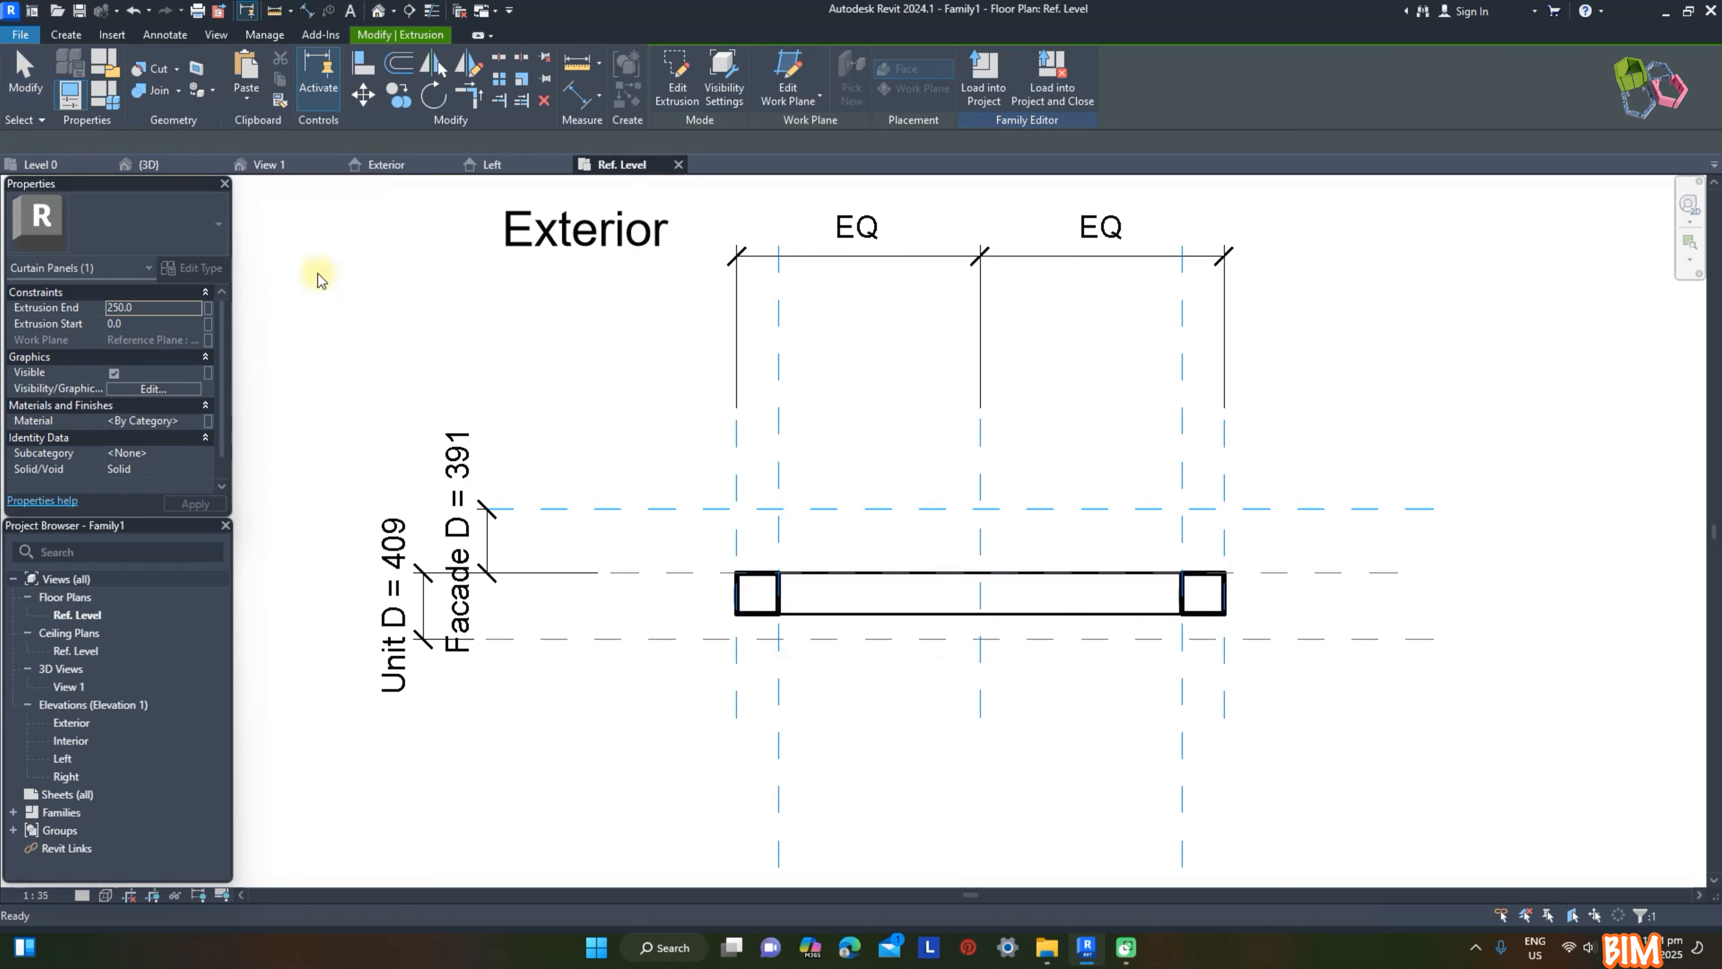
Step: Copy the frame extrusion to the exterior side of the center reference plane
{"action": "left_click_drag", "start_coordinate": [980, 618], "coordinate": [1021, 532]}
{"action": "left_click", "coordinate": [915, 561]}
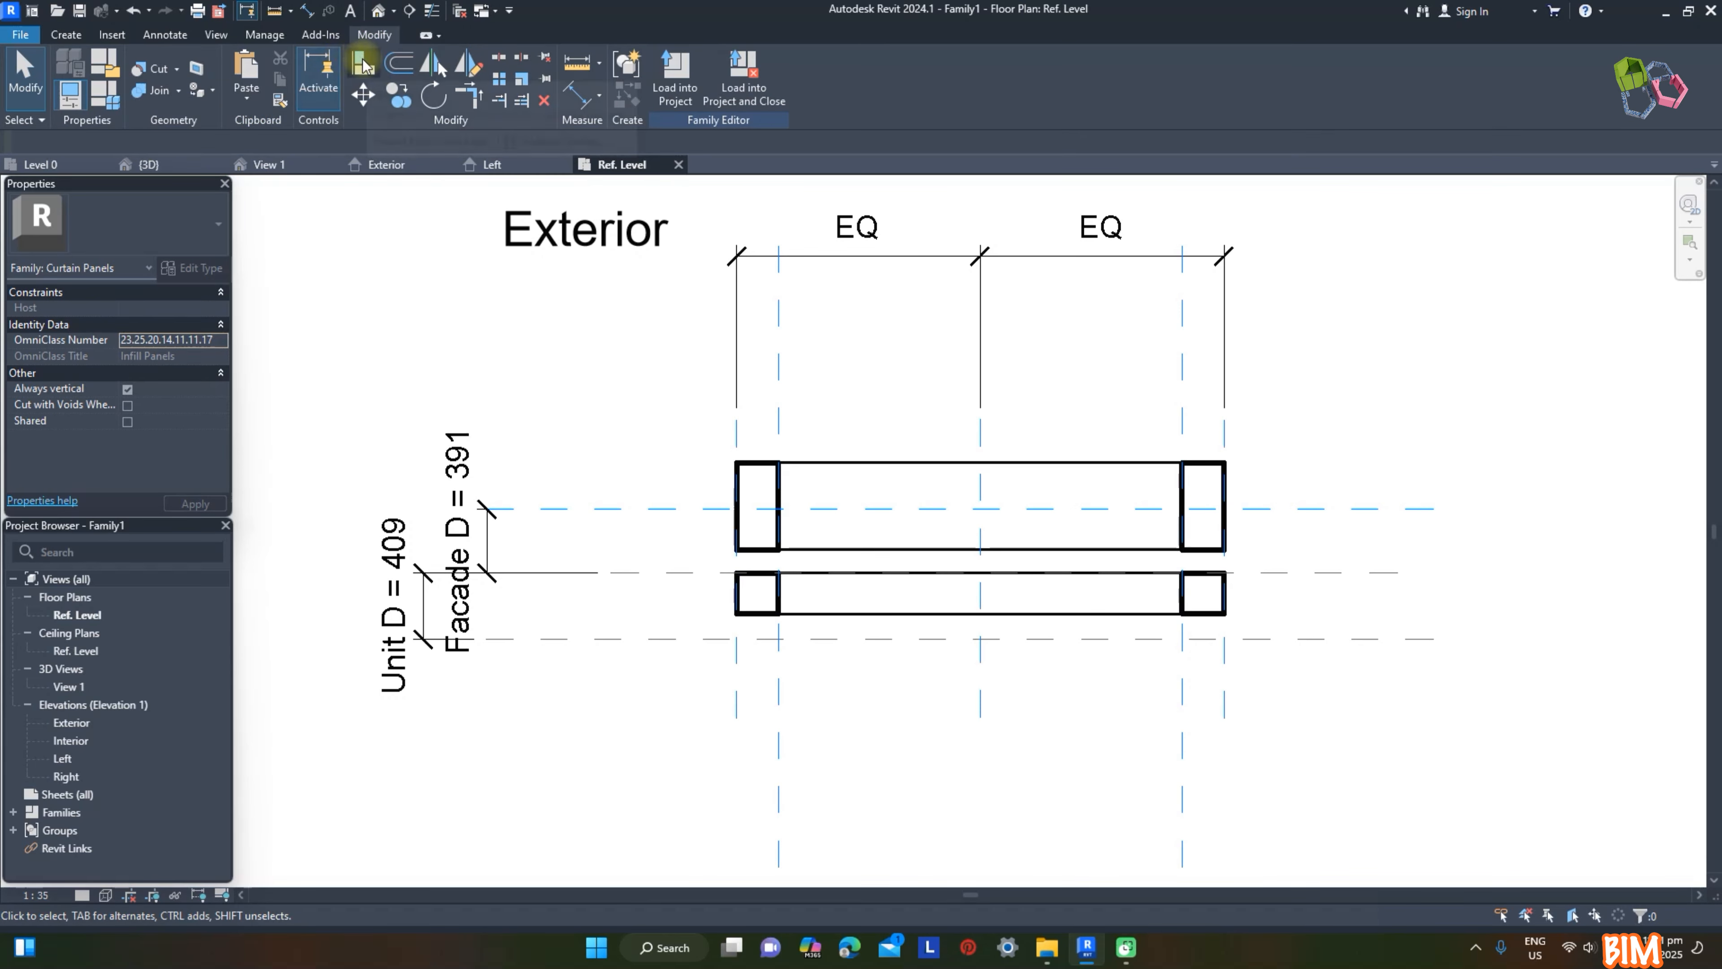
Step: Align the interior frame extrusion's faces to the Unit D reference plane and the center plane, locking it to the center plane
{"action": "left_click", "coordinate": [364, 66]}
{"action": "left_click", "coordinate": [854, 638]}
{"action": "left_click", "coordinate": [855, 615]}
{"action": "left_click", "coordinate": [673, 573]}
{"action": "left_click", "coordinate": [810, 577]}
{"action": "left_click", "coordinate": [1033, 541]}
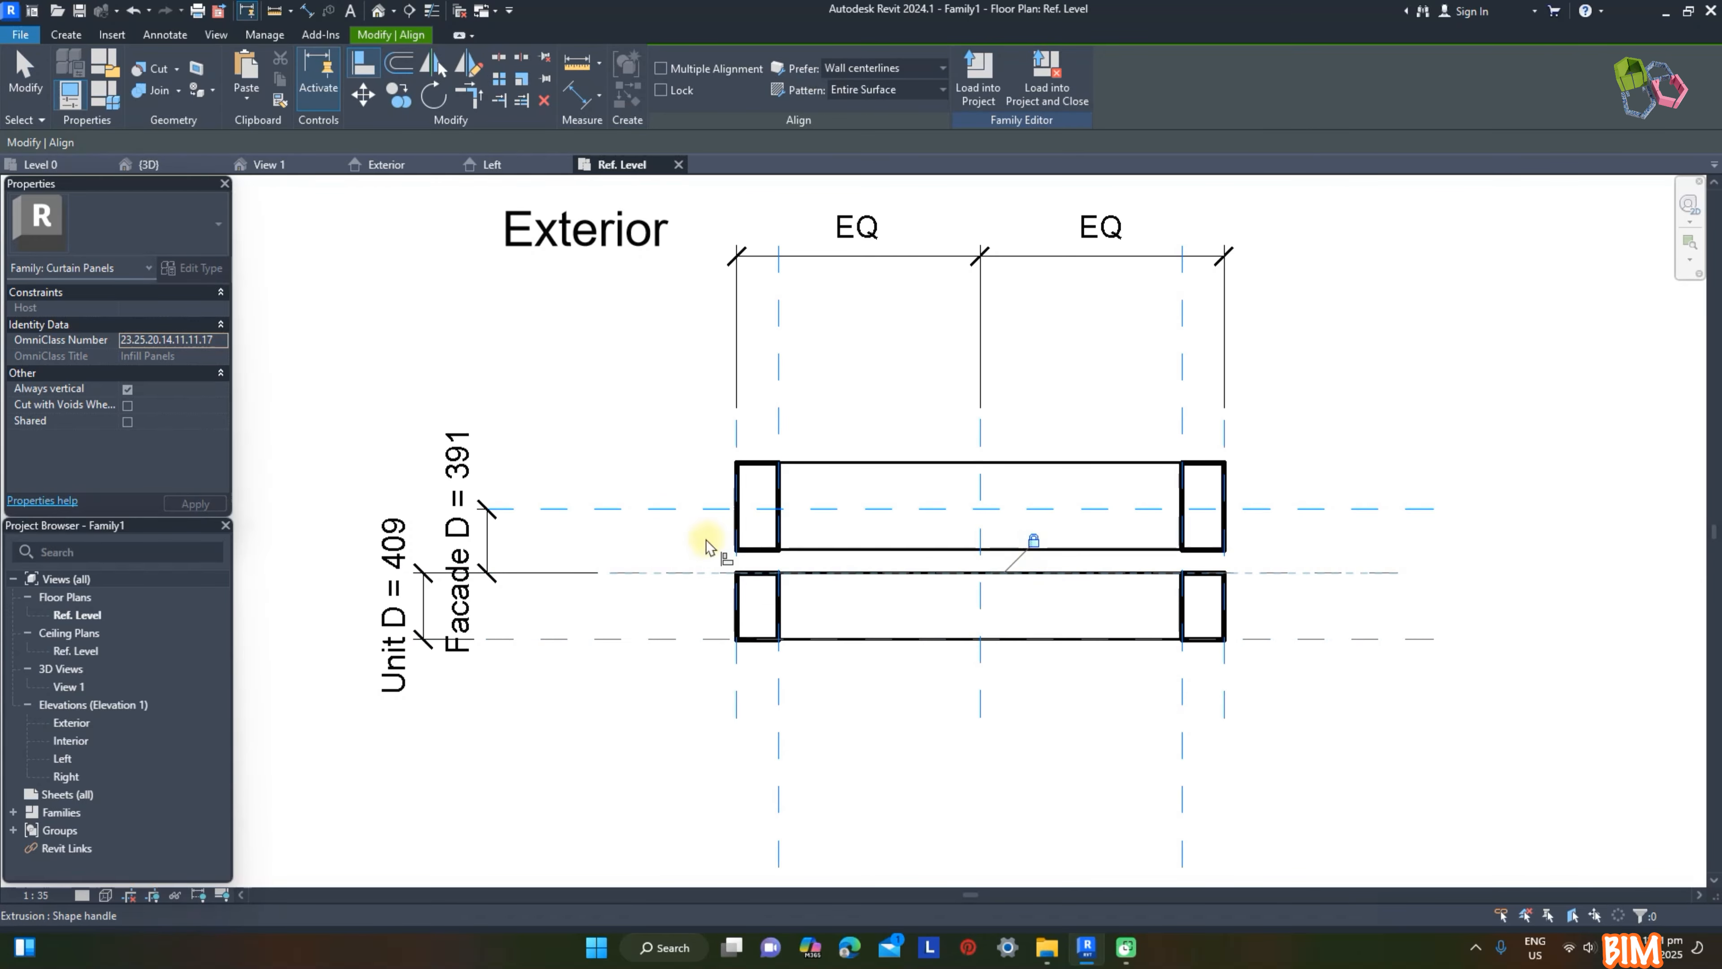
Step: Align the exterior frame extrusion's inner face to the center plane with a lock, and its outer face to the Facade D reference plane
{"action": "left_click", "coordinate": [684, 573]}
{"action": "left_click", "coordinate": [833, 549]}
{"action": "left_click", "coordinate": [977, 600]}
{"action": "left_click", "coordinate": [703, 508]}
{"action": "left_click", "coordinate": [842, 464]}
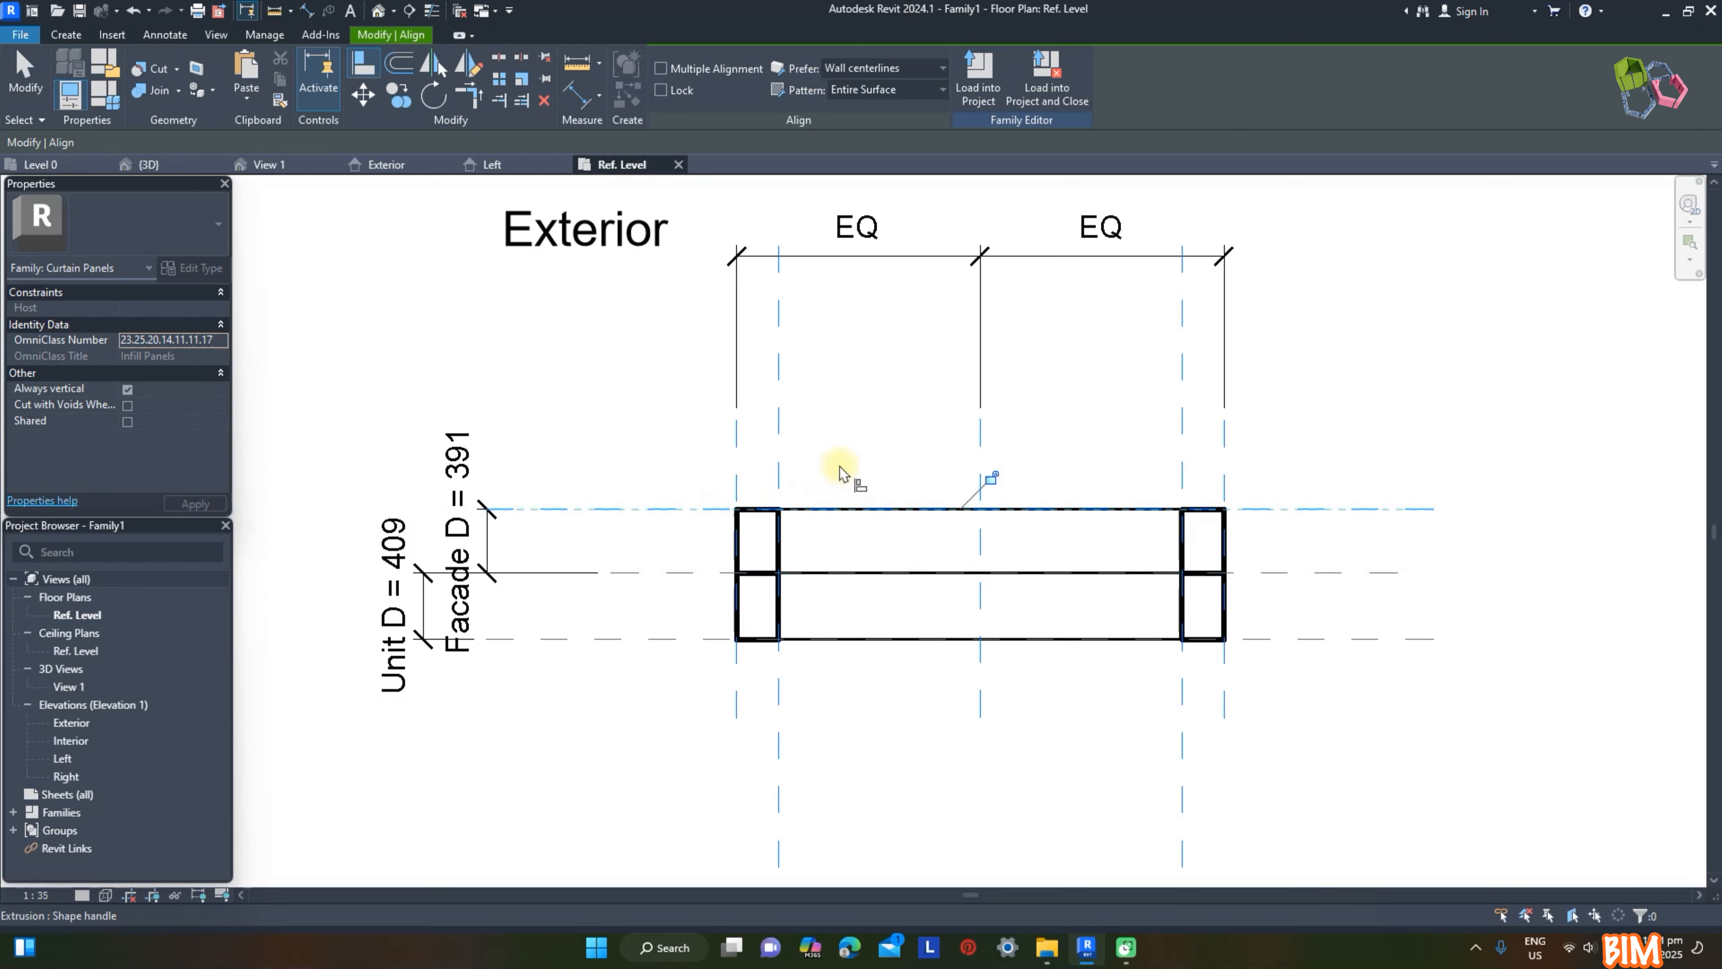
{"action": "key", "text": "Escape"}
{"action": "key", "text": "Escape"}
Step: Associate the exterior extrusion's material with a new instance family parameter named Facade
{"action": "left_click", "coordinate": [807, 521]}
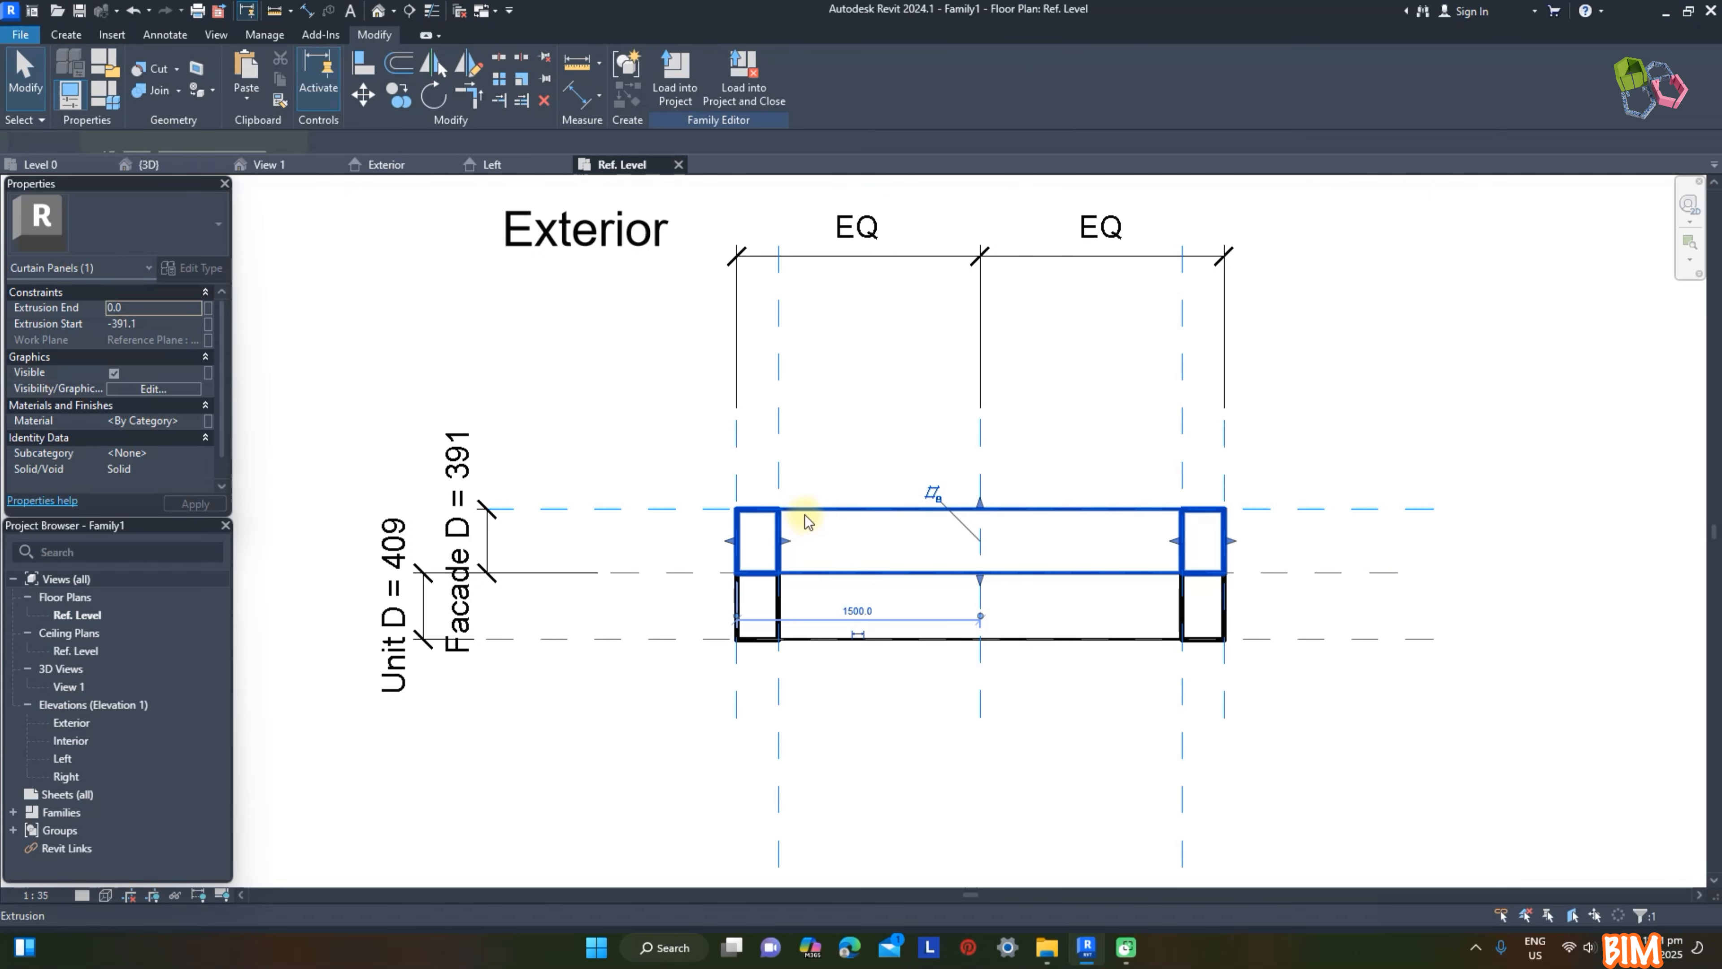
{"action": "left_click", "coordinate": [208, 421]}
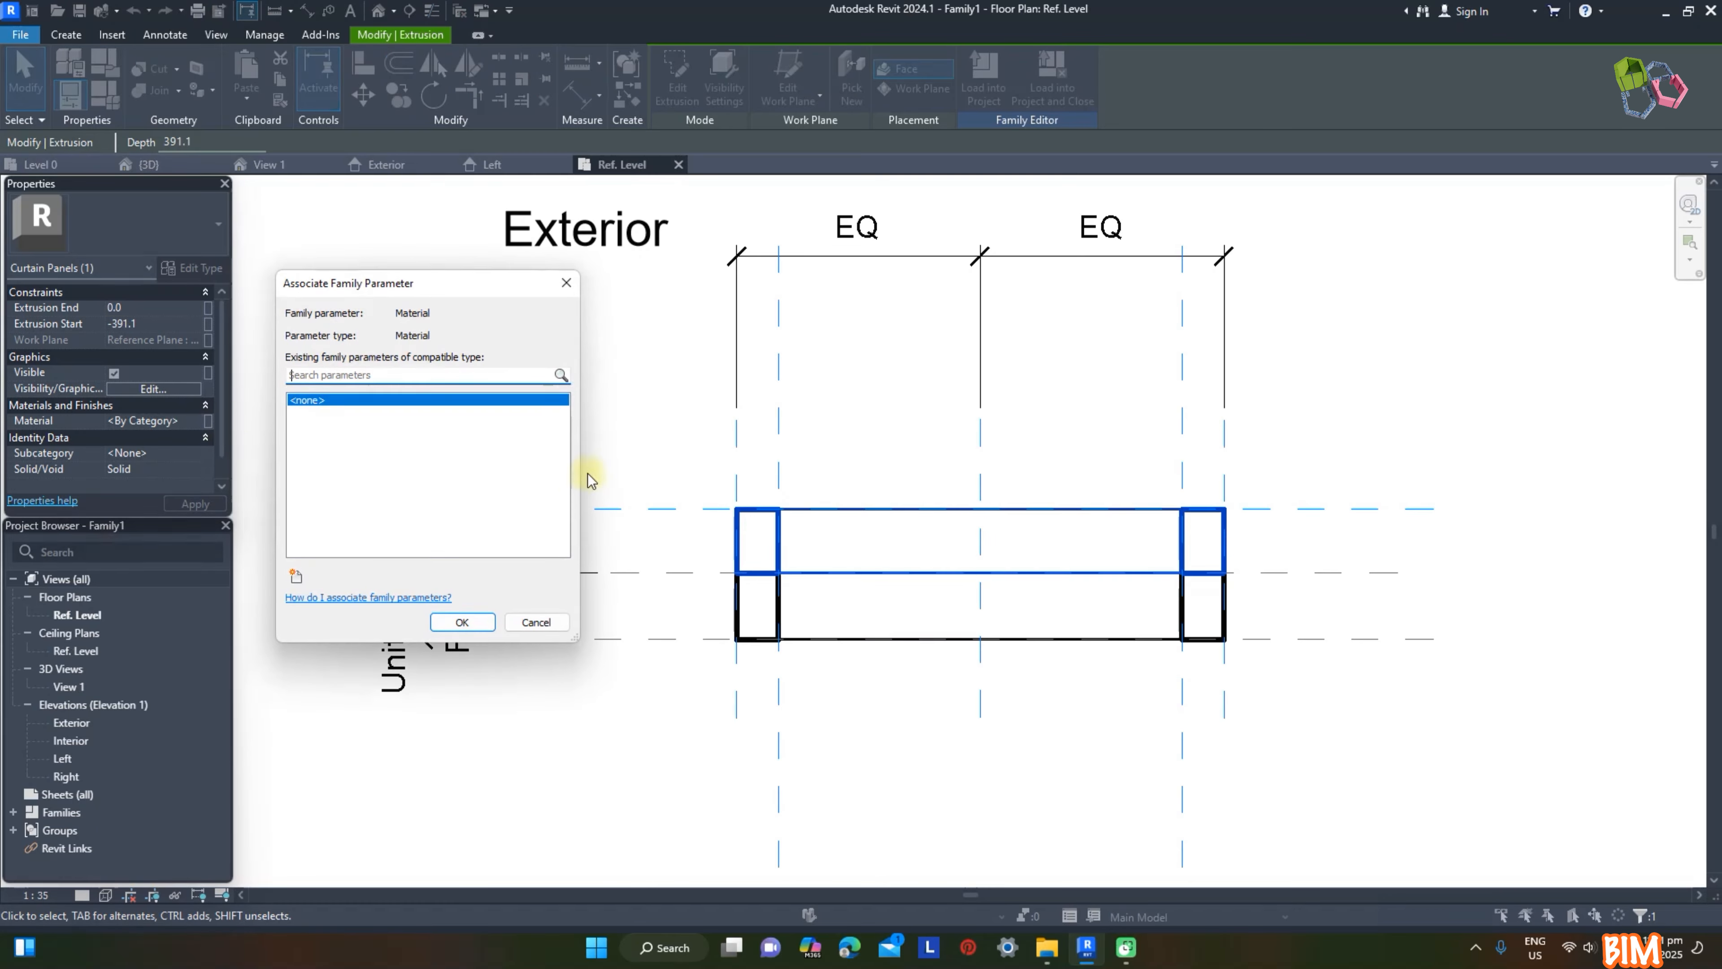
{"action": "left_click", "coordinate": [296, 577]}
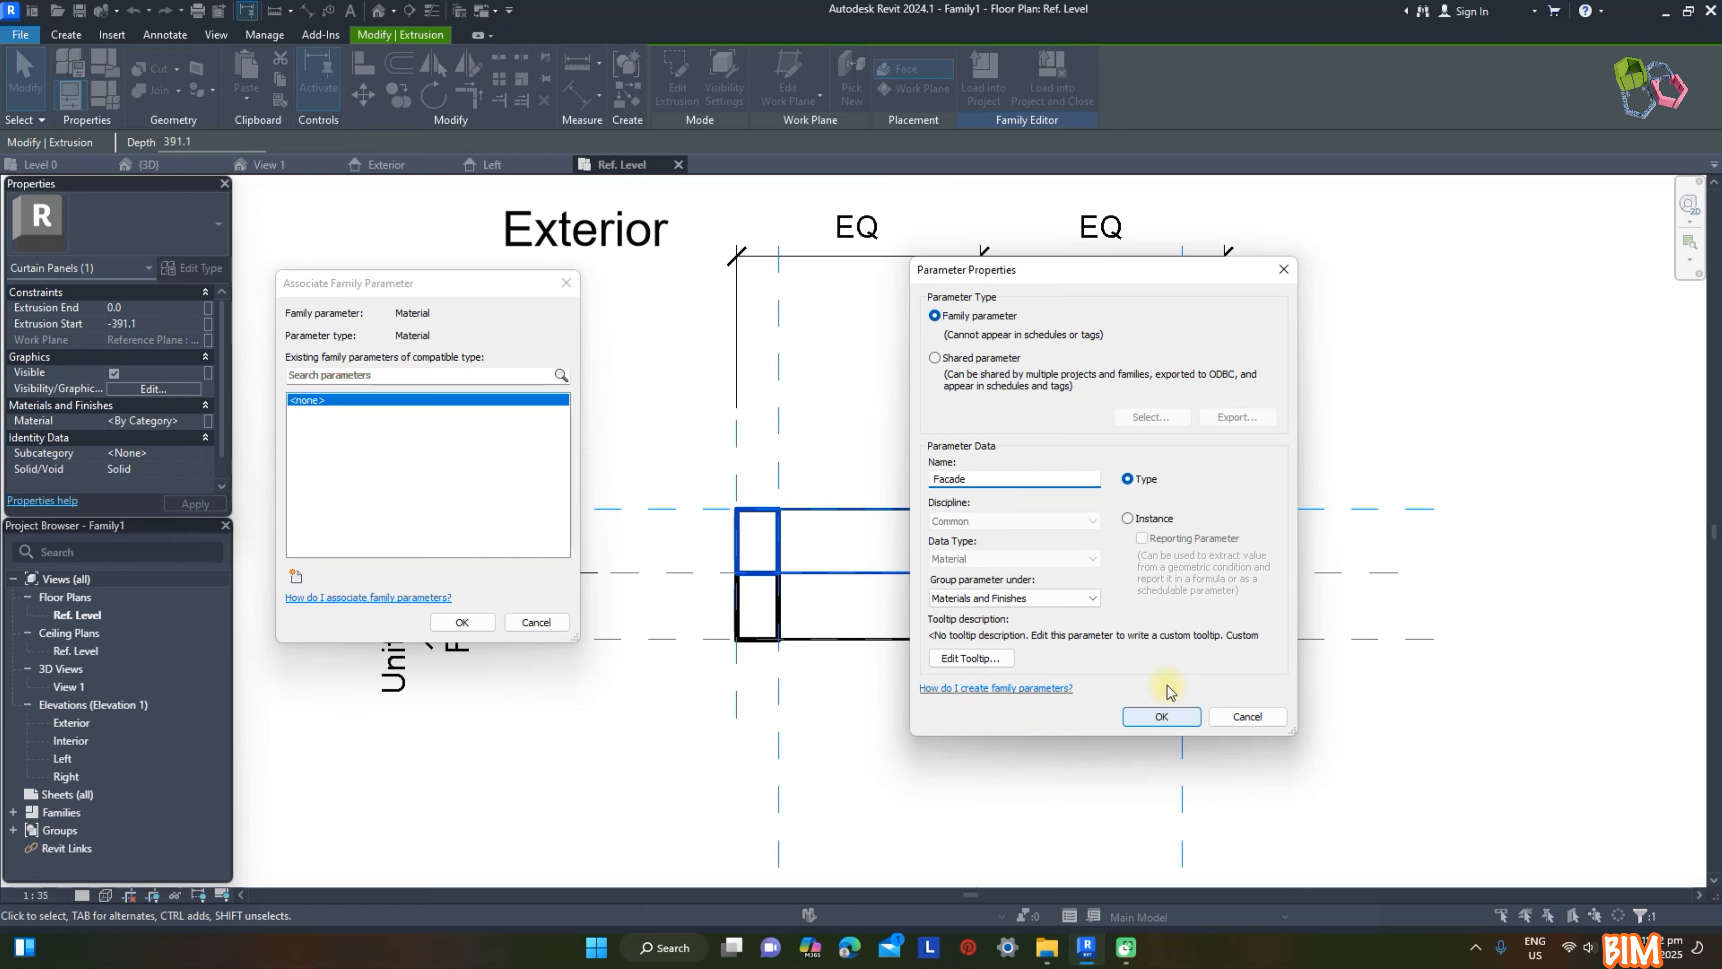
{"action": "left_click", "coordinate": [1161, 716]}
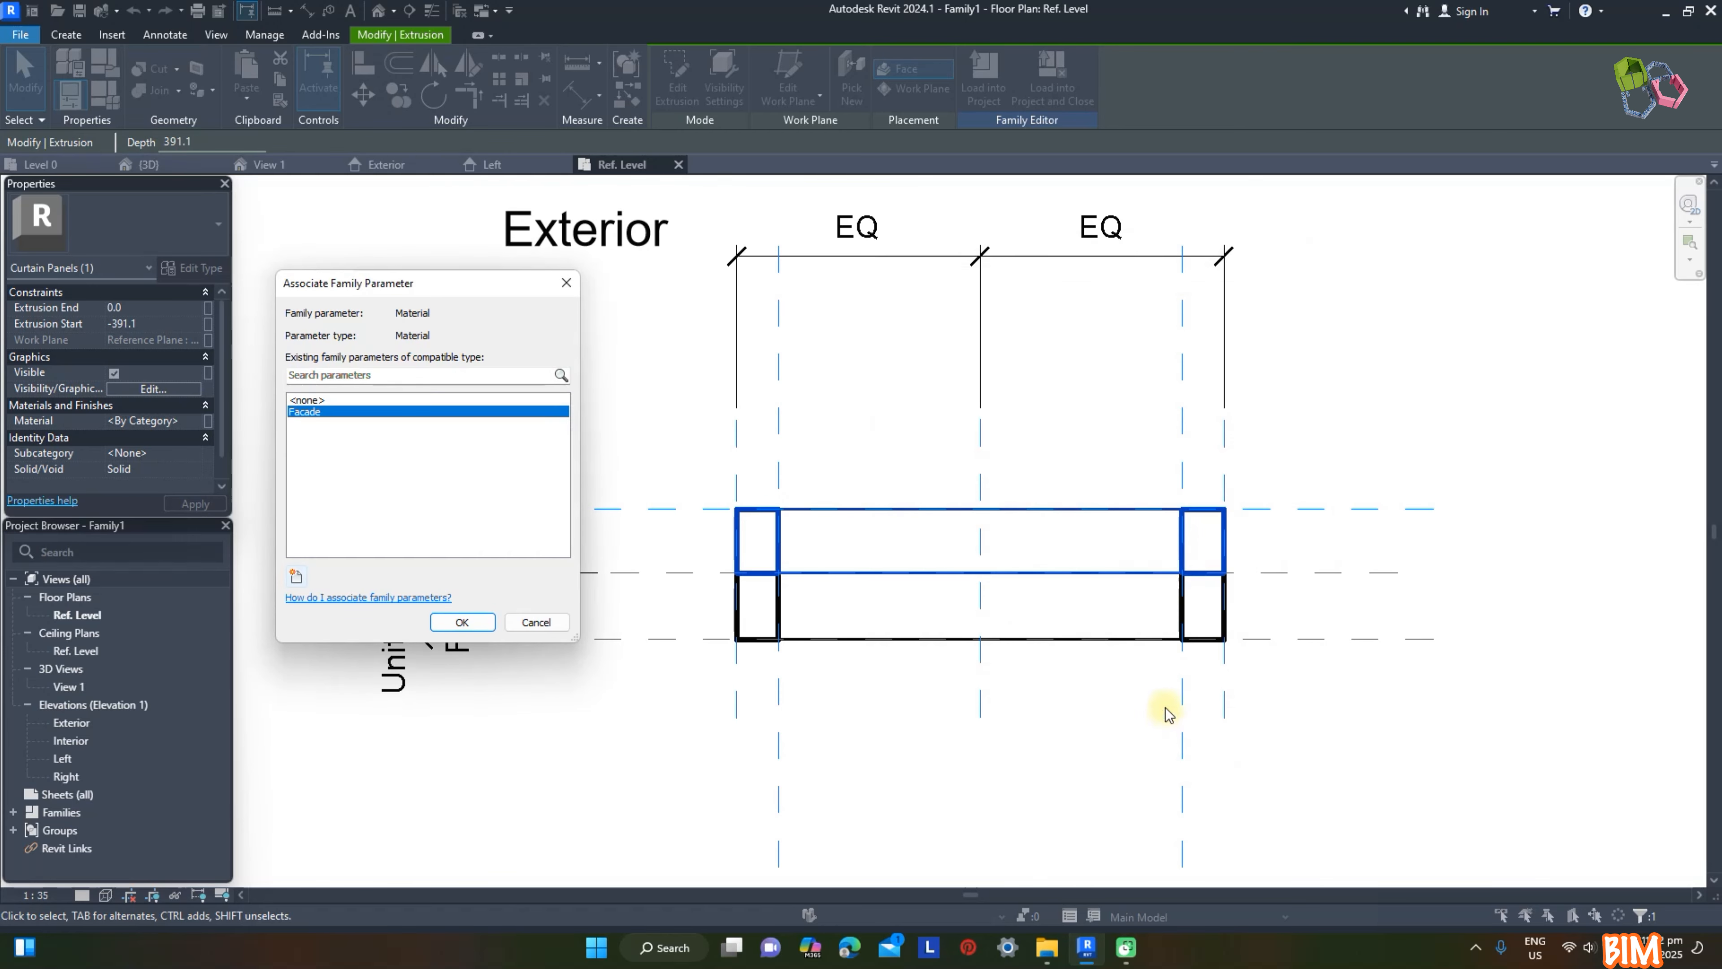
{"action": "left_click", "coordinate": [462, 622]}
Step: Associate the interior extrusion's material with a new type family parameter named Unit
{"action": "left_click", "coordinate": [826, 638]}
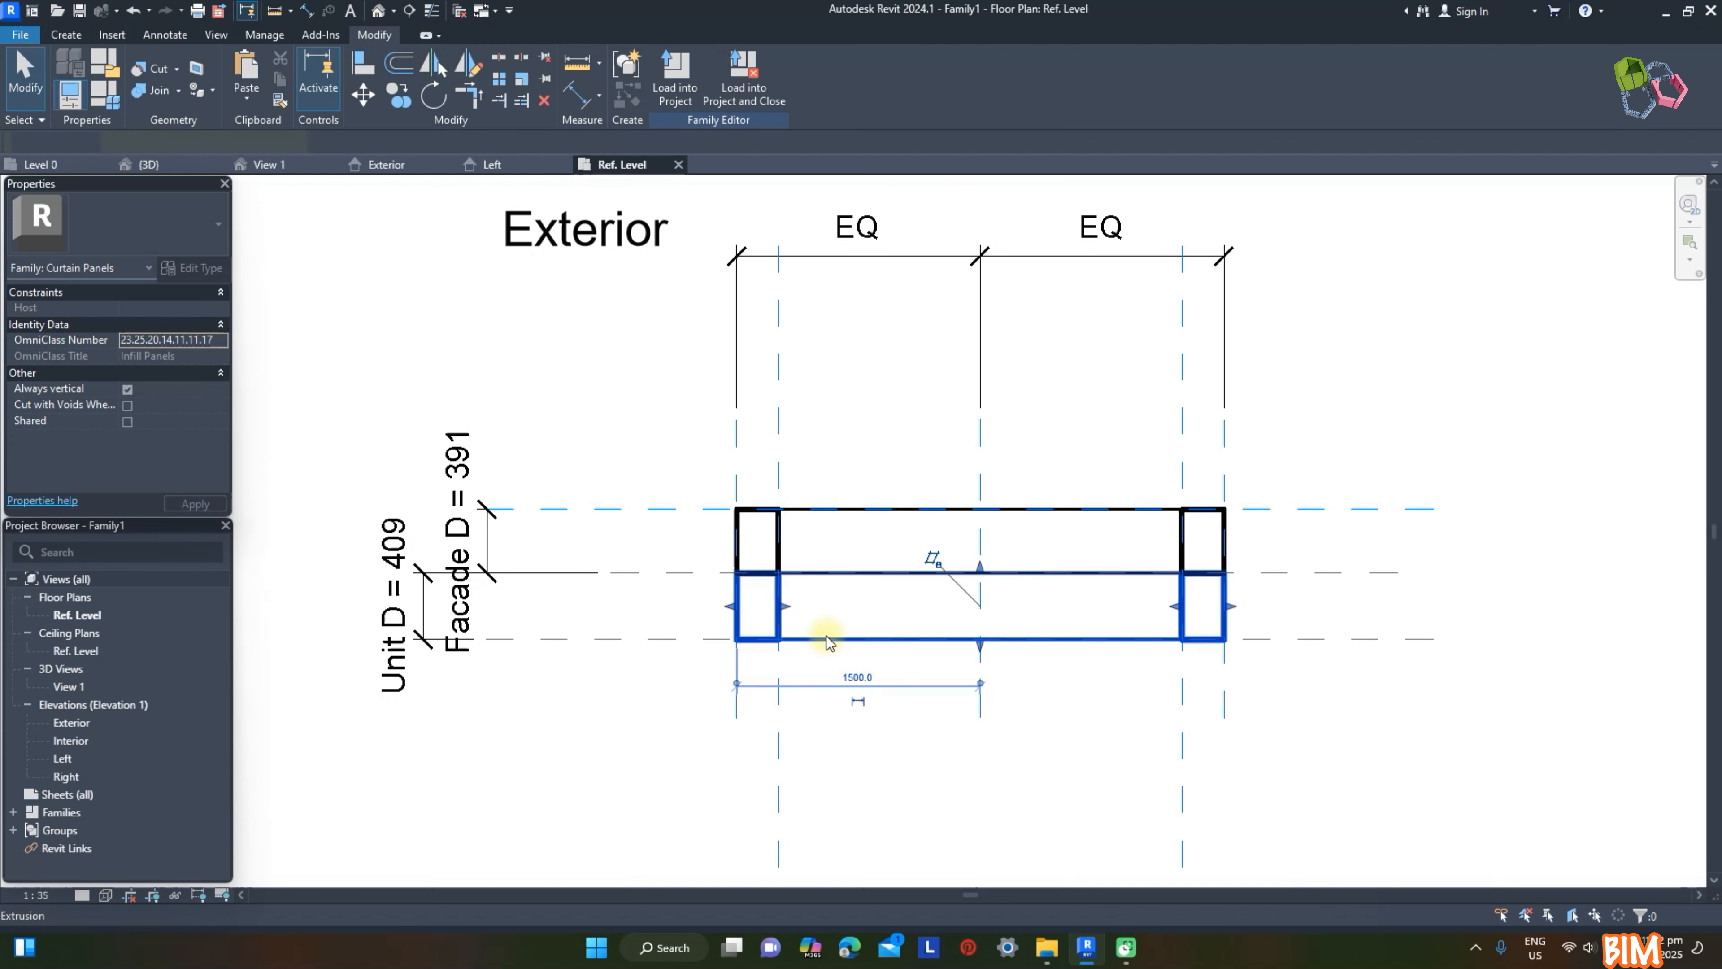
{"action": "left_click", "coordinate": [209, 422]}
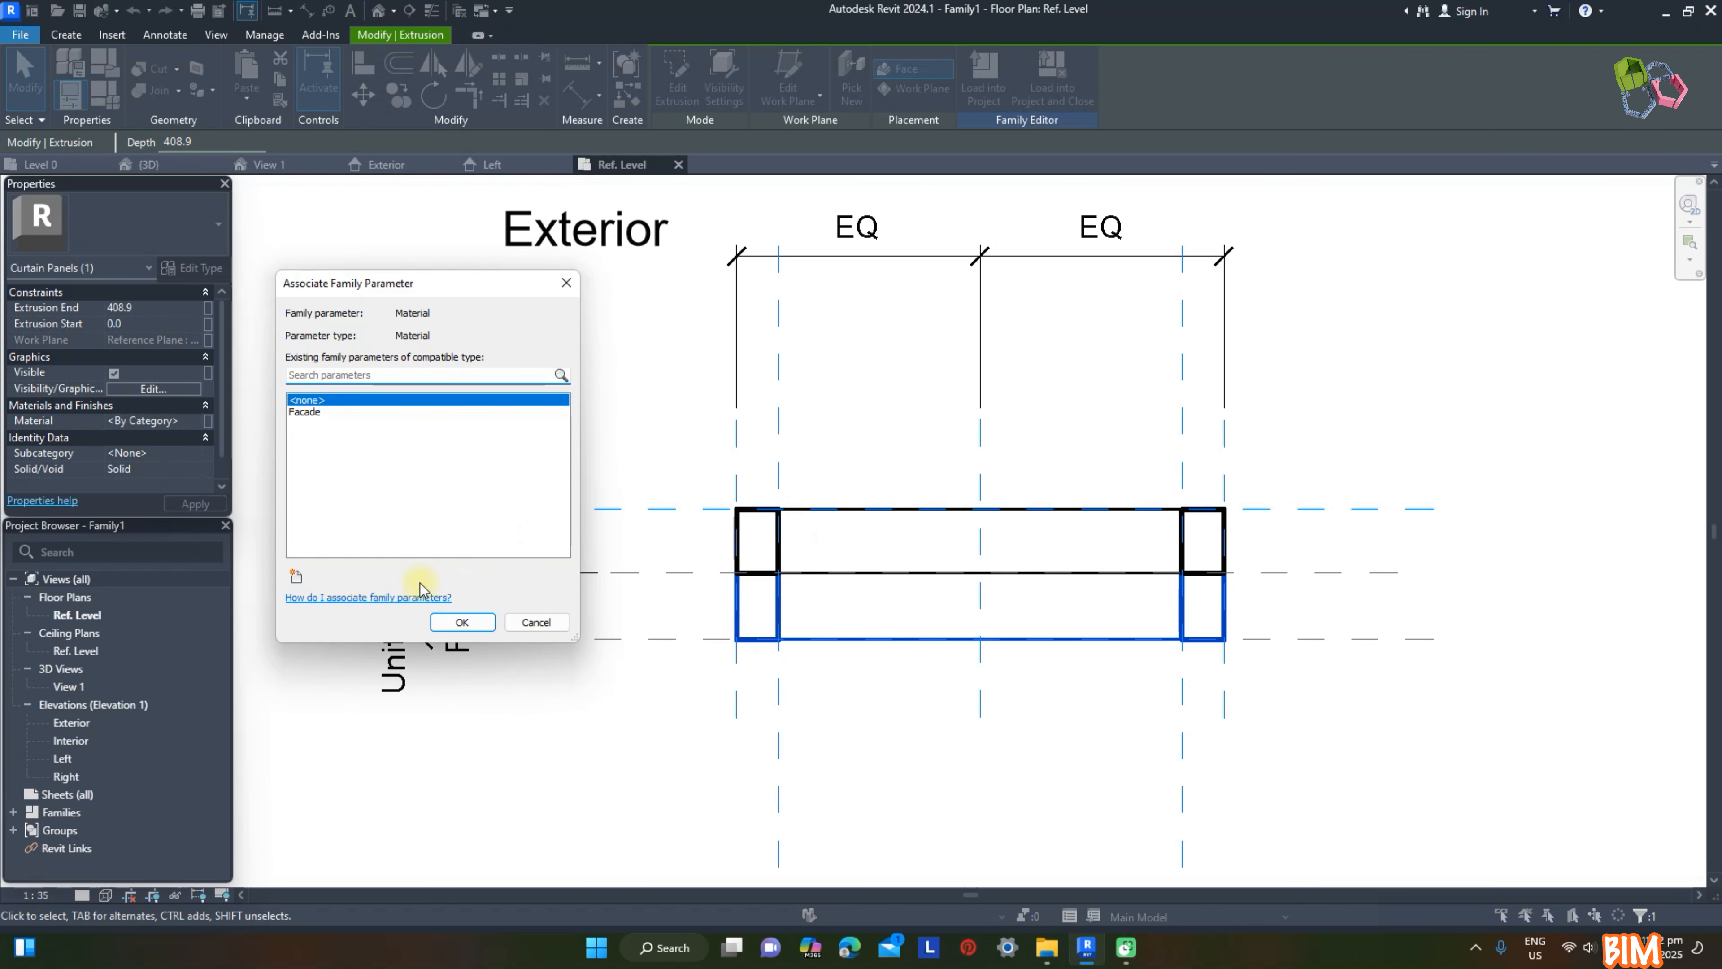
{"action": "left_click", "coordinate": [296, 577]}
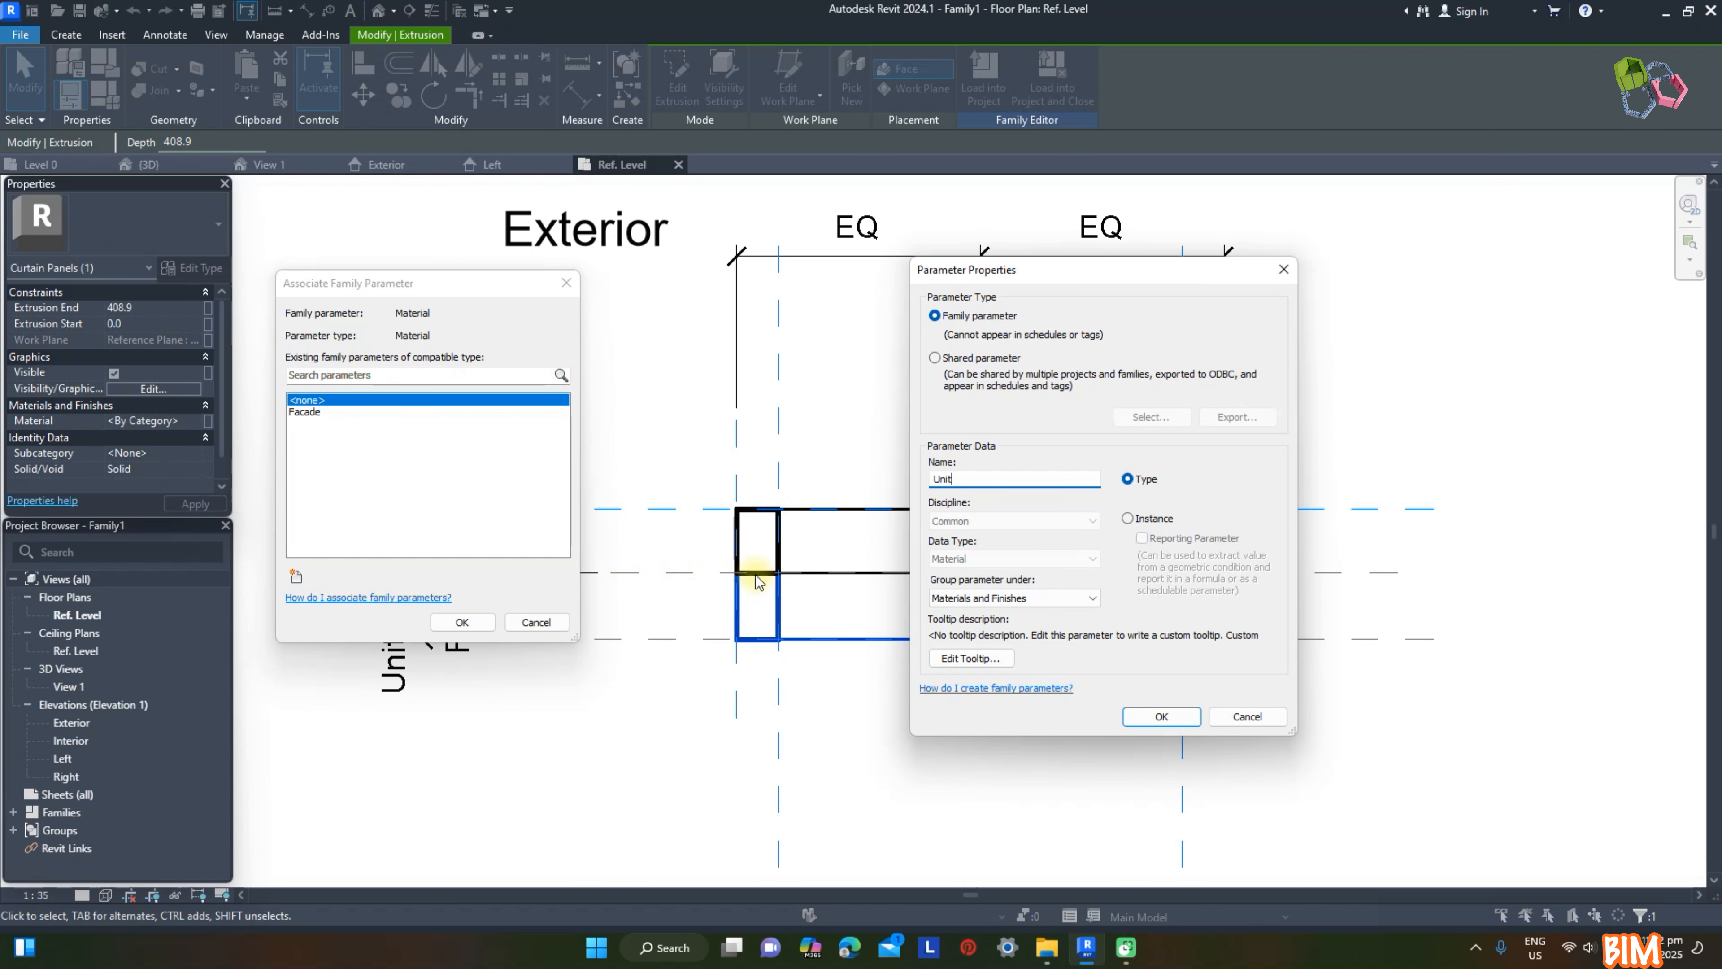
{"action": "left_click", "coordinate": [1132, 713]}
{"action": "left_click", "coordinate": [462, 622]}
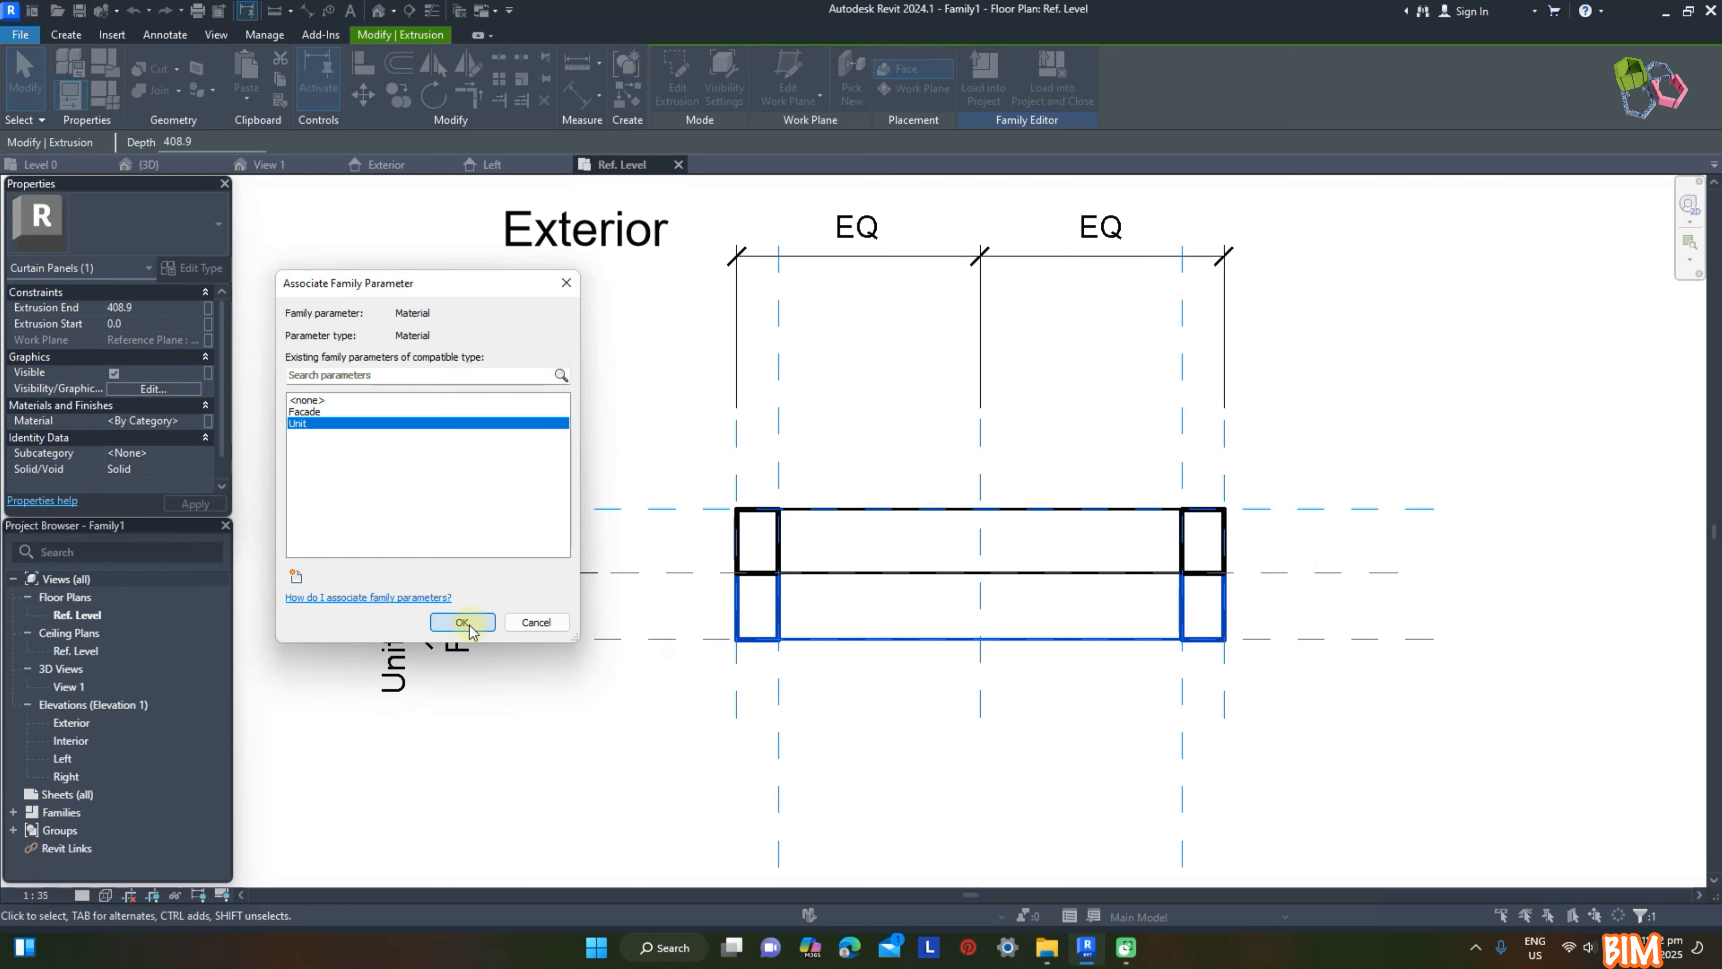
{"action": "left_click", "coordinate": [1423, 769]}
Step: In the family's 3D view, set the family parameters Facade D to 350, Facade T to 250 and Unit D to 500
{"action": "left_click", "coordinate": [269, 164]}
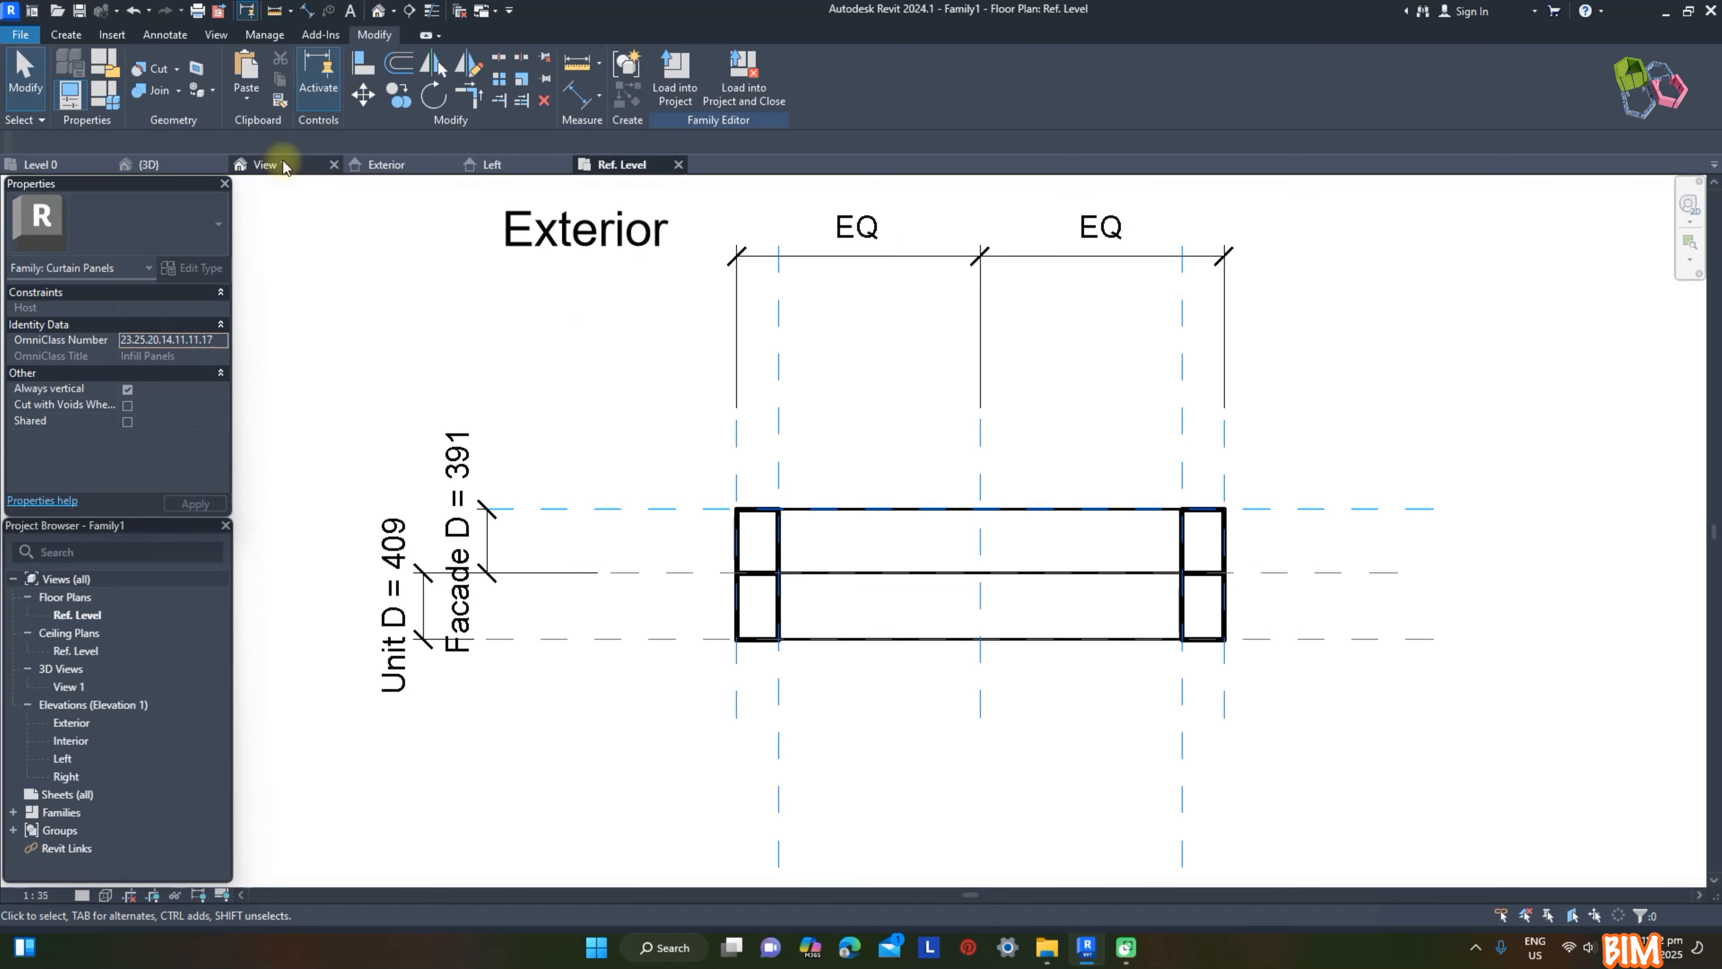
{"action": "left_click", "coordinate": [1081, 413]}
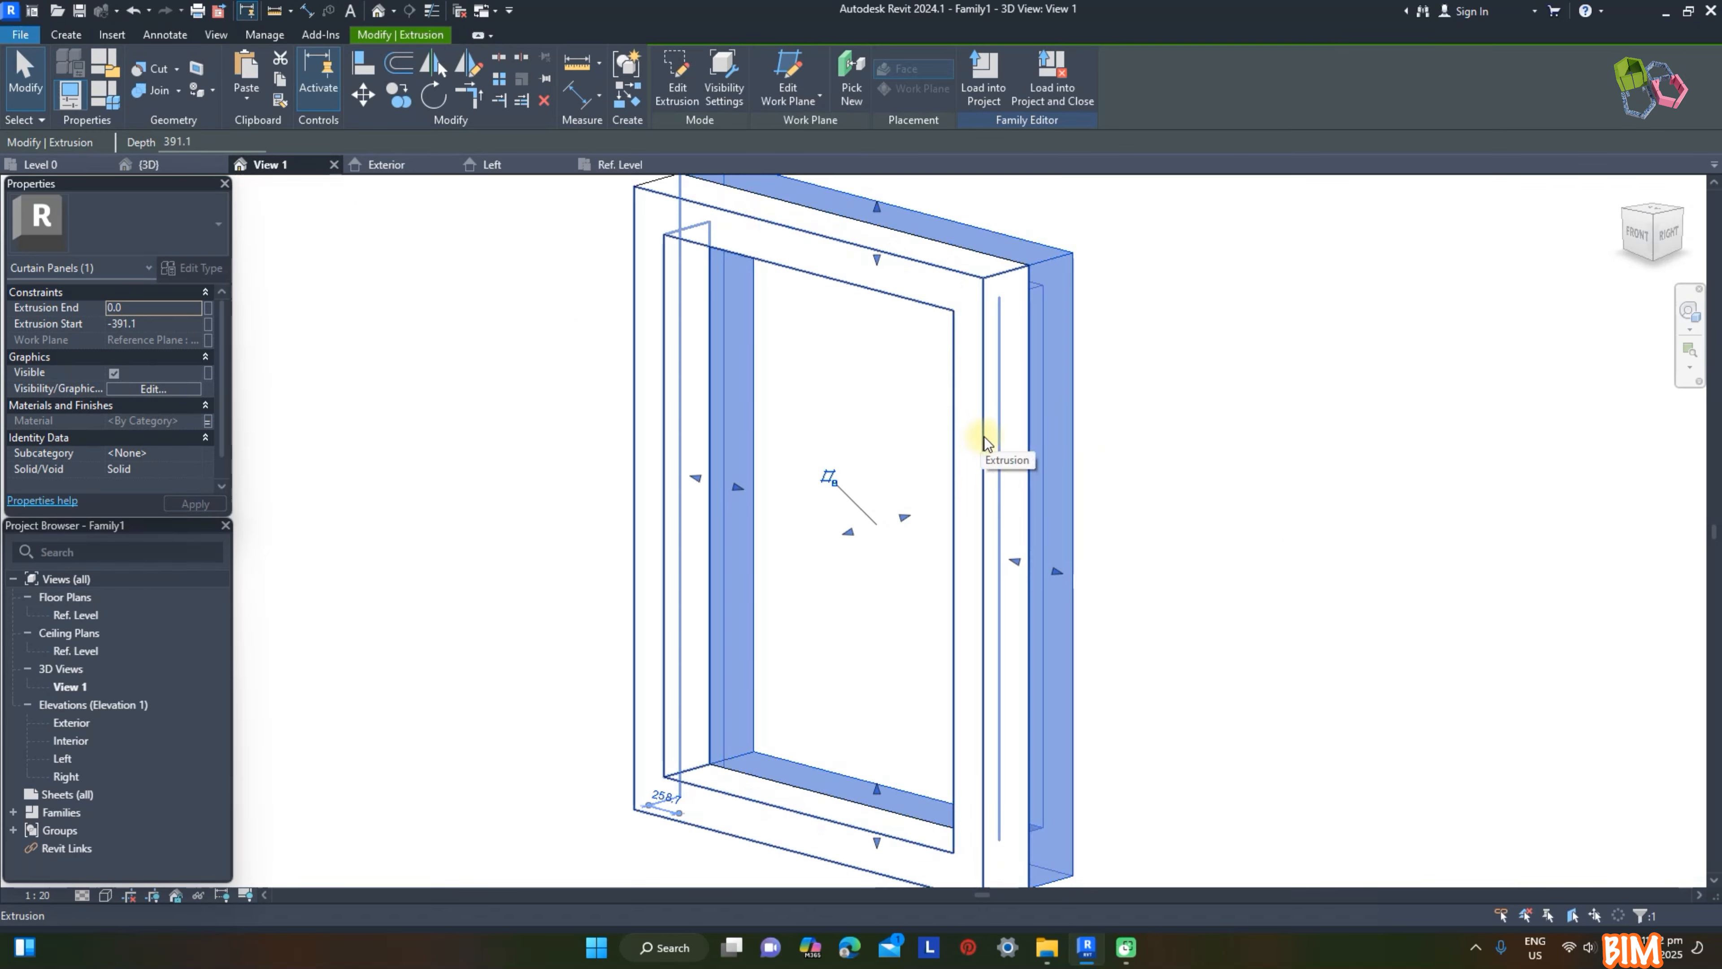
{"action": "left_click", "coordinate": [1196, 421]}
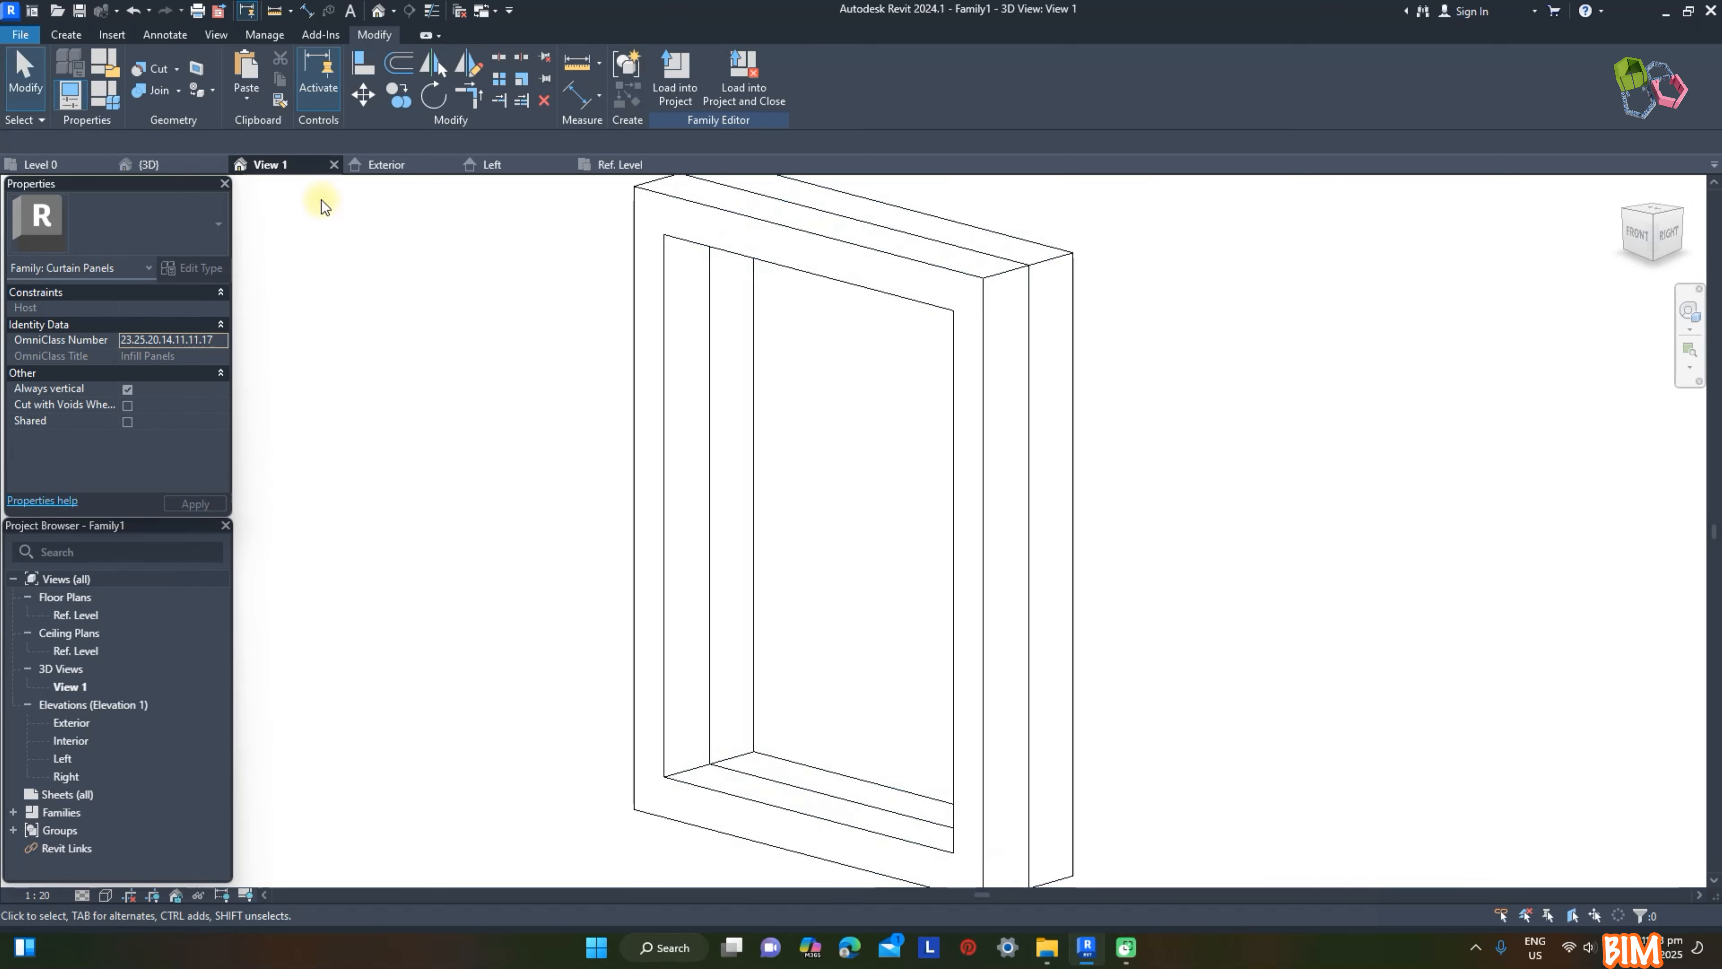
{"action": "left_click", "coordinate": [103, 92]}
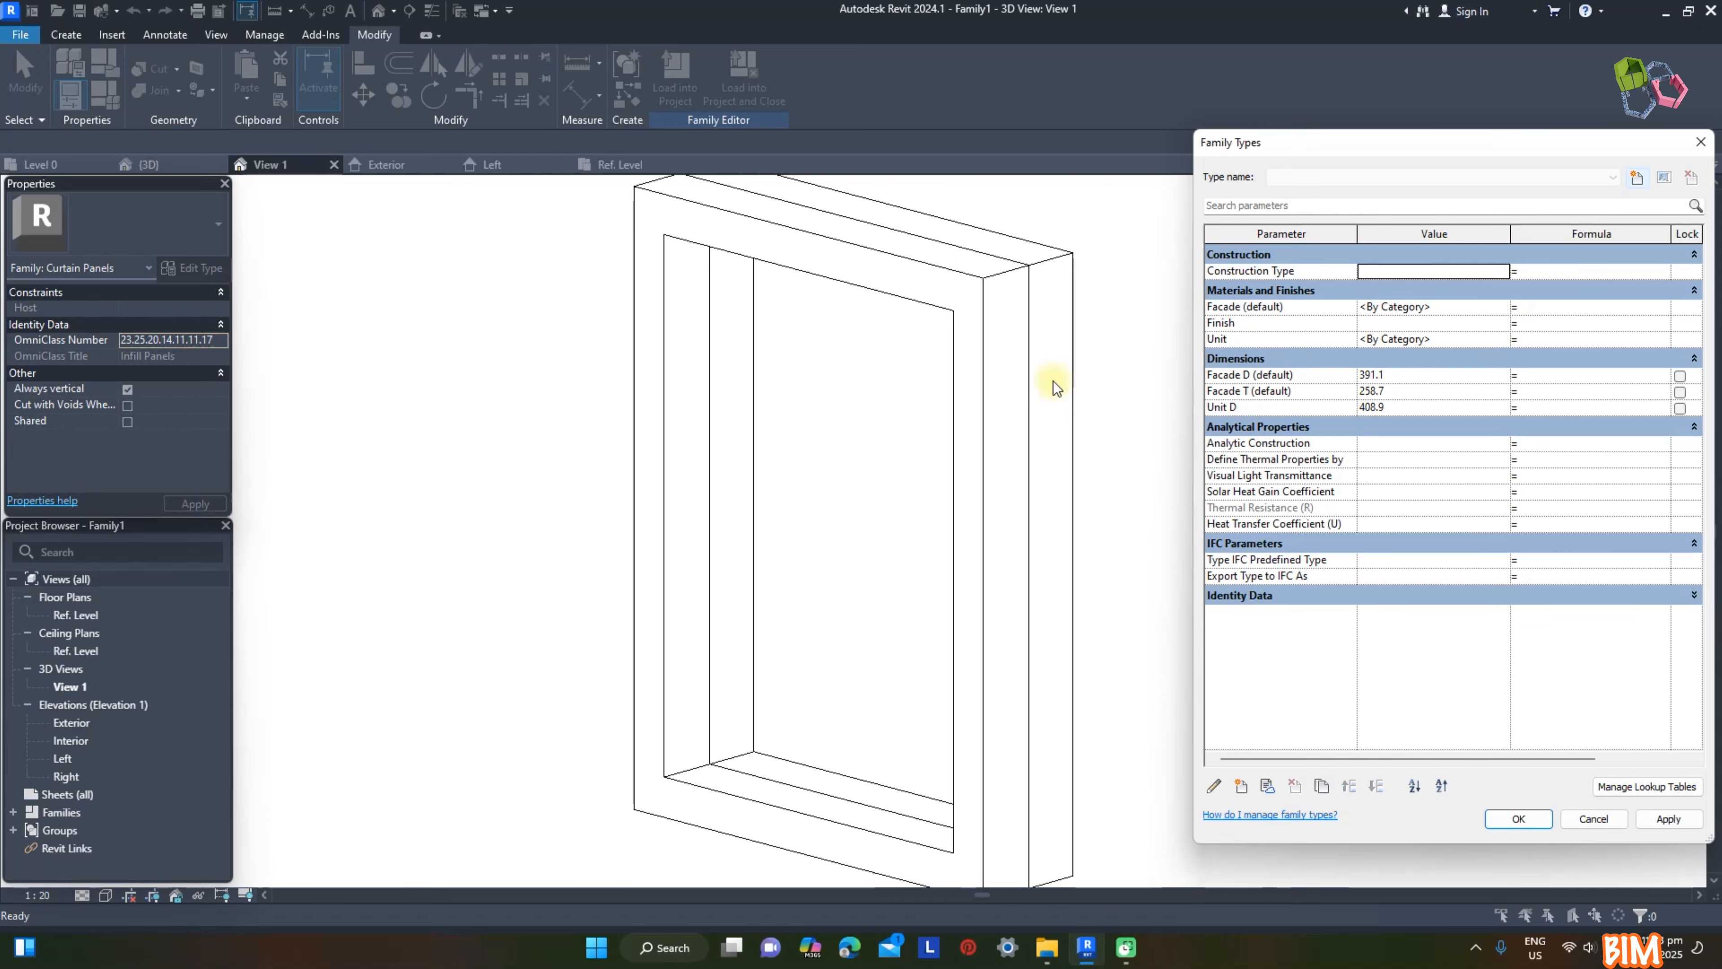
{"action": "left_click", "coordinate": [1411, 375]}
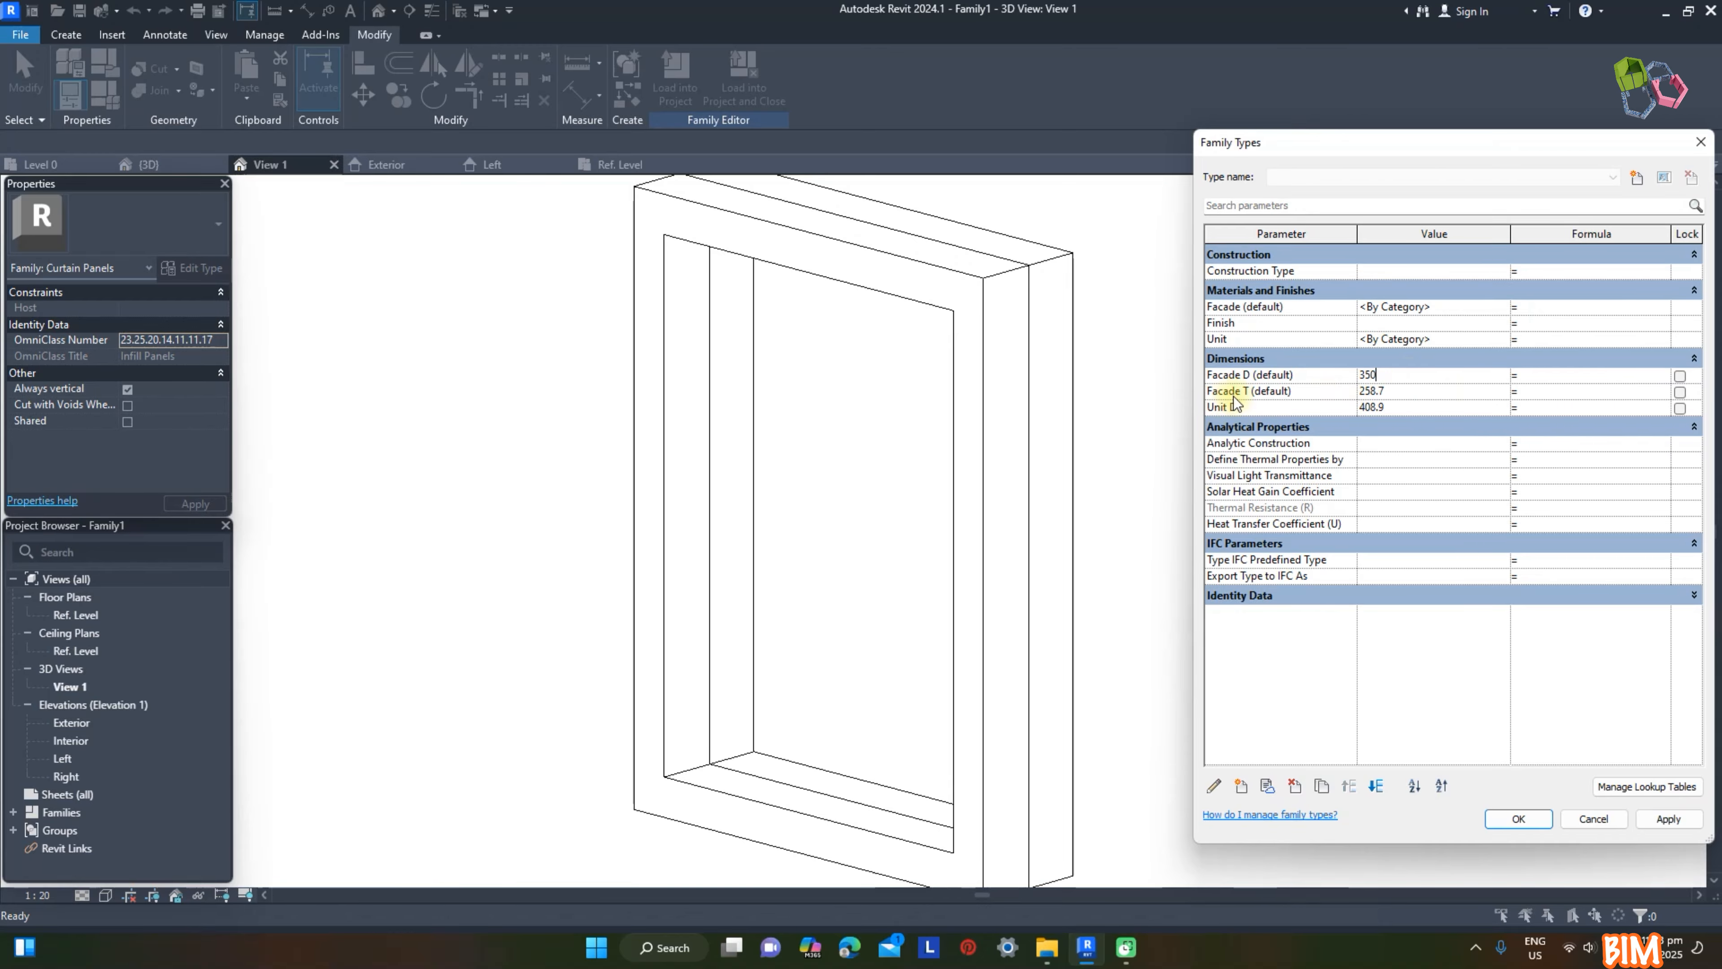
{"action": "left_click", "coordinate": [1399, 390]}
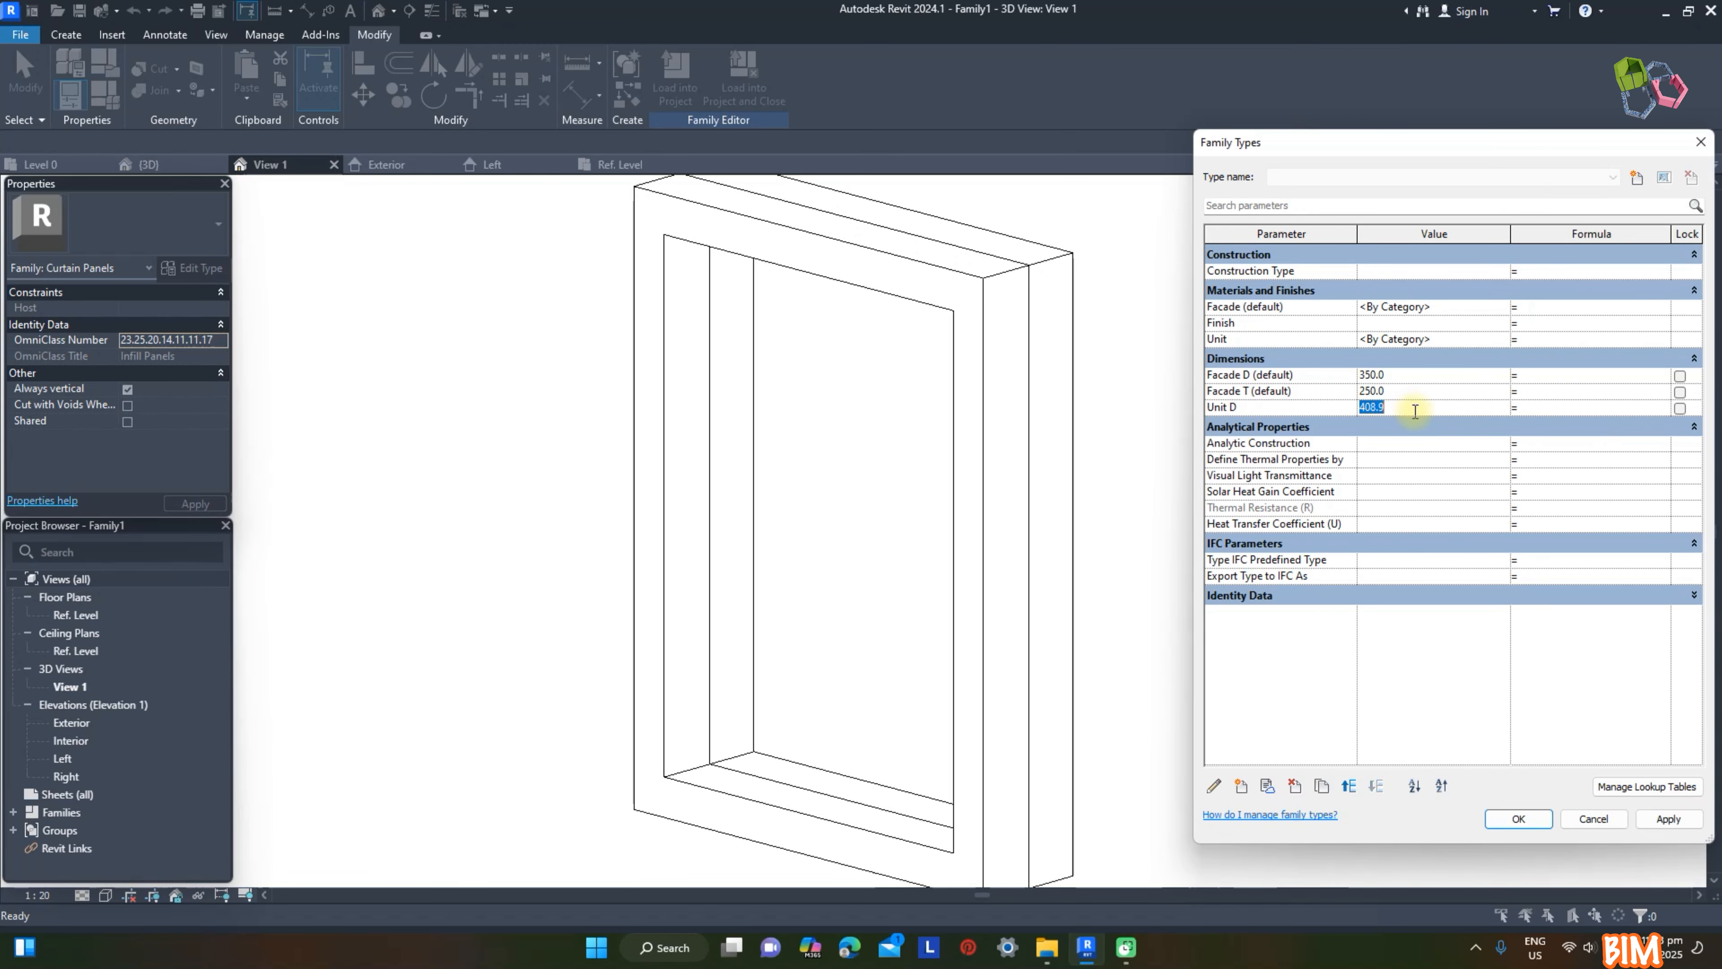
{"action": "left_click", "coordinate": [1669, 819]}
{"action": "left_click", "coordinate": [1518, 818]}
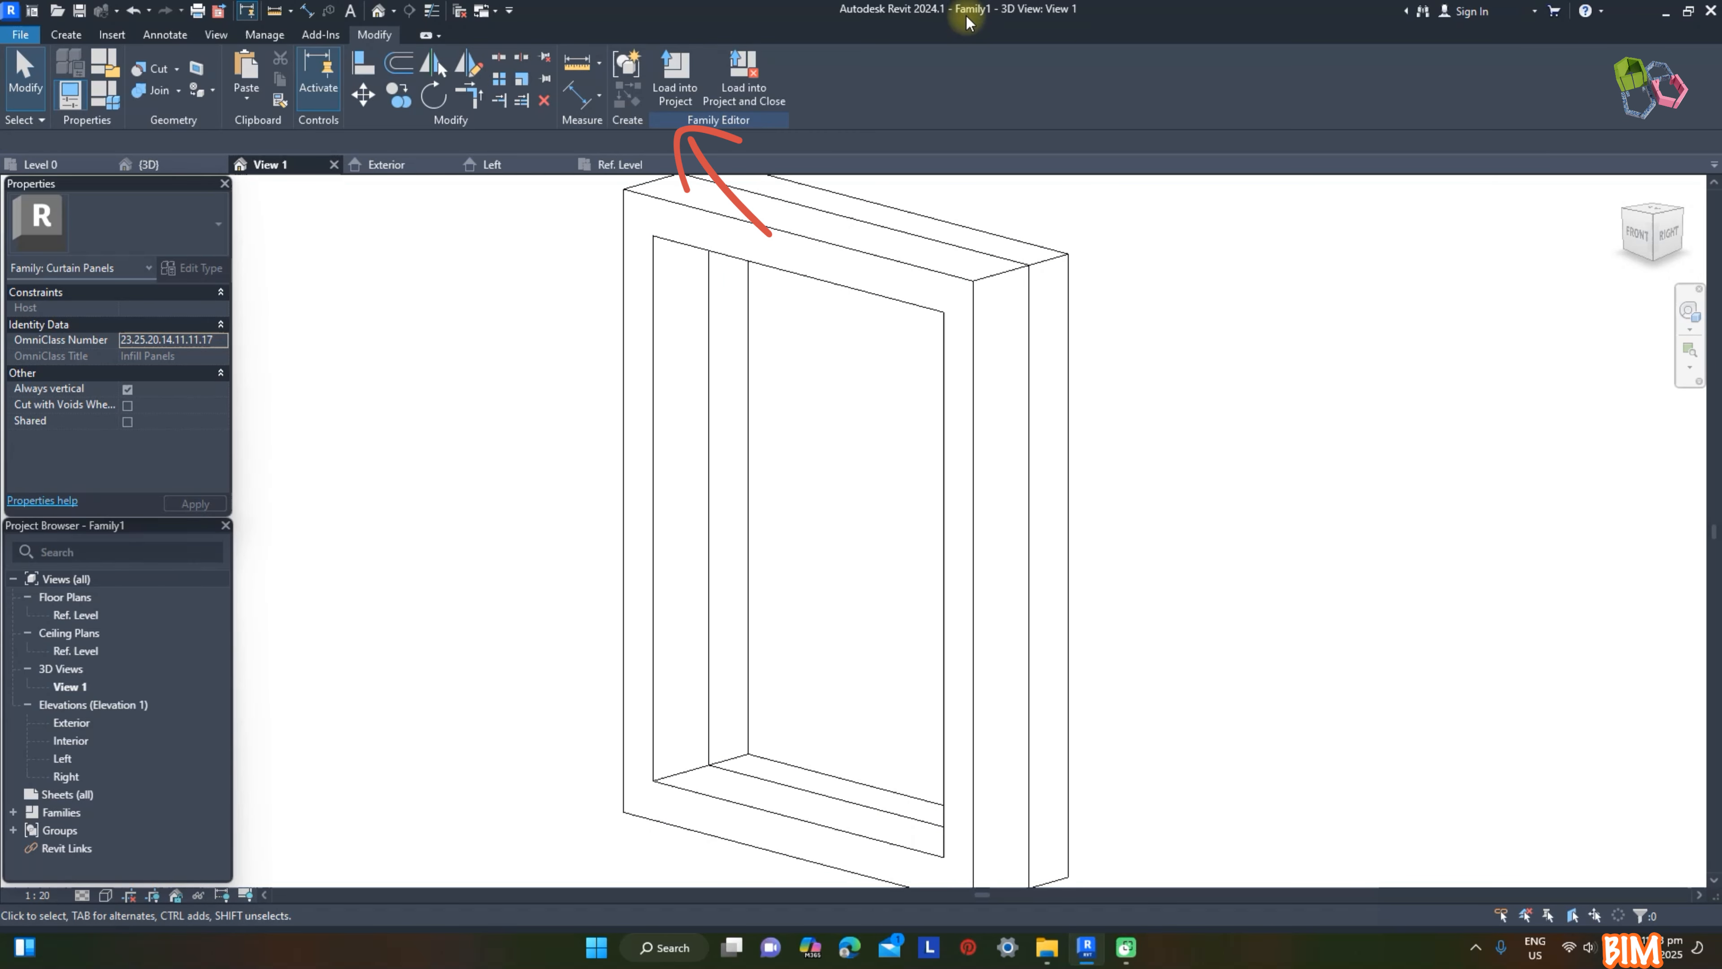
Step: Load the curtain panel family into Project1 and expand the project's Curtain Panels families
{"action": "left_click", "coordinate": [682, 95]}
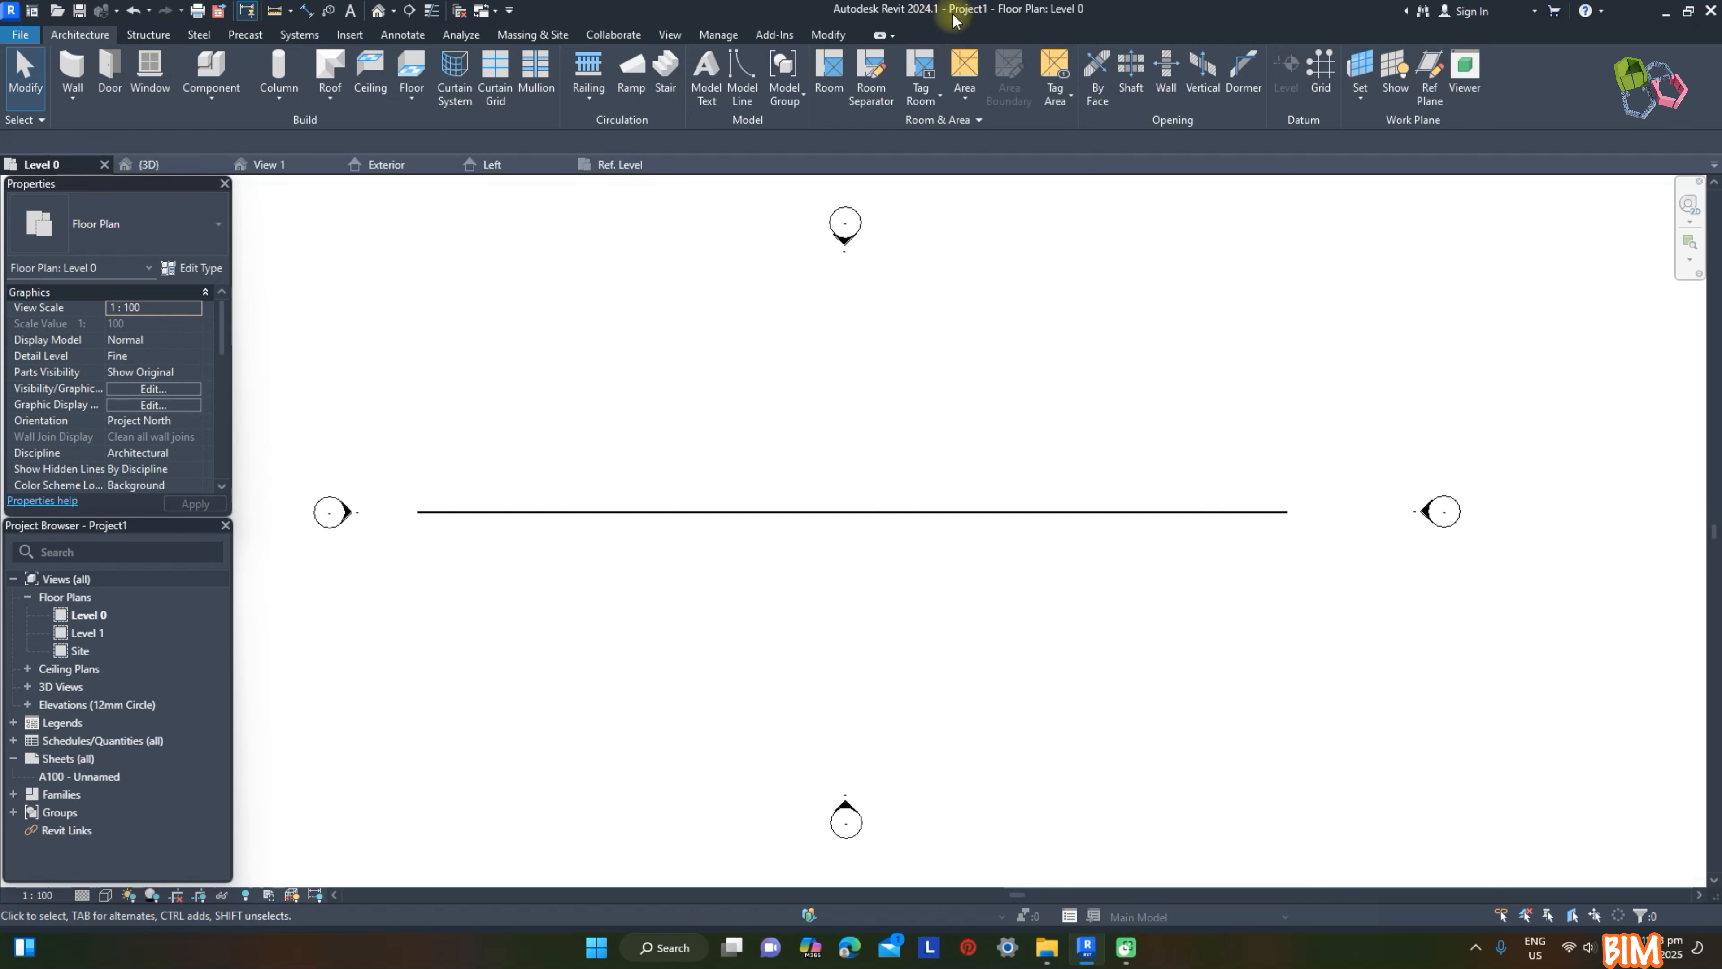
{"action": "left_click", "coordinate": [13, 793]}
{"action": "scroll", "coordinate": [41, 746], "scroll_direction": "down", "scroll_amount": 3}
{"action": "left_click", "coordinate": [28, 741]}
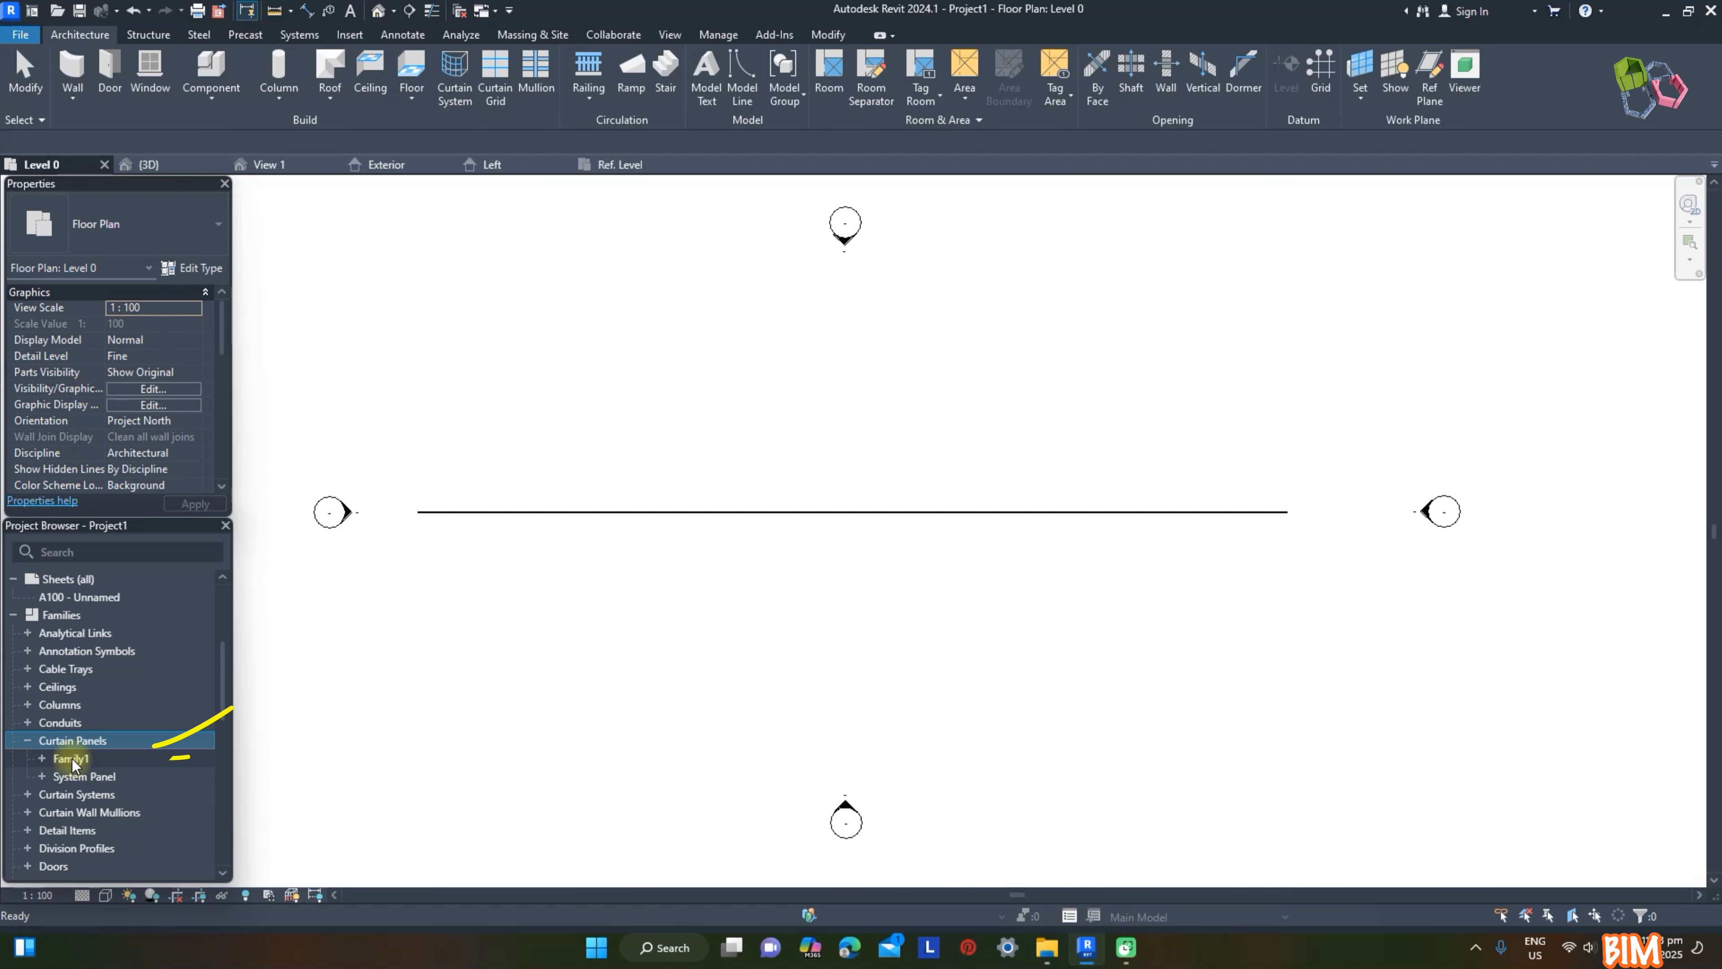
Step: Rename both the loaded Family1 curtain panel family and its type to Frame
{"action": "left_click", "coordinate": [42, 759]}
{"action": "type", "text": "e"}
{"action": "key", "text": "Return"}
{"action": "left_click", "coordinate": [87, 777]}
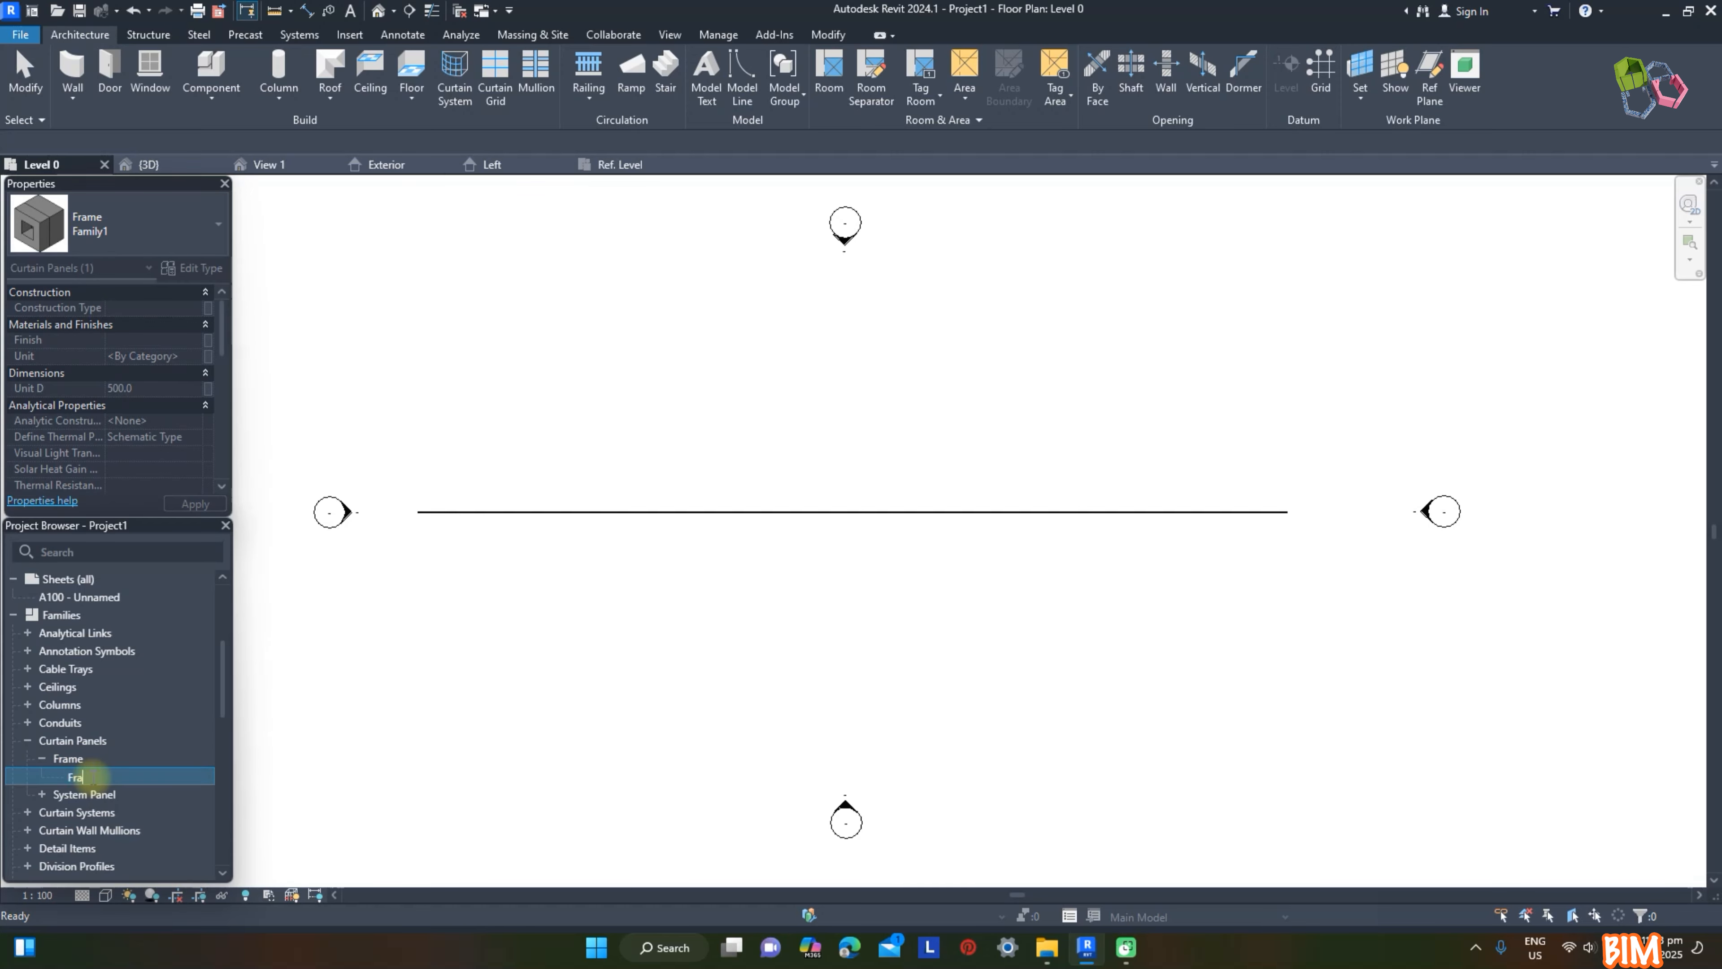
Step: In the project's 3D view, change one glazed panel near the curtain wall's upper edge to the Frame type
{"action": "key", "text": "ctrl+Tab"}
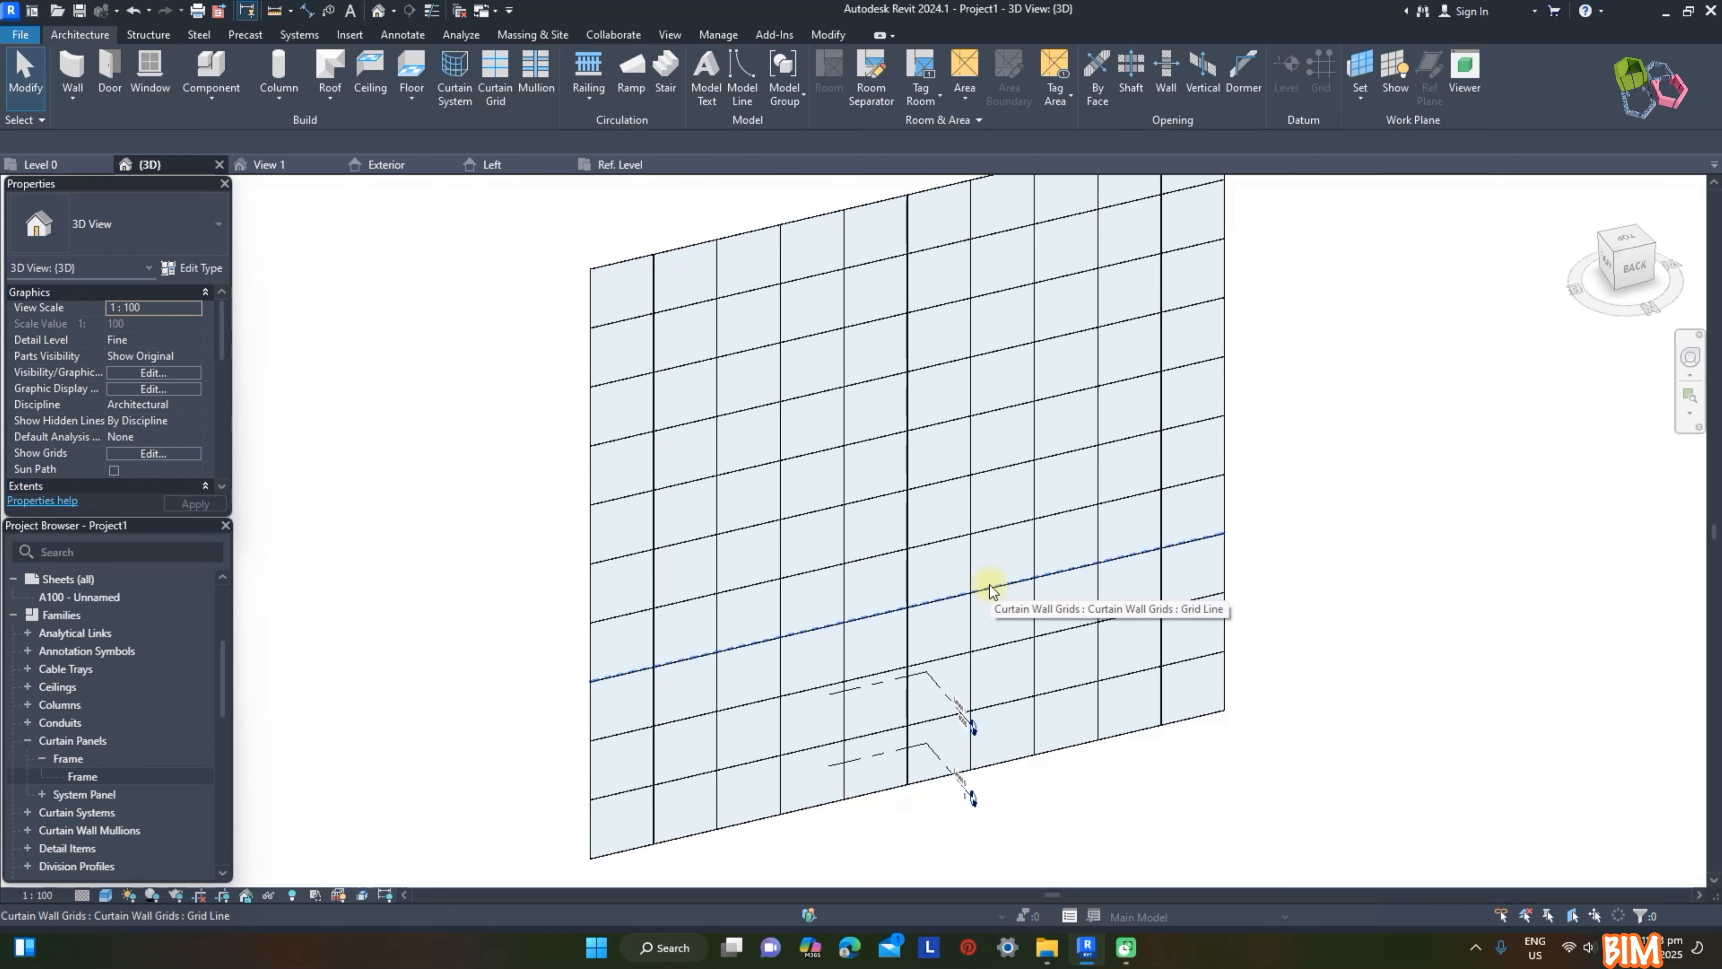
{"action": "key", "text": "Tab"}
{"action": "left_click", "coordinate": [764, 332]}
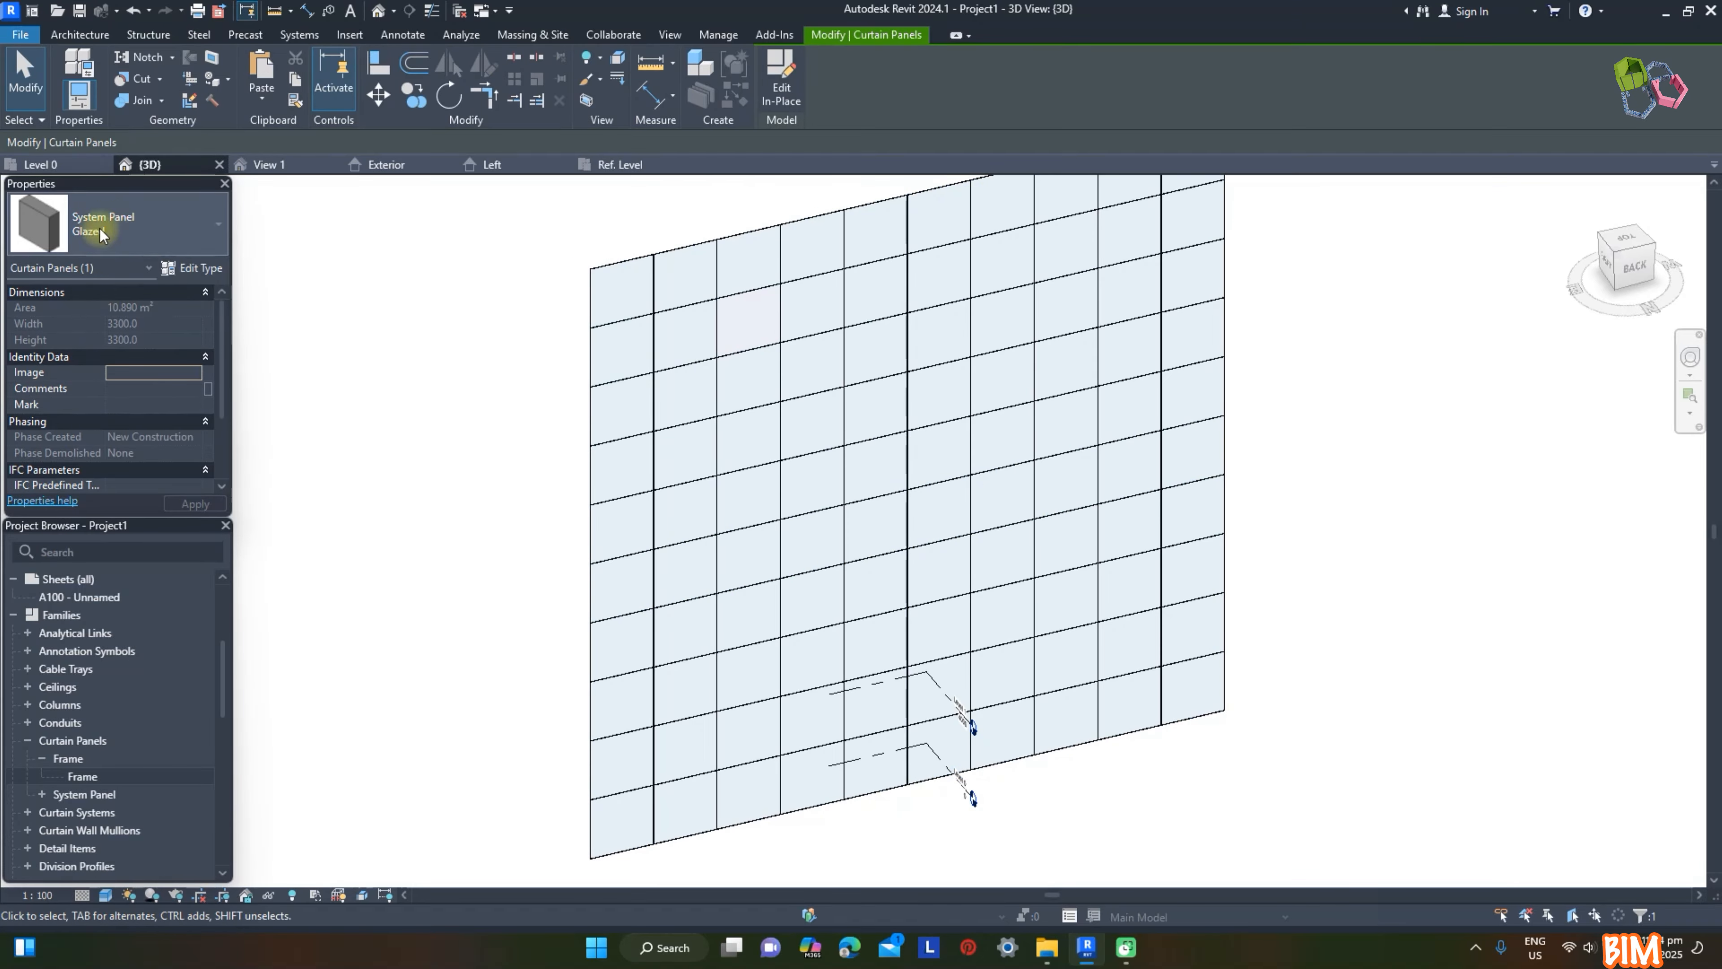
{"action": "left_click", "coordinate": [129, 223]}
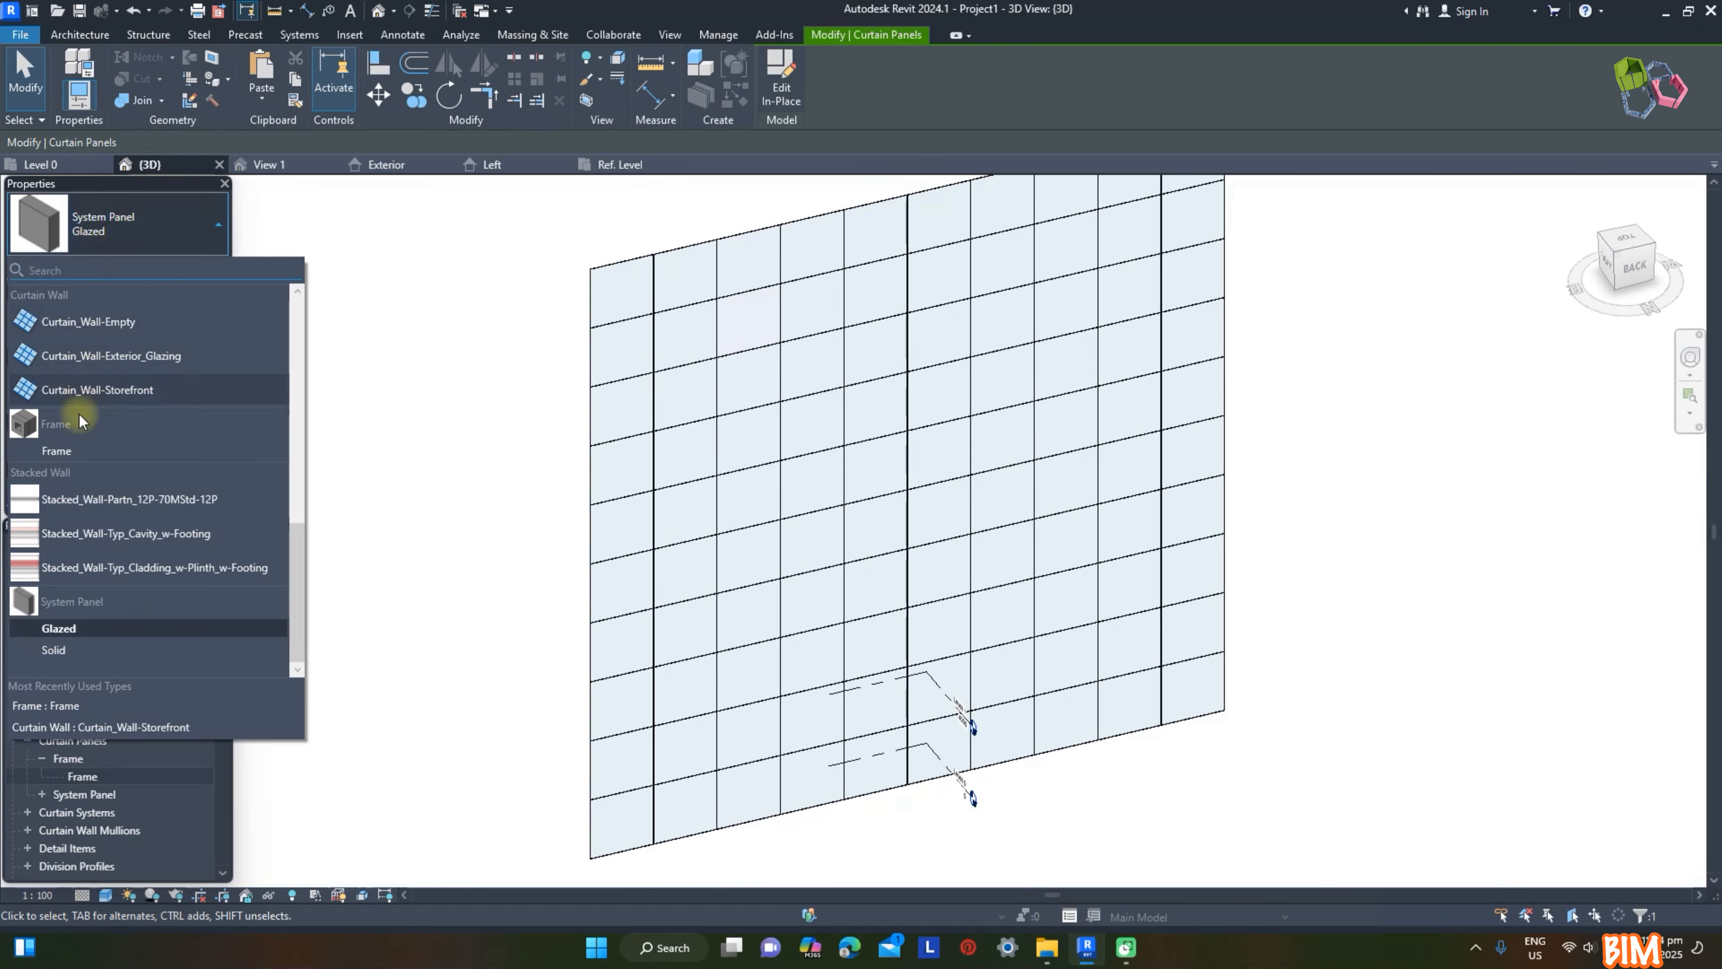
{"action": "left_click", "coordinate": [56, 451]}
{"action": "key", "text": "Escape"}
Step: Select all remaining glazed panels of the curtain wall and change them to the Frame type
{"action": "key", "text": "Tab"}
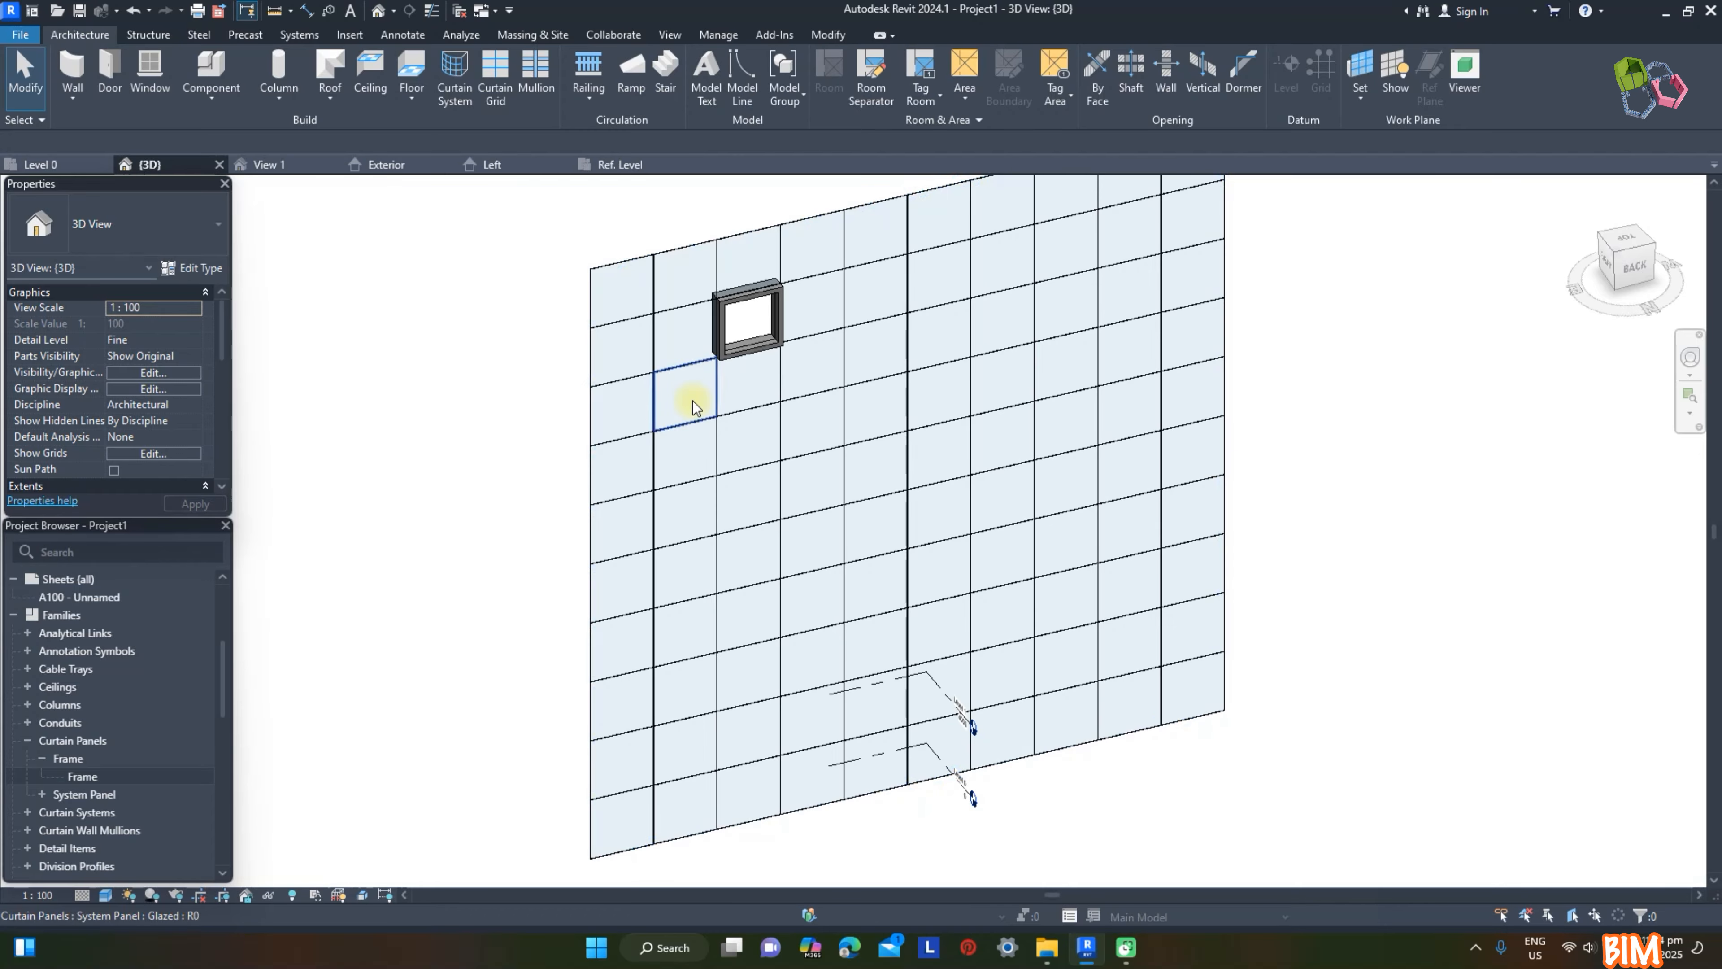
{"action": "left_click", "coordinate": [693, 405]}
{"action": "key", "text": "a"}
{"action": "left_click", "coordinate": [86, 233]}
{"action": "left_click", "coordinate": [43, 452]}
{"action": "left_click", "coordinate": [416, 451]}
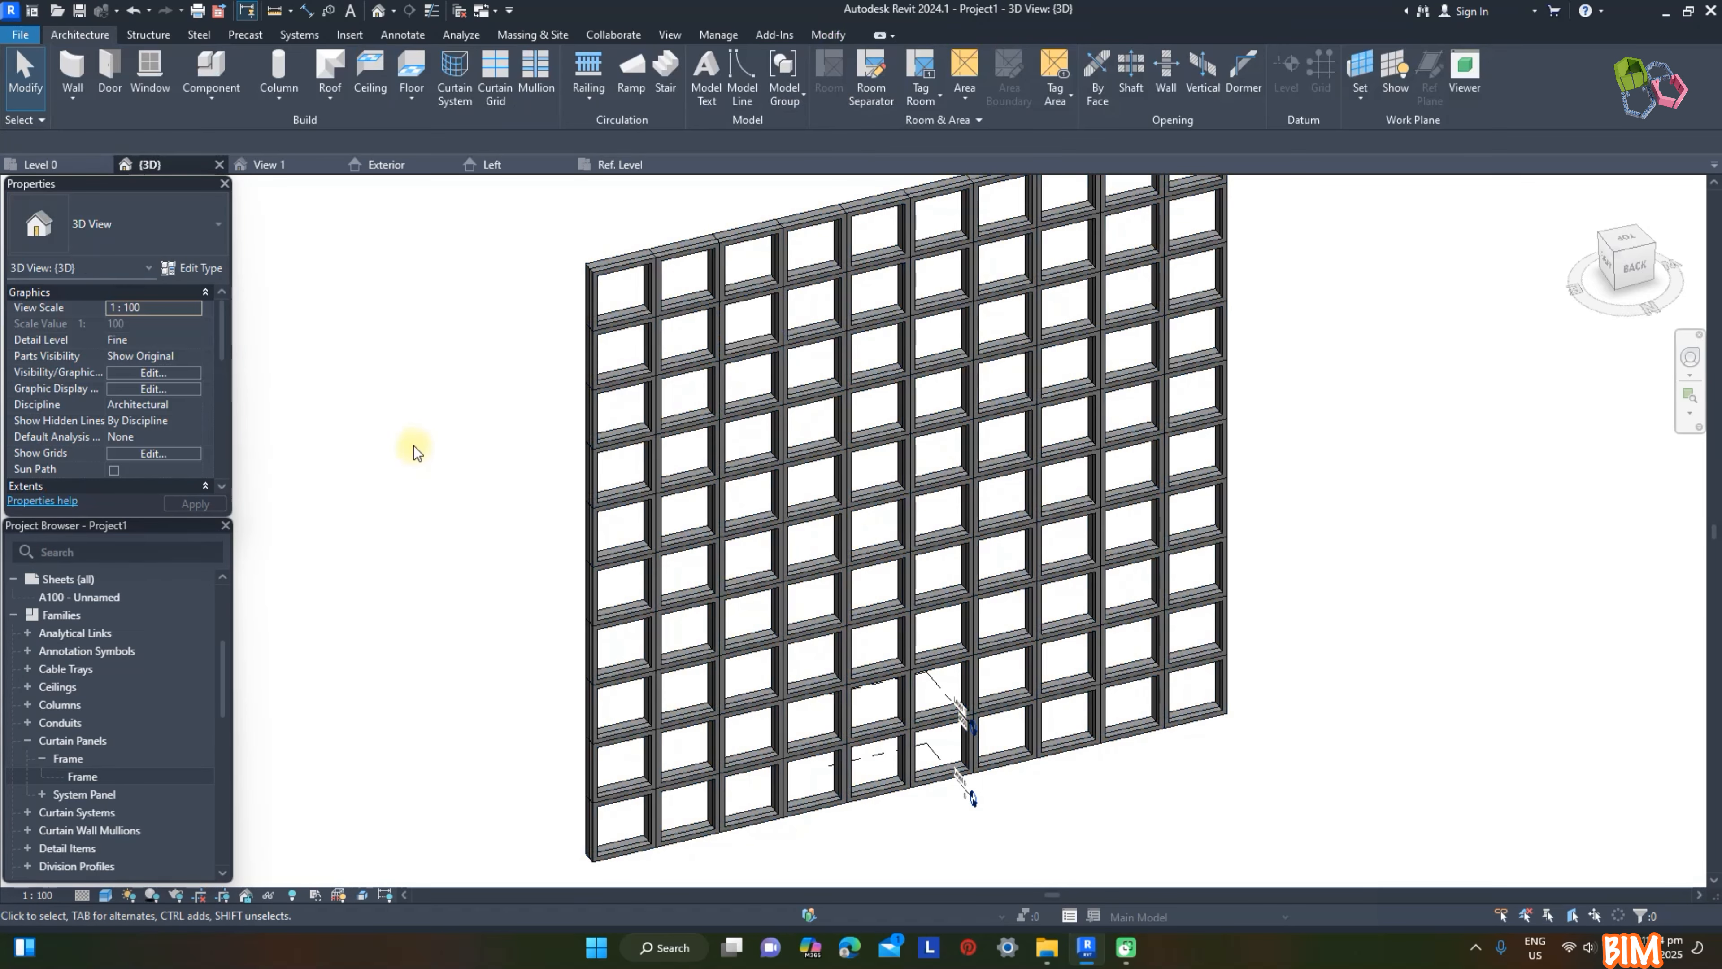
Step: Select all Frame panels of the curtain wall and assign a beige render material to their Facade parameter
{"action": "scroll", "coordinate": [698, 278], "scroll_direction": "up", "scroll_amount": 5}
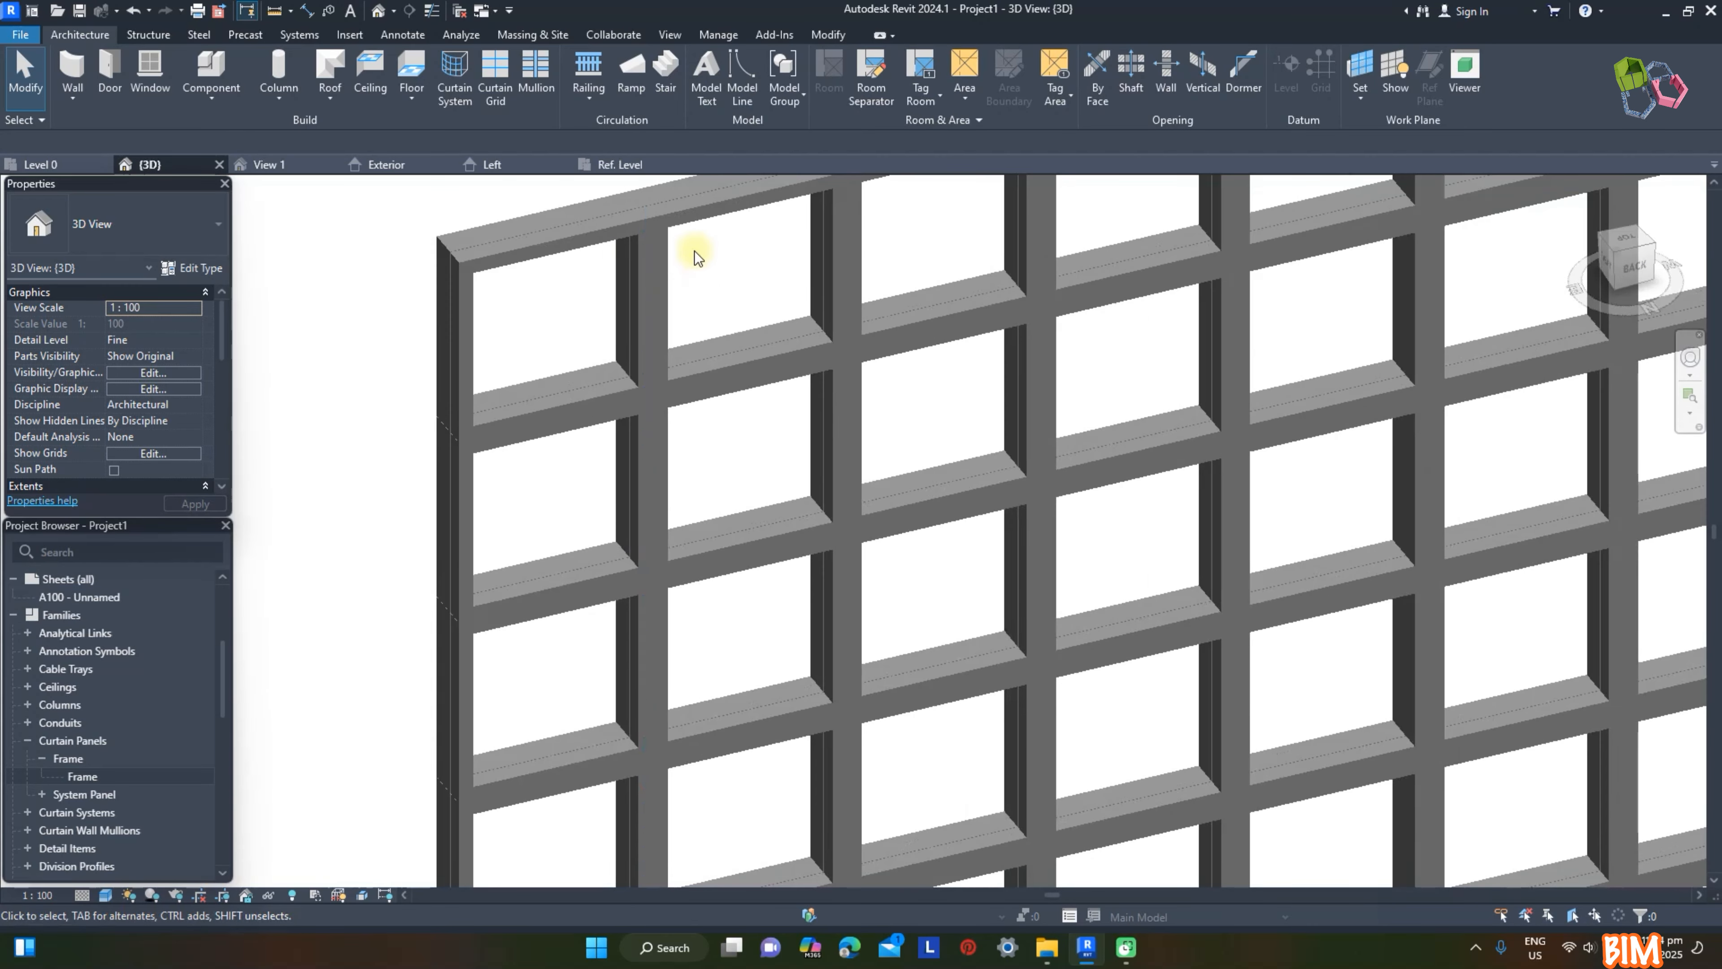
{"action": "scroll", "coordinate": [847, 427], "scroll_direction": "down", "scroll_amount": 1}
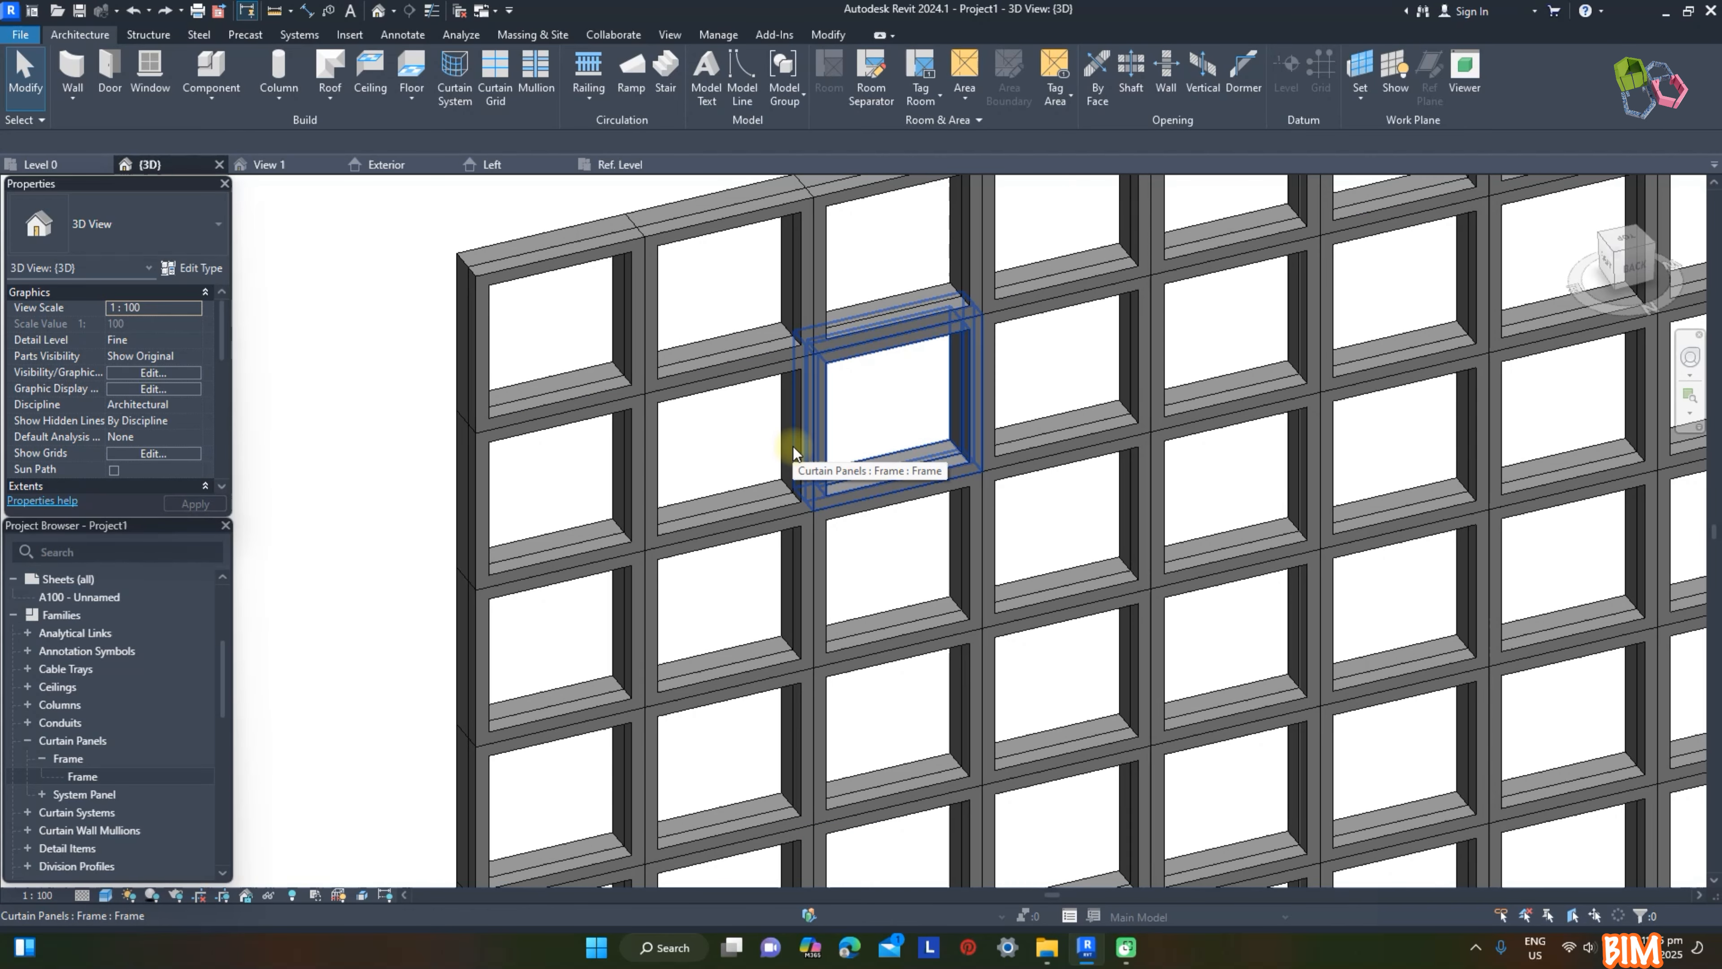
{"action": "left_click", "coordinate": [801, 446]}
{"action": "key", "text": "s"}
{"action": "key", "text": "a"}
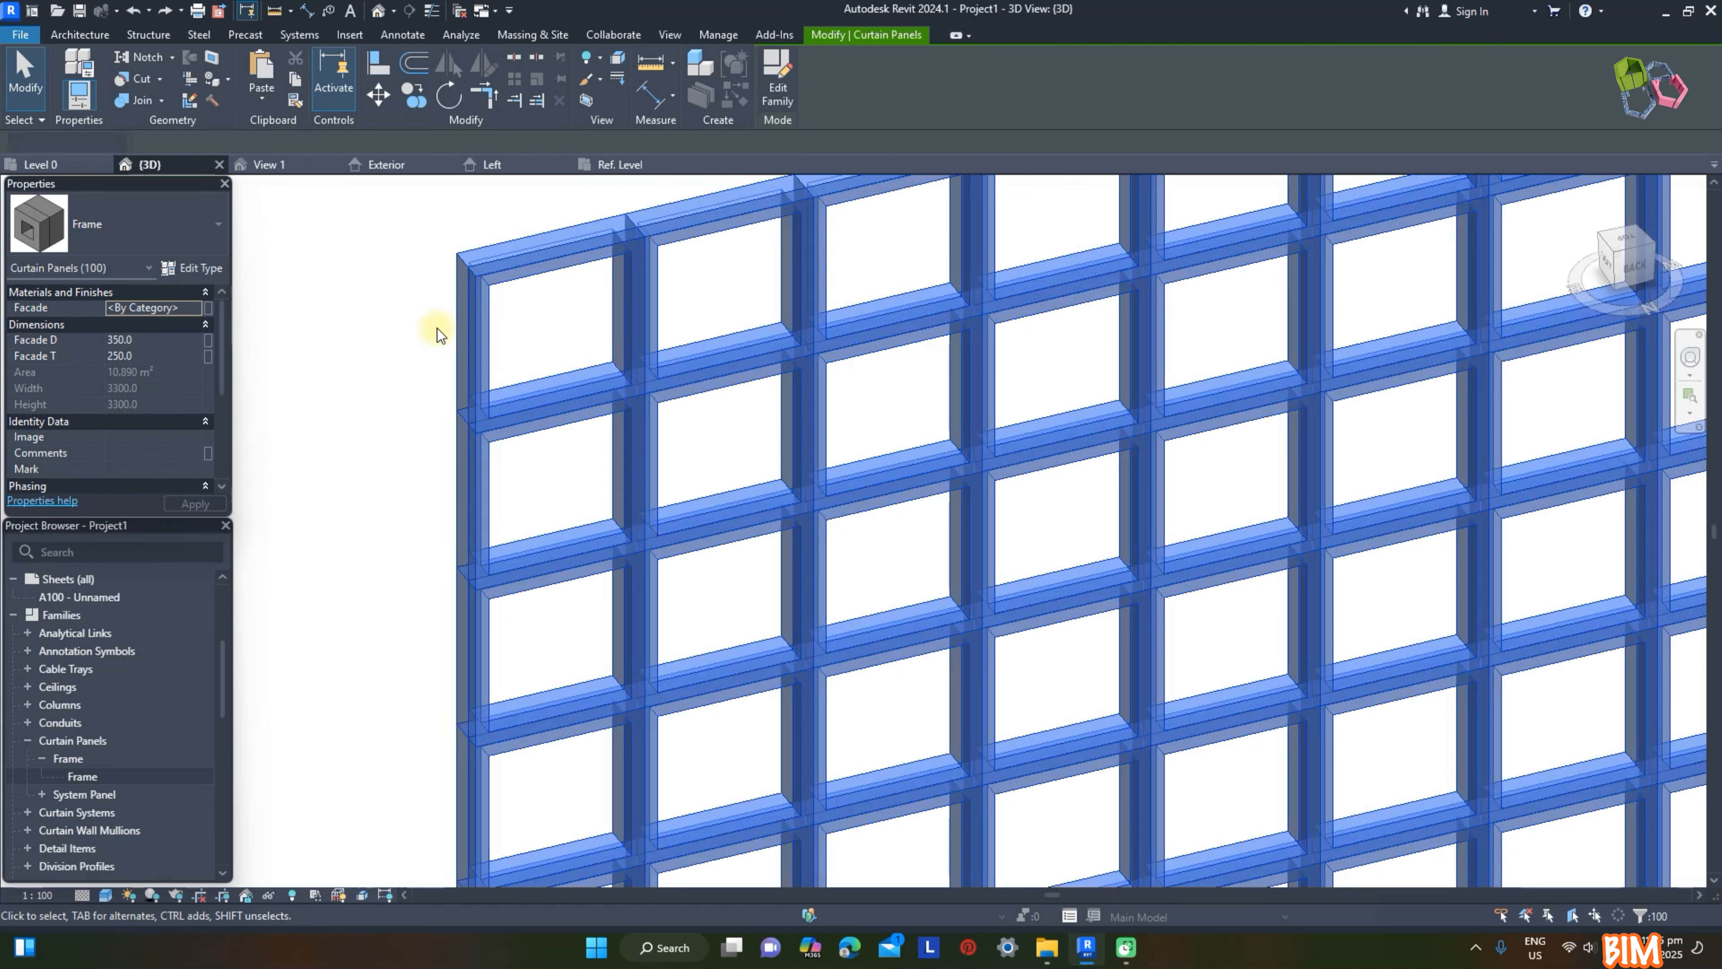
{"action": "left_click", "coordinate": [198, 308]}
{"action": "scroll", "coordinate": [1125, 487], "scroll_direction": "down", "scroll_amount": 4}
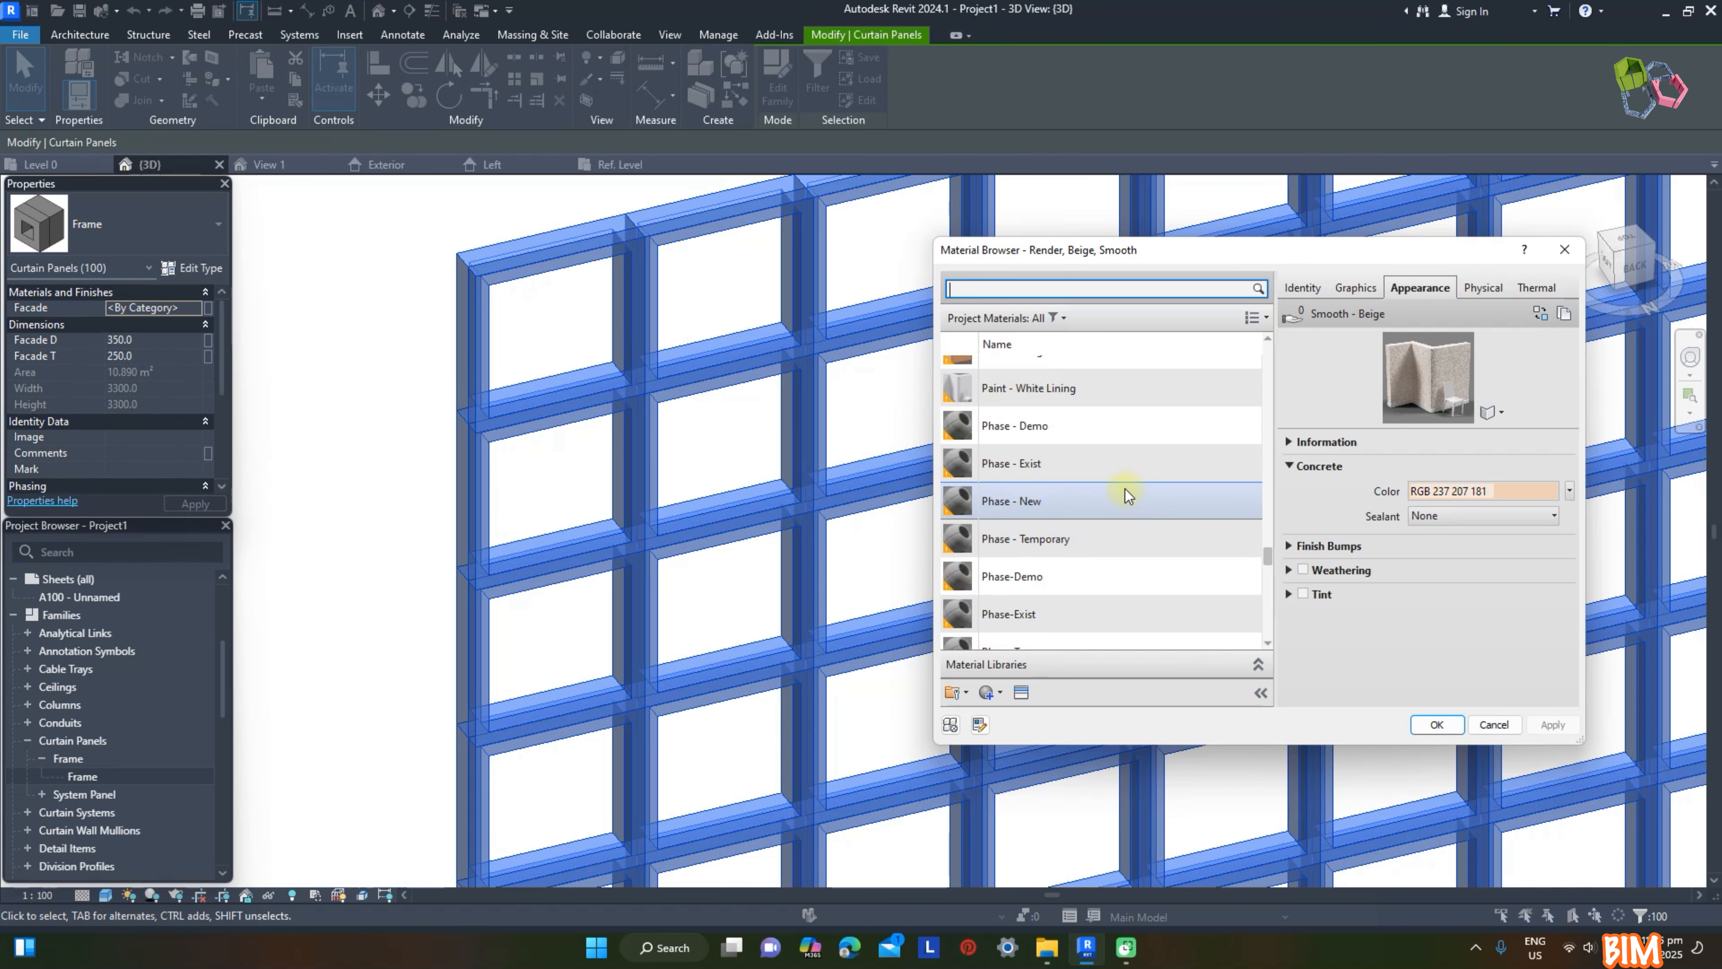
{"action": "left_click", "coordinate": [1085, 546]}
{"action": "left_click", "coordinate": [1066, 506]}
{"action": "key", "text": "Return"}
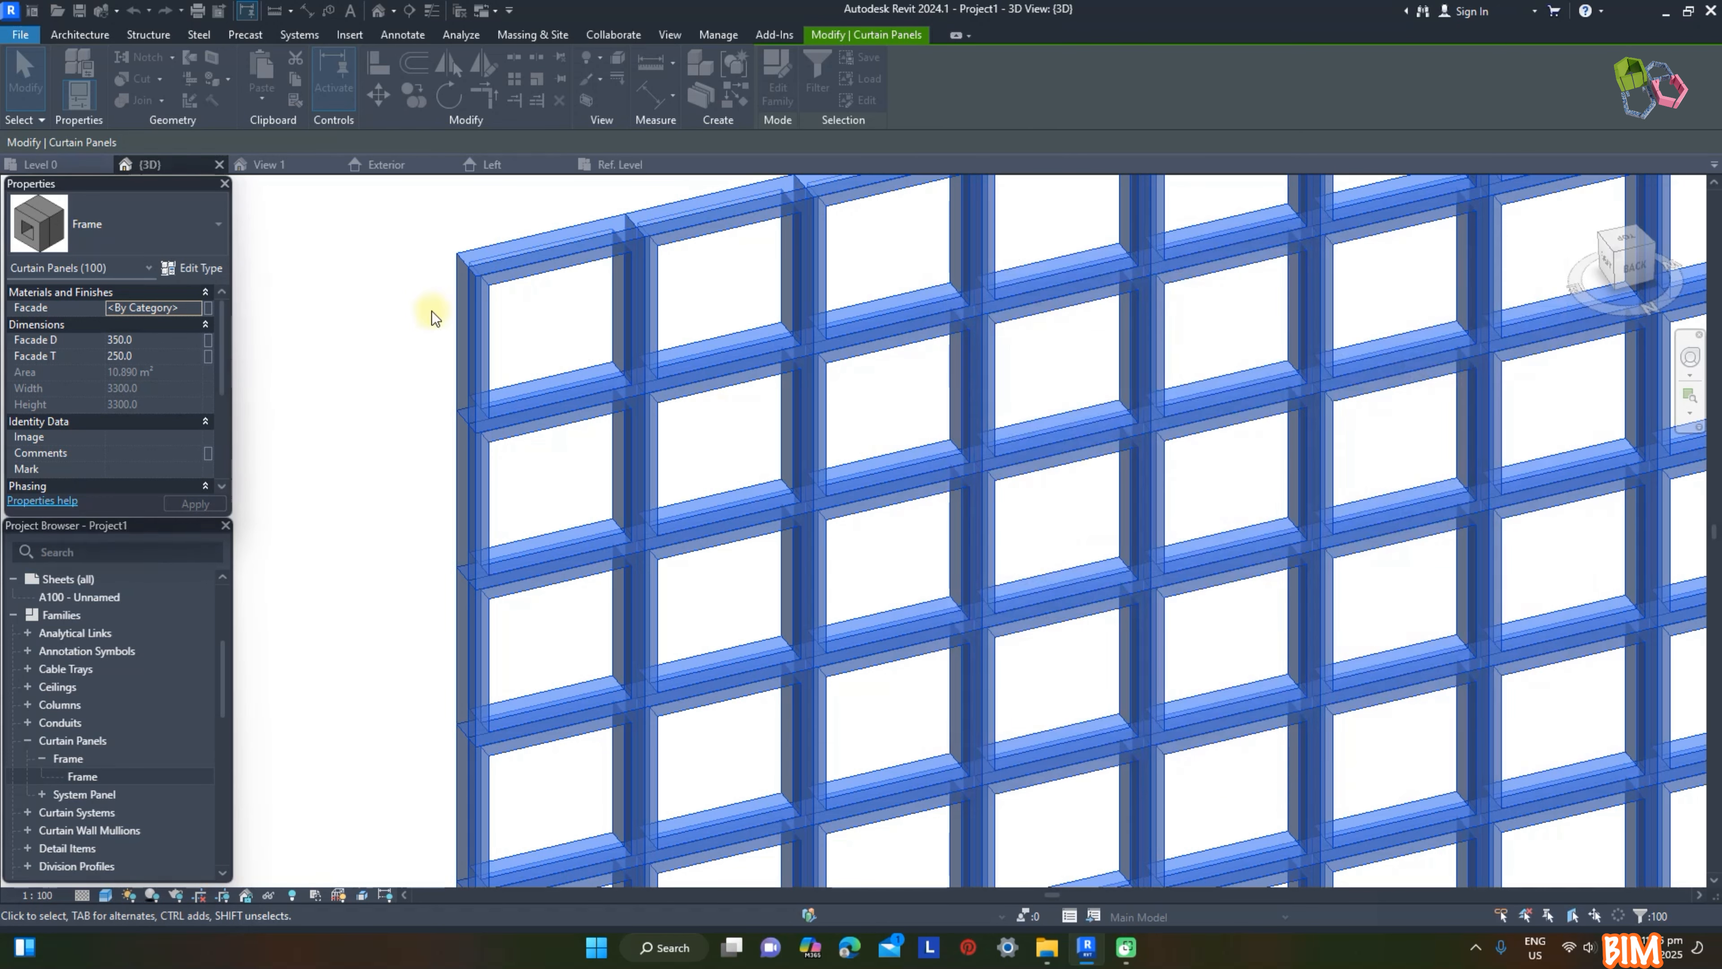
{"action": "left_click", "coordinate": [310, 253]}
{"action": "middle_click_drag", "start_coordinate": [419, 351], "coordinate": [788, 596], "text": "shift"}
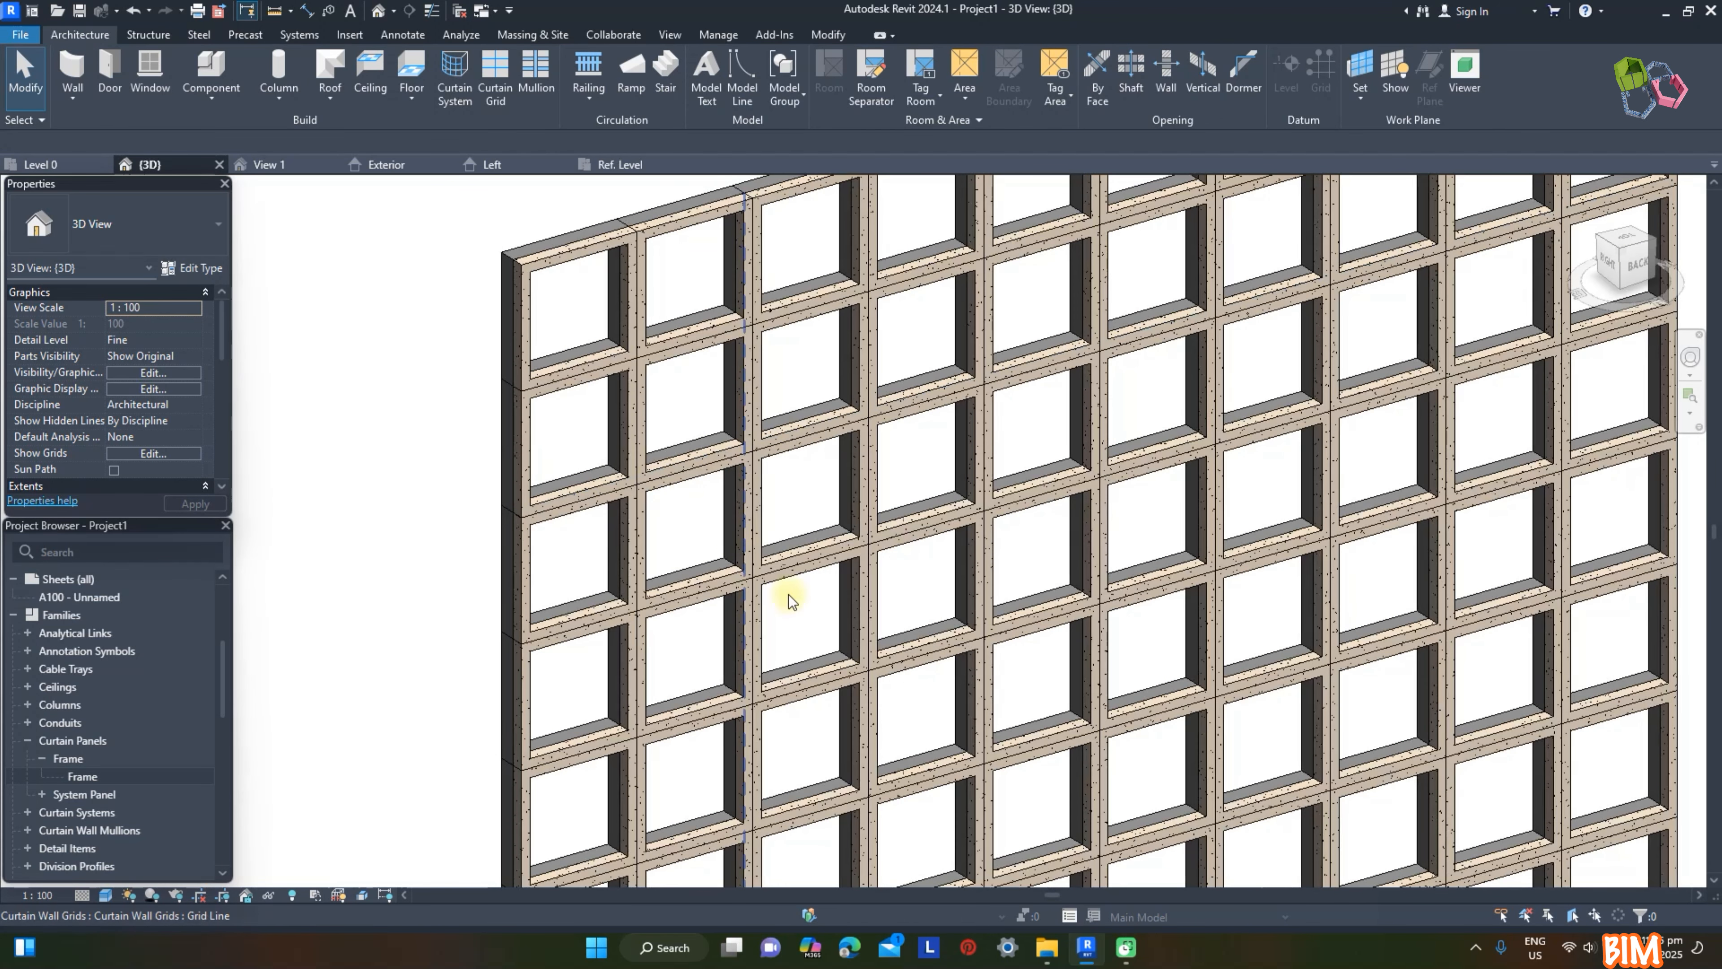
{"action": "scroll", "coordinate": [788, 653], "scroll_direction": "up", "scroll_amount": 3}
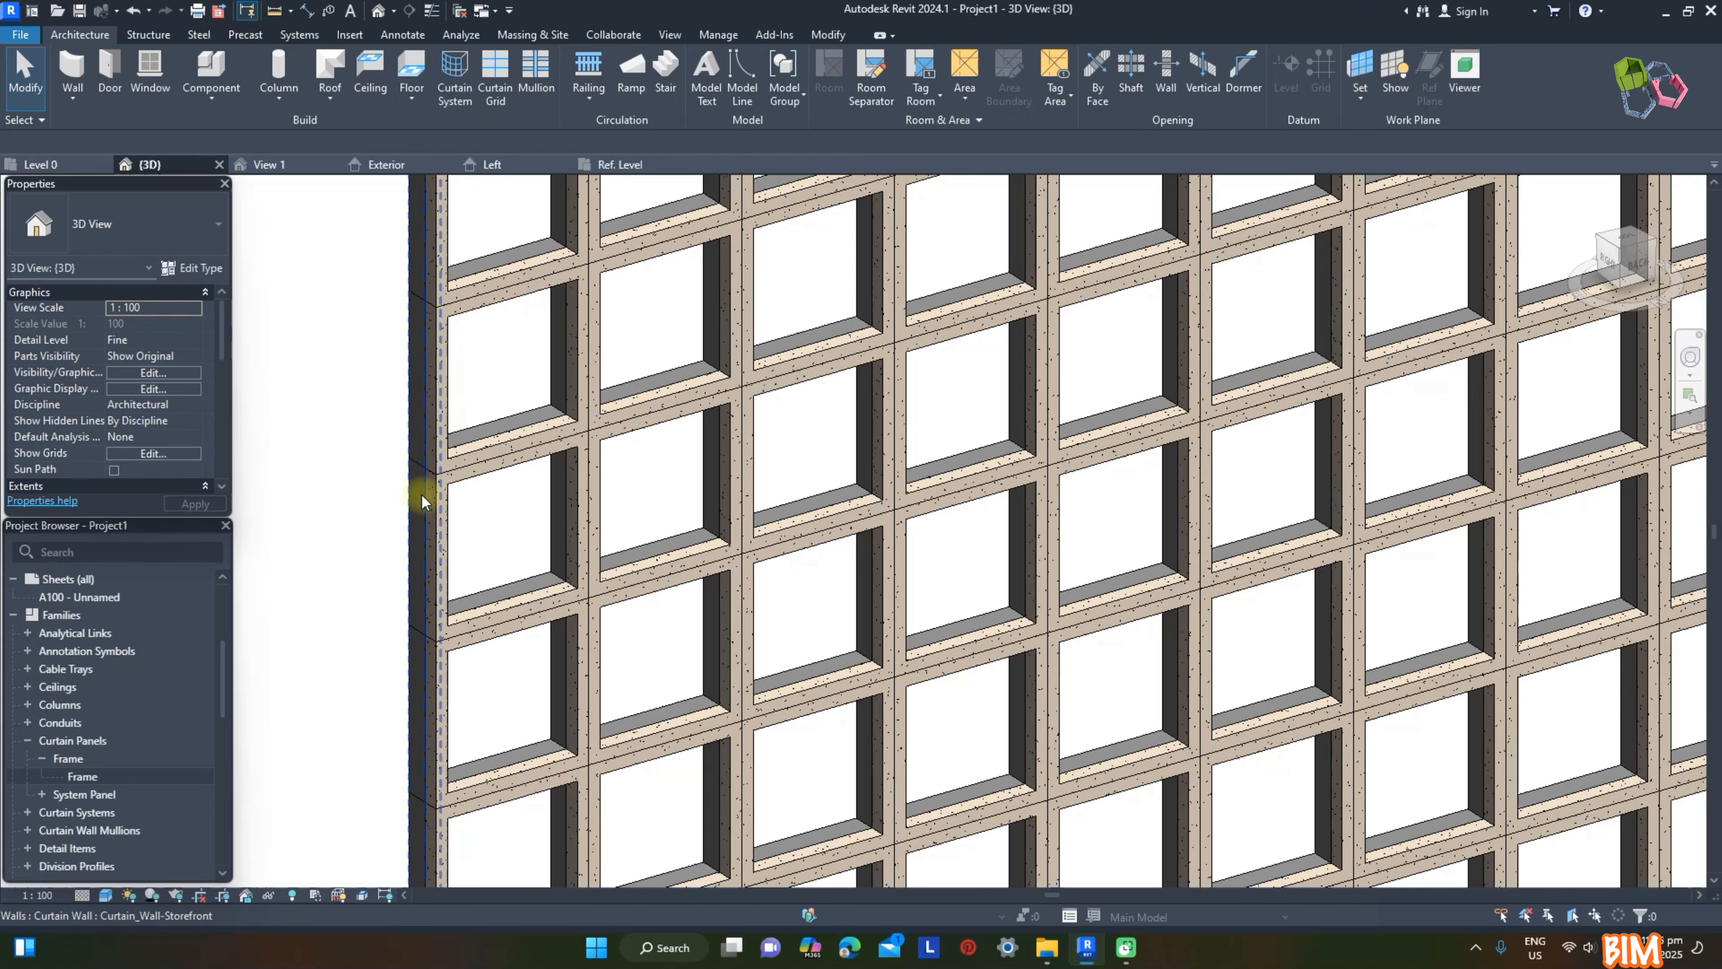
{"action": "scroll", "coordinate": [423, 481], "scroll_direction": "down", "scroll_amount": 3}
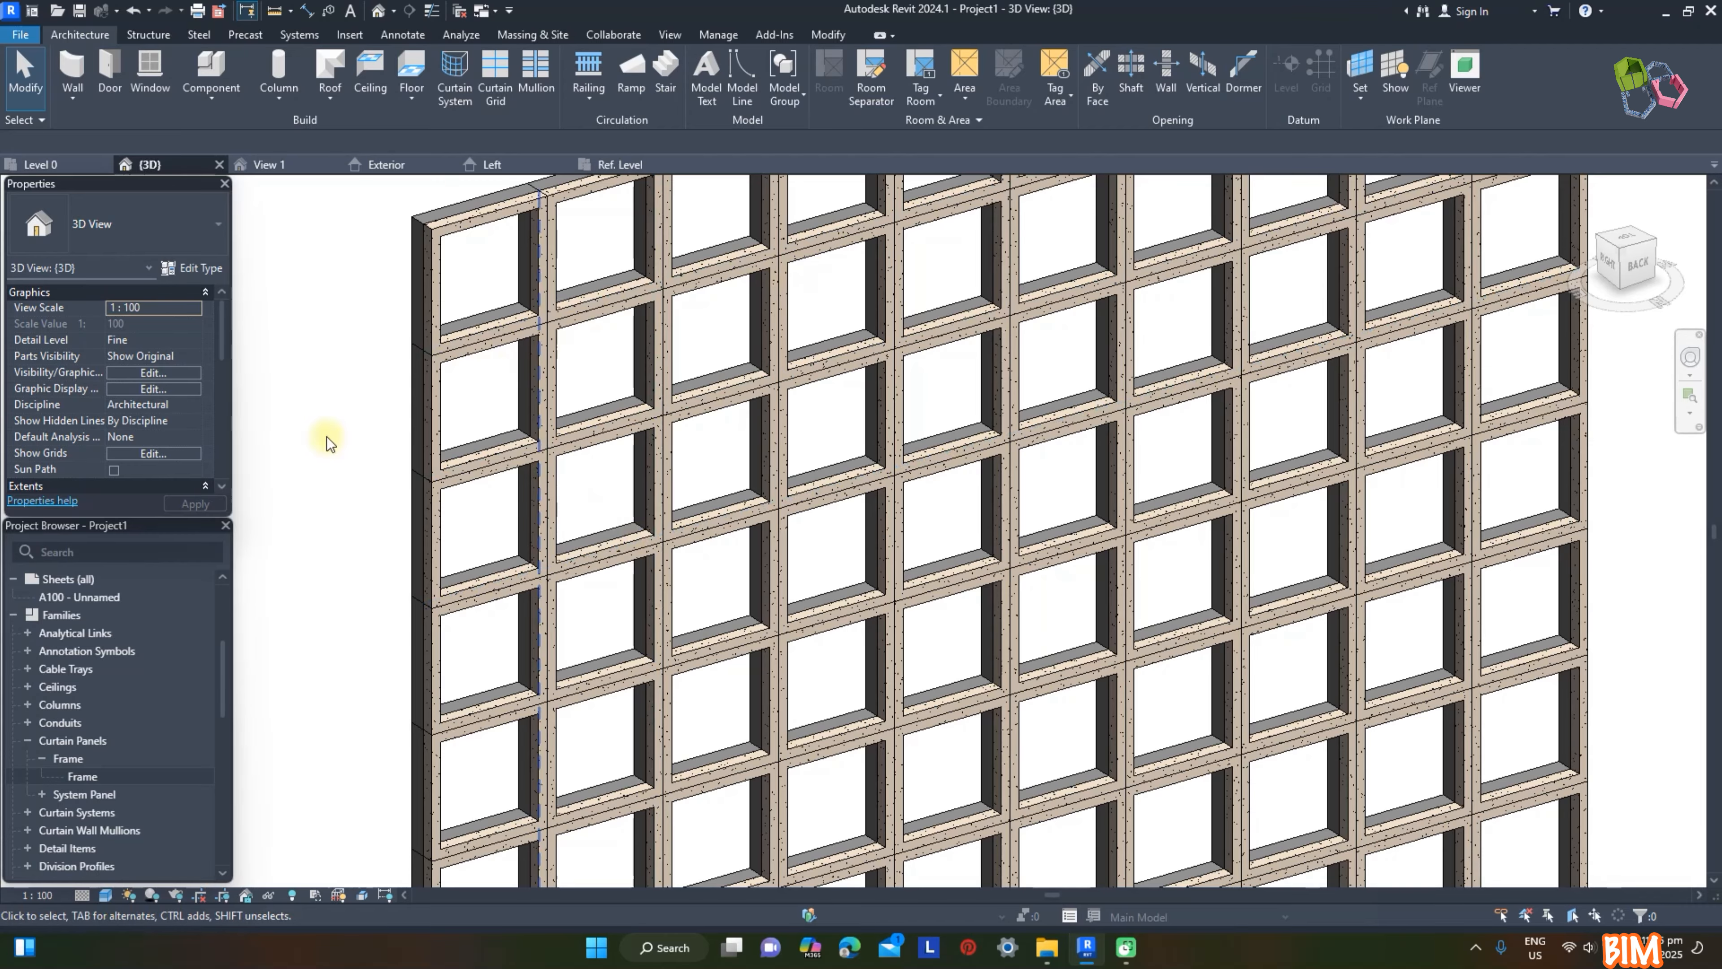
Step: In the panel family's Left elevation, sketch a rectangular extrusion profile about 509 by 250 mm outside the frame's base, locking its edges
{"action": "left_click", "coordinate": [68, 760]}
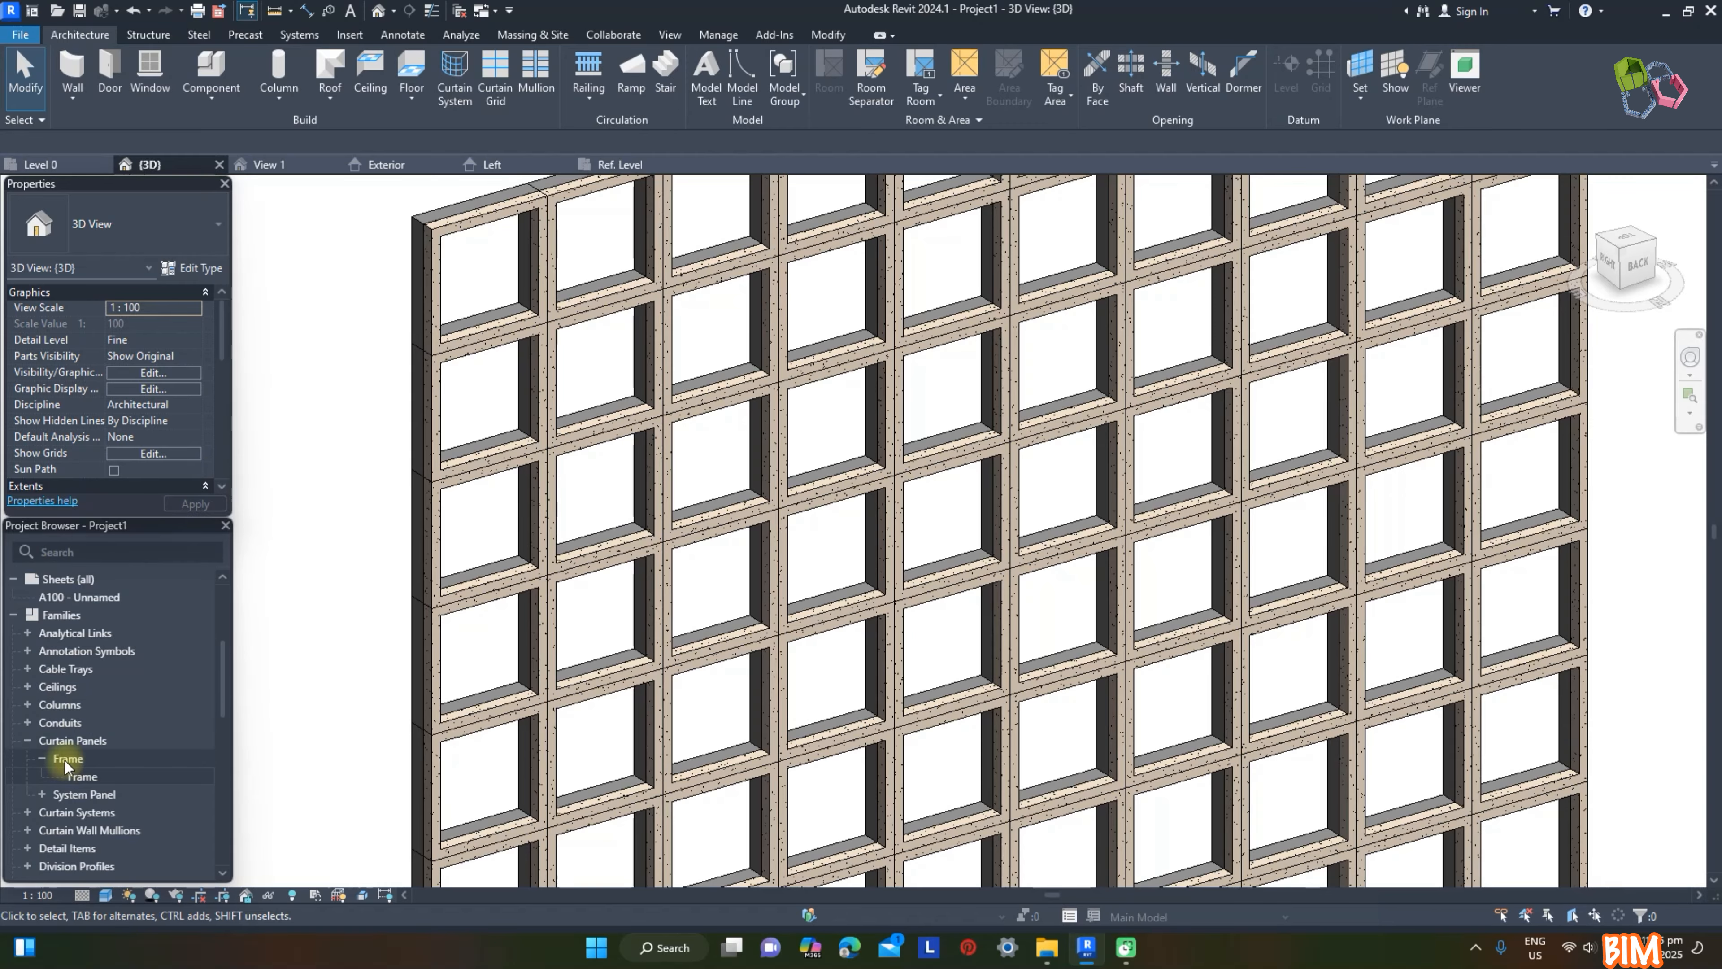
{"action": "left_click", "coordinate": [613, 164]}
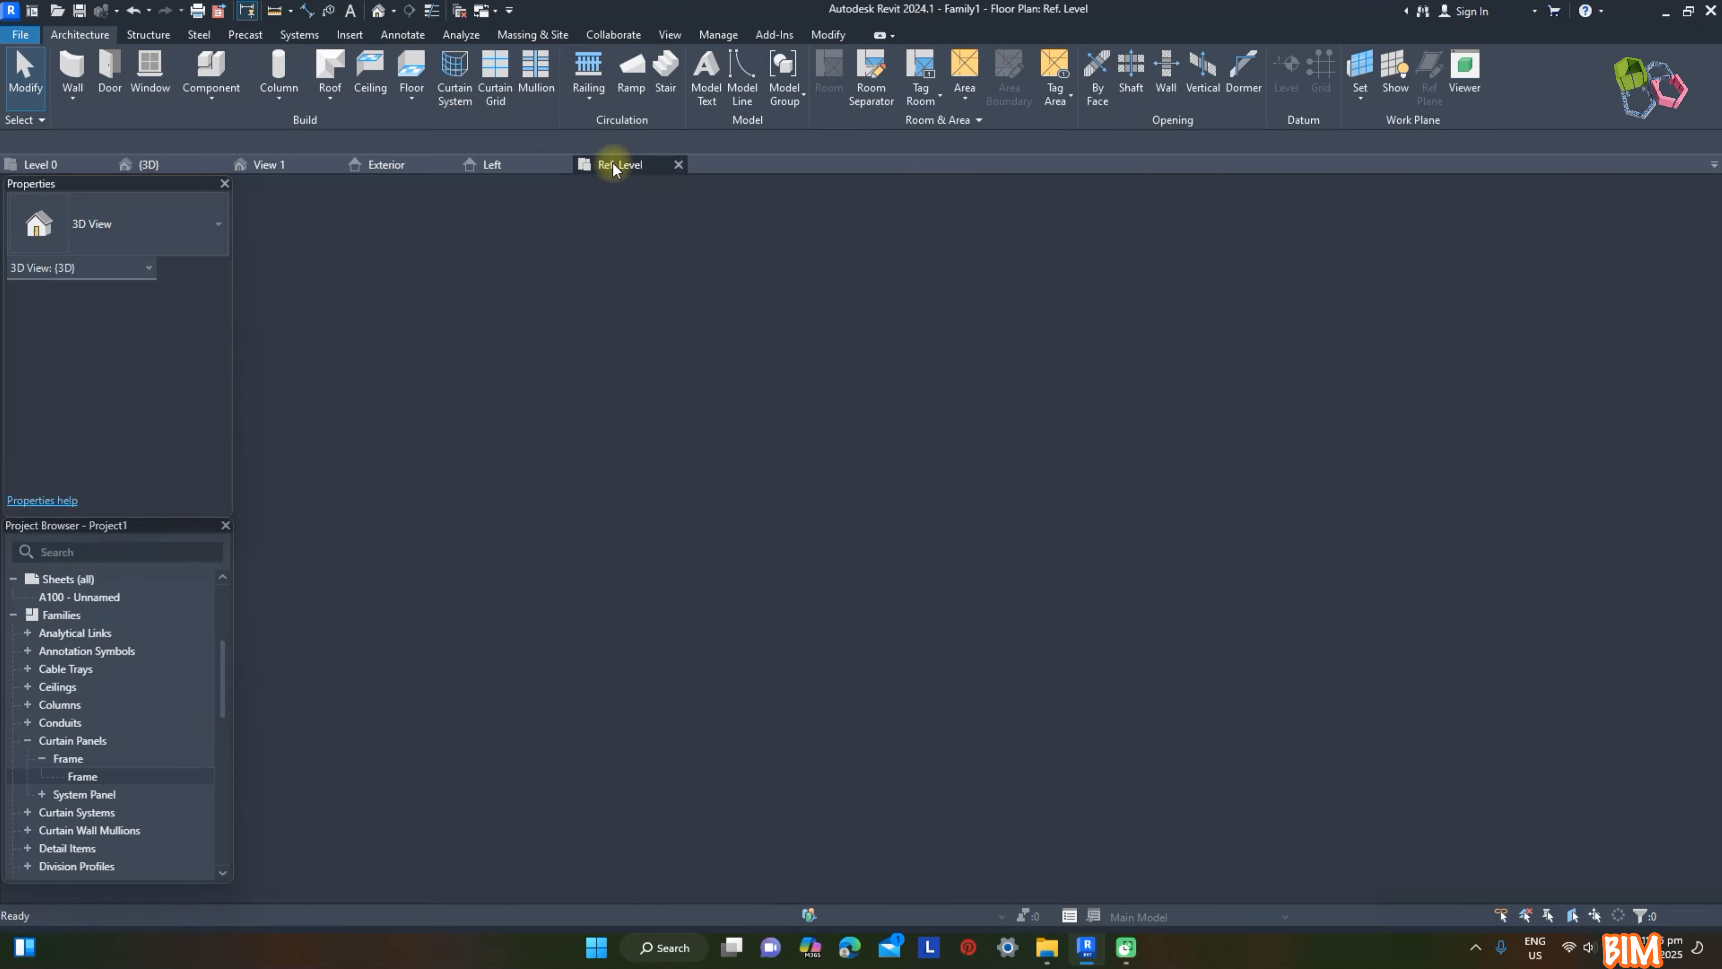
{"action": "left_click", "coordinate": [298, 164]}
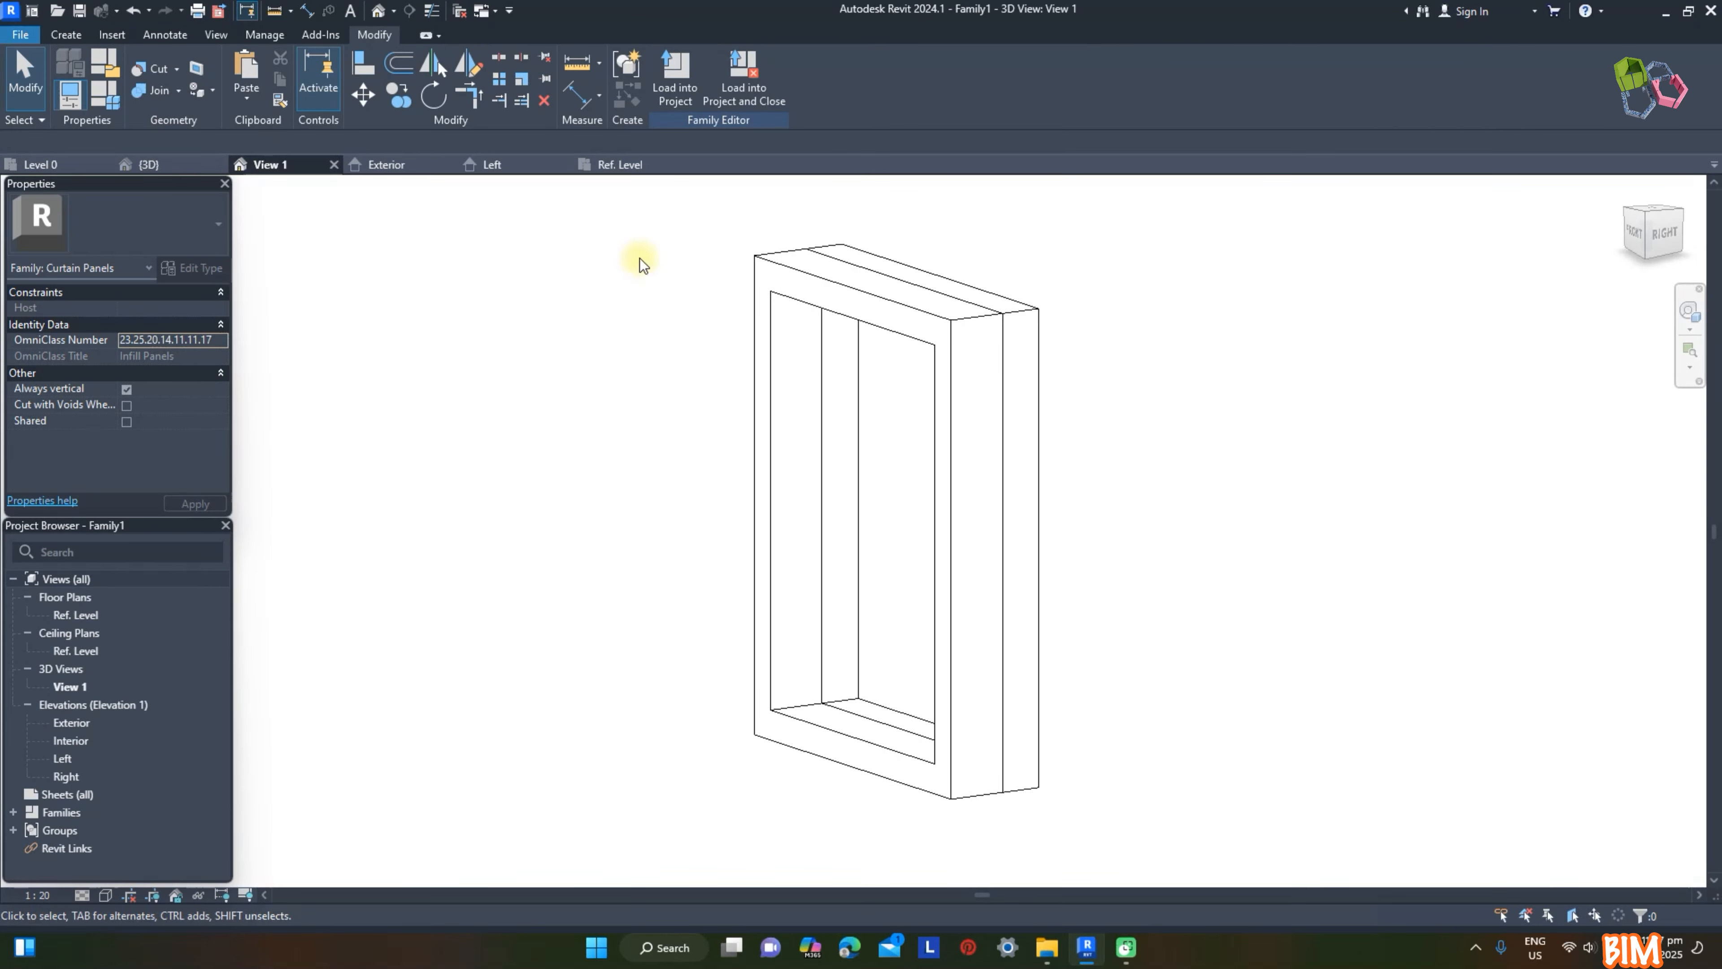
{"action": "left_click", "coordinate": [514, 163]}
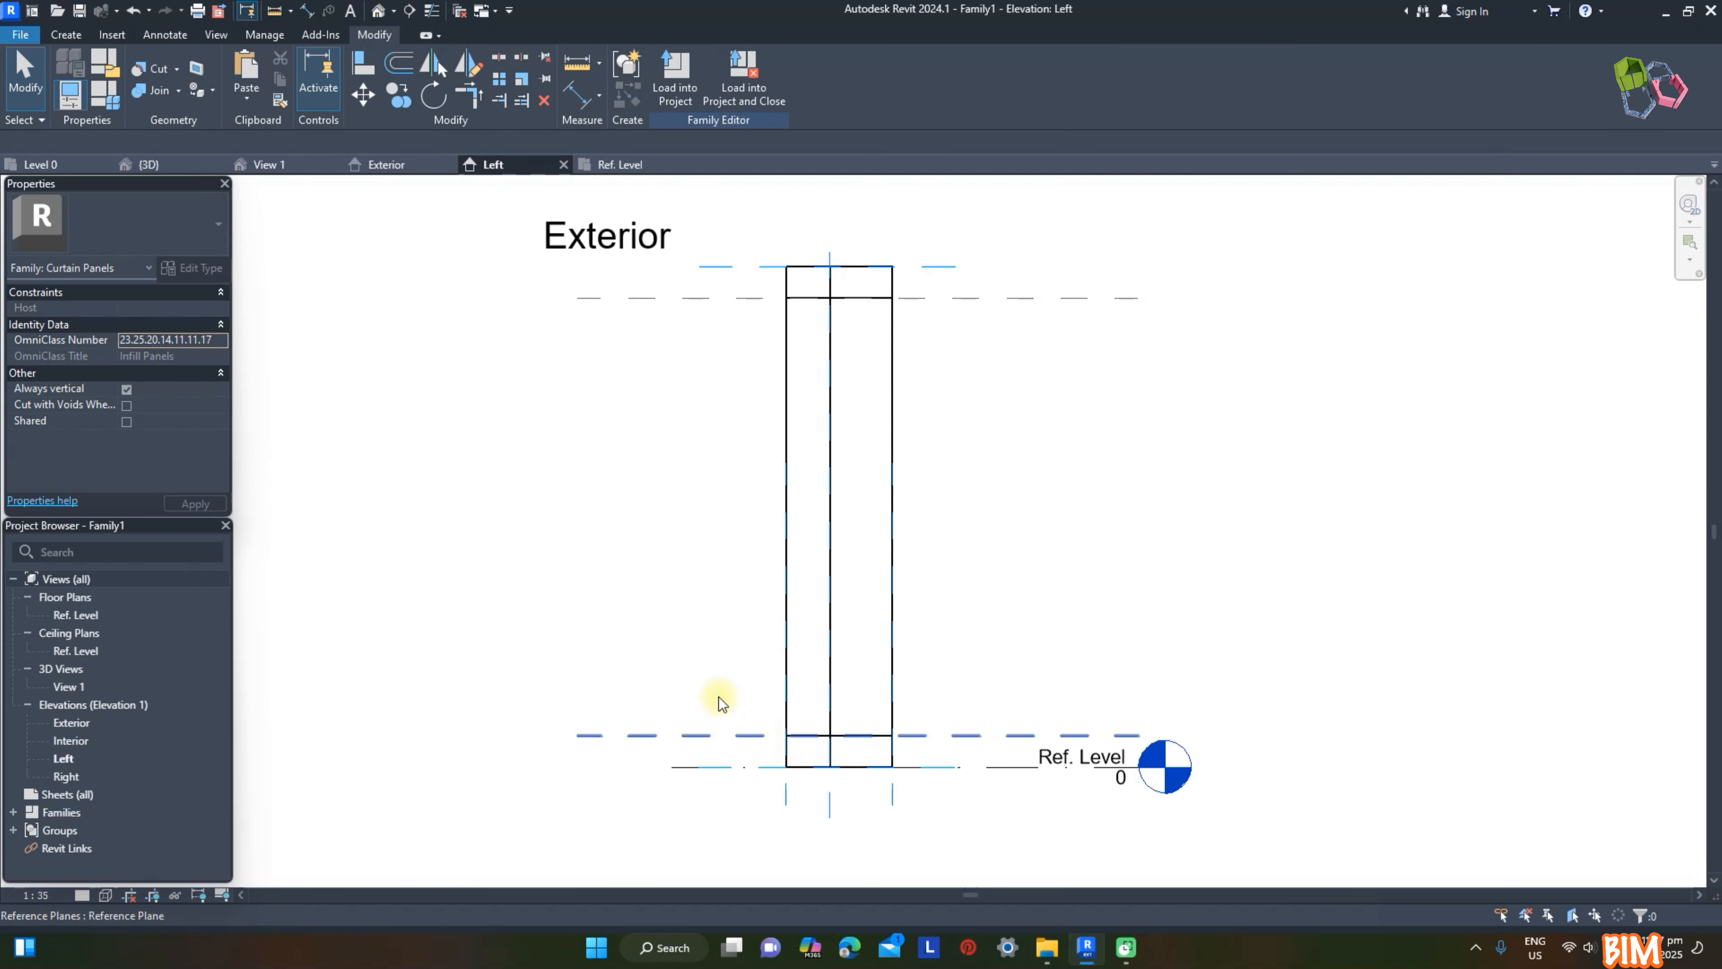
{"action": "left_click", "coordinate": [66, 36]}
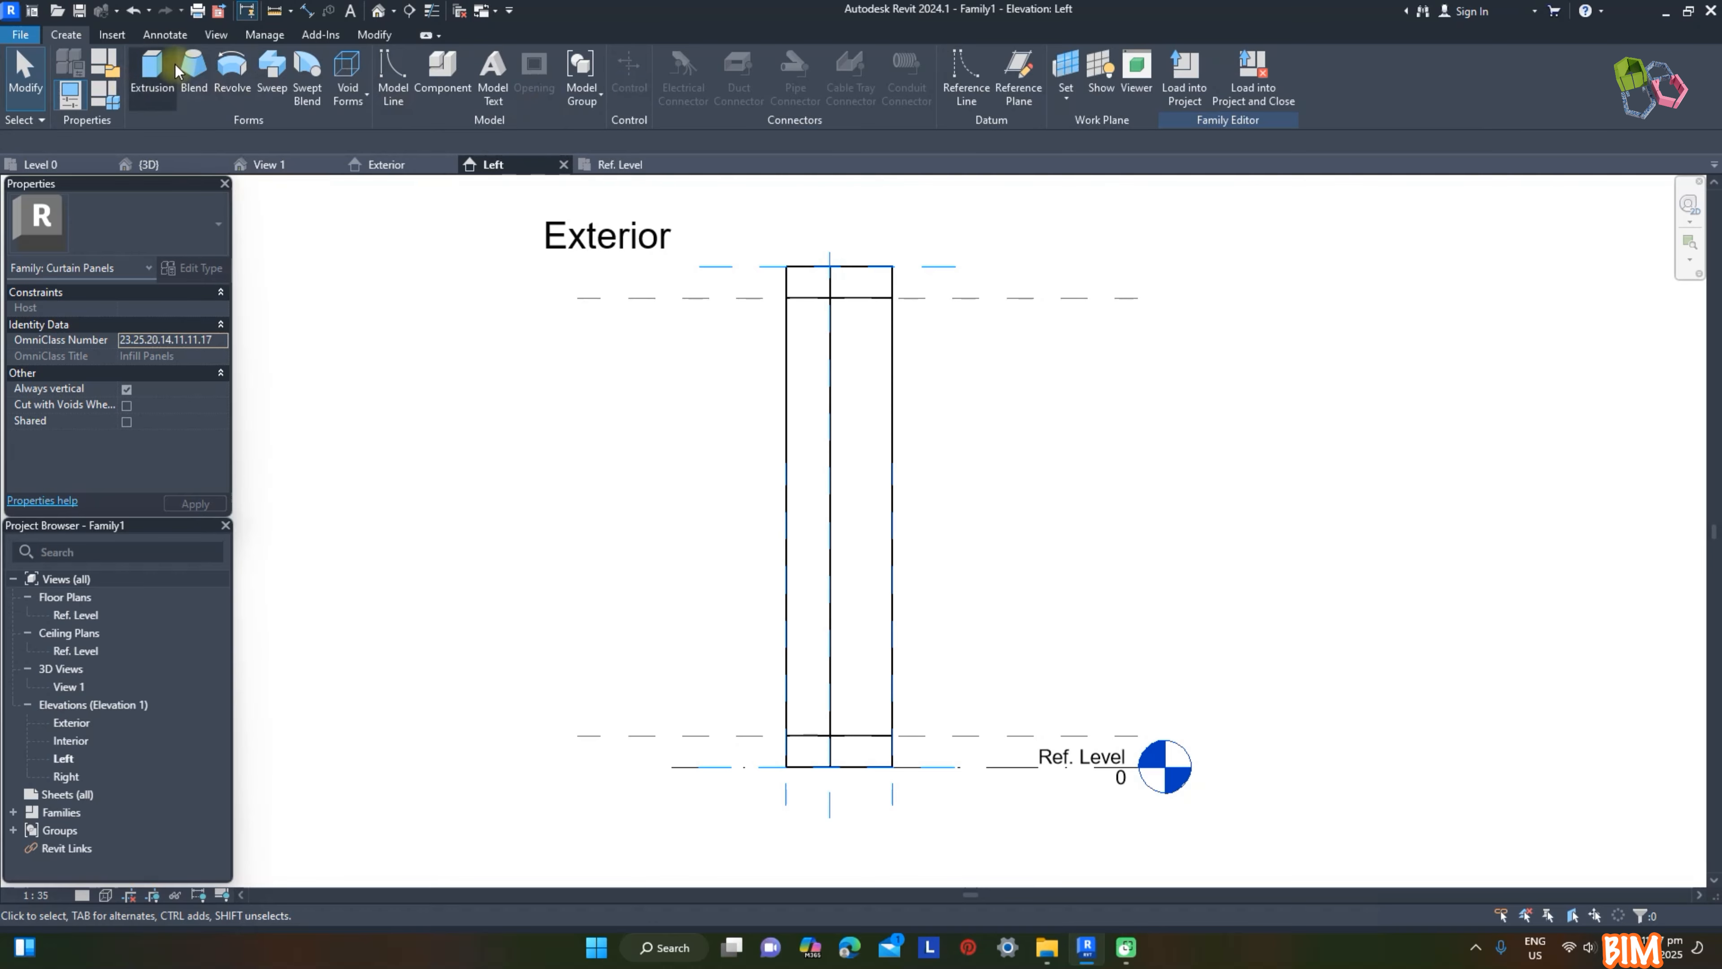
{"action": "left_click", "coordinate": [152, 68]}
{"action": "left_click", "coordinate": [722, 60]}
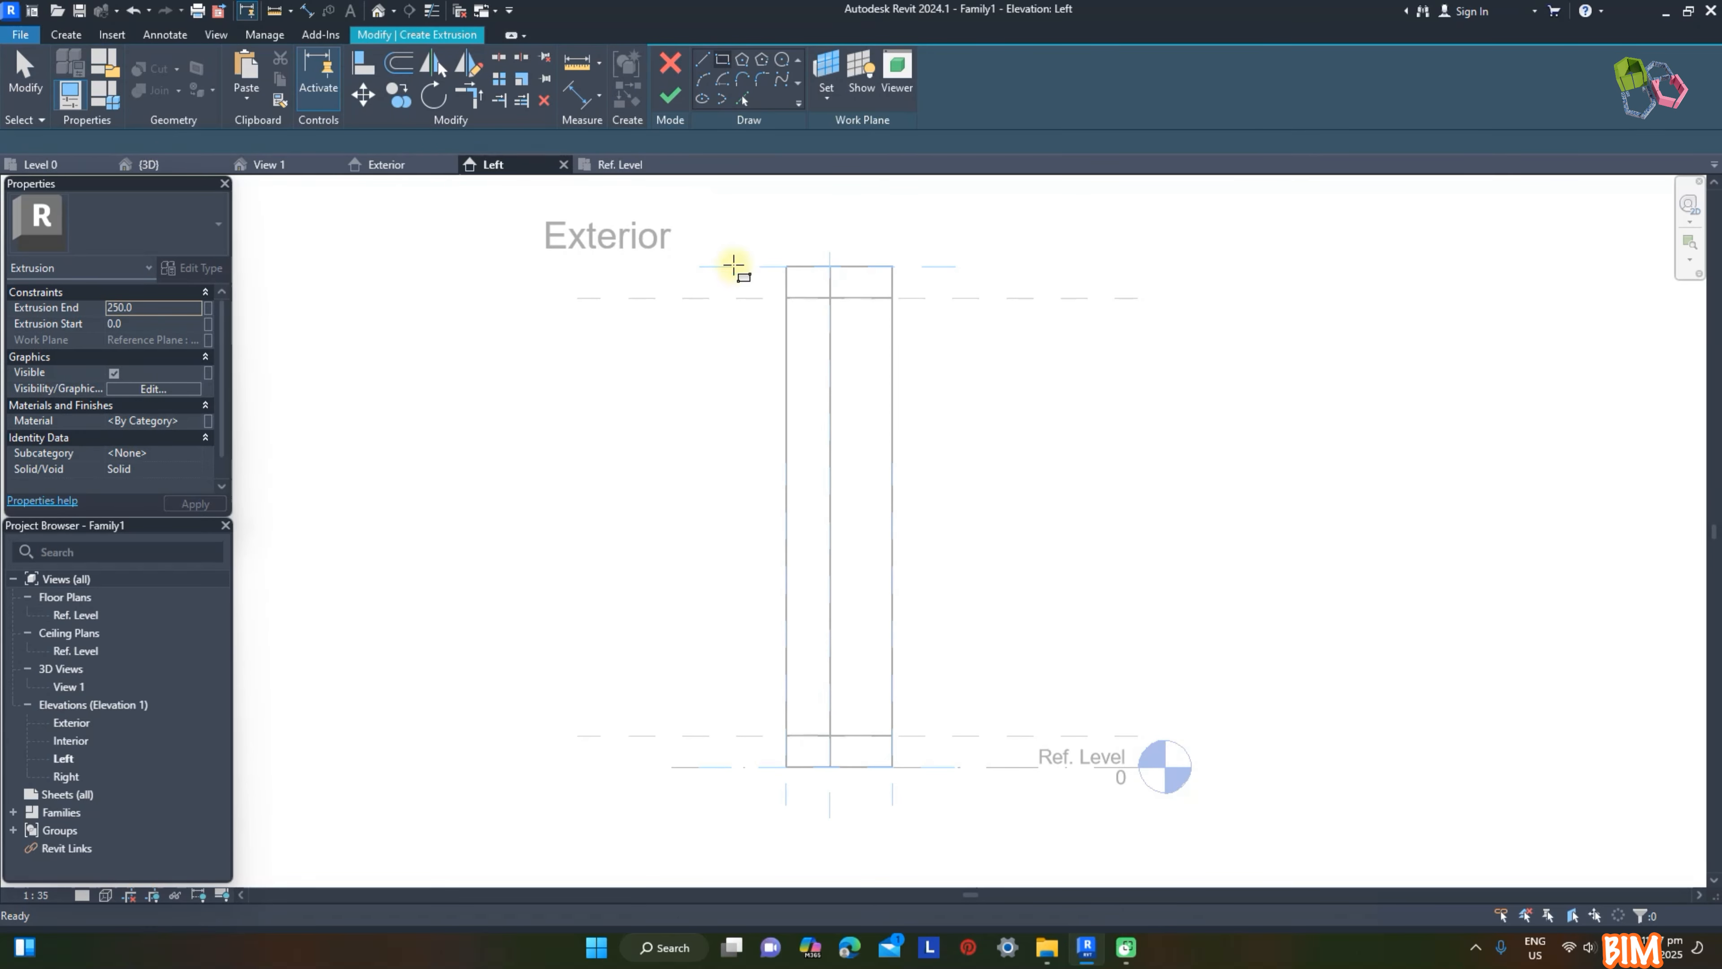
{"action": "left_click", "coordinate": [785, 735]}
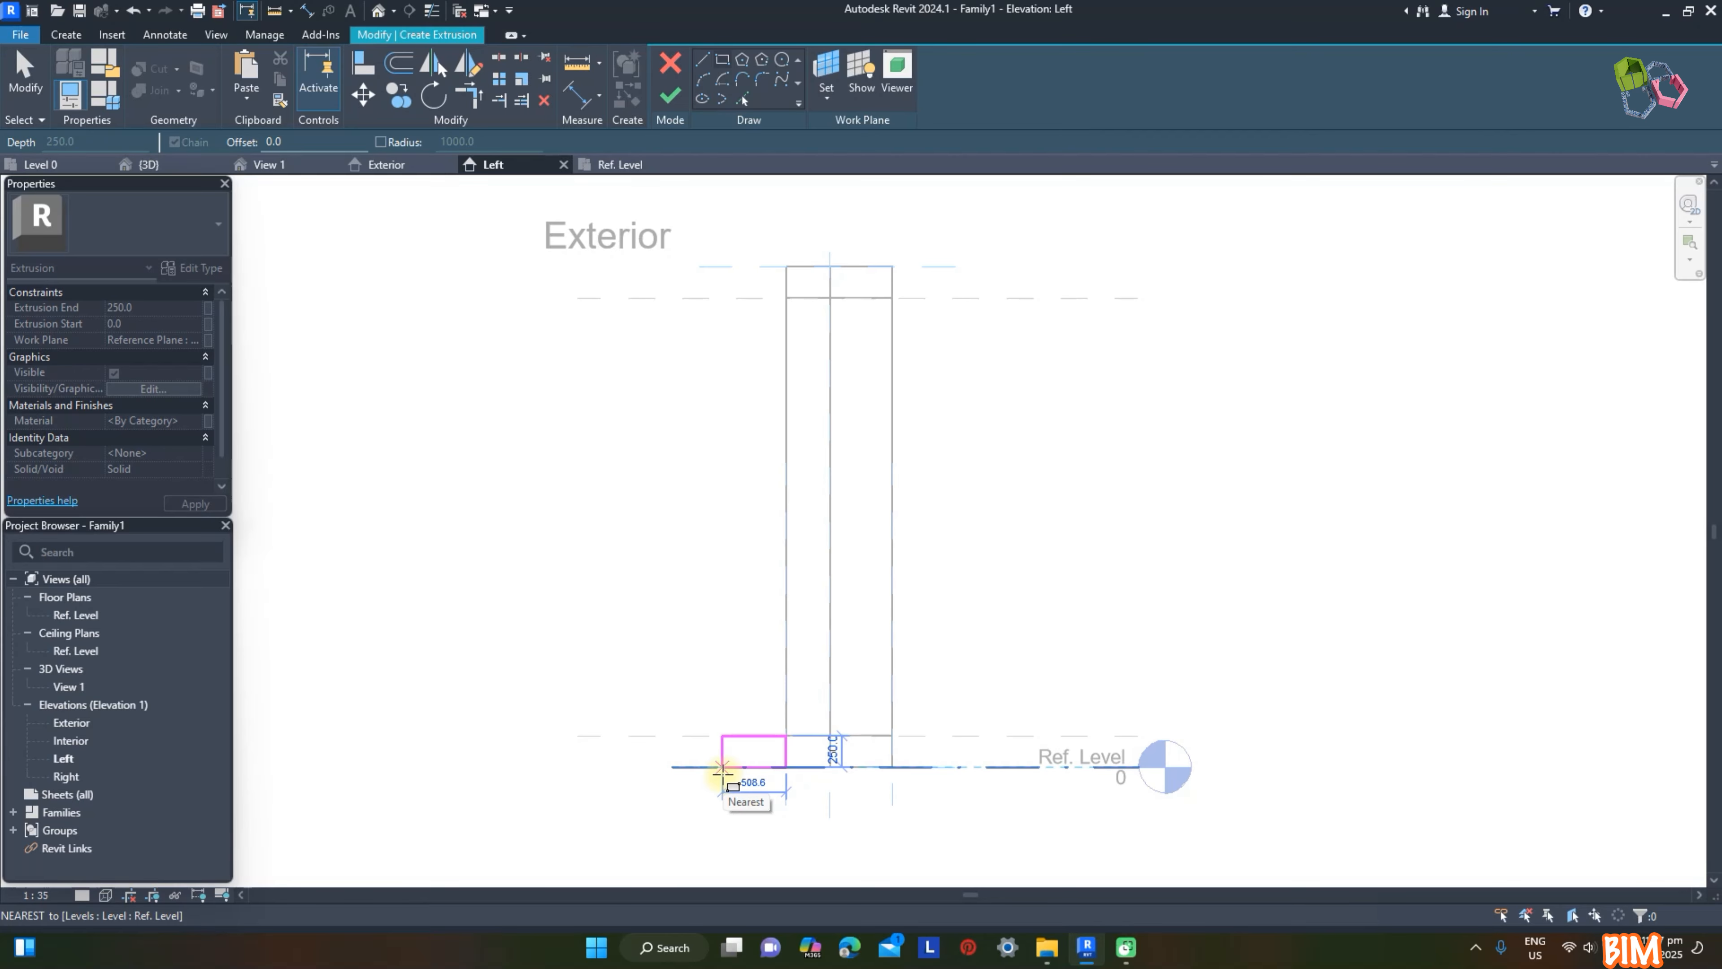
{"action": "left_click", "coordinate": [722, 768]}
{"action": "scroll", "coordinate": [830, 756], "scroll_direction": "up", "scroll_amount": 3}
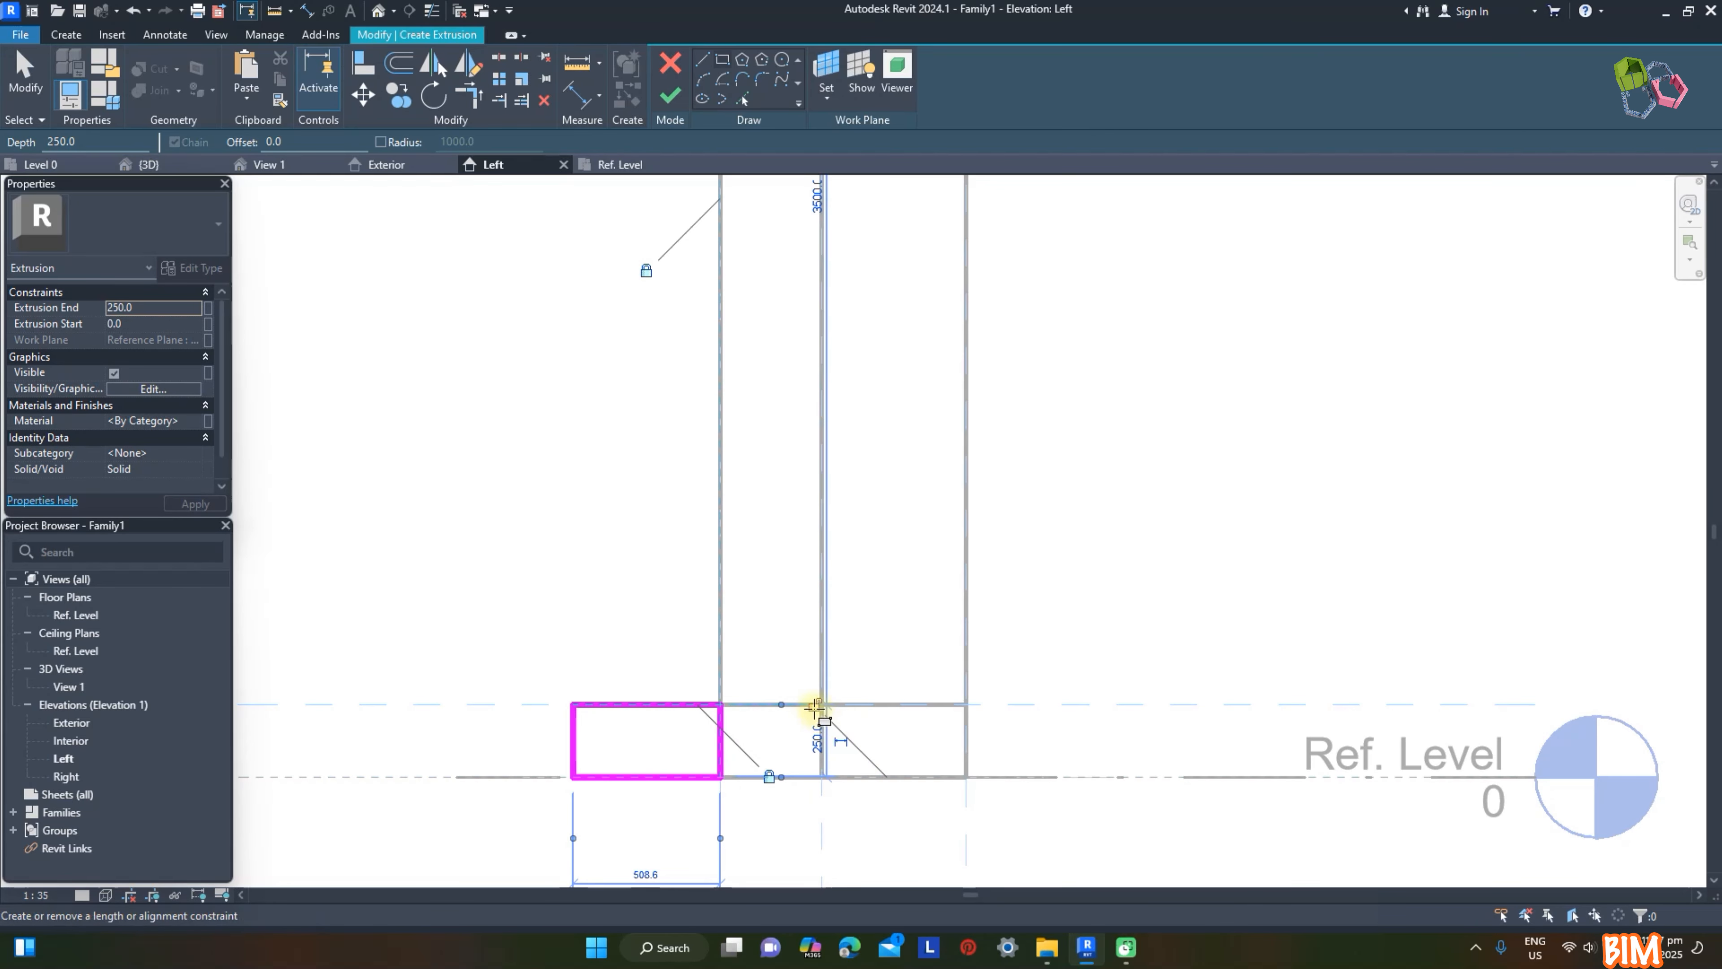
{"action": "scroll", "coordinate": [820, 708], "scroll_direction": "down", "scroll_amount": 1}
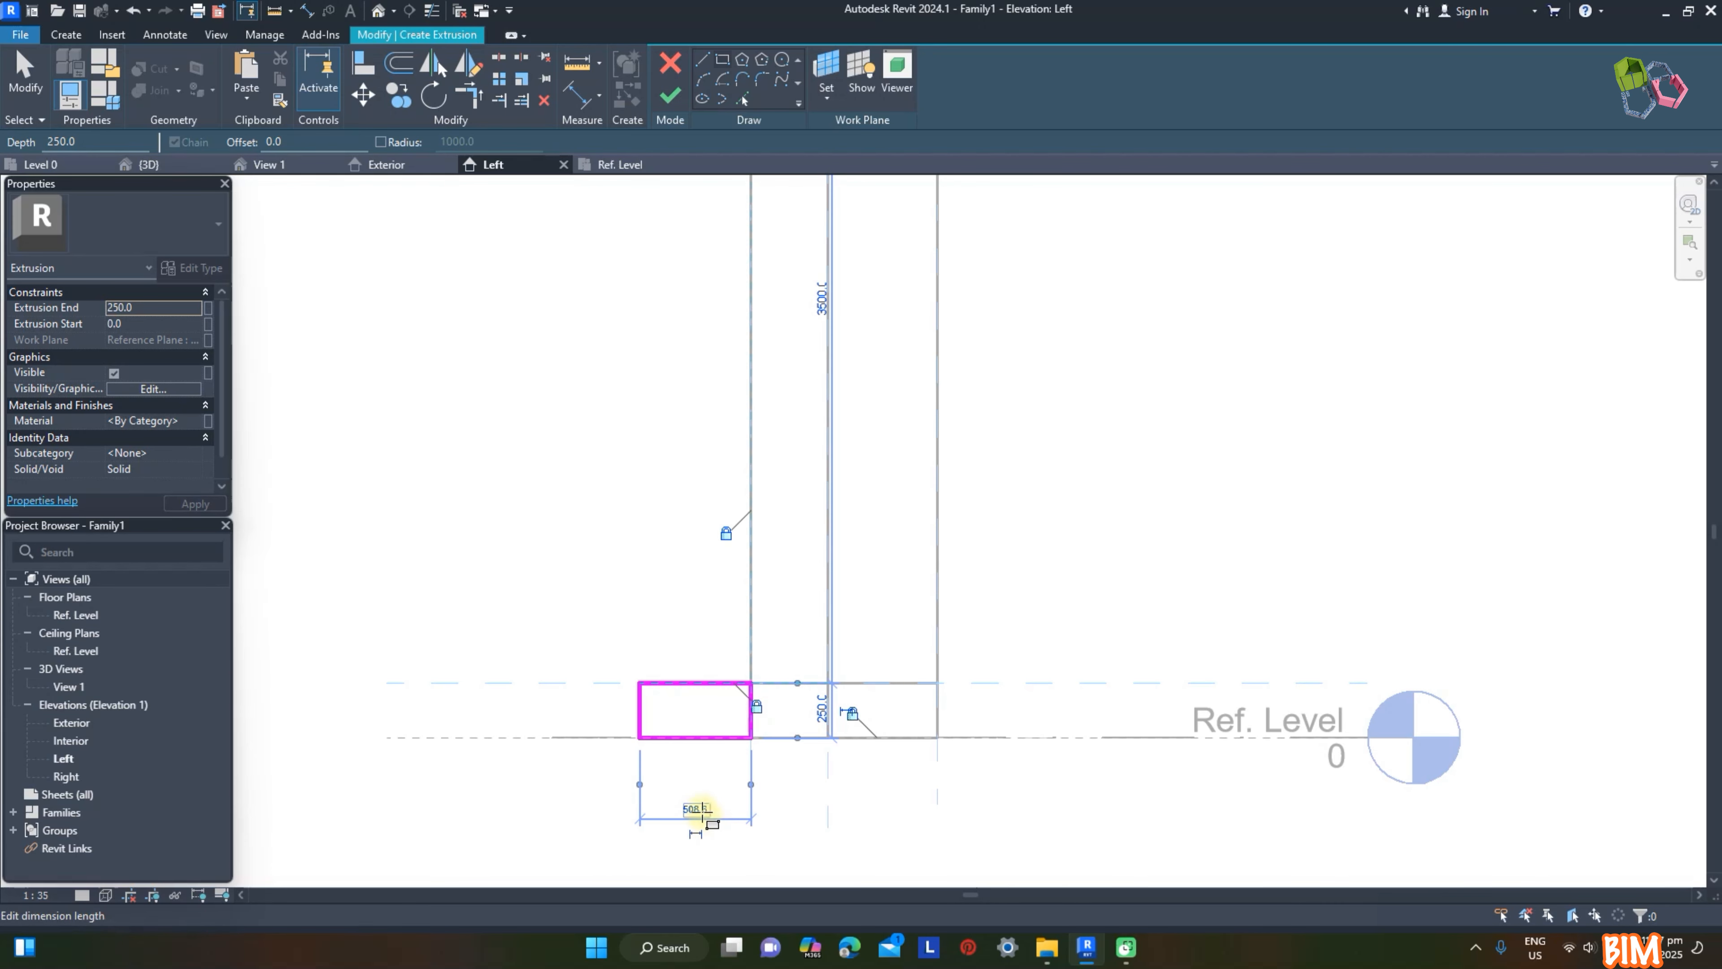
Step: Set the sill profile's projection to 300 mm, keep it as a permanent dimension, and finish the extrusion
{"action": "type", "text": "300"}
{"action": "key", "text": "Return"}
{"action": "scroll", "coordinate": [760, 821], "scroll_direction": "down", "scroll_amount": 2}
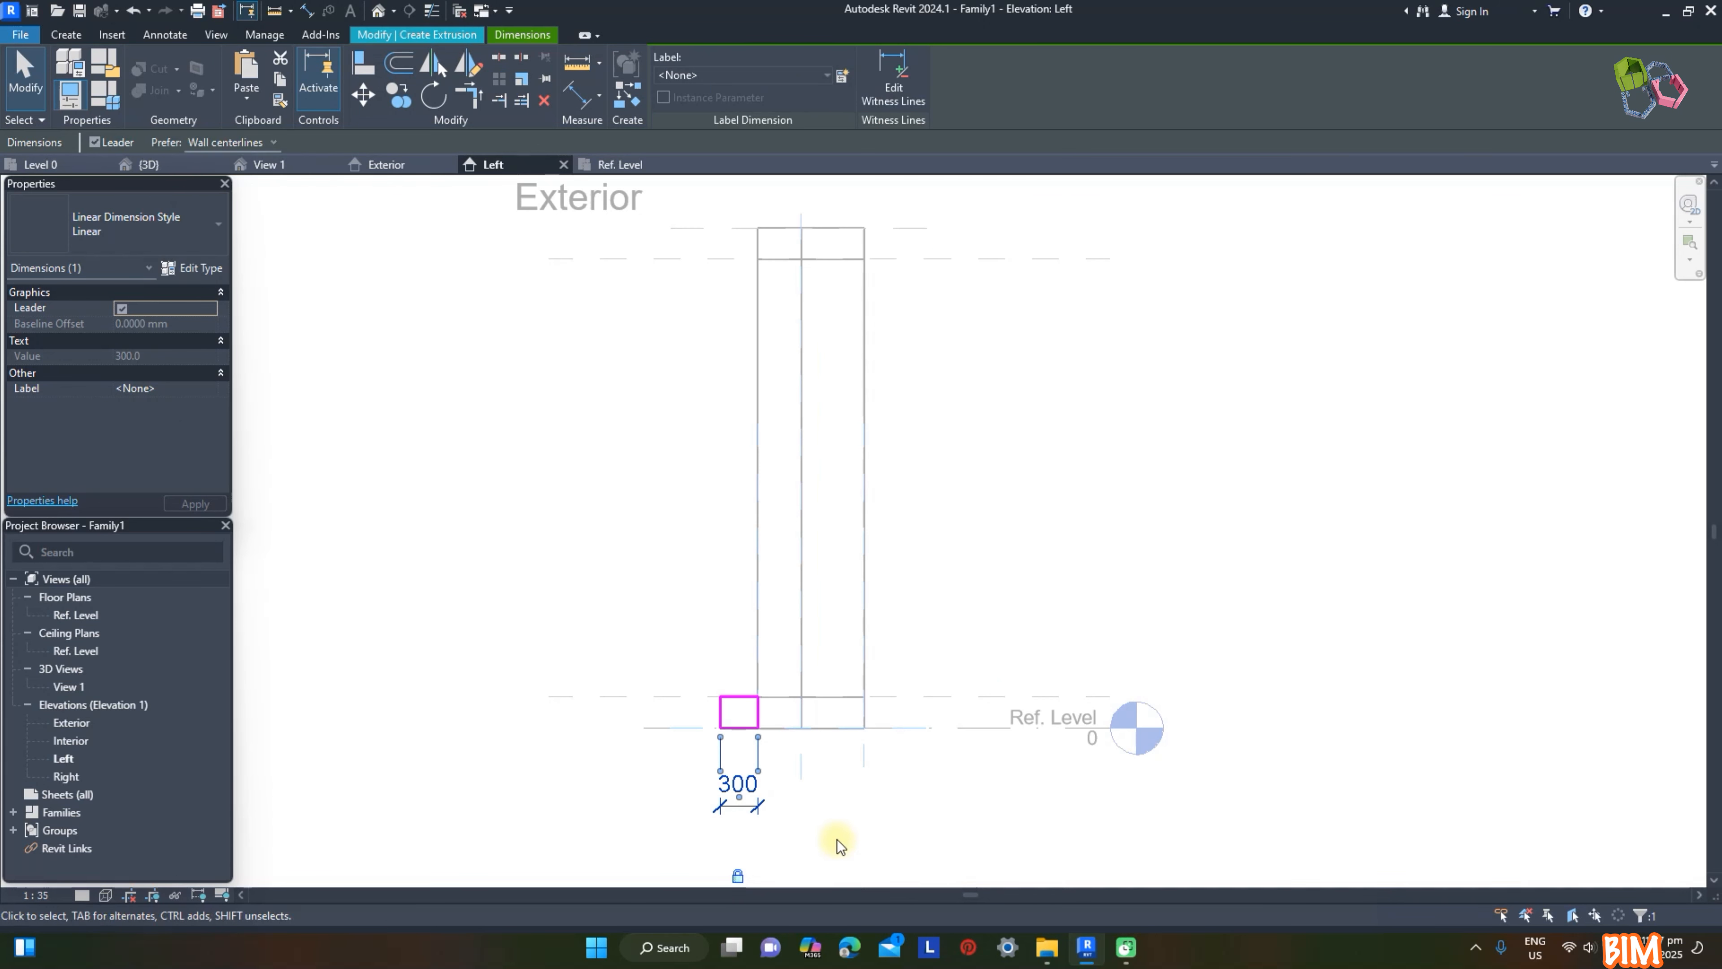
{"action": "left_click", "coordinate": [670, 96]}
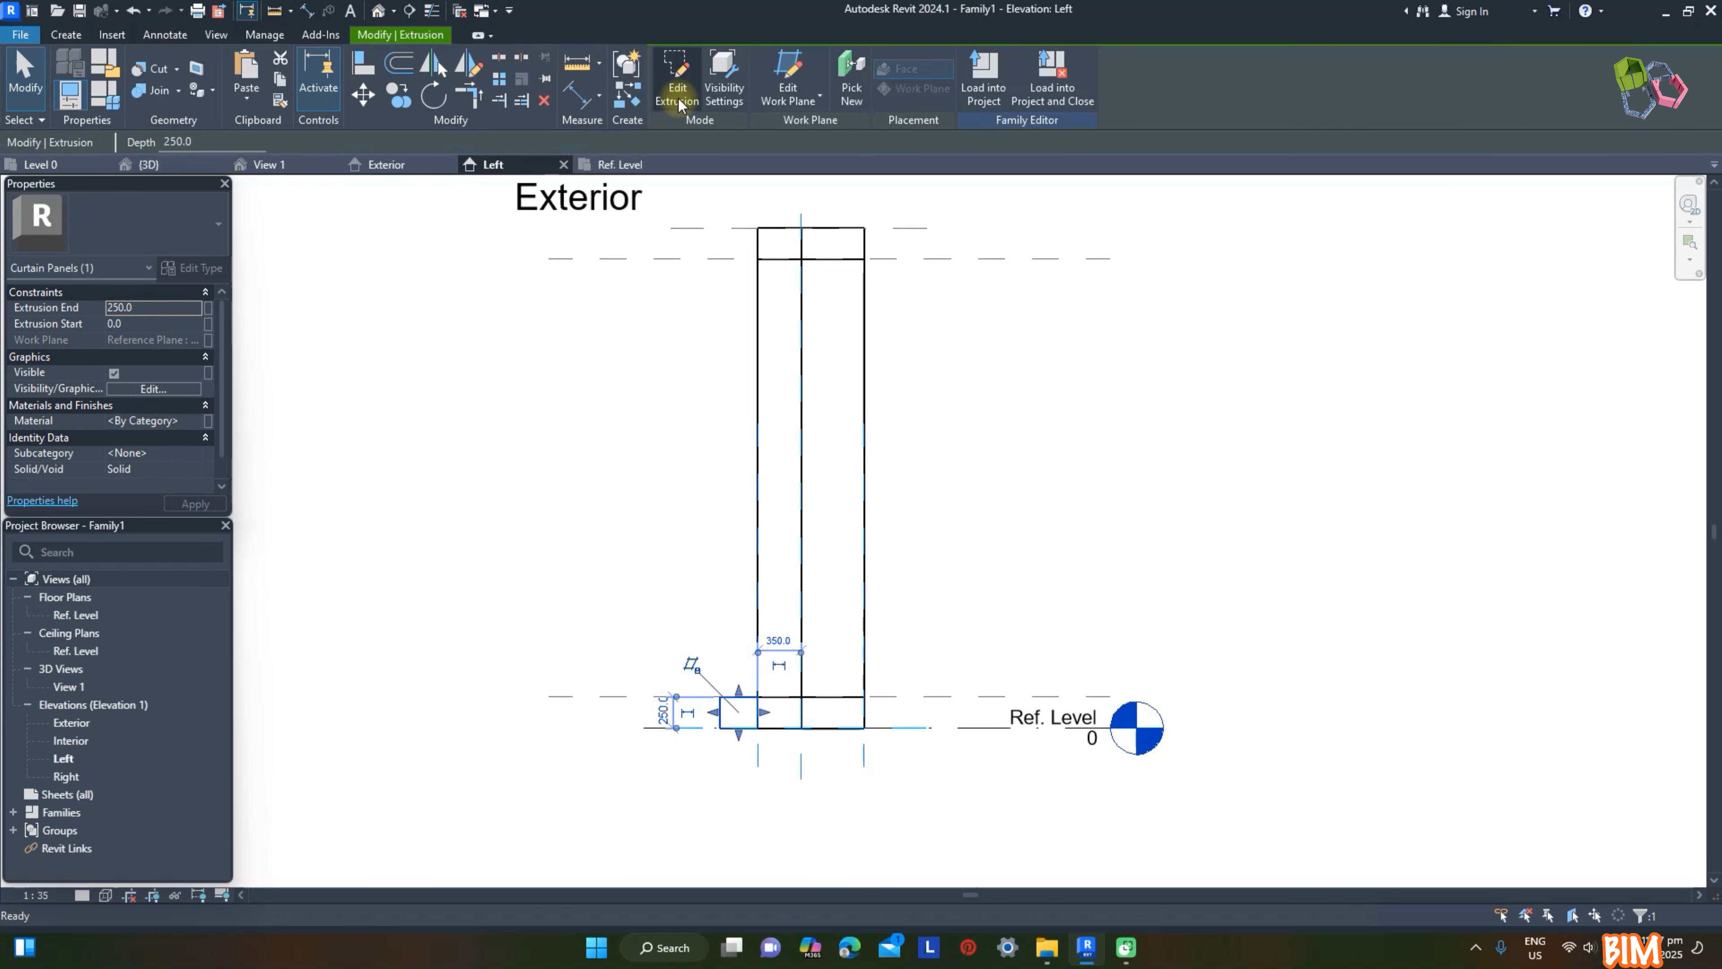
Step: In the Ref. Level plan, stretch the sill extrusion and align both its ends with the panel's outer reference planes
{"action": "left_click", "coordinate": [629, 169]}
{"action": "left_click_drag", "start_coordinate": [966, 491], "coordinate": [849, 491]}
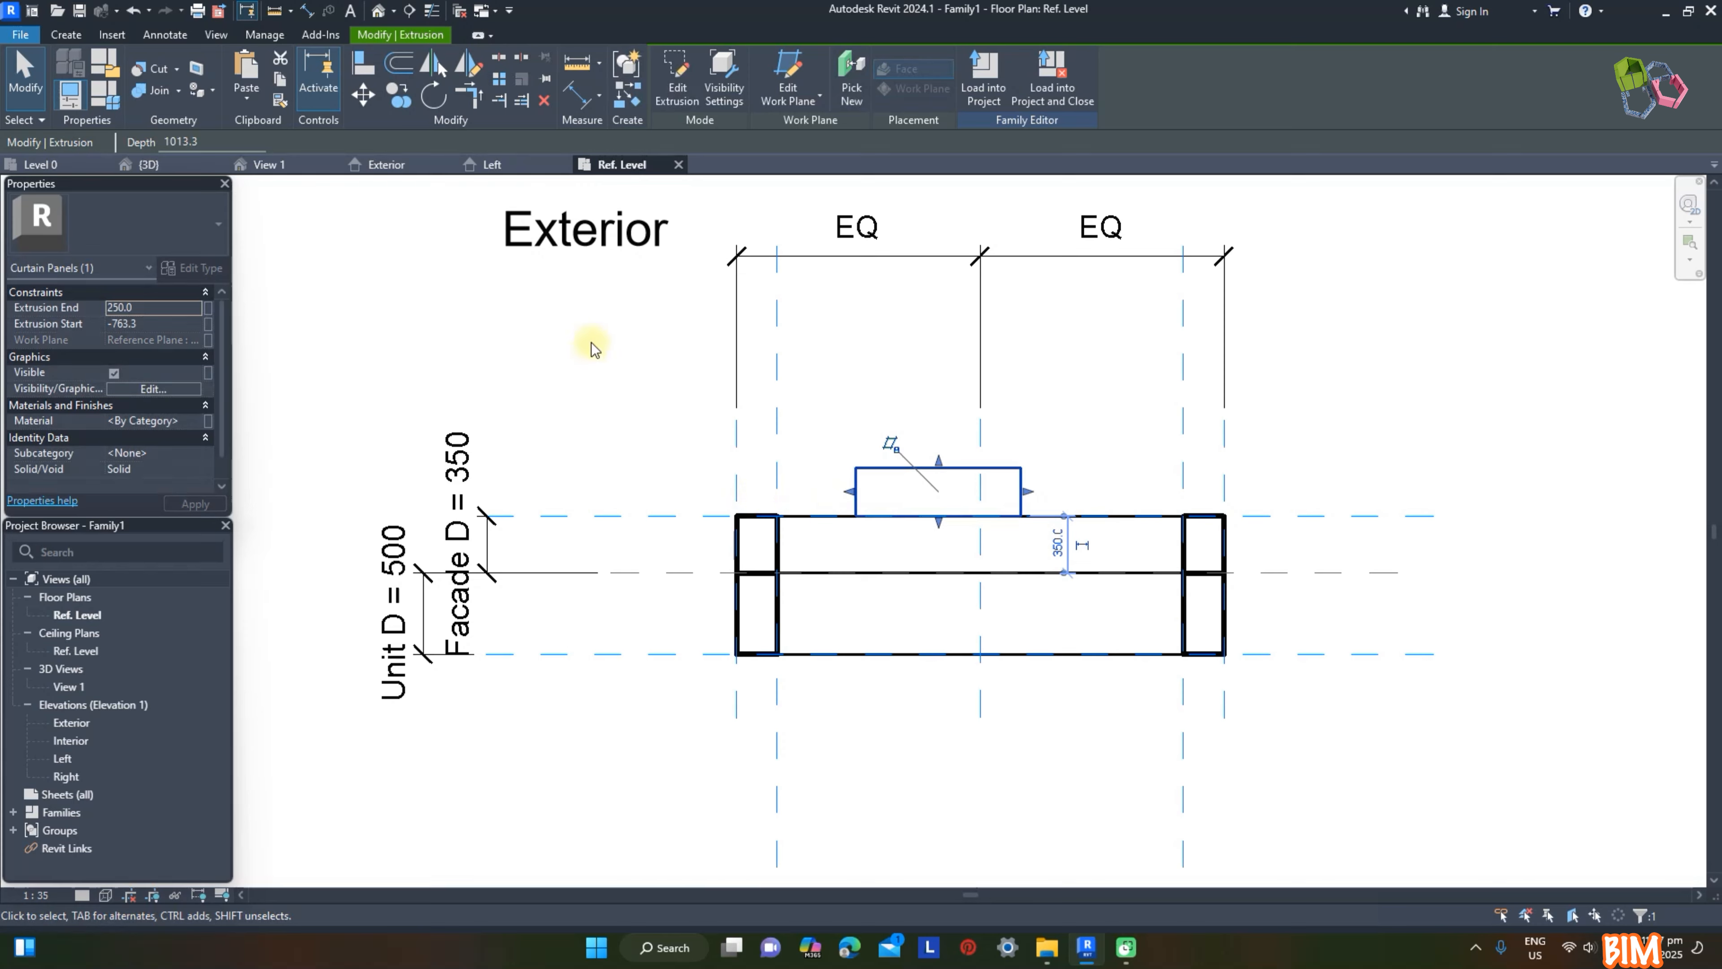
{"action": "left_click", "coordinate": [362, 64]}
{"action": "left_click", "coordinate": [737, 450]}
{"action": "left_click", "coordinate": [855, 491]}
{"action": "left_click", "coordinate": [1224, 454]}
{"action": "left_click", "coordinate": [1021, 491]}
{"action": "left_click", "coordinate": [1264, 606]}
{"action": "key", "text": "Escape"}
{"action": "key", "text": "Escape"}
Step: In View 1, join the facade frame extrusion with the sill extrusion at its base
{"action": "left_click", "coordinate": [271, 165]}
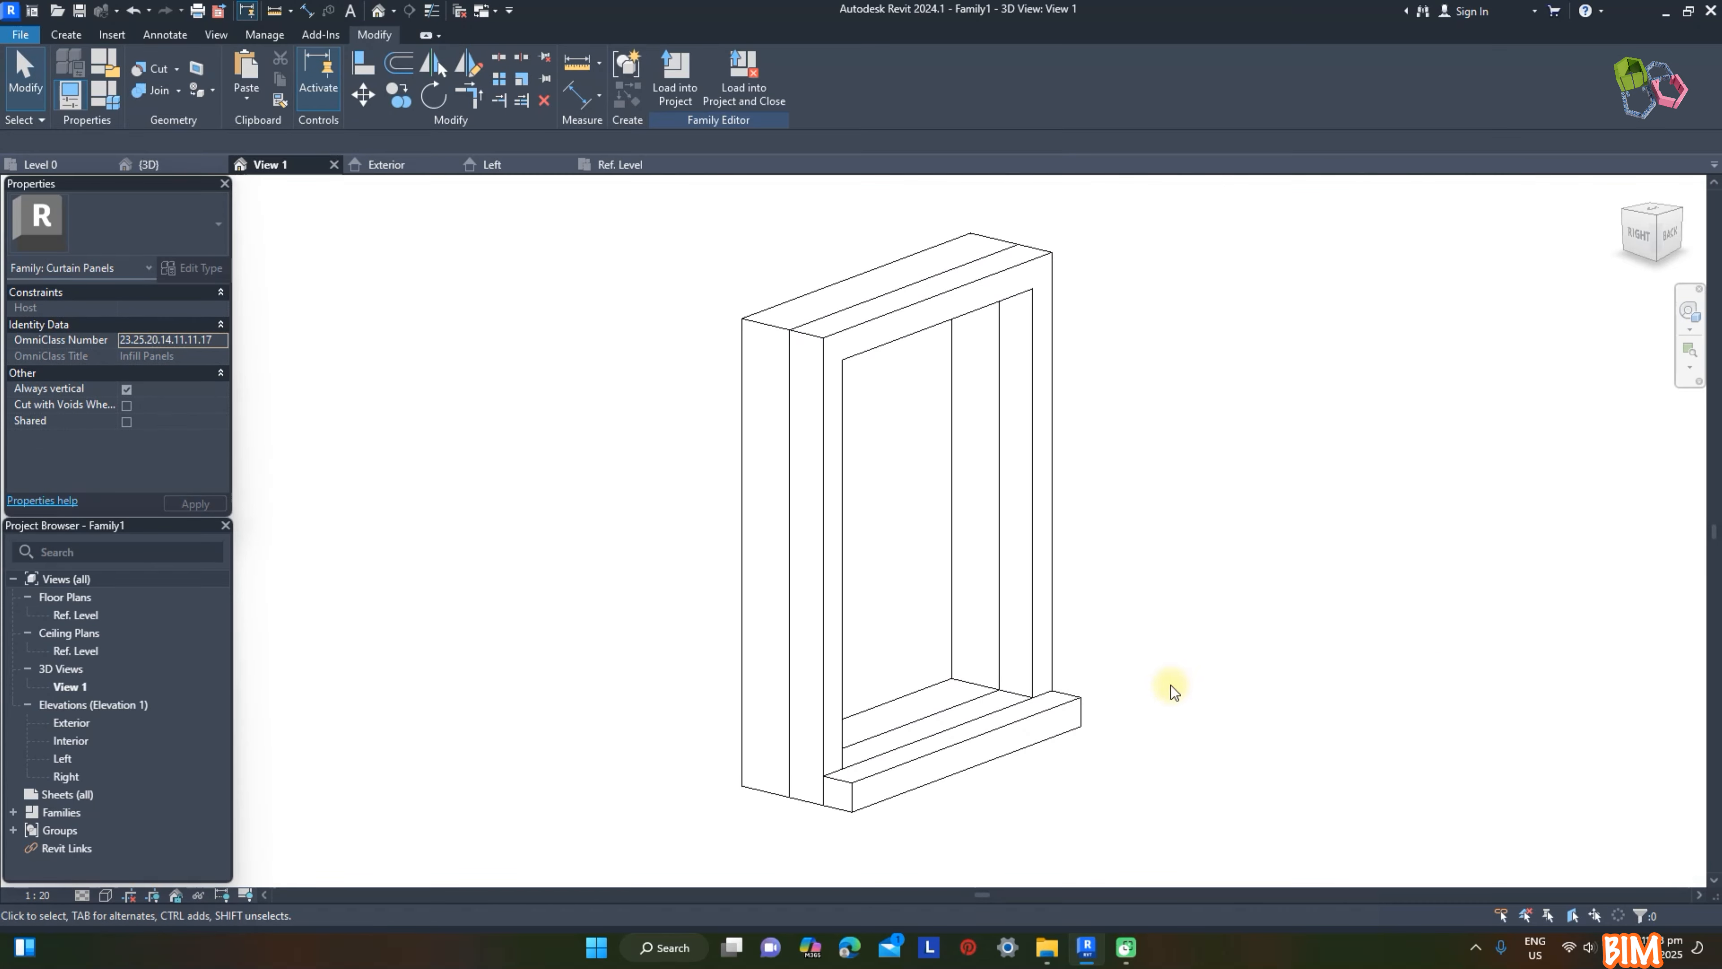
{"action": "left_click", "coordinate": [1052, 610]}
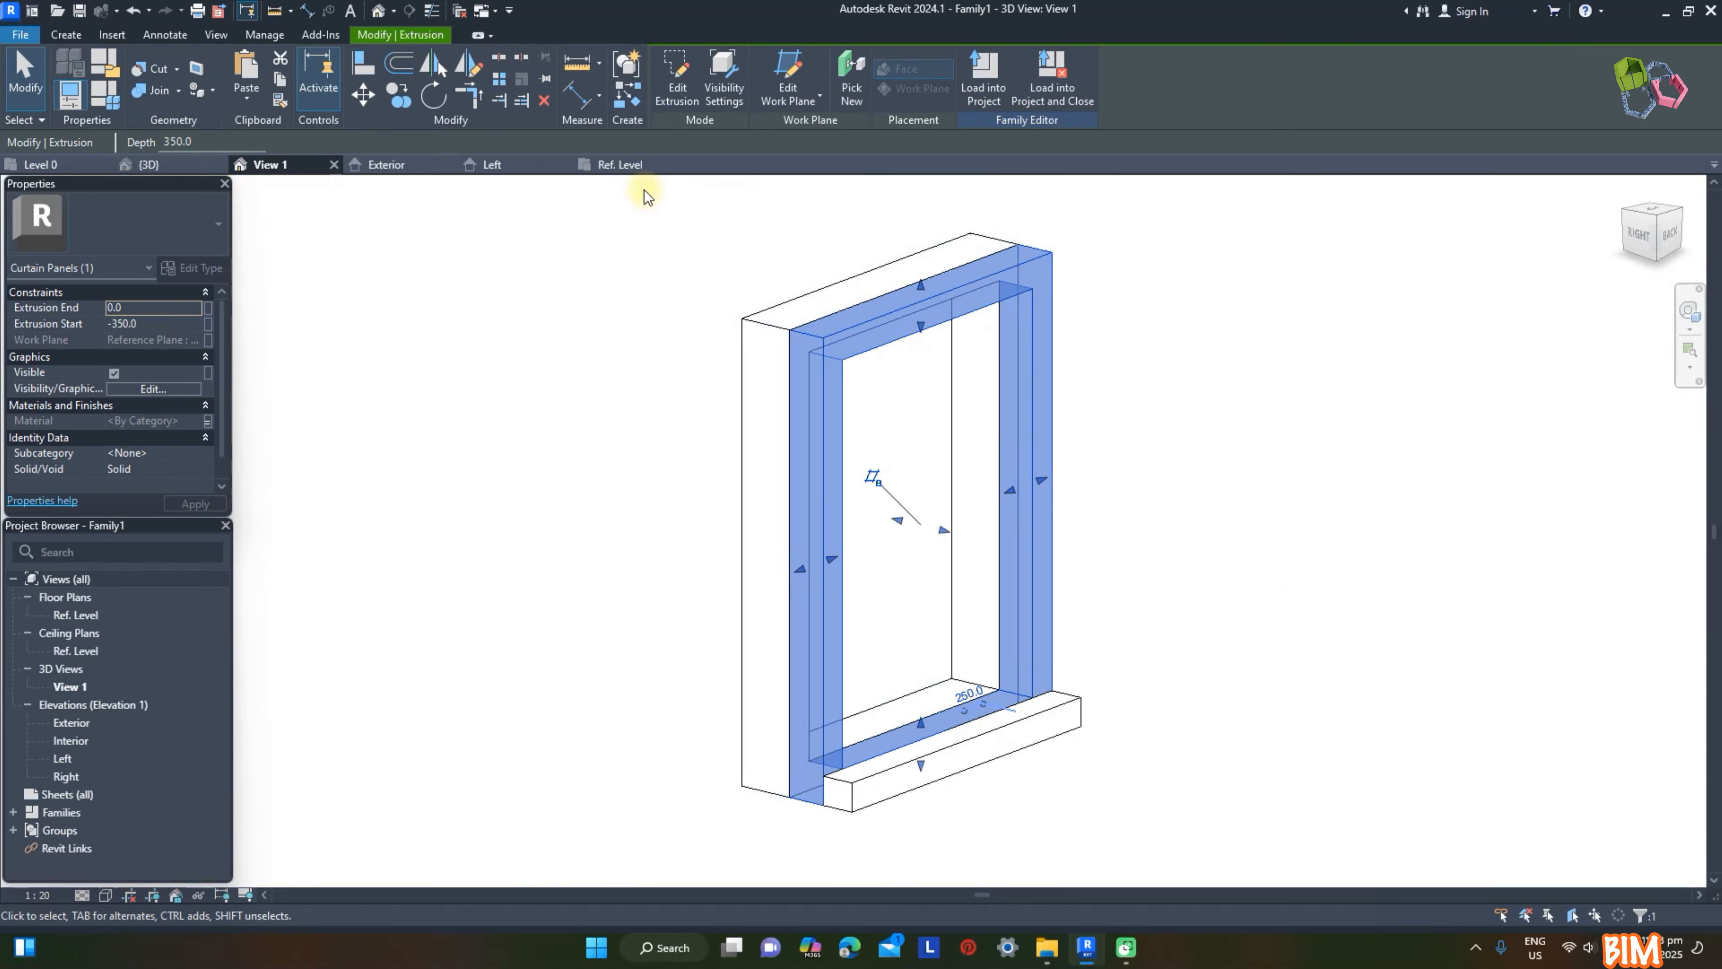
{"action": "left_click", "coordinate": [166, 90]}
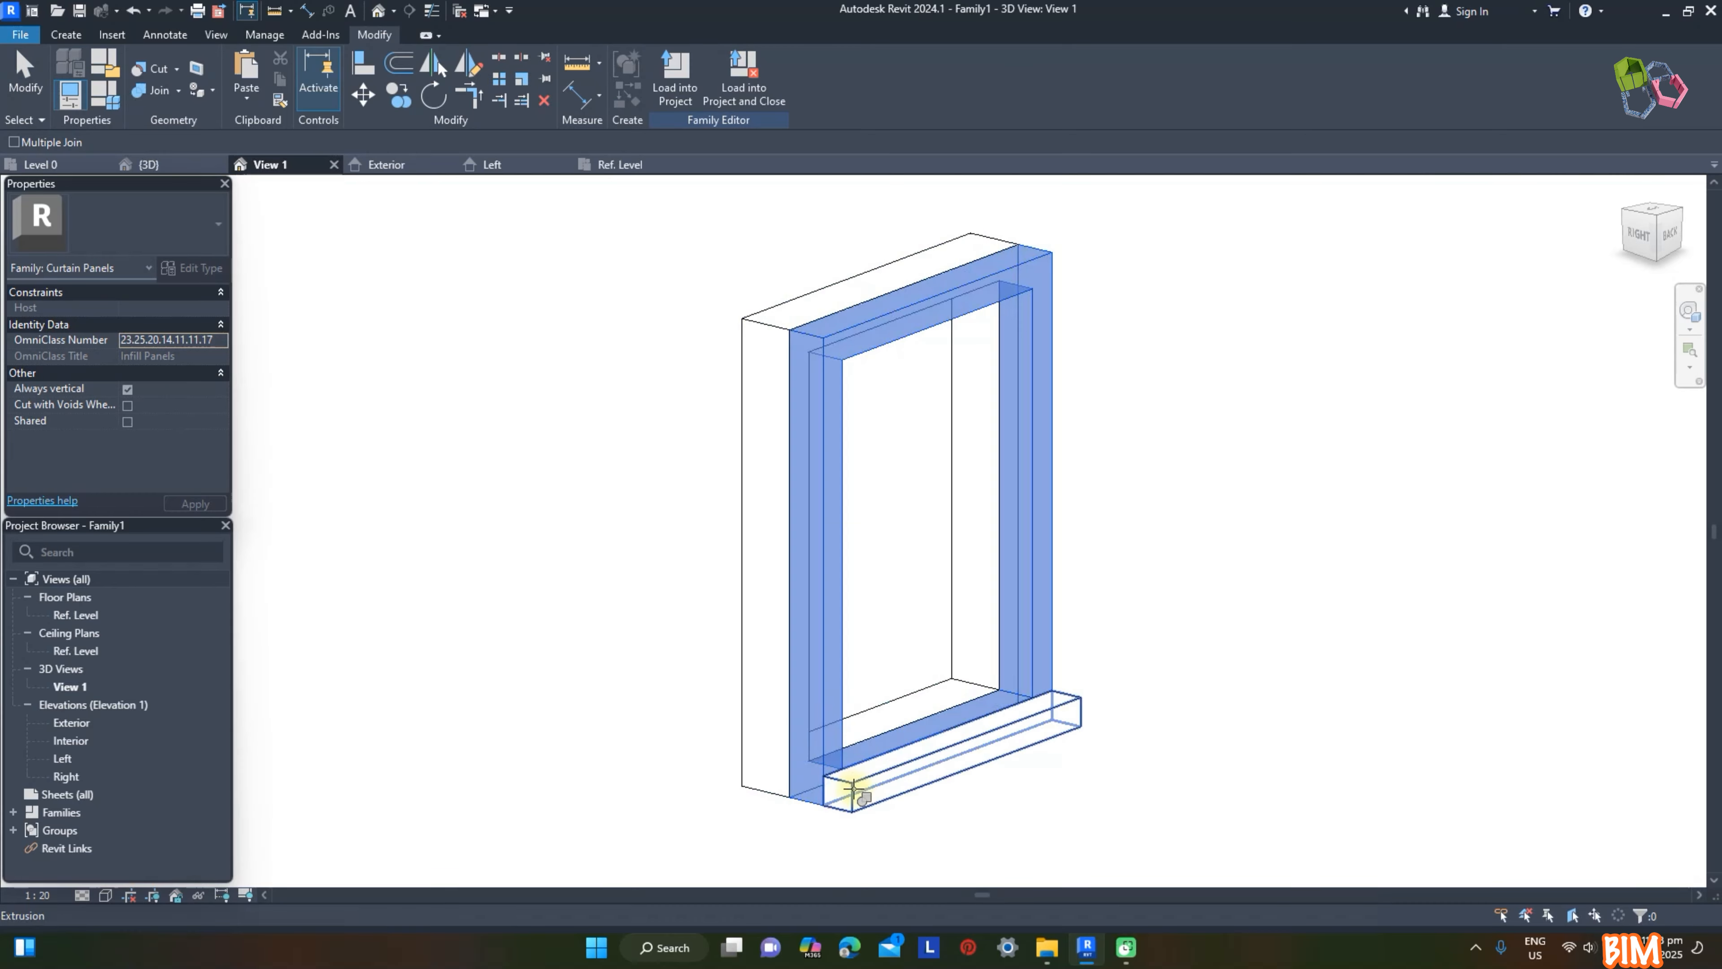
{"action": "middle_click_drag", "start_coordinate": [1188, 753], "coordinate": [1475, 684], "text": "shift"}
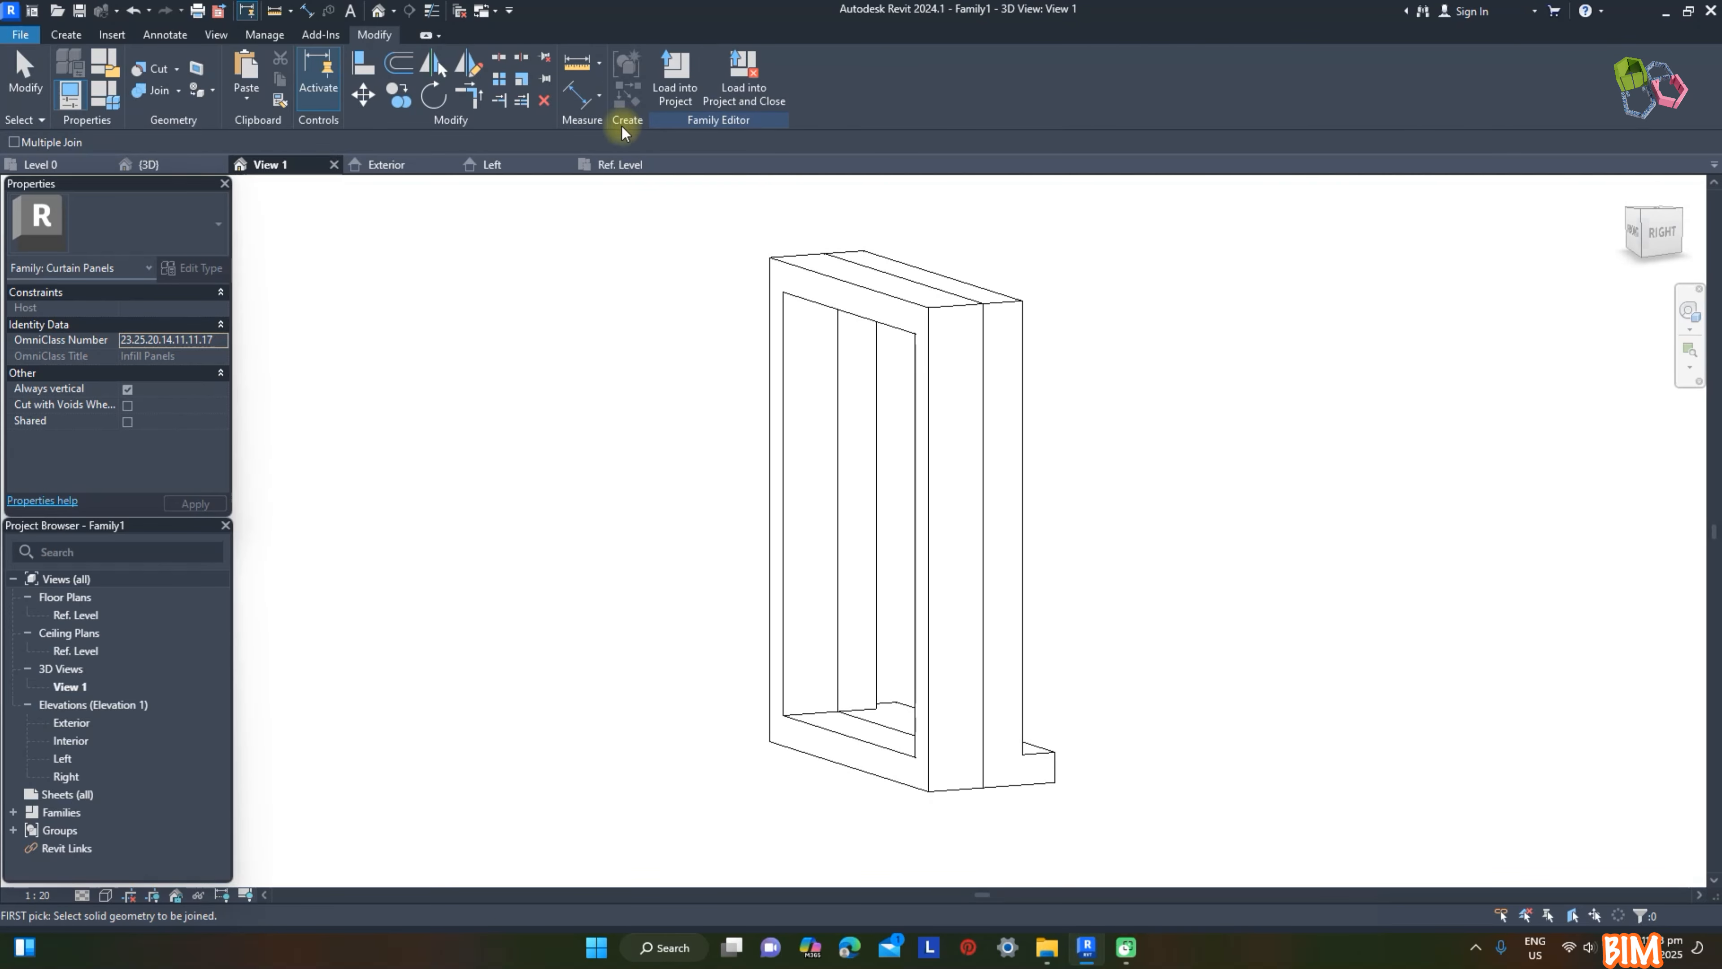
Step: Load the panel family into the project and rename the family Recess and its type Reces
{"action": "left_click", "coordinate": [674, 70]}
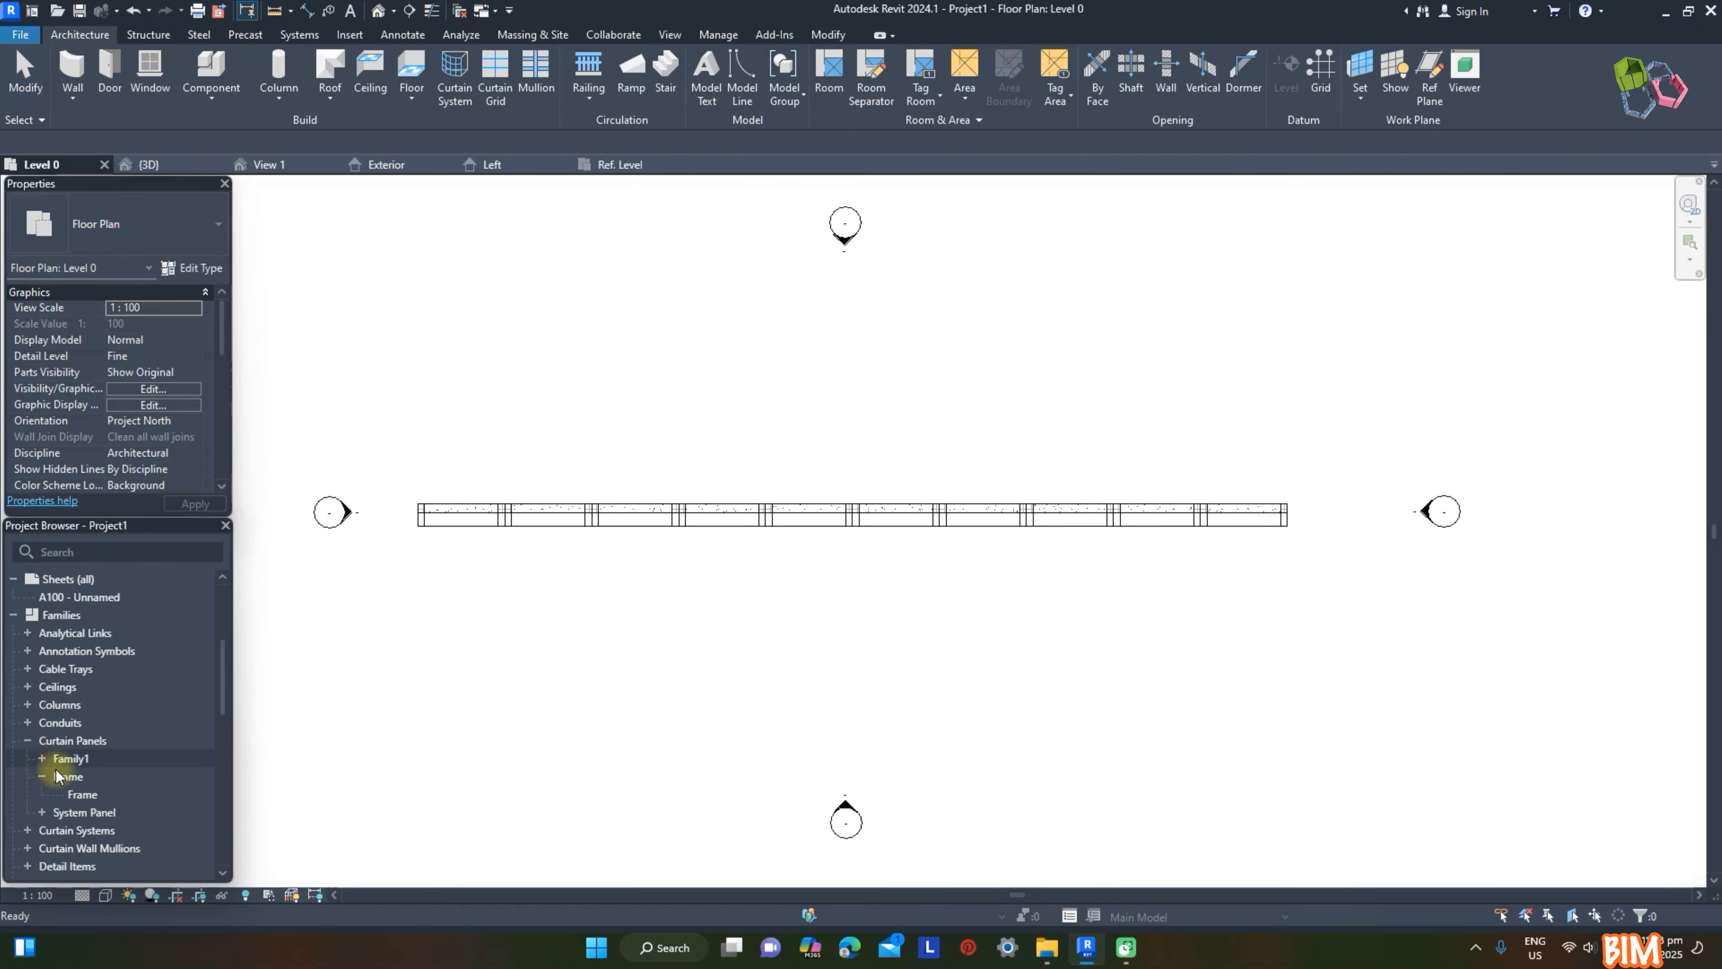
{"action": "double_click", "coordinate": [71, 758]}
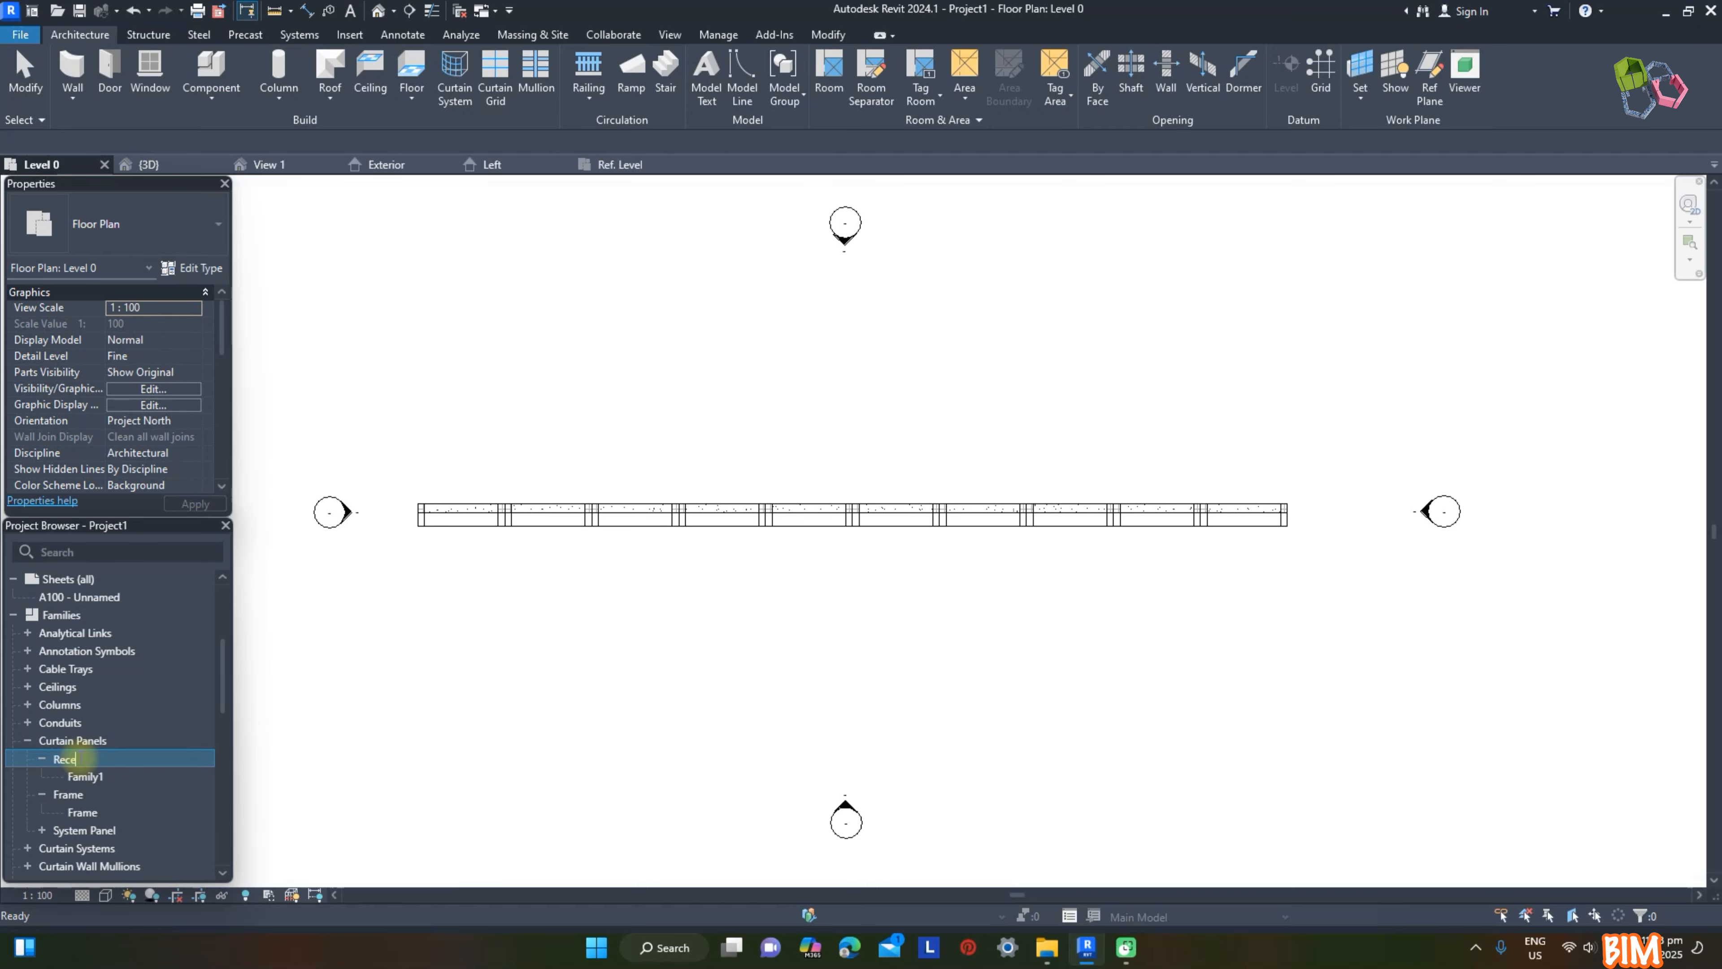
{"action": "key", "text": "Return"}
{"action": "left_click", "coordinate": [87, 812]}
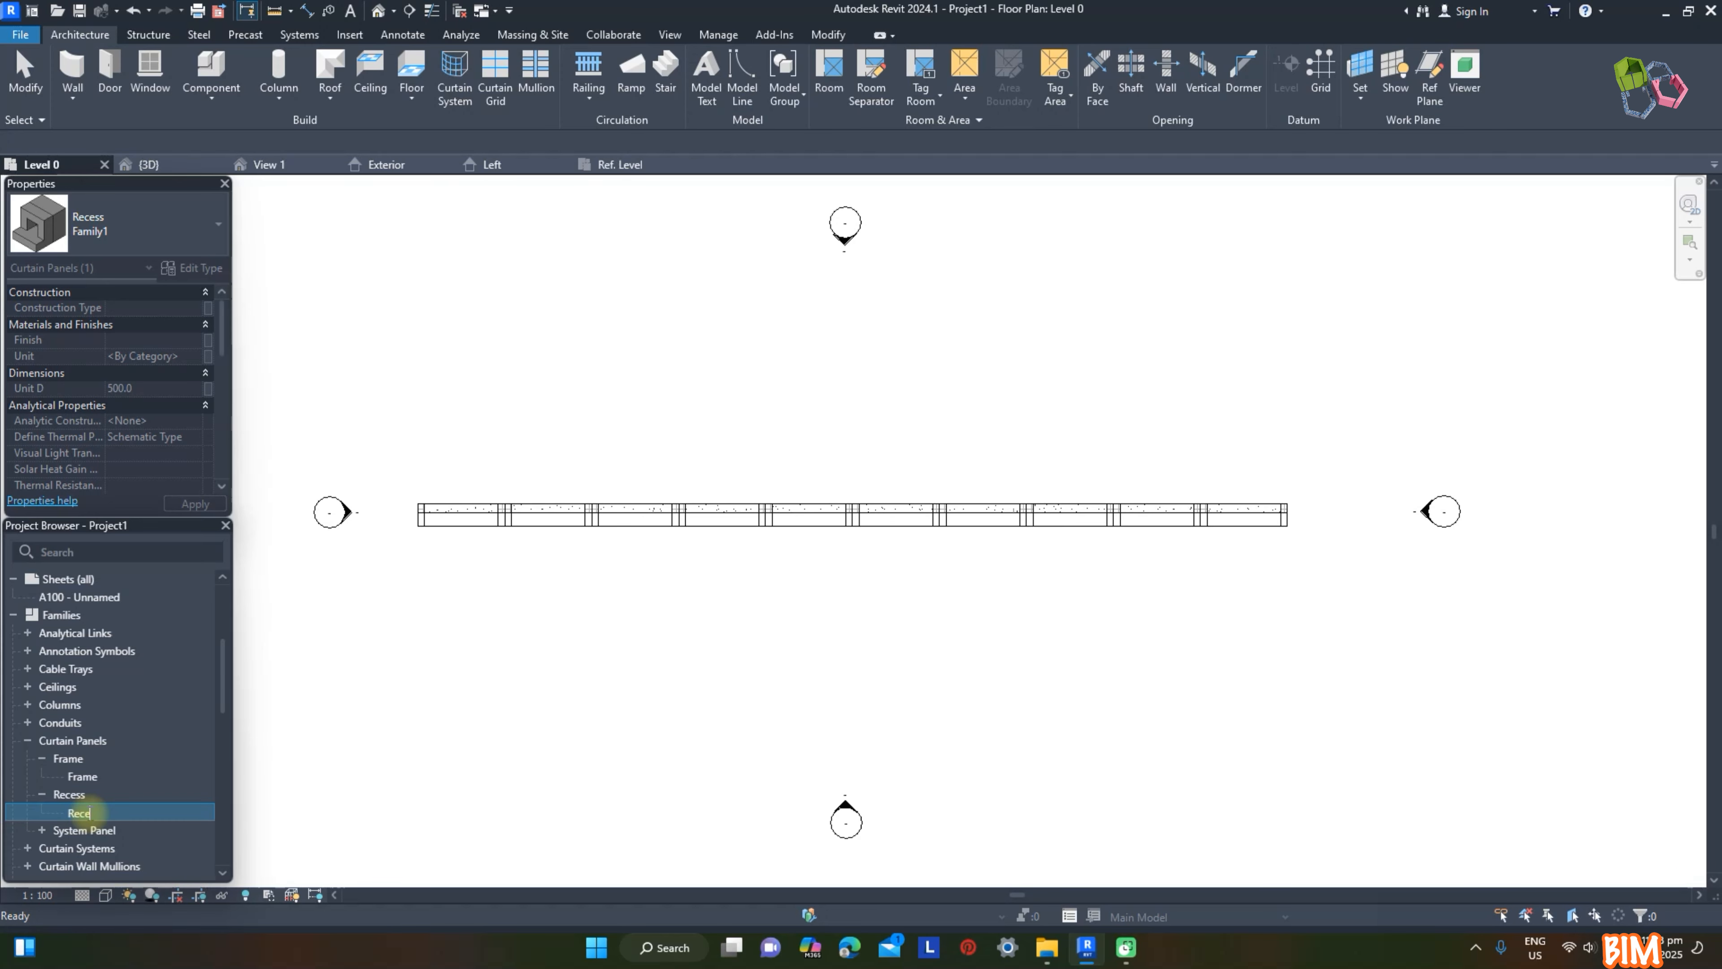
{"action": "left_click", "coordinate": [356, 785]}
Step: In the project's 3D view, change three stacked Frame panels in the edge column and one in the adjacent column to the Recess type
{"action": "left_click", "coordinate": [150, 165]}
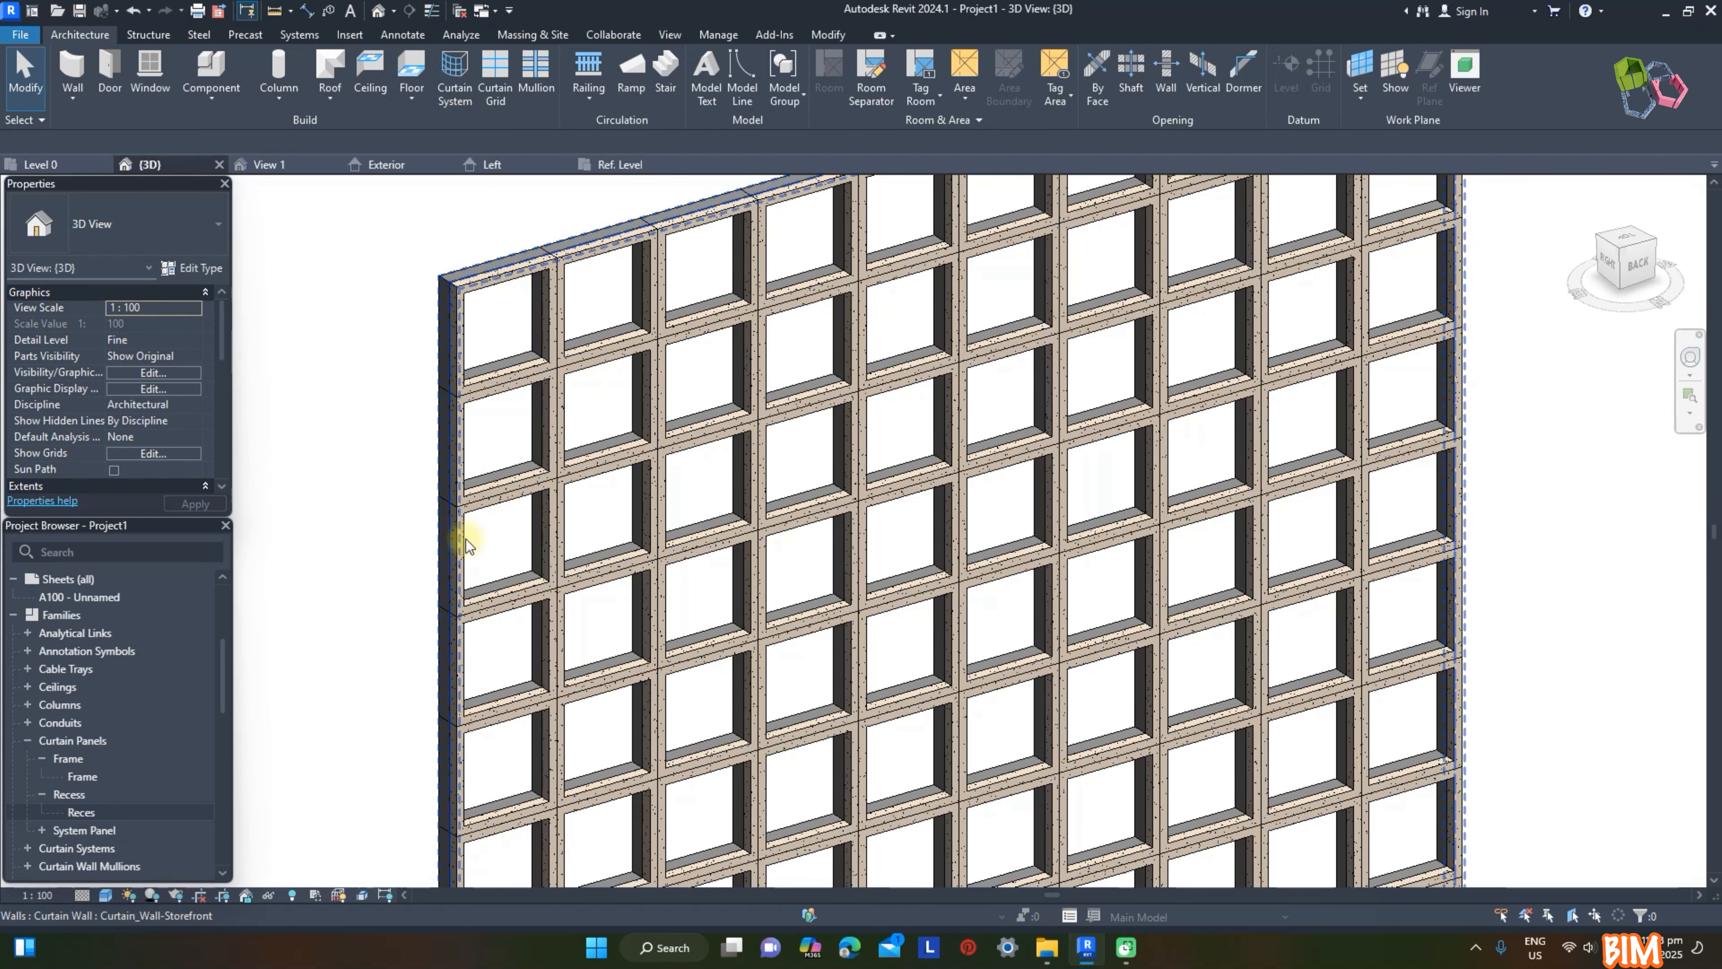
{"action": "key", "text": "Tab"}
{"action": "key", "text": "Tab"}
{"action": "left_click", "coordinate": [541, 512]}
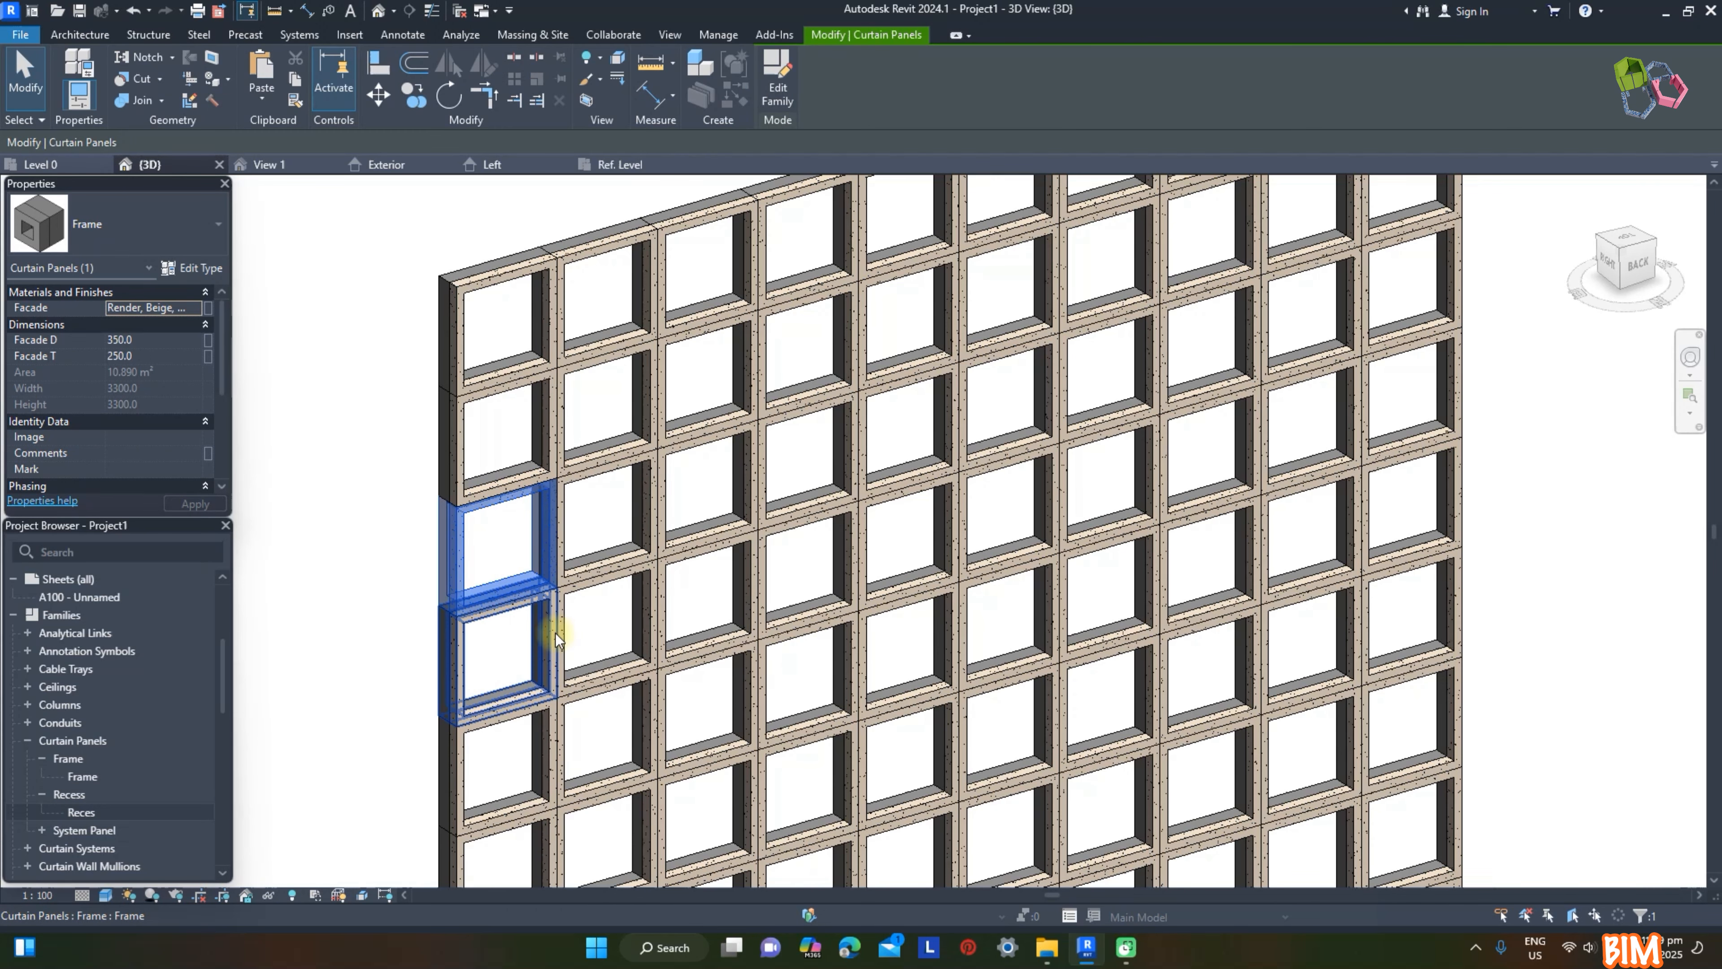
{"action": "left_click", "coordinate": [547, 655], "text": "ctrl"}
{"action": "left_click", "coordinate": [542, 780], "text": "ctrl"}
{"action": "scroll", "coordinate": [566, 475], "scroll_direction": "down", "scroll_amount": 2}
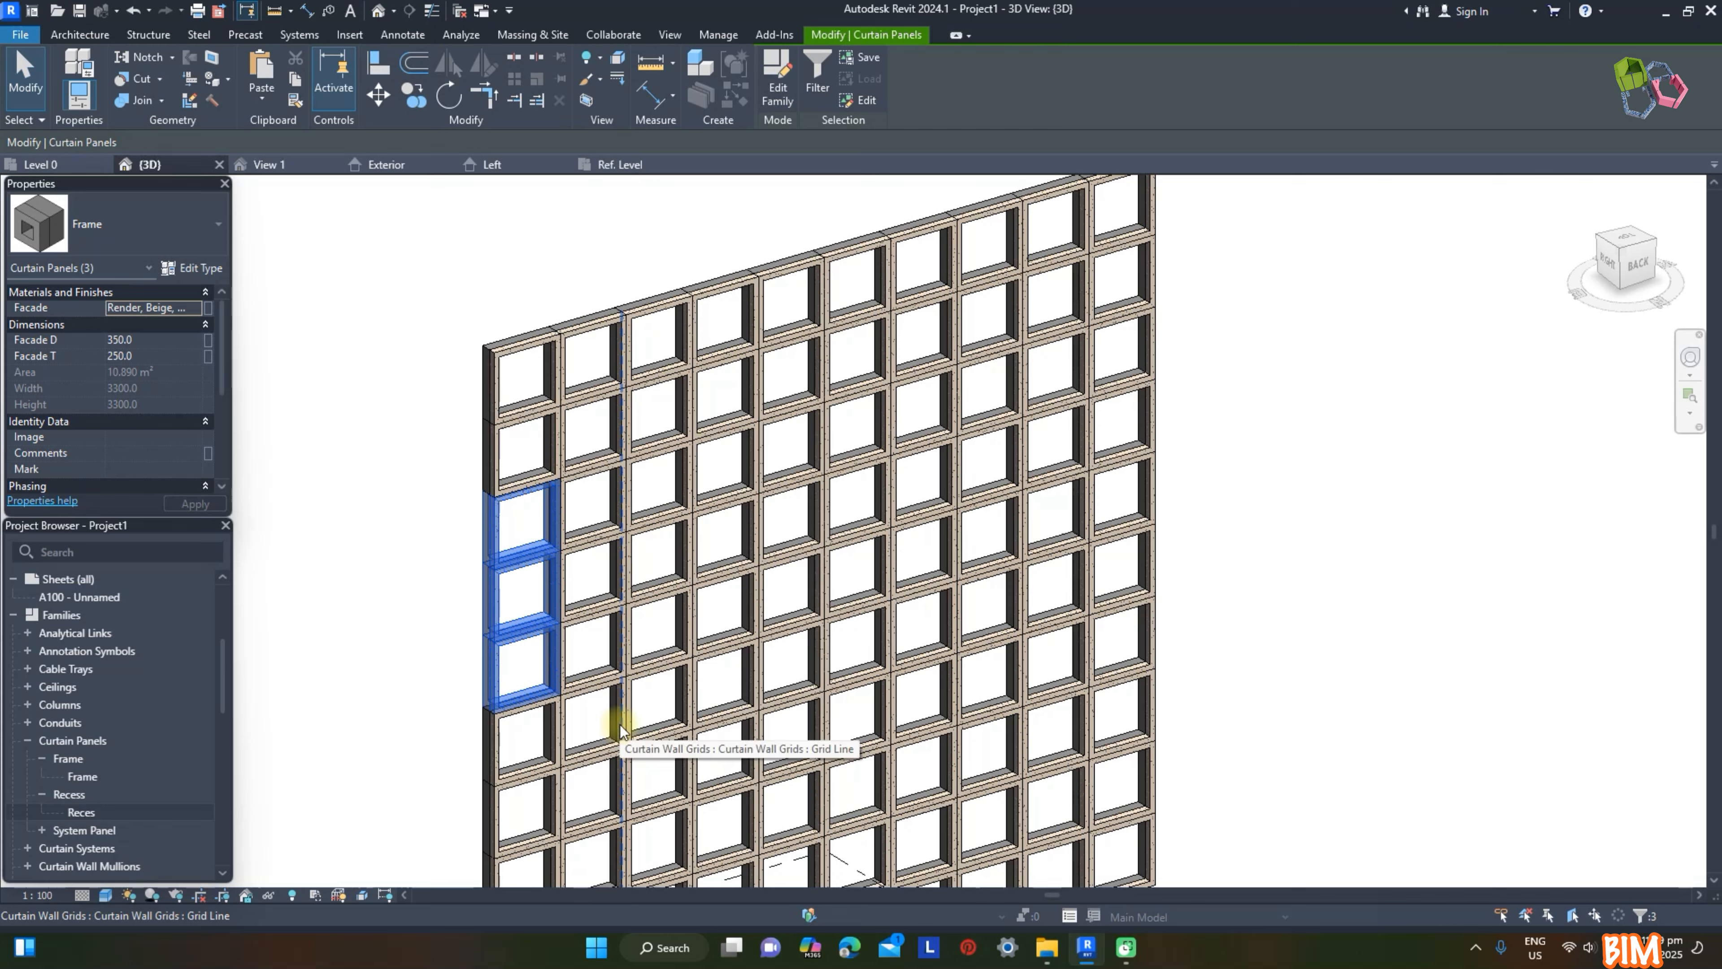
{"action": "scroll", "coordinate": [620, 721], "scroll_direction": "up", "scroll_amount": 3}
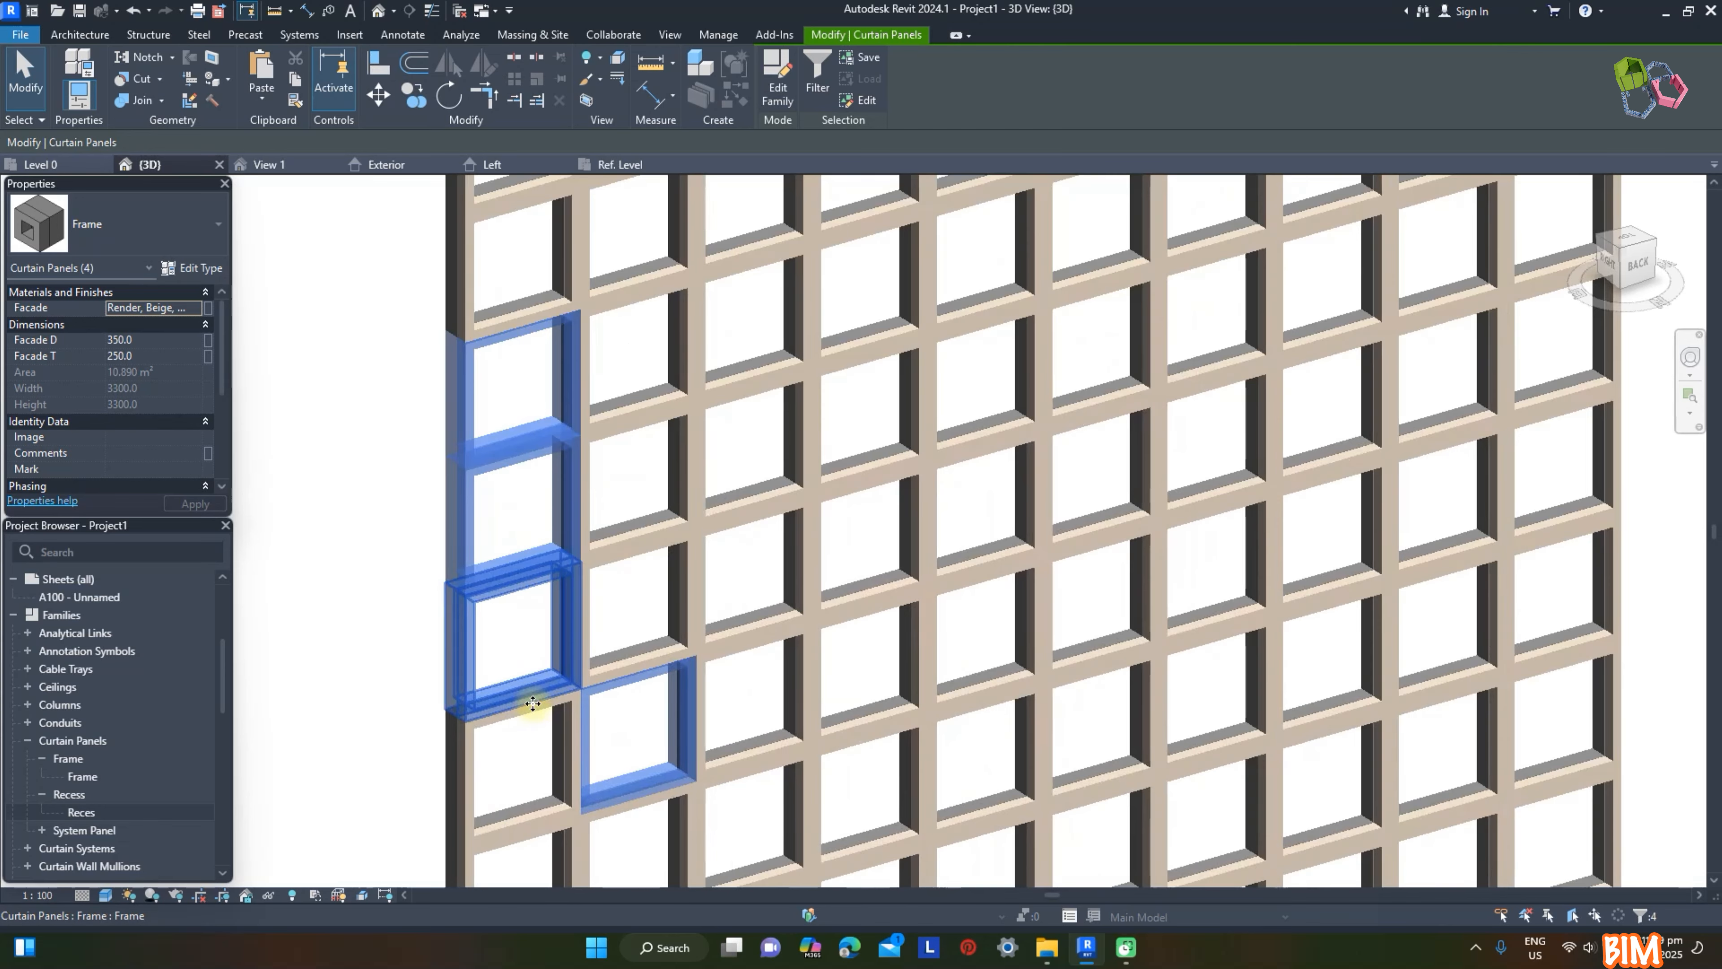
{"action": "left_click", "coordinate": [135, 224]}
{"action": "left_click", "coordinate": [70, 418]}
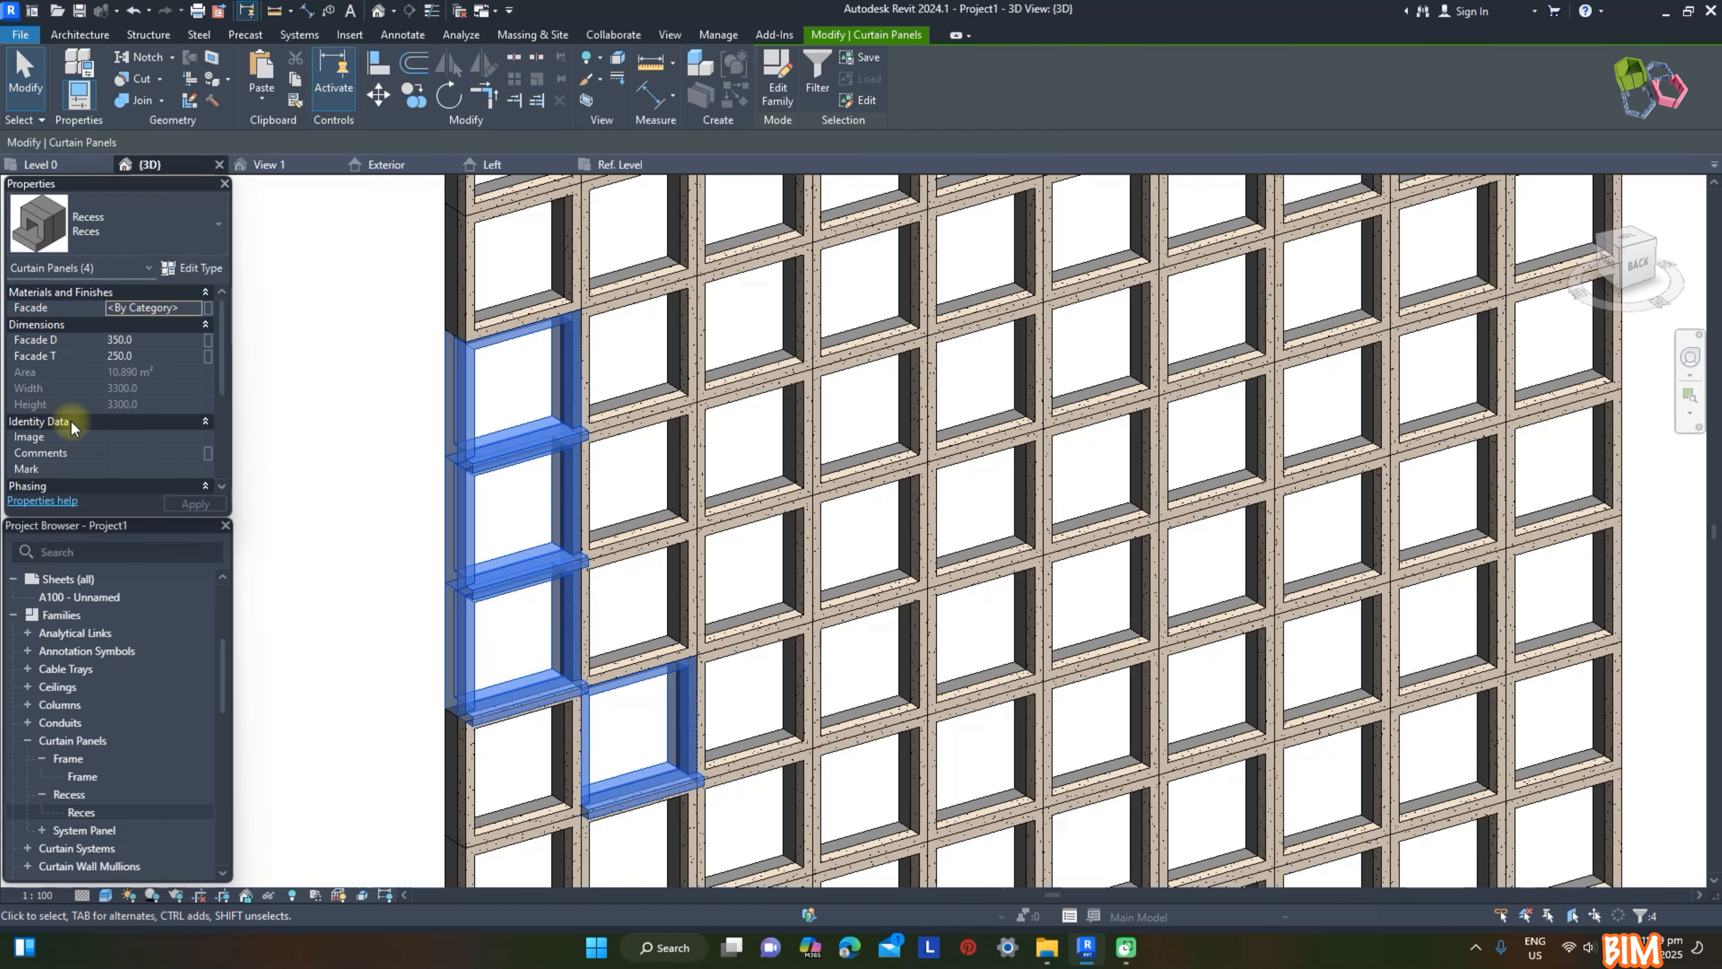
Step: Assign the Render, Beige, Smooth material to the Facade parameter of the four Recess panels
{"action": "scroll", "coordinate": [323, 479], "scroll_direction": "up", "scroll_amount": 2}
{"action": "left_click", "coordinate": [200, 309]}
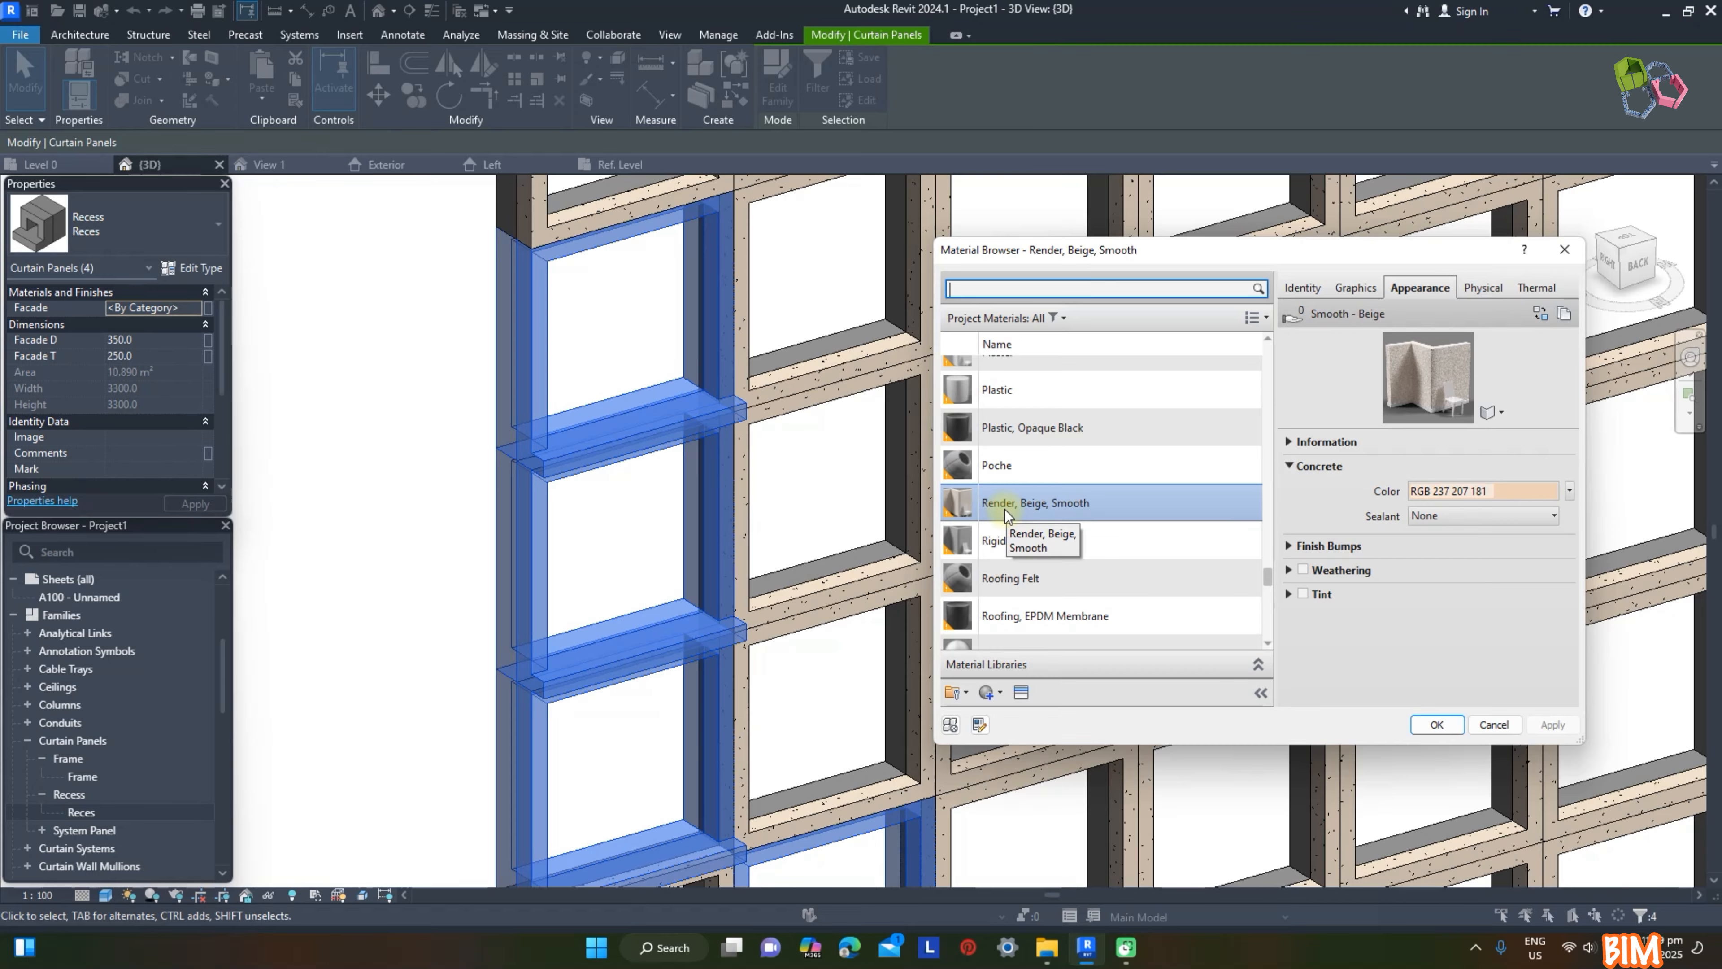
{"action": "key", "text": "Escape"}
{"action": "key", "text": "Escape"}
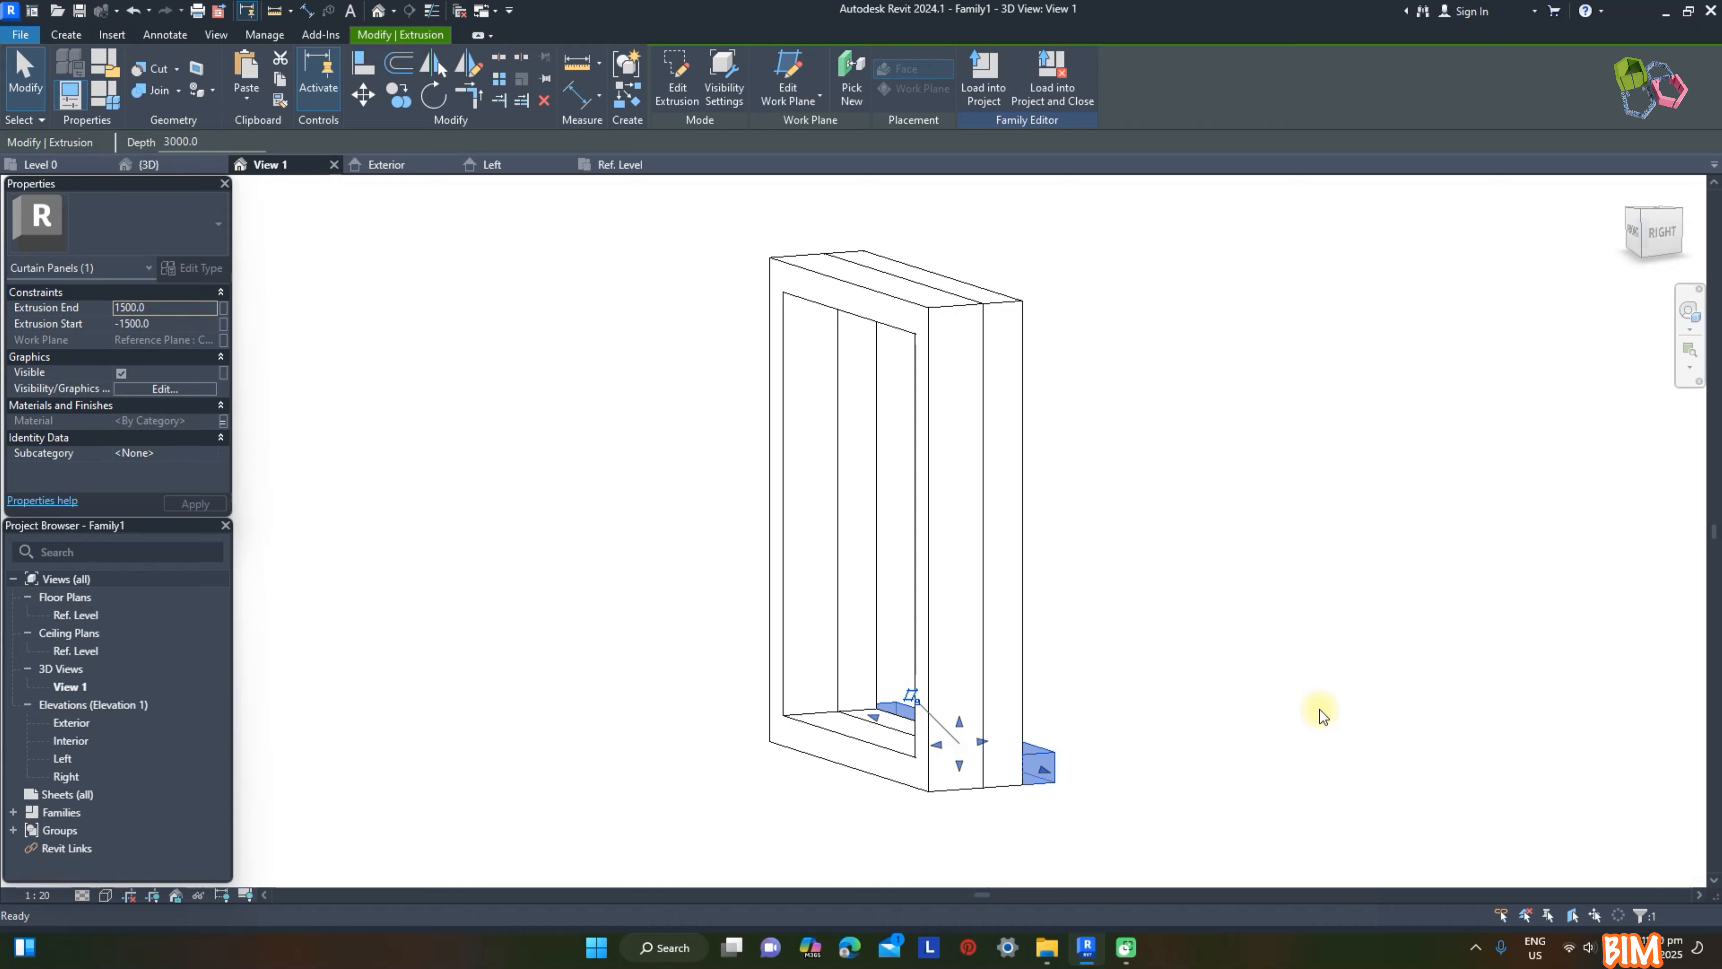
Step: In the panel family's types, set the Facade D parameter to 1500 mm and apply it
{"action": "left_click", "coordinate": [1319, 710]}
{"action": "left_click", "coordinate": [104, 94]}
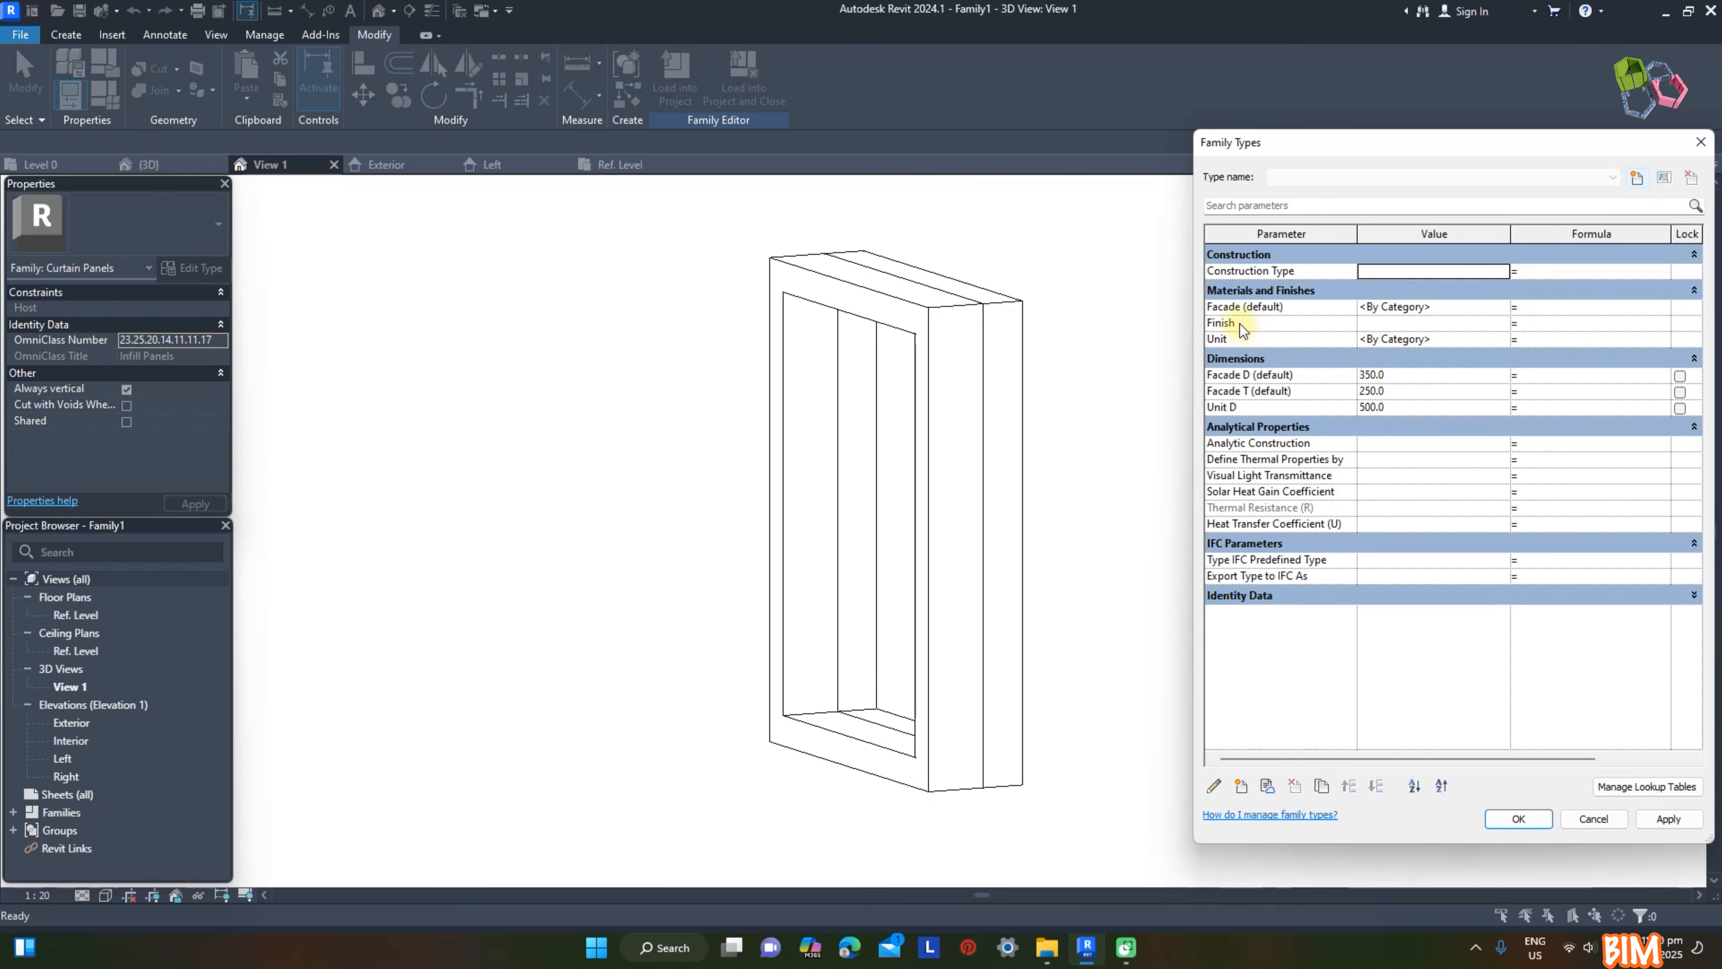
{"action": "left_click", "coordinate": [1401, 374]}
{"action": "type", "text": "15"}
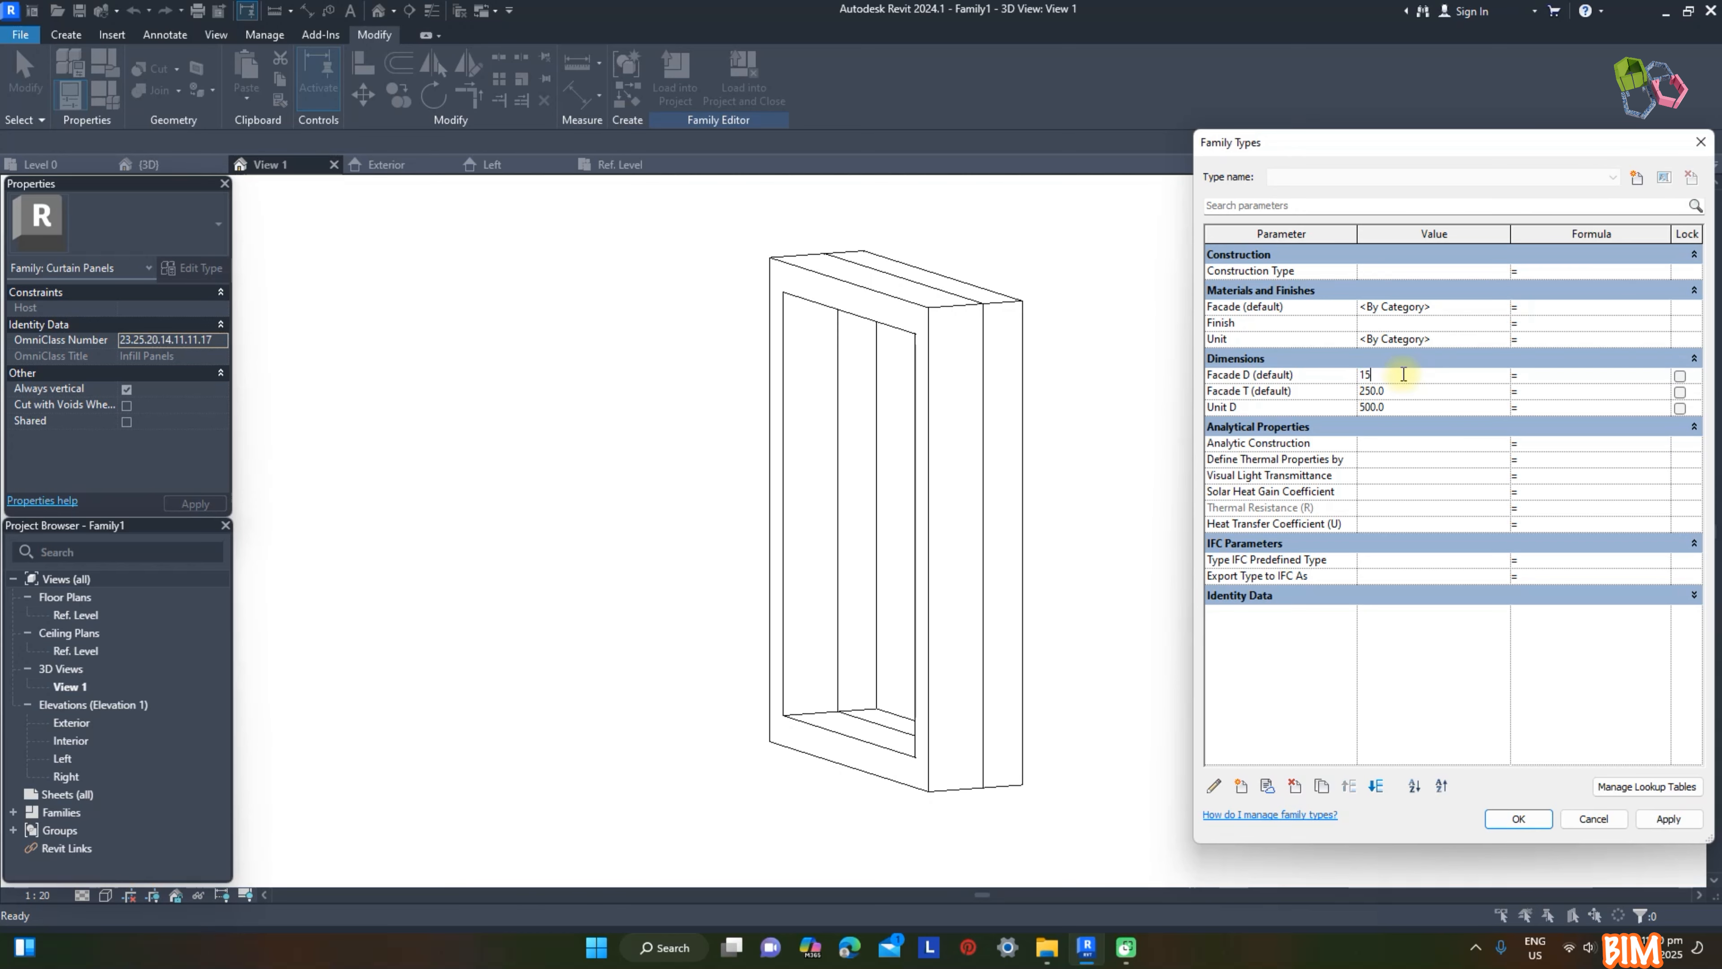
{"action": "left_click", "coordinate": [1668, 818]}
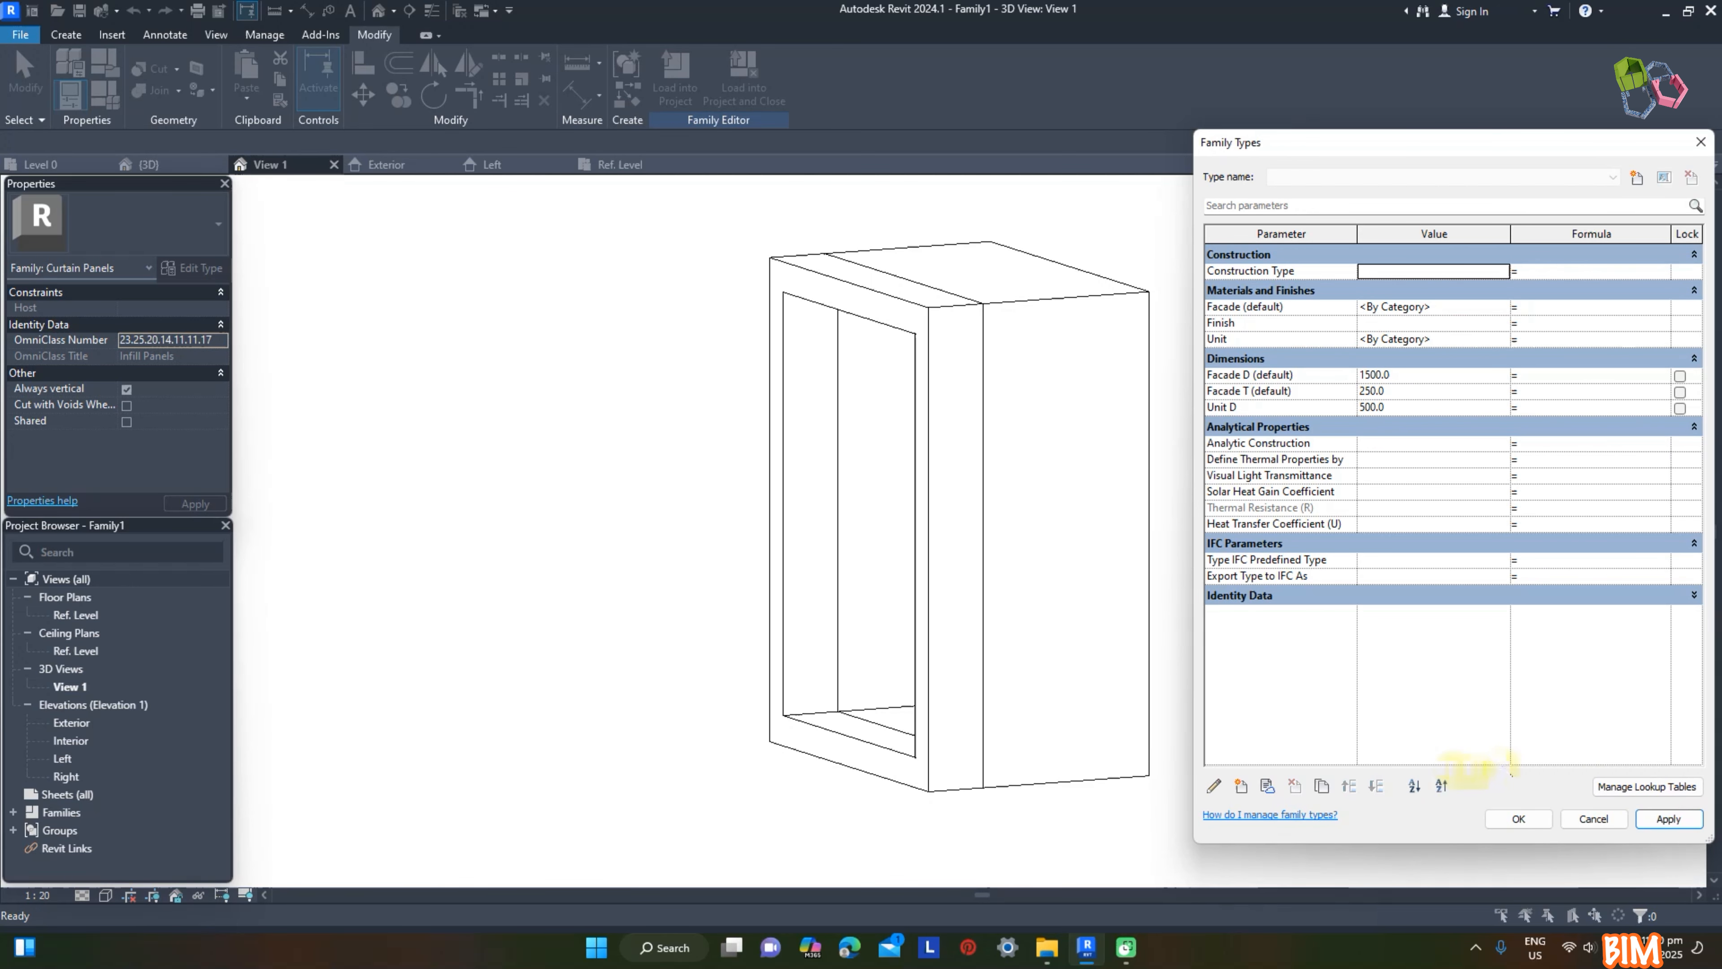
{"action": "left_click", "coordinate": [1518, 818]}
Step: In the Ref. Level plan, draw a horizontal reference plane across the panel about 300 mm inside the exterior facade plane
{"action": "middle_click_drag", "start_coordinate": [1323, 500], "coordinate": [1114, 557], "text": "shift"}
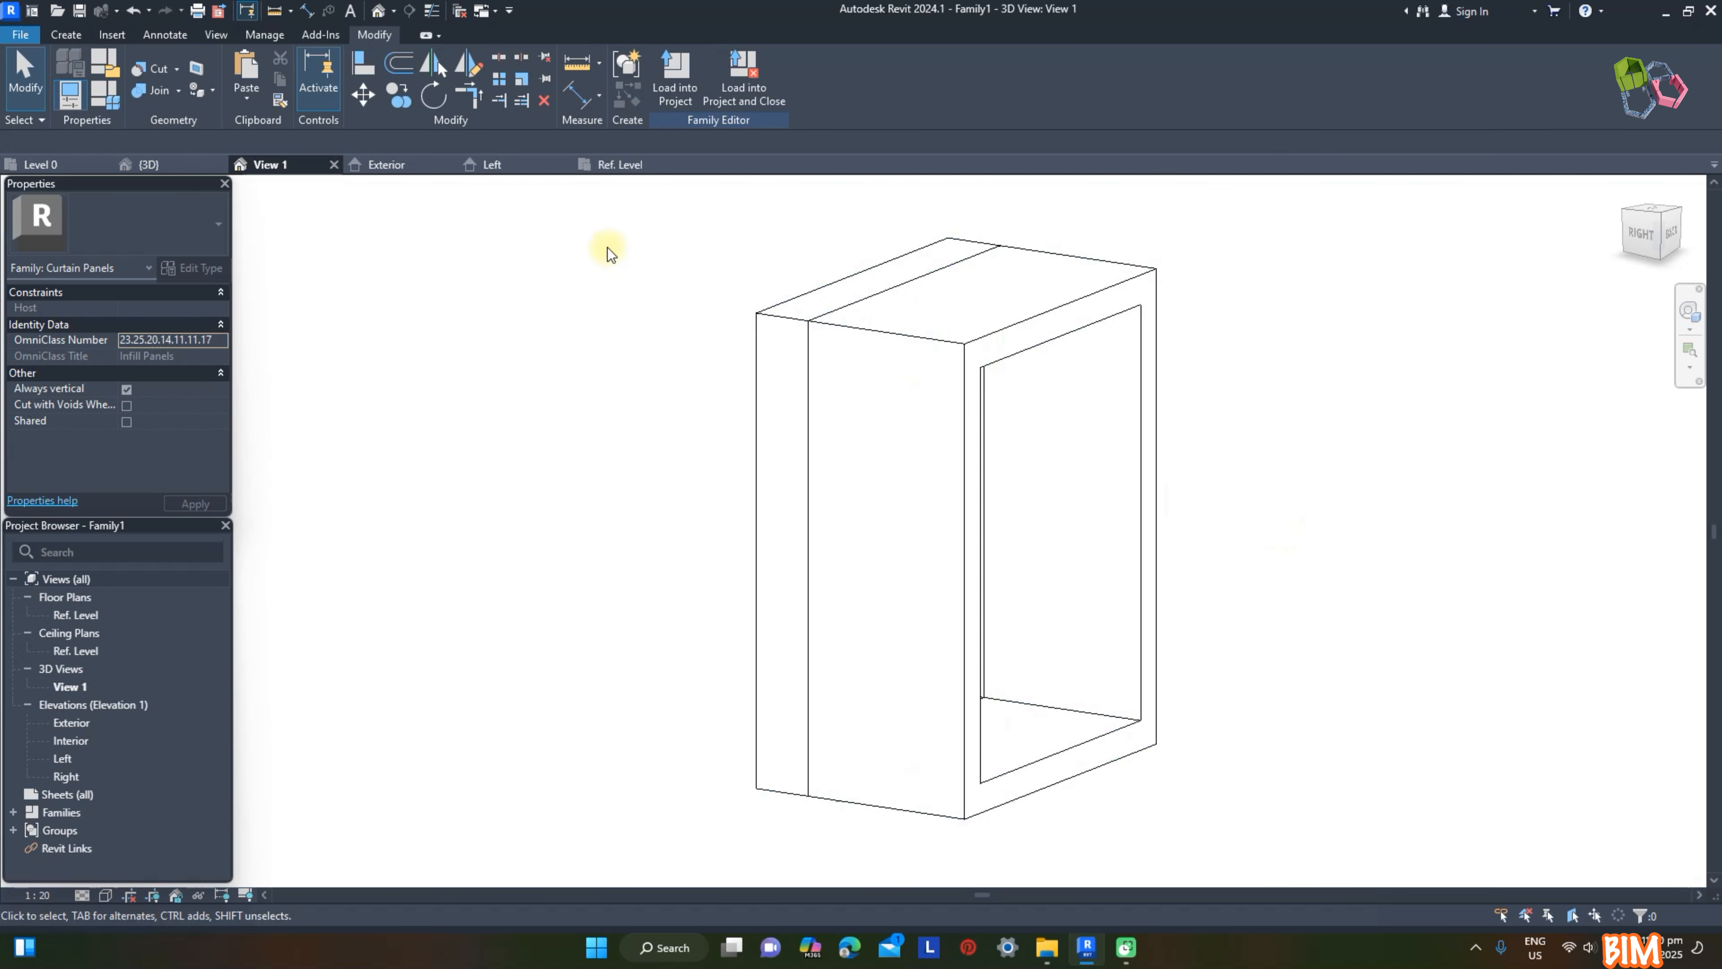
{"action": "left_click", "coordinate": [622, 165]}
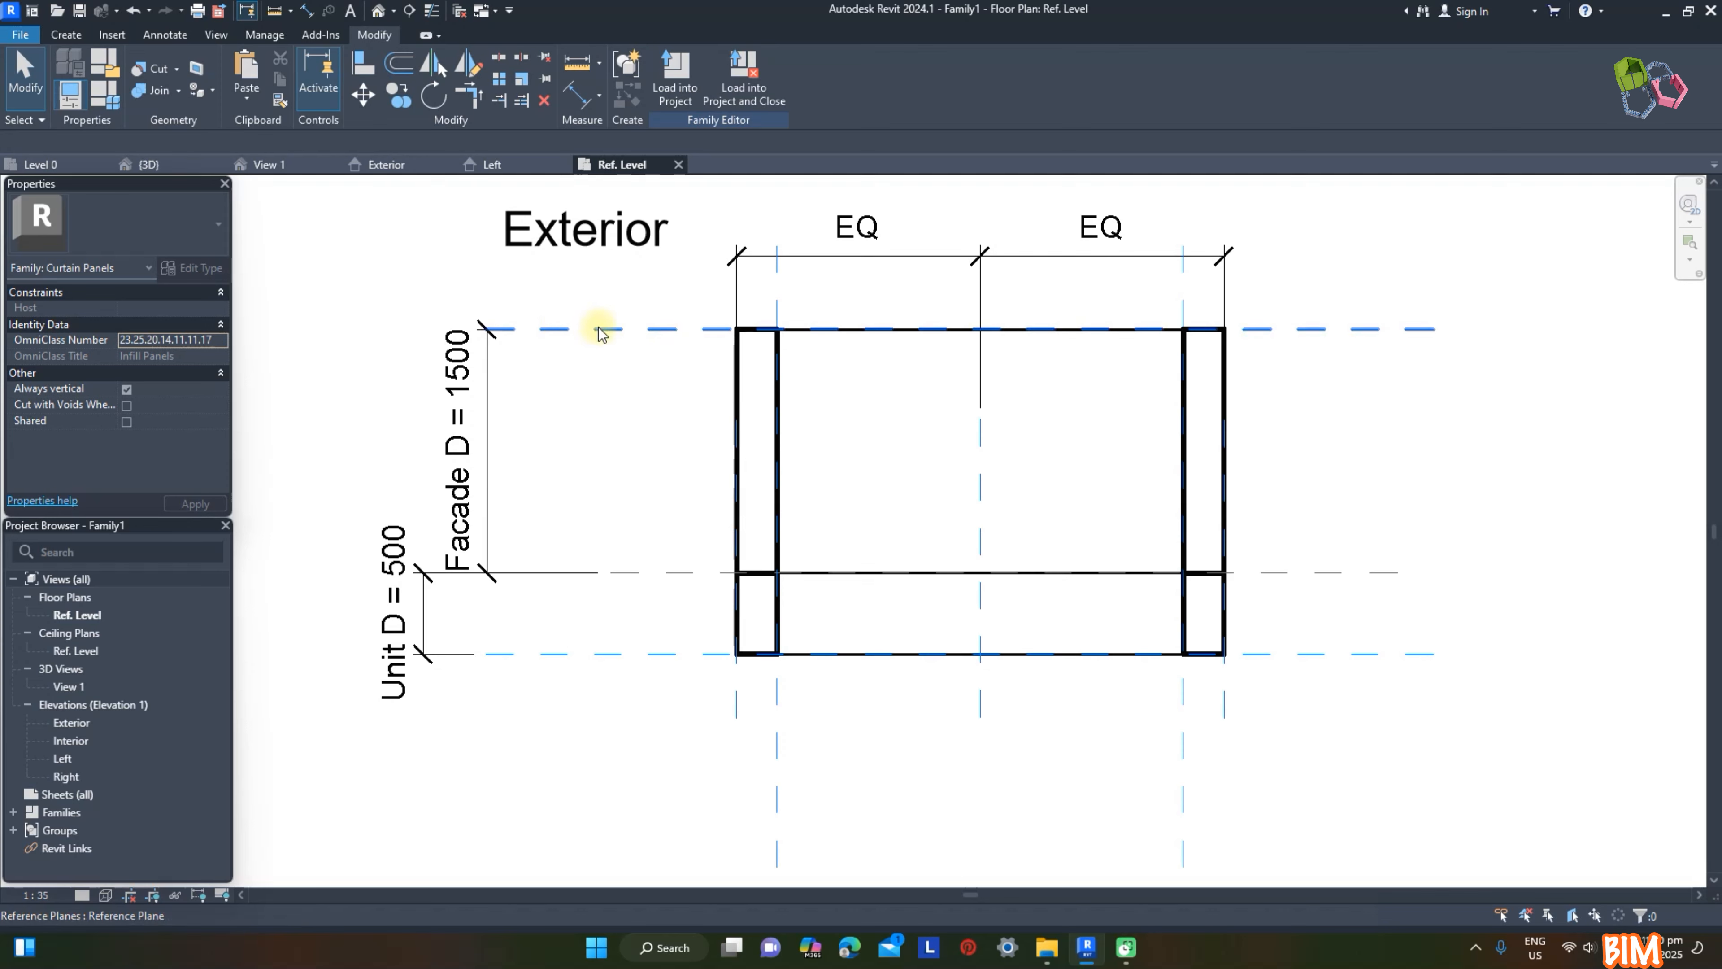
{"action": "left_click", "coordinate": [66, 34]}
{"action": "left_click", "coordinate": [1018, 74]}
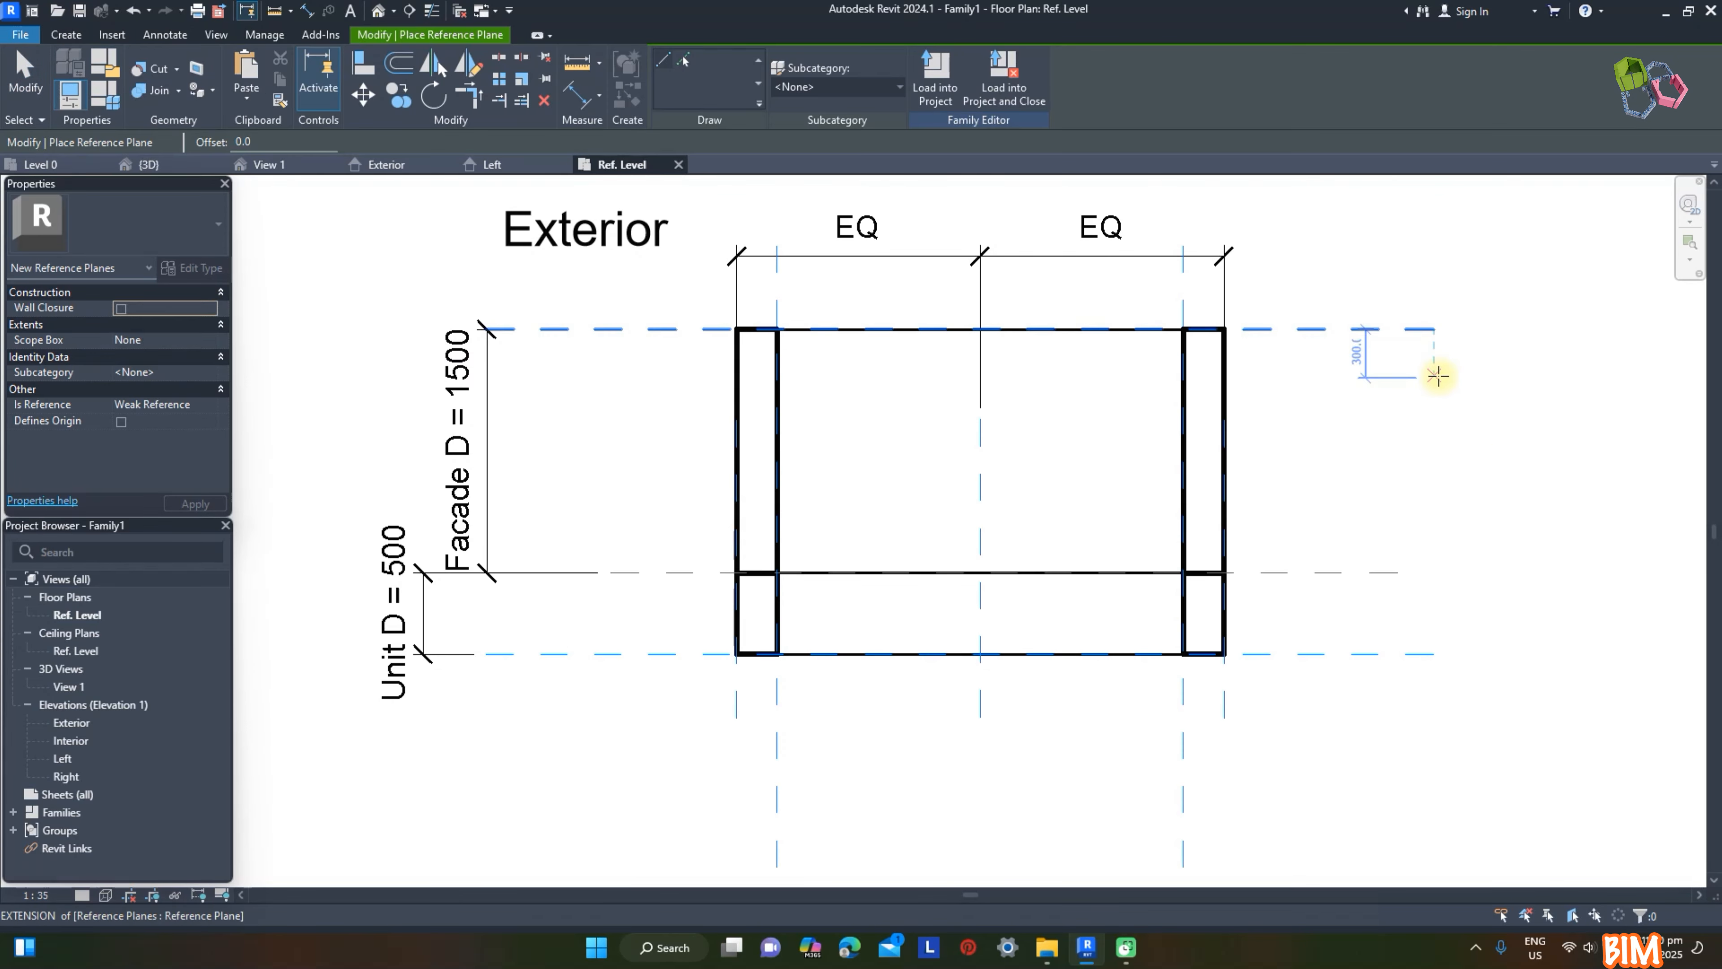
{"action": "left_click", "coordinate": [1430, 377]}
{"action": "left_click", "coordinate": [464, 377]}
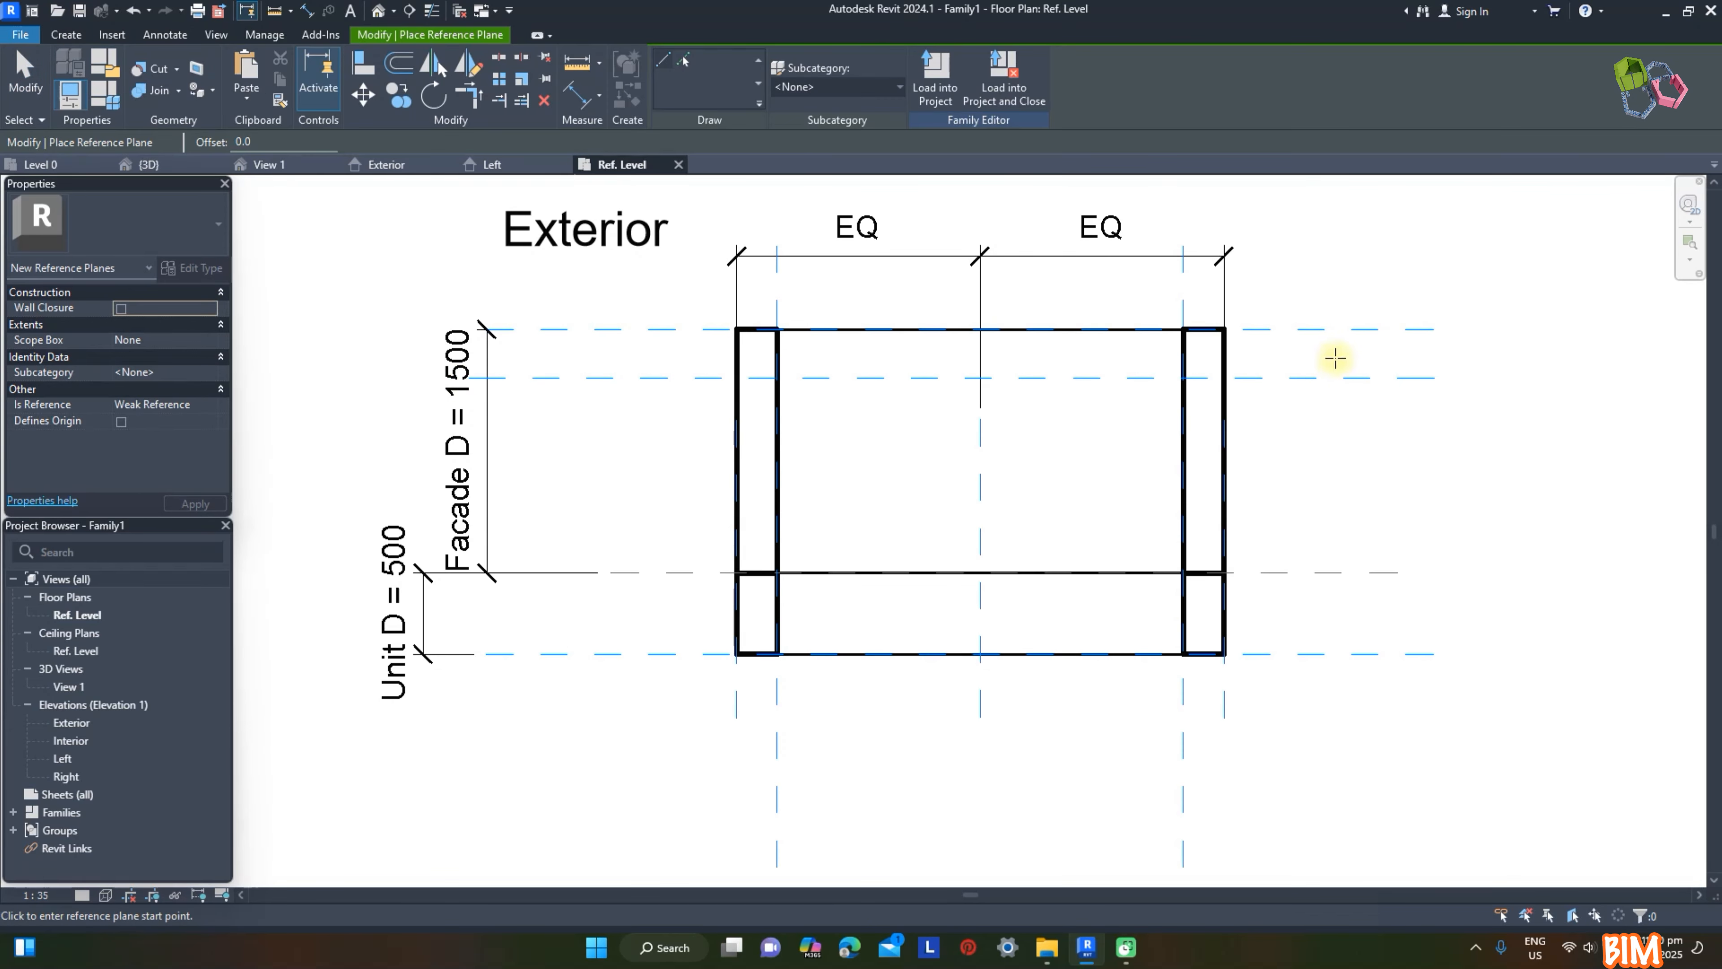
{"action": "key", "text": "Escape"}
Step: Dimension the new reference plane from the exterior facade plane and set the distance to 100 mm
{"action": "left_click", "coordinate": [684, 377]}
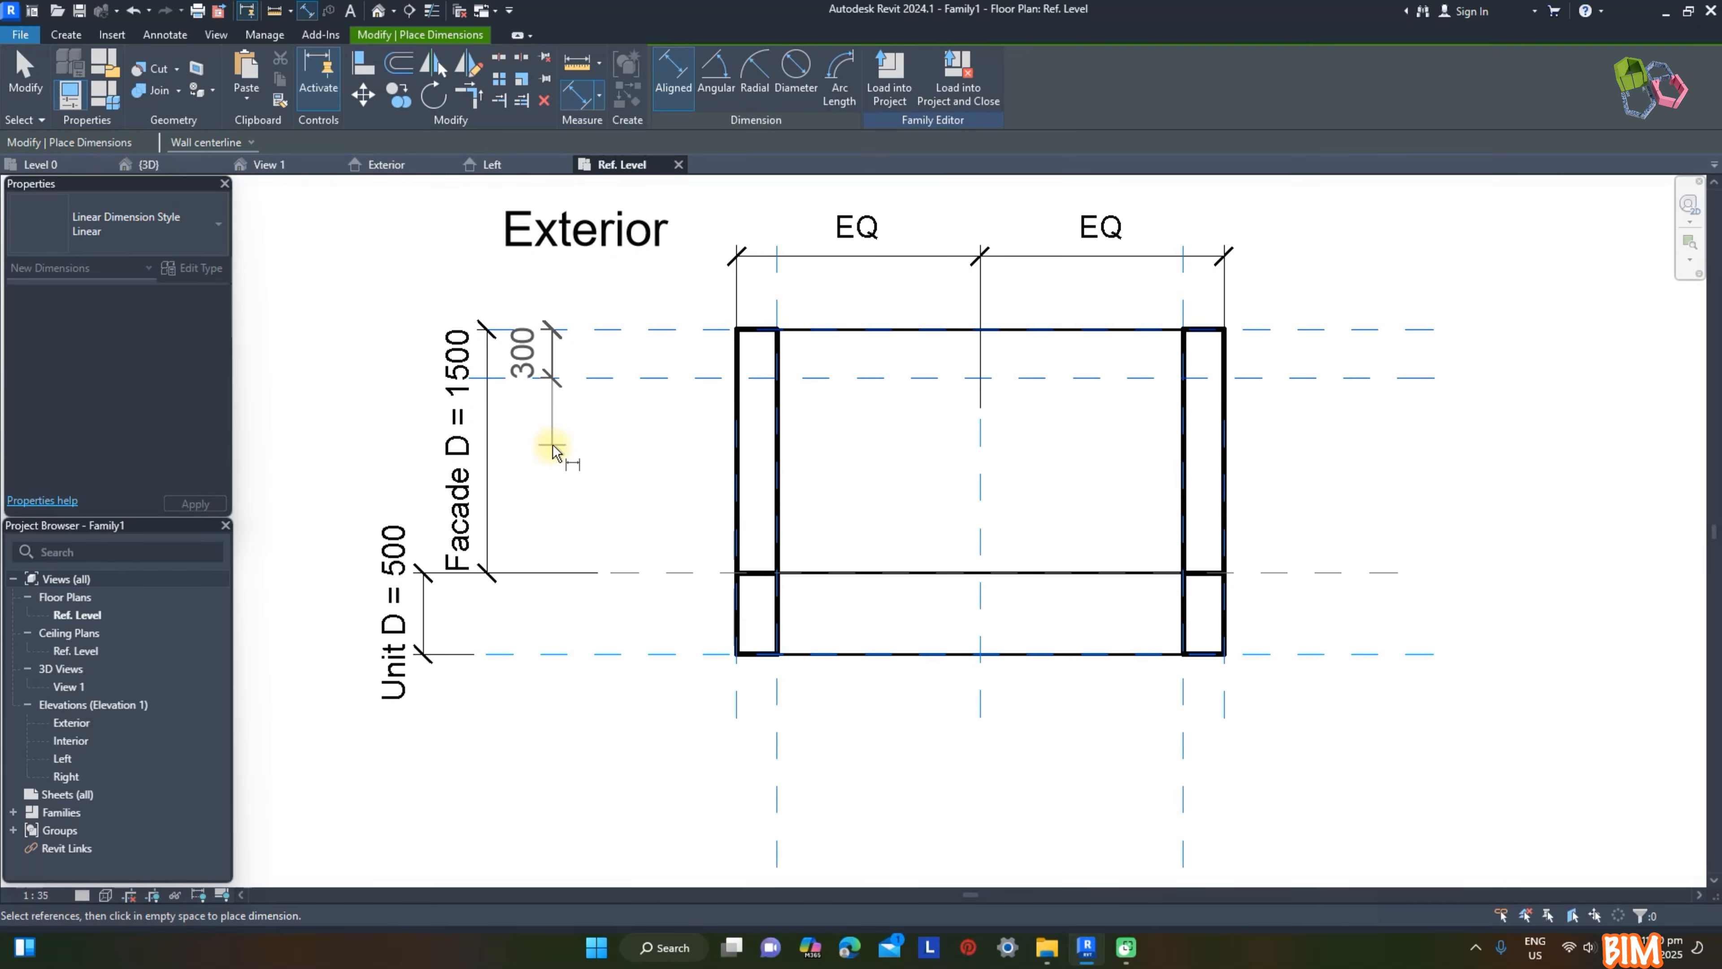
{"action": "left_click", "coordinate": [535, 353]}
{"action": "type", "text": "100"}
{"action": "key", "text": "Return"}
{"action": "key", "text": "Escape"}
{"action": "left_click", "coordinate": [554, 339]}
{"action": "left_click", "coordinate": [1308, 298]}
Step: Sketch a rectangular extrusion profile about 2500 mm wide between the inner side planes, starting at the 100 mm offset plane and locked to these planes
{"action": "left_click", "coordinate": [66, 34]}
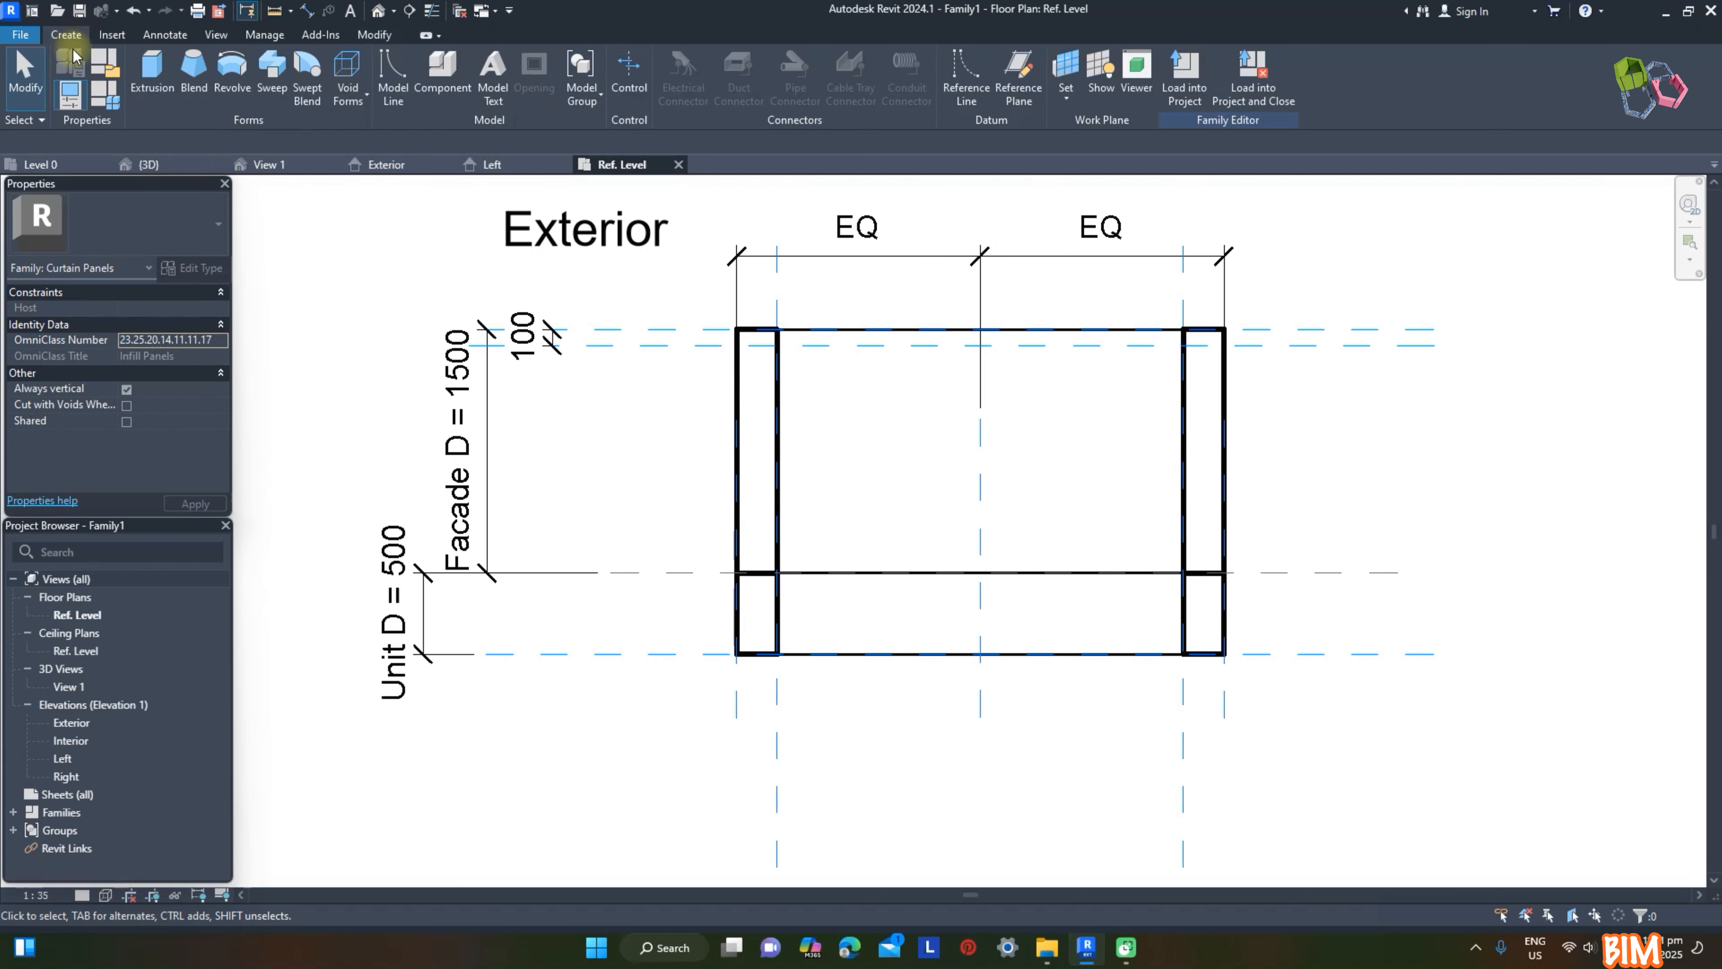
{"action": "left_click", "coordinate": [153, 68]}
{"action": "left_click", "coordinate": [722, 59]}
{"action": "left_click", "coordinate": [777, 345]}
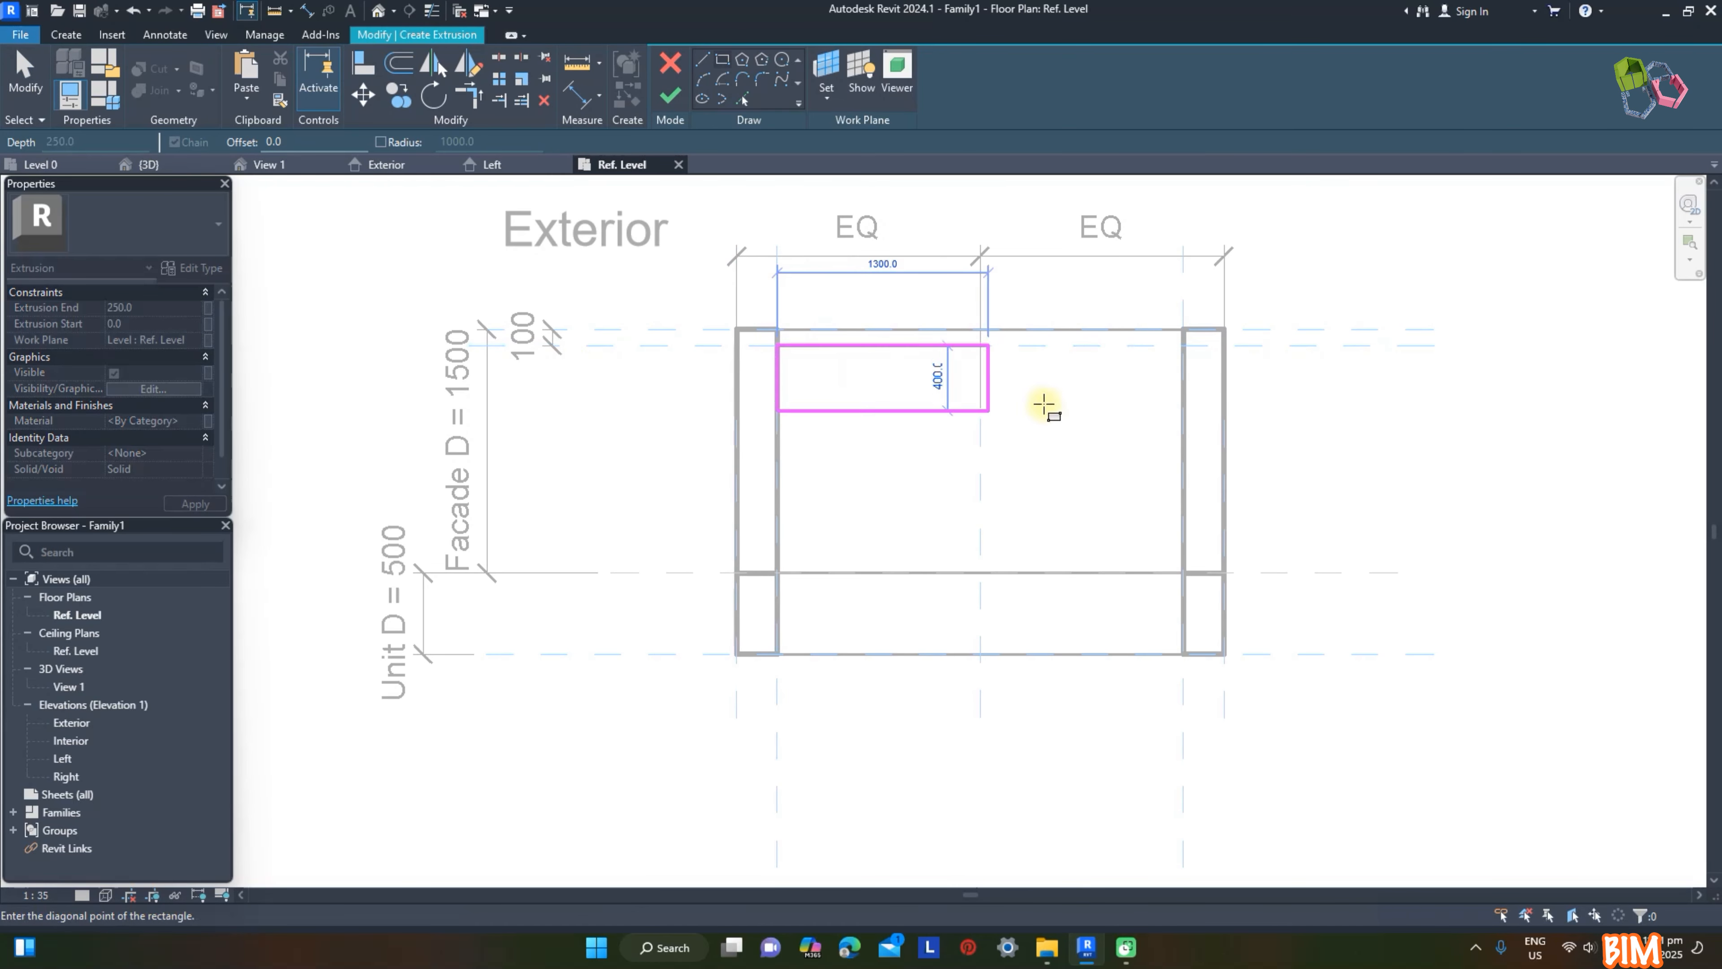
{"action": "left_click", "coordinate": [1183, 372]}
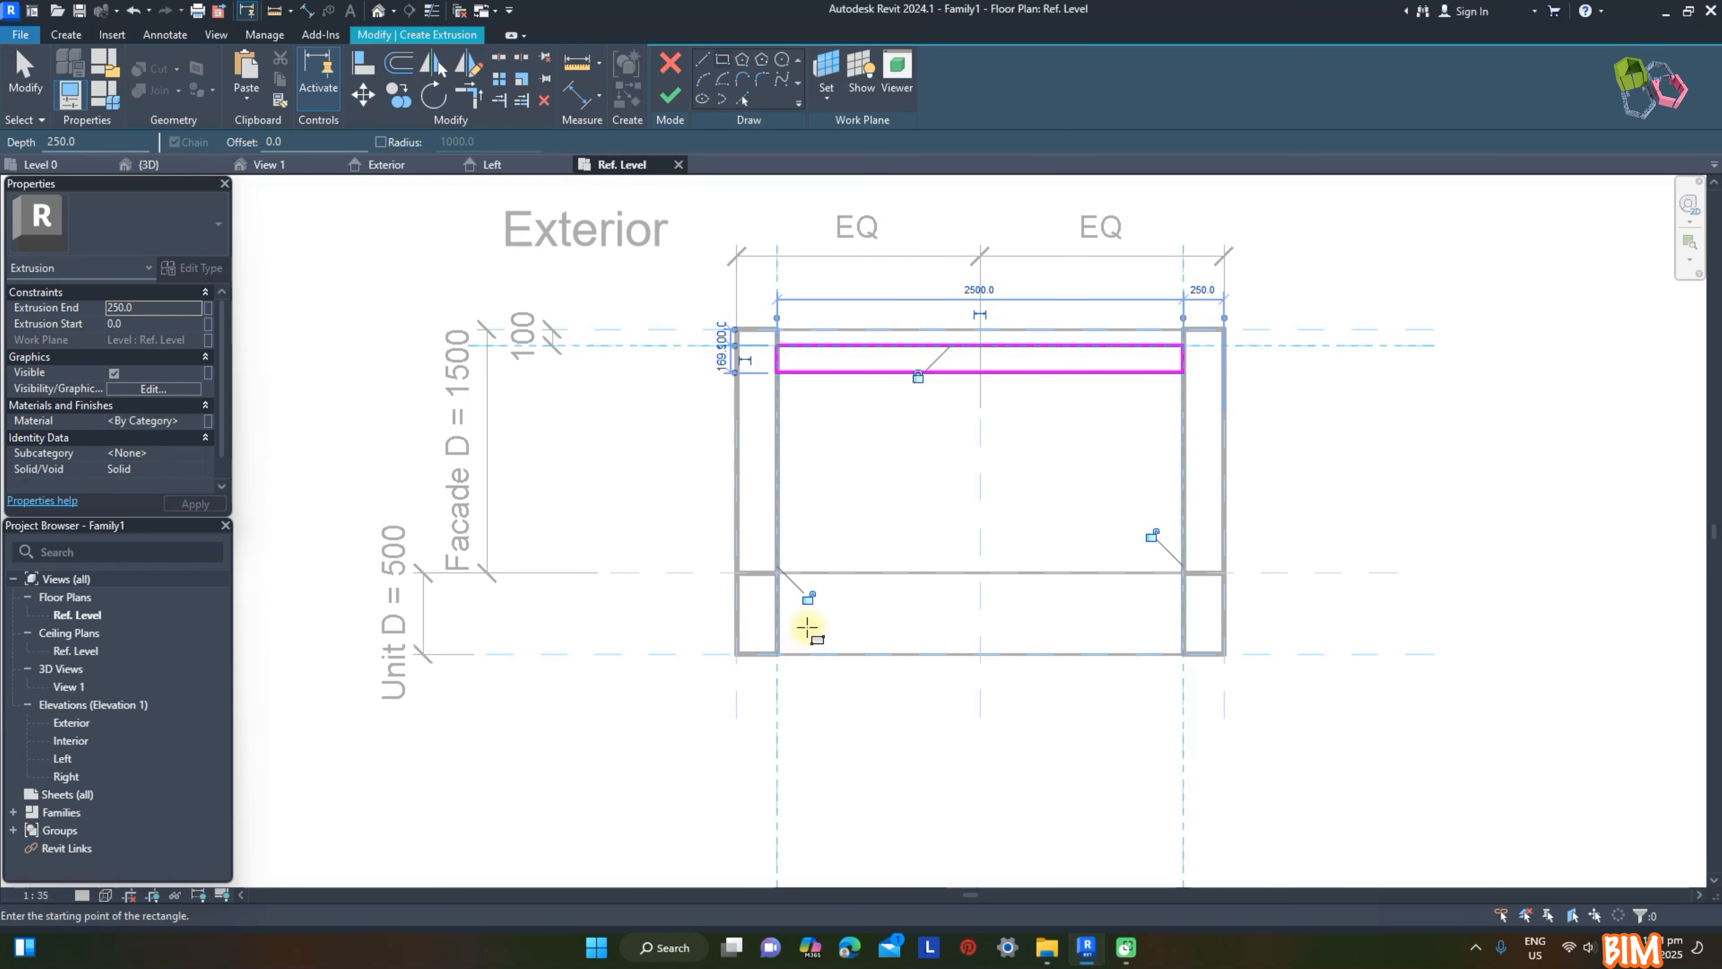
Step: Dimension the thickness of the rectangular sketch profile and set it to 15 mm
{"action": "left_click", "coordinate": [578, 96]}
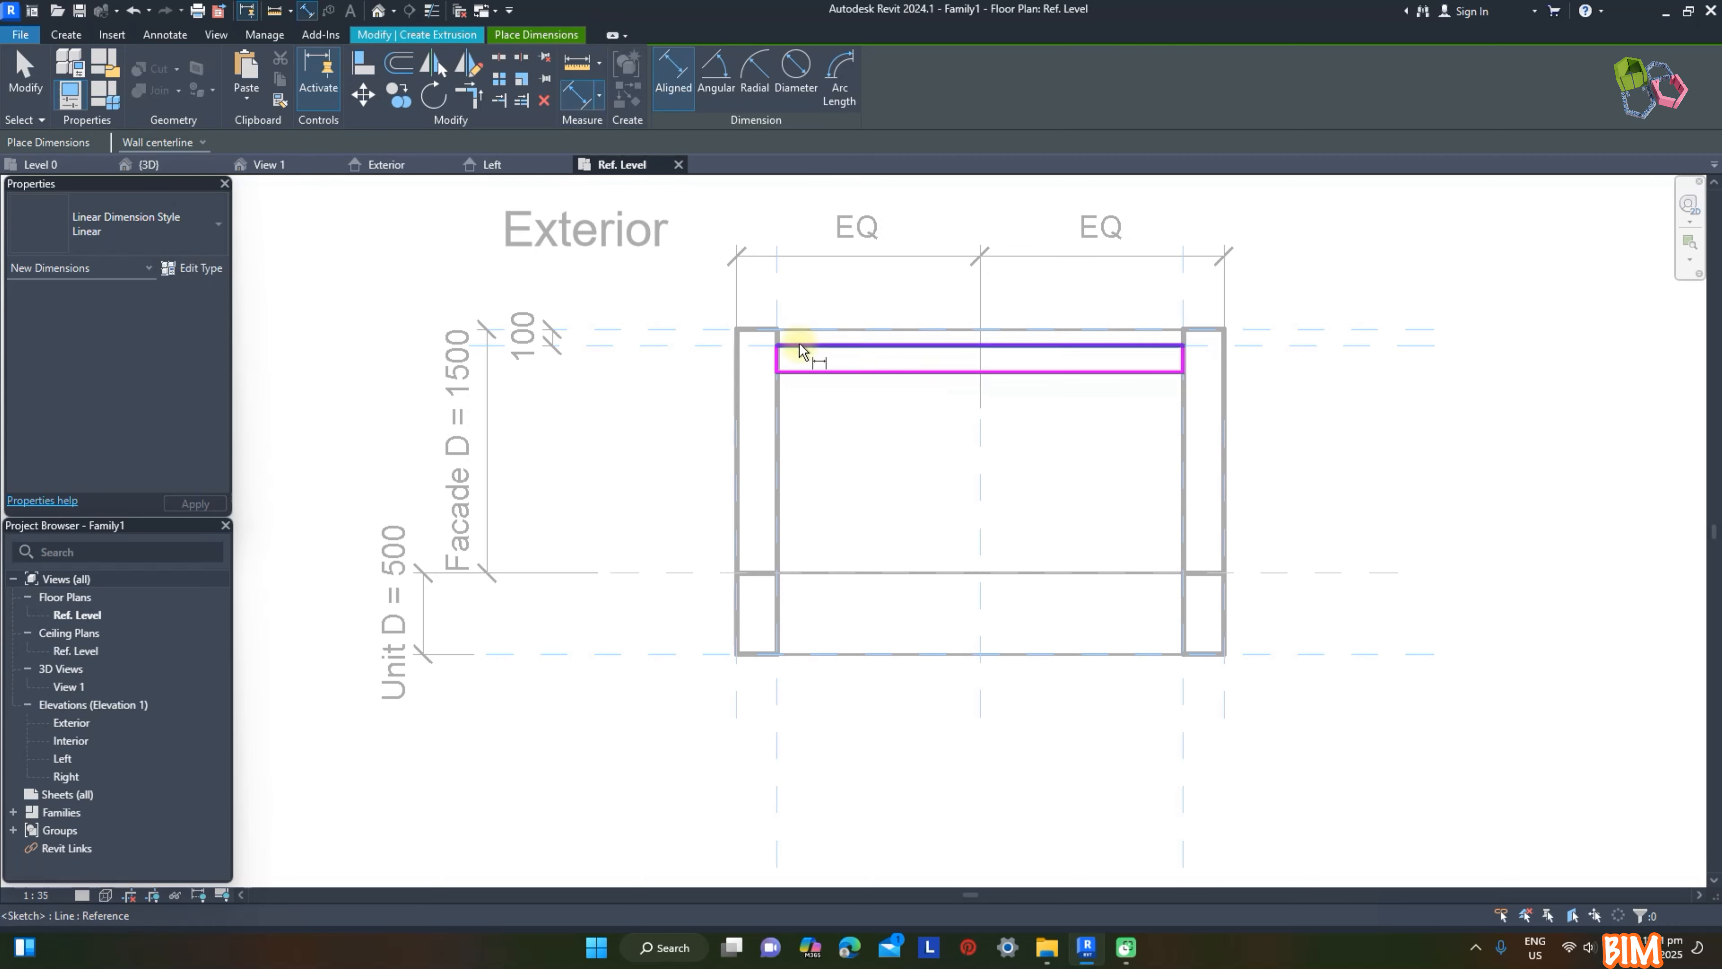
{"action": "left_click", "coordinate": [801, 346]}
{"action": "left_click", "coordinate": [813, 373]}
{"action": "left_click", "coordinate": [907, 359]}
{"action": "key", "text": "Escape"}
{"action": "key", "text": "Escape"}
{"action": "left_click", "coordinate": [881, 372]}
{"action": "left_click", "coordinate": [893, 358]}
{"action": "type", "text": "15"}
{"action": "key", "text": "Return"}
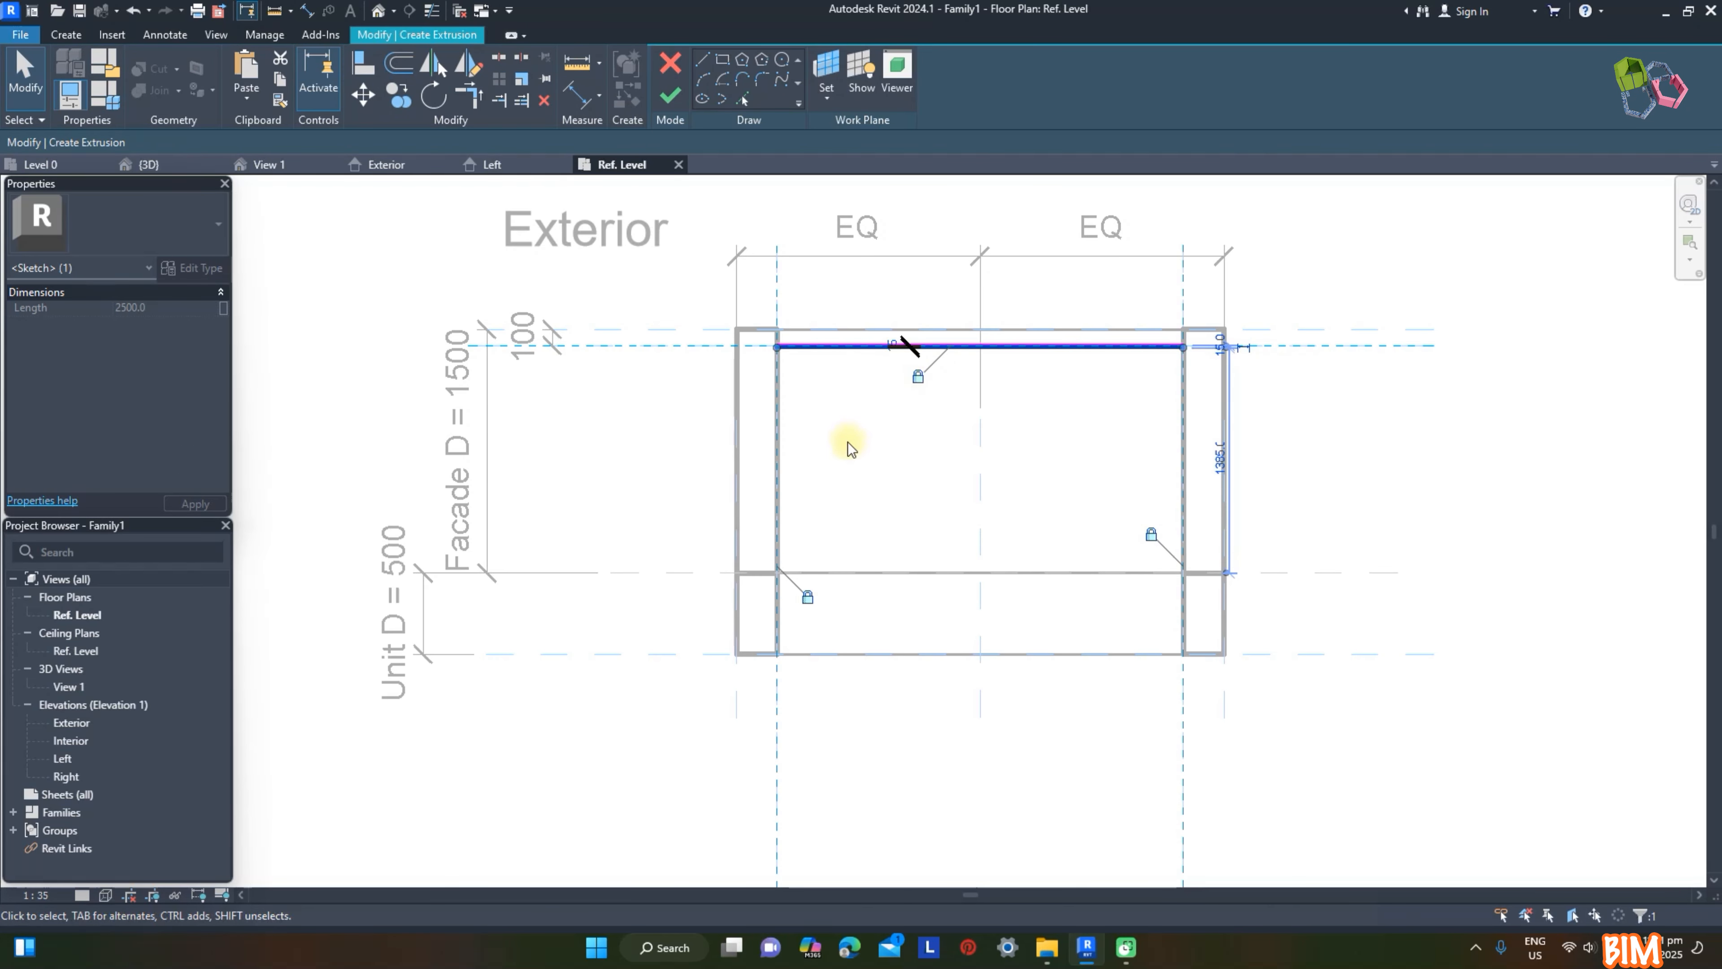
Step: Lock the 15 mm thickness dimension and finish the extrusion sketch
{"action": "scroll", "coordinate": [1247, 352], "scroll_direction": "up", "scroll_amount": 3}
{"action": "left_click", "coordinate": [440, 329]}
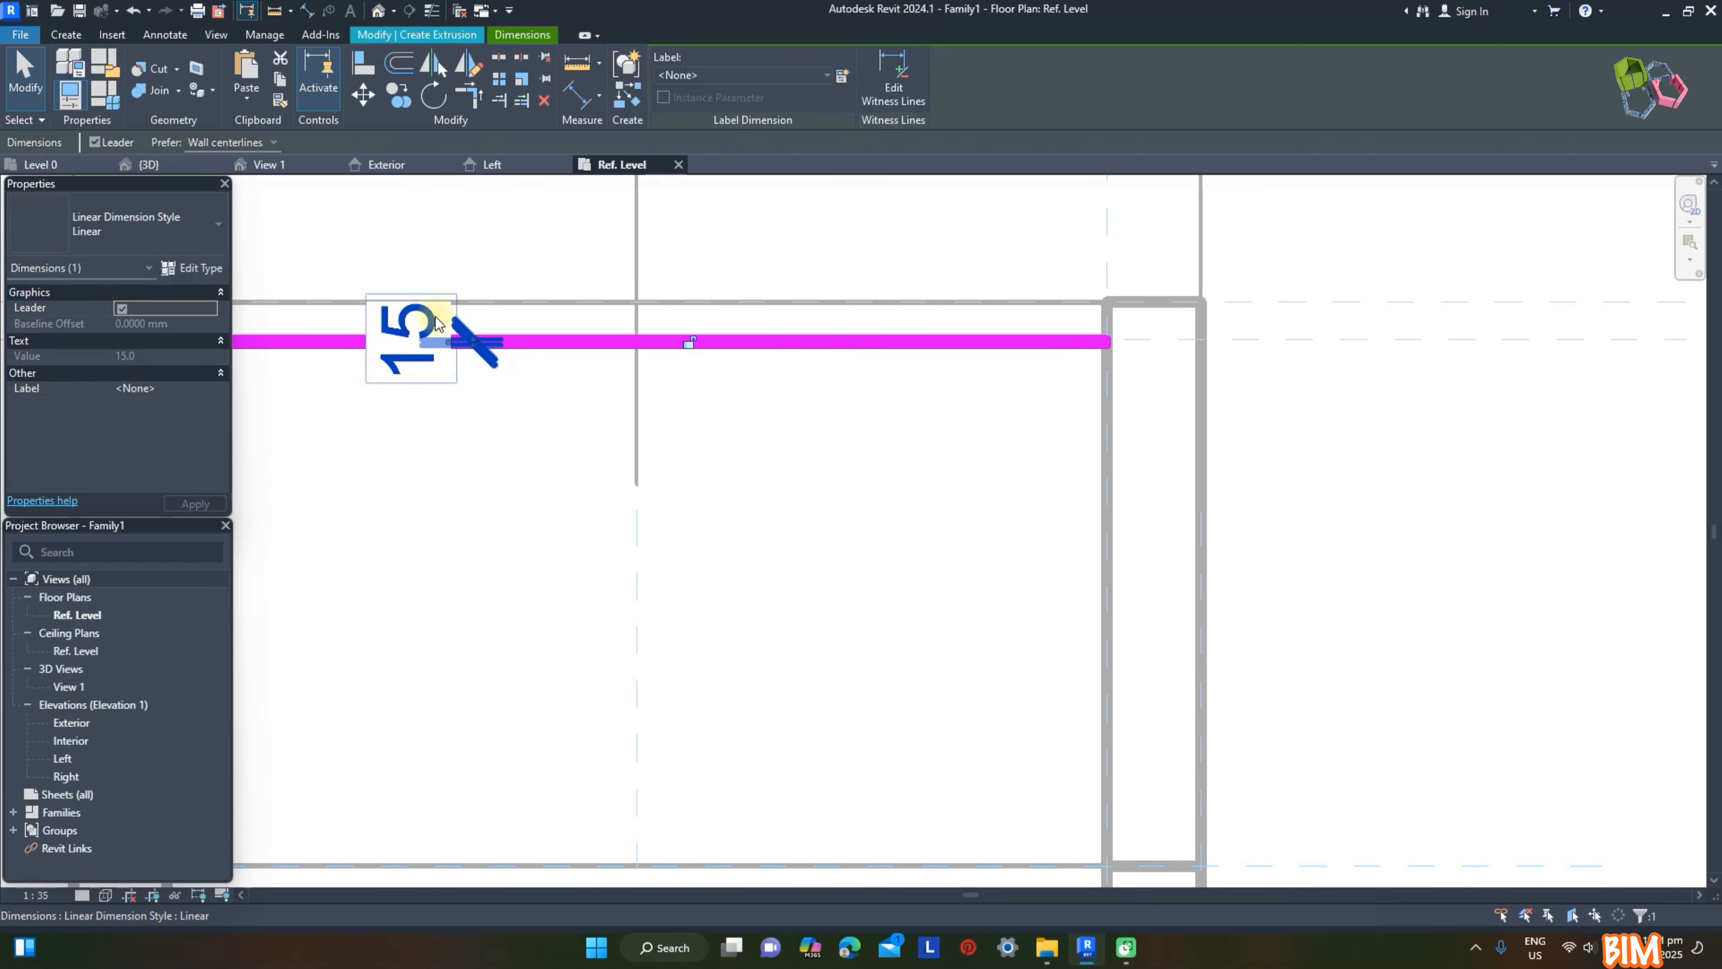
{"action": "left_click", "coordinate": [691, 343]}
{"action": "left_click", "coordinate": [1242, 496]}
{"action": "scroll", "coordinate": [1027, 342], "scroll_direction": "down", "scroll_amount": 2}
{"action": "left_click", "coordinate": [670, 95]}
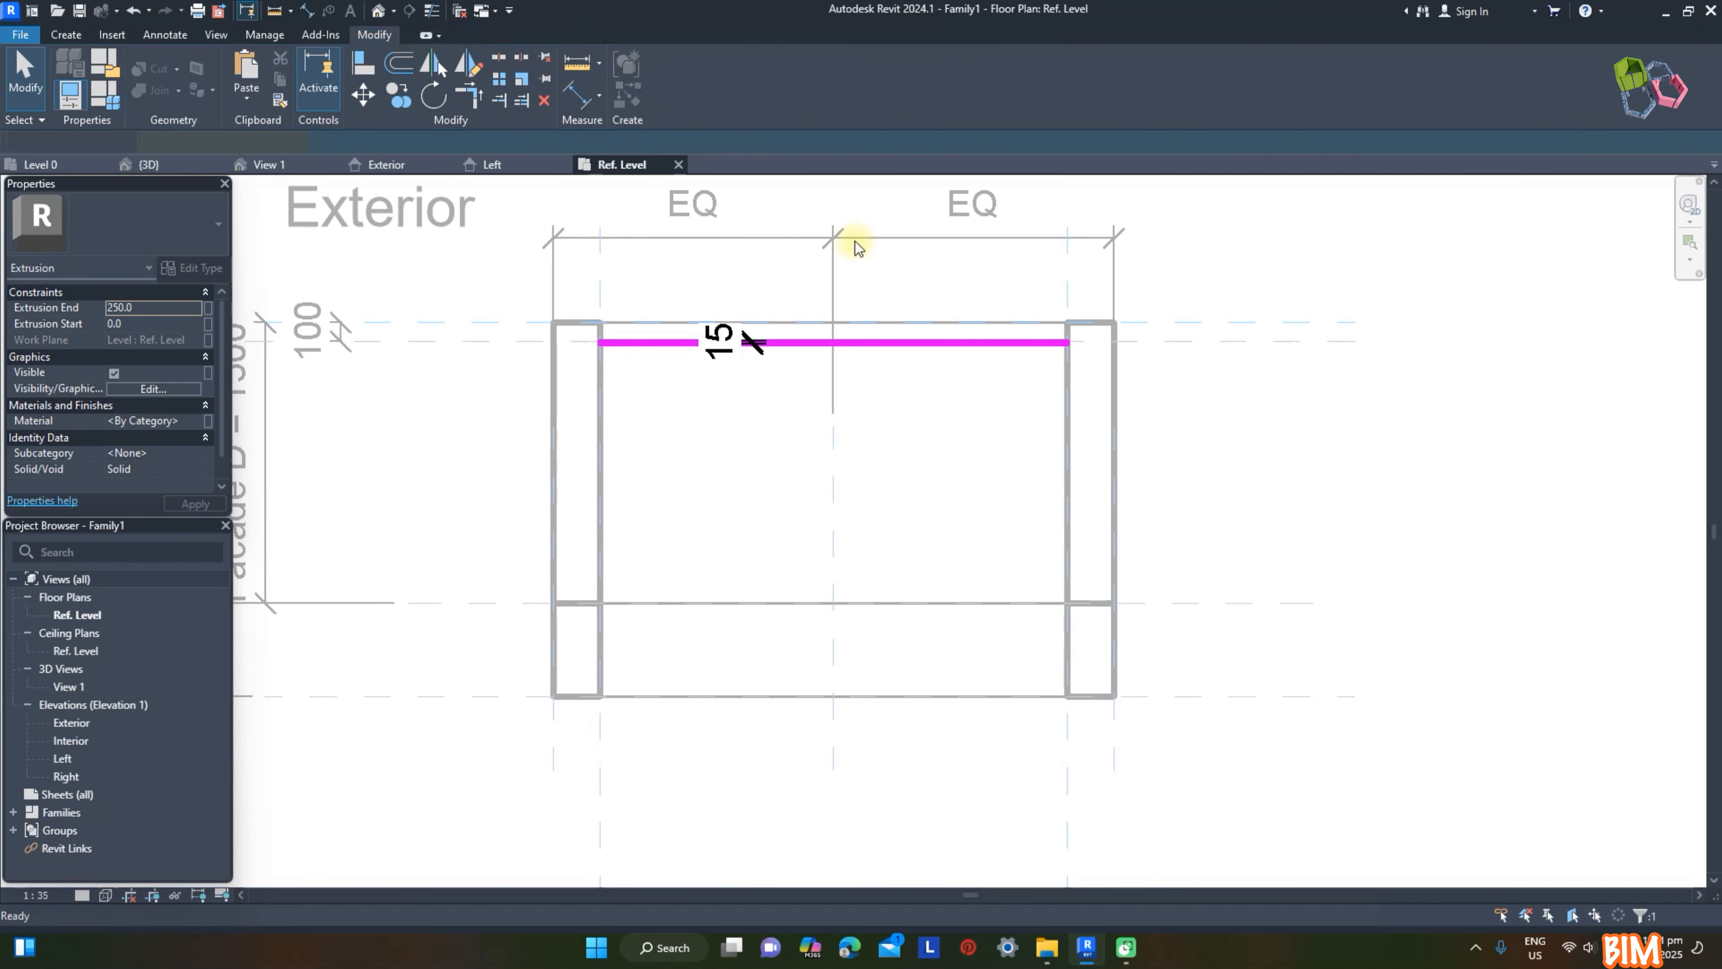
Step: In the Exterior elevation, stretch the thin extrusion's upper edge into the opening and raise its lower edge to about 526 mm
{"action": "left_click", "coordinate": [400, 165]}
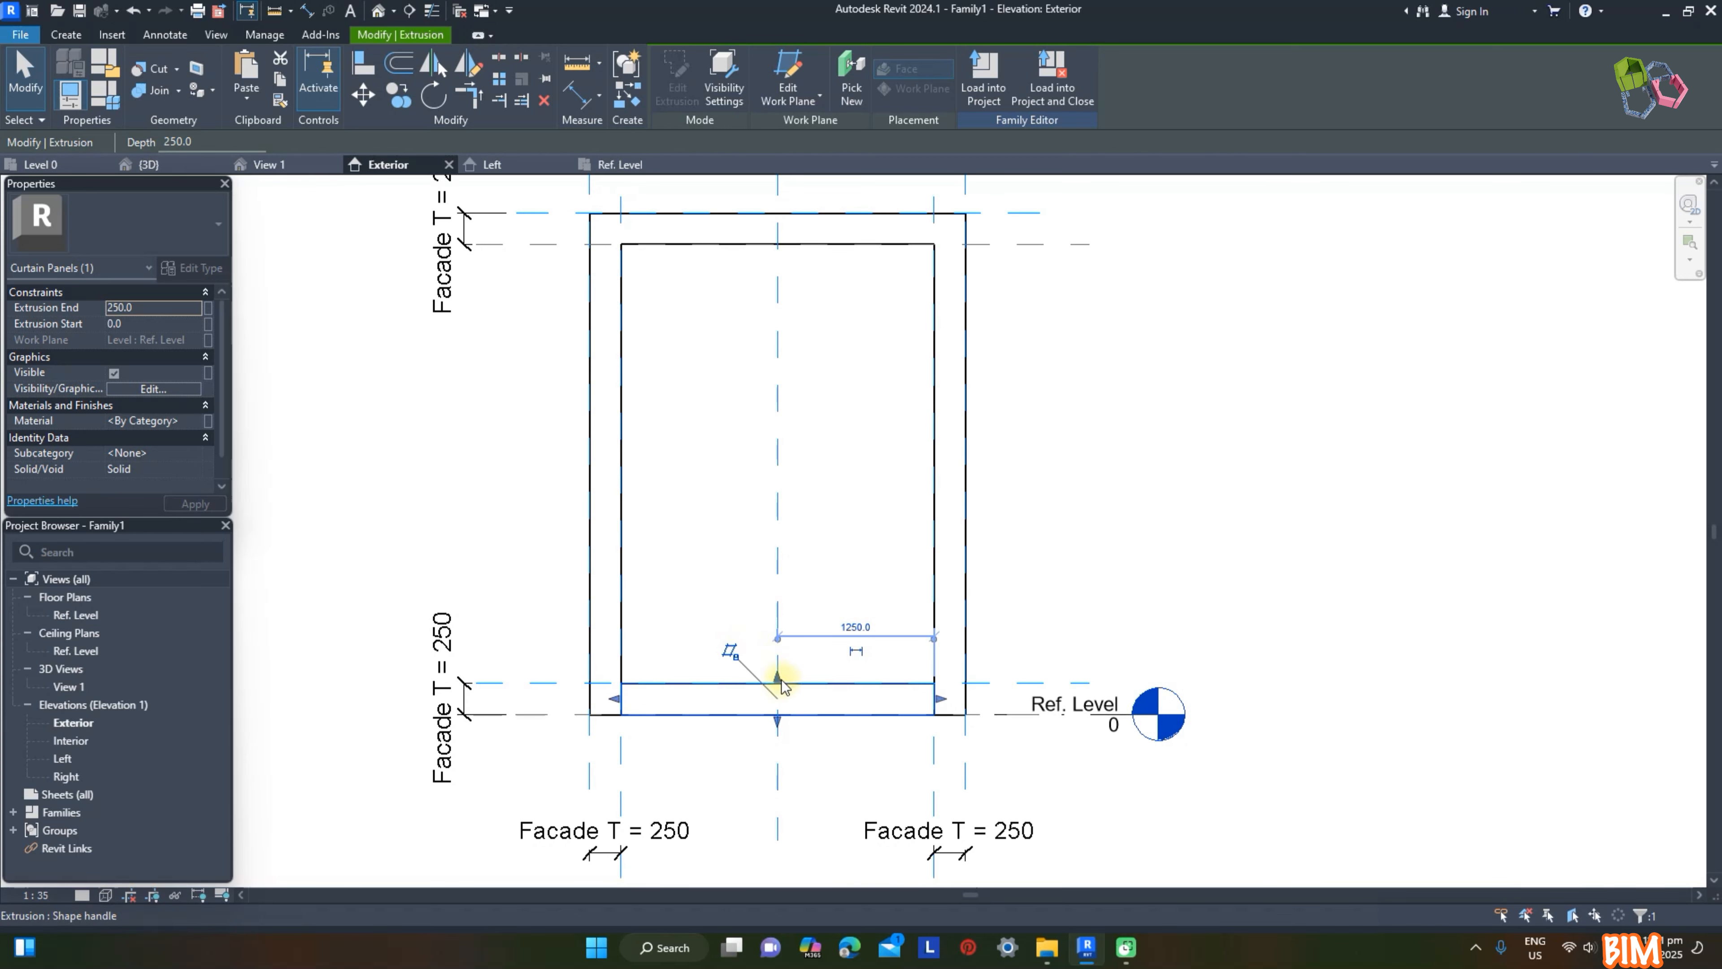
{"action": "left_click_drag", "start_coordinate": [781, 679], "coordinate": [781, 517]}
{"action": "left_click_drag", "start_coordinate": [780, 721], "coordinate": [780, 651]}
{"action": "left_click", "coordinate": [1245, 507]}
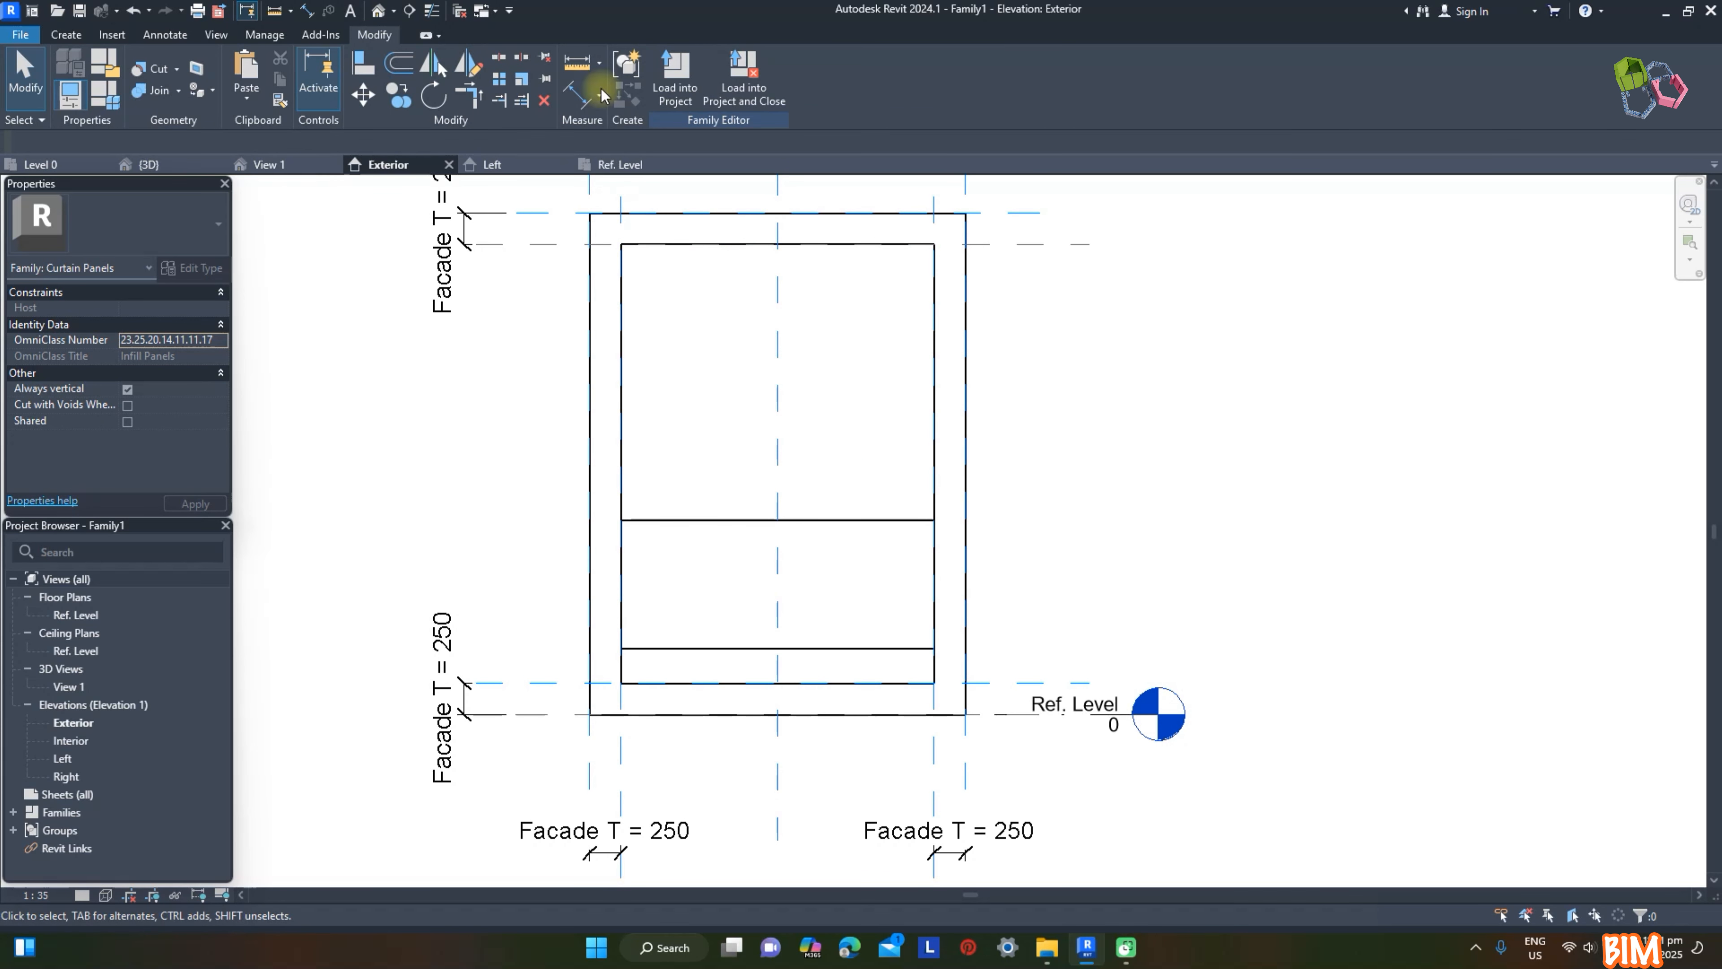
Step: Draw a horizontal reference plane across the Exterior elevation, about 1450 mm above the frame's lower inner plane
{"action": "left_click", "coordinate": [66, 34]}
{"action": "left_click", "coordinate": [1032, 89]}
{"action": "left_click", "coordinate": [406, 501]}
{"action": "left_click", "coordinate": [1098, 500]}
Step: Dimension the new plane from the frame's lower inner plane and set the height to 1200 mm
{"action": "key", "text": "d"}
{"action": "key", "text": "i"}
{"action": "left_click", "coordinate": [515, 501]}
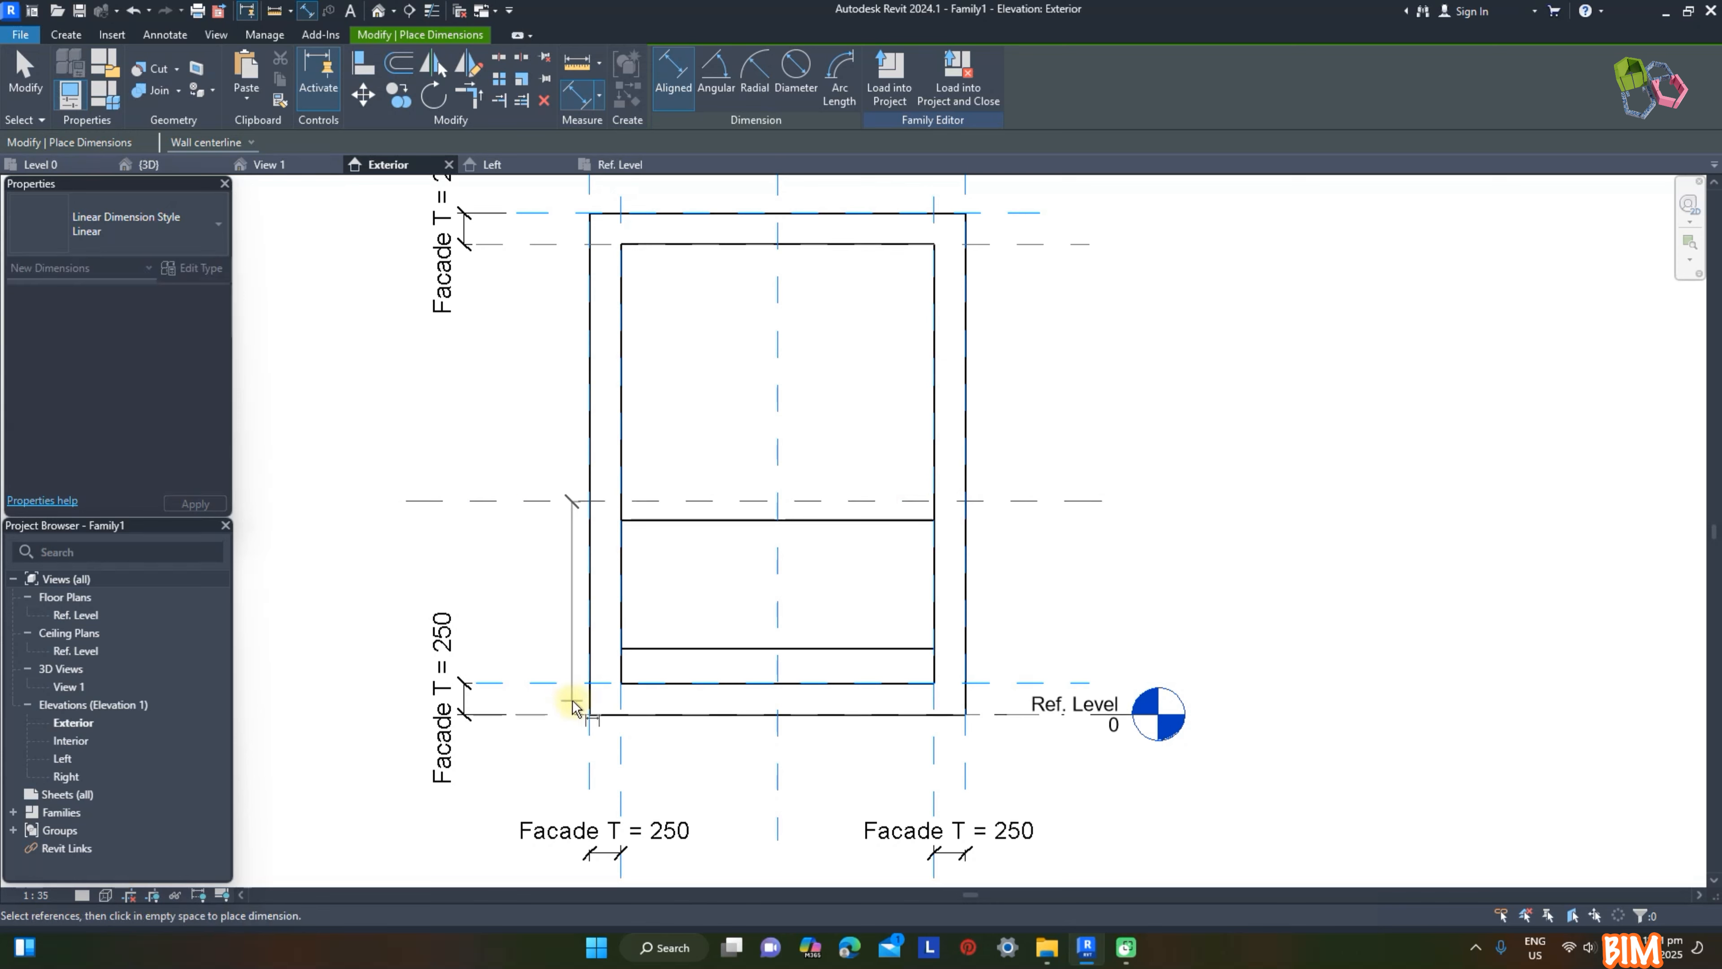
{"action": "left_click", "coordinate": [566, 683]}
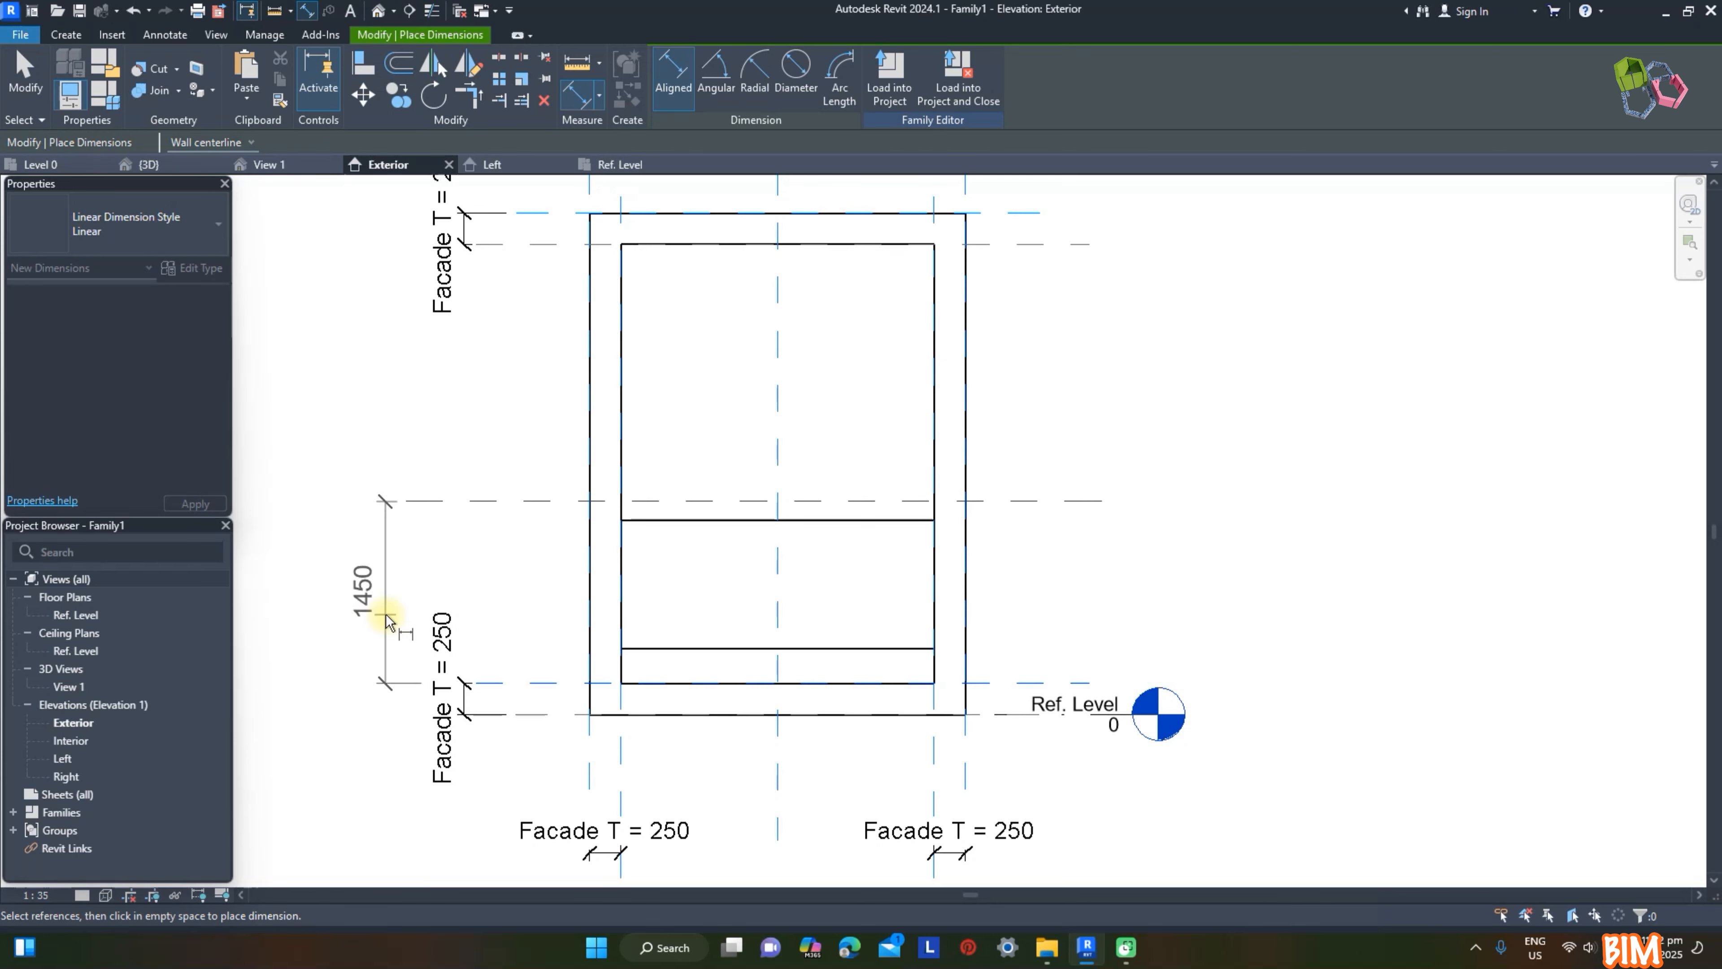
{"action": "left_click", "coordinate": [386, 615]}
{"action": "left_click", "coordinate": [368, 592]}
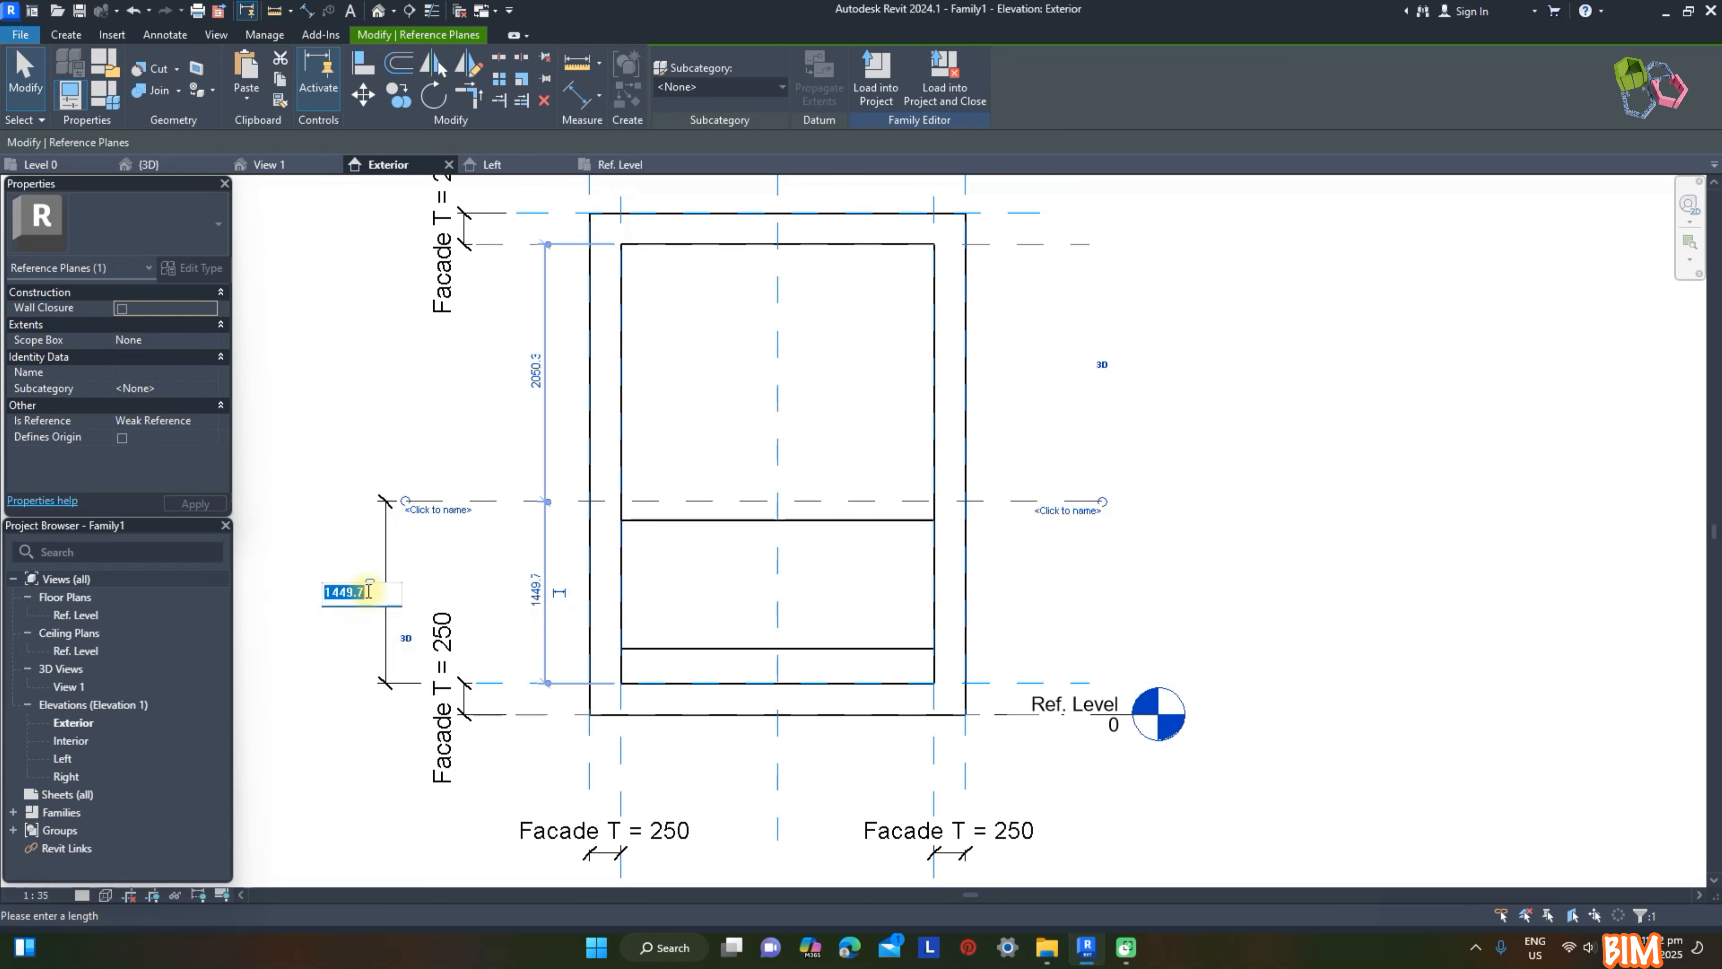
{"action": "type", "text": "1200"}
{"action": "key", "text": "Return"}
{"action": "left_click", "coordinate": [420, 537]}
{"action": "left_click", "coordinate": [1288, 488]}
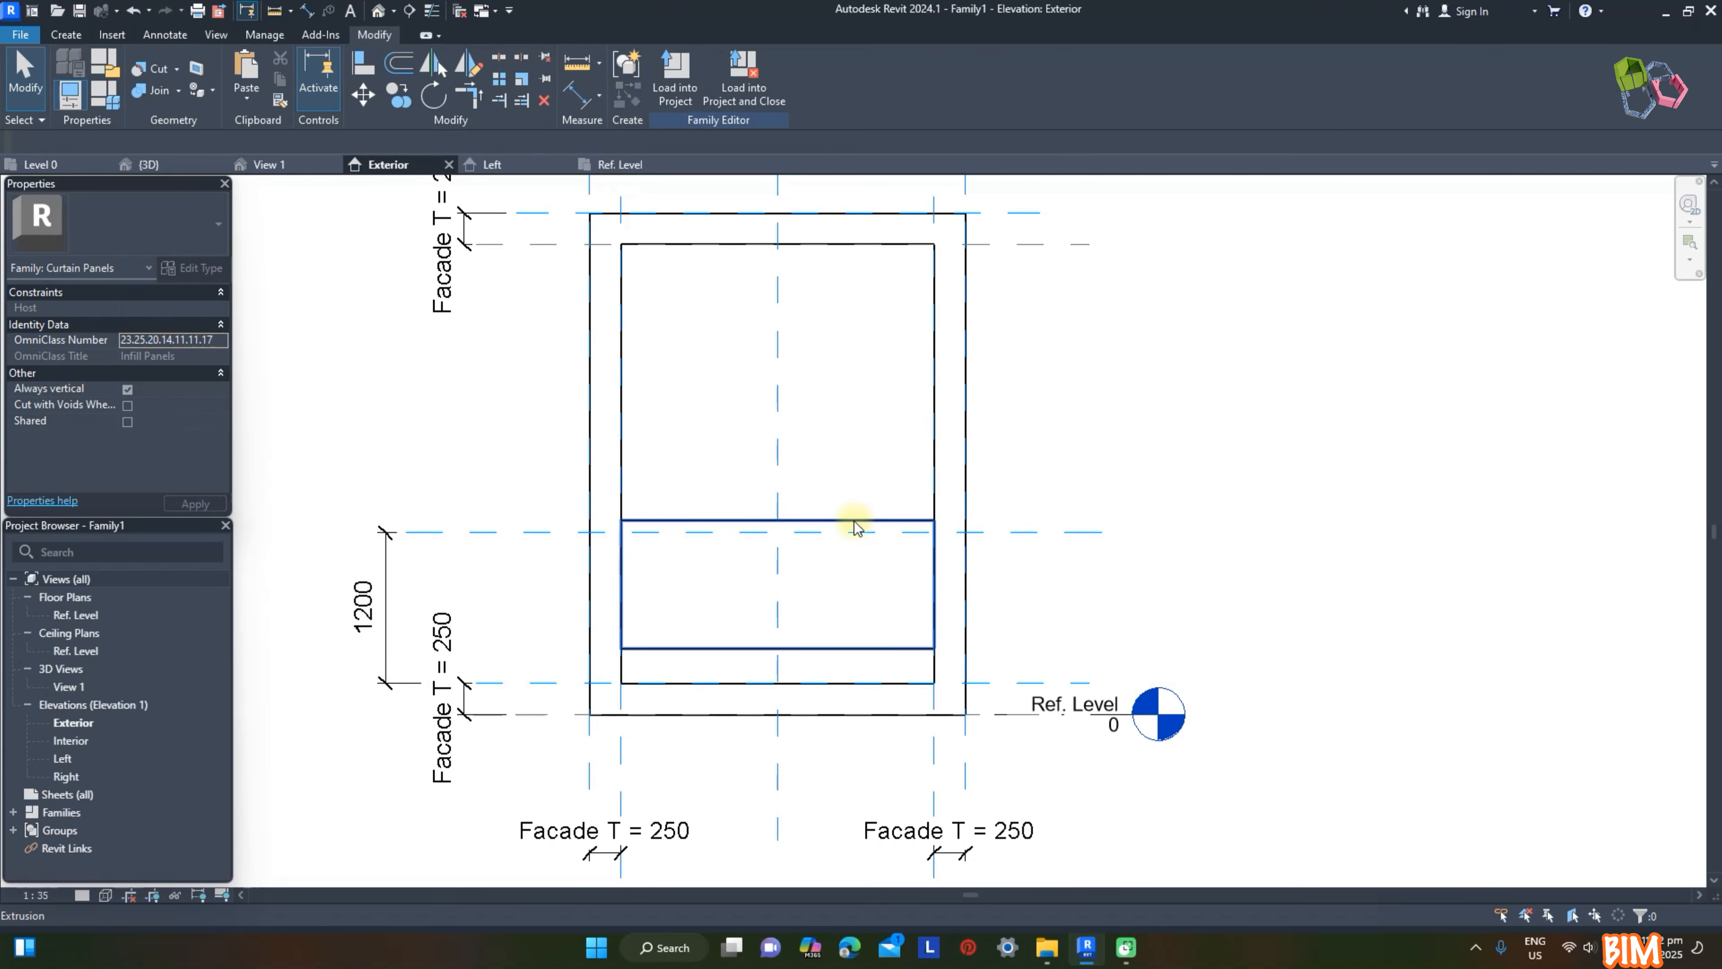
Step: Snap the thin extrusion's upper edge to the 1200 mm plane and its lower edge to the frame's lower inner plane, locking both
{"action": "left_click", "coordinate": [853, 523]}
{"action": "left_click_drag", "start_coordinate": [830, 529], "coordinate": [800, 536]}
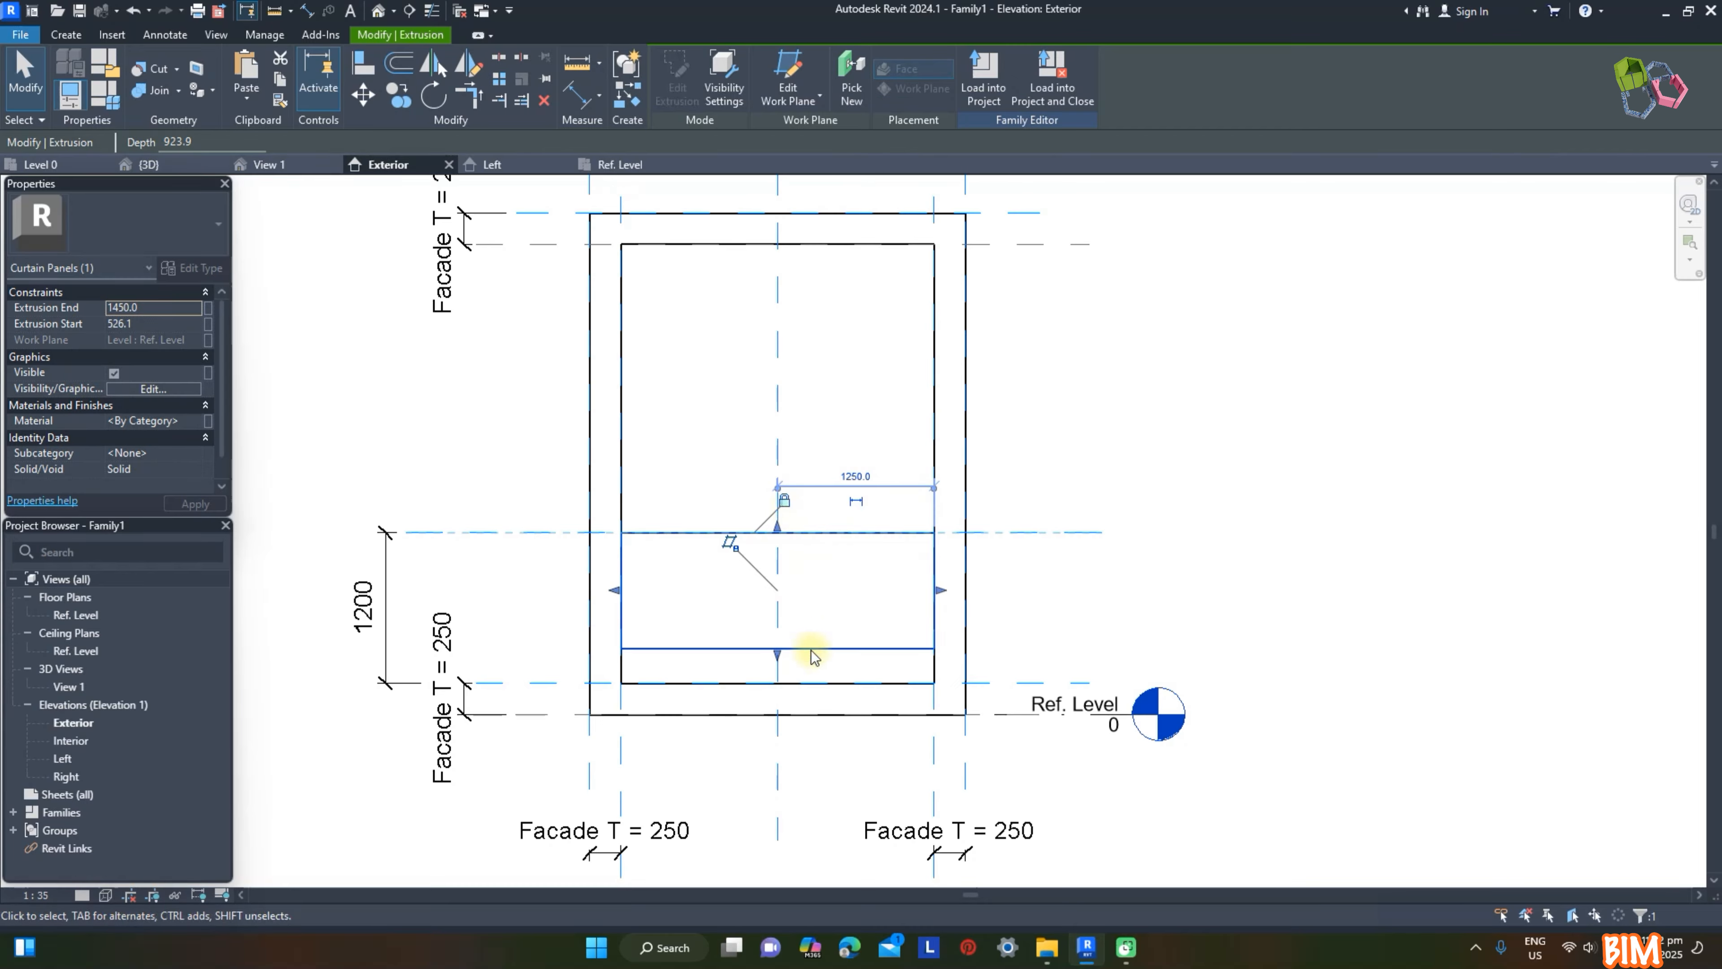
{"action": "left_click_drag", "start_coordinate": [781, 626], "coordinate": [1017, 684]}
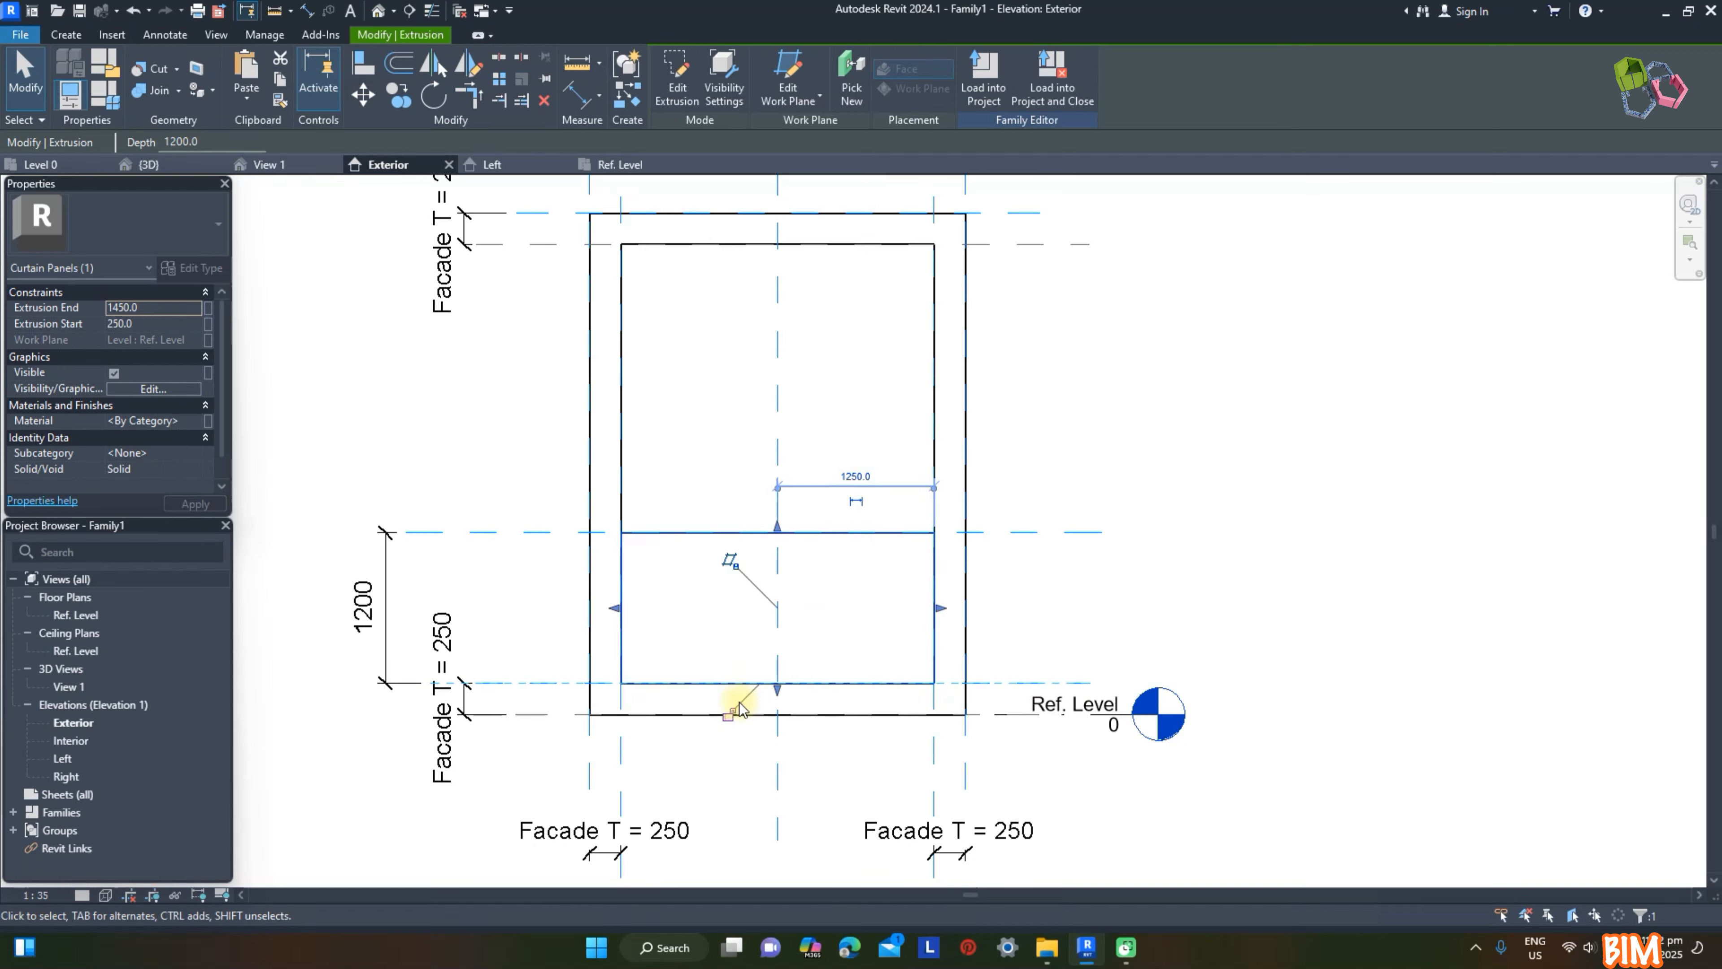
{"action": "left_click", "coordinate": [1236, 441]}
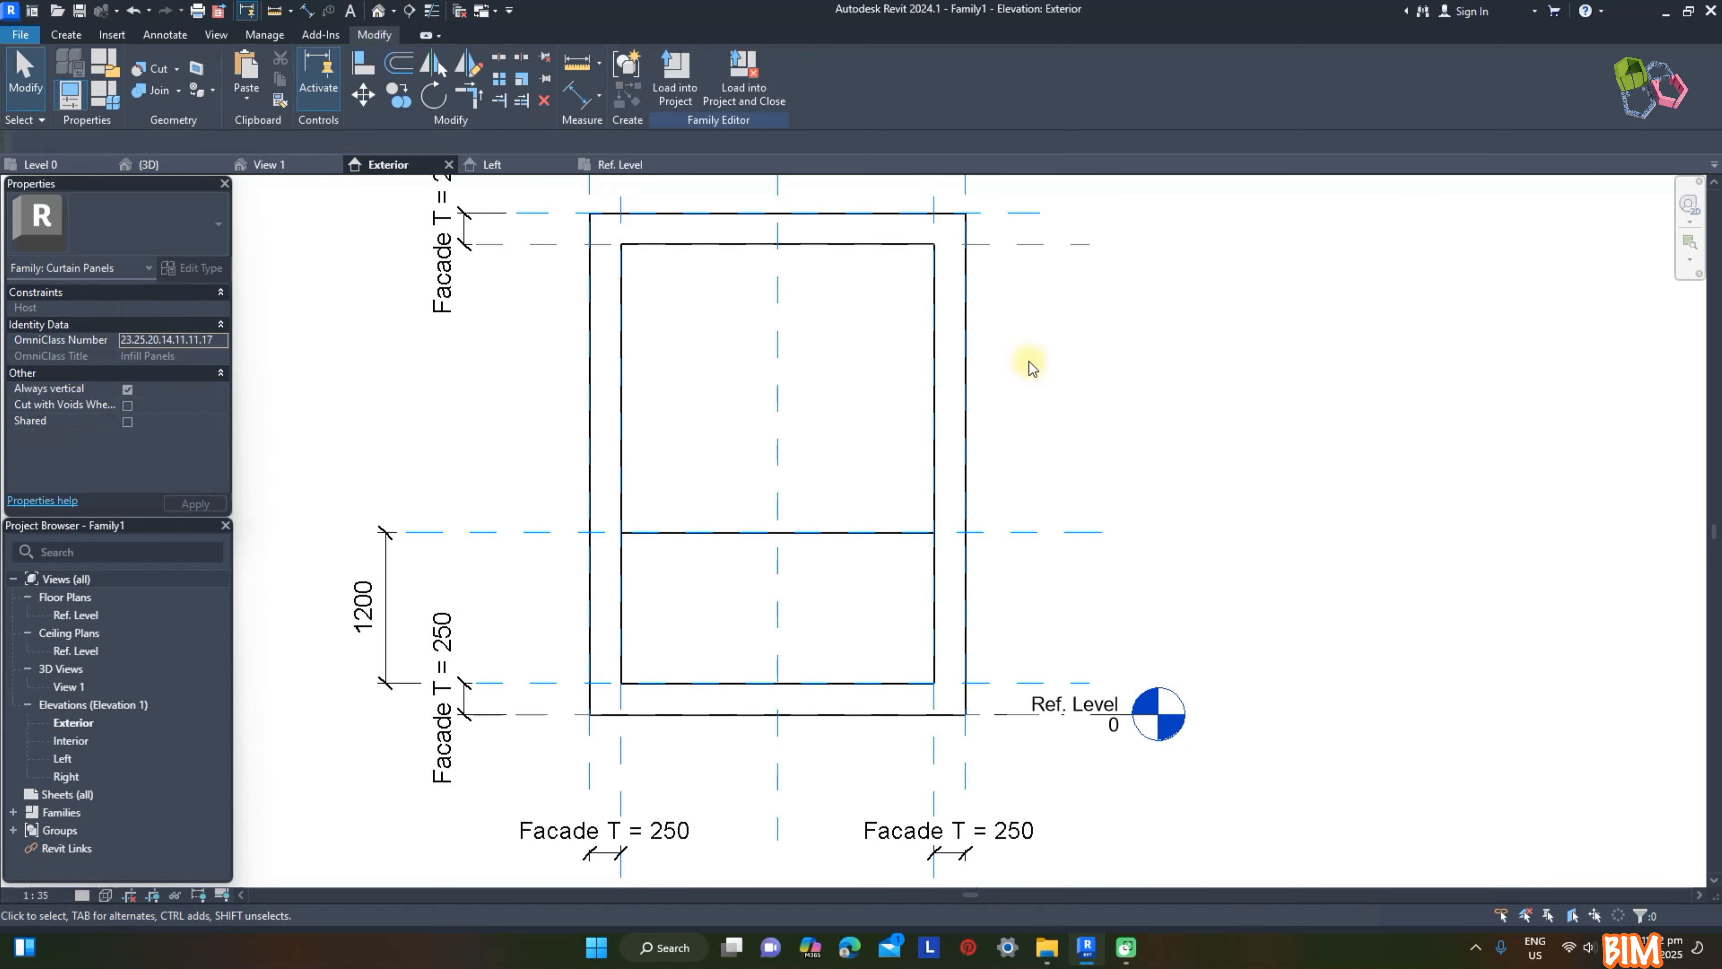
Step: In the family's 3D view, assign the Glass material to the balcony balustrade extrusion
{"action": "left_click", "coordinate": [292, 164]}
{"action": "left_click", "coordinate": [1131, 652]}
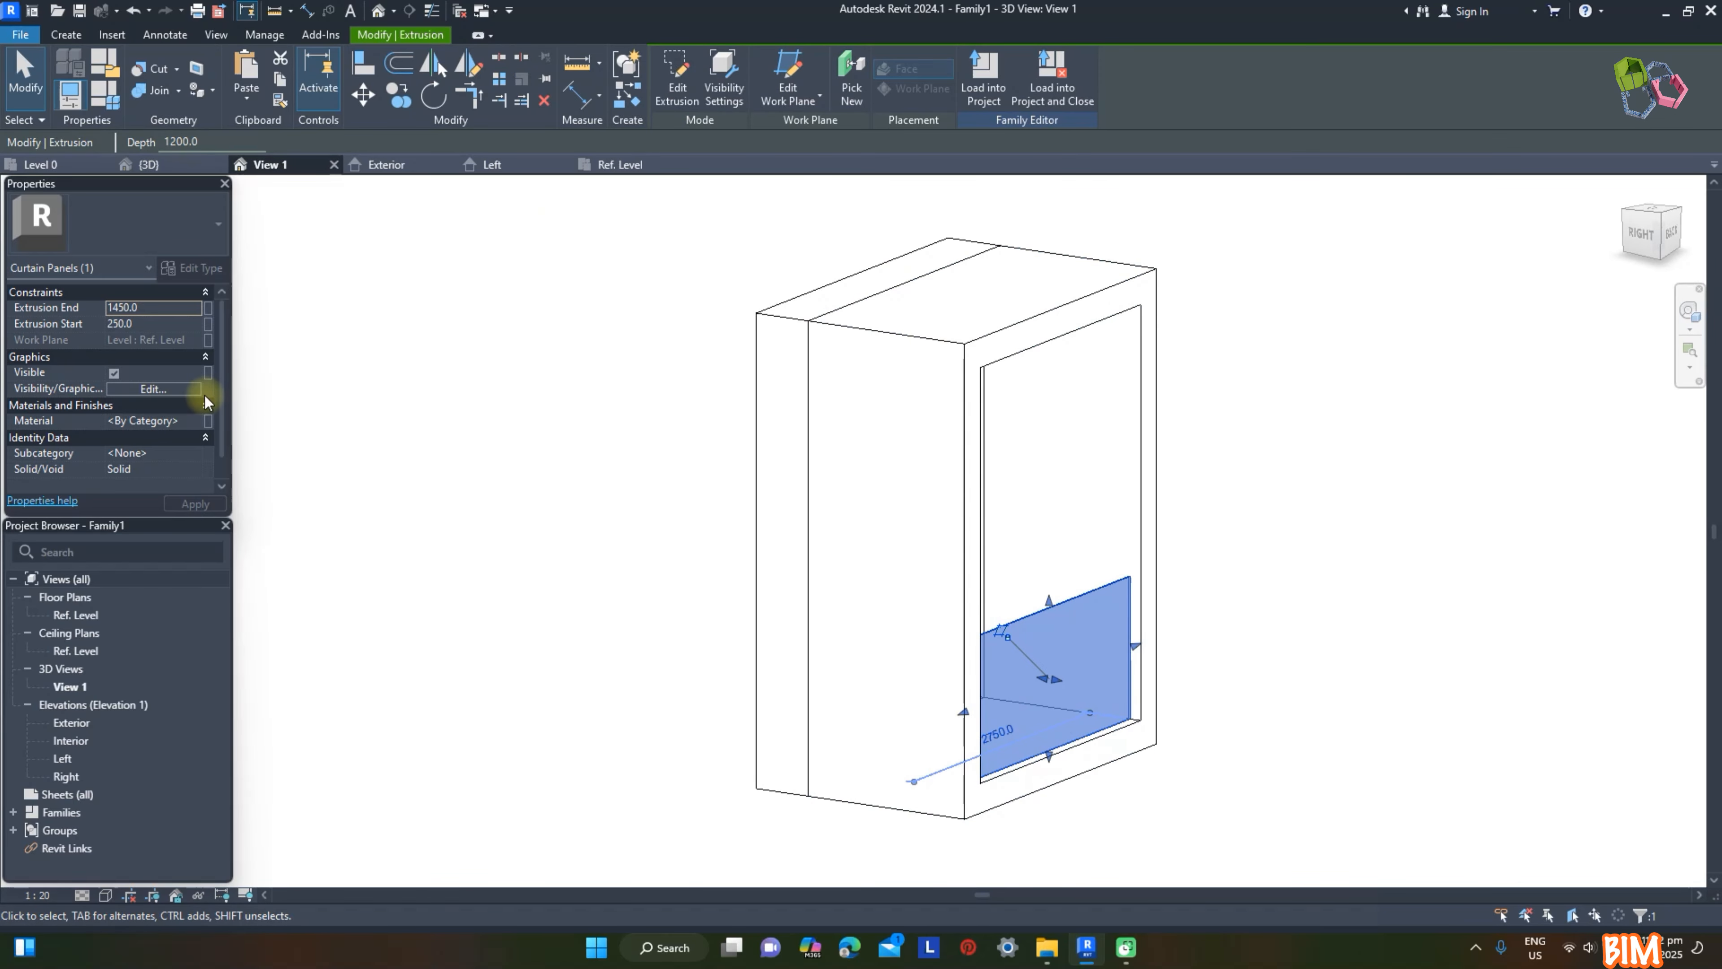
{"action": "left_click", "coordinate": [197, 422]}
{"action": "left_click", "coordinate": [997, 567]}
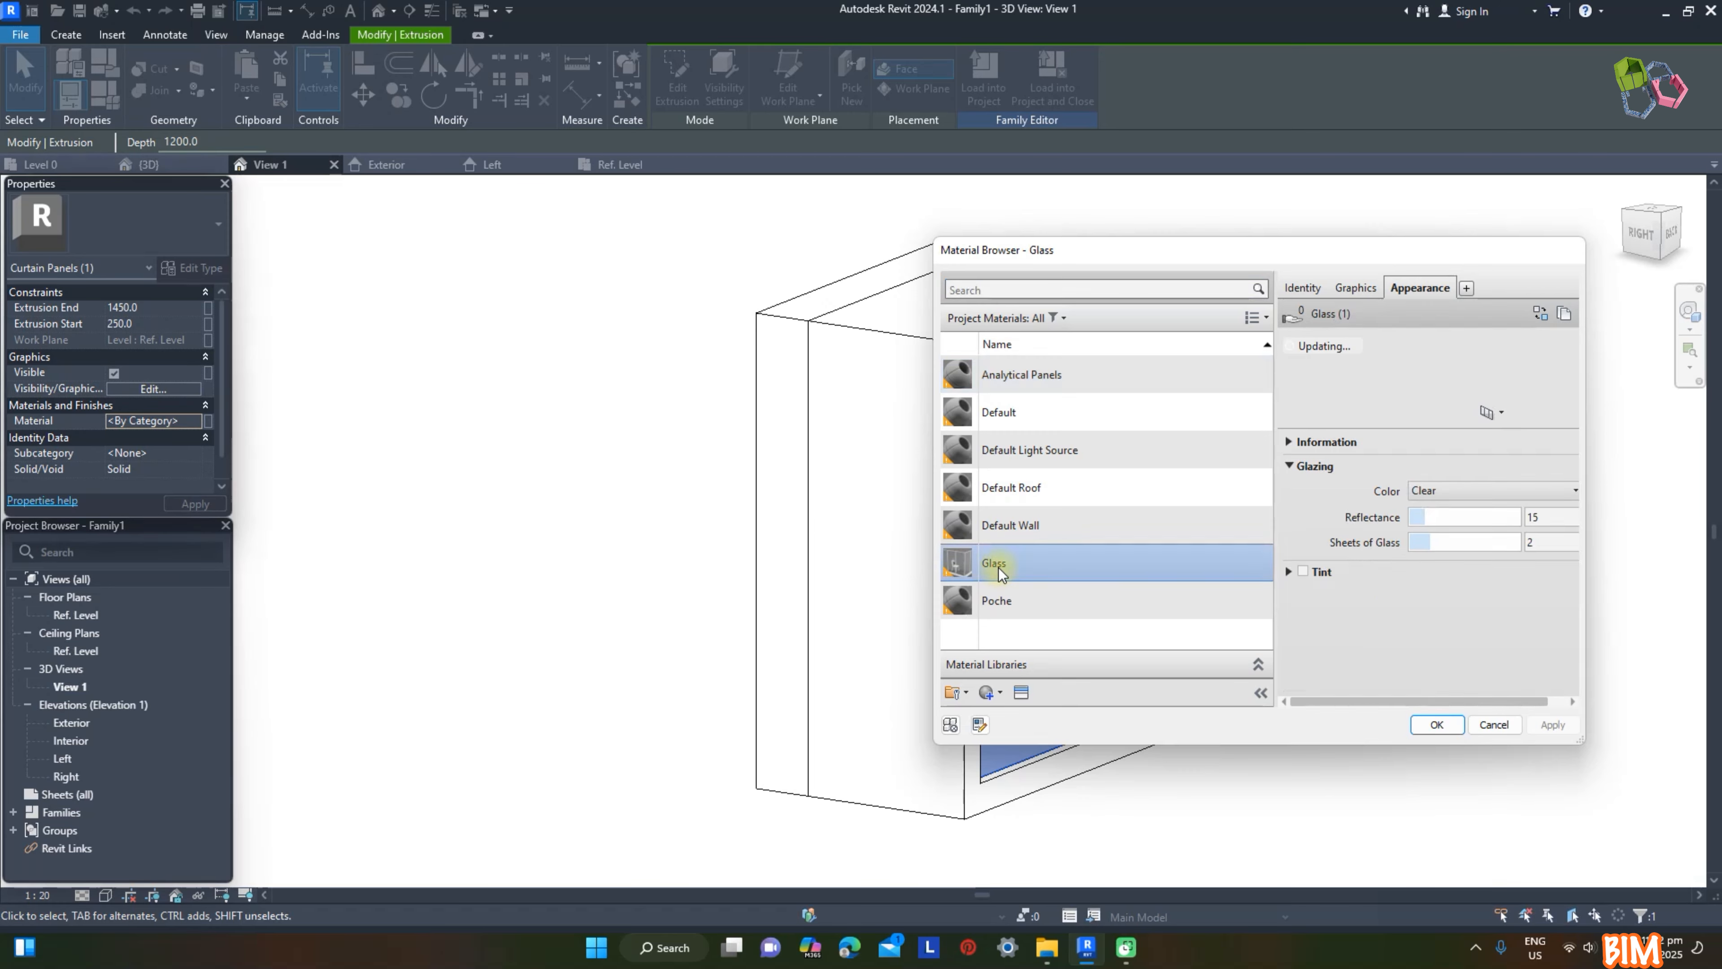
{"action": "left_click", "coordinate": [1436, 724]}
{"action": "left_click", "coordinate": [1268, 658]}
Step: Load the panel family into the project and rename both the family and its type Balcony Recess
{"action": "middle_click_drag", "start_coordinate": [1315, 629], "coordinate": [1029, 282], "text": "shift"}
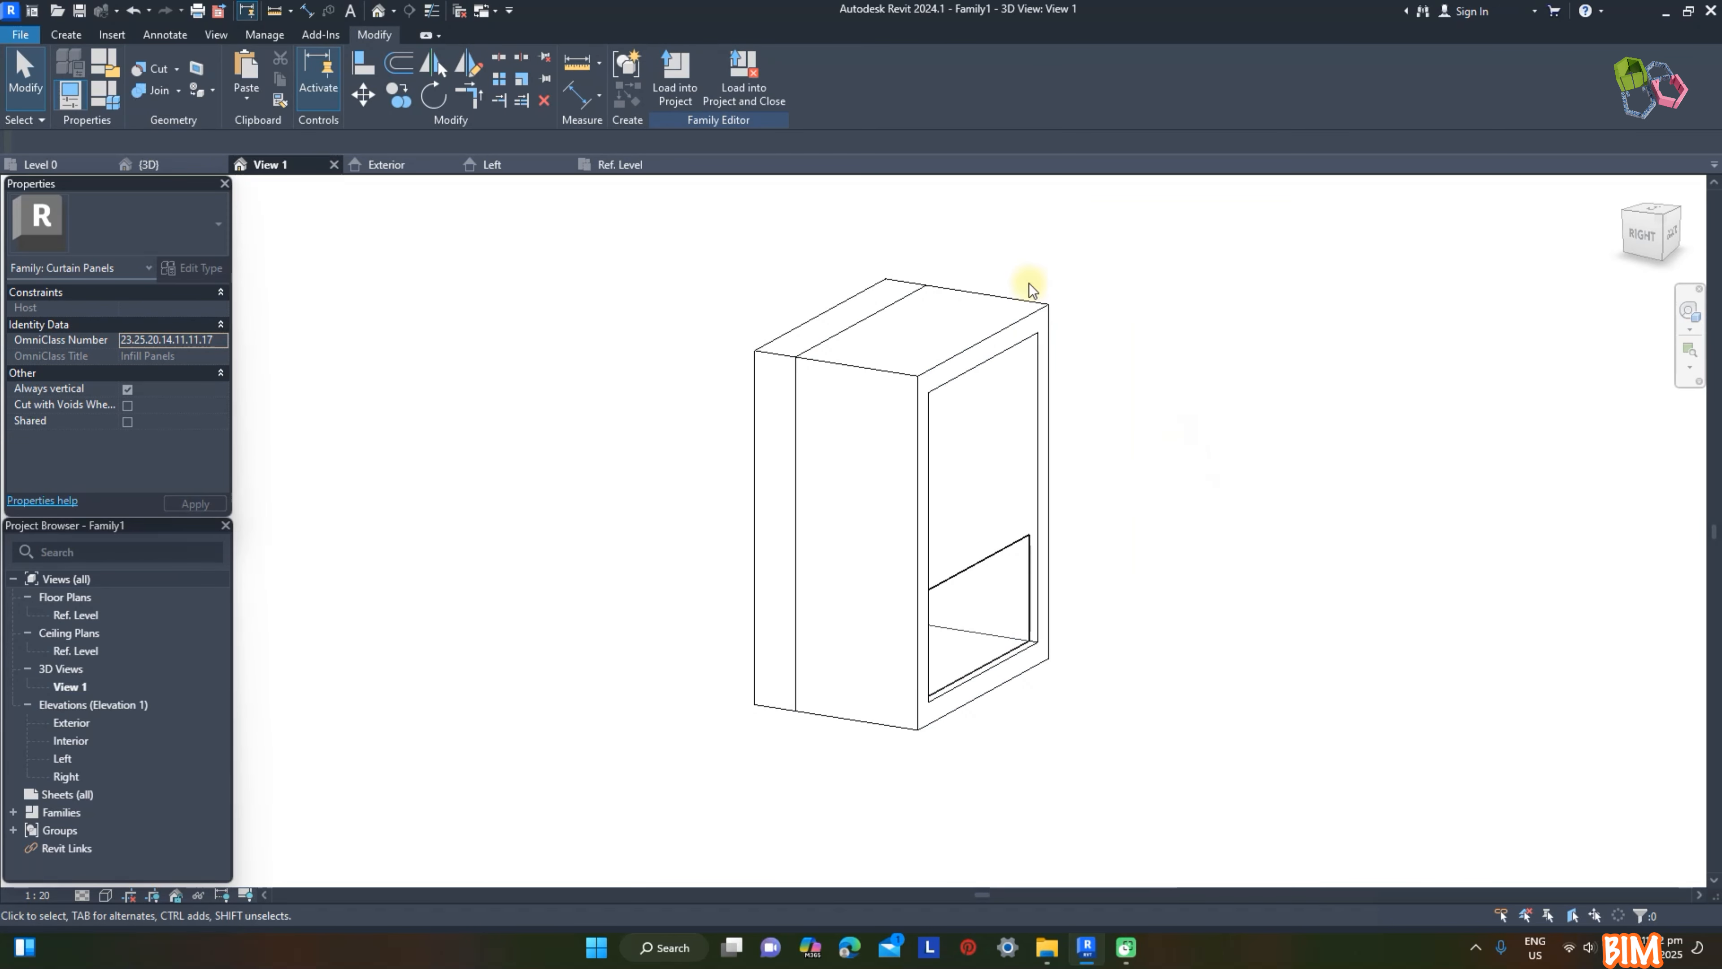
{"action": "left_click", "coordinate": [671, 70]}
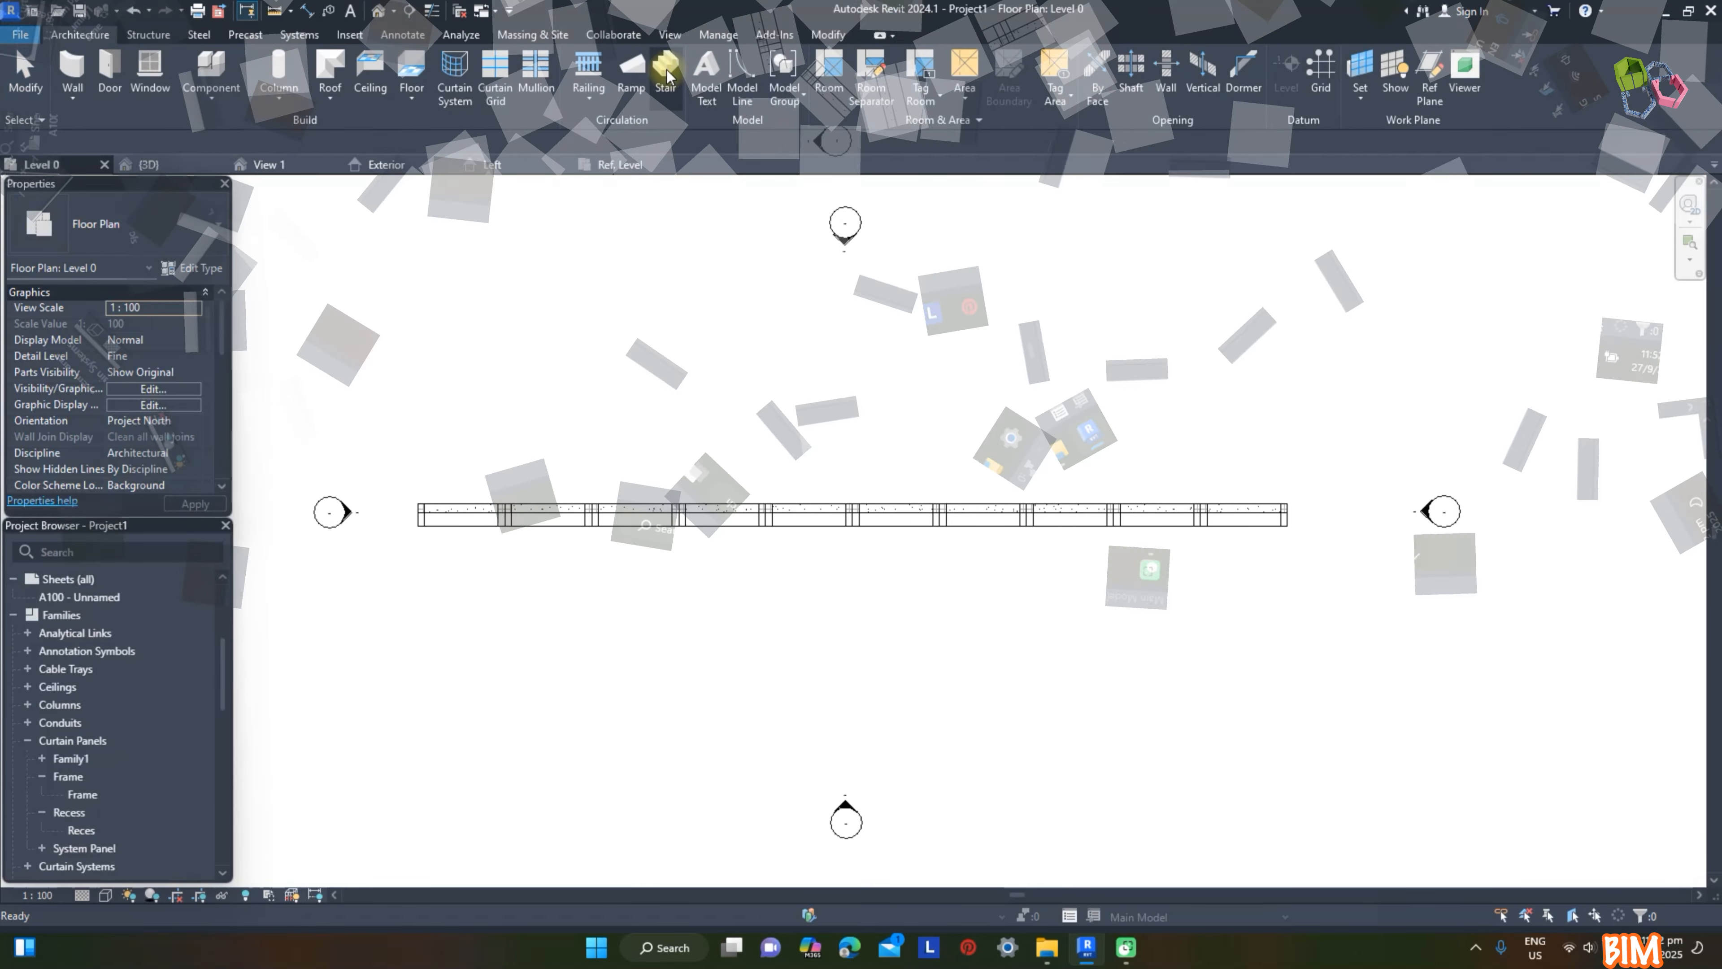
{"action": "left_click", "coordinate": [43, 758]}
{"action": "double_click", "coordinate": [81, 760]}
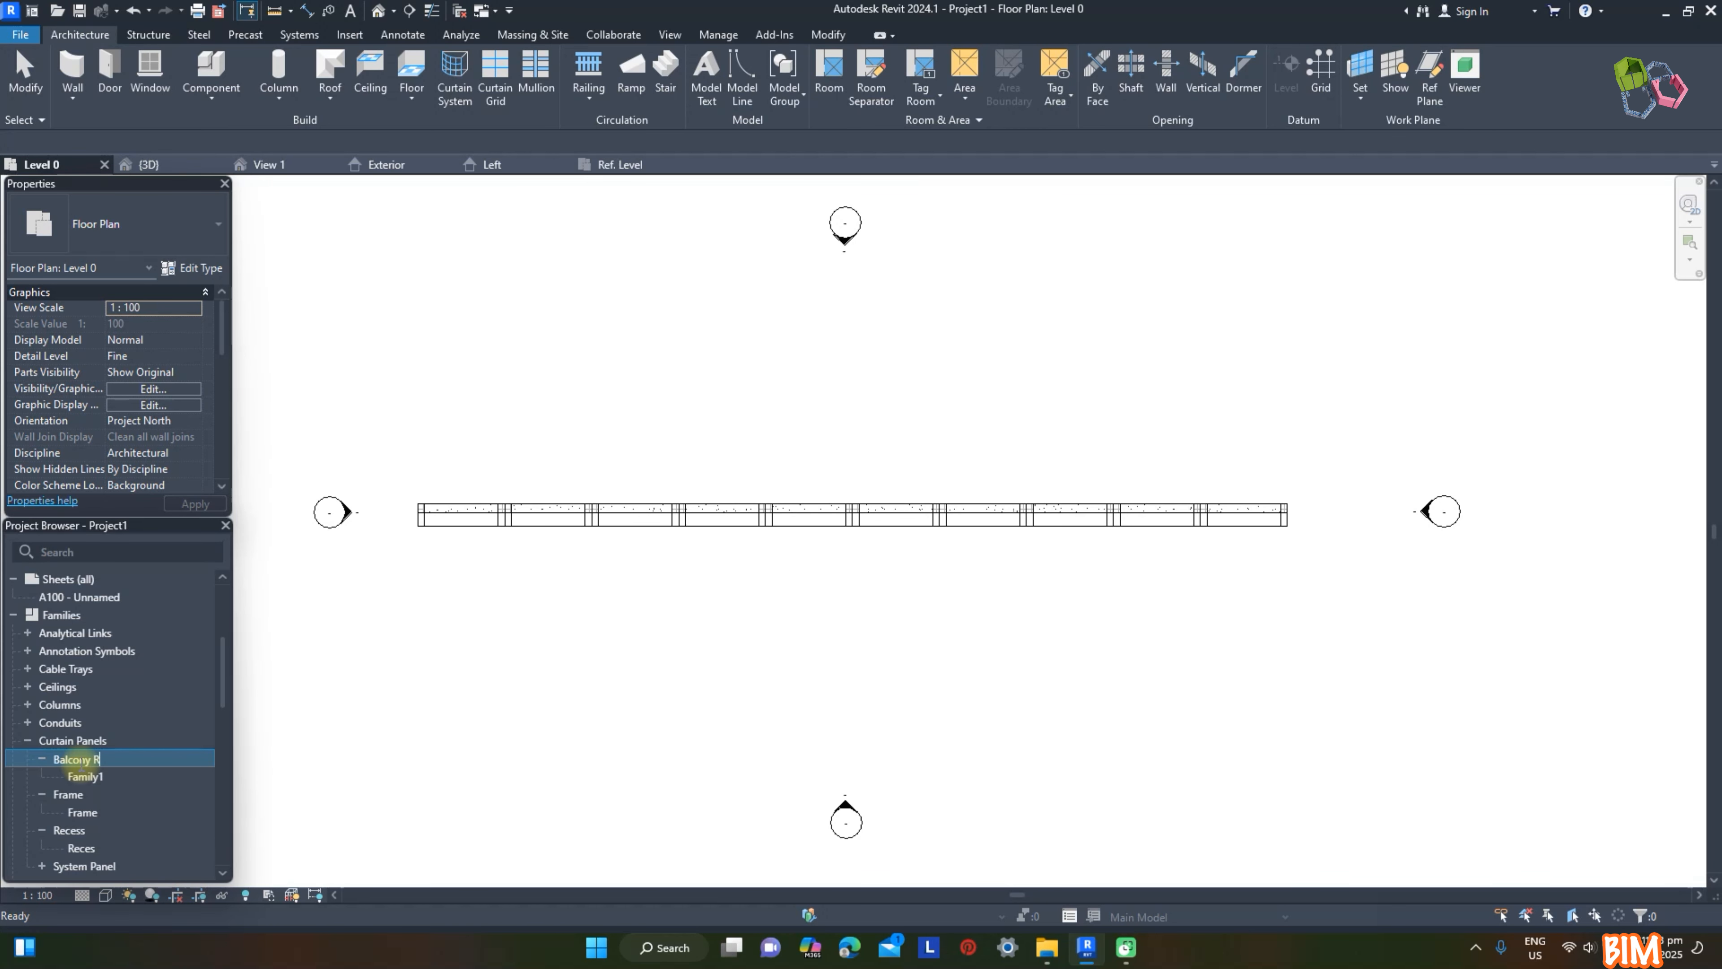
{"action": "left_click_drag", "start_coordinate": [136, 764], "coordinate": [41, 764]}
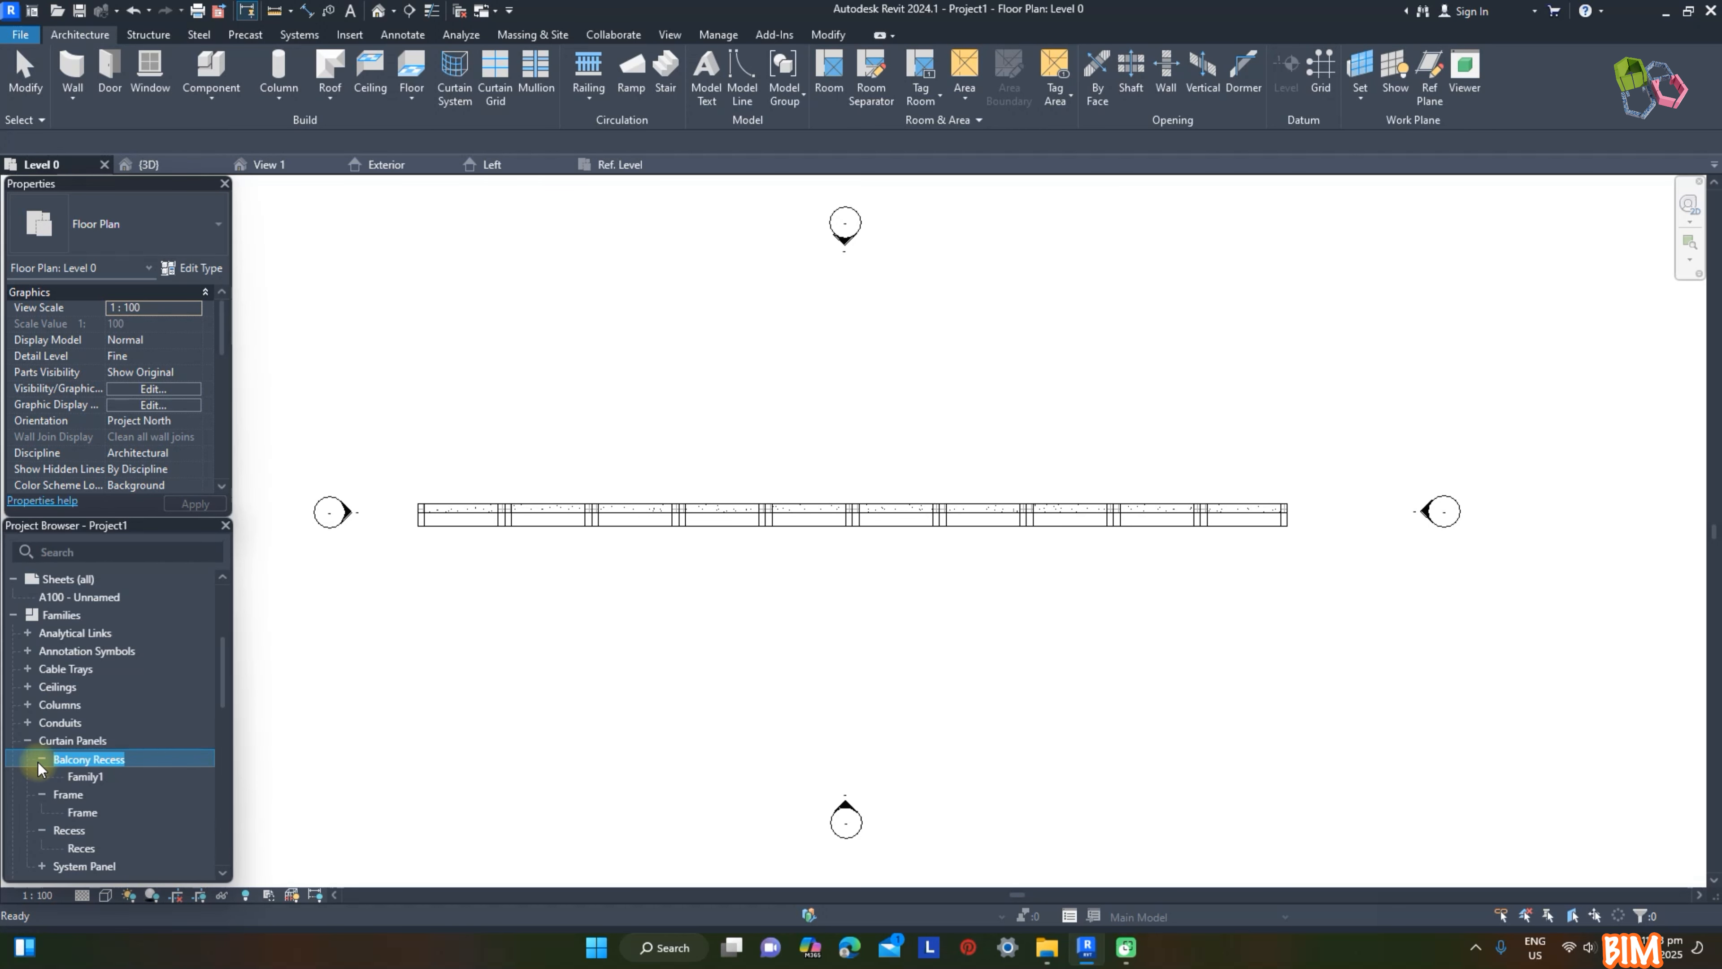
{"action": "left_click", "coordinate": [92, 778]}
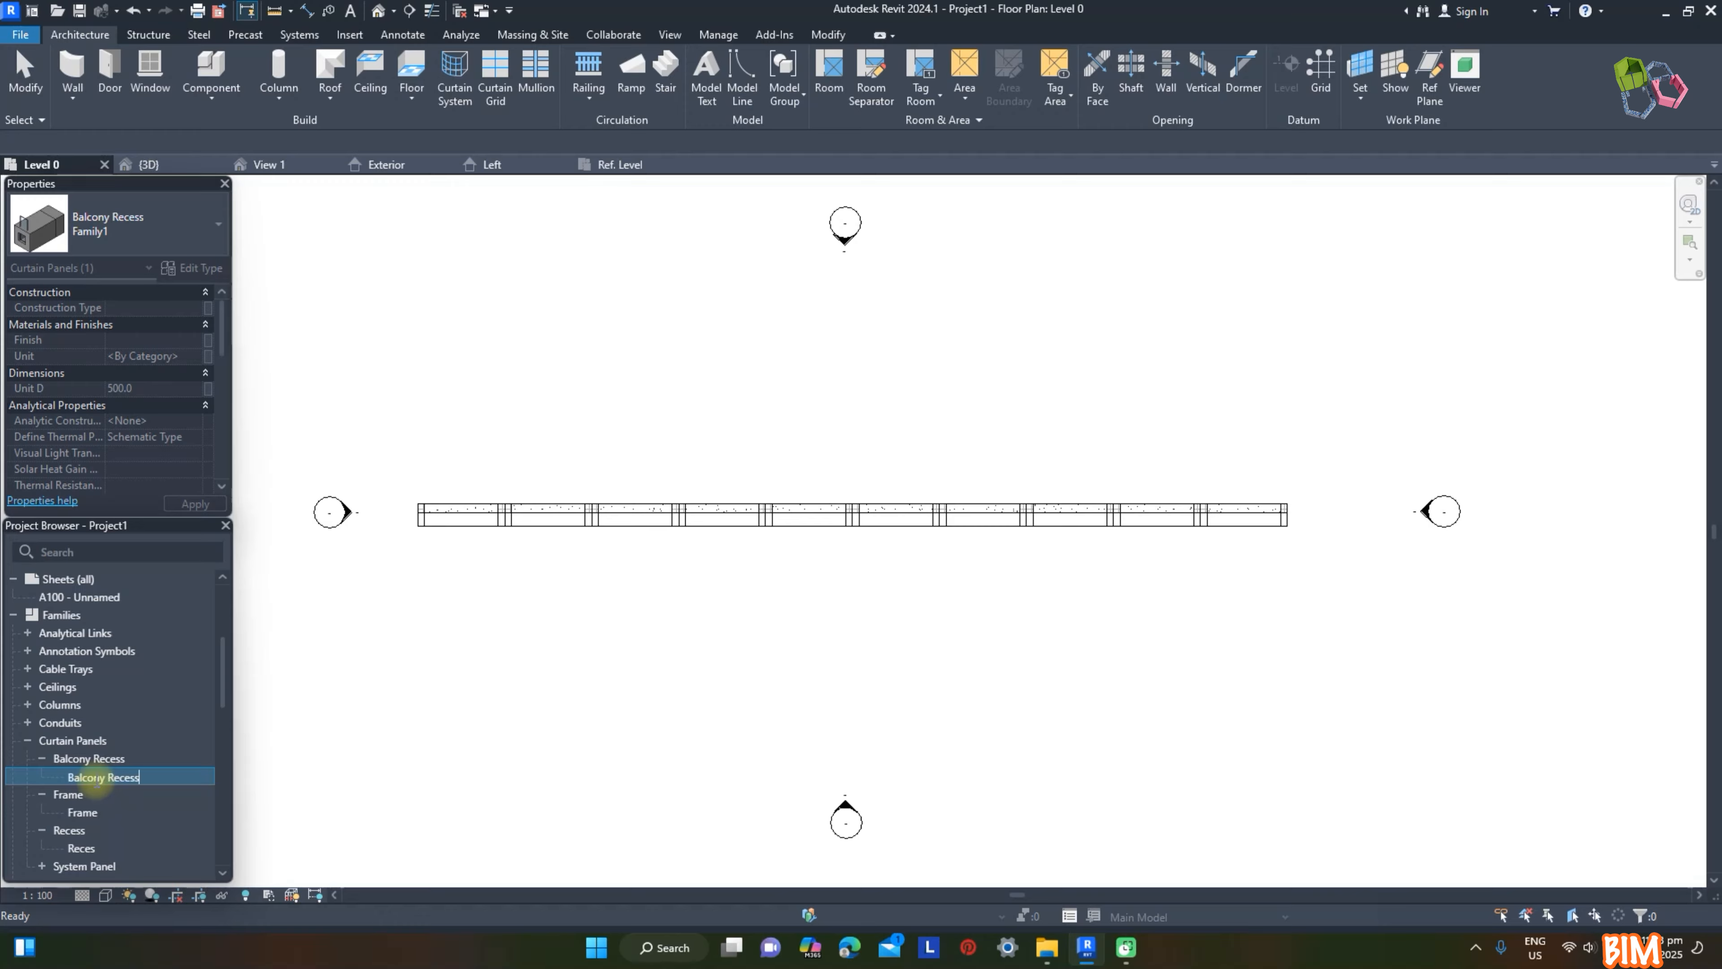
Step: In the project's 3D view, change four Frame panels to Balcony Recess: one in the second column, two in the third and one in the fourth
{"action": "left_click", "coordinate": [178, 165]}
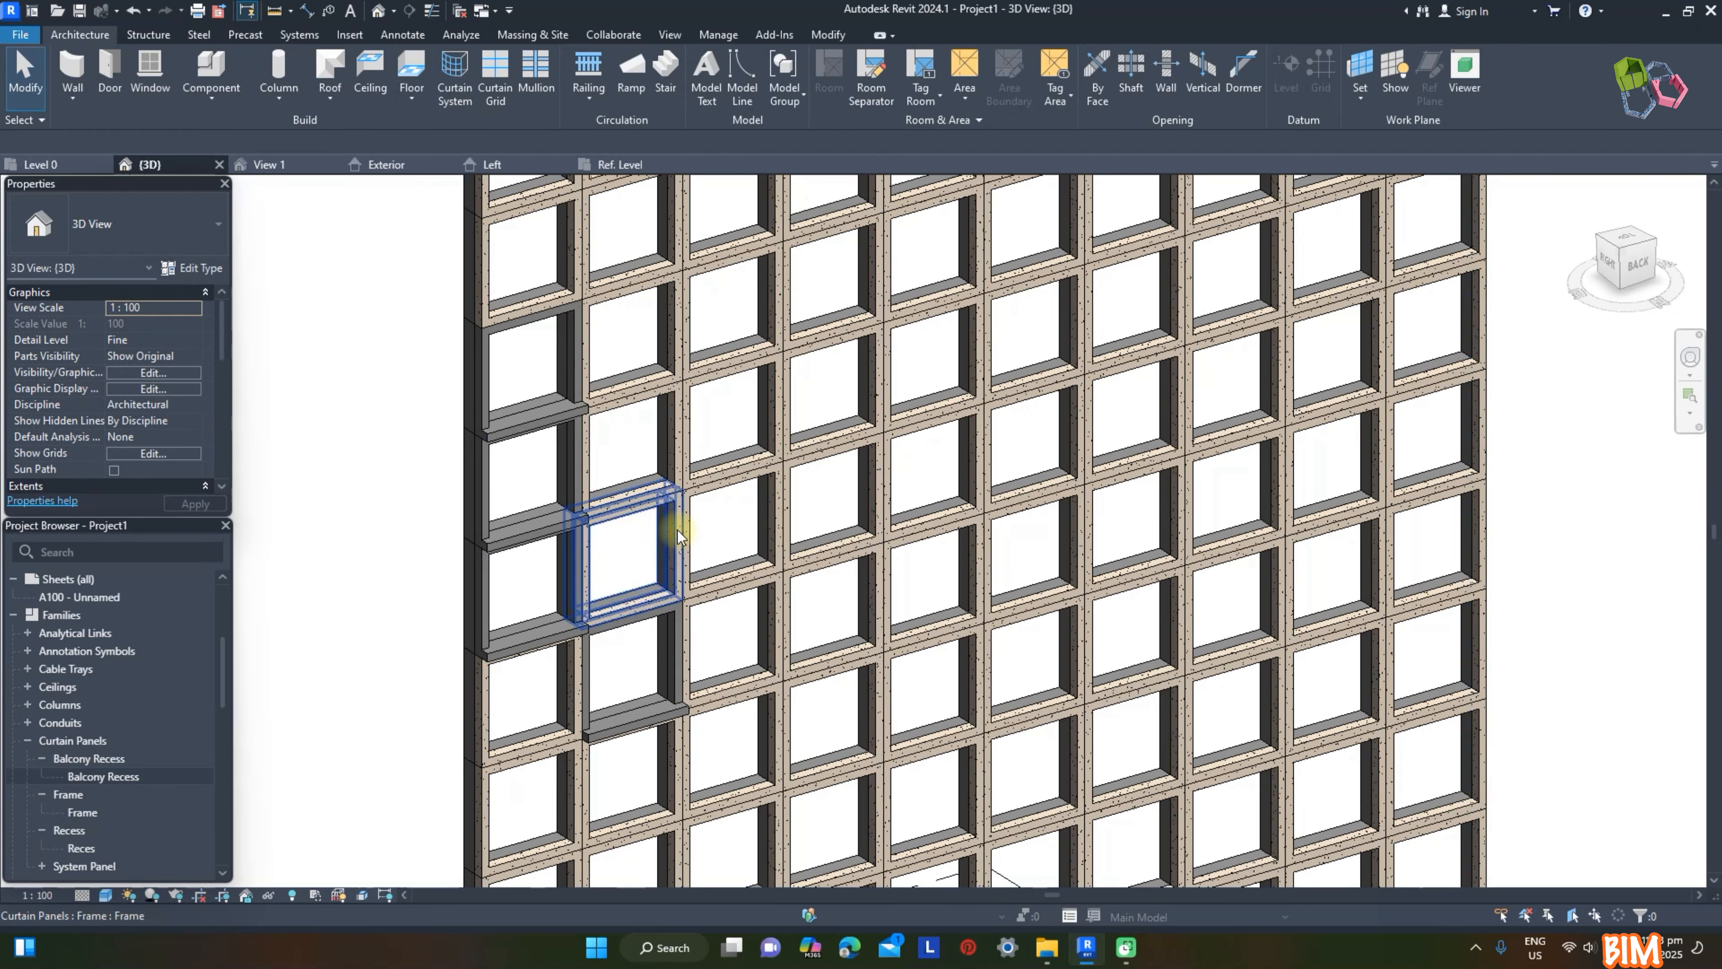
{"action": "left_click", "coordinate": [676, 529]}
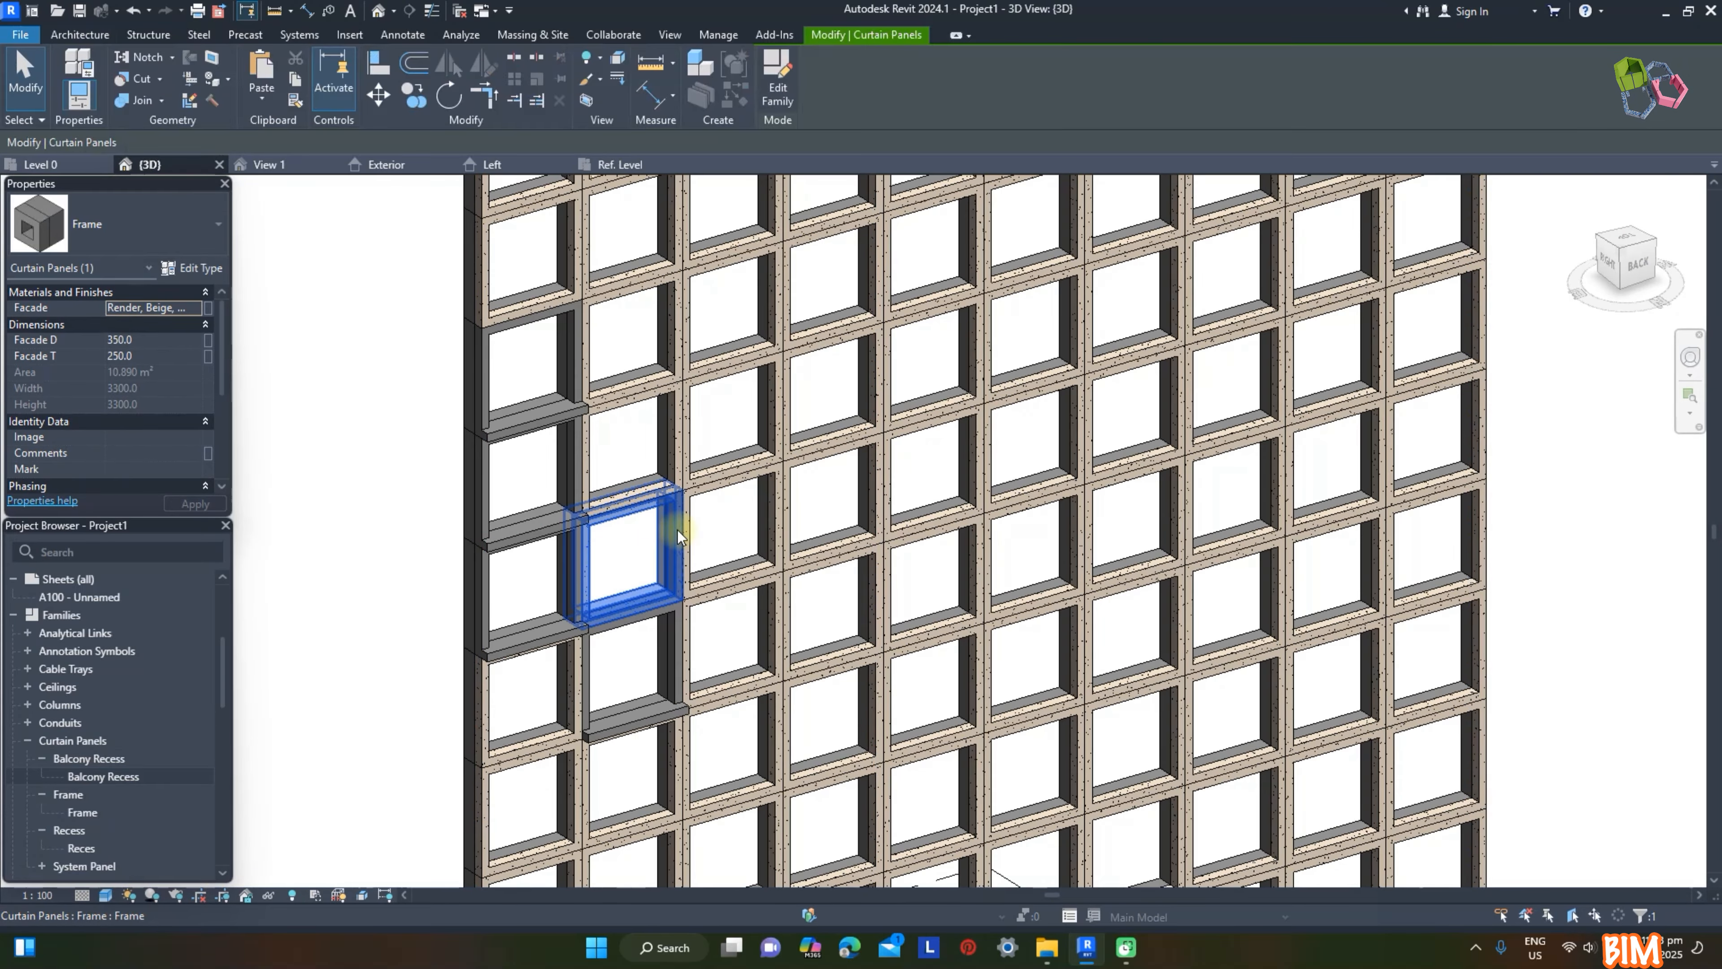
{"action": "left_click", "coordinate": [744, 595], "text": "ctrl"}
{"action": "left_click", "coordinate": [771, 715], "text": "ctrl"}
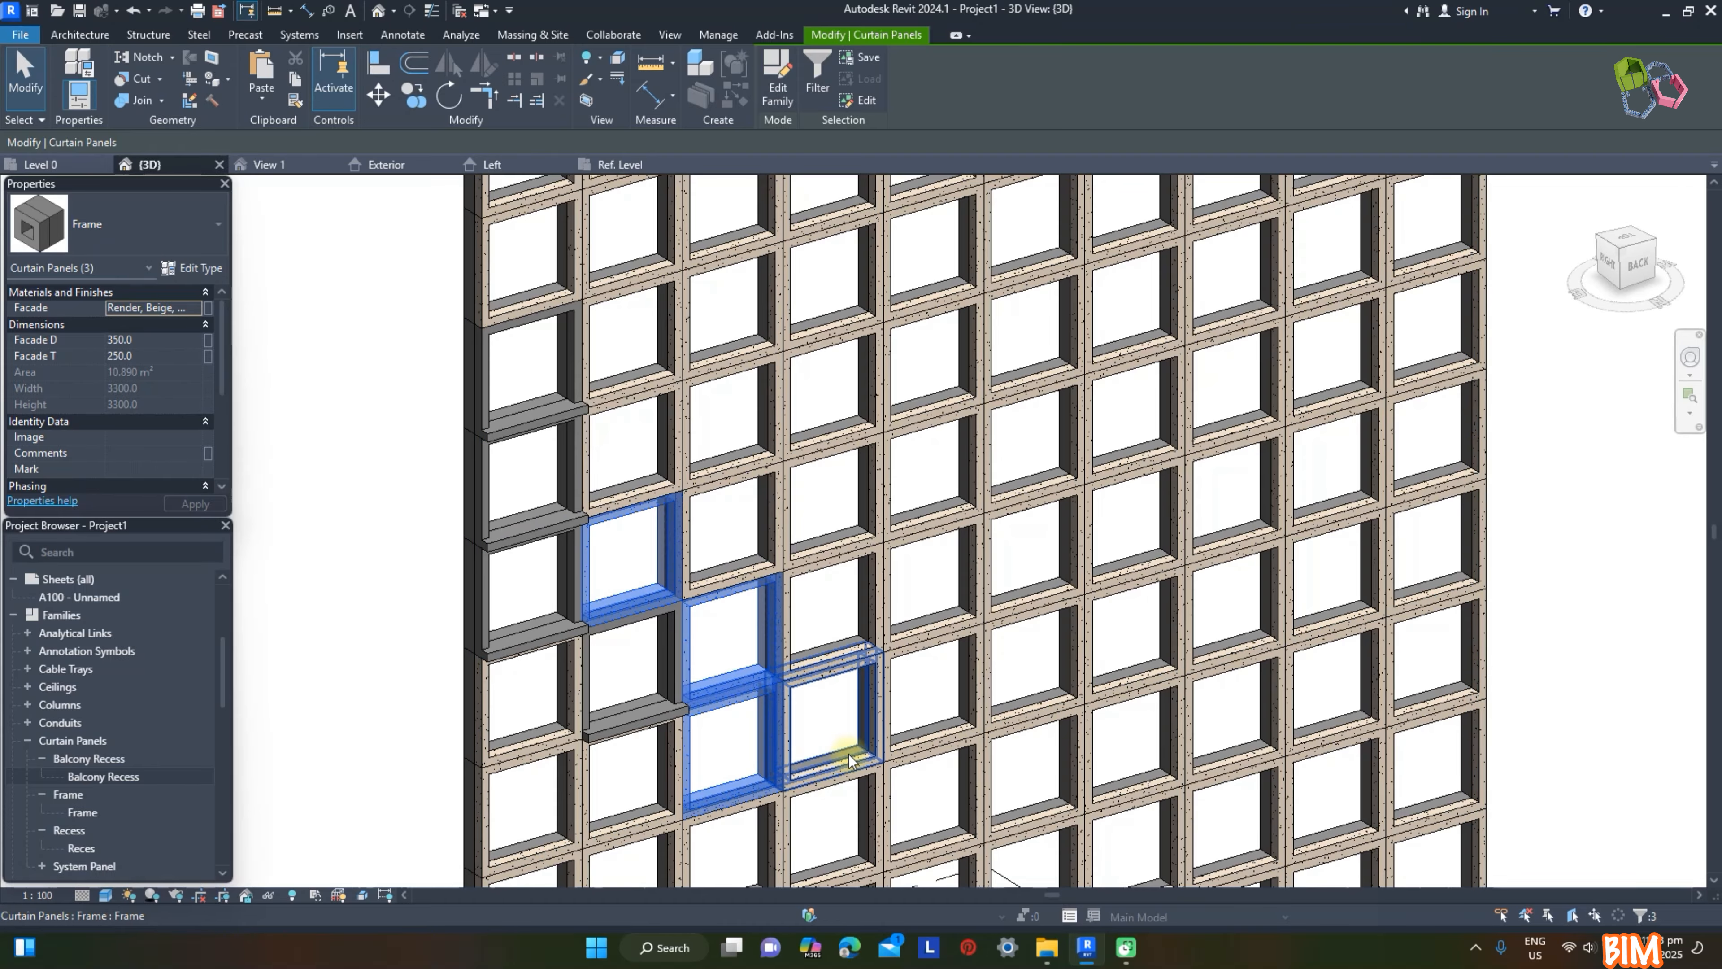
{"action": "left_click", "coordinate": [163, 225]}
{"action": "scroll", "coordinate": [91, 398], "scroll_direction": "up", "scroll_amount": 10}
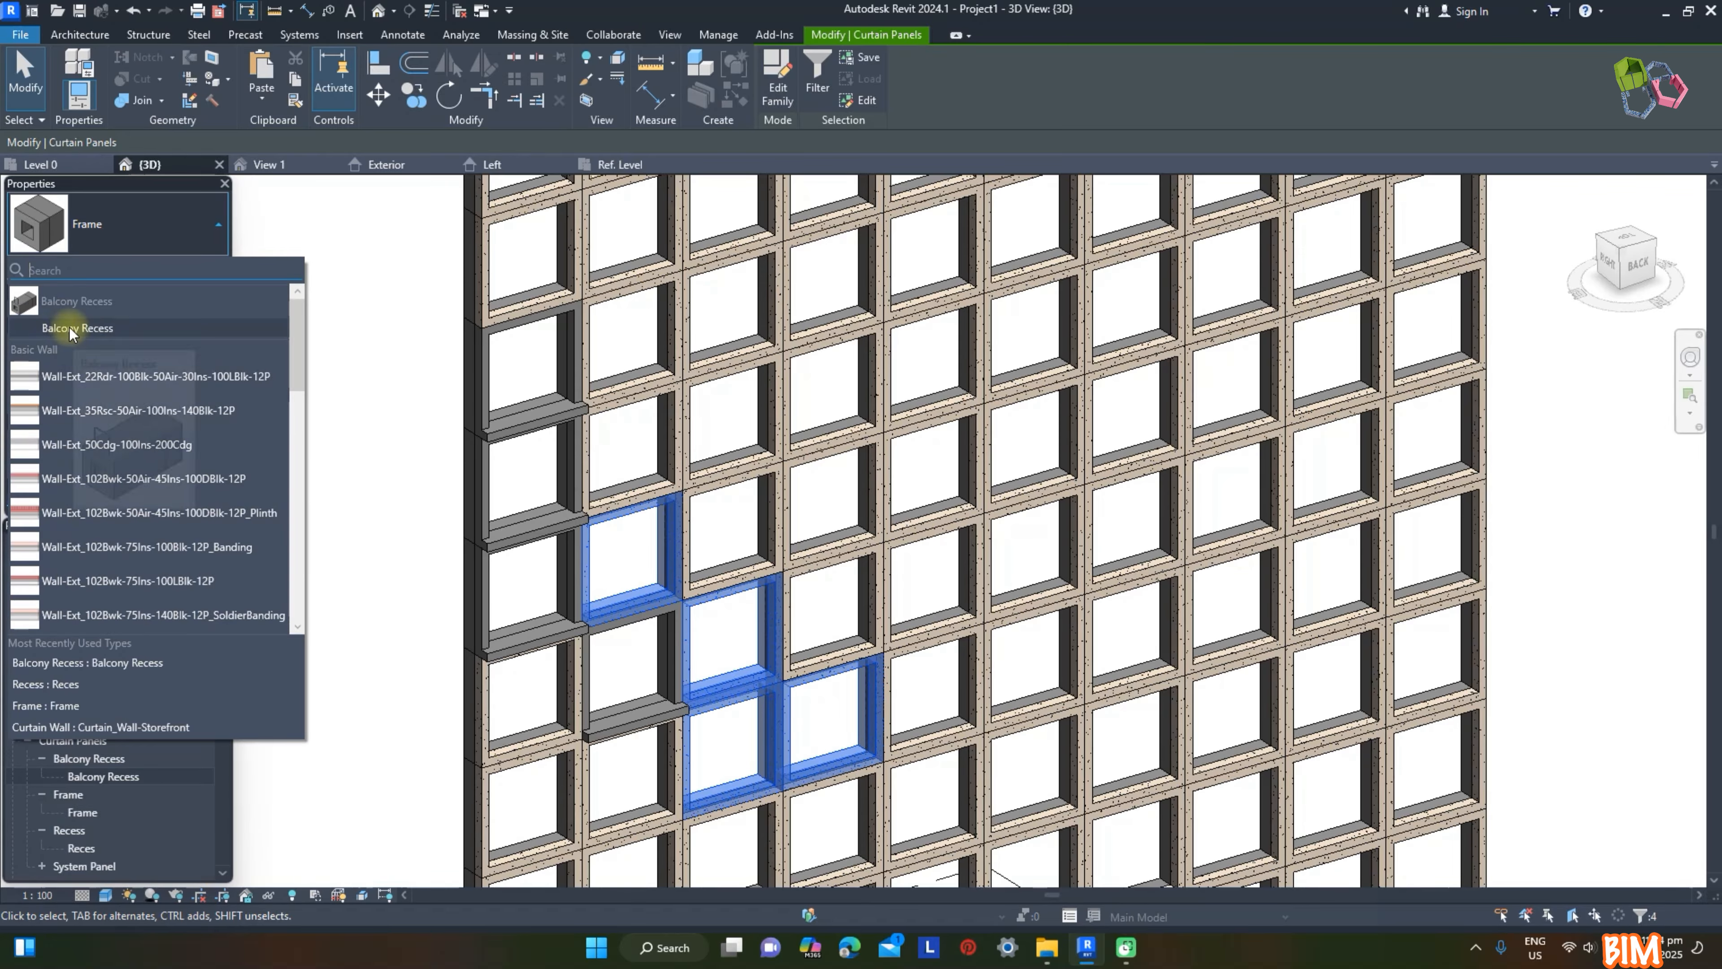
{"action": "left_click", "coordinate": [68, 330]}
{"action": "left_click", "coordinate": [262, 318]}
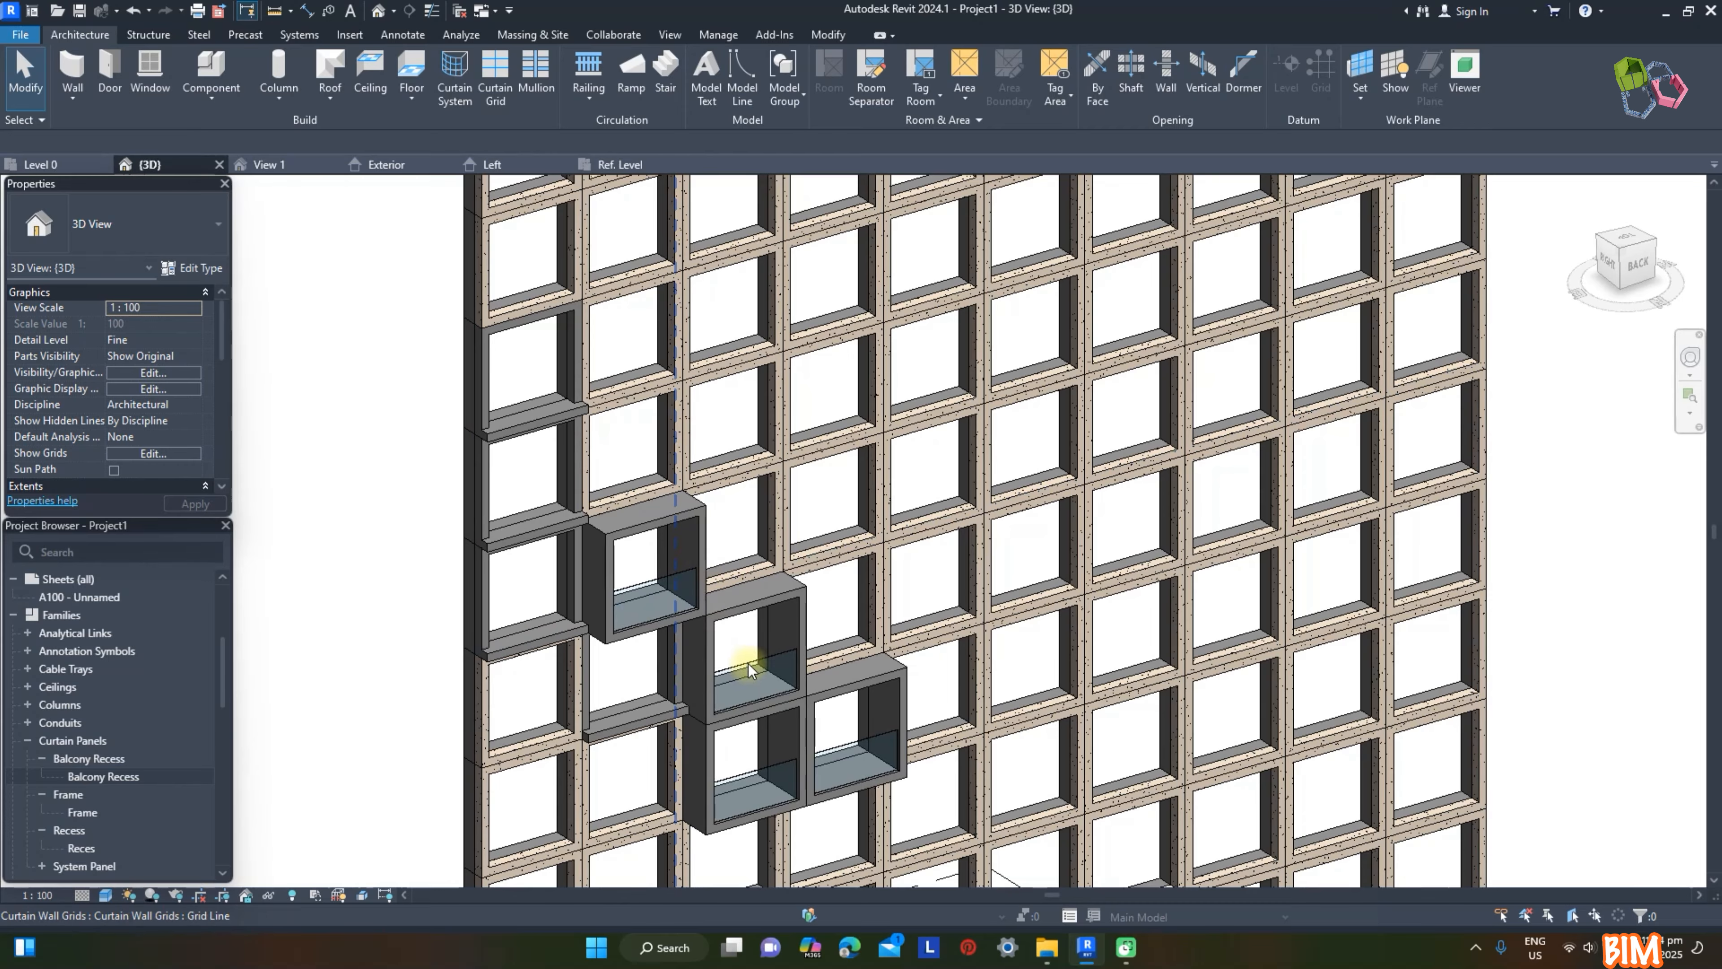
Step: Set Facade D to 1800 for the upper third-column Balcony Recess panel and 2000 for the fourth-column one
{"action": "left_click", "coordinate": [705, 664]}
{"action": "left_click", "coordinate": [152, 339]}
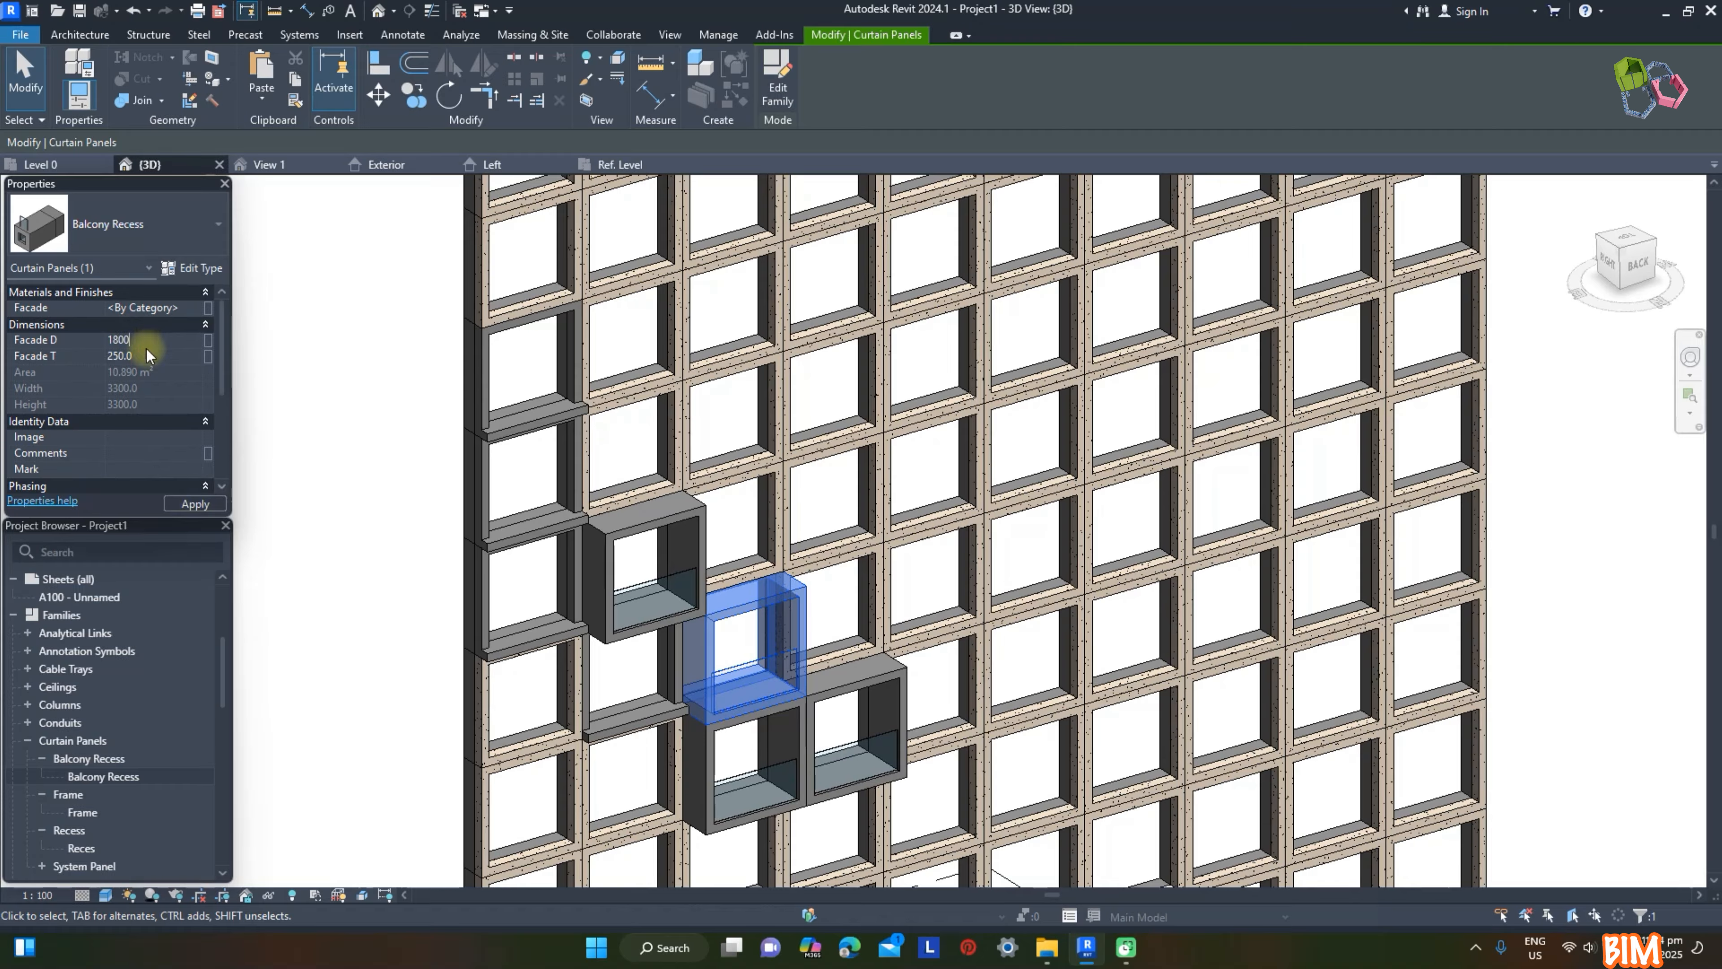
{"action": "left_click", "coordinate": [346, 320]}
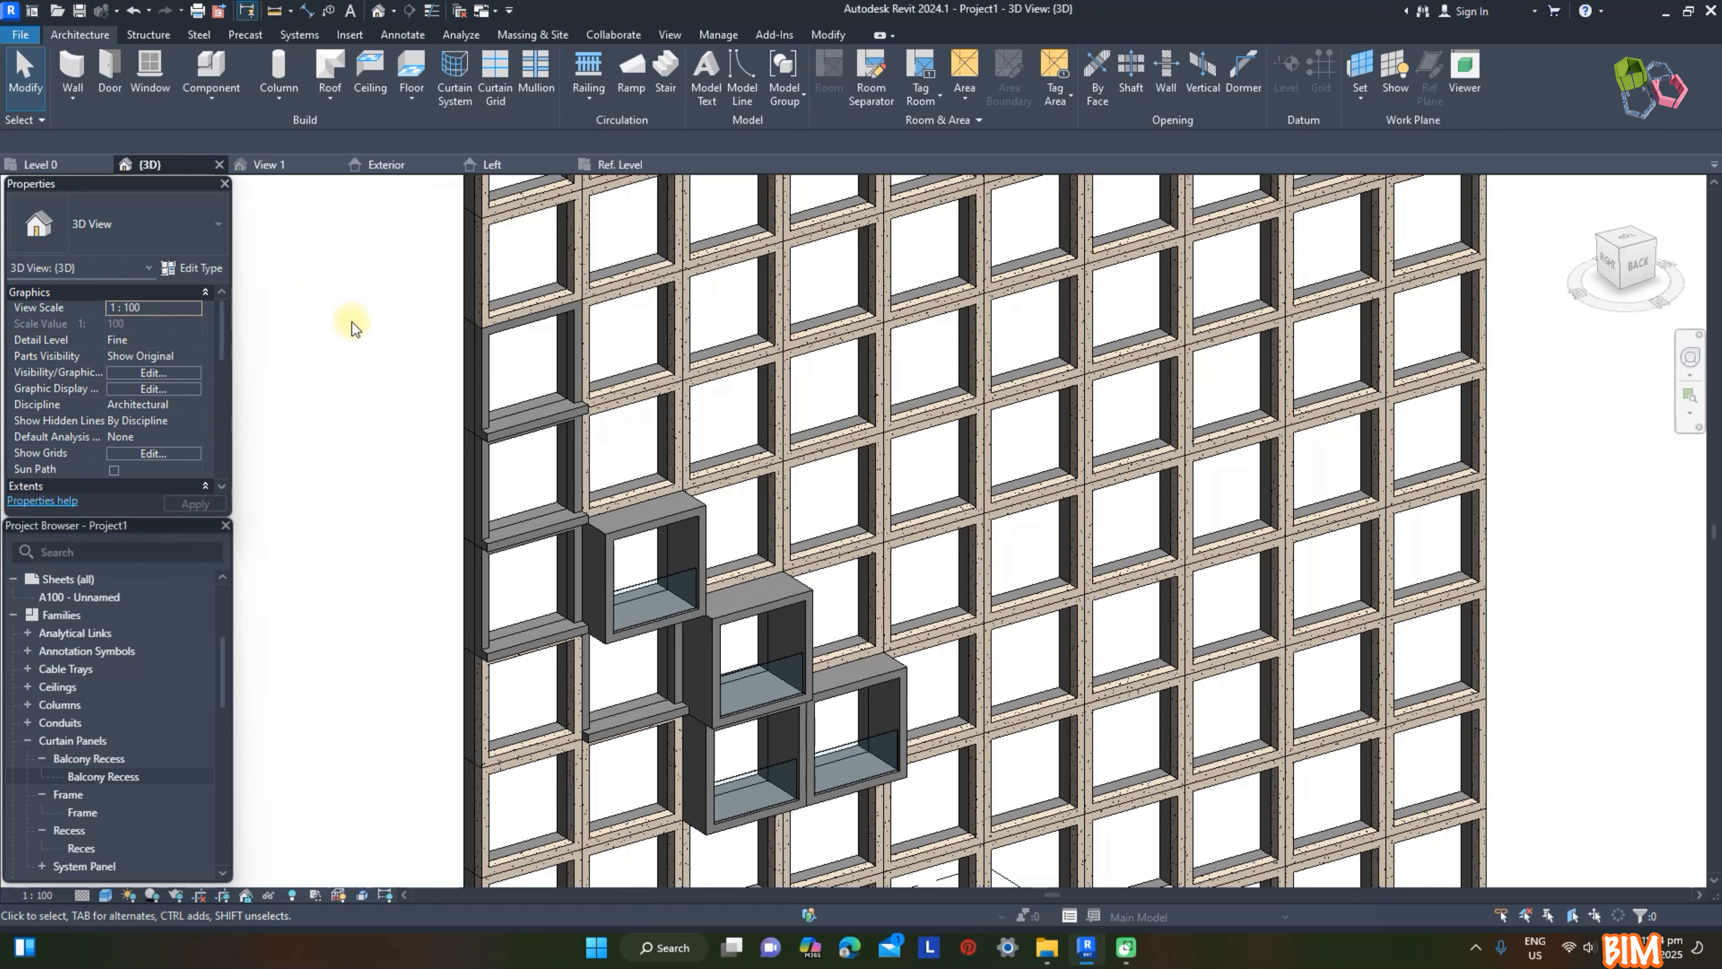
{"action": "left_click", "coordinate": [885, 685]}
{"action": "left_click", "coordinate": [174, 342]}
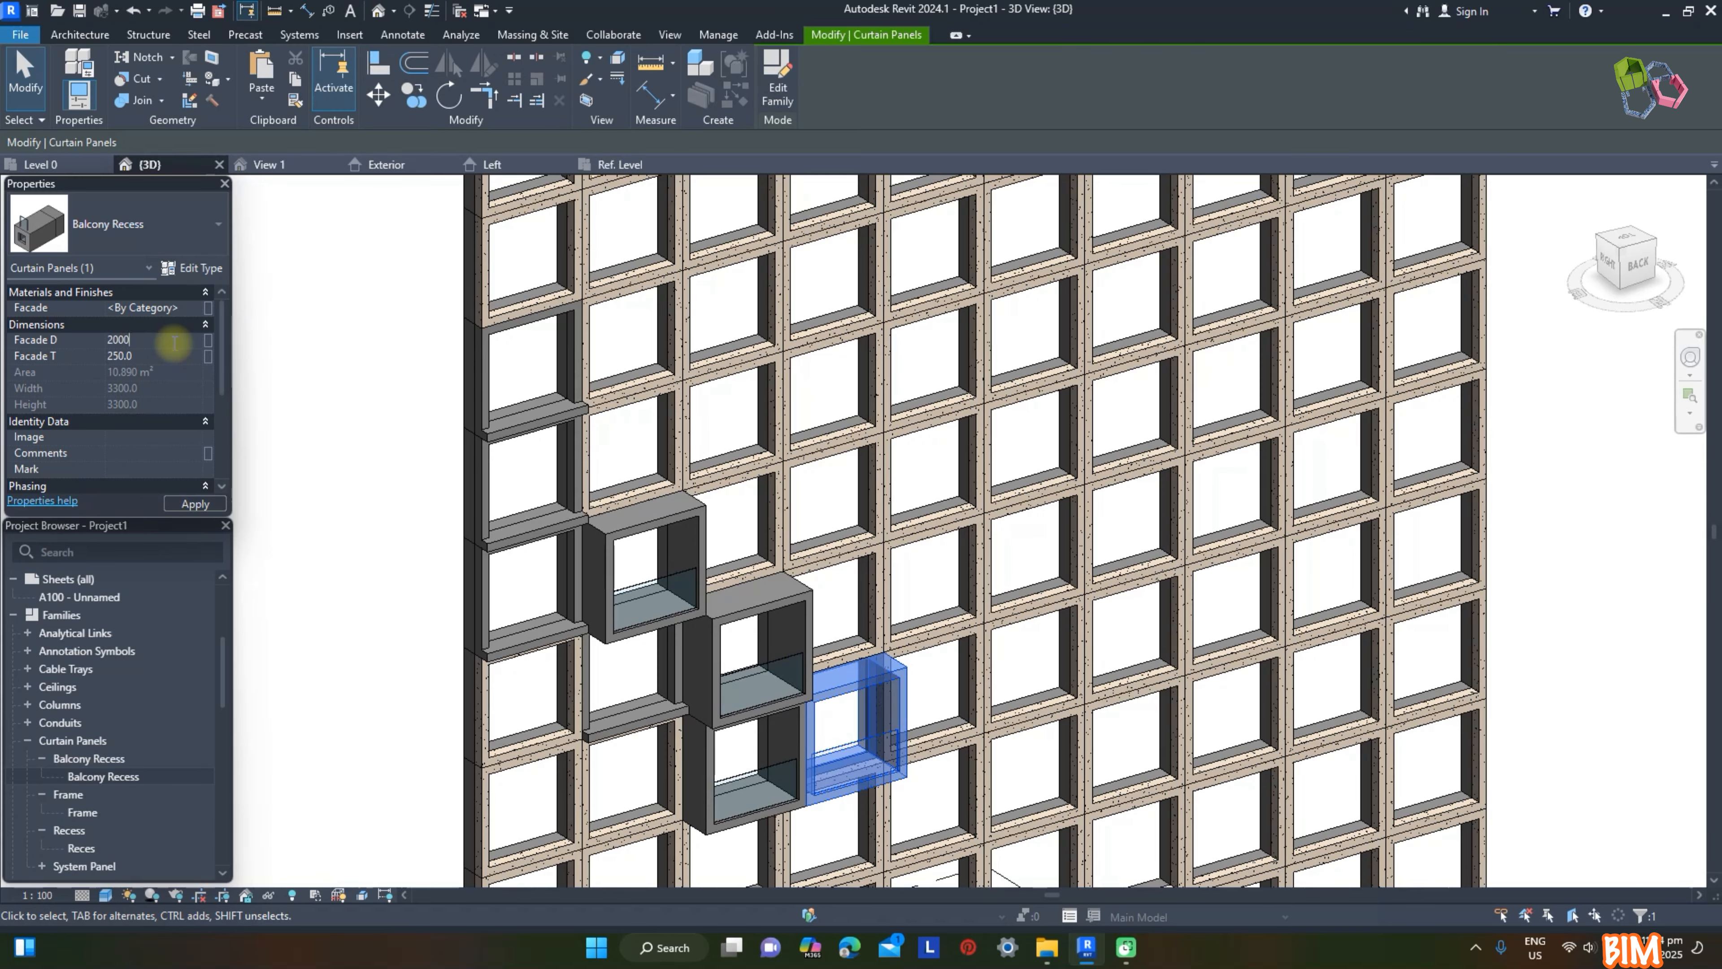
{"action": "left_click", "coordinate": [303, 385]}
Step: In the panel family's Left elevation, draw a vertical reference plane about 373 mm inside the frame's exterior face
{"action": "middle_click_drag", "start_coordinate": [1112, 591], "coordinate": [1185, 537], "text": "shift"}
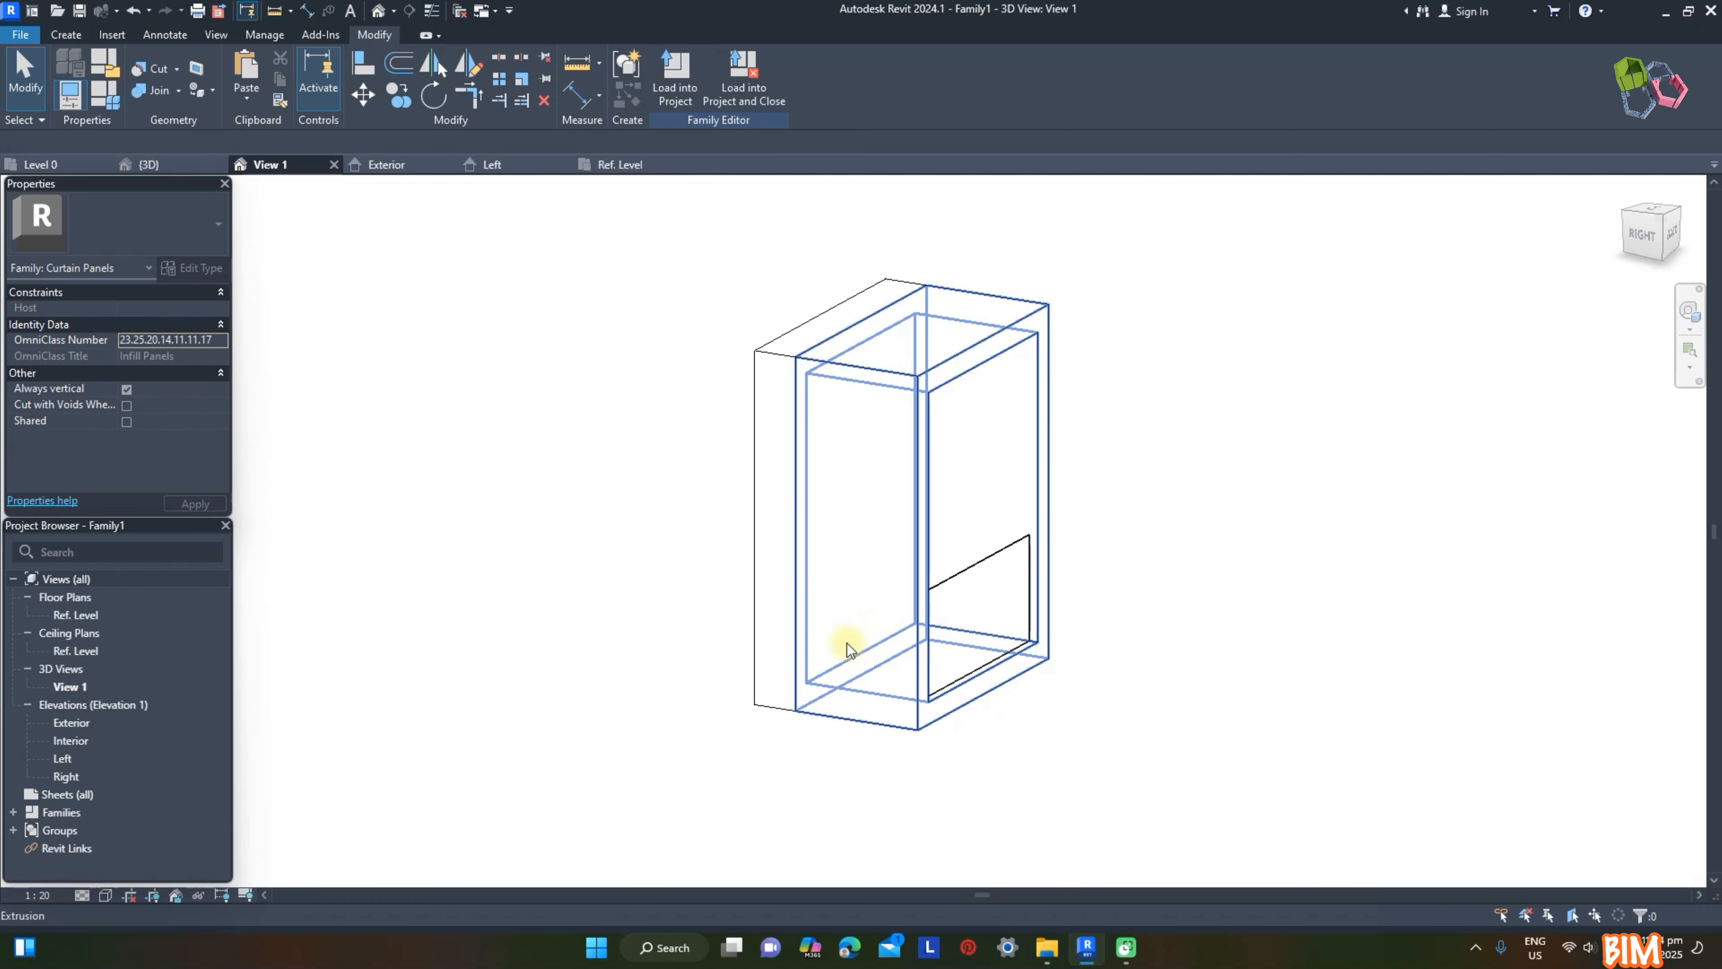
{"action": "left_click", "coordinate": [514, 164]}
{"action": "scroll", "coordinate": [942, 481], "scroll_direction": "down", "scroll_amount": 1}
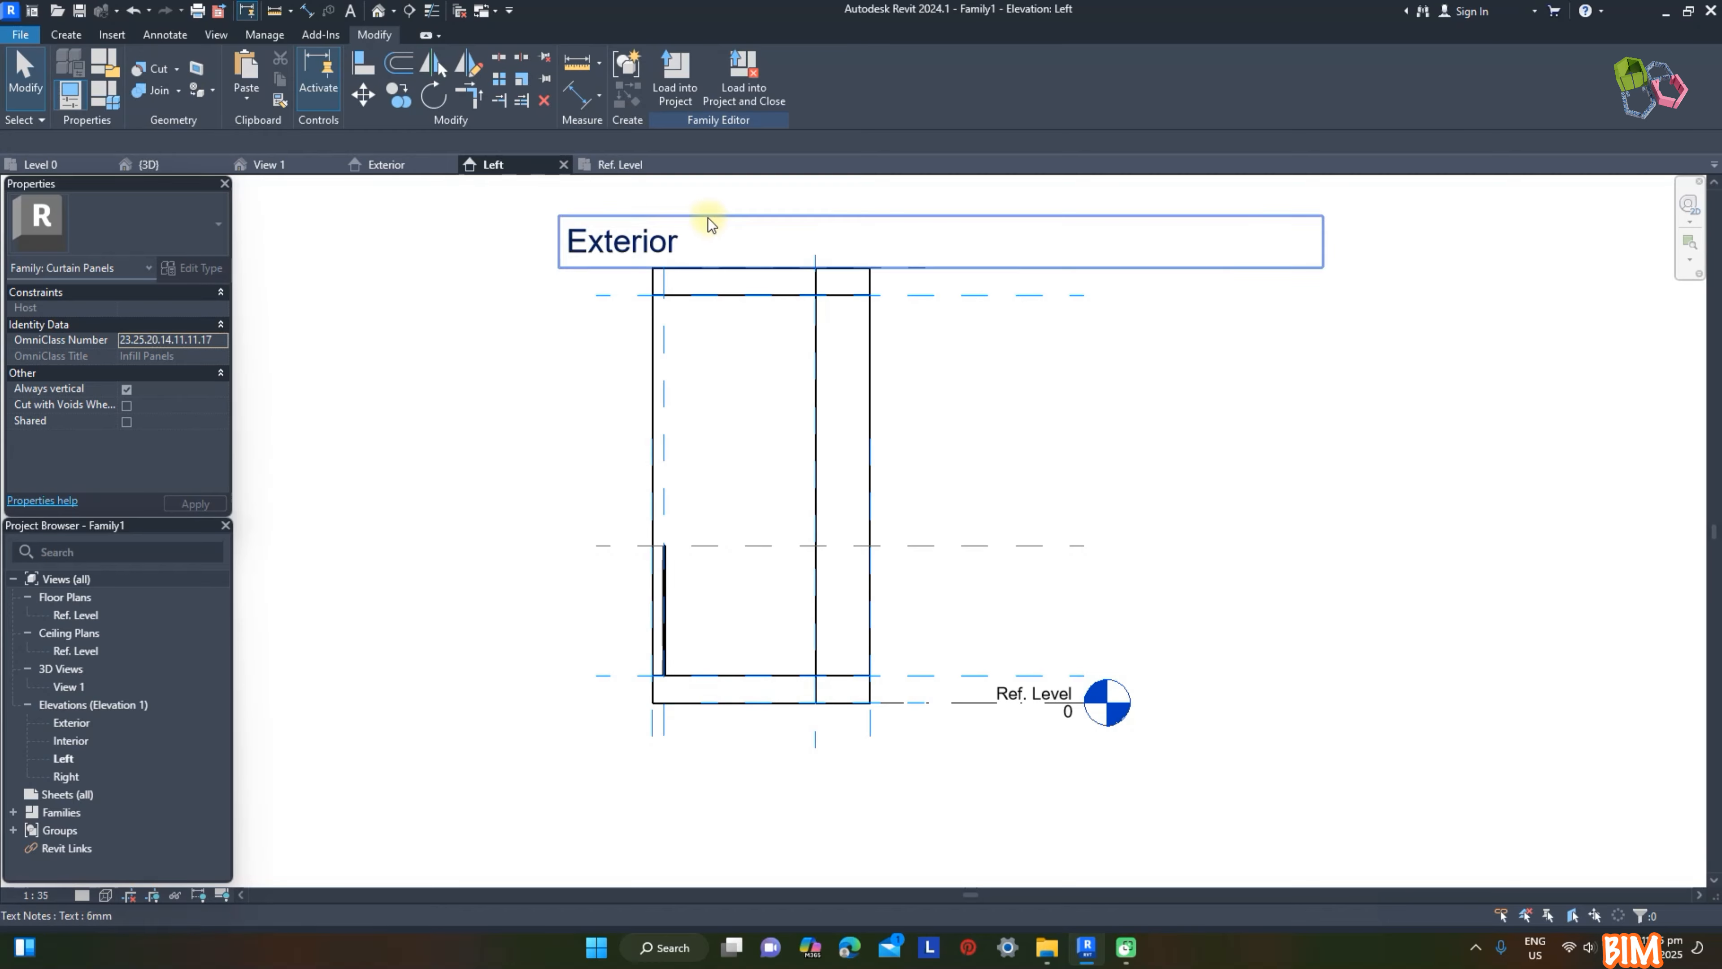
{"action": "left_click", "coordinate": [66, 34]}
{"action": "left_click", "coordinate": [1000, 91]}
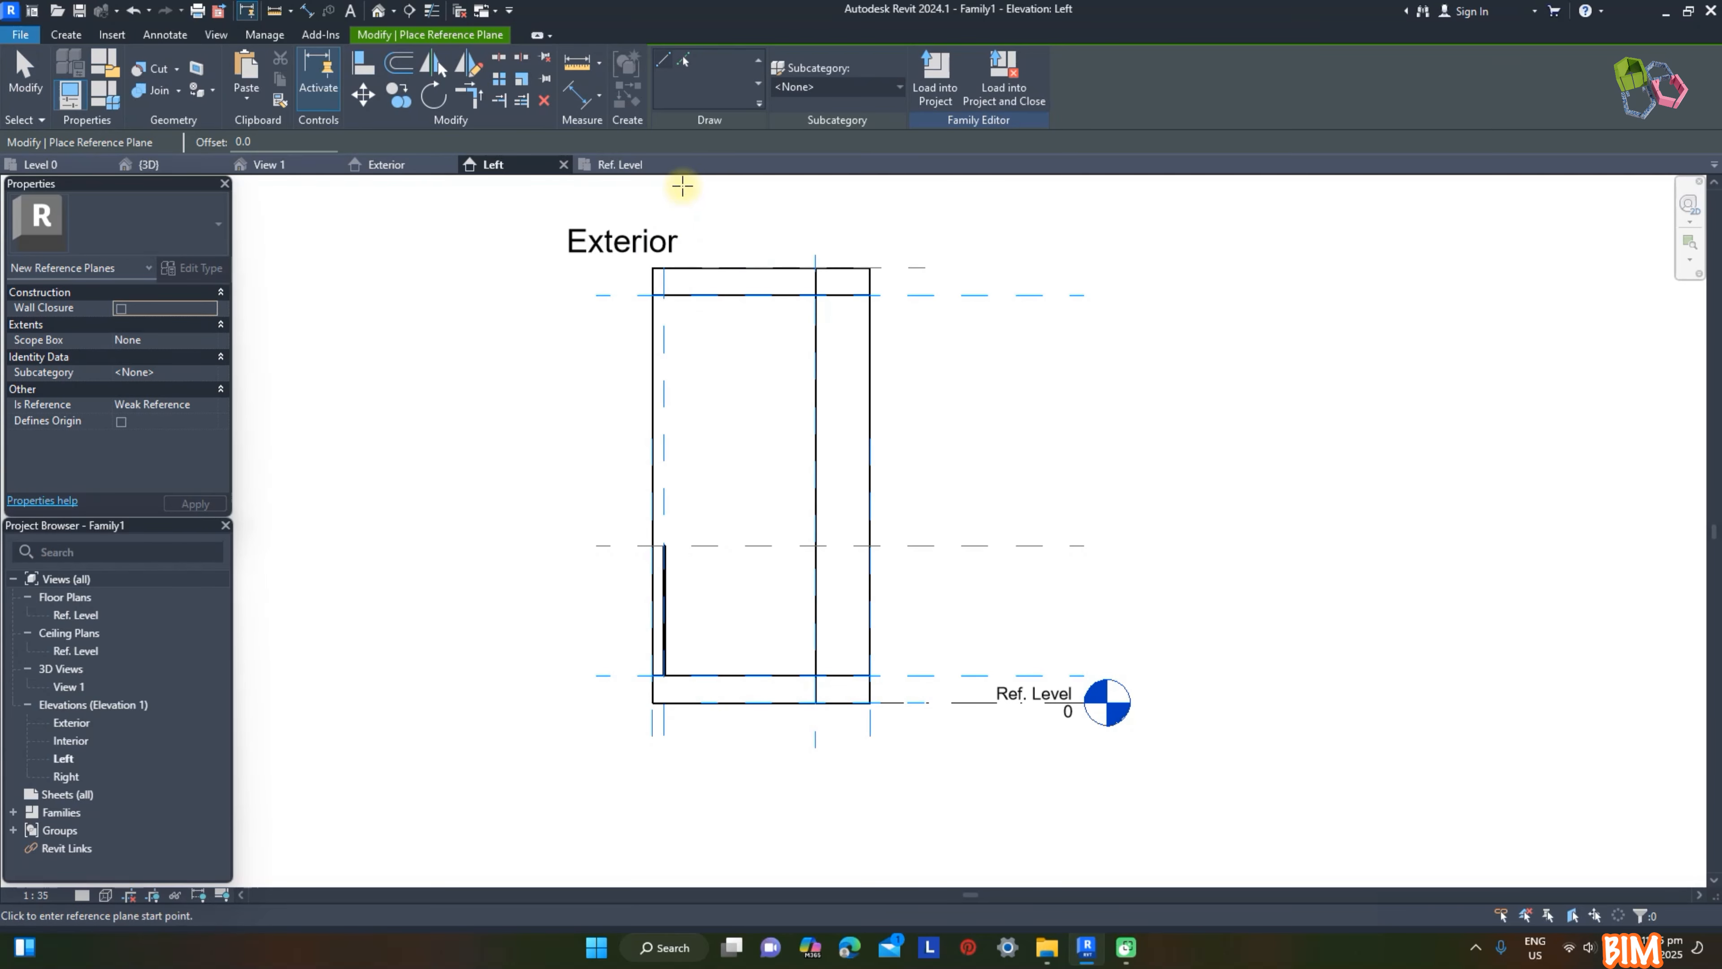
{"action": "left_click", "coordinate": [692, 808]}
Step: Dimension the new reference plane from the frame's exterior face and label the dimension with the Facade T parameter
{"action": "left_click", "coordinate": [579, 95]}
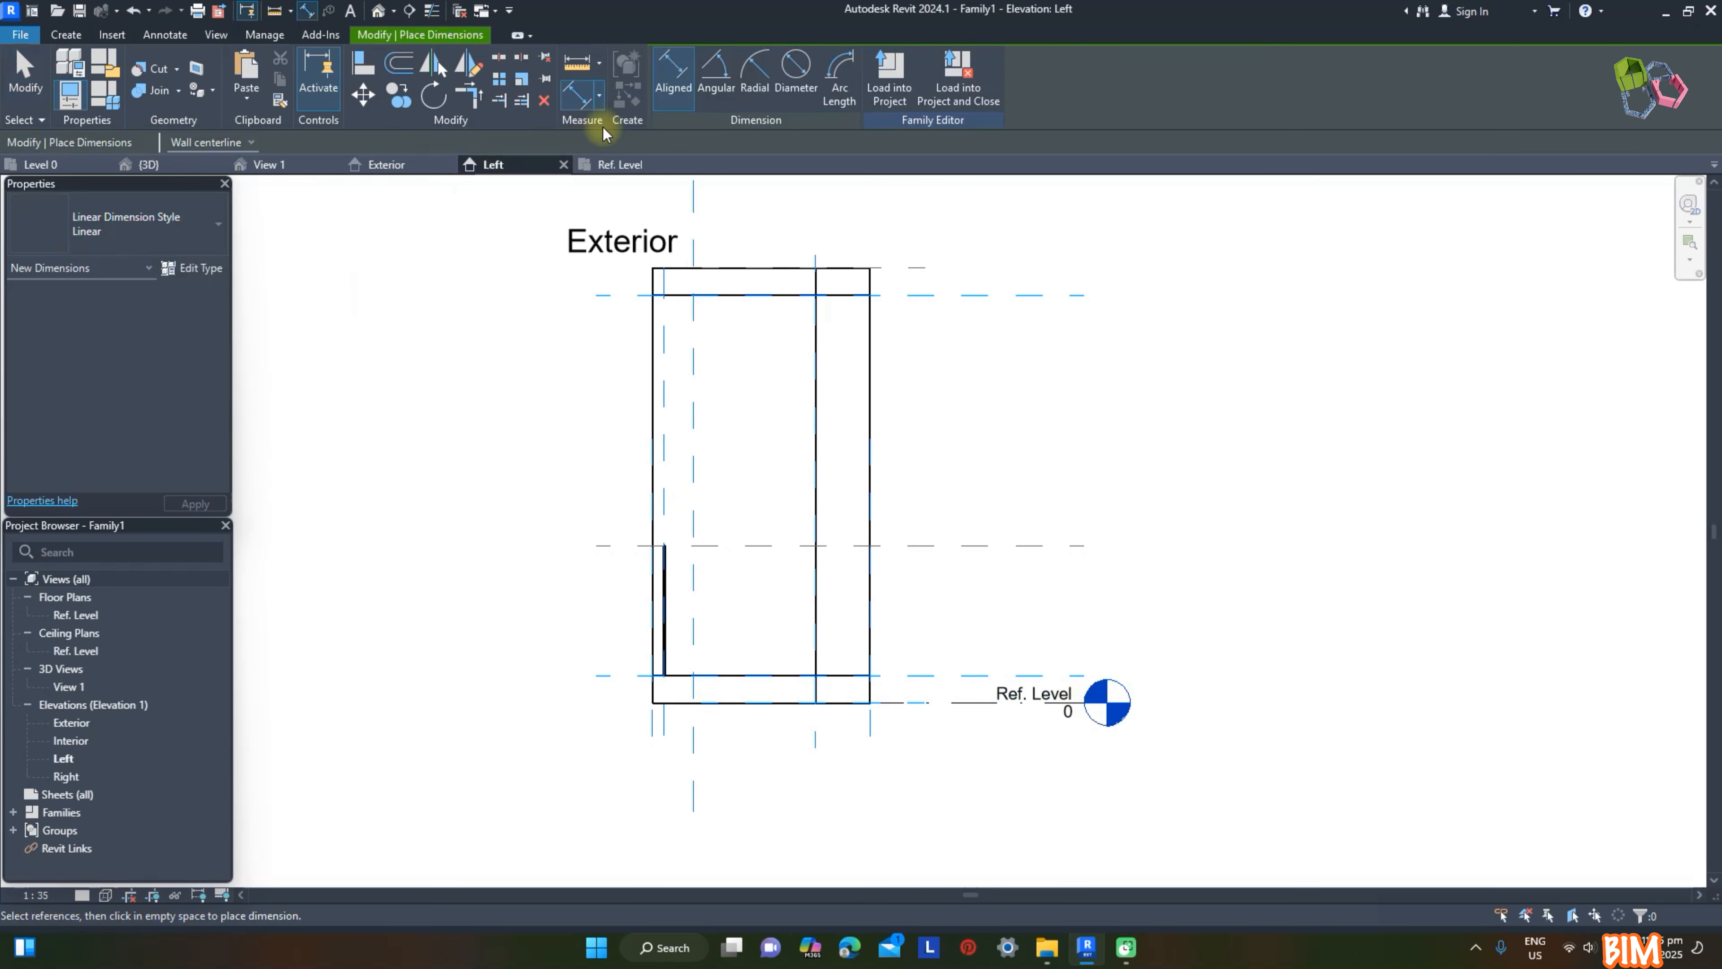
{"action": "left_click", "coordinate": [694, 795]}
{"action": "left_click", "coordinate": [653, 723]}
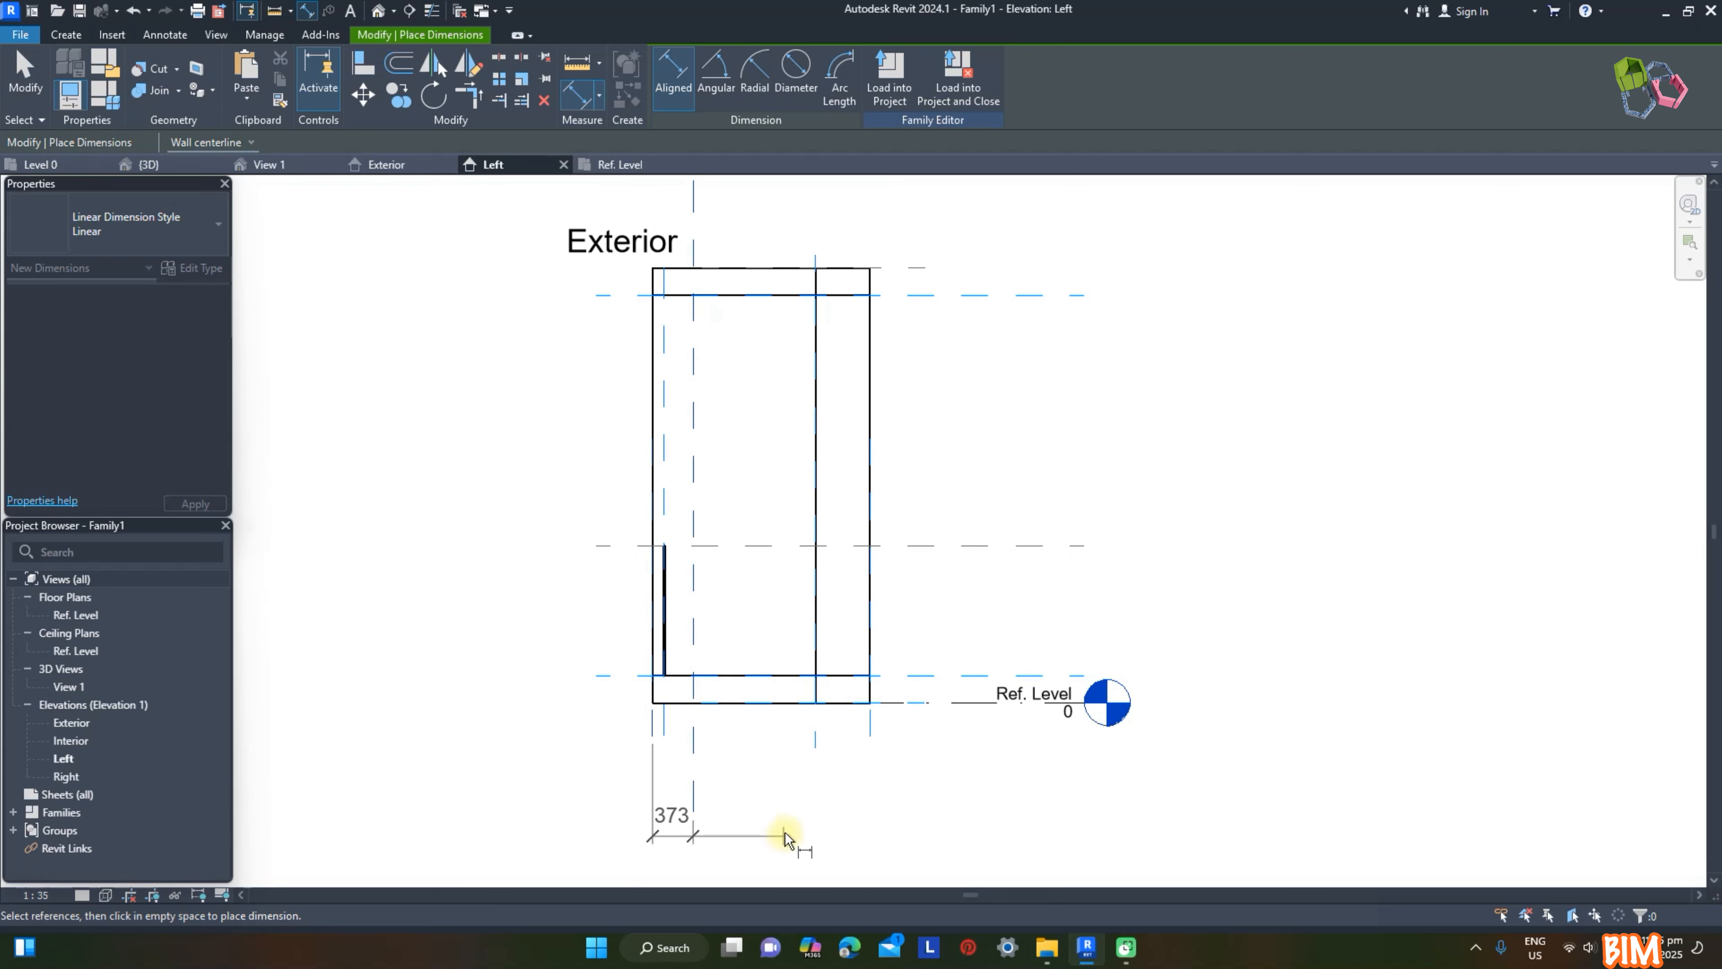
{"action": "left_click", "coordinate": [678, 826]}
{"action": "key", "text": "Escape"}
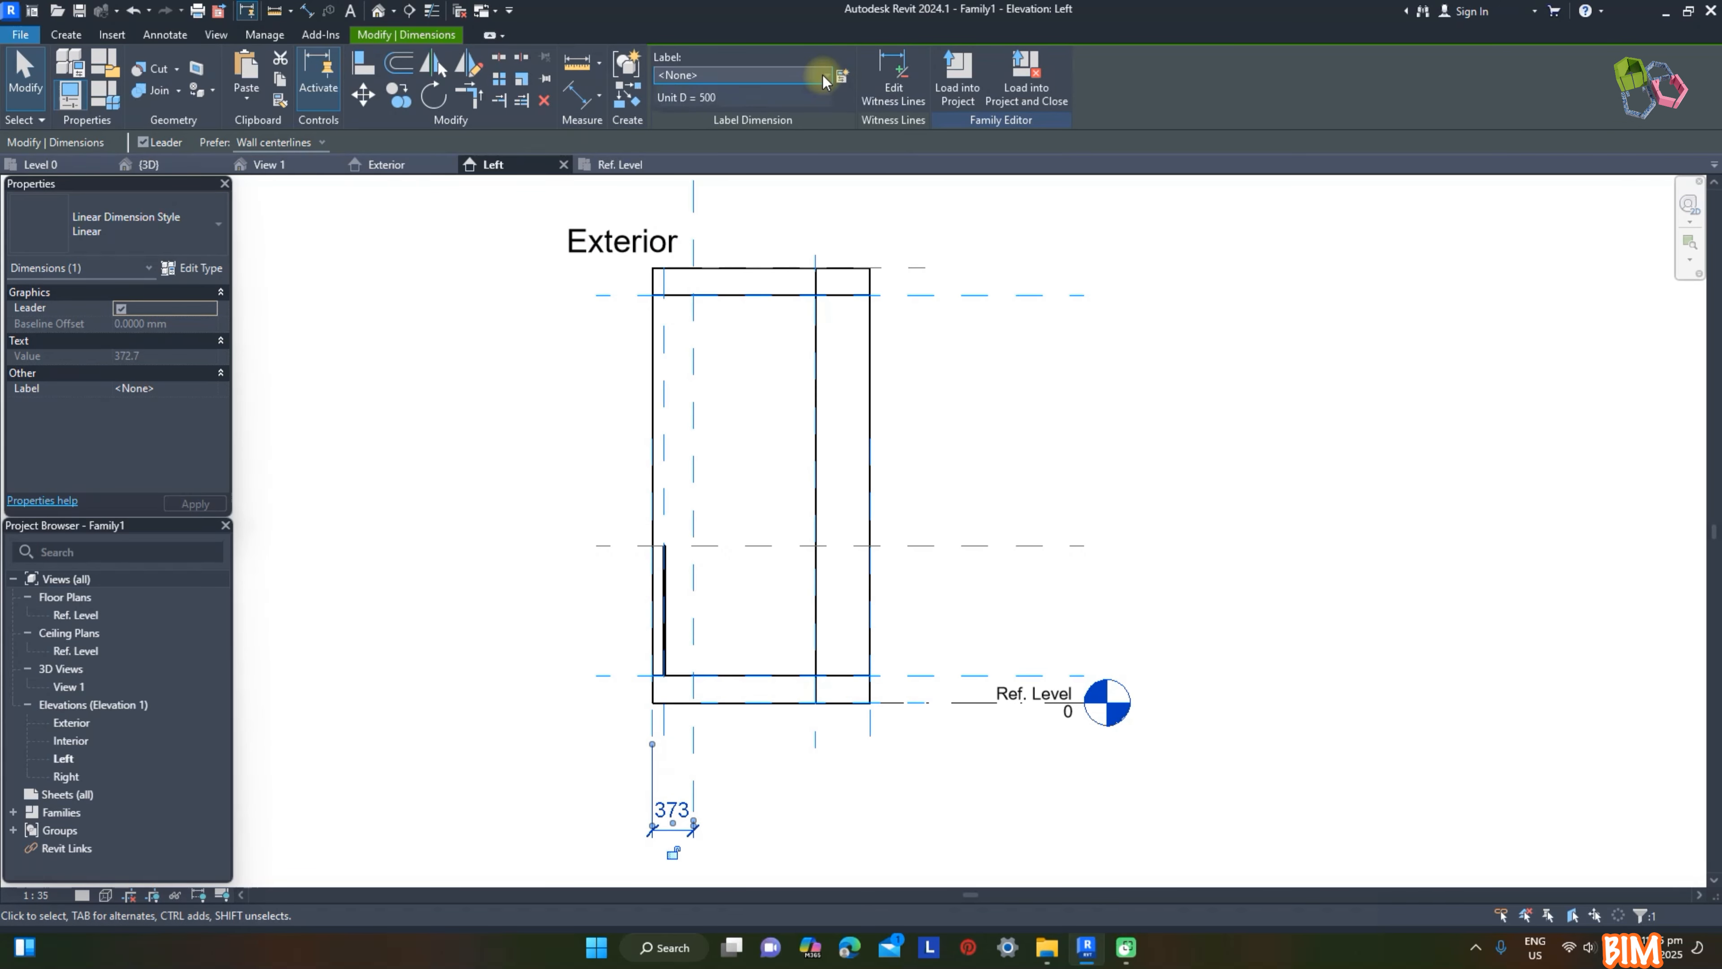
{"action": "left_click", "coordinate": [824, 76]}
{"action": "left_click", "coordinate": [718, 155]}
{"action": "left_click", "coordinate": [1078, 279]}
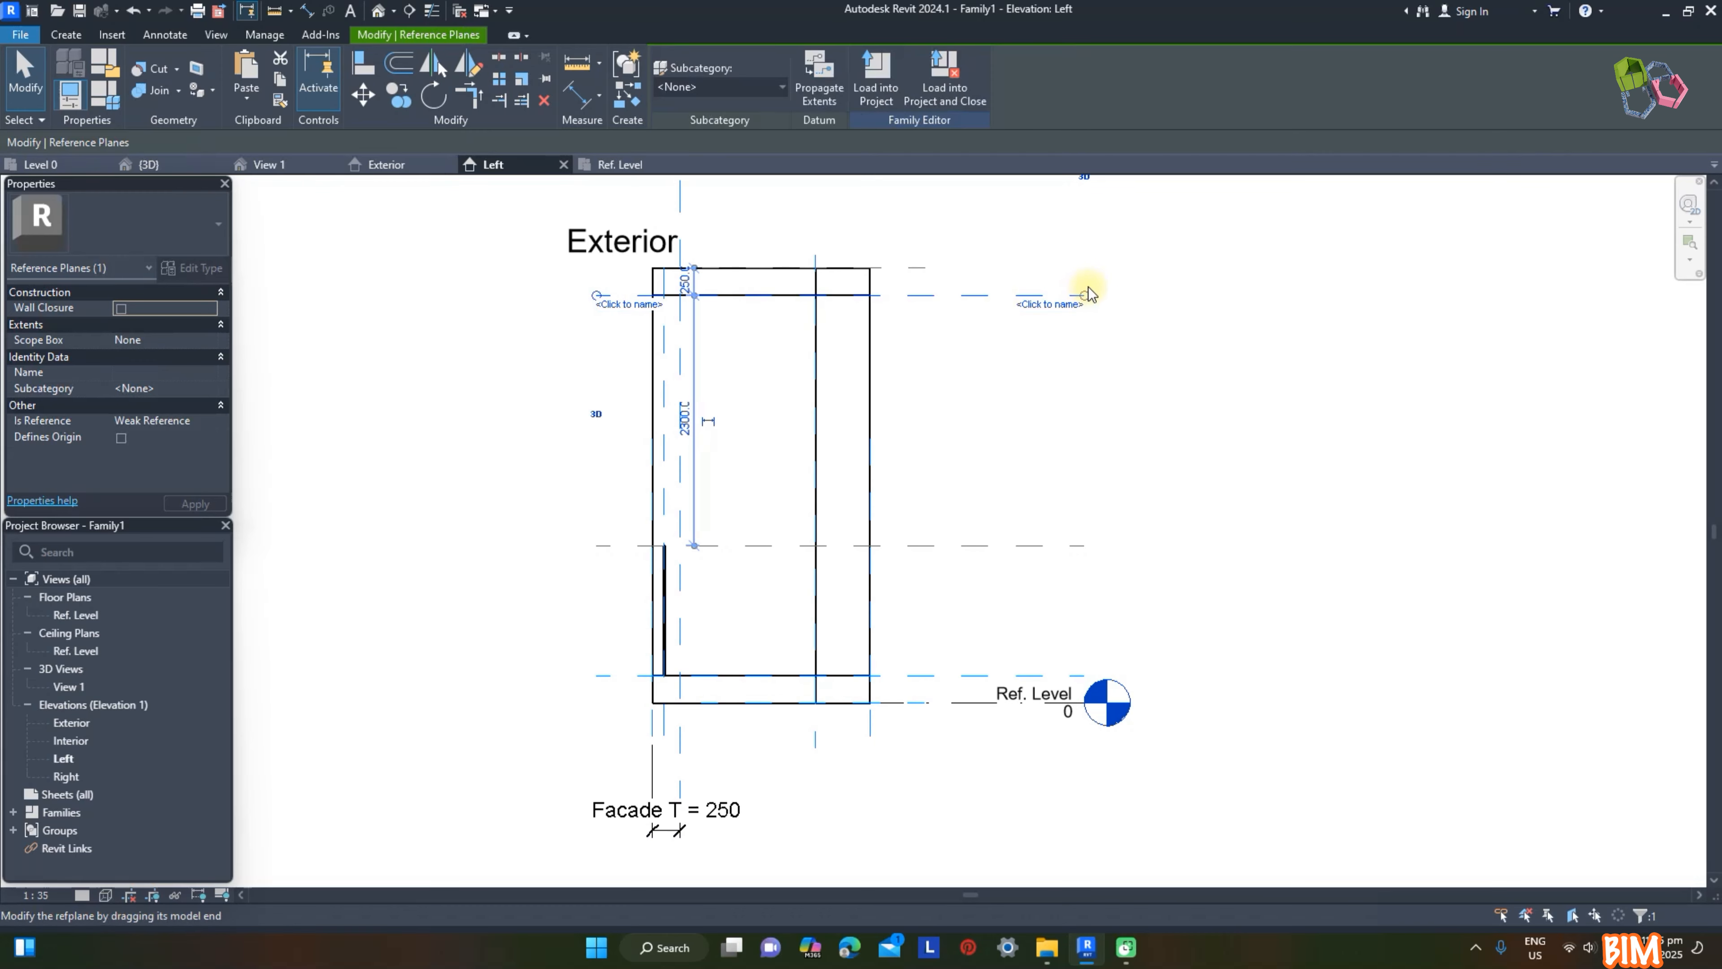
Step: Create a void extrusion from a 1250 × 3500 mm rectangle between the new plane, center plane and inner frame planes, locking its edges
{"action": "left_click", "coordinate": [66, 34]}
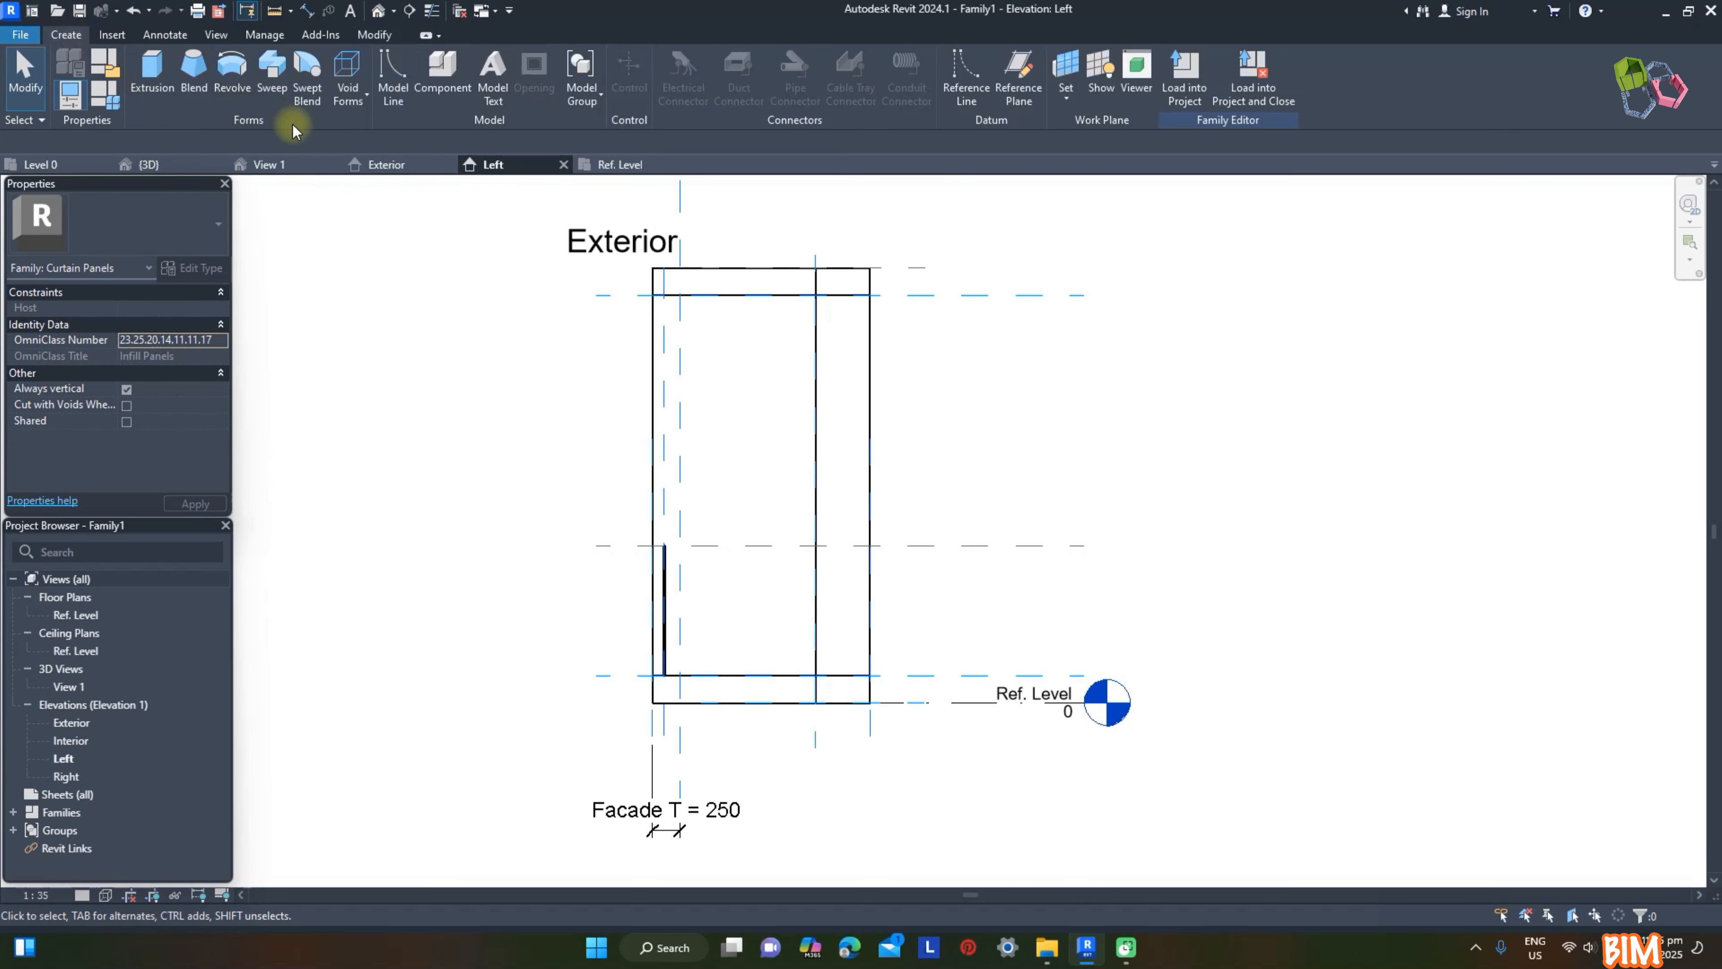
{"action": "left_click", "coordinate": [348, 87]}
{"action": "left_click", "coordinate": [393, 128]}
{"action": "left_click", "coordinate": [722, 59]}
{"action": "left_click", "coordinate": [679, 295]}
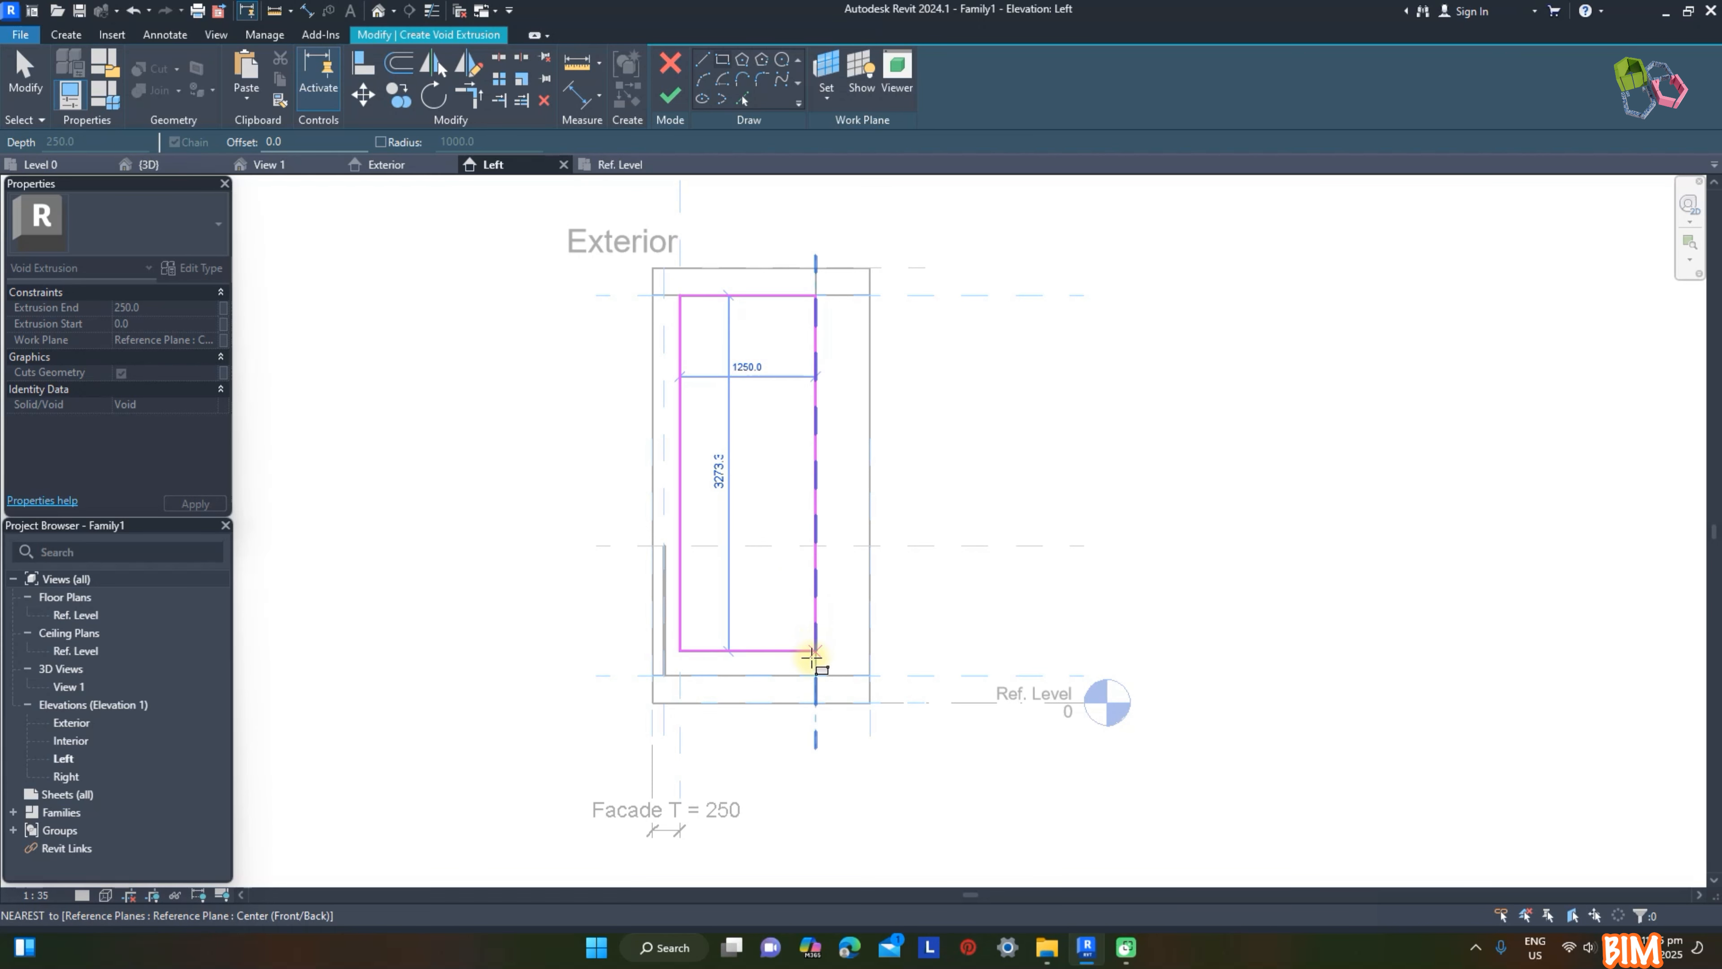
{"action": "left_click", "coordinate": [815, 675]}
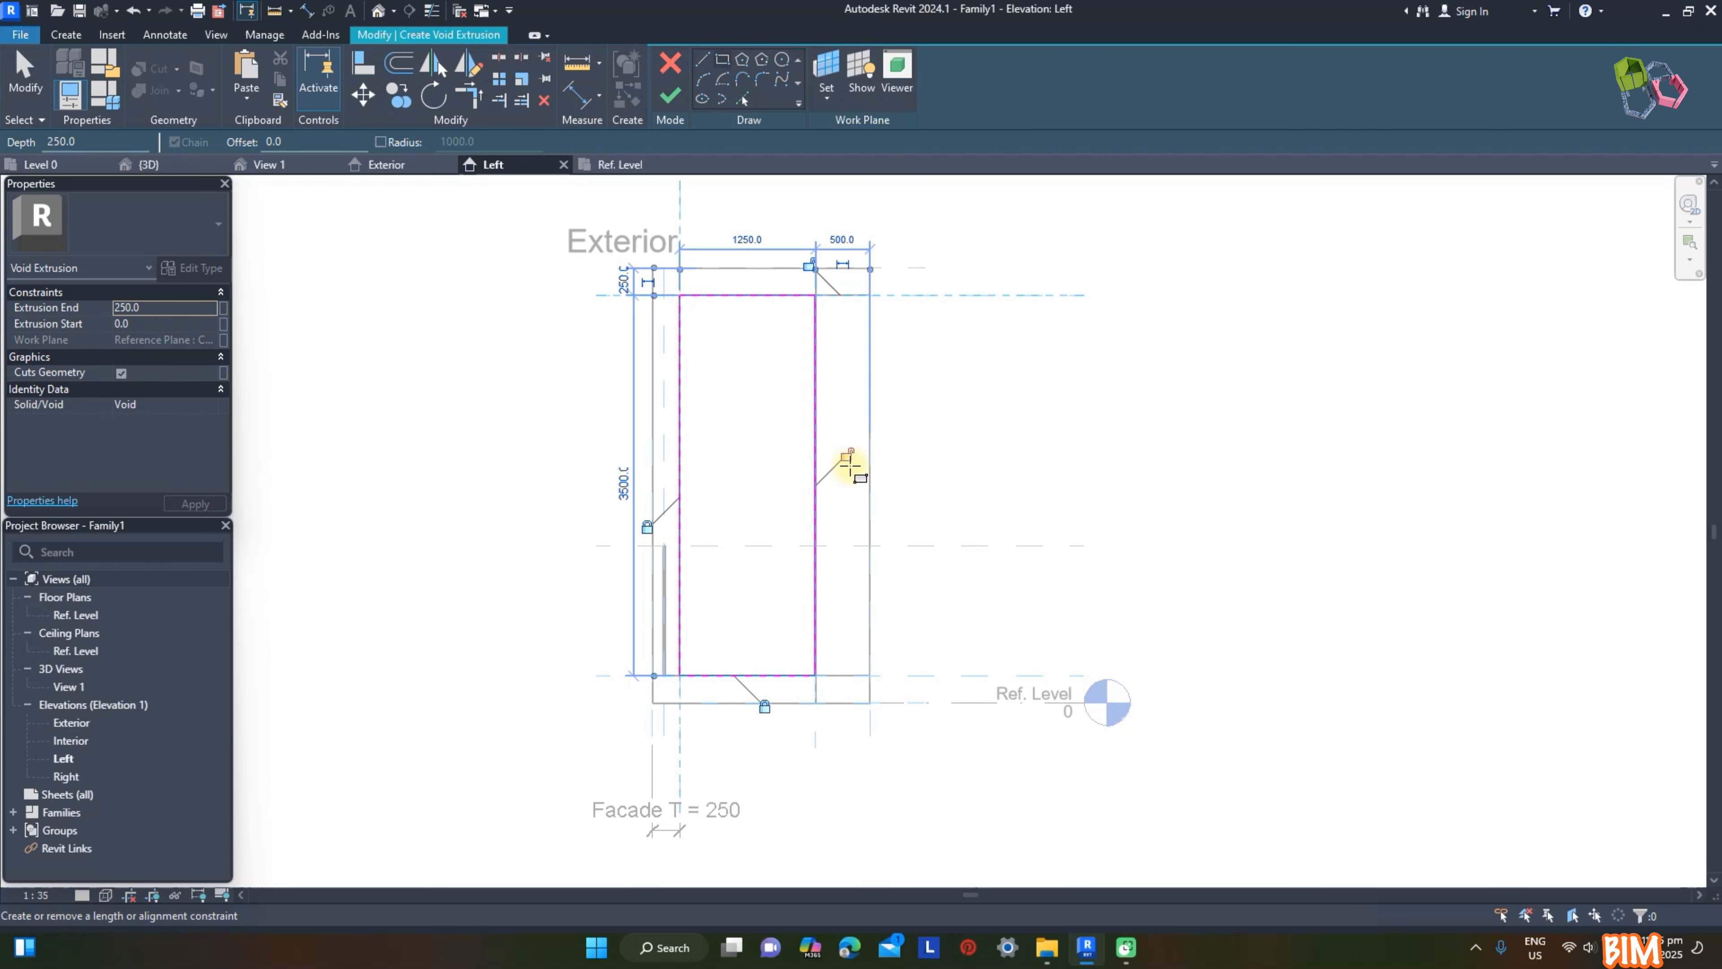
{"action": "left_click", "coordinate": [686, 100]}
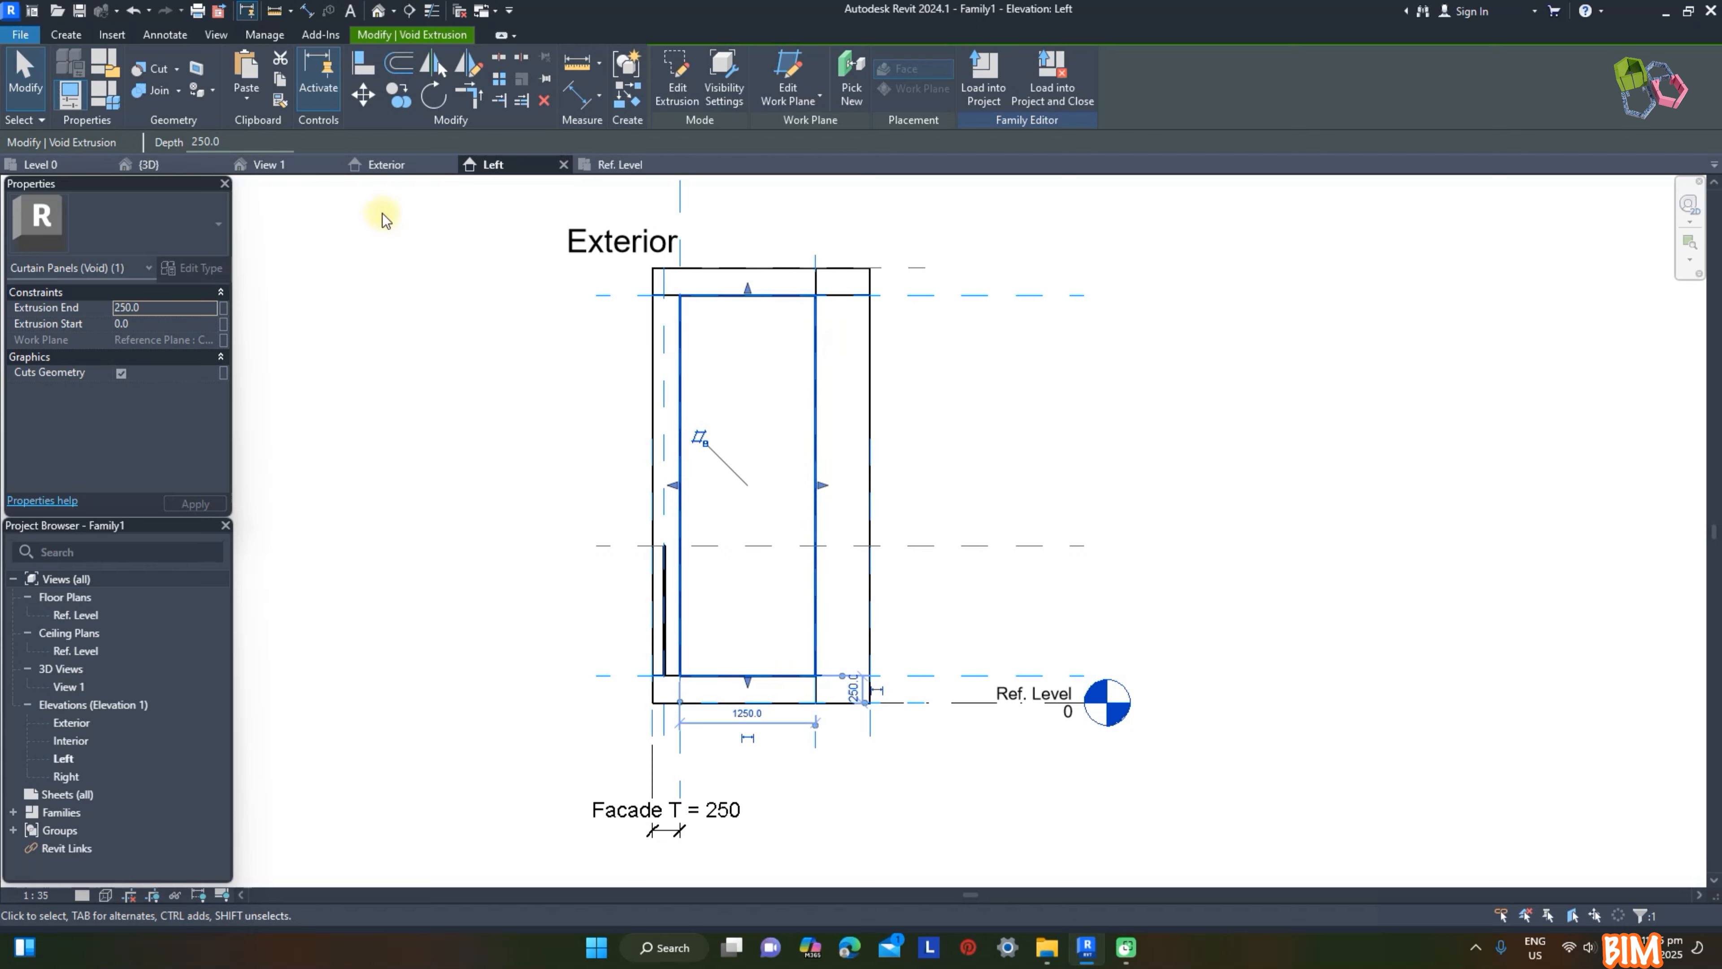
Step: In the Exterior elevation, stretch the void to both outer side faces of the frame, lock both ends, and open the family's 3D view
{"action": "left_click", "coordinate": [400, 166]}
{"action": "left_click_drag", "start_coordinate": [784, 464], "coordinate": [969, 702]}
{"action": "left_click", "coordinate": [992, 537]}
{"action": "left_click_drag", "start_coordinate": [740, 464], "coordinate": [588, 565]}
{"action": "left_click", "coordinate": [1166, 470]}
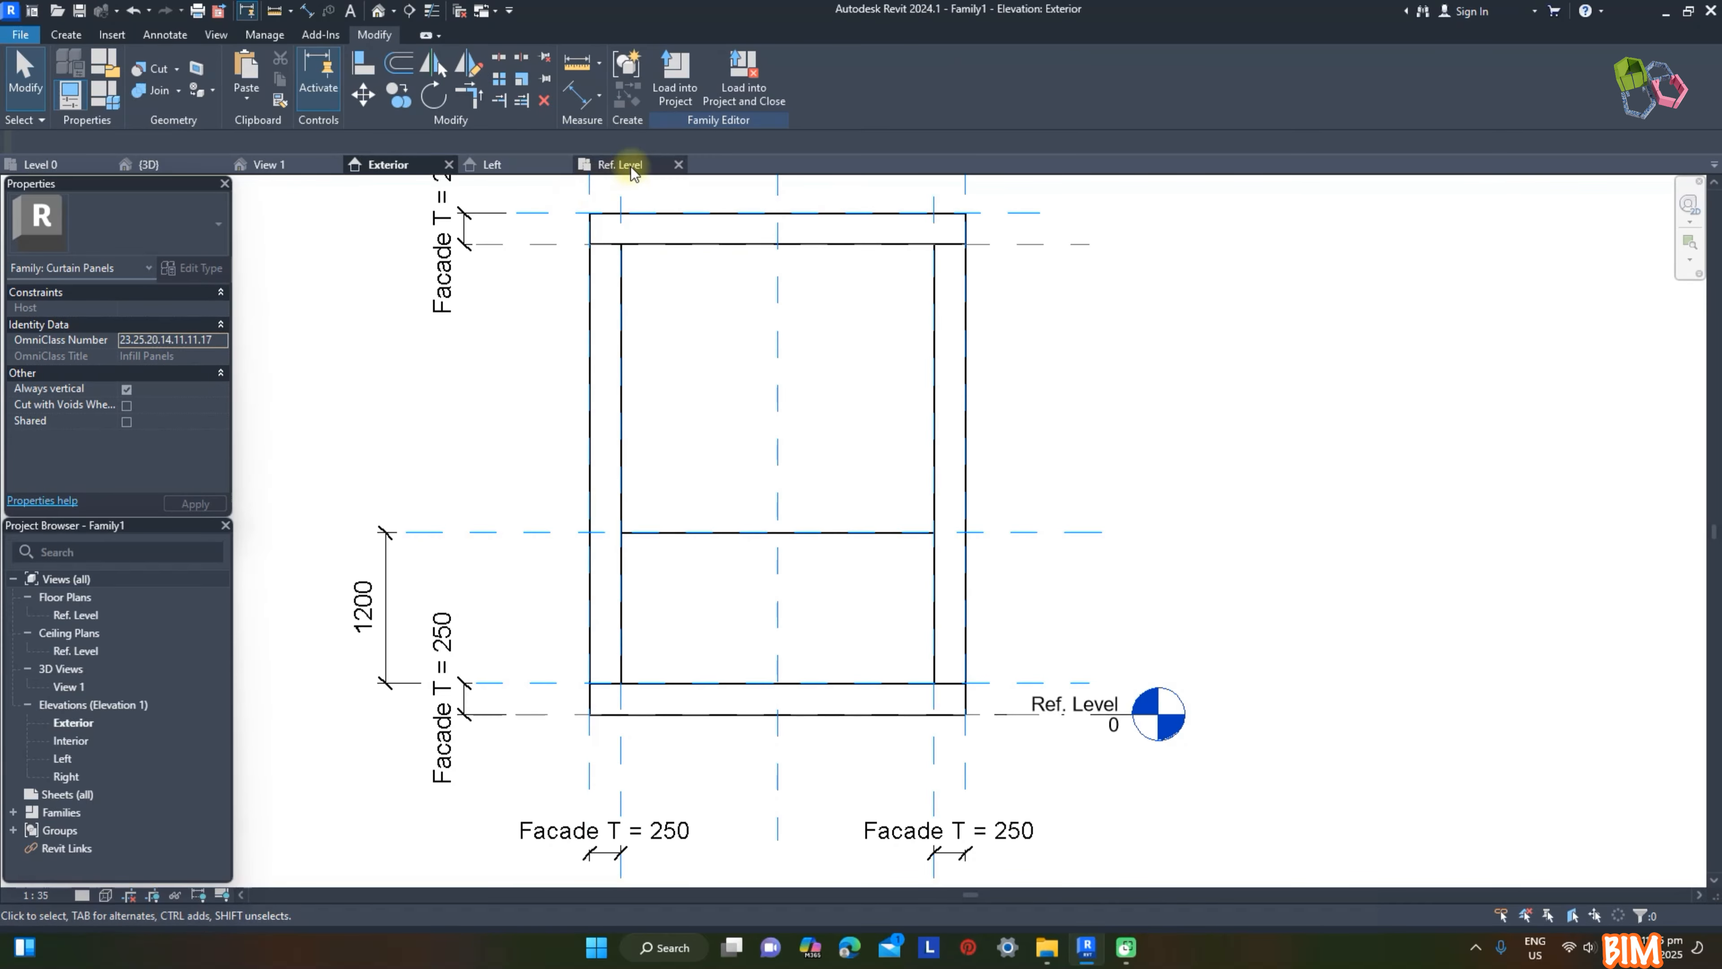
{"action": "left_click", "coordinate": [278, 168]}
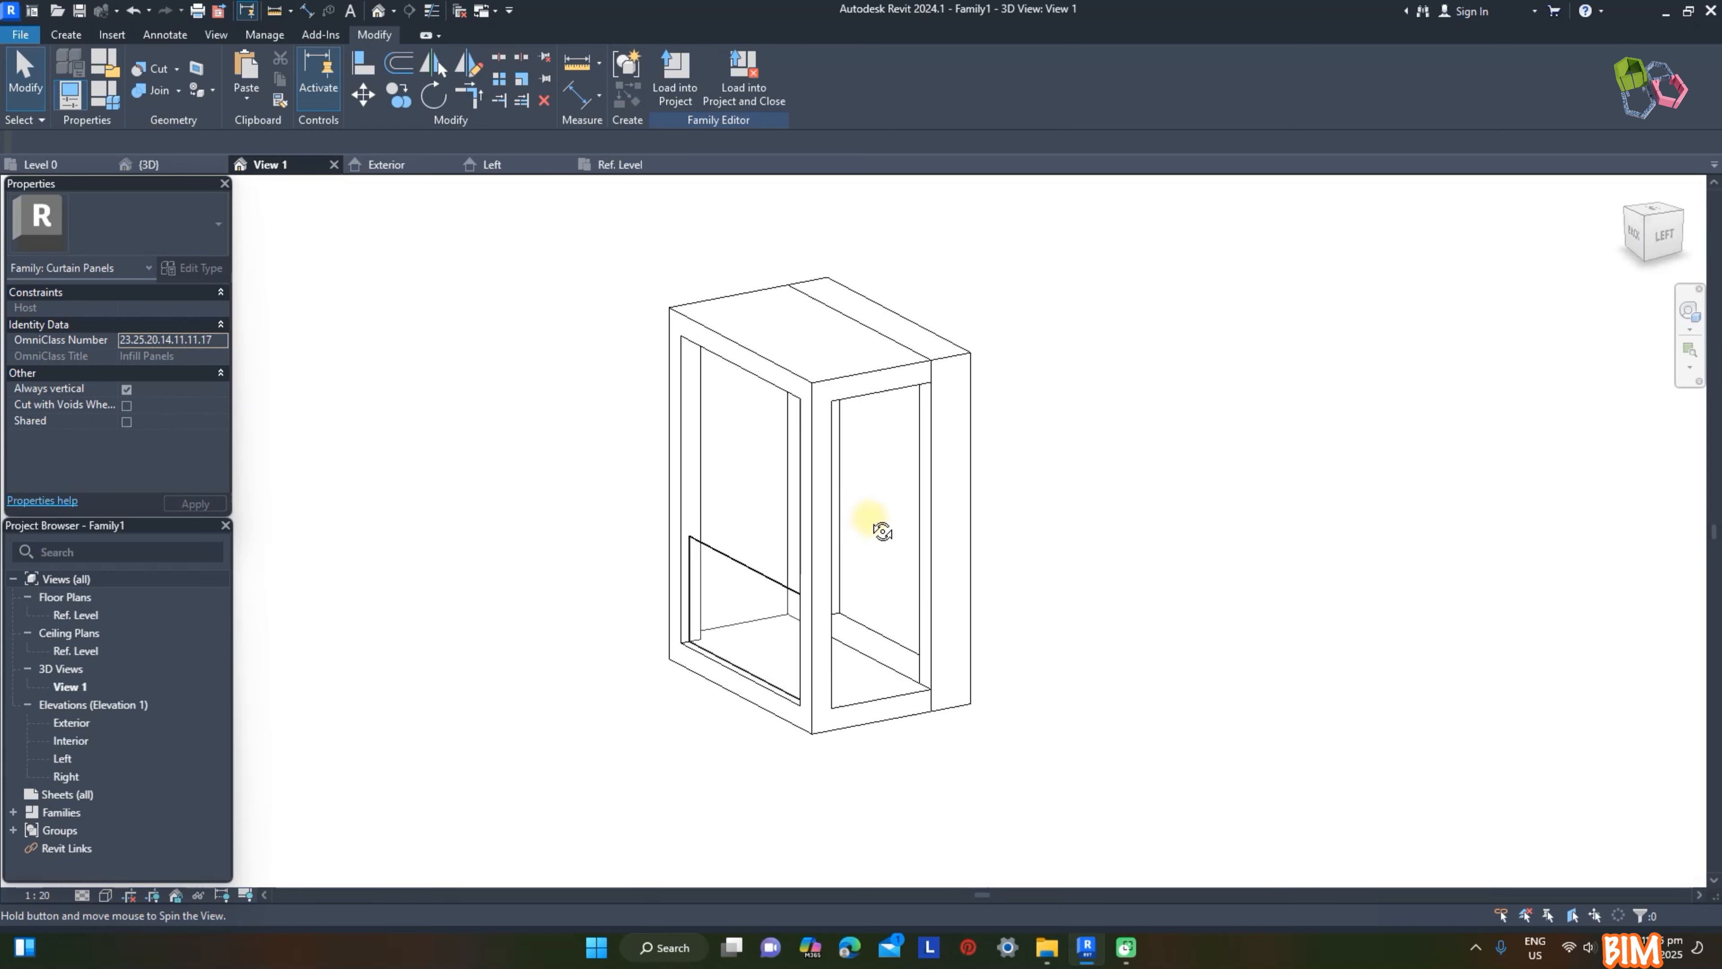
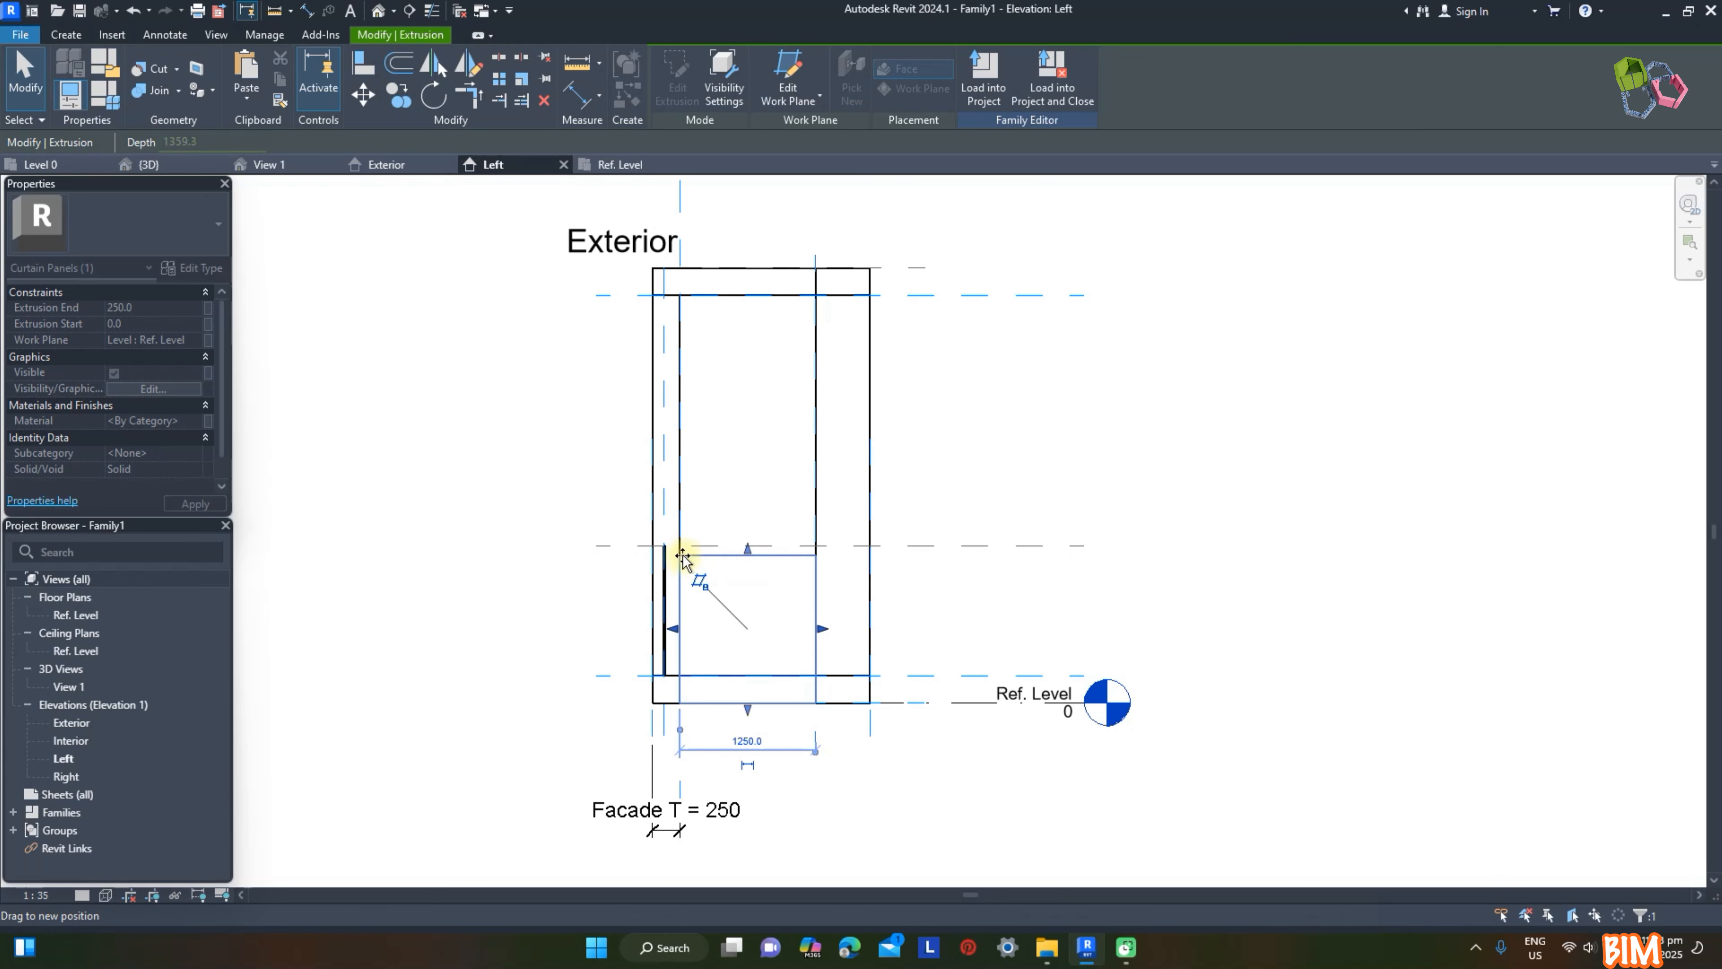
Step: Fit the side railing panel's base to the 250 mm floor reference plane, link its material to a family parameter, and show the 3D view
{"action": "left_click_drag", "start_coordinate": [897, 653], "coordinate": [909, 679]}
{"action": "left_click", "coordinate": [196, 421]}
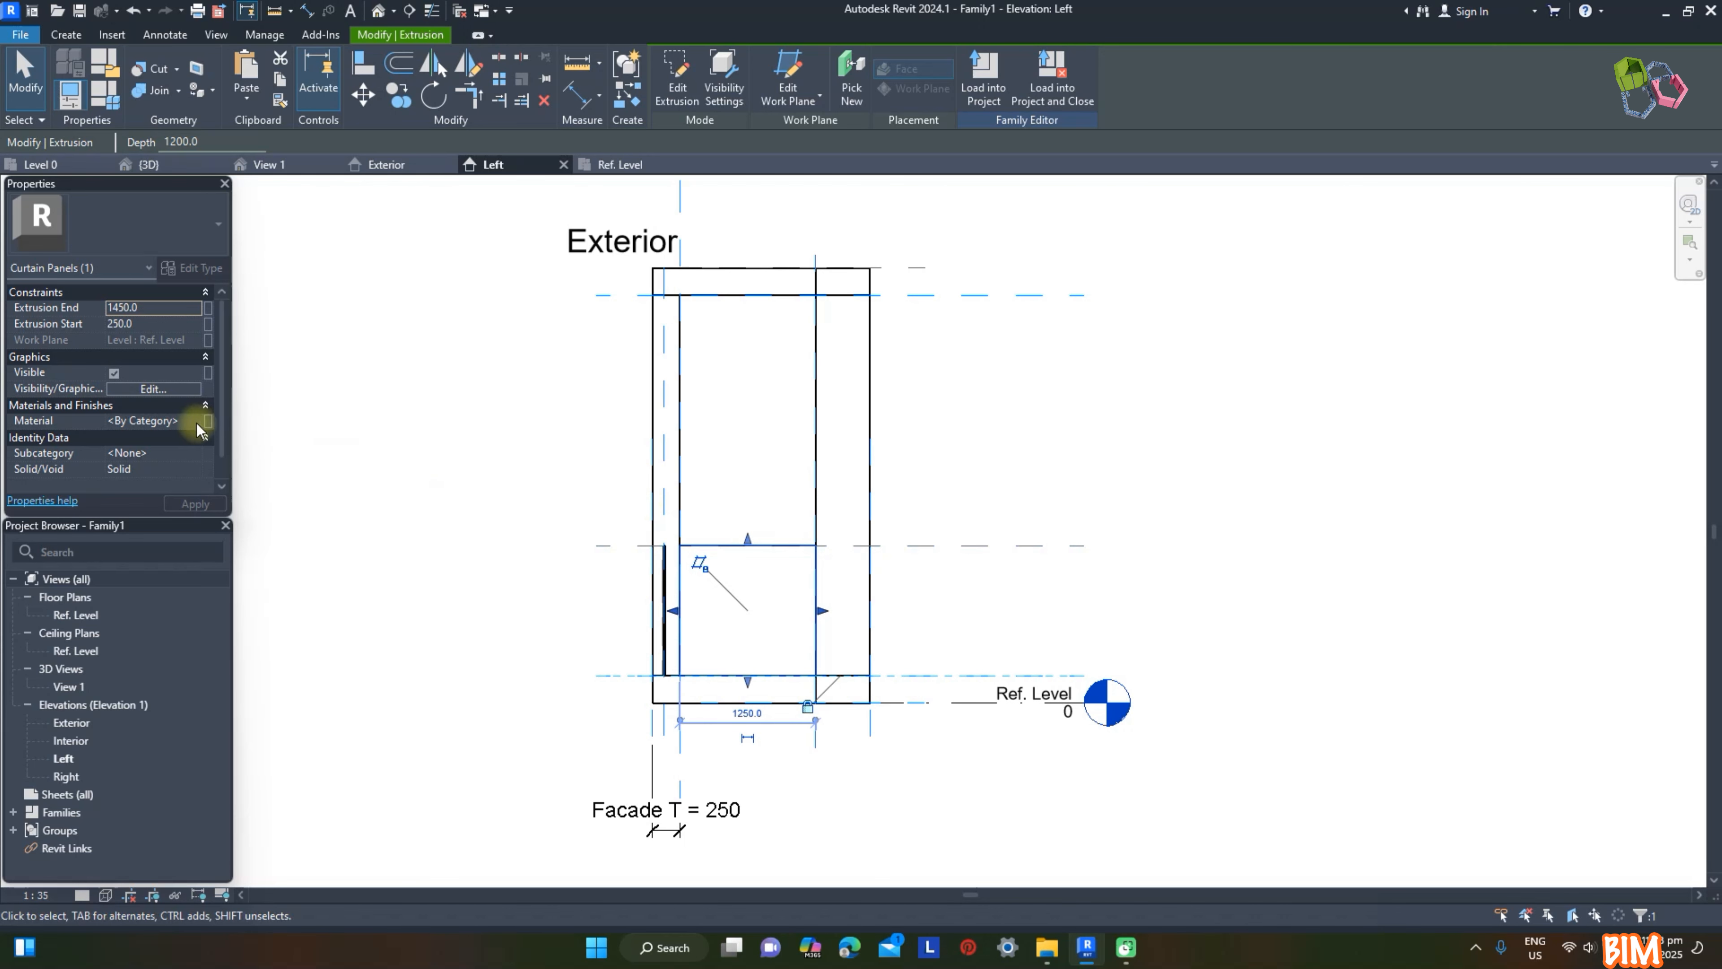
{"action": "left_click", "coordinate": [196, 421]}
{"action": "left_click", "coordinate": [991, 561]}
{"action": "left_click", "coordinate": [1434, 723]}
{"action": "left_click", "coordinate": [1121, 526]}
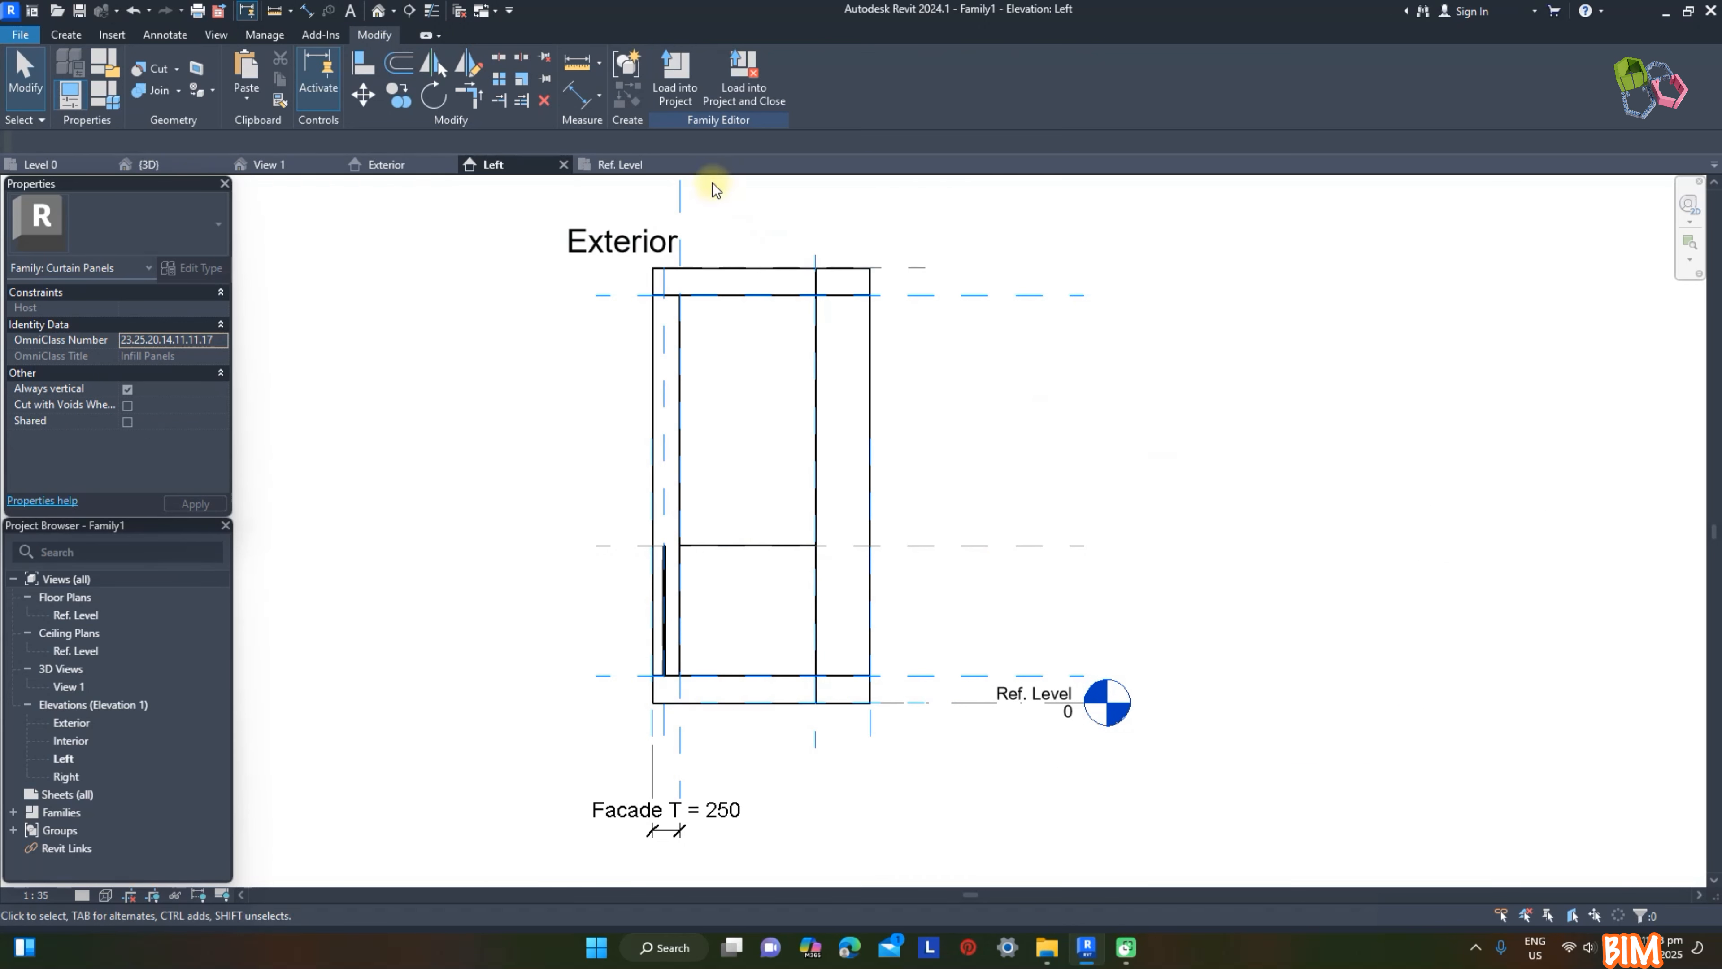
{"action": "left_click", "coordinate": [377, 11]}
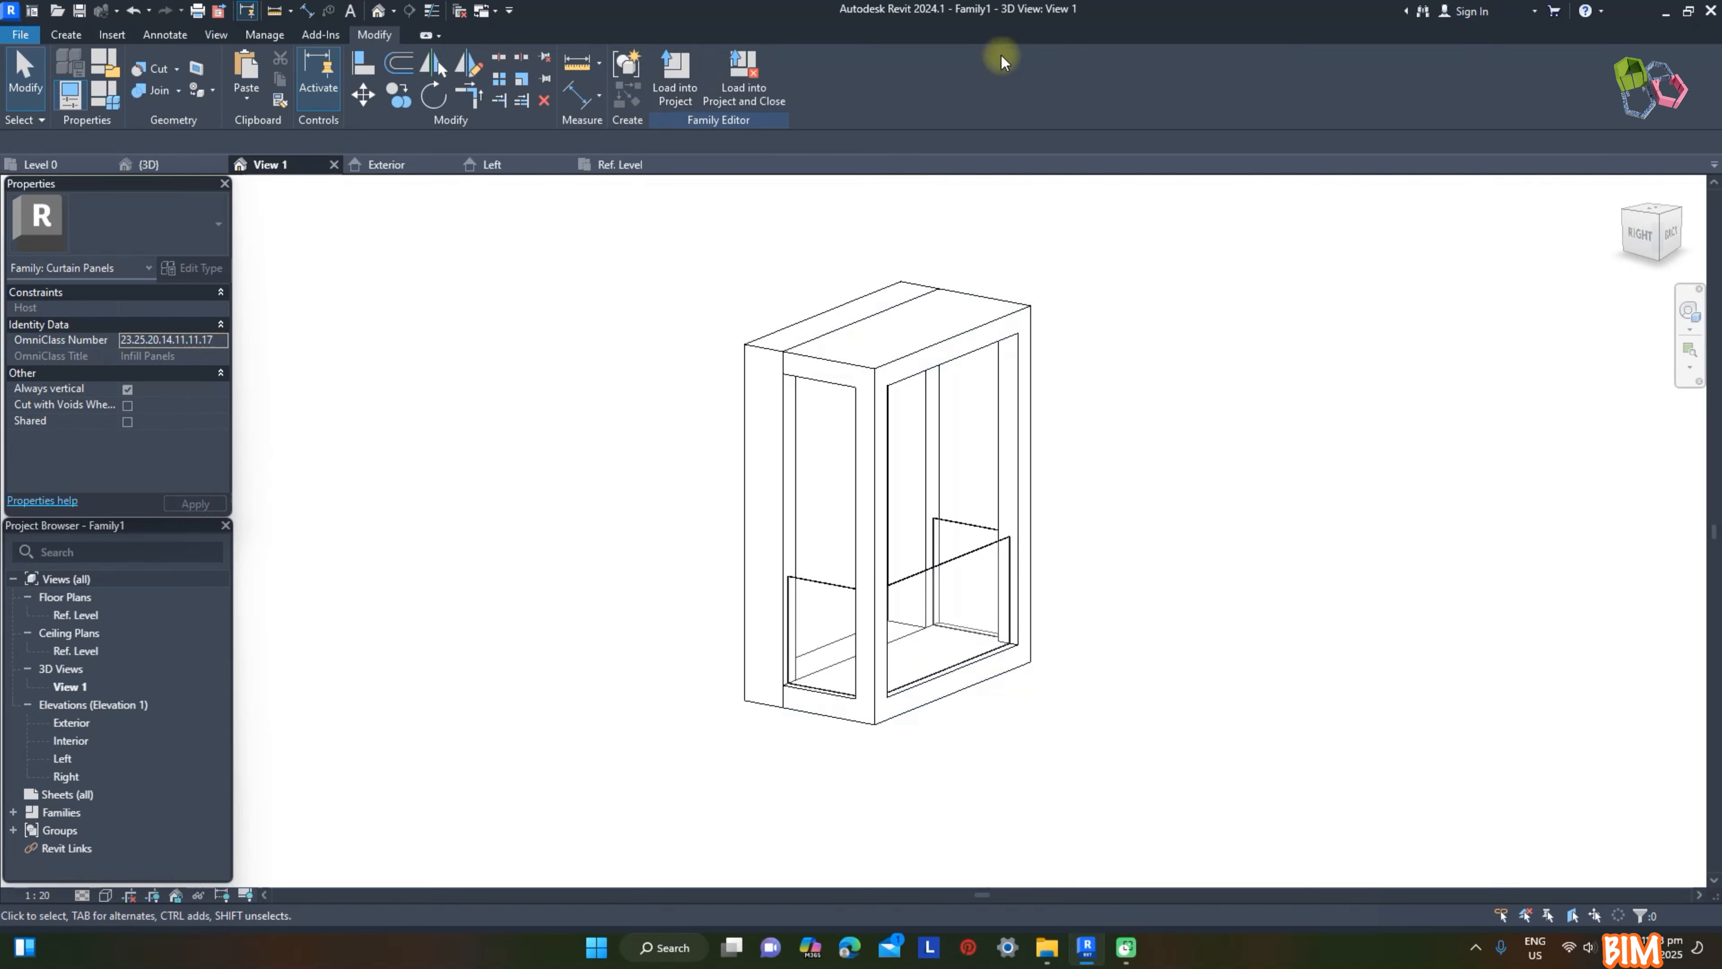
Step: Load the family into Project1 and rename both the Family1 family and its type Balcony Recess (Sides)
{"action": "left_click", "coordinate": [670, 78]}
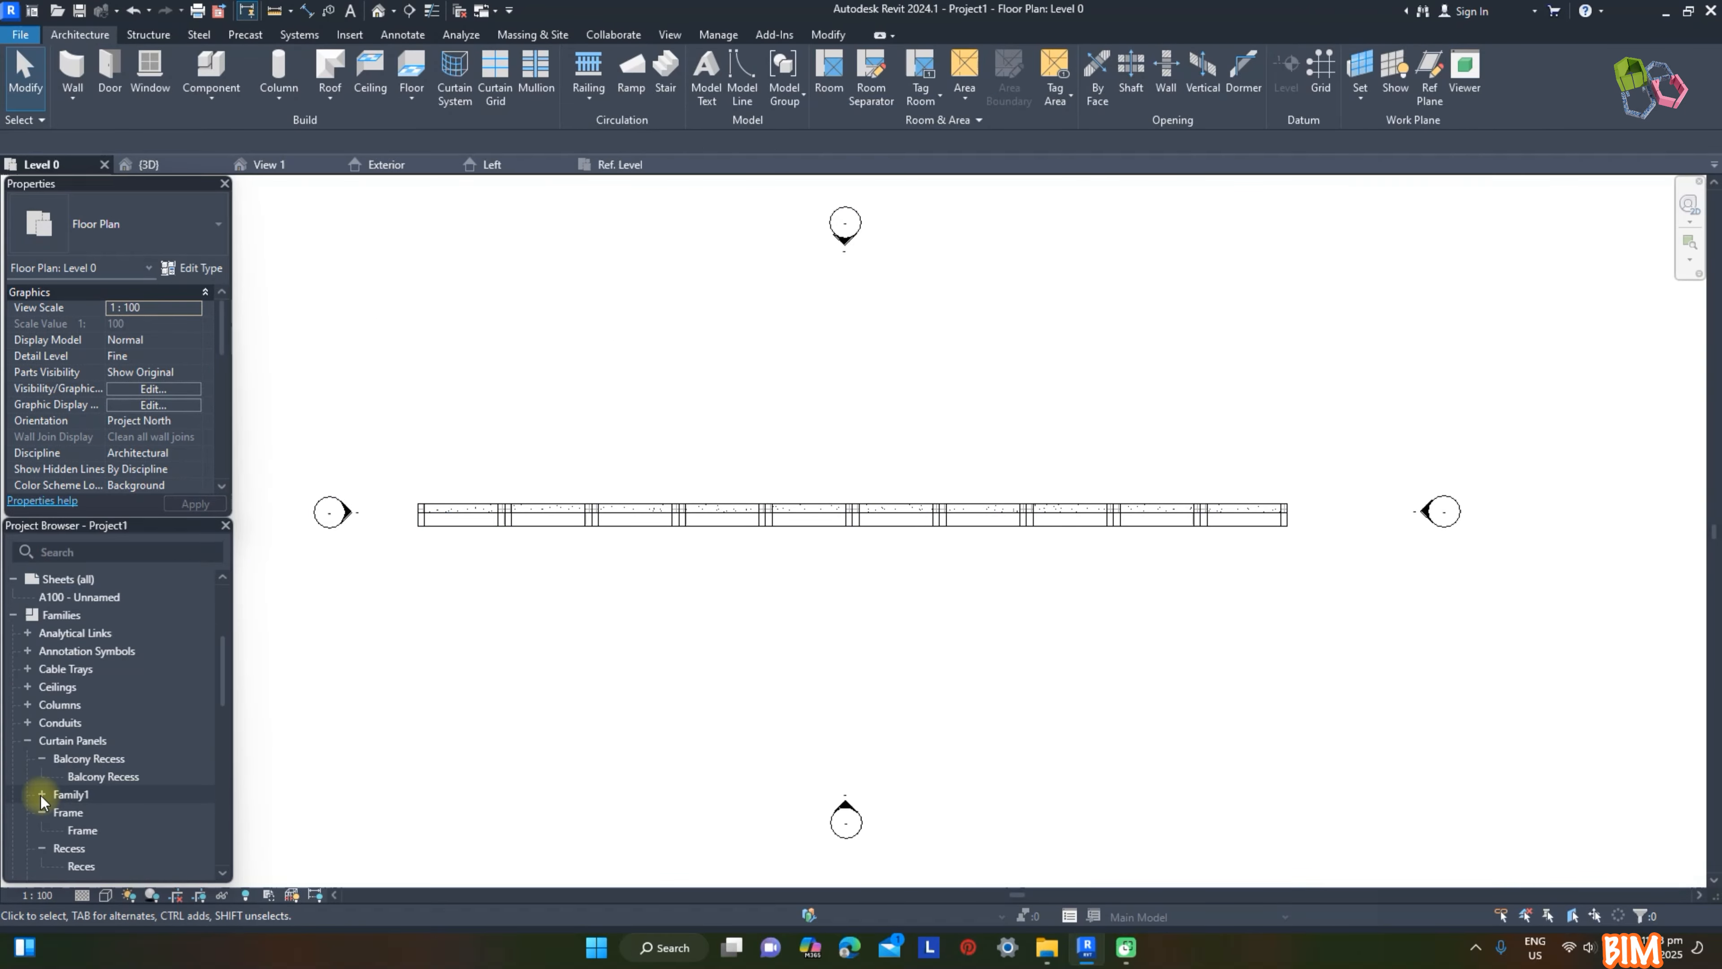
{"action": "left_click", "coordinate": [43, 794]}
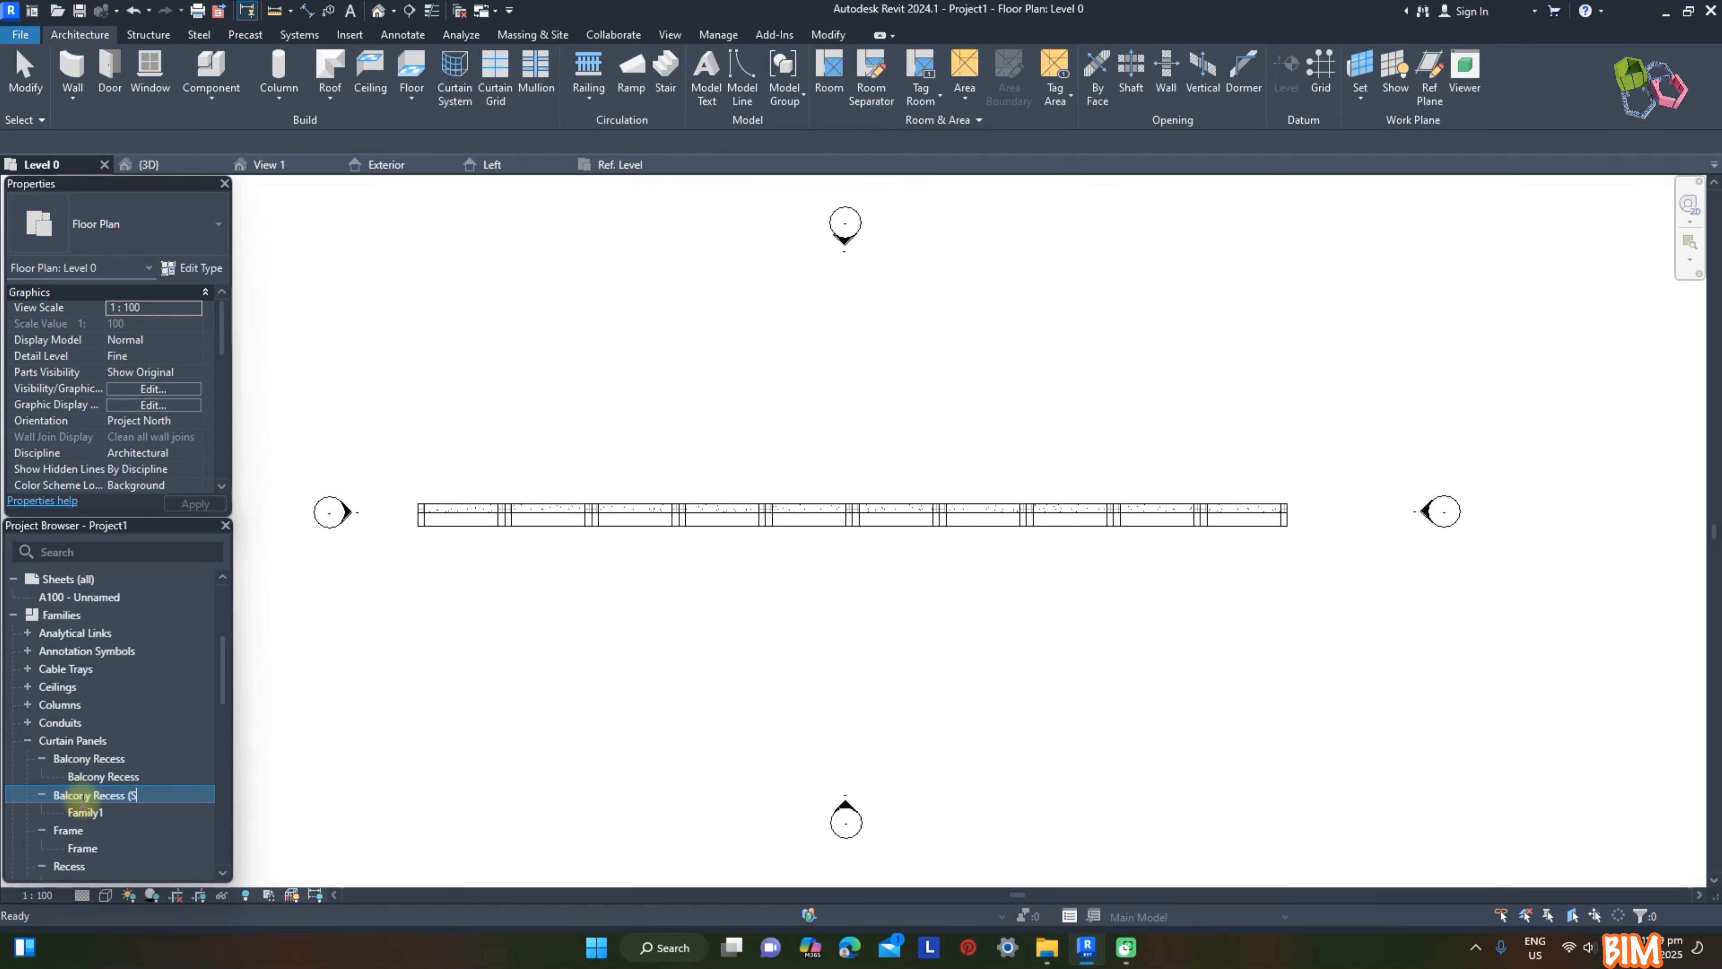
{"action": "left_click", "coordinate": [85, 812]}
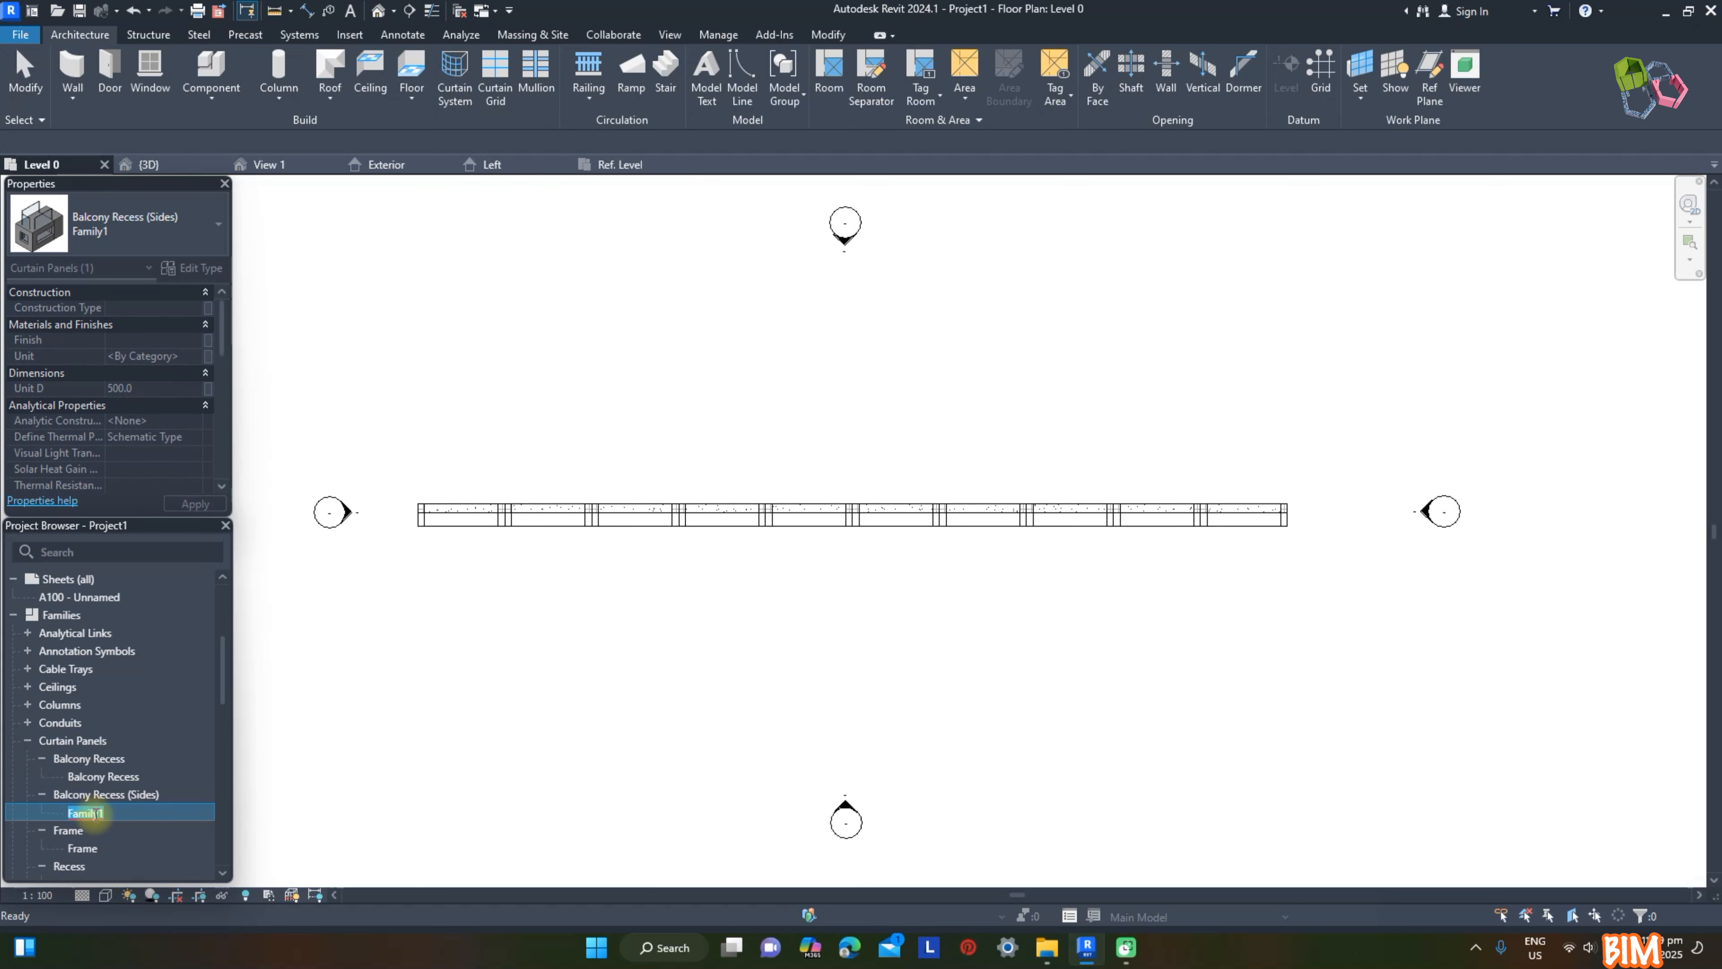
{"action": "left_click", "coordinate": [539, 771]}
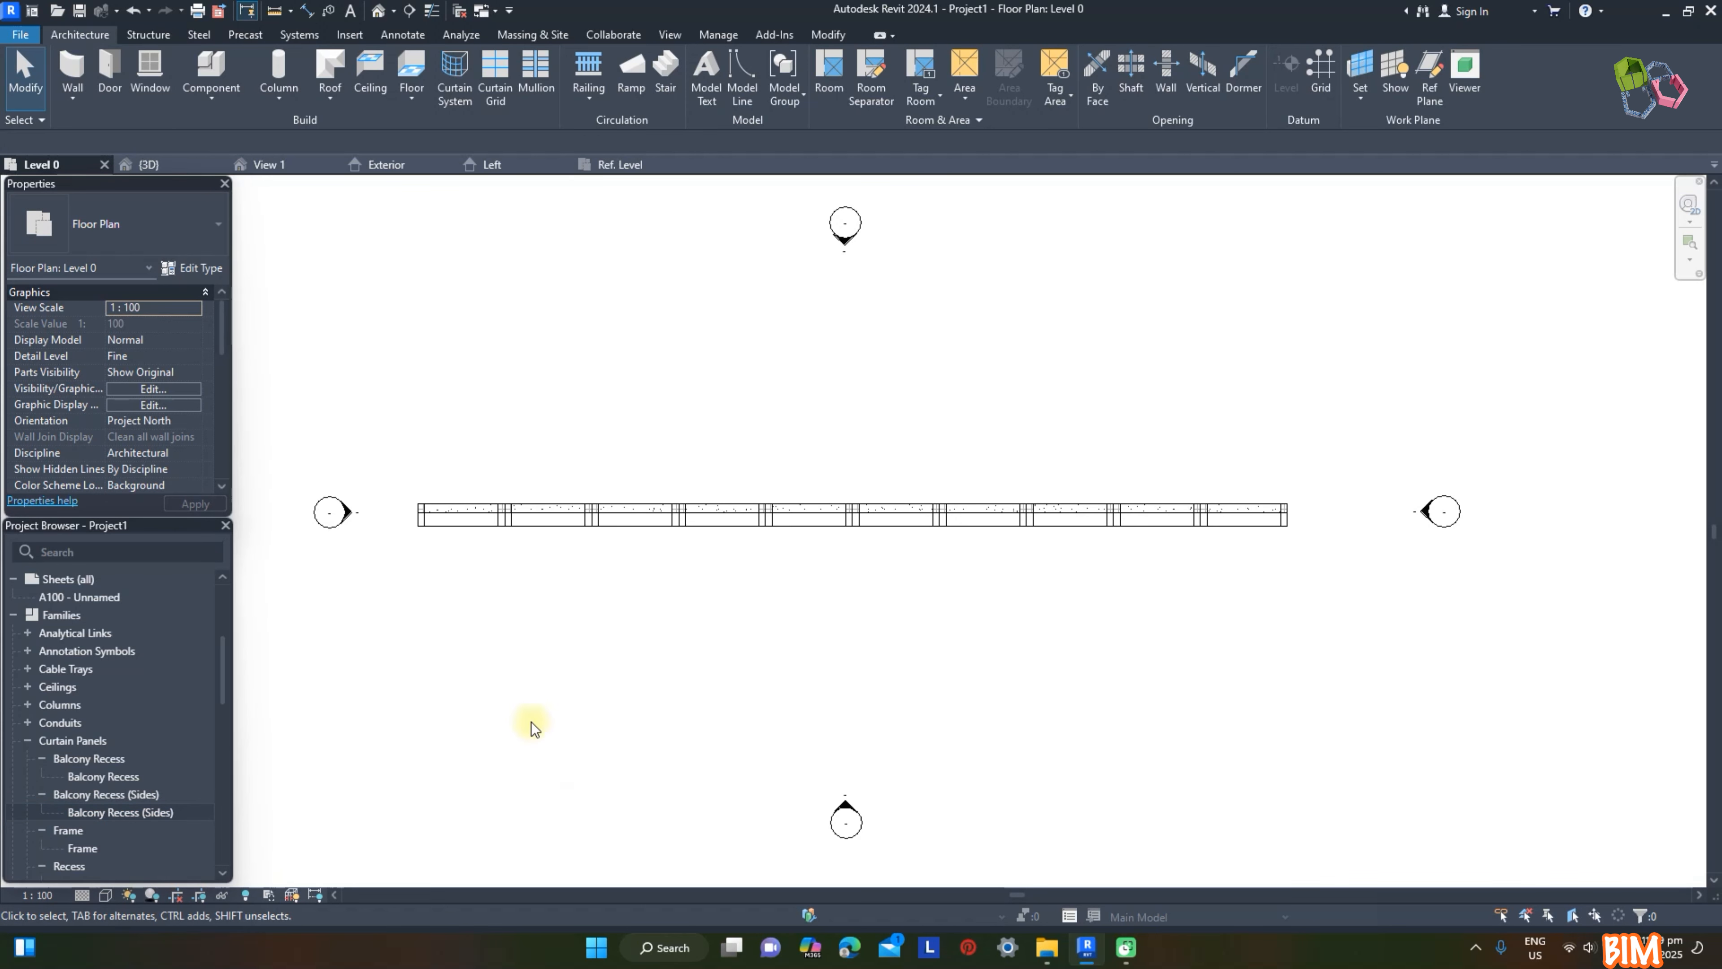
Step: In the project's 3D view, change four Frame panels of the curtain wall to the Balcony Recess (Sides) type
{"action": "left_click", "coordinate": [148, 165]}
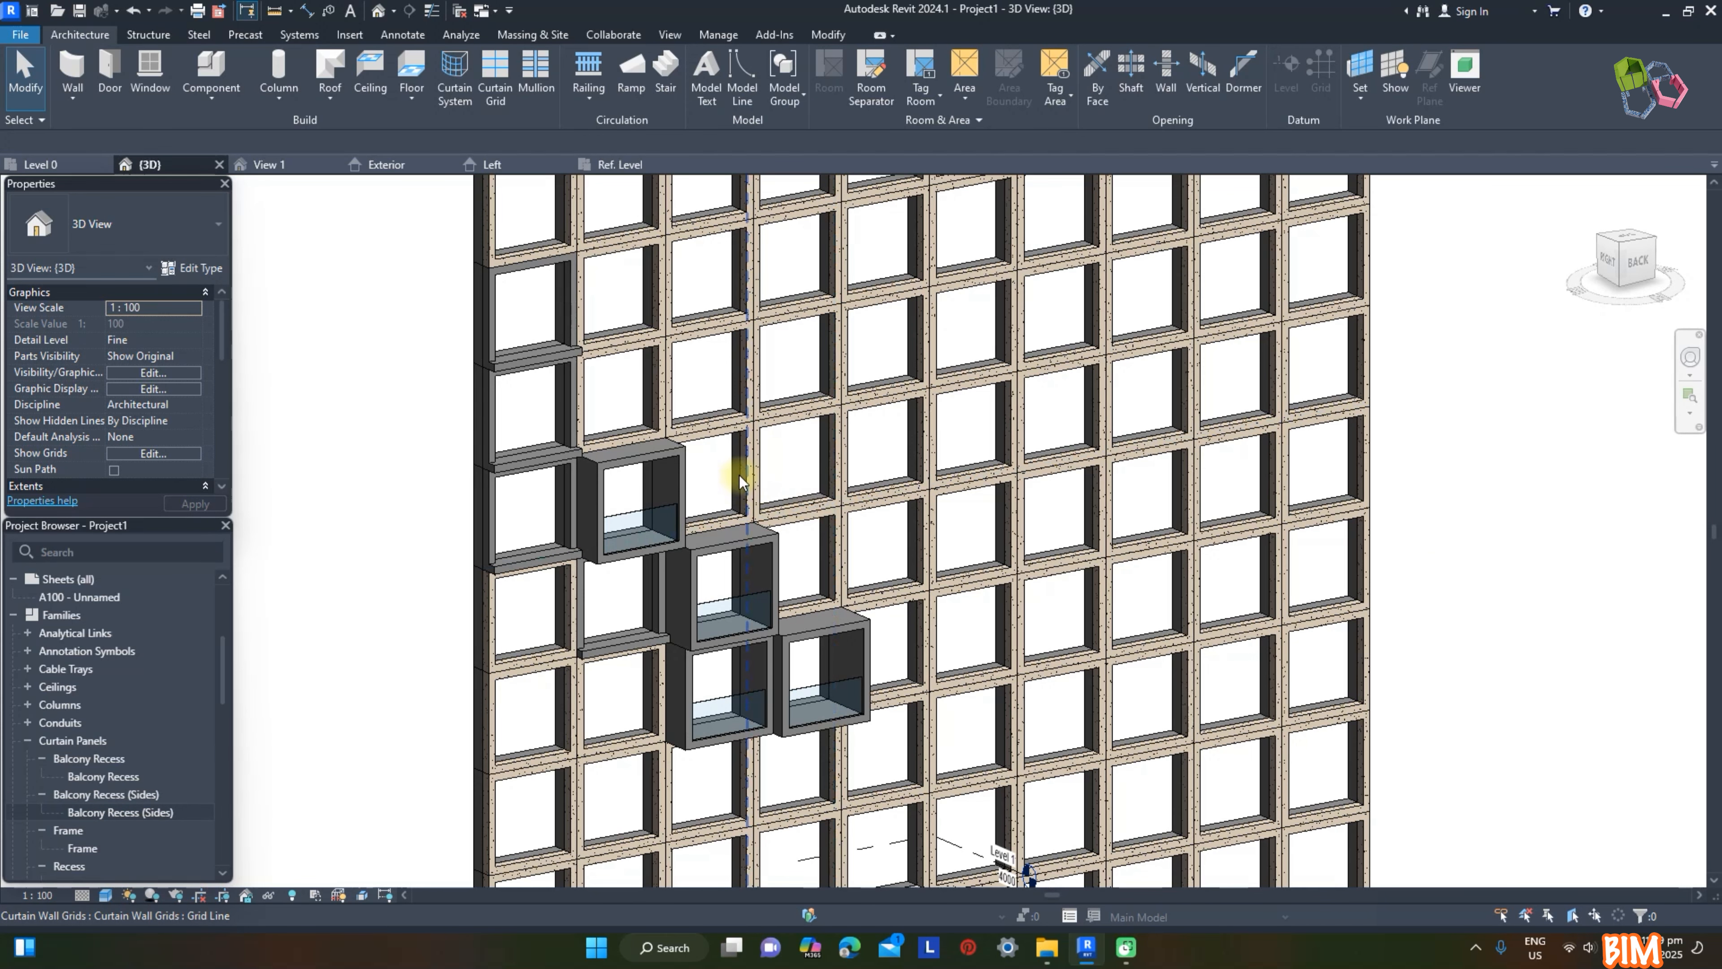
{"action": "left_click", "coordinate": [739, 475]}
{"action": "left_click", "coordinate": [833, 388], "text": "ctrl"}
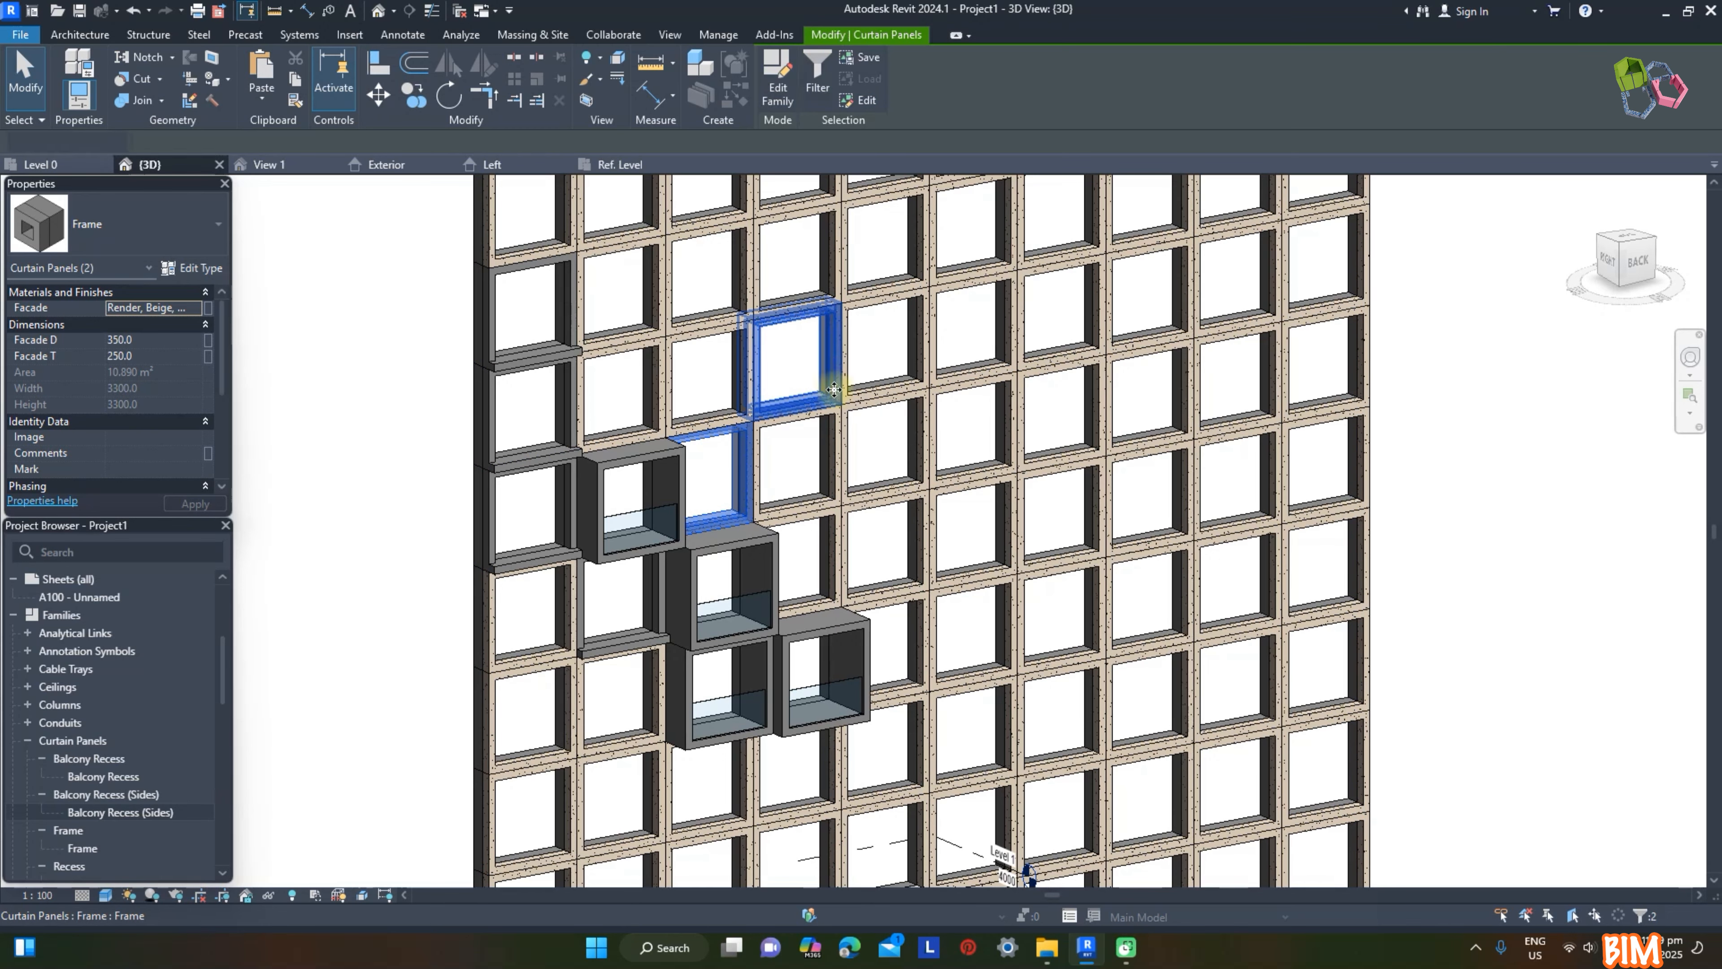
{"action": "left_click", "coordinate": [934, 539], "text": "ctrl"}
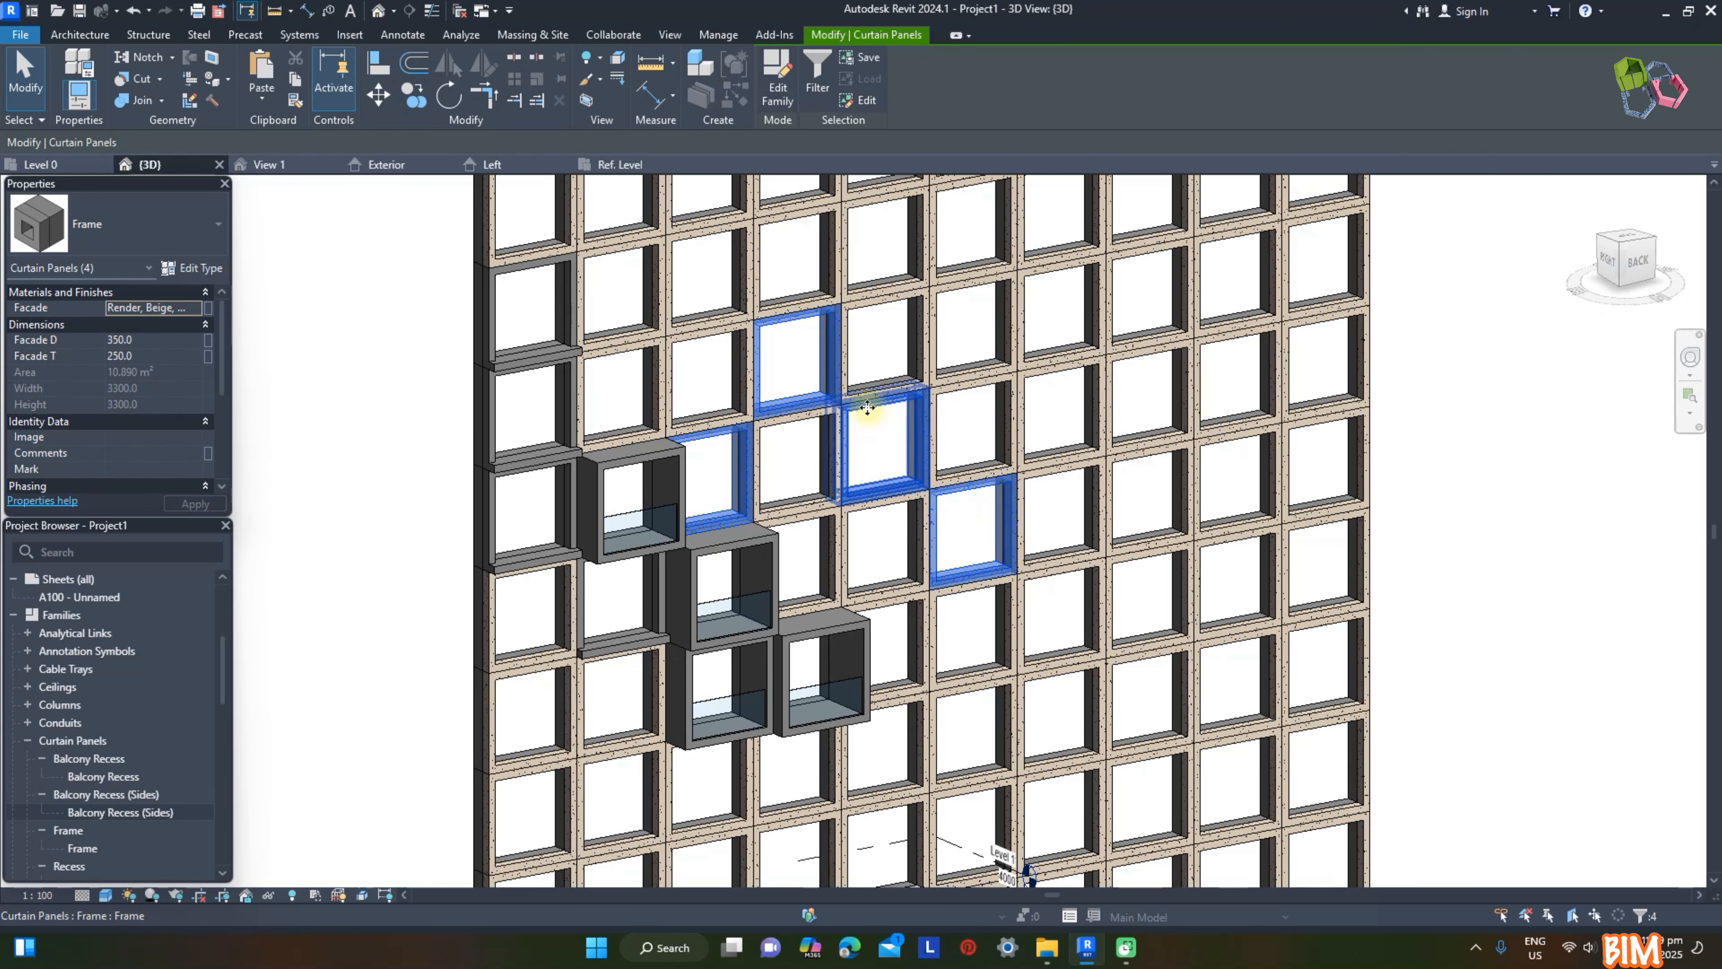
{"action": "left_click", "coordinate": [156, 224]}
{"action": "scroll", "coordinate": [175, 563], "scroll_direction": "down", "scroll_amount": 1}
{"action": "scroll", "coordinate": [175, 563], "scroll_direction": "up", "scroll_amount": 5}
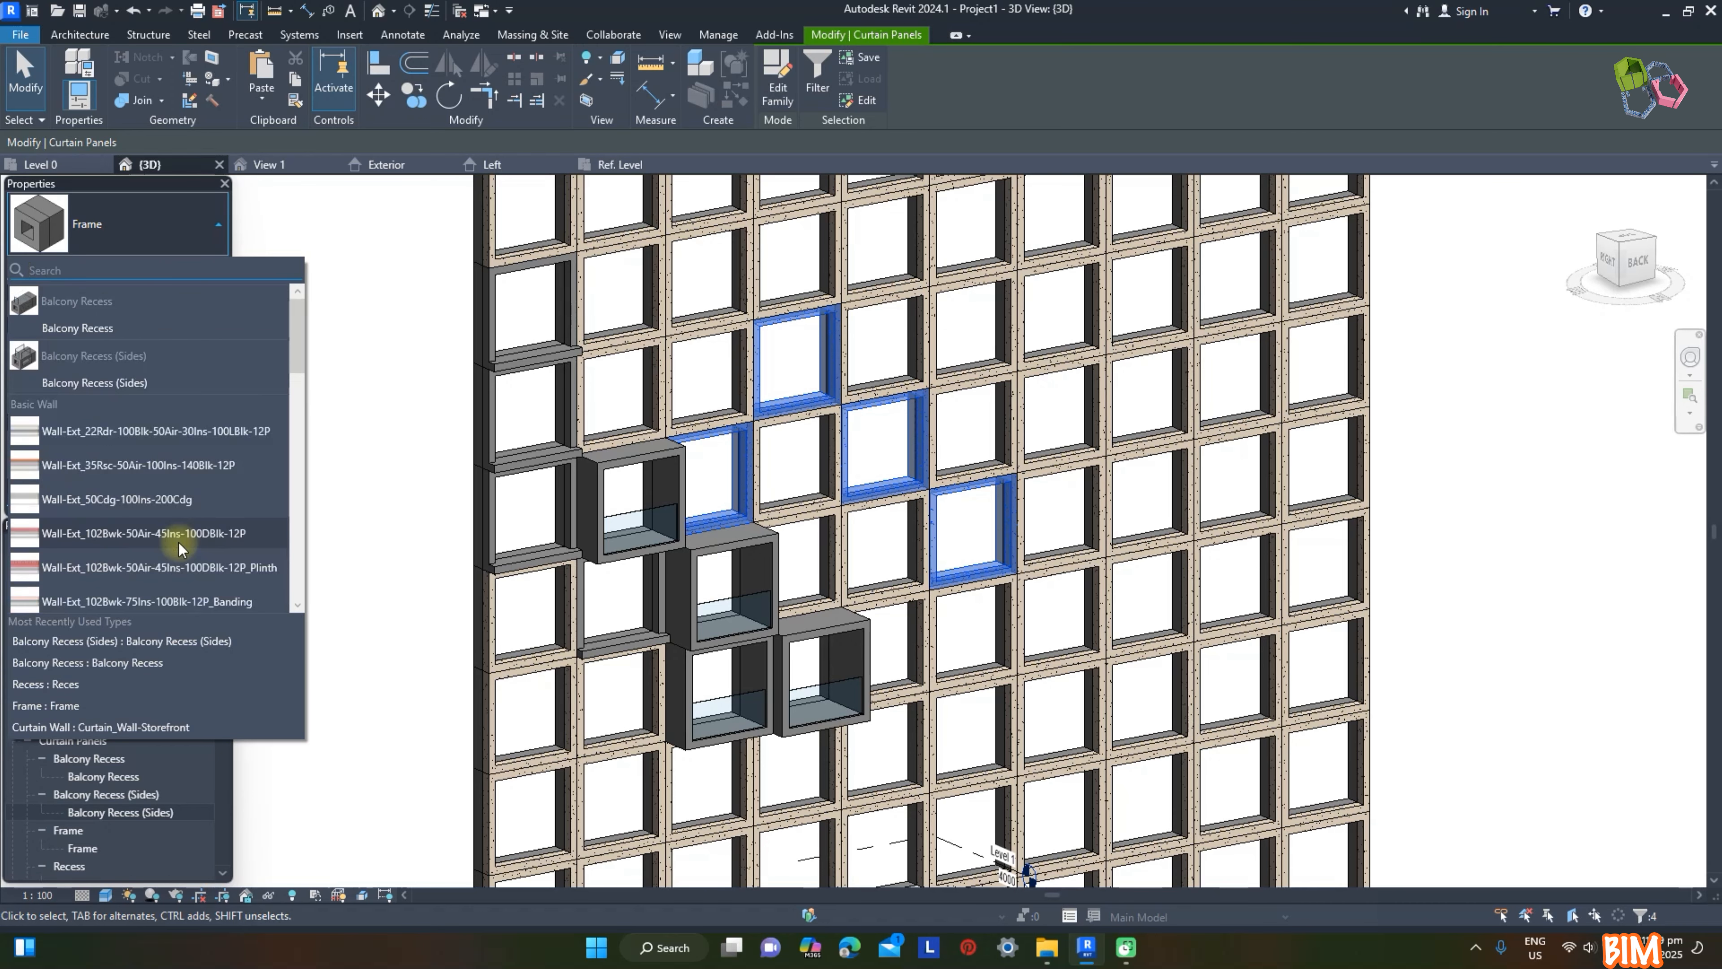
{"action": "left_click", "coordinate": [119, 383]}
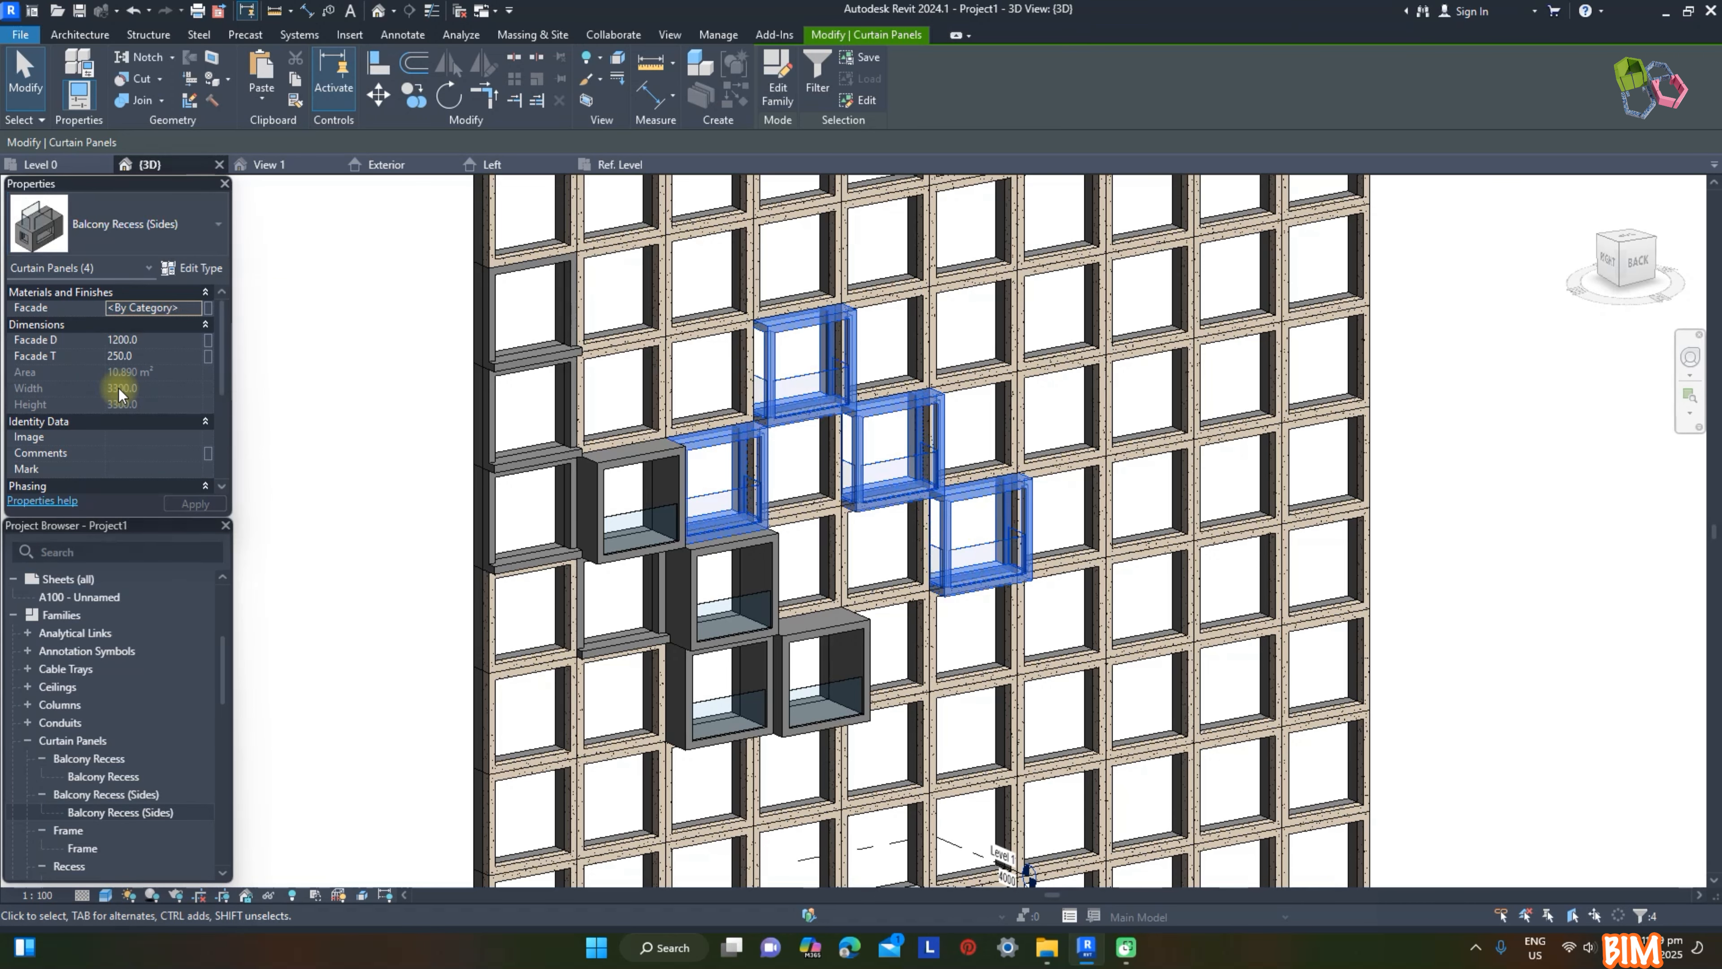
{"action": "left_click", "coordinate": [319, 361]}
{"action": "middle_click_drag", "start_coordinate": [1395, 564], "coordinate": [1413, 502], "text": "shift"}
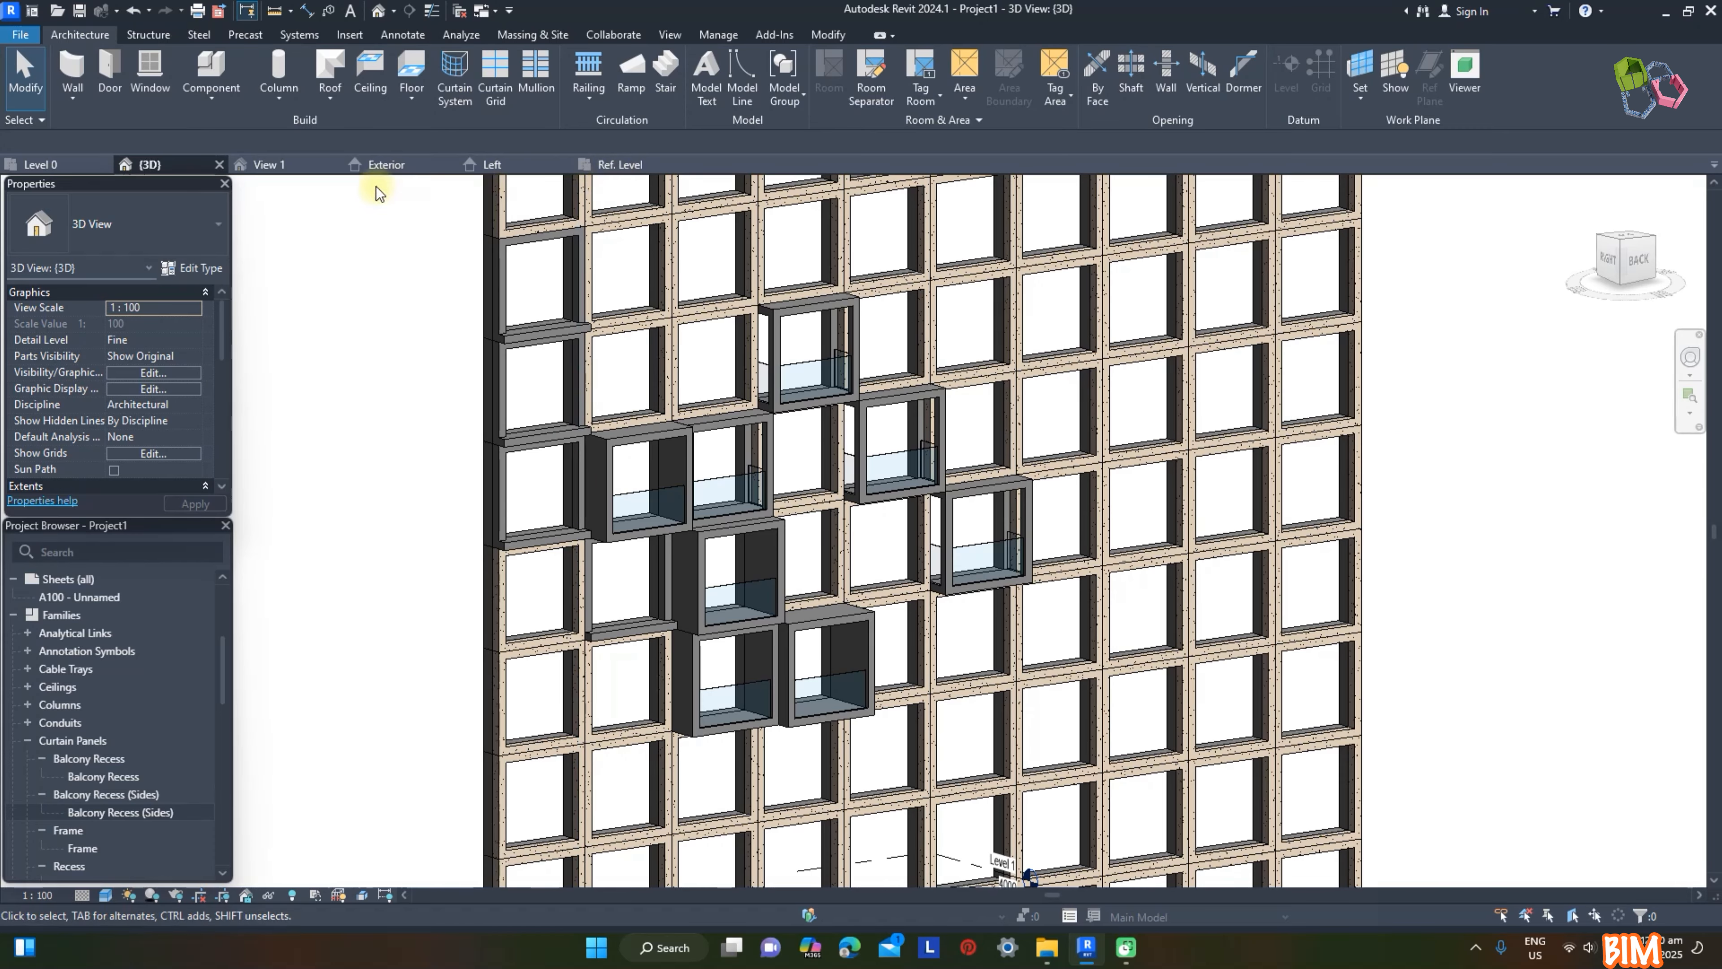
Step: Return to the panel family and delete the projecting balcony frame and its railing panels in the Ref. Level plan
{"action": "left_click", "coordinate": [304, 165]}
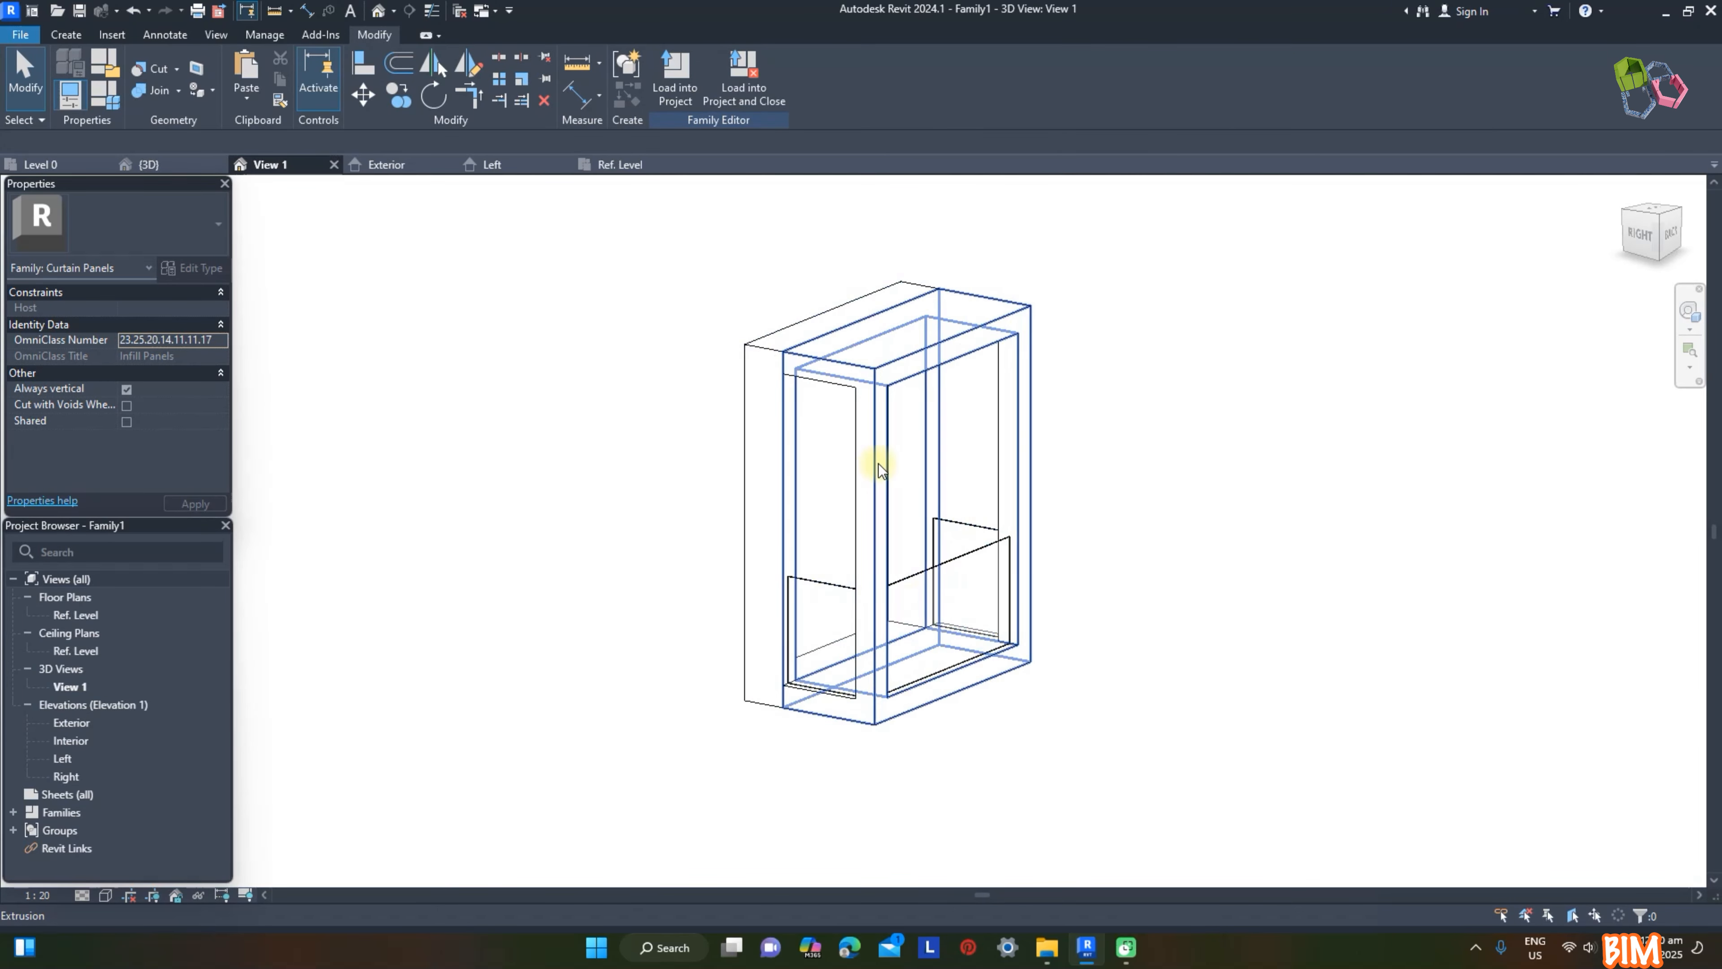
{"action": "left_click", "coordinate": [878, 464]}
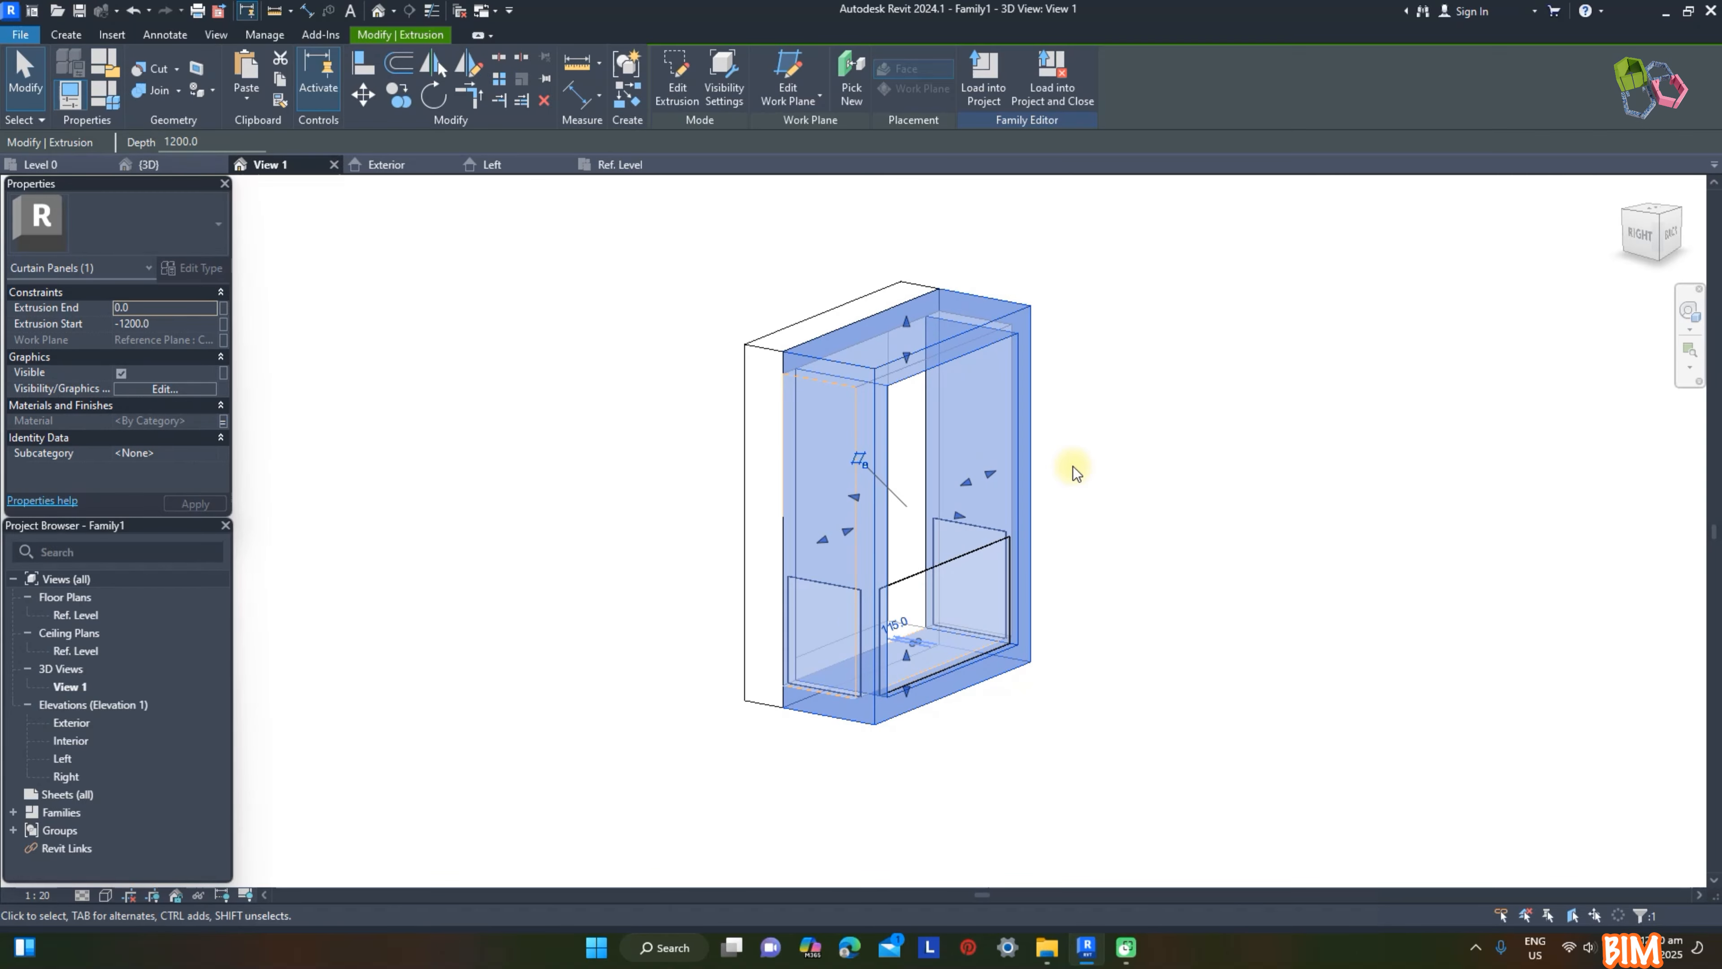
{"action": "left_click", "coordinate": [623, 165]}
{"action": "key", "text": "Escape"}
{"action": "left_click_drag", "start_coordinate": [474, 401], "coordinate": [1099, 608]}
{"action": "key", "text": "Delete"}
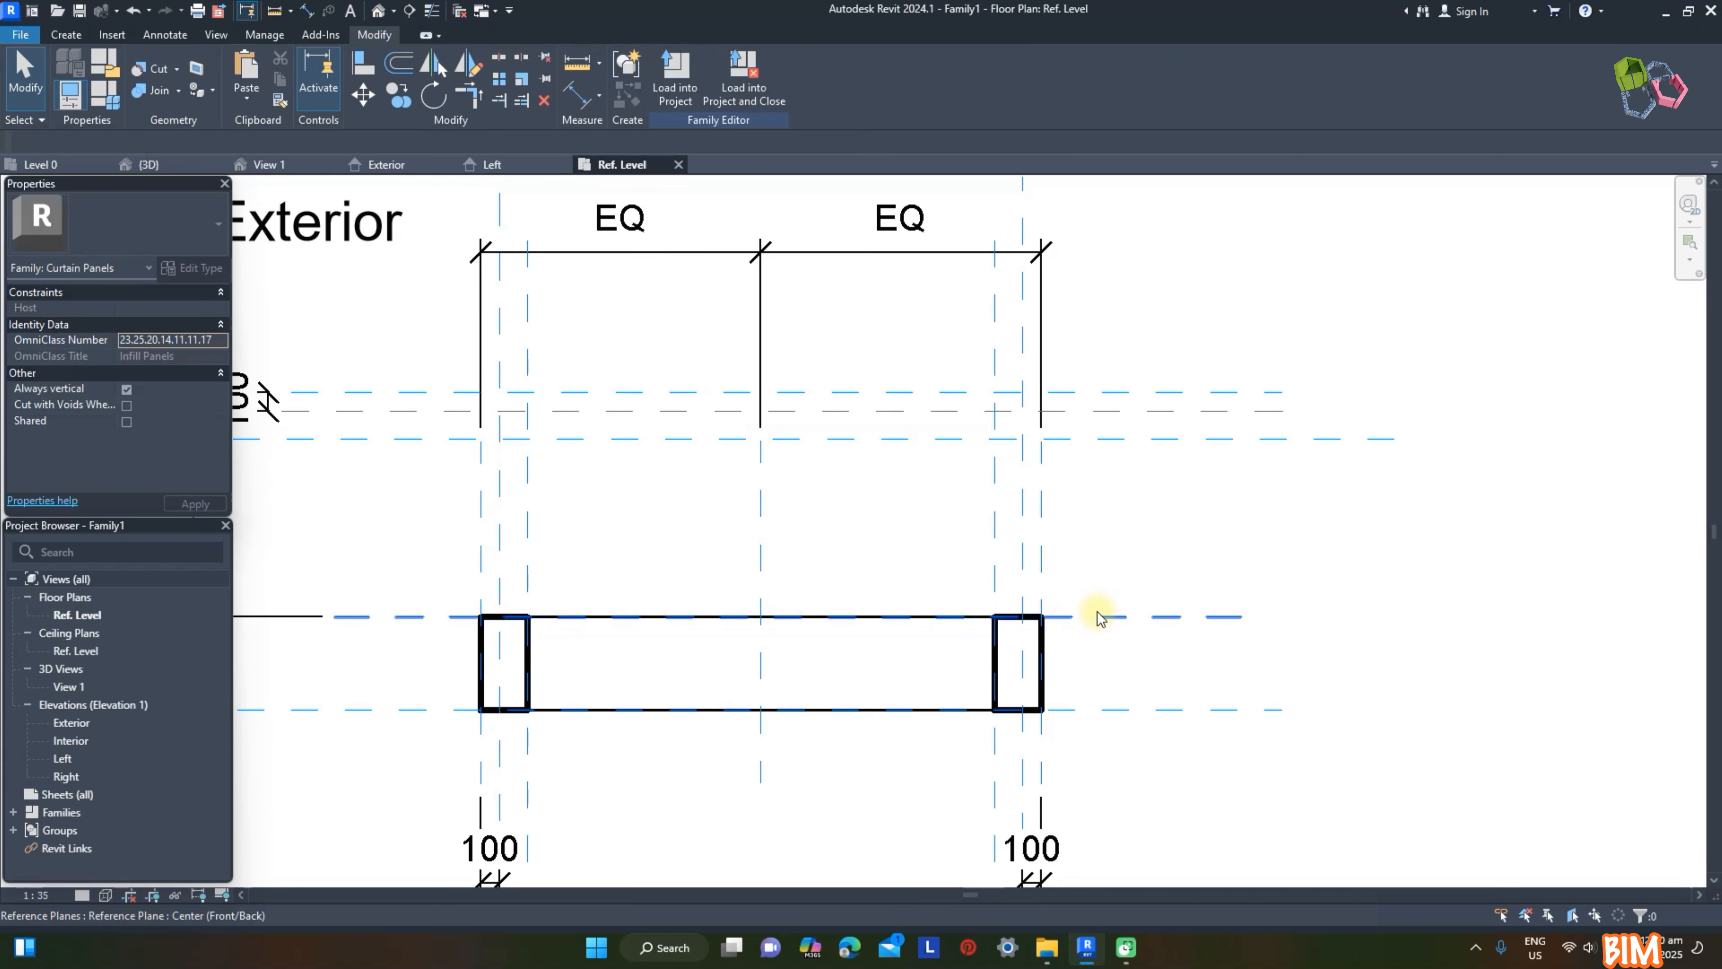
Step: Create a slab extrusion from a 3000 × 1200 mm rectangle in front of the frame, locking its four edges to the reference planes
{"action": "left_click", "coordinate": [65, 34]}
{"action": "left_click", "coordinate": [145, 72]}
{"action": "left_click", "coordinate": [722, 60]}
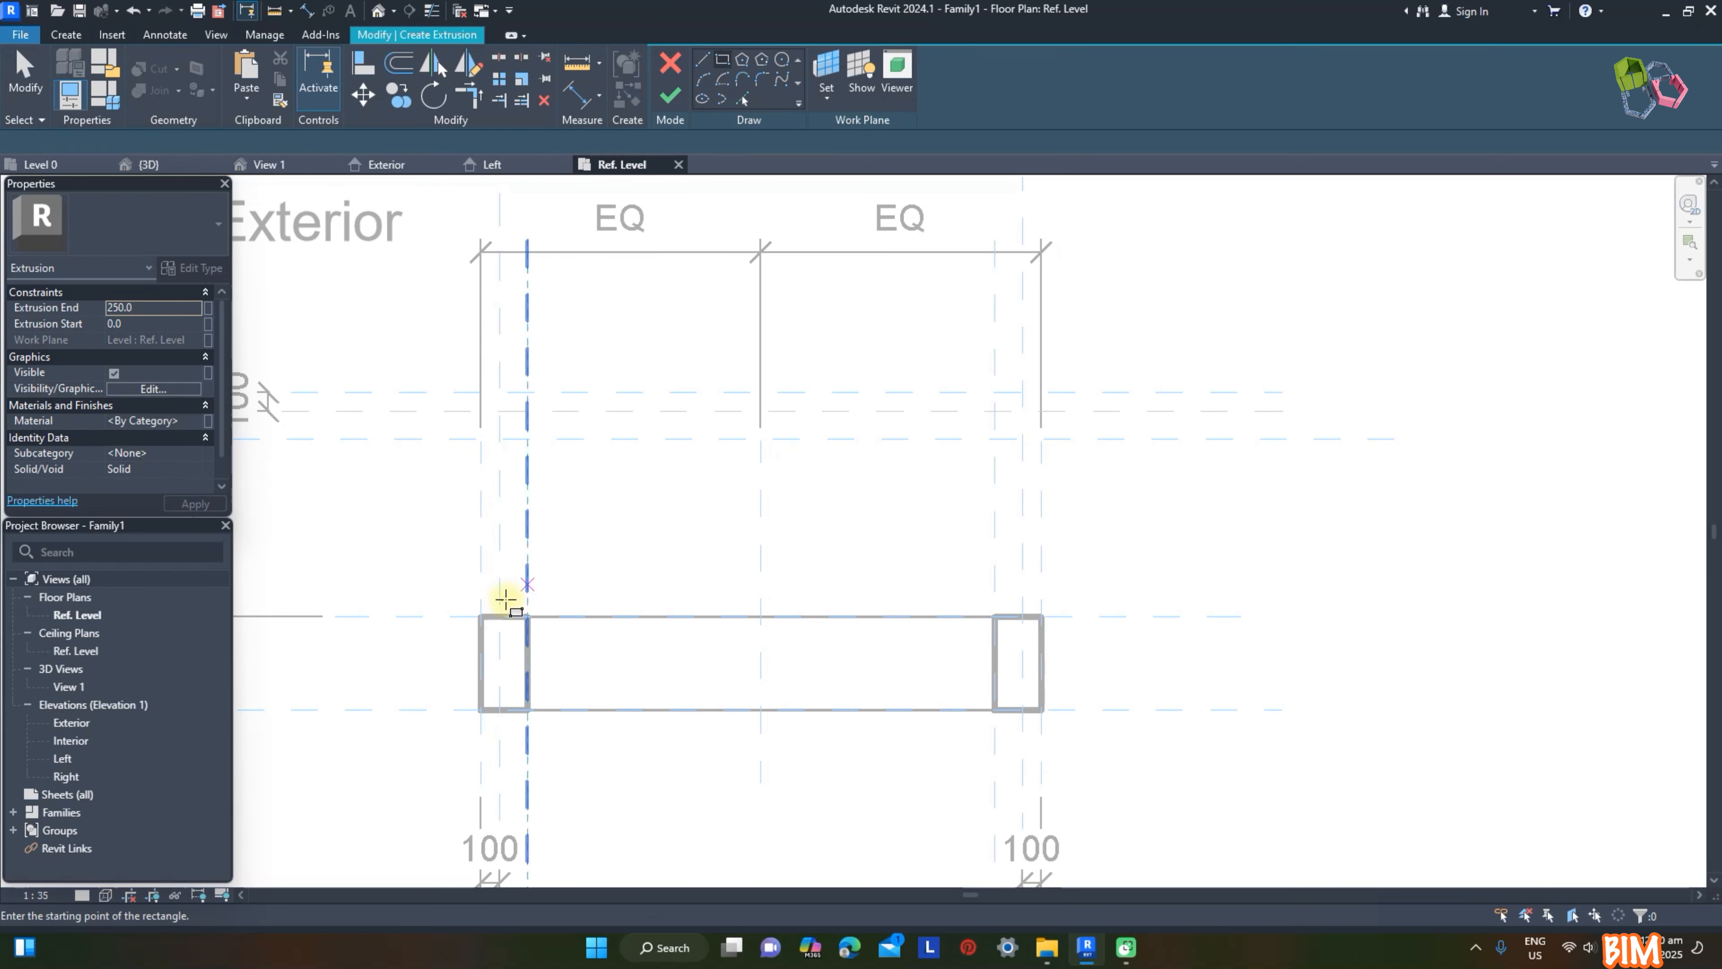
{"action": "left_click", "coordinate": [479, 615]}
{"action": "left_click", "coordinate": [1041, 391]}
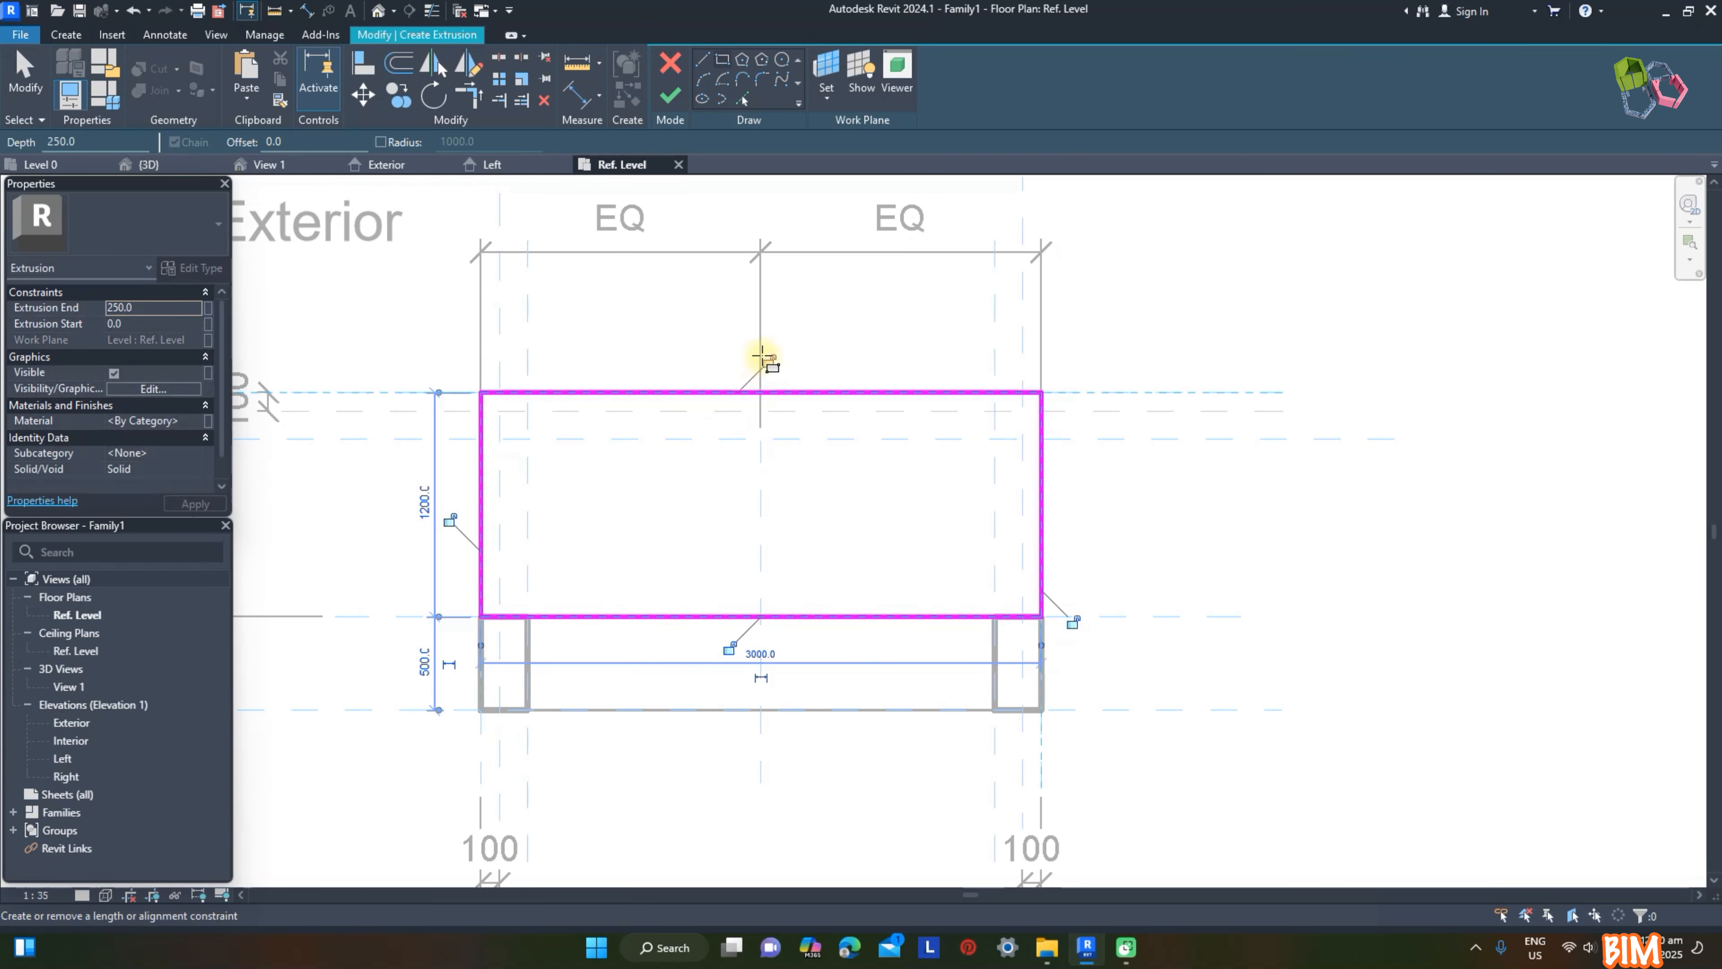
{"action": "left_click", "coordinate": [670, 95]}
Step: In the Left elevation, align and lock the balcony slab's upper and lower faces to the reference planes, and check it in 3D
{"action": "left_click", "coordinate": [492, 164]}
{"action": "left_click_drag", "start_coordinate": [751, 669], "coordinate": [899, 673]}
{"action": "left_click", "coordinate": [871, 644]}
{"action": "left_click_drag", "start_coordinate": [750, 709], "coordinate": [903, 708]}
{"action": "left_click", "coordinate": [1114, 466]}
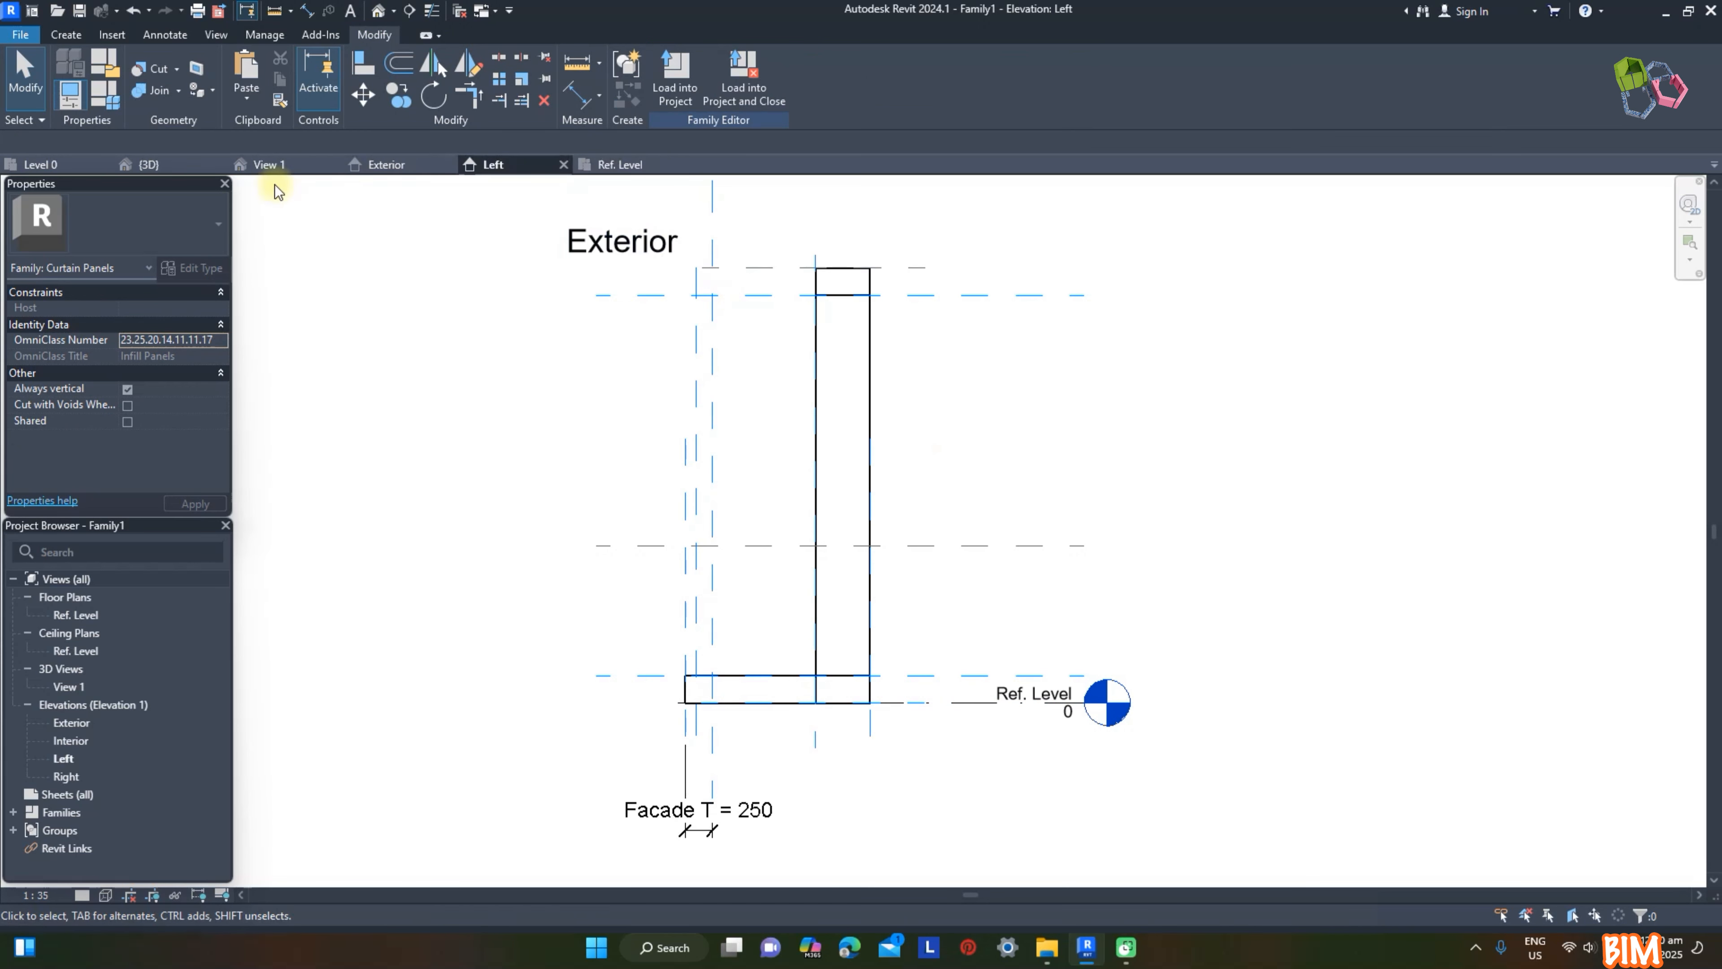
{"action": "left_click", "coordinate": [269, 164]}
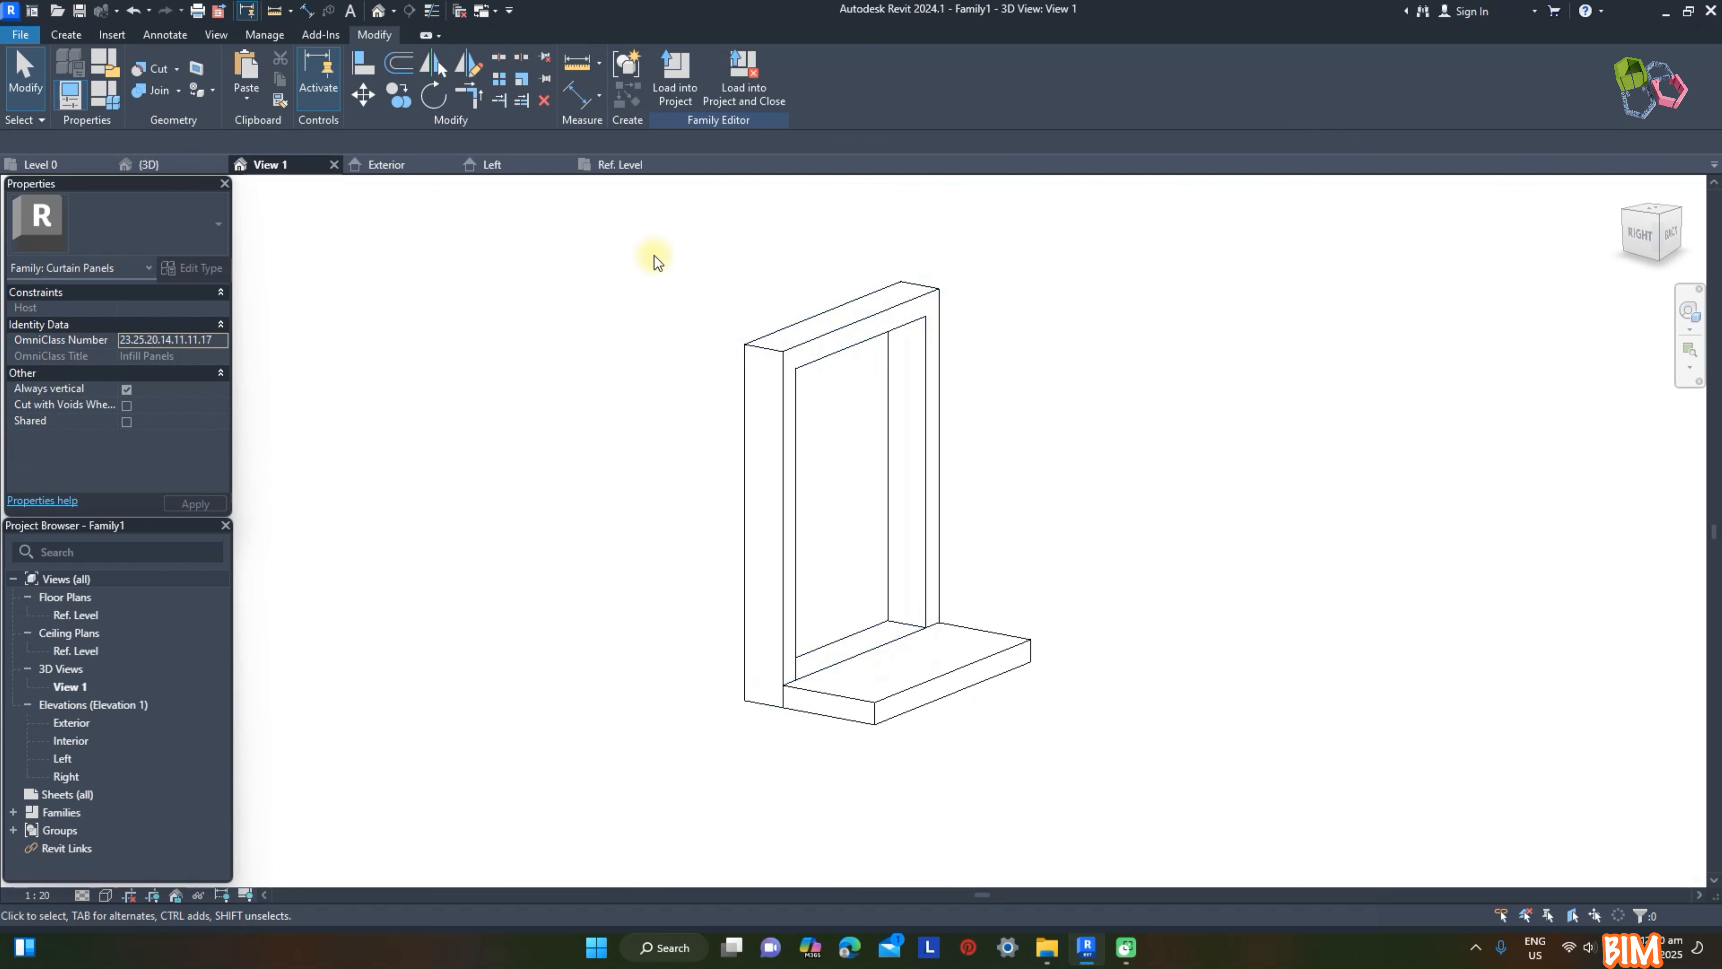
Step: Start a sweep in the Ref. Level plan and sketch its path along the three reference planes 100 mm inside the slab's edges
{"action": "left_click", "coordinate": [608, 164]}
{"action": "left_click", "coordinate": [66, 34]}
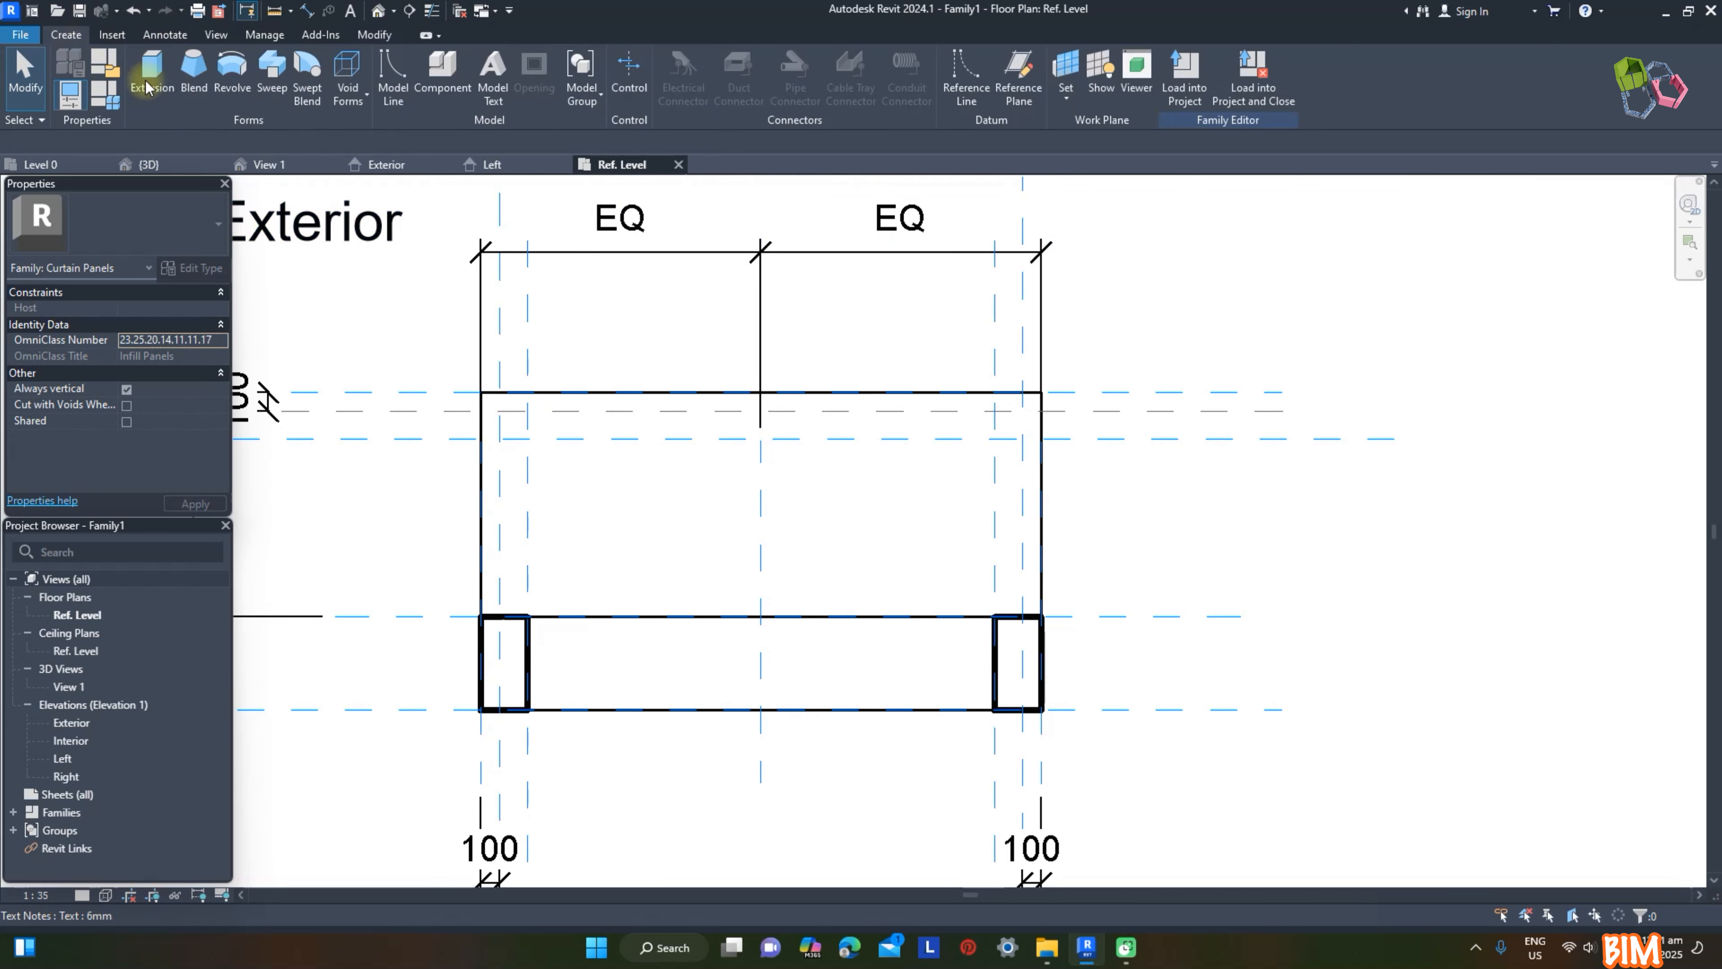
{"action": "left_click", "coordinate": [271, 72]}
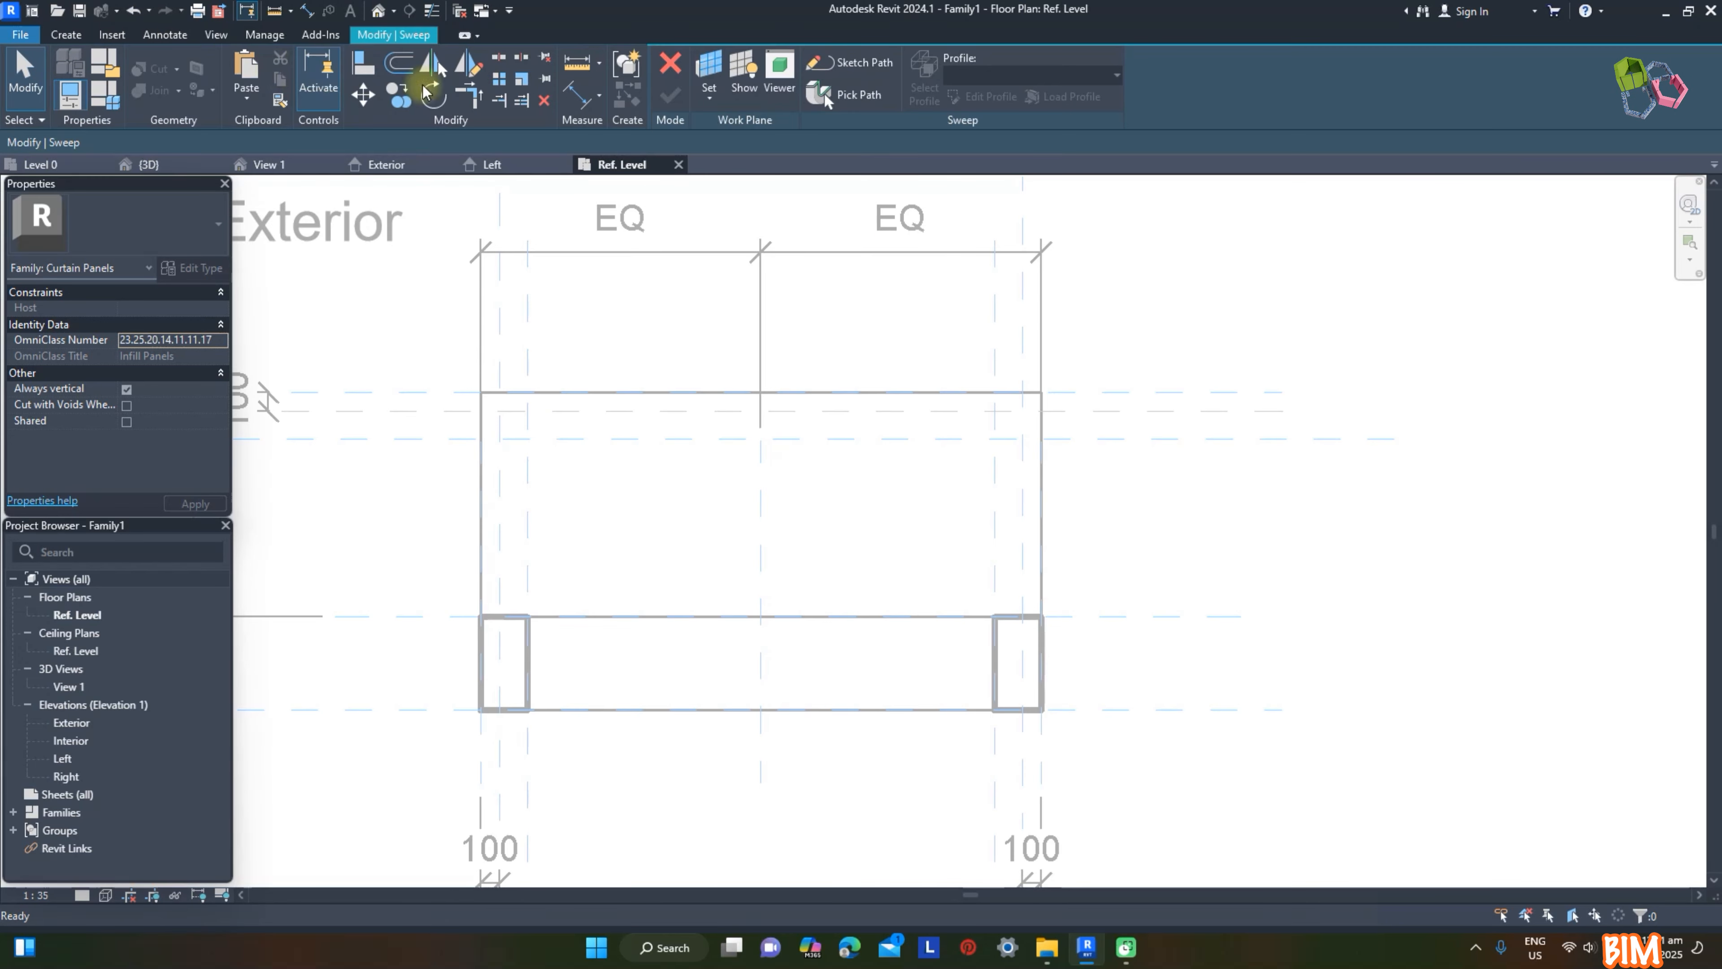
{"action": "left_click", "coordinate": [833, 65]}
{"action": "left_click", "coordinate": [742, 100]}
{"action": "left_click", "coordinate": [637, 424]}
{"action": "left_click", "coordinate": [1031, 499]}
{"action": "key", "text": "Escape"}
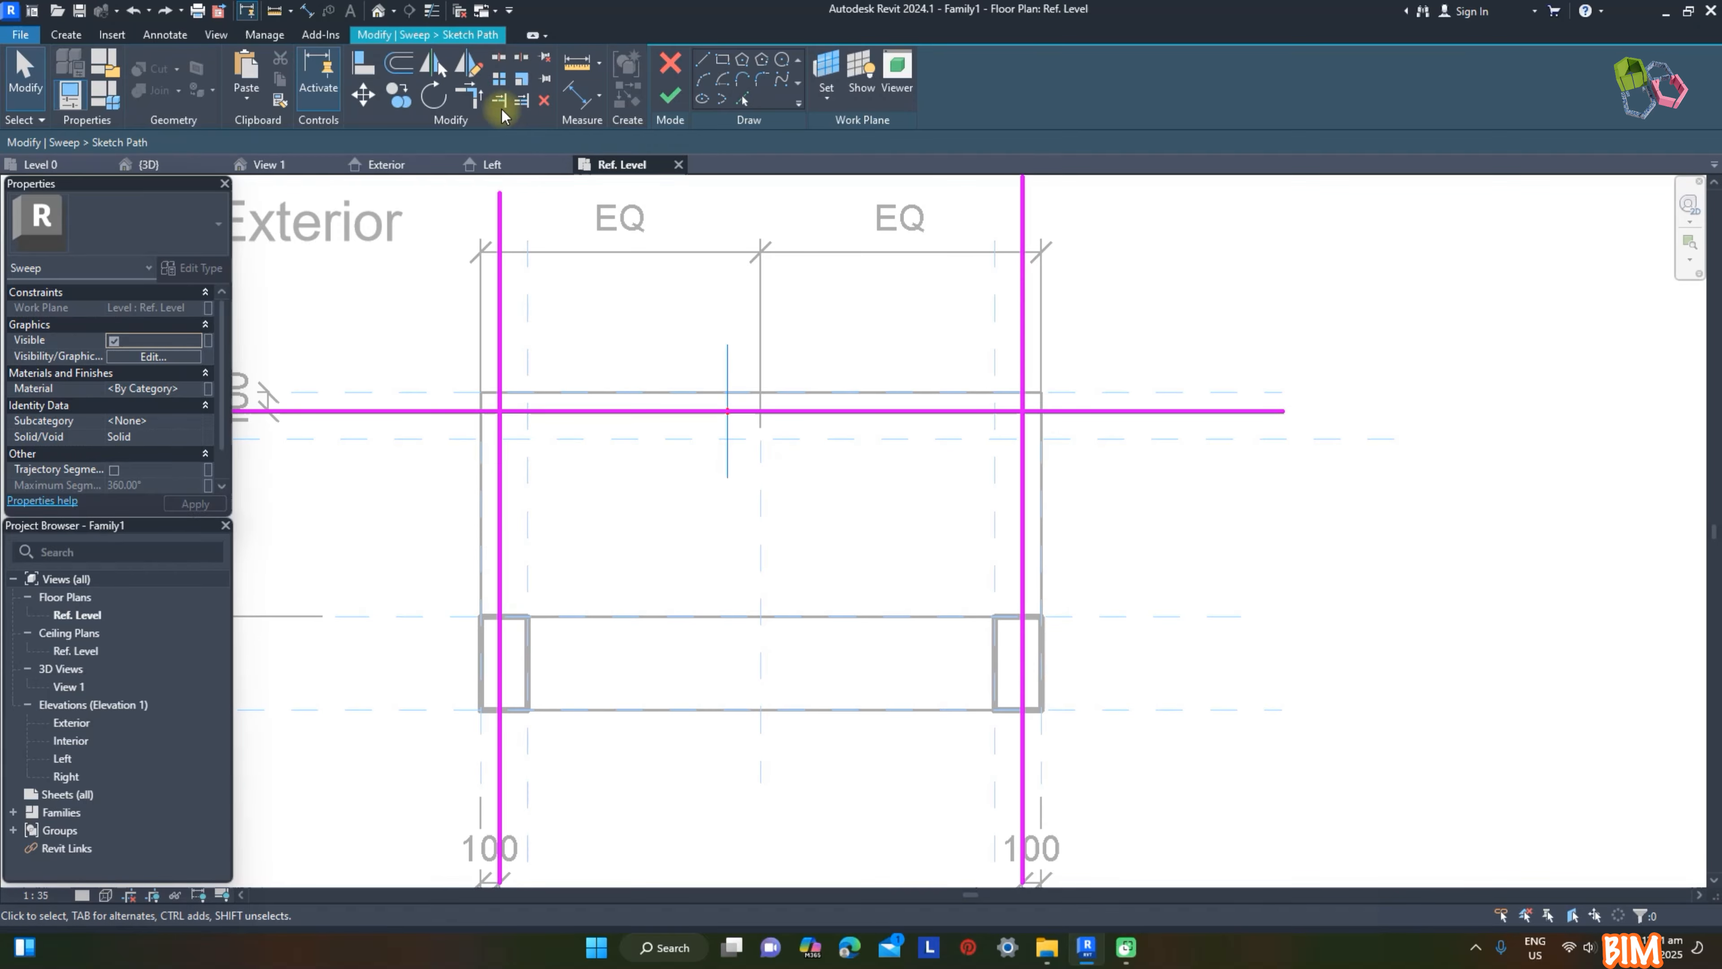
Step: Trim the three path lines into two corners at the slab's outer side
{"action": "left_click", "coordinate": [546, 413]}
{"action": "left_click", "coordinate": [502, 456]}
{"action": "left_click", "coordinate": [995, 410]}
{"action": "left_click", "coordinate": [1024, 449]}
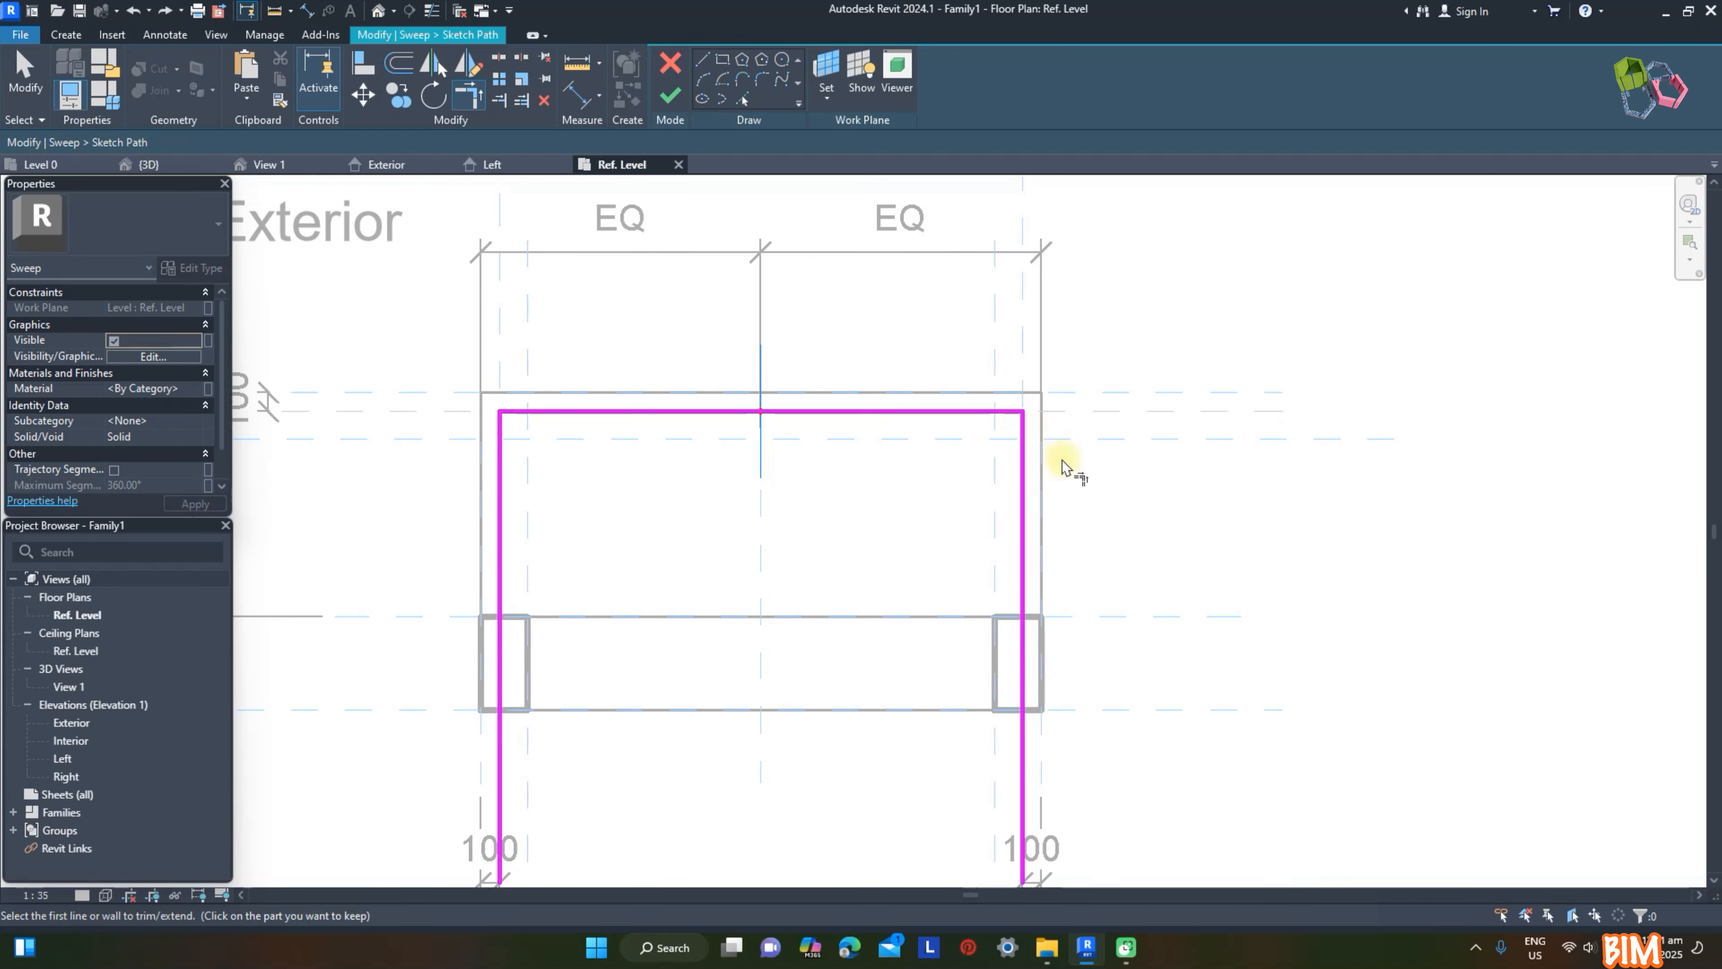
{"action": "scroll", "coordinate": [623, 405], "scroll_direction": "down", "scroll_amount": 1}
{"action": "key", "text": "Escape"}
Step: Align both open ends of the U-shaped path with the frame's exterior face and finish the path
{"action": "key", "text": "a"}
{"action": "key", "text": "l"}
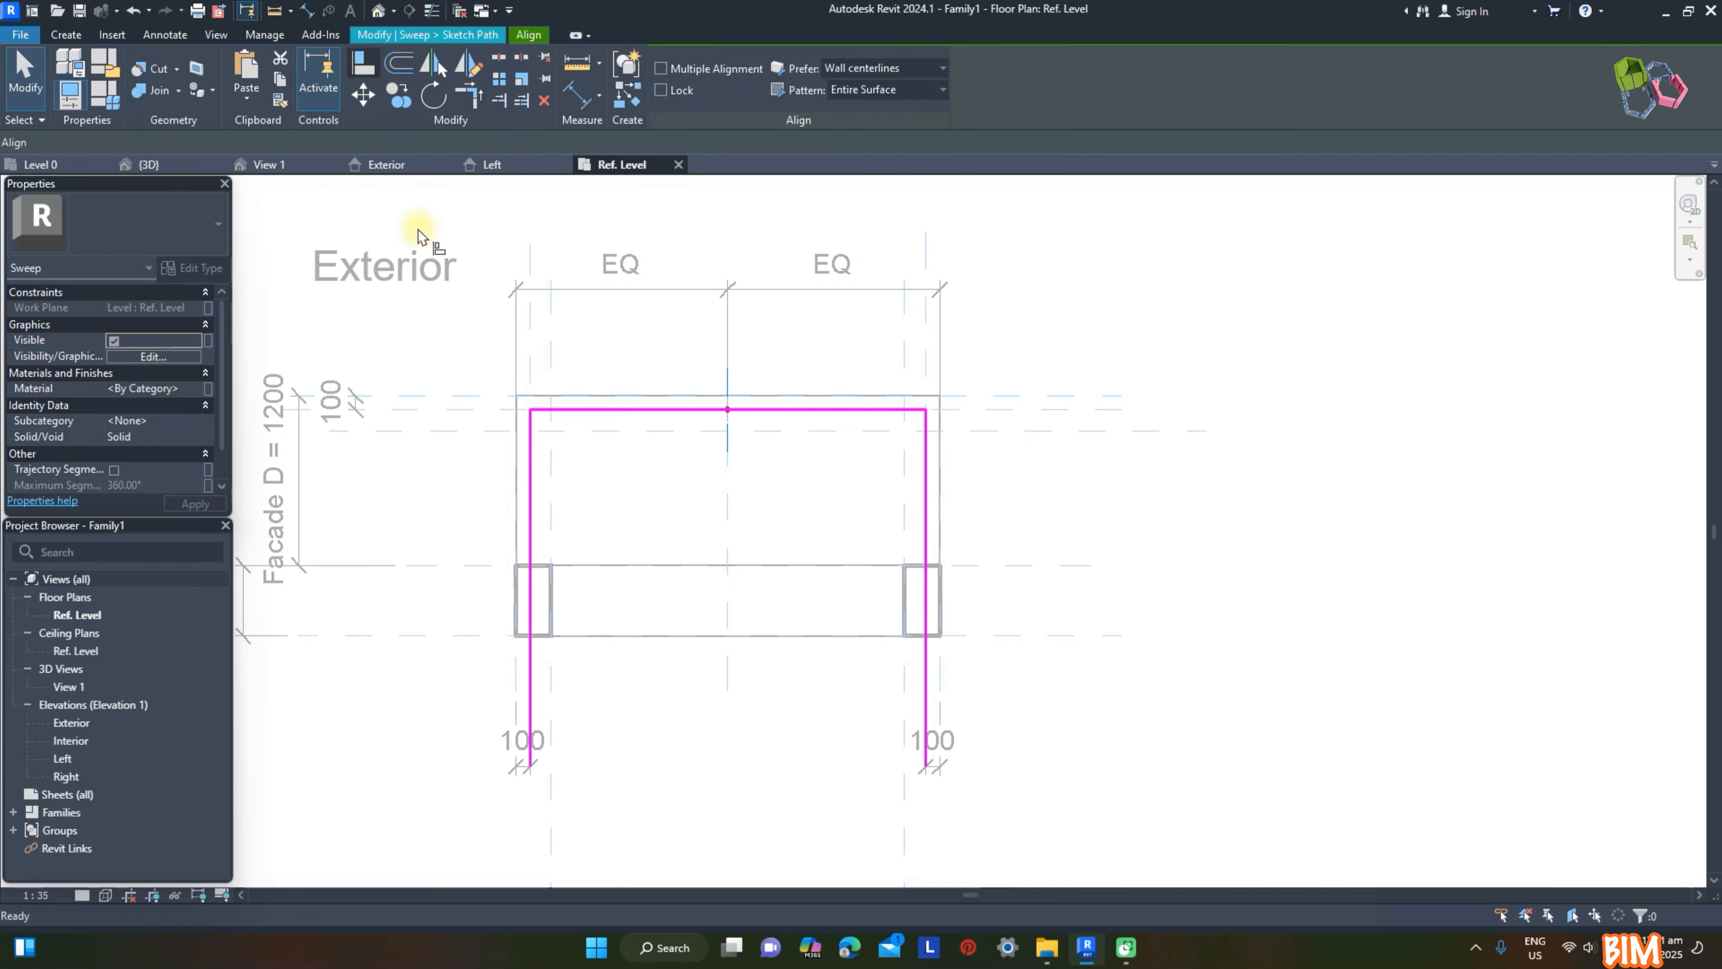
{"action": "left_click", "coordinate": [469, 565]}
{"action": "left_click", "coordinate": [530, 766]}
{"action": "left_click", "coordinate": [1014, 565]}
{"action": "left_click", "coordinate": [926, 763]}
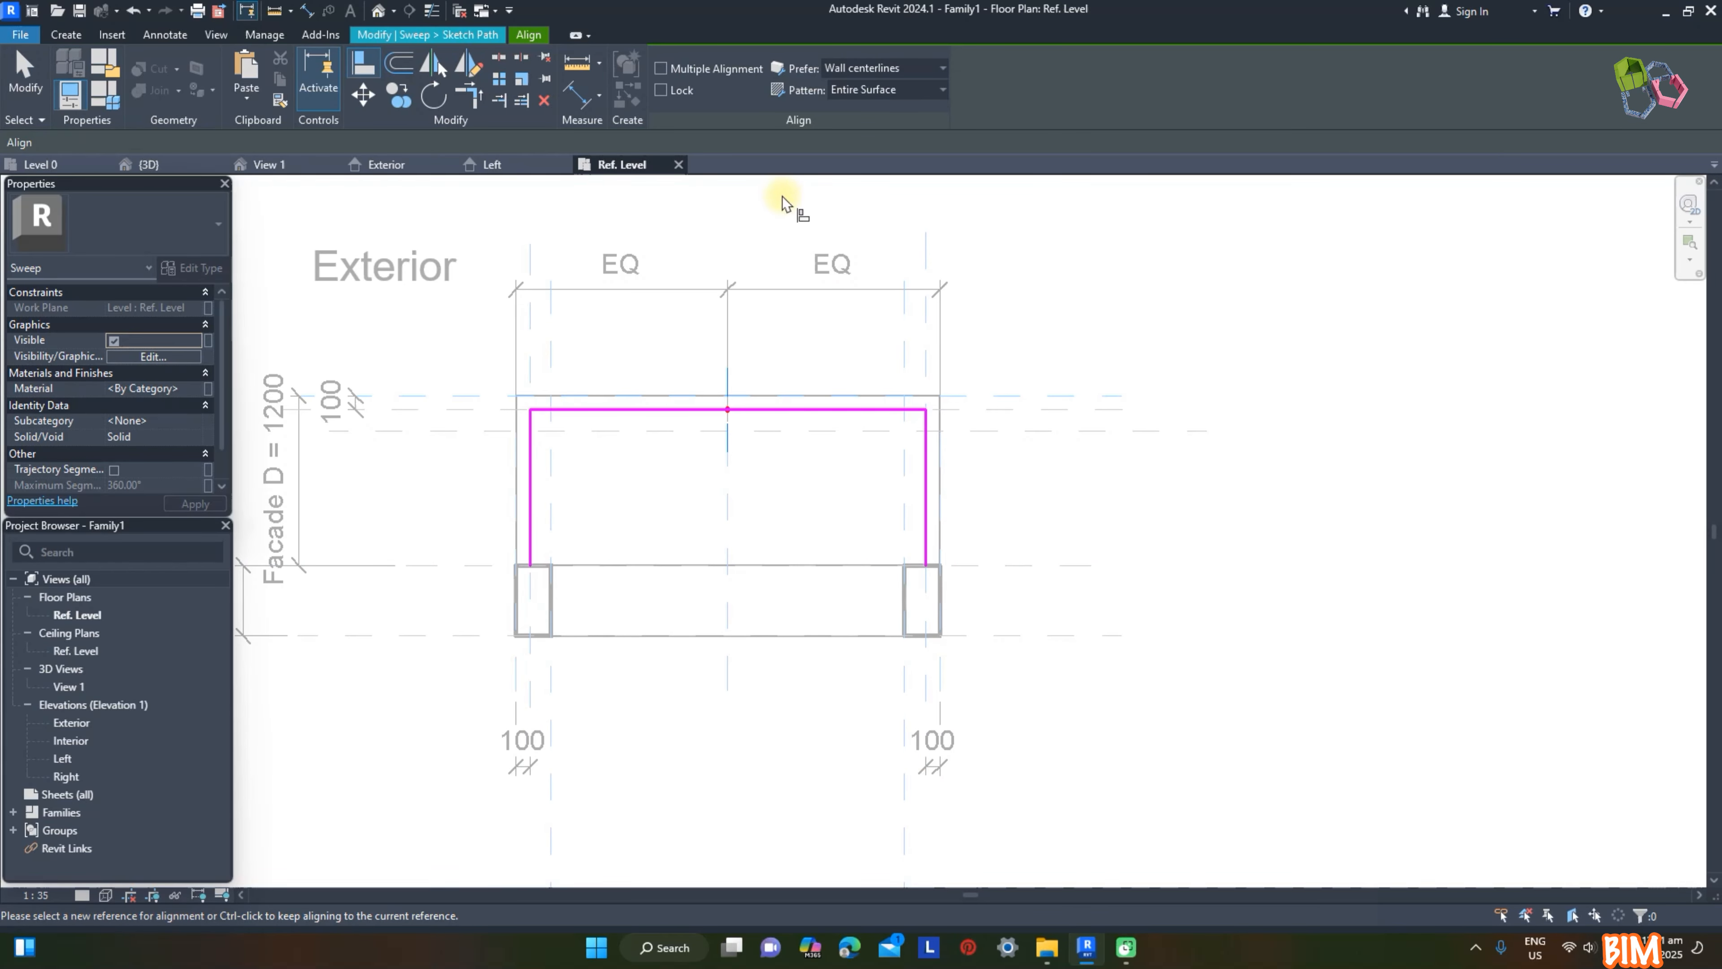
{"action": "key", "text": "Escape"}
{"action": "left_click", "coordinate": [671, 97]}
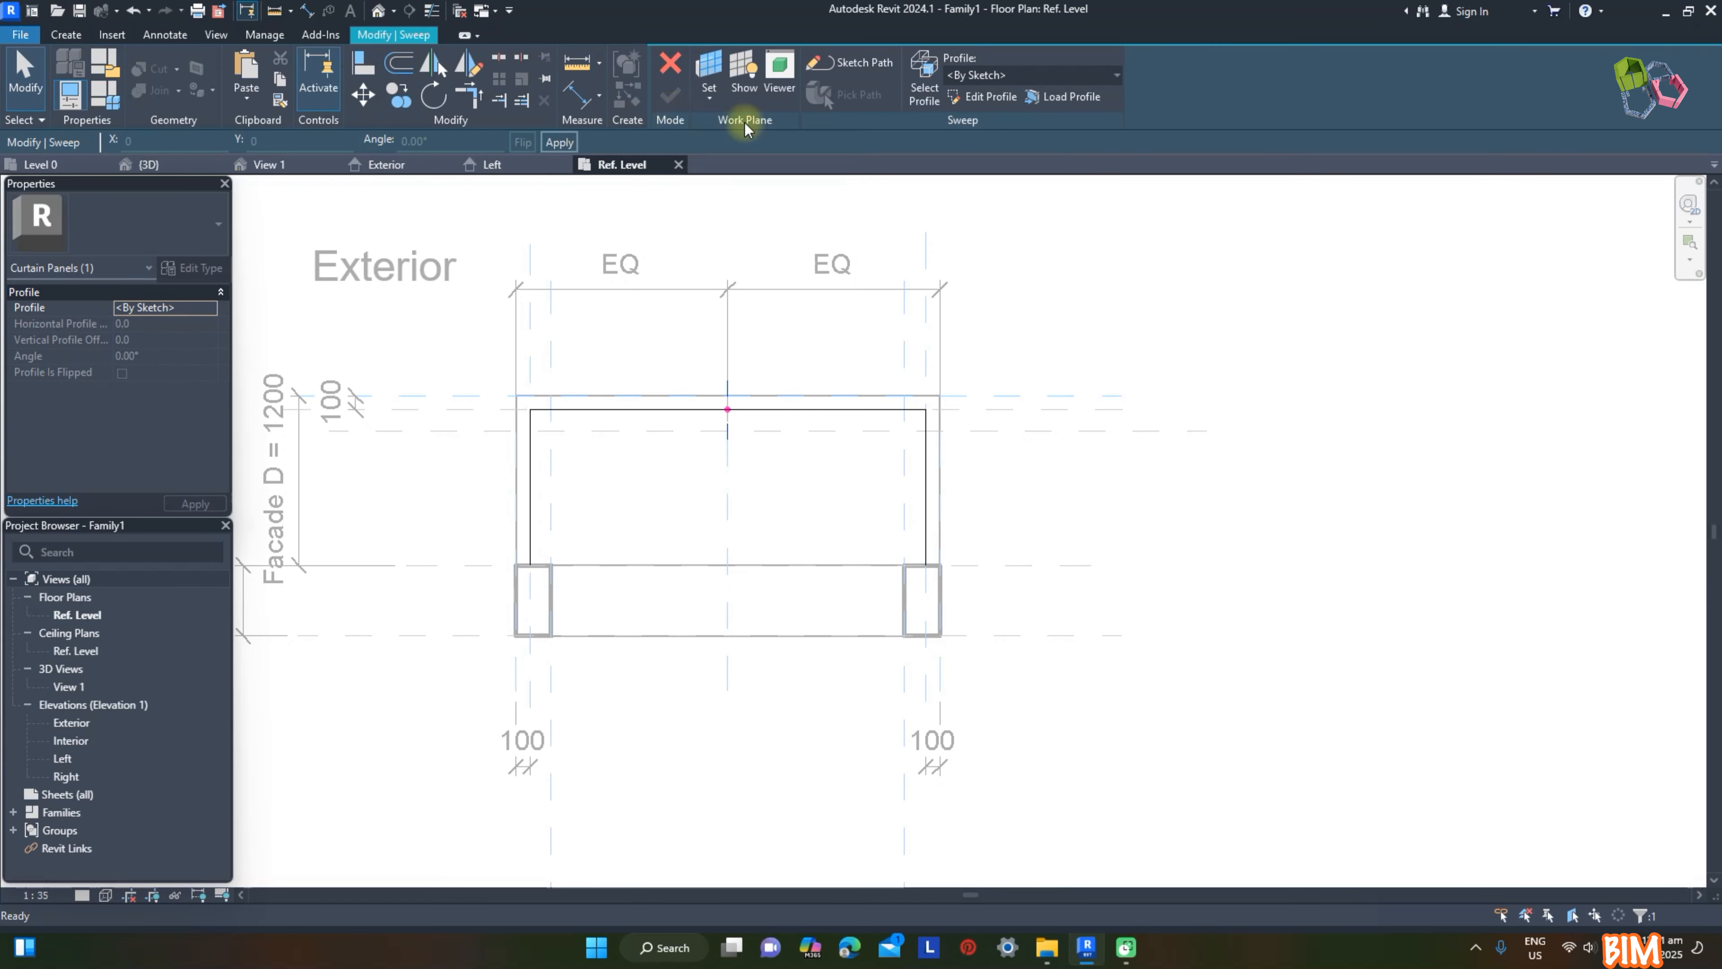
Step: Sketch the sweep profile in the Left elevation as a rectangle about 277 × 1200 mm on the slab, locked to the reference planes
{"action": "left_click", "coordinate": [989, 96]}
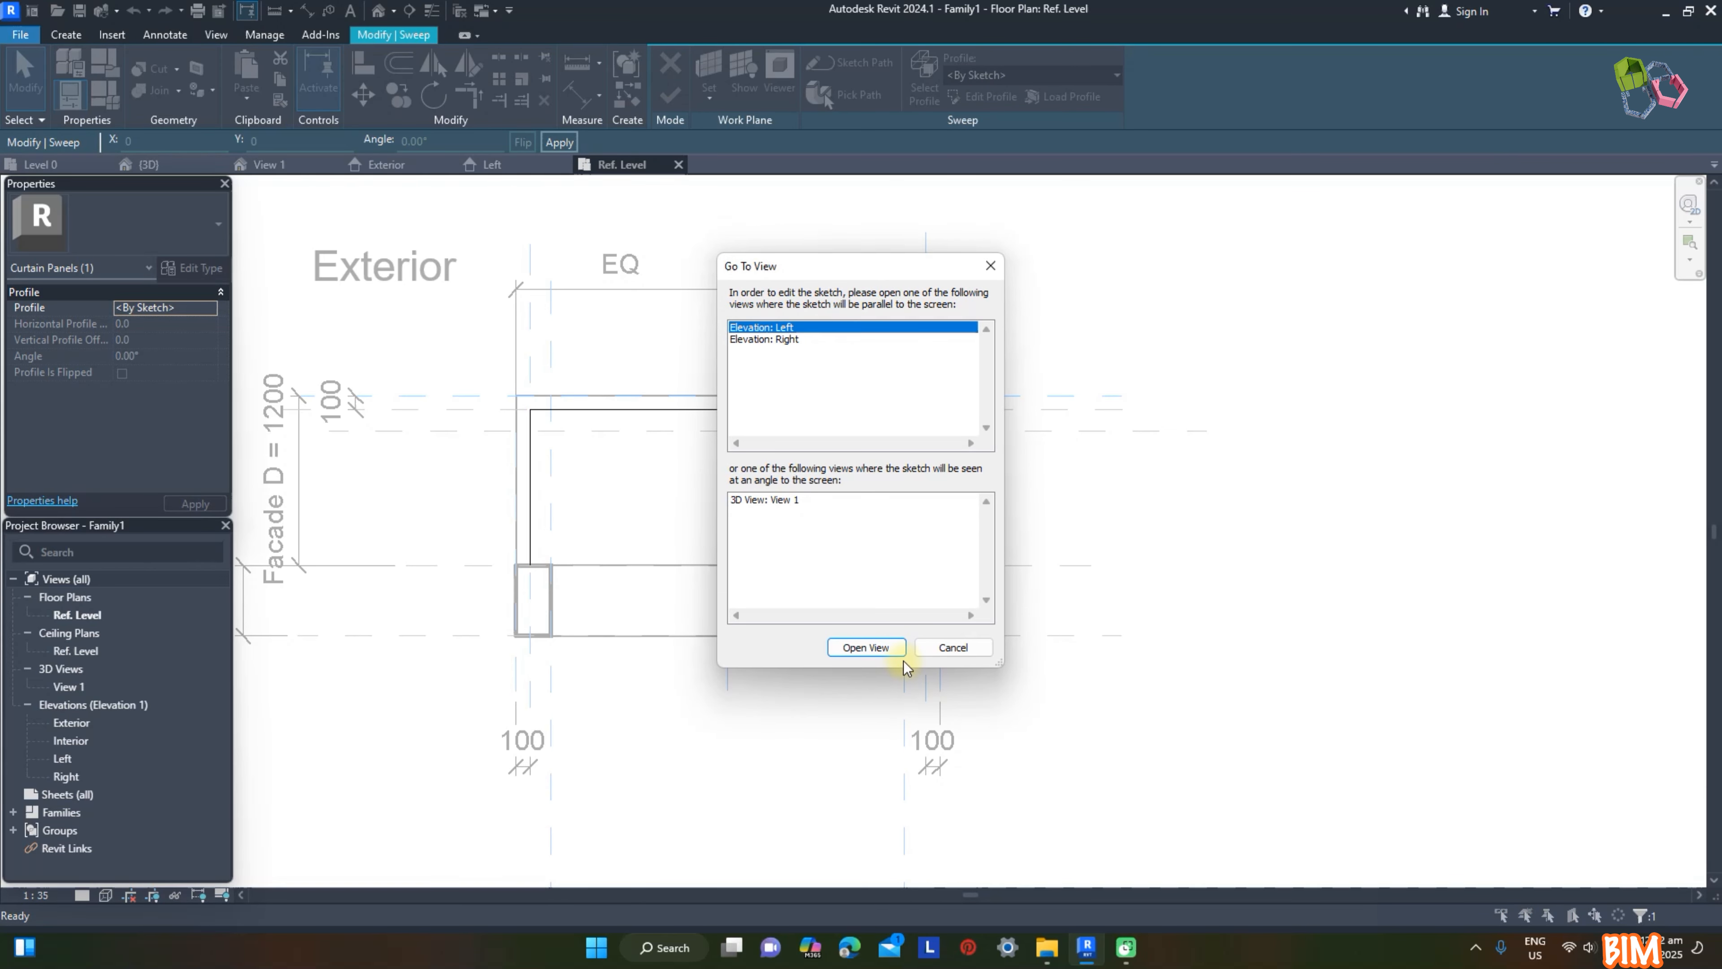
{"action": "left_click", "coordinate": [893, 651]}
{"action": "left_click", "coordinate": [696, 675]}
{"action": "left_click", "coordinate": [749, 541]}
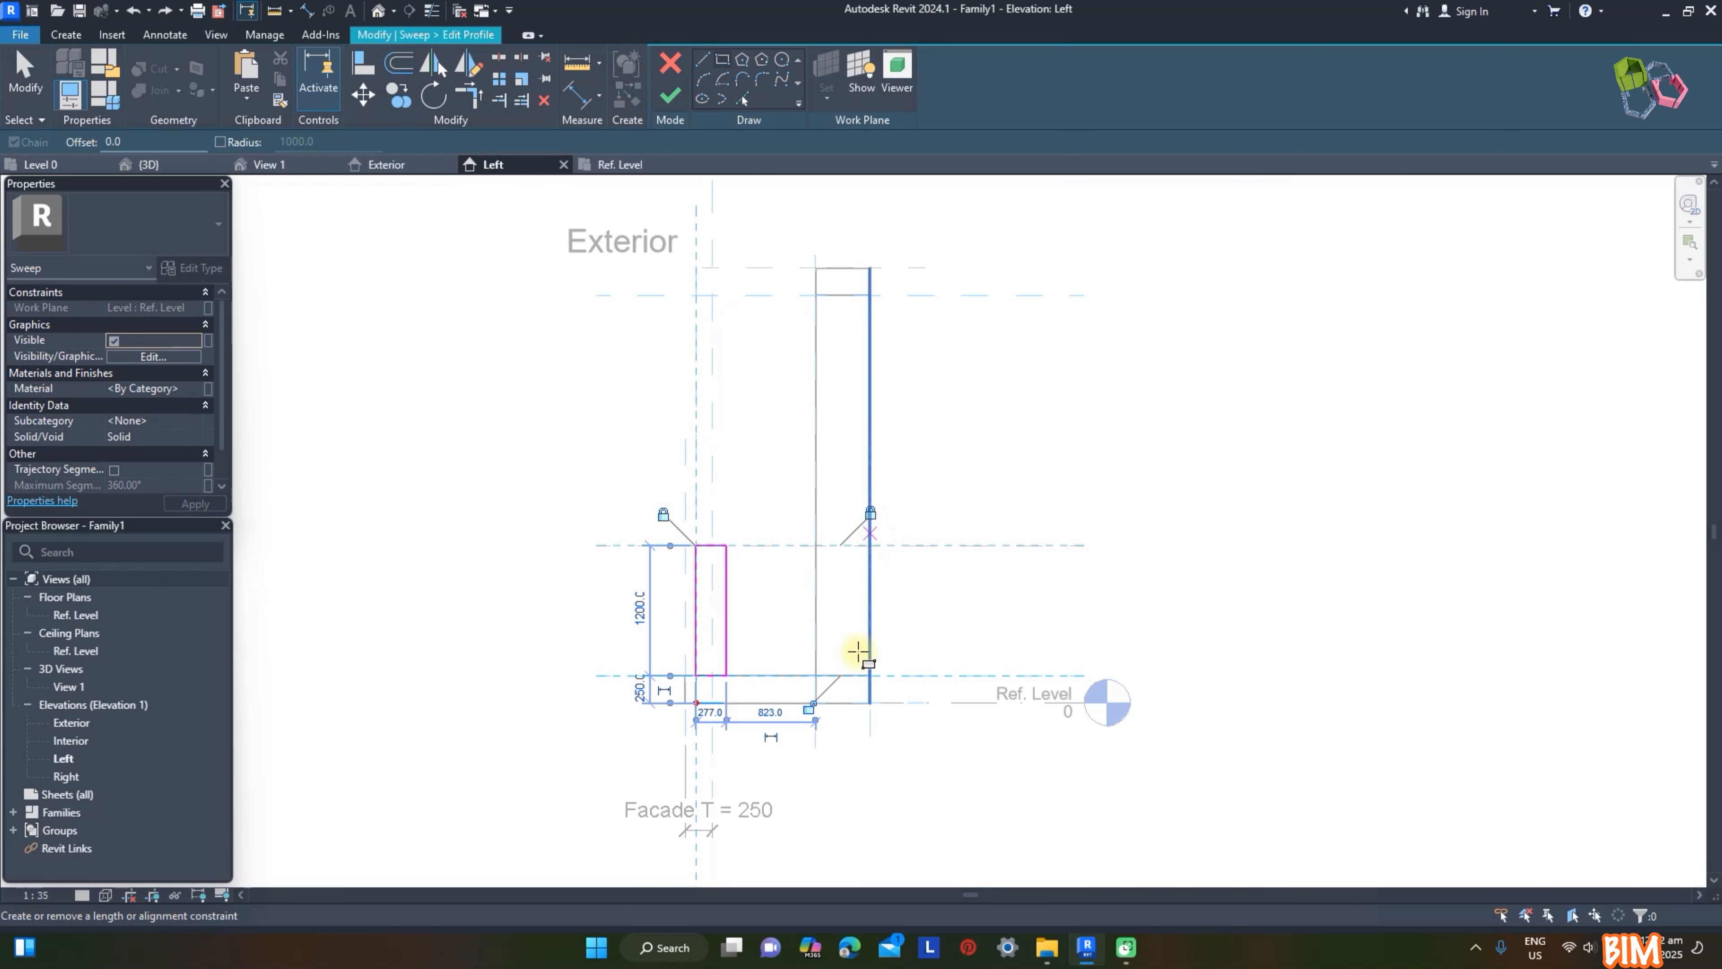
Step: Dimension the railing profile's thickness and set it to 15 mm
{"action": "scroll", "coordinate": [719, 654], "scroll_direction": "up", "scroll_amount": 3}
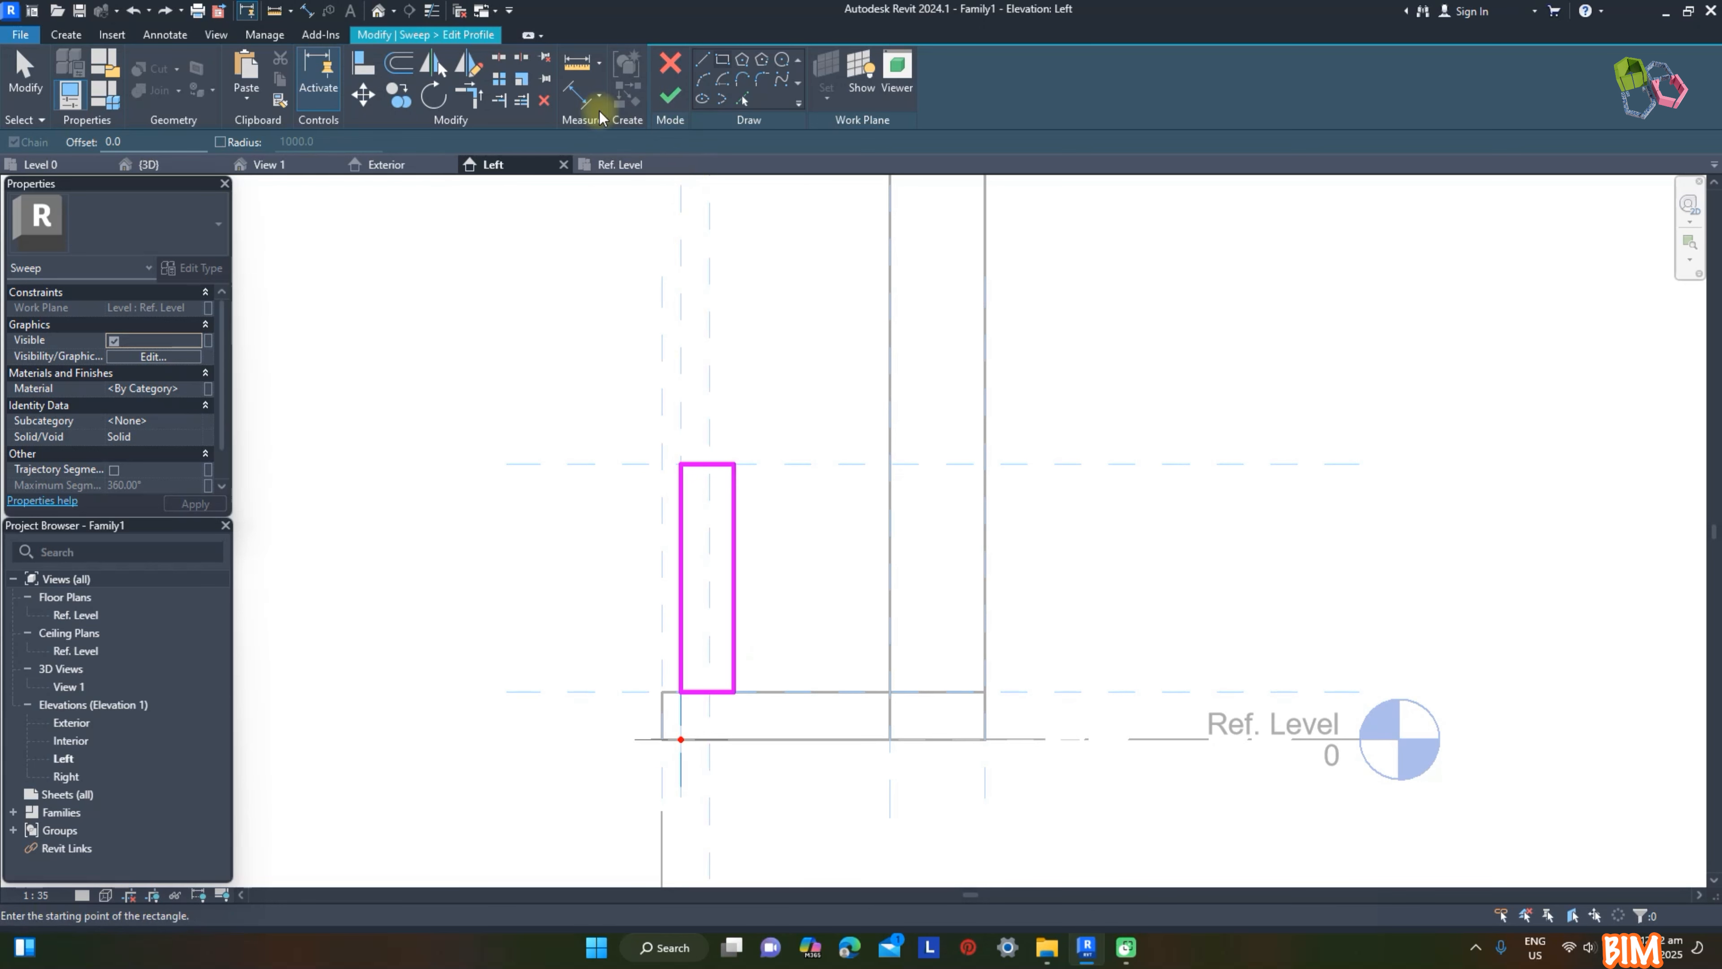
{"action": "left_click", "coordinate": [580, 95]}
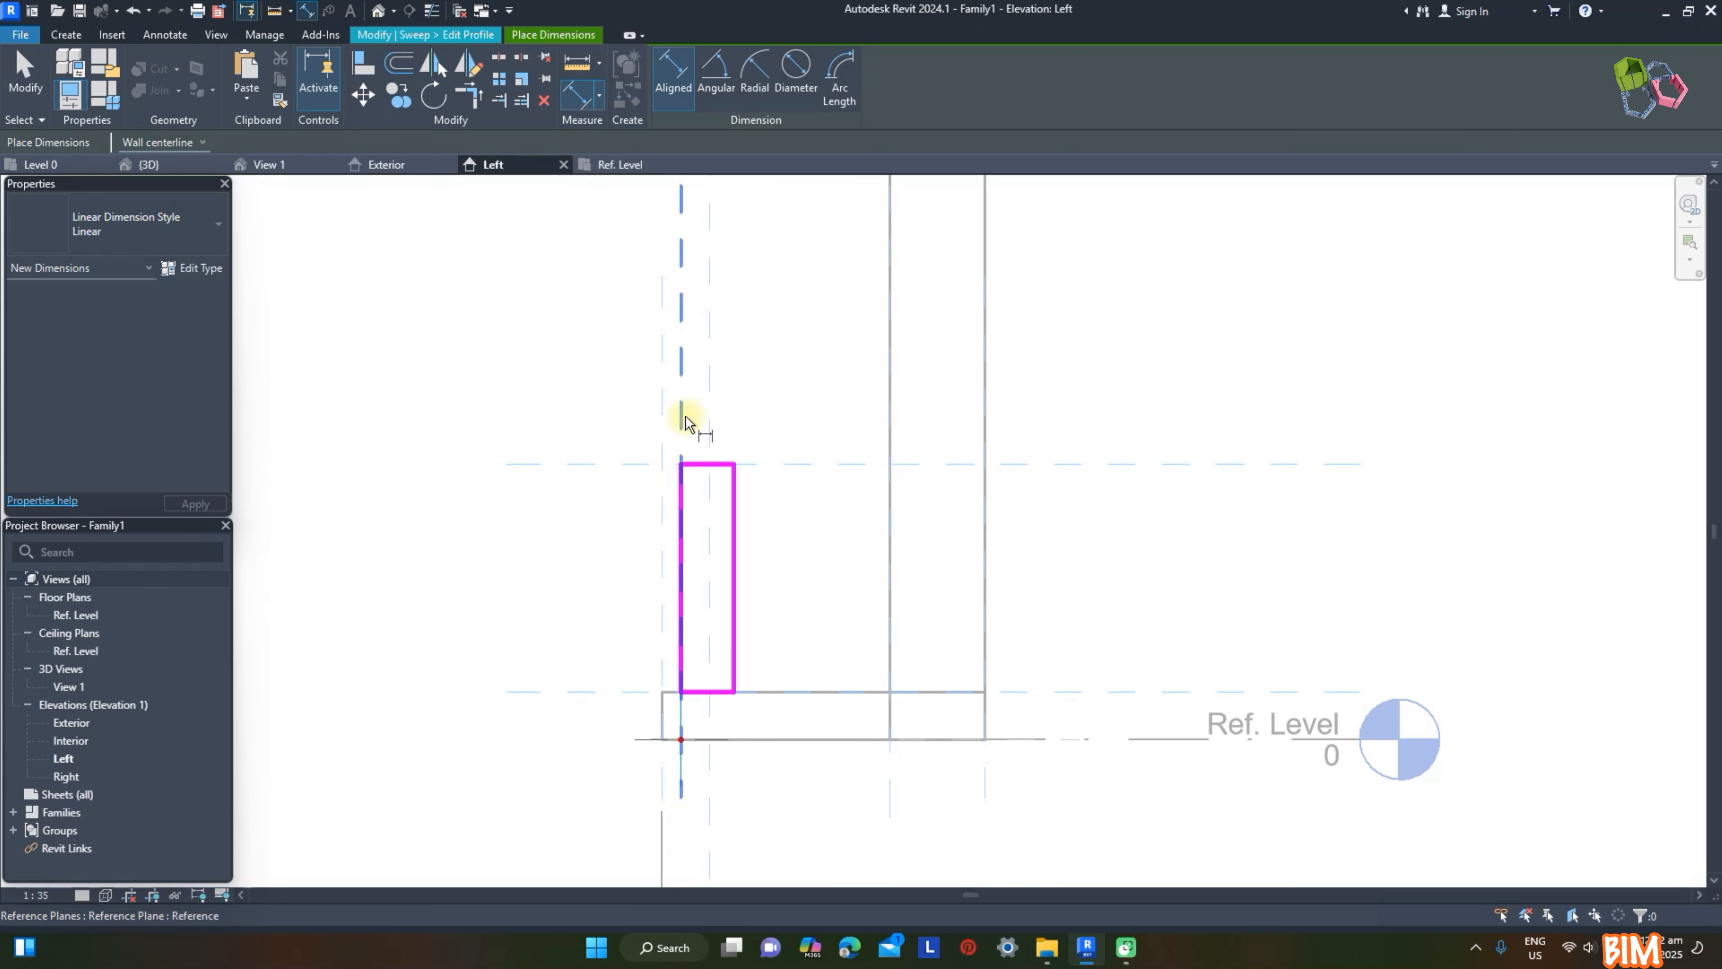
{"action": "left_click", "coordinate": [685, 417]}
{"action": "left_click", "coordinate": [734, 545]}
{"action": "left_click", "coordinate": [792, 599]}
{"action": "key", "text": "Escape"}
{"action": "left_click", "coordinate": [735, 643]}
{"action": "left_click", "coordinate": [707, 596]}
{"action": "type", "text": "15"}
{"action": "key", "text": "Return"}
{"action": "left_click", "coordinate": [618, 570]}
{"action": "left_click", "coordinate": [711, 557]}
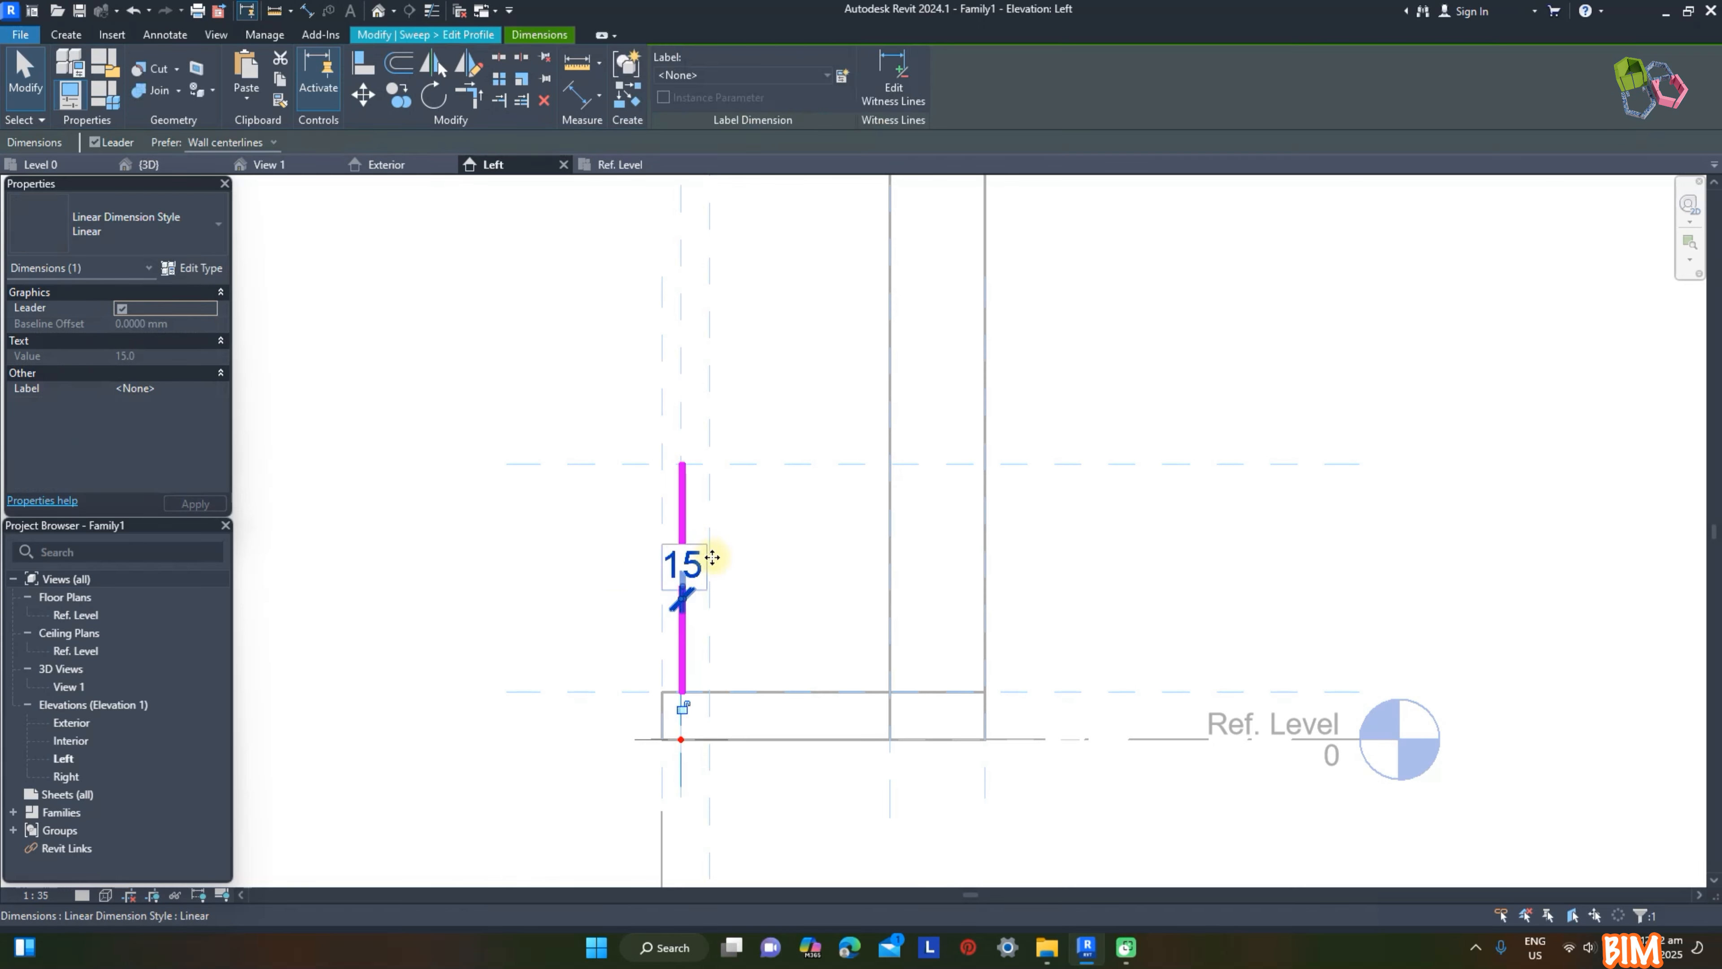
{"action": "left_click", "coordinate": [690, 256]}
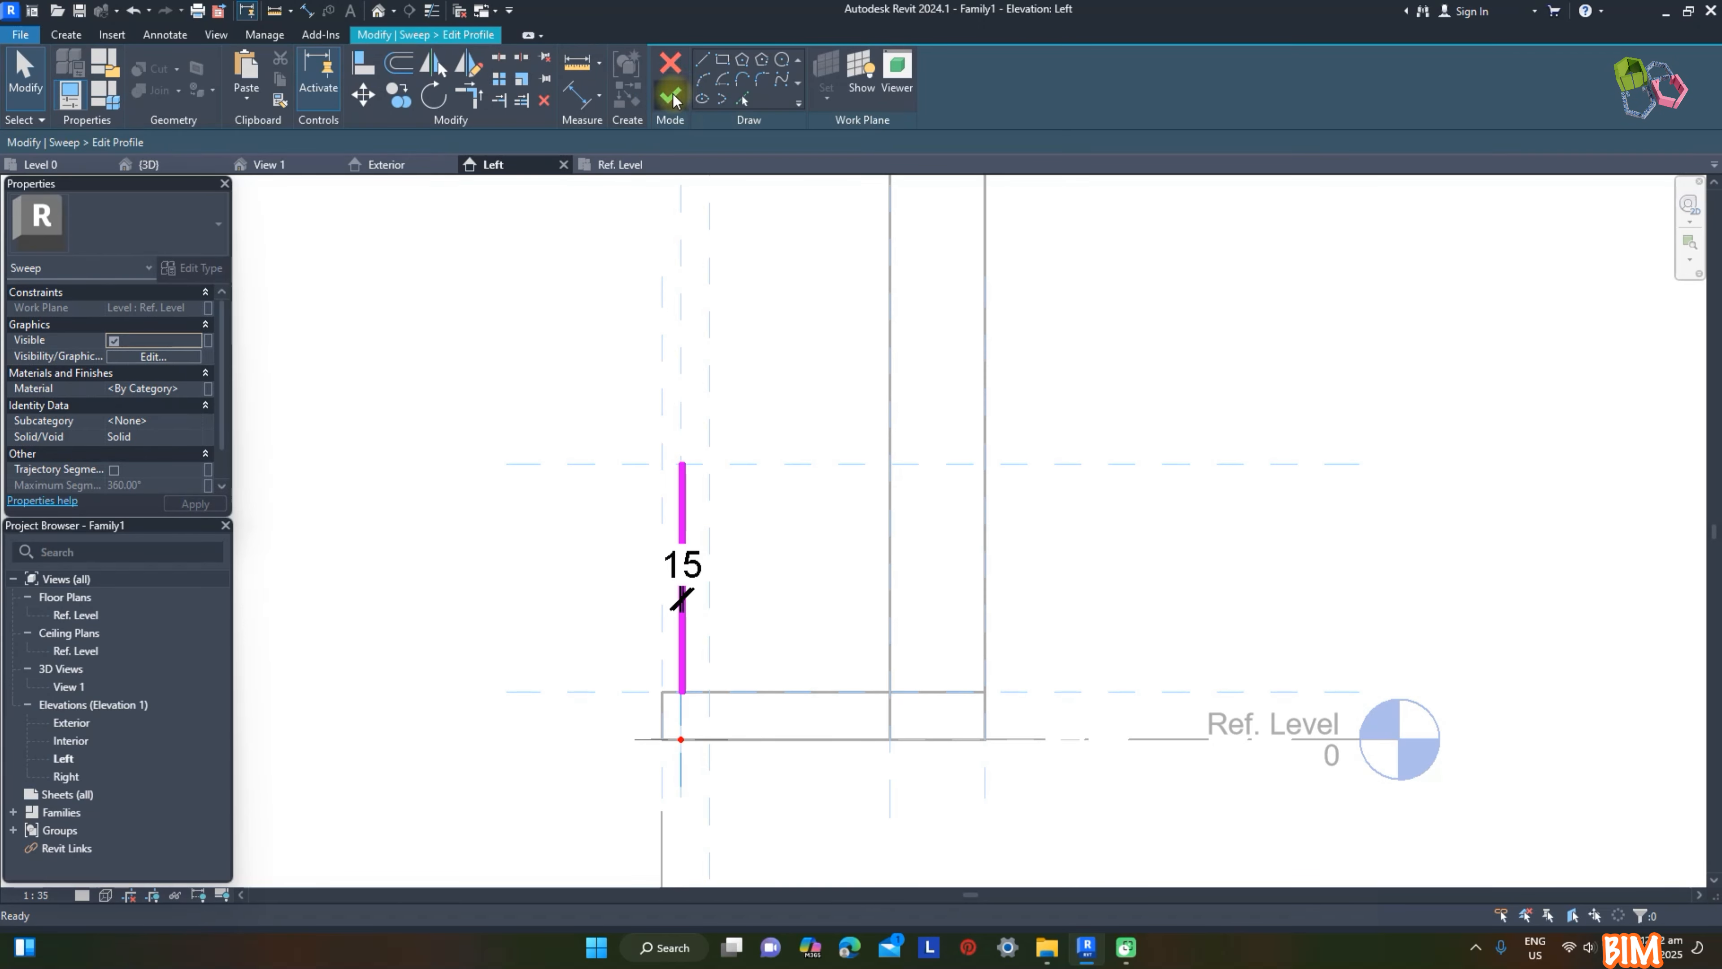
Step: Finish the profile and complete the railing sweep in the family's 3D view
{"action": "left_click", "coordinate": [670, 98]}
{"action": "left_click", "coordinate": [271, 164]}
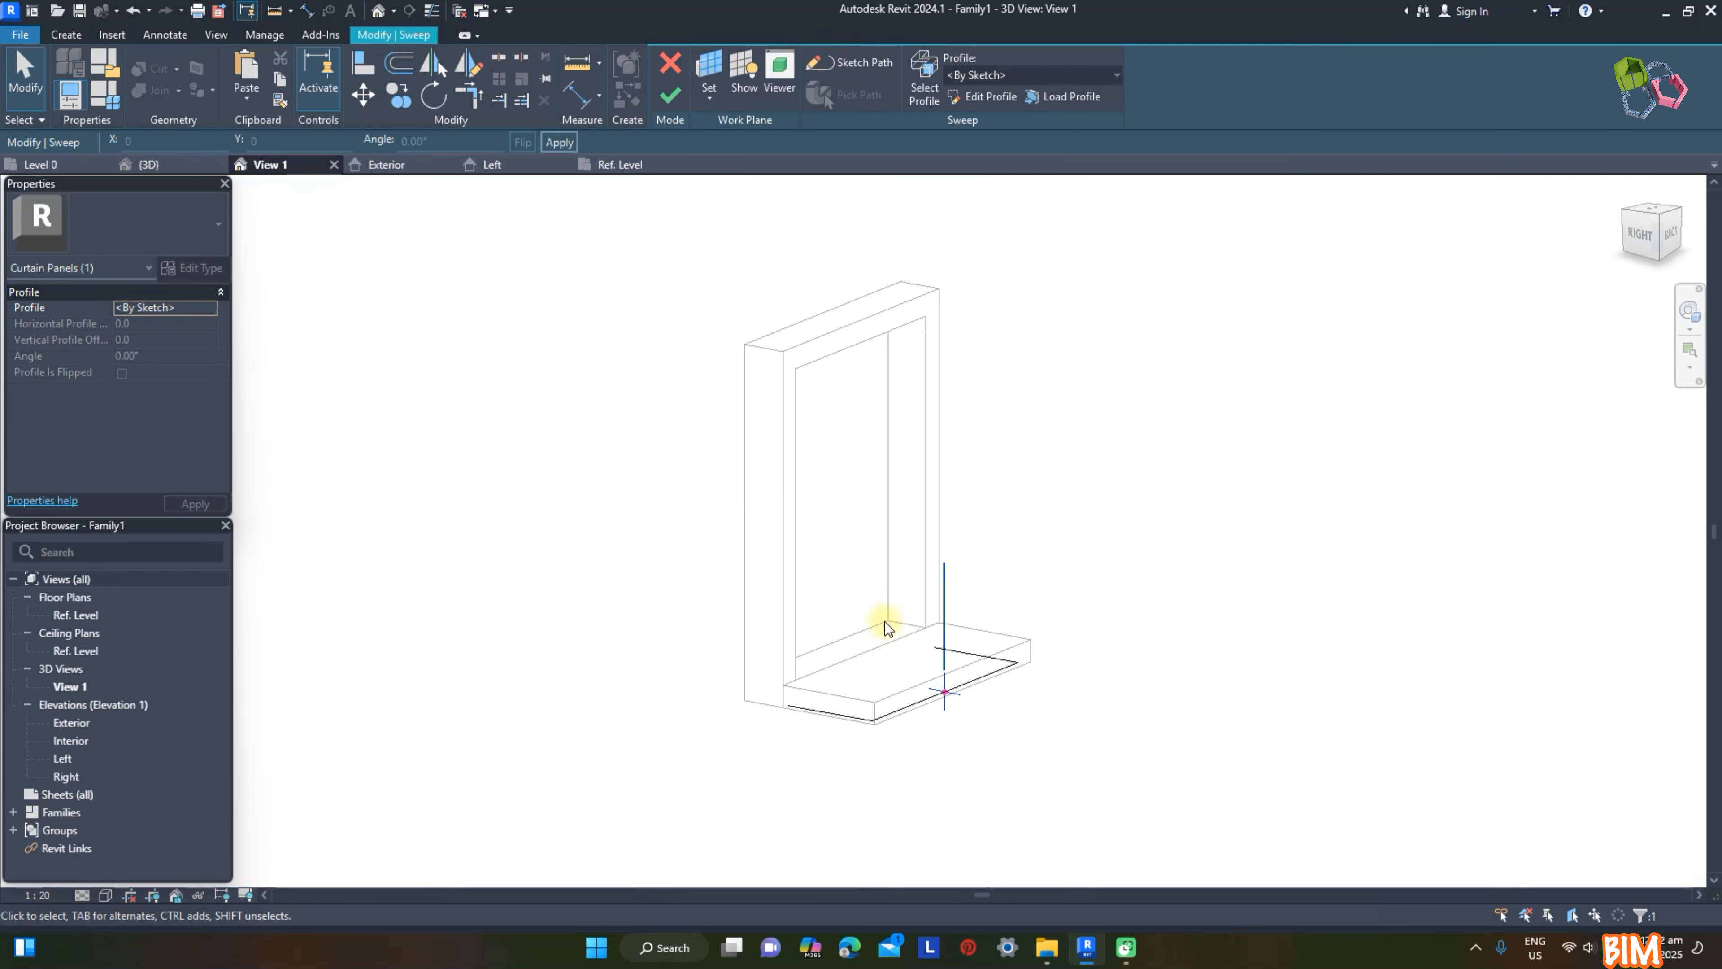
{"action": "left_click", "coordinate": [666, 109]}
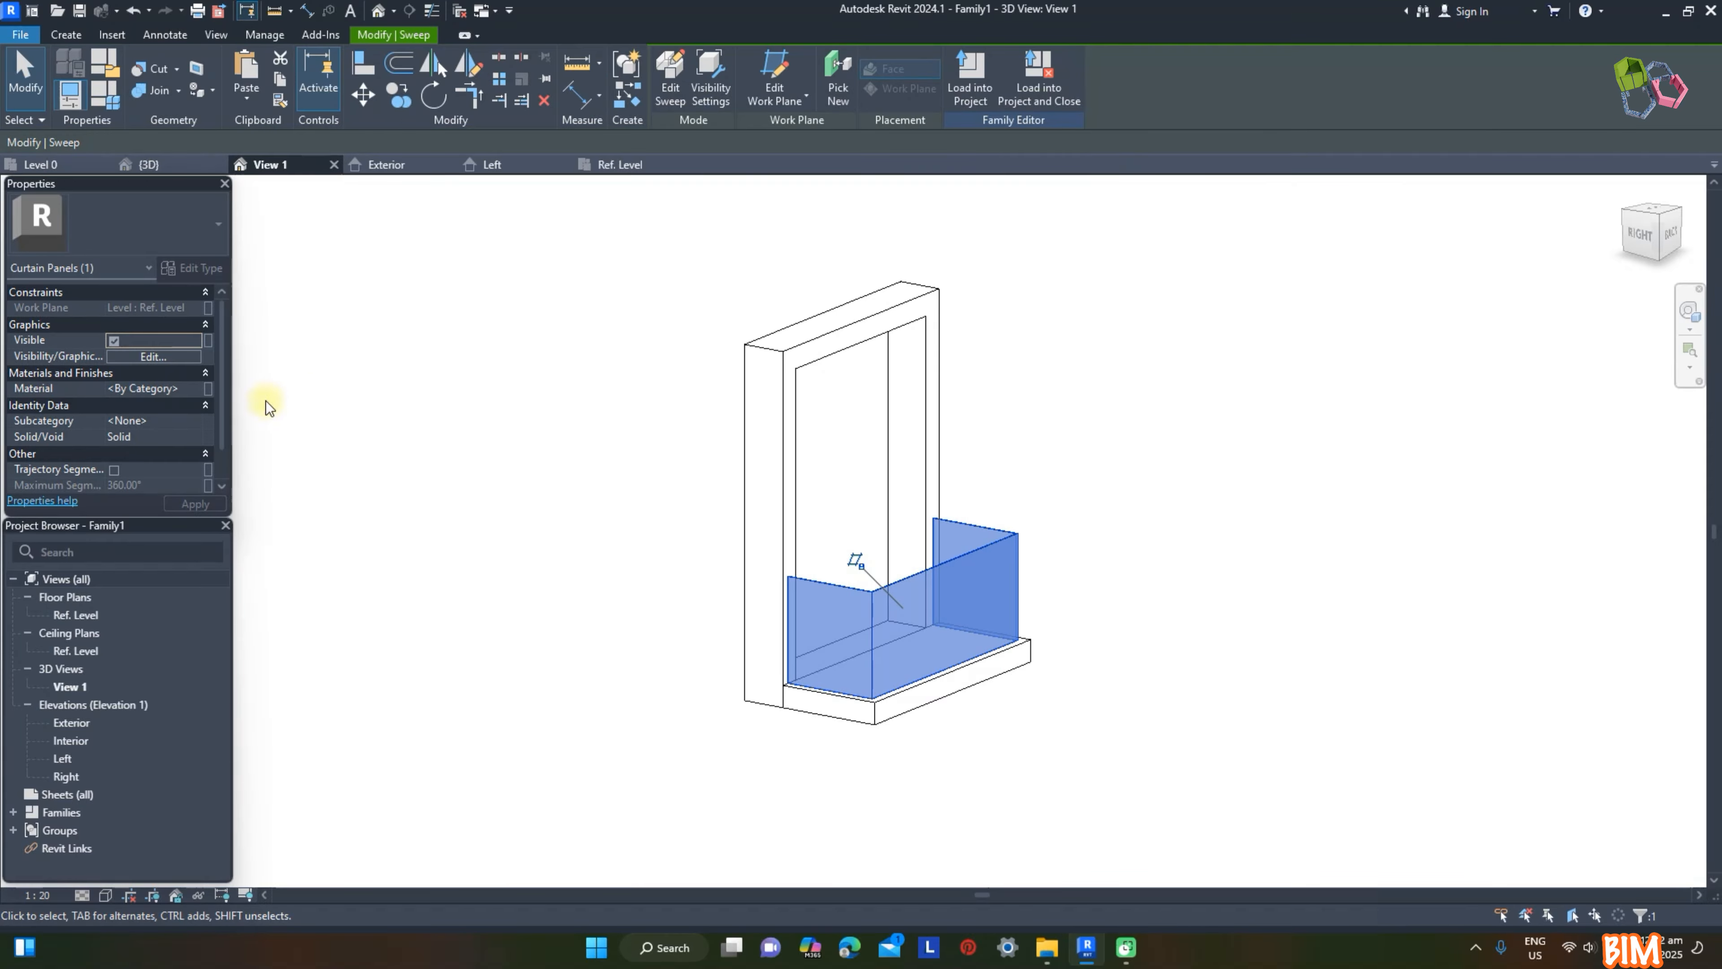
Step: Assign the Glass material to the balcony railing sweep
{"action": "left_click", "coordinate": [203, 389]}
{"action": "left_click", "coordinate": [999, 576]}
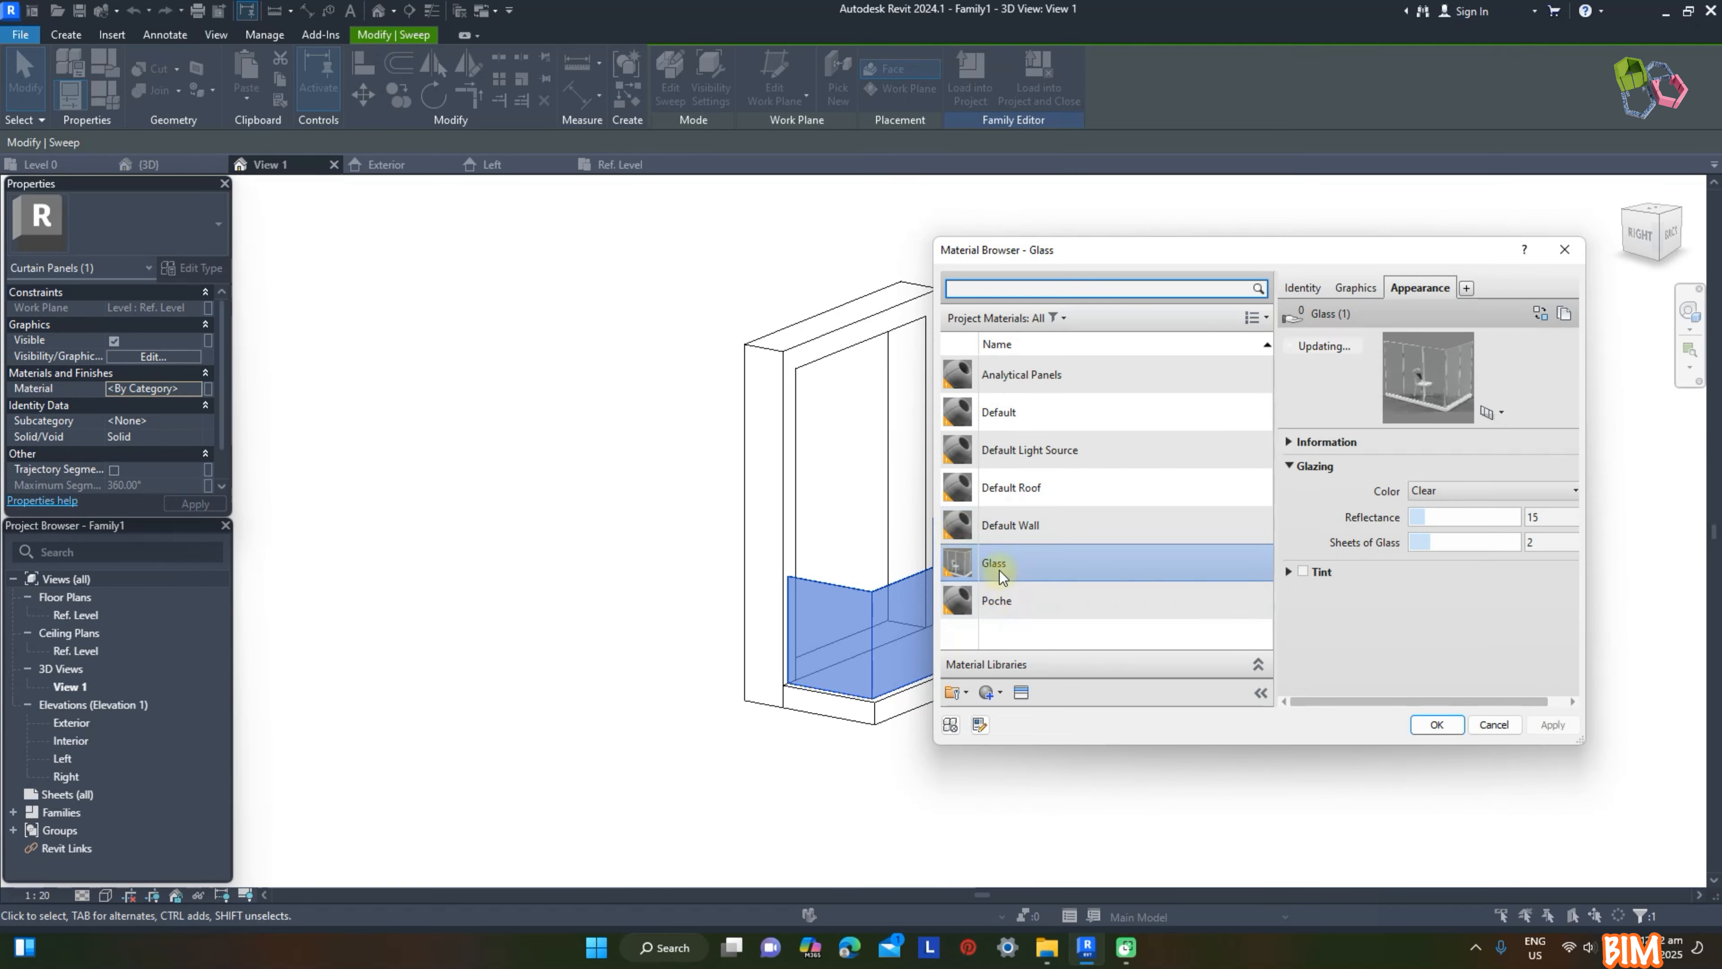
{"action": "left_click", "coordinate": [1422, 719]}
{"action": "left_click", "coordinate": [1290, 595]}
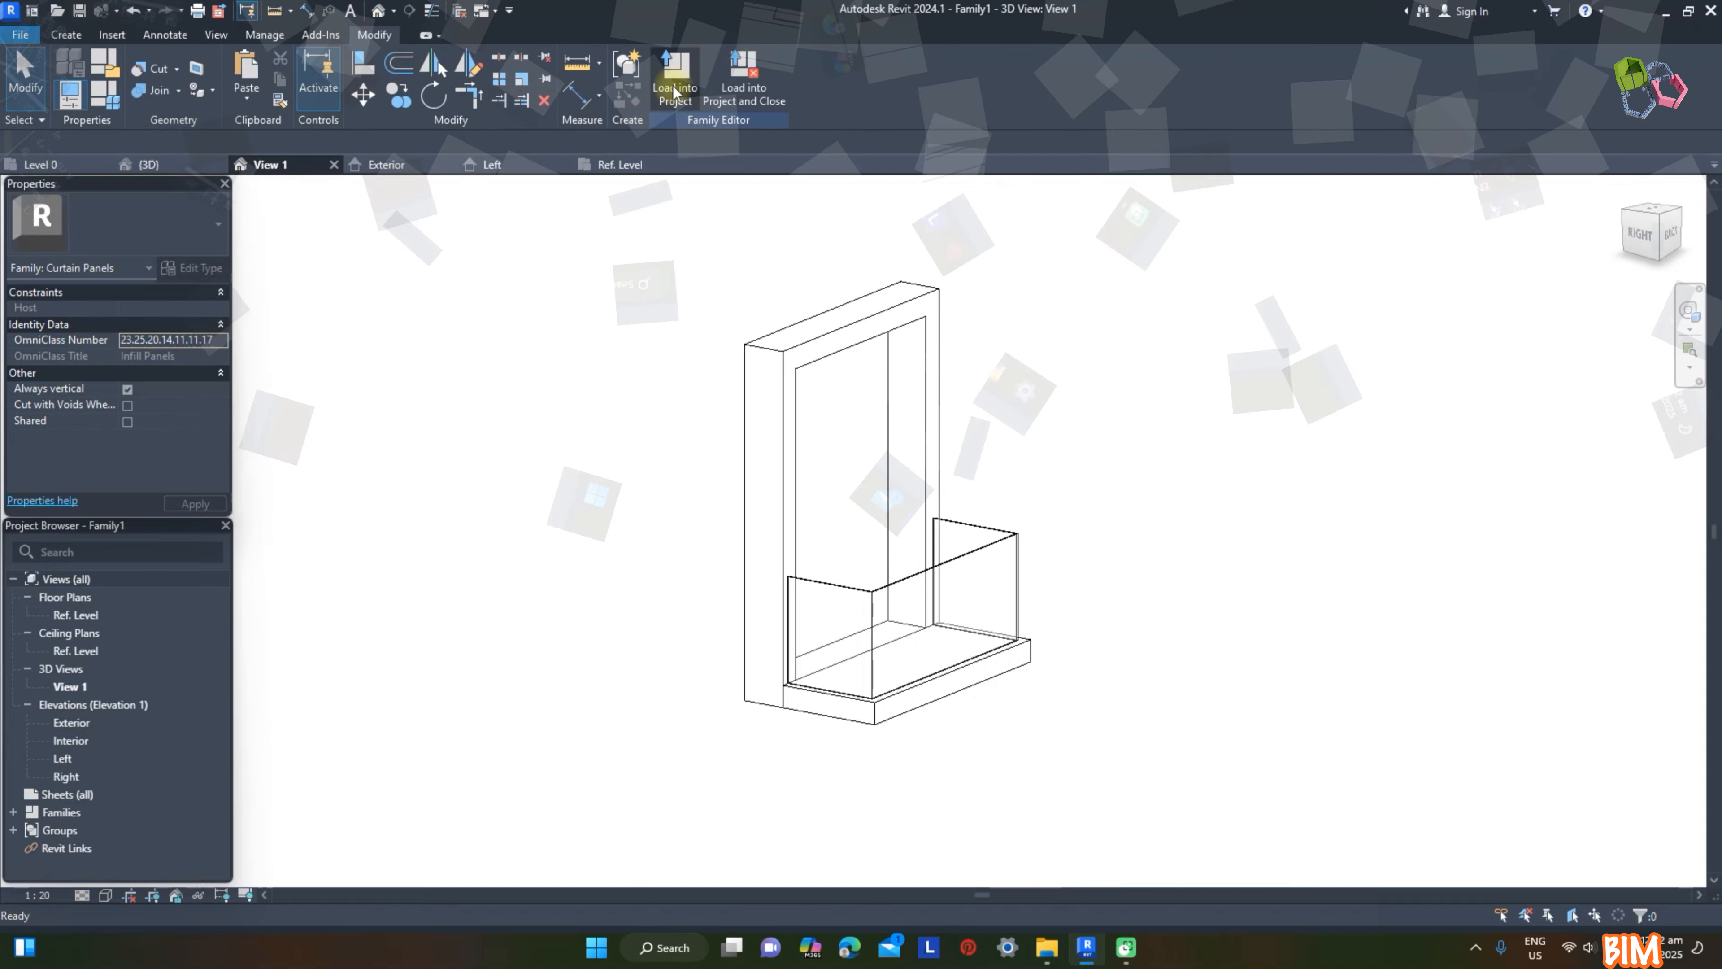
Step: Load the panel family into the project and rename both the family and its type Balcony Cantilevered
{"action": "left_click", "coordinate": [675, 91]}
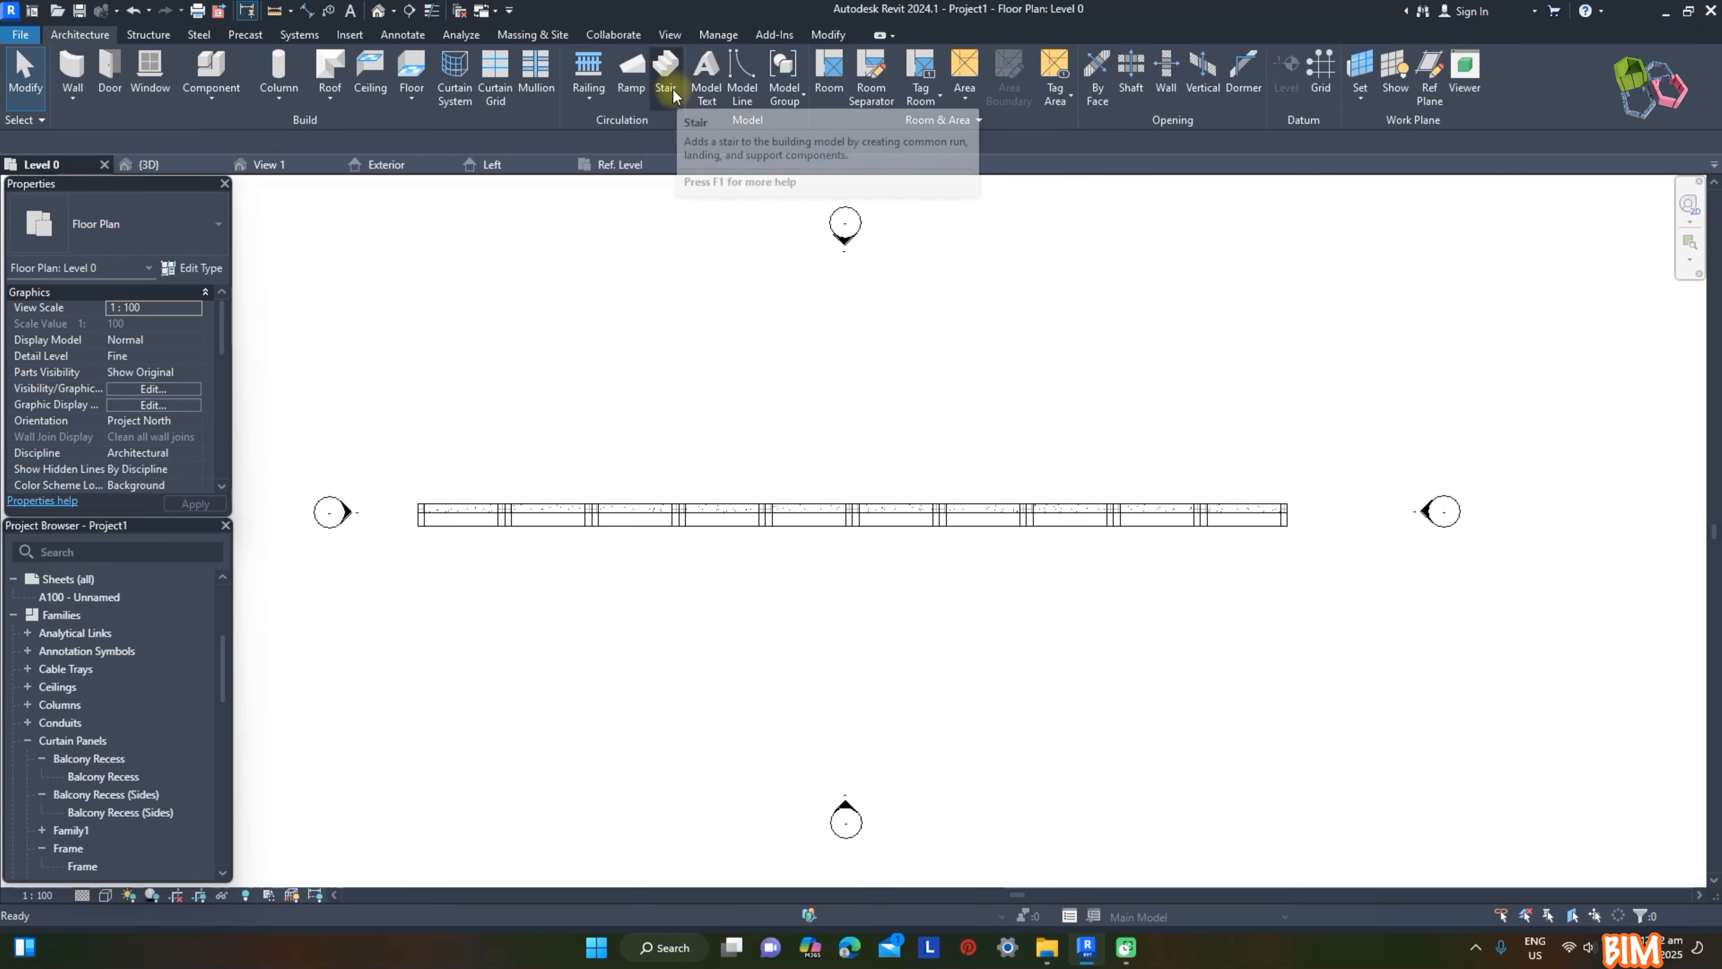
{"action": "scroll", "coordinate": [129, 674], "scroll_direction": "down", "scroll_amount": 3}
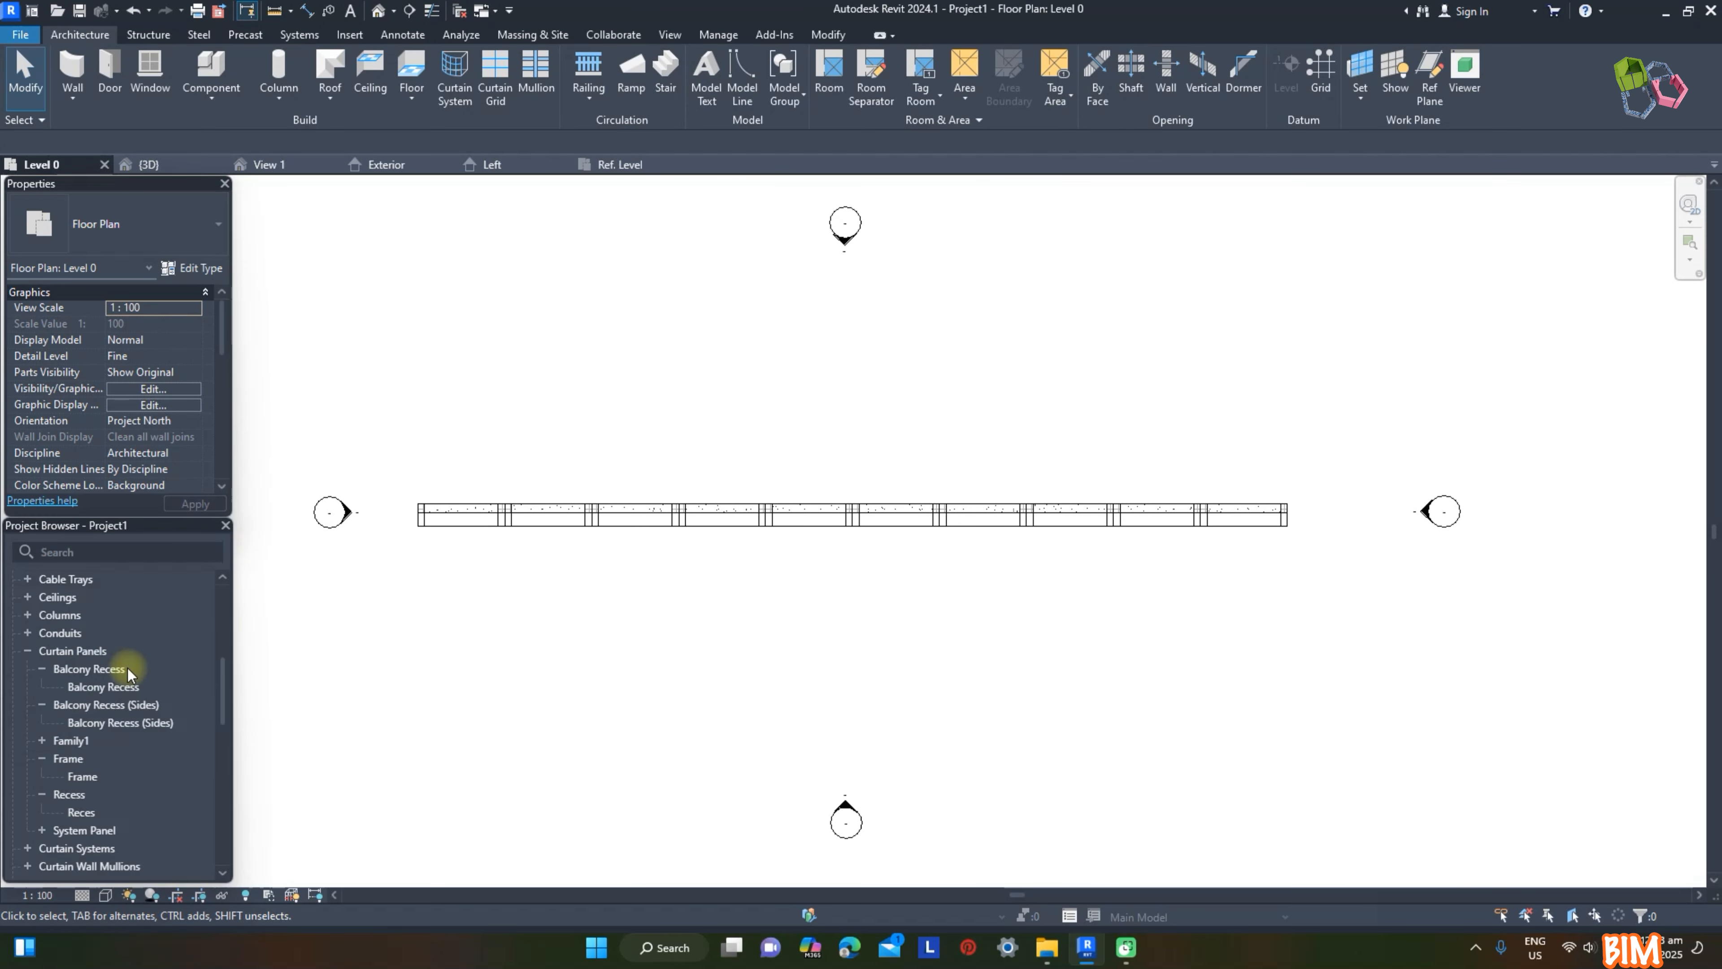
{"action": "left_click", "coordinate": [42, 741]}
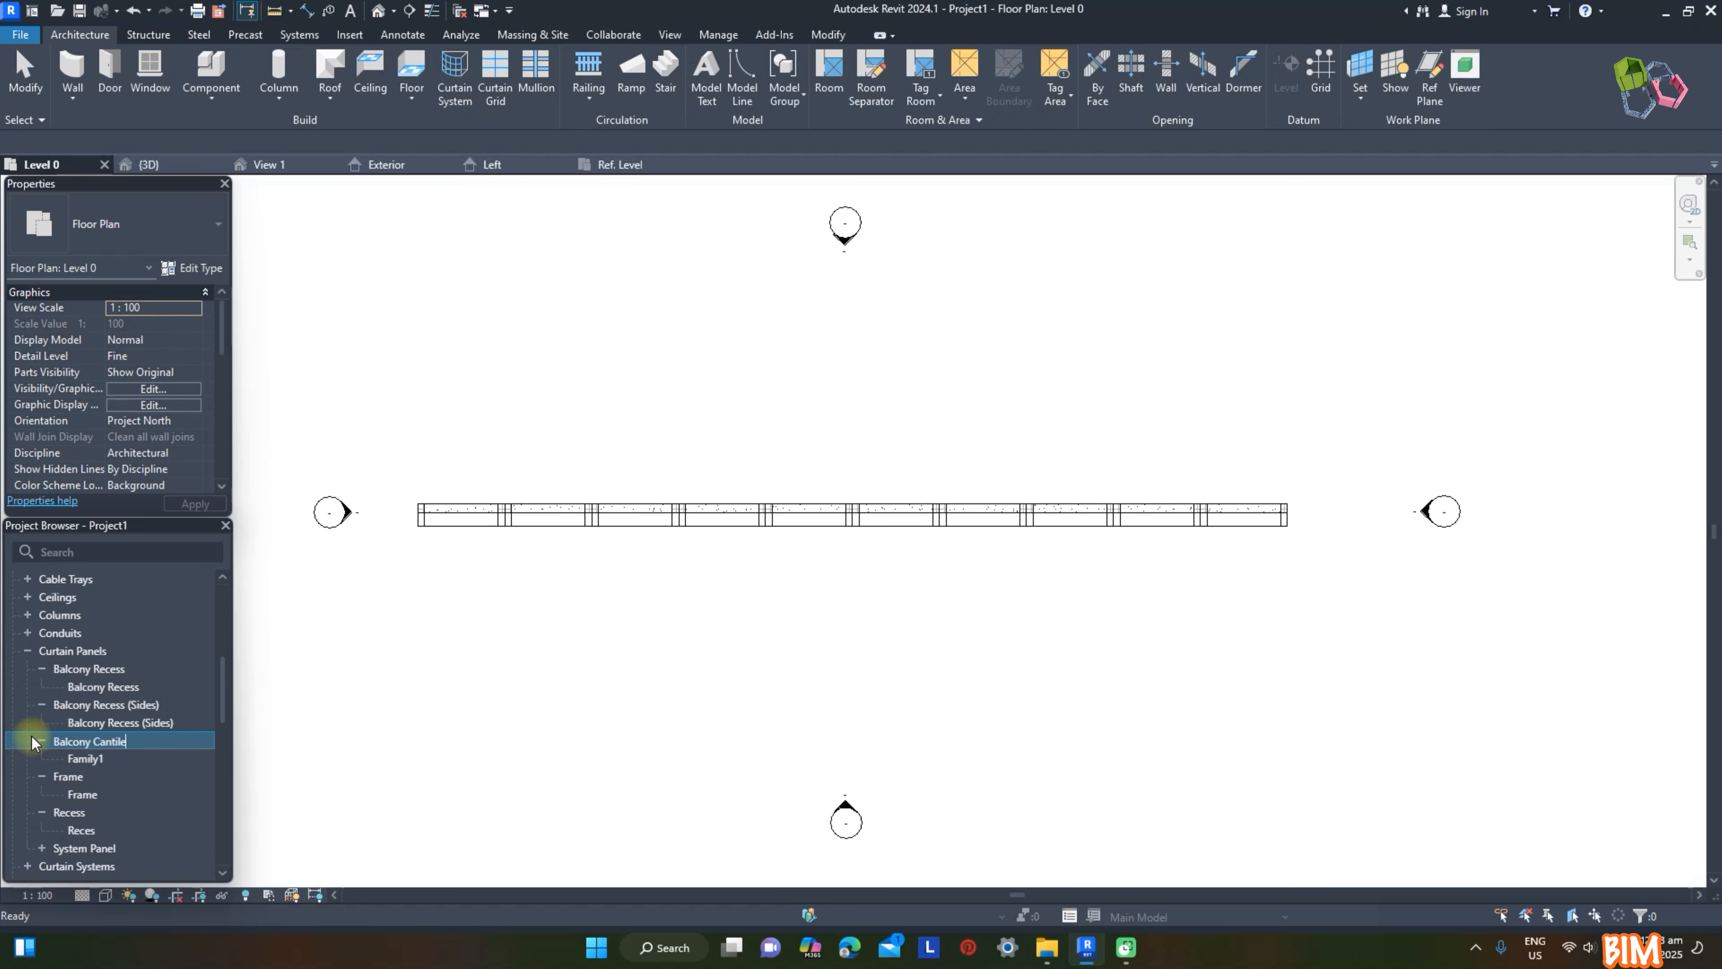
{"action": "left_click", "coordinate": [85, 759]}
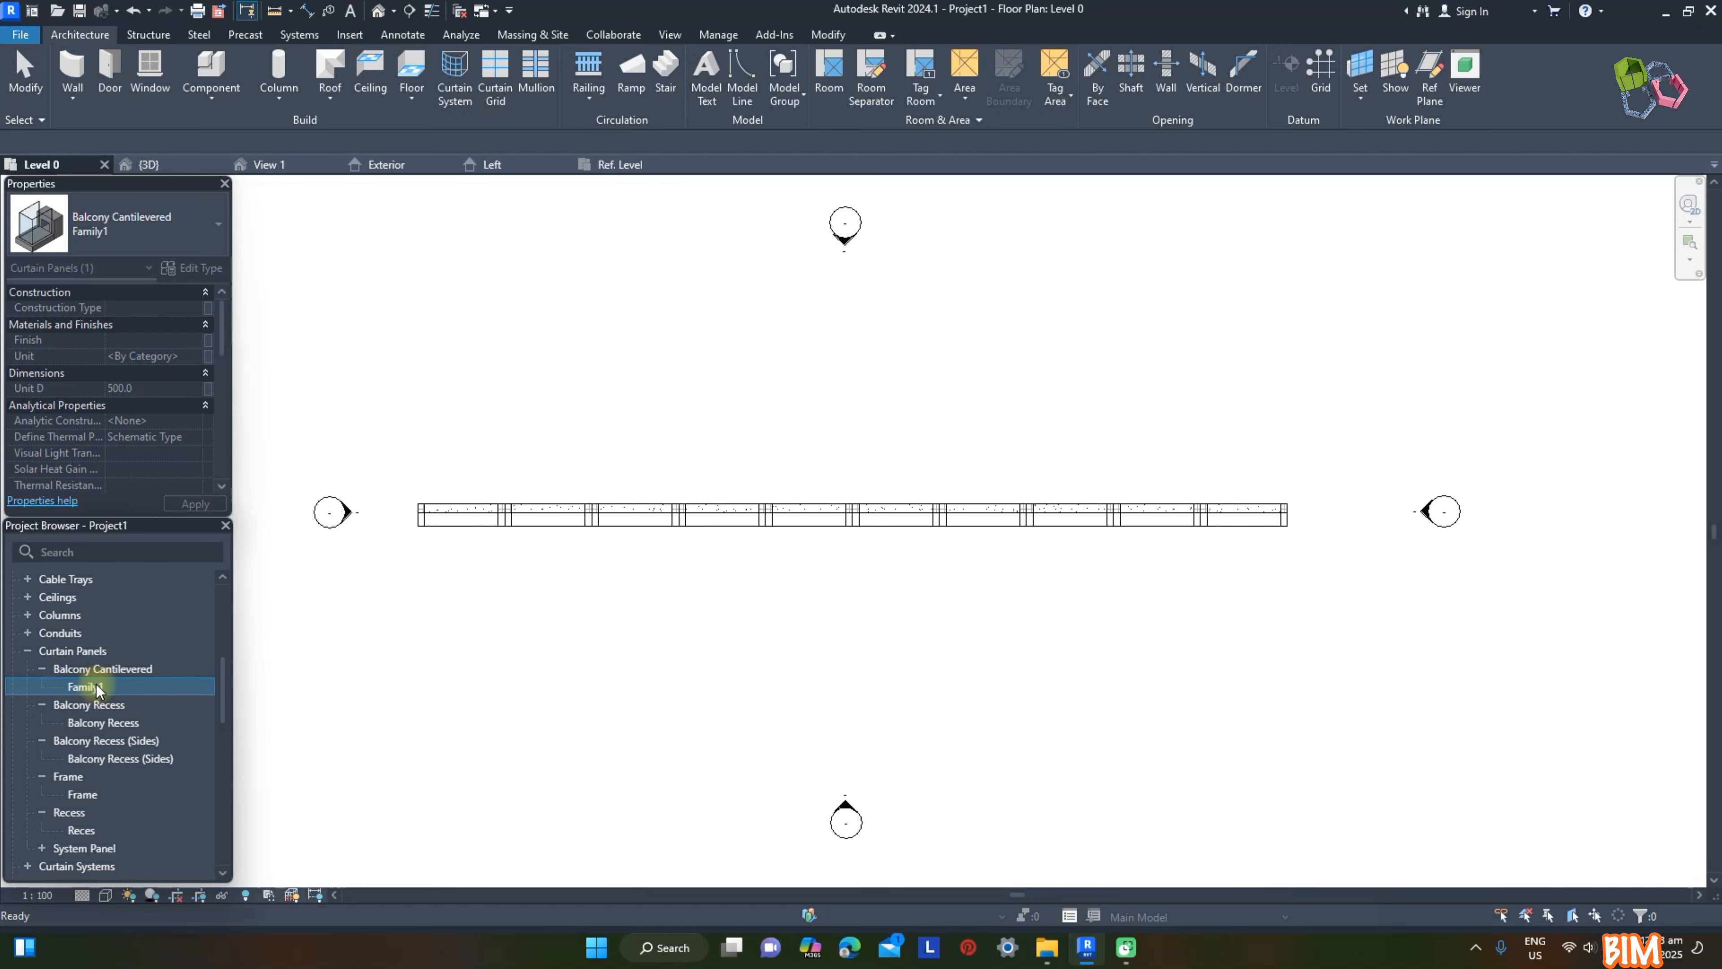
{"action": "left_click", "coordinate": [374, 689]}
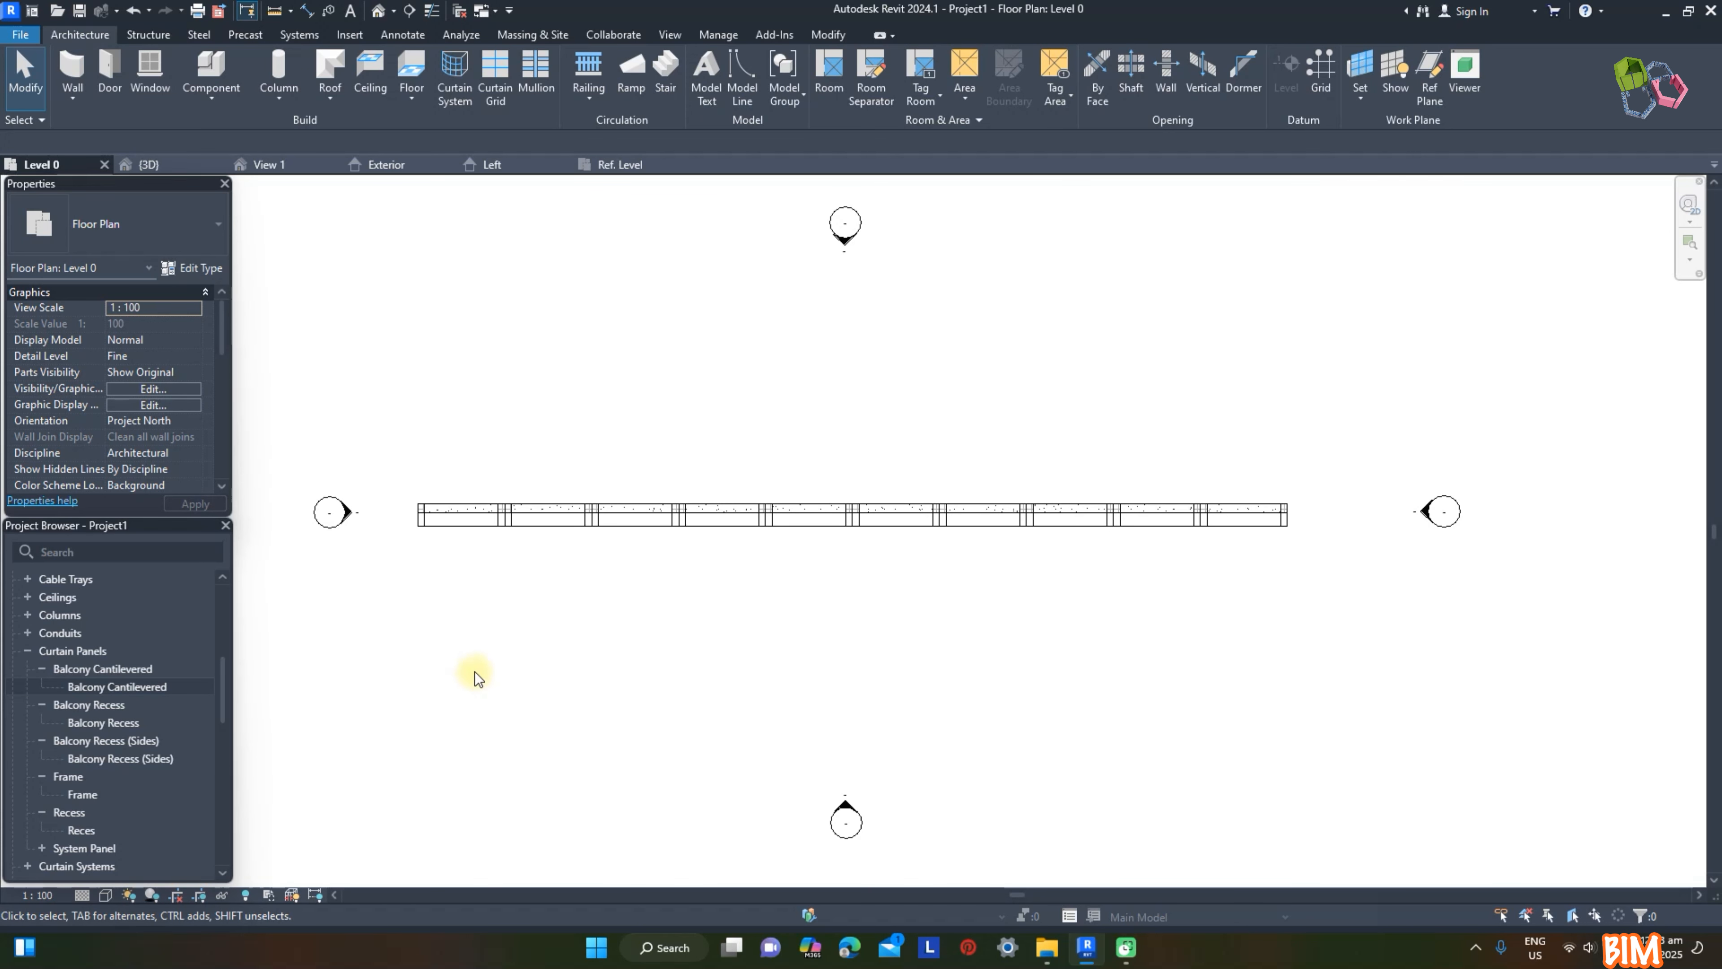
Step: In the project's 3D view, change two lower and two upper Frame panels to the Balcony Cantilevered type
{"action": "left_click", "coordinate": [153, 166]}
{"action": "left_click", "coordinate": [678, 774]}
{"action": "left_click", "coordinate": [628, 758], "text": "ctrl"}
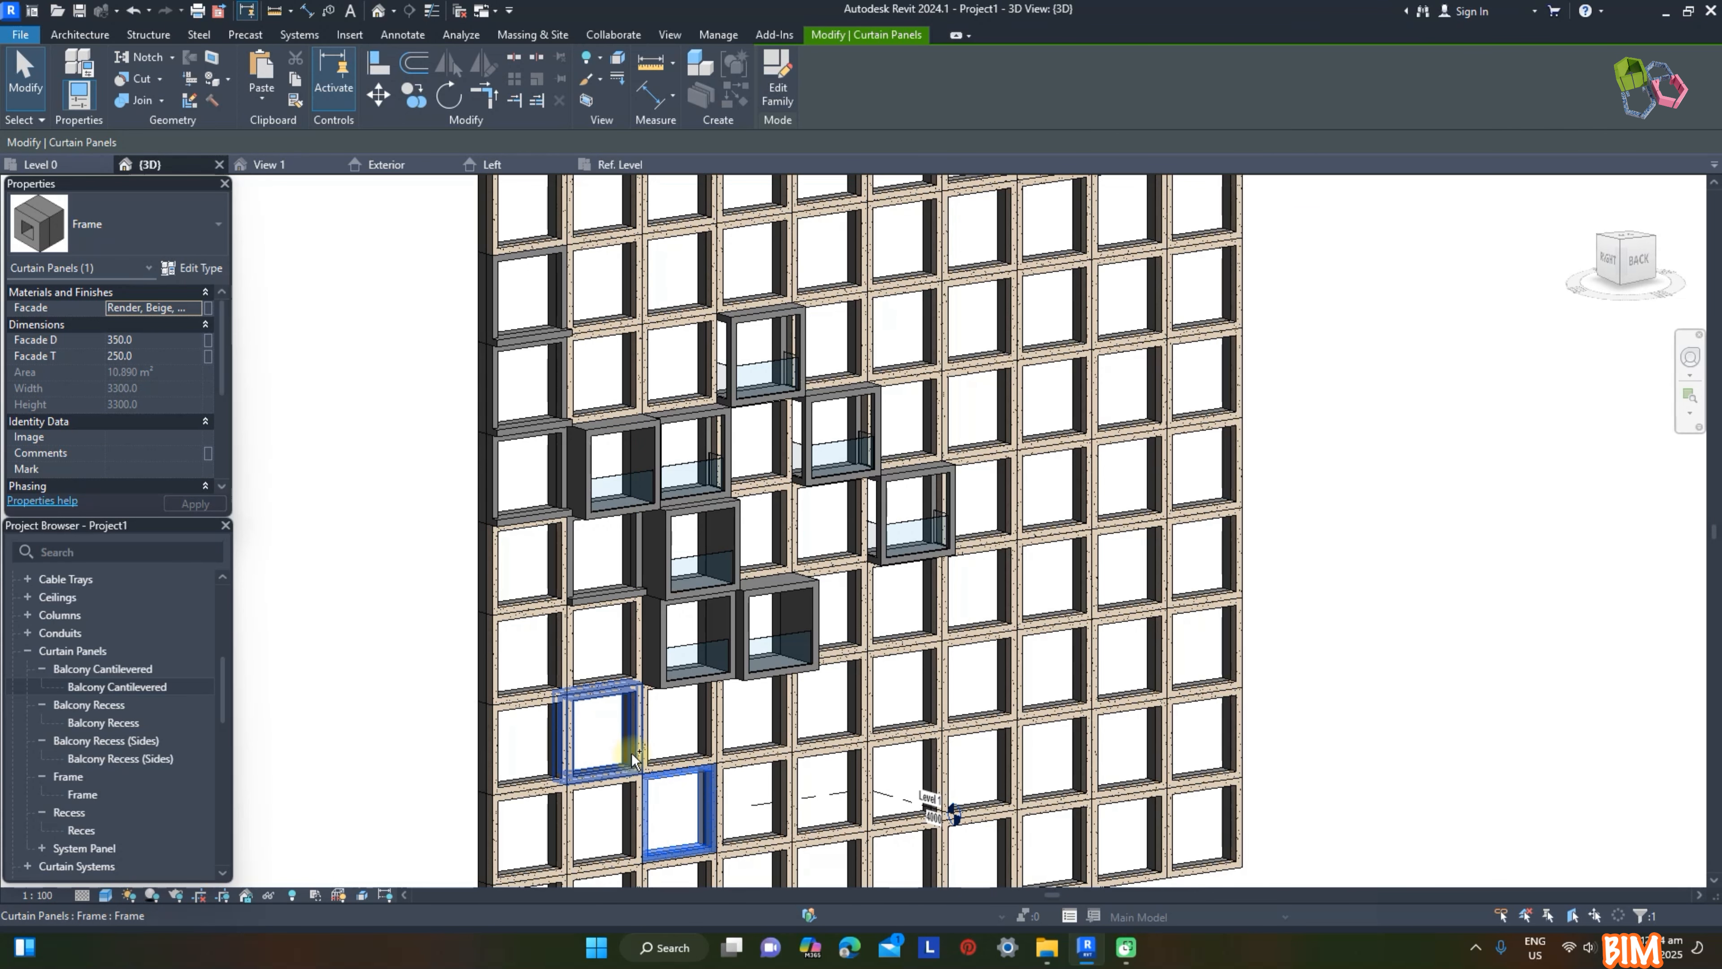
{"action": "left_click", "coordinate": [632, 367], "text": "ctrl"}
{"action": "left_click", "coordinate": [703, 276], "text": "ctrl"}
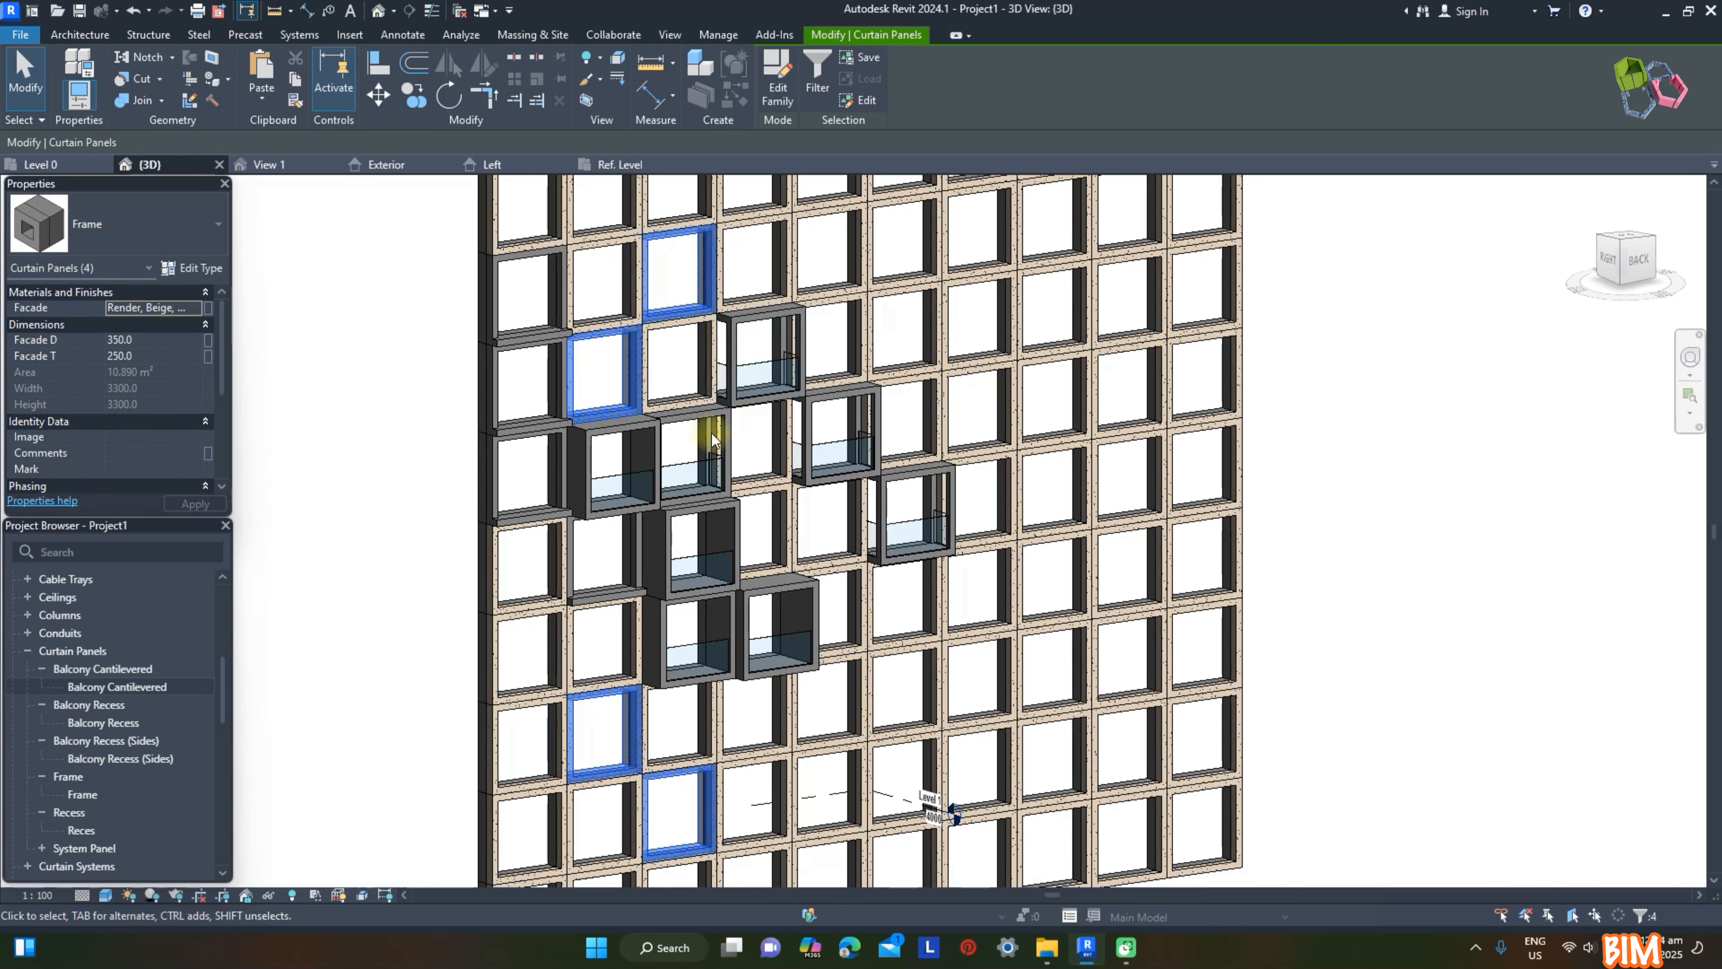
{"action": "left_click", "coordinate": [166, 227]}
{"action": "scroll", "coordinate": [136, 450], "scroll_direction": "up", "scroll_amount": 2}
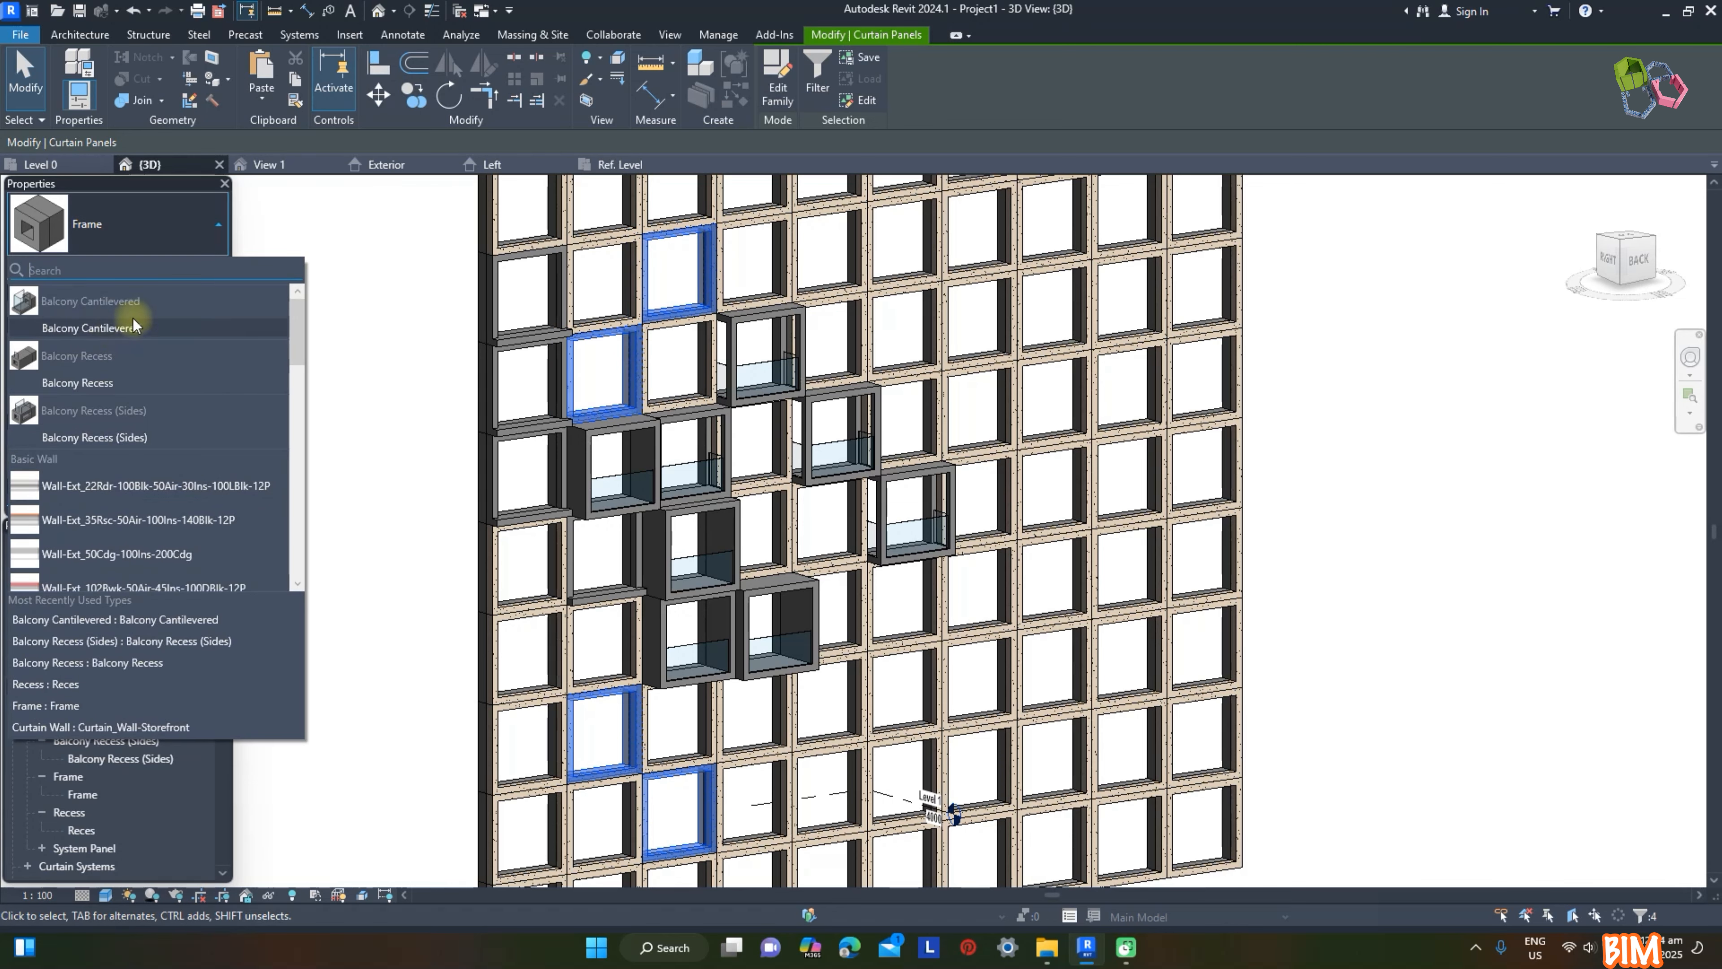
{"action": "left_click", "coordinate": [103, 326]}
{"action": "left_click", "coordinate": [396, 308]}
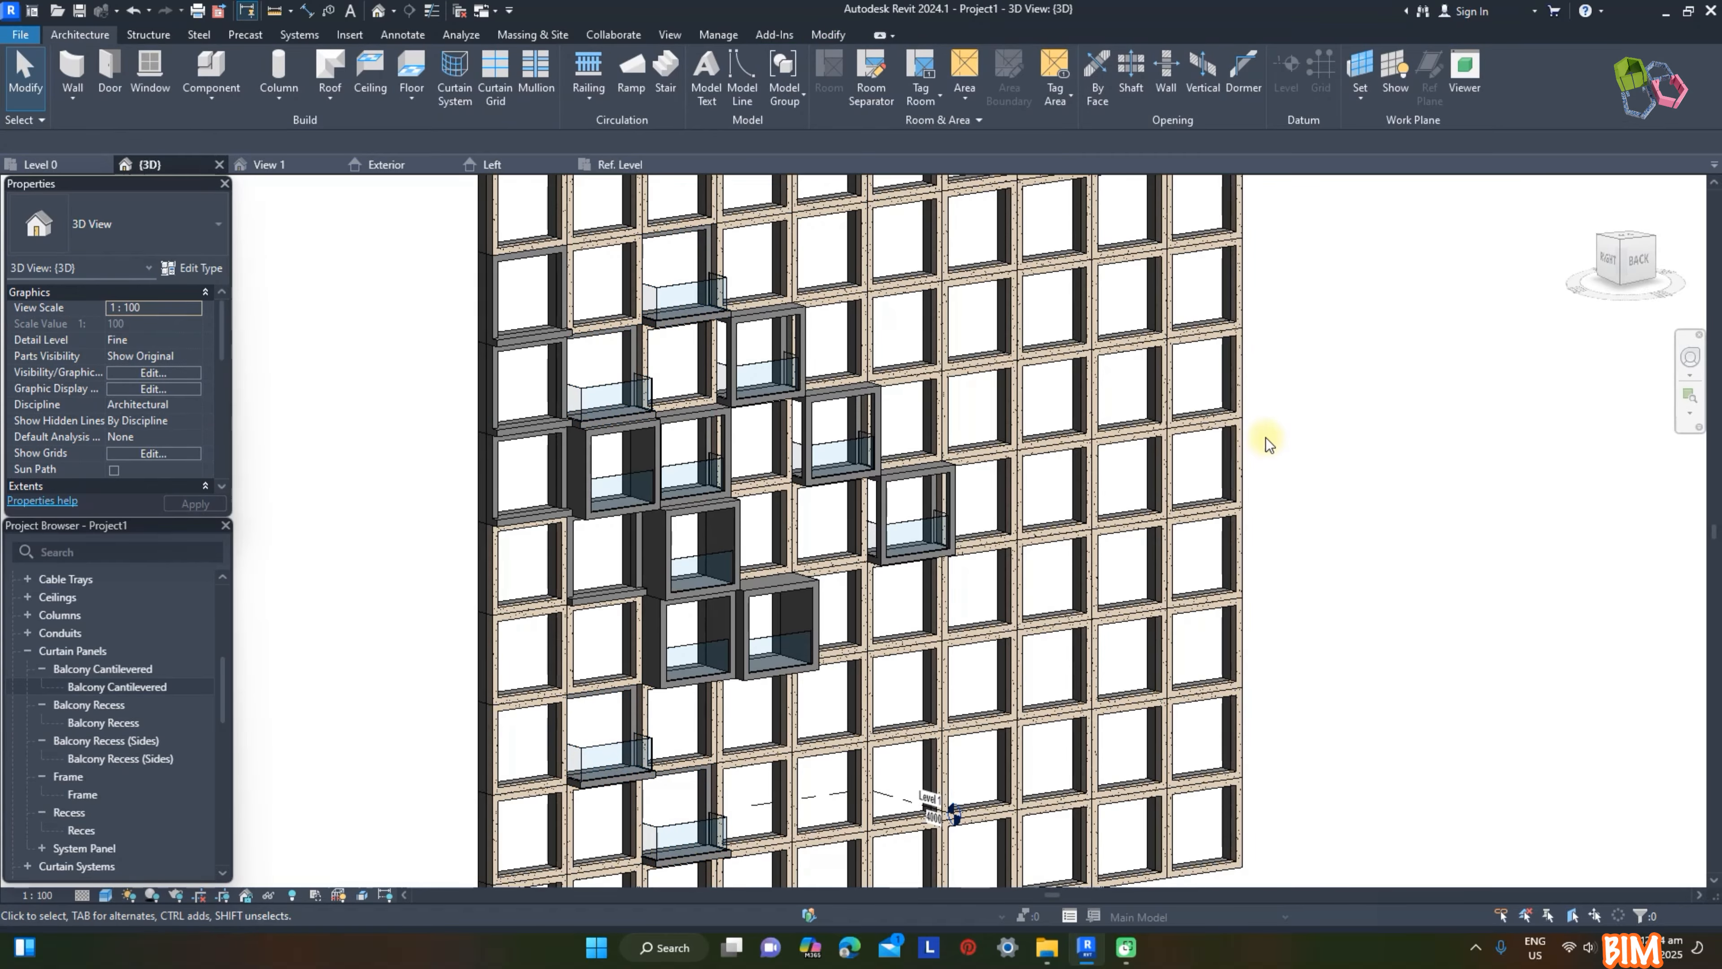
Step: Set Facade D to 1700 for the middle of the three diagonally placed Balcony Recess (Sides) panels
{"action": "middle_click_drag", "start_coordinate": [1351, 458], "coordinate": [1353, 481], "text": "shift"}
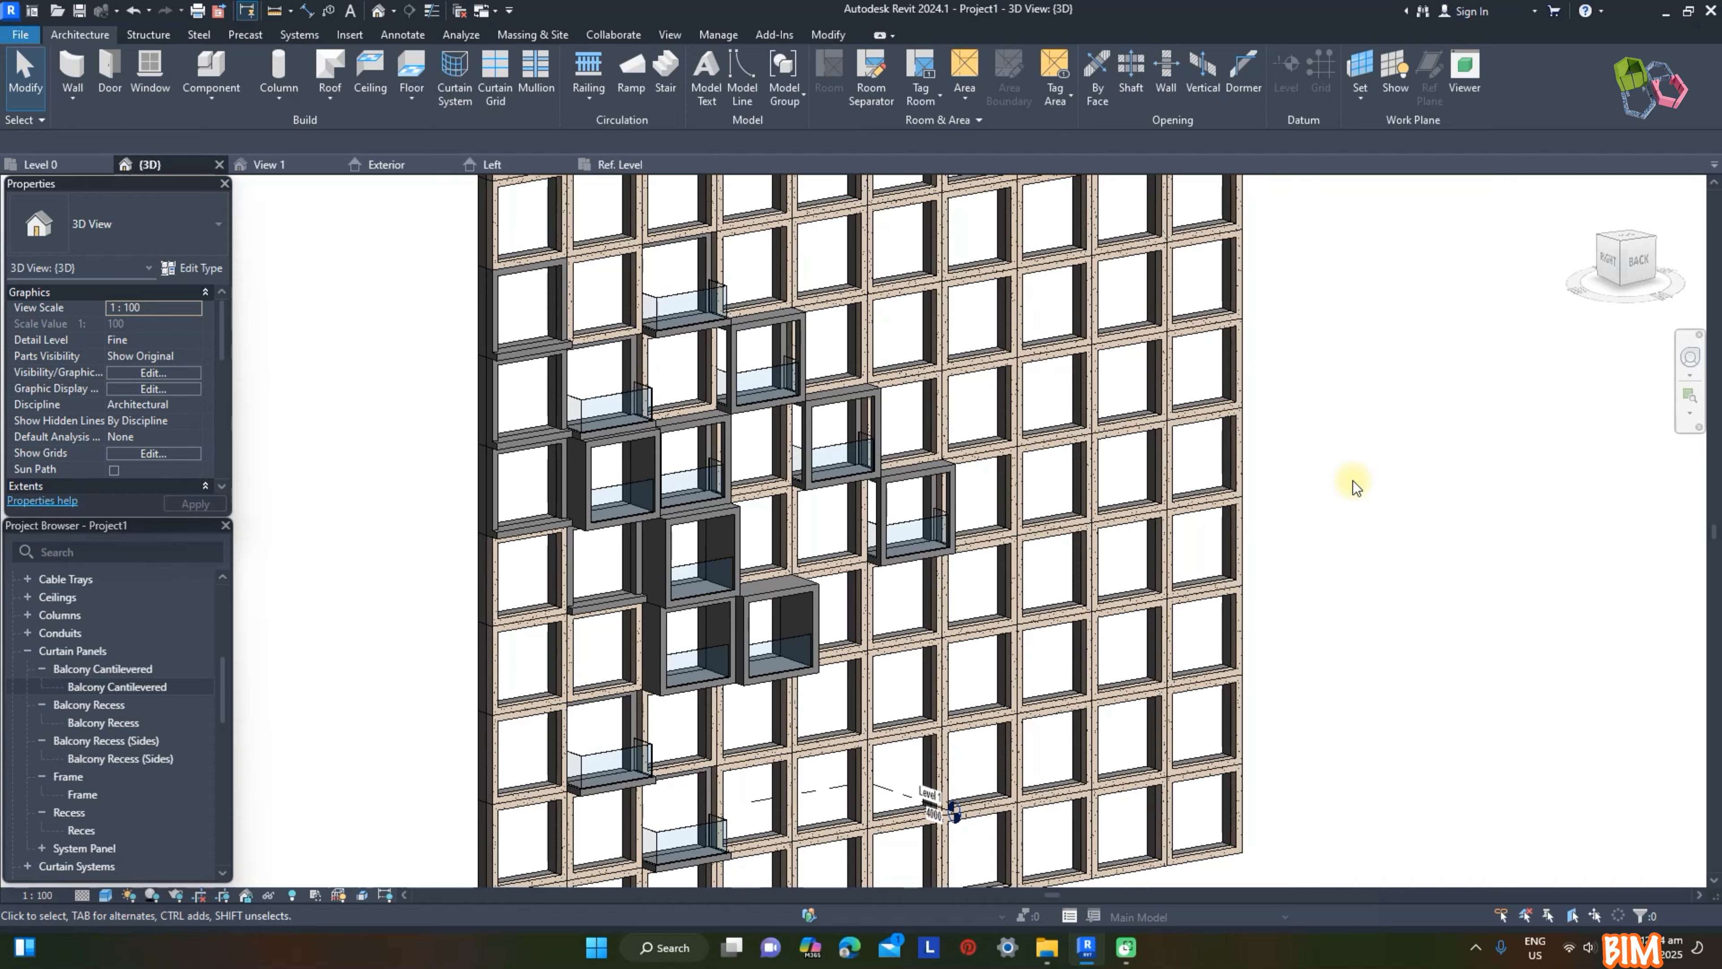
{"action": "scroll", "coordinate": [1333, 478], "scroll_direction": "up", "scroll_amount": 2}
{"action": "left_click", "coordinate": [952, 468]}
{"action": "left_click", "coordinate": [175, 339]}
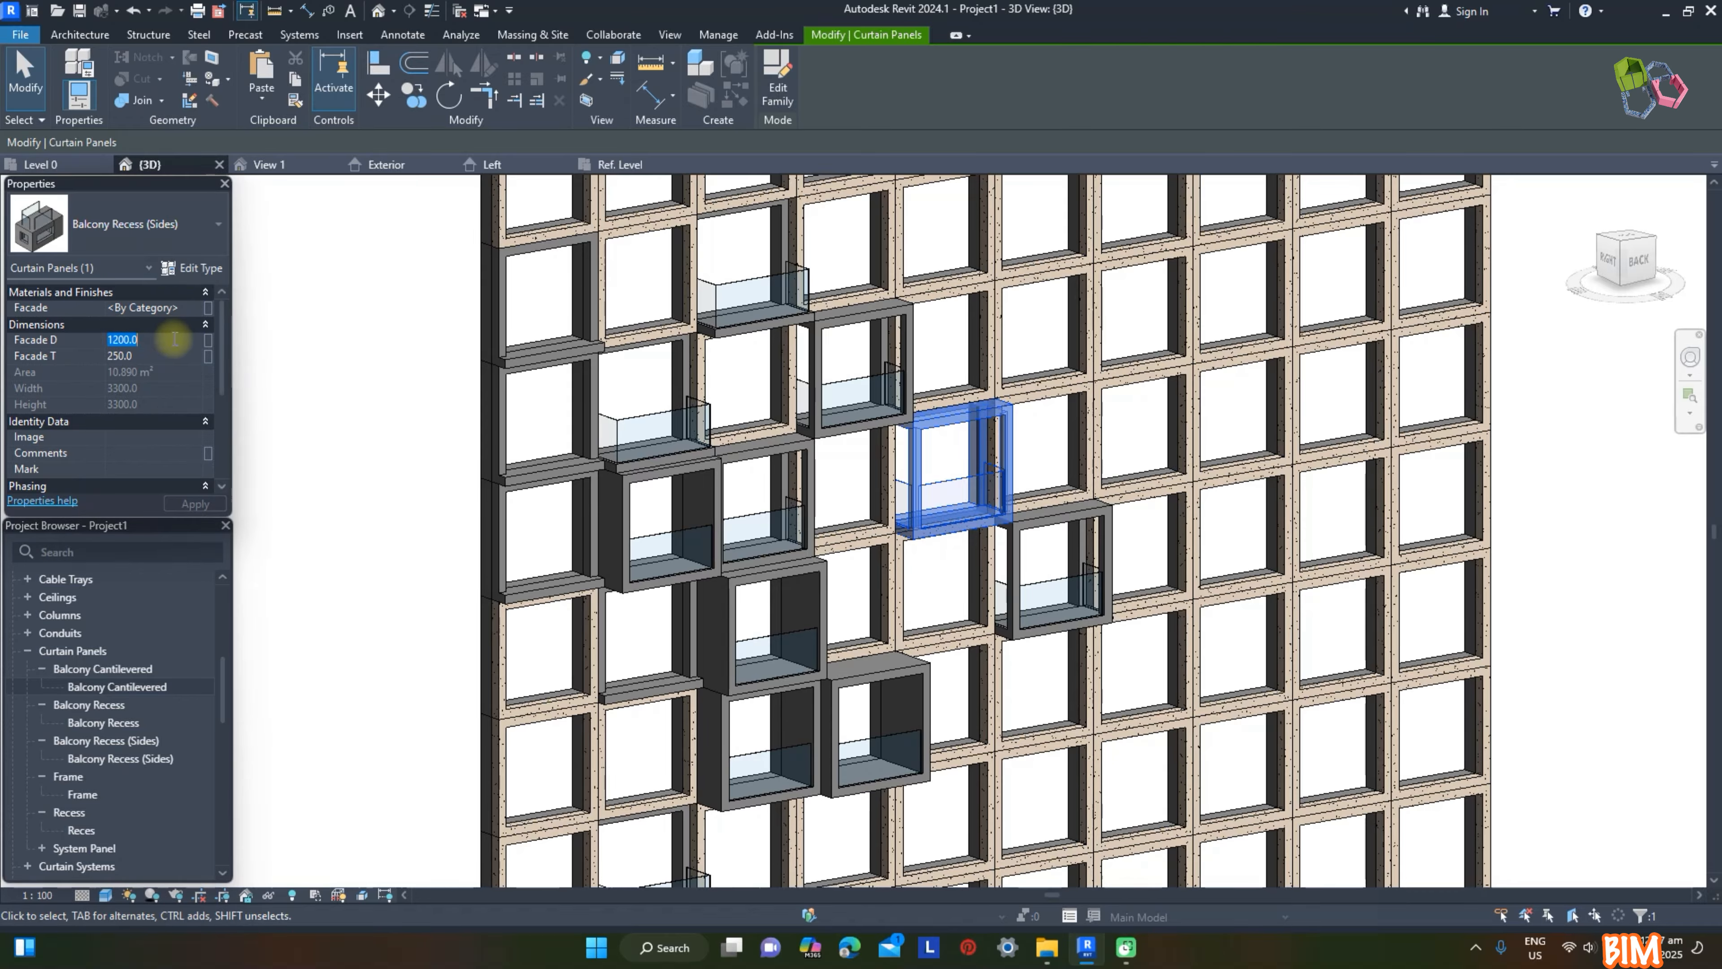
{"action": "type", "text": "1700"}
{"action": "key", "text": "Return"}
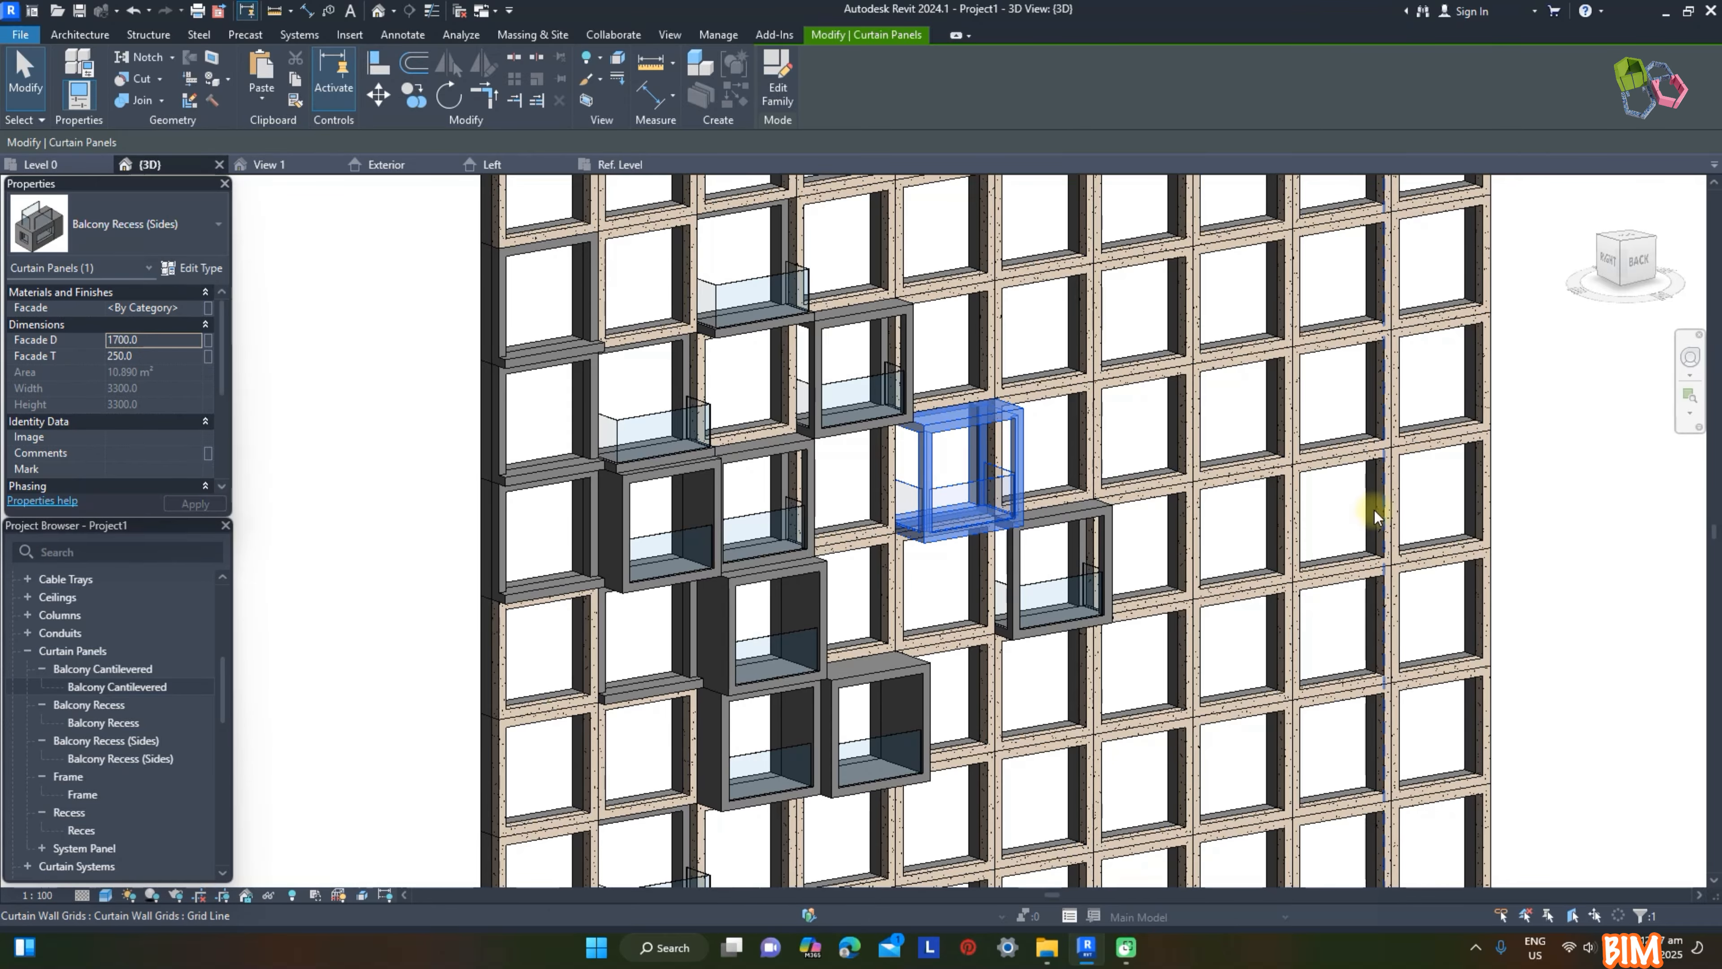
{"action": "left_click", "coordinate": [1376, 517]}
Step: Set Facade D to 1000 for the Frame panel beneath the upper cantilevered balcony and 700 for the middle Recess panel in the edge column
{"action": "left_click", "coordinate": [788, 424]}
{"action": "left_click", "coordinate": [168, 339]}
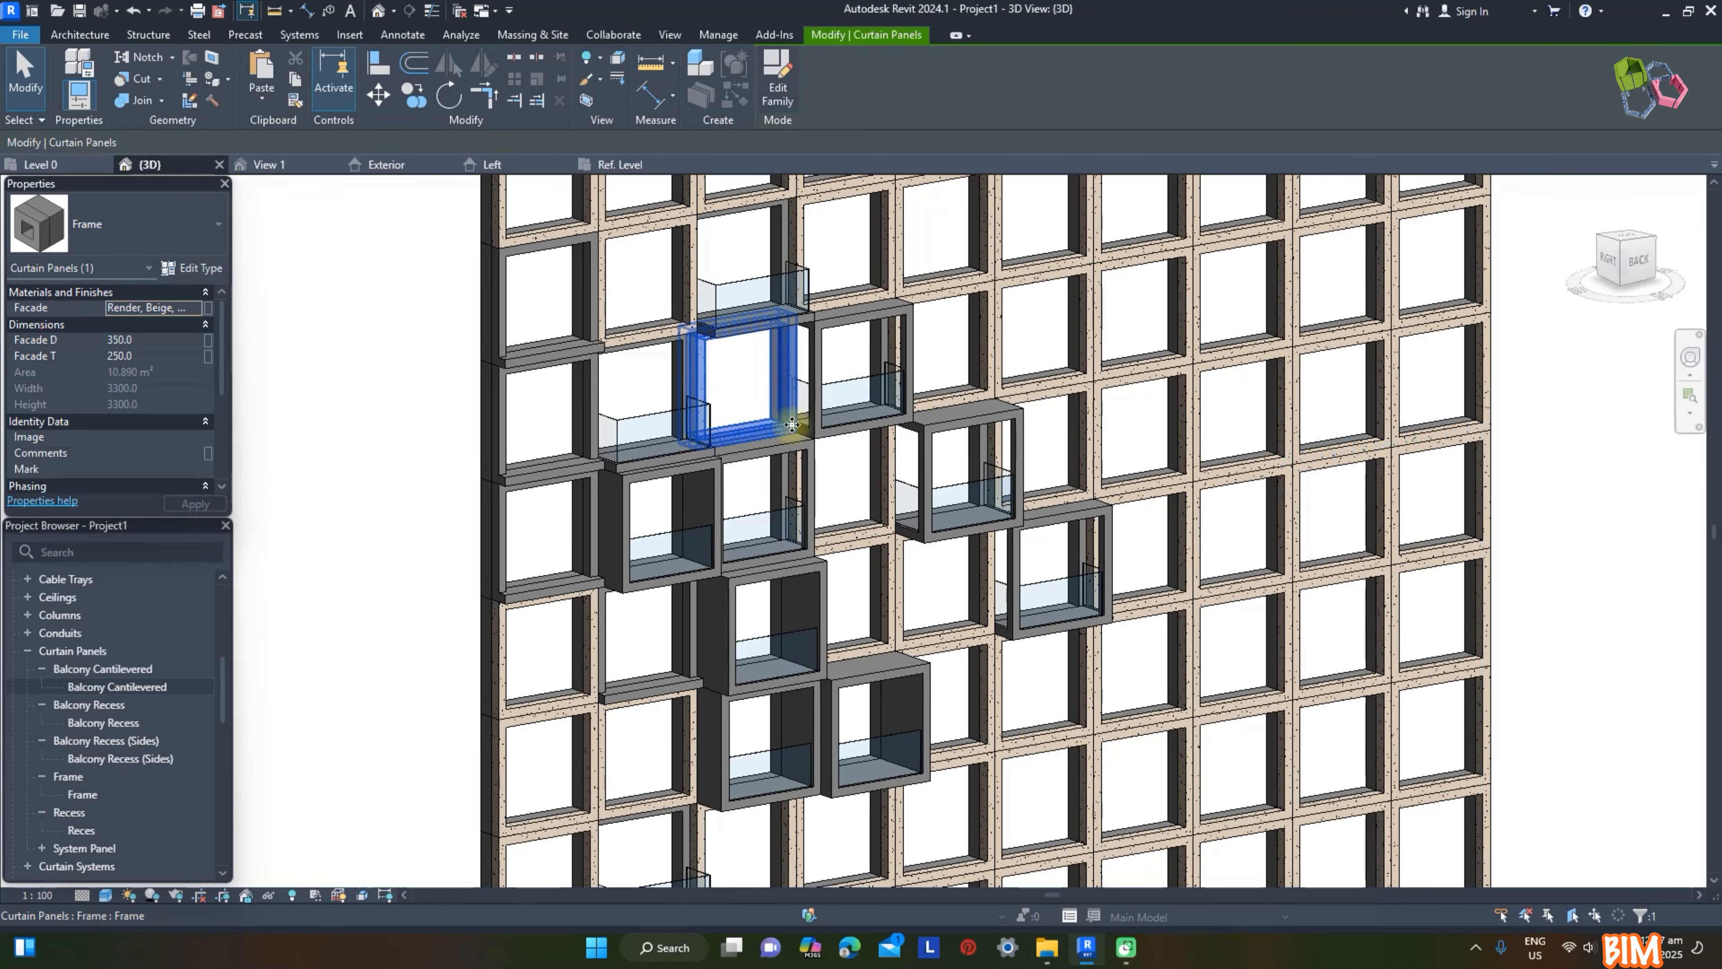
{"action": "type", "text": "1000"}
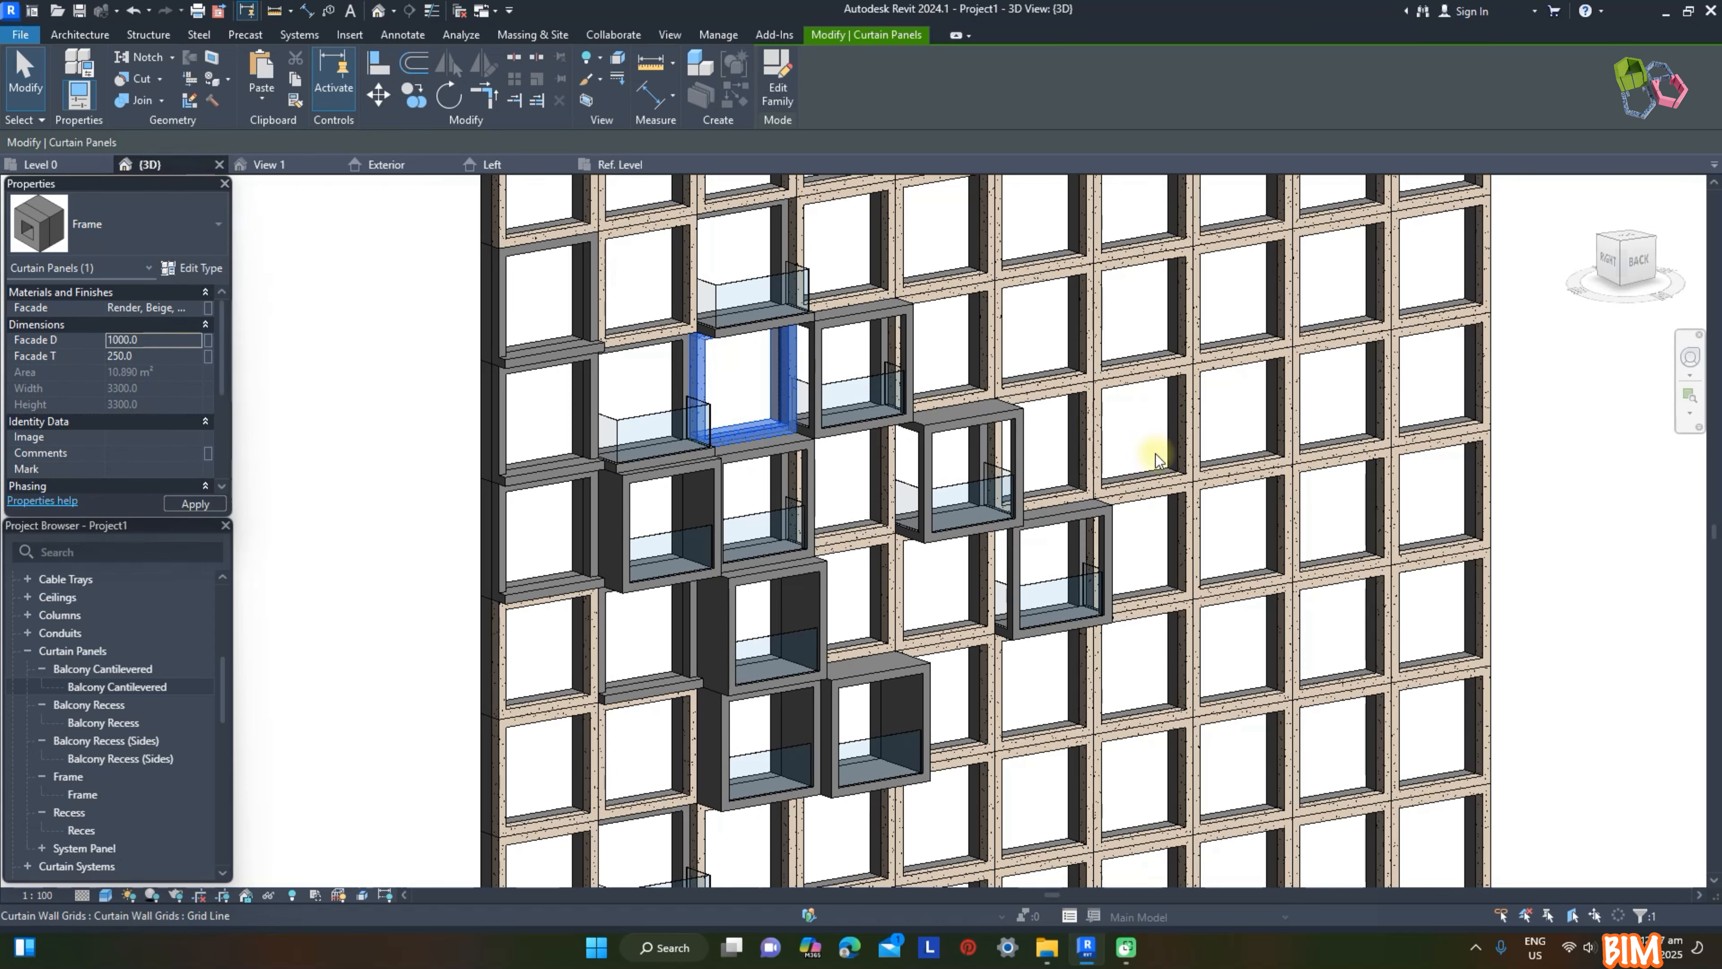
{"action": "left_click", "coordinate": [1305, 439]}
{"action": "left_click", "coordinate": [539, 474]}
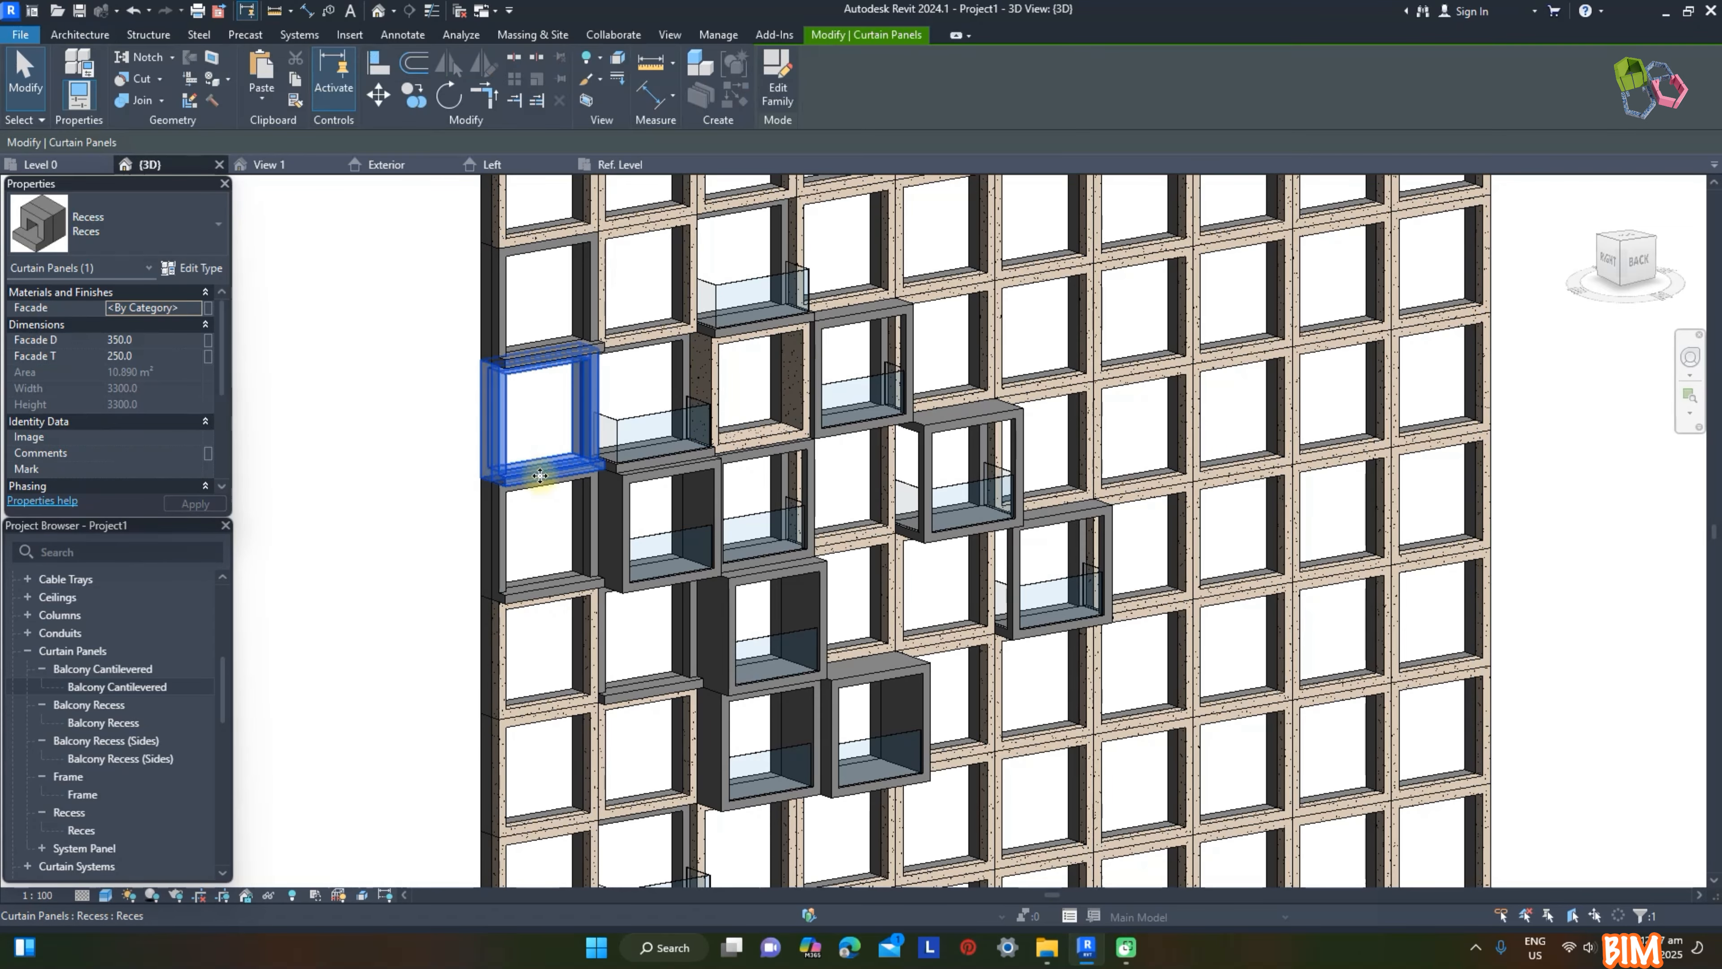
{"action": "left_click", "coordinate": [149, 341]}
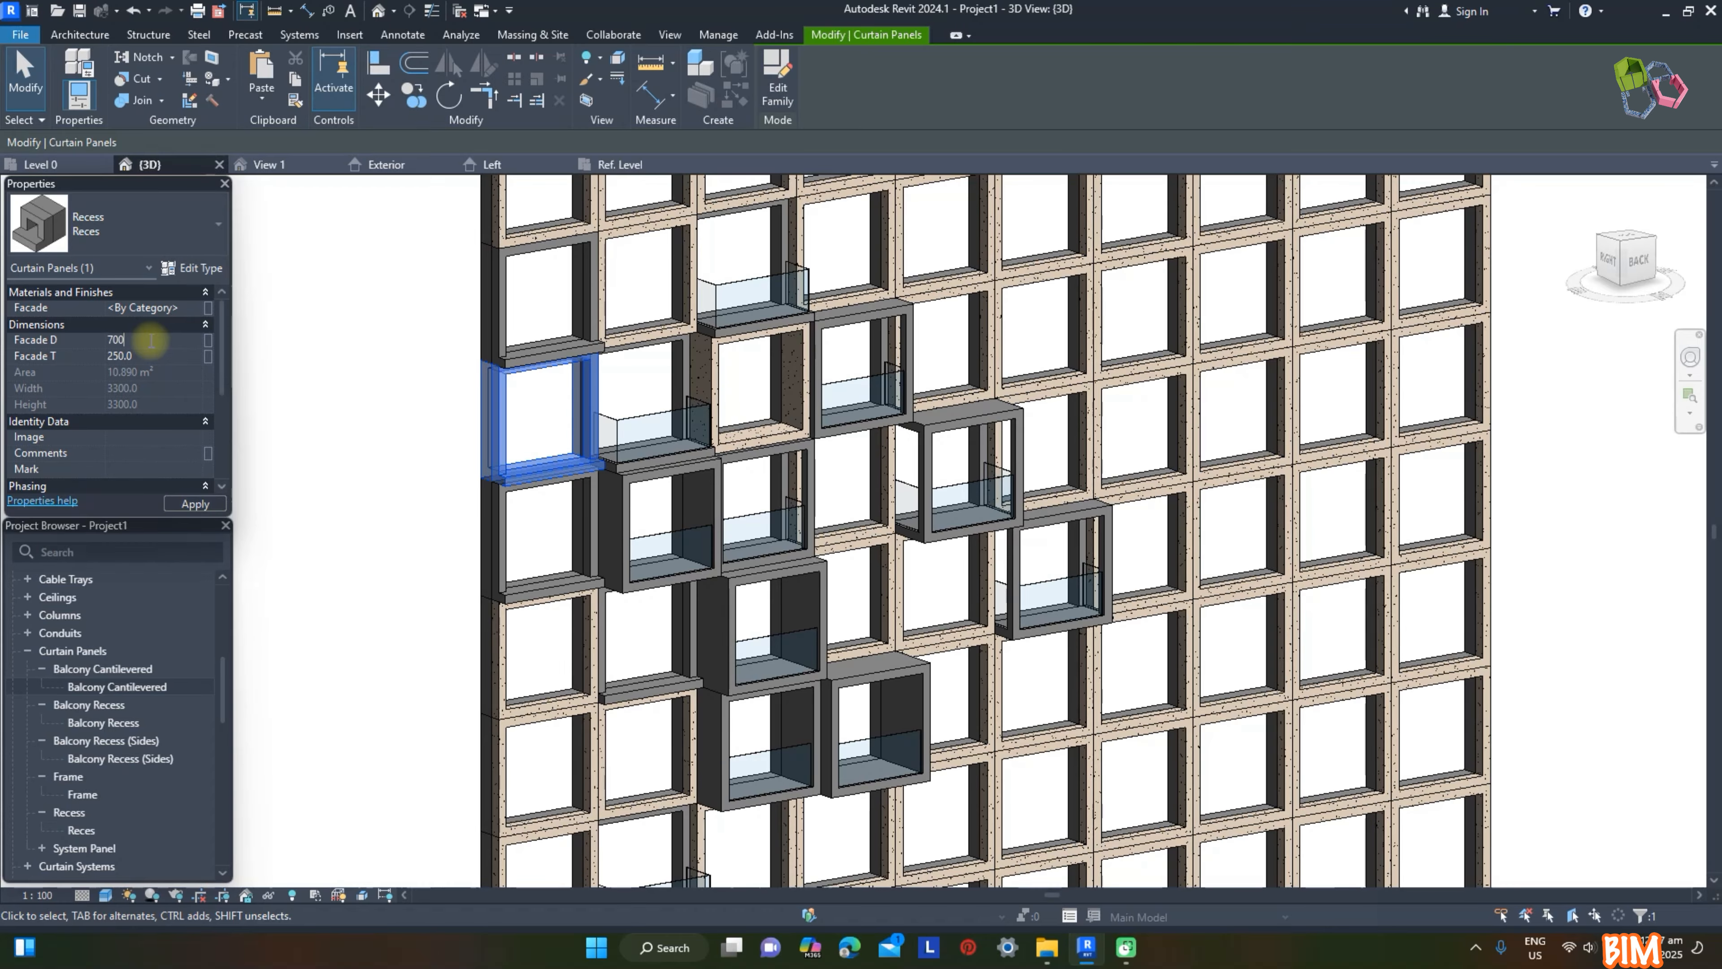
{"action": "left_click", "coordinate": [319, 374]}
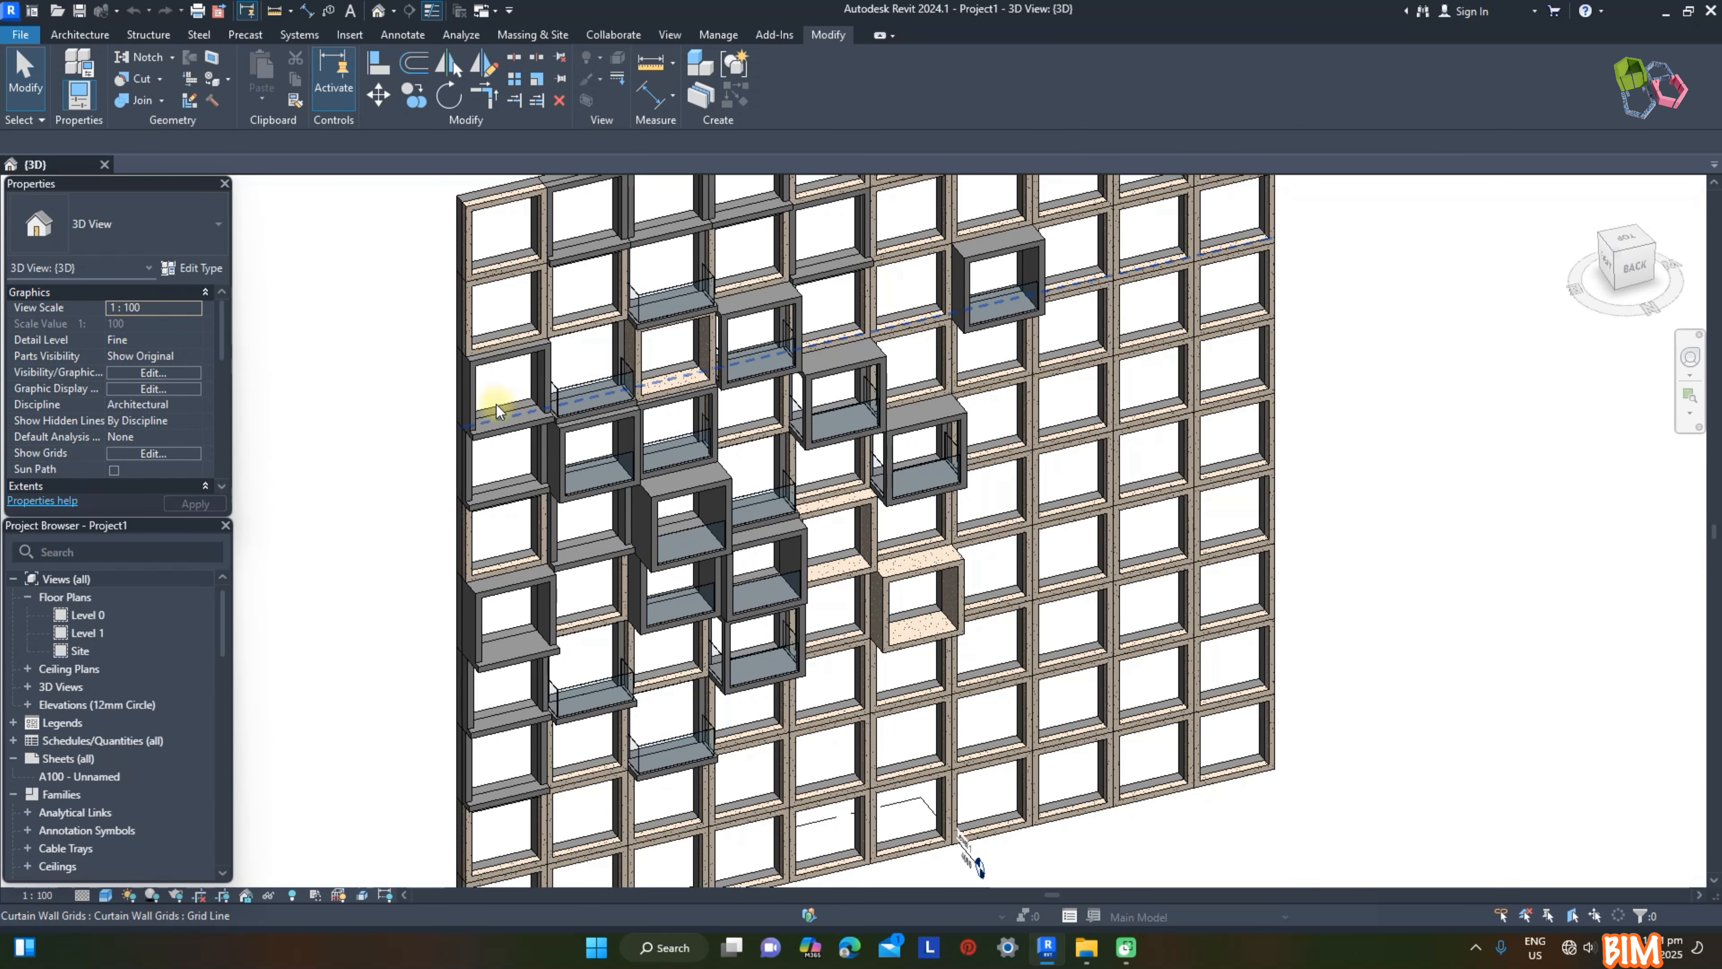
Step: Open the edge-column Recess panel's family for editing and show its Exterior elevation
{"action": "key", "text": "Tab"}
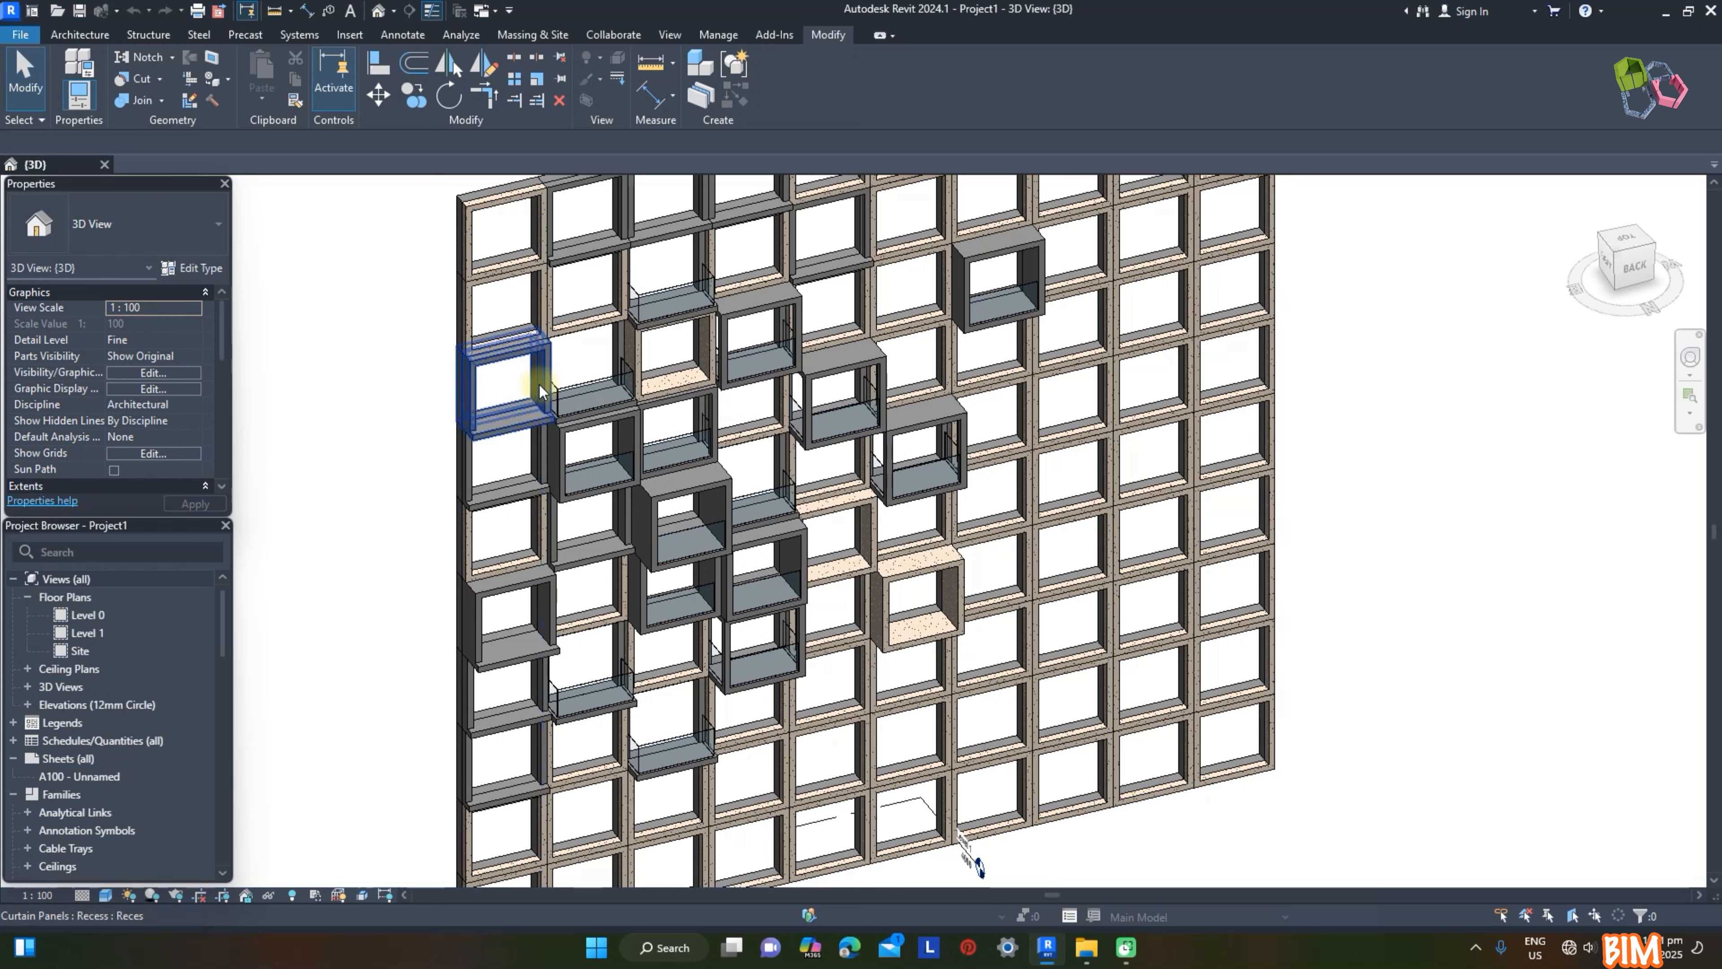
{"action": "left_click", "coordinate": [542, 400]}
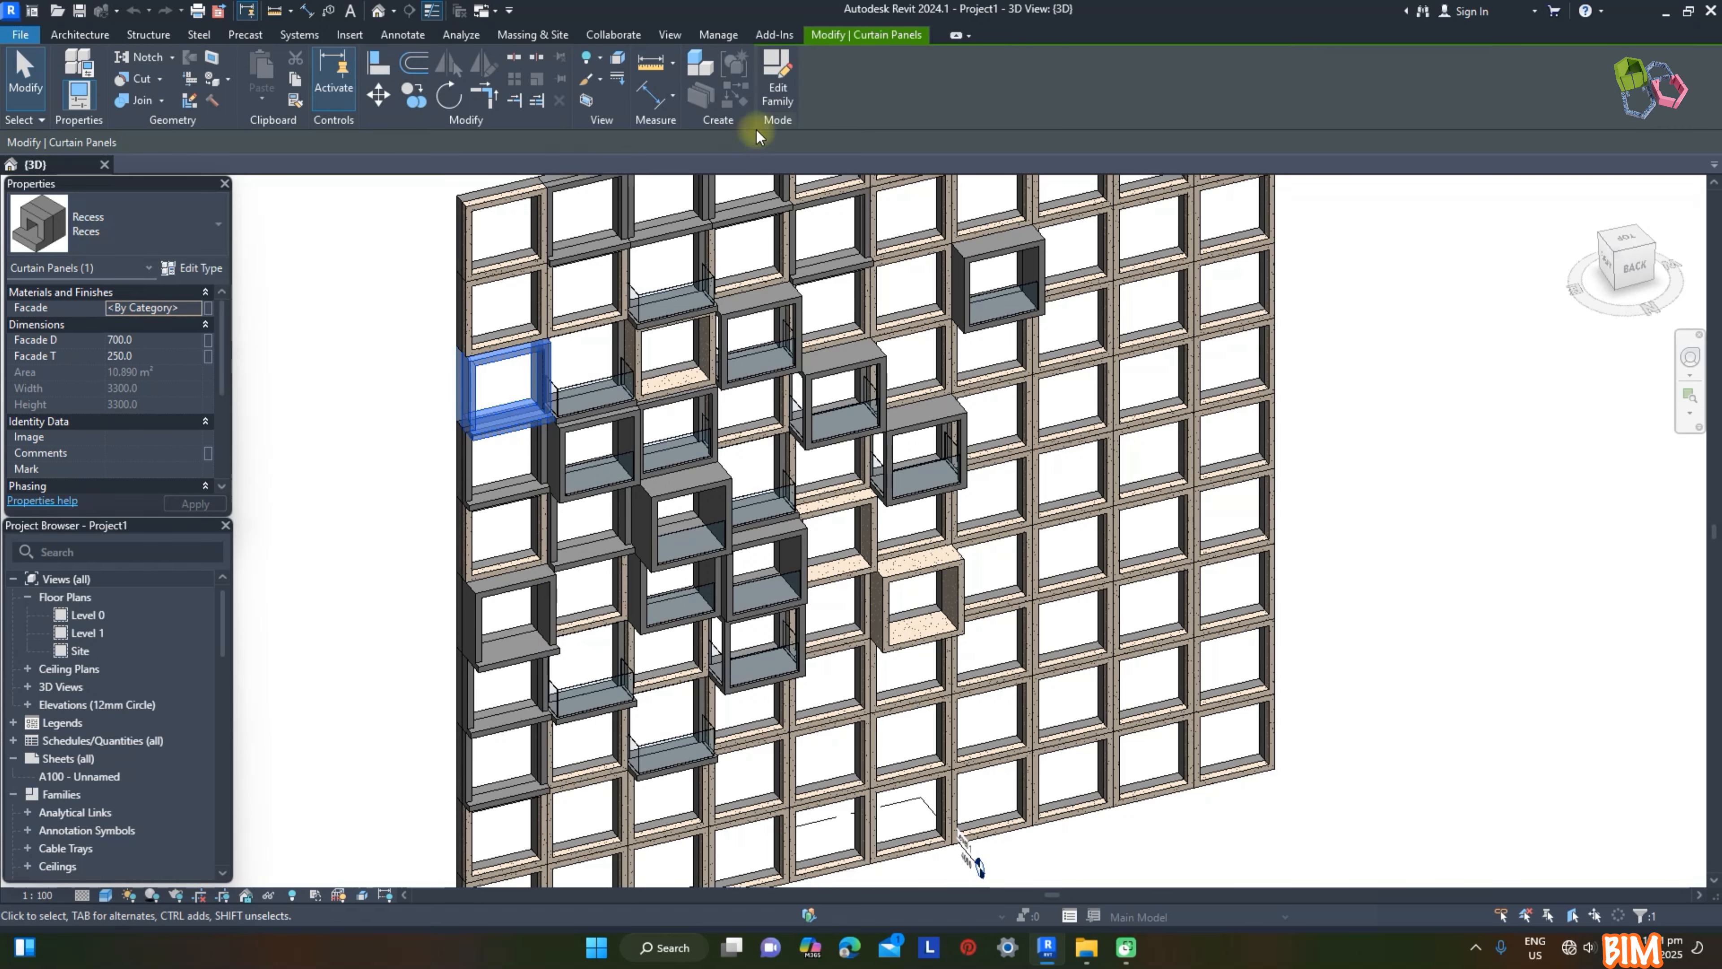
{"action": "left_click", "coordinate": [773, 89]}
{"action": "left_click", "coordinate": [83, 615]}
{"action": "double_click", "coordinate": [83, 615]}
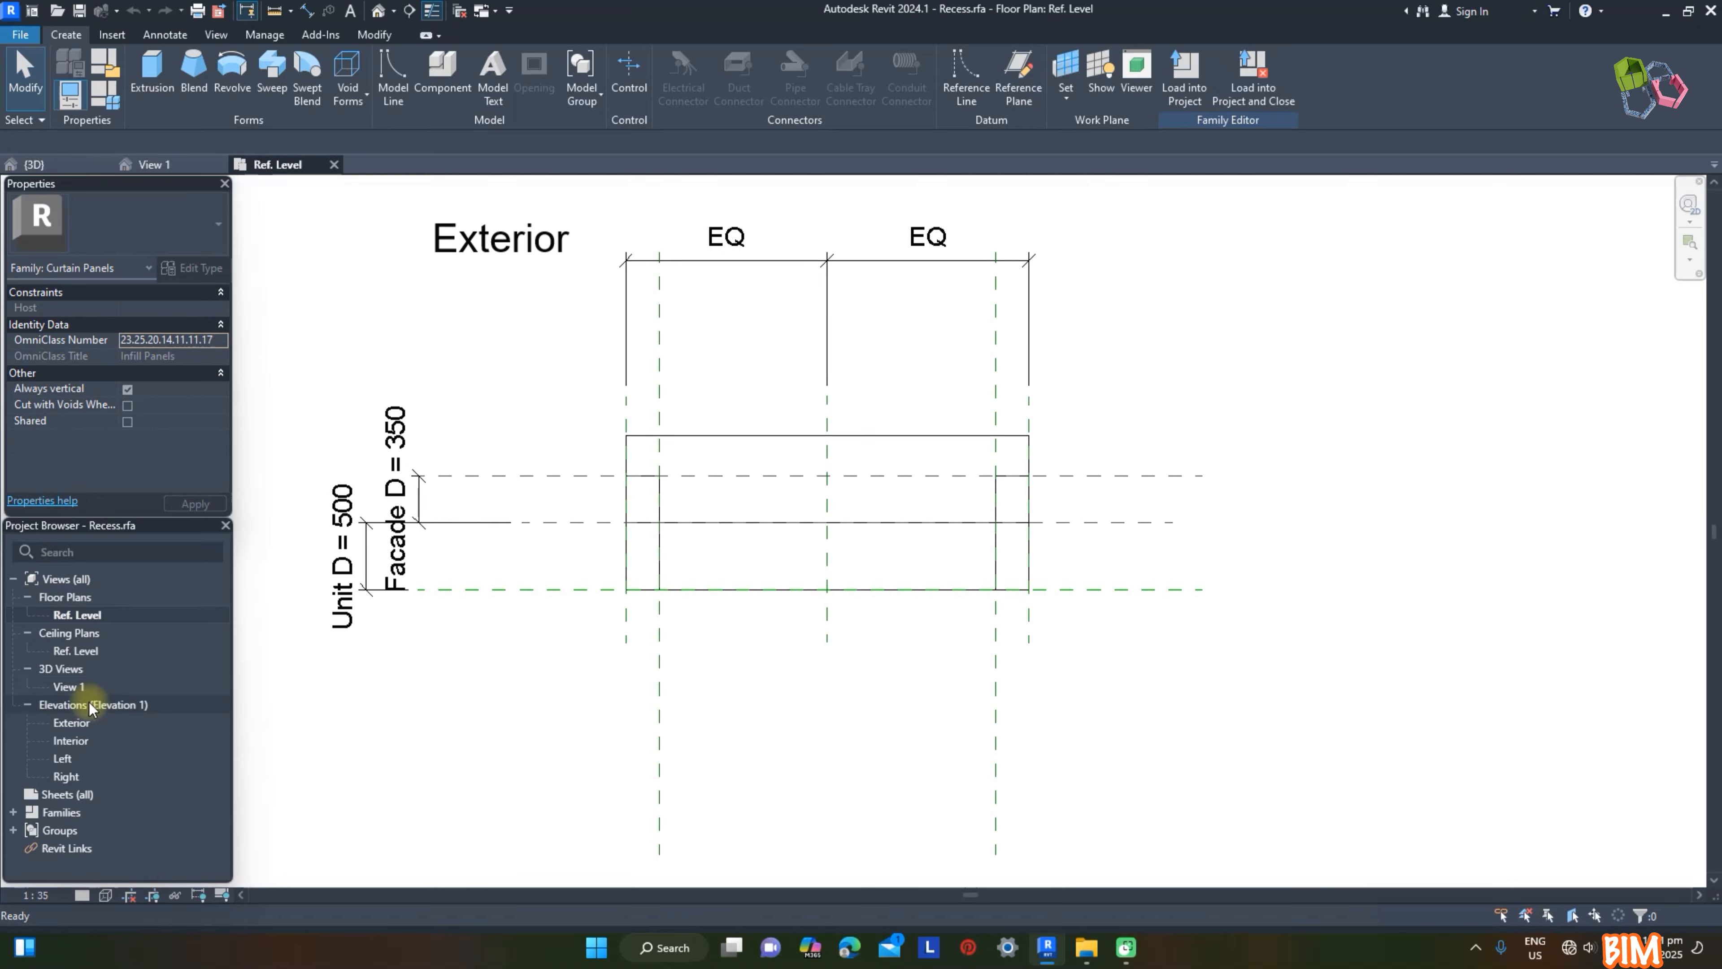
{"action": "left_click", "coordinate": [76, 724]}
{"action": "double_click", "coordinate": [76, 724]}
Step: Start an extrusion and sketch a 2500 × 3500 mm rectangle around the facade opening, locked to the inner reference planes
{"action": "left_click", "coordinate": [65, 35]}
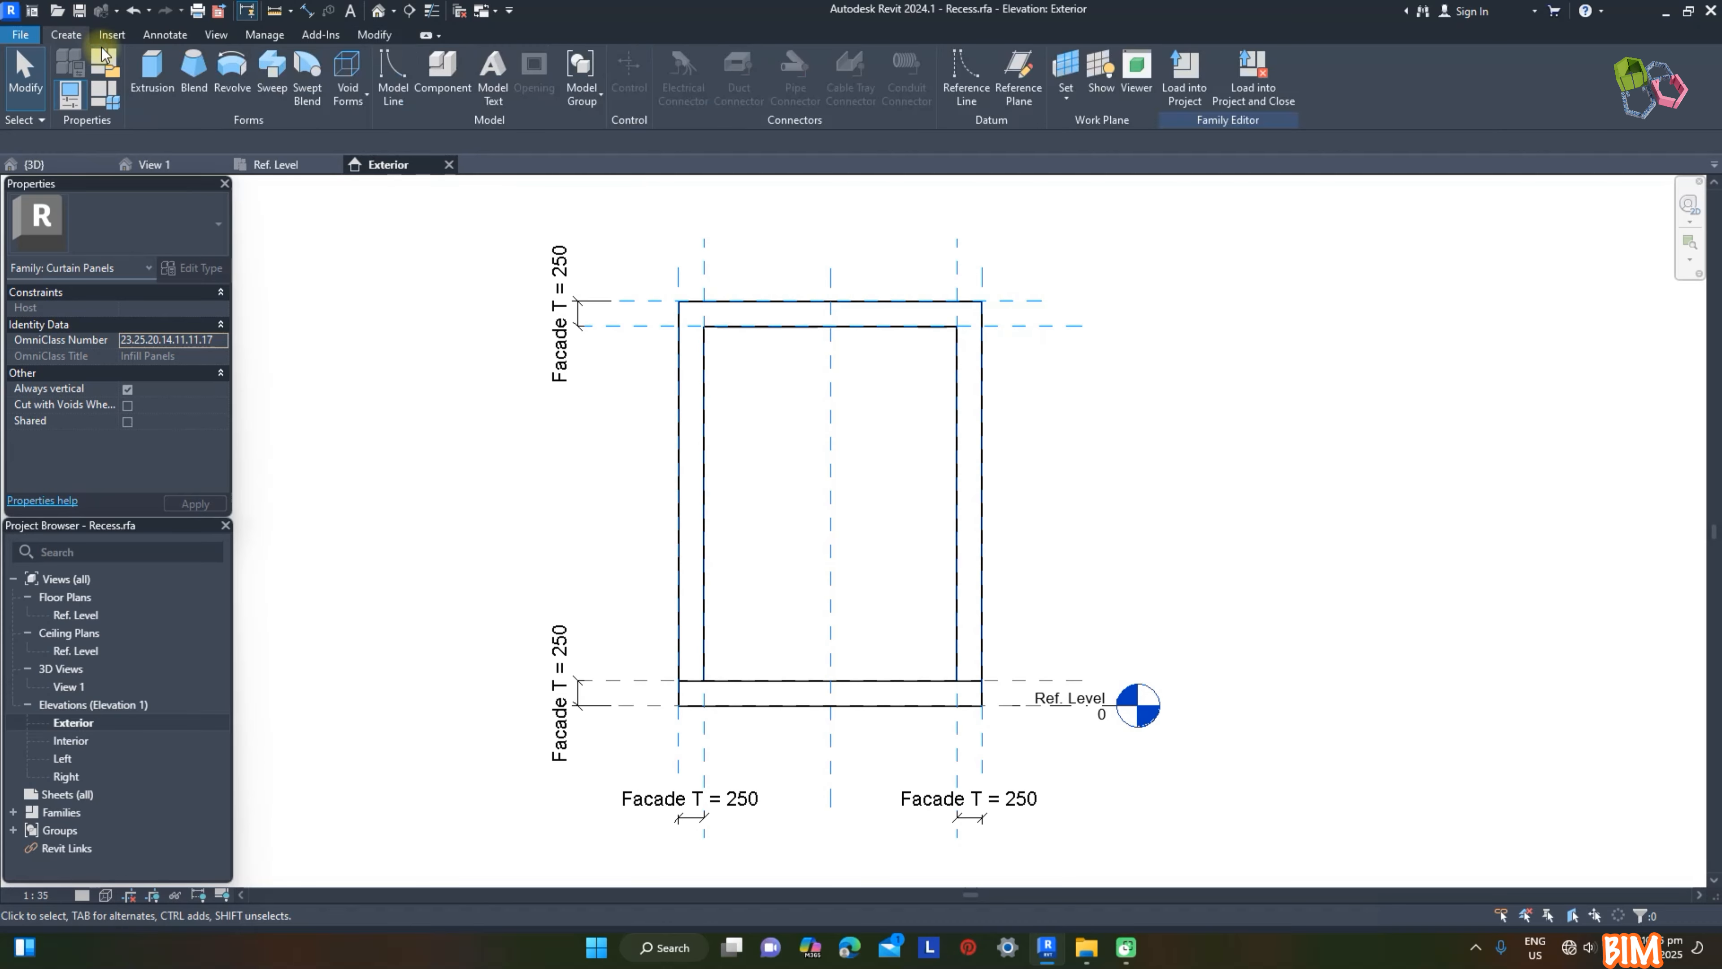
{"action": "left_click", "coordinate": [151, 71]}
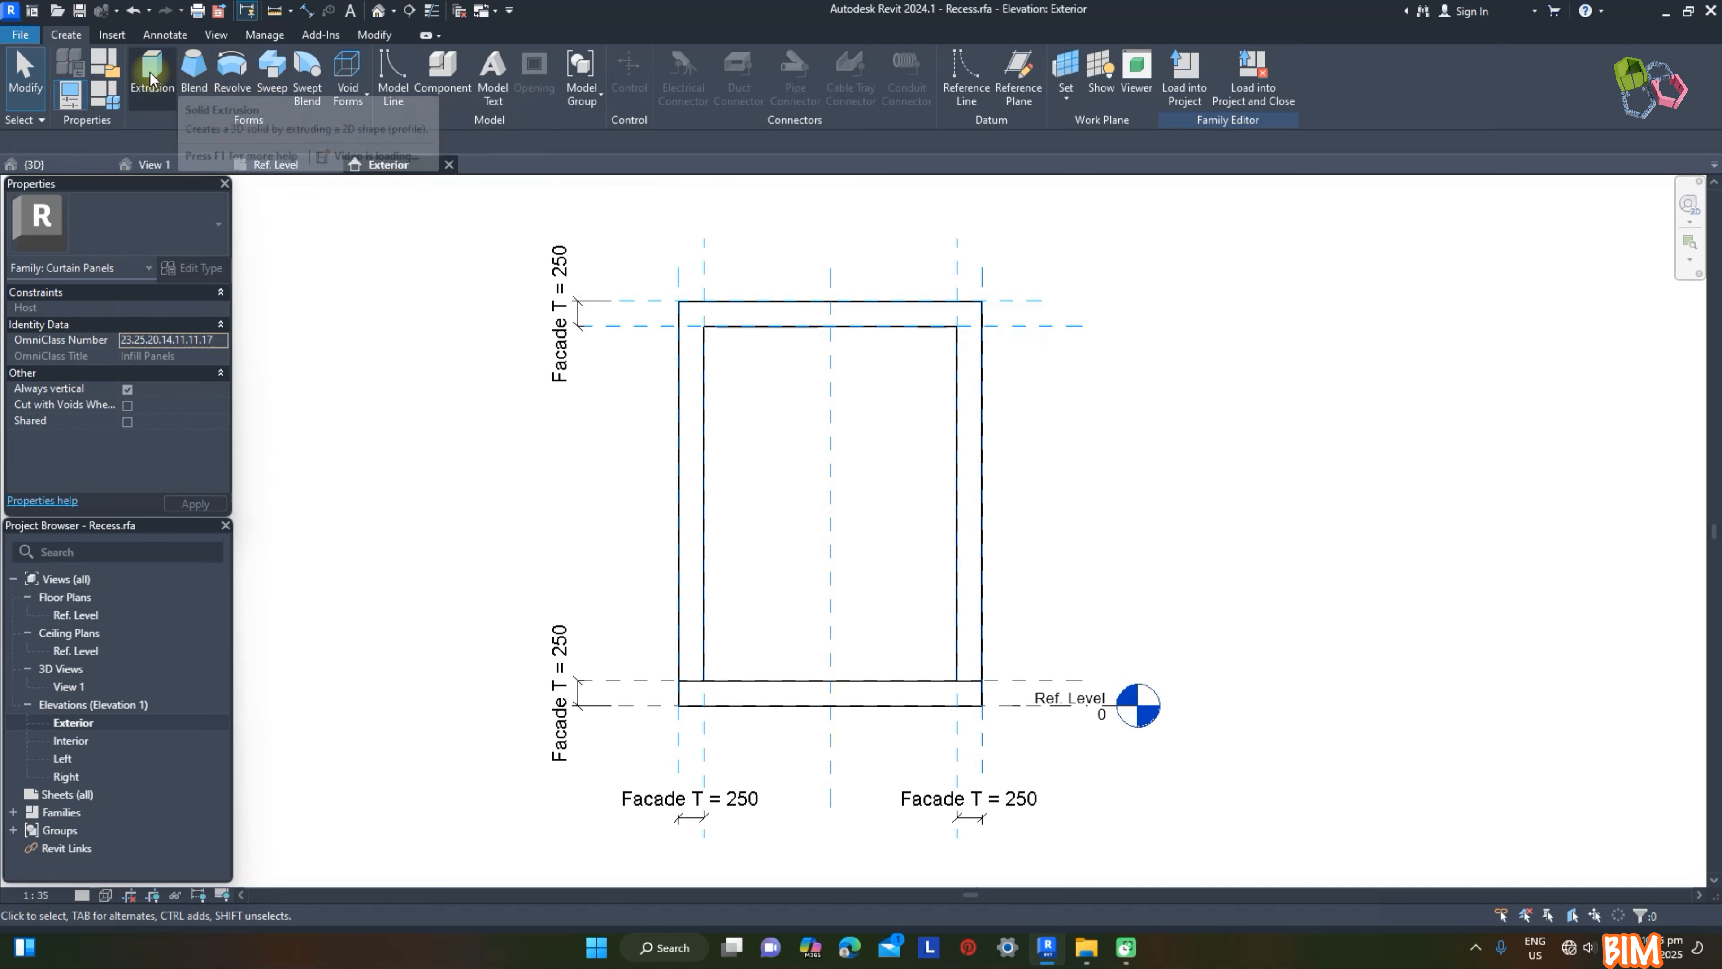
{"action": "left_click", "coordinate": [722, 59]}
{"action": "left_click", "coordinate": [704, 327]}
{"action": "left_click", "coordinate": [956, 680]}
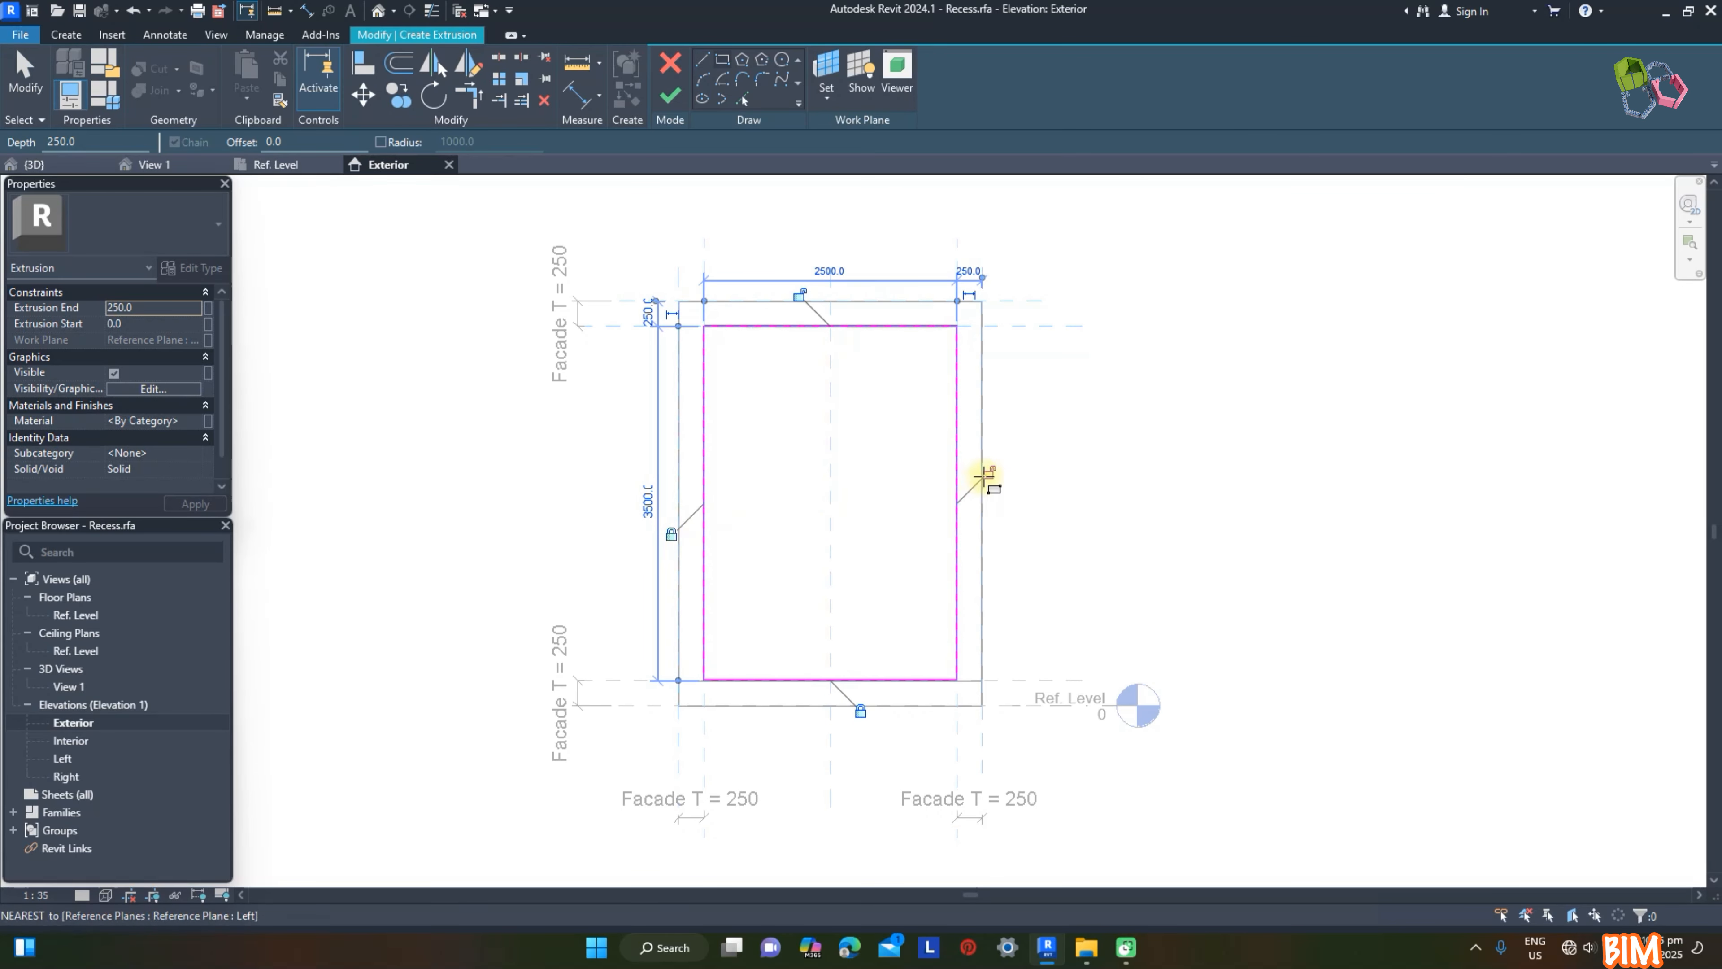
Step: Add an inner rectangle offset 40 mm from the first and set the extrusion to start at -100 and end at 0
{"action": "left_click", "coordinate": [719, 65]}
{"action": "left_click", "coordinate": [304, 141]}
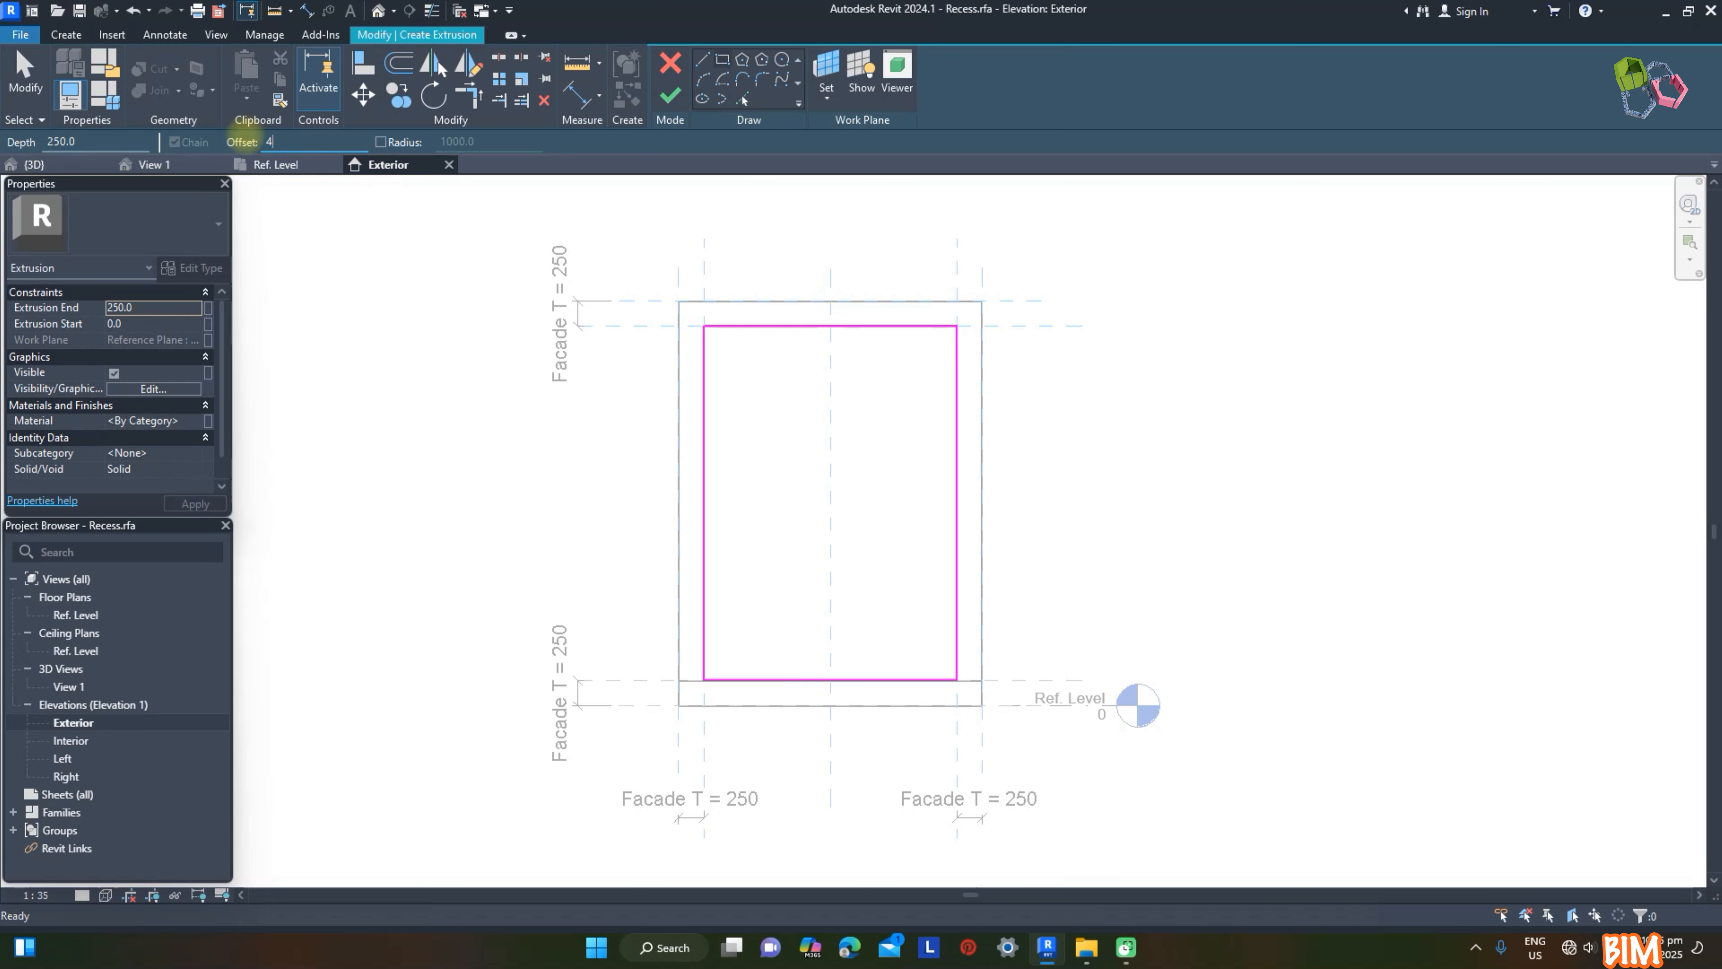
{"action": "left_click", "coordinate": [703, 326]}
{"action": "scroll", "coordinate": [957, 681], "scroll_direction": "up", "scroll_amount": 3}
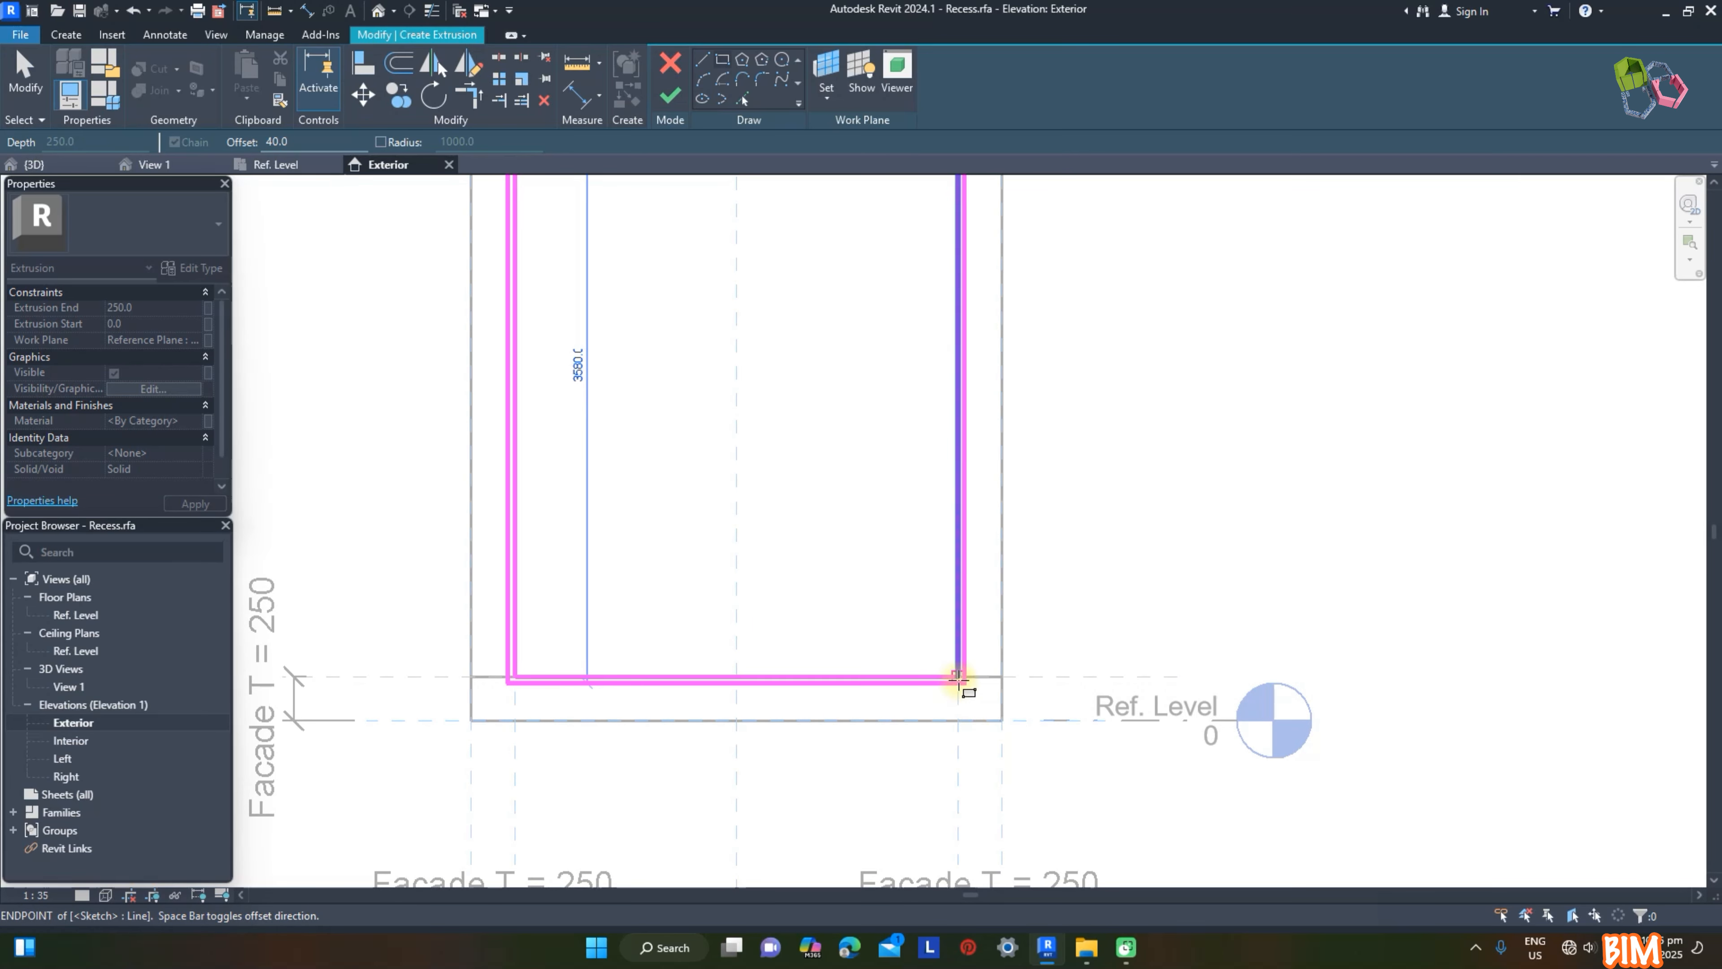
{"action": "left_click", "coordinate": [958, 677]}
{"action": "scroll", "coordinate": [958, 677], "scroll_direction": "down", "scroll_amount": 3}
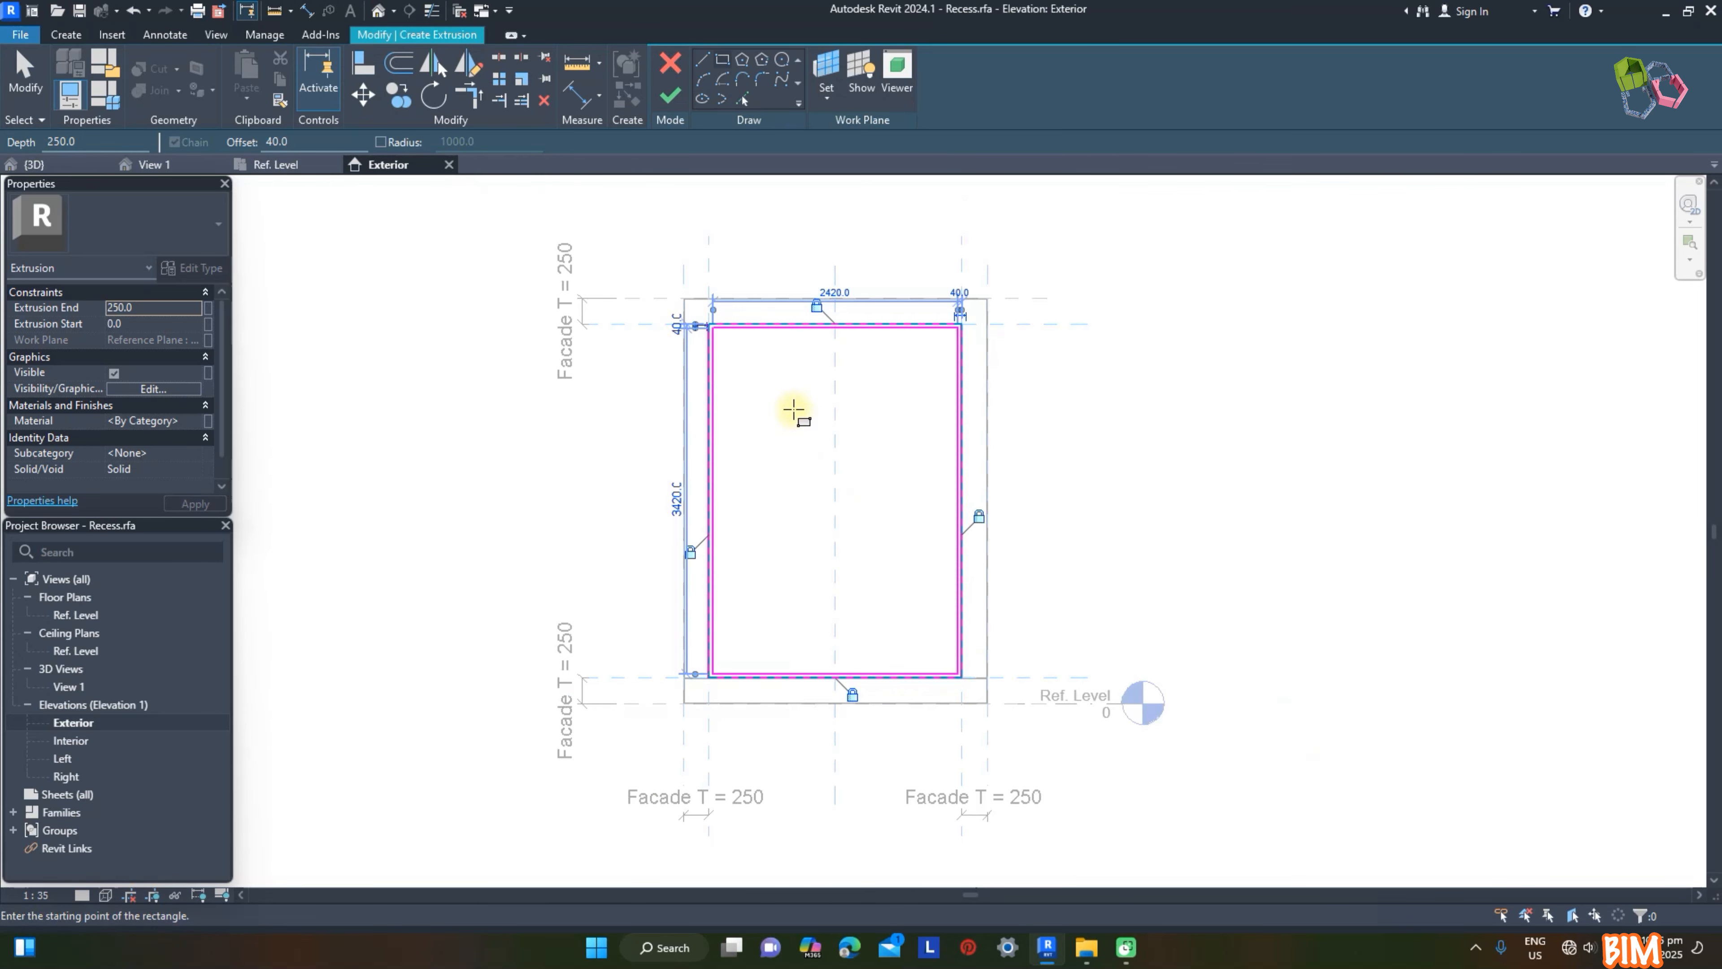
Step: Associate the extrusion's material with a new type parameter named DW and finish the extrusion
{"action": "left_click", "coordinate": [208, 421]}
{"action": "left_click", "coordinate": [295, 576]}
{"action": "type", "text": "DW"}
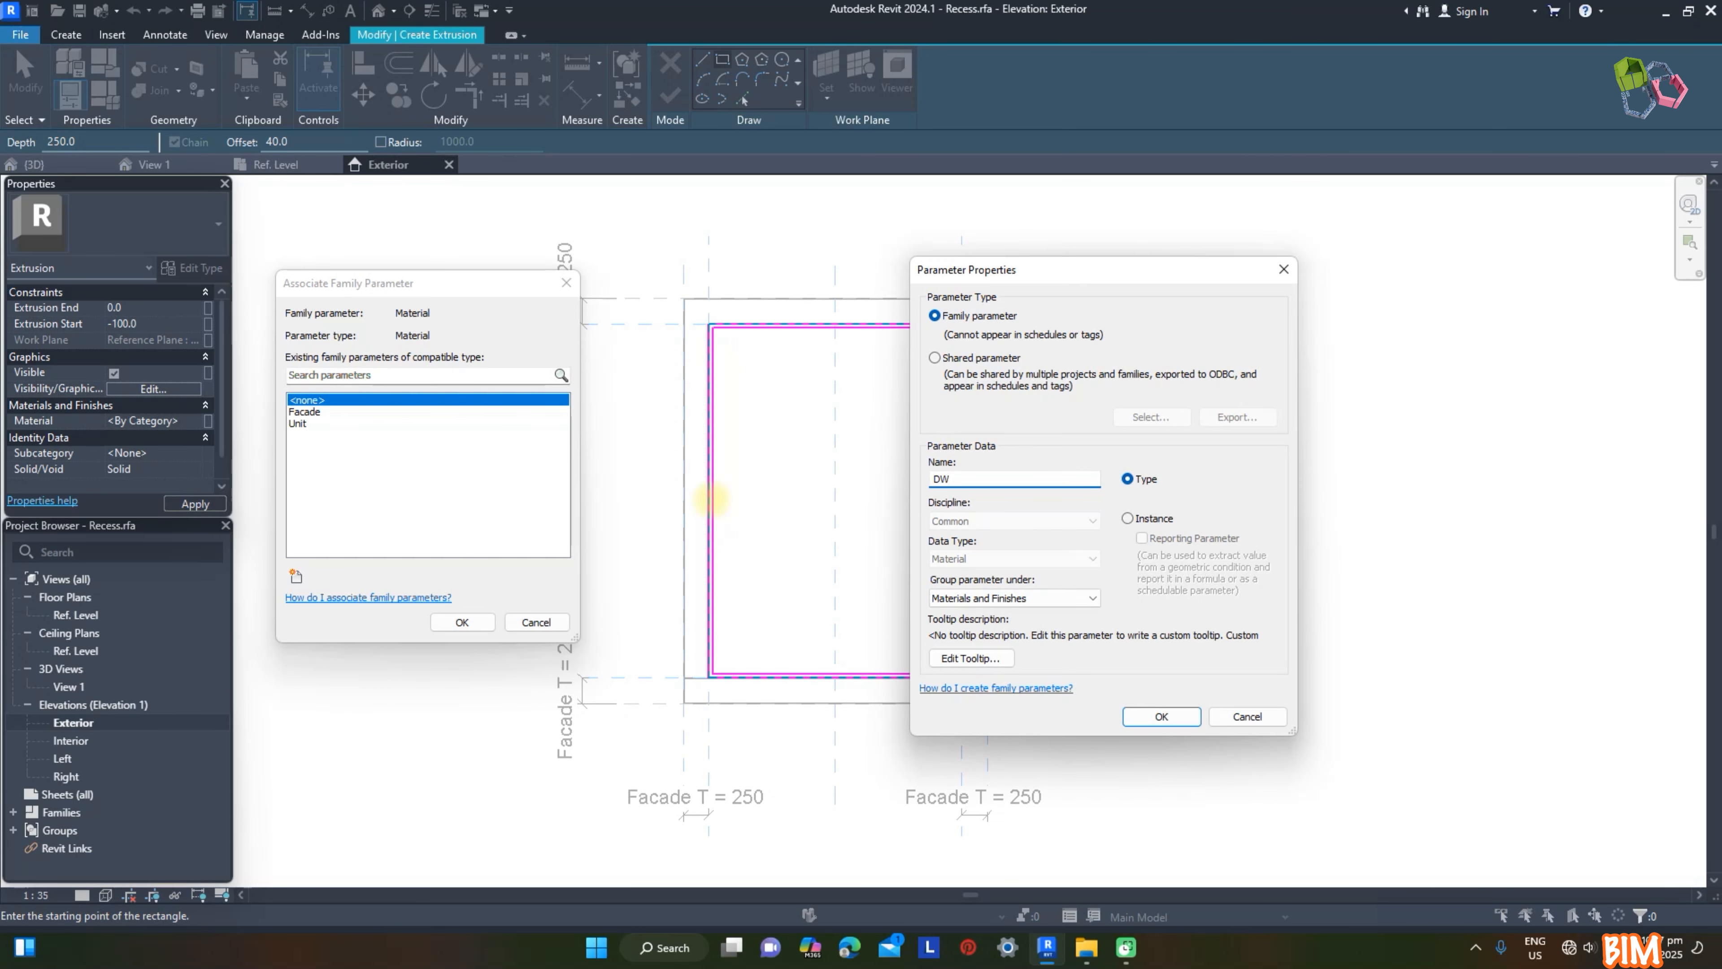
{"action": "left_click", "coordinate": [1161, 716]}
{"action": "left_click", "coordinate": [465, 621]}
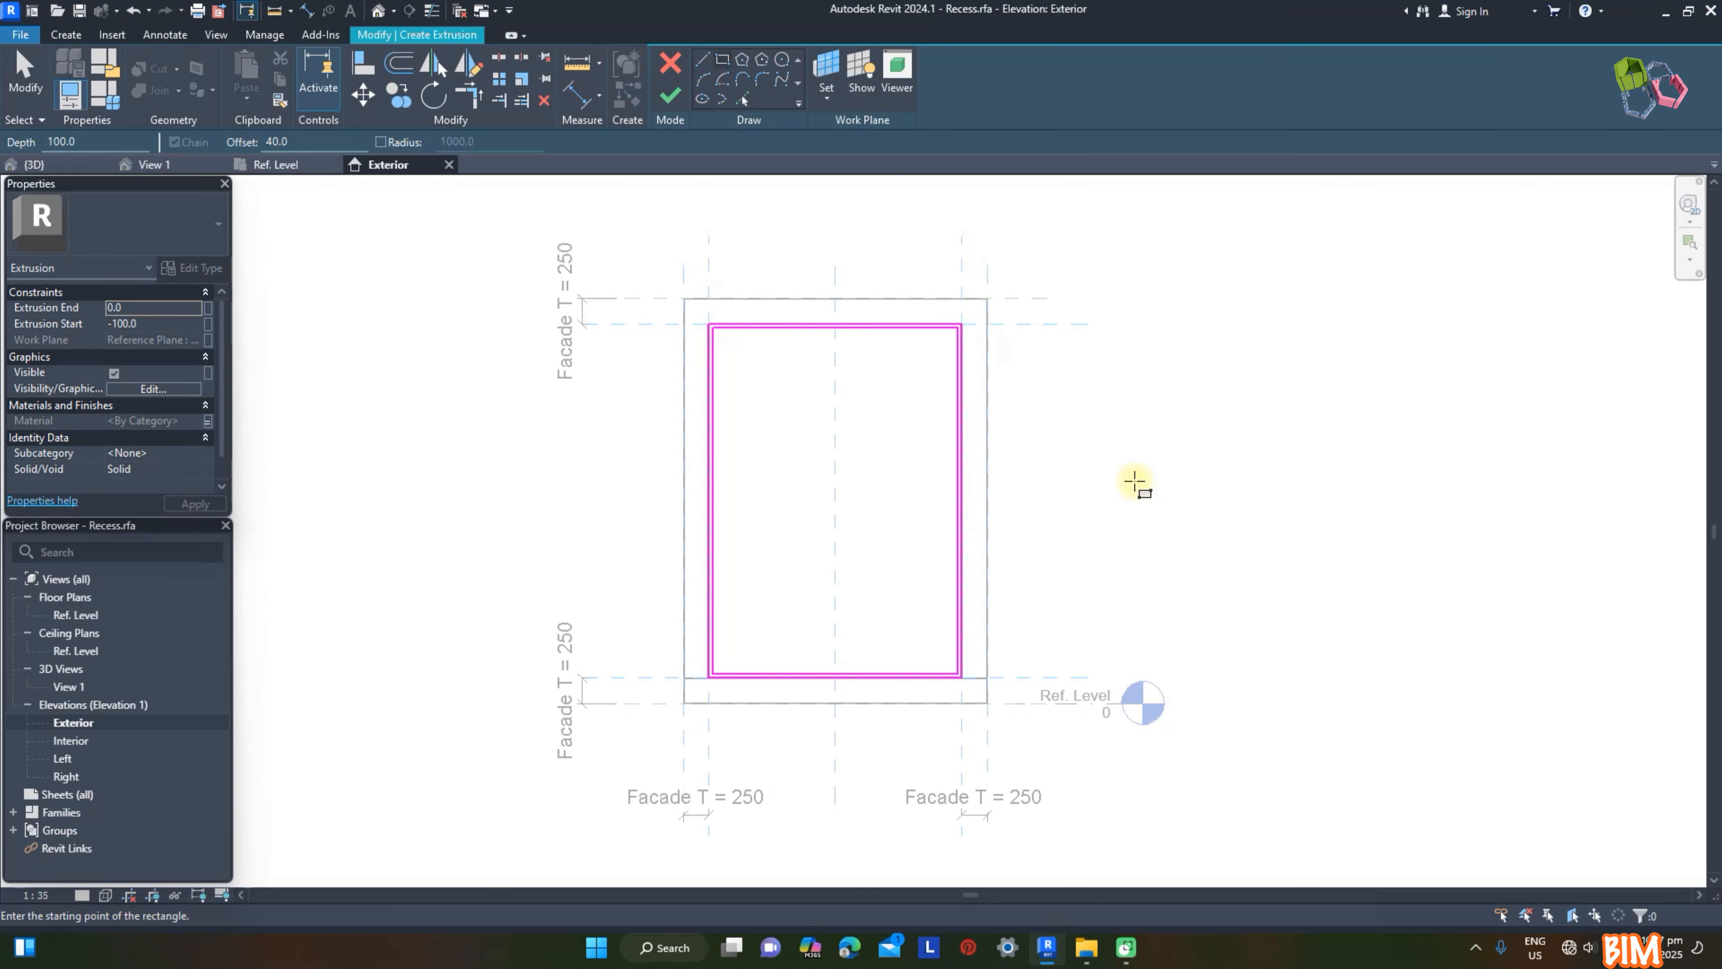
{"action": "left_click", "coordinate": [670, 97]}
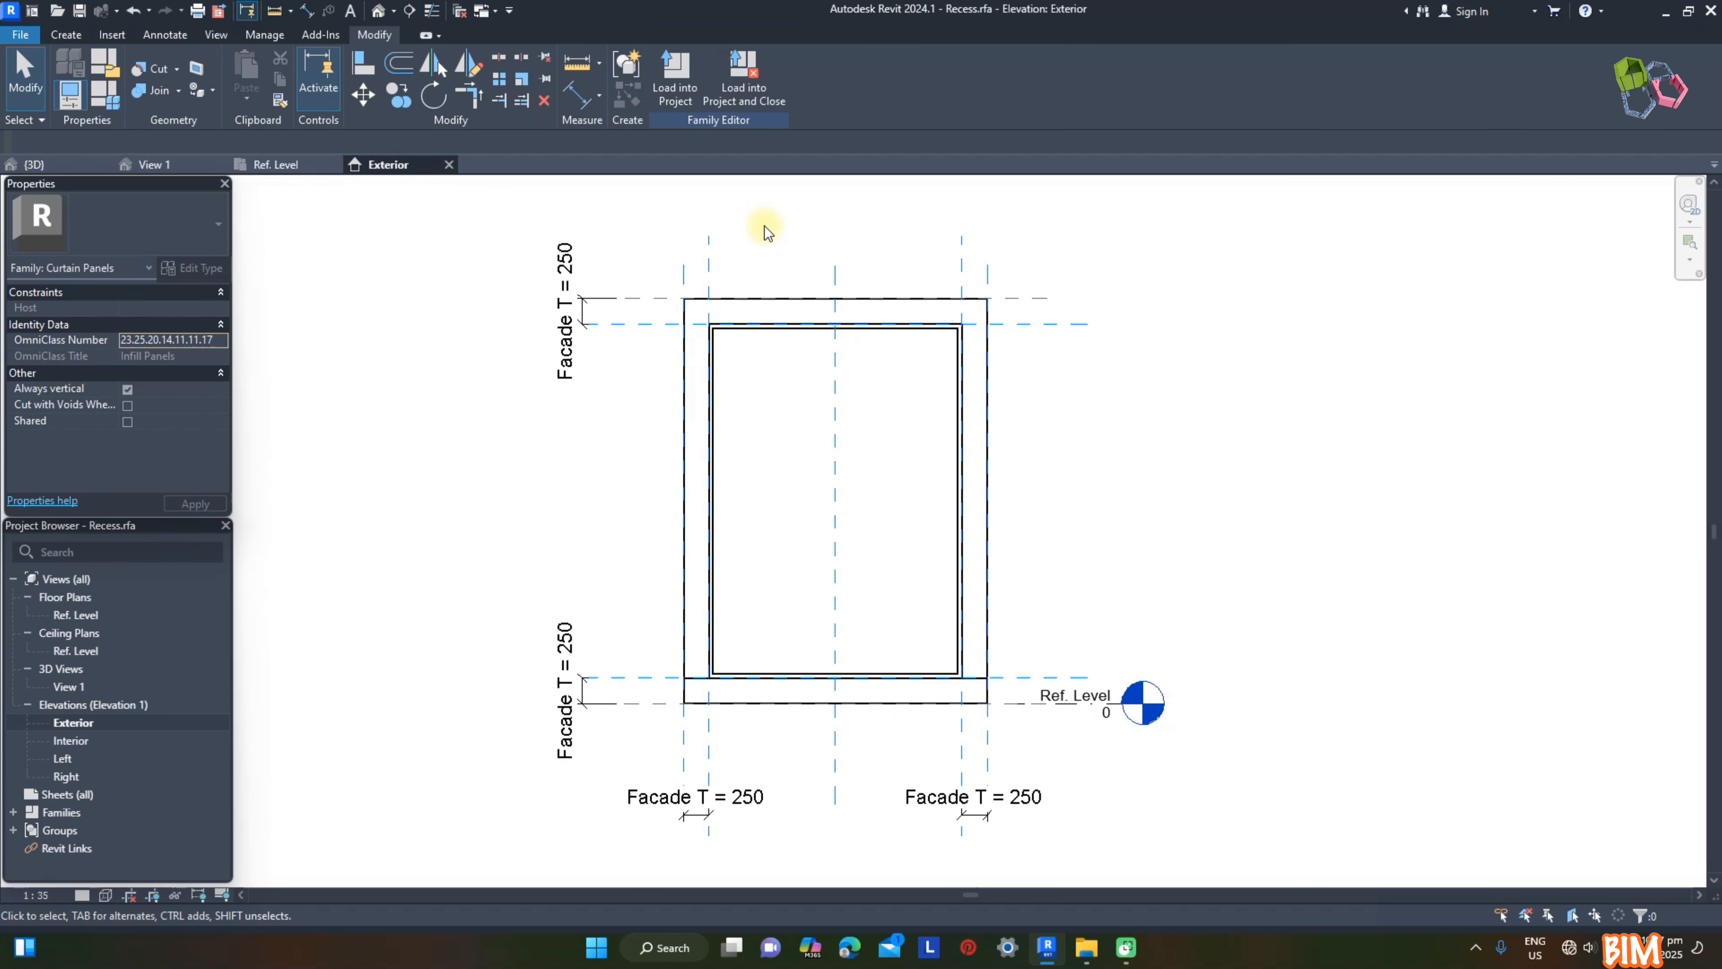
Step: Add two vertical reference planes across the opening and dimension them with the opening's sides at equal spacing
{"action": "left_click", "coordinate": [711, 261]}
{"action": "left_click_drag", "start_coordinate": [709, 263], "coordinate": [902, 276], "text": "ctrl"}
{"action": "left_click", "coordinate": [1236, 284]}
{"action": "left_click", "coordinate": [582, 97]}
{"action": "left_click", "coordinate": [710, 272]}
{"action": "left_click", "coordinate": [790, 276]}
{"action": "left_click", "coordinate": [901, 284]}
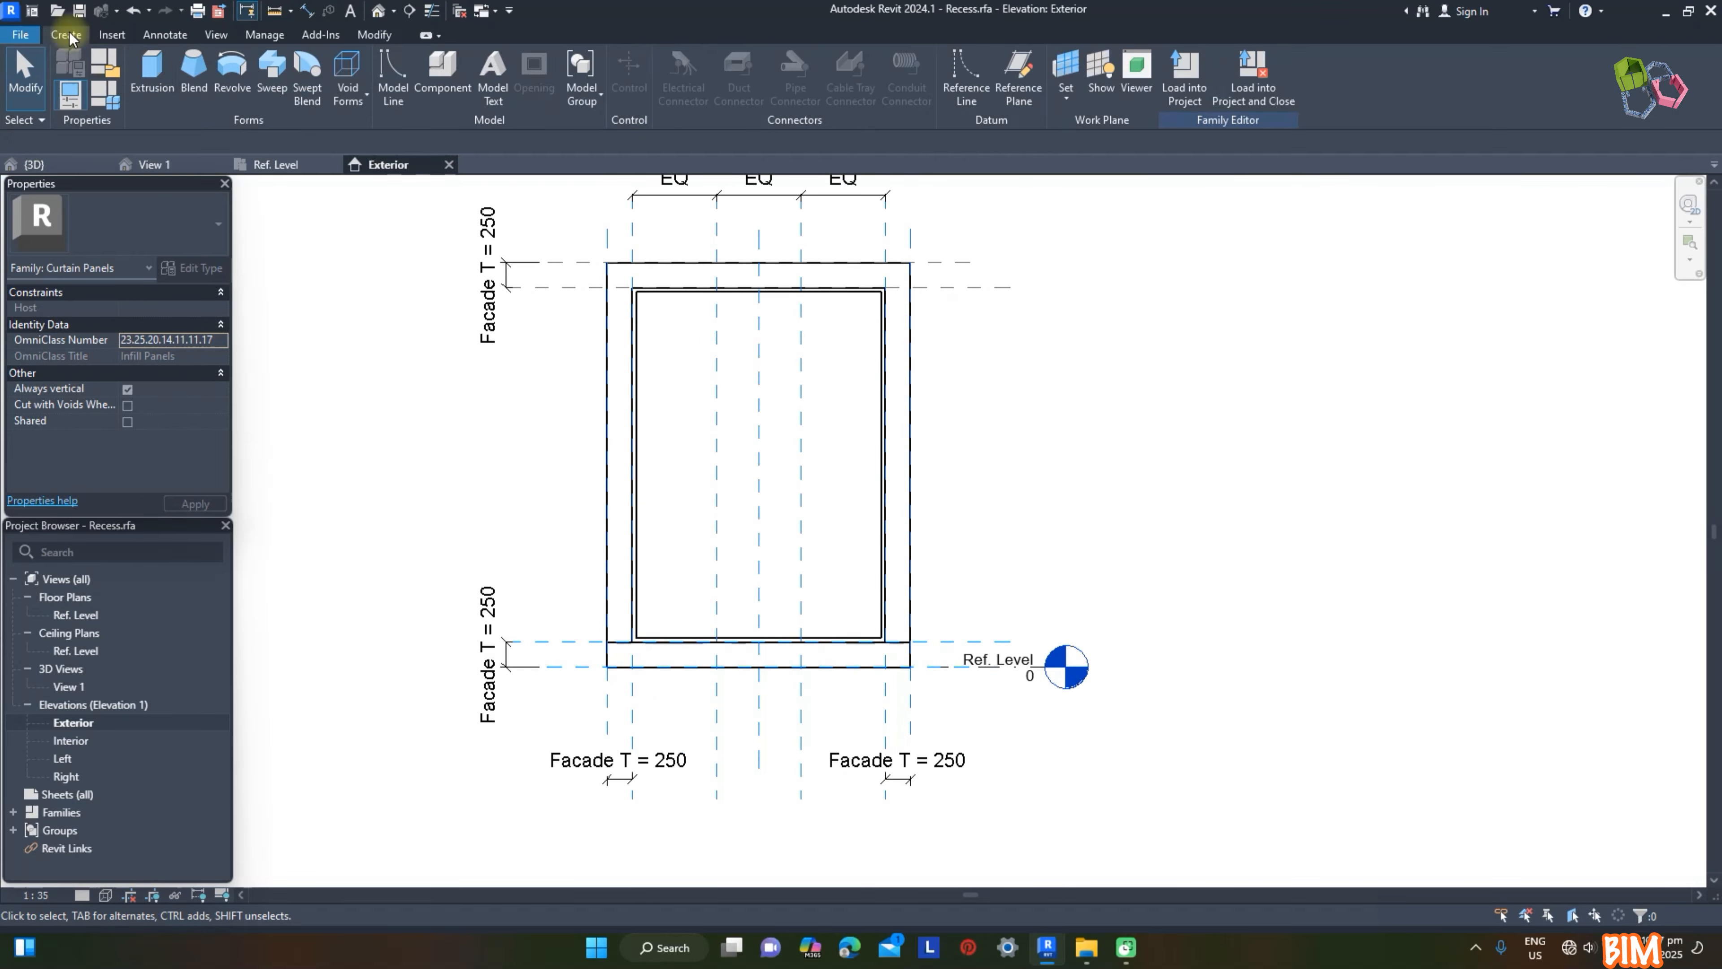
Step: Start another extrusion and sketch a narrow vertical mullion rectangle 3420 mm tall inside the frame, starting on the first vertical division plane
{"action": "left_click", "coordinate": [152, 74]}
{"action": "scroll", "coordinate": [722, 326], "scroll_direction": "up", "scroll_amount": 3}
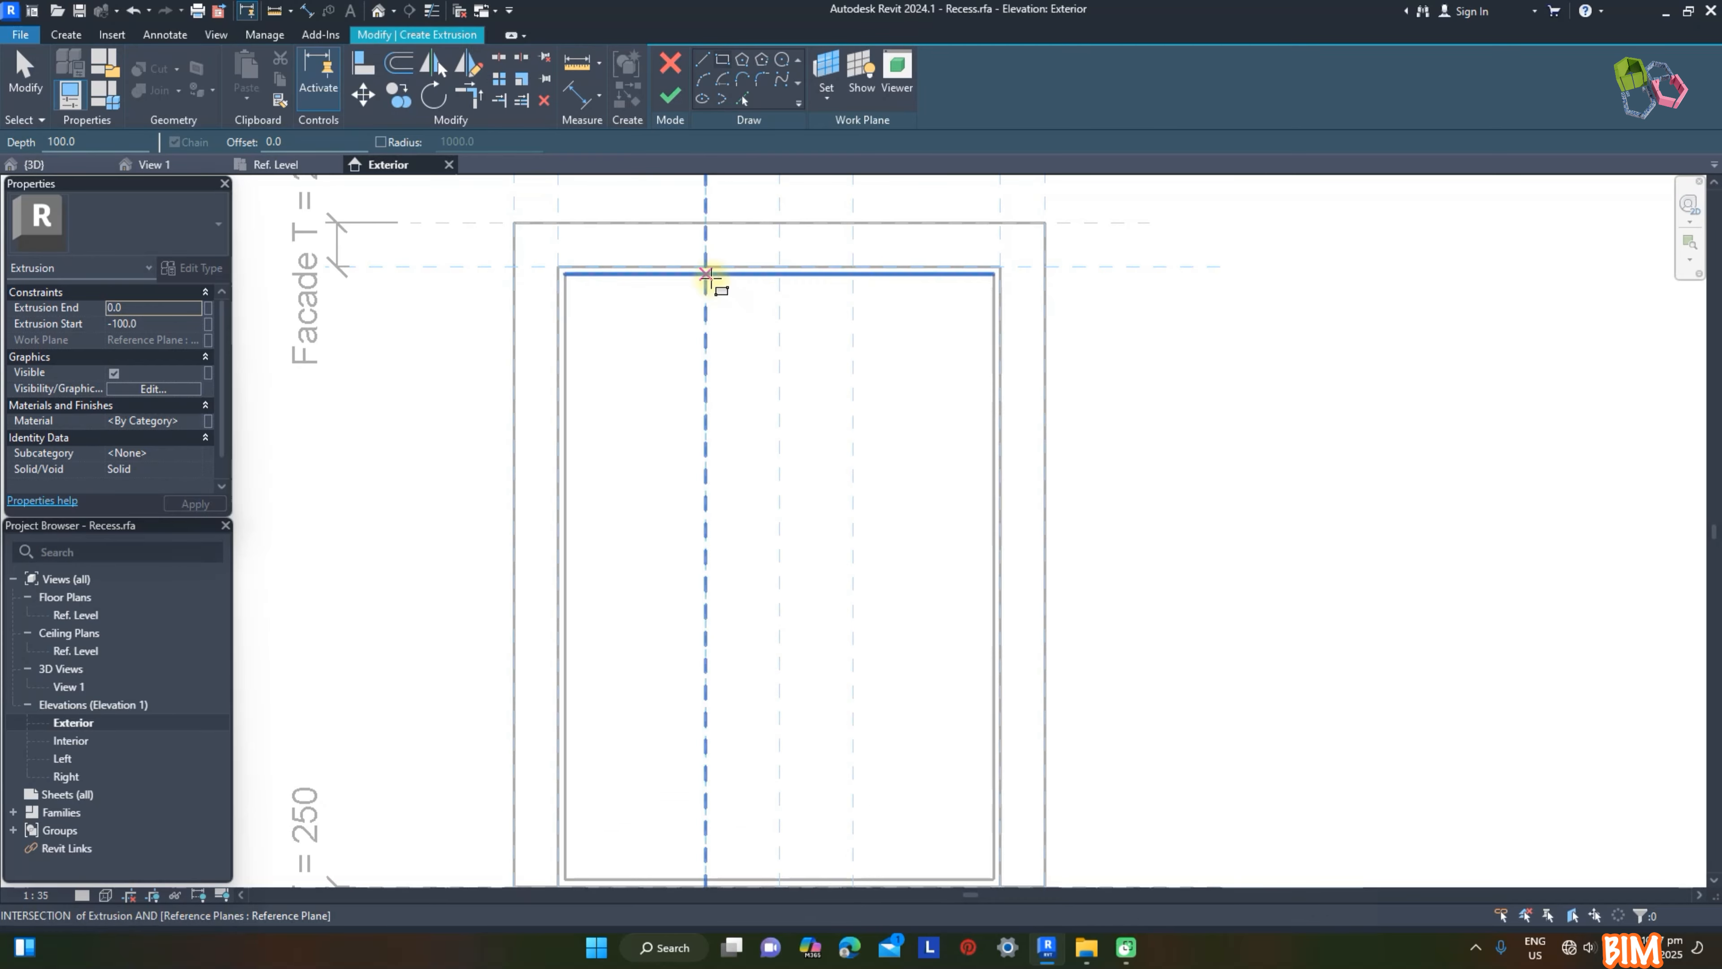
{"action": "left_click", "coordinate": [706, 274]}
{"action": "scroll", "coordinate": [757, 615], "scroll_direction": "down", "scroll_amount": 2}
{"action": "scroll", "coordinate": [719, 695], "scroll_direction": "up", "scroll_amount": 1}
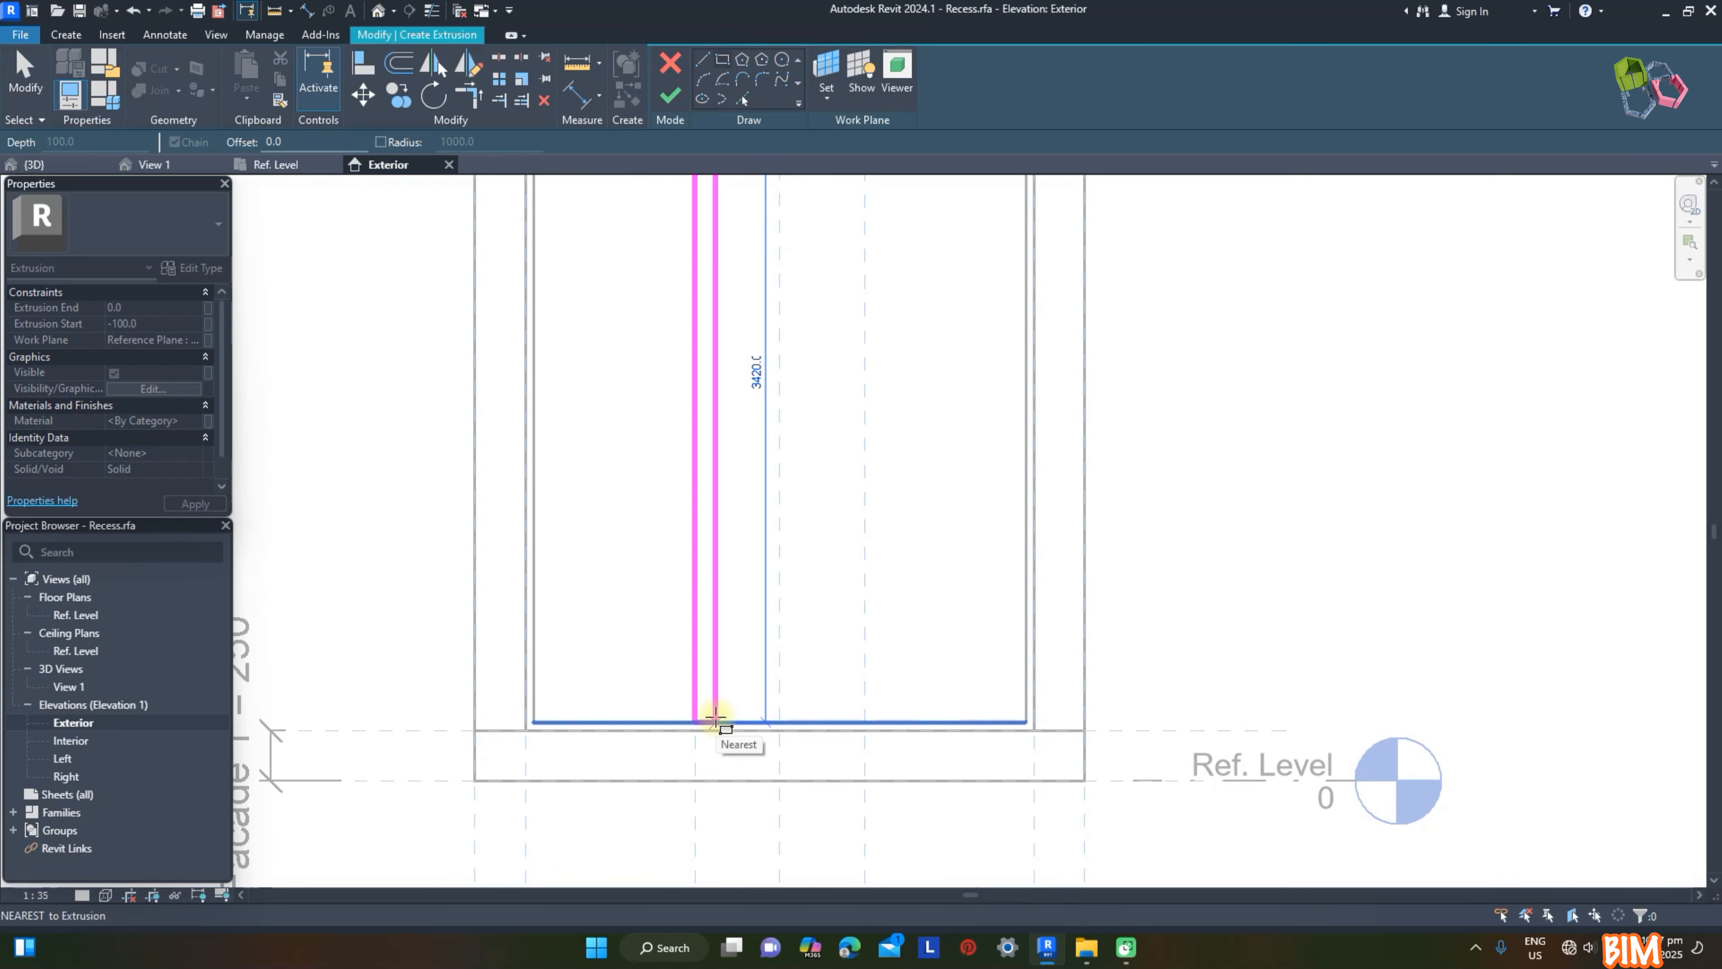
{"action": "left_click", "coordinate": [715, 717]}
Step: Dimension the first mullion rectangle's width from the first vertical division plane
{"action": "scroll", "coordinate": [711, 655], "scroll_direction": "down", "scroll_amount": 3}
{"action": "middle_click_drag", "start_coordinate": [735, 237], "coordinate": [732, 376]}
{"action": "scroll", "coordinate": [727, 380], "scroll_direction": "up", "scroll_amount": 4}
{"action": "left_click", "coordinate": [734, 353]}
{"action": "scroll", "coordinate": [742, 380], "scroll_direction": "down", "scroll_amount": 3}
{"action": "middle_click_drag", "start_coordinate": [779, 442], "coordinate": [721, 408]}
{"action": "key", "text": "Escape"}
{"action": "key", "text": "d"}
{"action": "key", "text": "i"}
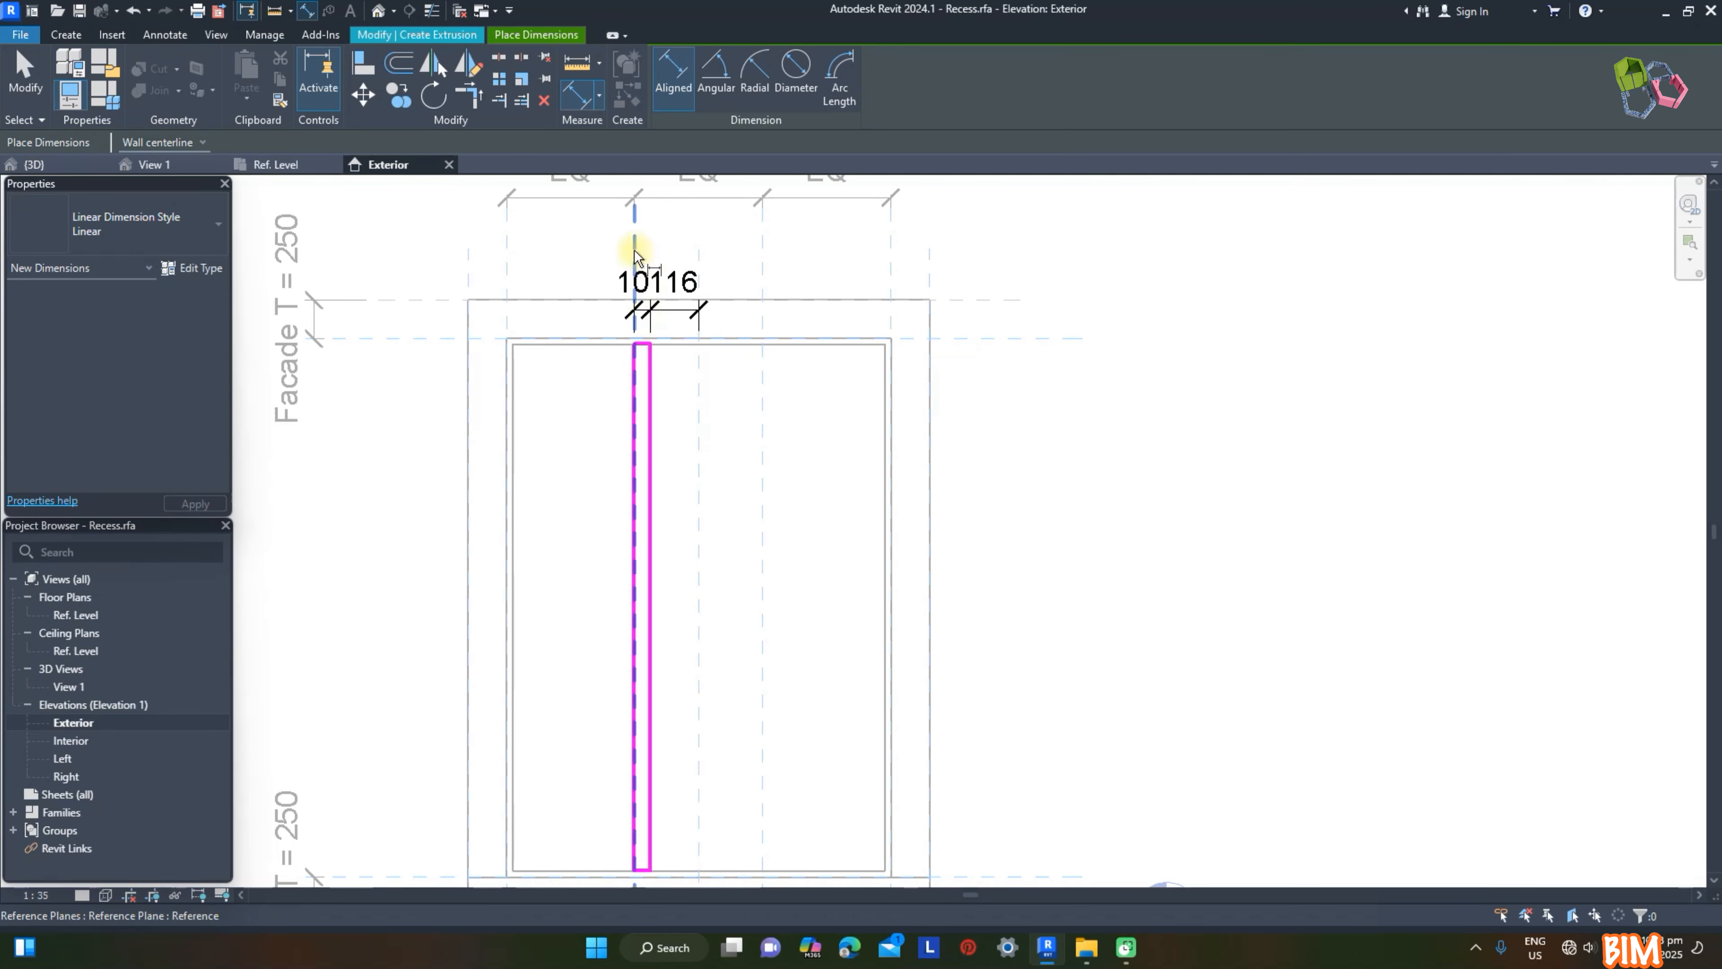
{"action": "left_click", "coordinate": [640, 253]}
{"action": "scroll", "coordinate": [658, 393], "scroll_direction": "up", "scroll_amount": 2}
{"action": "left_click", "coordinate": [653, 425]}
{"action": "scroll", "coordinate": [665, 486], "scroll_direction": "down", "scroll_amount": 2}
{"action": "left_click", "coordinate": [683, 625]}
{"action": "scroll", "coordinate": [676, 627], "scroll_direction": "up", "scroll_amount": 3}
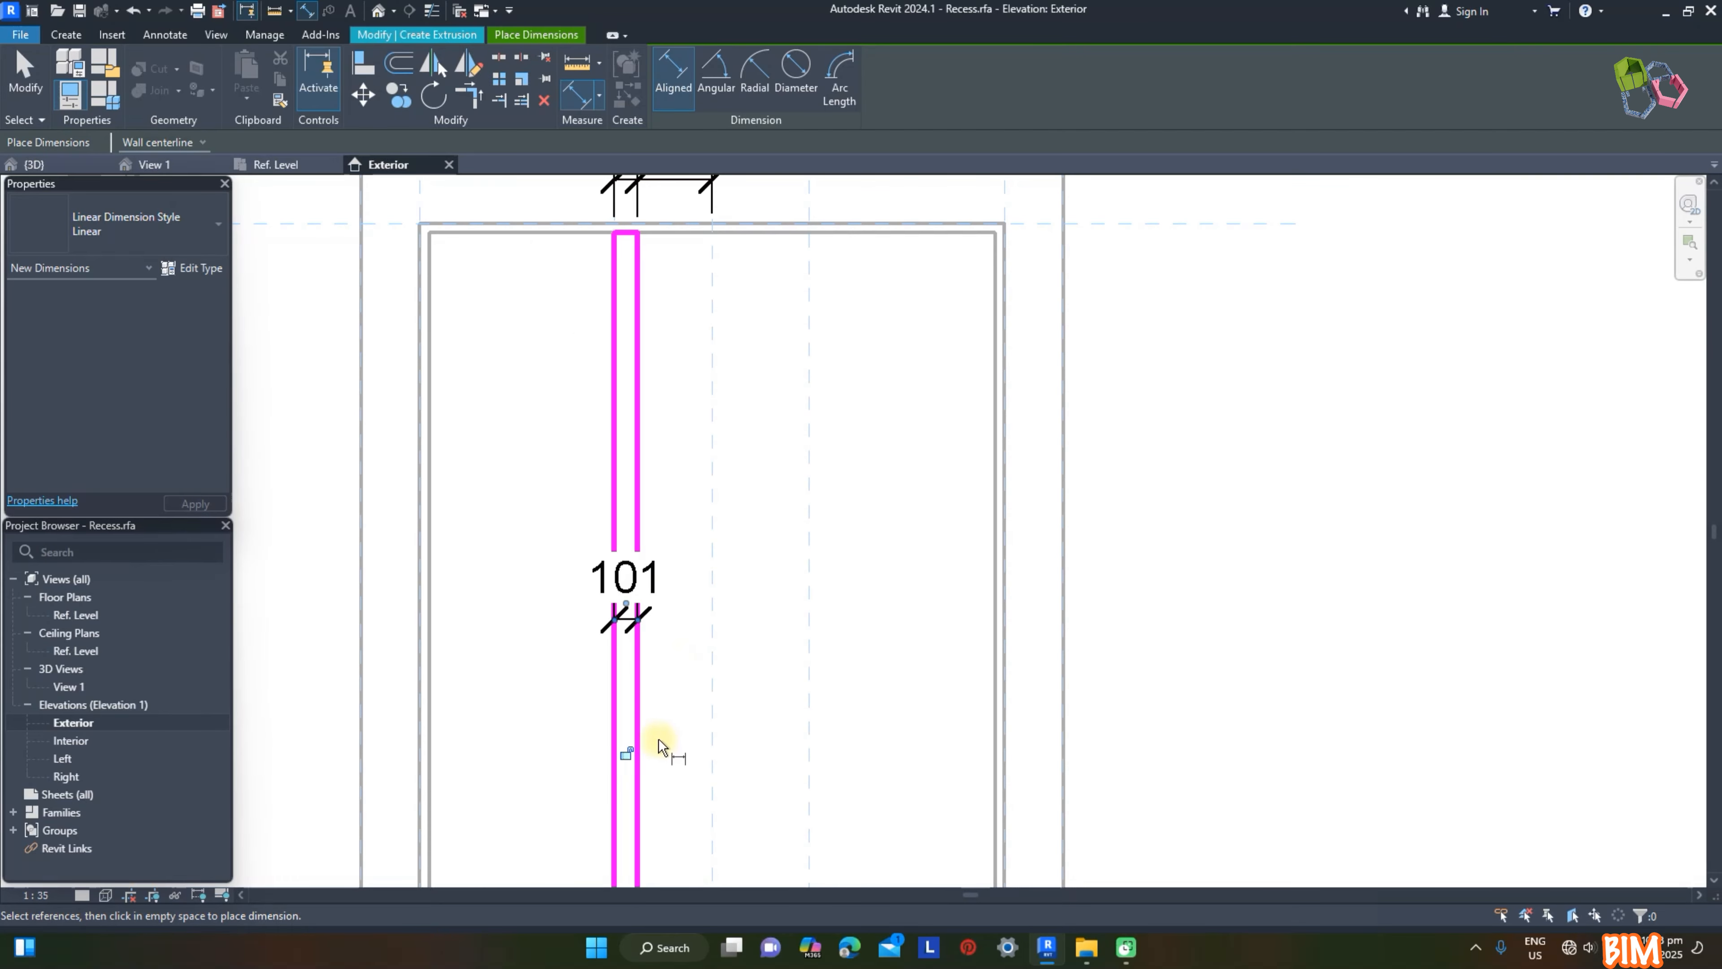
Step: Set the first mullion's width to 40 mm
{"action": "key", "text": "Escape"}
{"action": "left_click", "coordinate": [630, 580]}
{"action": "left_click", "coordinate": [627, 580]}
{"action": "type", "text": "40"}
{"action": "key", "text": "Return"}
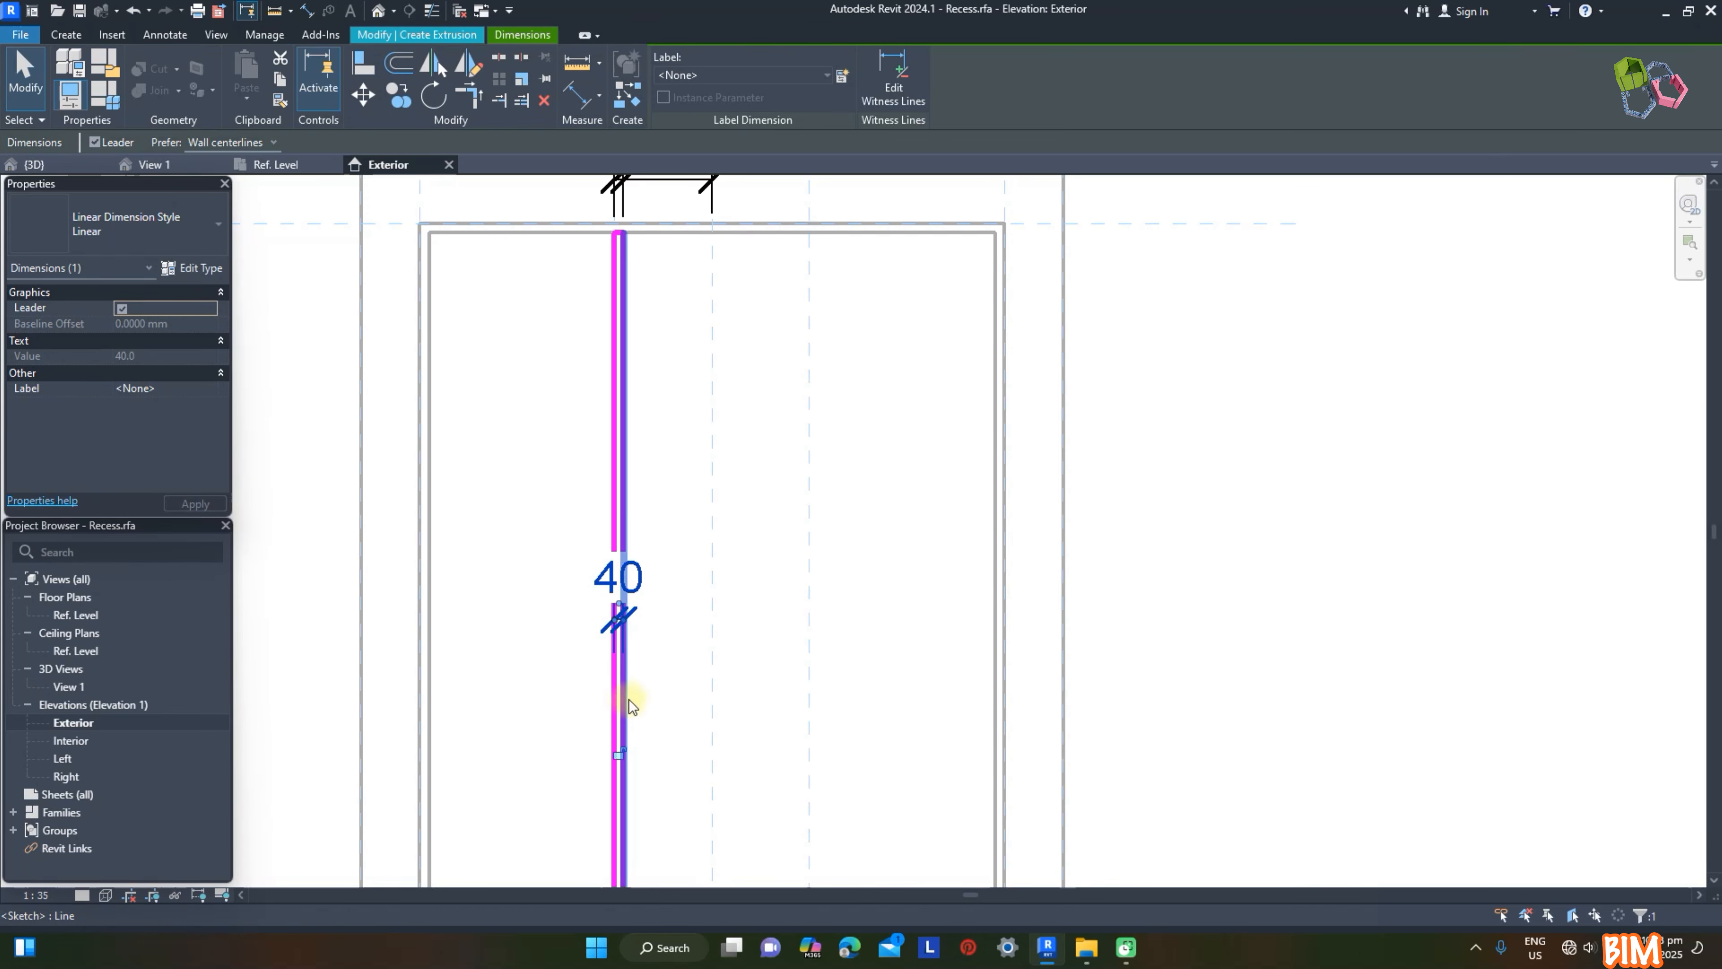
{"action": "left_click", "coordinate": [707, 715]}
Step: Sketch a second vertical mullion rectangle over the frame's full inner height, starting on the second vertical division plane
{"action": "scroll", "coordinate": [707, 706], "scroll_direction": "down", "scroll_amount": 3}
{"action": "left_click", "coordinate": [722, 61]}
{"action": "scroll", "coordinate": [686, 261], "scroll_direction": "up", "scroll_amount": 2}
{"action": "left_click", "coordinate": [692, 237]}
{"action": "scroll", "coordinate": [701, 264], "scroll_direction": "down", "scroll_amount": 2}
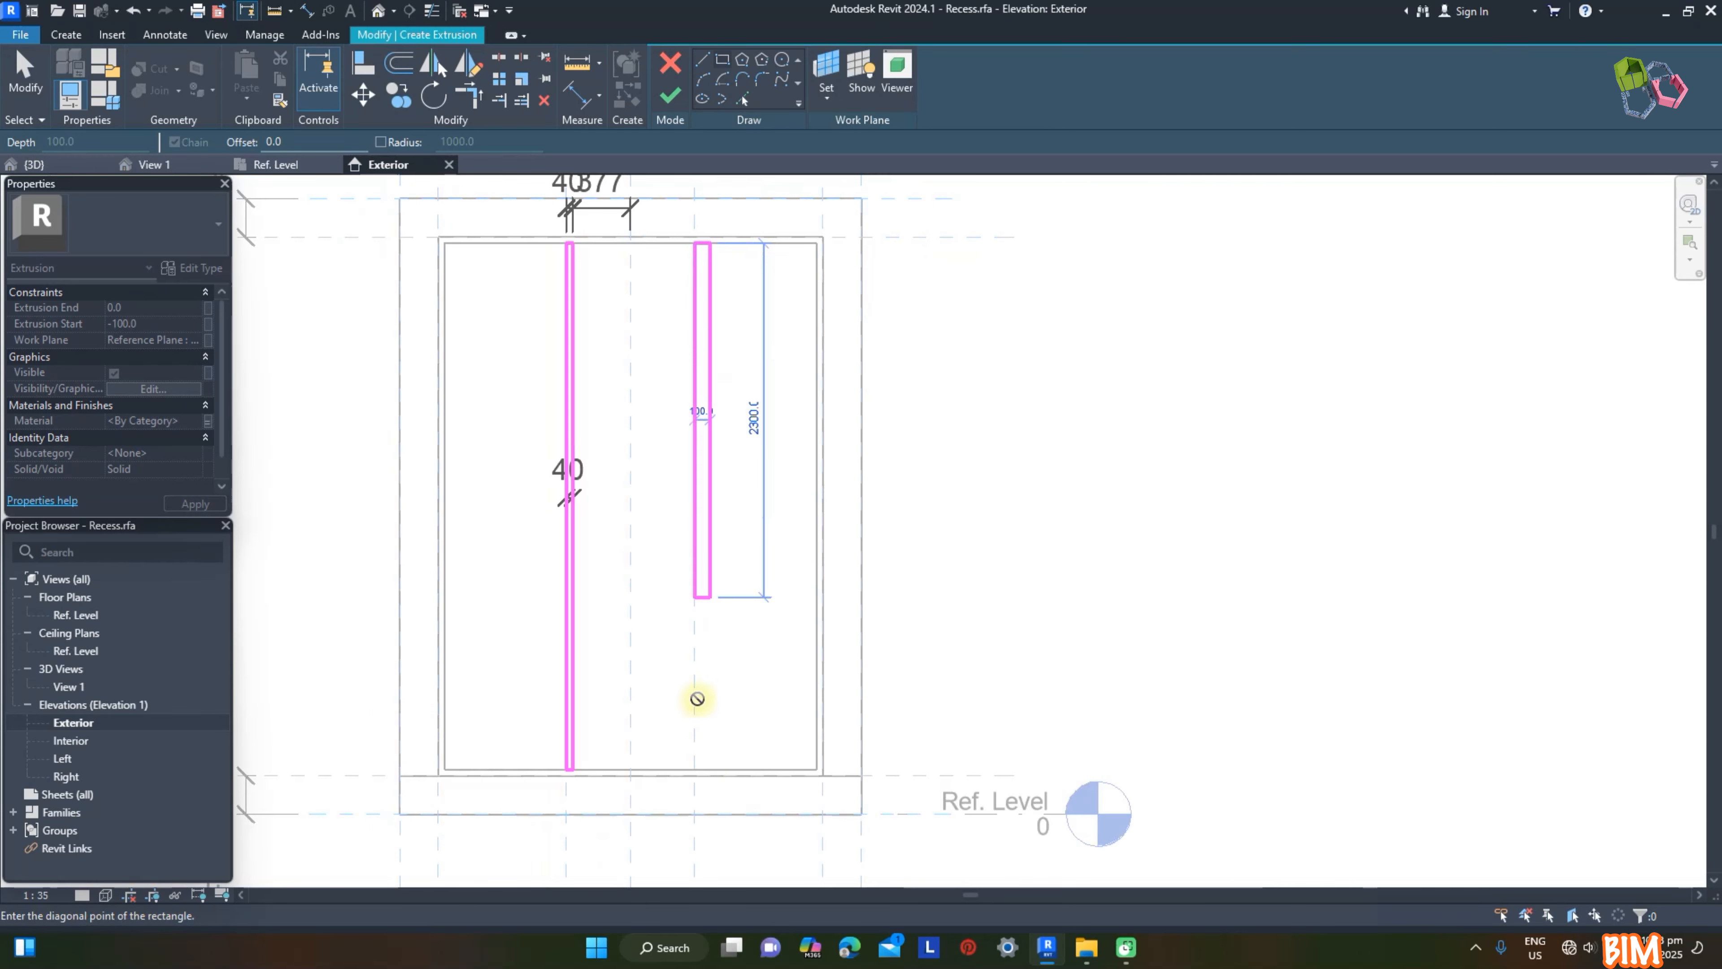
{"action": "left_click", "coordinate": [717, 769]}
{"action": "scroll", "coordinate": [607, 217], "scroll_direction": "up", "scroll_amount": 4}
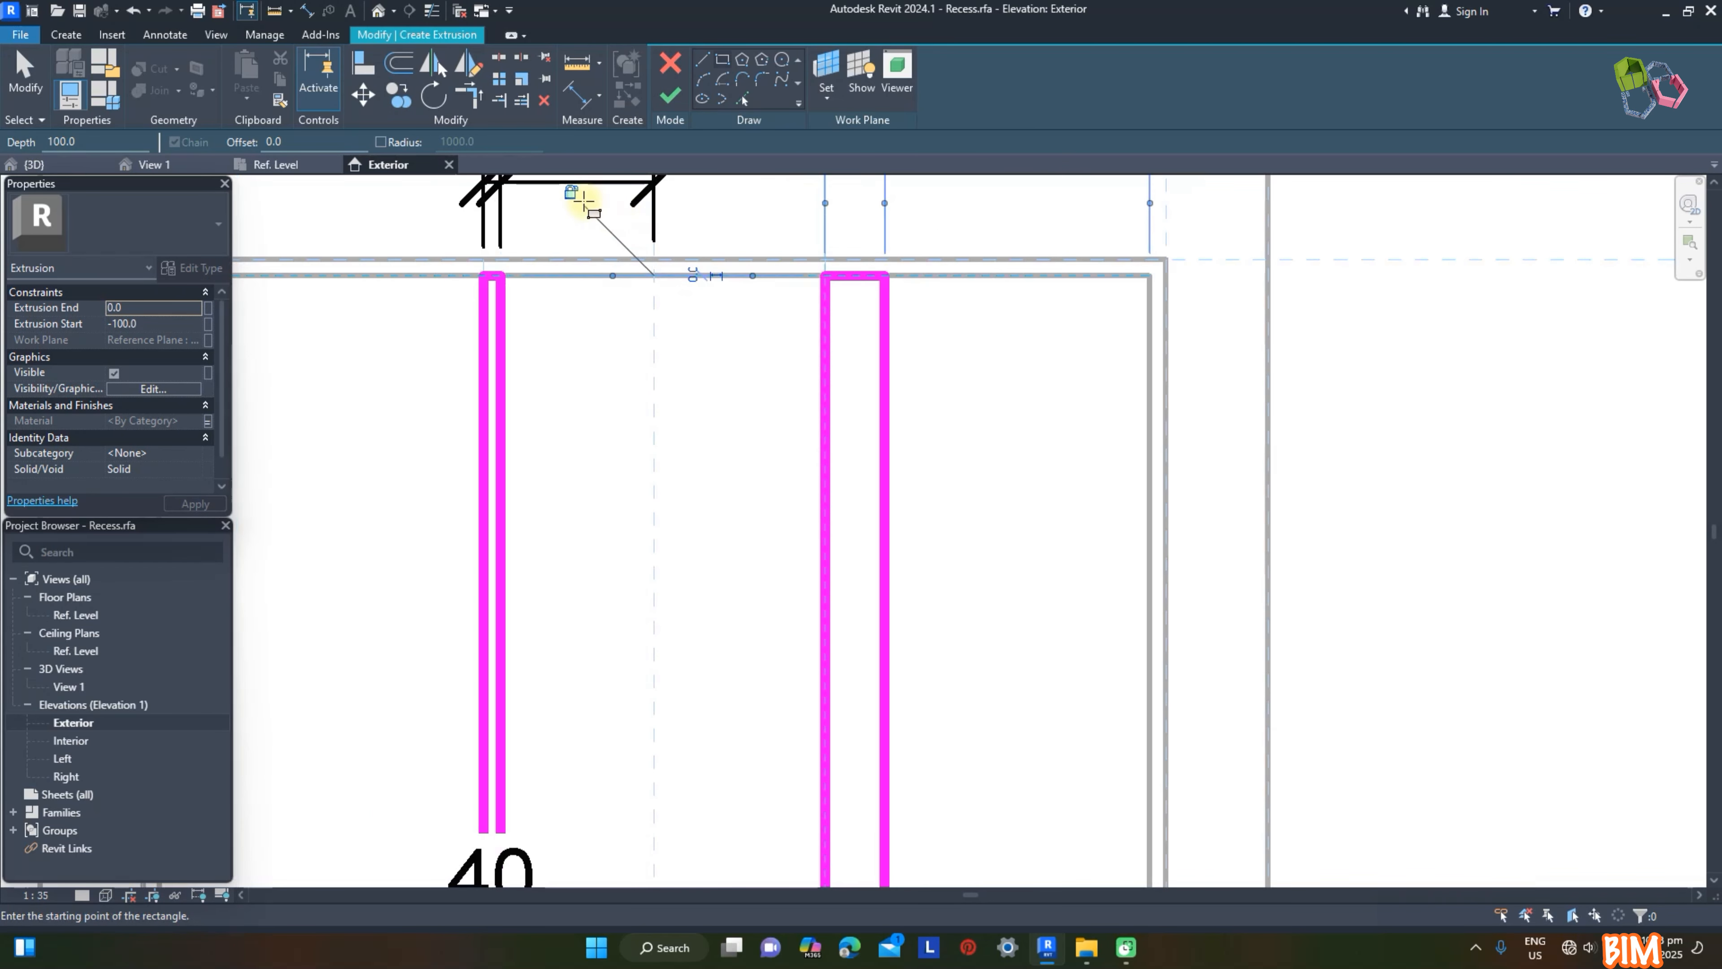
Step: Dimension the second mullion's width from its division plane, setting it to 40 mm, and finish the extrusion
{"action": "scroll", "coordinate": [650, 236], "scroll_direction": "down", "scroll_amount": 4}
{"action": "left_click", "coordinate": [578, 95]}
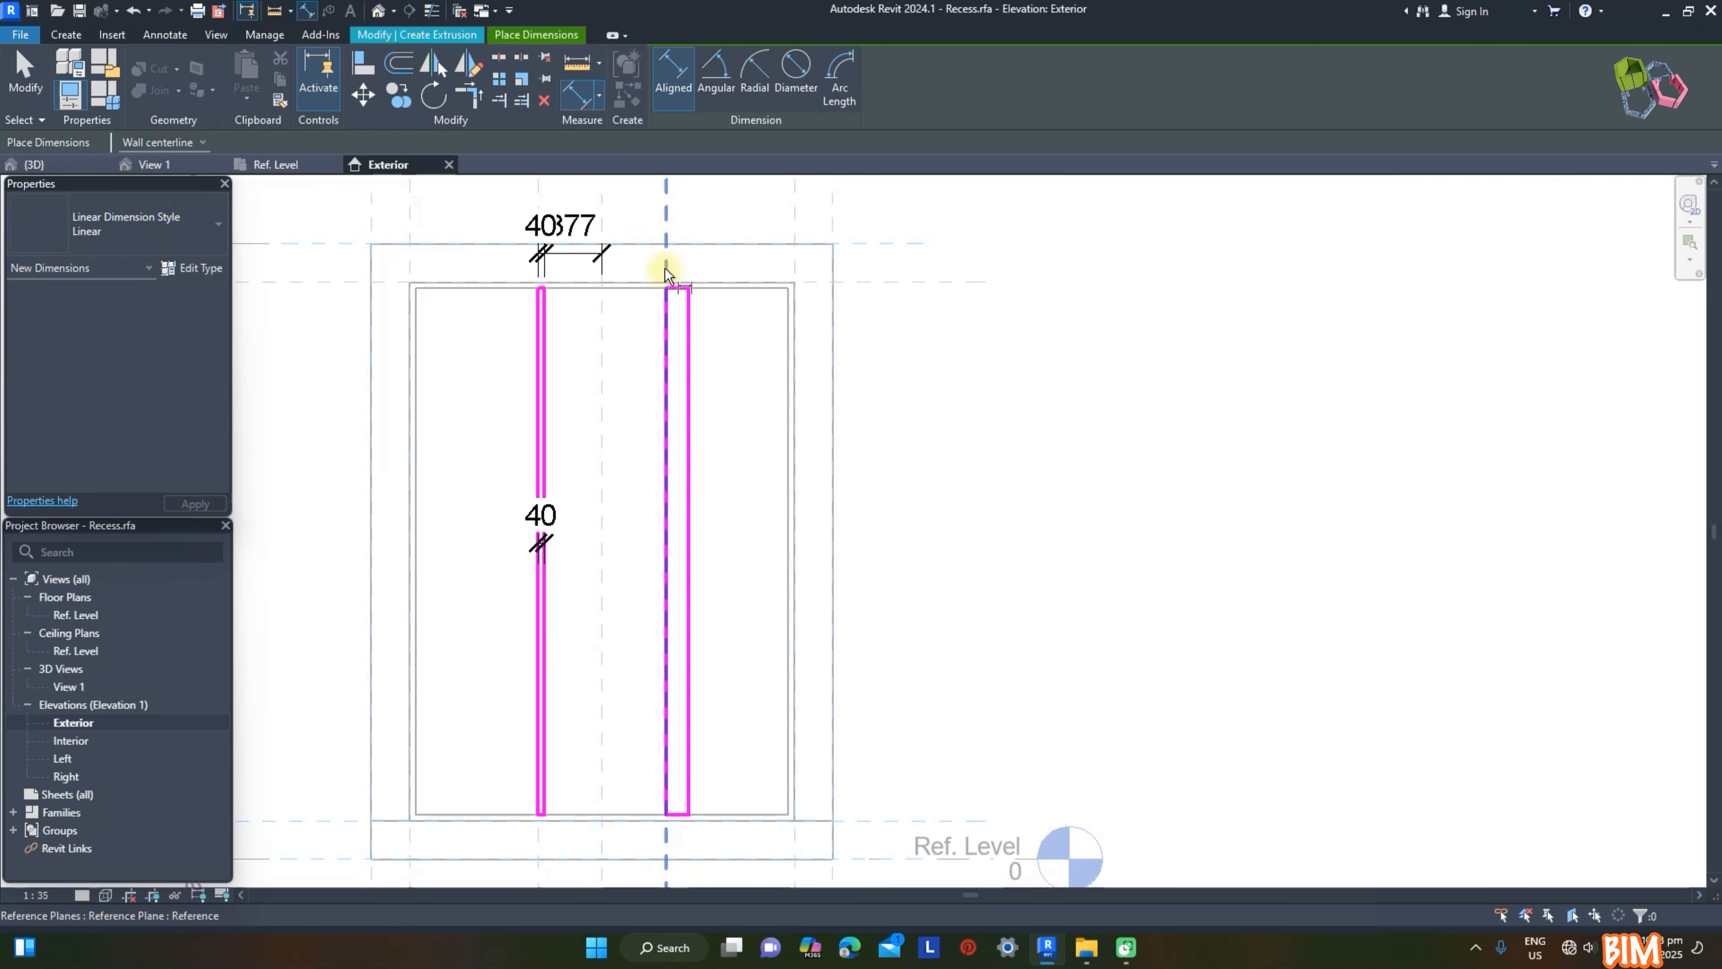
{"action": "left_click", "coordinate": [739, 541]}
{"action": "key", "text": "Escape"}
{"action": "key", "text": "Escape"}
{"action": "left_click", "coordinate": [688, 481]}
{"action": "type", "text": "40"}
{"action": "key", "text": "Return"}
{"action": "scroll", "coordinate": [809, 331], "scroll_direction": "down", "scroll_amount": 2}
{"action": "key", "text": "Escape"}
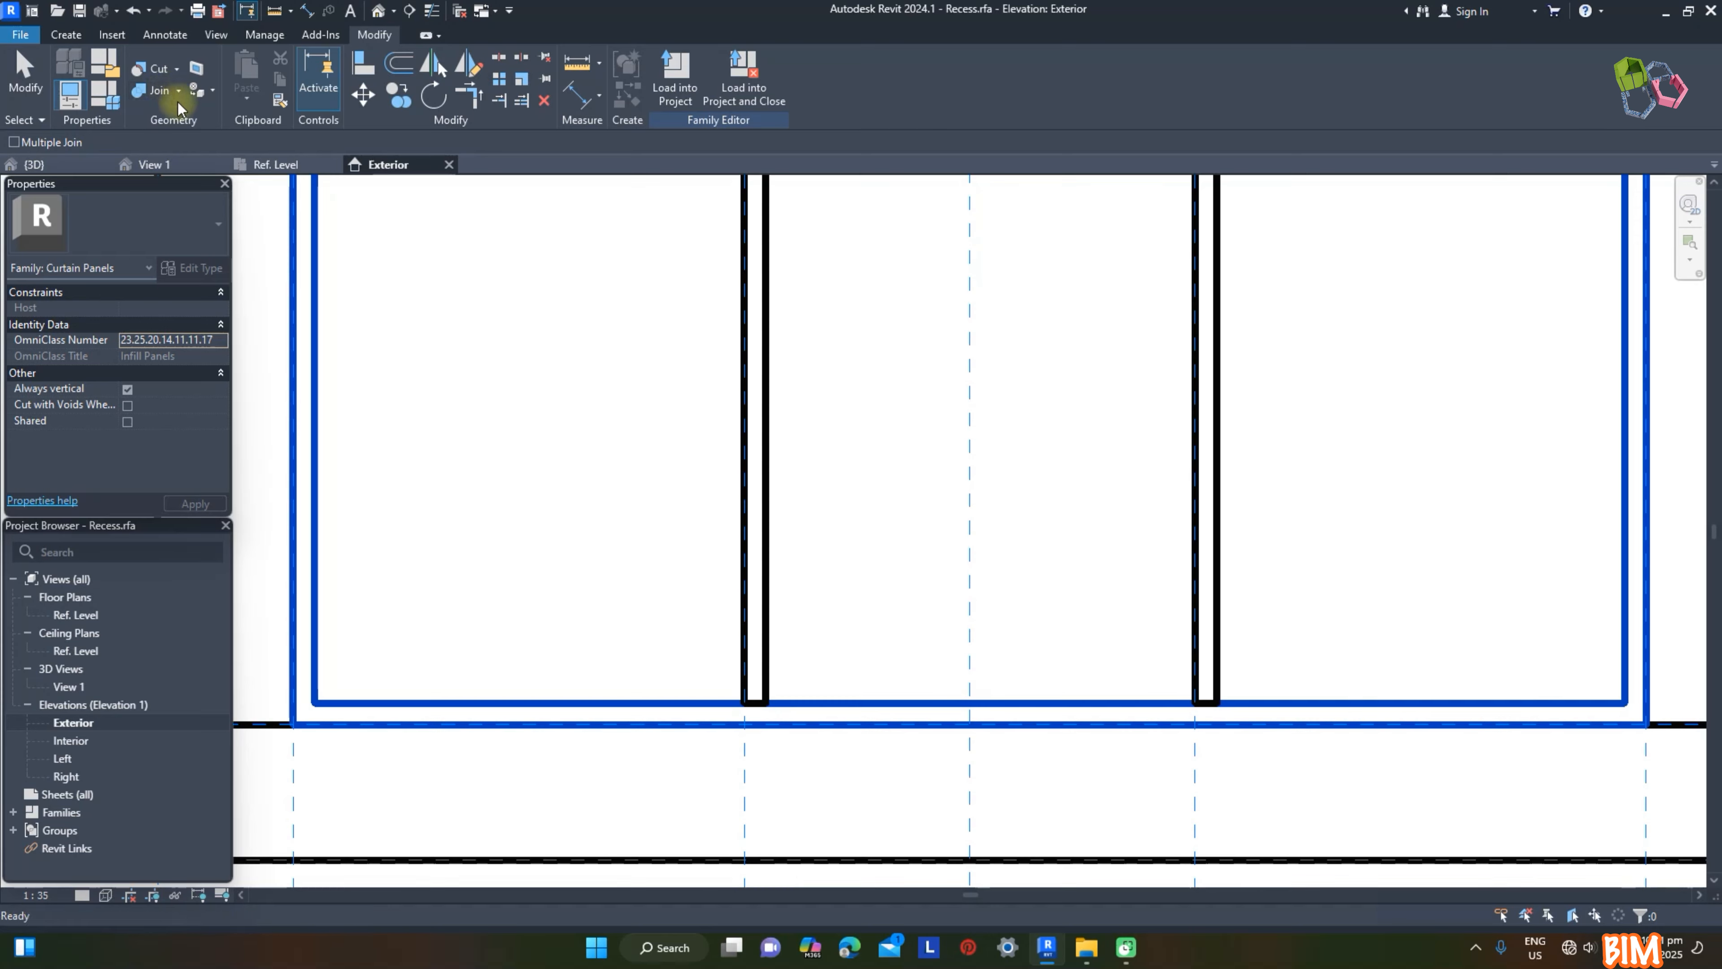
Step: Join the geometry of the two mullions with the surrounding frame
{"action": "left_click", "coordinate": [738, 677]}
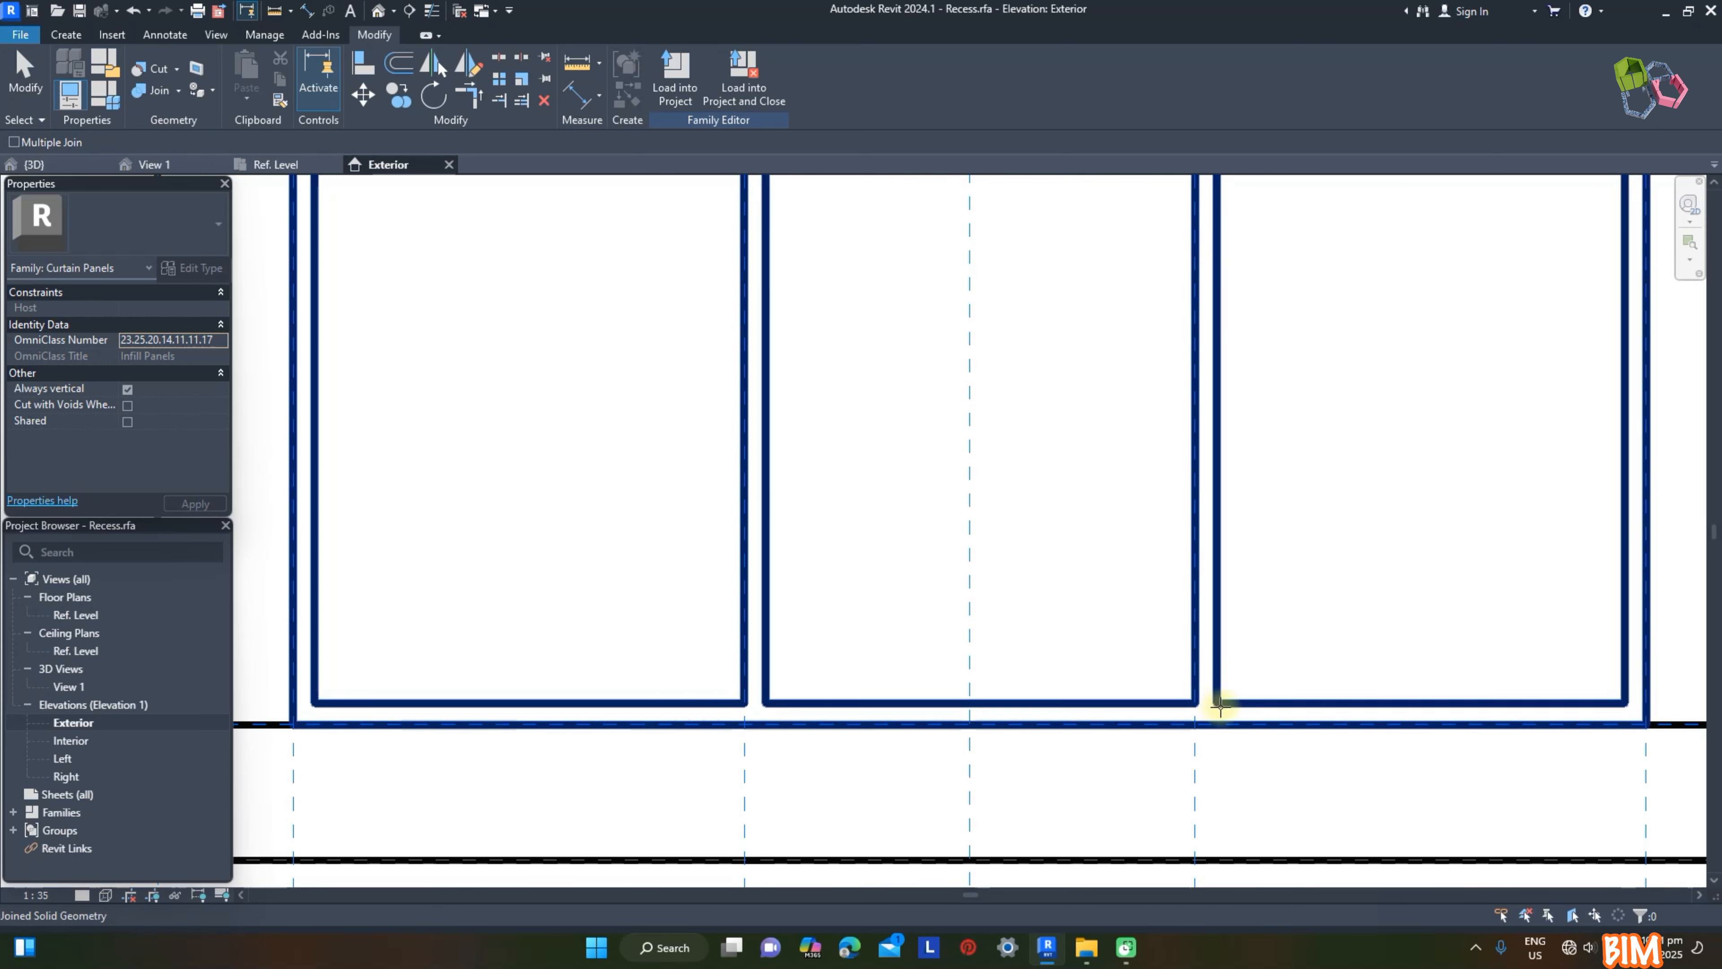
{"action": "scroll", "coordinate": [999, 511], "scroll_direction": "down", "scroll_amount": 5}
{"action": "key", "text": "Escape"}
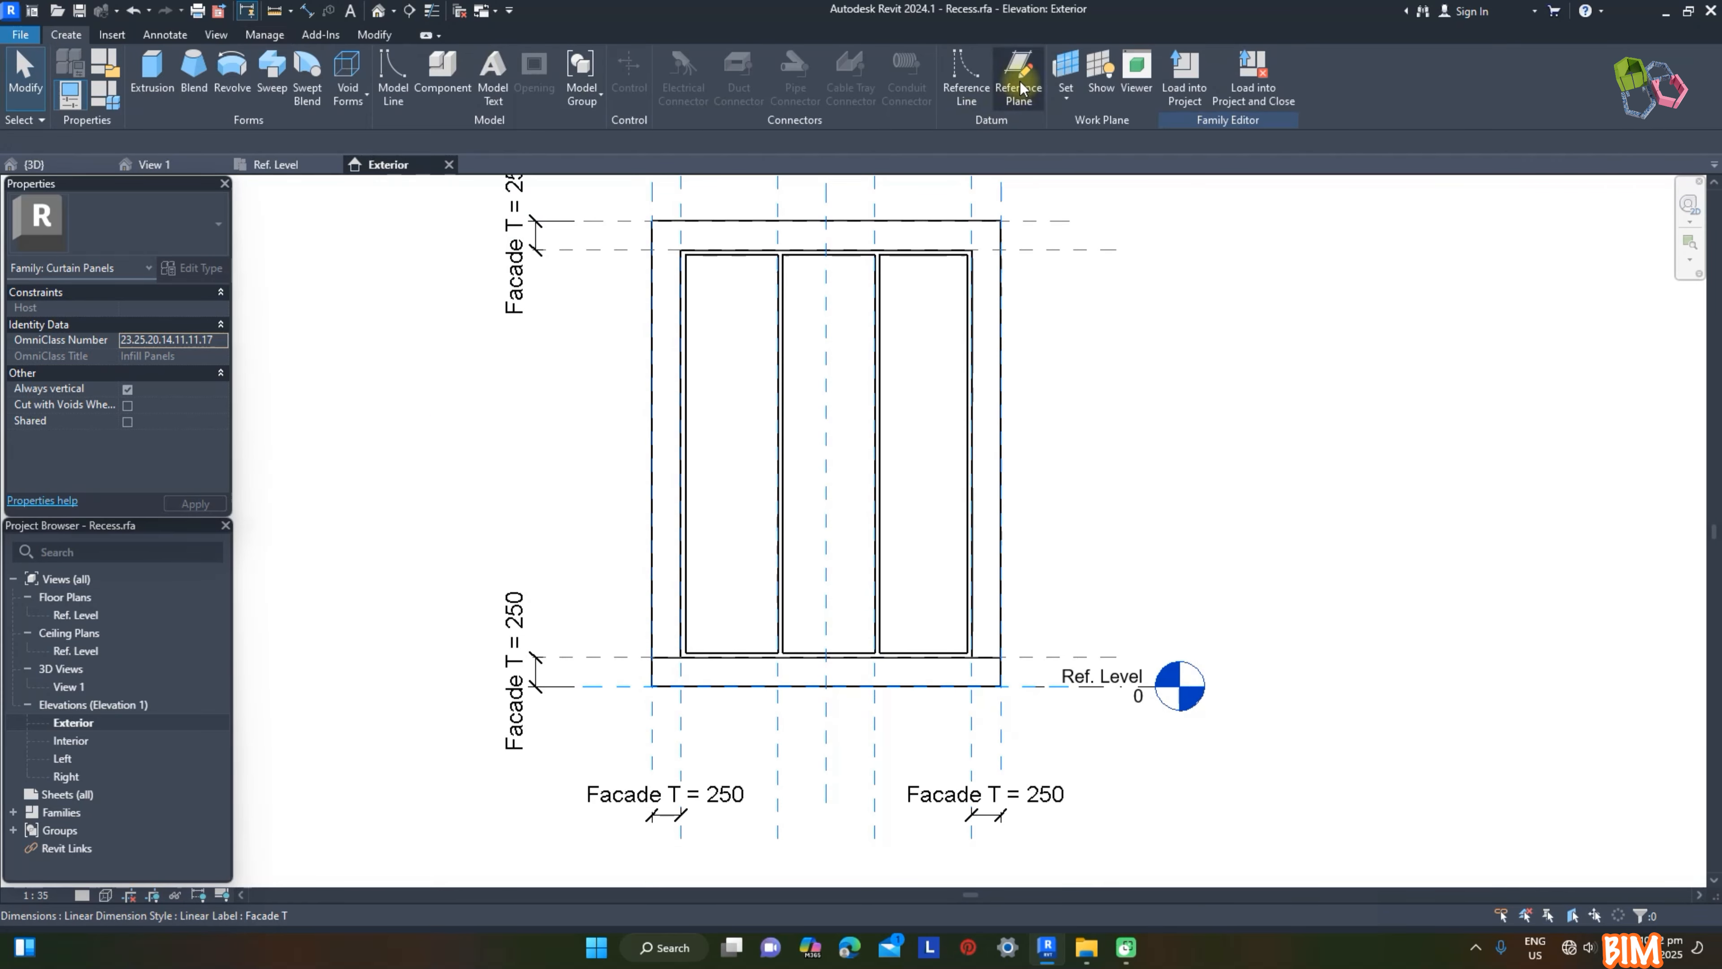
Step: Draw a horizontal reference plane across the opening, about 1255 mm above the opening's bottom plane
{"action": "left_click", "coordinate": [1020, 87]}
{"action": "left_click", "coordinate": [548, 509]}
{"action": "left_click", "coordinate": [1069, 509]}
{"action": "key", "text": "Escape"}
{"action": "key", "text": "Escape"}
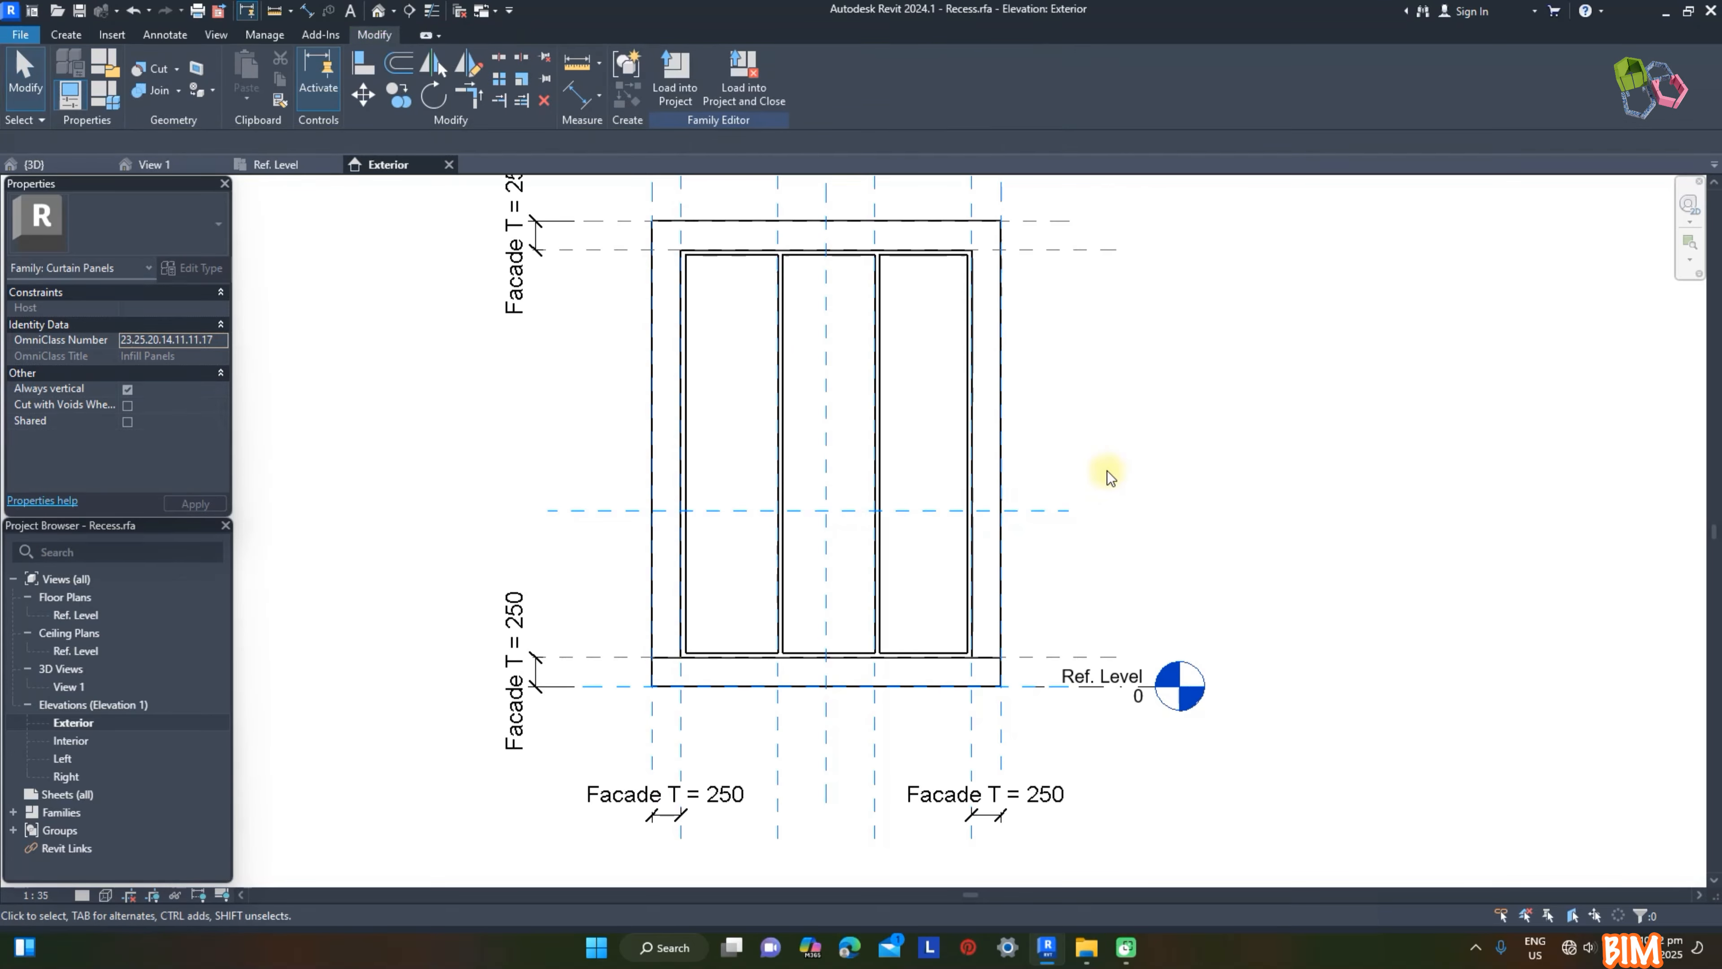
Step: Dimension the horizontal reference plane from the opening's bottom plane and set the distance to 1200 mm
{"action": "key", "text": "d"}
{"action": "key", "text": "i"}
{"action": "left_click", "coordinate": [1061, 510]}
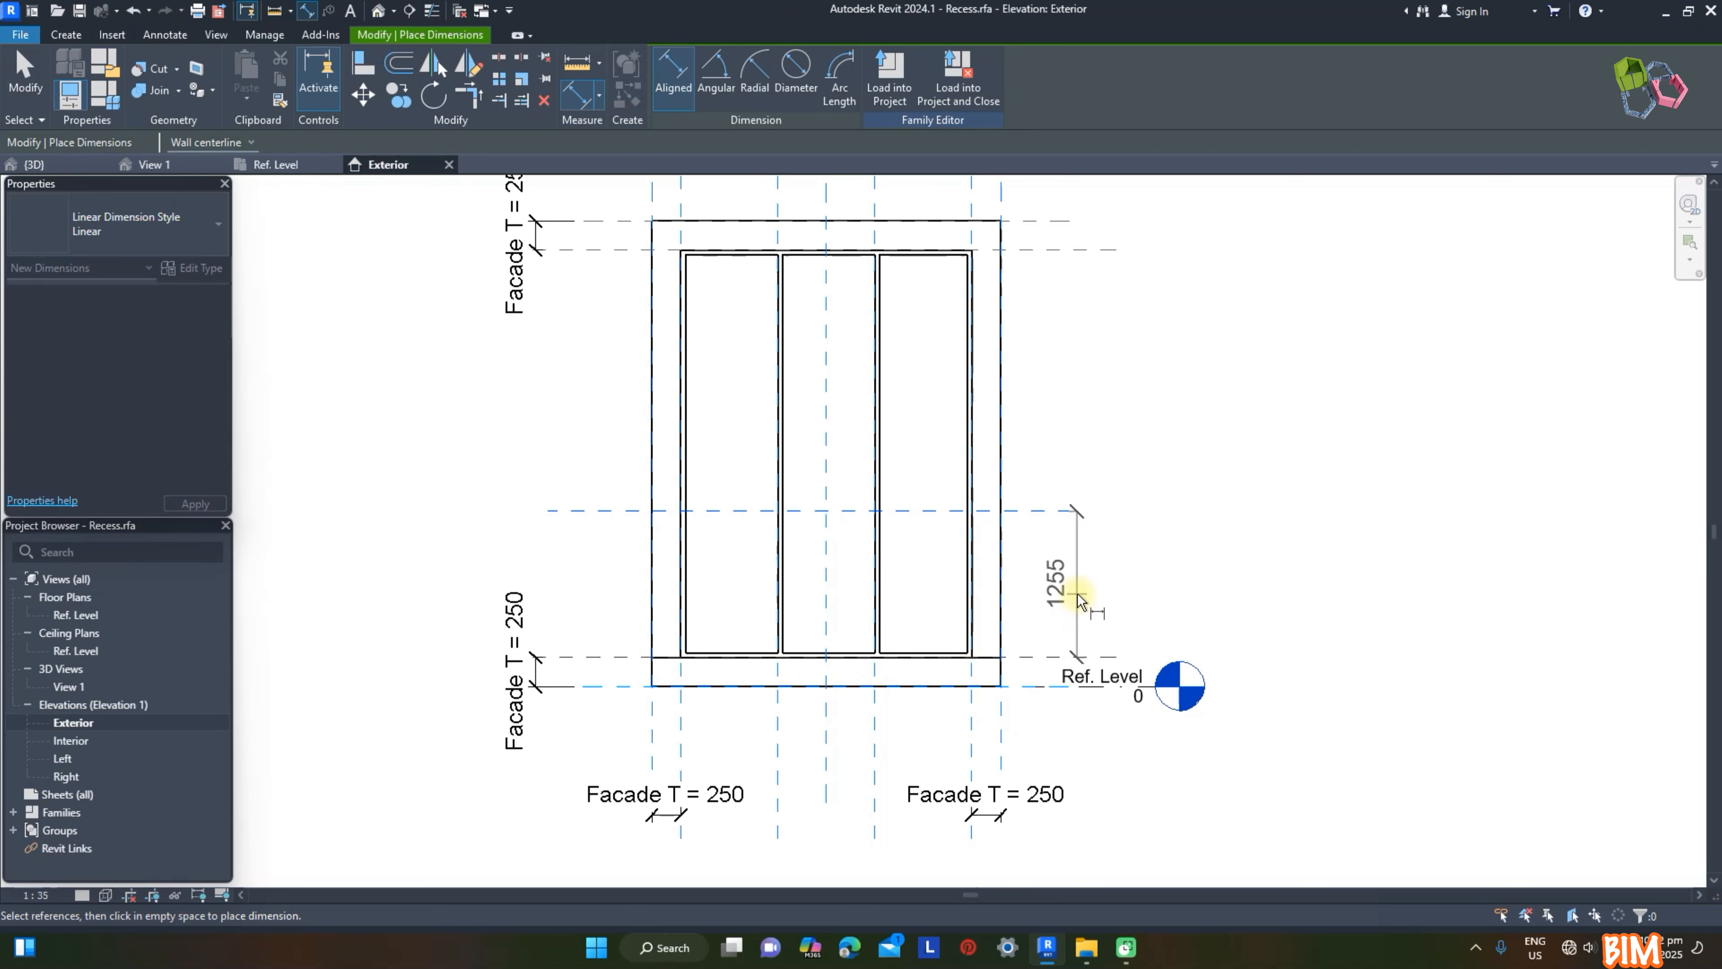
{"action": "left_click", "coordinate": [1077, 595]}
{"action": "key", "text": "Escape"}
{"action": "key", "text": "Escape"}
{"action": "left_click", "coordinate": [1029, 512]}
{"action": "left_click", "coordinate": [1063, 581]}
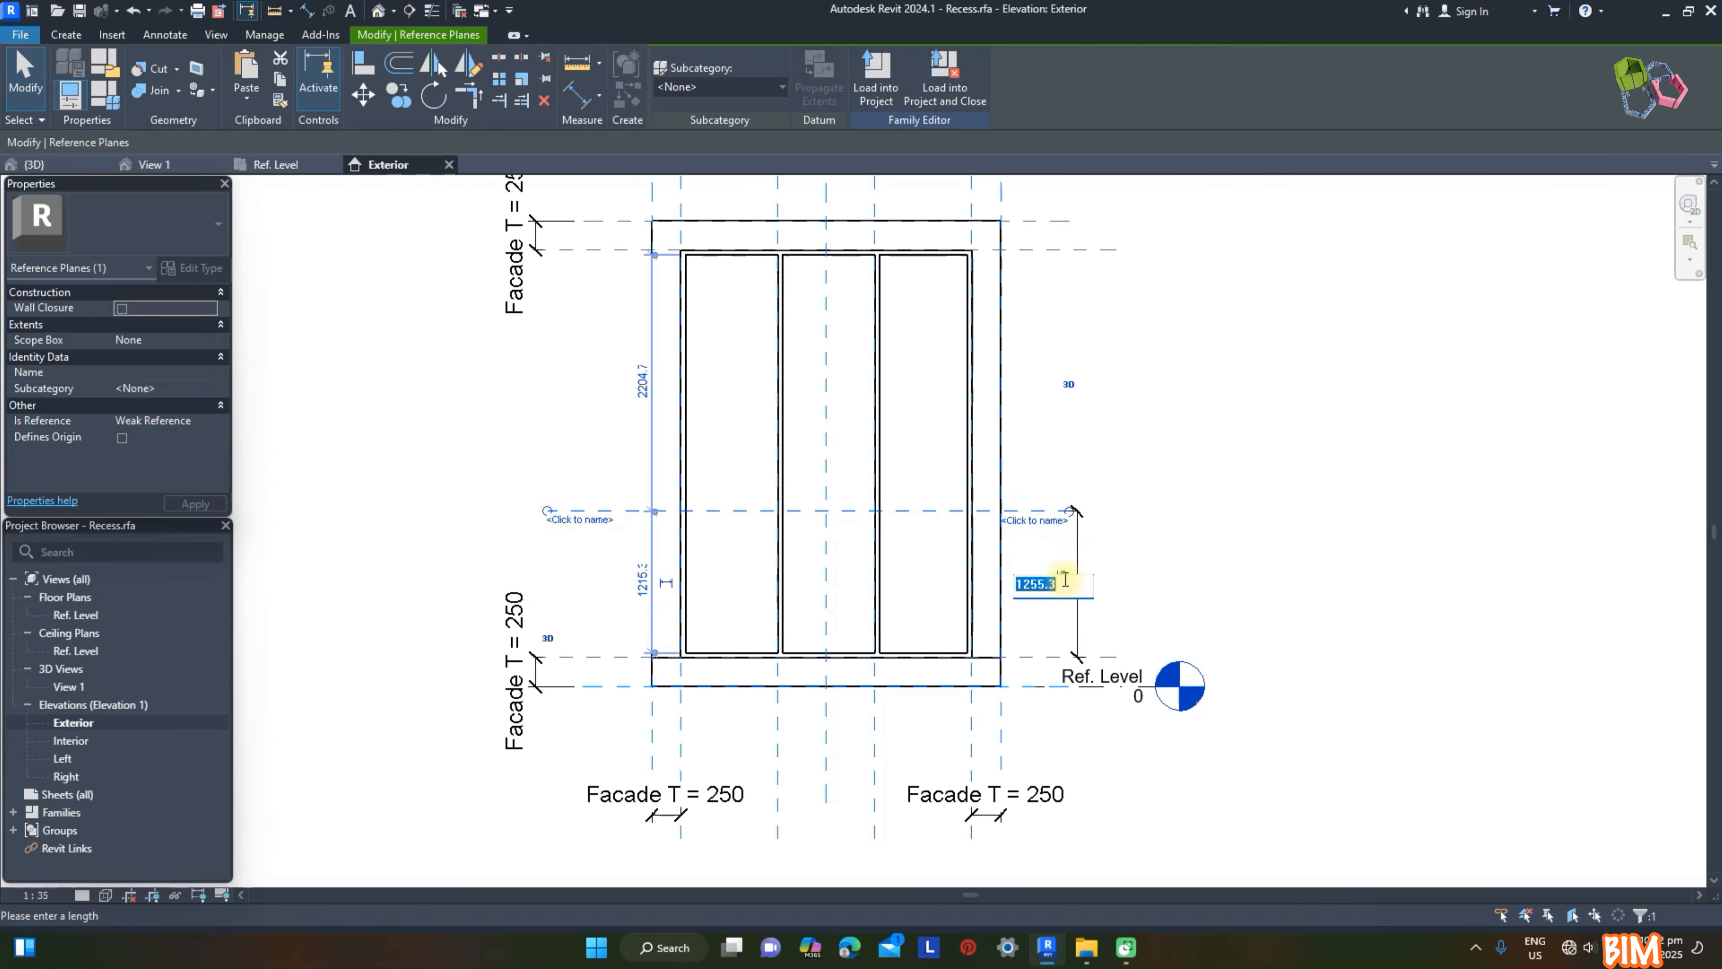
{"action": "left_click", "coordinate": [1293, 579]}
{"action": "left_click", "coordinate": [1072, 605]}
{"action": "left_click", "coordinate": [1156, 519]}
Step: Start an extrusion and sketch a transom rectangle 2420 mm wide and about 153 mm high on the horizontal plane, locking its edges
{"action": "left_click", "coordinate": [66, 35]}
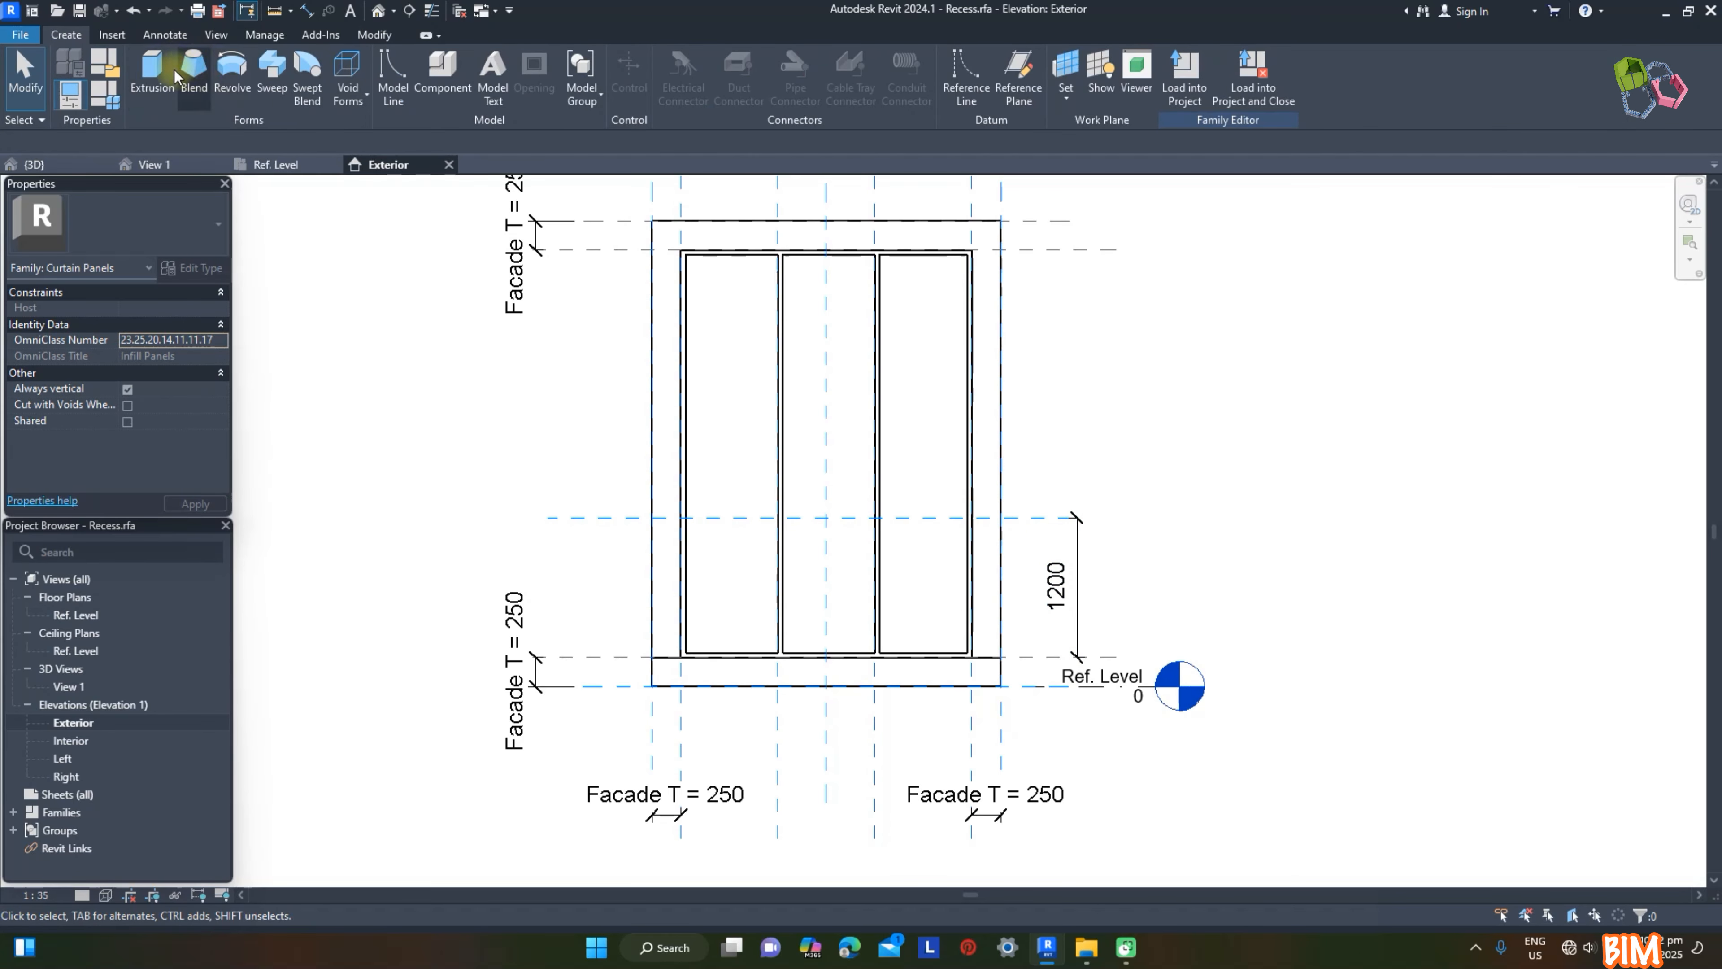
{"action": "left_click", "coordinate": [166, 73]}
{"action": "scroll", "coordinate": [712, 522], "scroll_direction": "up", "scroll_amount": 5}
{"action": "left_click", "coordinate": [647, 509]}
{"action": "left_click", "coordinate": [1298, 469]}
{"action": "left_click", "coordinate": [899, 478]}
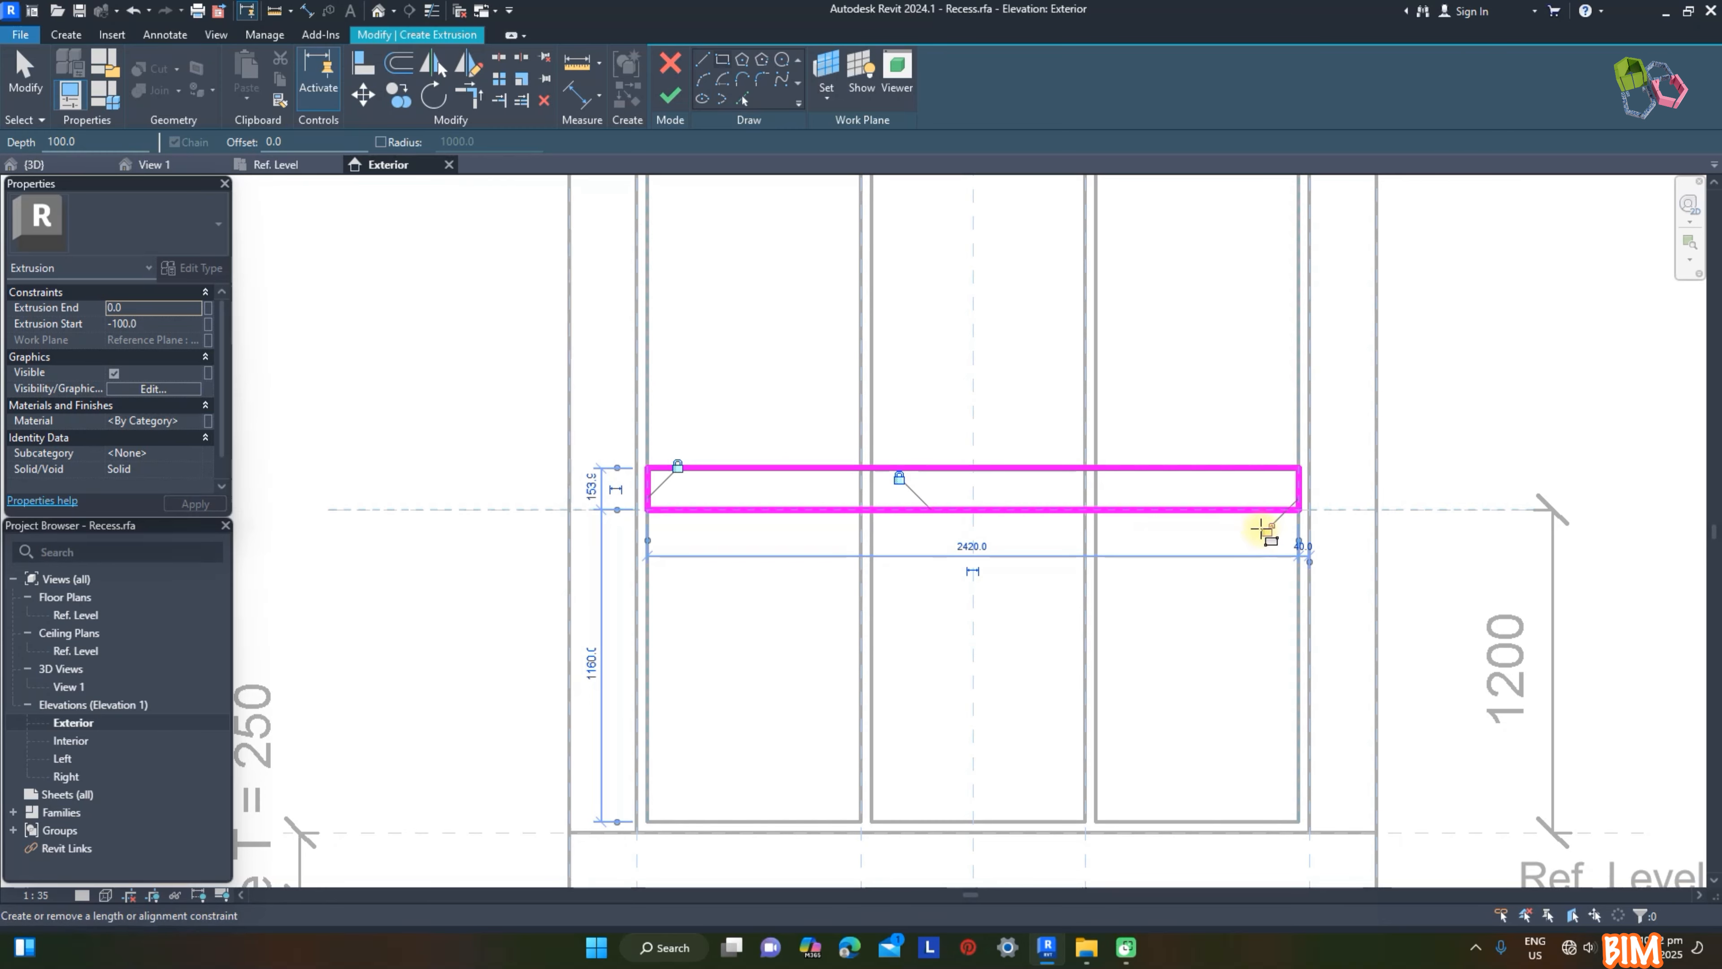
Step: Dimension the transom rectangle's height between its lower and upper edges
{"action": "key", "text": "d"}
{"action": "key", "text": "i"}
{"action": "left_click", "coordinate": [735, 510]}
{"action": "left_click", "coordinate": [724, 467]}
{"action": "left_click", "coordinate": [803, 366]}
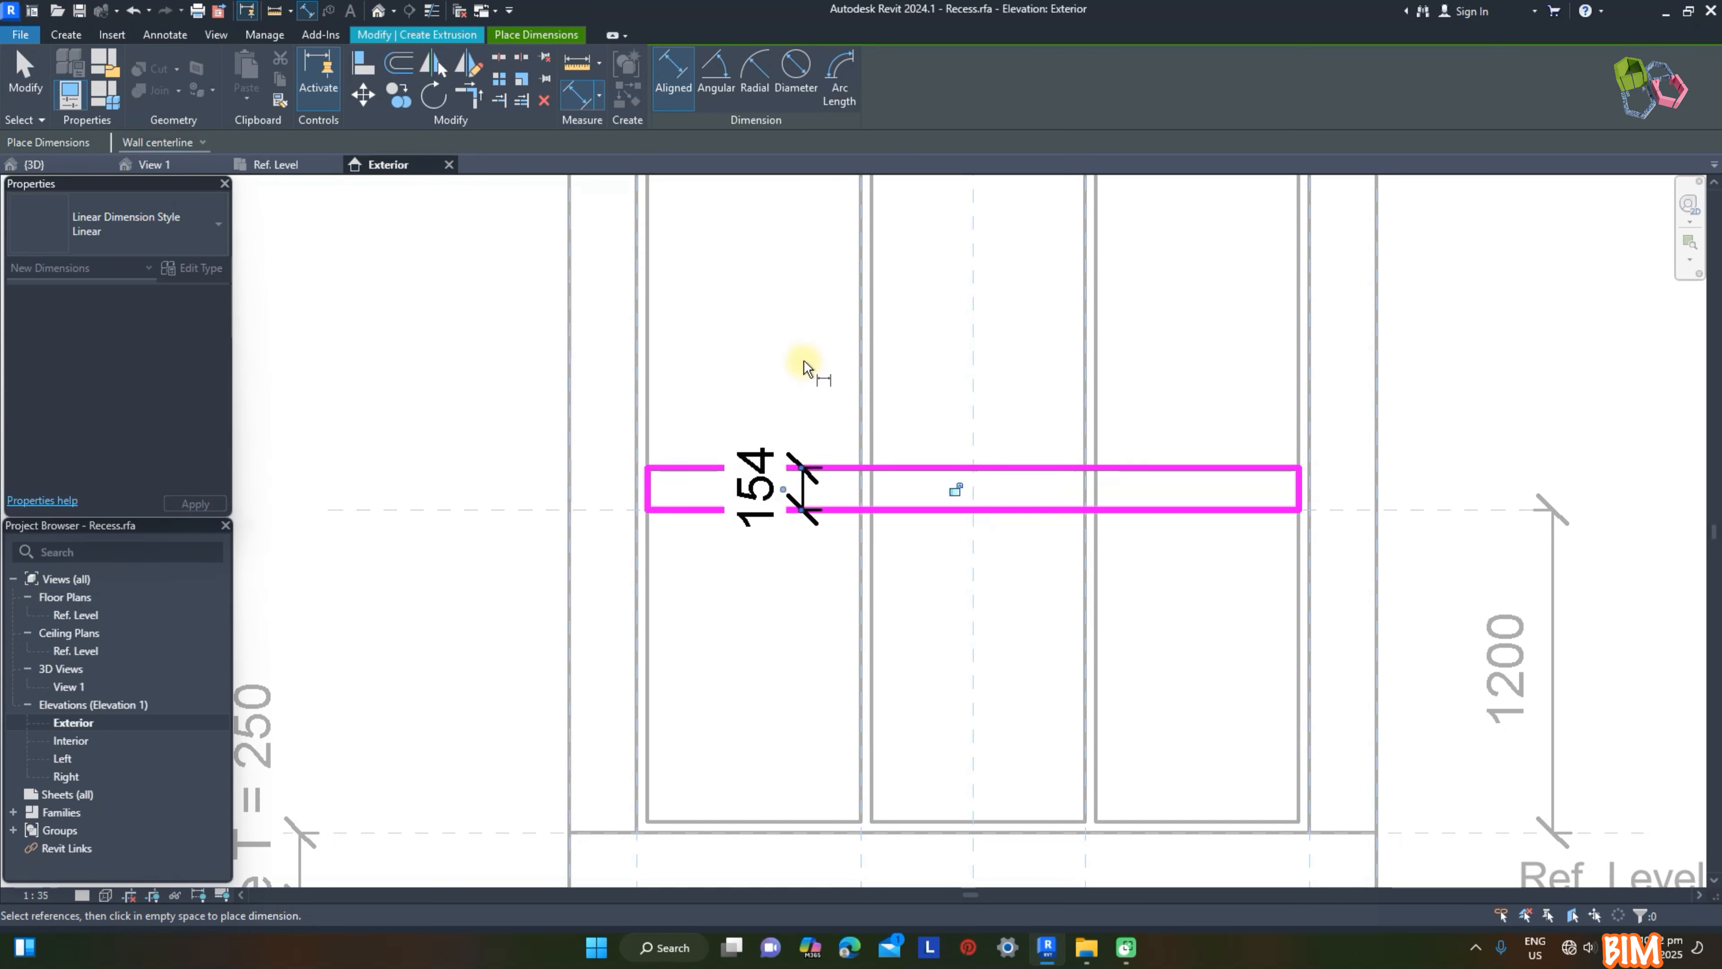
{"action": "key", "text": "Escape"}
Step: Set the transom's height to 40 mm and finish the extrusion
{"action": "left_click", "coordinate": [876, 469]}
{"action": "left_click", "coordinate": [759, 487]}
{"action": "type", "text": "40"}
{"action": "key", "text": "Return"}
{"action": "key", "text": "Escape"}
{"action": "left_click", "coordinate": [670, 95]}
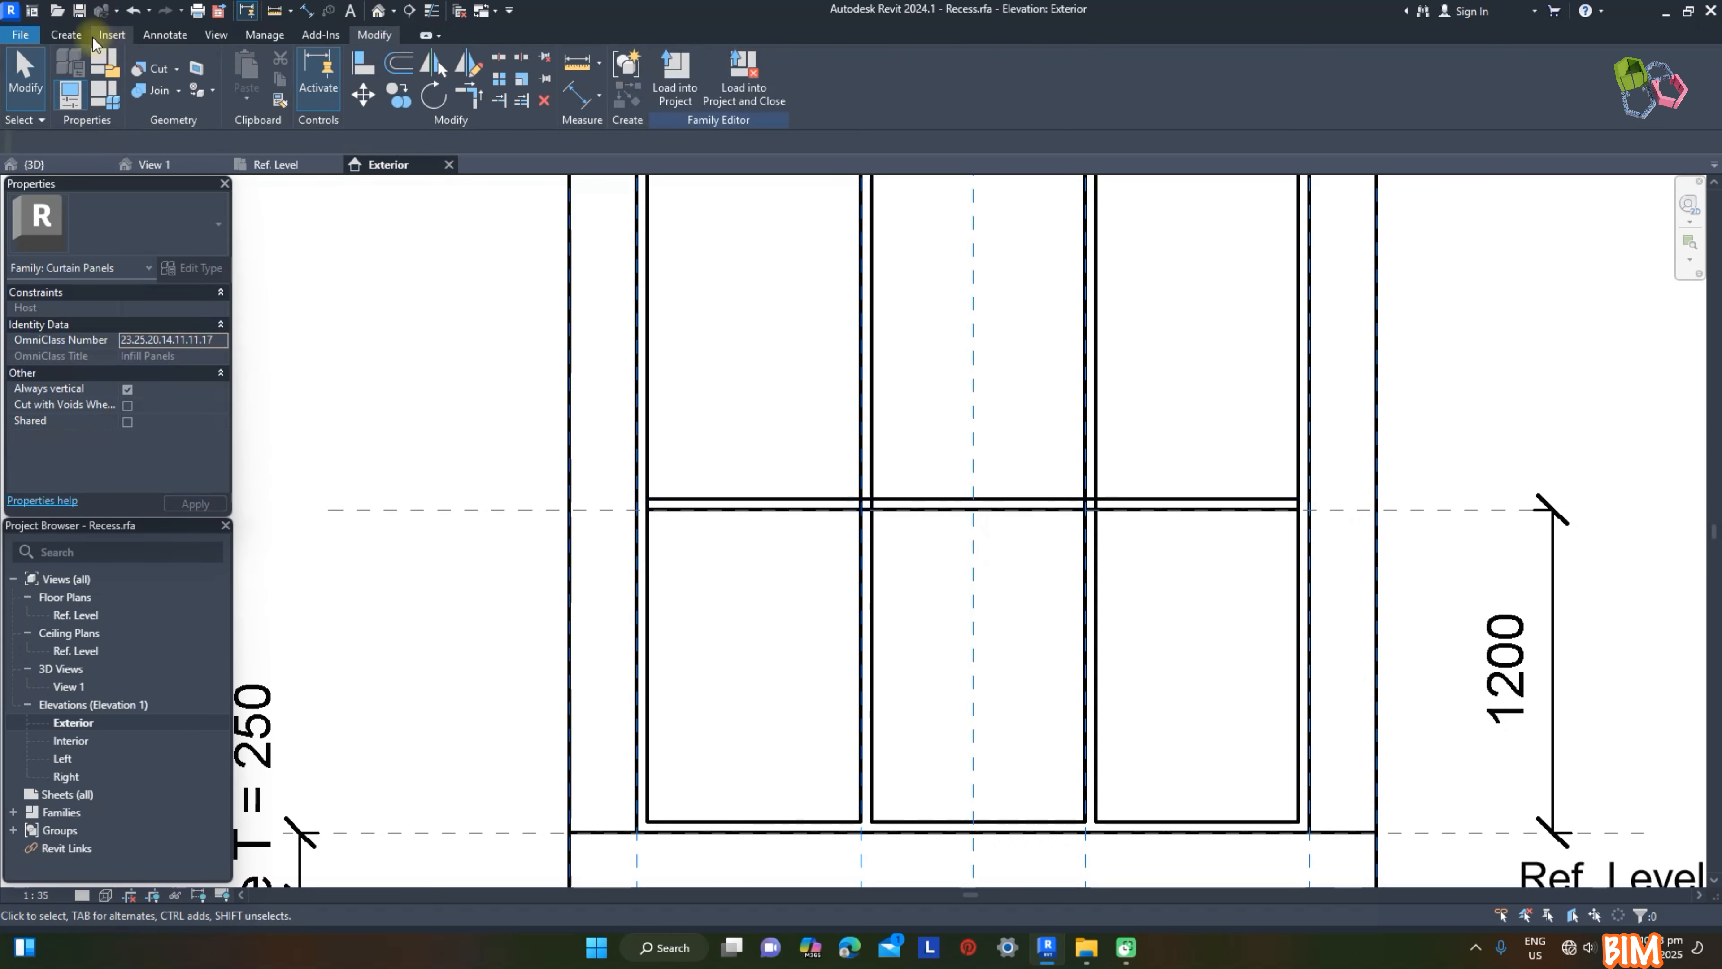
Step: Join the transom's geometry with the existing frame and mullions
{"action": "left_click", "coordinate": [614, 400]}
{"action": "left_click", "coordinate": [177, 120]}
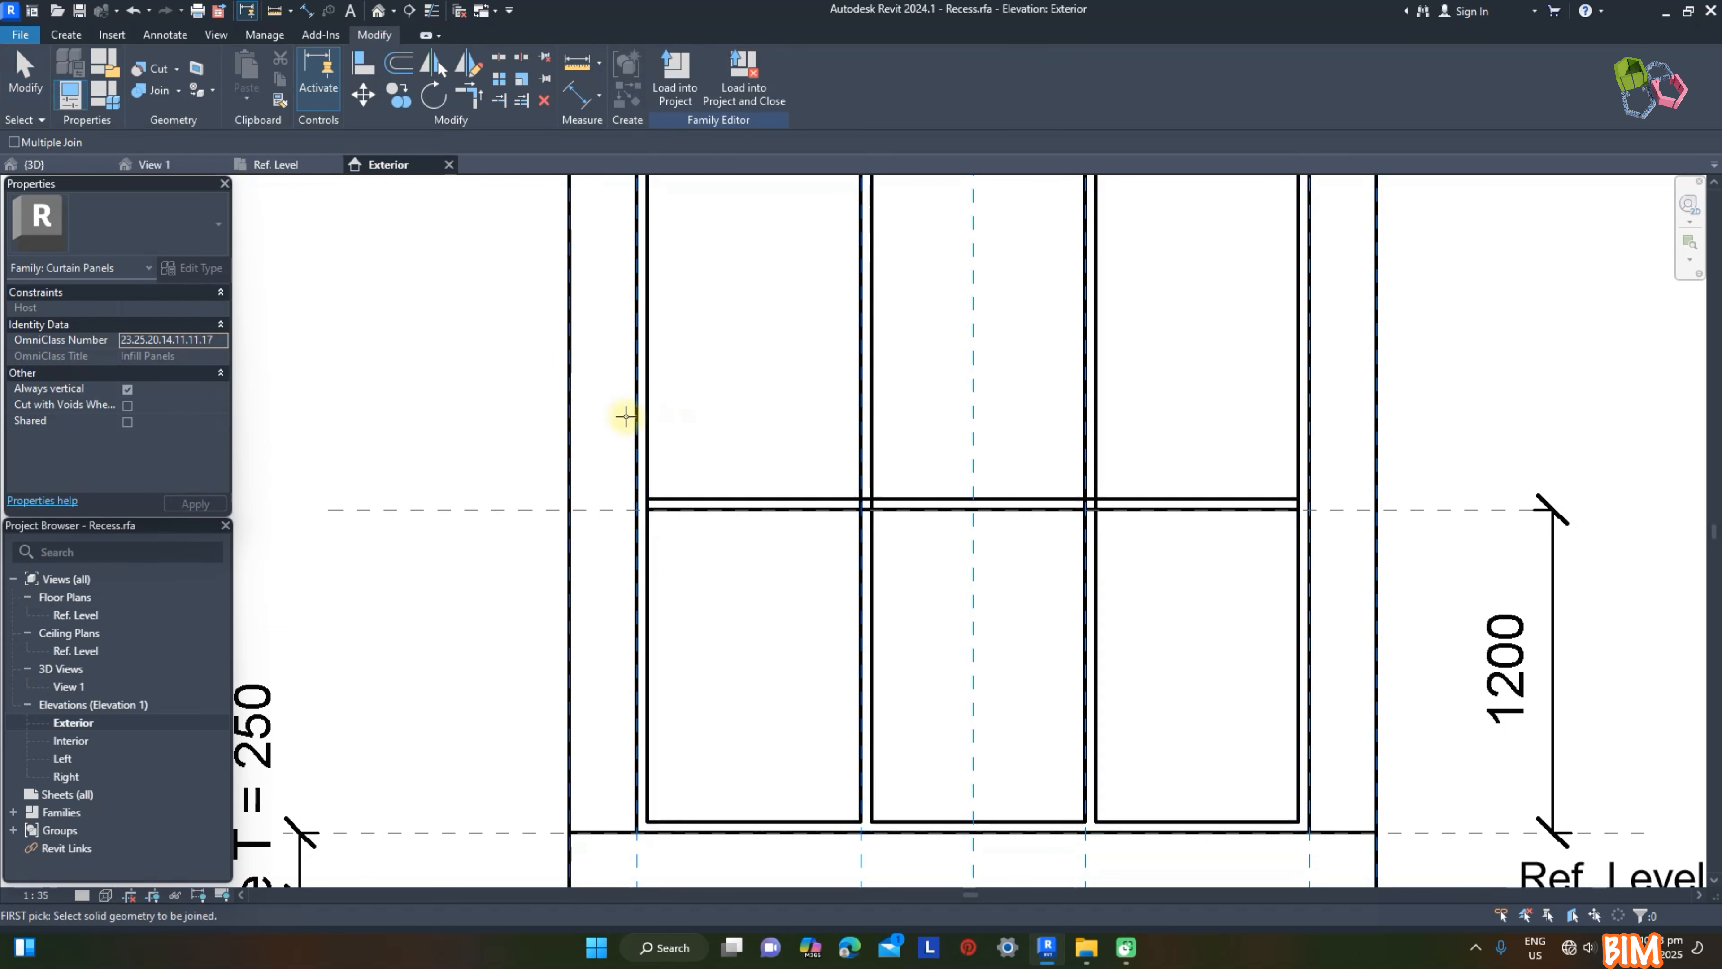
{"action": "scroll", "coordinate": [1126, 483], "scroll_direction": "down", "scroll_amount": 3}
{"action": "scroll", "coordinate": [1100, 487], "scroll_direction": "down", "scroll_amount": 1}
{"action": "key", "text": "Escape"}
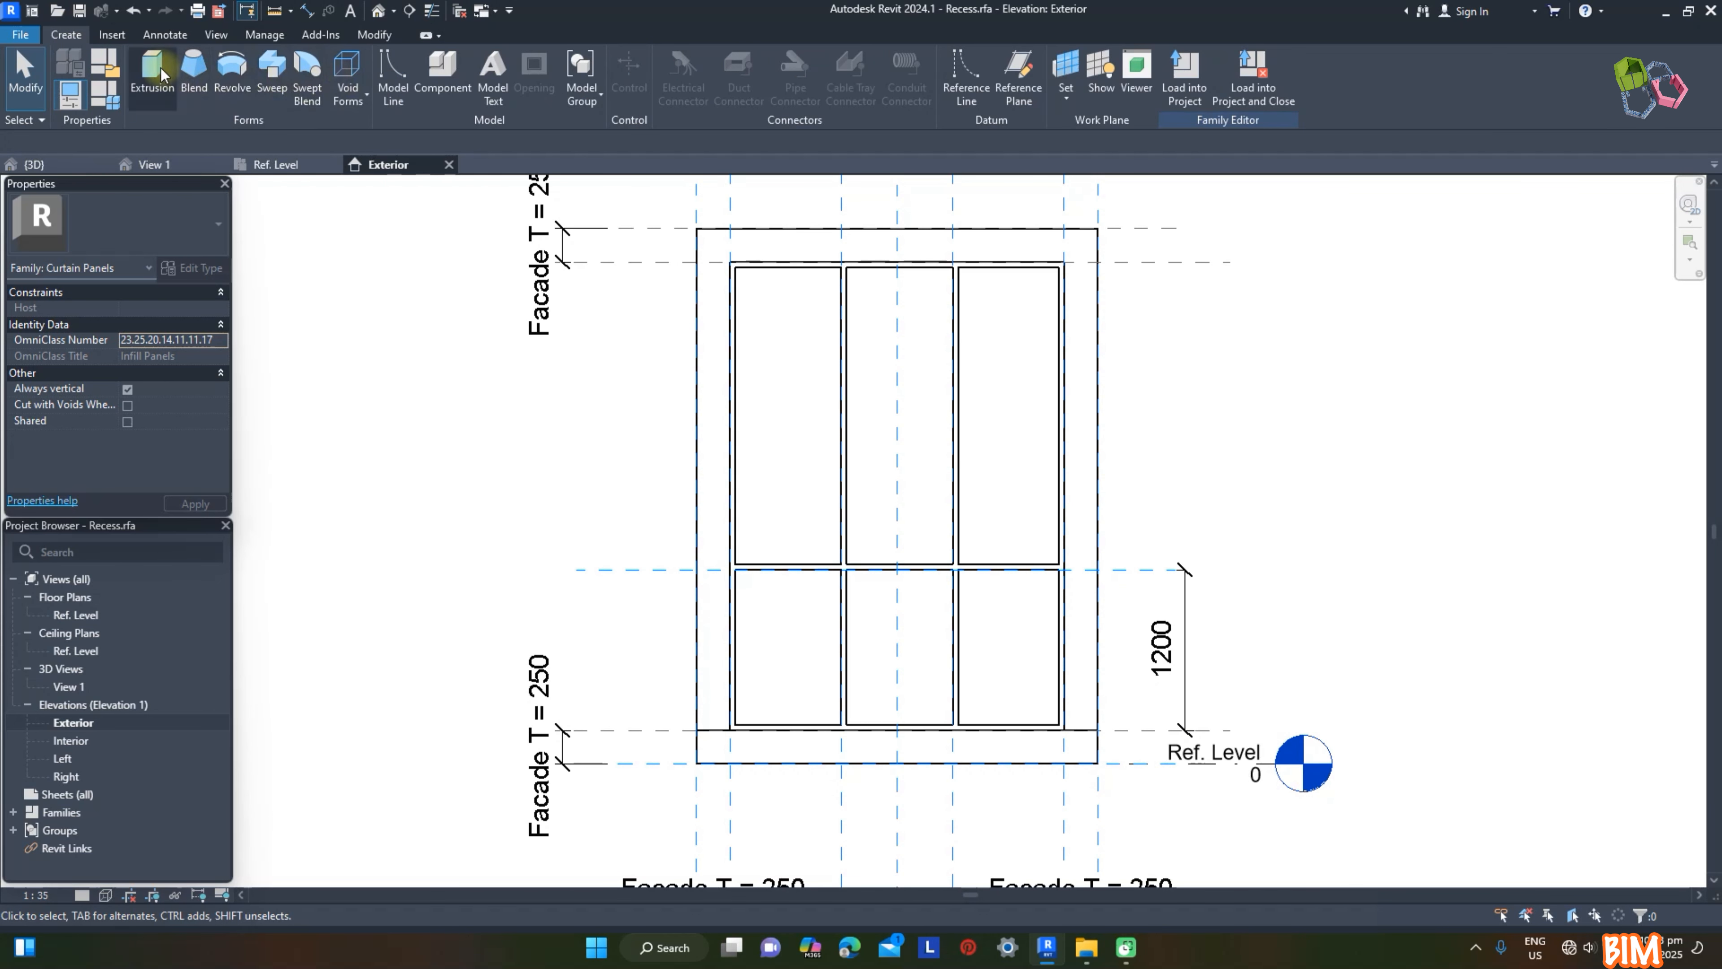
Step: Start an extrusion, sketch a 2420 by 3420 mm rectangle along the frame's inner edges and lock all four sides
{"action": "left_click", "coordinate": [173, 77]}
{"action": "scroll", "coordinate": [738, 269], "scroll_direction": "up", "scroll_amount": 2}
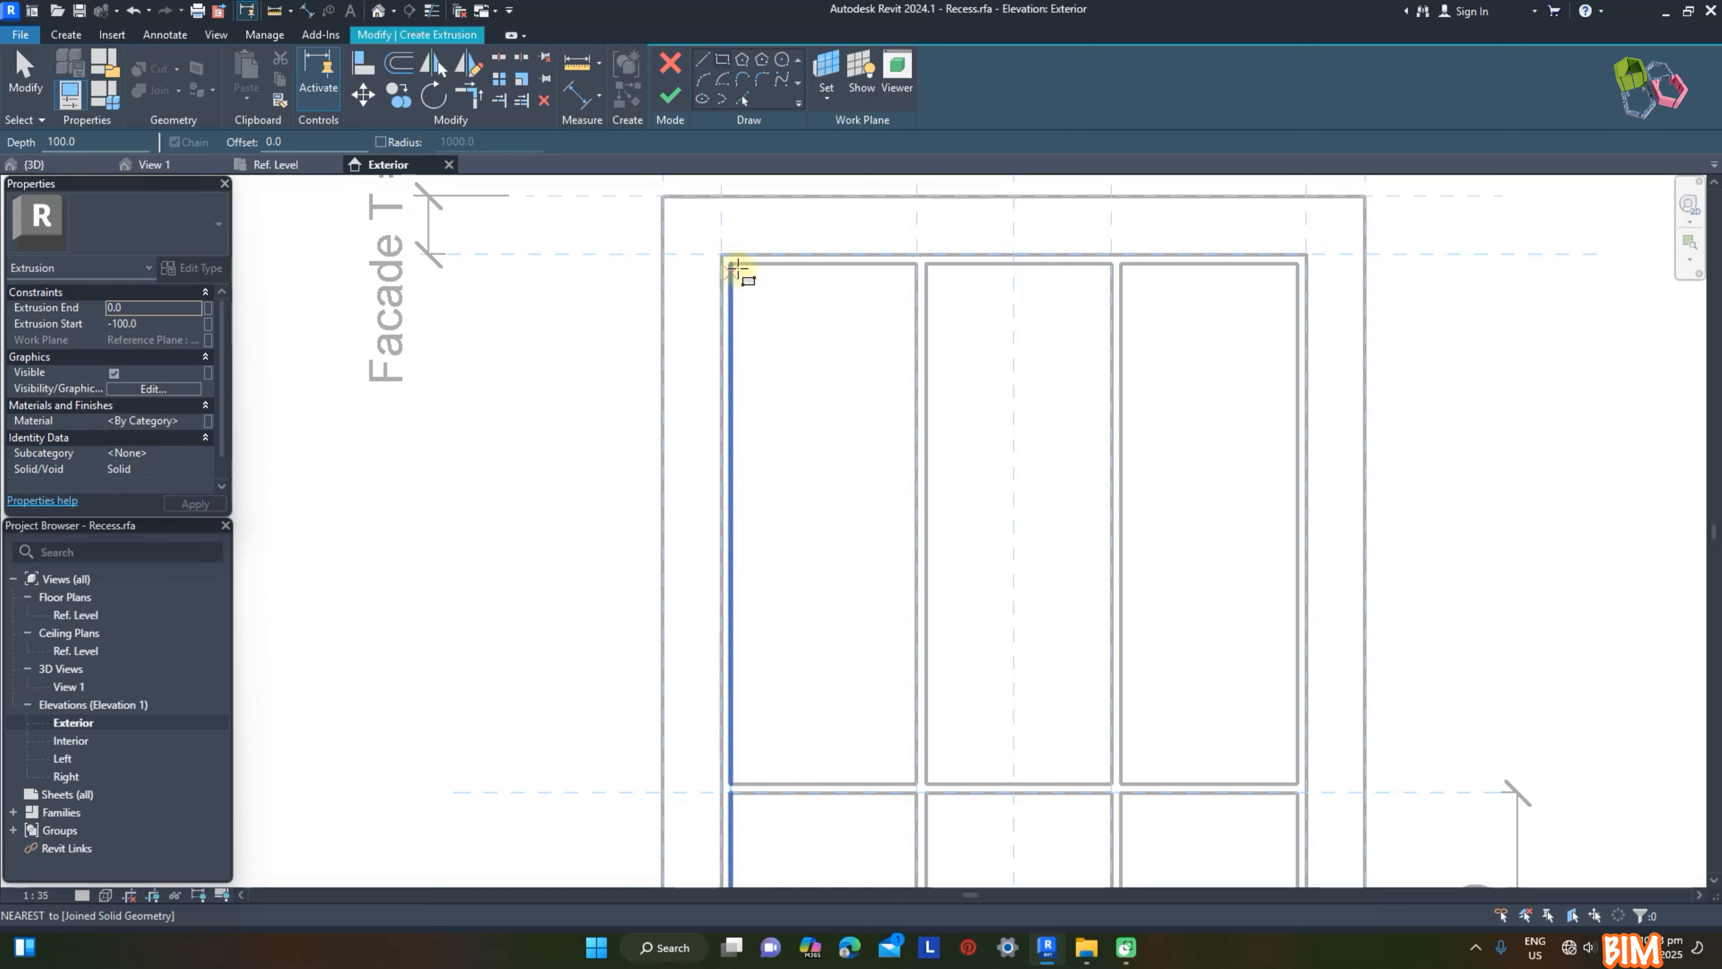
{"action": "left_click", "coordinate": [738, 268]}
{"action": "scroll", "coordinate": [861, 492], "scroll_direction": "down", "scroll_amount": 2}
{"action": "scroll", "coordinate": [1031, 711], "scroll_direction": "up", "scroll_amount": 3}
{"action": "left_click", "coordinate": [1018, 705]}
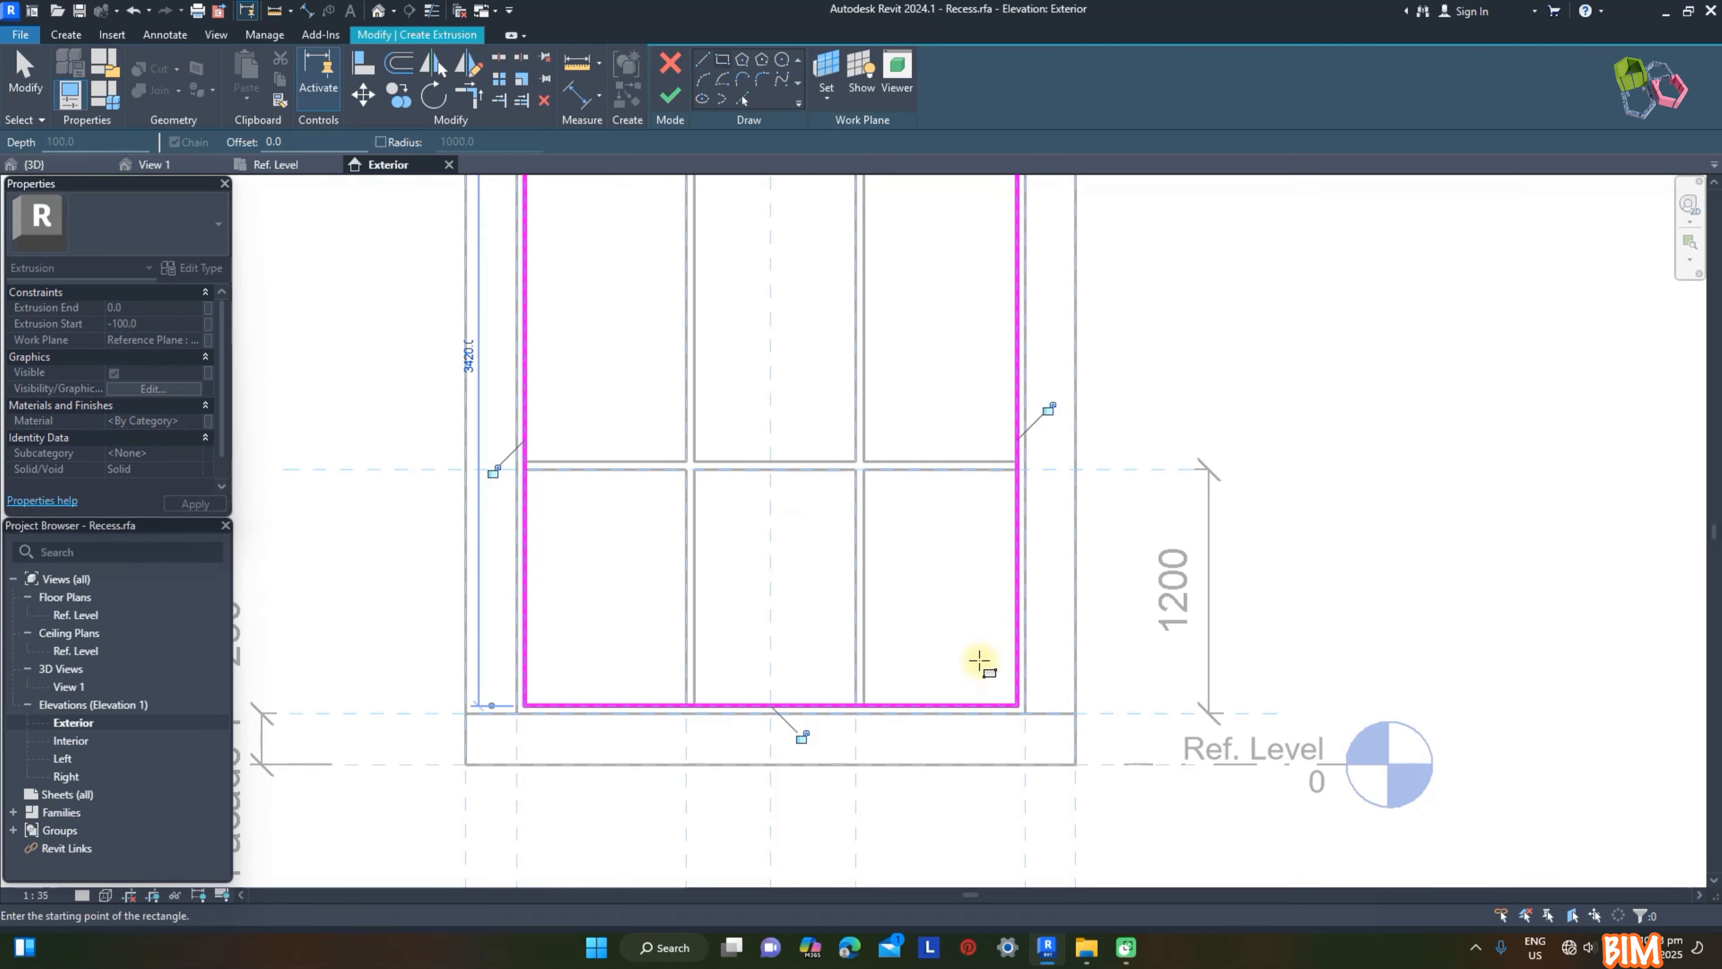
{"action": "left_click", "coordinate": [1049, 409]}
{"action": "scroll", "coordinate": [892, 385], "scroll_direction": "down", "scroll_amount": 2}
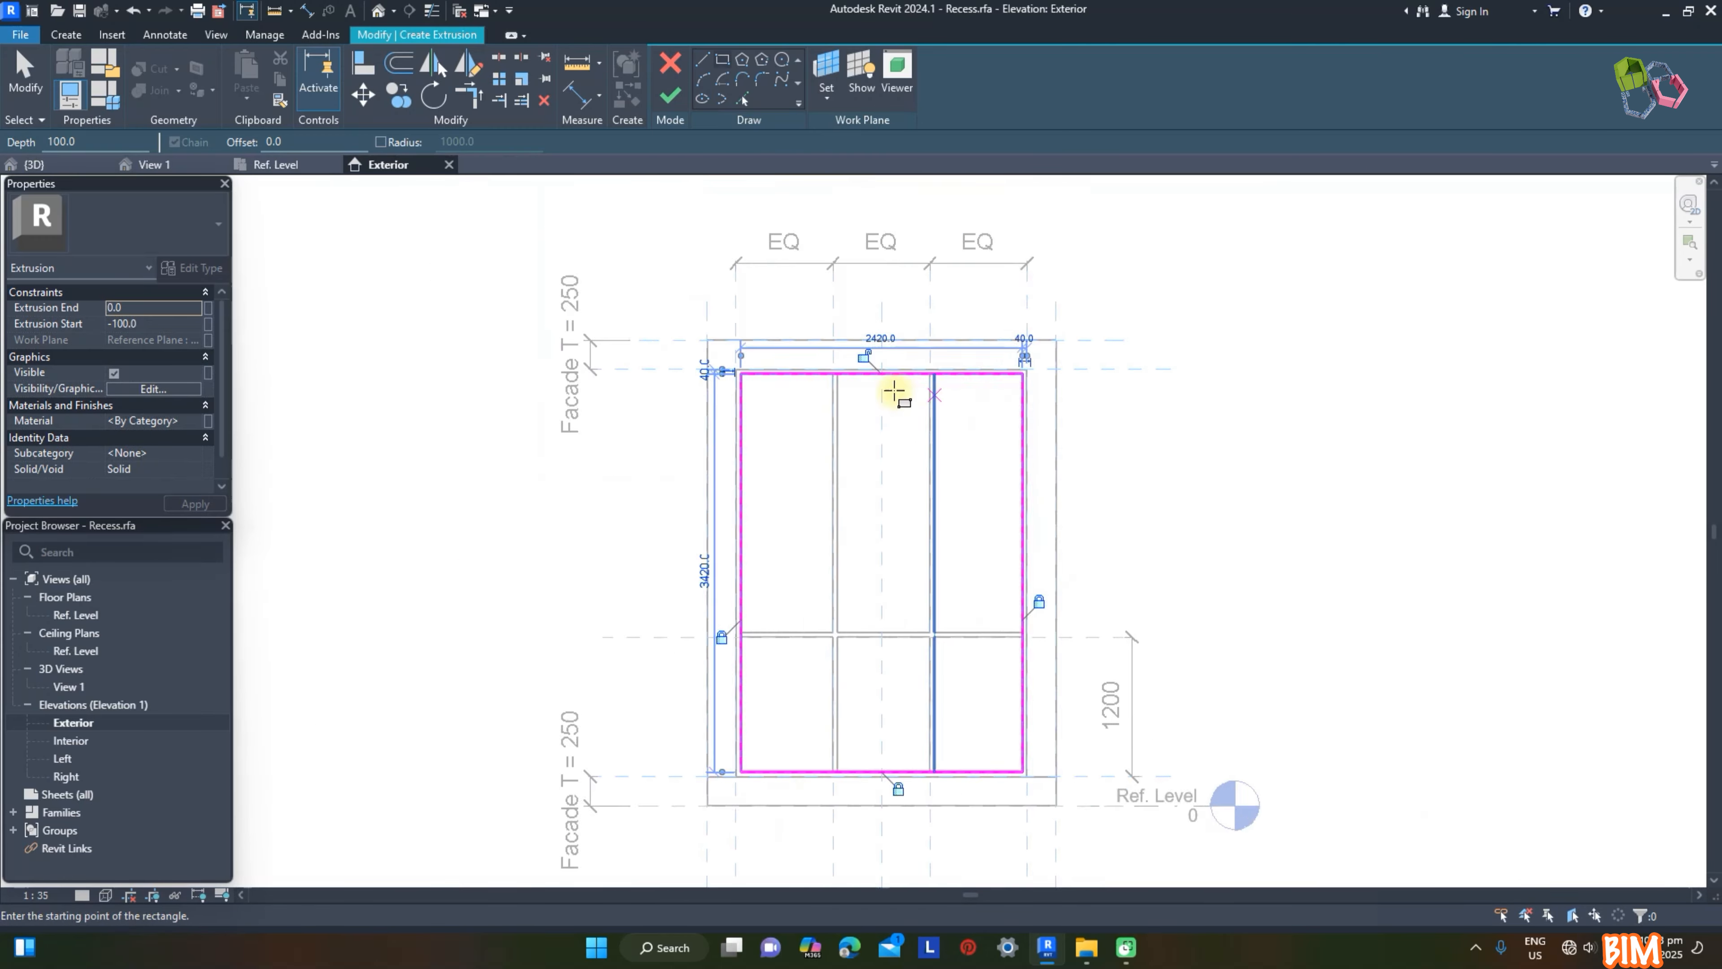
Step: Assign the Glass material to the new extrusion
{"action": "scroll", "coordinate": [796, 373], "scroll_direction": "up", "scroll_amount": 2}
{"action": "left_click", "coordinate": [192, 421]}
{"action": "left_click", "coordinate": [197, 421]}
{"action": "double_click", "coordinate": [991, 503]}
{"action": "scroll", "coordinate": [483, 224], "scroll_direction": "down", "scroll_amount": 2}
Step: Adjust the glass extrusion's end and start offsets and finish the extrusion
{"action": "left_click", "coordinate": [144, 307]}
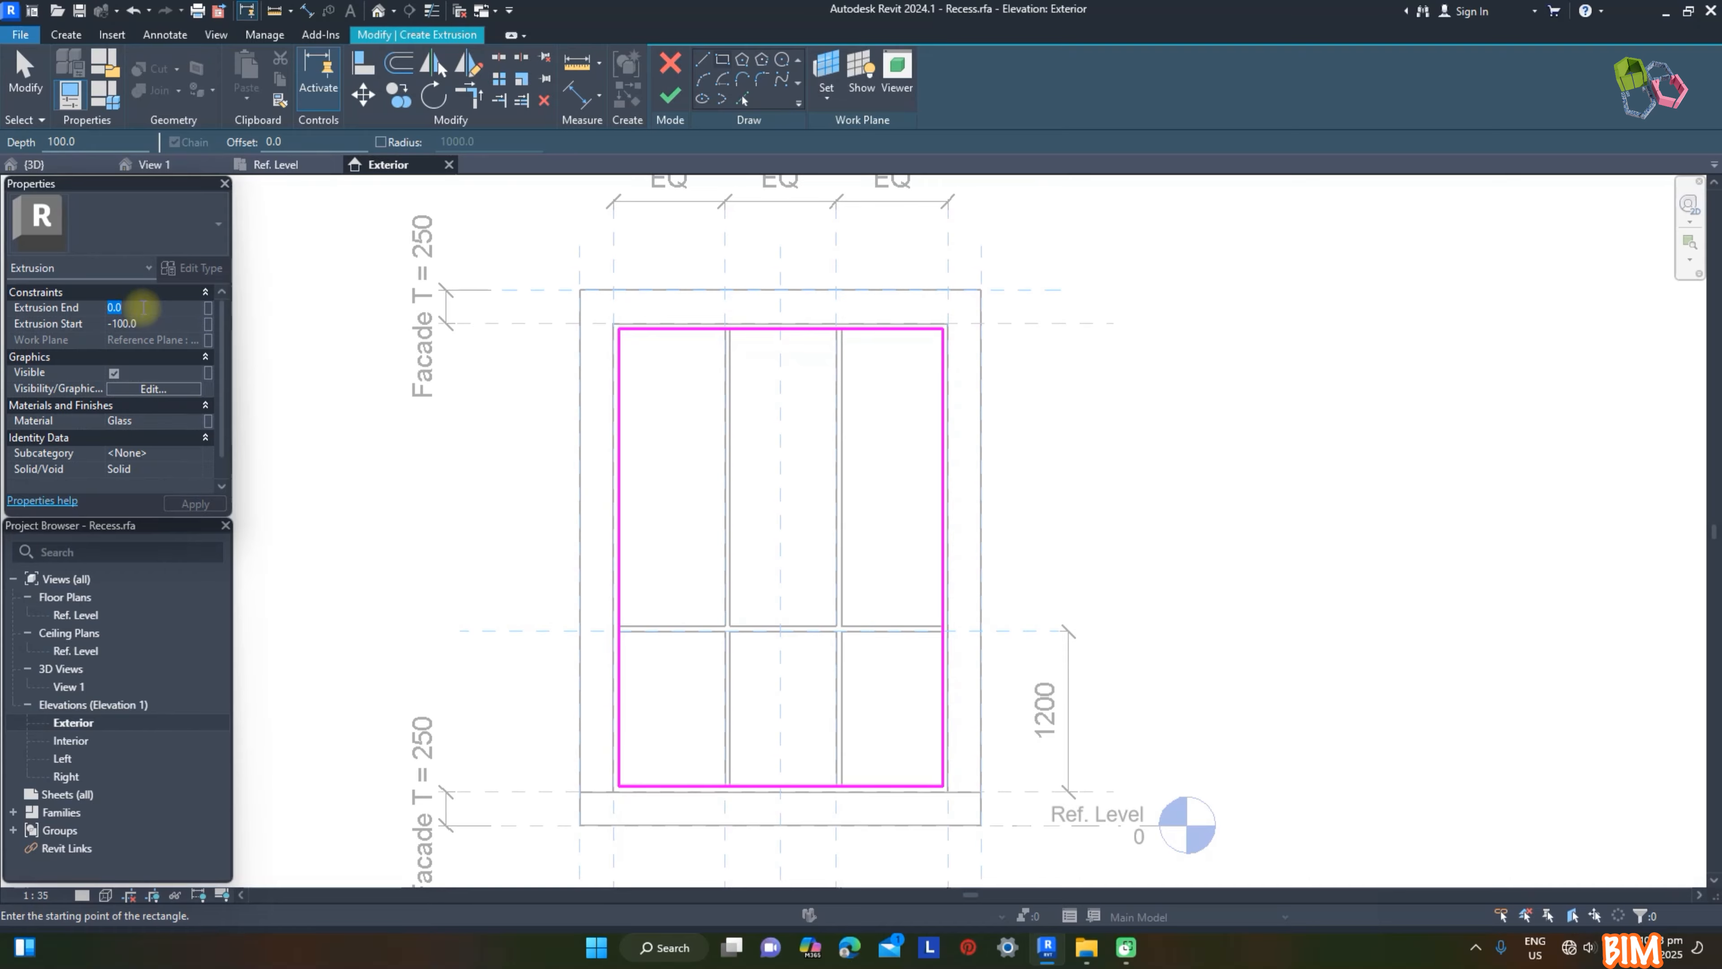
{"action": "type", "text": "12"}
{"action": "left_click", "coordinate": [154, 323]}
{"action": "type", "text": "-18"}
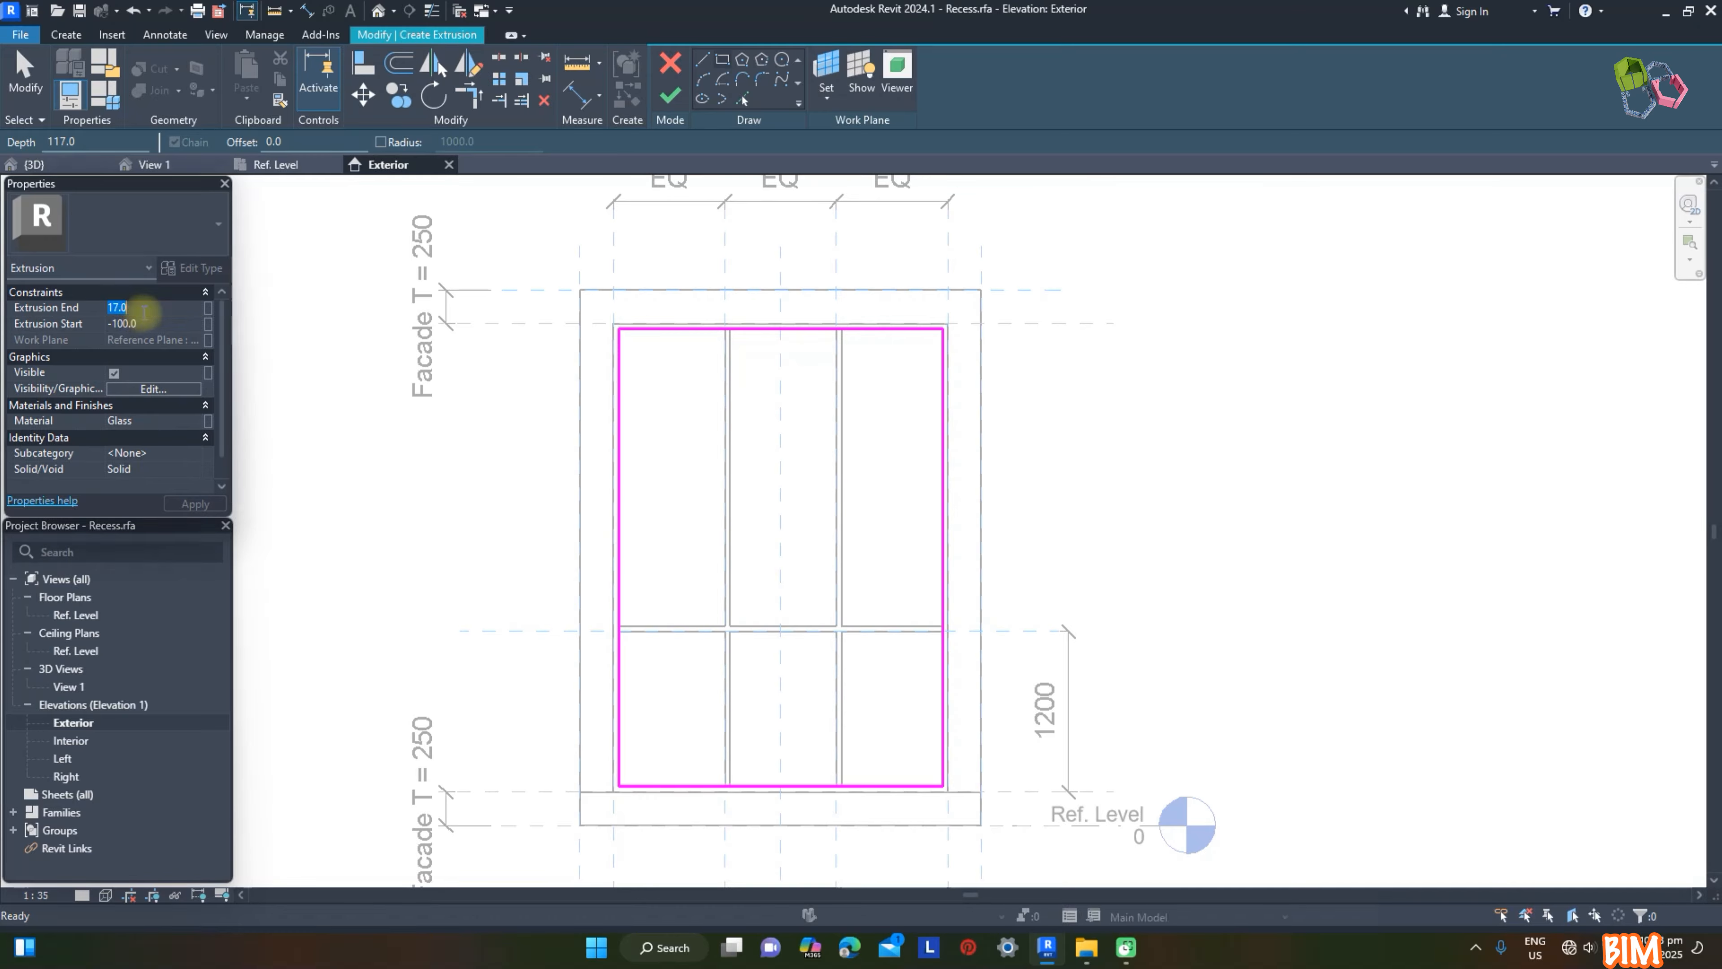
{"action": "left_click", "coordinate": [670, 96]}
{"action": "left_click", "coordinate": [1158, 332]}
Step: Check the Recess family in 3D and load it into the project, overwriting the existing version
{"action": "left_click", "coordinate": [155, 165]}
{"action": "middle_click_drag", "start_coordinate": [1240, 575], "coordinate": [725, 662], "text": "shift"}
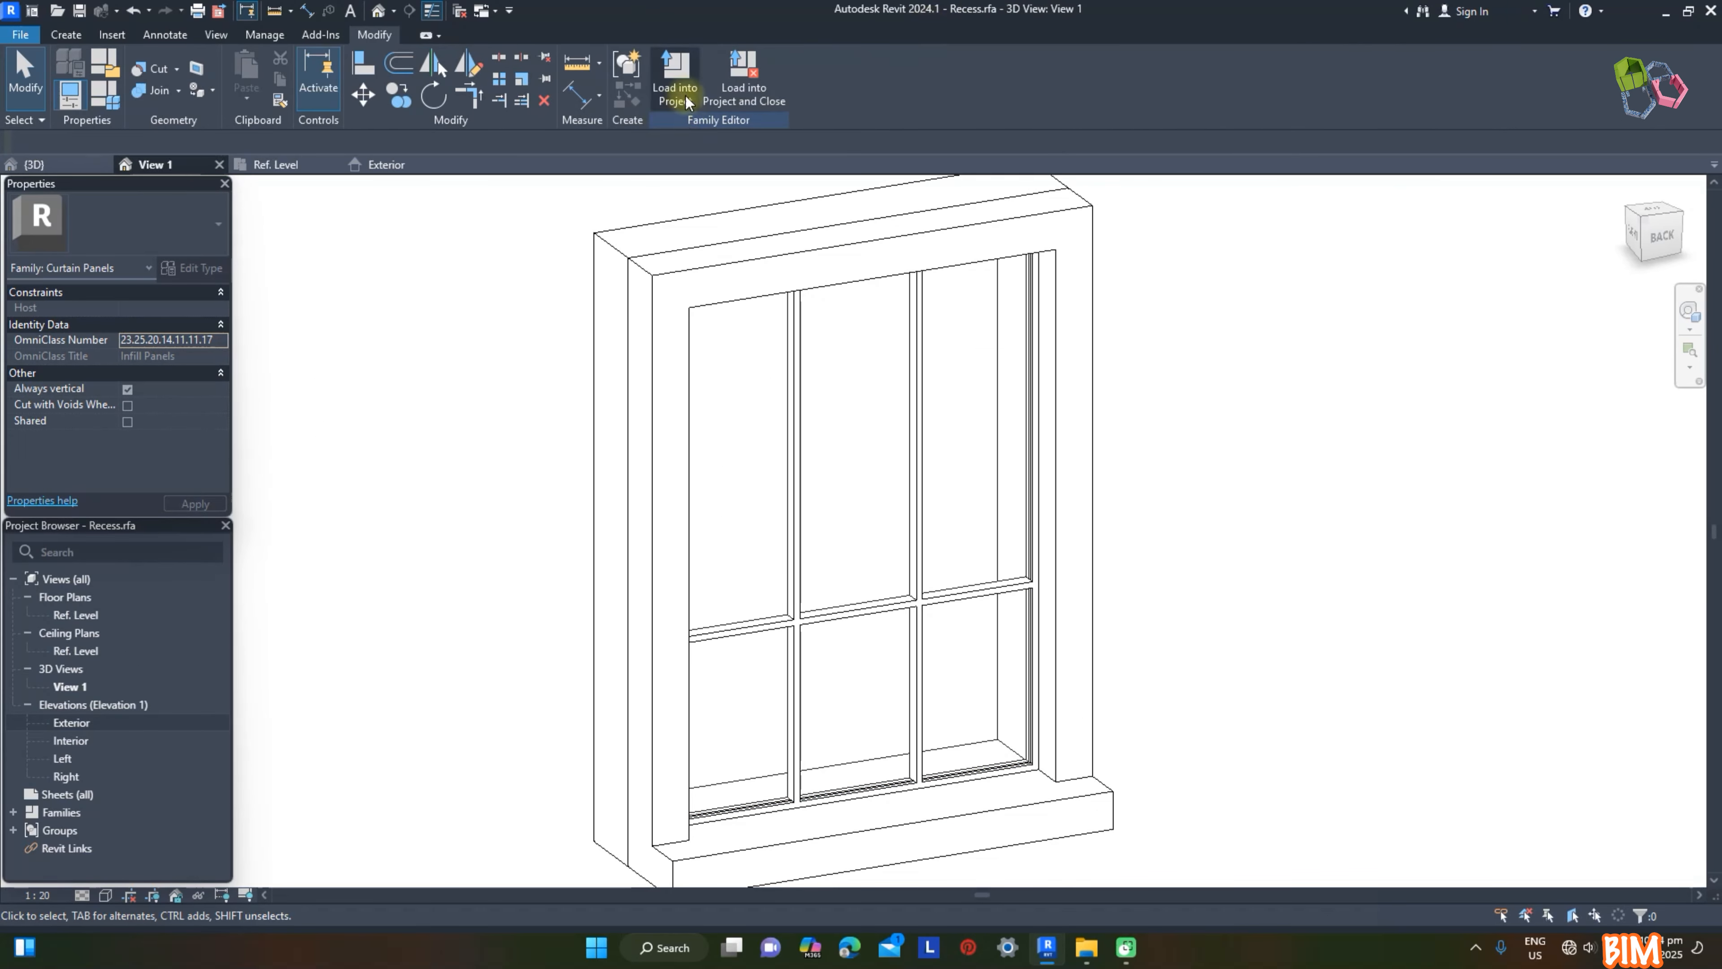
{"action": "left_click", "coordinate": [685, 95]}
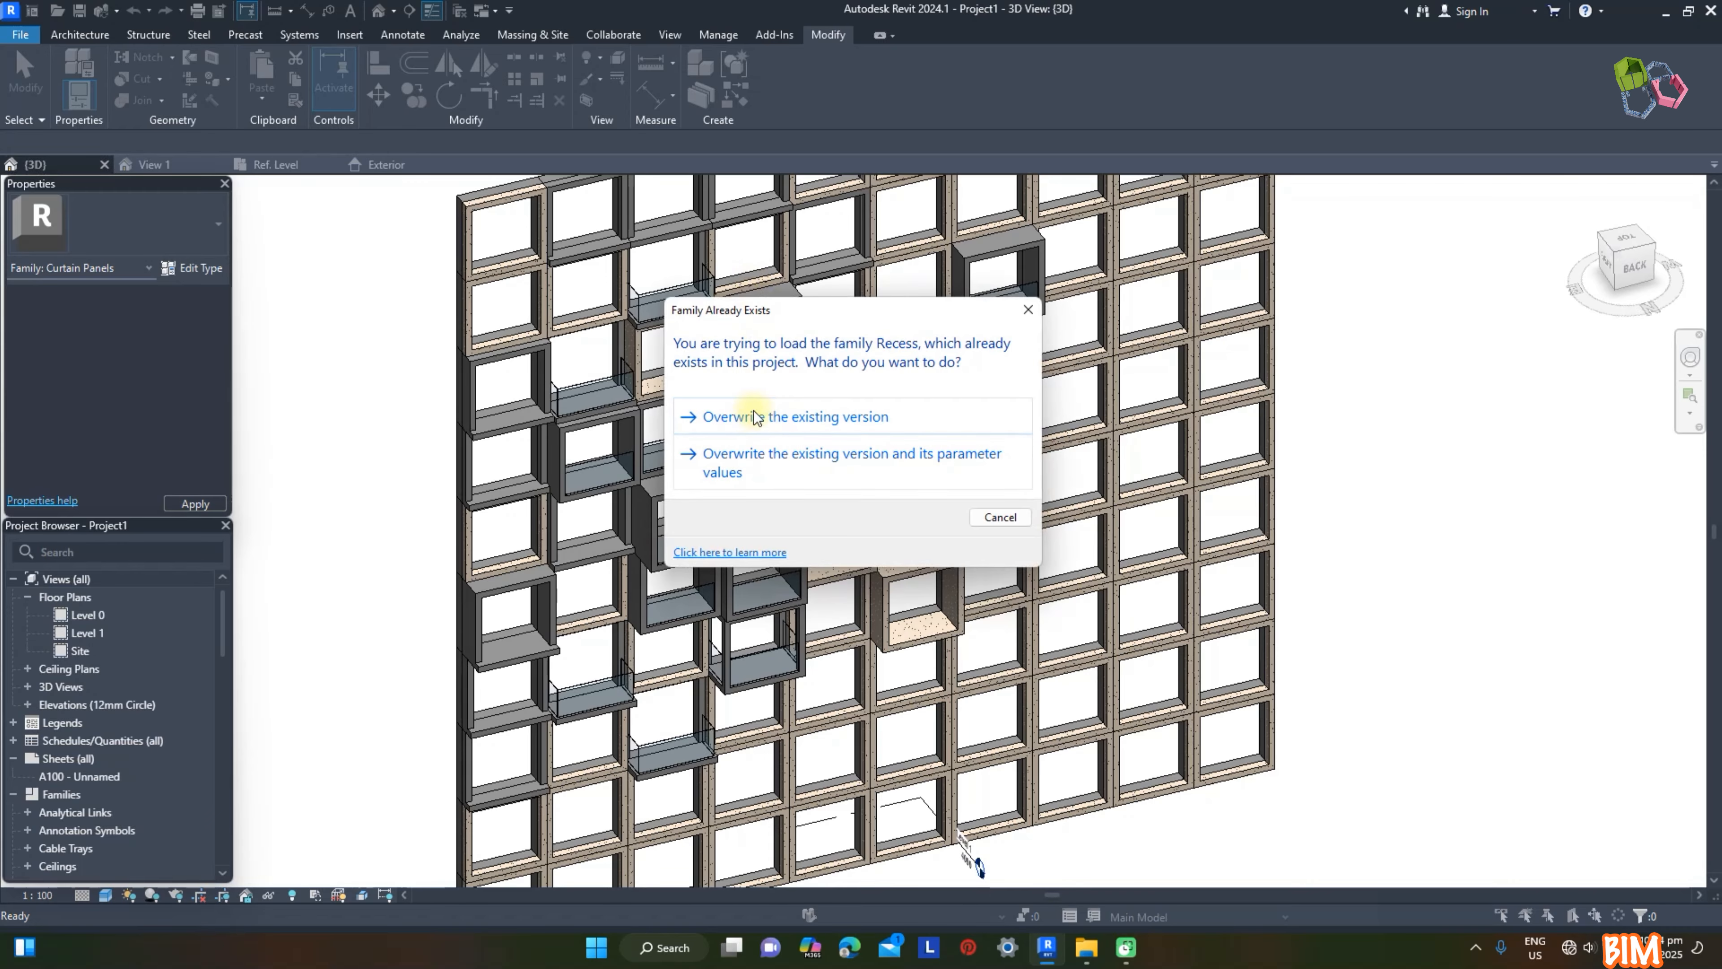
{"action": "left_click", "coordinate": [746, 417]}
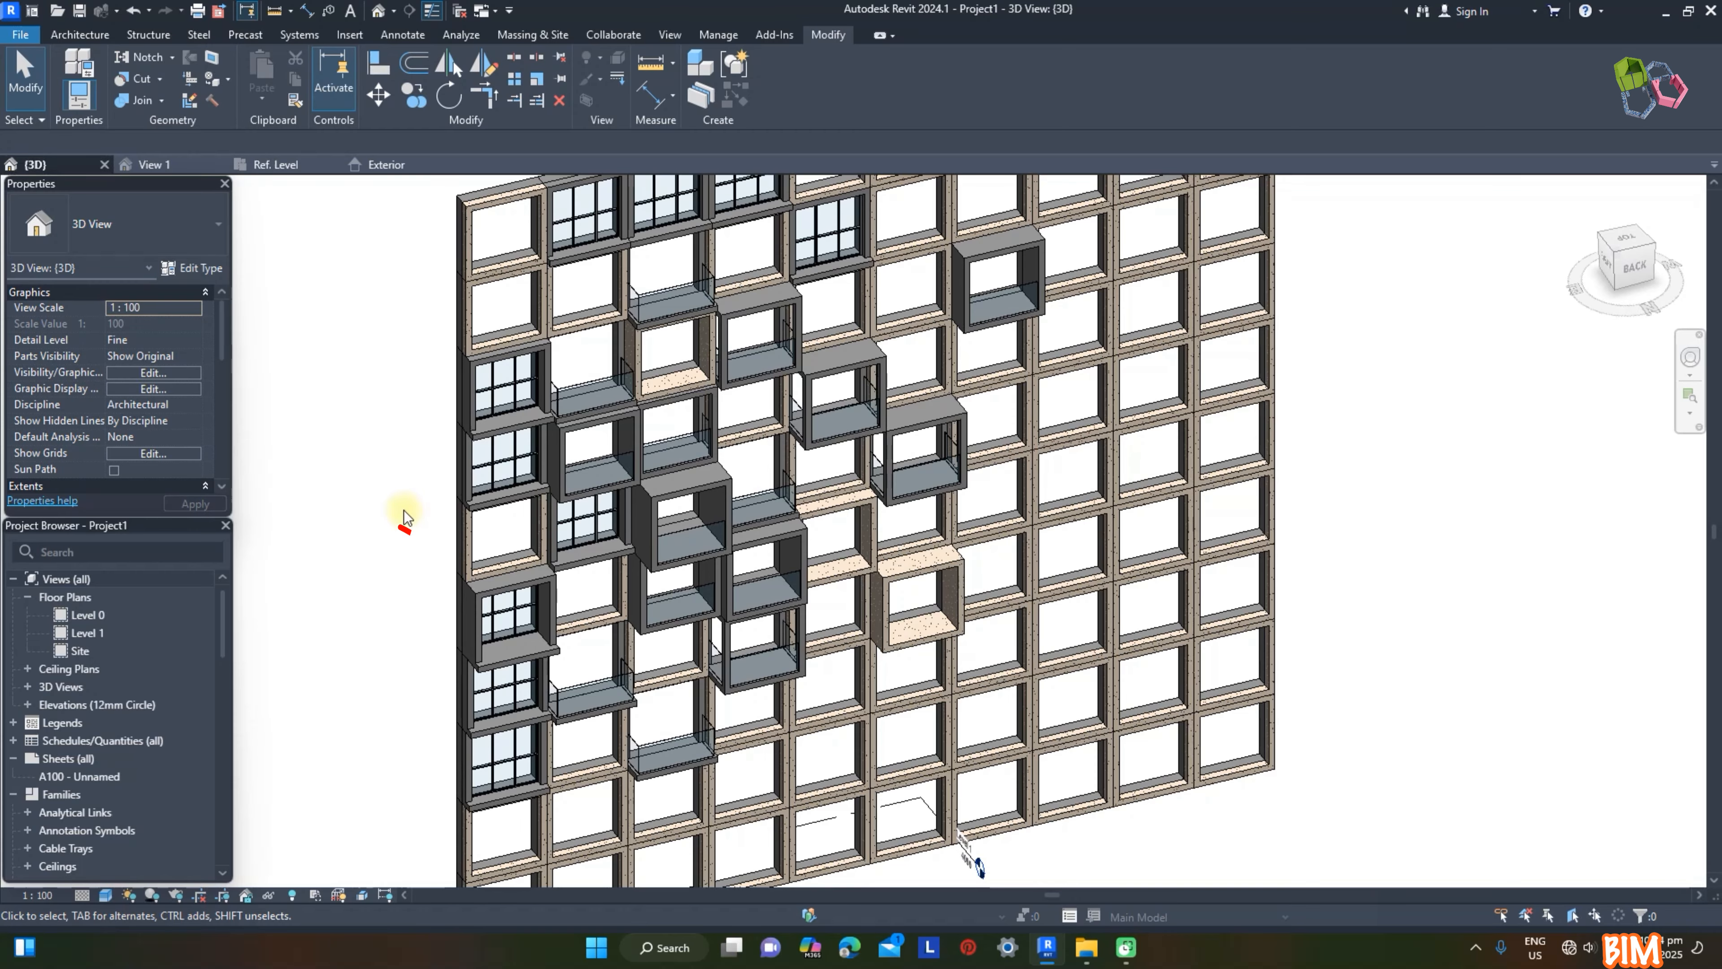
{"action": "scroll", "coordinate": [420, 442], "scroll_direction": "up", "scroll_amount": 6}
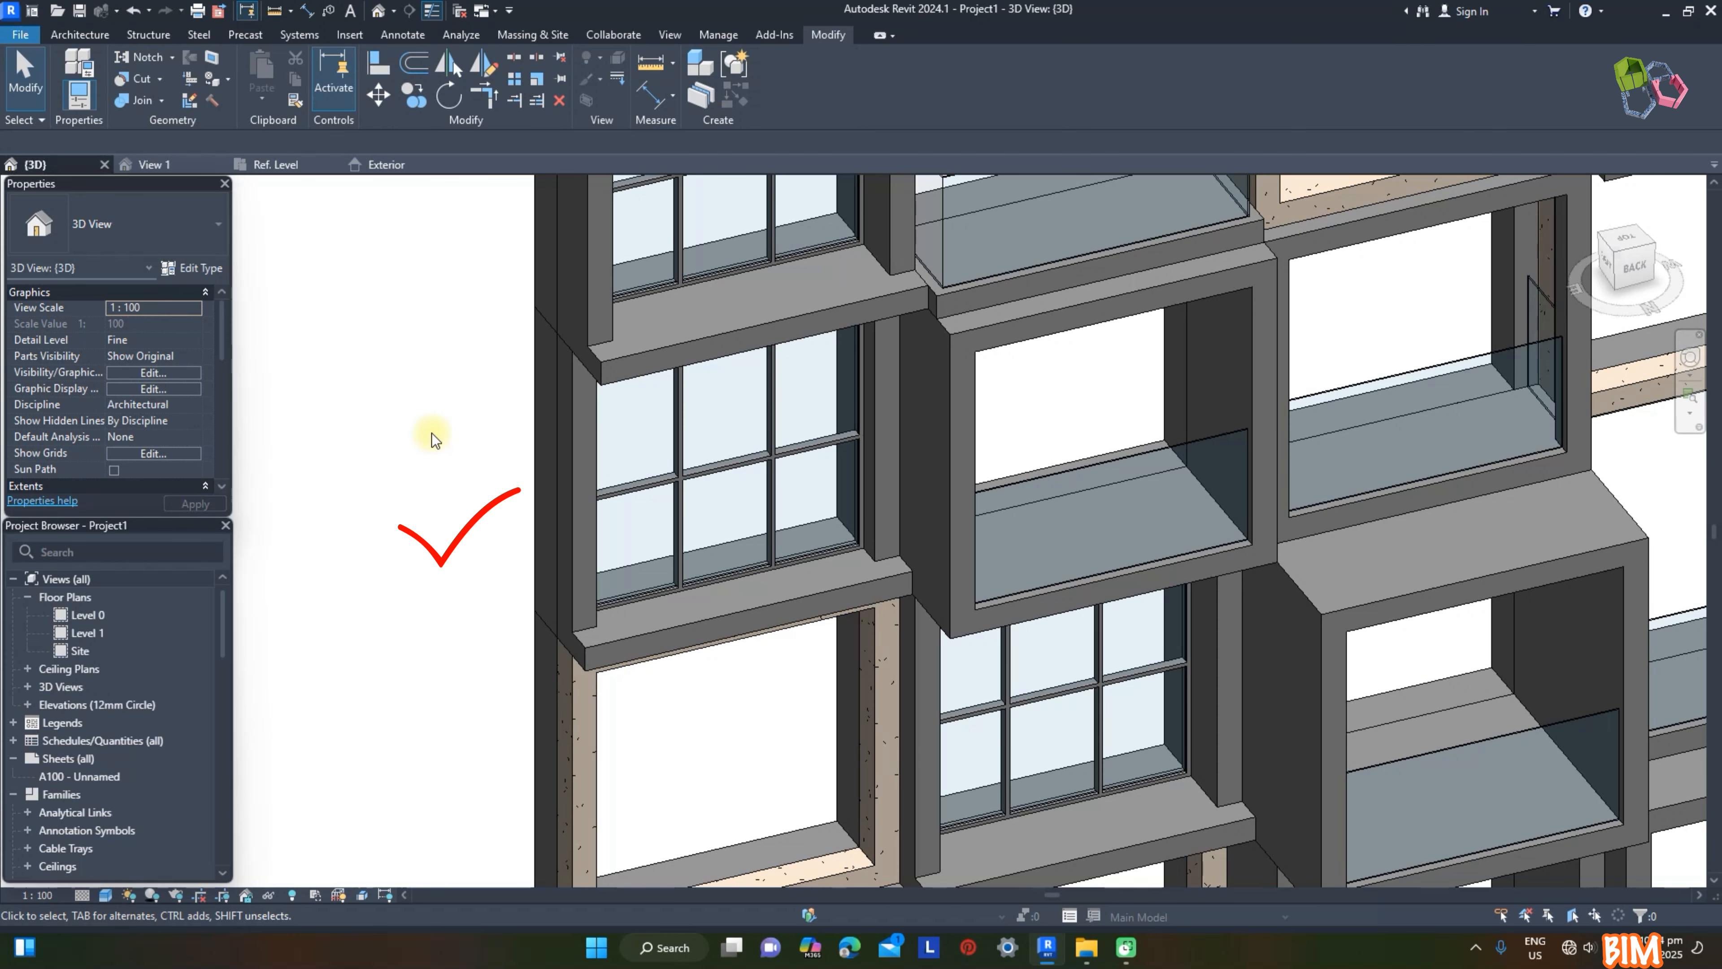
{"action": "scroll", "coordinate": [435, 439], "scroll_direction": "down", "scroll_amount": 3}
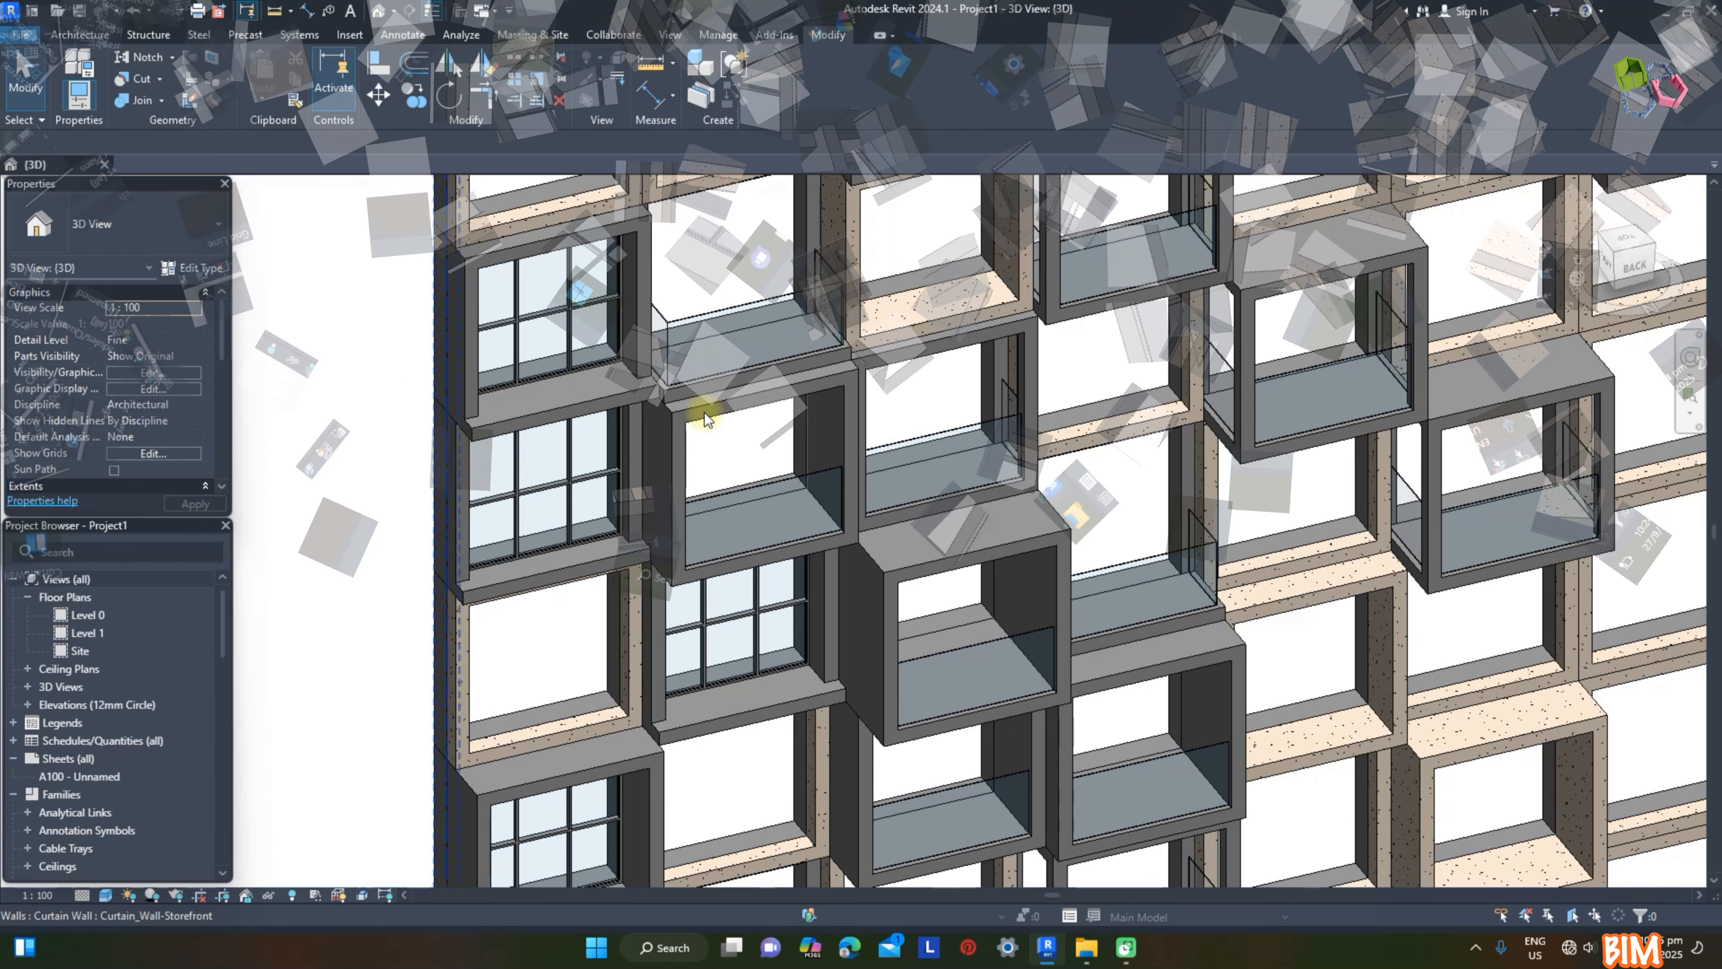
Step: Open the Balcony Recess family for editing and show its Ref. Level plan and Exterior elevation
{"action": "left_click", "coordinate": [703, 417]}
{"action": "left_click", "coordinate": [775, 95]}
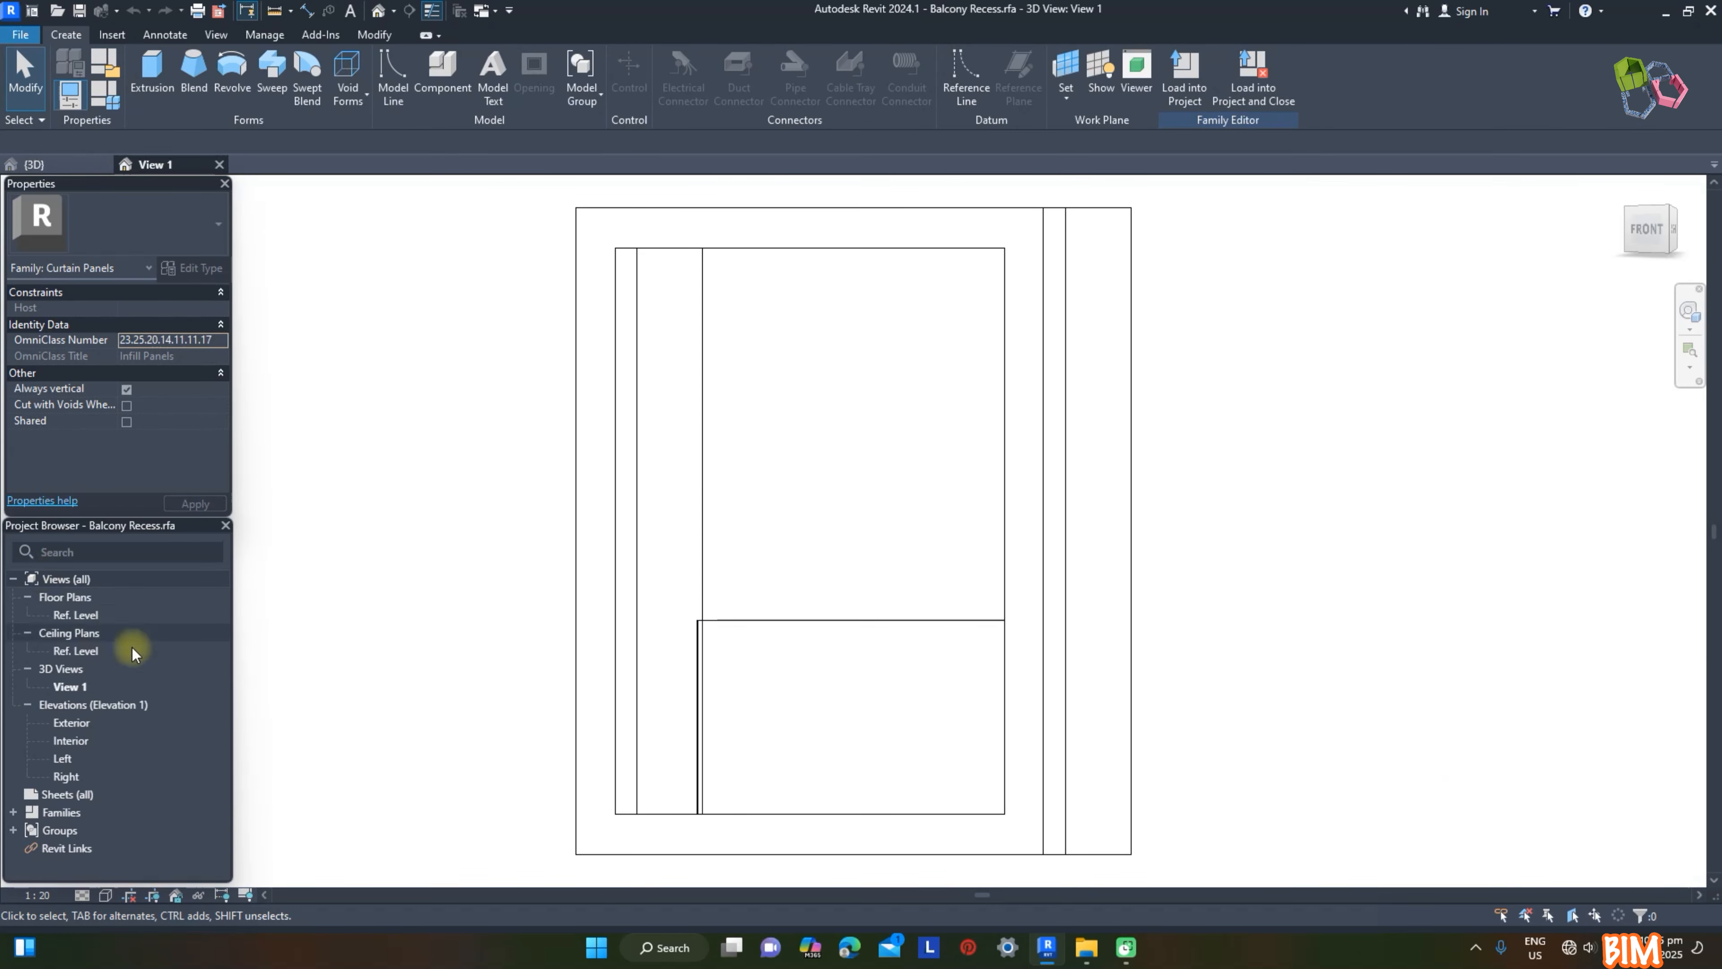
{"action": "double_click", "coordinate": [77, 614]}
{"action": "left_click", "coordinate": [72, 723]}
{"action": "double_click", "coordinate": [72, 723]}
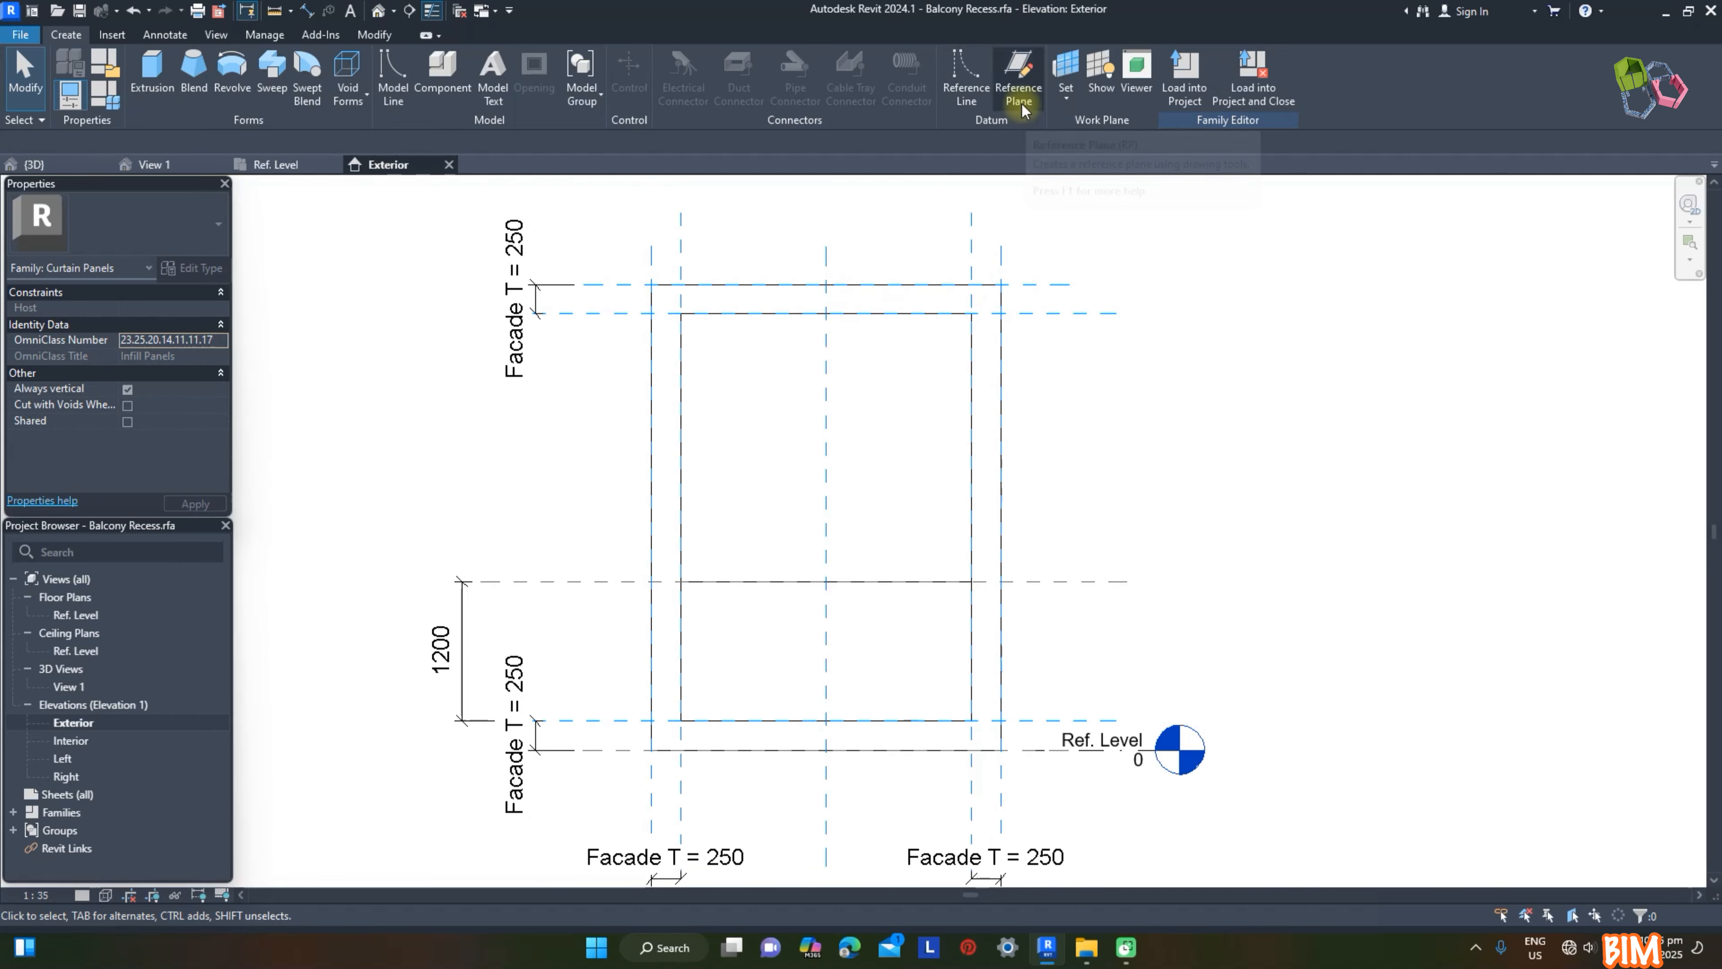
Step: Draw two vertical and two horizontal reference planes just inside the opening's four edges
{"action": "left_click", "coordinate": [1019, 75]}
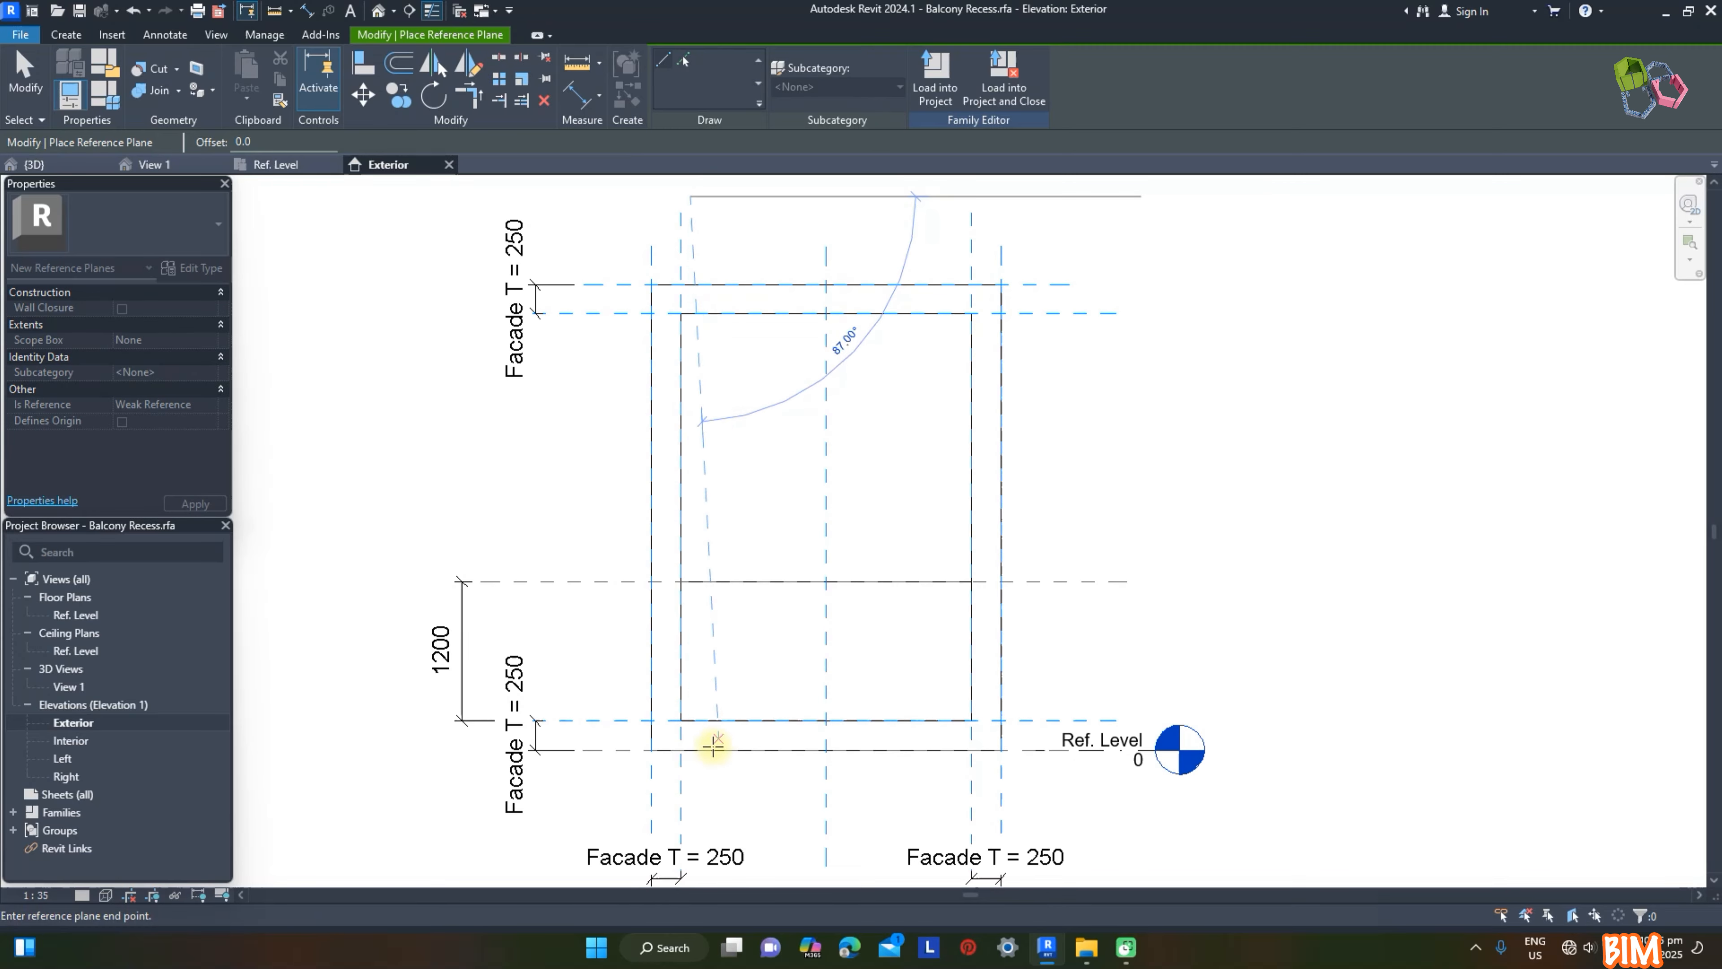
{"action": "left_click", "coordinate": [692, 777]}
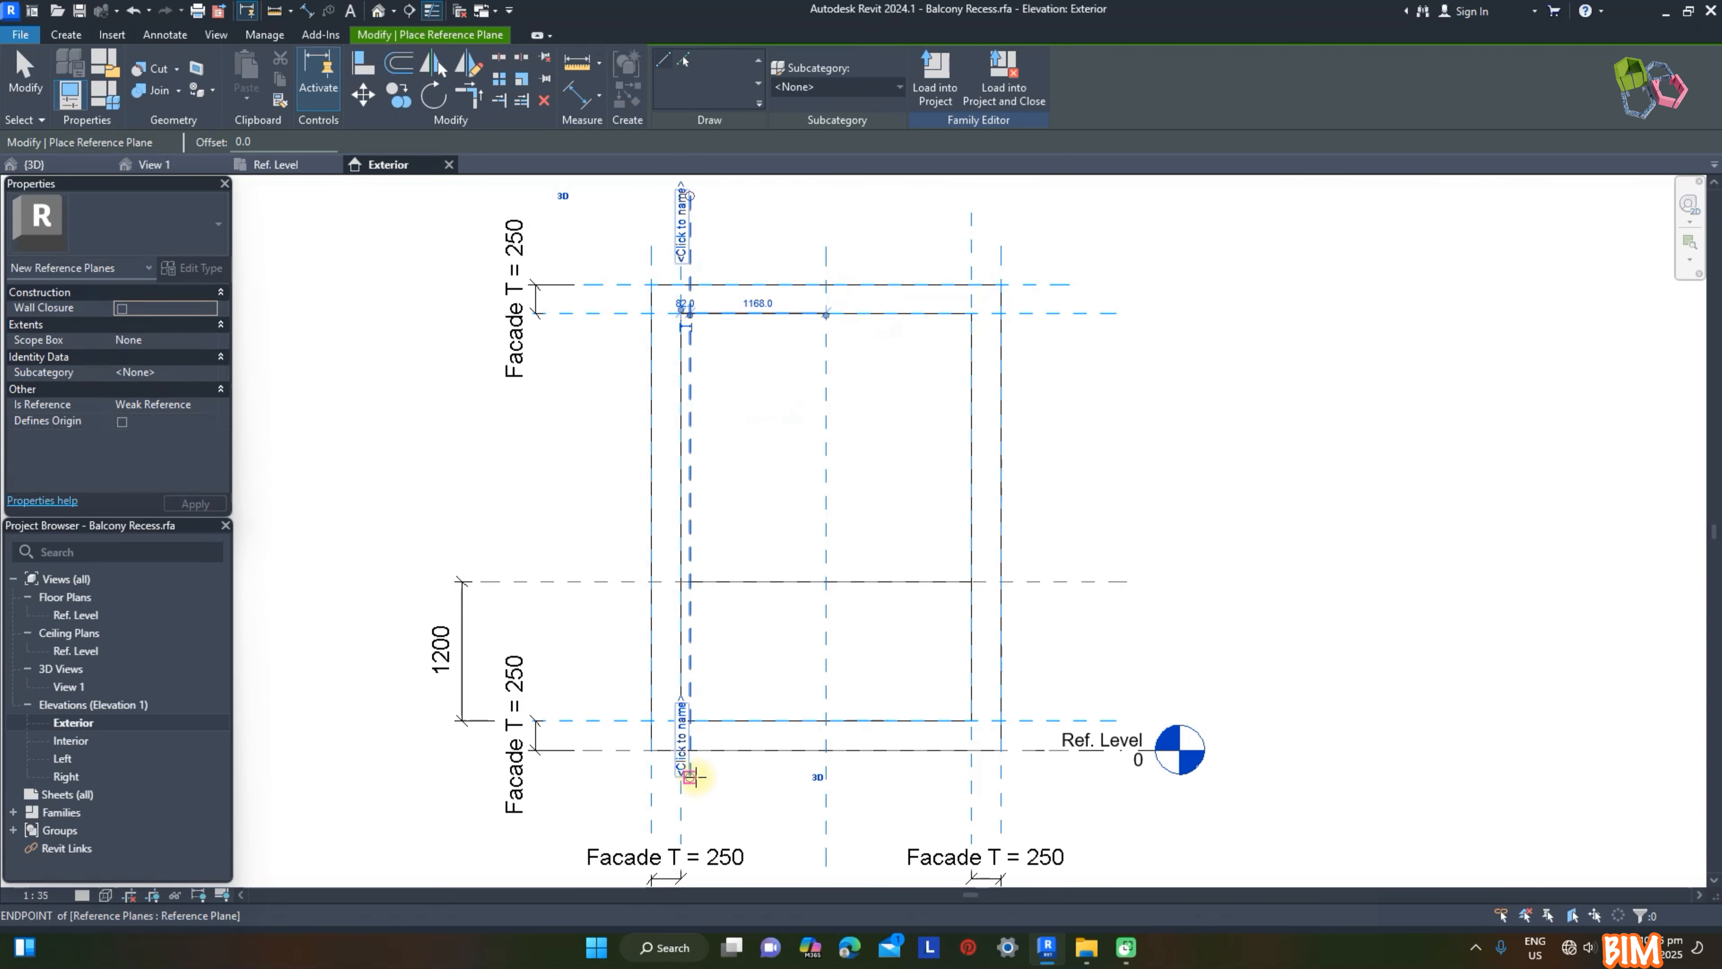
{"action": "left_click", "coordinate": [561, 325]}
{"action": "left_click", "coordinate": [1169, 324]}
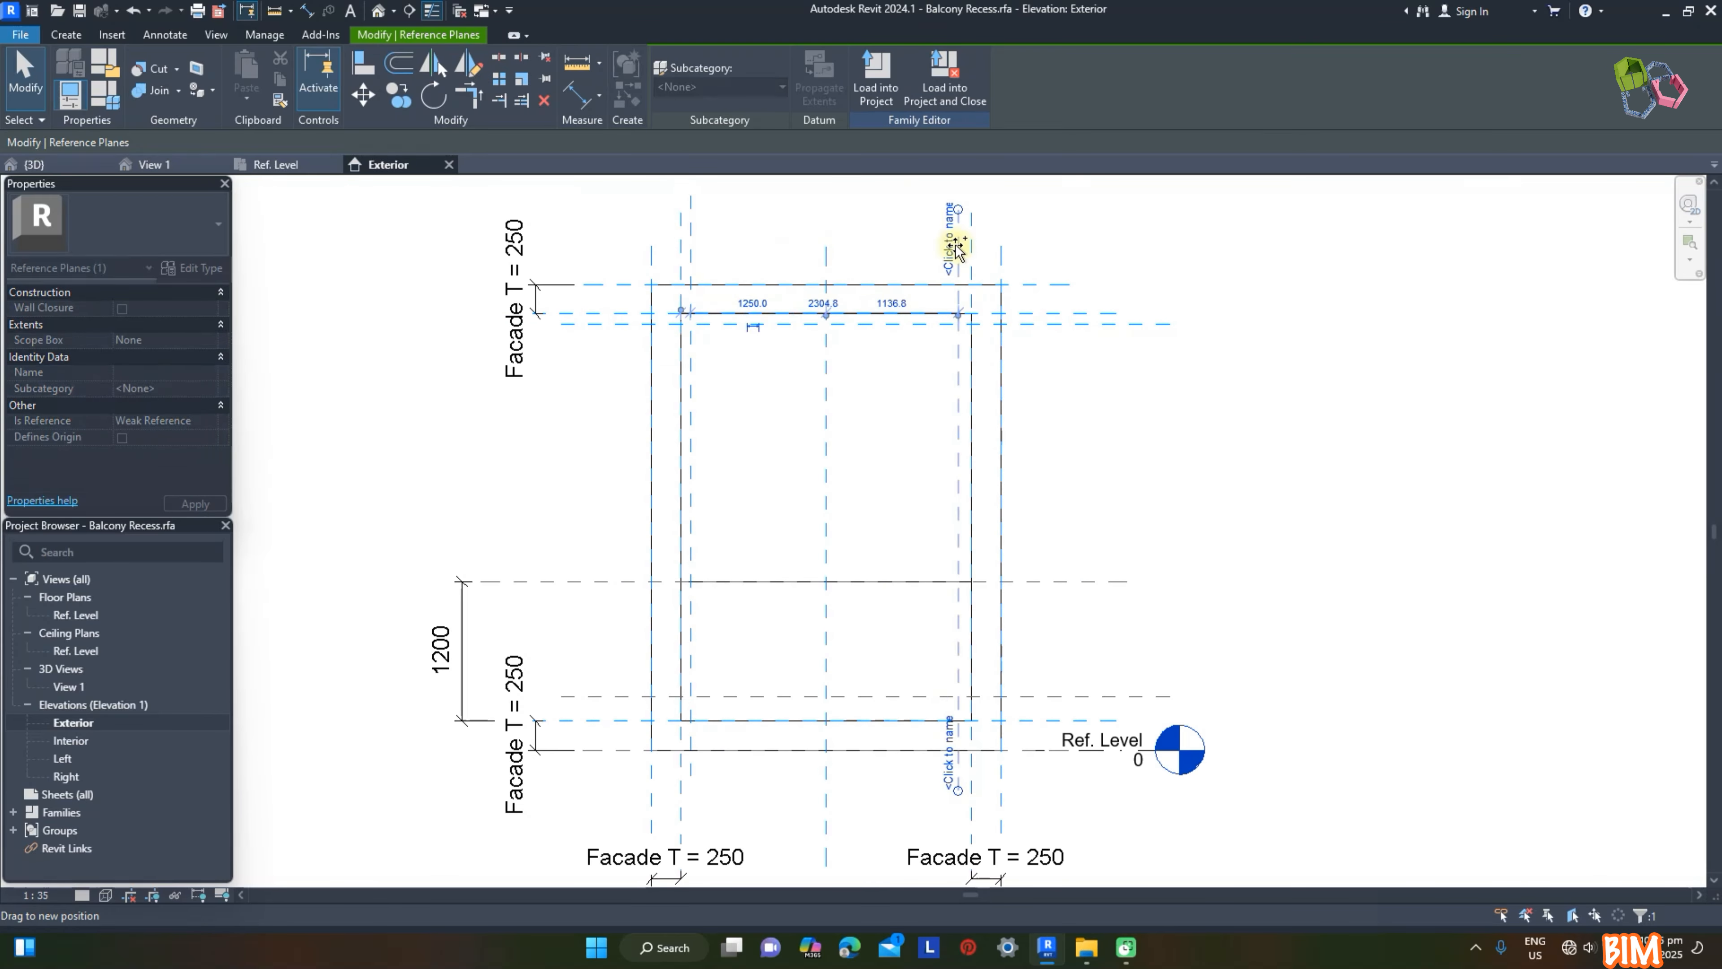
{"action": "left_click", "coordinate": [1226, 296]}
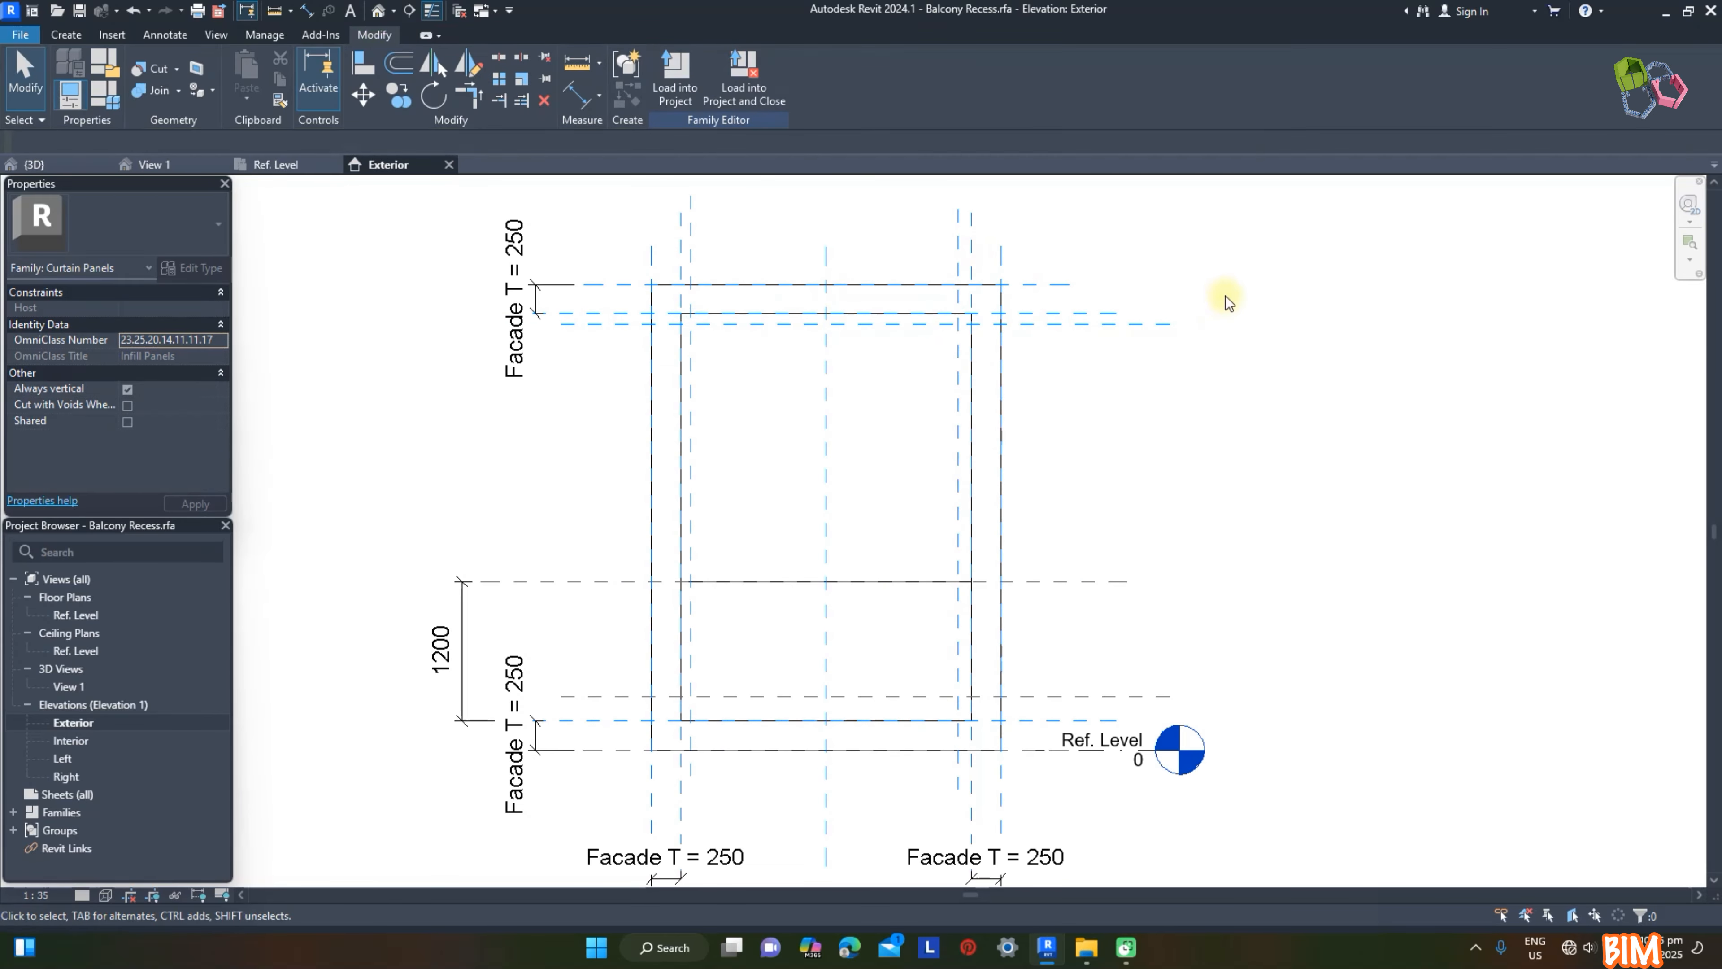
Step: Dimension the new reference planes from the opening's edges in the Exterior elevation and set their offsets to 40 mm
{"action": "key", "text": "d"}
{"action": "key", "text": "i"}
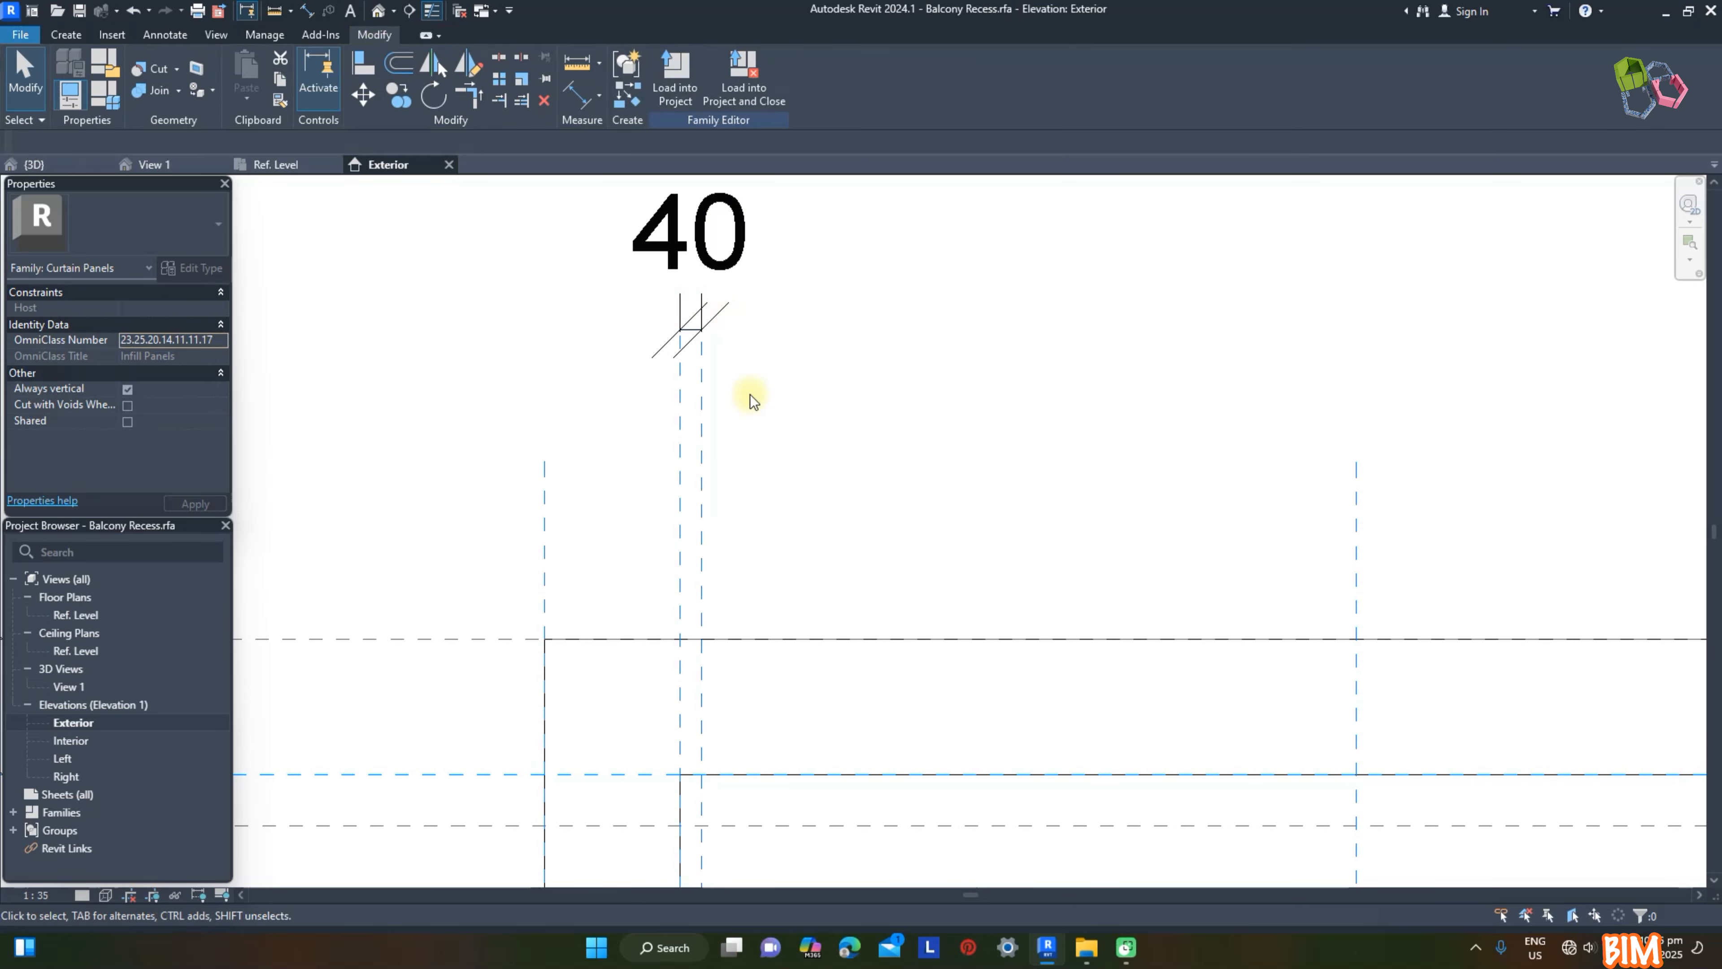
{"action": "left_click", "coordinate": [706, 380]}
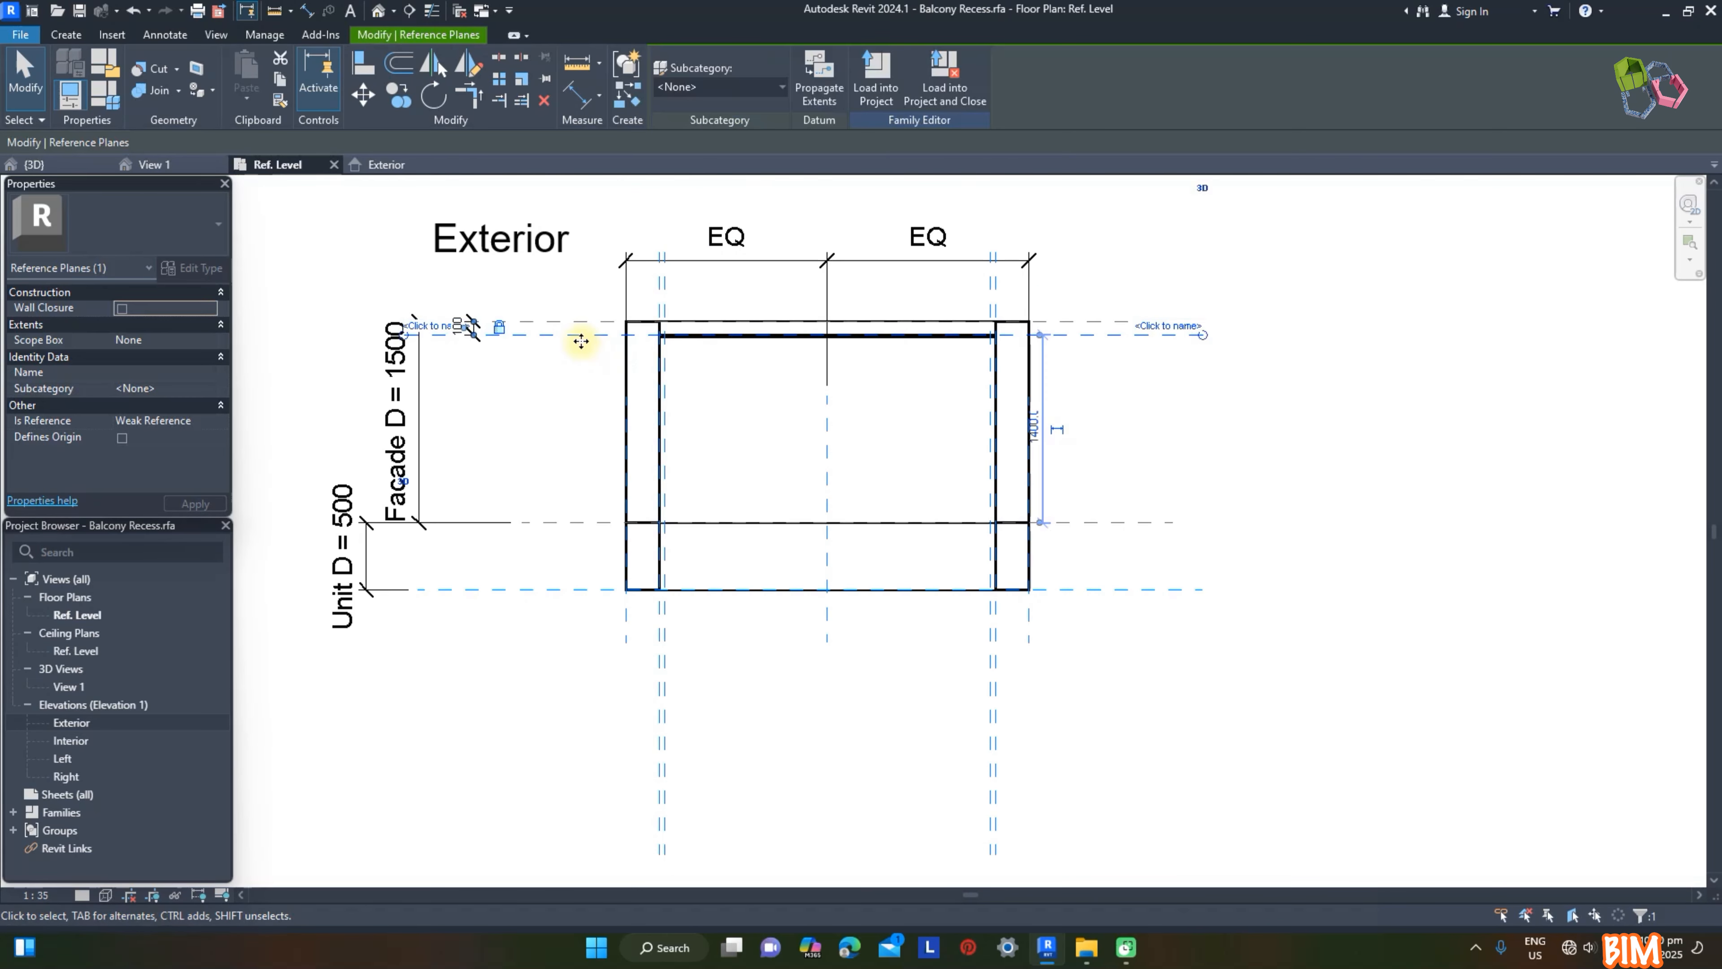
Step: Draw a horizontal reference plane through the facade depth in the Ref. Level plan and name it DW
{"action": "left_click", "coordinate": [1018, 75]}
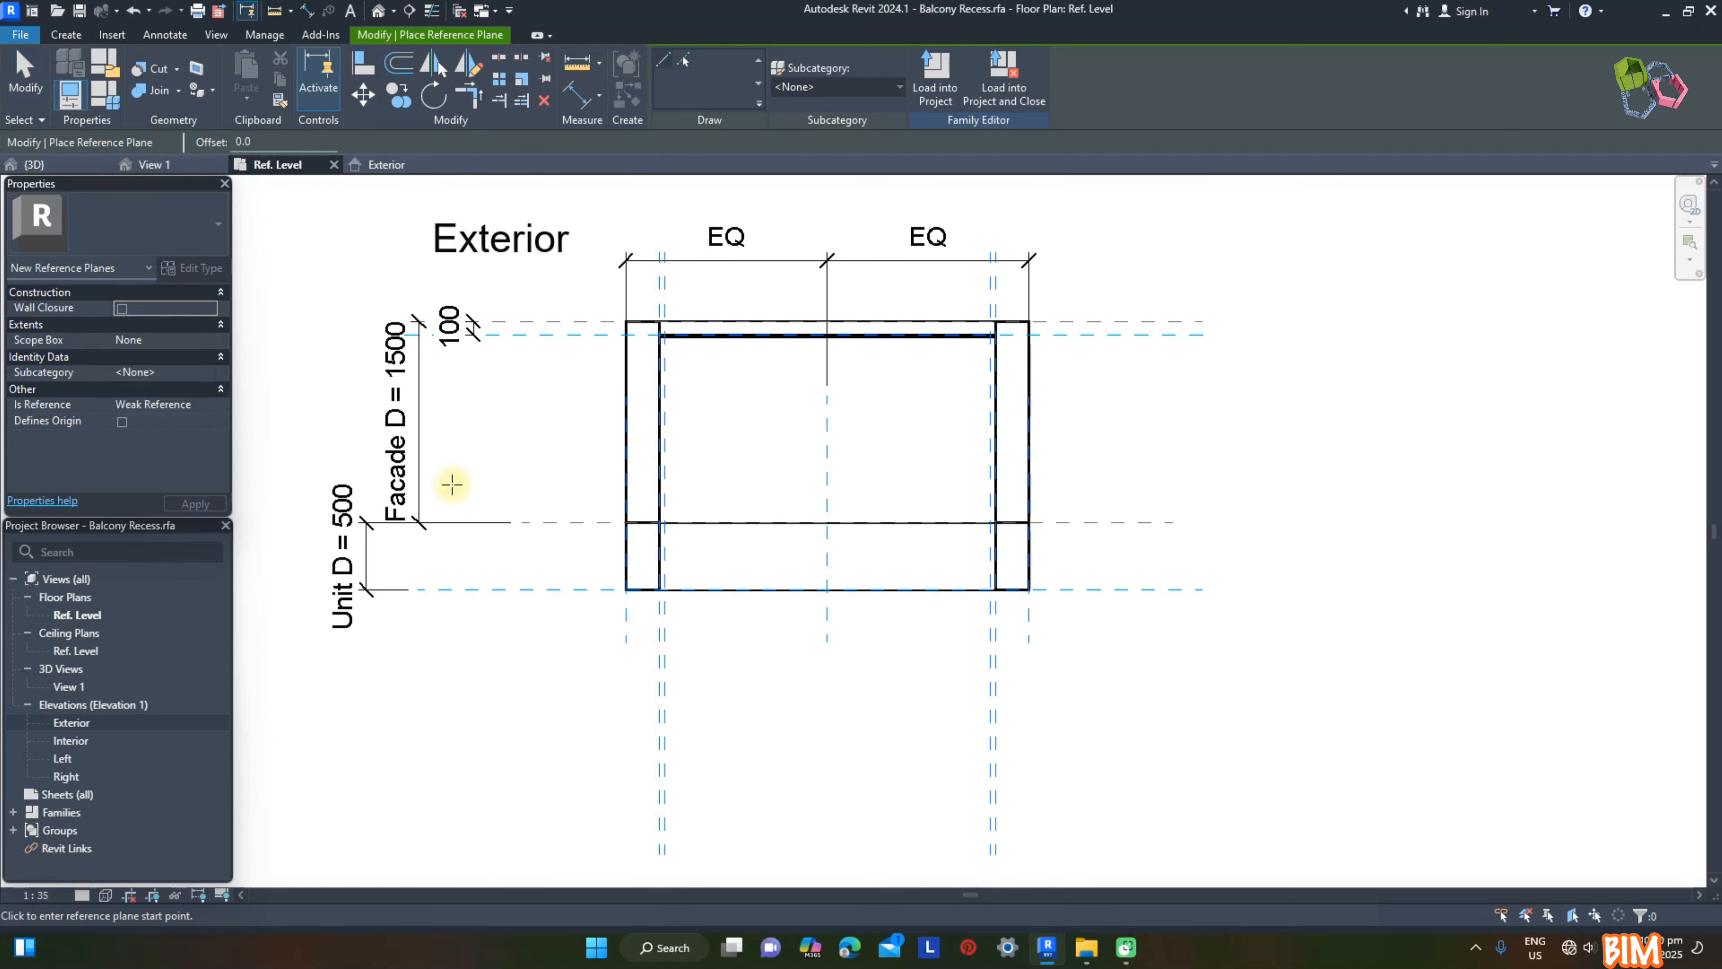
{"action": "left_click", "coordinate": [451, 484]}
{"action": "left_click", "coordinate": [1238, 485]}
{"action": "left_click", "coordinate": [1247, 493]}
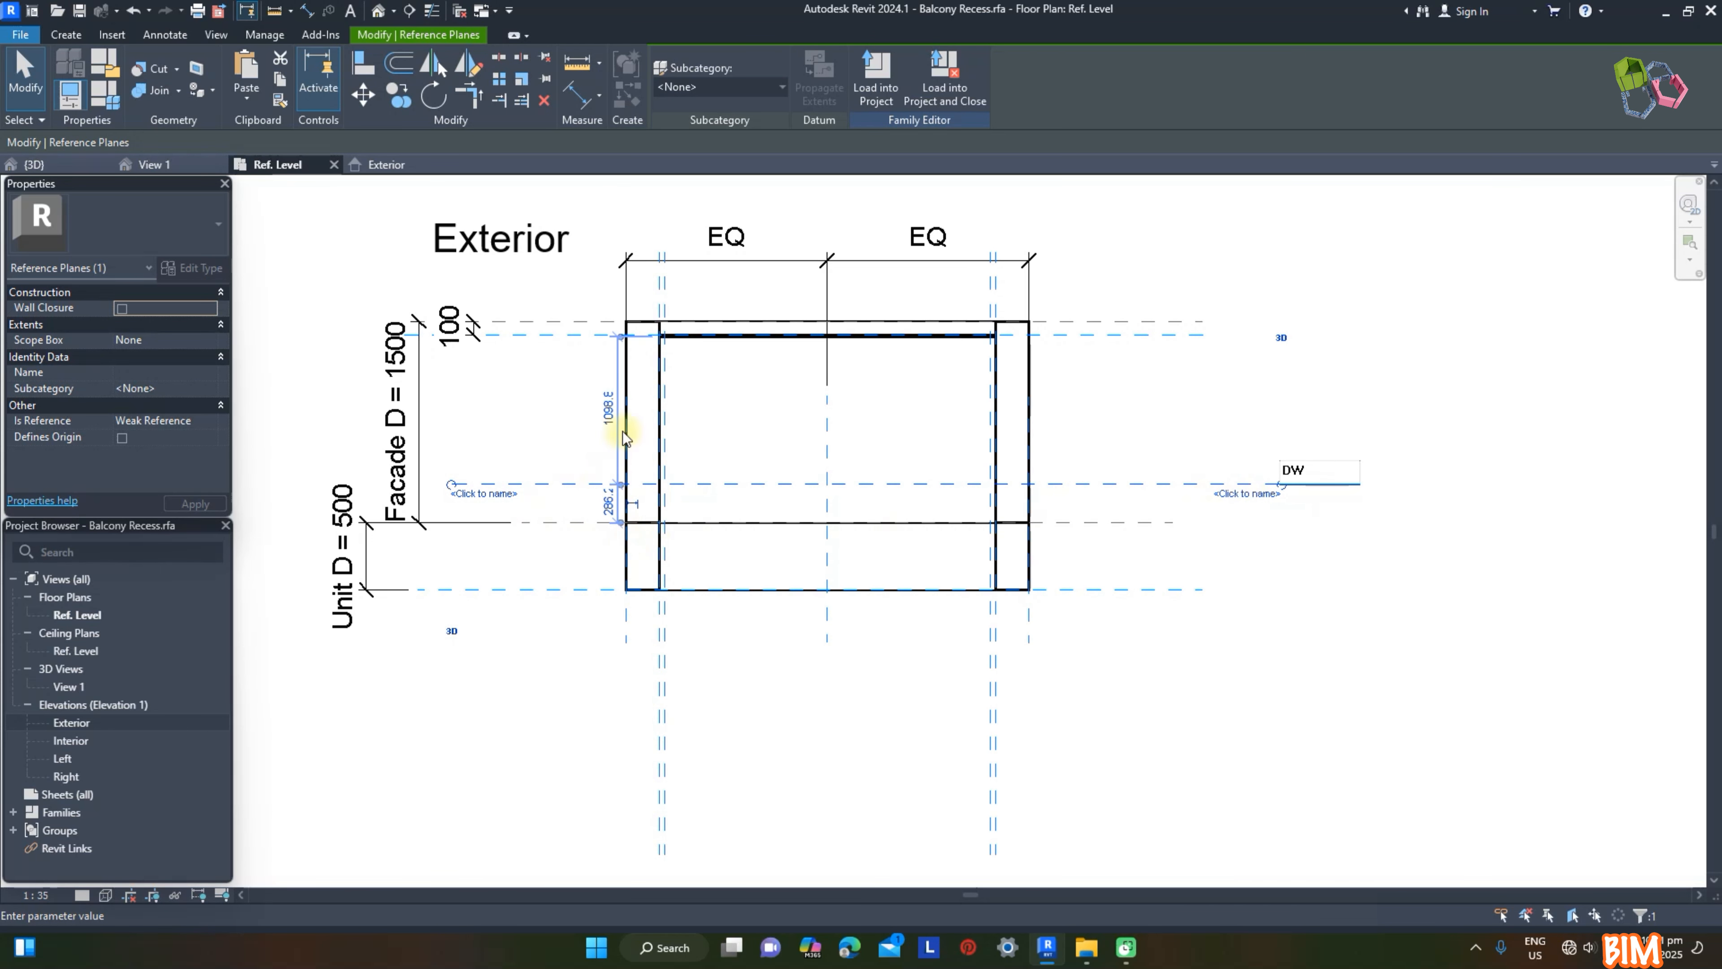
Step: Dimension the distance from the facade's outer reference plane to the DW plane
{"action": "key", "text": "d"}
{"action": "key", "text": "i"}
{"action": "left_click", "coordinate": [549, 323]}
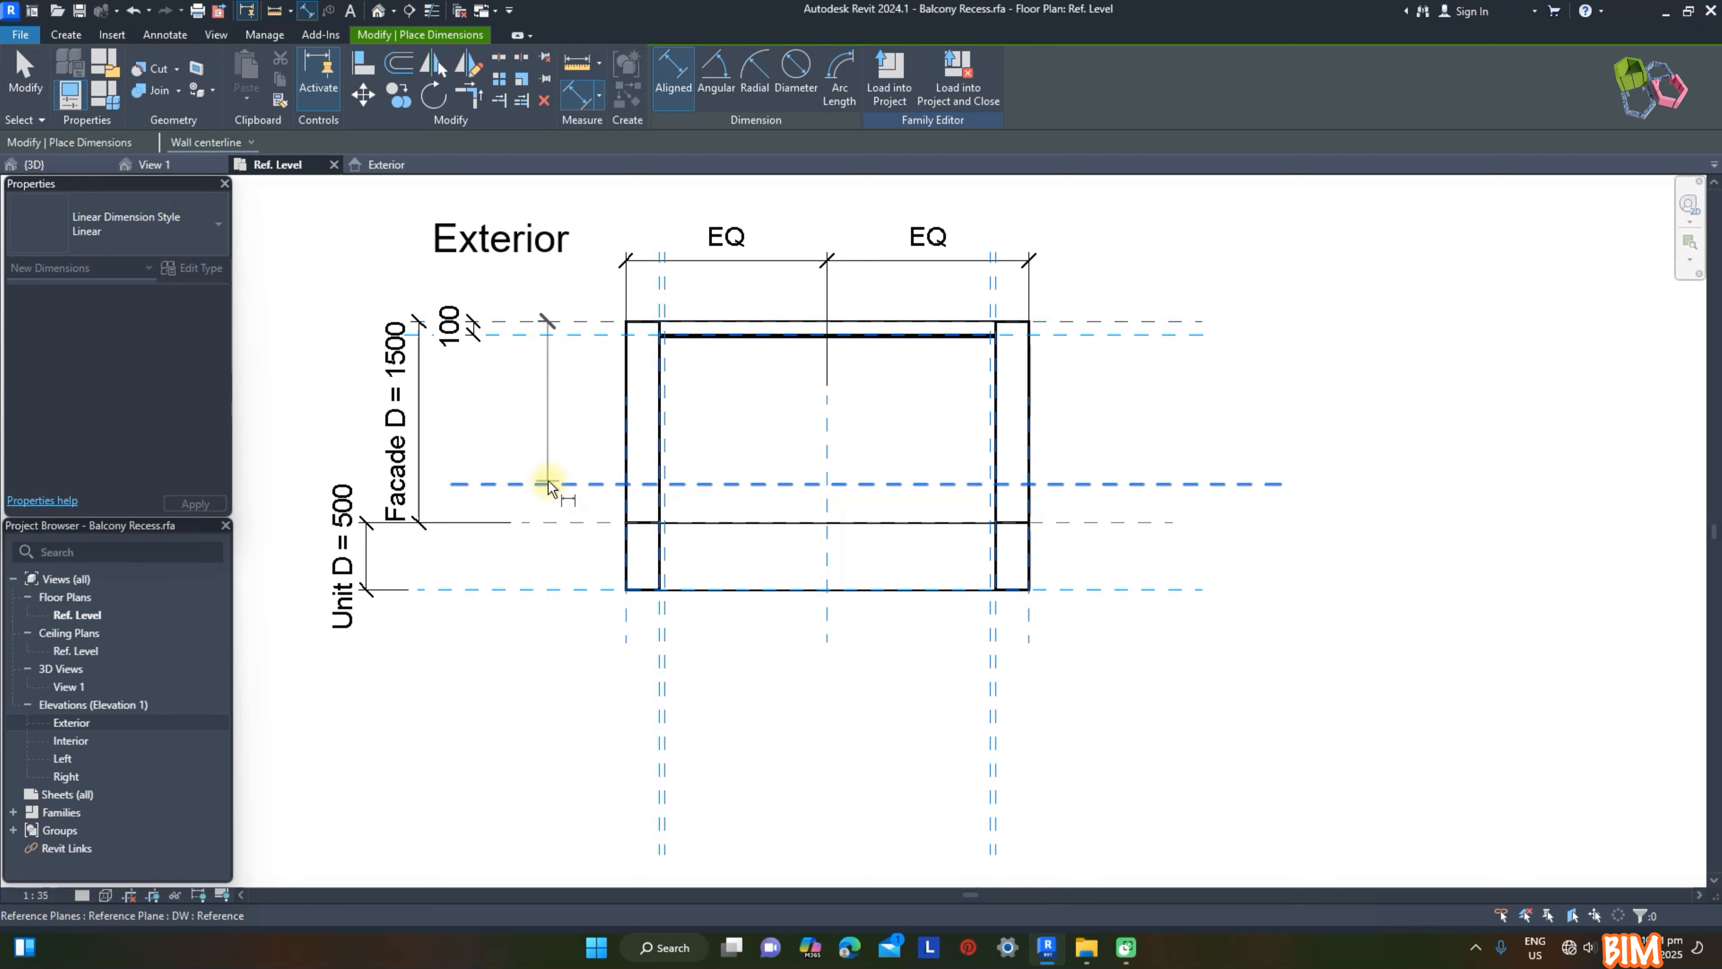
{"action": "left_click", "coordinate": [532, 439]}
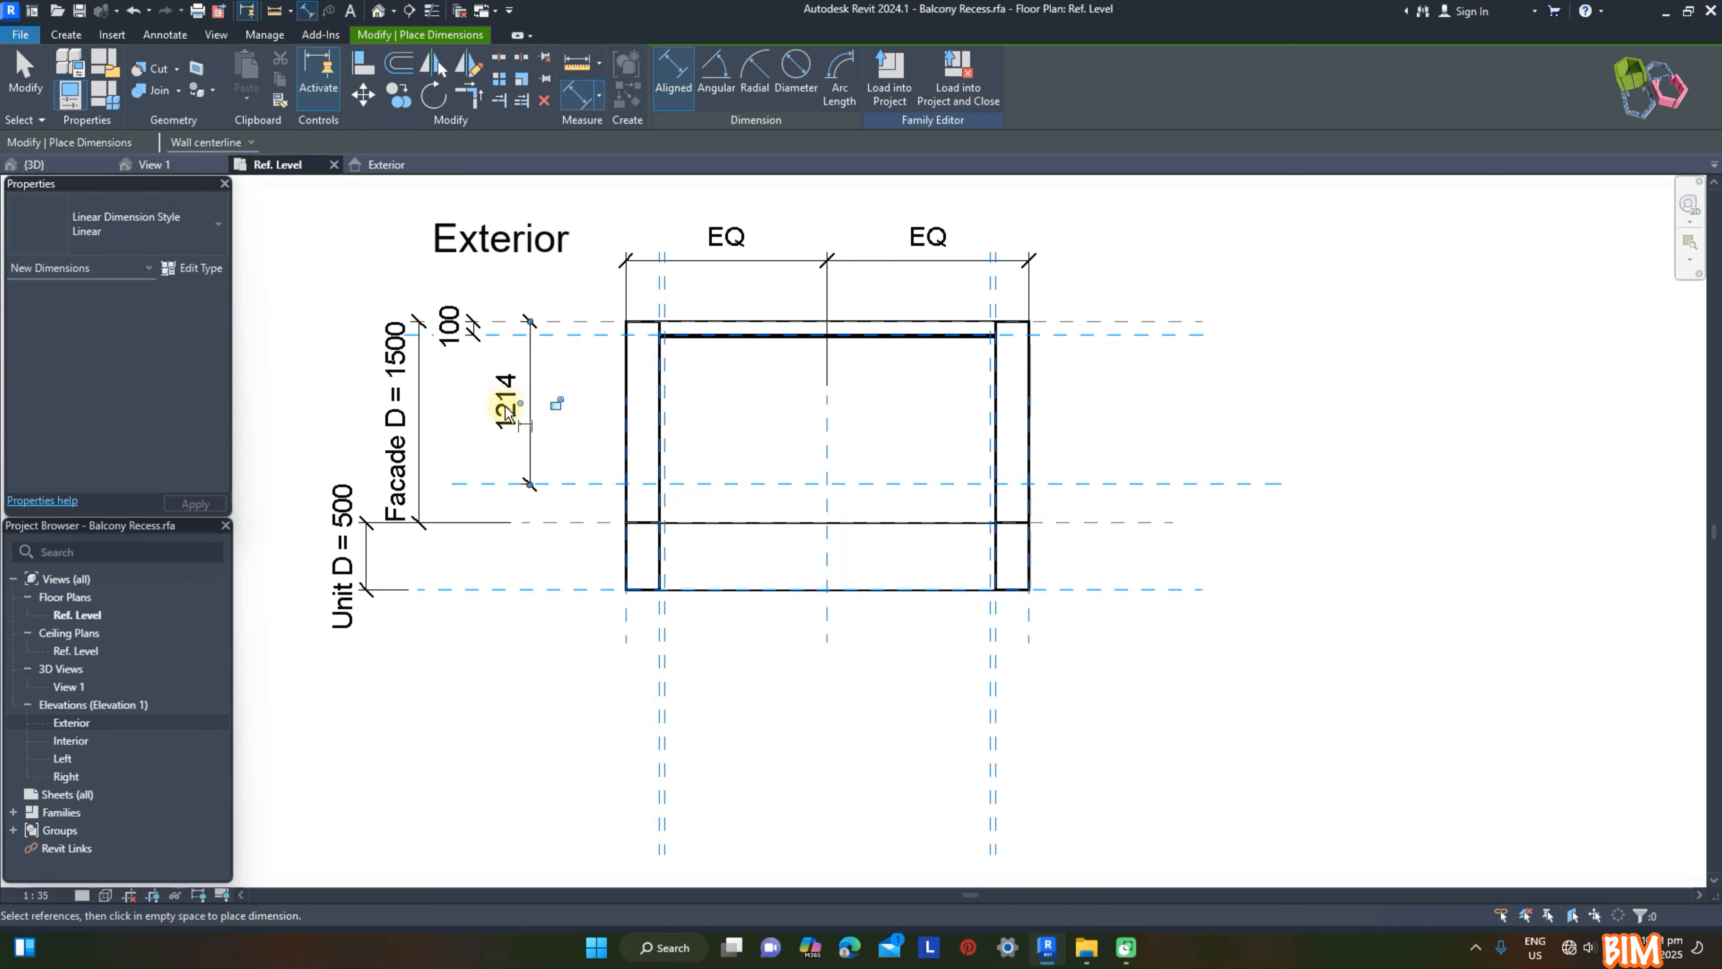
{"action": "key", "text": "Escape"}
Step: Stretch the shared edge of the facade and unit extrusions onto the DW reference plane
{"action": "left_click", "coordinate": [705, 523]}
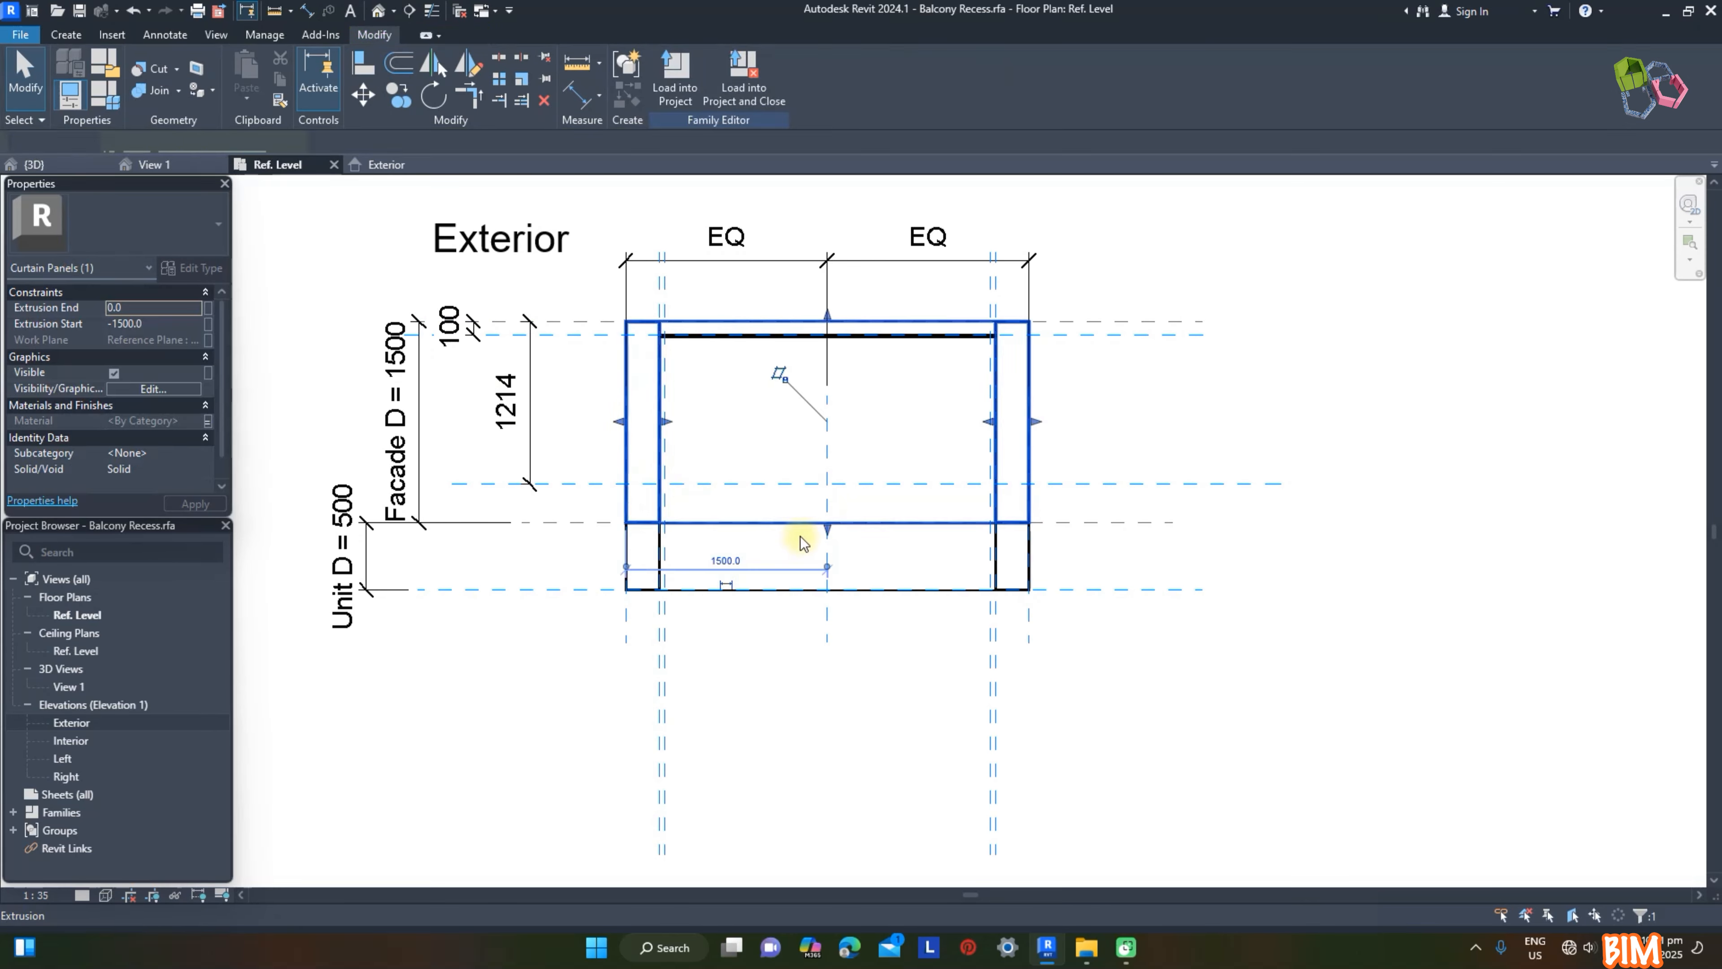
{"action": "left_click_drag", "start_coordinate": [828, 528], "coordinate": [926, 500]}
{"action": "left_click", "coordinate": [1369, 904]}
{"action": "left_click", "coordinate": [905, 523]}
{"action": "left_click", "coordinate": [1383, 901]}
{"action": "left_click", "coordinate": [1153, 413]}
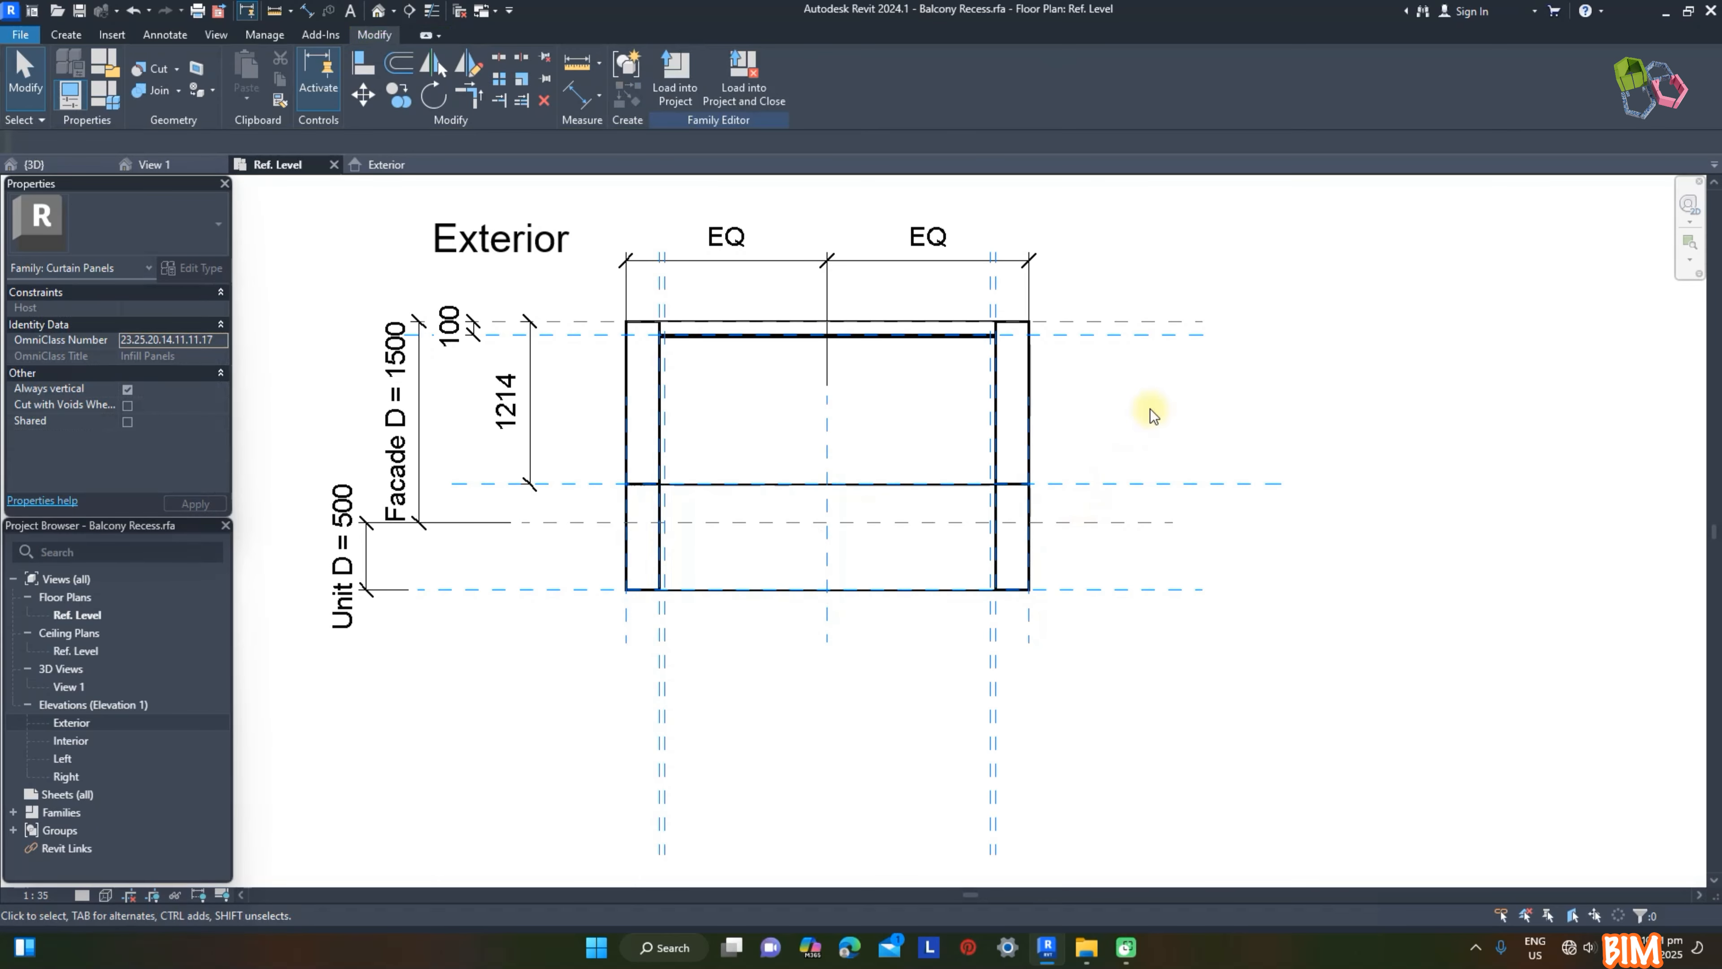
Step: Set the DW plane's distance from the facade's outer plane to 1500 mm
{"action": "left_click", "coordinate": [568, 487]}
{"action": "left_click", "coordinate": [527, 407]}
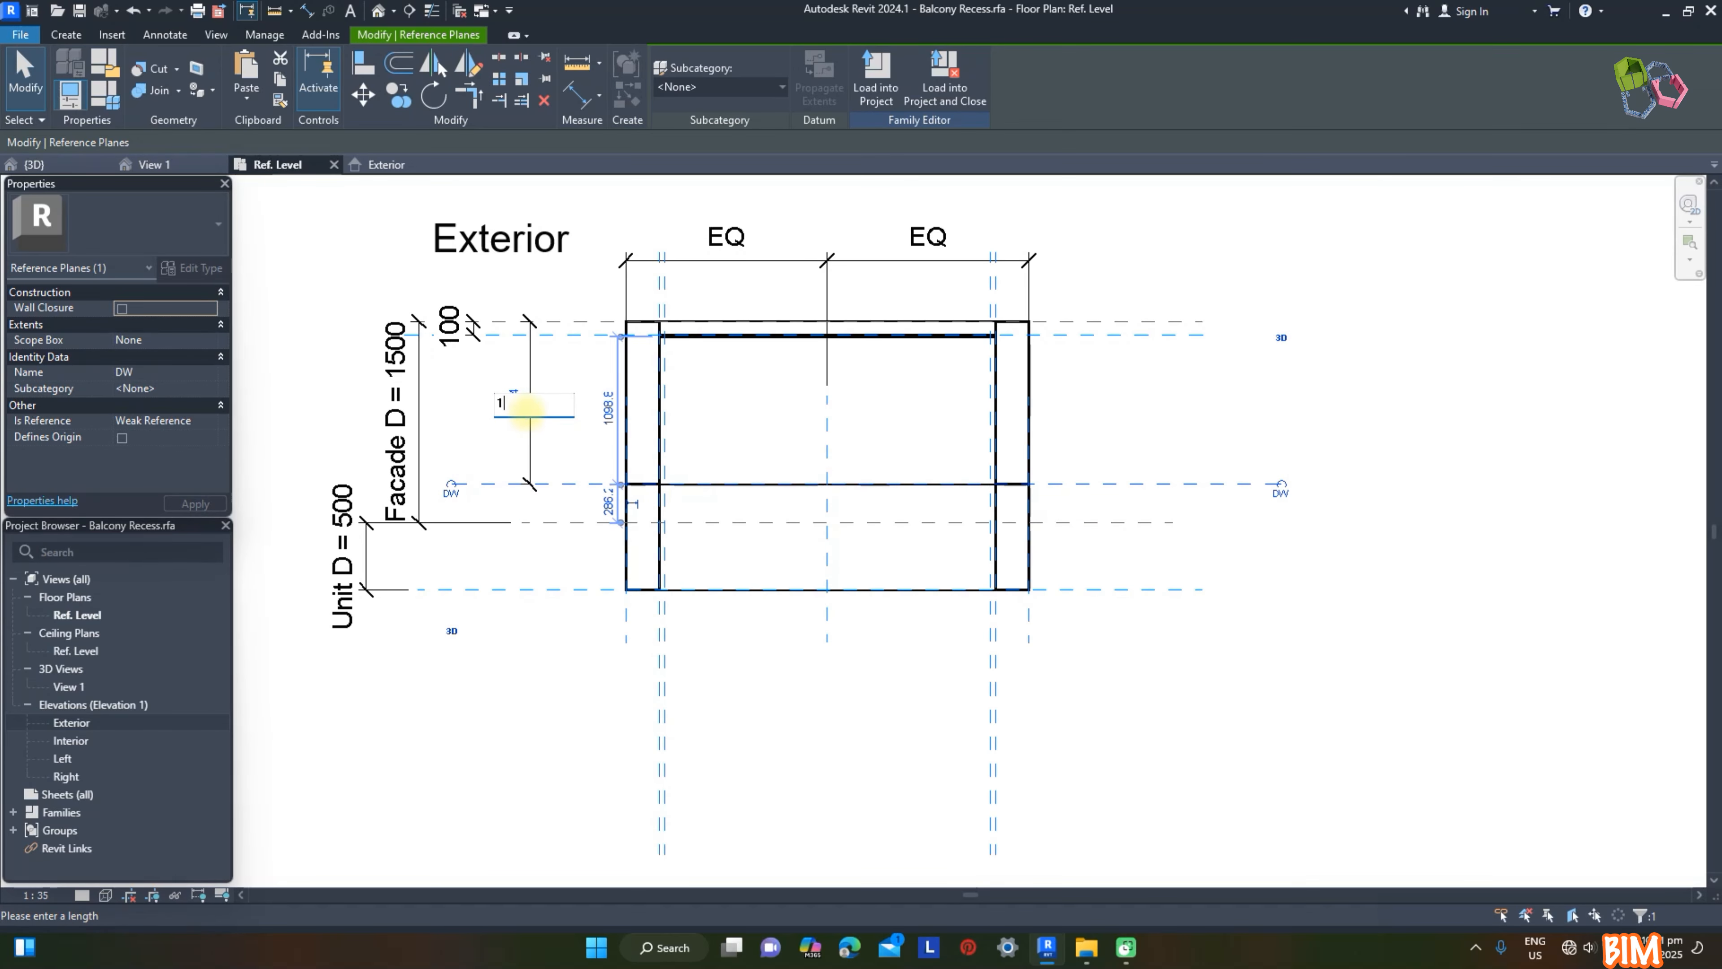
{"action": "type", "text": "1500"}
{"action": "key", "text": "Return"}
{"action": "left_click", "coordinate": [1180, 603]}
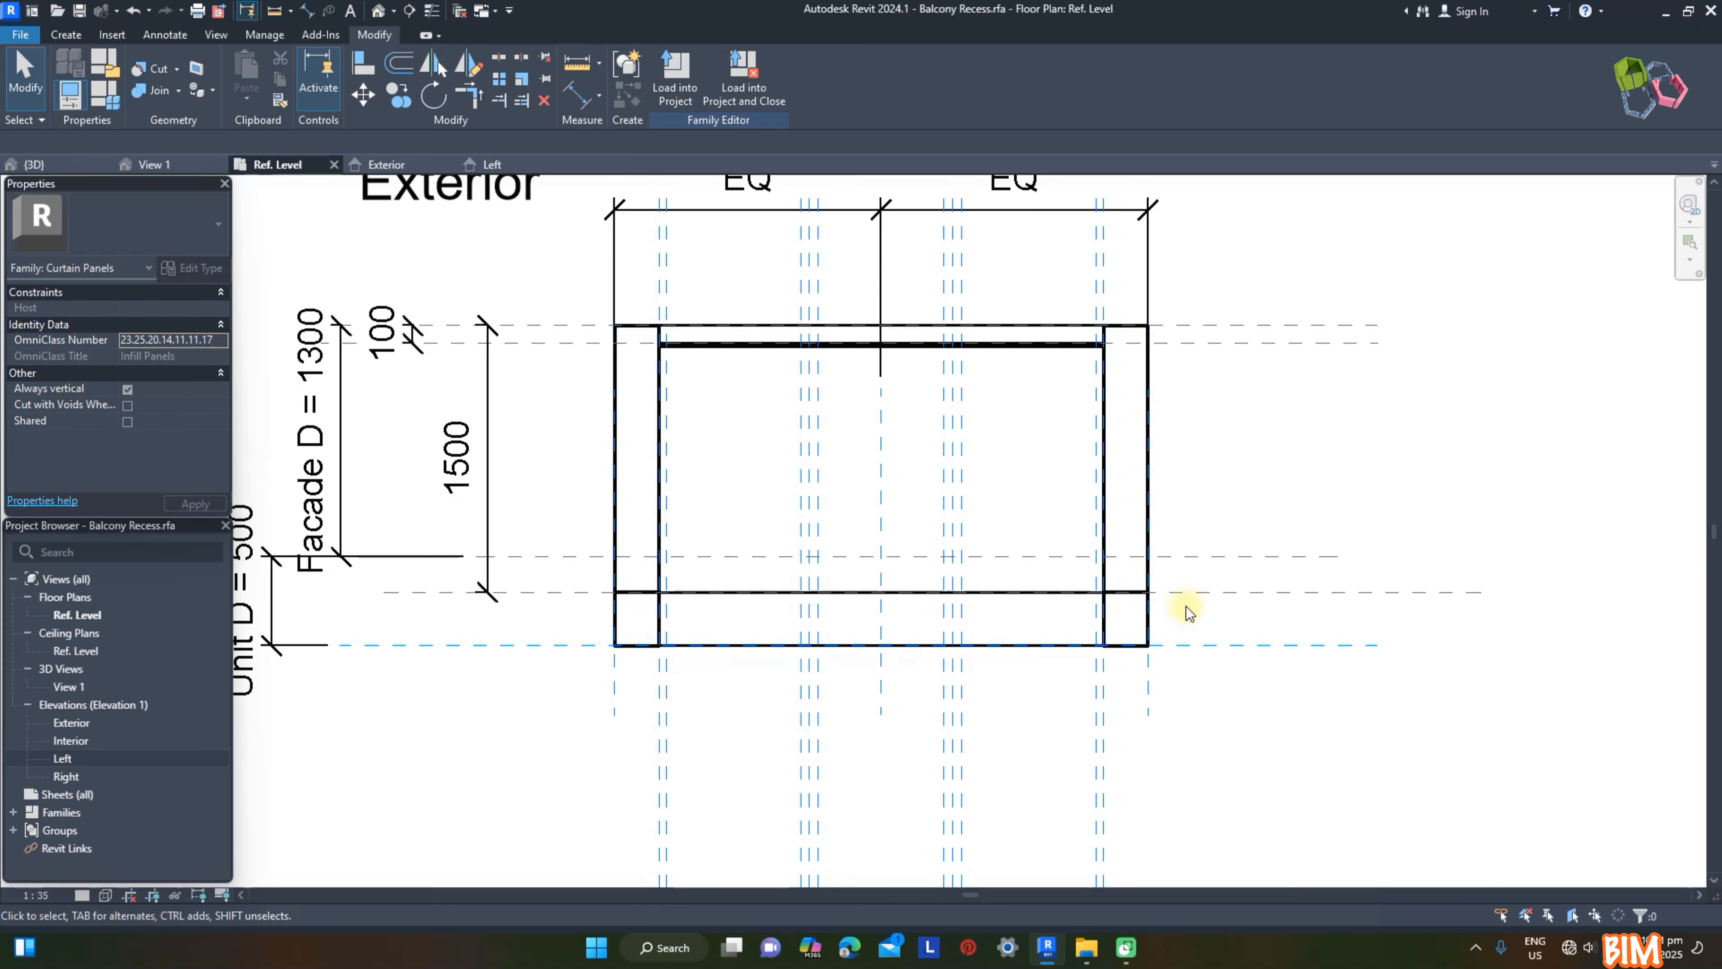
Step: Start an extrusion in the Exterior elevation and sketch a thin rectangle across the opening, resting on the 1200 mm reference plane
{"action": "left_click", "coordinate": [200, 163]}
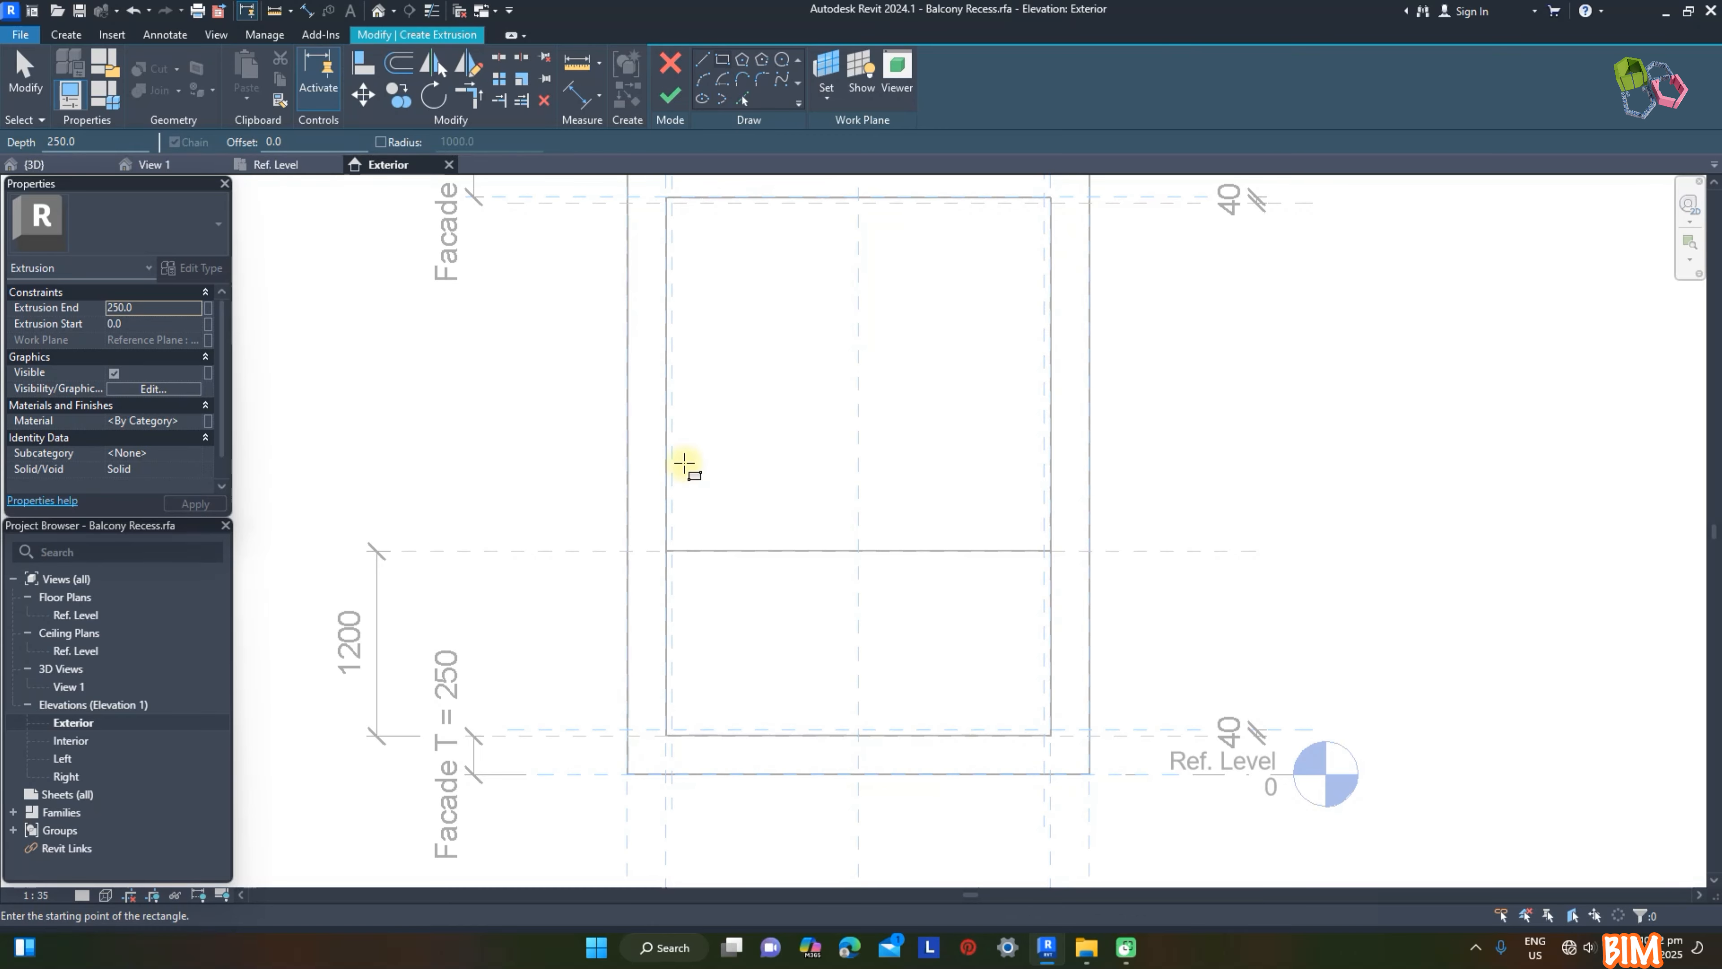
{"action": "left_click", "coordinate": [667, 550]}
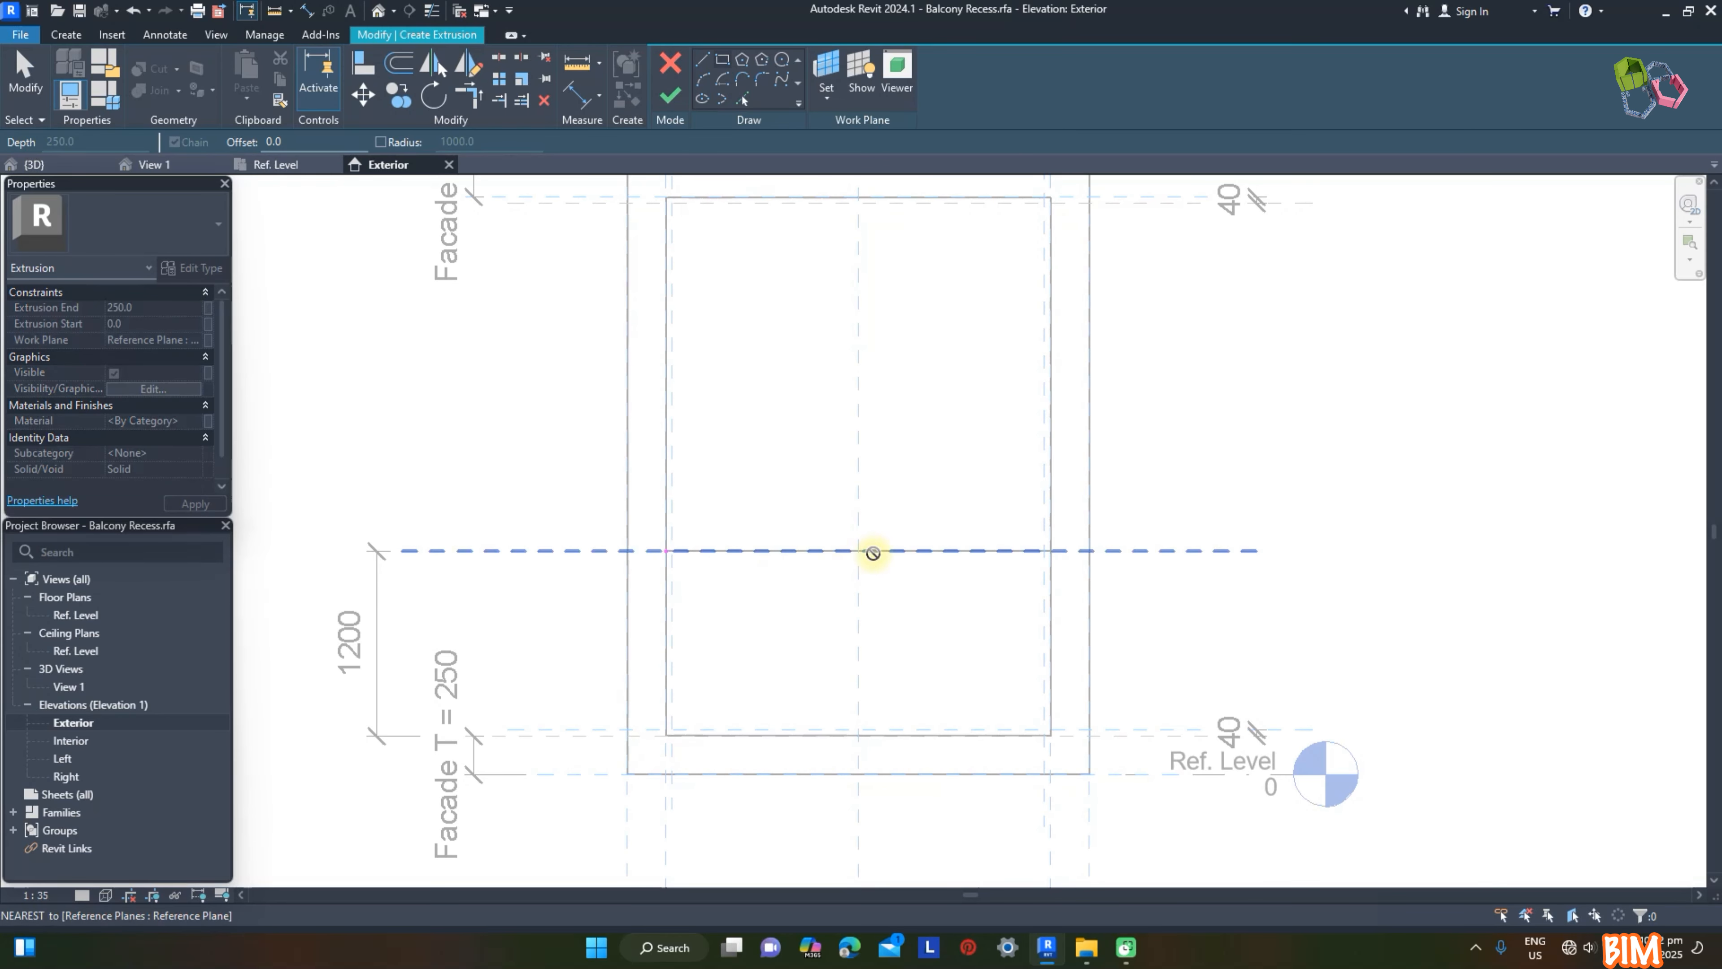
{"action": "left_click", "coordinate": [1050, 524]}
{"action": "key", "text": "Escape"}
{"action": "key", "text": "Escape"}
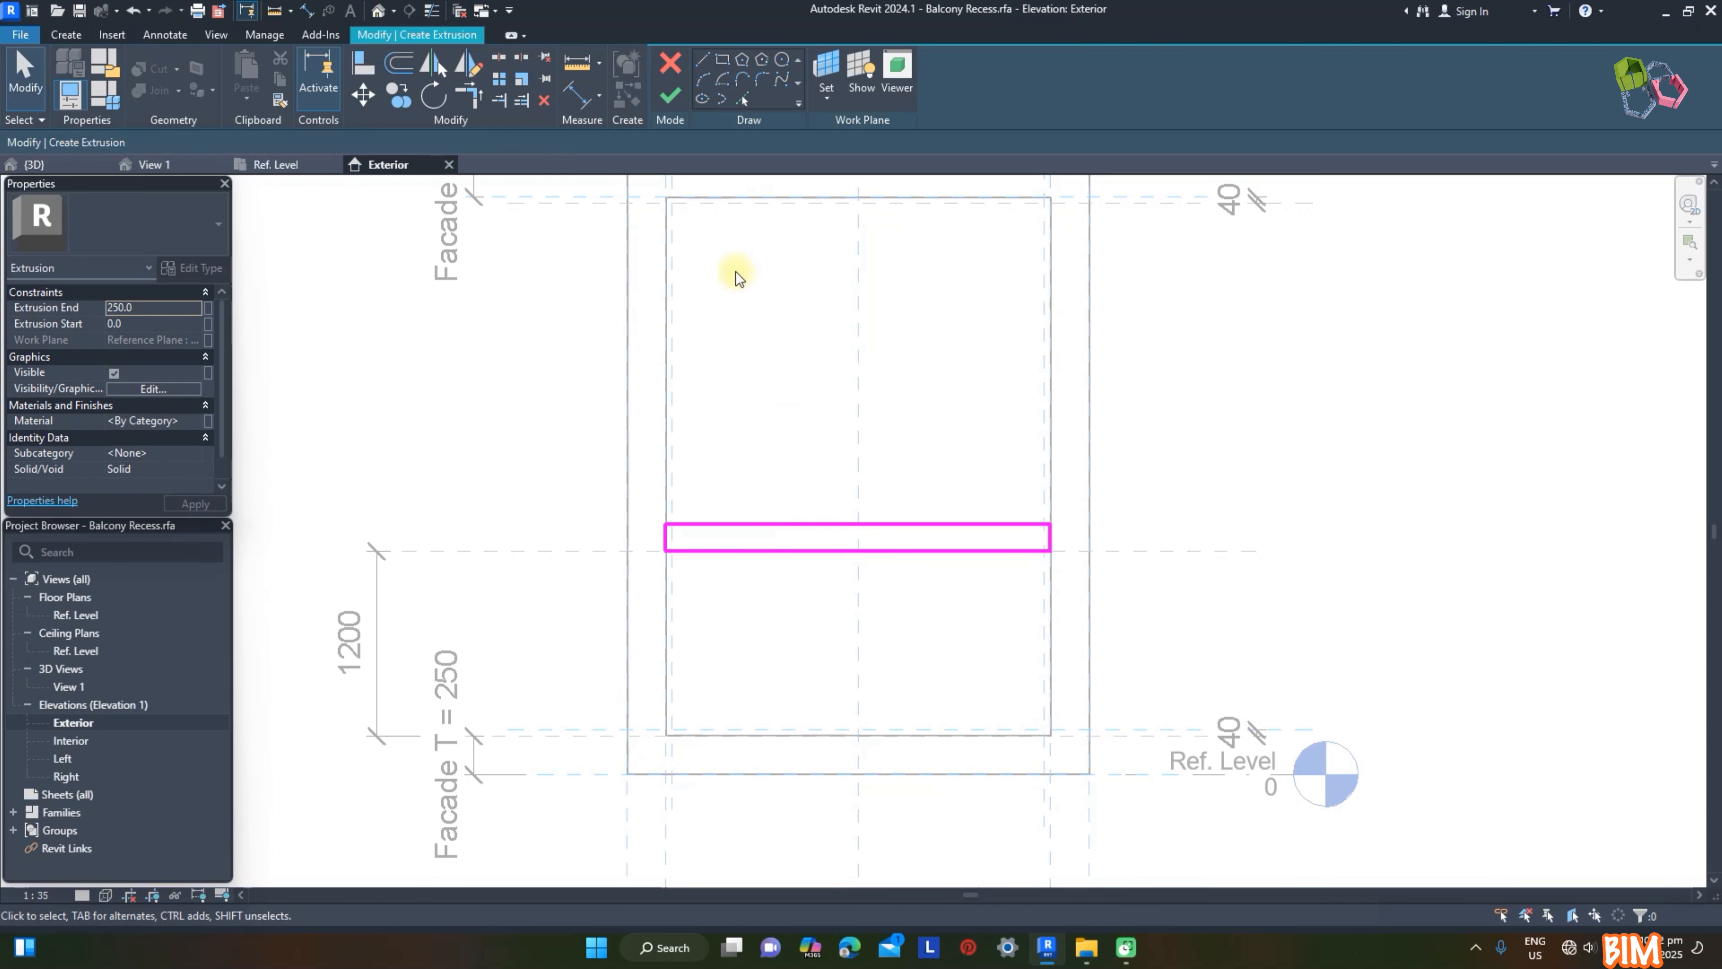
Step: Dimension the height of the rail rectangle and set it to 50 mm
{"action": "key", "text": "d"}
{"action": "key", "text": "i"}
{"action": "key", "text": "Escape"}
{"action": "key", "text": "Escape"}
{"action": "left_click", "coordinate": [877, 524]}
{"action": "left_click", "coordinate": [766, 537]}
{"action": "type", "text": "50"}
{"action": "key", "text": "Return"}
{"action": "left_click", "coordinate": [783, 546]}
{"action": "left_click", "coordinate": [1185, 540]}
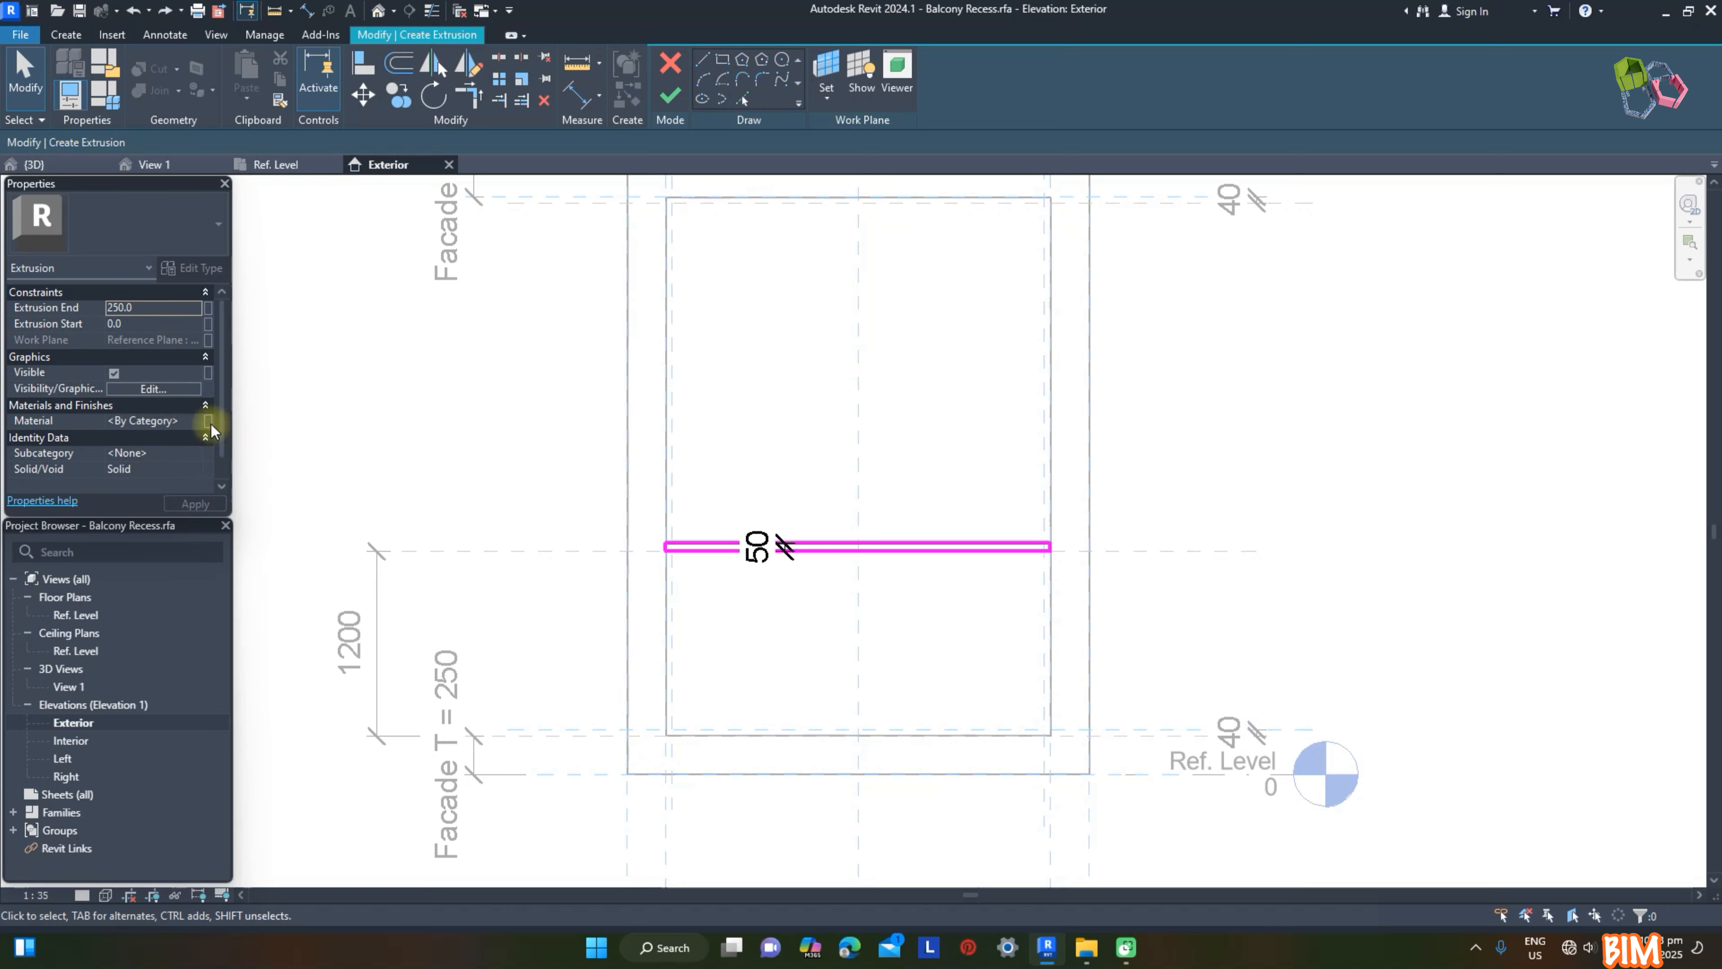
Step: Create a type material parameter named DW and assign it to the rail extrusion
{"action": "left_click", "coordinate": [208, 421]}
{"action": "left_click", "coordinate": [296, 576]}
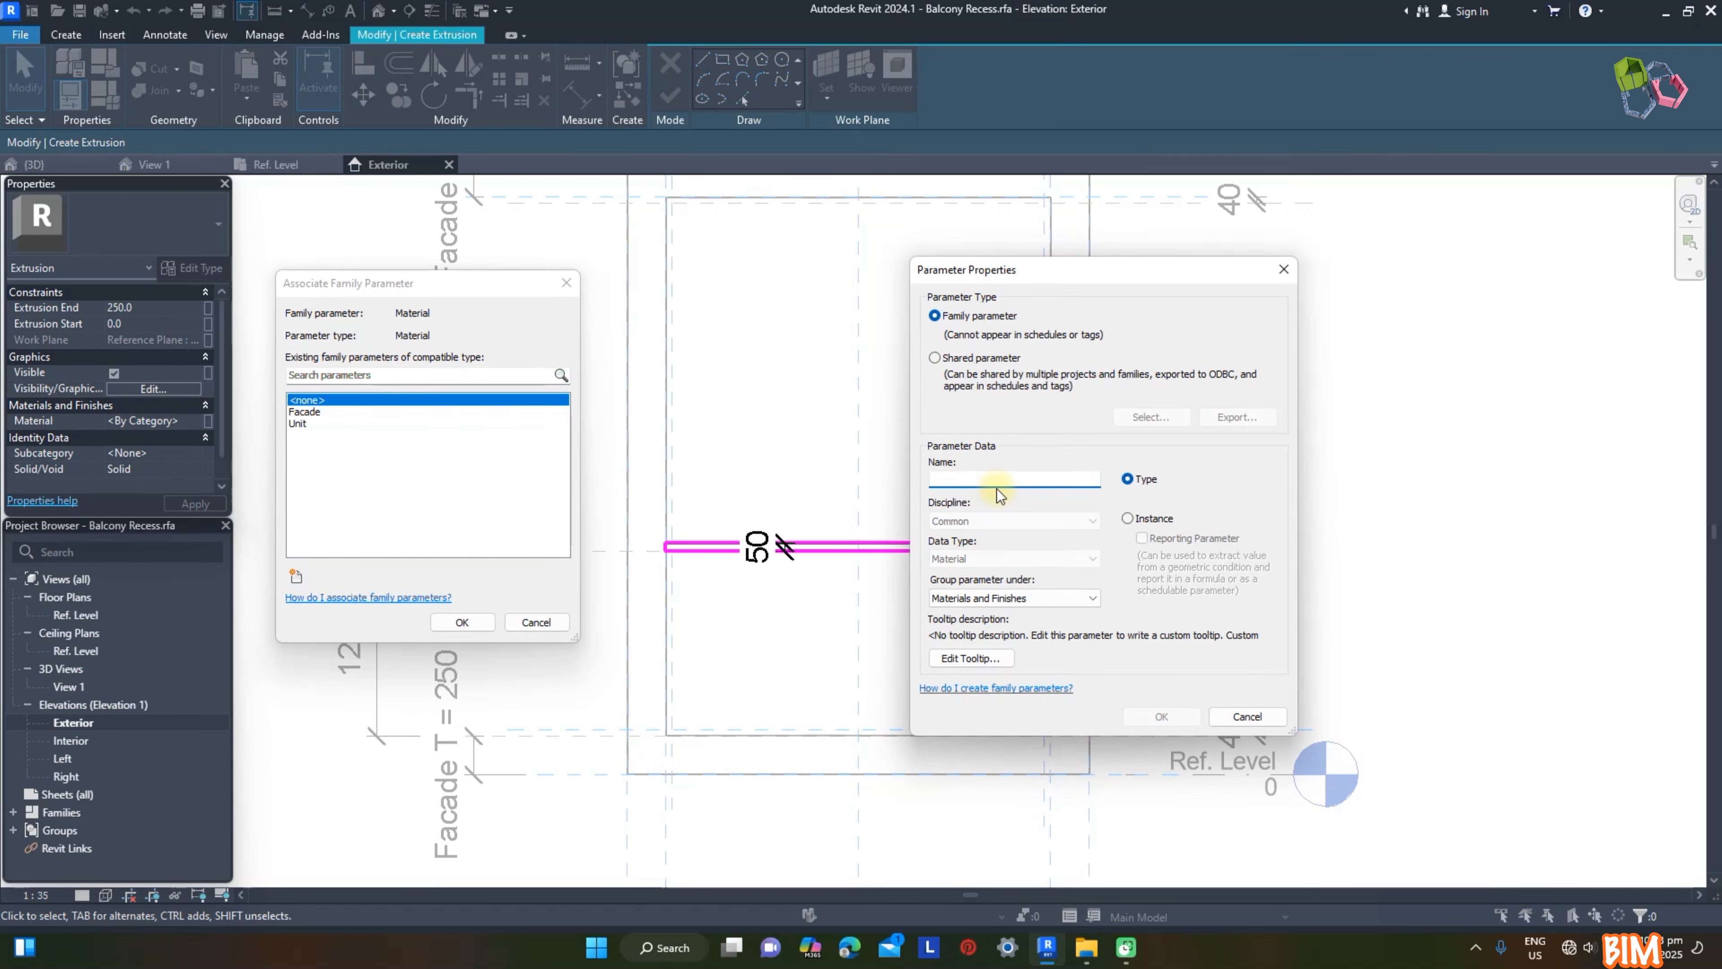
{"action": "left_click", "coordinate": [1161, 716]}
{"action": "left_click", "coordinate": [462, 622]}
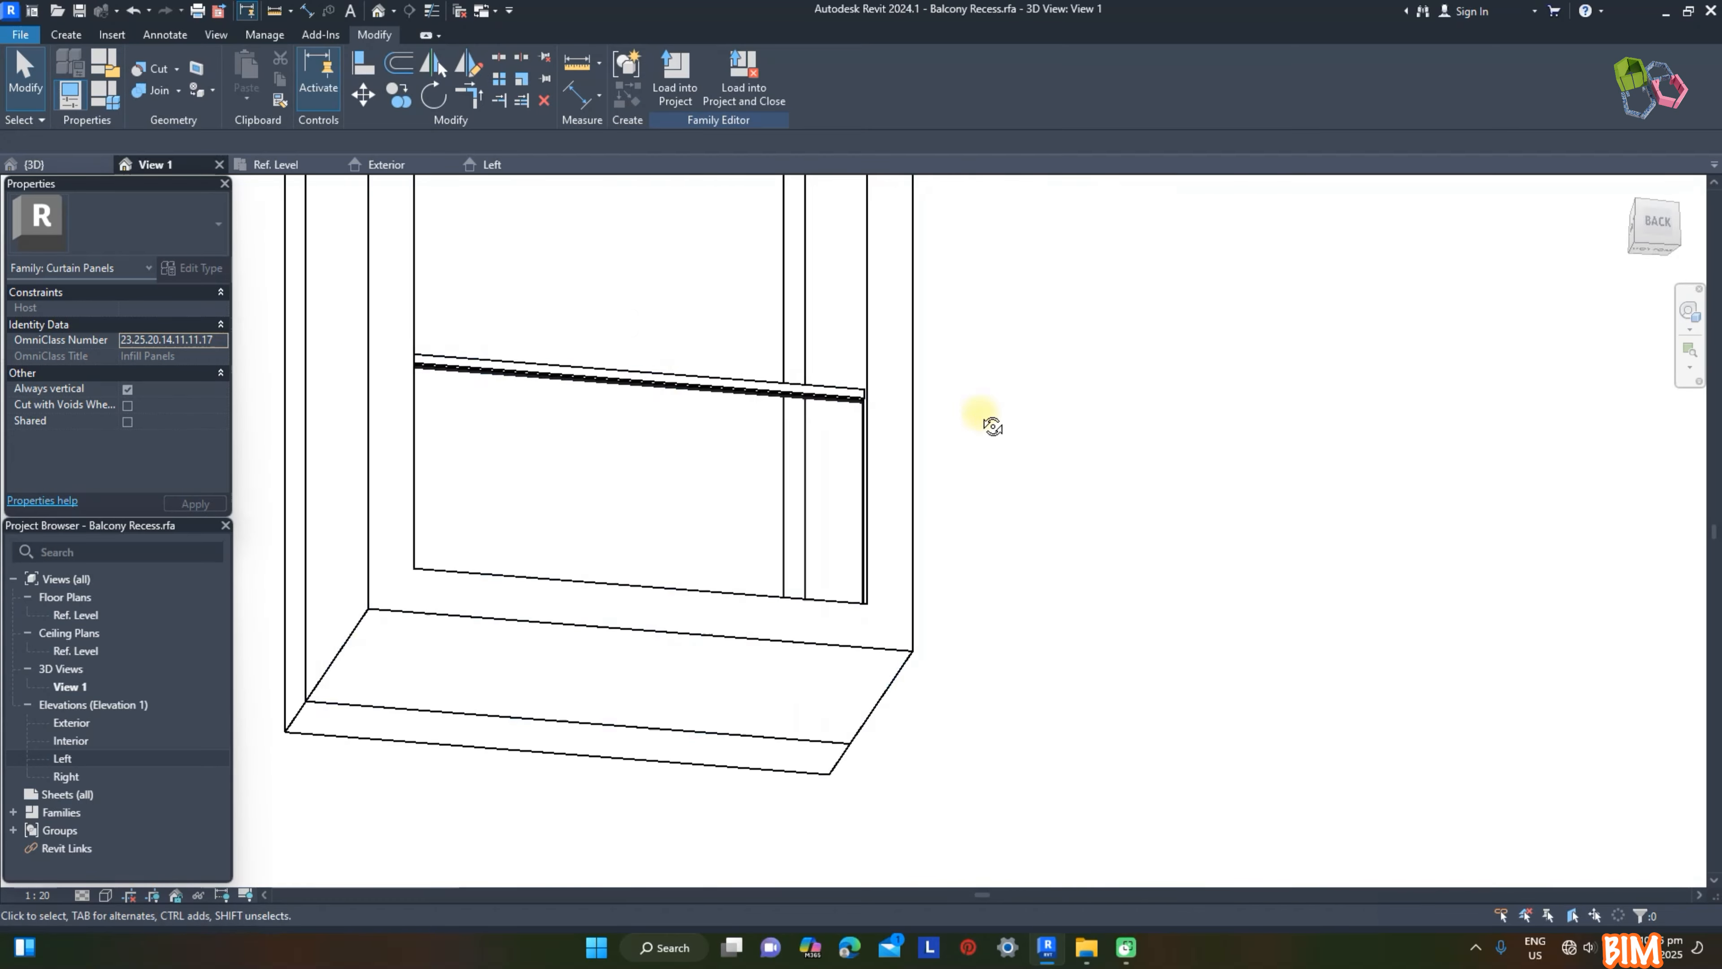
Step: Draw two vertical reference planes through the opening in the Exterior elevation, one on each side of the centre plane
{"action": "mouse_move", "coordinate": [980, 411]}
{"action": "middle_mouse_down", "text": "shift"}
{"action": "mouse_move", "coordinate": [1149, 654]}
{"action": "mouse_move", "coordinate": [1115, 547]}
{"action": "mouse_move", "coordinate": [923, 527]}
{"action": "middle_mouse_up", "text": "shift"}
{"action": "scroll", "coordinate": [923, 527], "scroll_direction": "up", "scroll_amount": 3}
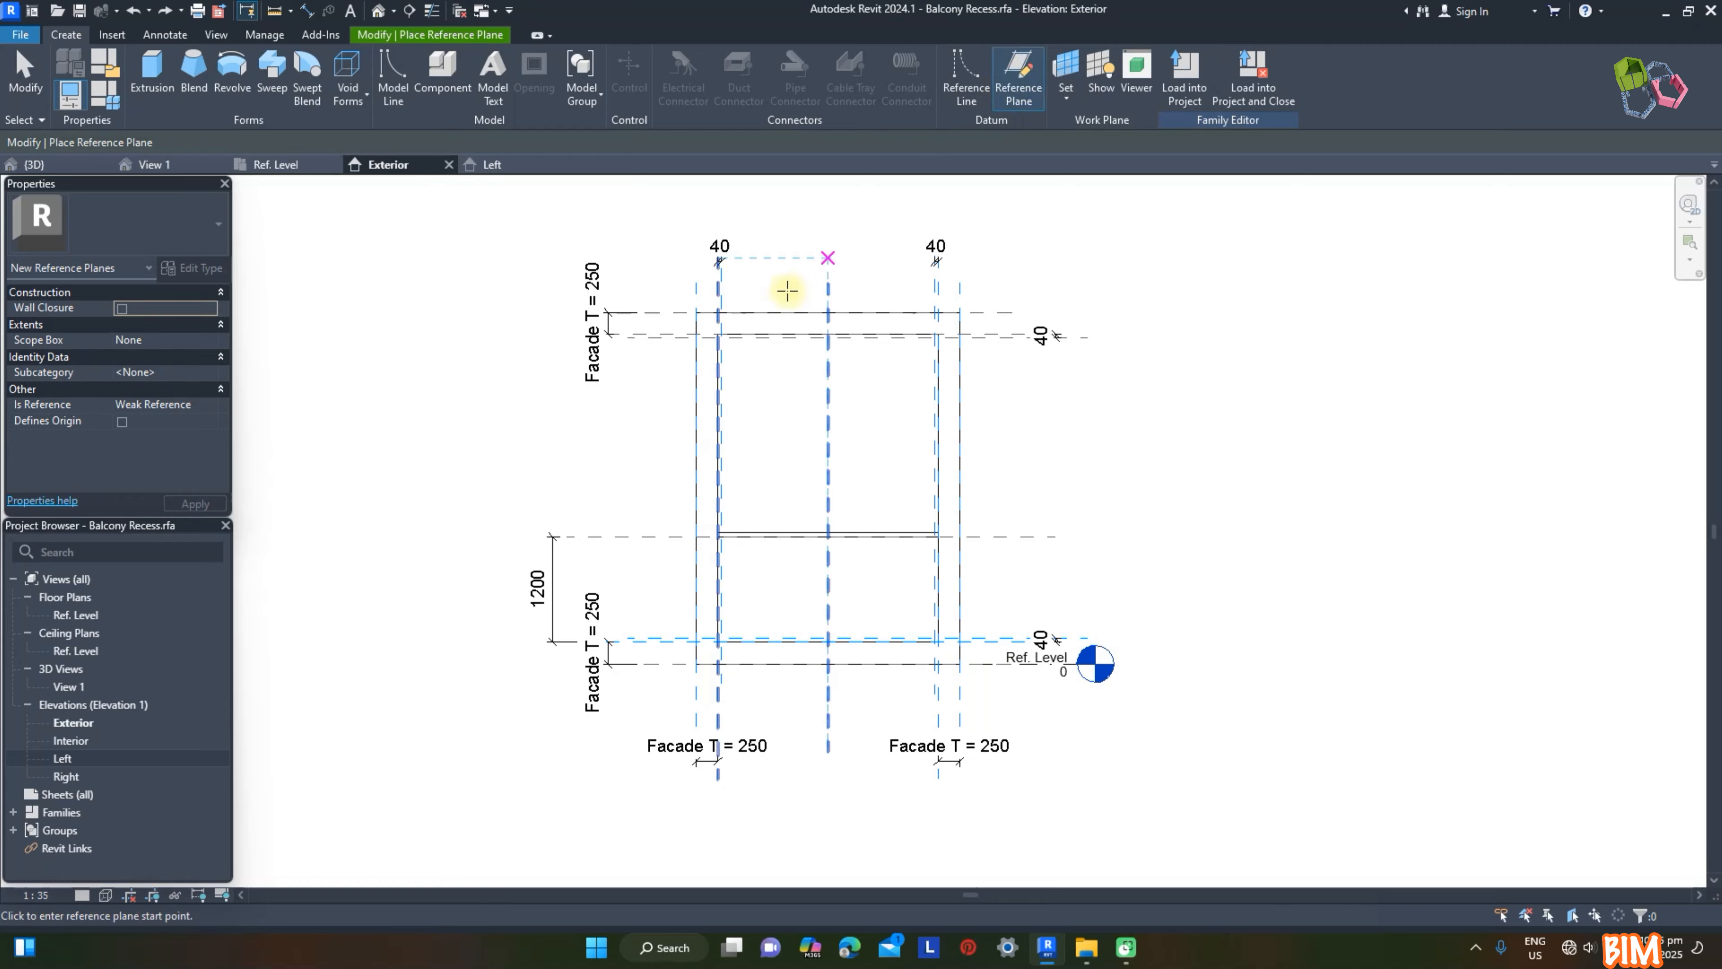
{"action": "left_click", "coordinate": [765, 255]}
{"action": "left_click", "coordinate": [880, 683]}
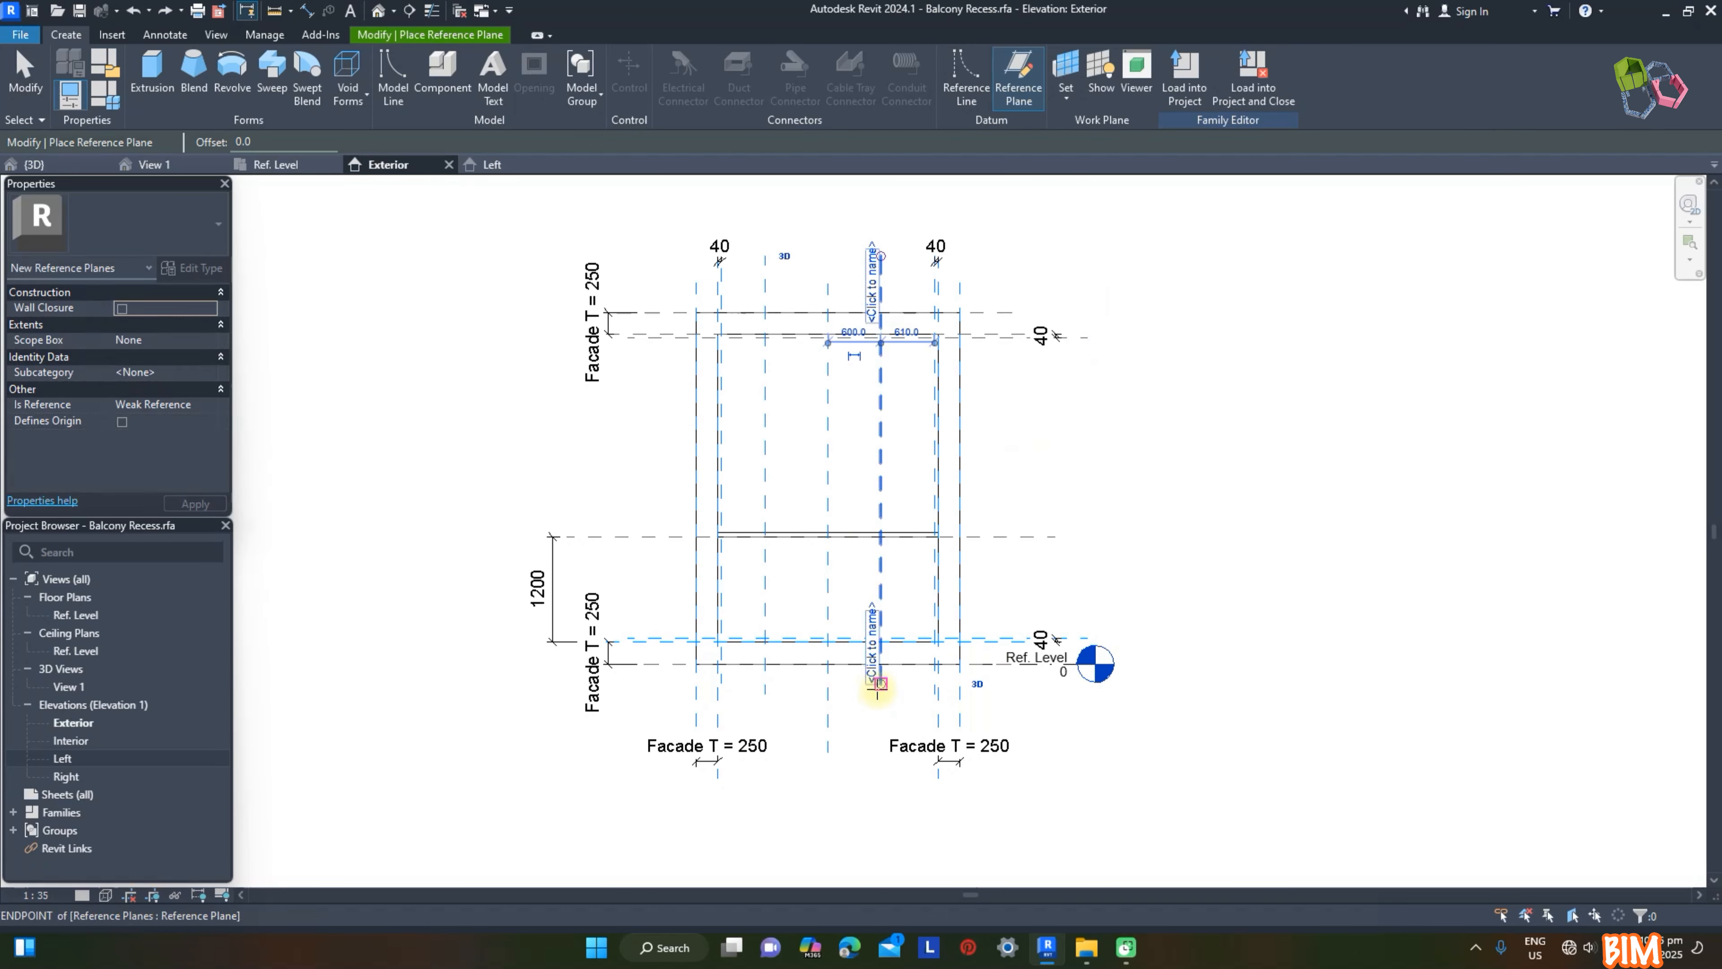
Step: Dimension the two inner vertical planes in one chain between the 40 mm side planes and make the three spacings equal
{"action": "left_click", "coordinate": [396, 95]}
{"action": "left_click", "coordinate": [584, 97]}
{"action": "scroll", "coordinate": [777, 303], "scroll_direction": "up", "scroll_amount": 3}
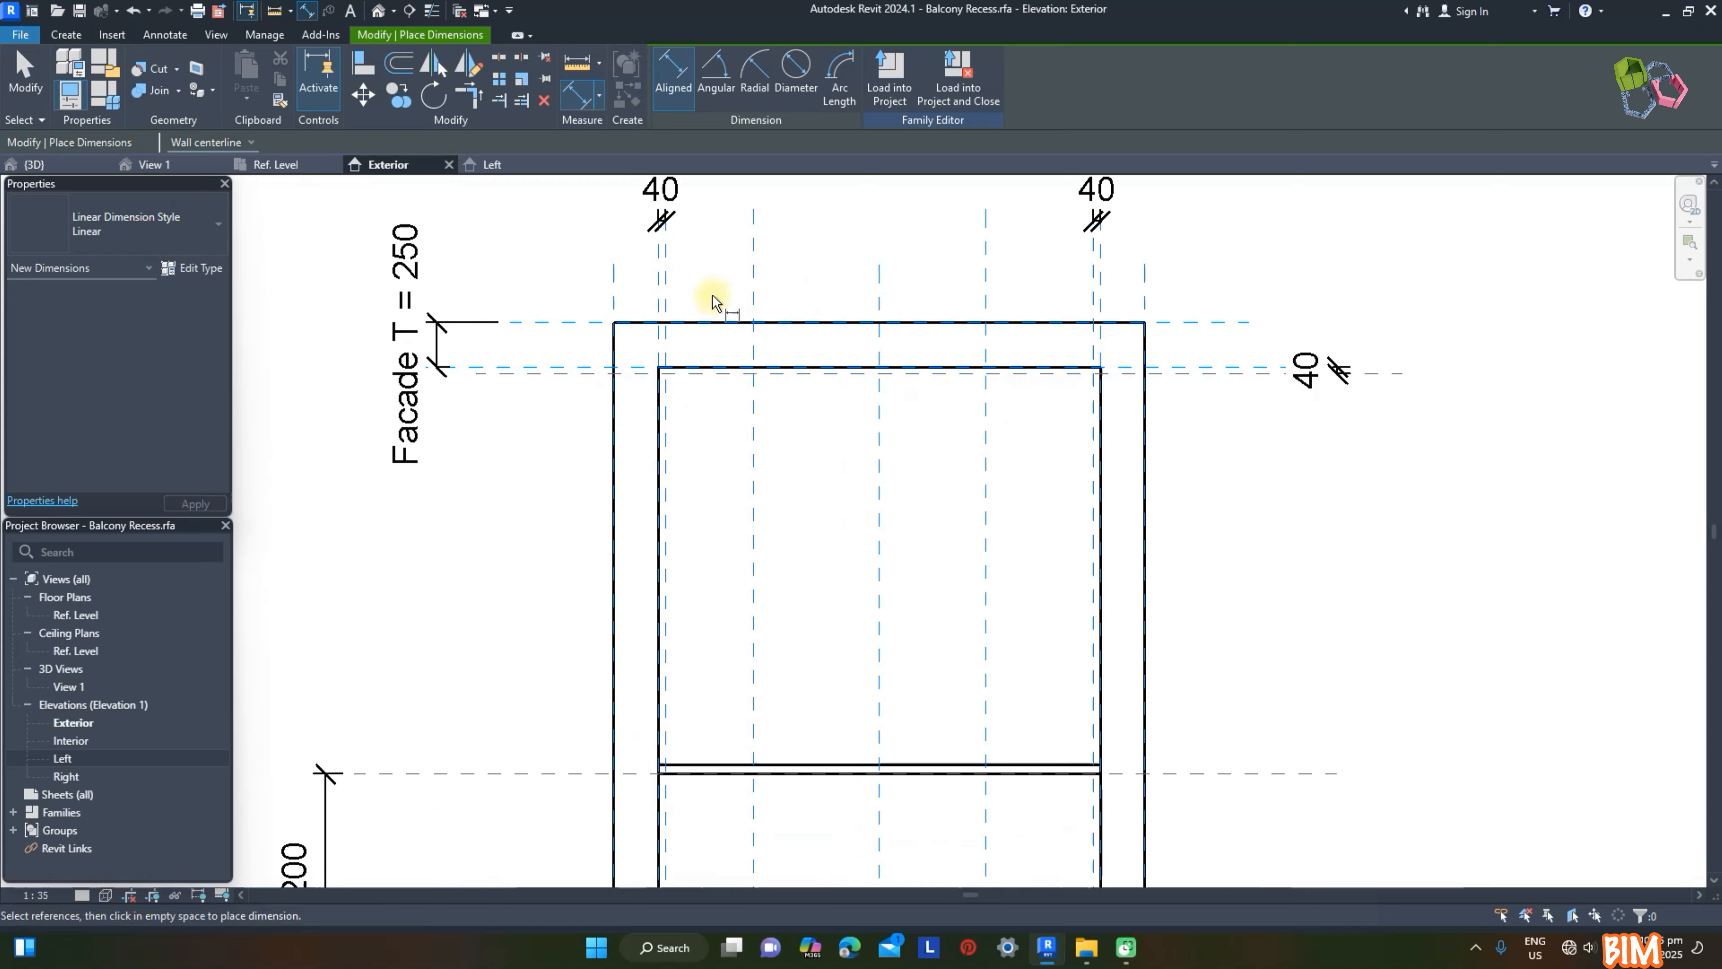
{"action": "left_click", "coordinate": [666, 286]}
{"action": "left_click", "coordinate": [753, 286]}
{"action": "left_click", "coordinate": [985, 282]}
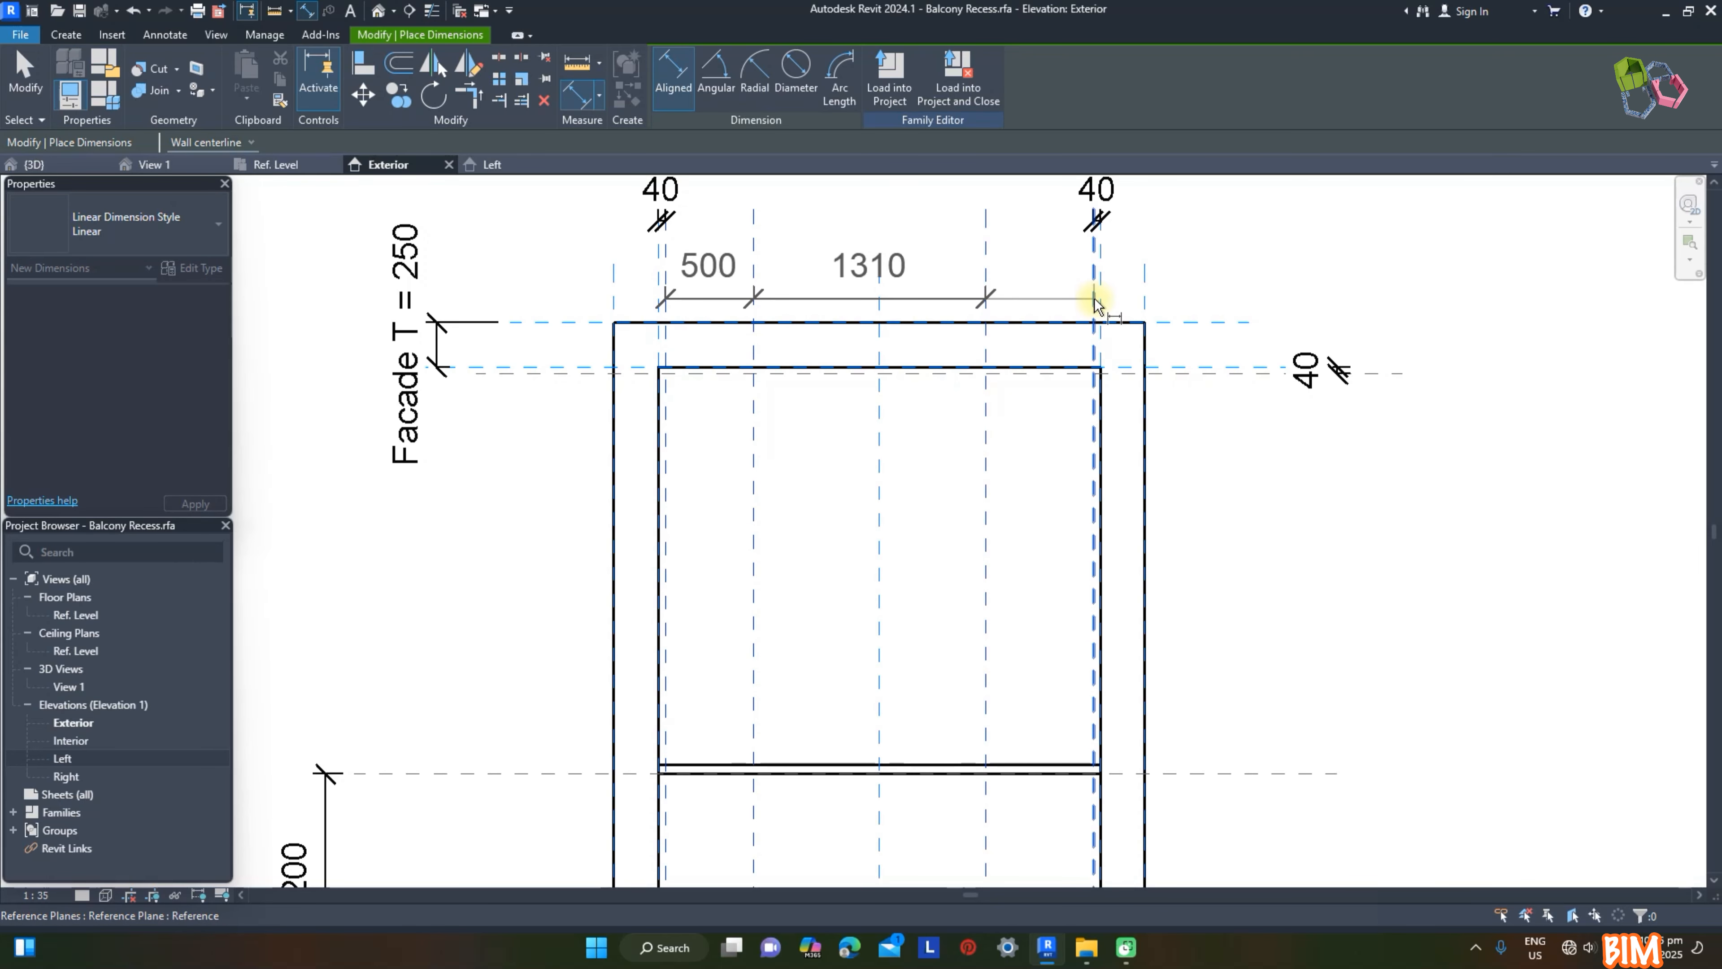
{"action": "left_click", "coordinate": [1097, 288]}
{"action": "scroll", "coordinate": [968, 316], "scroll_direction": "down", "scroll_amount": 3}
{"action": "left_click", "coordinate": [971, 253]}
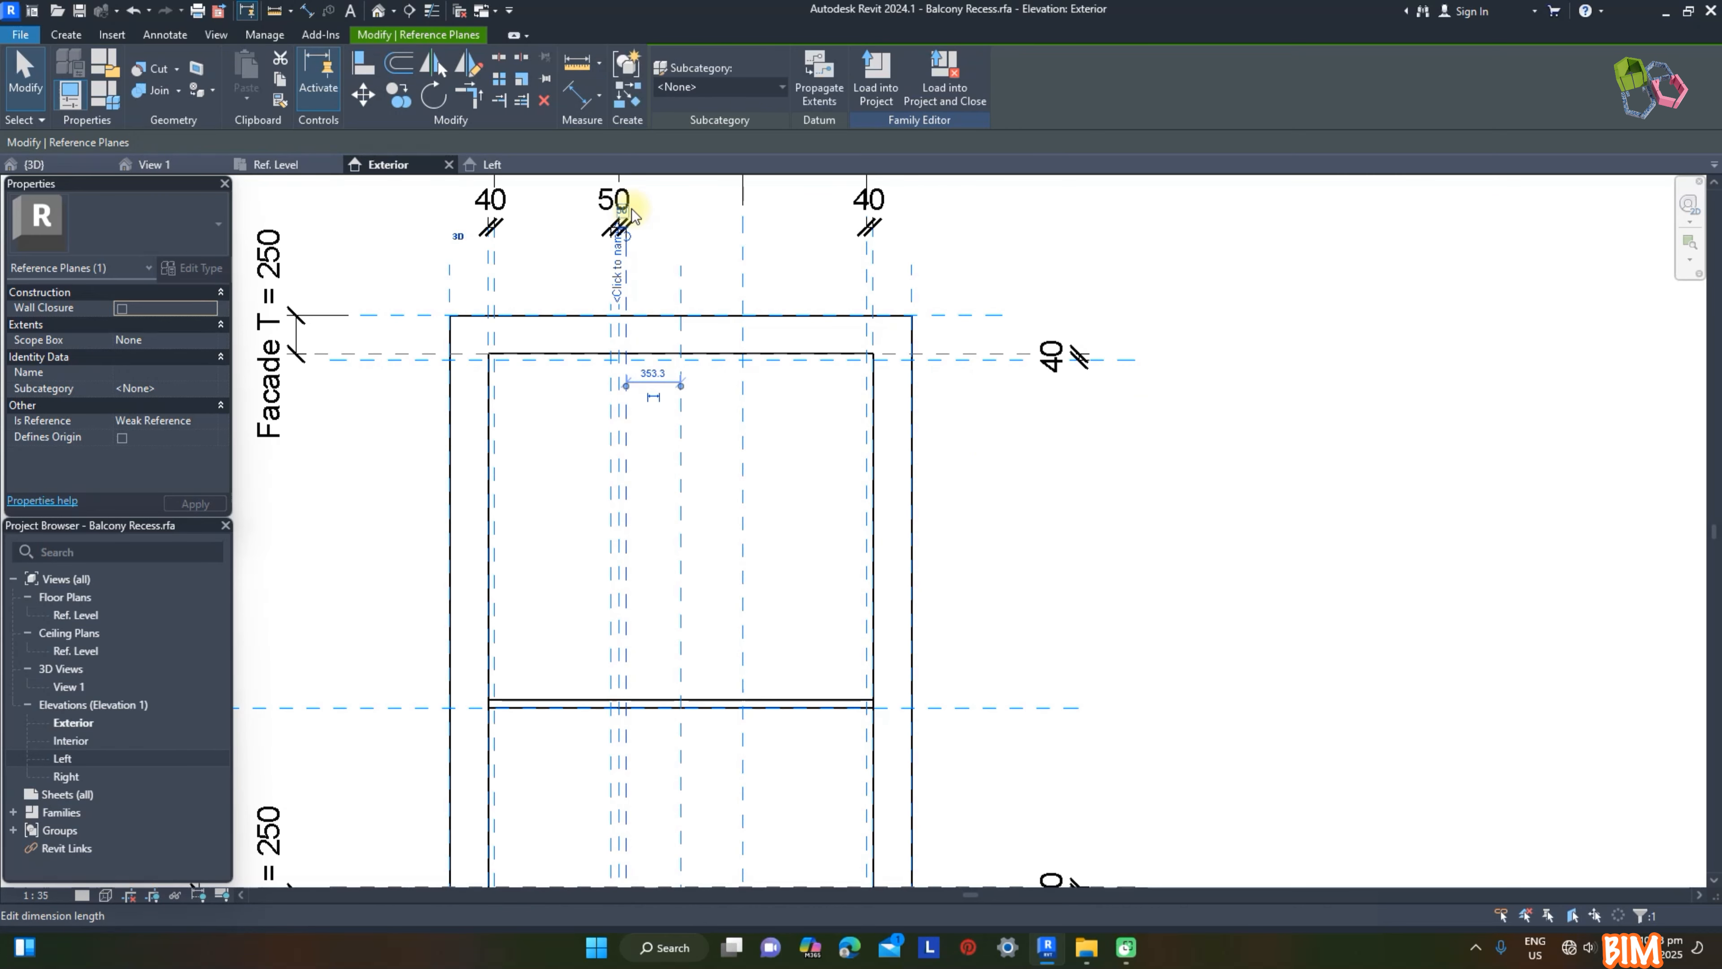
{"action": "key", "text": "Escape"}
{"action": "key", "text": "Escape"}
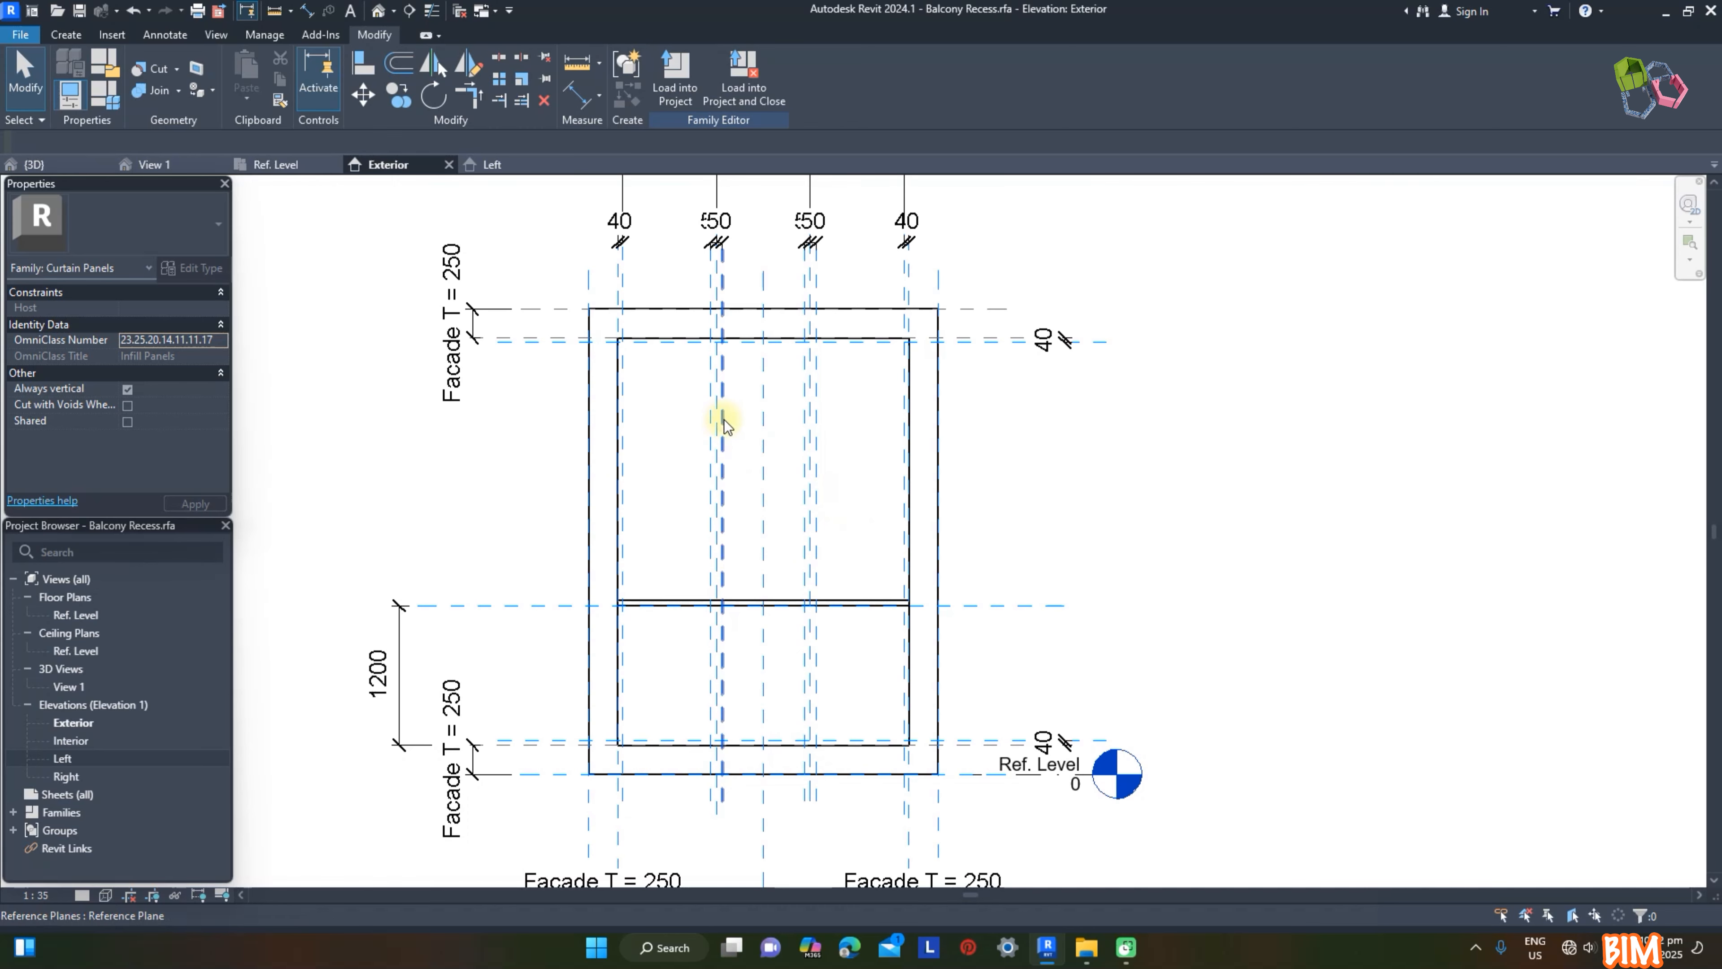
Step: Start a new extrusion and set its work plane to Reference Plane : DW
{"action": "left_click", "coordinate": [66, 37]}
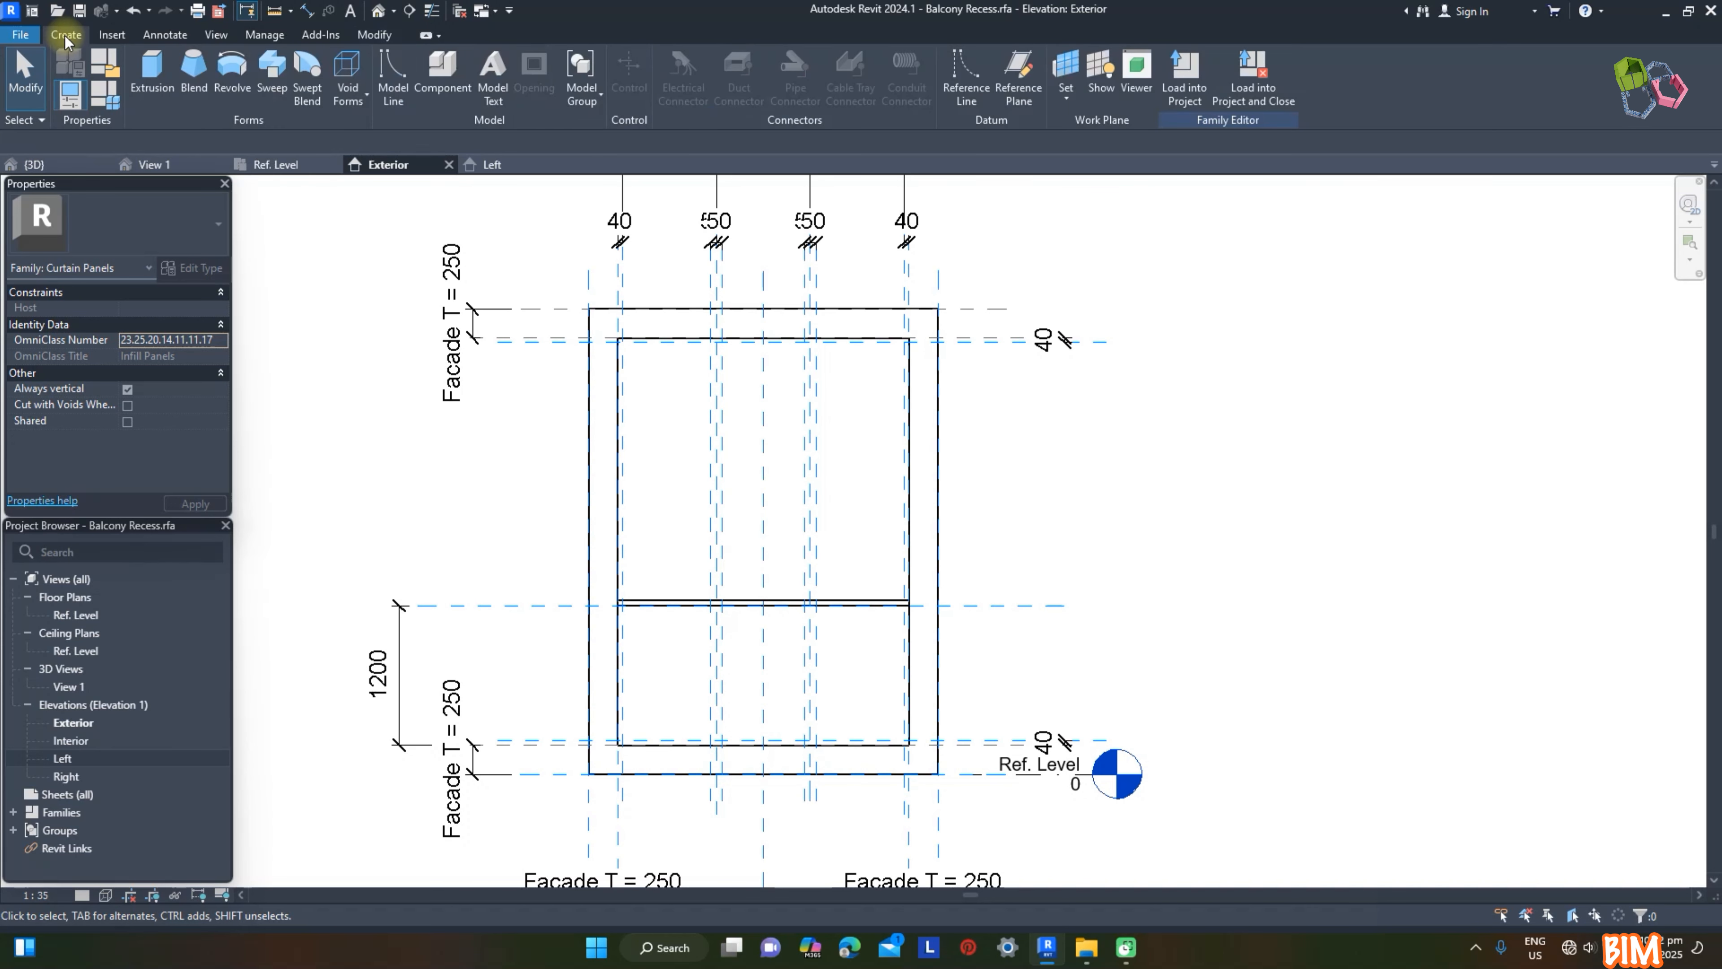
{"action": "left_click", "coordinate": [146, 69]}
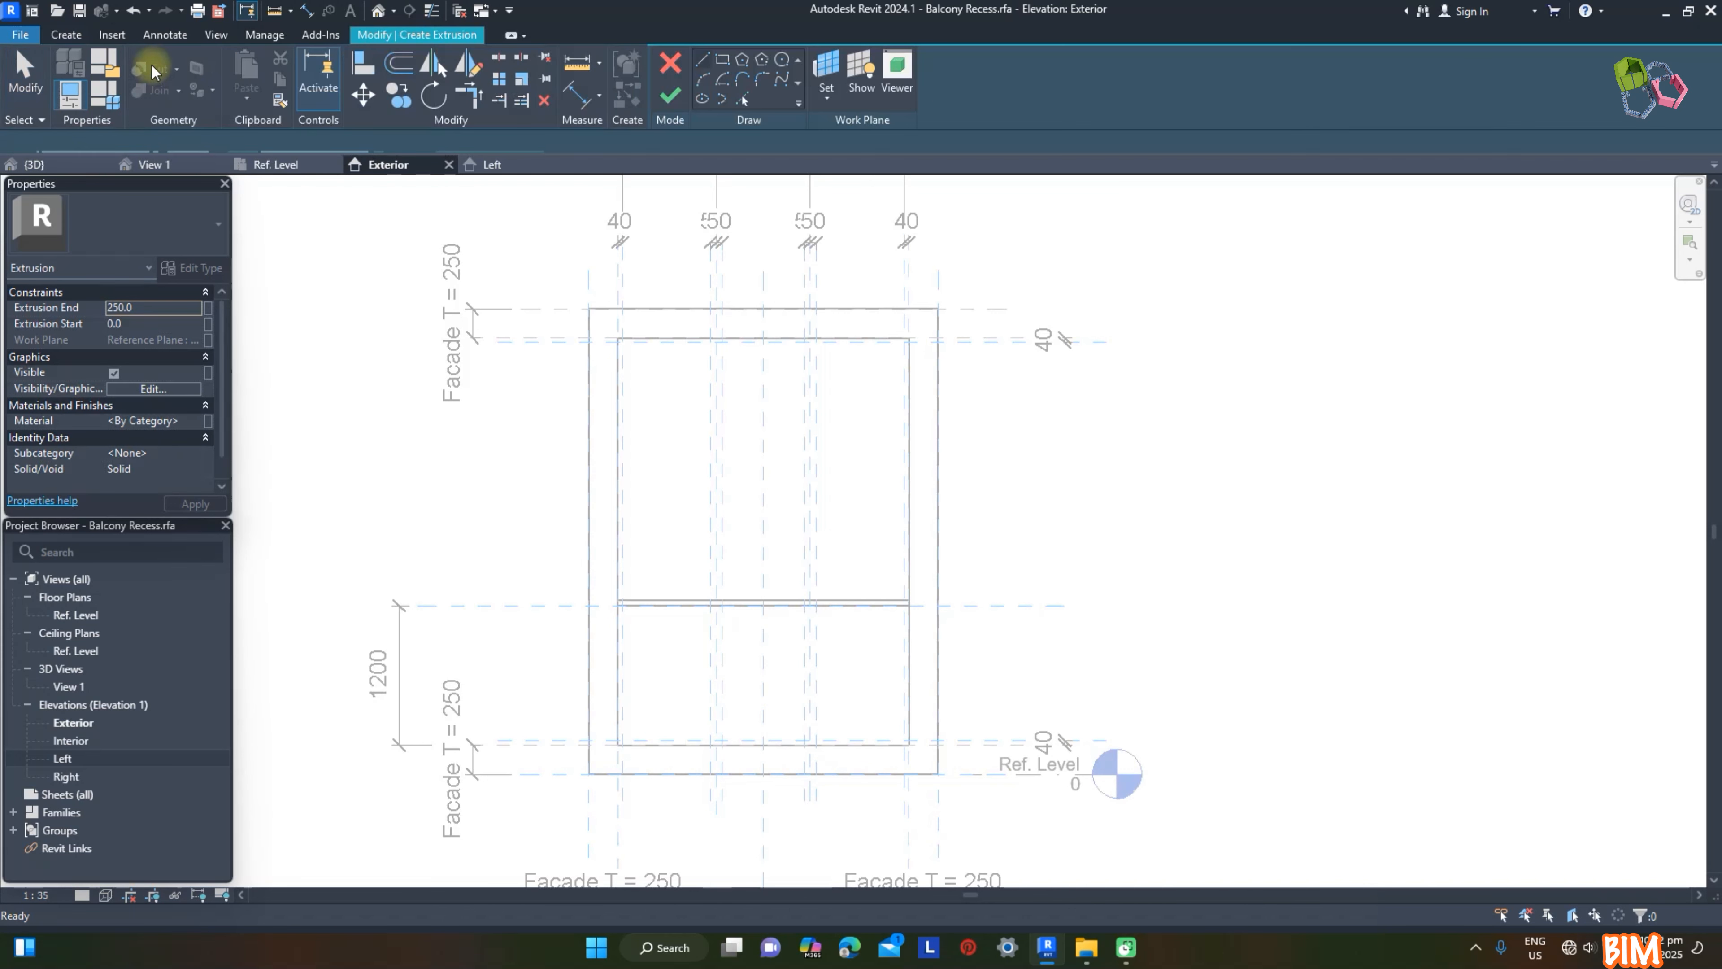
{"action": "left_click", "coordinate": [825, 68]}
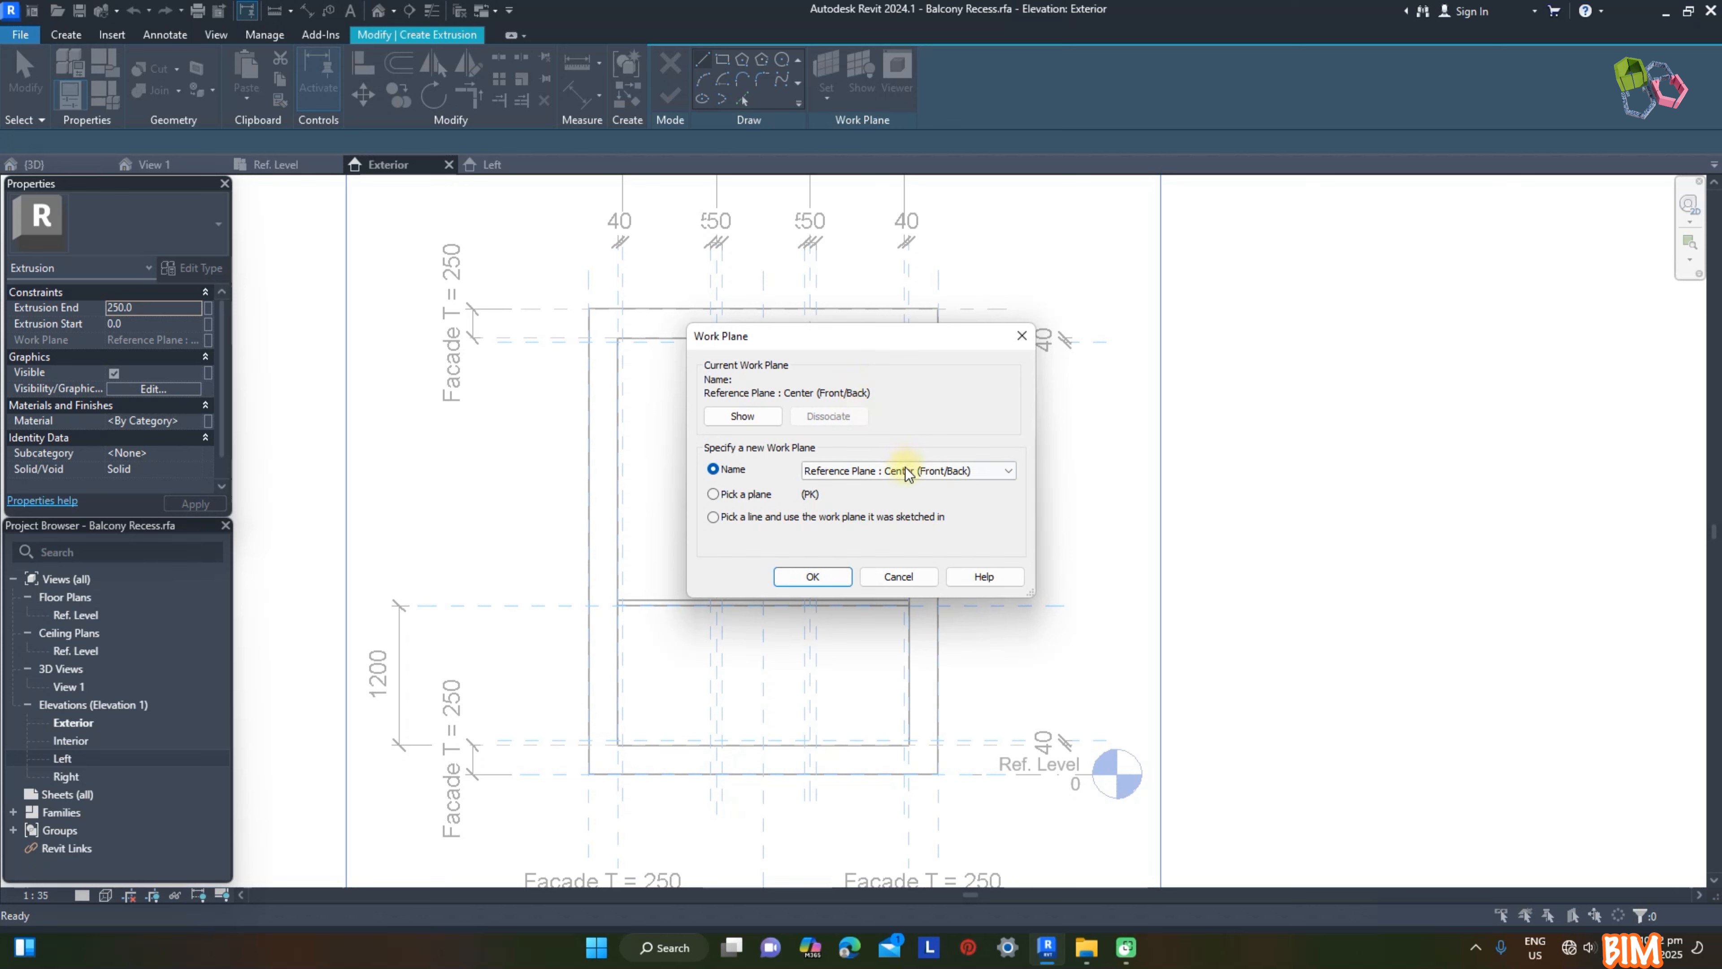
{"action": "left_click", "coordinate": [906, 470]}
{"action": "left_click", "coordinate": [902, 558]}
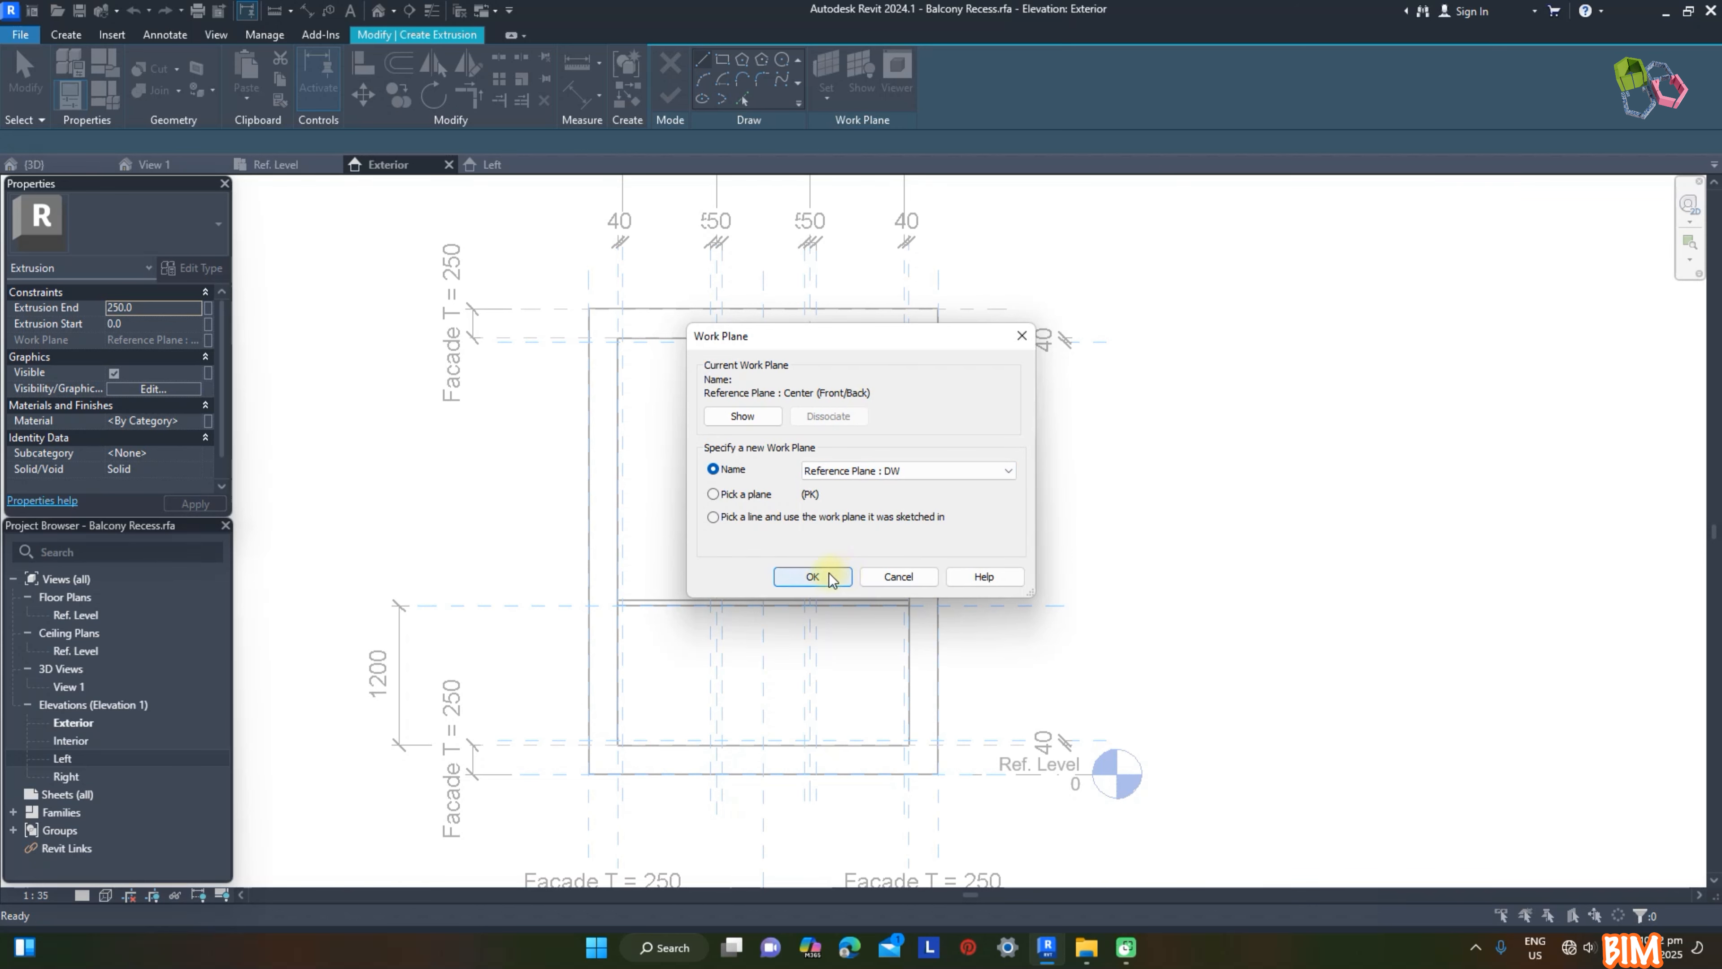
{"action": "left_click", "coordinate": [812, 576]}
Step: Sketch the door/window frame as a rectangle locked to the opening's edges, with a second rectangle offset 40 mm inside it
{"action": "left_click", "coordinate": [721, 60]}
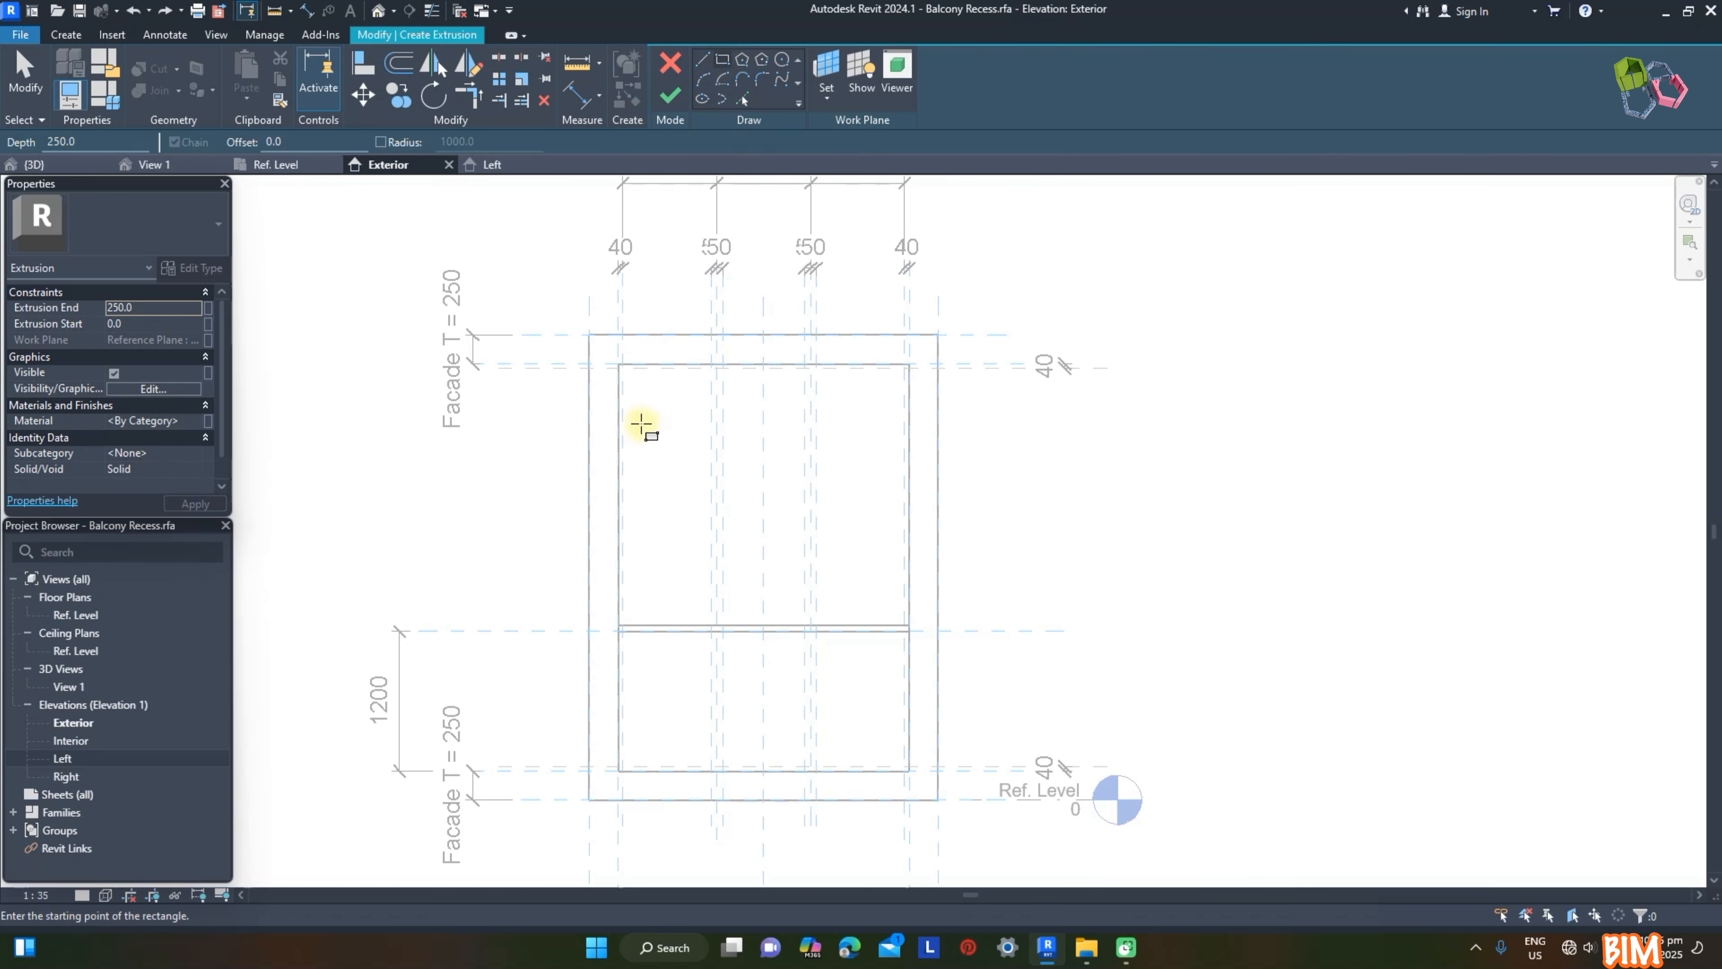
{"action": "left_click", "coordinate": [617, 364]}
{"action": "left_click", "coordinate": [909, 770]}
{"action": "left_click", "coordinate": [794, 801]}
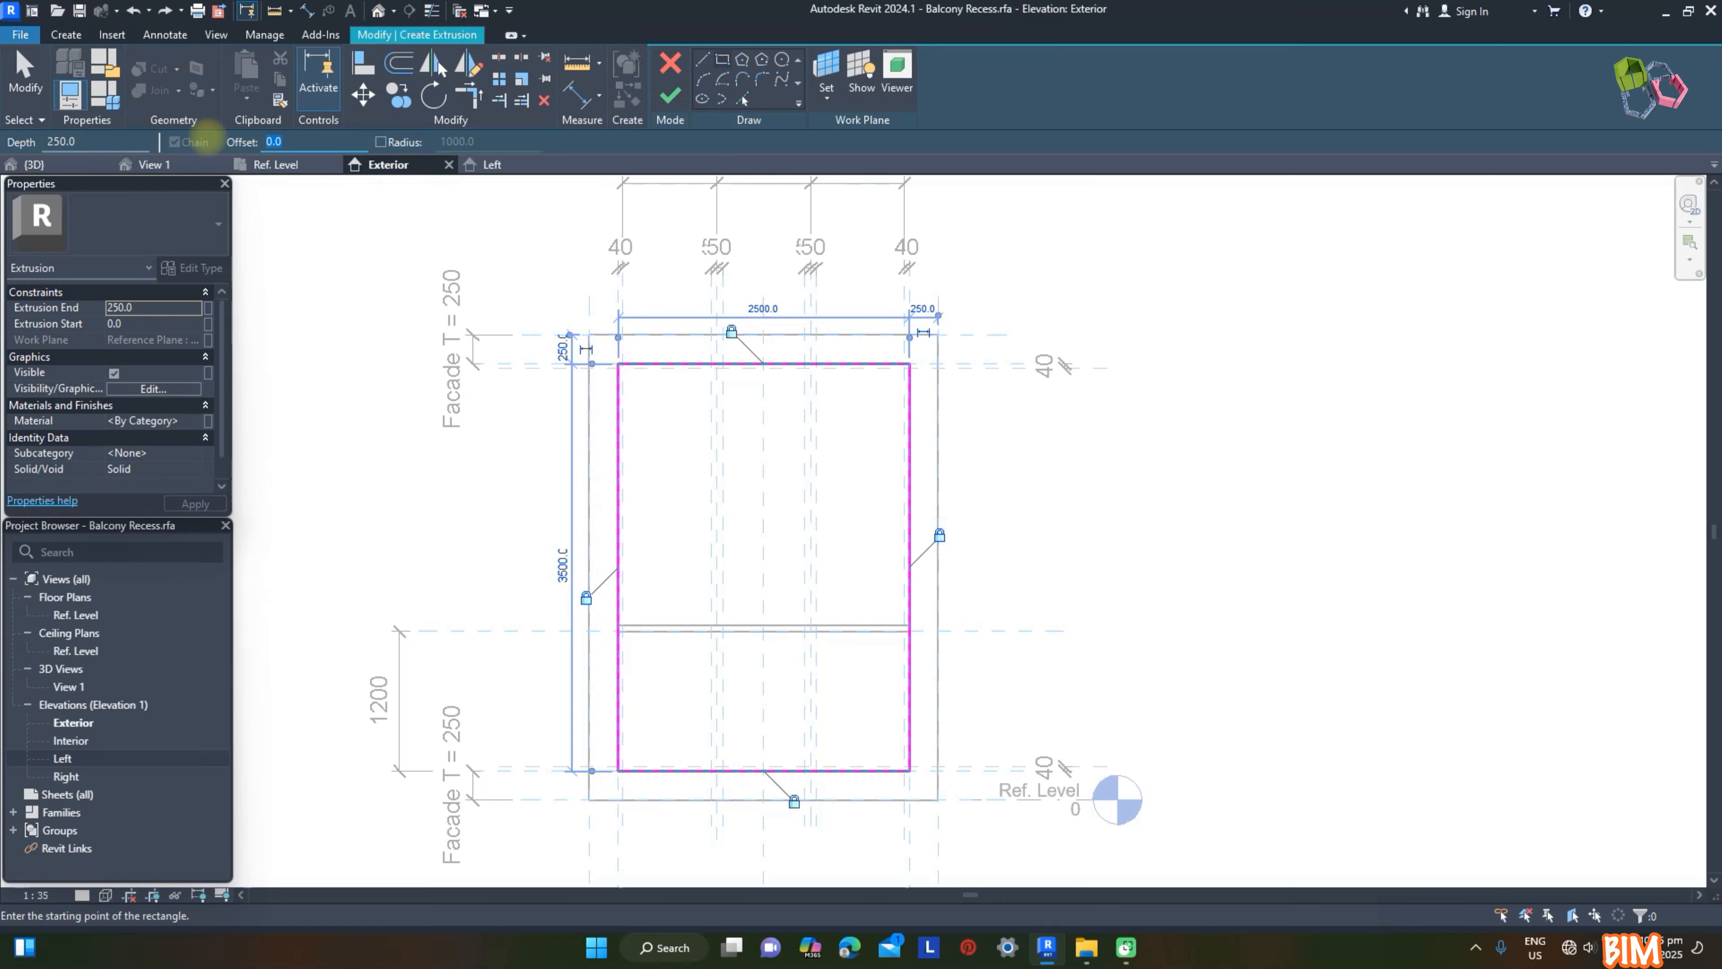
{"action": "left_click", "coordinate": [617, 364]}
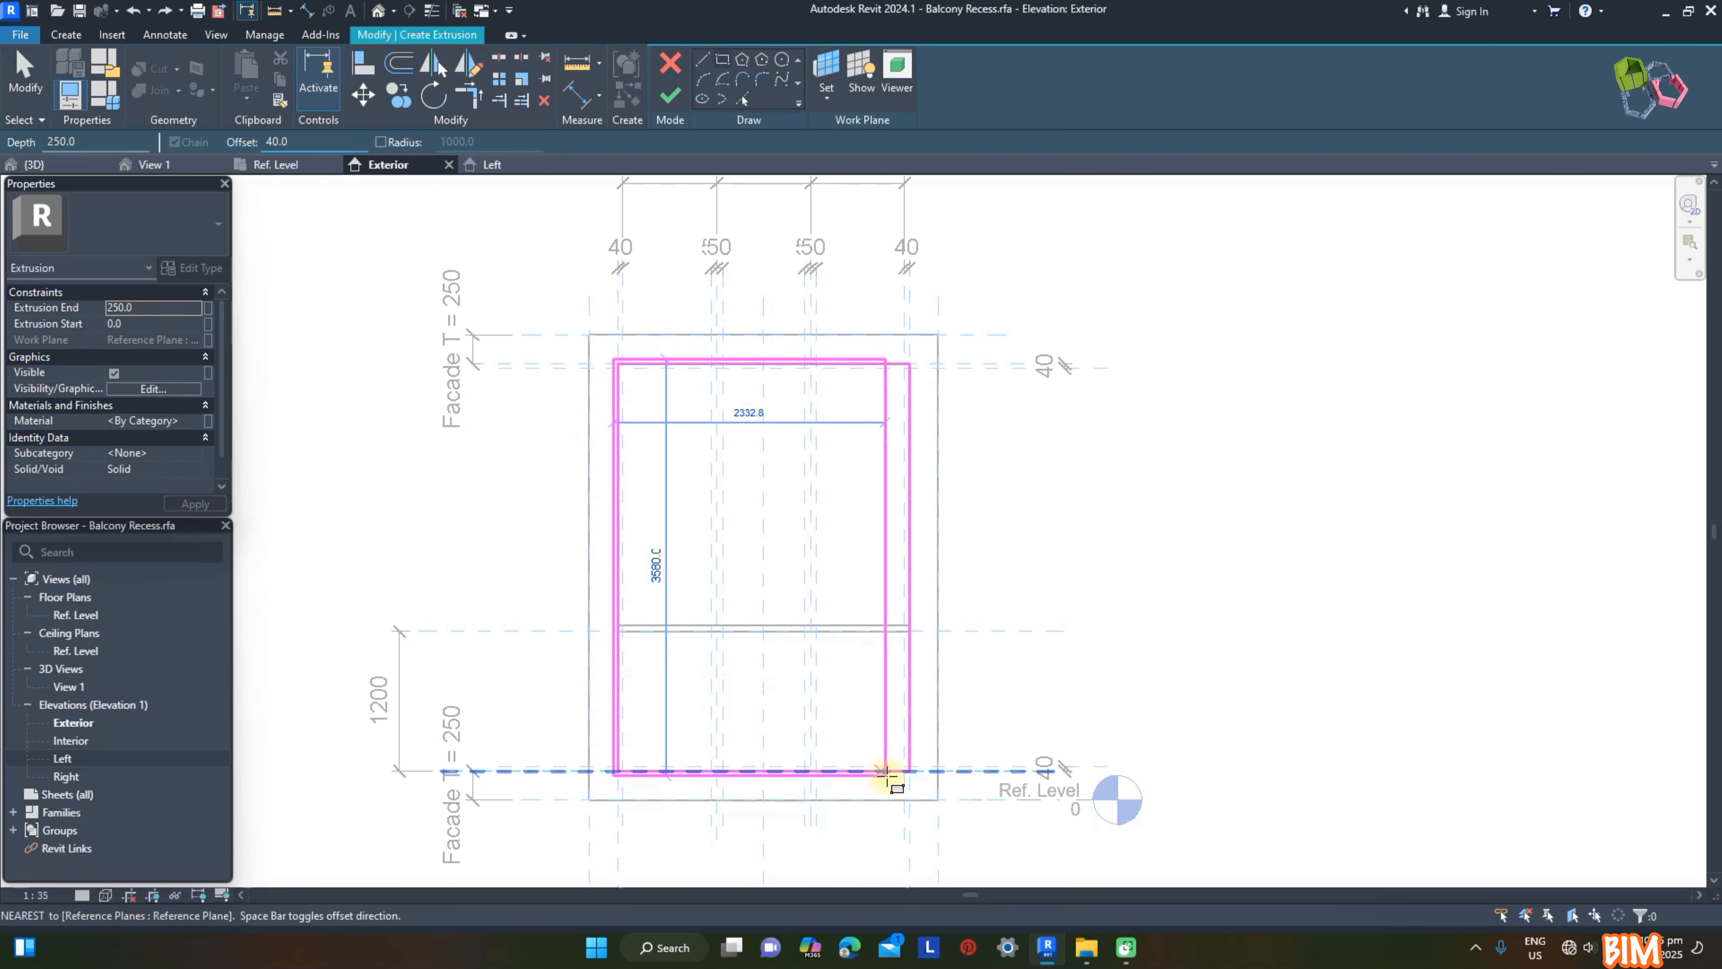
{"action": "left_click", "coordinate": [909, 769]}
Step: Link the frame's material to an existing family material parameter and finish the extrusion with an extrusion end of 100 mm
{"action": "left_click", "coordinate": [208, 421]}
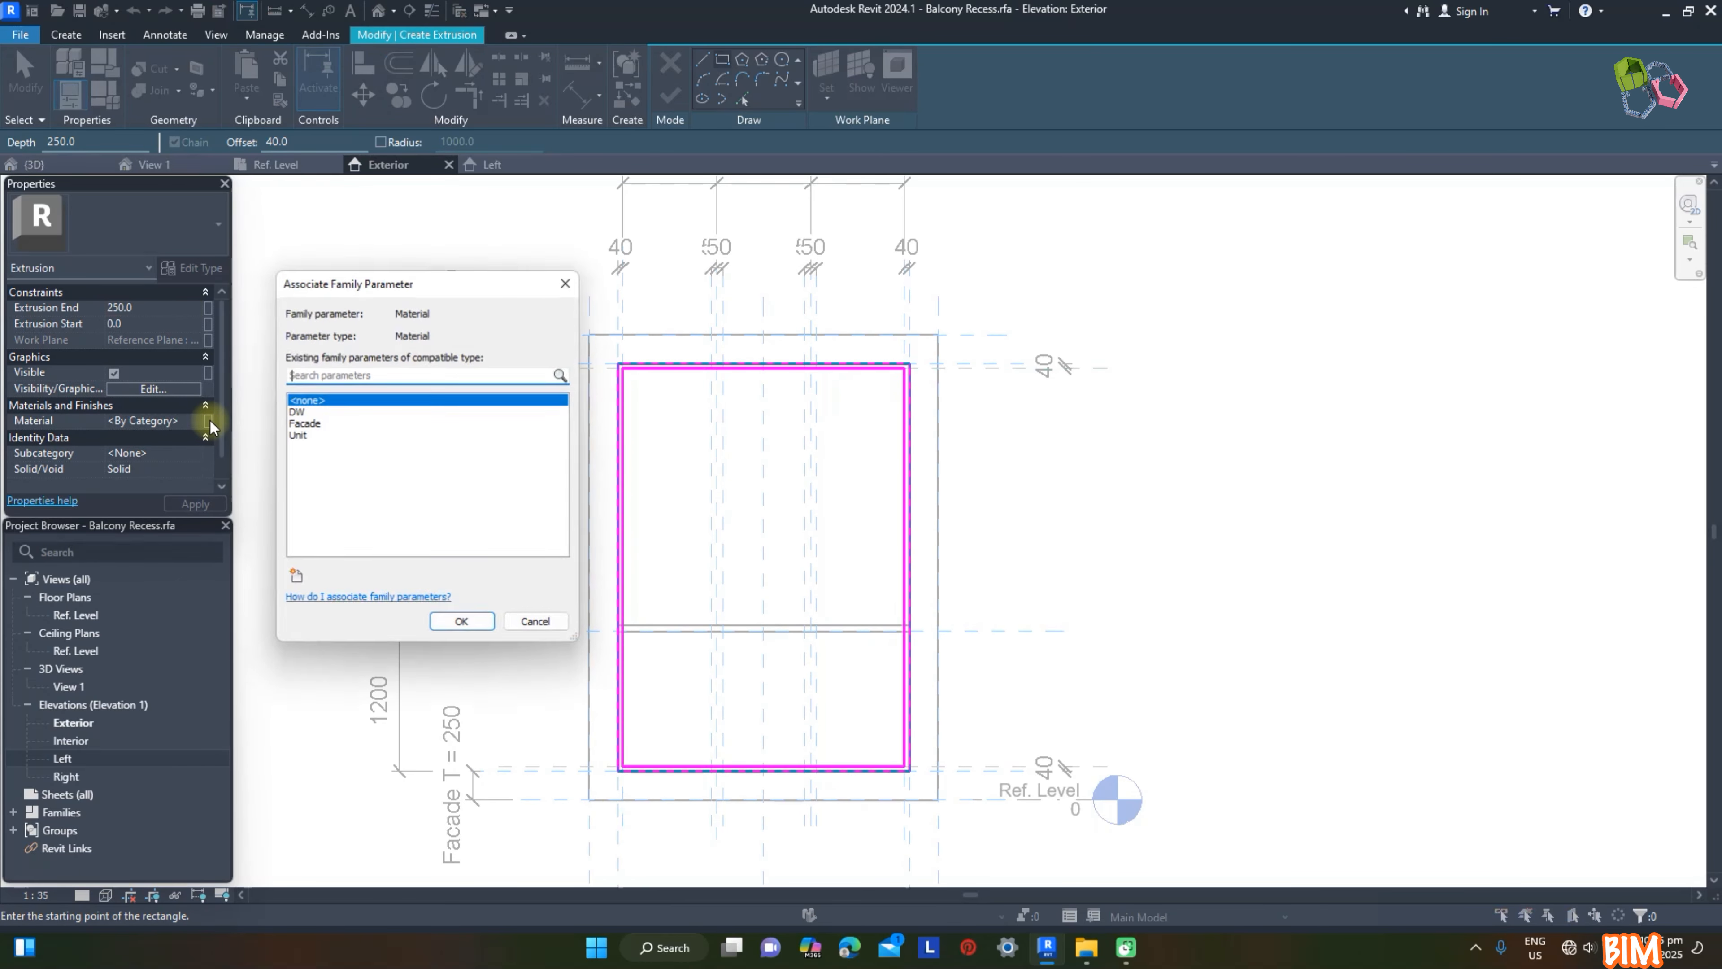
{"action": "left_click", "coordinate": [302, 423]}
{"action": "left_click", "coordinate": [462, 623]}
{"action": "left_click", "coordinate": [151, 307]}
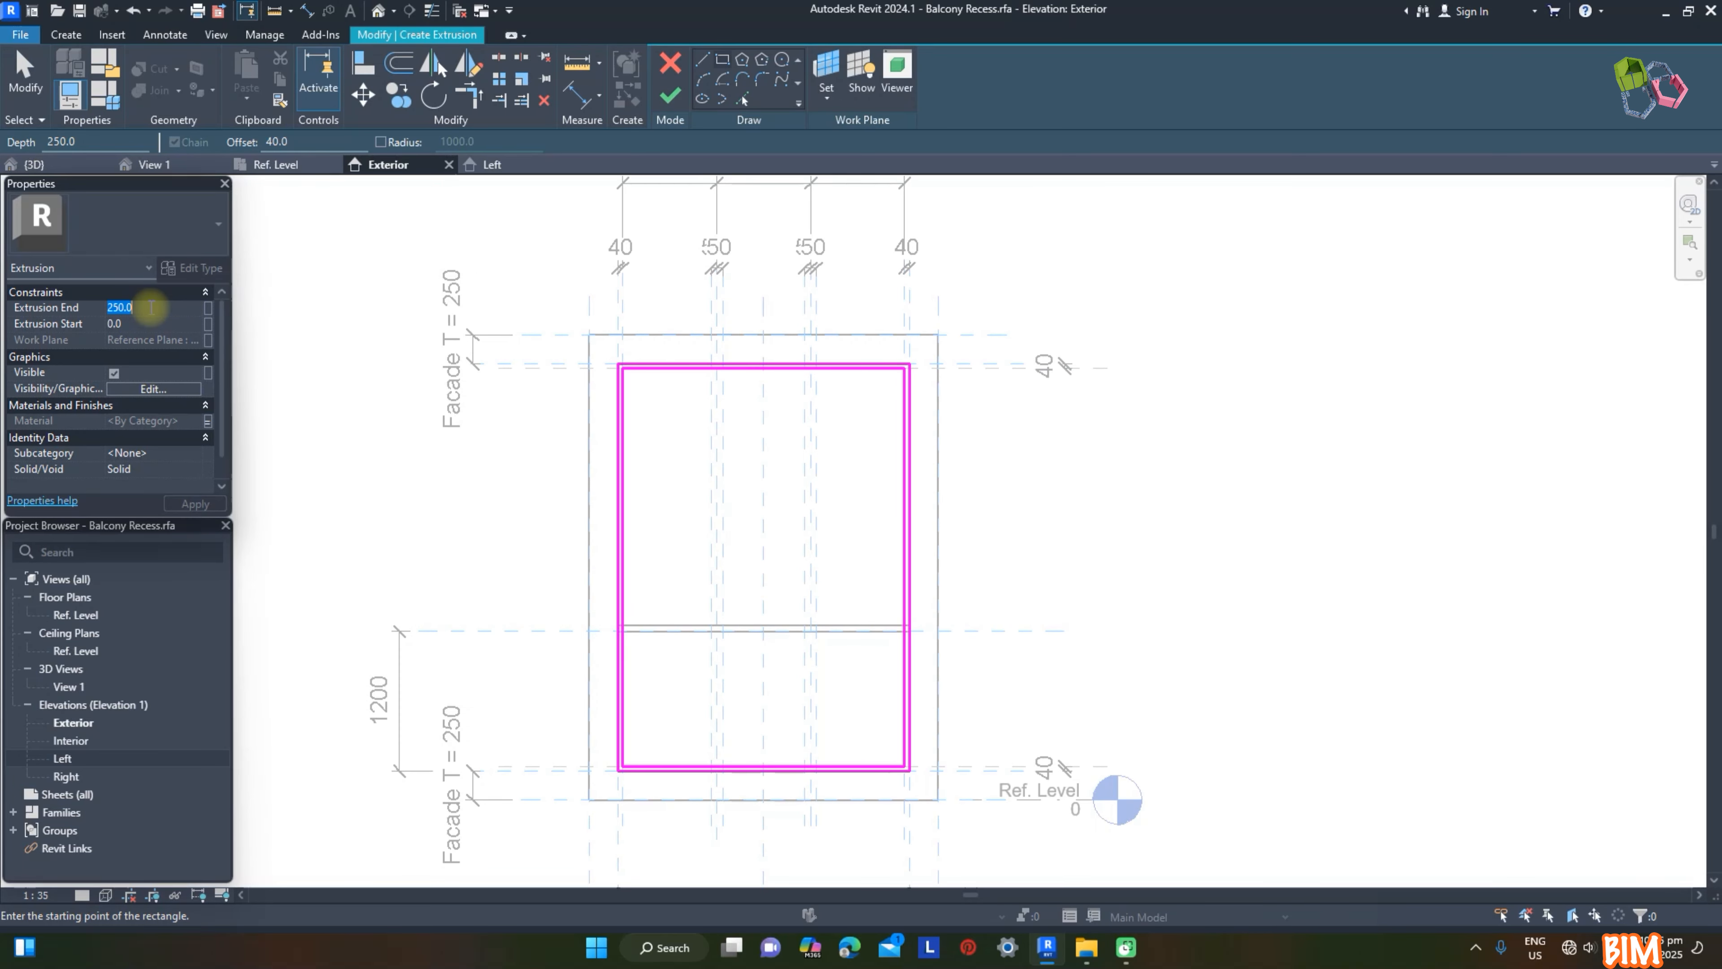
{"action": "left_click", "coordinate": [201, 506]}
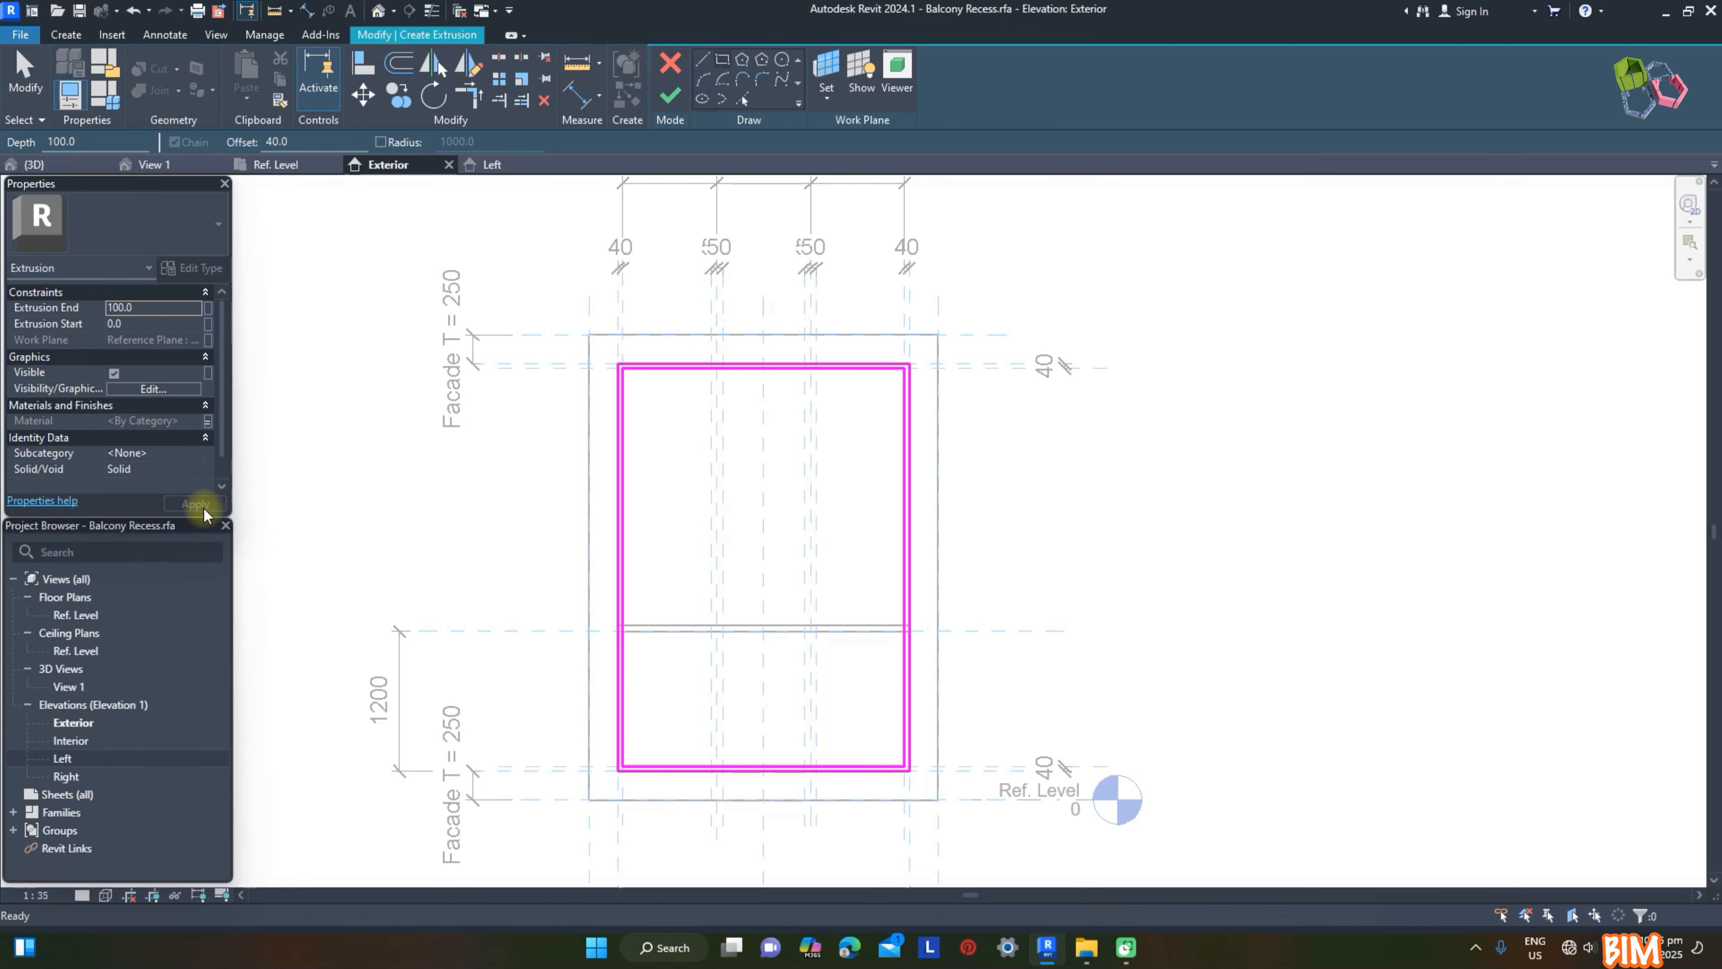
{"action": "left_click", "coordinate": [670, 96]}
Step: In the Ref. Level plan, draw a horizontal reference plane through the door/window frame's depth, spanning the full panel width
{"action": "left_click", "coordinate": [326, 169]}
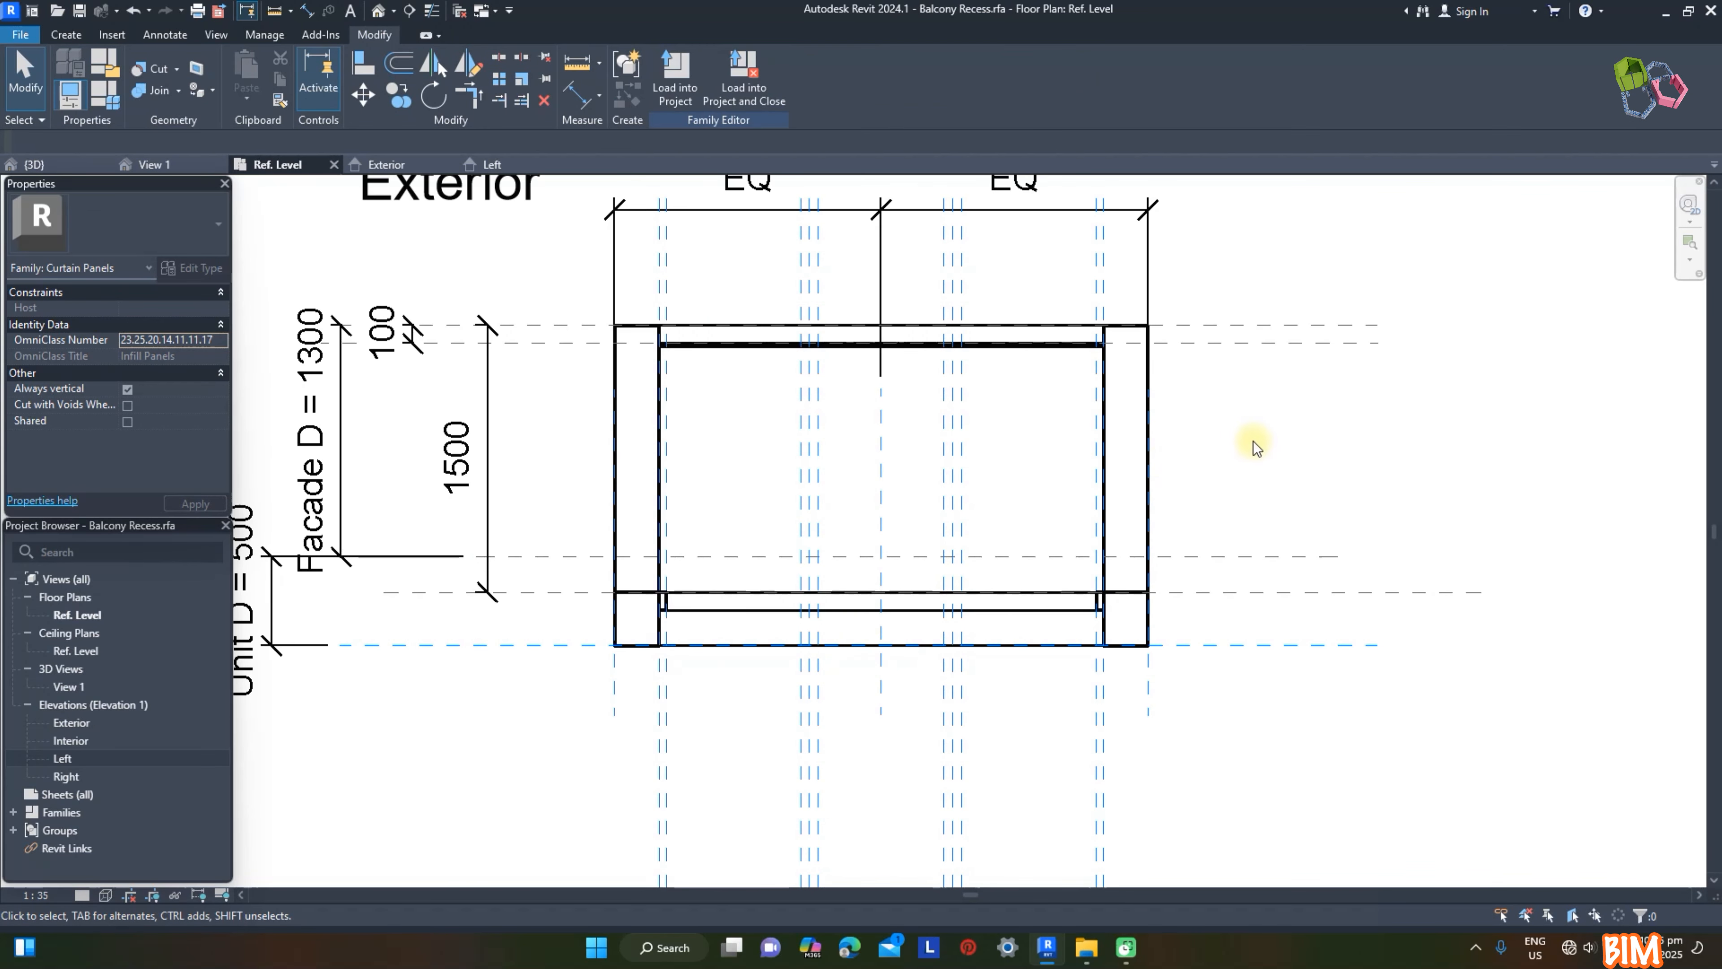
{"action": "scroll", "coordinate": [693, 603], "scroll_direction": "up", "scroll_amount": 3}
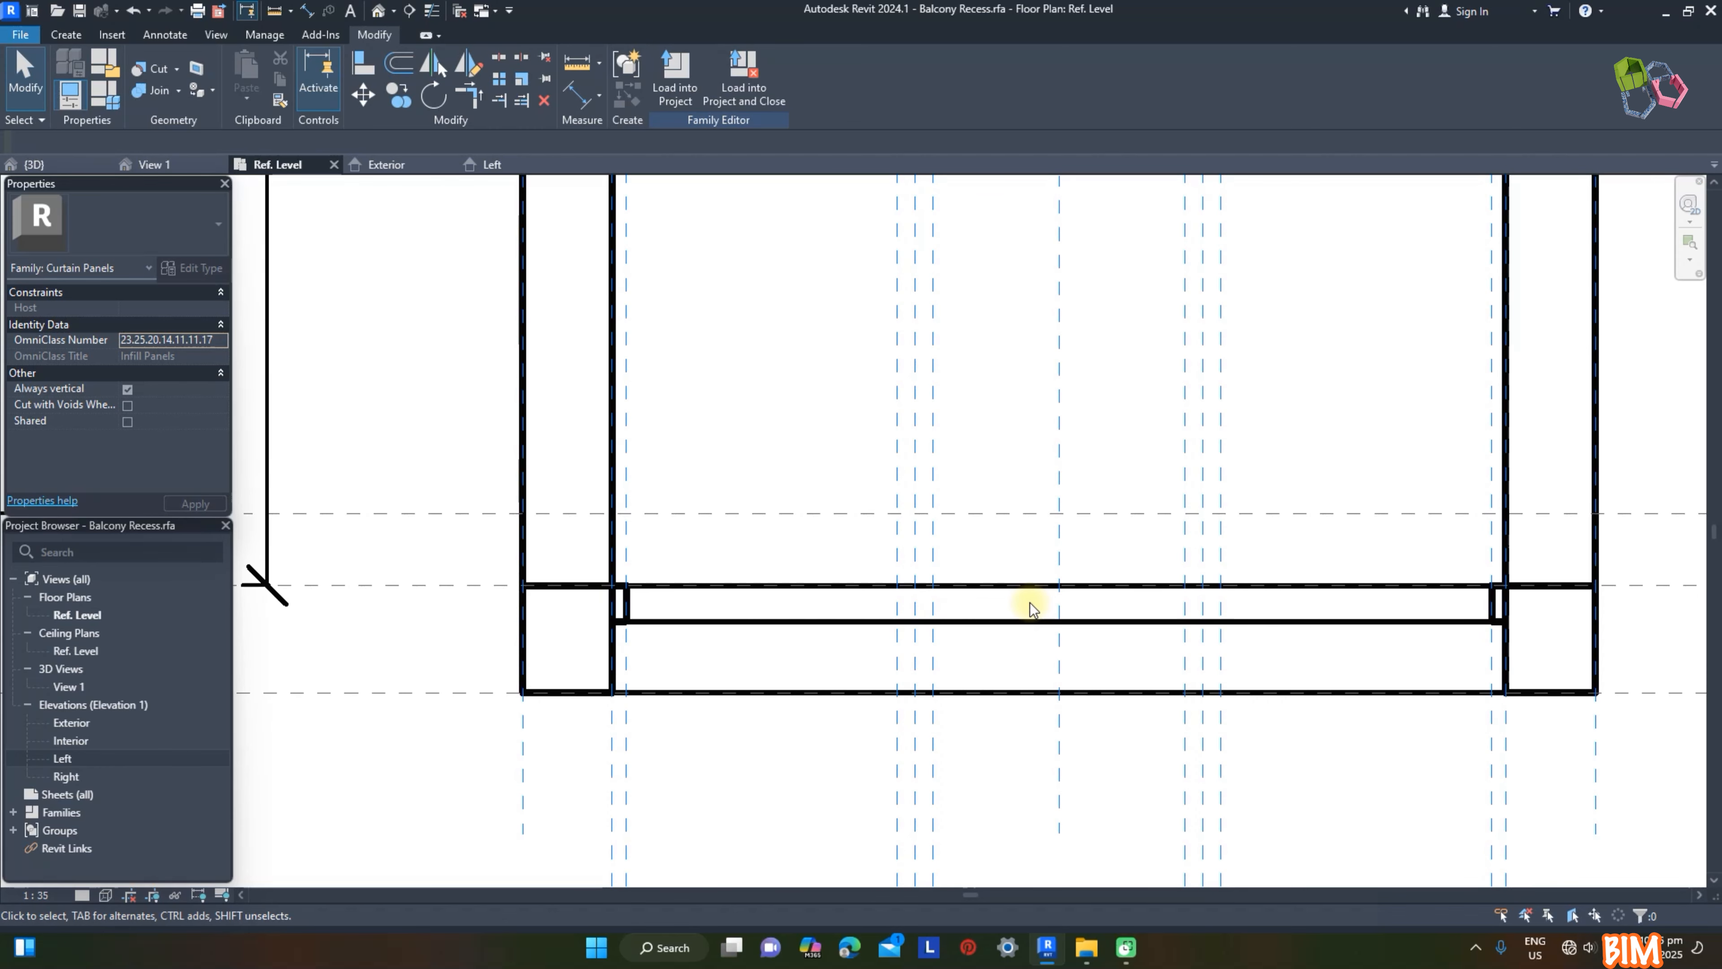
{"action": "left_click", "coordinate": [68, 37]}
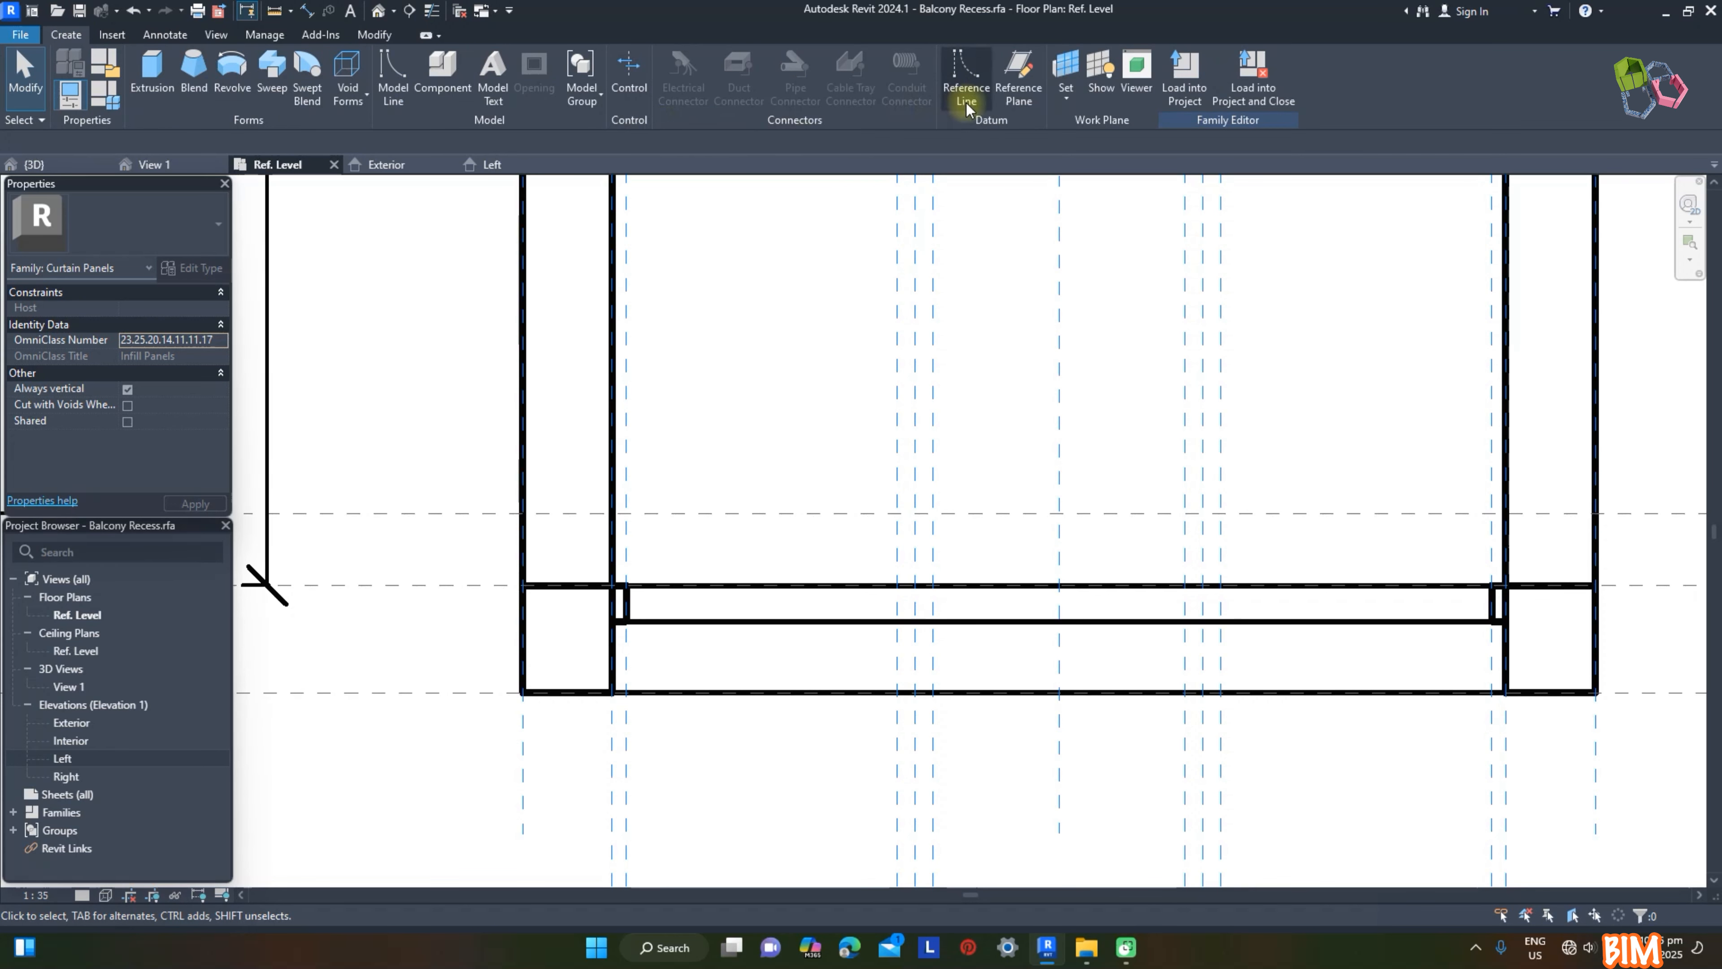
{"action": "left_click", "coordinate": [935, 91]}
{"action": "scroll", "coordinate": [613, 617], "scroll_direction": "up", "scroll_amount": 2}
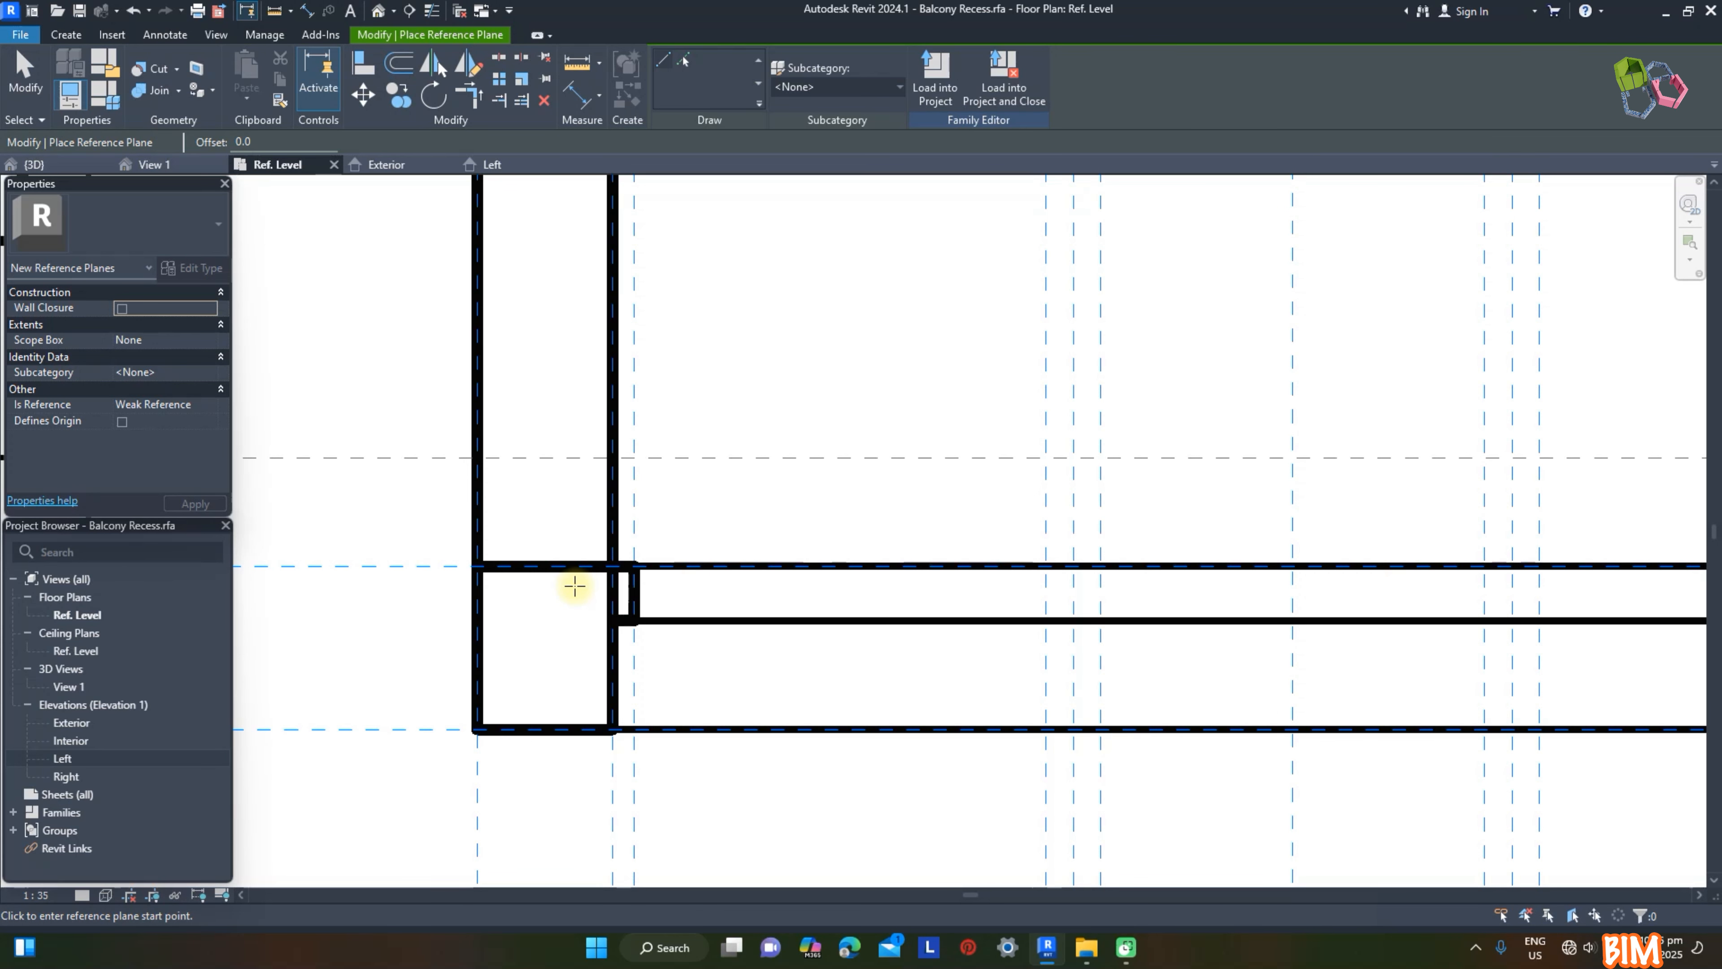
{"action": "left_click", "coordinate": [575, 585]}
{"action": "scroll", "coordinate": [515, 573], "scroll_direction": "down", "scroll_amount": 1}
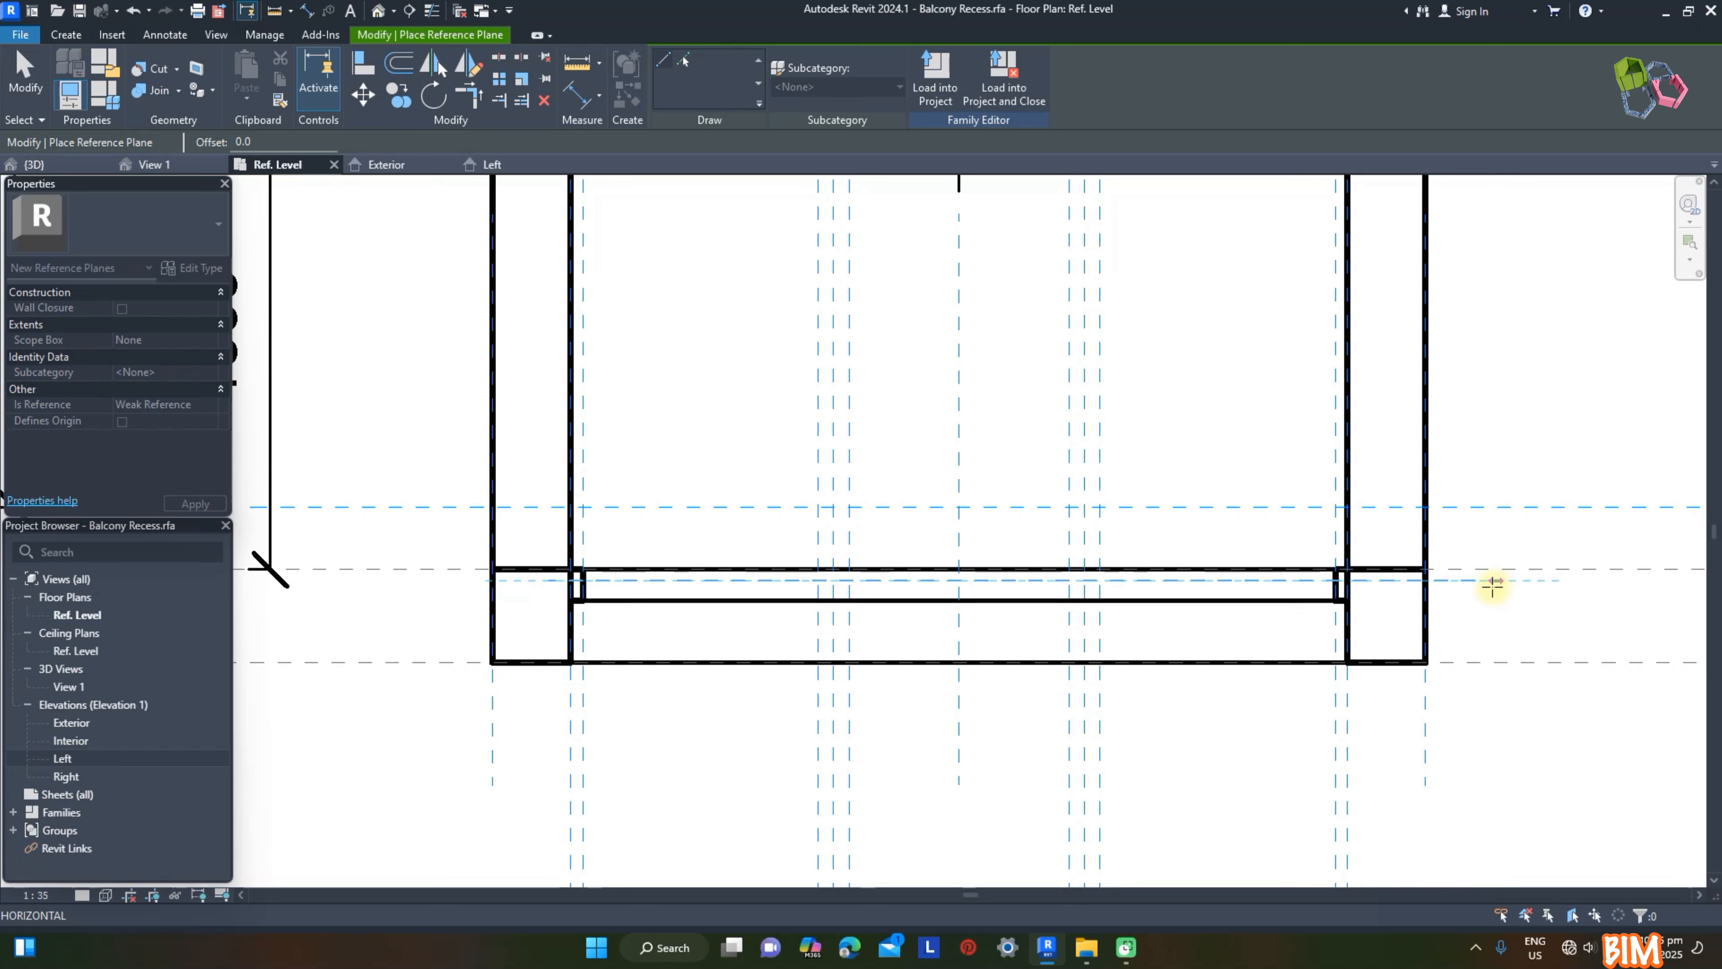
{"action": "left_click", "coordinate": [1503, 585]}
Step: Draw two more horizontal reference planes within the frame's depth, each a little below the previous one
{"action": "scroll", "coordinate": [797, 586], "scroll_direction": "up", "scroll_amount": 3}
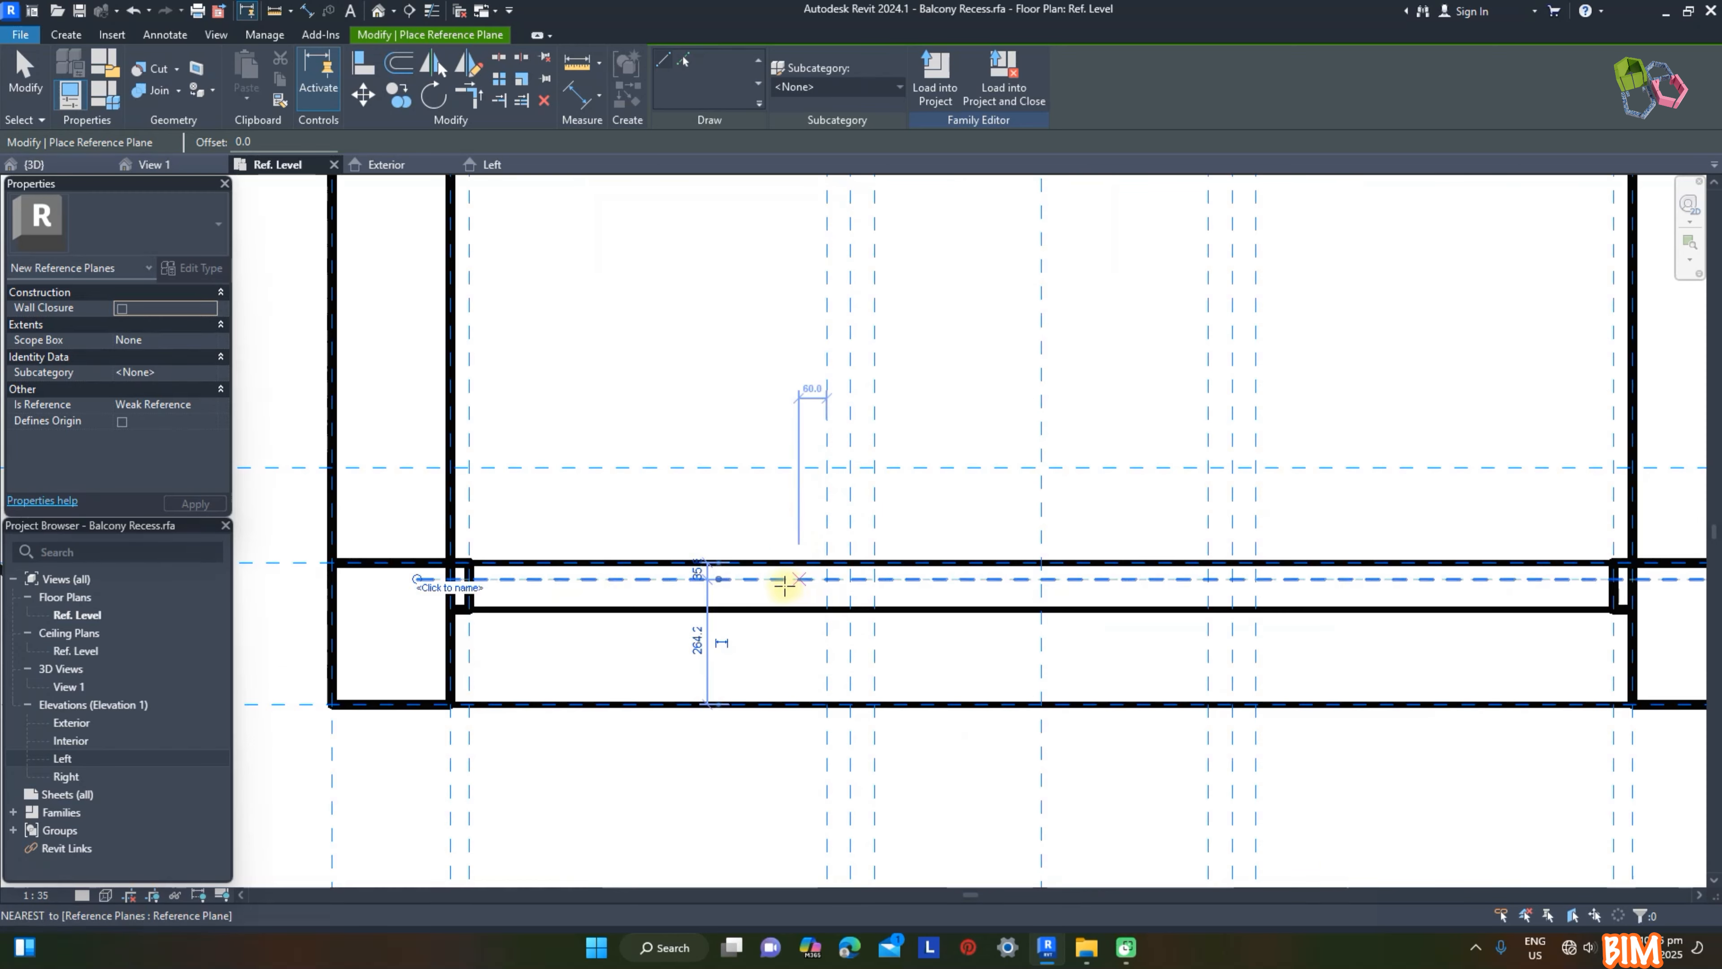
{"action": "left_click", "coordinate": [769, 592]}
{"action": "scroll", "coordinate": [644, 579], "scroll_direction": "down", "scroll_amount": 2}
{"action": "left_click", "coordinate": [1640, 589]}
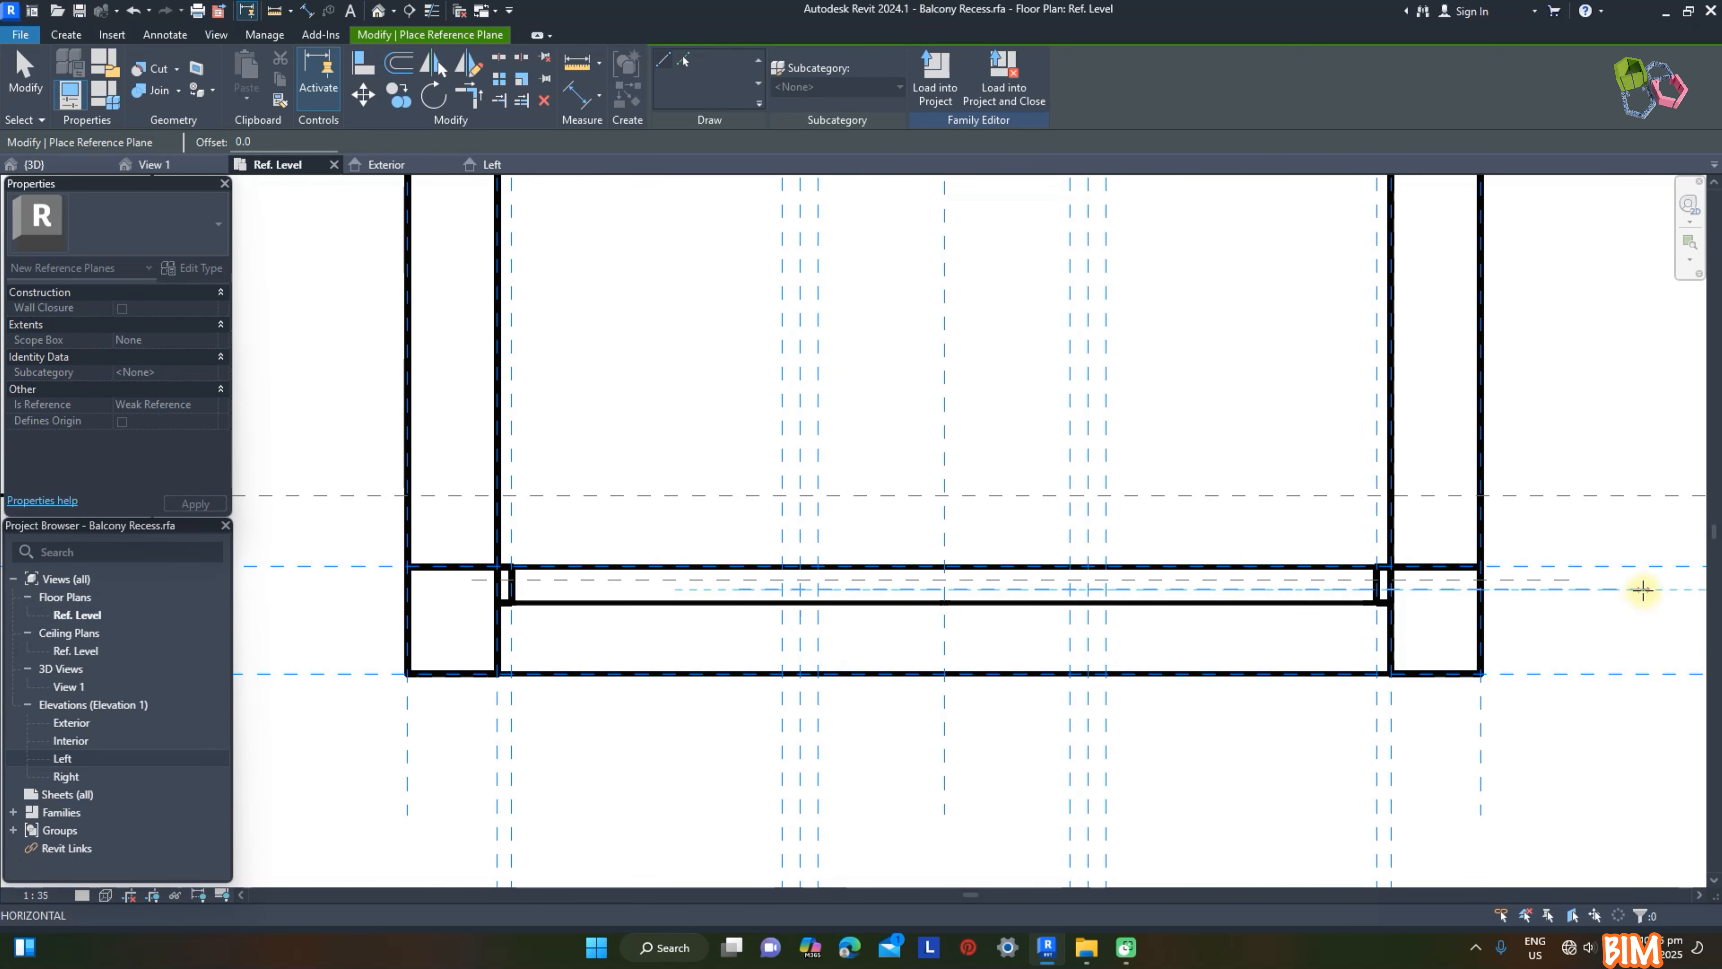
{"action": "scroll", "coordinate": [792, 609], "scroll_direction": "up", "scroll_amount": 2}
{"action": "scroll", "coordinate": [737, 592], "scroll_direction": "up", "scroll_amount": 2}
{"action": "left_click", "coordinate": [991, 584]}
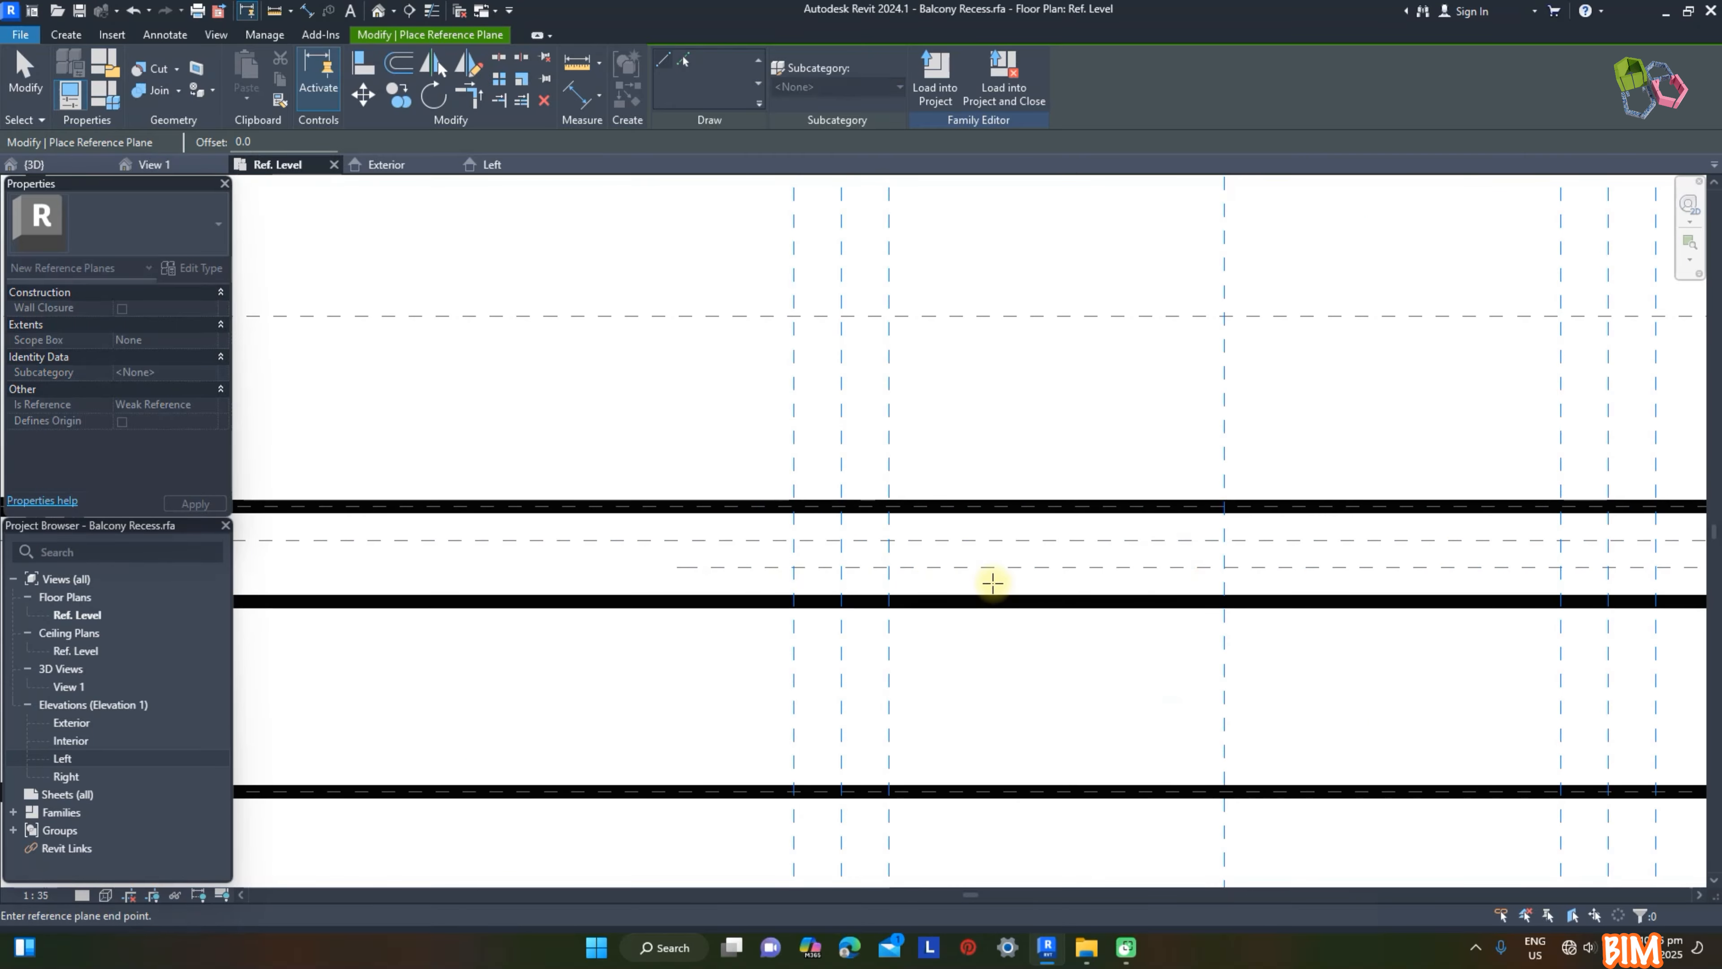
{"action": "scroll", "coordinate": [705, 555], "scroll_direction": "down", "scroll_amount": 4}
{"action": "scroll", "coordinate": [1499, 569], "scroll_direction": "down", "scroll_amount": 2}
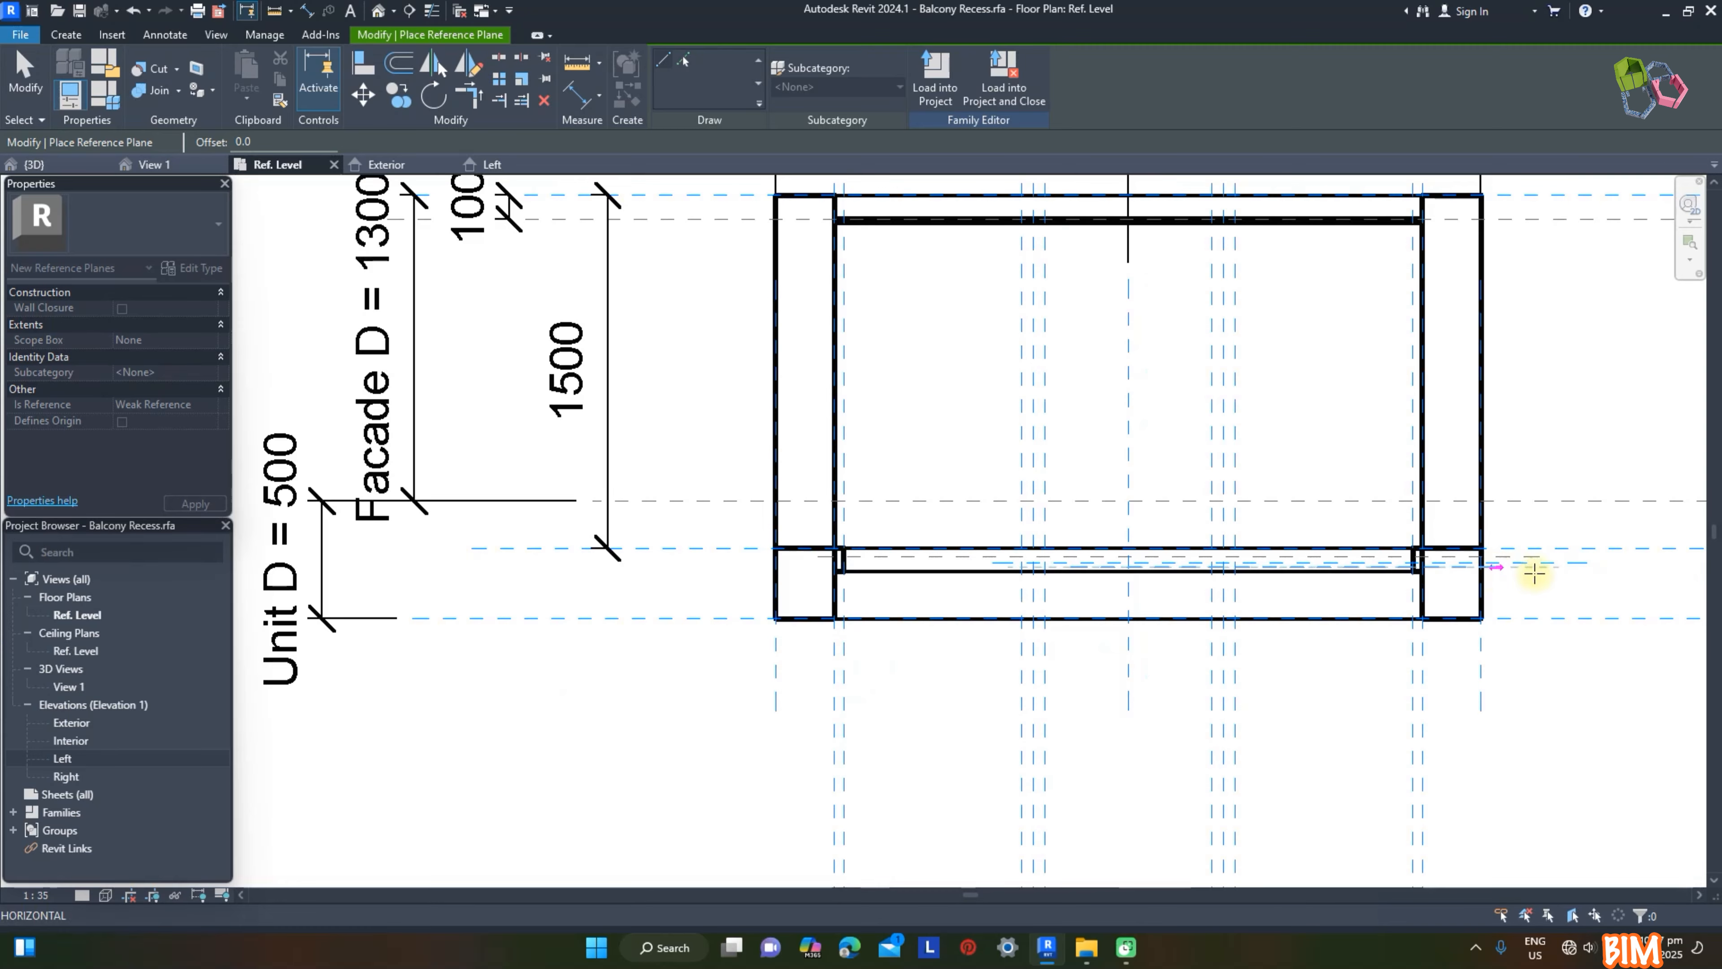
{"action": "scroll", "coordinate": [1653, 576], "scroll_direction": "up", "scroll_amount": 2}
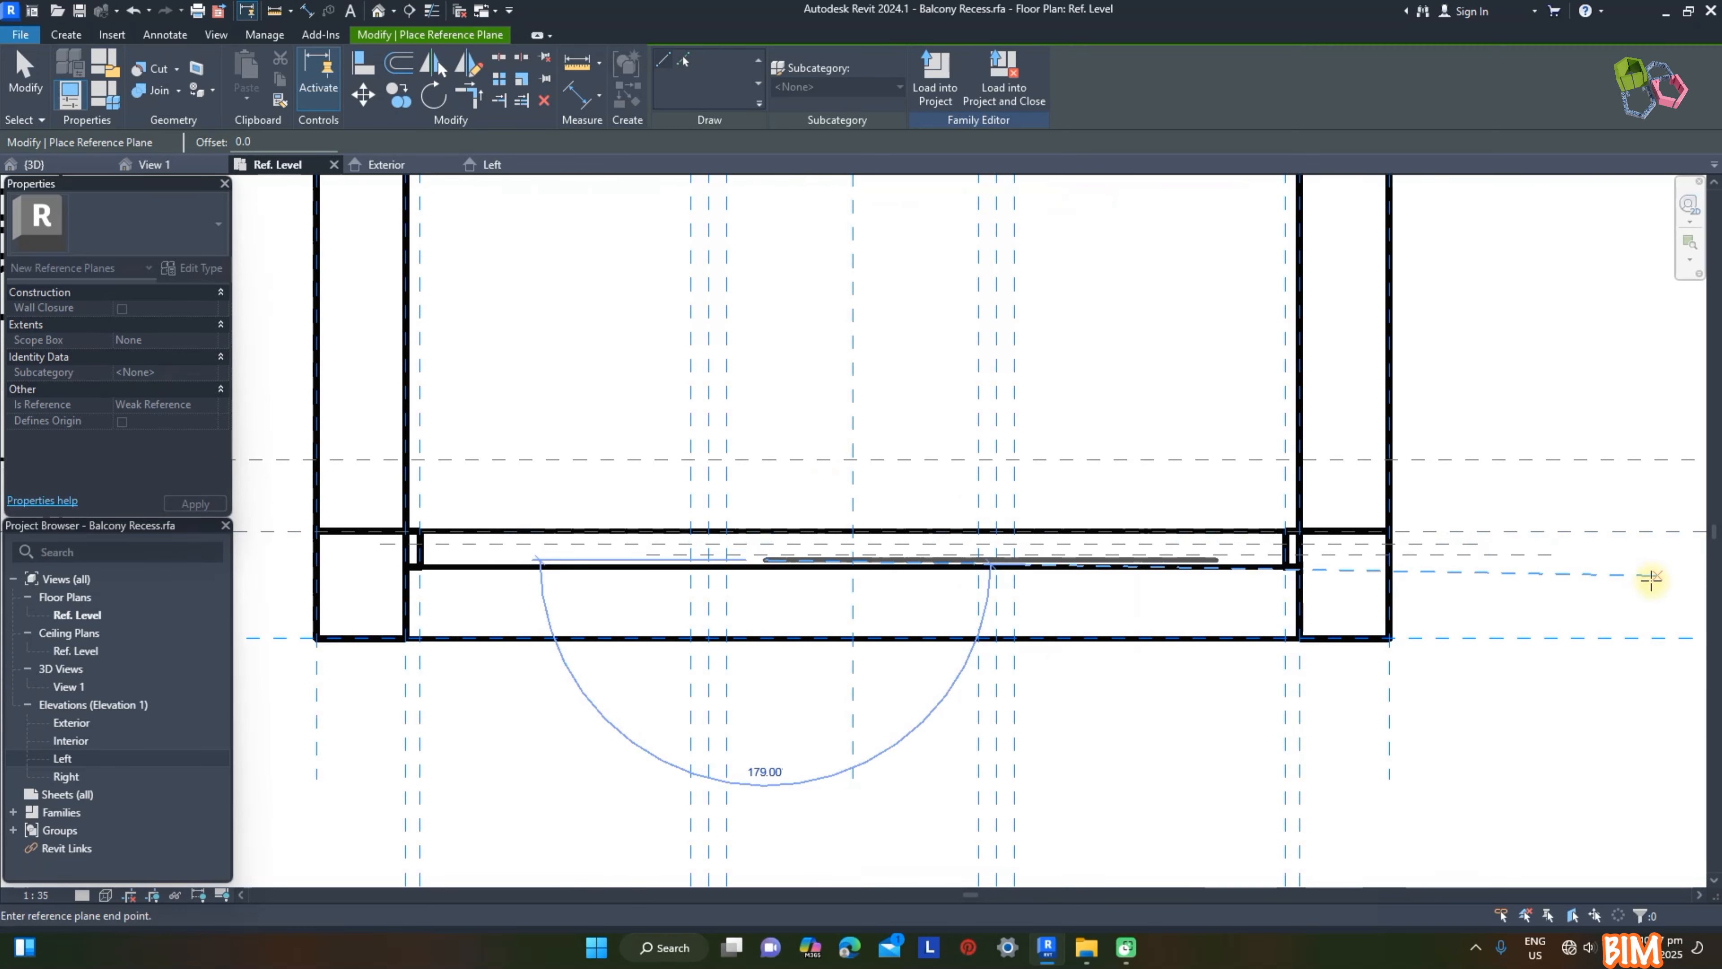
{"action": "left_click", "coordinate": [1626, 575]}
Step: Name the three new horizontal reference planes d1, d2 and d3, from the uppermost down
{"action": "key", "text": "Escape"}
{"action": "scroll", "coordinate": [1513, 568], "scroll_direction": "up", "scroll_amount": 2}
{"action": "left_click", "coordinate": [1439, 531]}
{"action": "left_click", "coordinate": [1443, 542]}
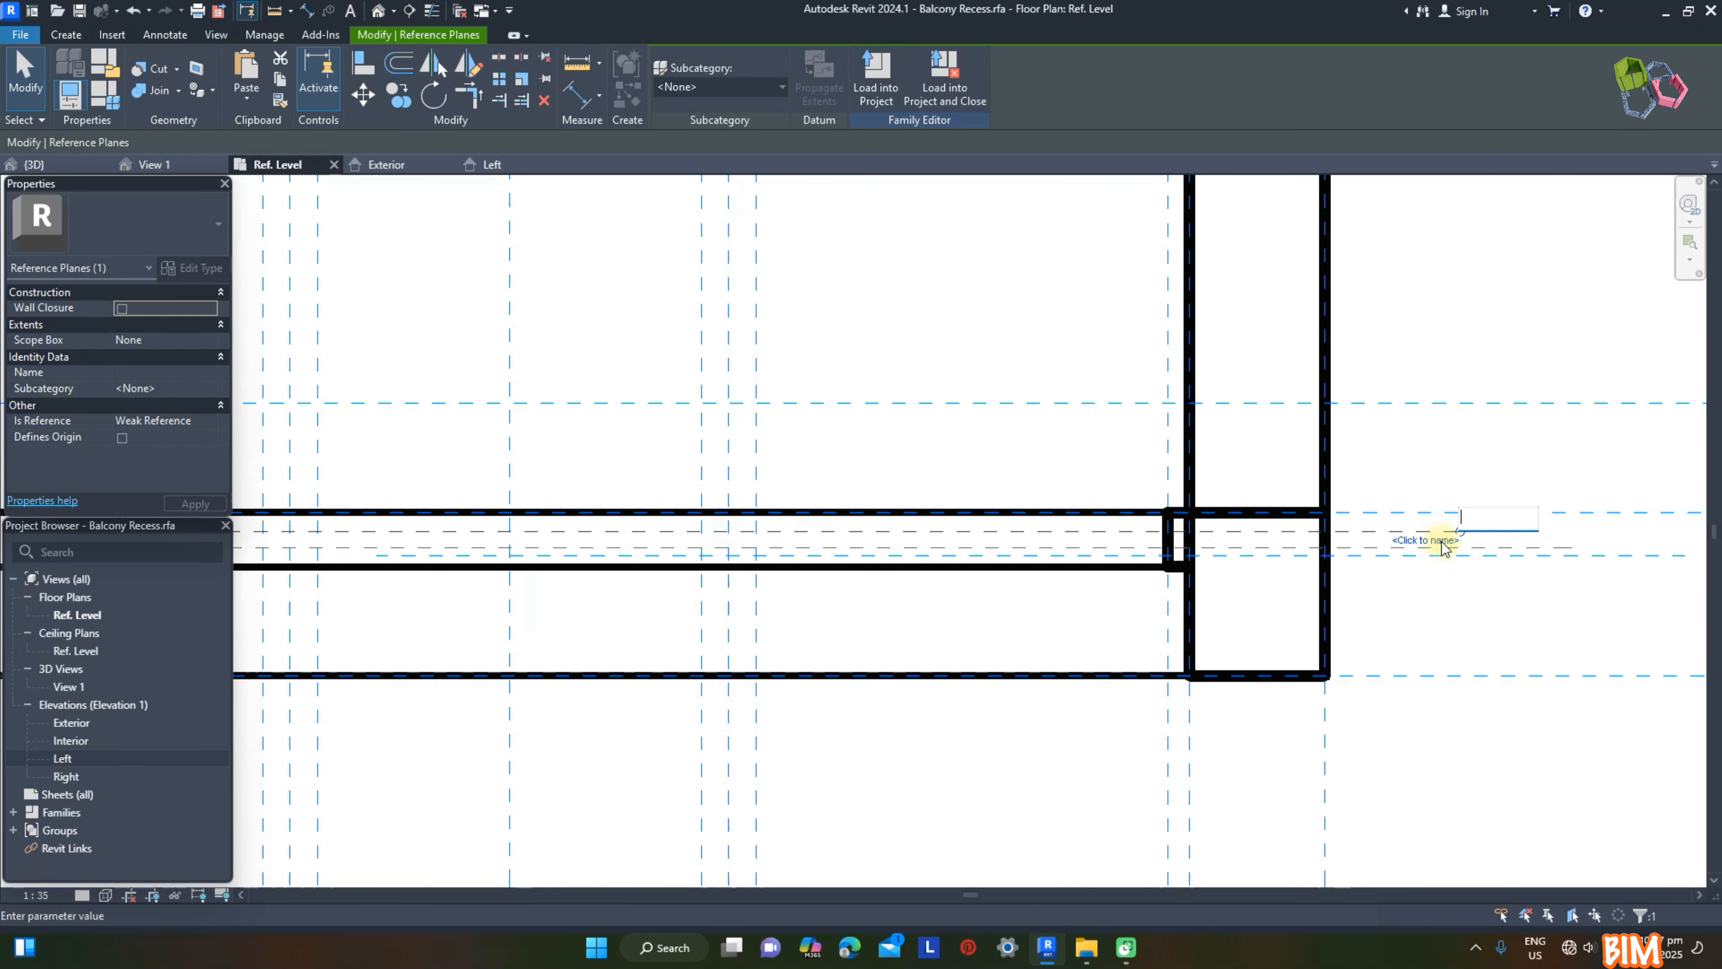
{"action": "type", "text": "d1"}
{"action": "key", "text": "Return"}
{"action": "left_click", "coordinate": [1518, 553]}
{"action": "left_click", "coordinate": [1537, 558]}
{"action": "type", "text": "d2"}
{"action": "key", "text": "Return"}
{"action": "left_click", "coordinate": [1650, 557]}
{"action": "left_click", "coordinate": [1650, 563]}
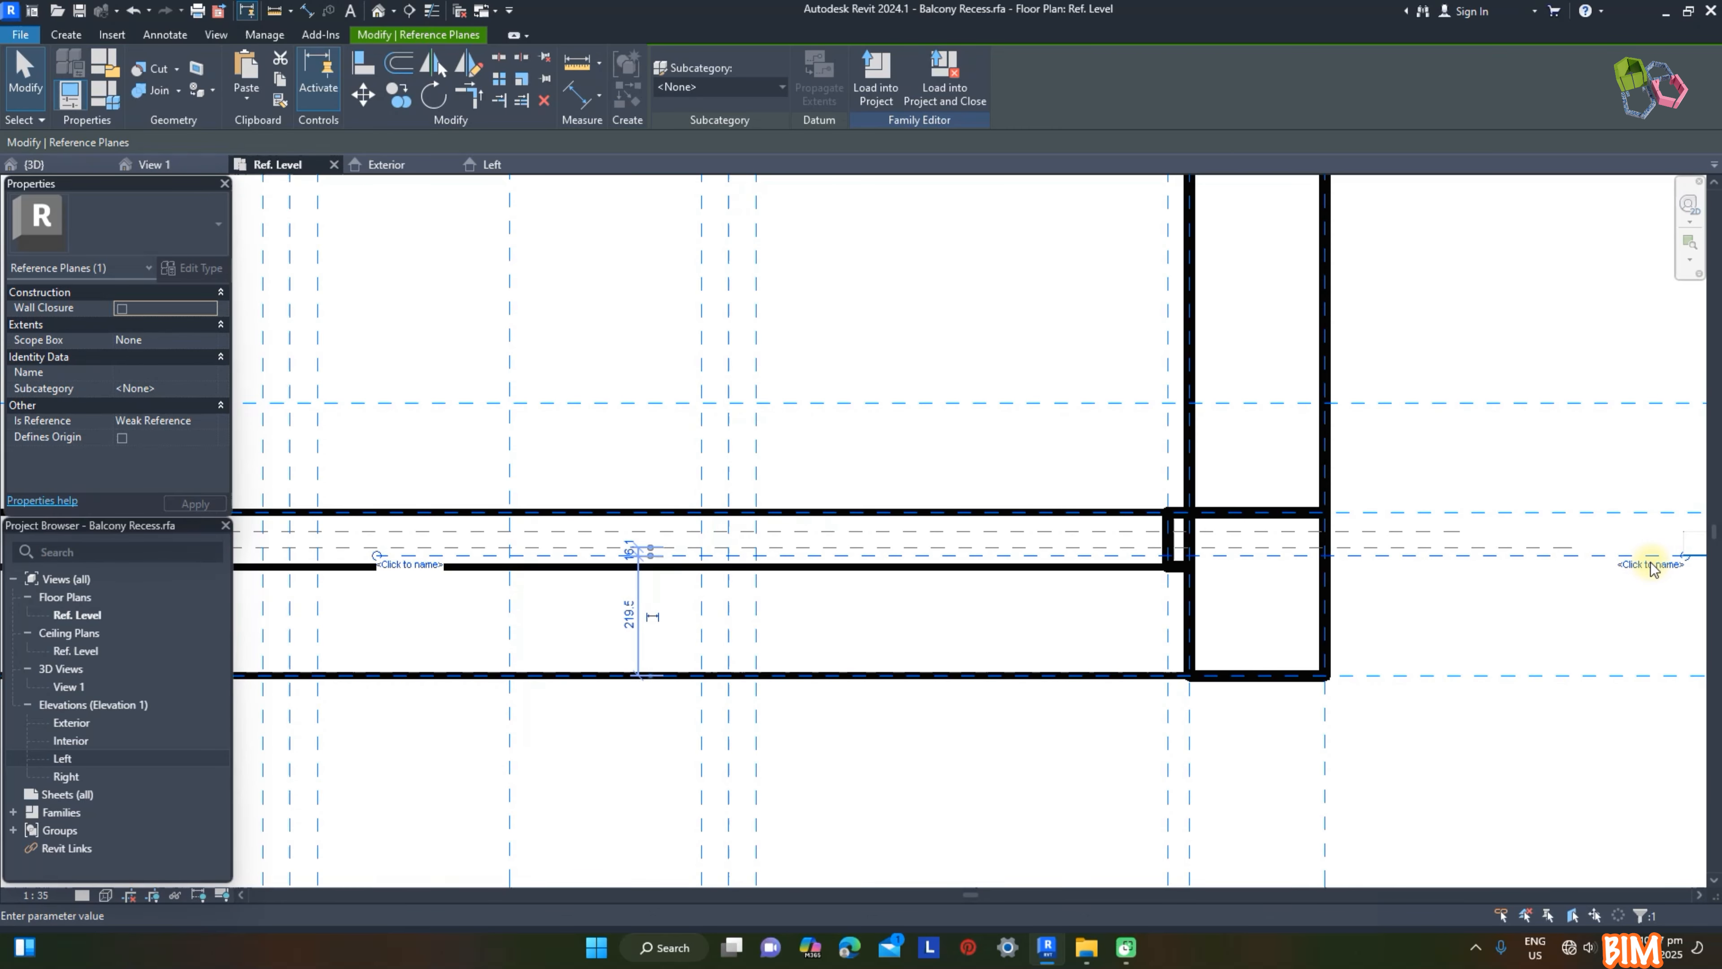
{"action": "key", "text": "Return"}
{"action": "key", "text": "Escape"}
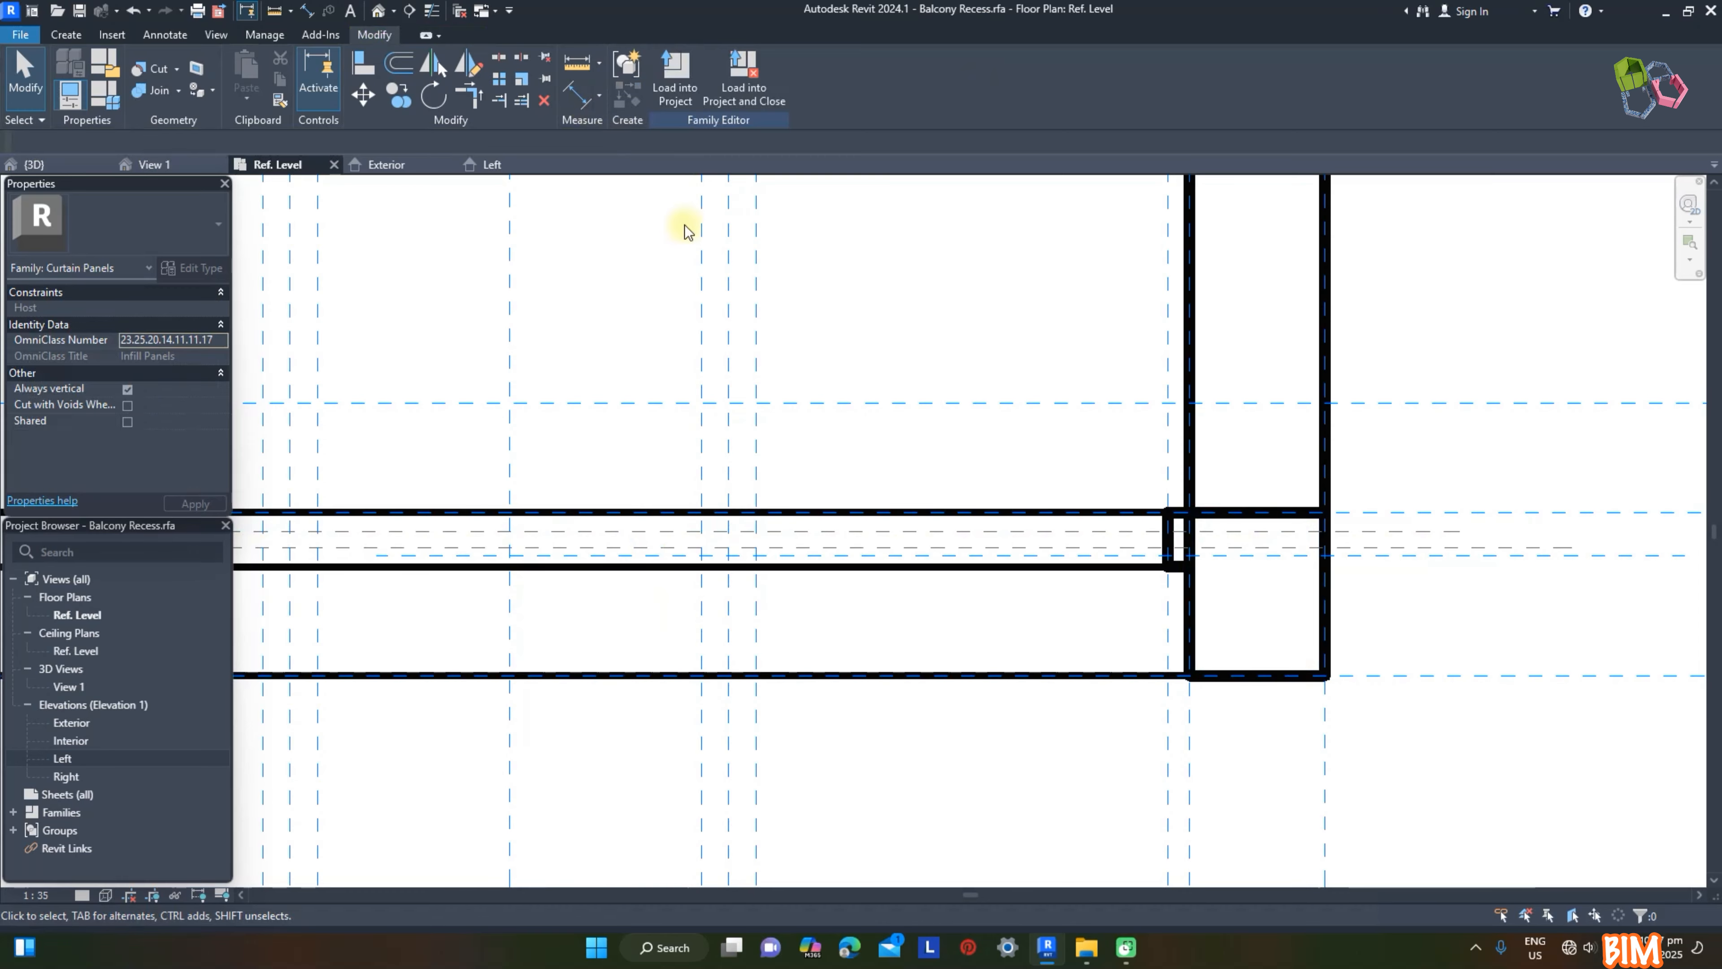
Step: Dimension plane d1 from the reference plane on the frame's upper face, set the distance to 10 mm and lock it
{"action": "left_click", "coordinate": [575, 94]}
{"action": "scroll", "coordinate": [848, 446], "scroll_direction": "down", "scroll_amount": 2}
{"action": "left_click", "coordinate": [1240, 503]}
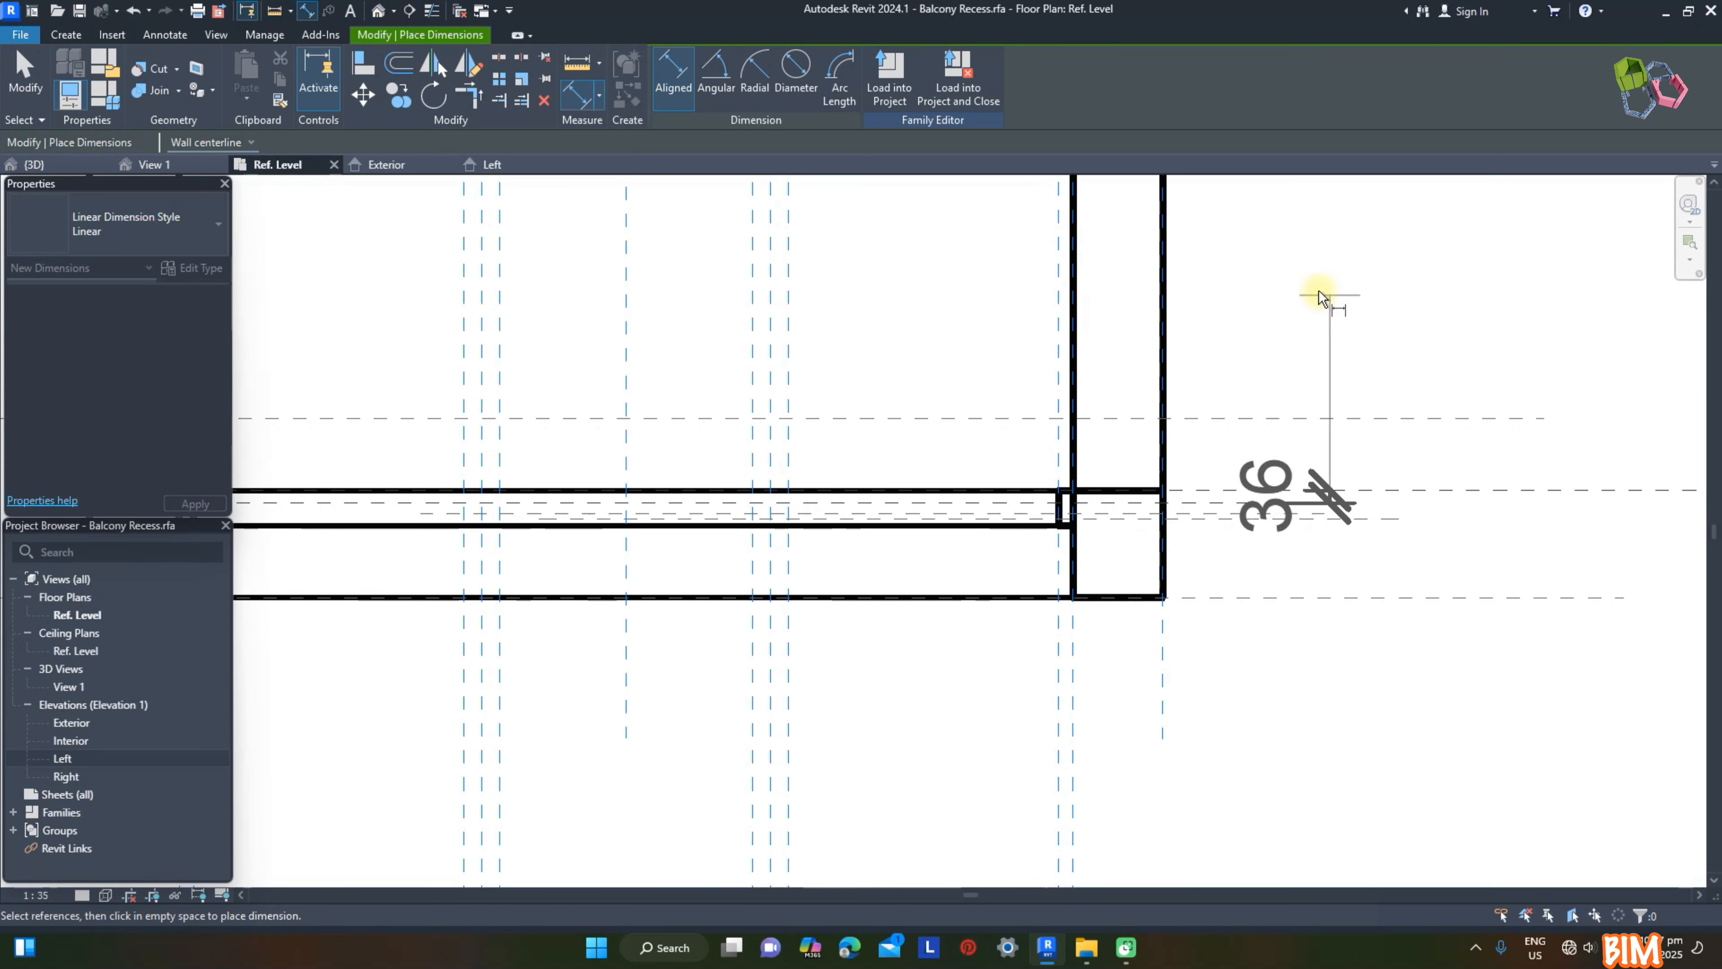
{"action": "left_click", "coordinate": [1396, 275]}
{"action": "key", "text": "Escape"}
{"action": "left_click", "coordinate": [1236, 503]}
{"action": "left_click", "coordinate": [1363, 496]}
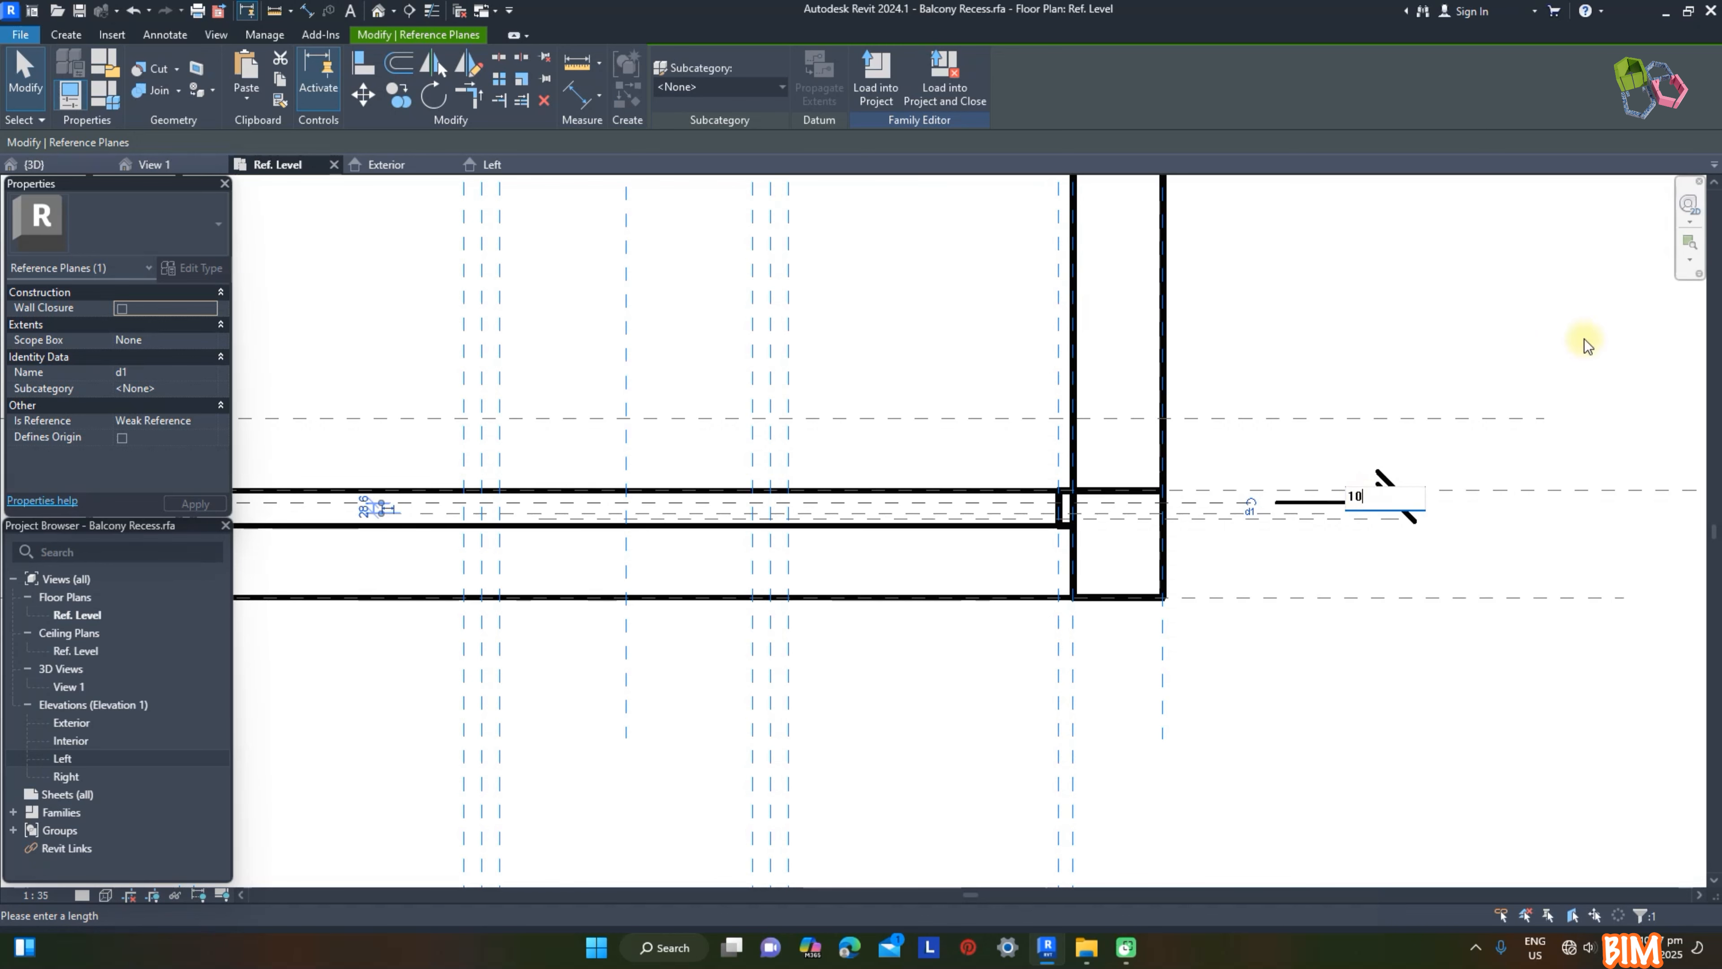
{"action": "key", "text": "Return"}
{"action": "key", "text": "Escape"}
{"action": "left_click", "coordinate": [1385, 474]}
{"action": "left_click", "coordinate": [1470, 499]}
{"action": "key", "text": "Escape"}
Step: Dimension plane d2 from plane d1, set the distance to 30 mm and lock it
{"action": "left_click", "coordinate": [574, 96]}
{"action": "scroll", "coordinate": [1239, 503], "scroll_direction": "up", "scroll_amount": 2}
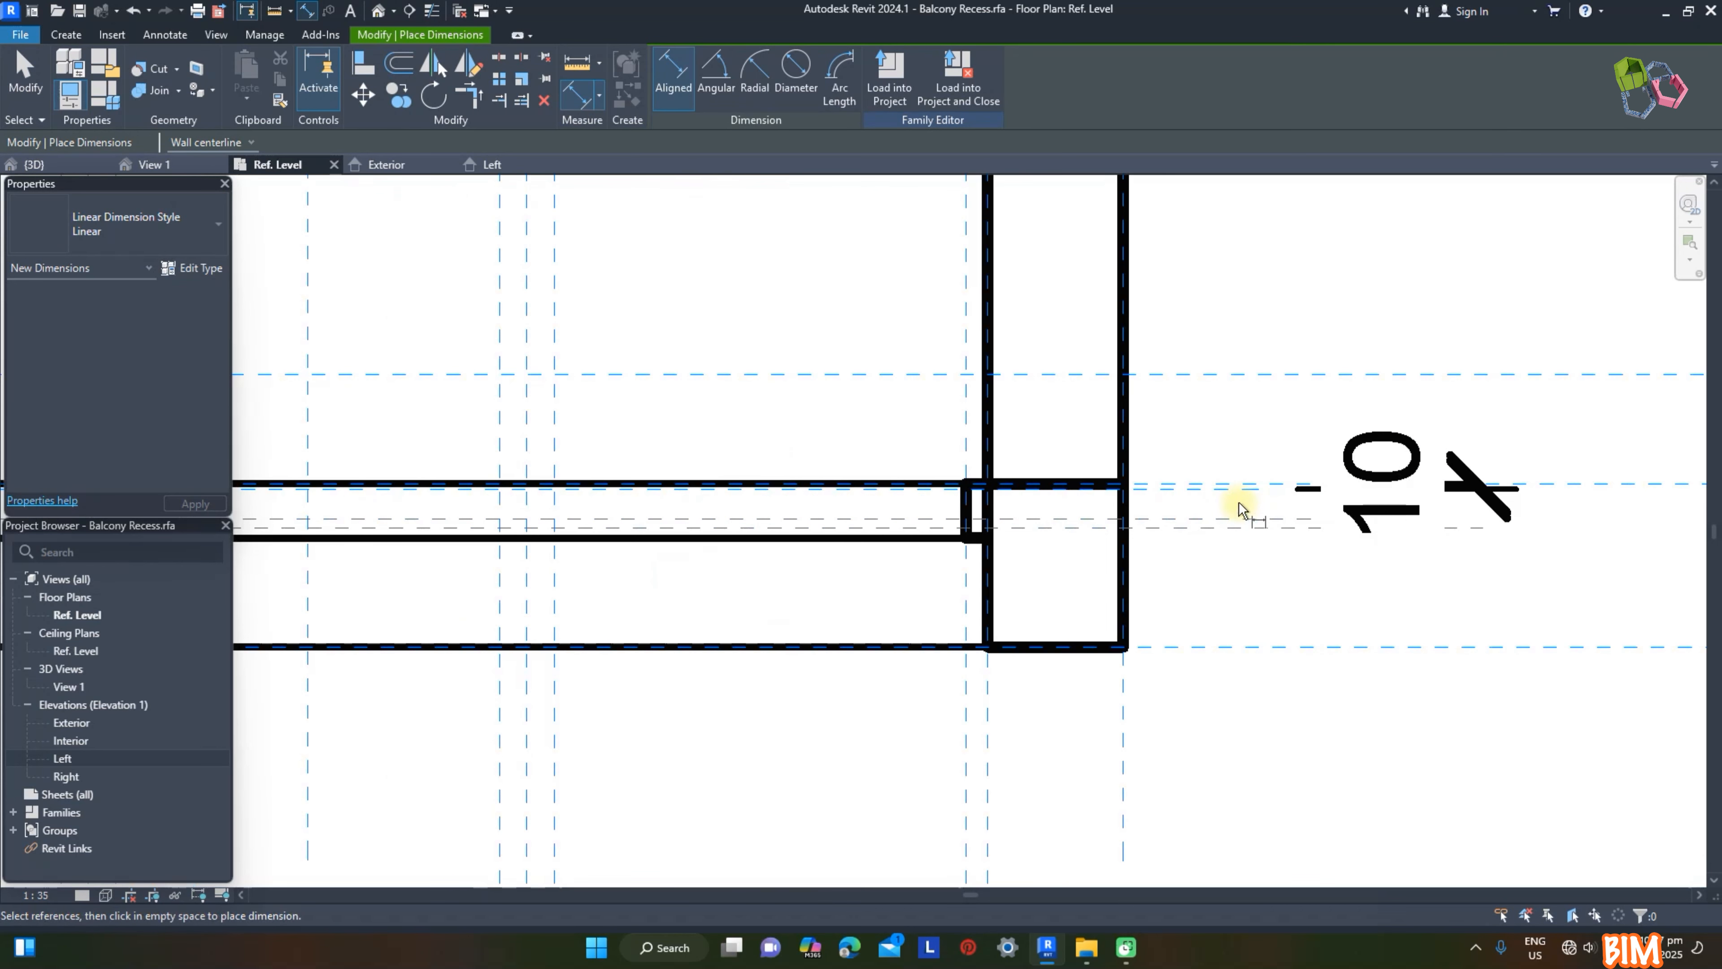
{"action": "left_click", "coordinate": [1238, 489]}
{"action": "left_click", "coordinate": [1237, 519]}
{"action": "scroll", "coordinate": [1240, 518], "scroll_direction": "down", "scroll_amount": 2}
{"action": "left_click", "coordinate": [1409, 386]}
{"action": "key", "text": "Escape"}
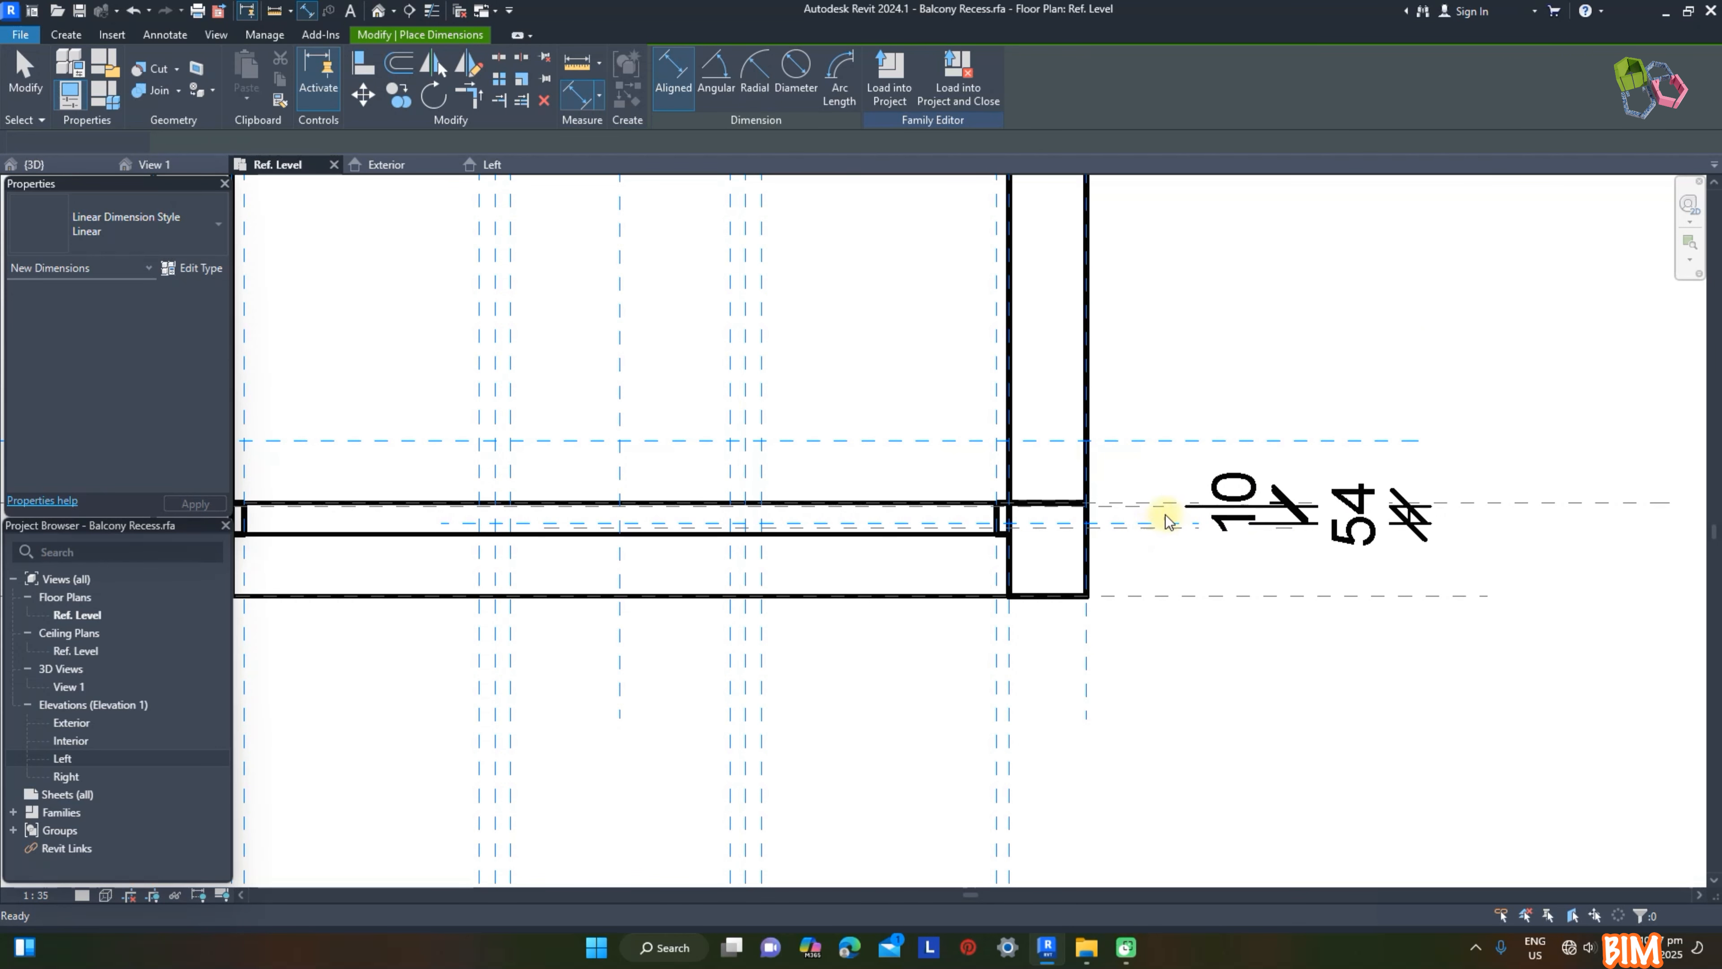
{"action": "scroll", "coordinate": [1165, 515], "scroll_direction": "up", "scroll_amount": 5}
{"action": "left_click", "coordinate": [1167, 542]}
{"action": "scroll", "coordinate": [1168, 541], "scroll_direction": "down", "scroll_amount": 1}
{"action": "left_click", "coordinate": [1589, 533]}
{"action": "type", "text": "30"}
{"action": "key", "text": "Return"}
{"action": "key", "text": "Escape"}
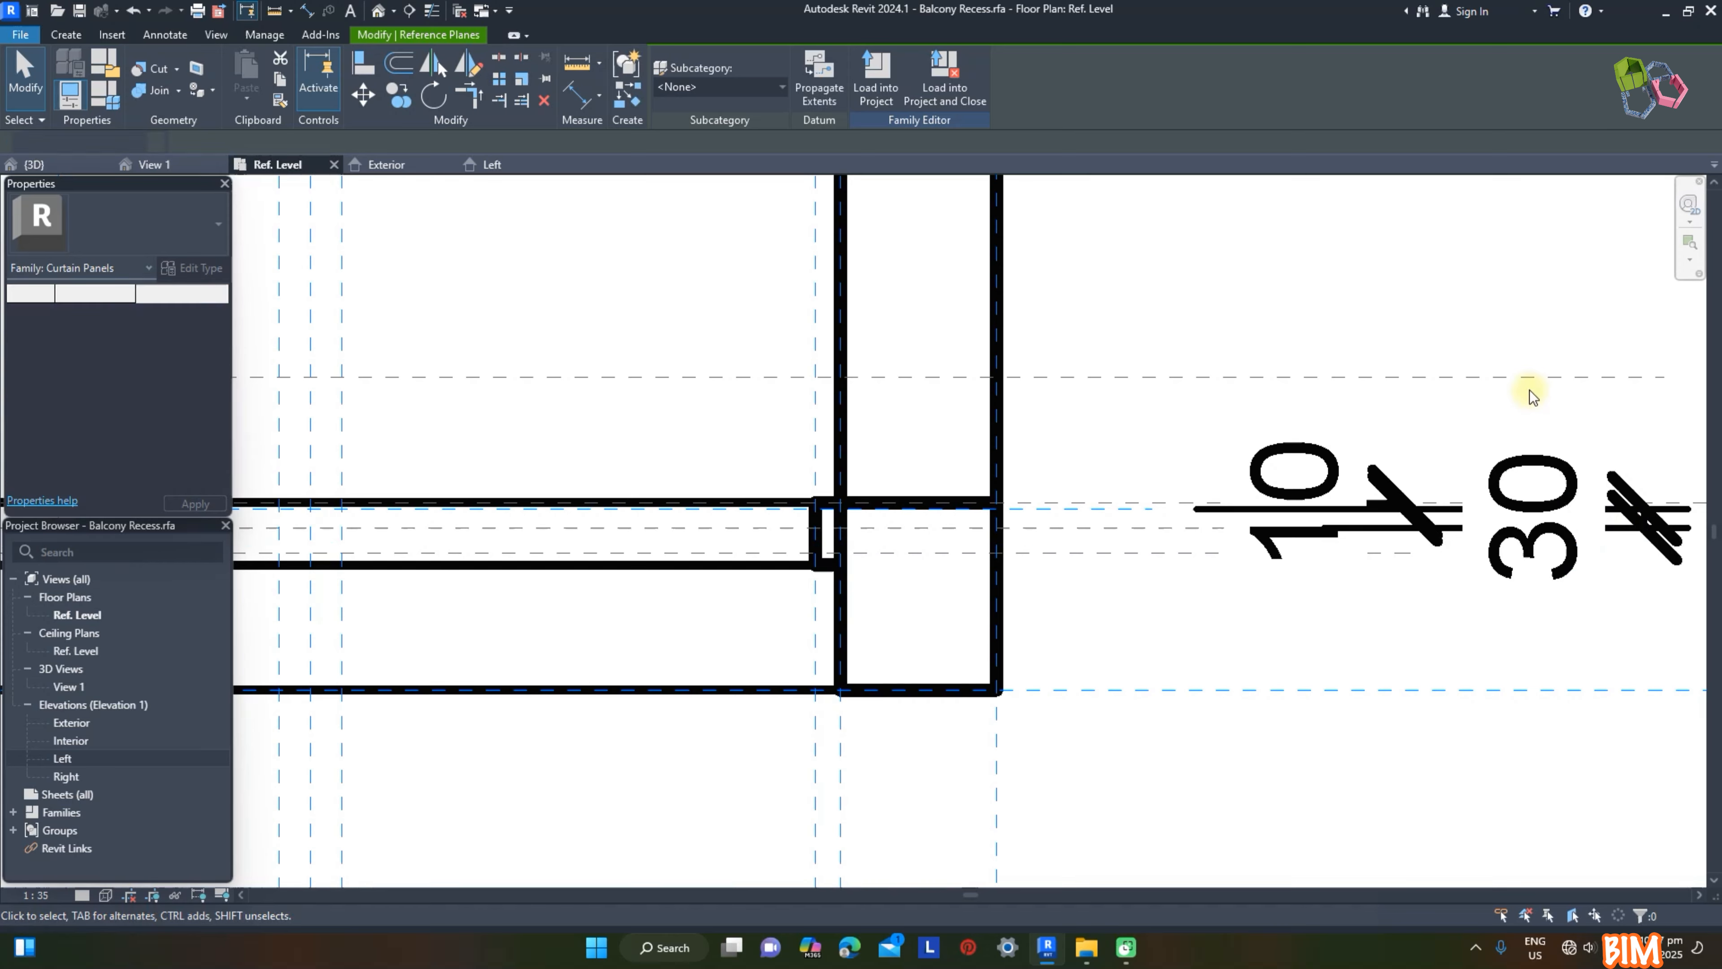
{"action": "left_click", "coordinate": [1533, 483]}
{"action": "scroll", "coordinate": [1010, 706], "scroll_direction": "down", "scroll_amount": 1}
Step: Dimension plane d3 from plane d2, set the distance to 30 mm and lock it
{"action": "key", "text": "d"}
{"action": "key", "text": "i"}
{"action": "left_click", "coordinate": [1107, 571]}
{"action": "left_click", "coordinate": [1107, 587]}
{"action": "scroll", "coordinate": [986, 597], "scroll_direction": "down", "scroll_amount": 3}
{"action": "left_click", "coordinate": [1342, 606]}
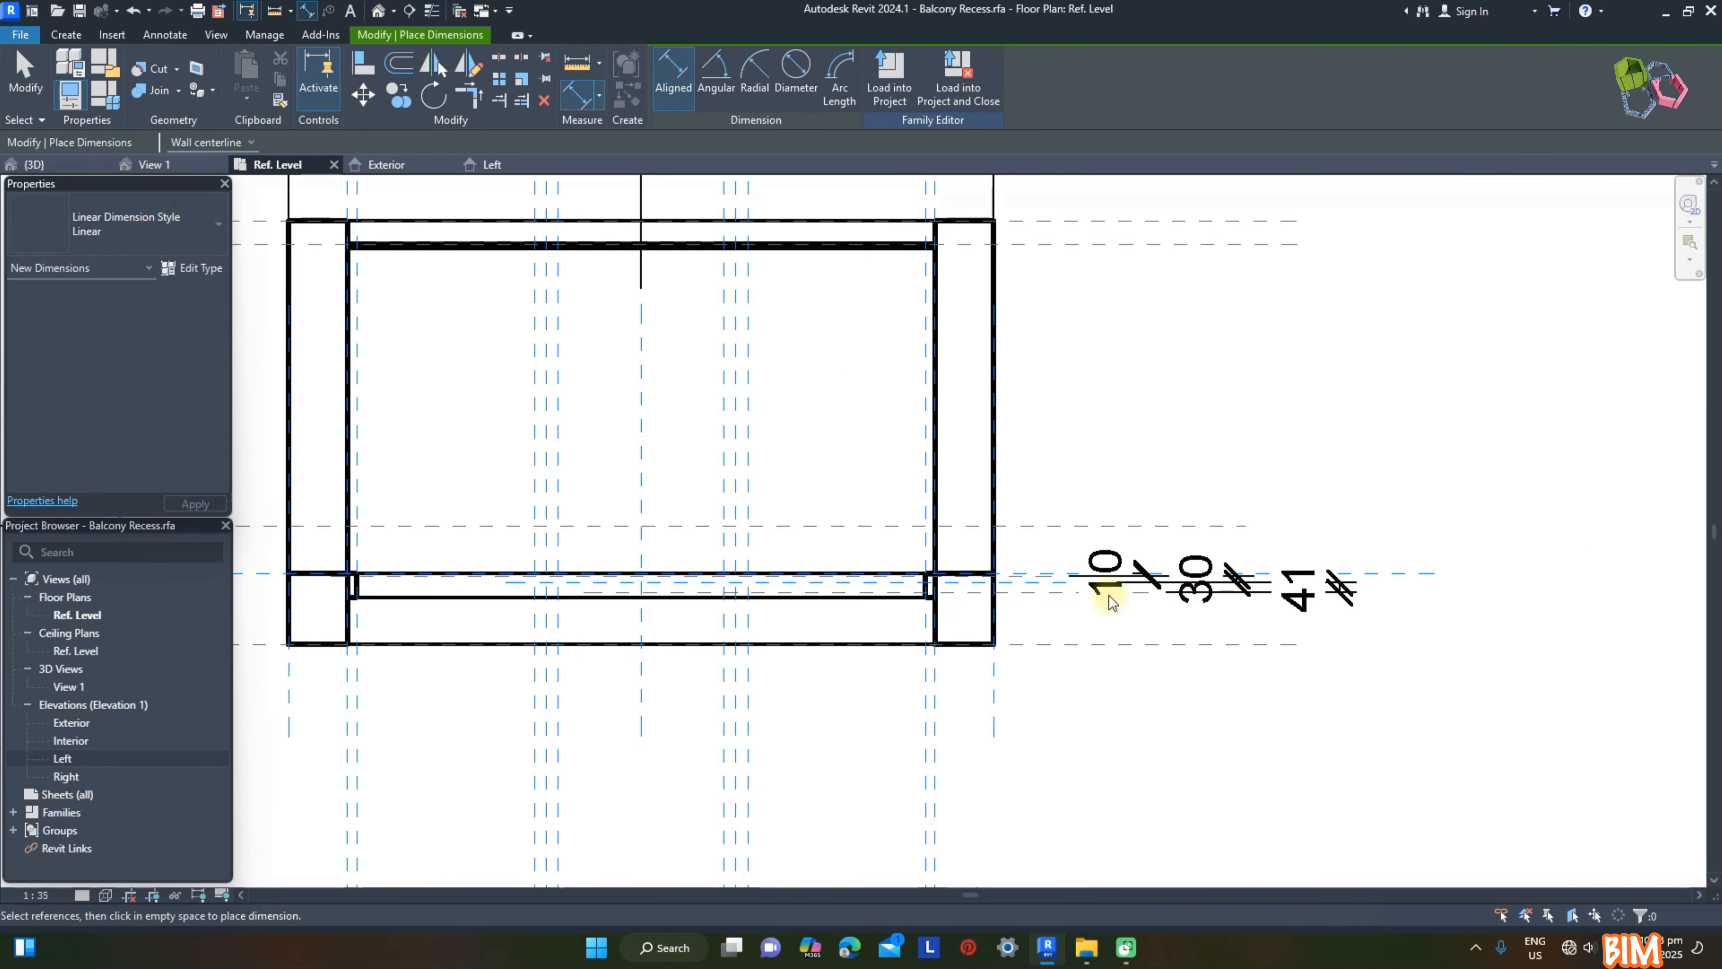
{"action": "key", "text": "Escape"}
{"action": "left_click", "coordinate": [1108, 595]}
{"action": "scroll", "coordinate": [1337, 601], "scroll_direction": "up", "scroll_amount": 2}
{"action": "left_click", "coordinate": [1303, 582]}
{"action": "type", "text": "30"}
{"action": "key", "text": "Return"}
{"action": "left_click", "coordinate": [1245, 472]}
{"action": "left_click", "coordinate": [1275, 572]}
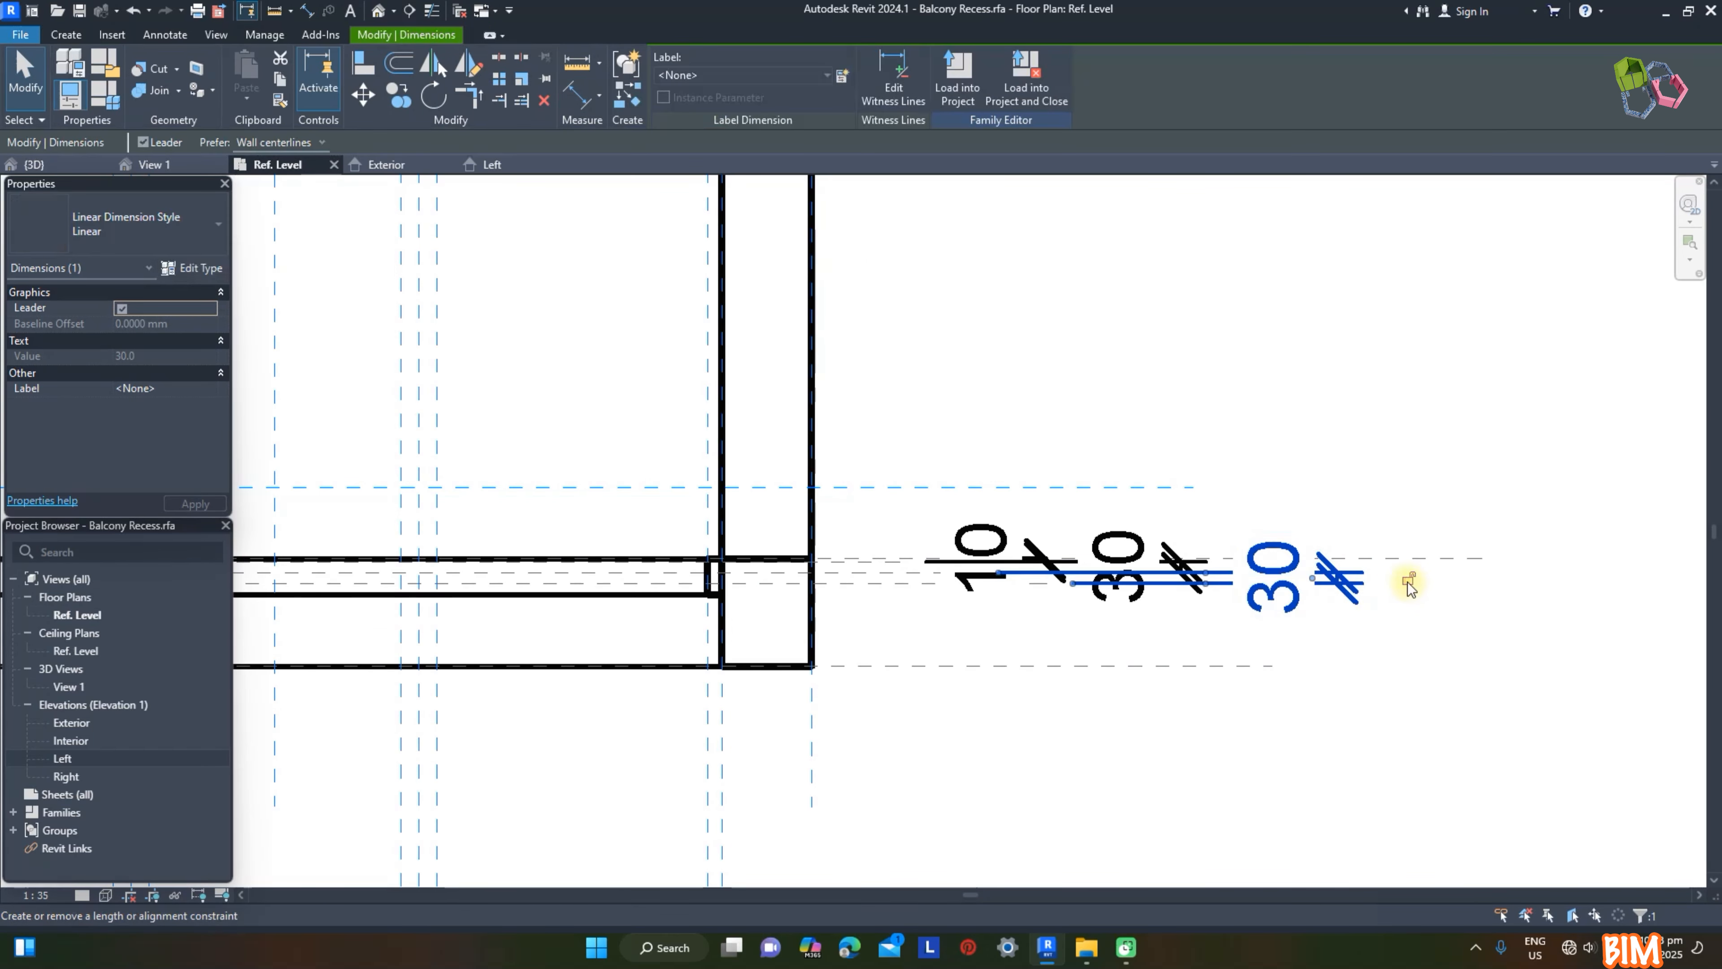
Step: In the Exterior elevation, start a new extrusion and set its work plane to Reference Plane : d1
{"action": "left_click", "coordinate": [386, 165]}
{"action": "left_click", "coordinate": [66, 34]}
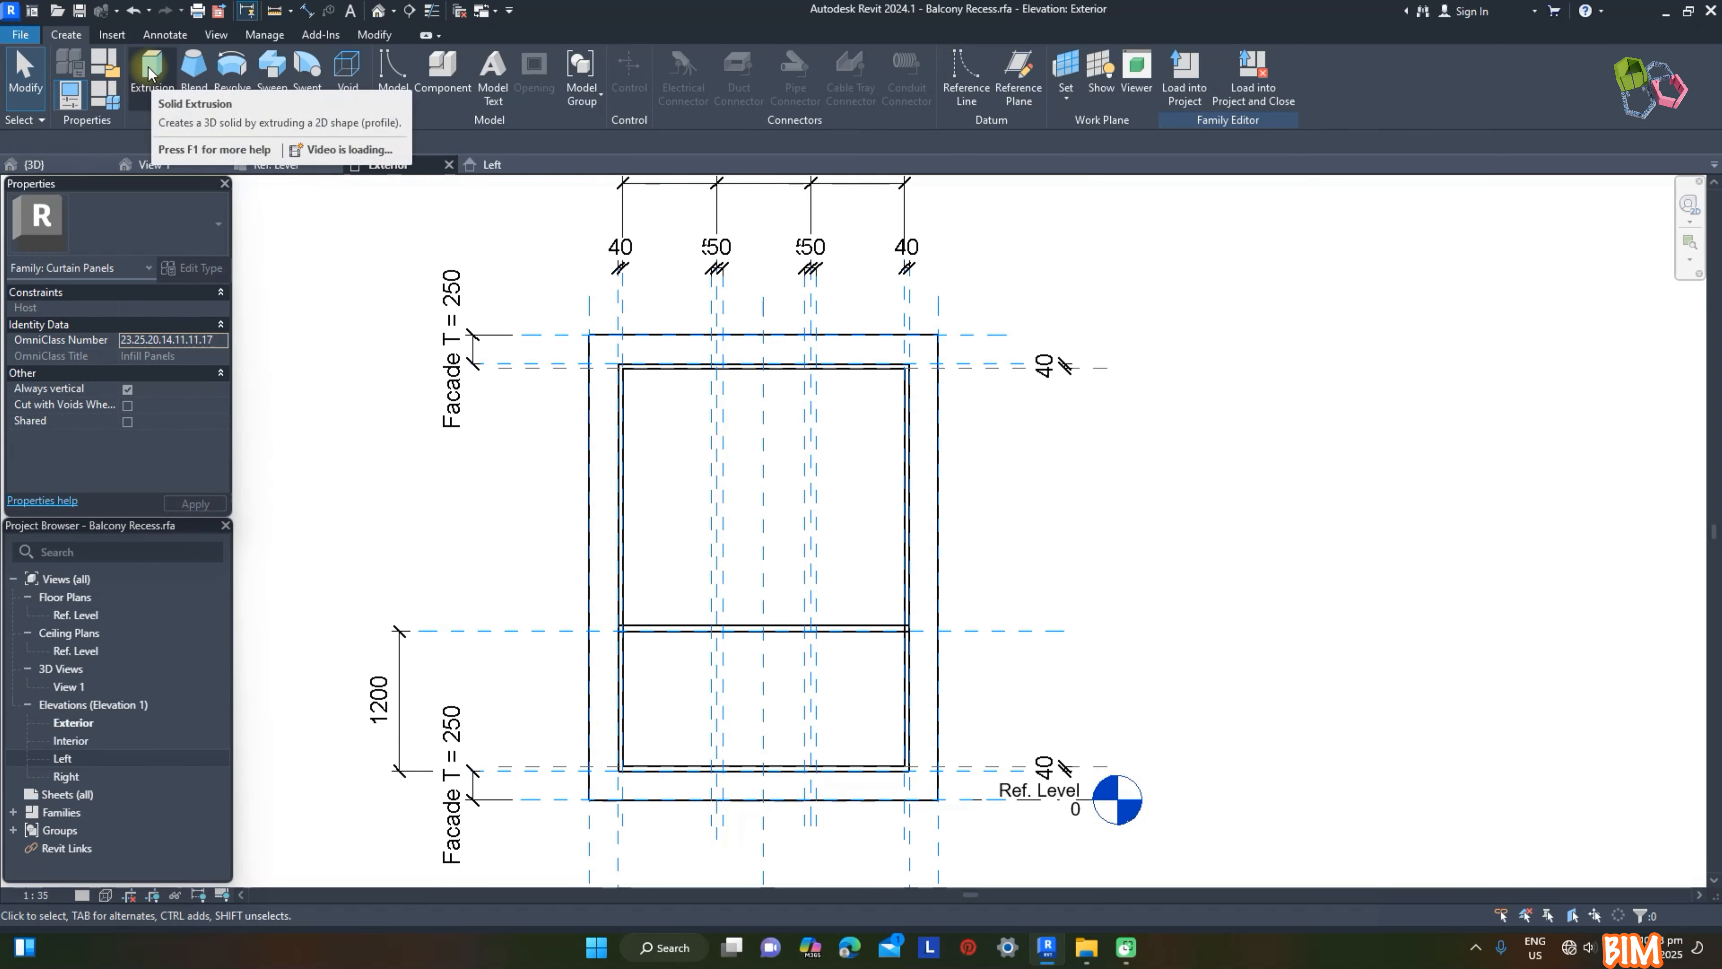
{"action": "left_click", "coordinate": [150, 75]}
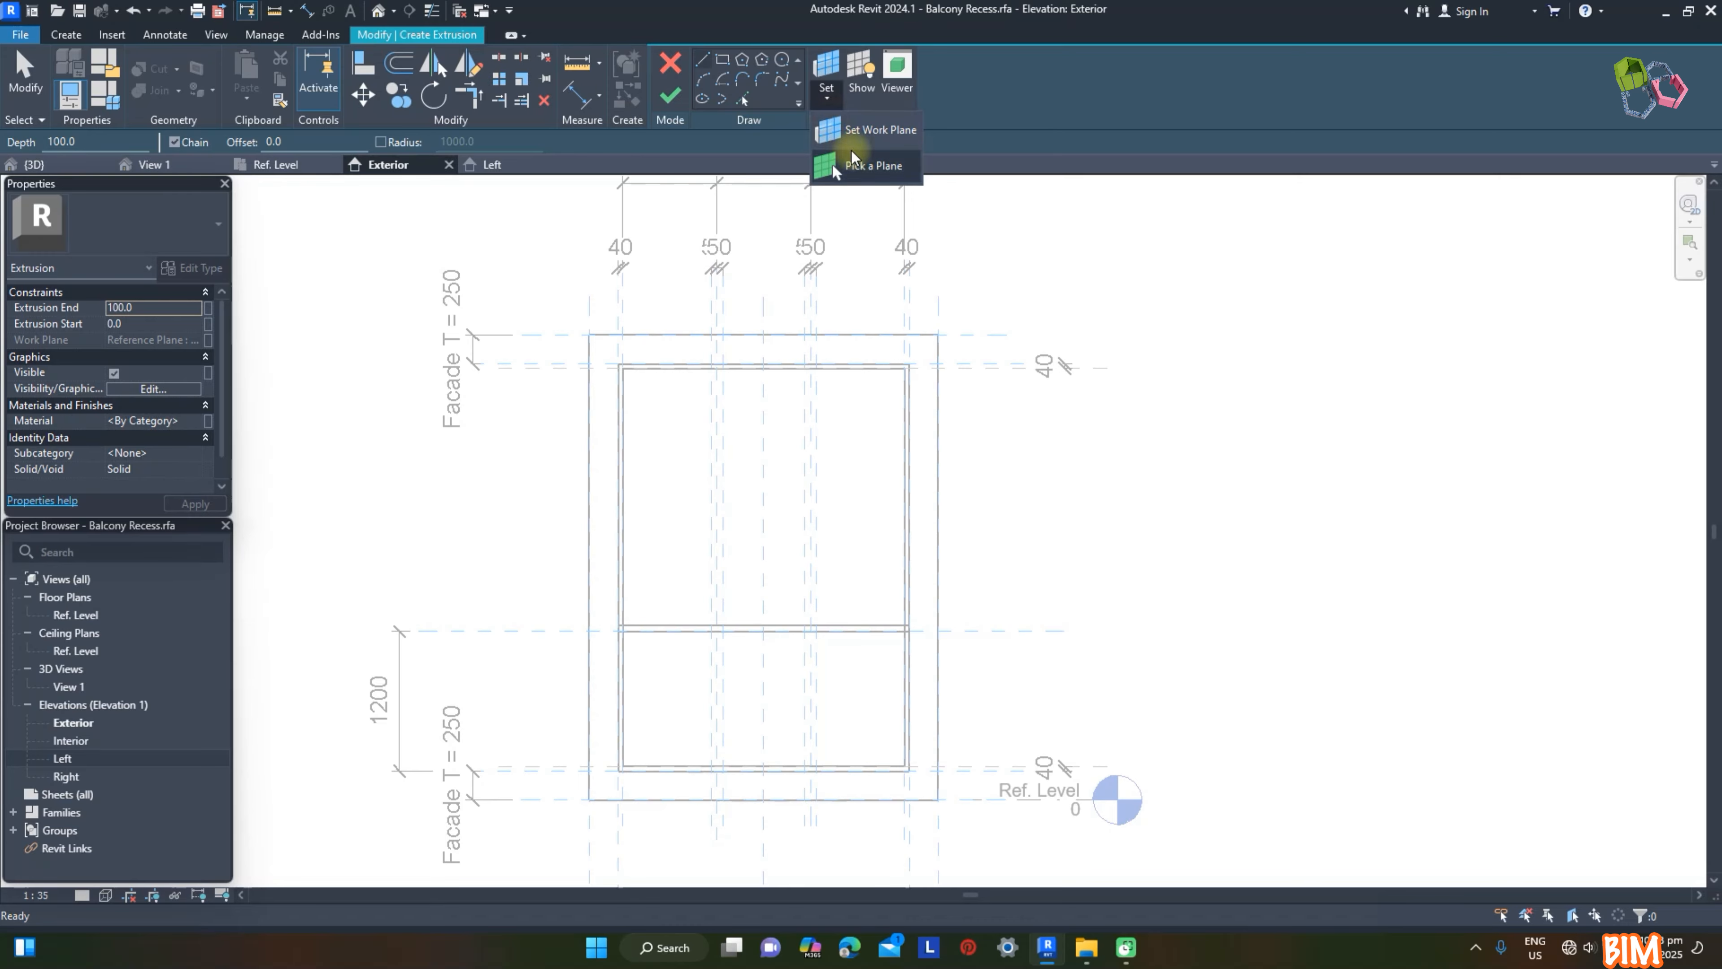
{"action": "left_click", "coordinate": [942, 470]}
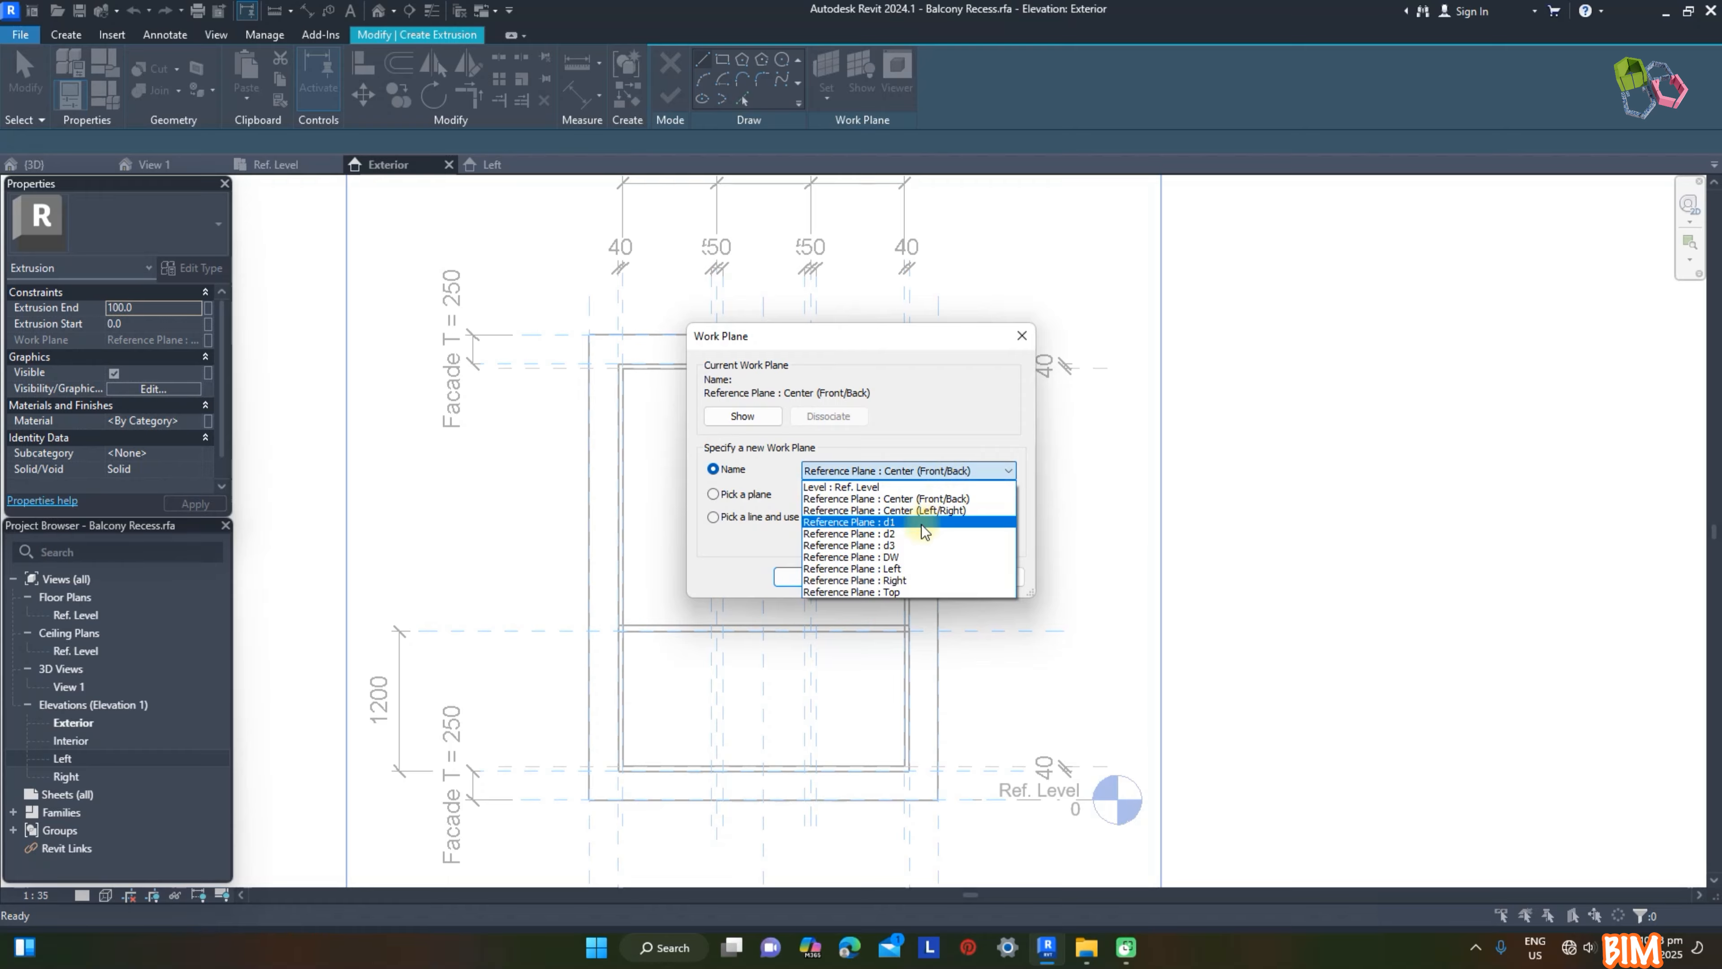
{"action": "left_click", "coordinate": [903, 523]}
{"action": "left_click", "coordinate": [818, 576]}
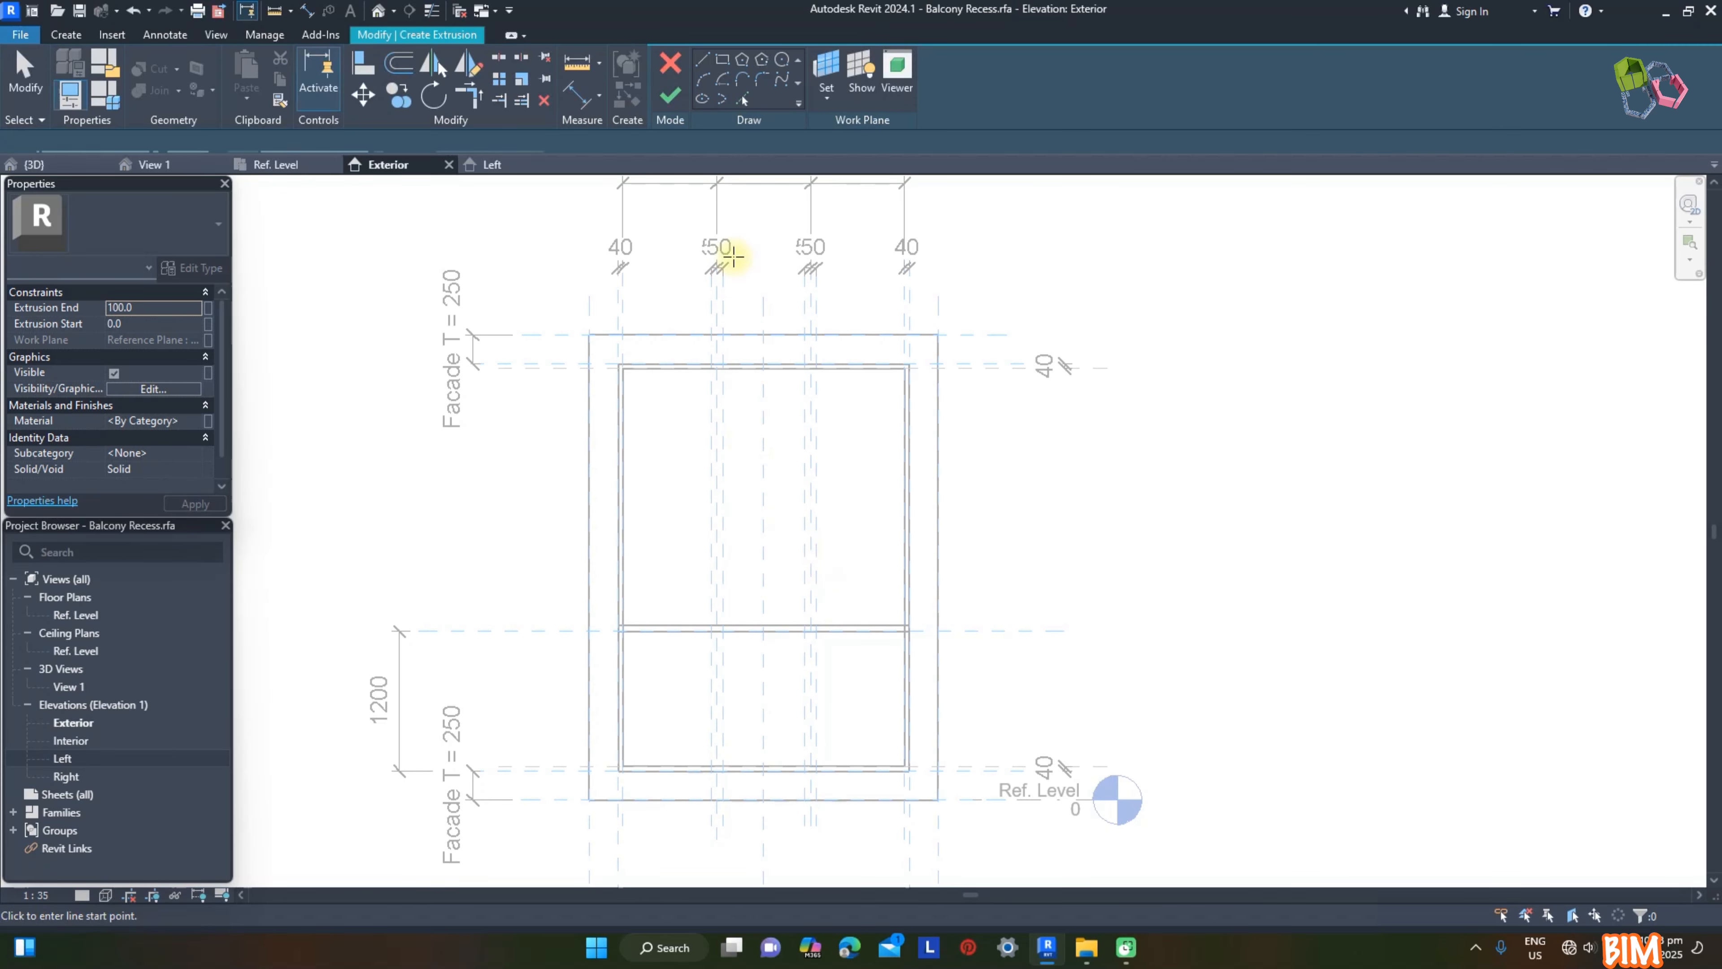
Step: Sketch the left sash's outer rectangle from the frame's inner corner to the first inner vertical planes and lock its edges
{"action": "left_click", "coordinate": [723, 64]}
{"action": "scroll", "coordinate": [648, 391], "scroll_direction": "up", "scroll_amount": 5}
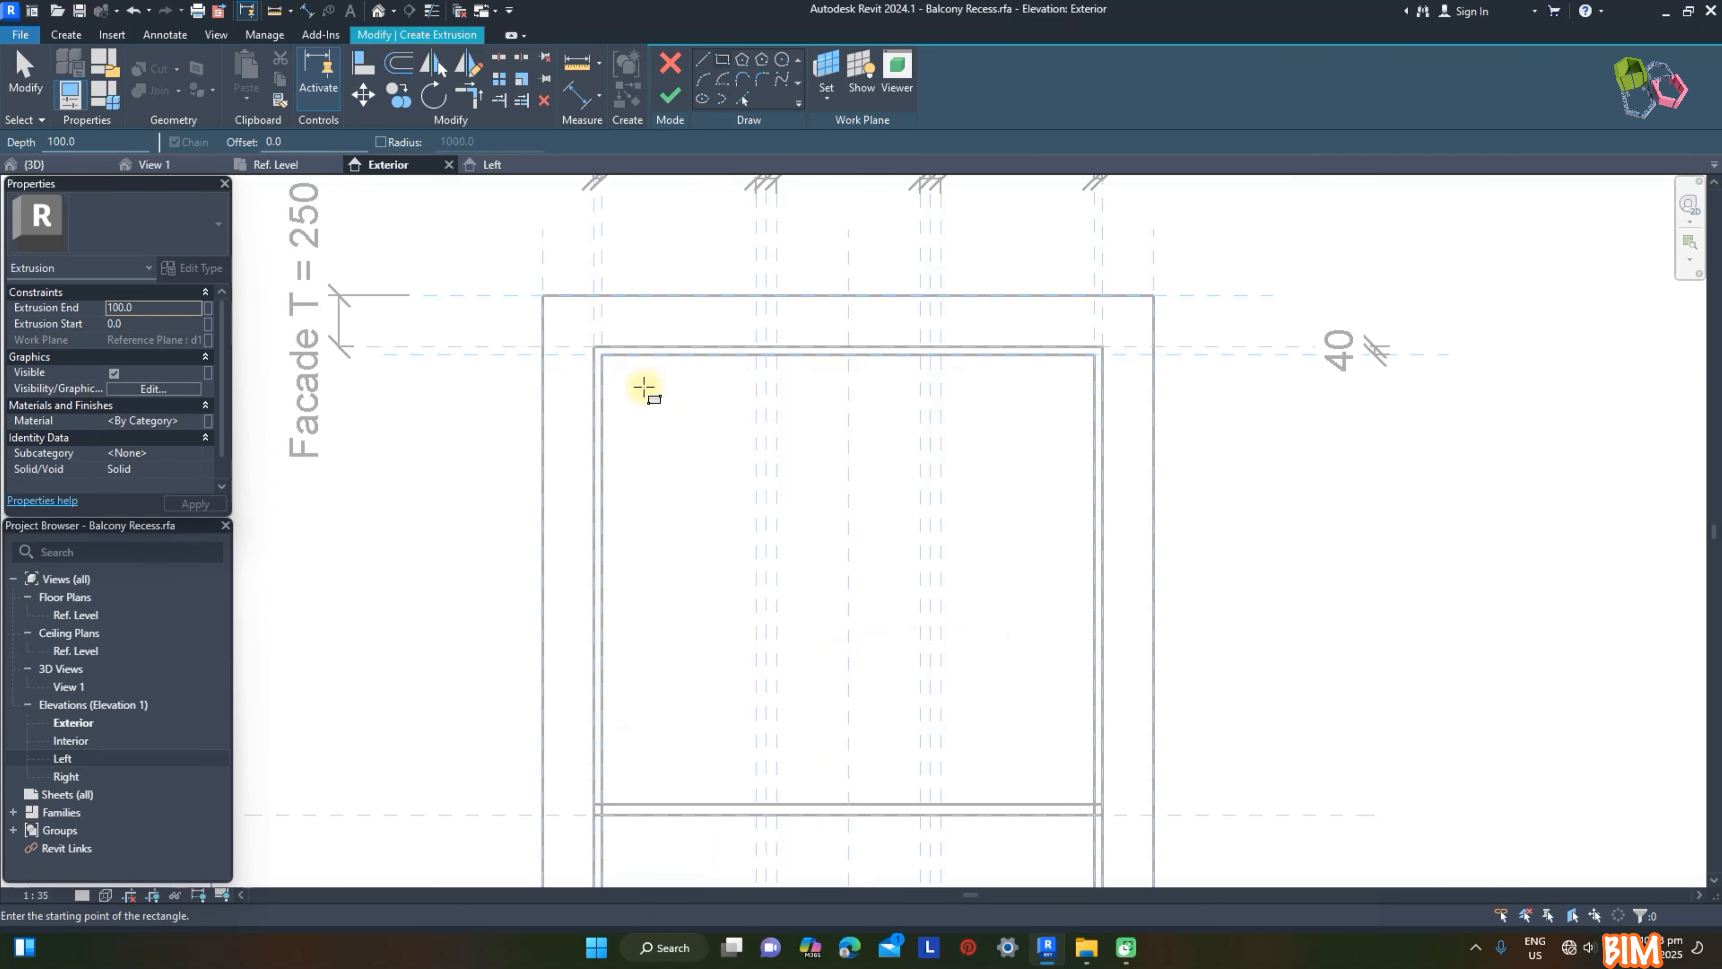
{"action": "left_click", "coordinate": [587, 341]}
{"action": "scroll", "coordinate": [585, 277], "scroll_direction": "down", "scroll_amount": 6}
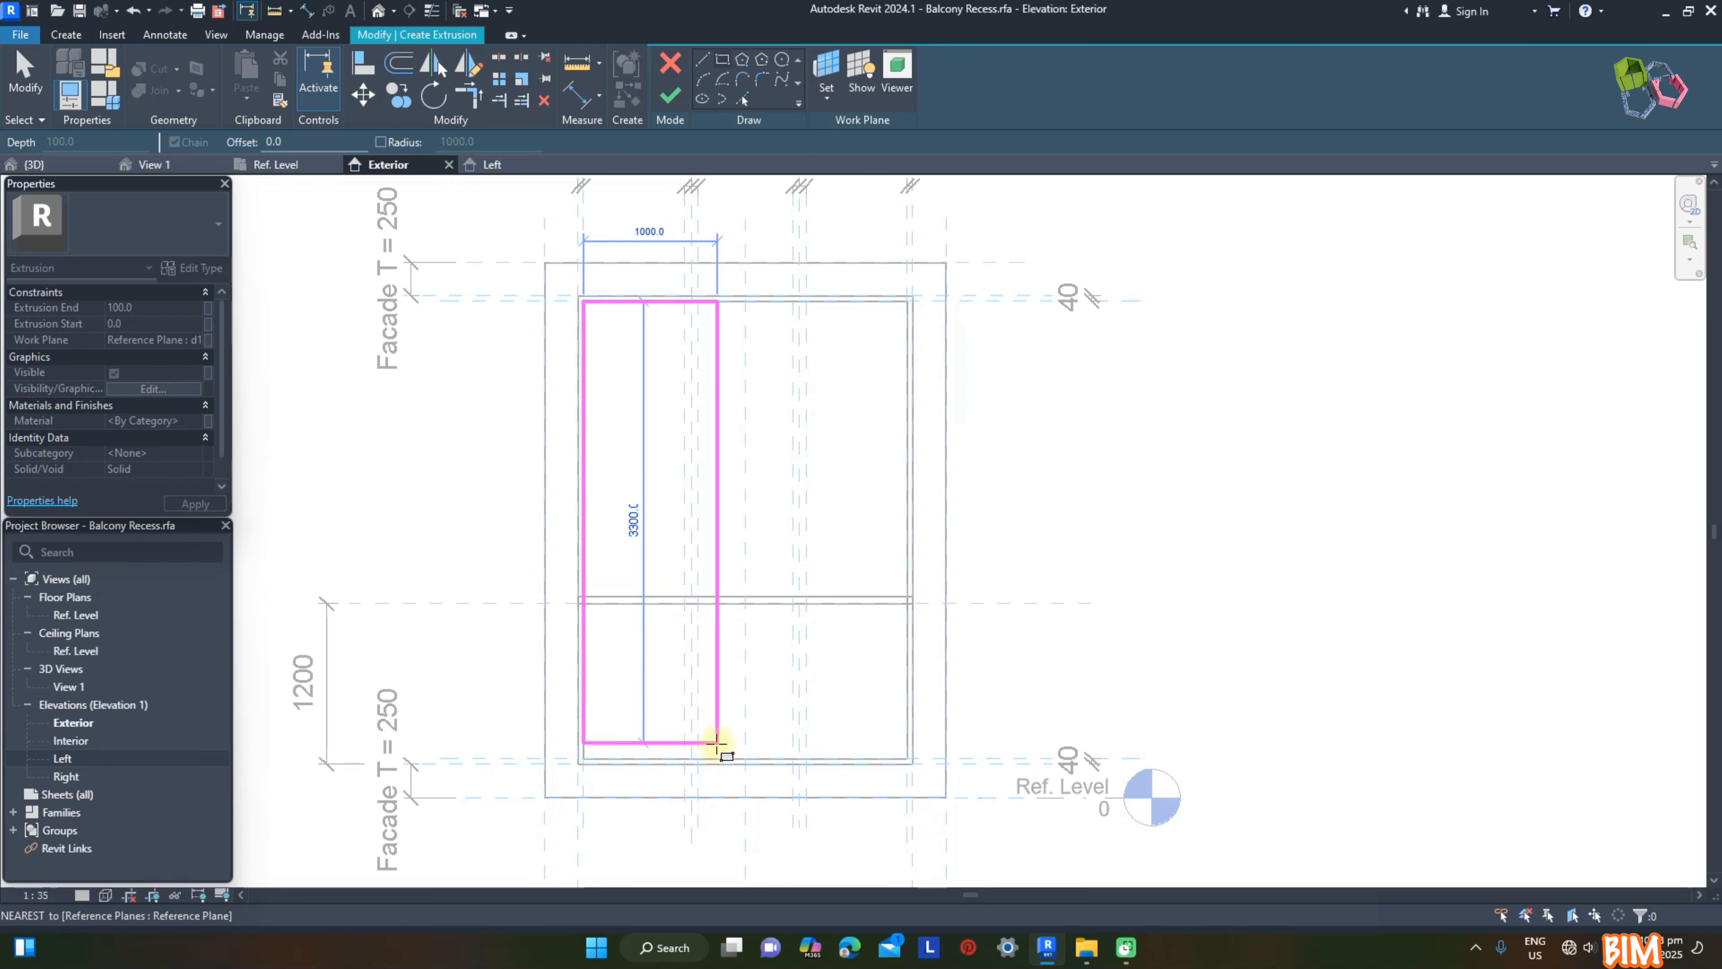
{"action": "scroll", "coordinate": [715, 746], "scroll_direction": "up", "scroll_amount": 5}
{"action": "left_click", "coordinate": [666, 783]}
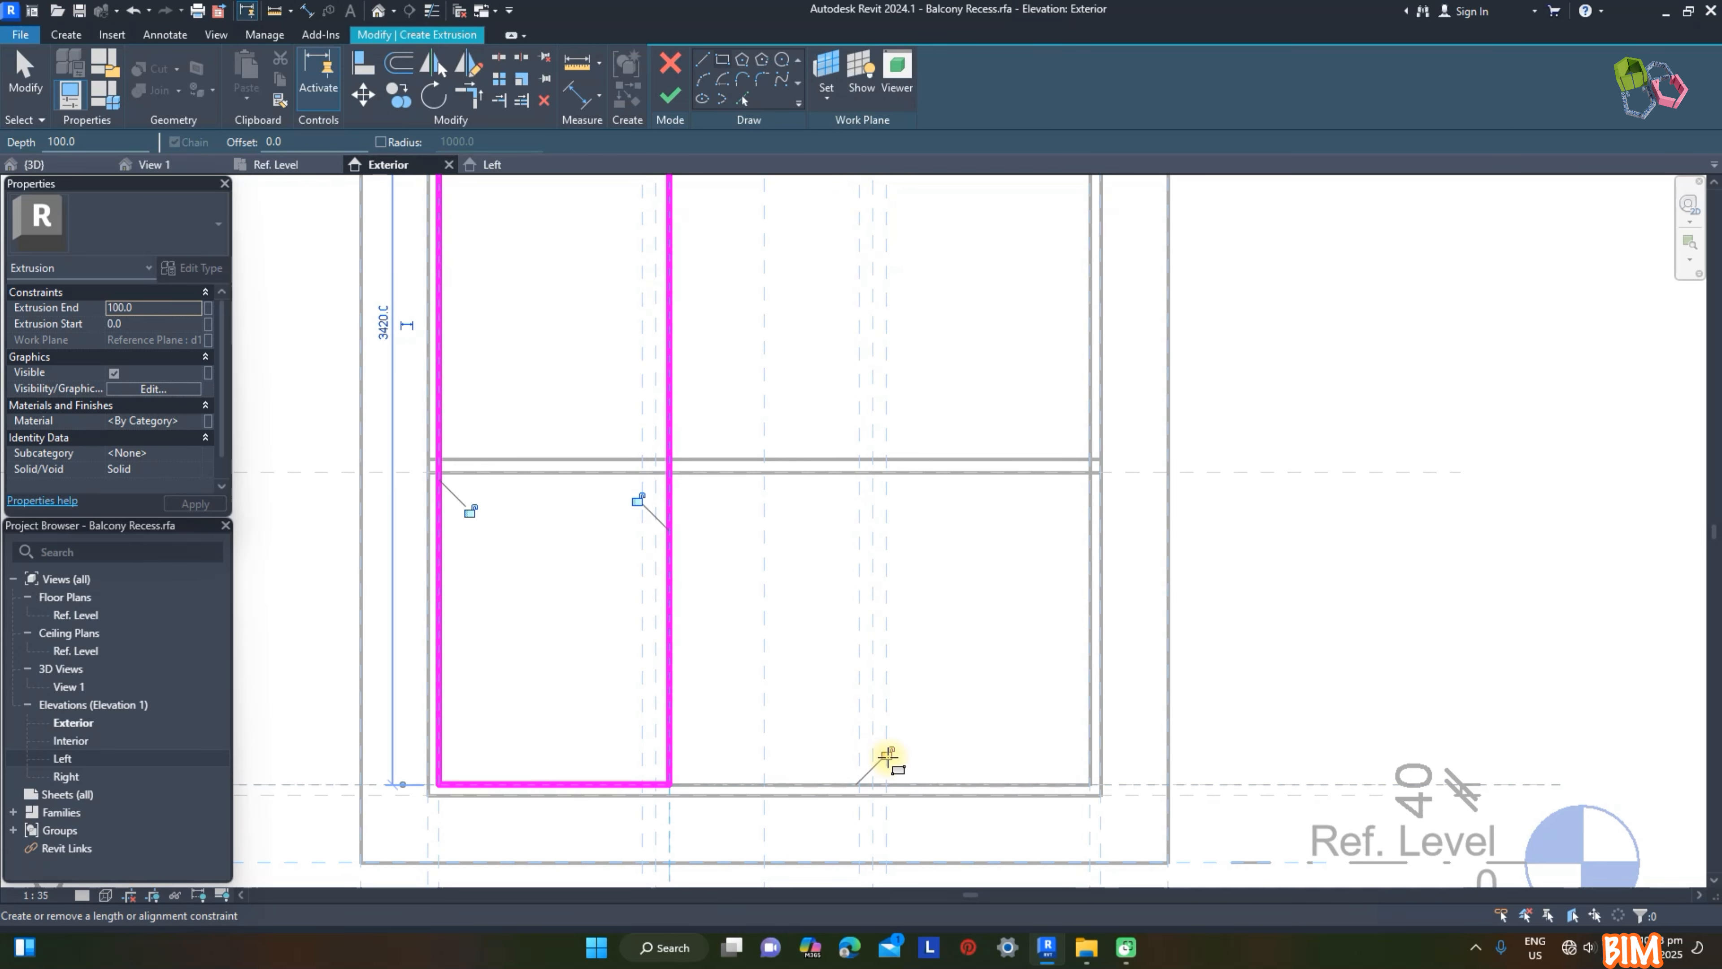
{"action": "scroll", "coordinate": [530, 500], "scroll_direction": "down", "scroll_amount": 3}
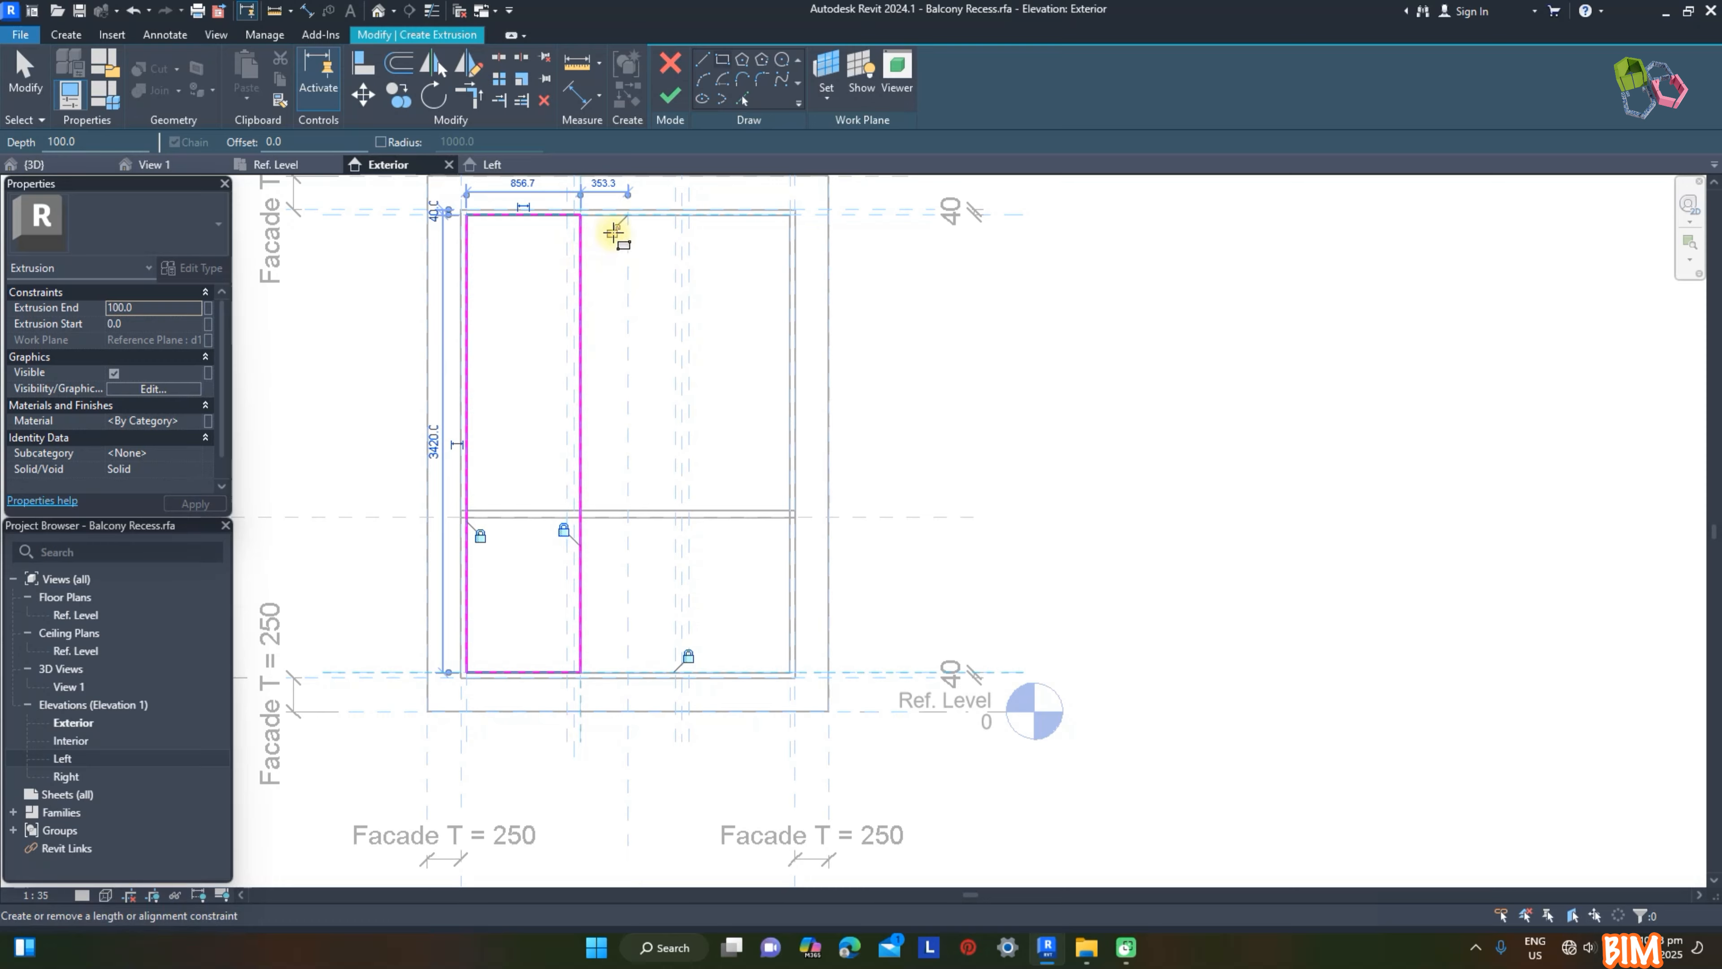
Step: Sketch a second rectangle offset 100 mm inside the left sash's outline
{"action": "left_click", "coordinate": [723, 61]}
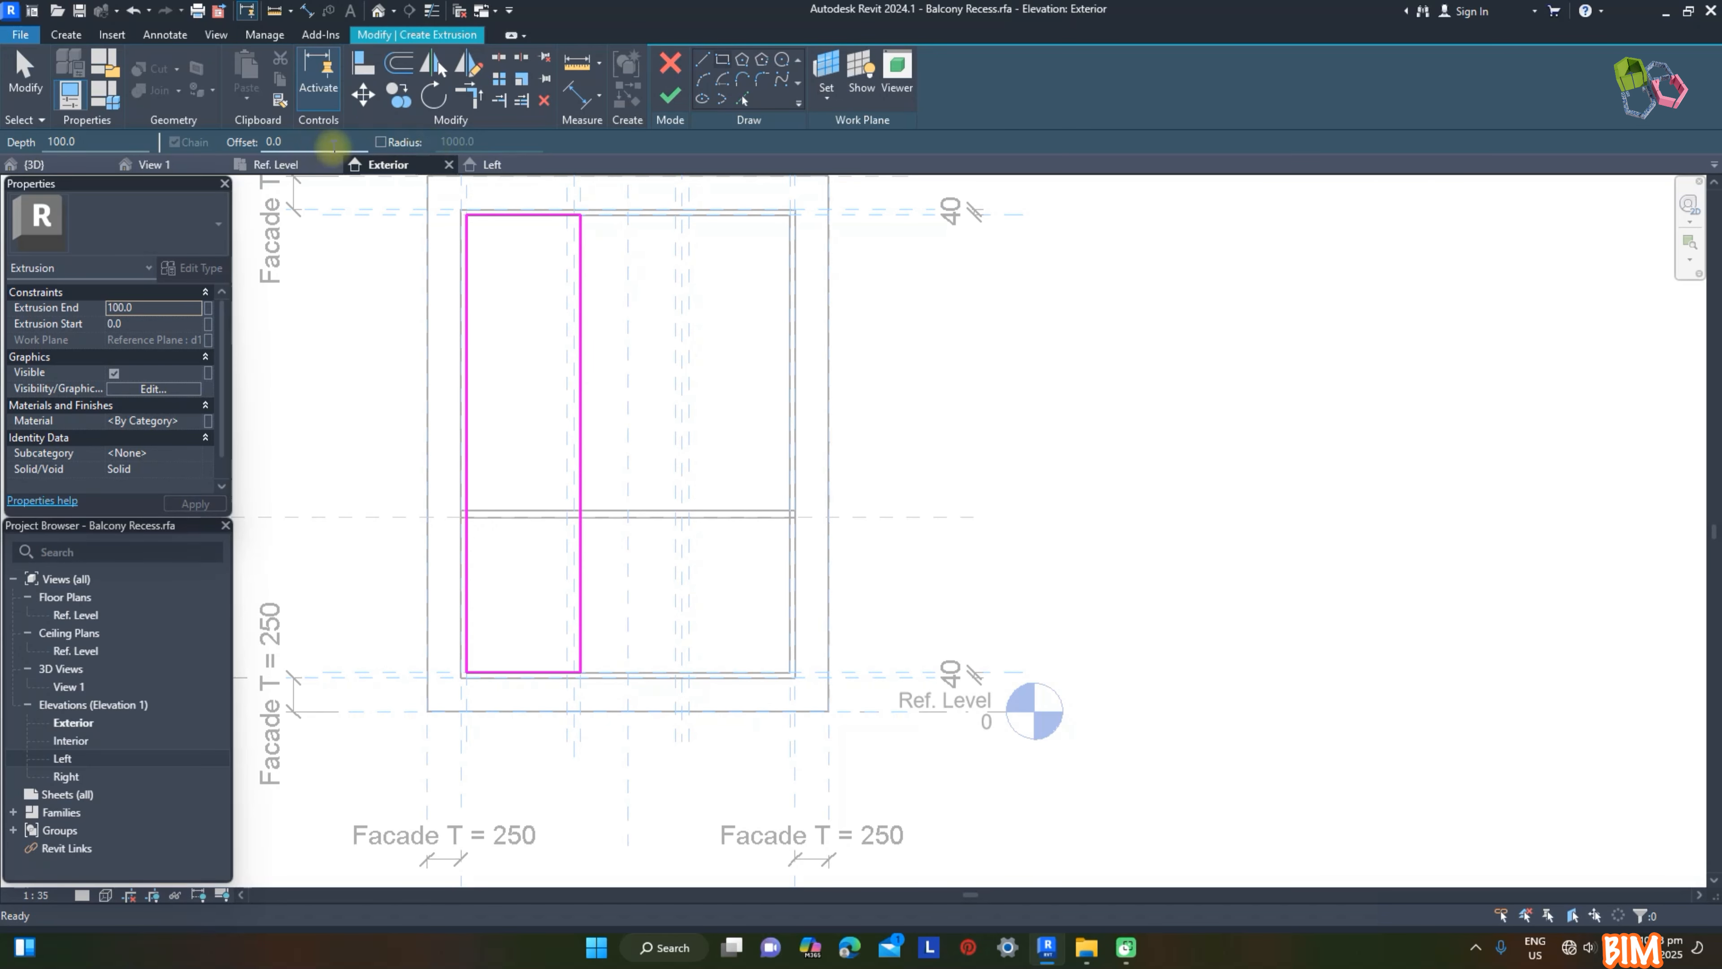
{"action": "key", "text": "Return"}
{"action": "scroll", "coordinate": [467, 217], "scroll_direction": "up", "scroll_amount": 2}
{"action": "left_click", "coordinate": [472, 217]}
{"action": "left_click", "coordinate": [623, 820]}
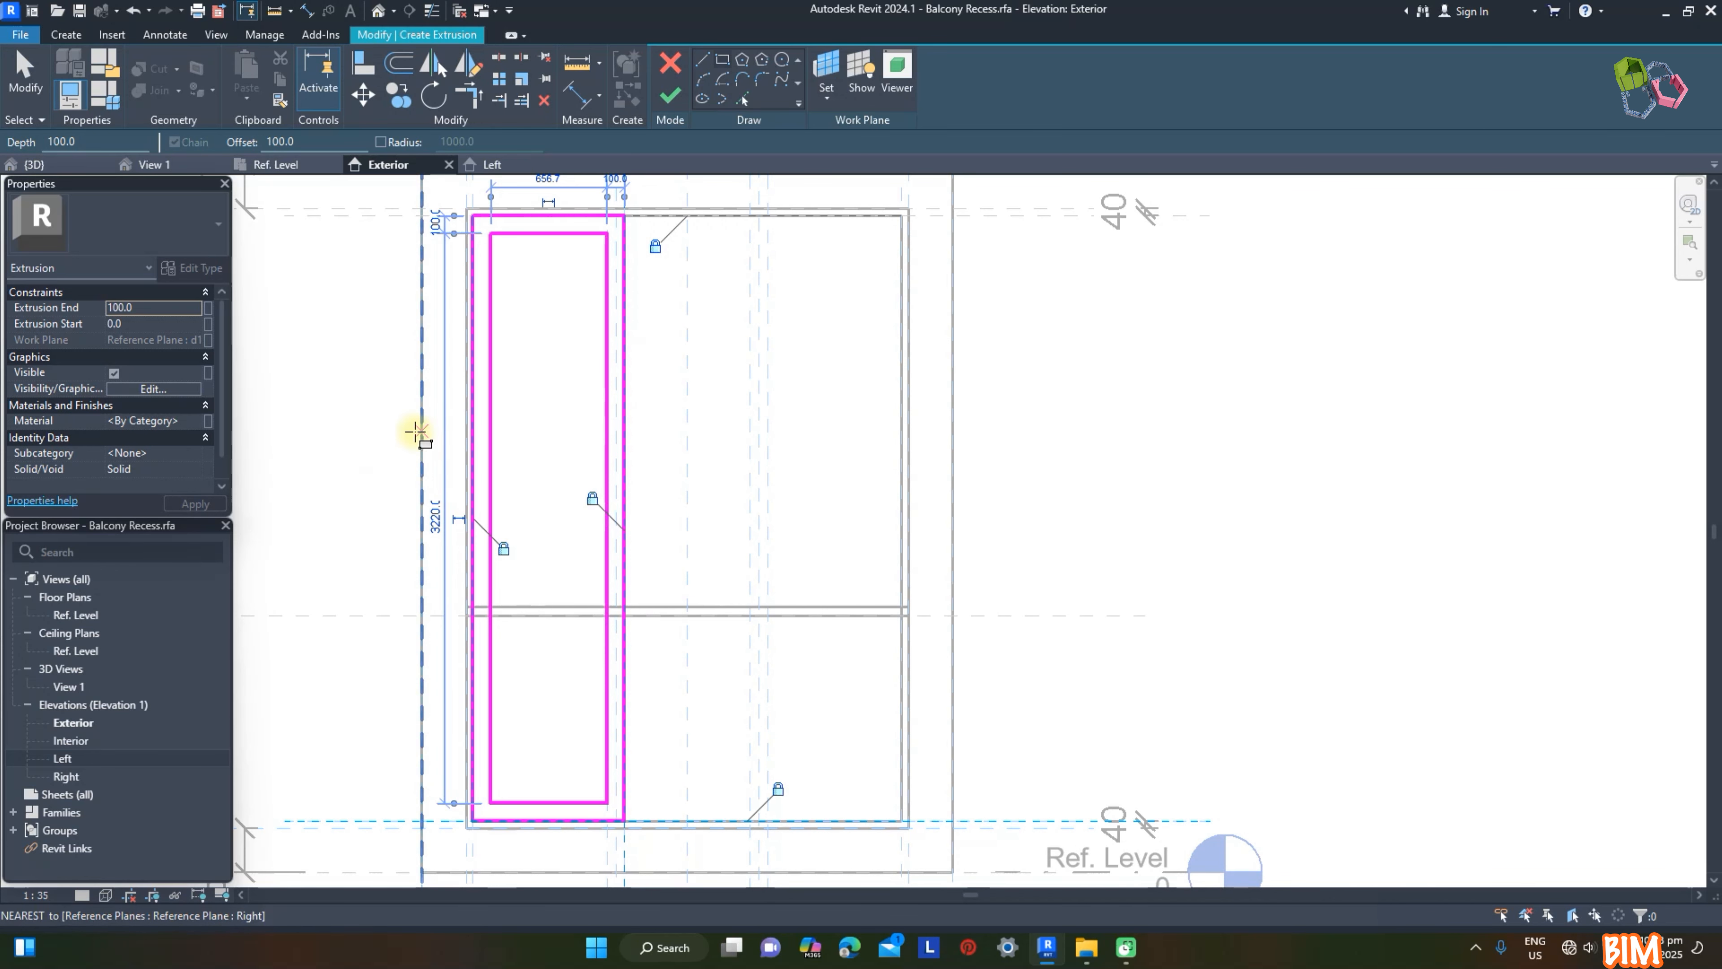
Step: Link the left sash extrusion's material to an existing family material parameter
{"action": "left_click", "coordinate": [208, 421]}
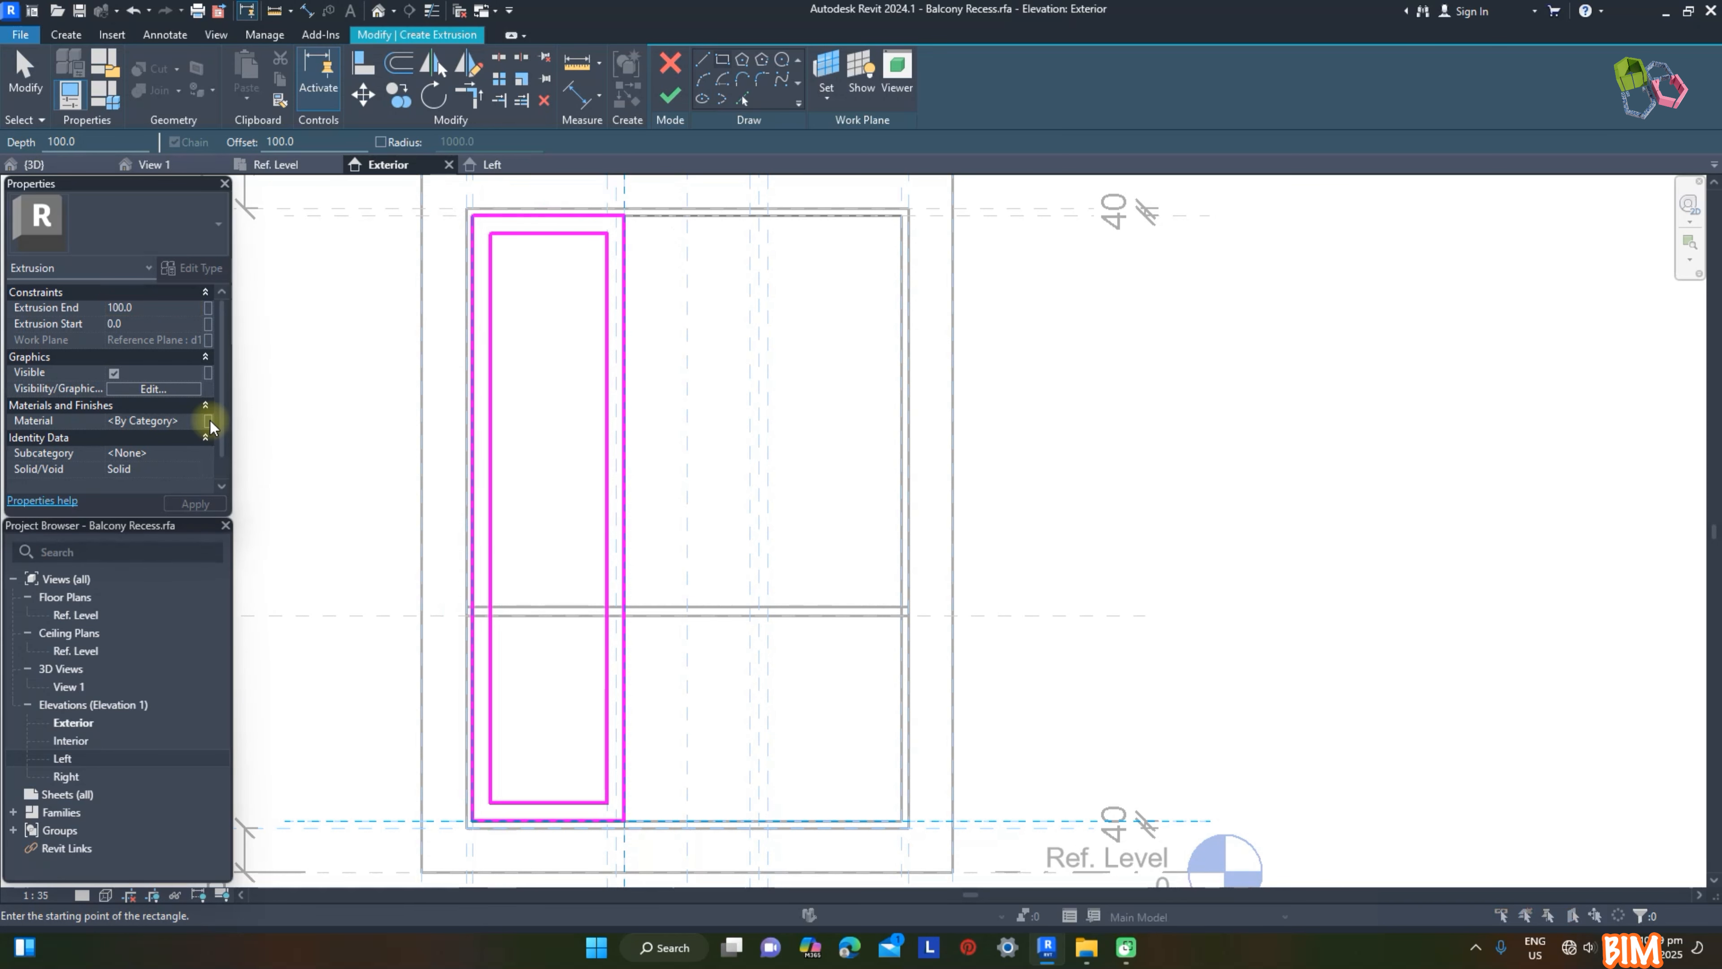
{"action": "left_click", "coordinate": [468, 630]}
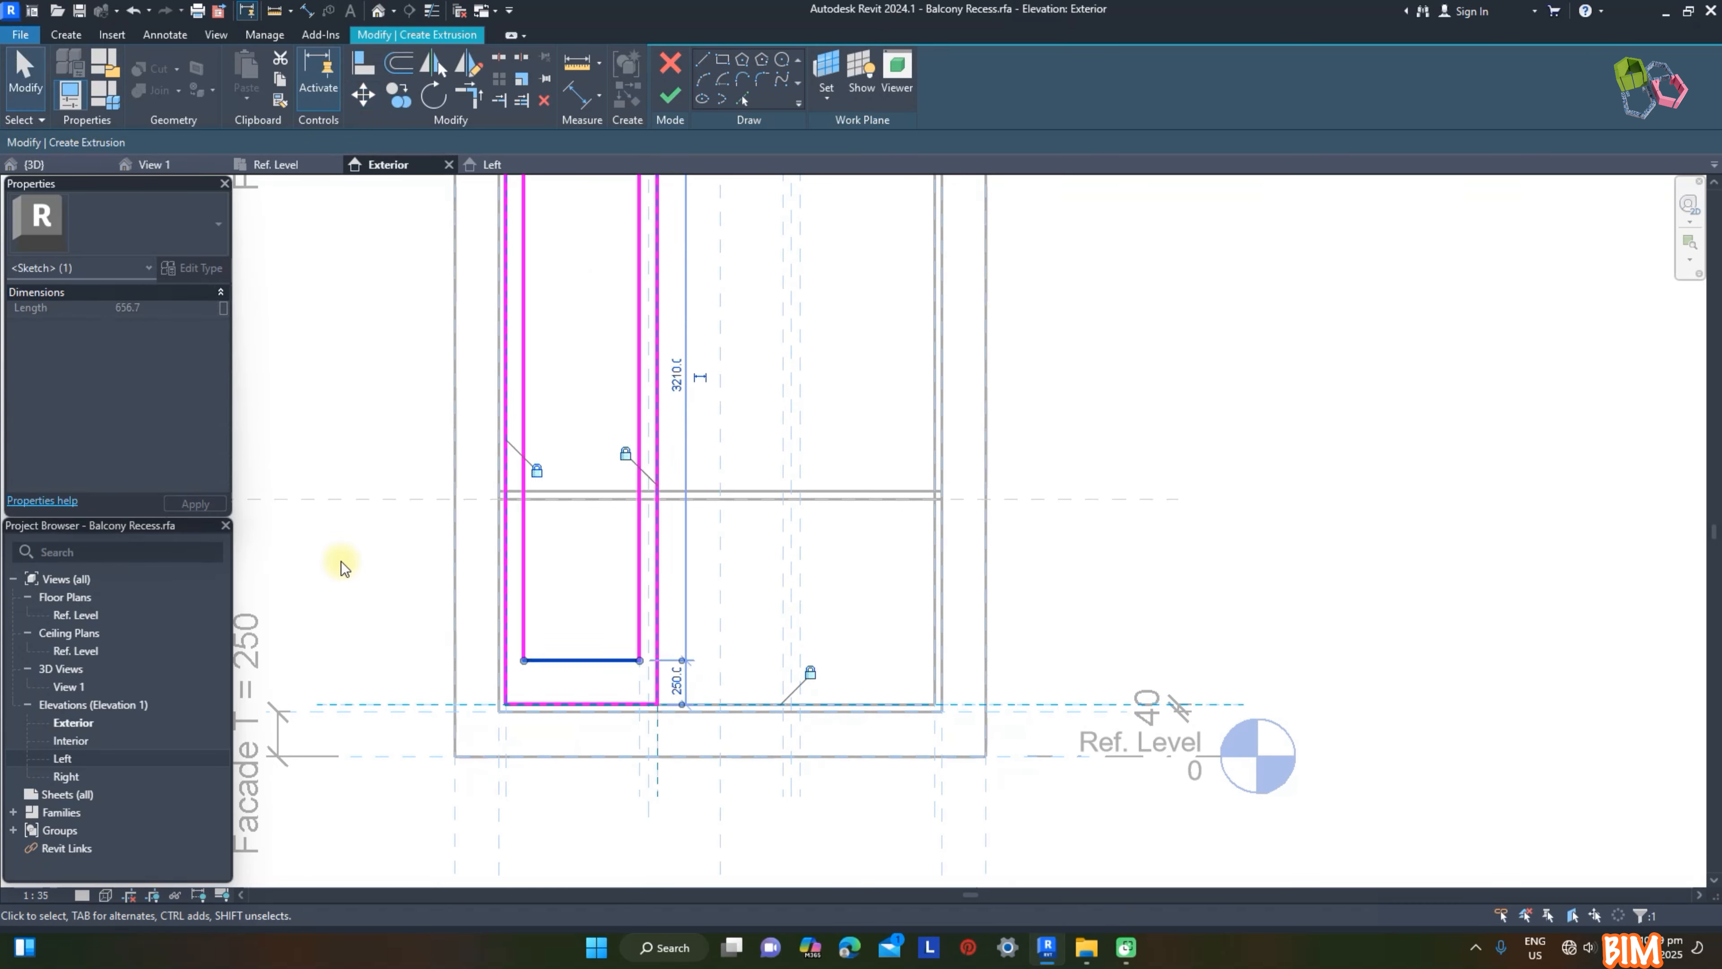
{"action": "left_click", "coordinate": [339, 564]}
Step: Dimension the left sash's bottom rail at 250 mm and finish the extrusion
{"action": "left_click", "coordinate": [577, 96]}
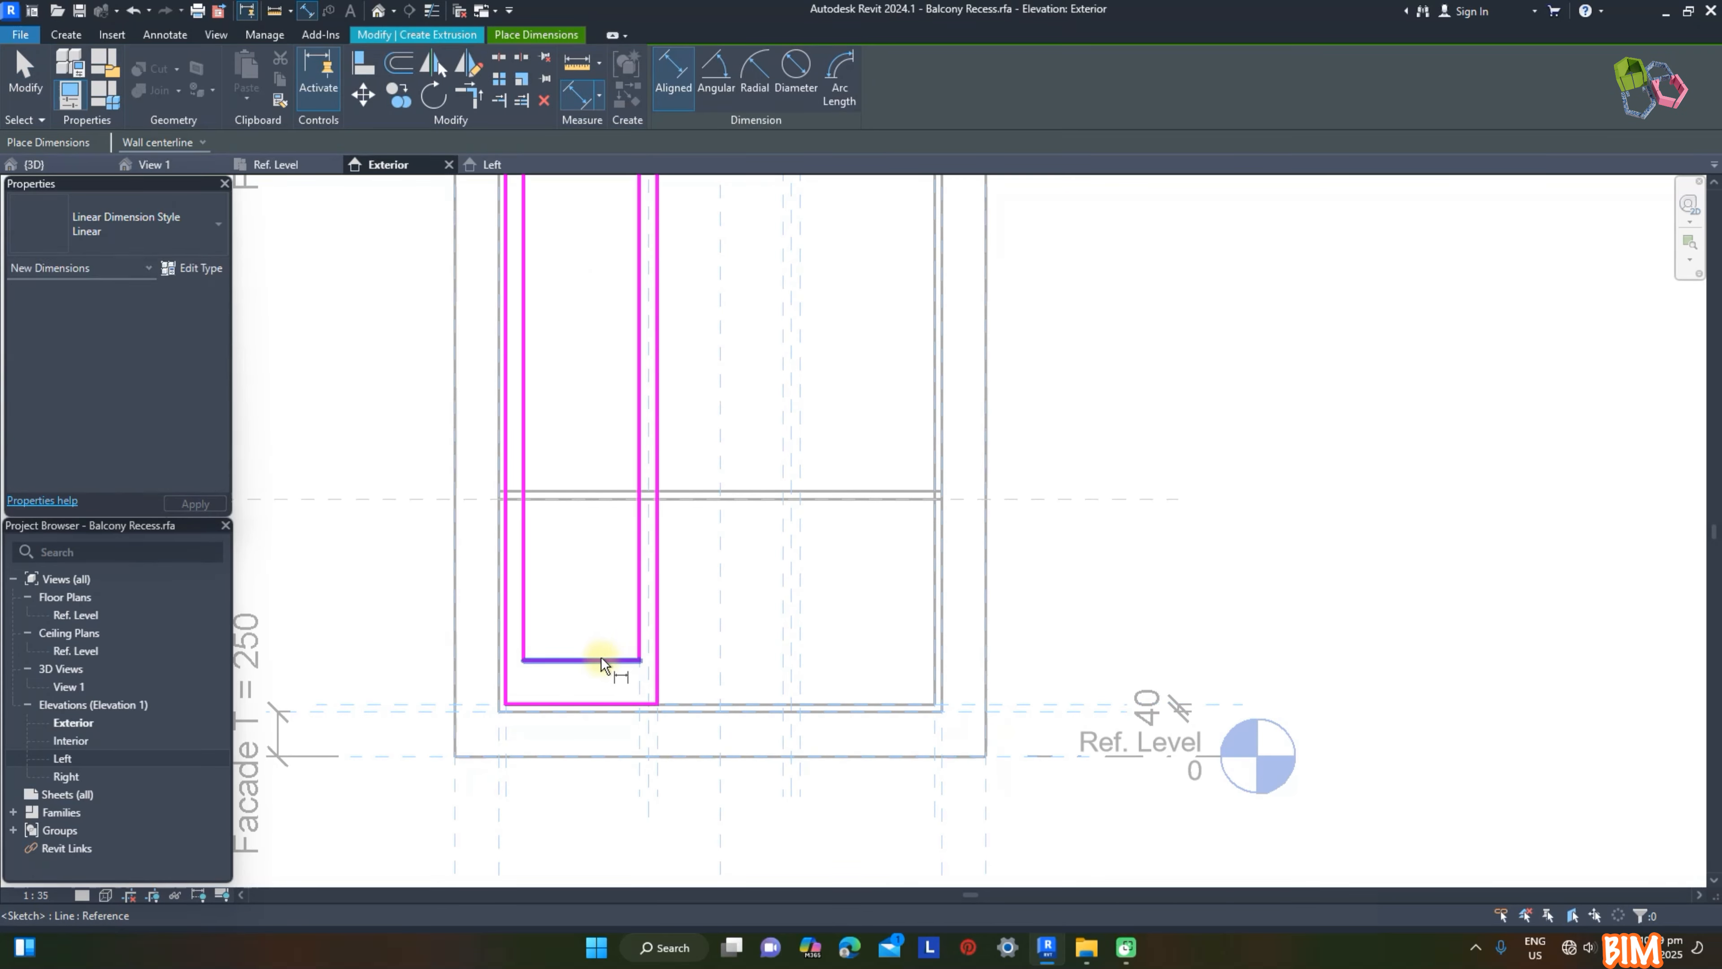
{"action": "left_click", "coordinate": [587, 638]}
{"action": "key", "text": "Escape"}
{"action": "scroll", "coordinate": [657, 559], "scroll_direction": "down", "scroll_amount": 2}
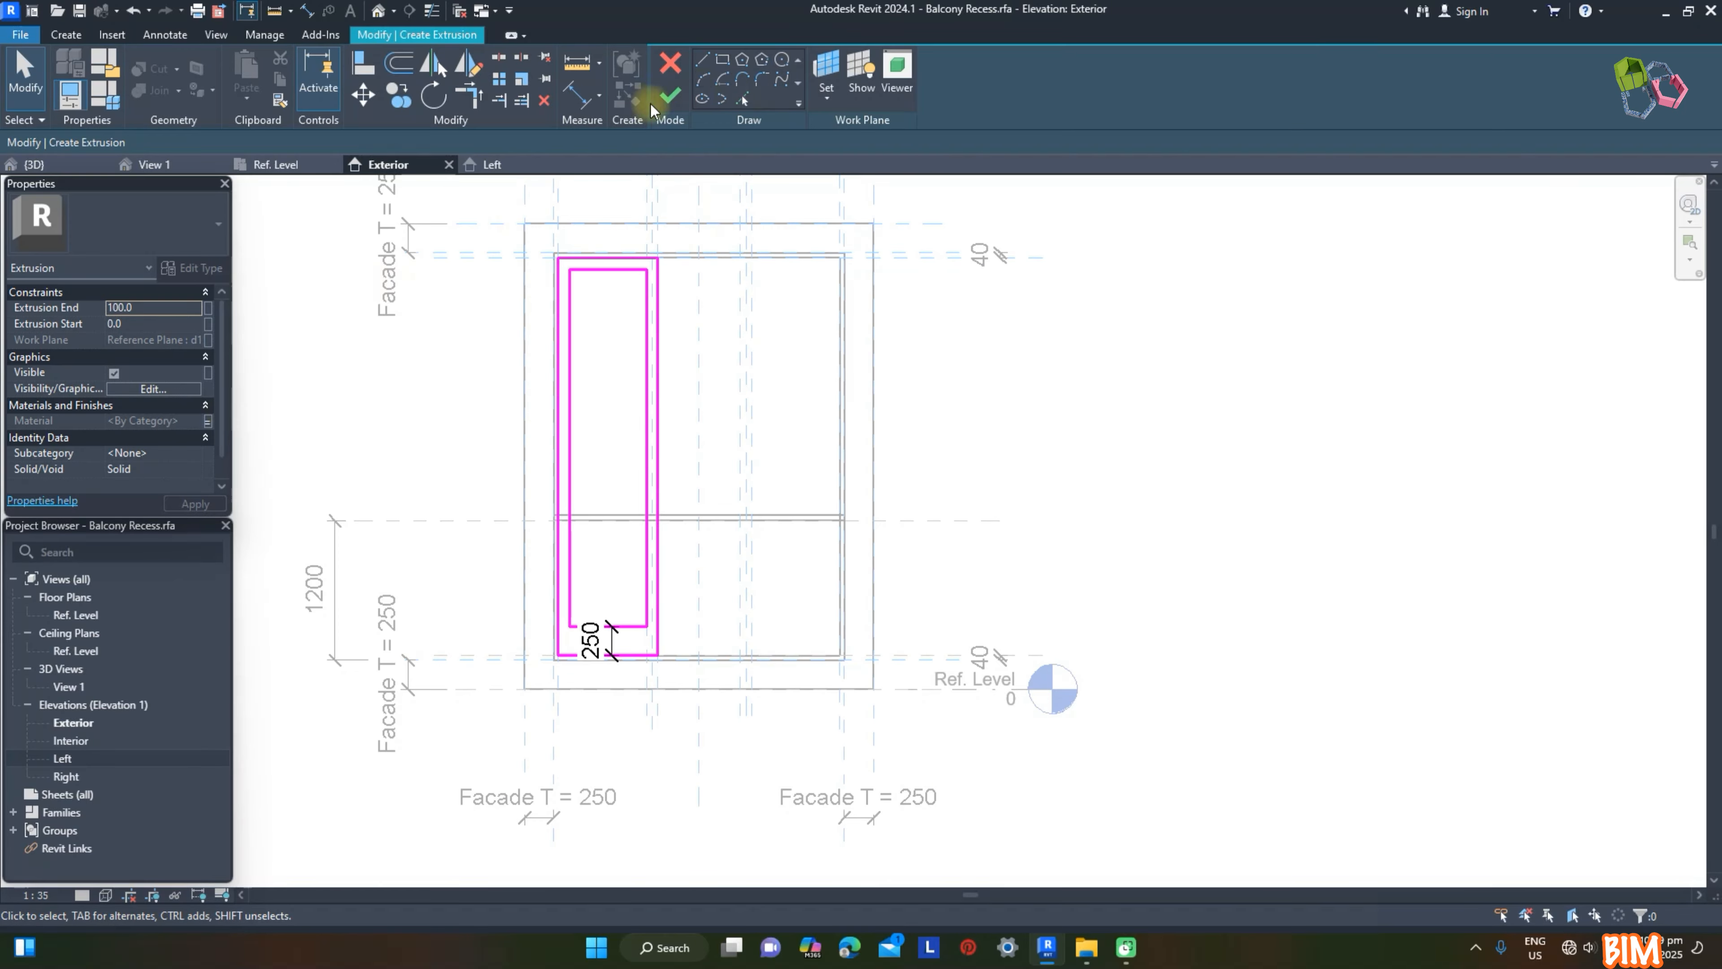
{"action": "left_click", "coordinate": [661, 103]}
{"action": "left_click", "coordinate": [1121, 307]}
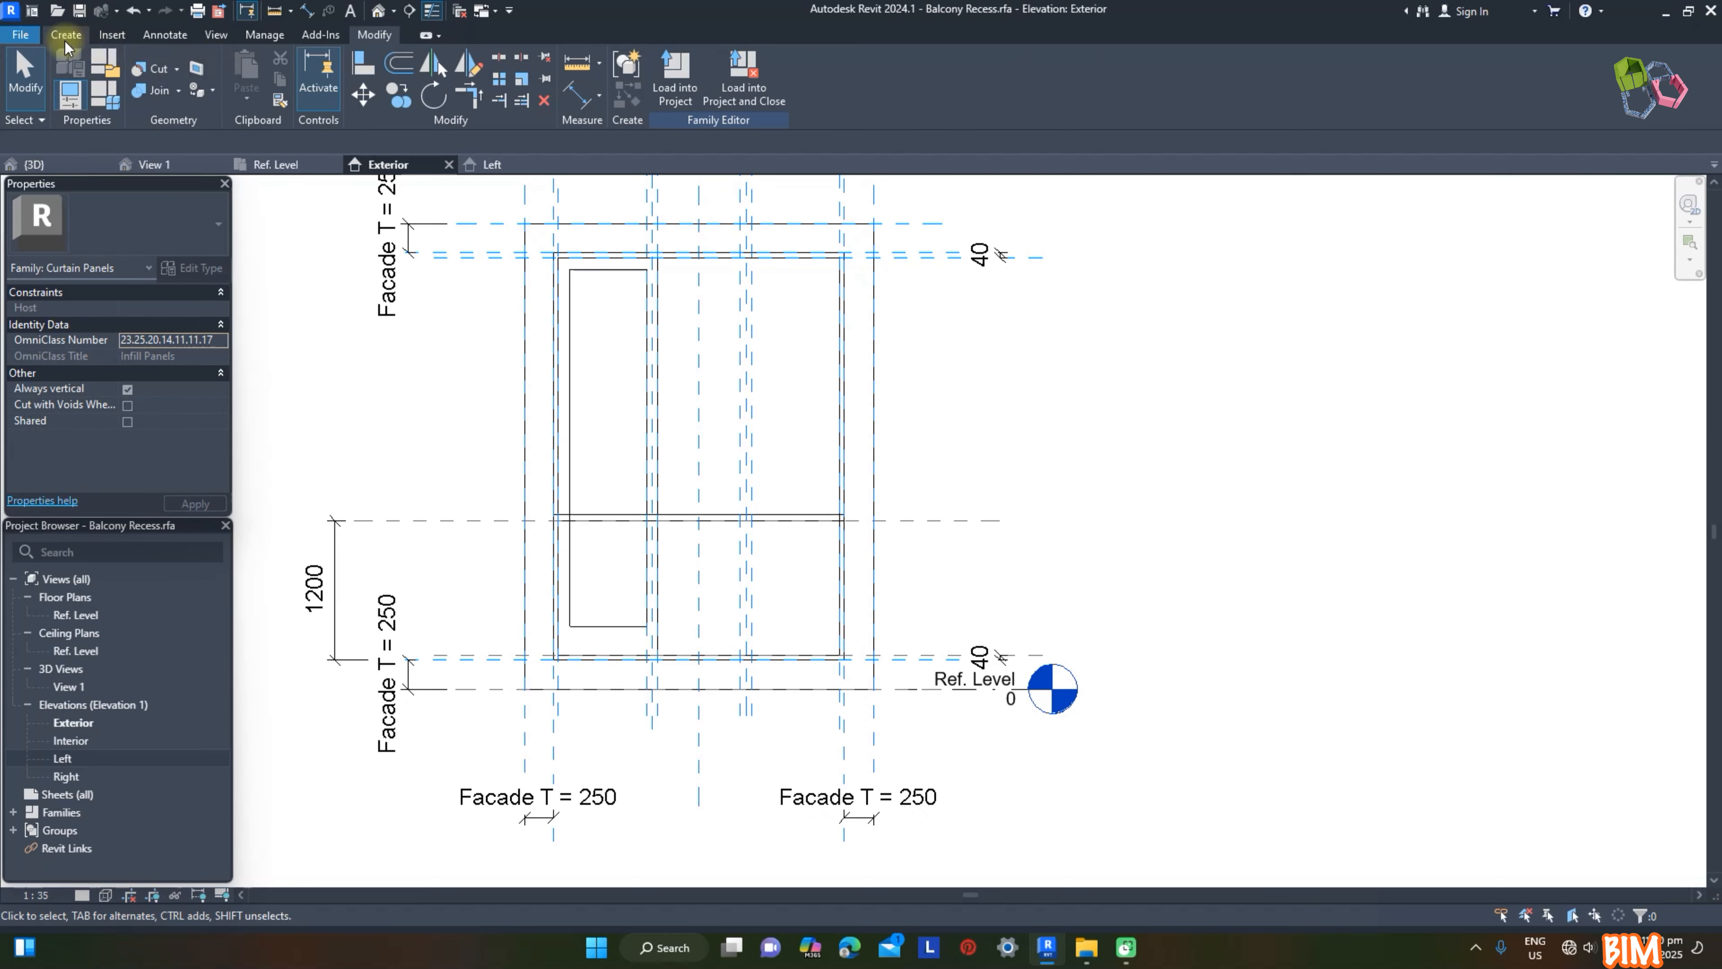
Step: Start a new extrusion and sketch a rectangle along the inner edges of the left sash's opening
{"action": "left_click", "coordinate": [66, 35]}
{"action": "left_click", "coordinate": [153, 67]}
{"action": "left_click", "coordinate": [731, 59]}
{"action": "scroll", "coordinate": [581, 615], "scroll_direction": "up", "scroll_amount": 1}
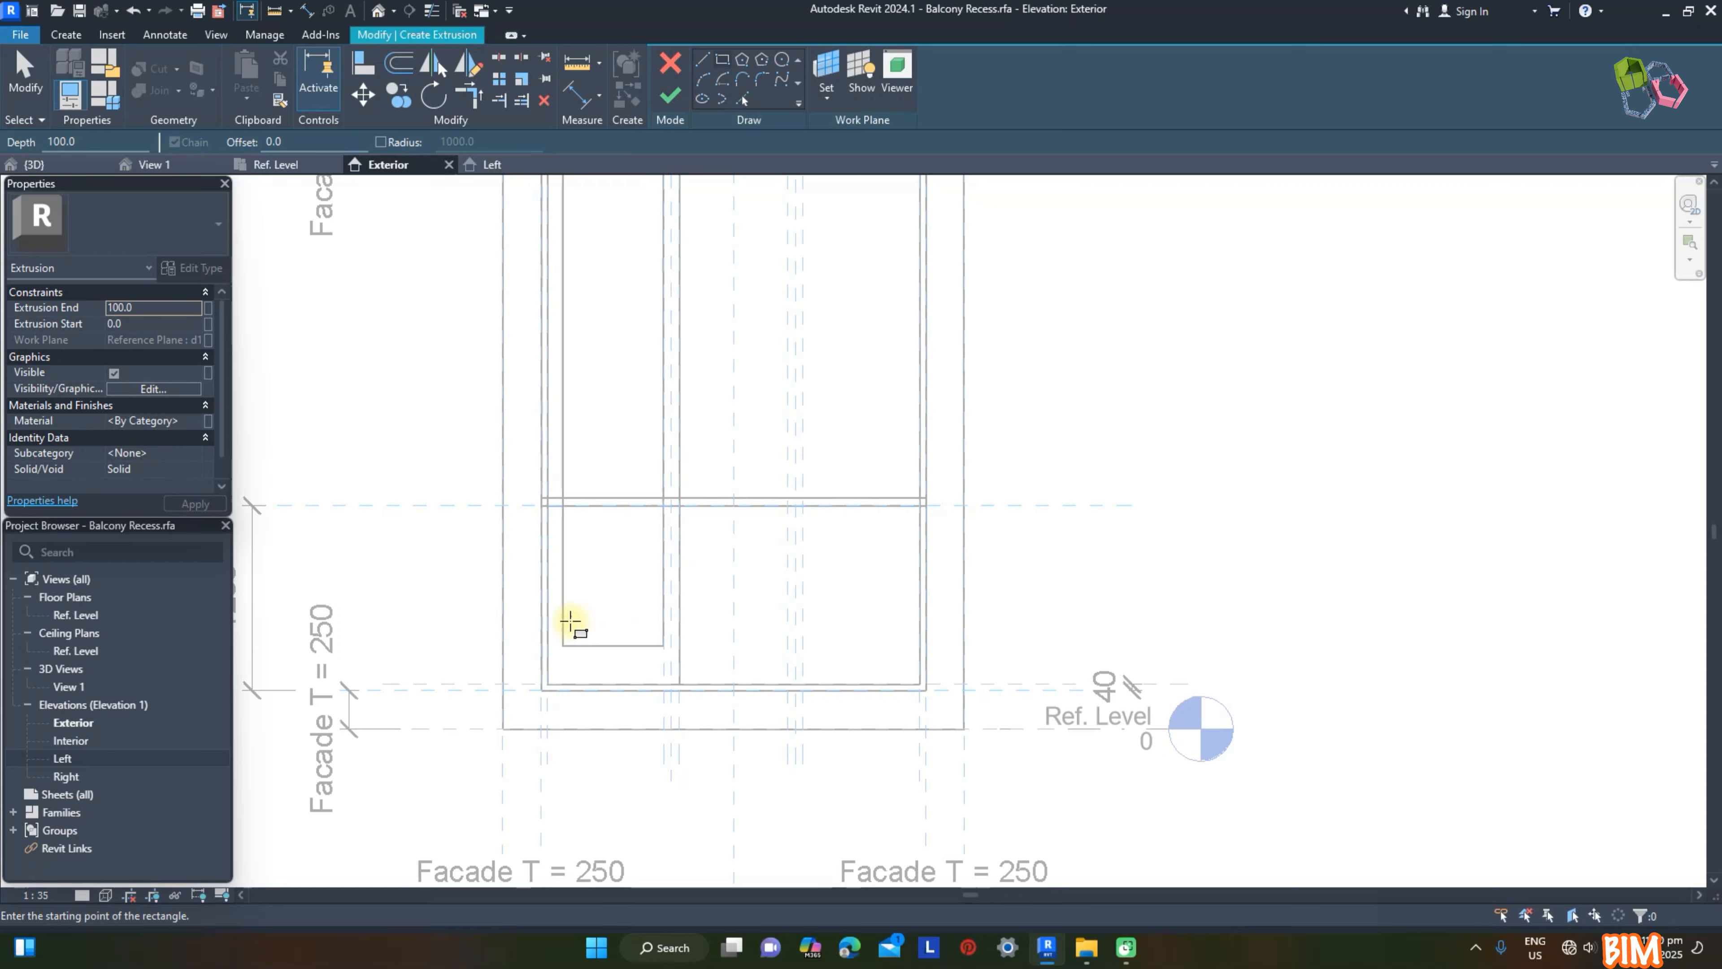
{"action": "scroll", "coordinate": [591, 651], "scroll_direction": "down", "scroll_amount": 2}
{"action": "scroll", "coordinate": [644, 405], "scroll_direction": "up", "scroll_amount": 2}
{"action": "left_click", "coordinate": [623, 421]}
{"action": "left_click", "coordinate": [602, 391]}
{"action": "left_click", "coordinate": [540, 861]}
{"action": "scroll", "coordinate": [750, 464], "scroll_direction": "down", "scroll_amount": 1}
Step: Assign the Glass material to the left sash's pane extrusion and finish it
{"action": "left_click", "coordinate": [196, 421]}
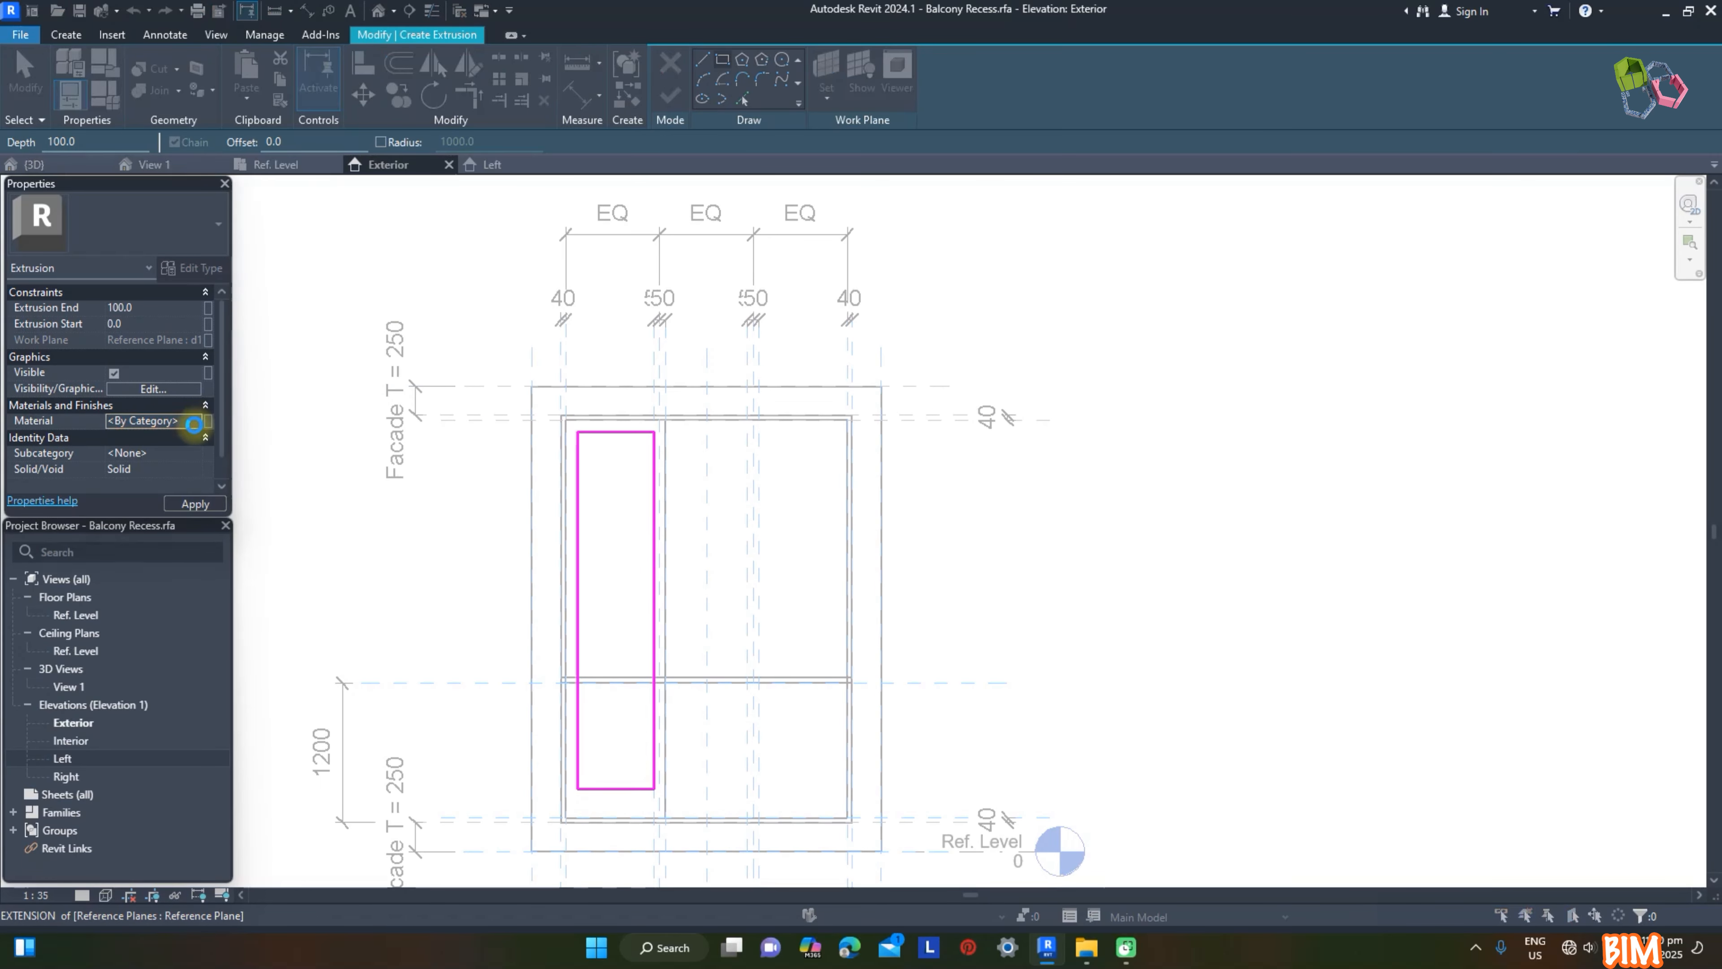
{"action": "left_click", "coordinate": [196, 421]}
{"action": "double_click", "coordinate": [988, 508]}
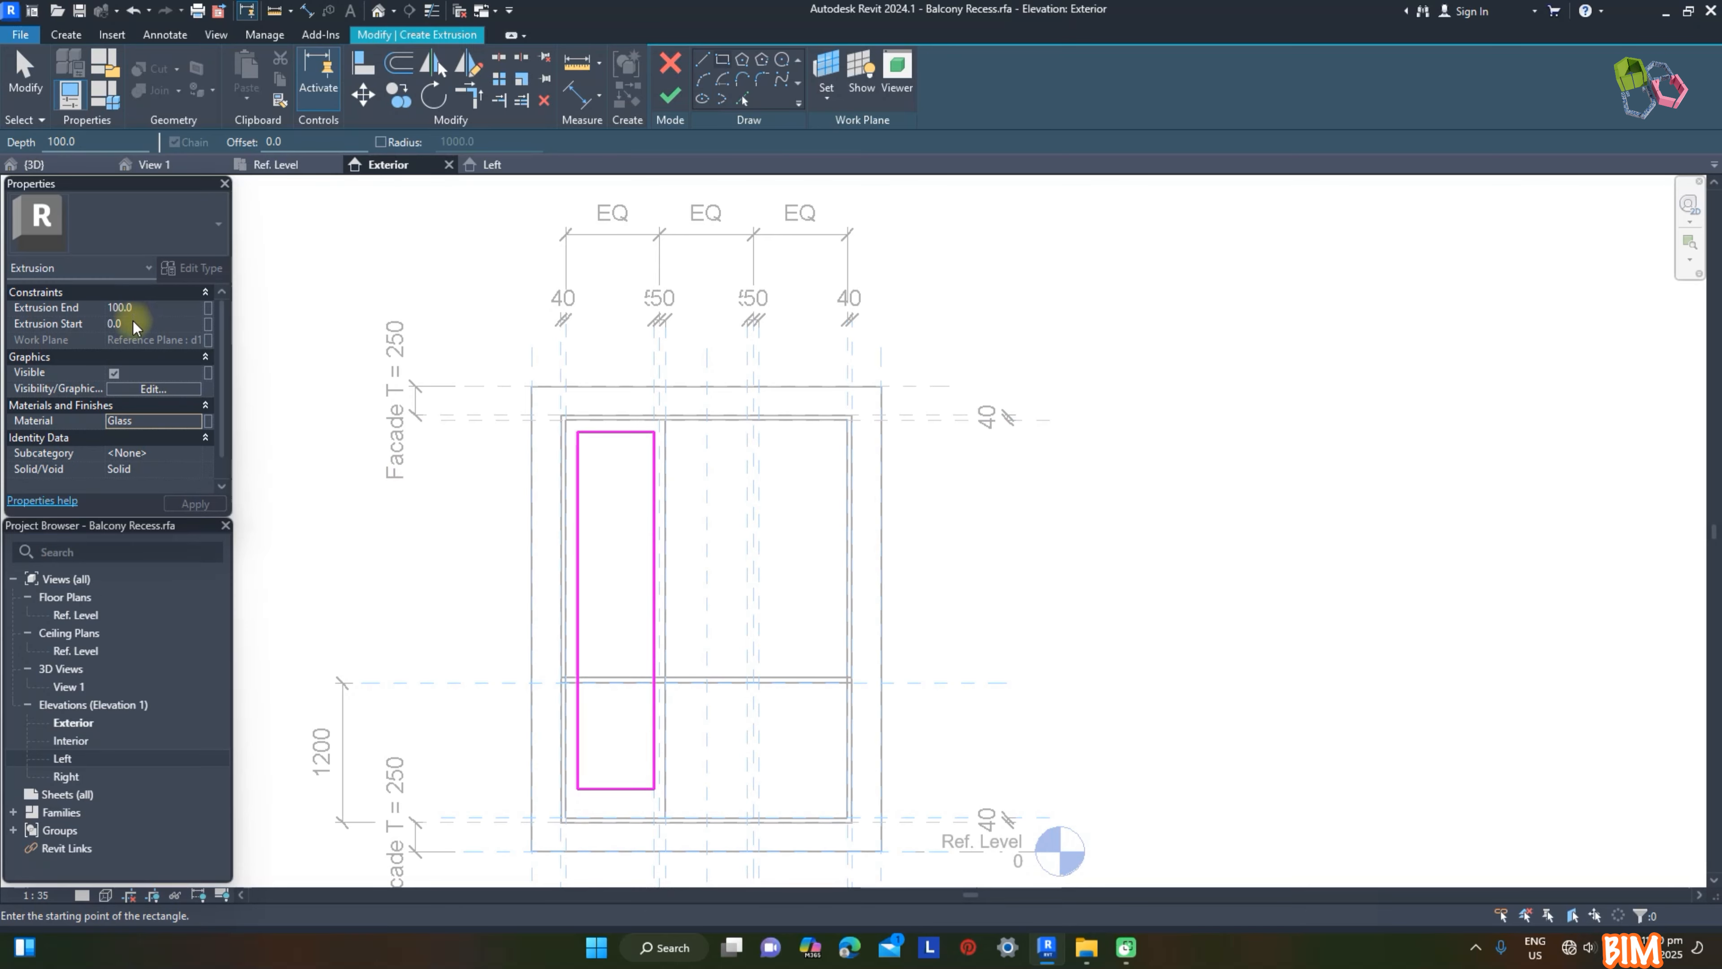
{"action": "left_click", "coordinate": [669, 95]}
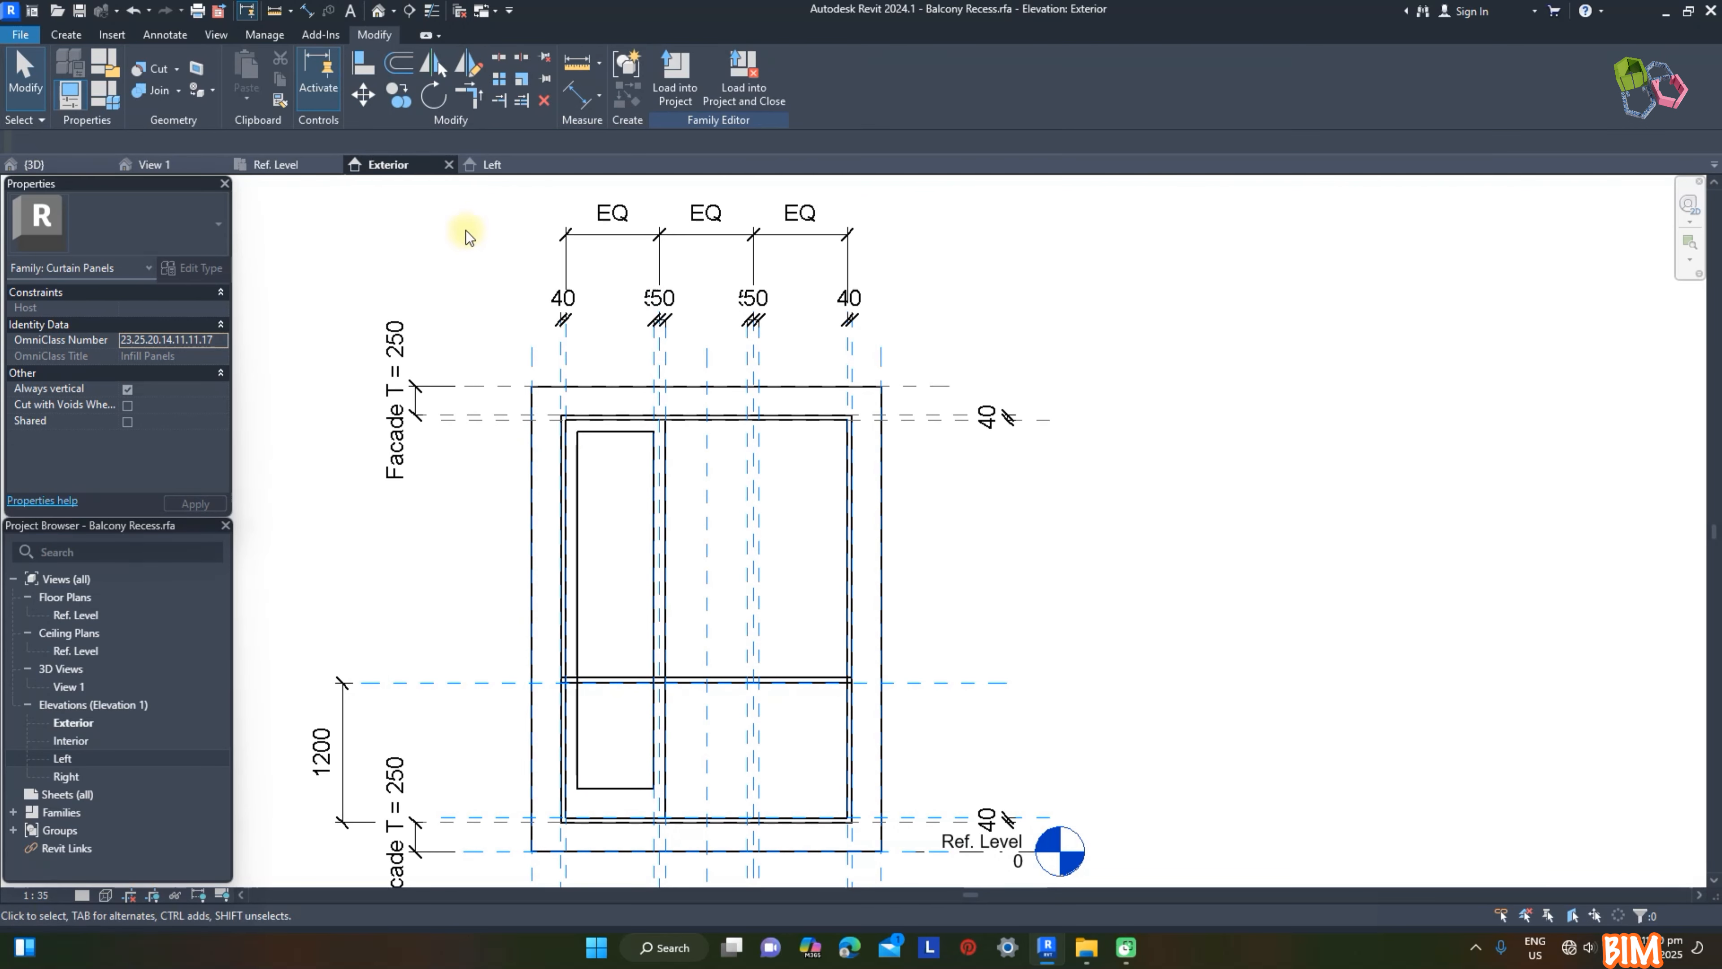
{"action": "left_click", "coordinate": [285, 165]}
{"action": "left_click", "coordinate": [391, 168]}
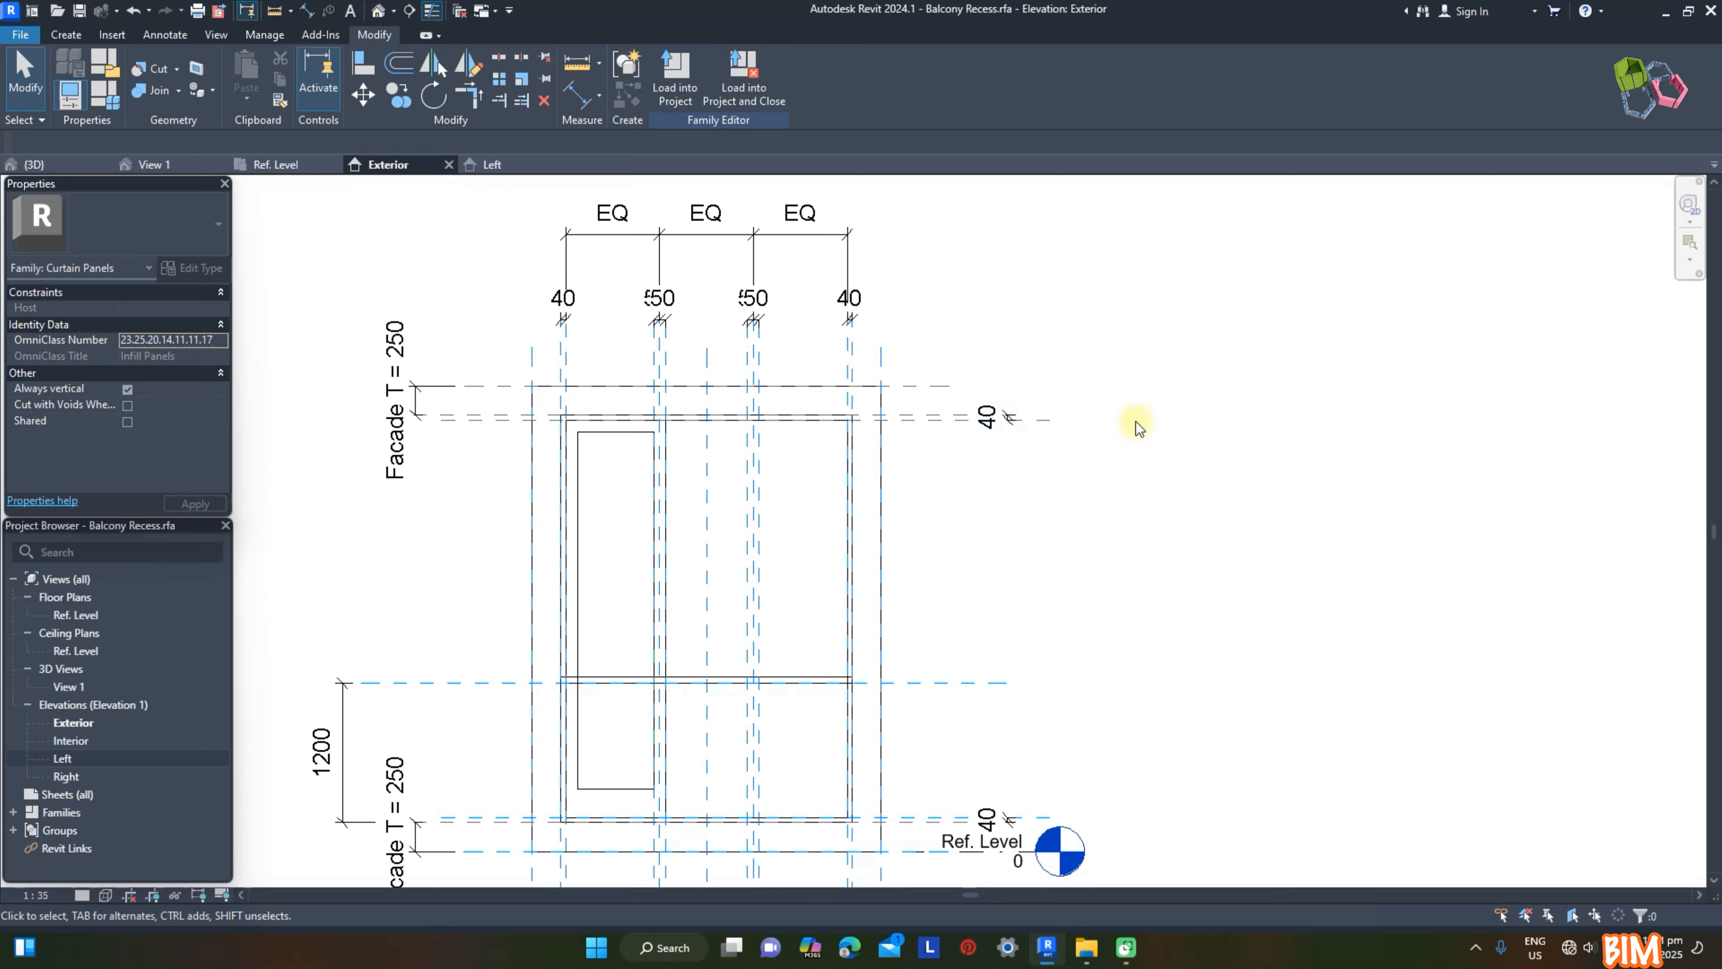
{"action": "scroll", "coordinate": [738, 522], "scroll_direction": "up", "scroll_amount": 1}
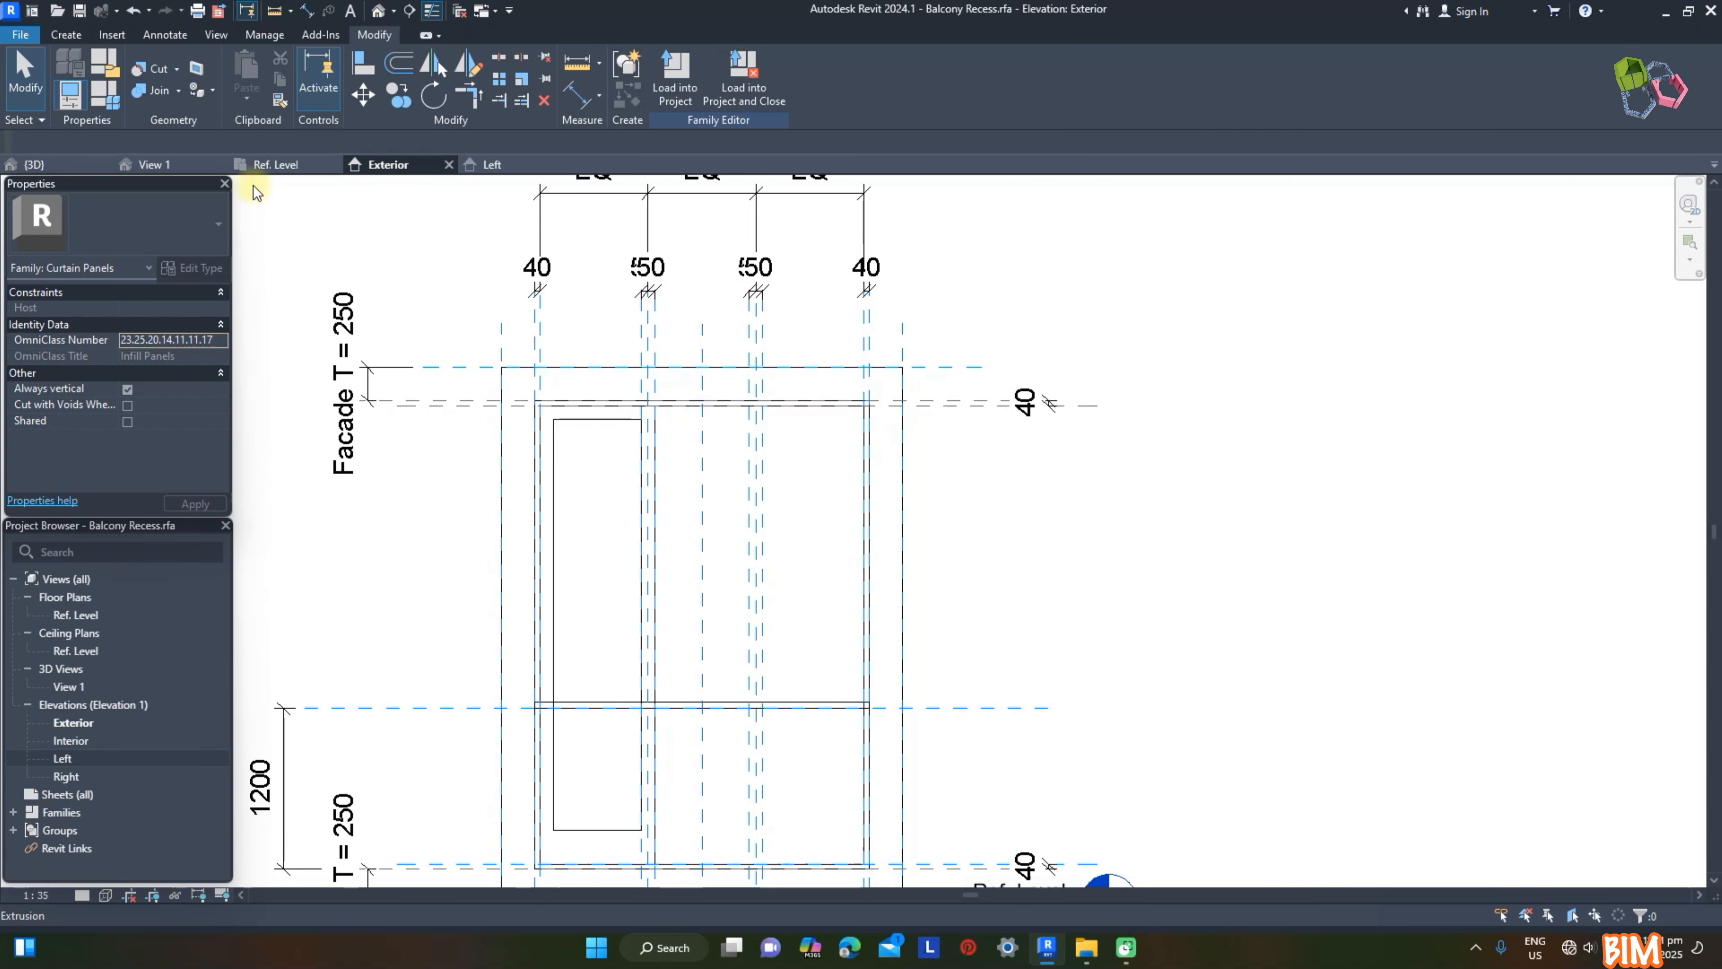
Step: Start the middle sash's extrusion with its work plane set to Reference Plane : d2
{"action": "left_click", "coordinate": [62, 36]}
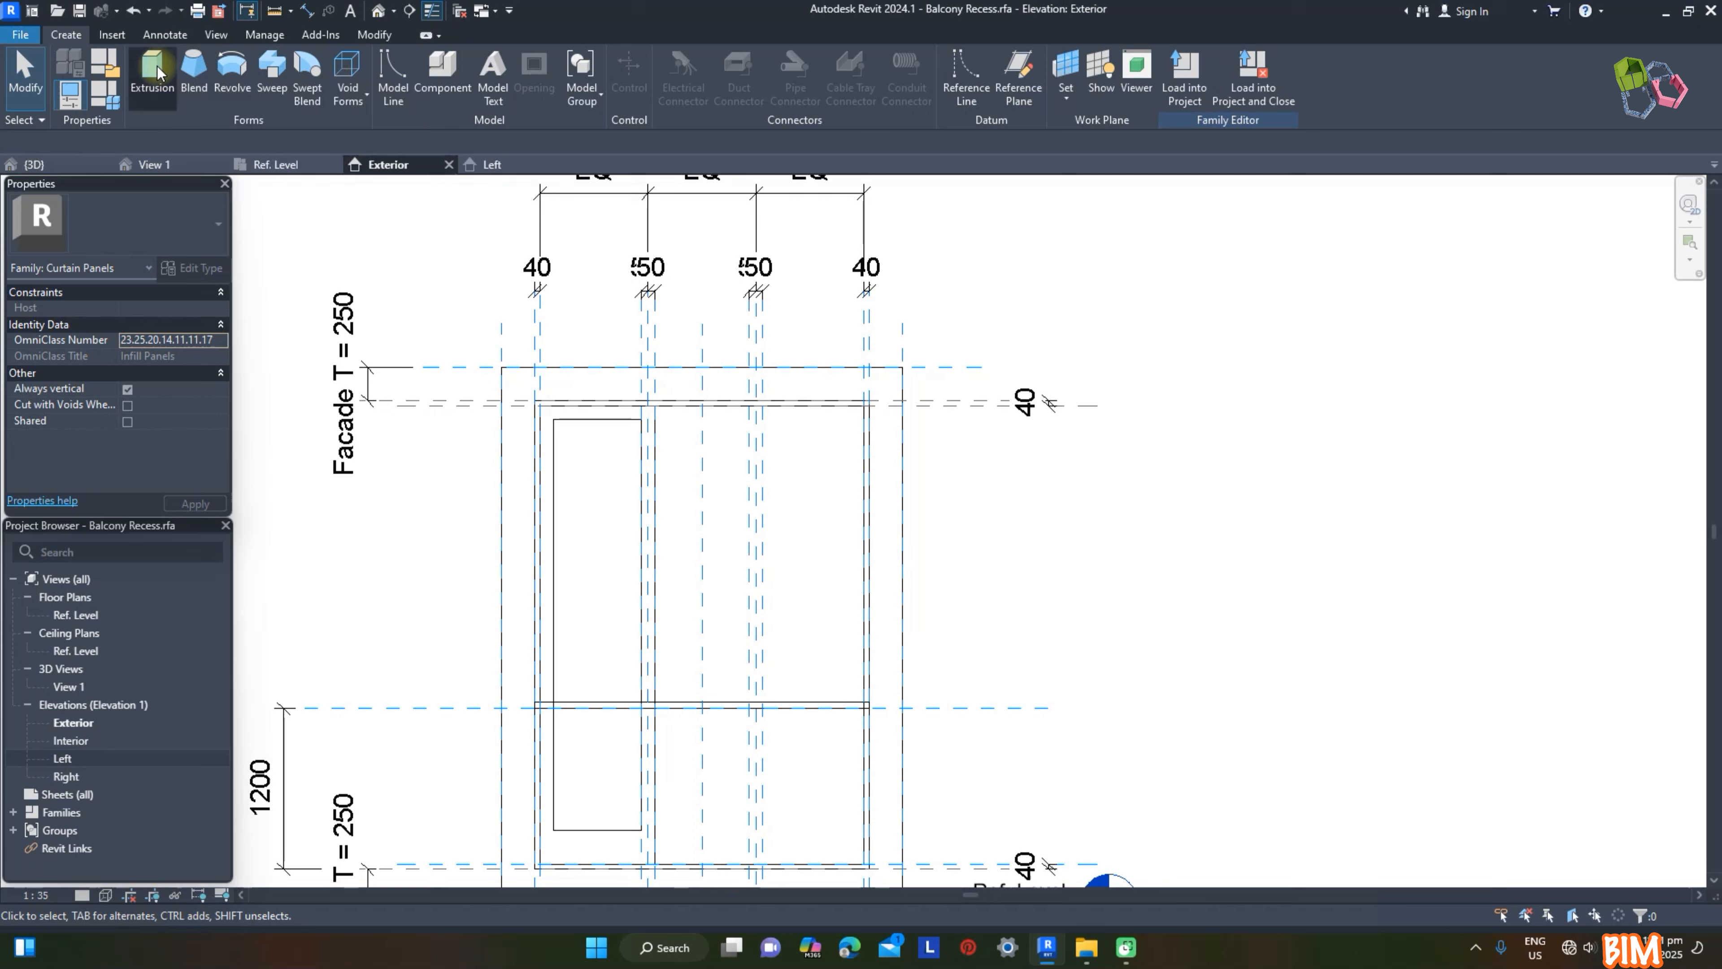
{"action": "left_click", "coordinate": [171, 72]}
{"action": "left_click", "coordinate": [827, 95]}
{"action": "left_click", "coordinate": [857, 127]}
{"action": "left_click", "coordinate": [905, 471]}
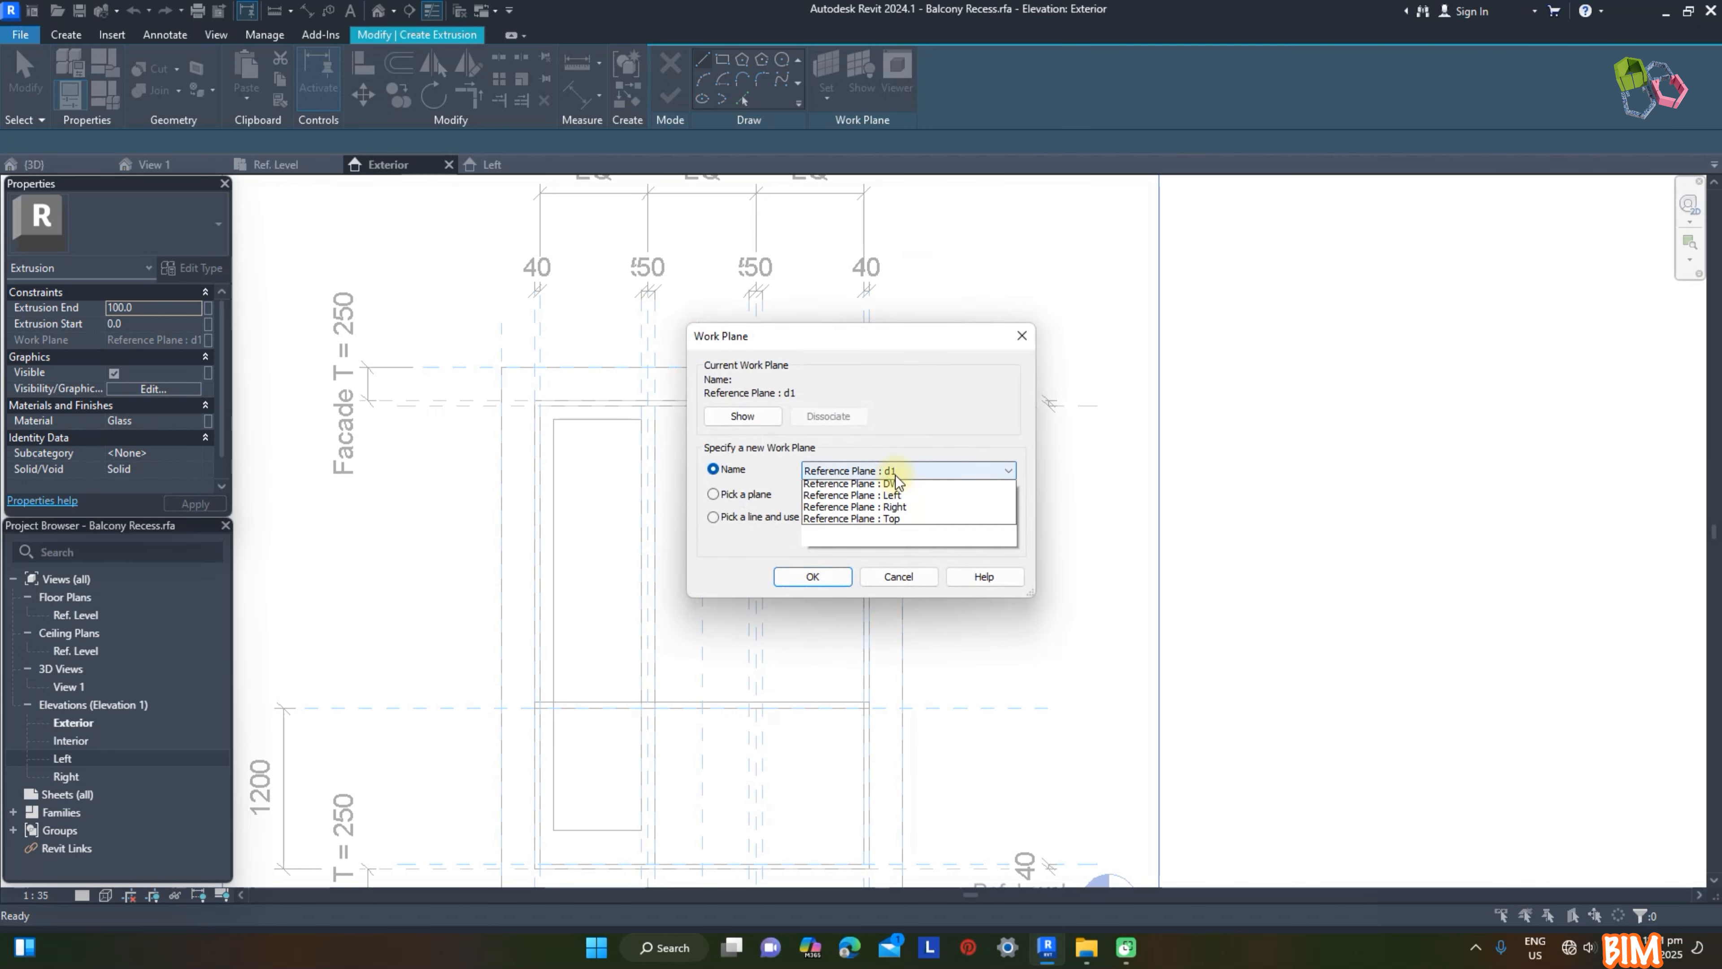
{"action": "left_click", "coordinate": [895, 534]}
{"action": "left_click", "coordinate": [814, 576]}
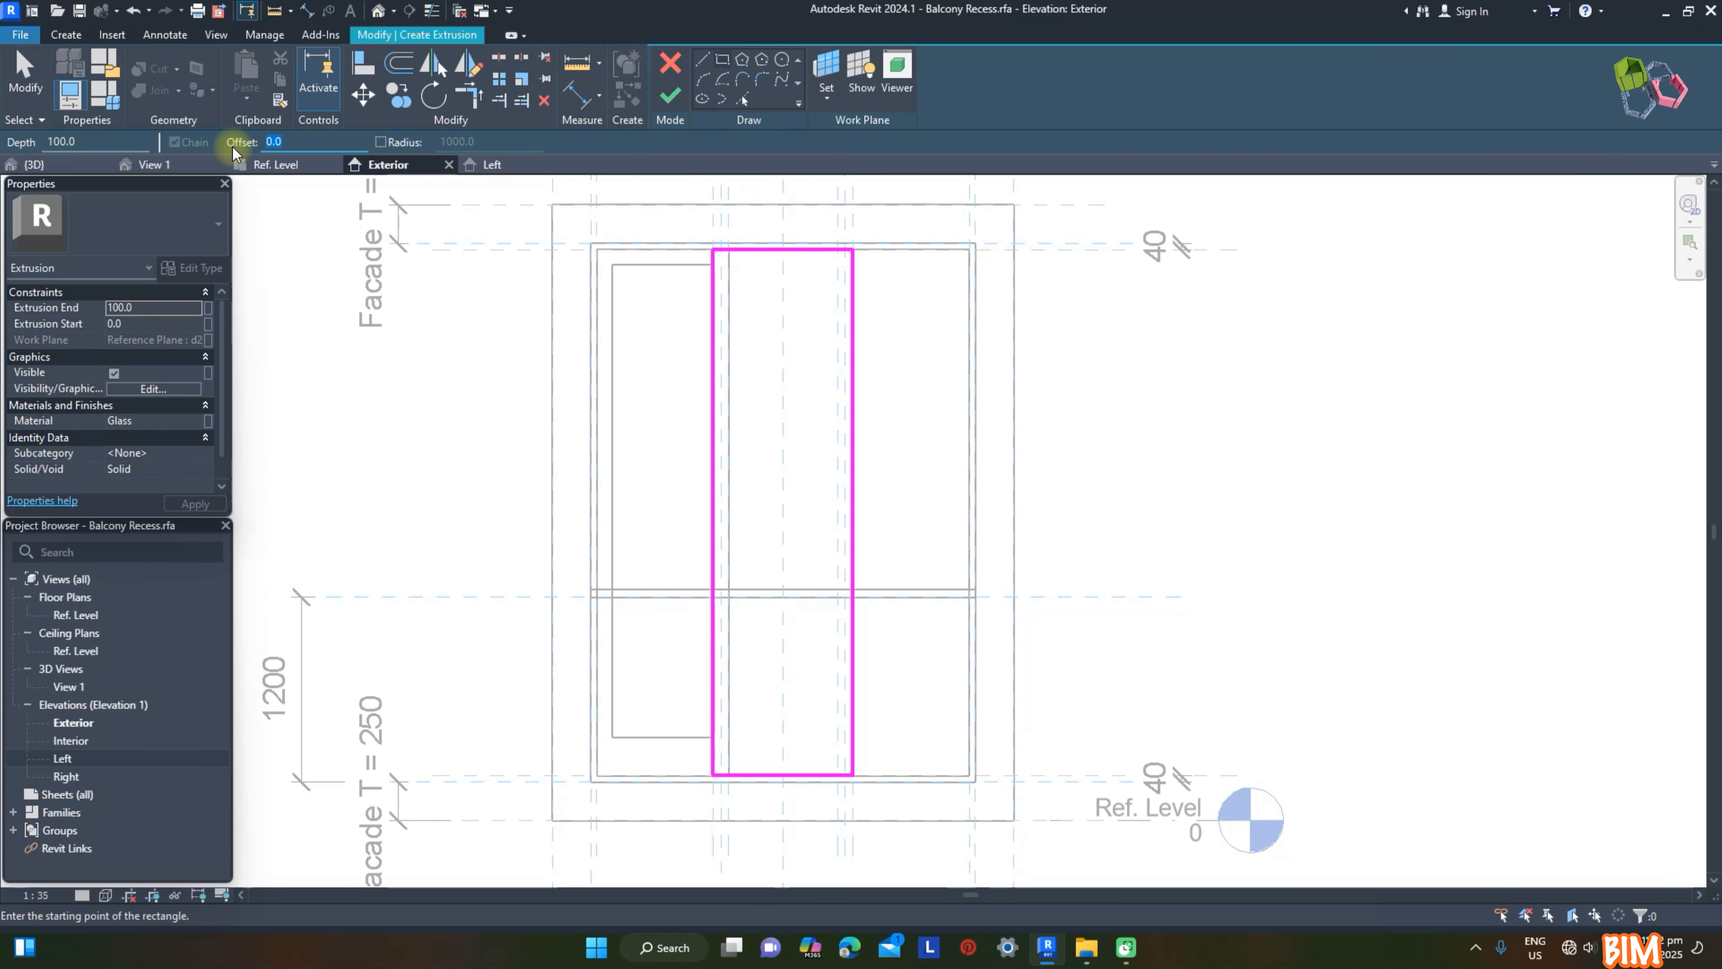
Step: Sketch the middle sash's outline and a 100 mm inset rectangle, dimension the bottom rail at 250 mm, and finish the extrusion
{"action": "type", "text": "100"}
{"action": "left_click", "coordinate": [713, 250]}
{"action": "key", "text": "space"}
{"action": "left_click", "coordinate": [978, 685]}
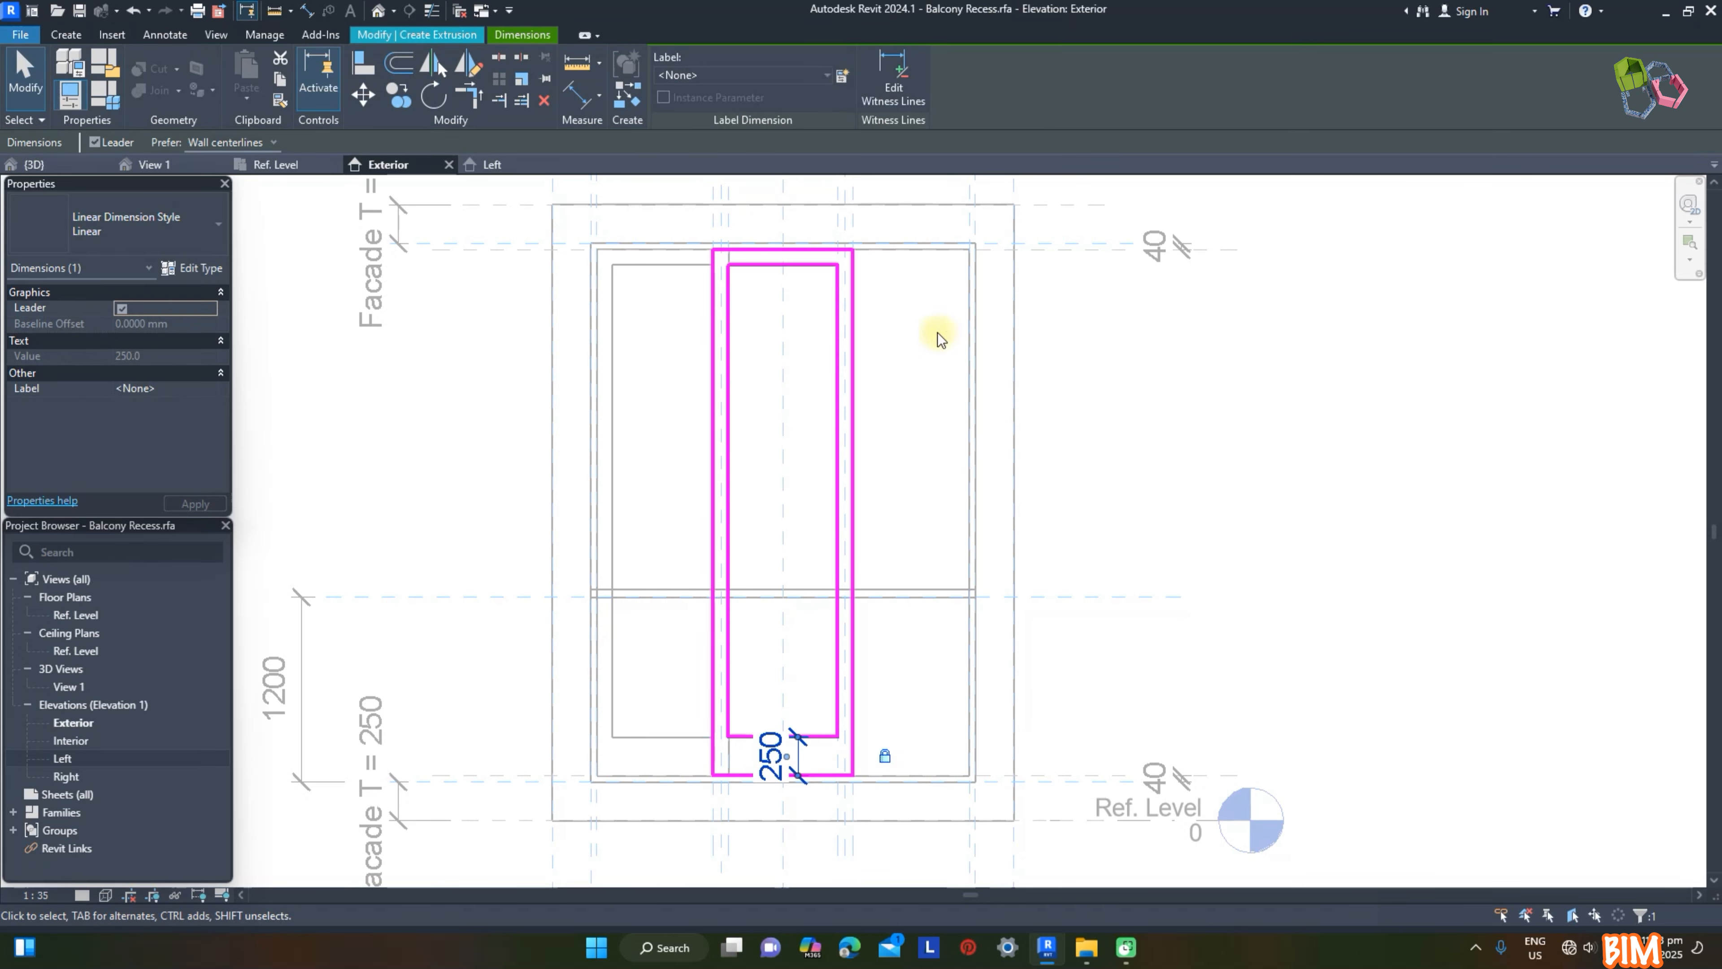
{"action": "left_click", "coordinate": [1098, 336]}
{"action": "left_click", "coordinate": [666, 103]}
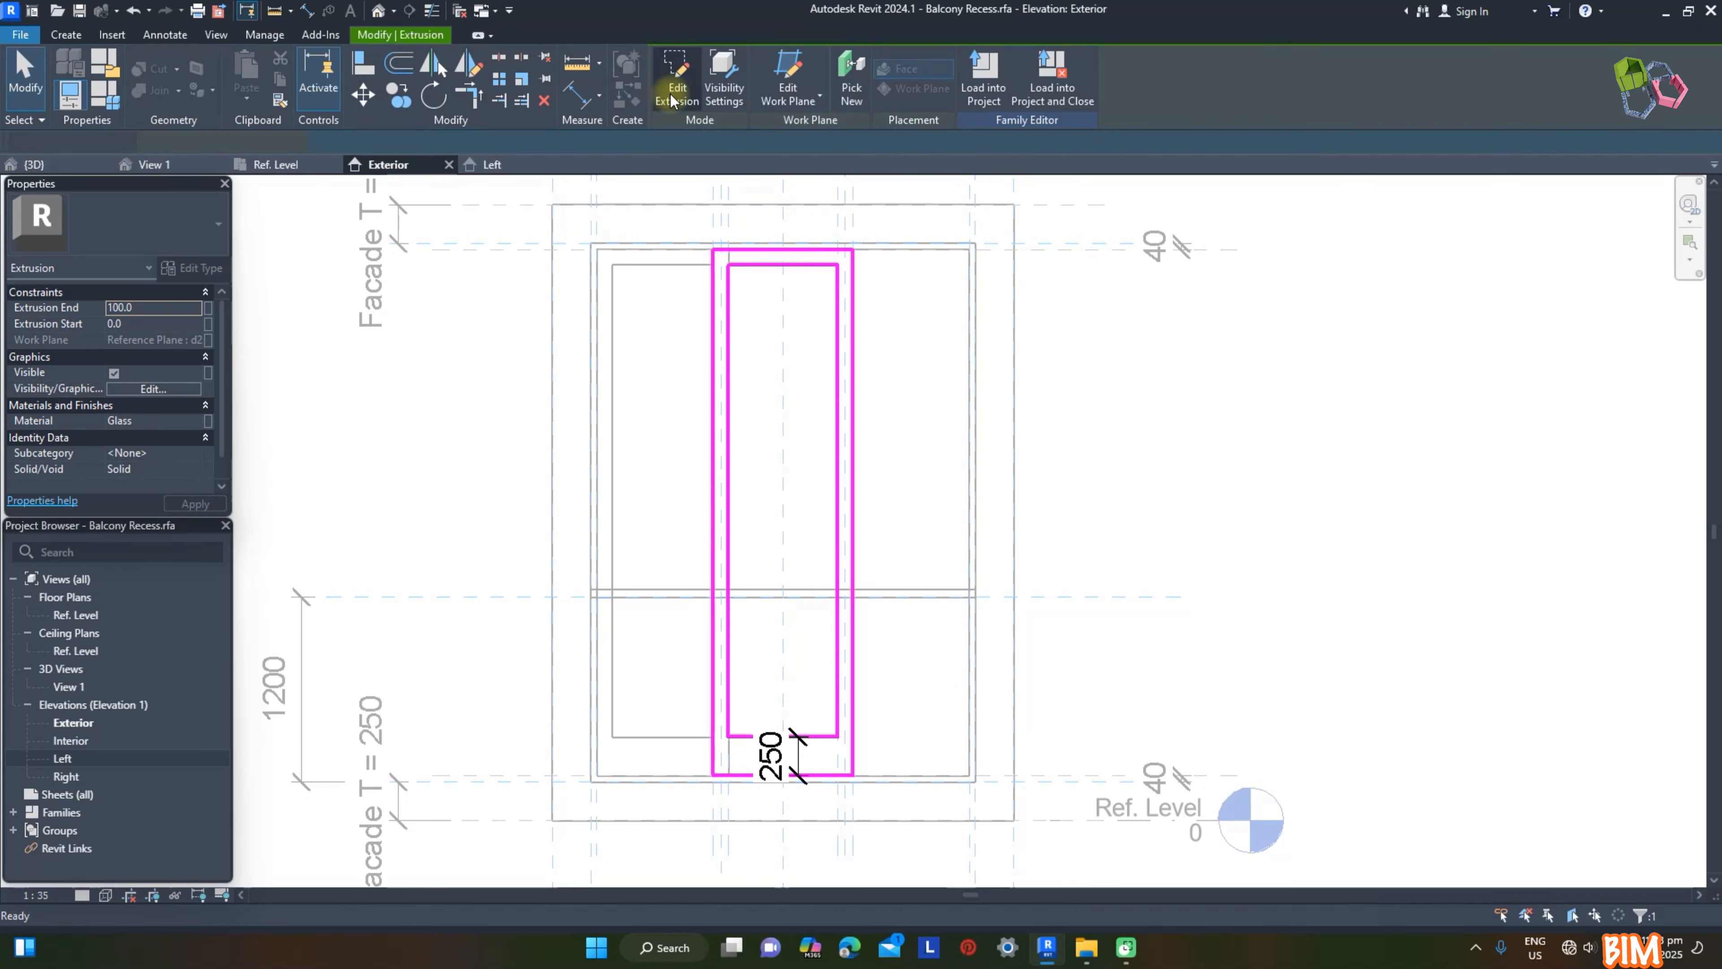
Step: Create the right sash's extrusion with its work plane set to Reference Plane : d3
{"action": "left_click", "coordinate": [288, 164]}
{"action": "left_click", "coordinate": [901, 242]}
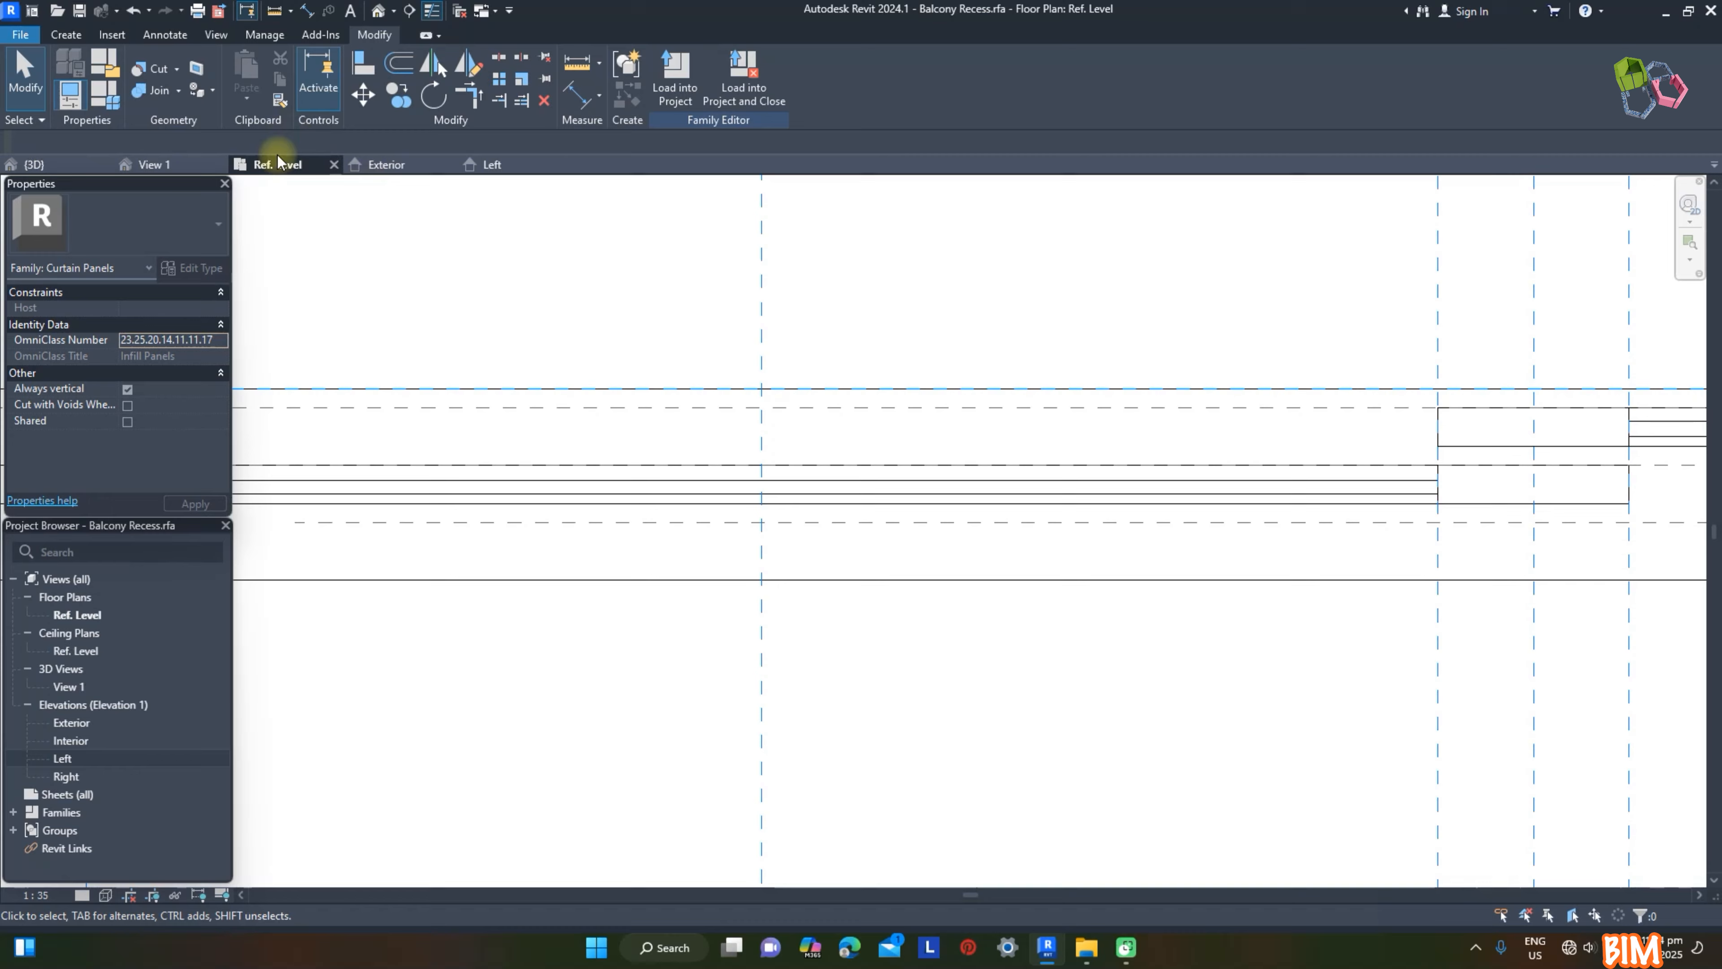
{"action": "left_click", "coordinate": [405, 164]}
{"action": "key", "text": "Return"}
{"action": "left_click", "coordinate": [826, 70]}
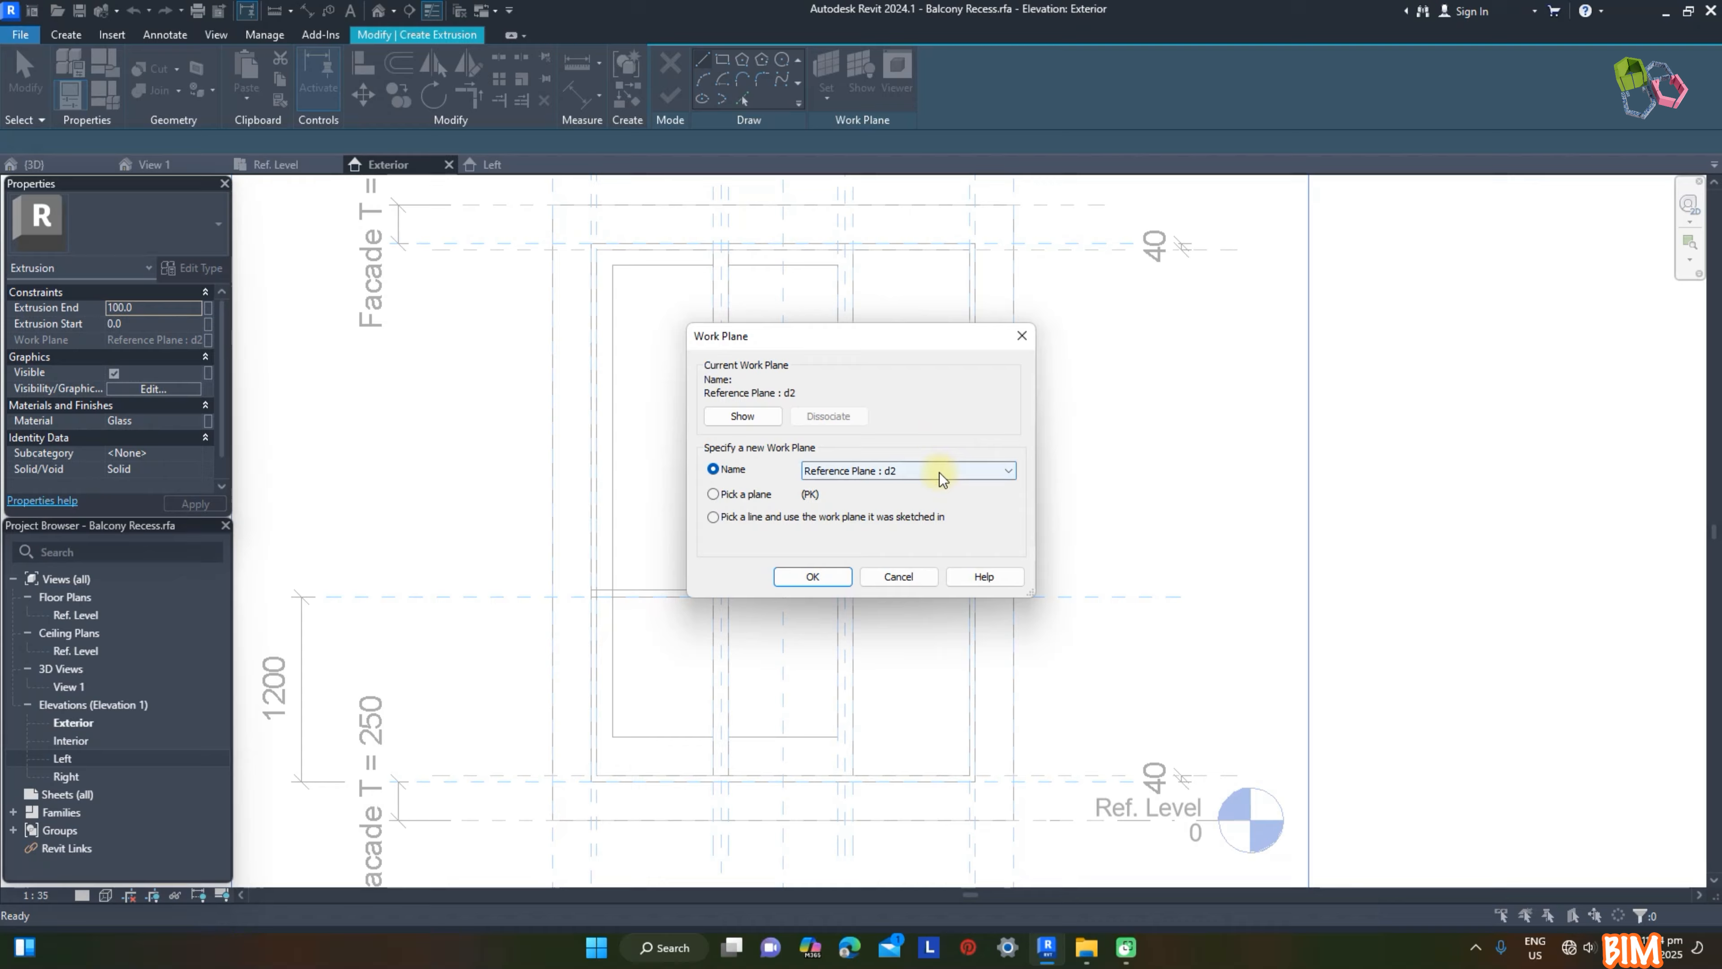
{"action": "left_click", "coordinate": [940, 473]}
{"action": "left_click", "coordinate": [881, 545]}
{"action": "left_click", "coordinate": [811, 576]}
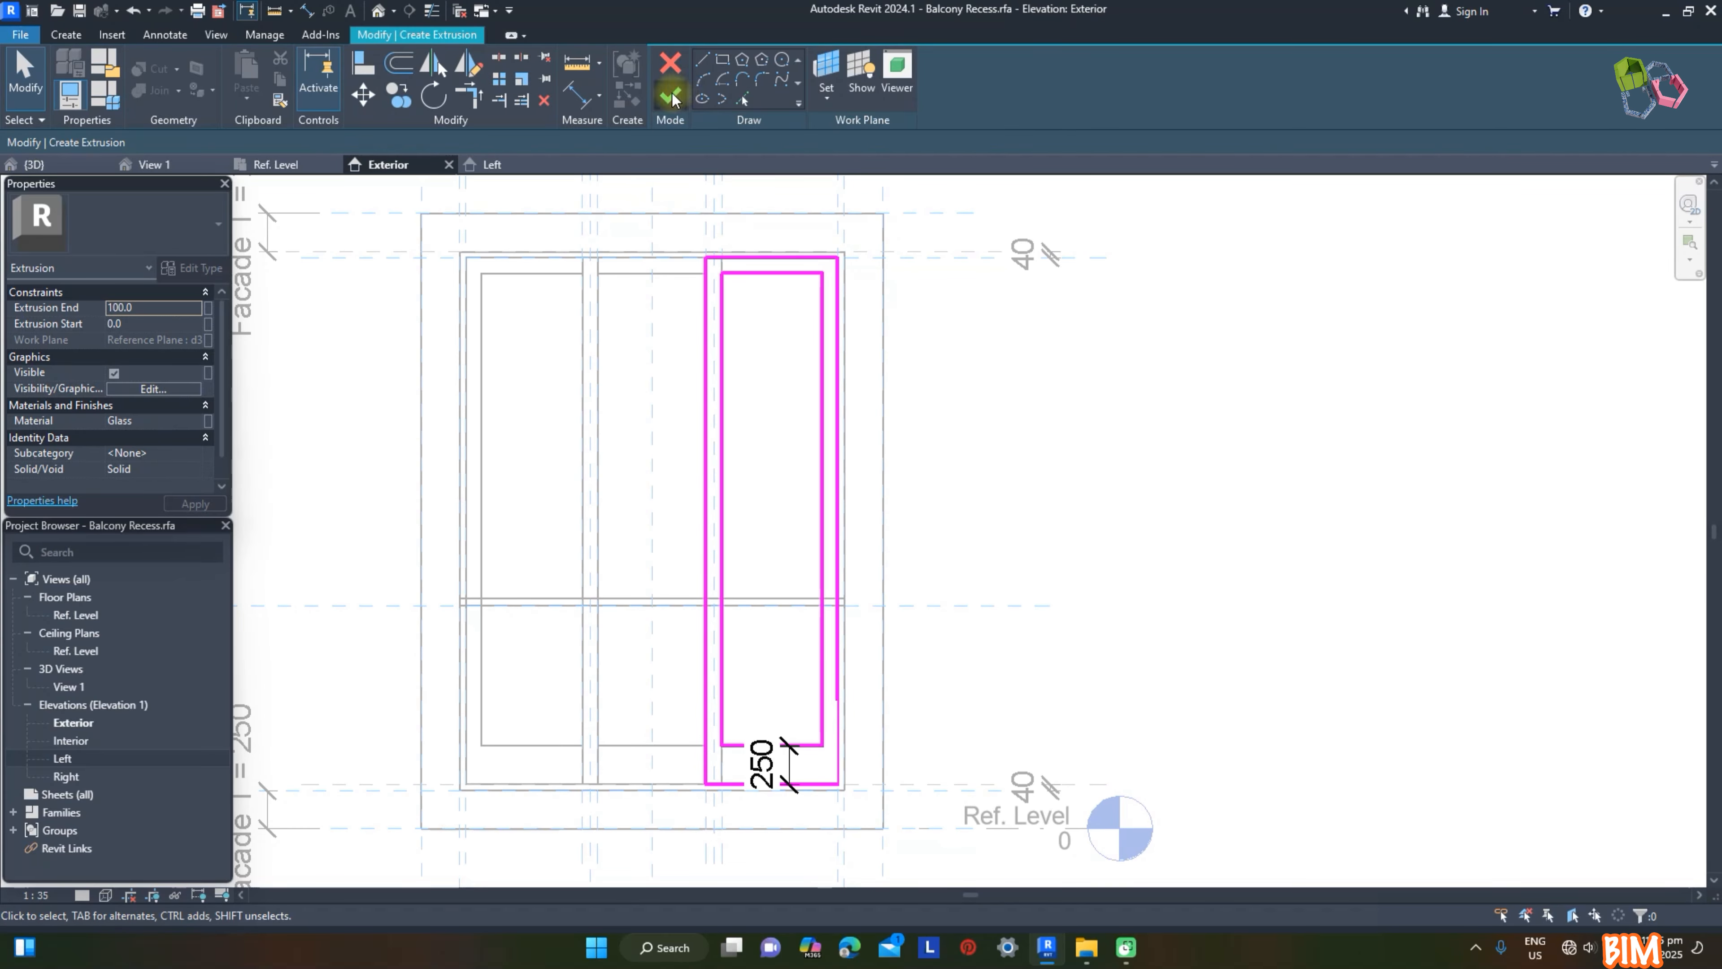
{"action": "left_click", "coordinate": [671, 95]}
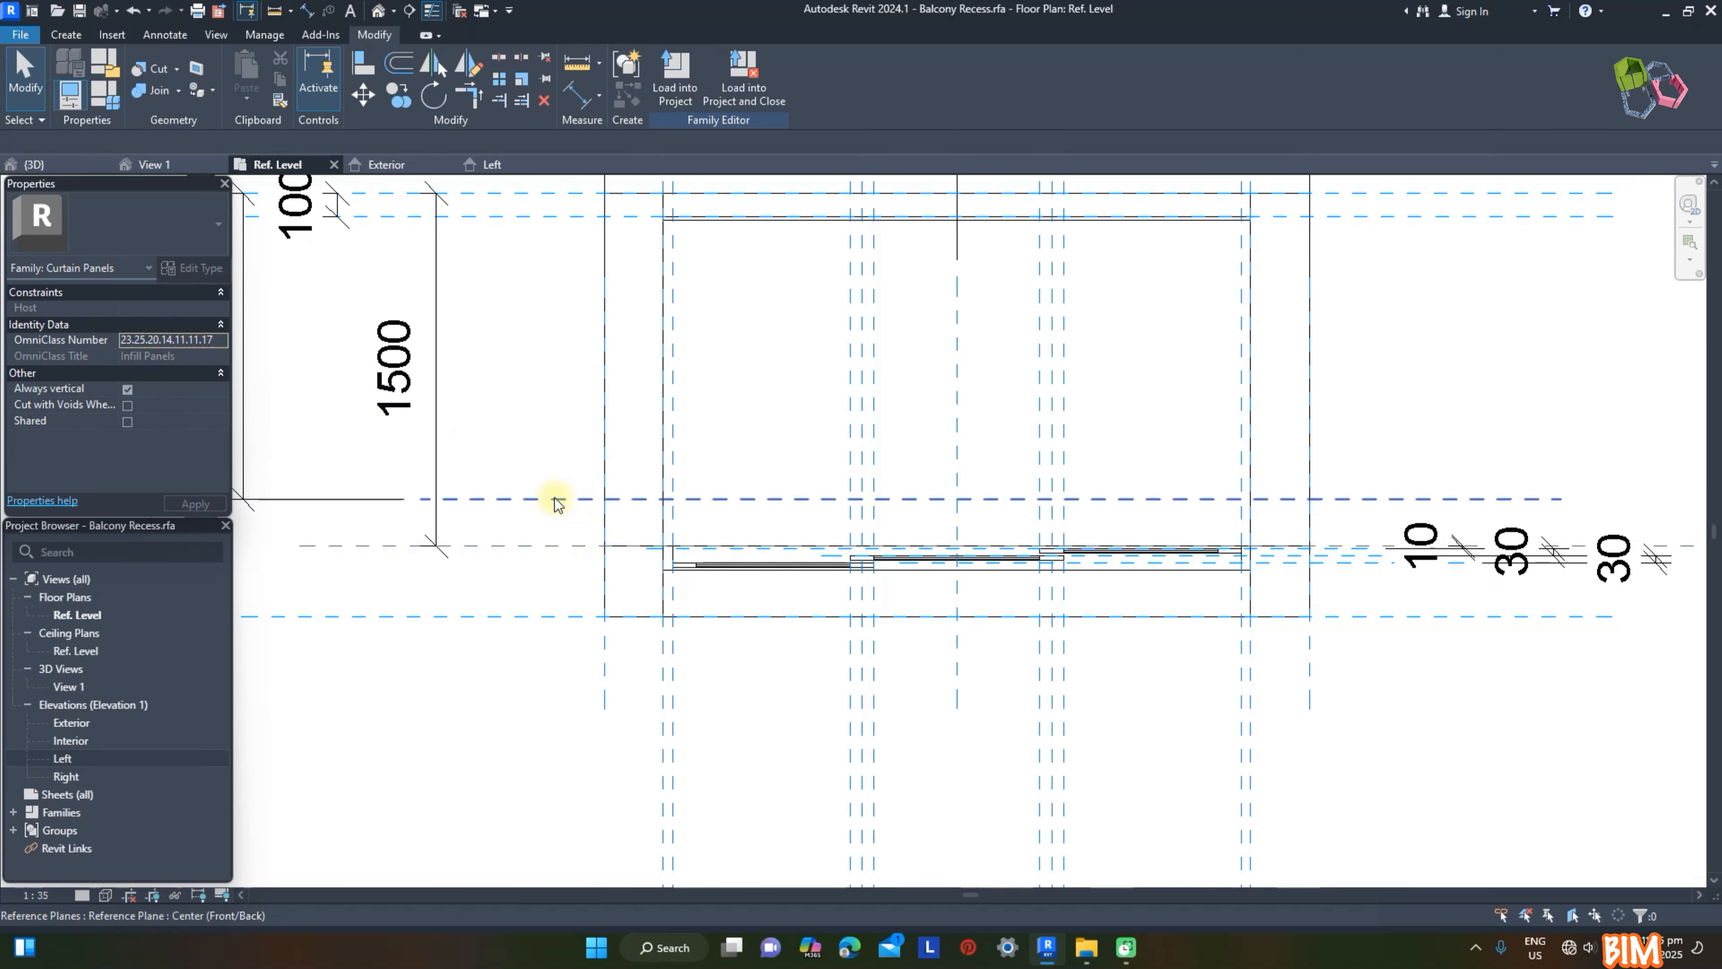
Step: Set the family's Facade D parameter to 1500 and apply it
{"action": "left_click", "coordinate": [105, 93]}
{"action": "left_click", "coordinate": [1406, 392]}
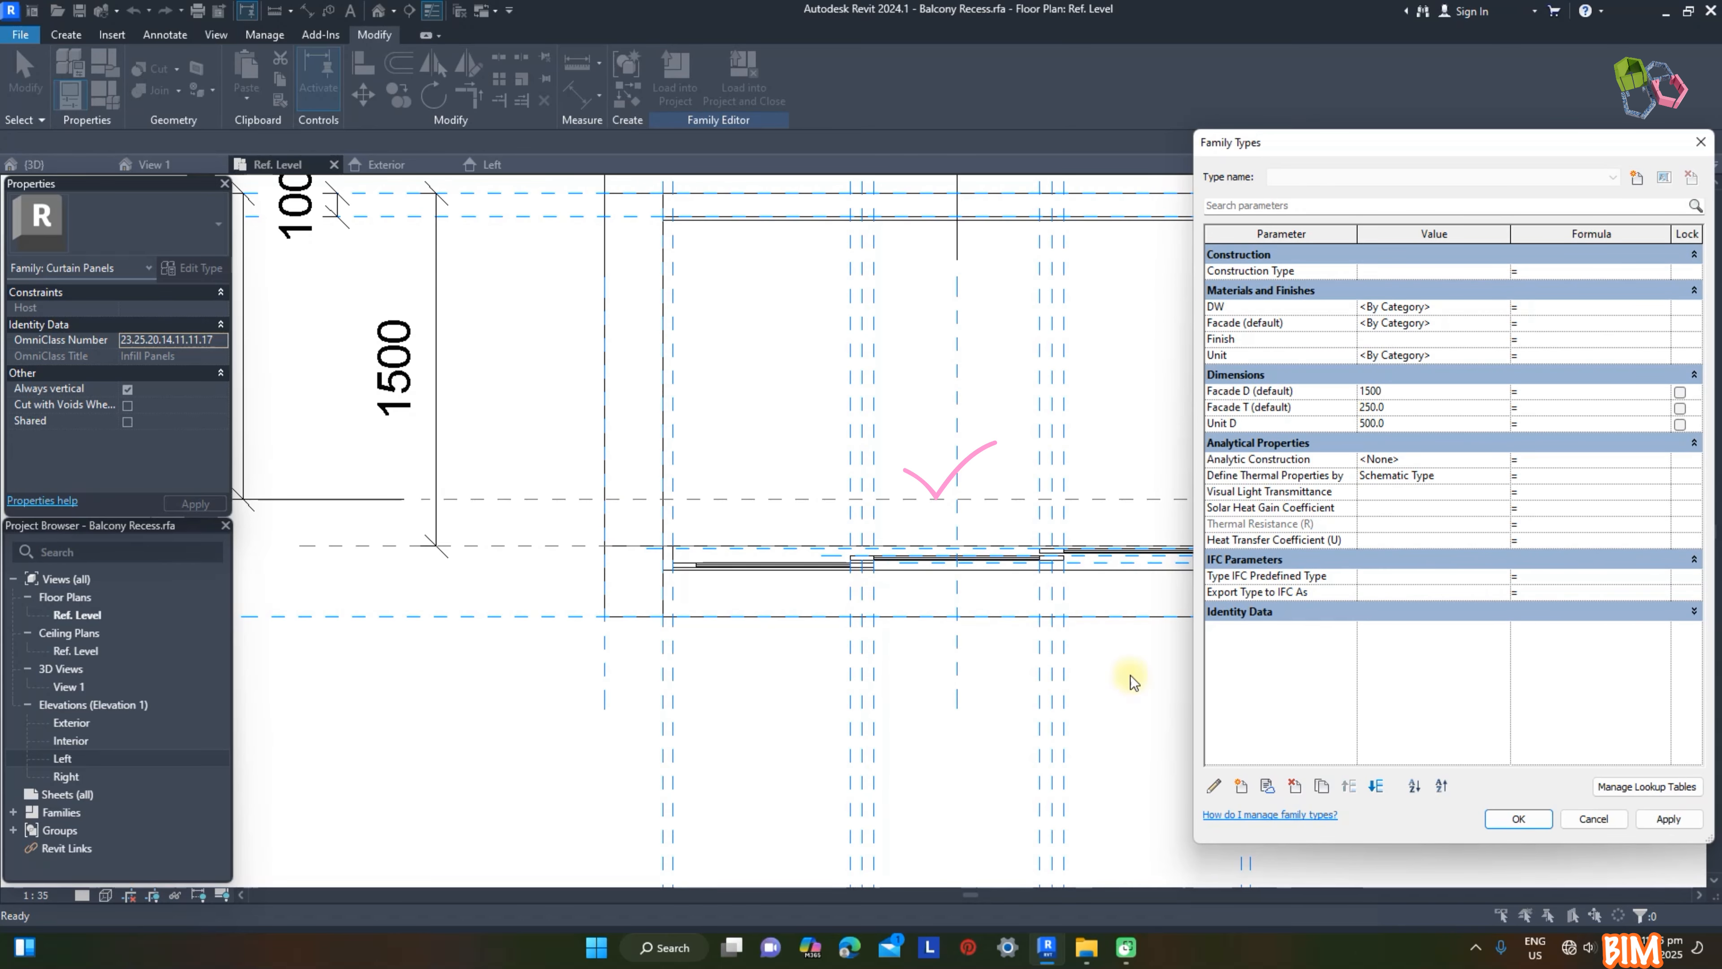
{"action": "left_click", "coordinate": [1672, 819]}
{"action": "left_click", "coordinate": [1519, 818]}
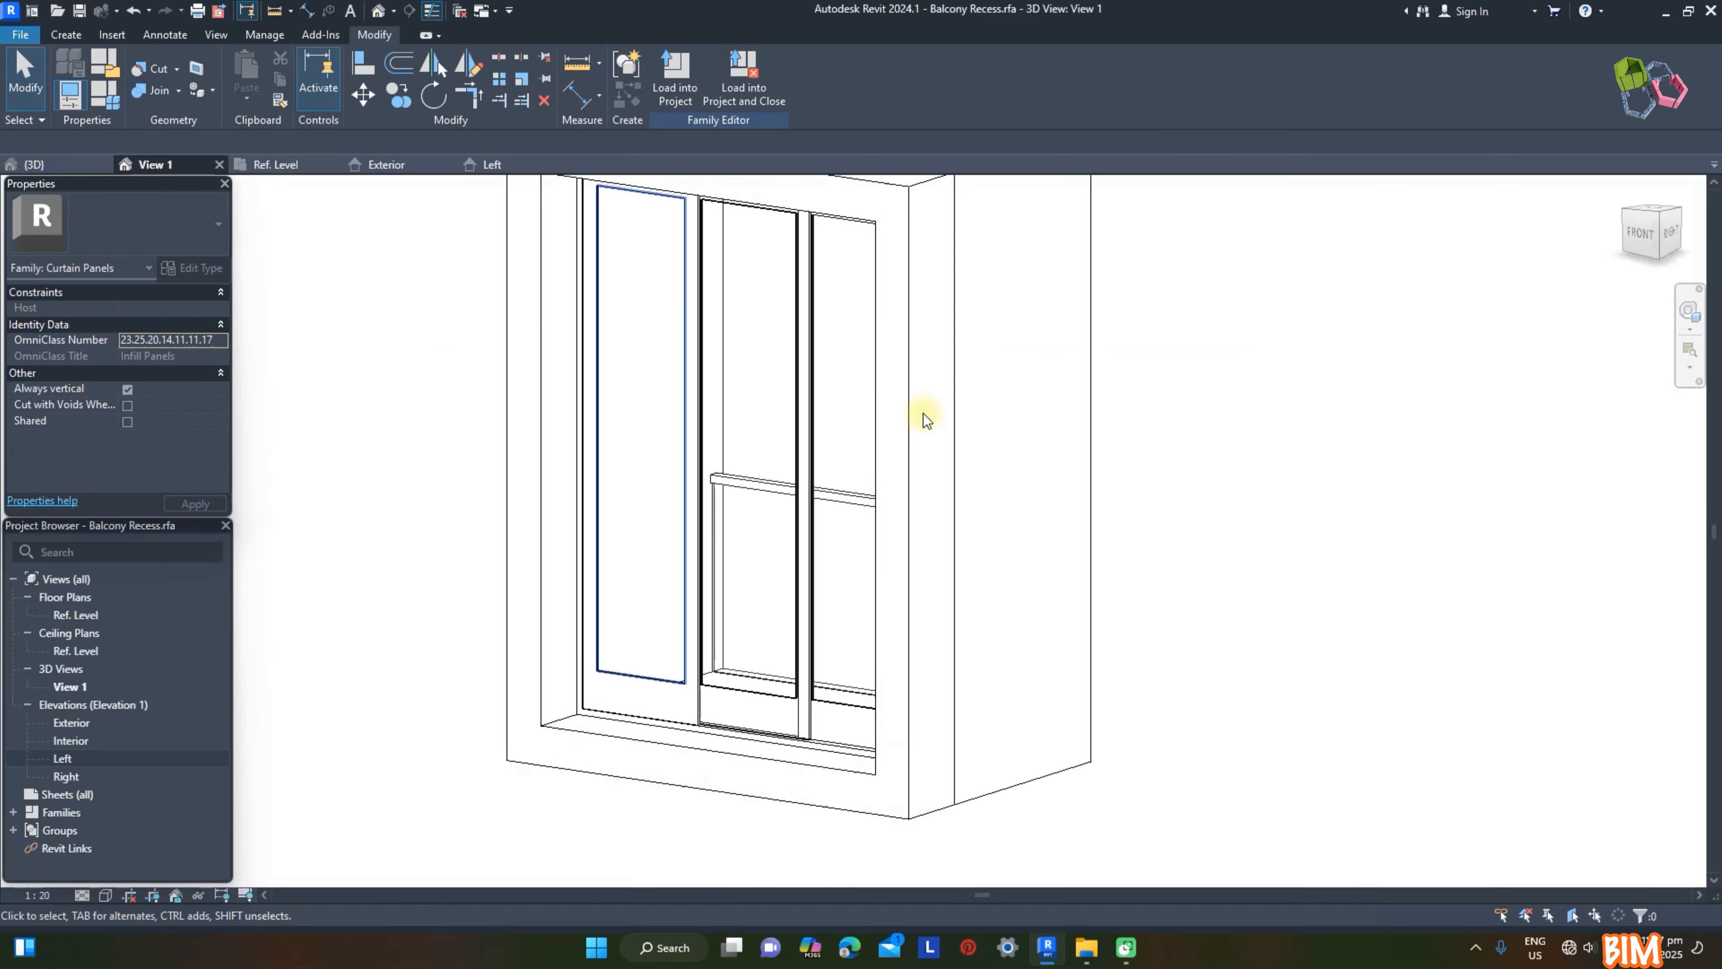
Step: Load the Balcony Recess family into the project, overwriting the existing version, and inspect the updated panels on the facade
{"action": "middle_click_drag", "start_coordinate": [923, 411], "coordinate": [1395, 514], "text": "shift"}
{"action": "scroll", "coordinate": [1262, 776], "scroll_direction": "down", "scroll_amount": 3}
{"action": "left_click", "coordinate": [675, 75]}
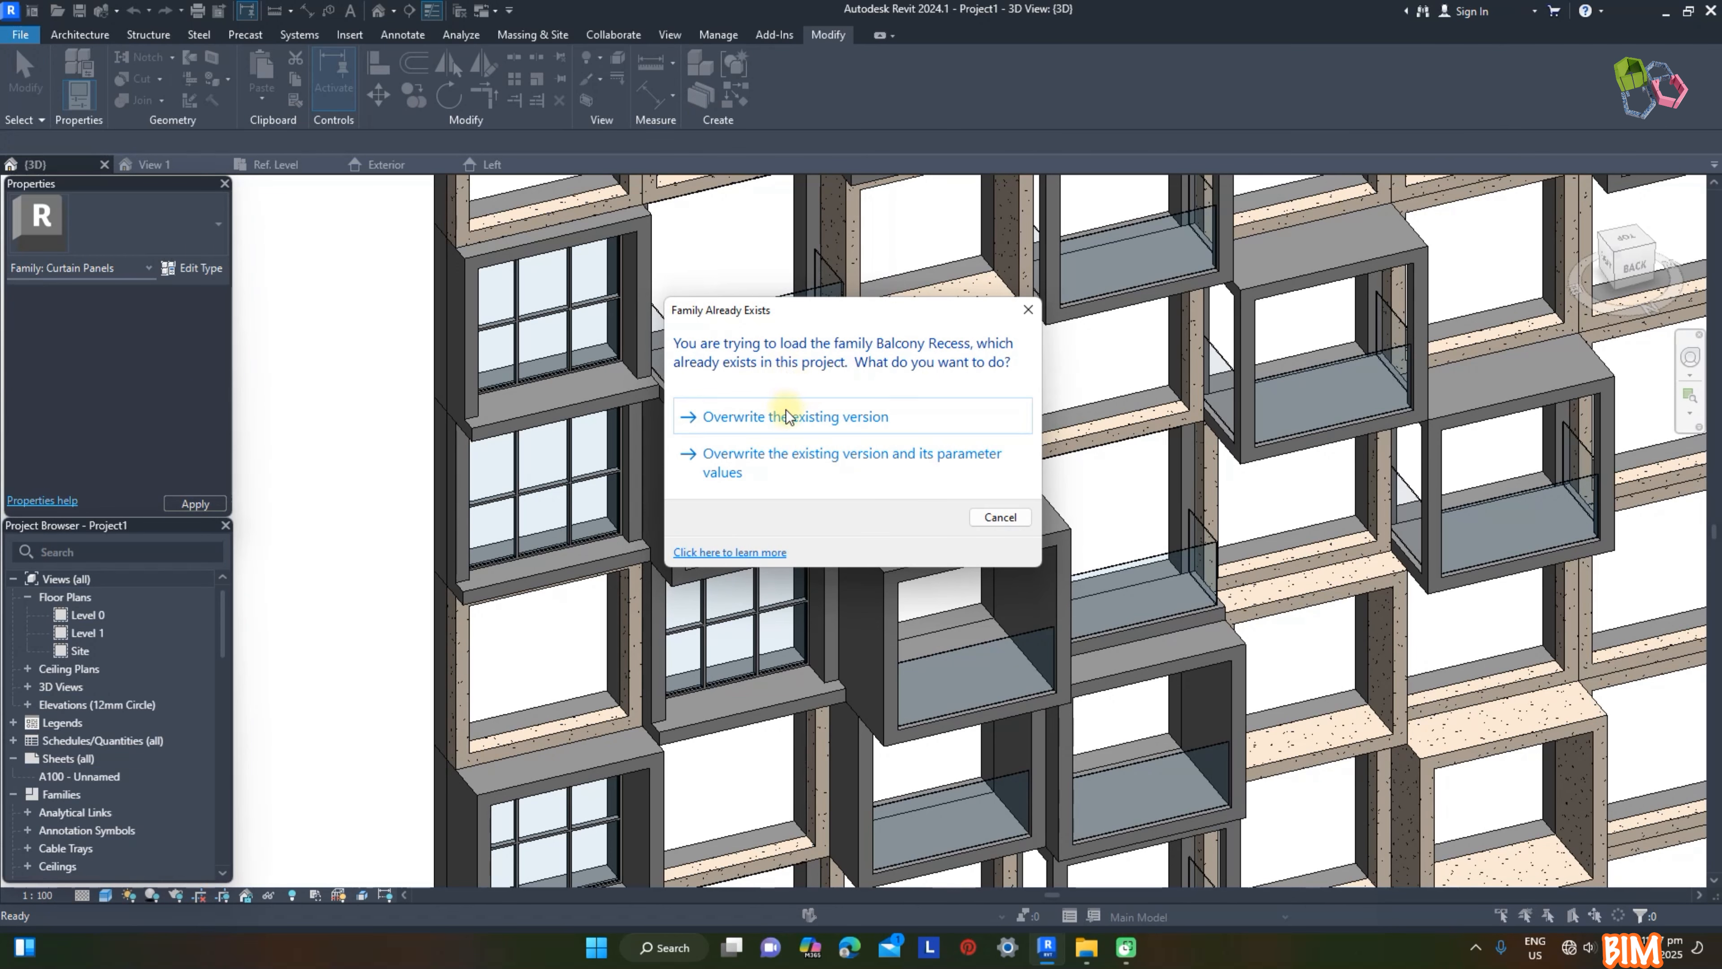
{"action": "left_click", "coordinate": [786, 412]}
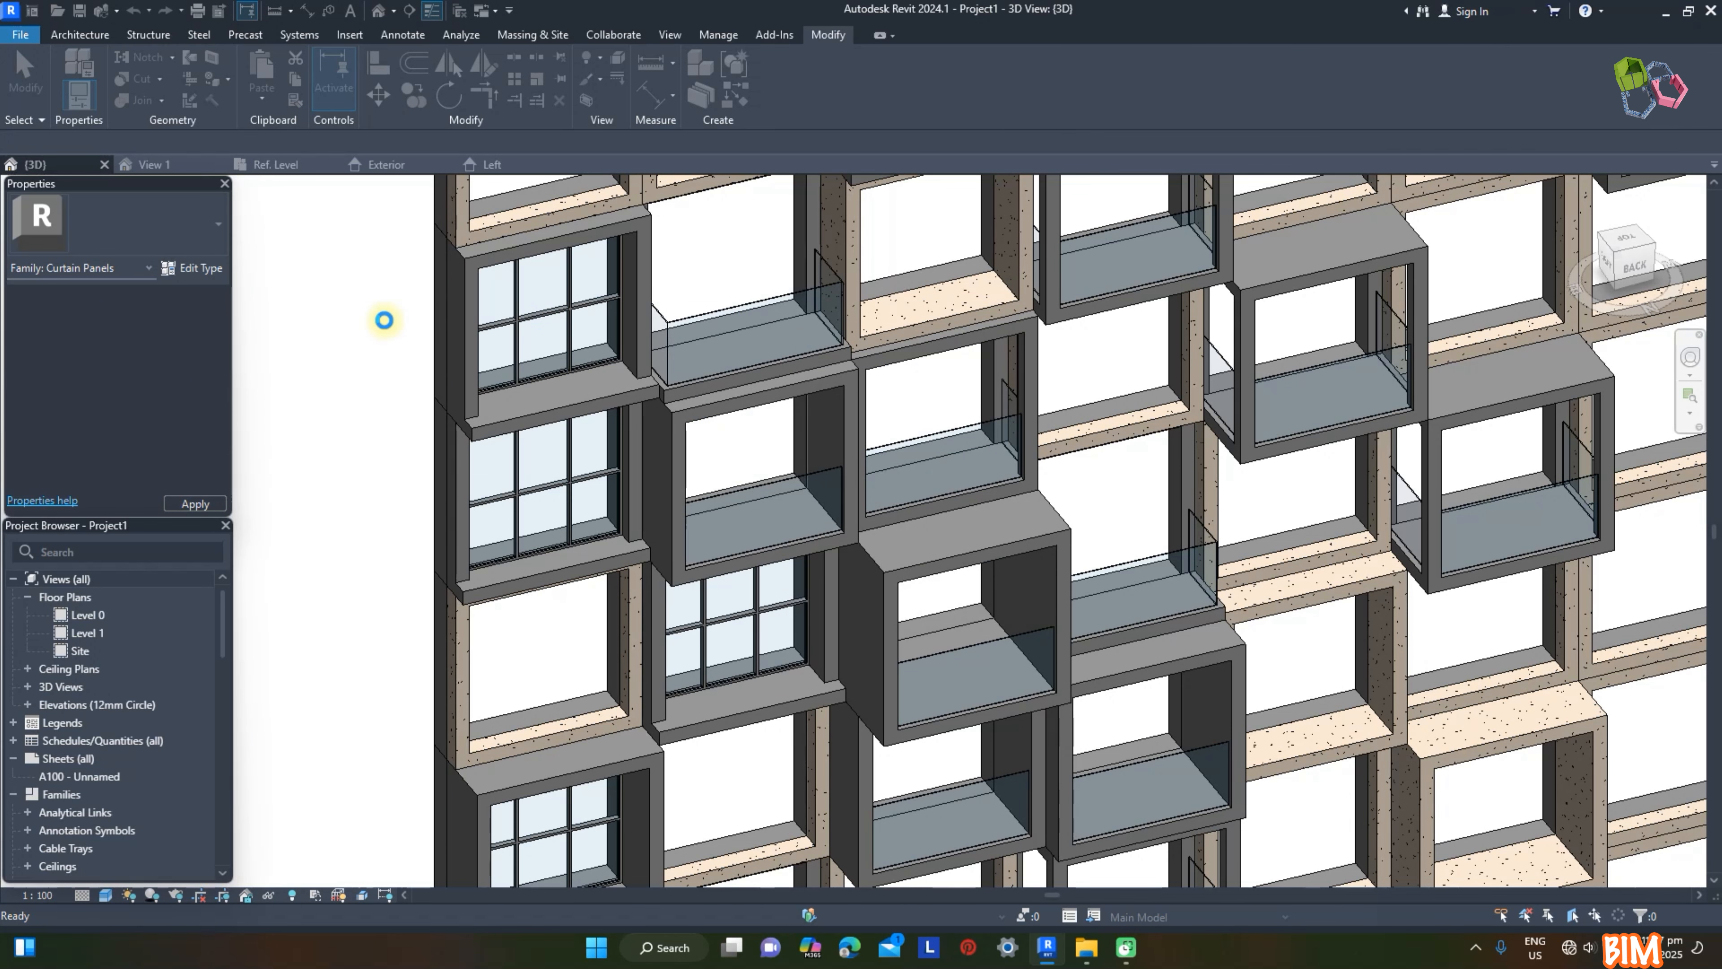
{"action": "middle_click_drag", "start_coordinate": [768, 481], "coordinate": [891, 258], "text": "shift"}
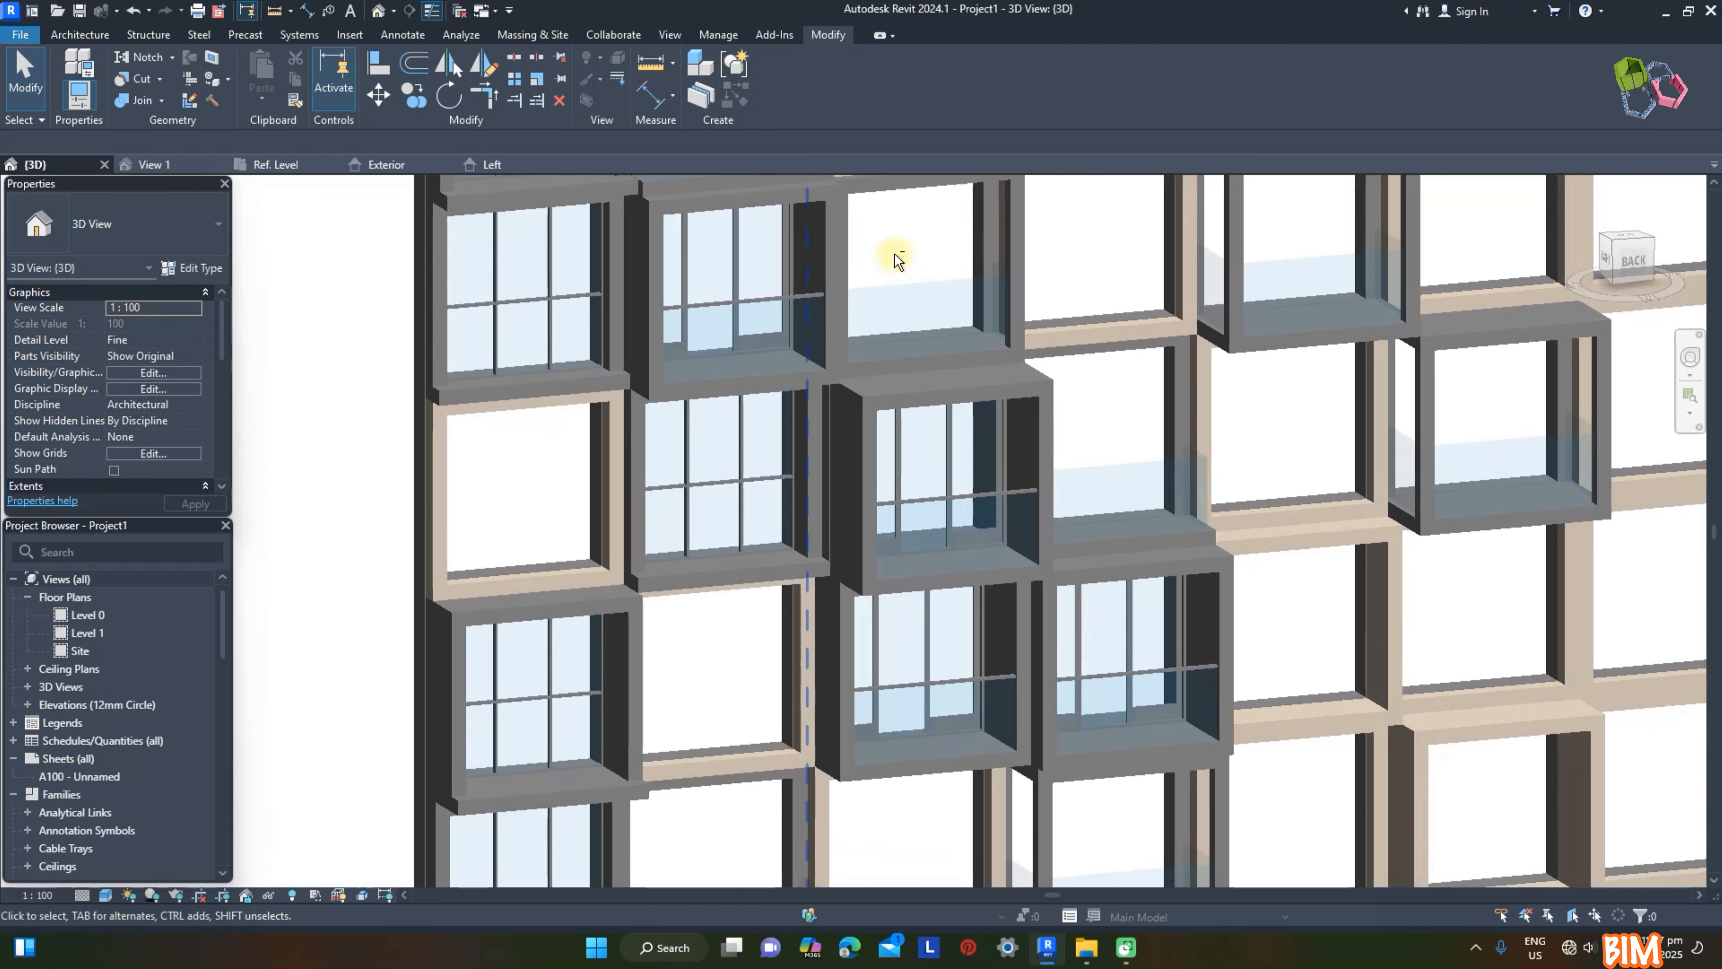
{"action": "scroll", "coordinate": [526, 241], "scroll_direction": "up", "scroll_amount": 5}
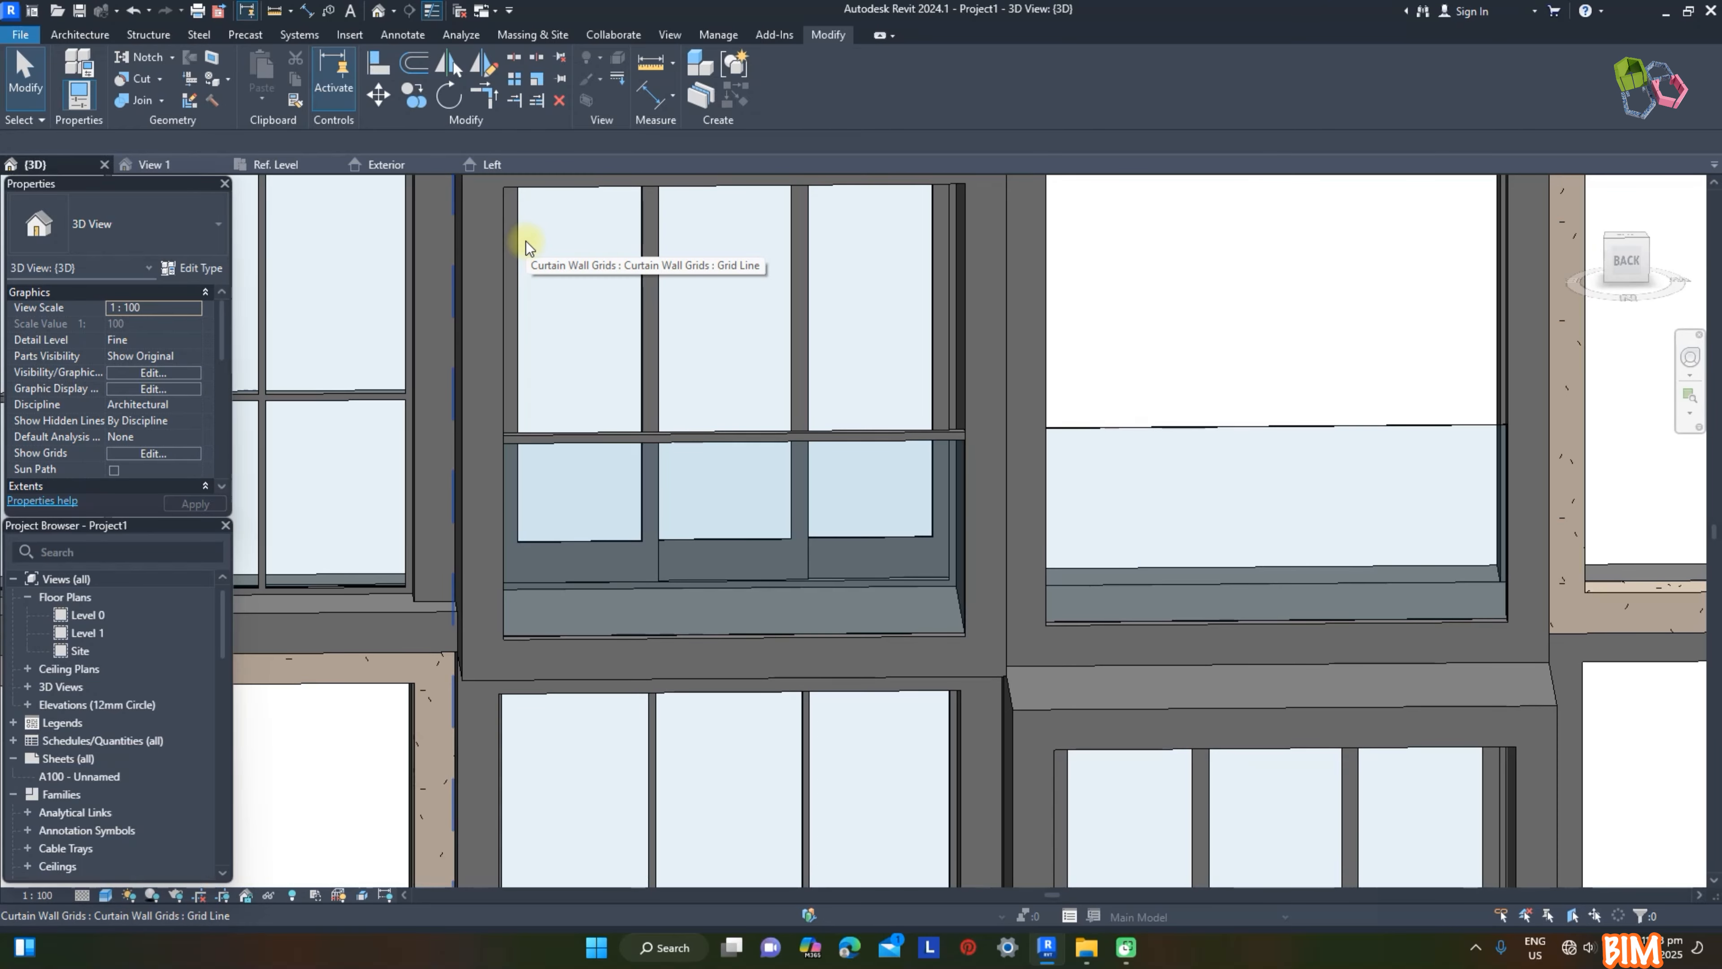
{"action": "scroll", "coordinate": [577, 377], "scroll_direction": "down", "scroll_amount": 5}
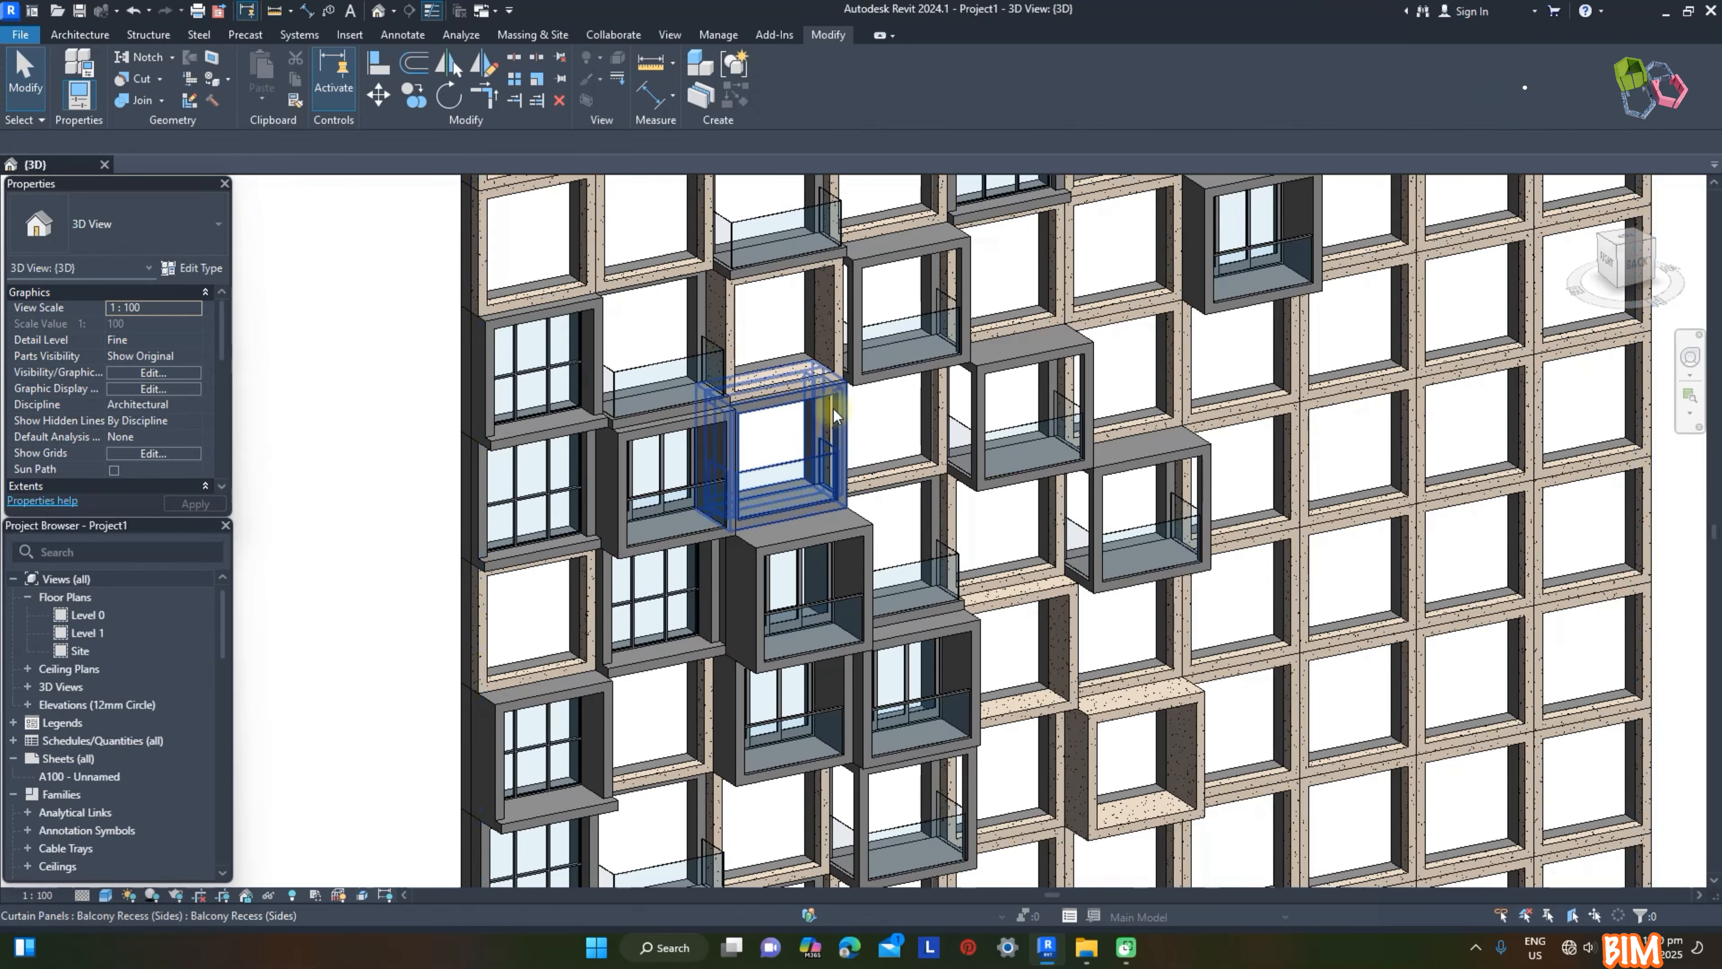
Step: Open the facade's Balcony Recess (Sides) panel family for editing and inspect its handrails and sliding sash extrusions
{"action": "left_click", "coordinate": [790, 441]}
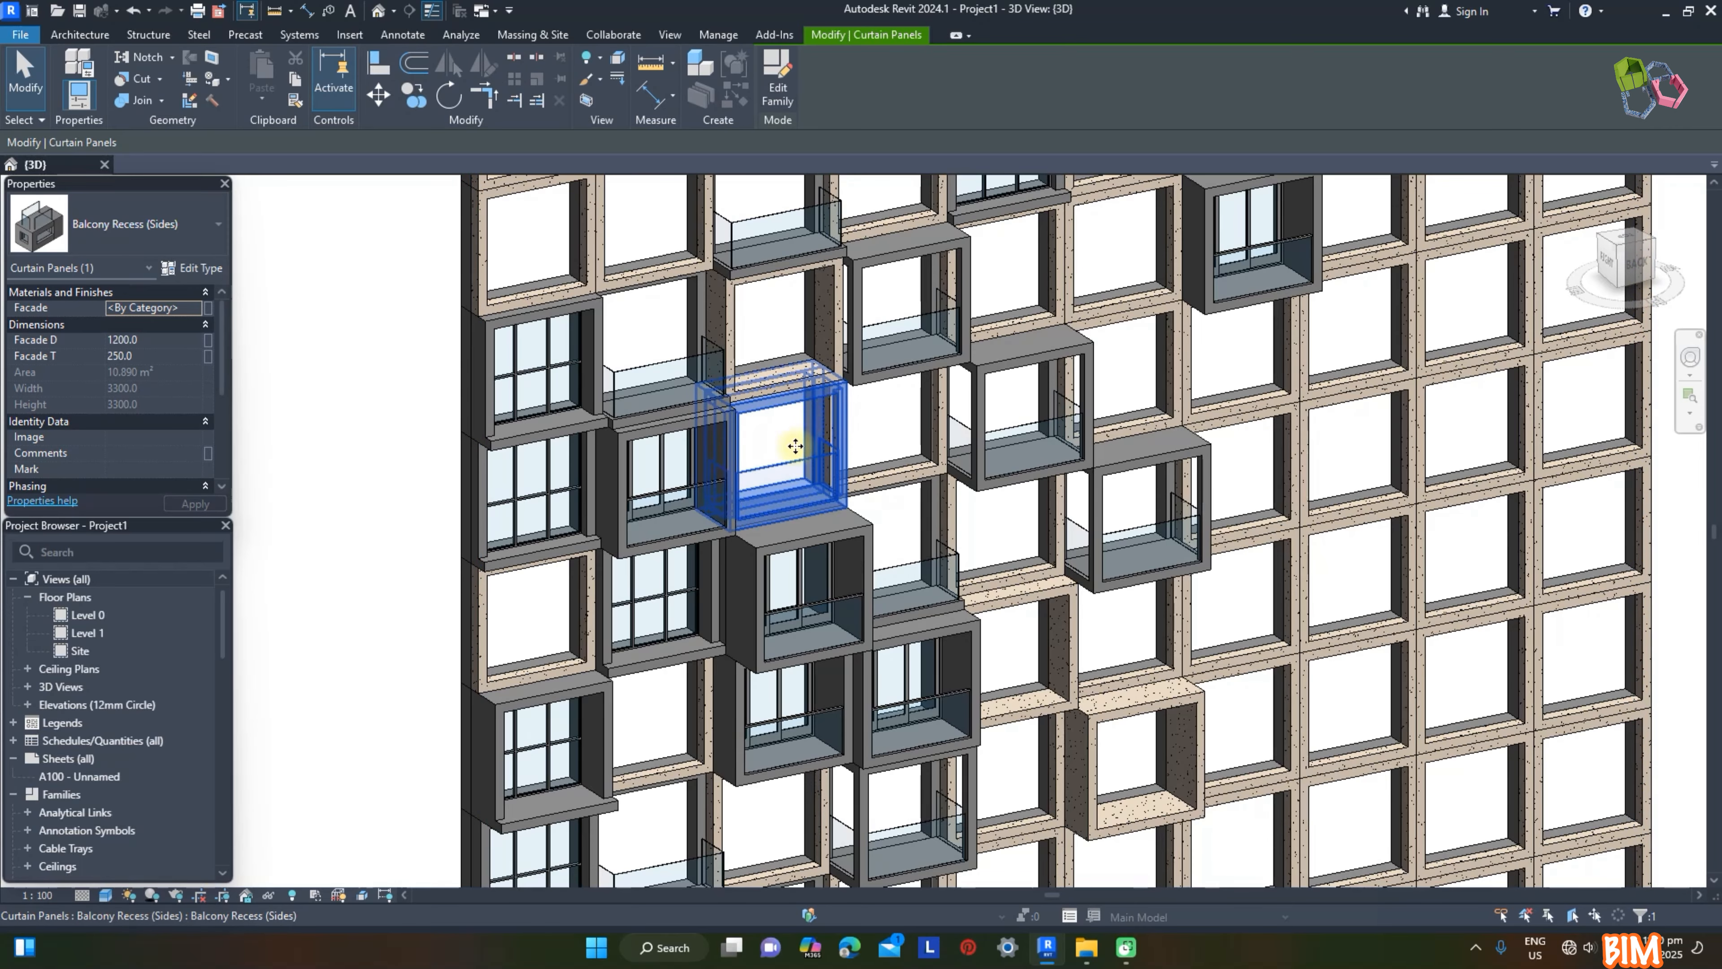
{"action": "left_click", "coordinate": [780, 95]}
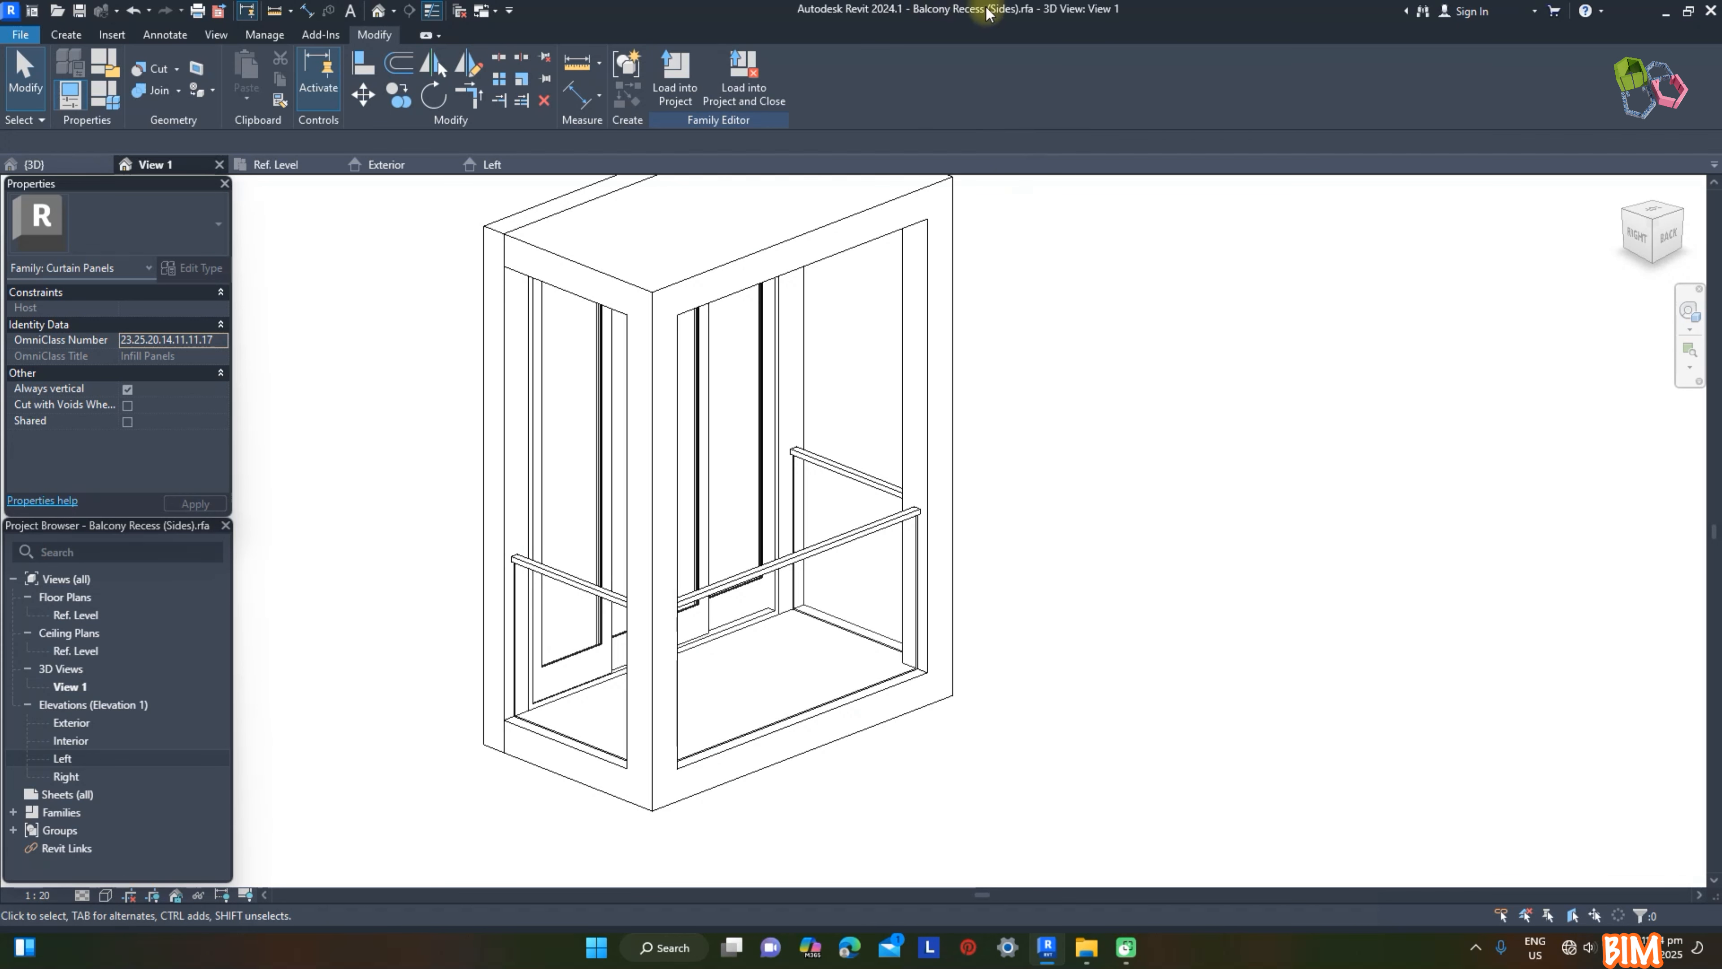
{"action": "left_click", "coordinate": [818, 554]}
{"action": "left_click", "coordinate": [875, 483], "text": "ctrl"}
{"action": "left_click", "coordinate": [593, 592], "text": "ctrl"}
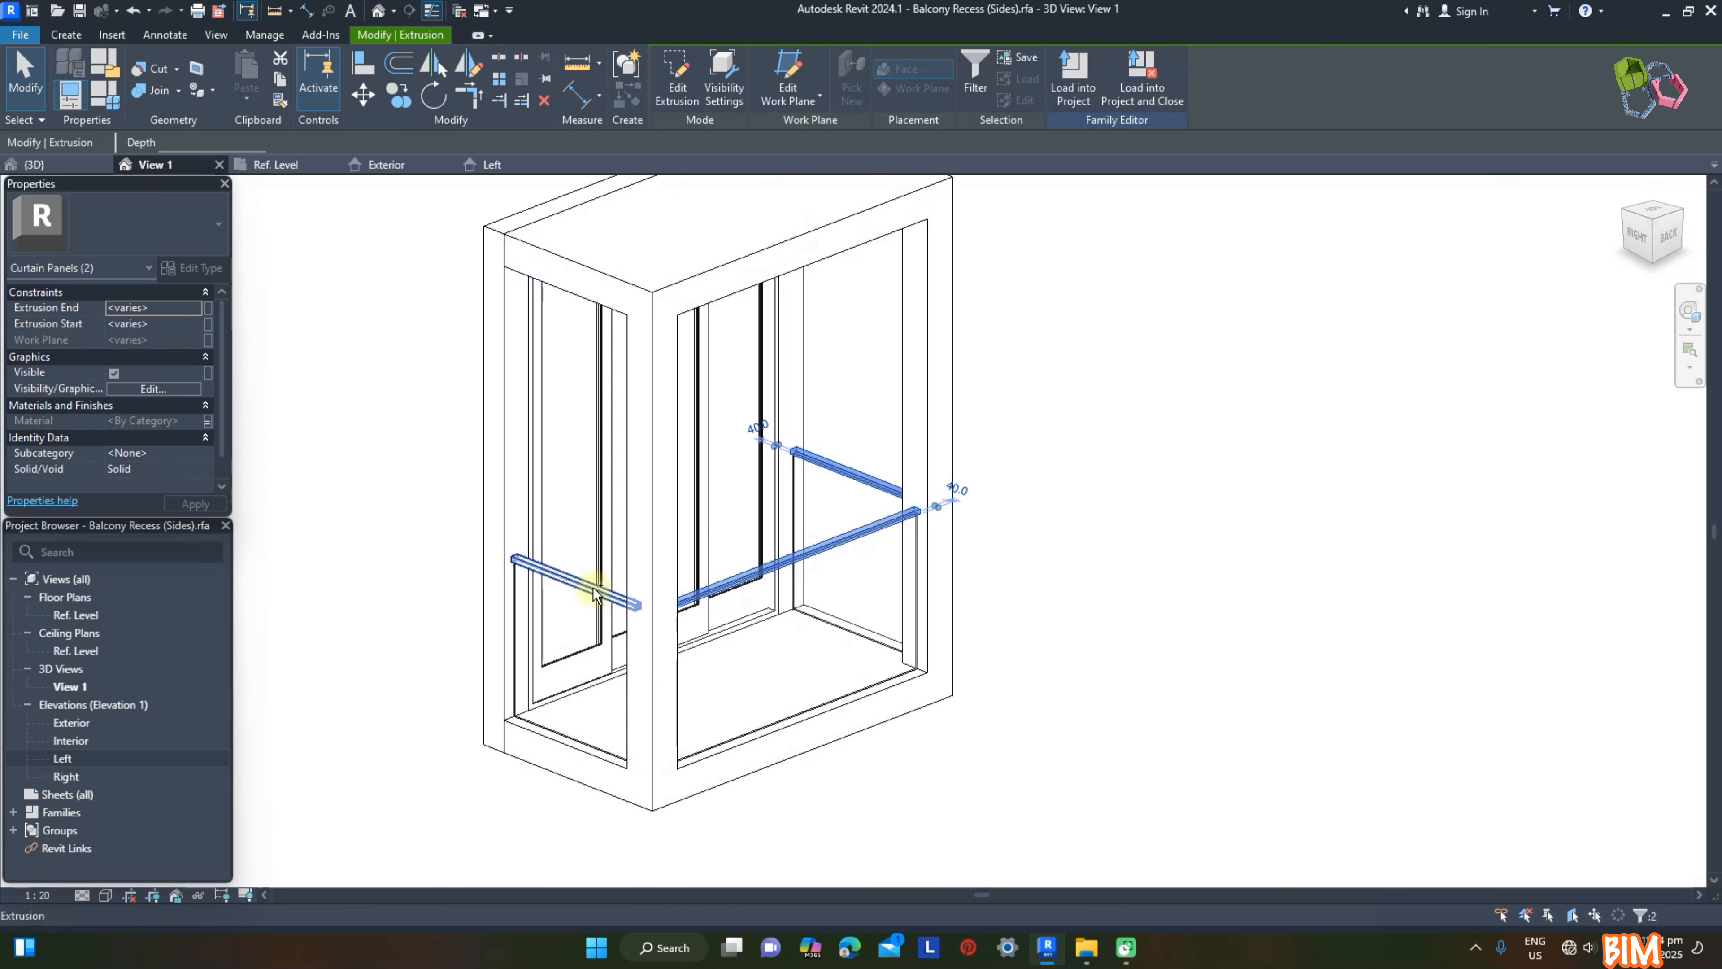
{"action": "left_click", "coordinate": [610, 536], "text": "ctrl"}
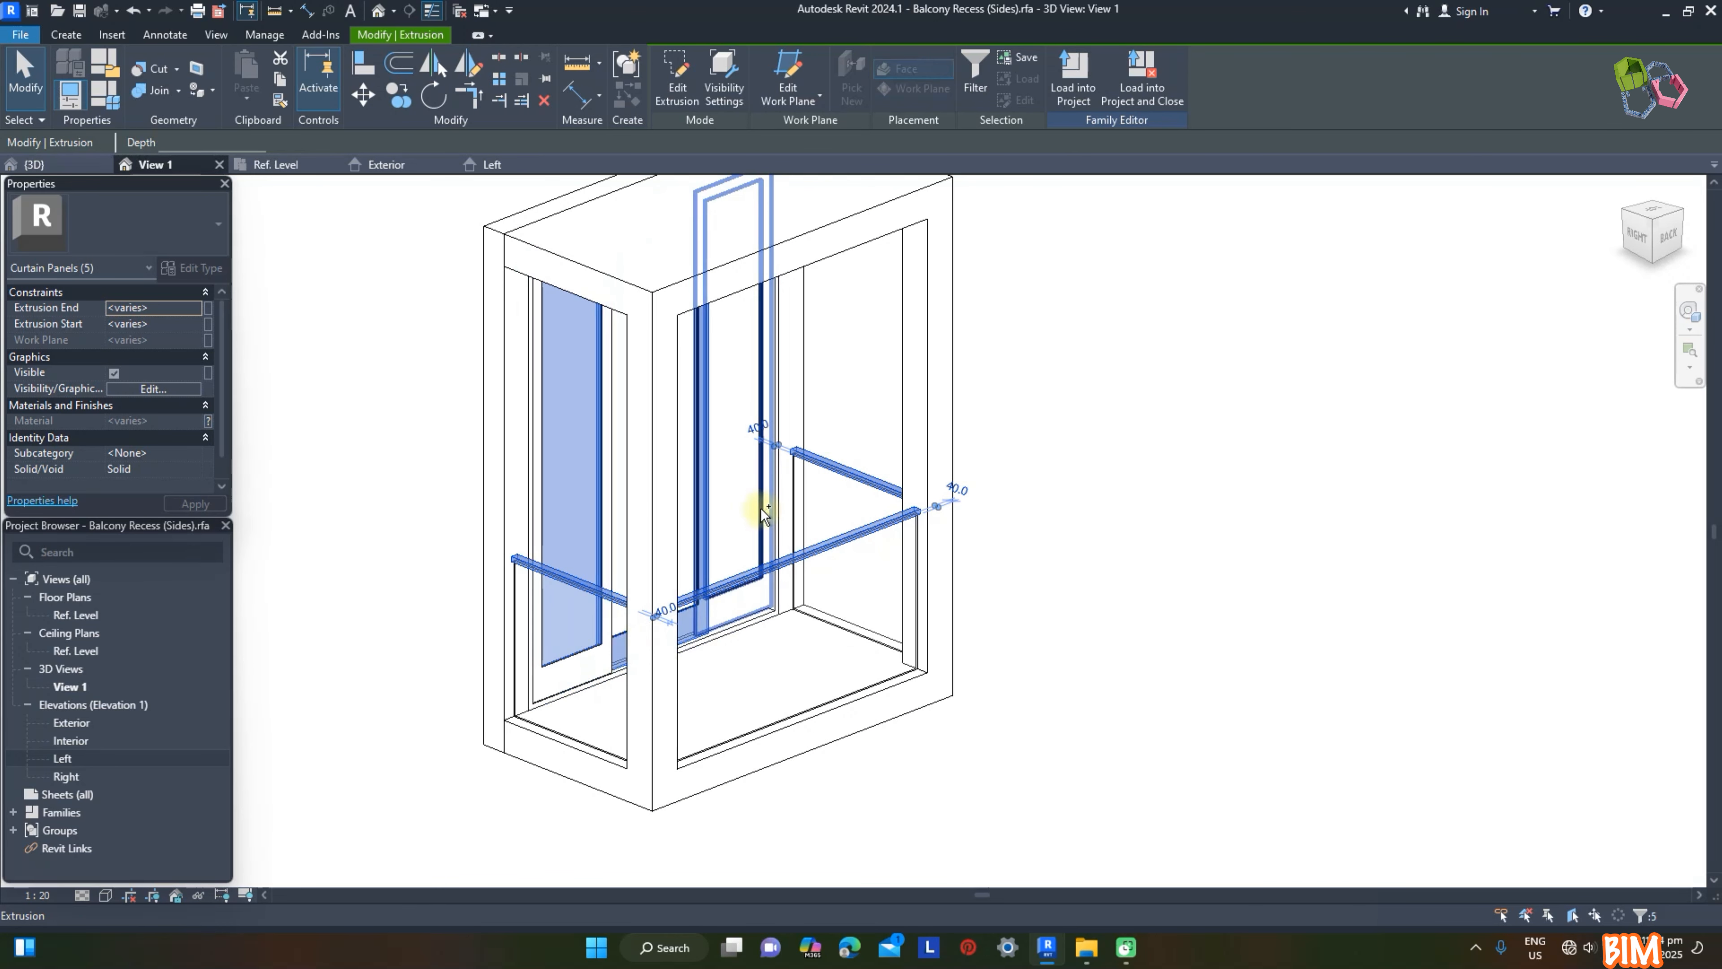
{"action": "key", "text": "Escape"}
Step: View the Balcony Recess (Sides) family in the default 3D view and load it into the project, overwriting the existing version
{"action": "left_click", "coordinate": [378, 11]}
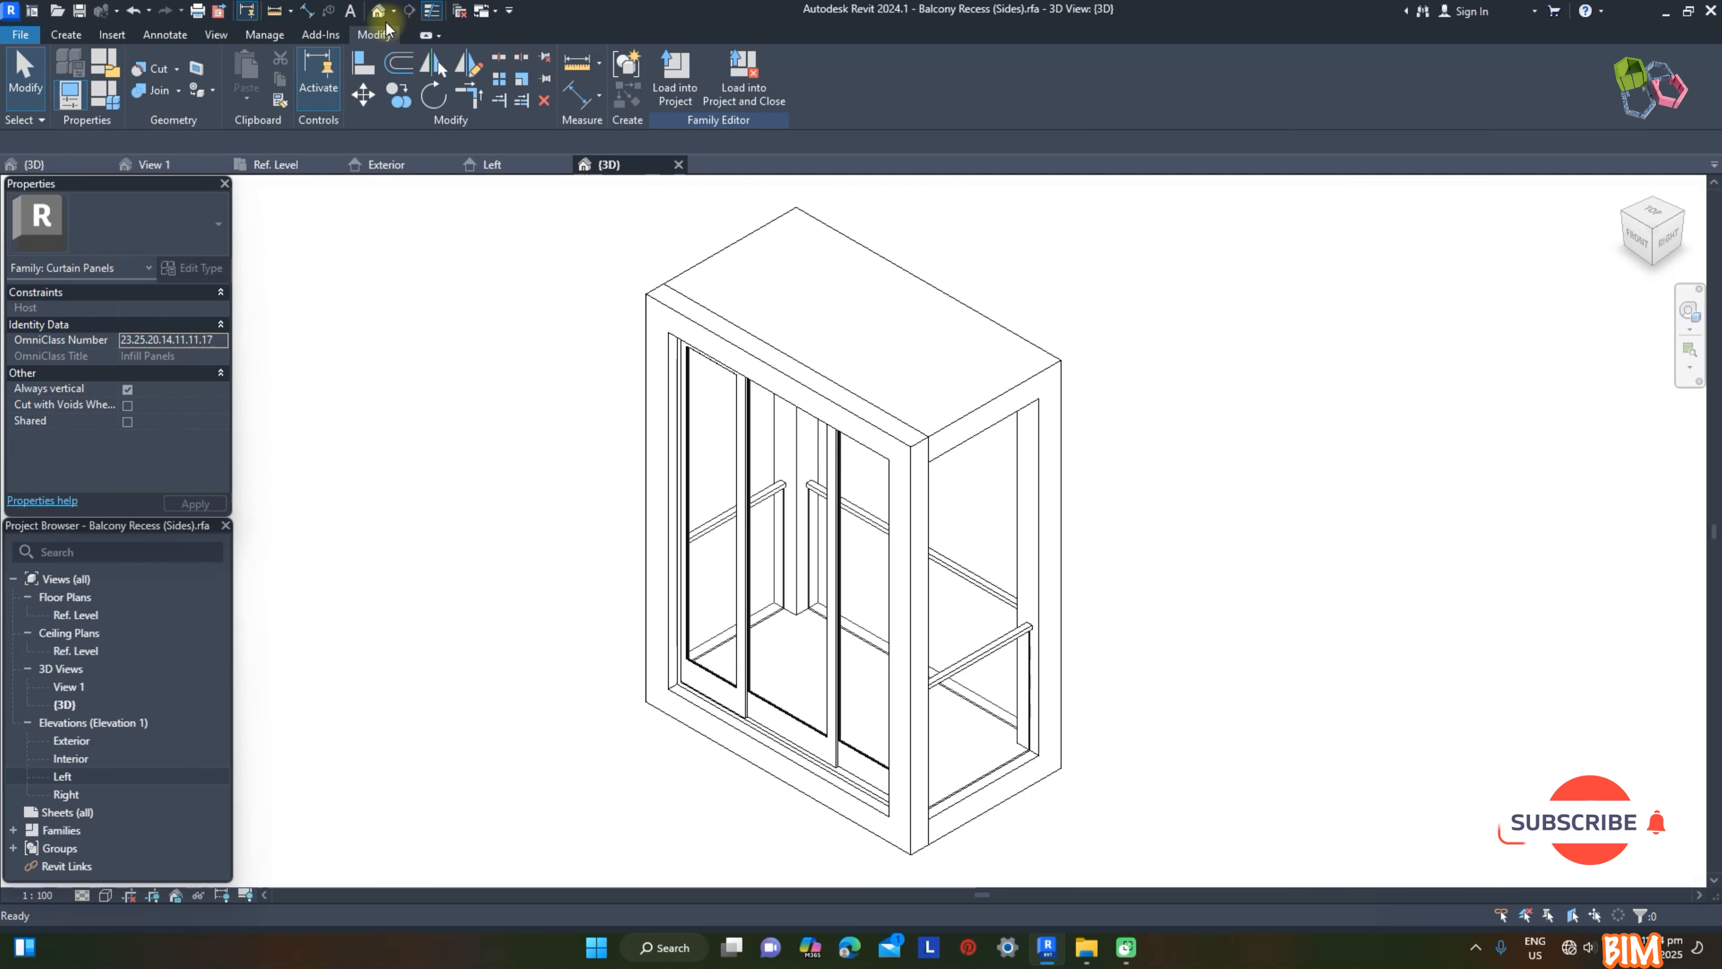
{"action": "middle_click_drag", "start_coordinate": [1130, 608], "coordinate": [1172, 669], "text": "shift"}
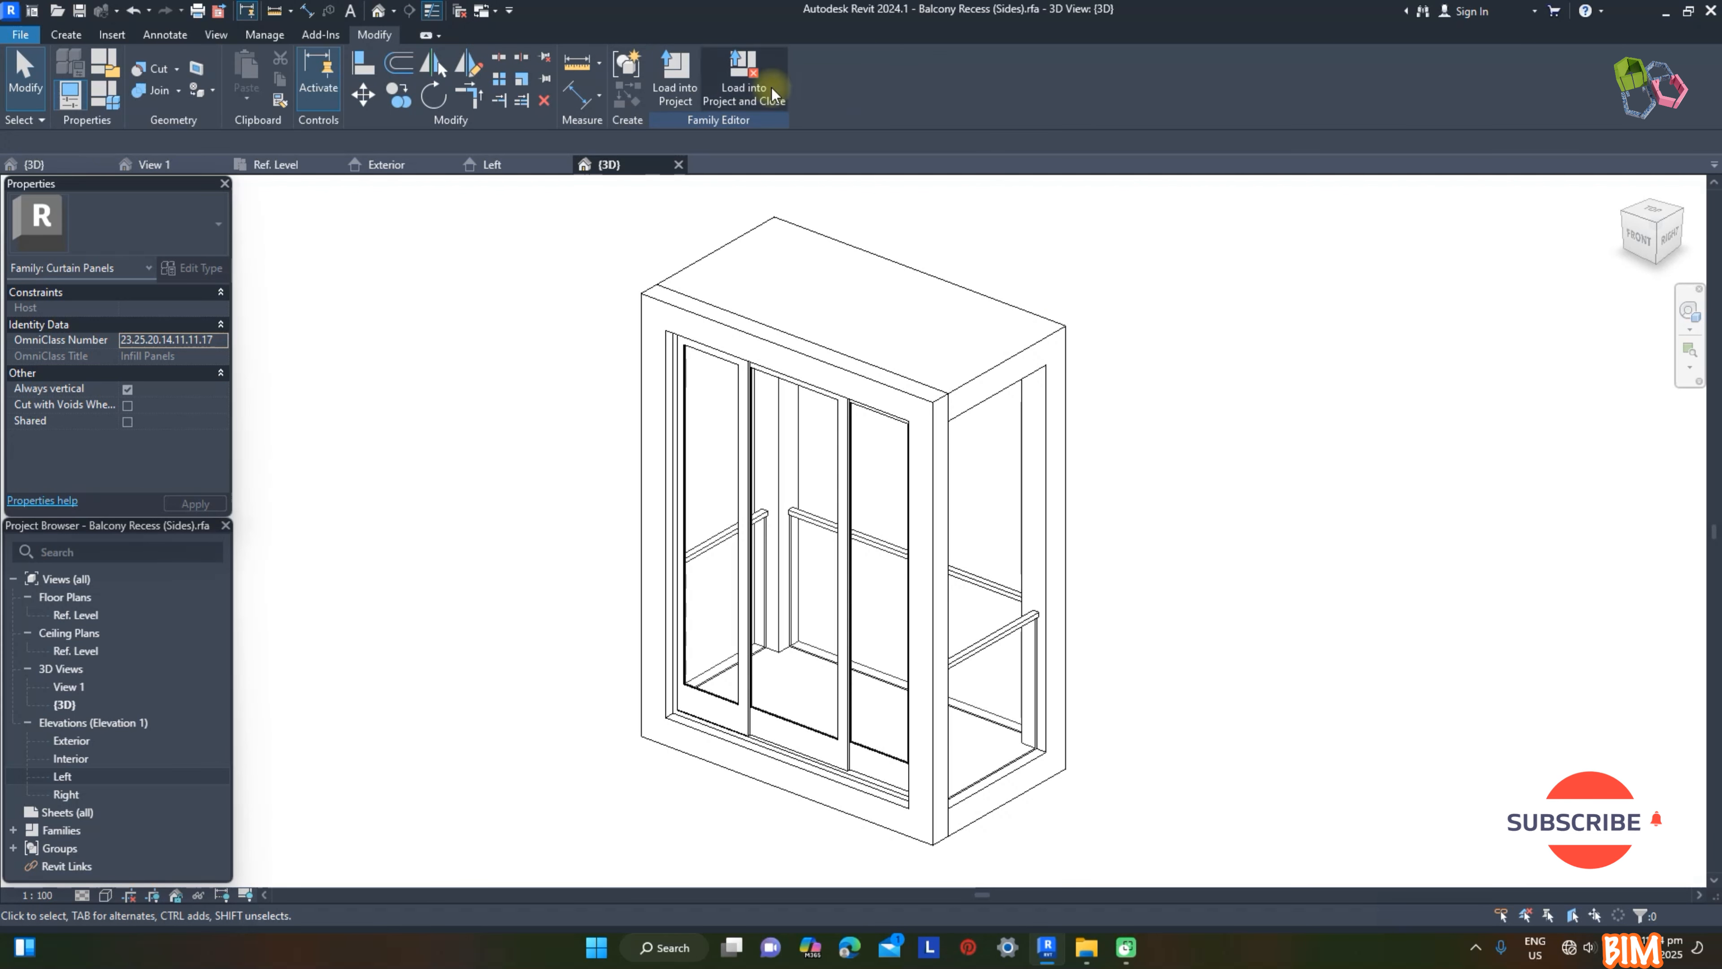
{"action": "left_click", "coordinate": [787, 96]}
{"action": "left_click", "coordinate": [857, 428]}
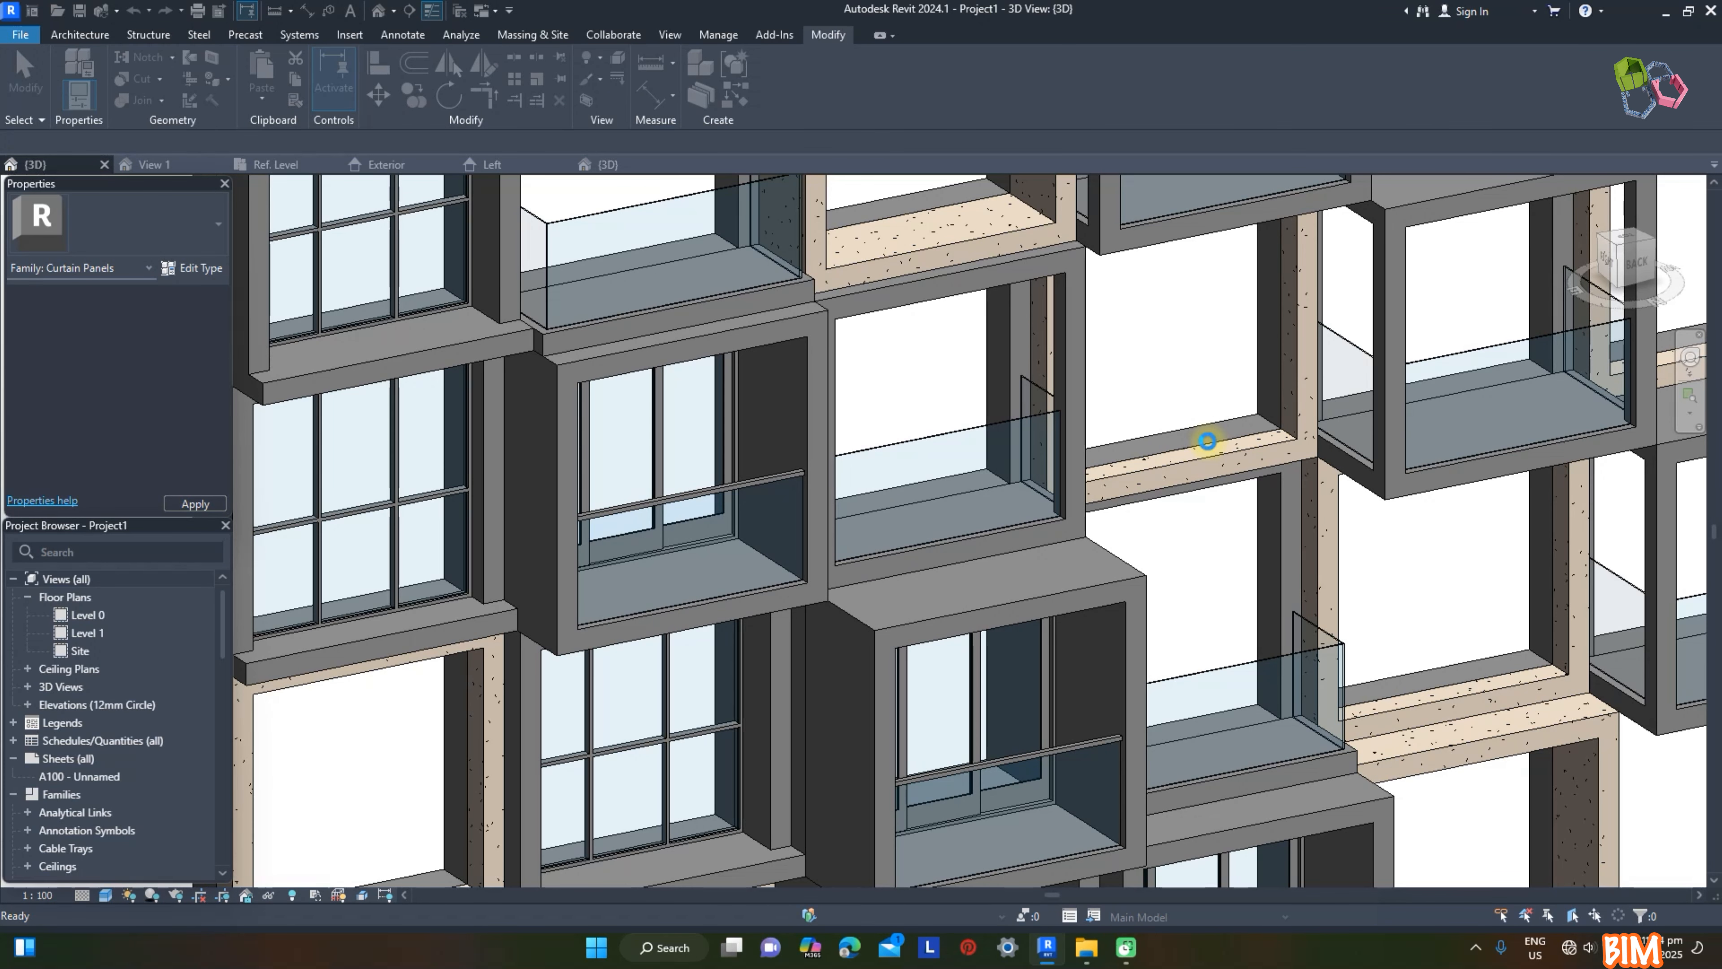
{"action": "scroll", "coordinate": [1210, 442], "scroll_direction": "down", "scroll_amount": 5}
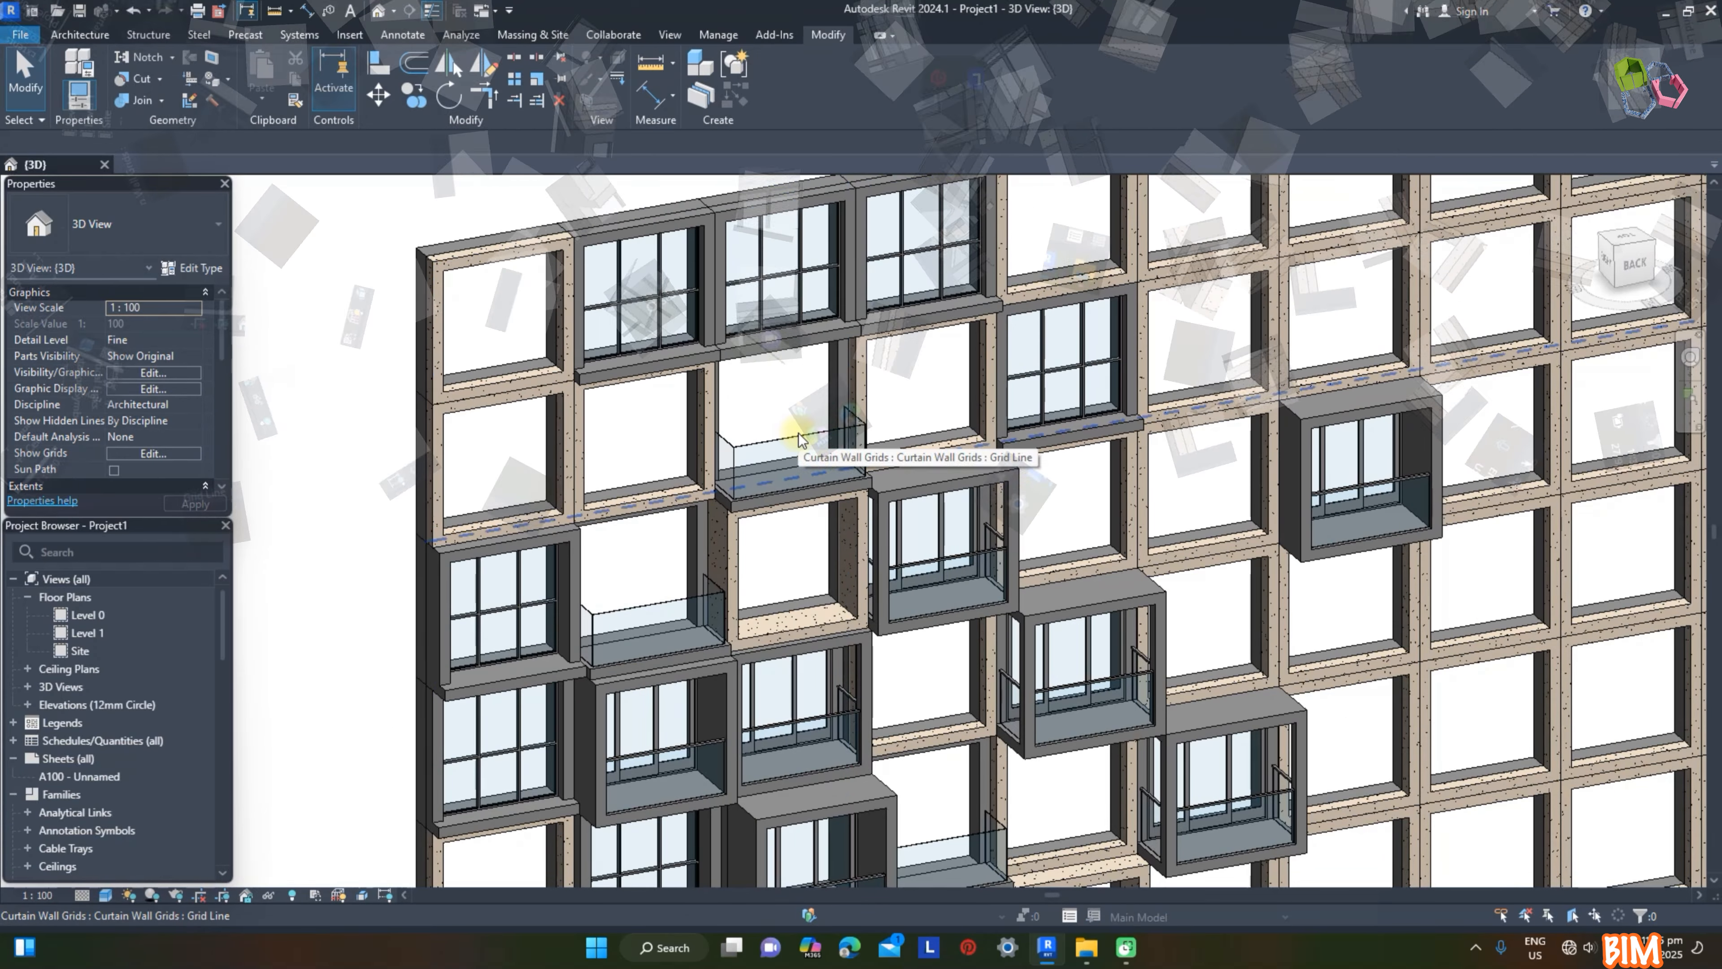
Step: Open the Balcony Cantilevered panel family for editing and load it into the project, overwriting the existing version
{"action": "left_click", "coordinate": [790, 433]}
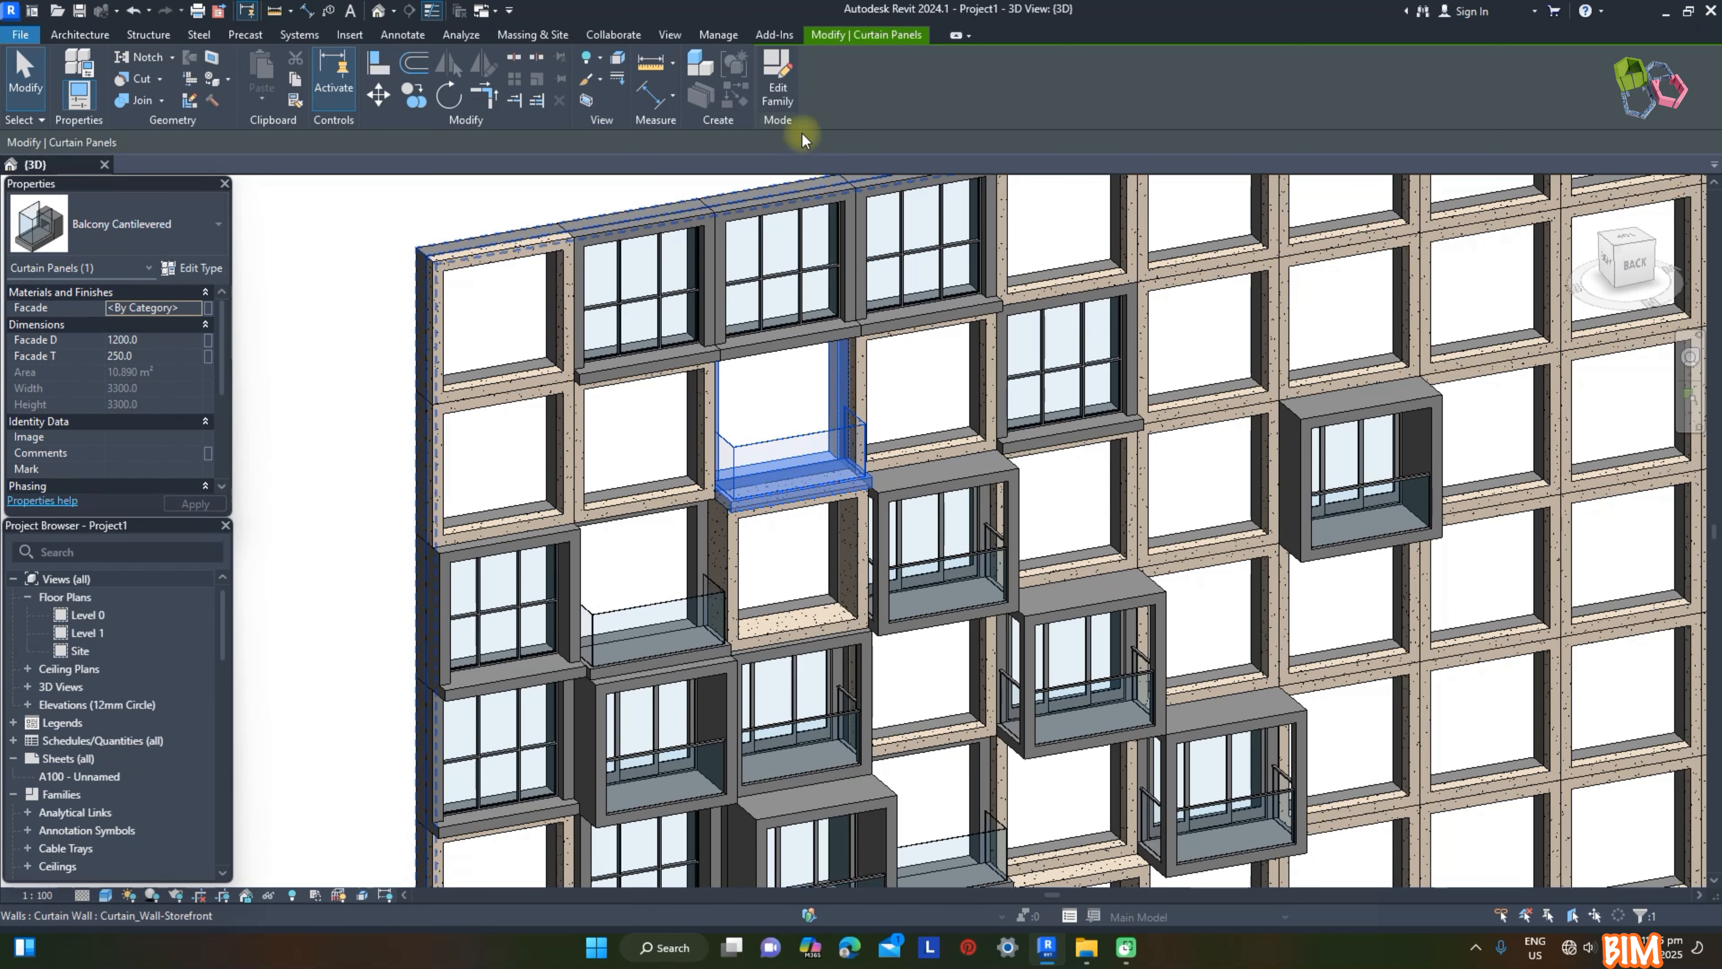
{"action": "left_click", "coordinate": [781, 76]}
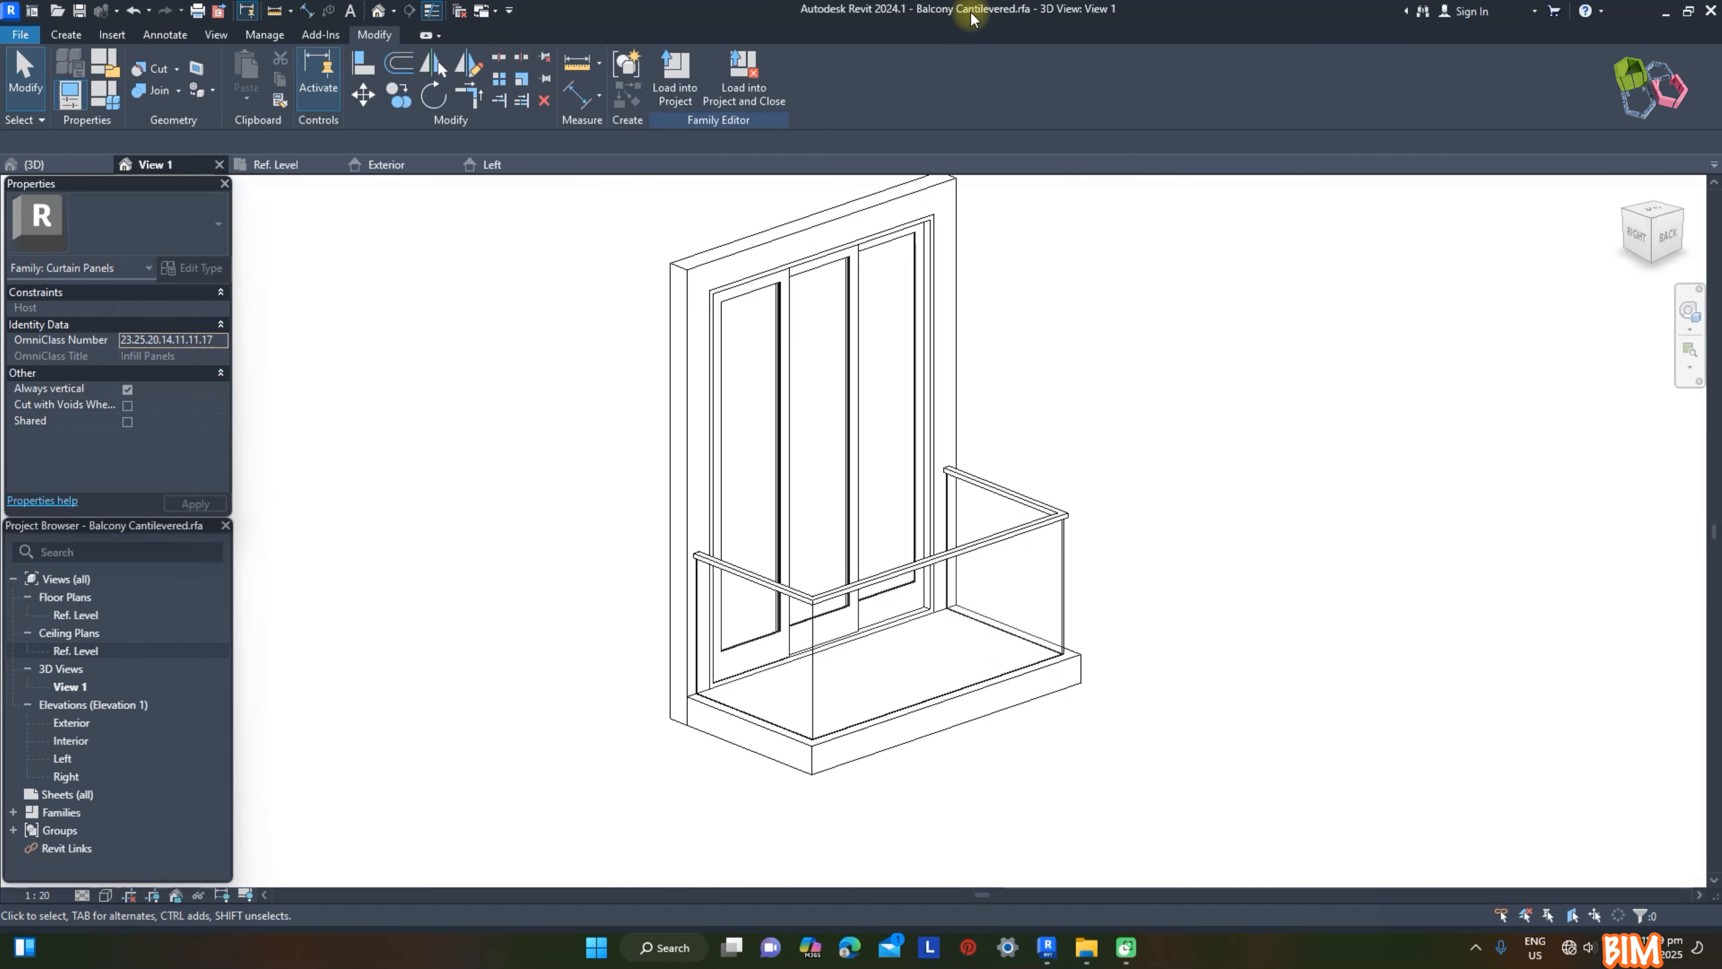
{"action": "left_click", "coordinate": [708, 81]}
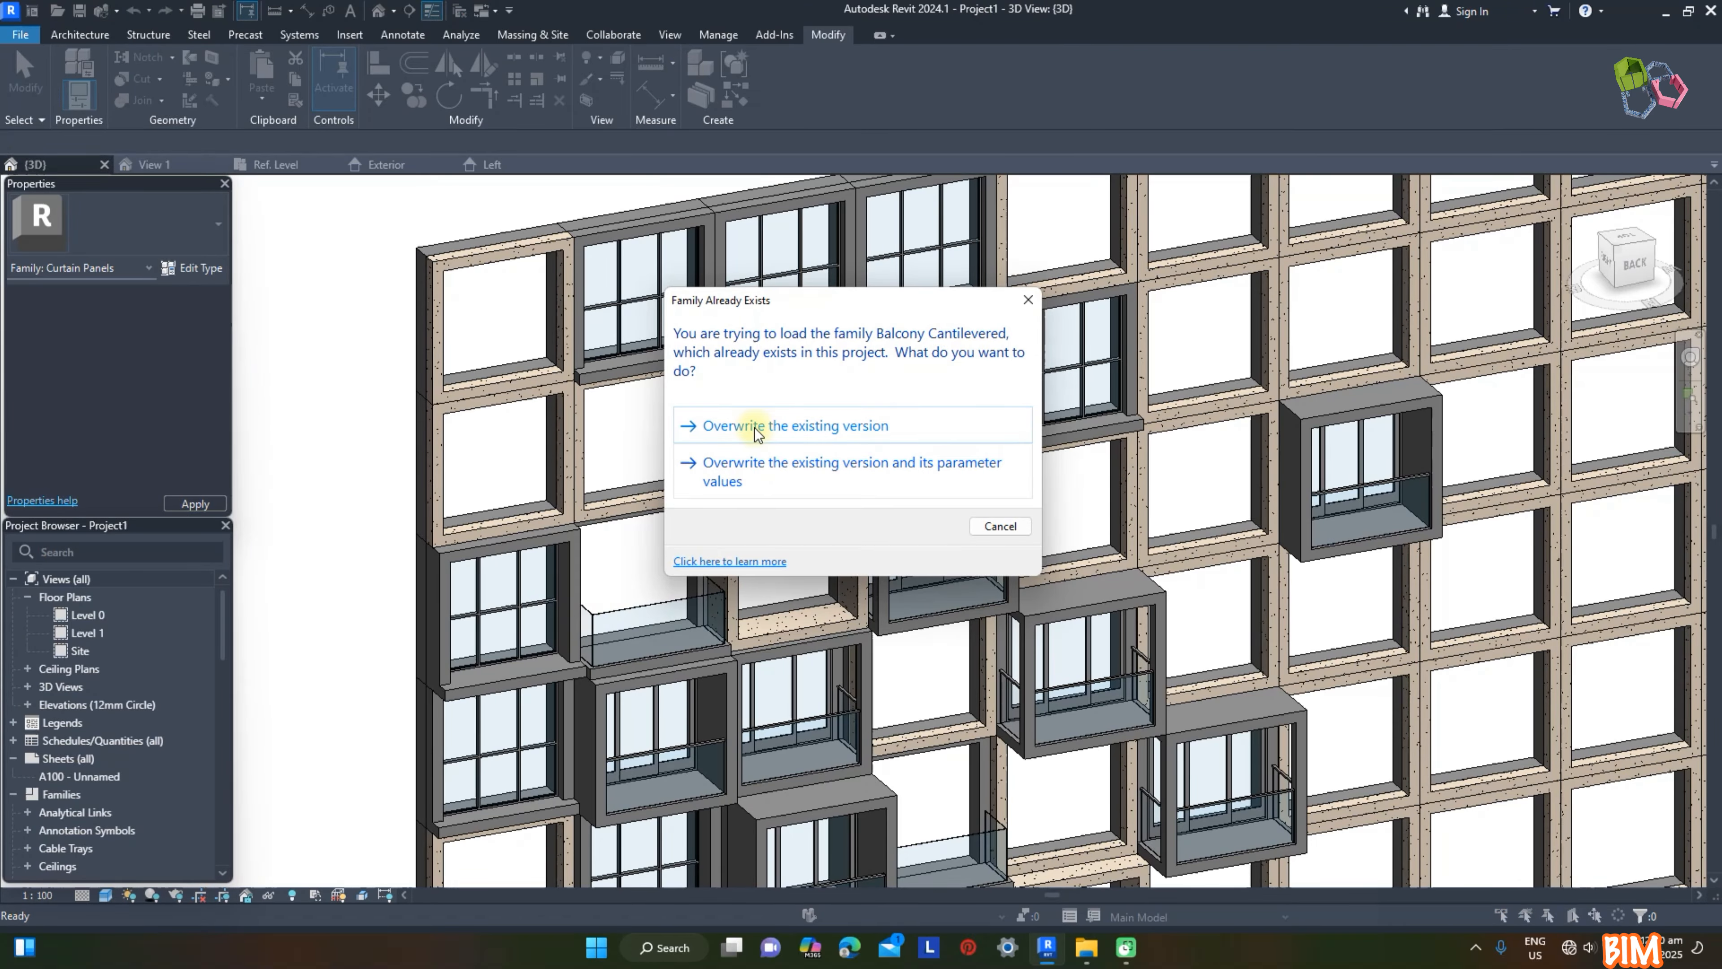
{"action": "left_click", "coordinate": [757, 427]}
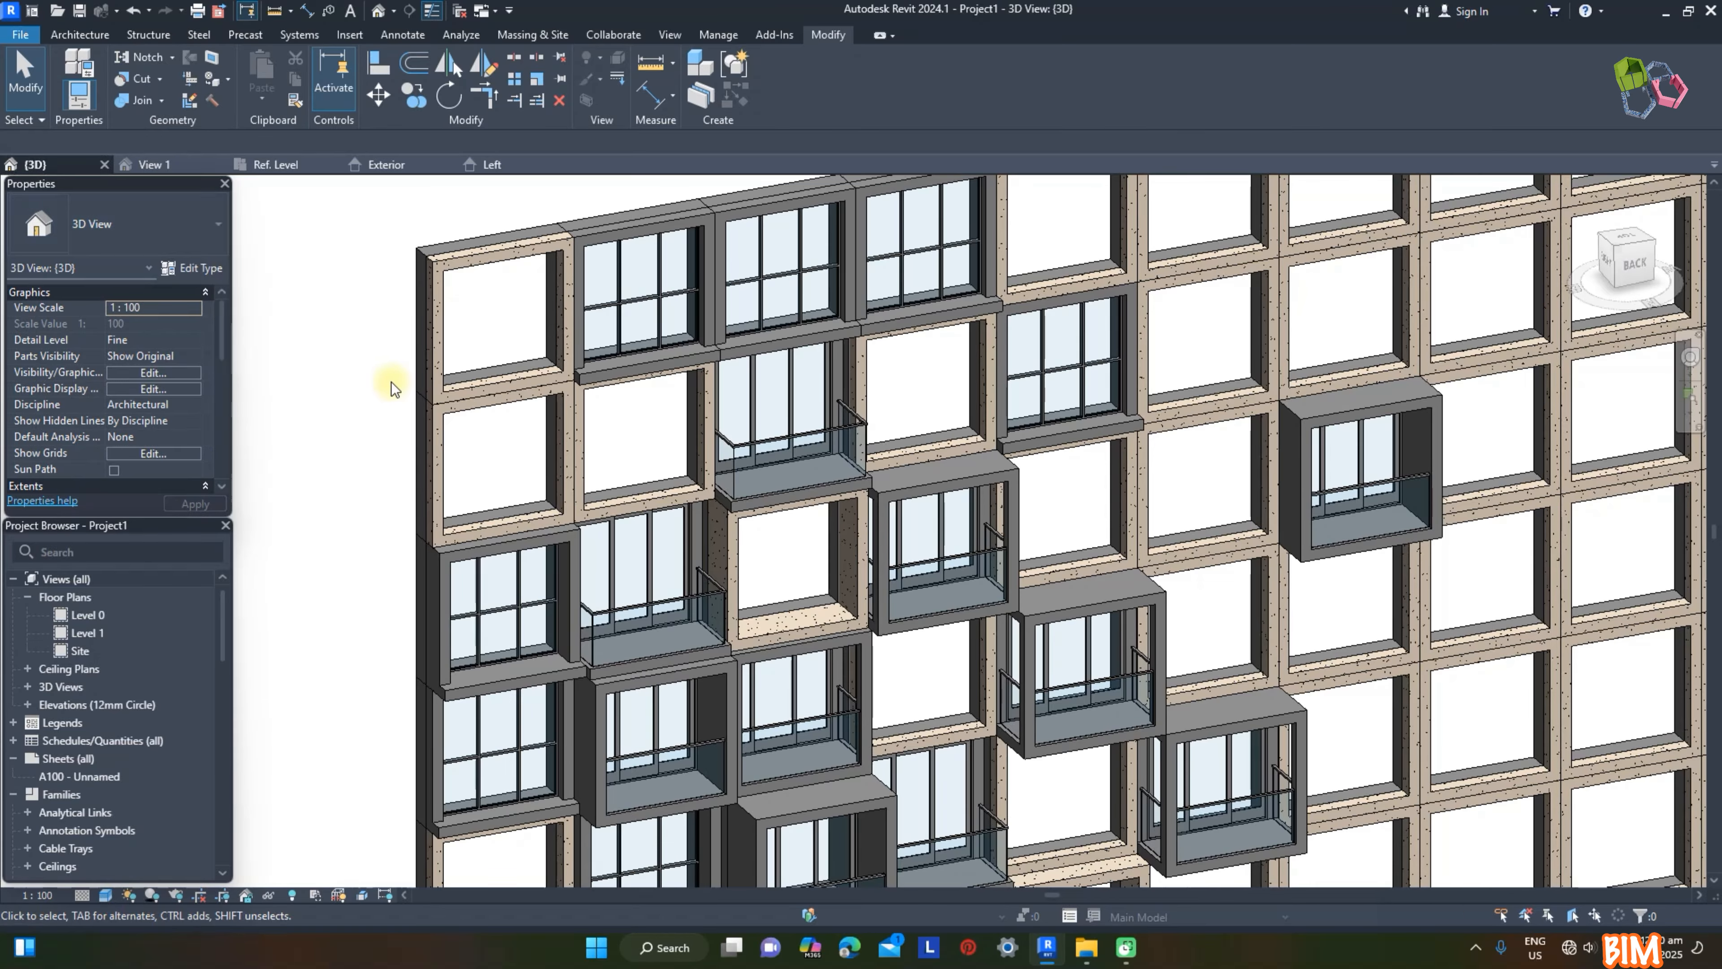
{"action": "scroll", "coordinate": [661, 500], "scroll_direction": "down", "scroll_amount": 3}
{"action": "middle_click_drag", "start_coordinate": [1346, 559], "coordinate": [1338, 533], "text": "shift"}
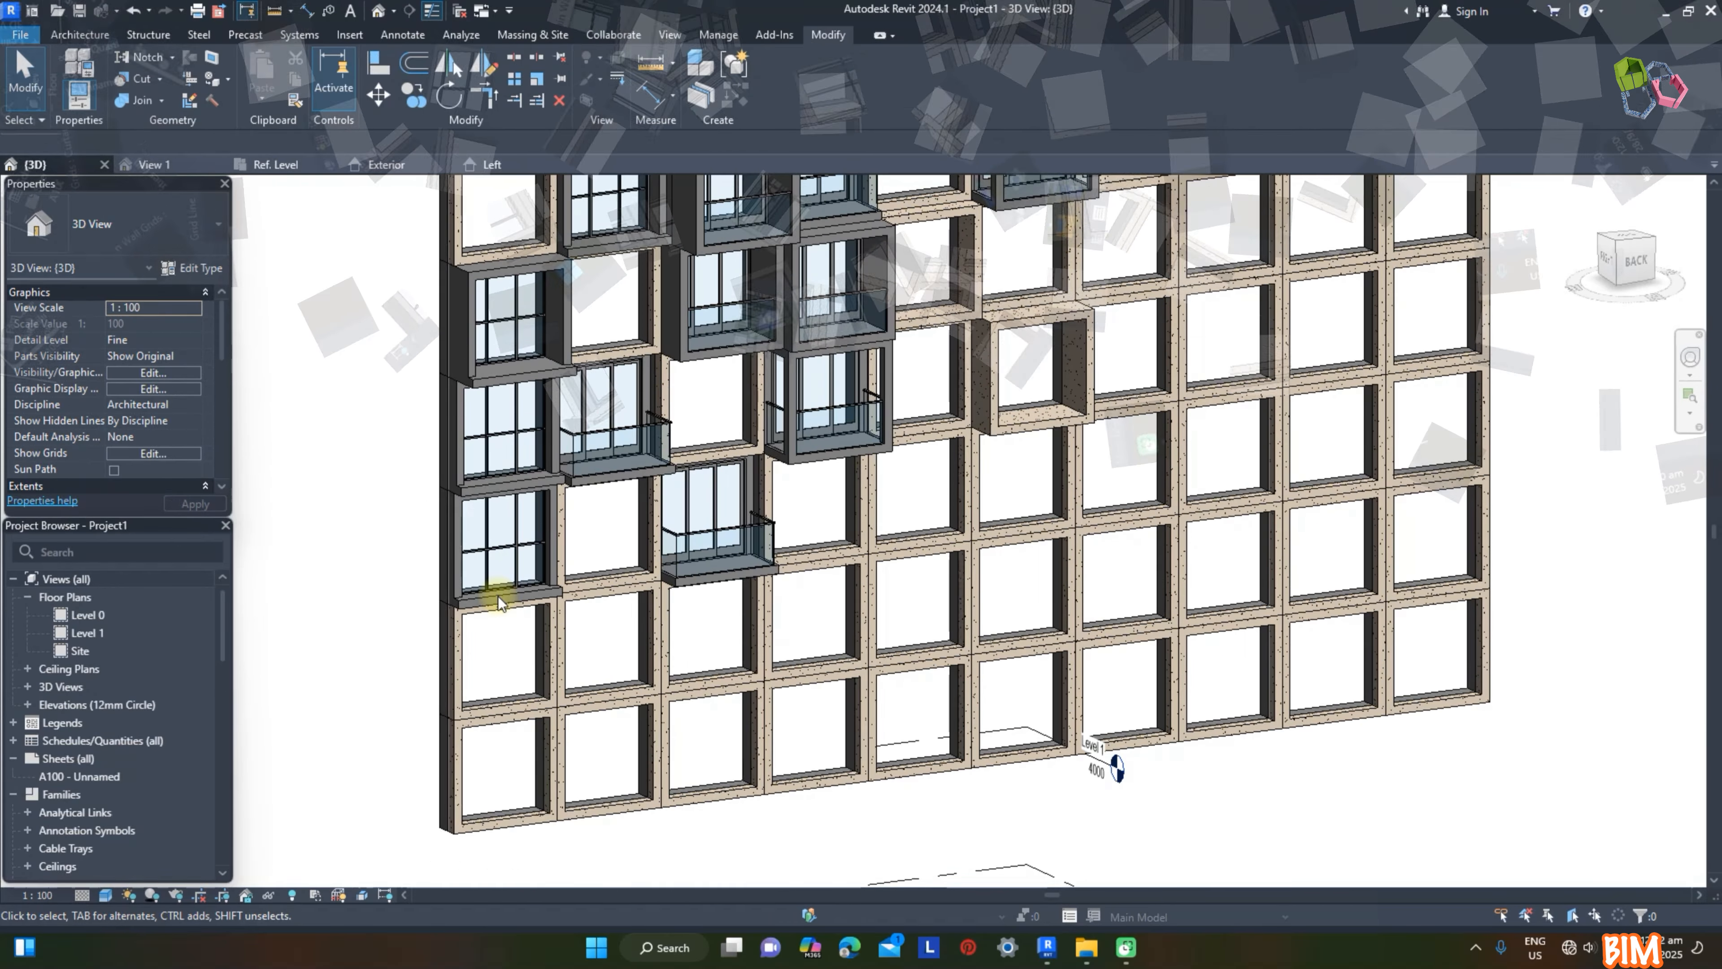
Step: Open the Recess curtain panel family at the facade's lower left edge for editing and orbit to its window frame
{"action": "left_click", "coordinate": [478, 593]}
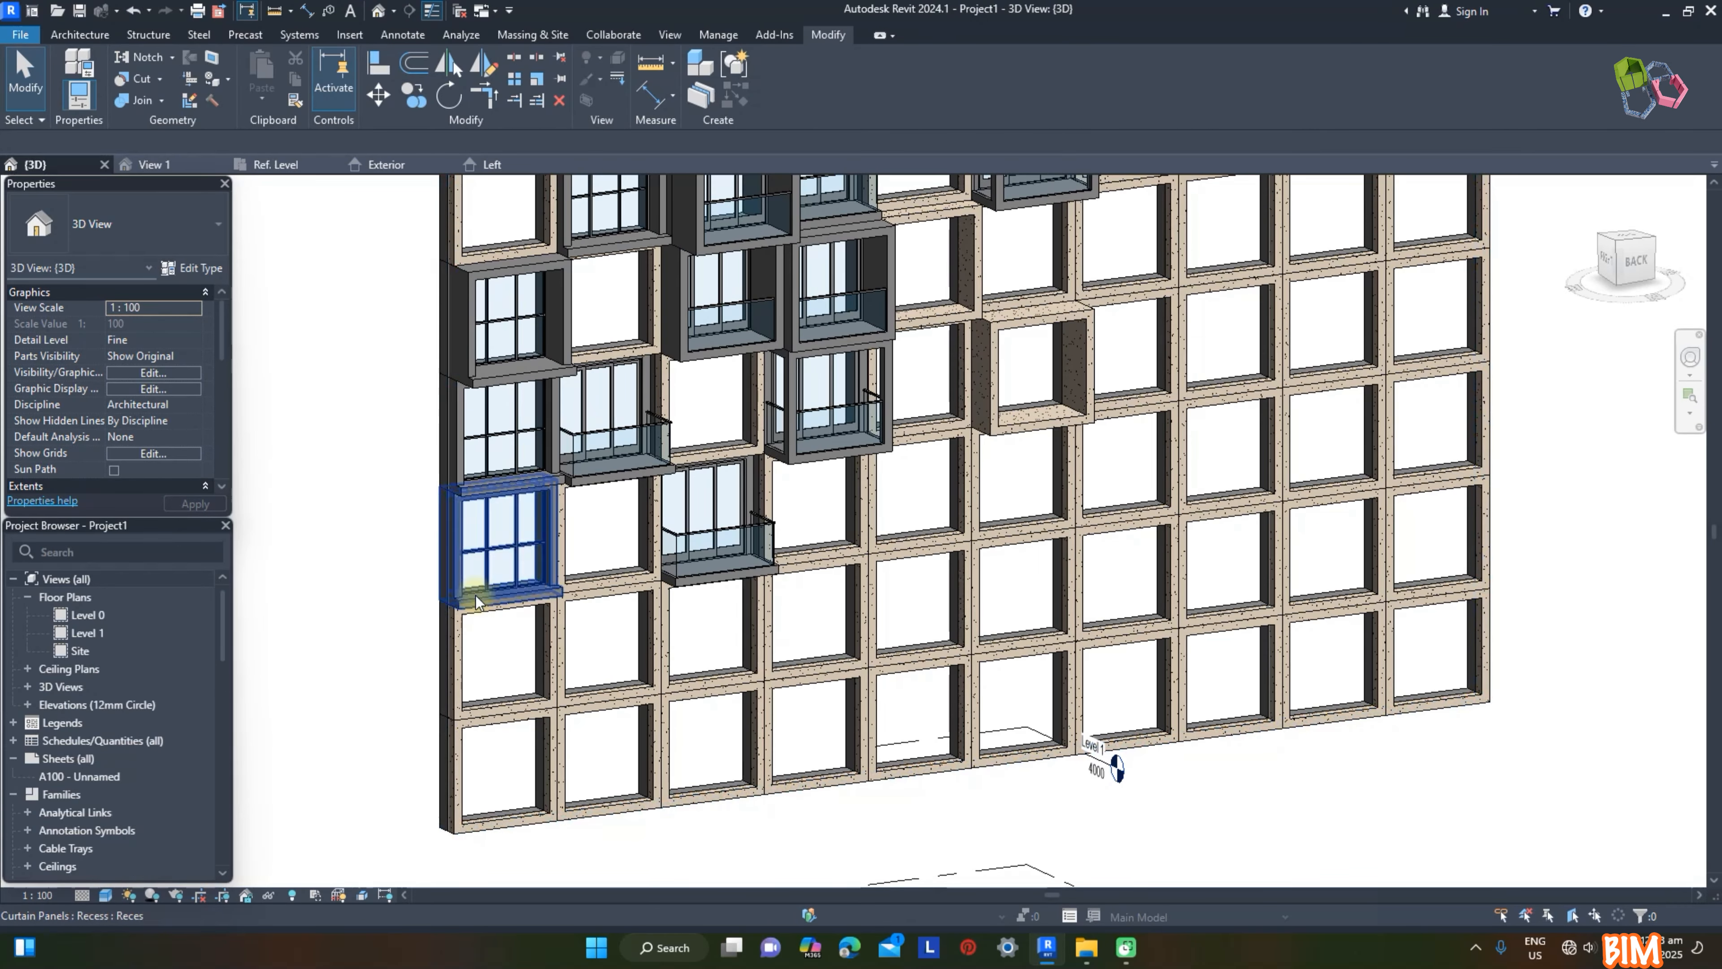
{"action": "scroll", "coordinate": [488, 576], "scroll_direction": "up", "scroll_amount": 5}
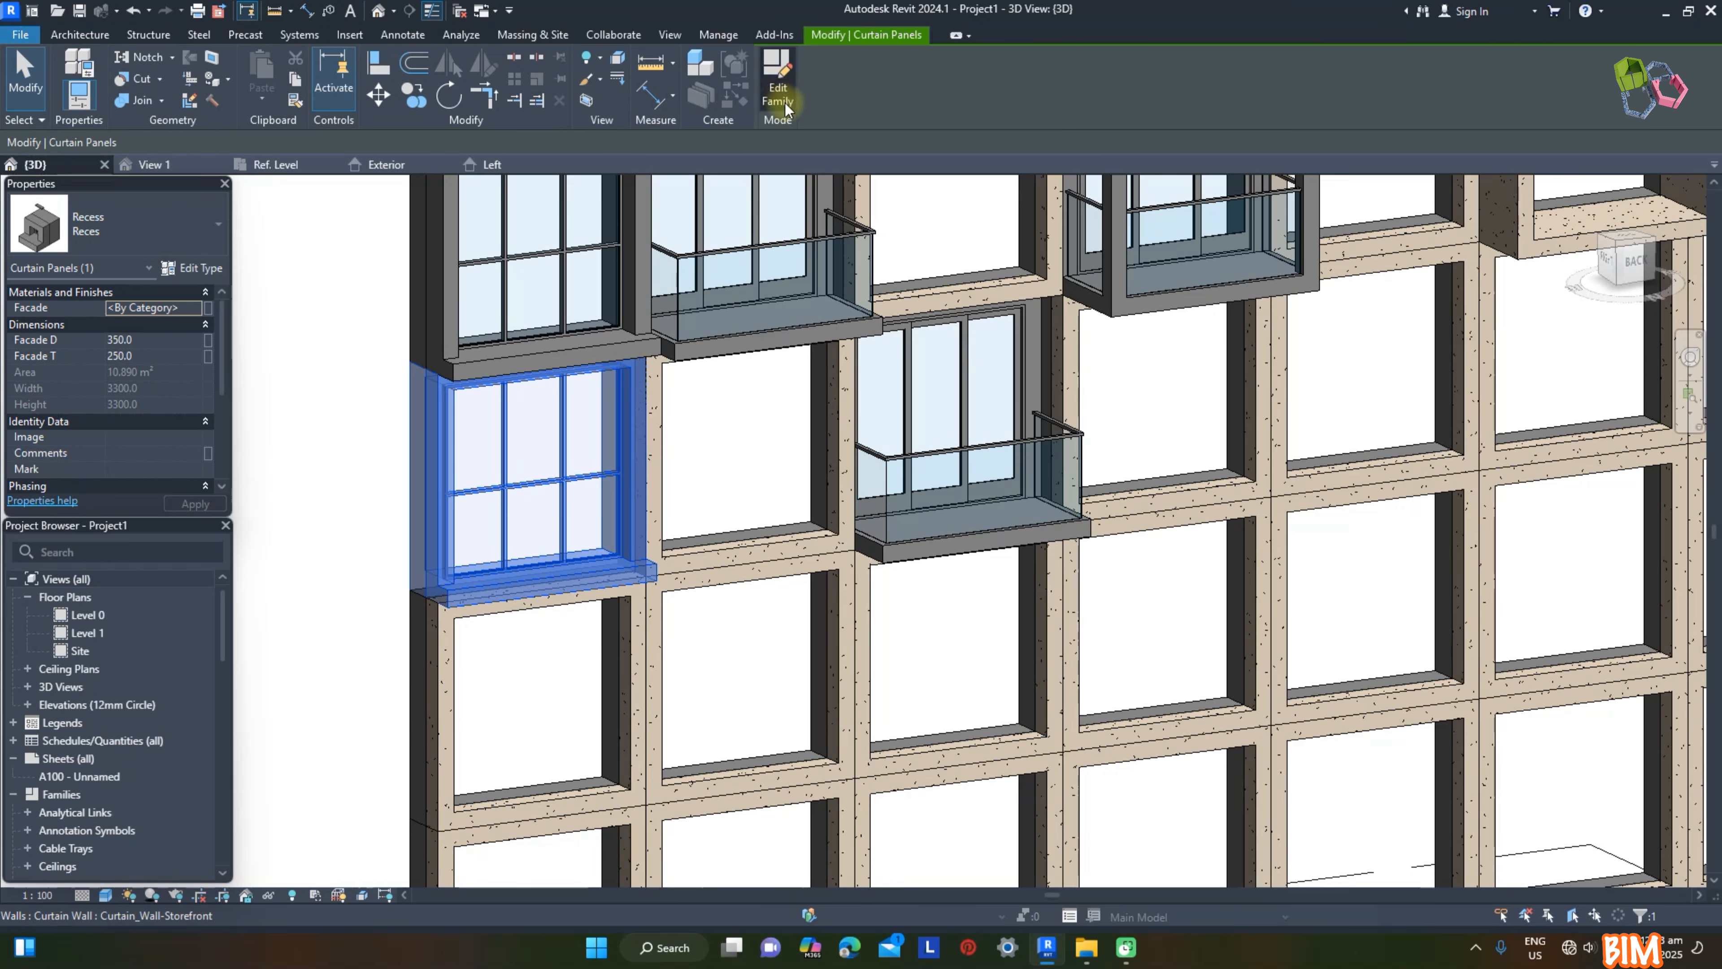
{"action": "left_click", "coordinate": [778, 94]}
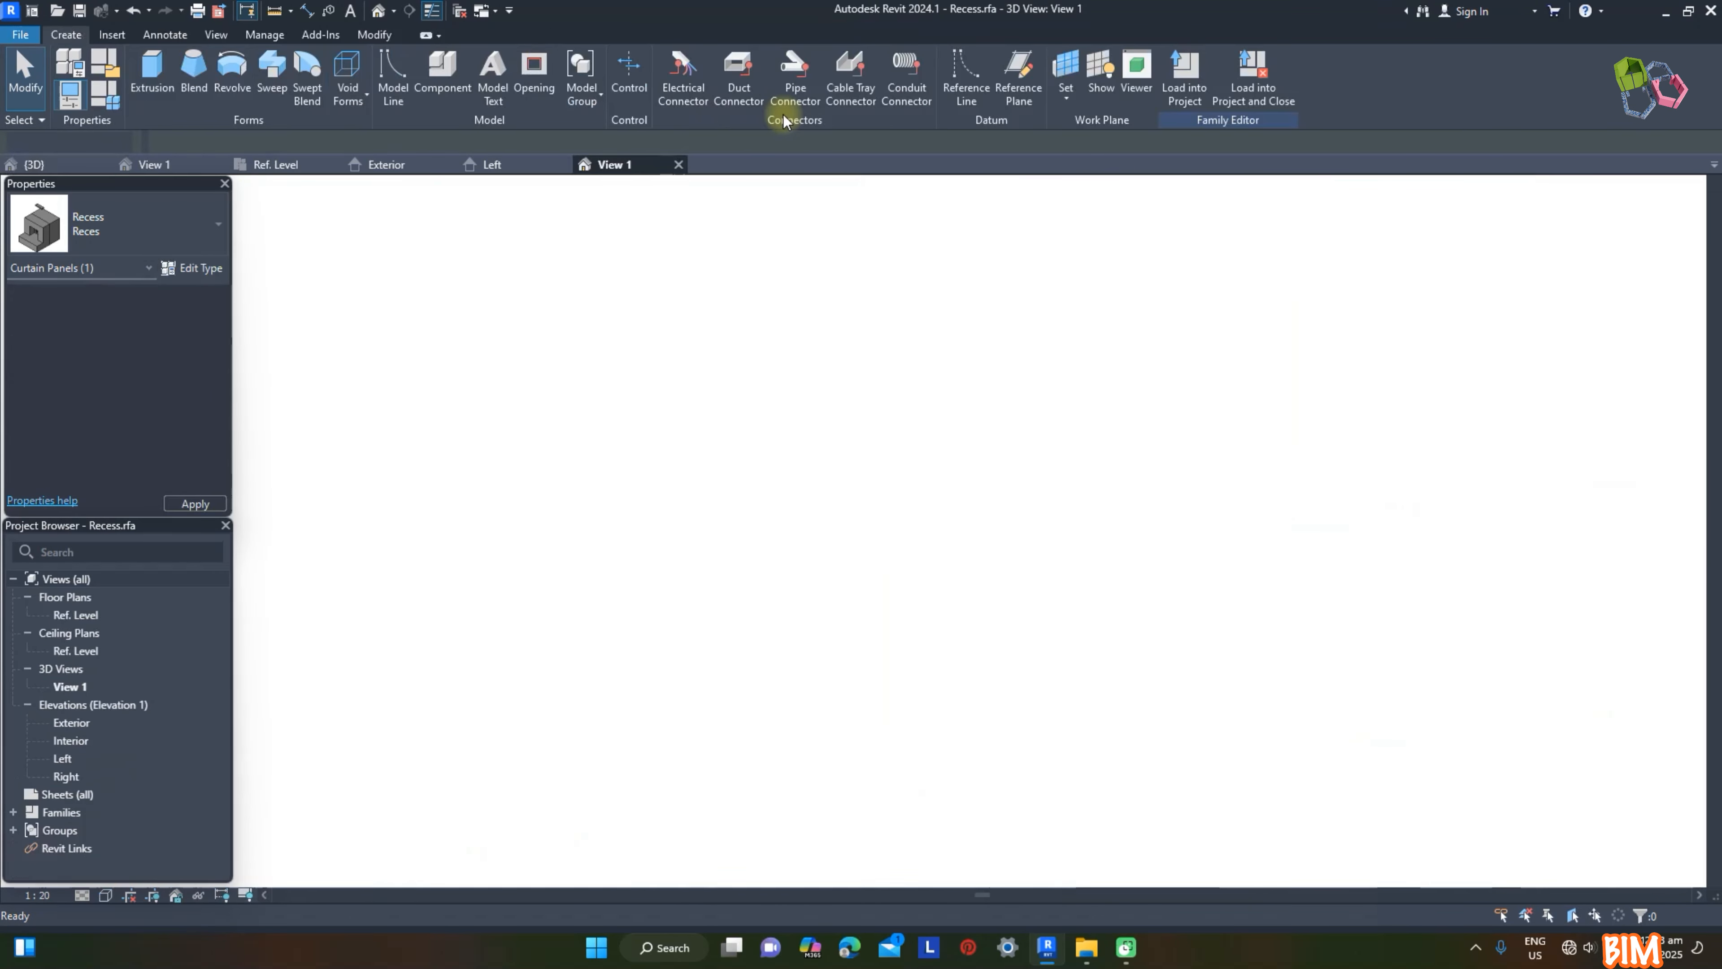
{"action": "scroll", "coordinate": [1034, 527], "scroll_direction": "down", "scroll_amount": 2}
{"action": "middle_click_drag", "start_coordinate": [1034, 527], "coordinate": [834, 654], "text": "shift"}
Step: Delete the horizontal bar extrusion that crosses the middle of the window in the Recess family
{"action": "scroll", "coordinate": [714, 597], "scroll_direction": "up", "scroll_amount": 2}
{"action": "left_click", "coordinate": [712, 596]}
{"action": "left_click", "coordinate": [995, 584]}
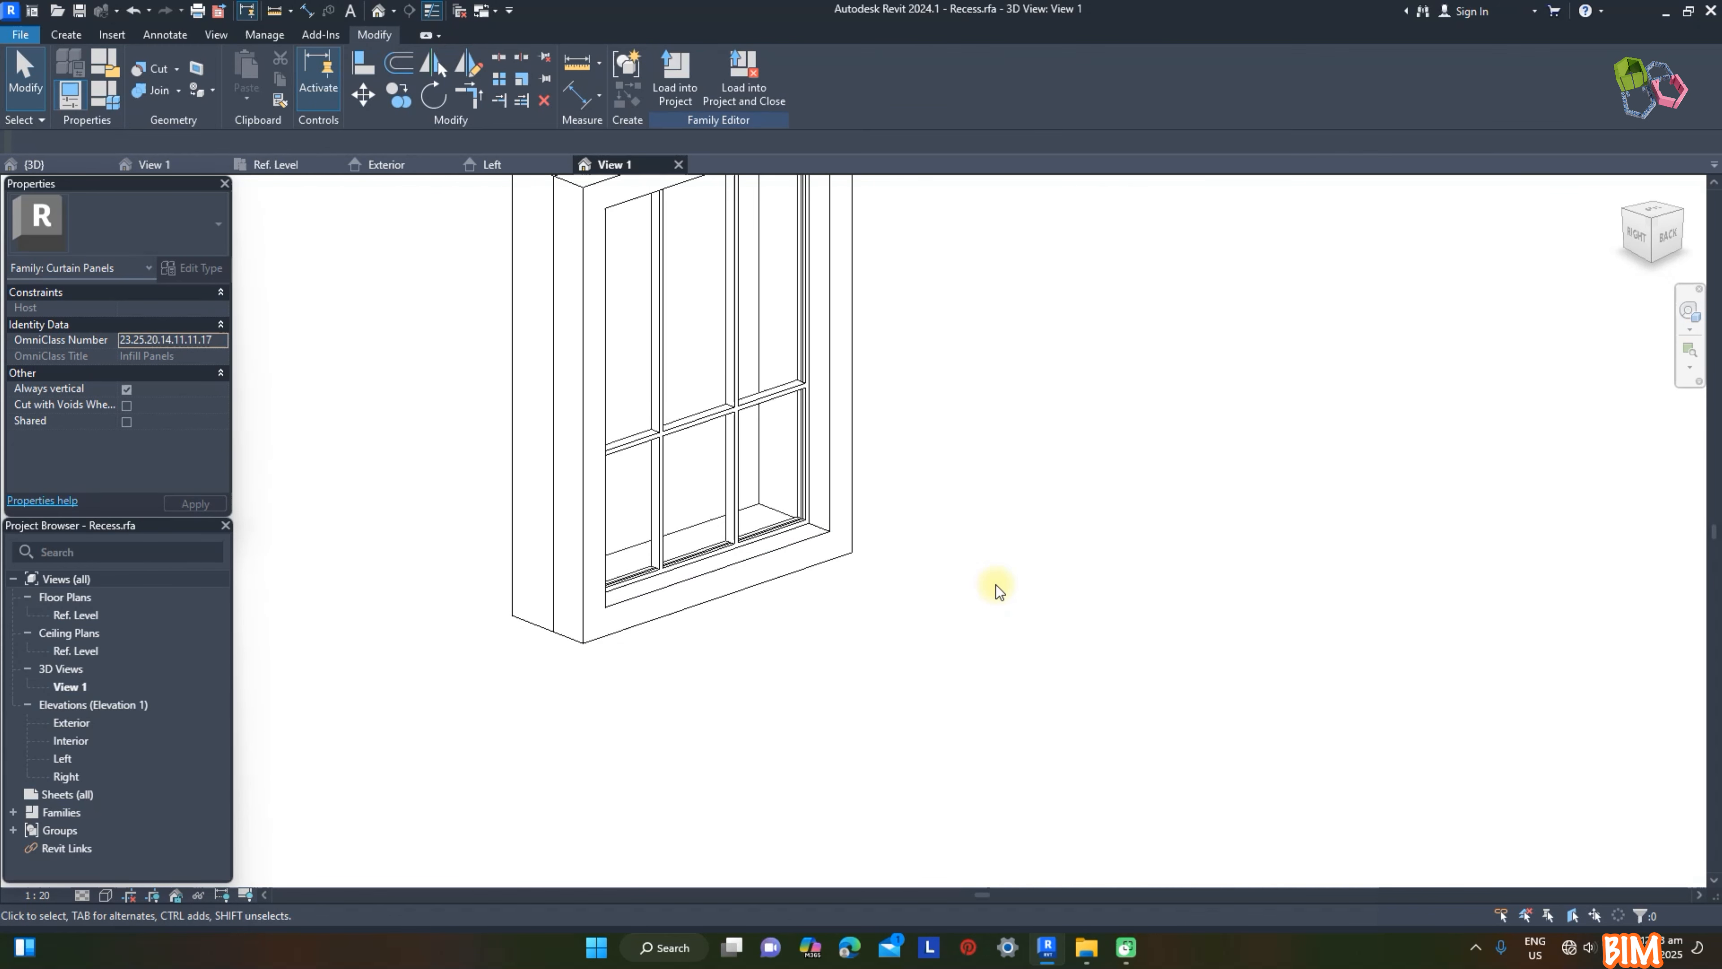
{"action": "scroll", "coordinate": [980, 555], "scroll_direction": "down", "scroll_amount": 2}
{"action": "scroll", "coordinate": [769, 461], "scroll_direction": "up", "scroll_amount": 3}
{"action": "left_click", "coordinate": [807, 460]}
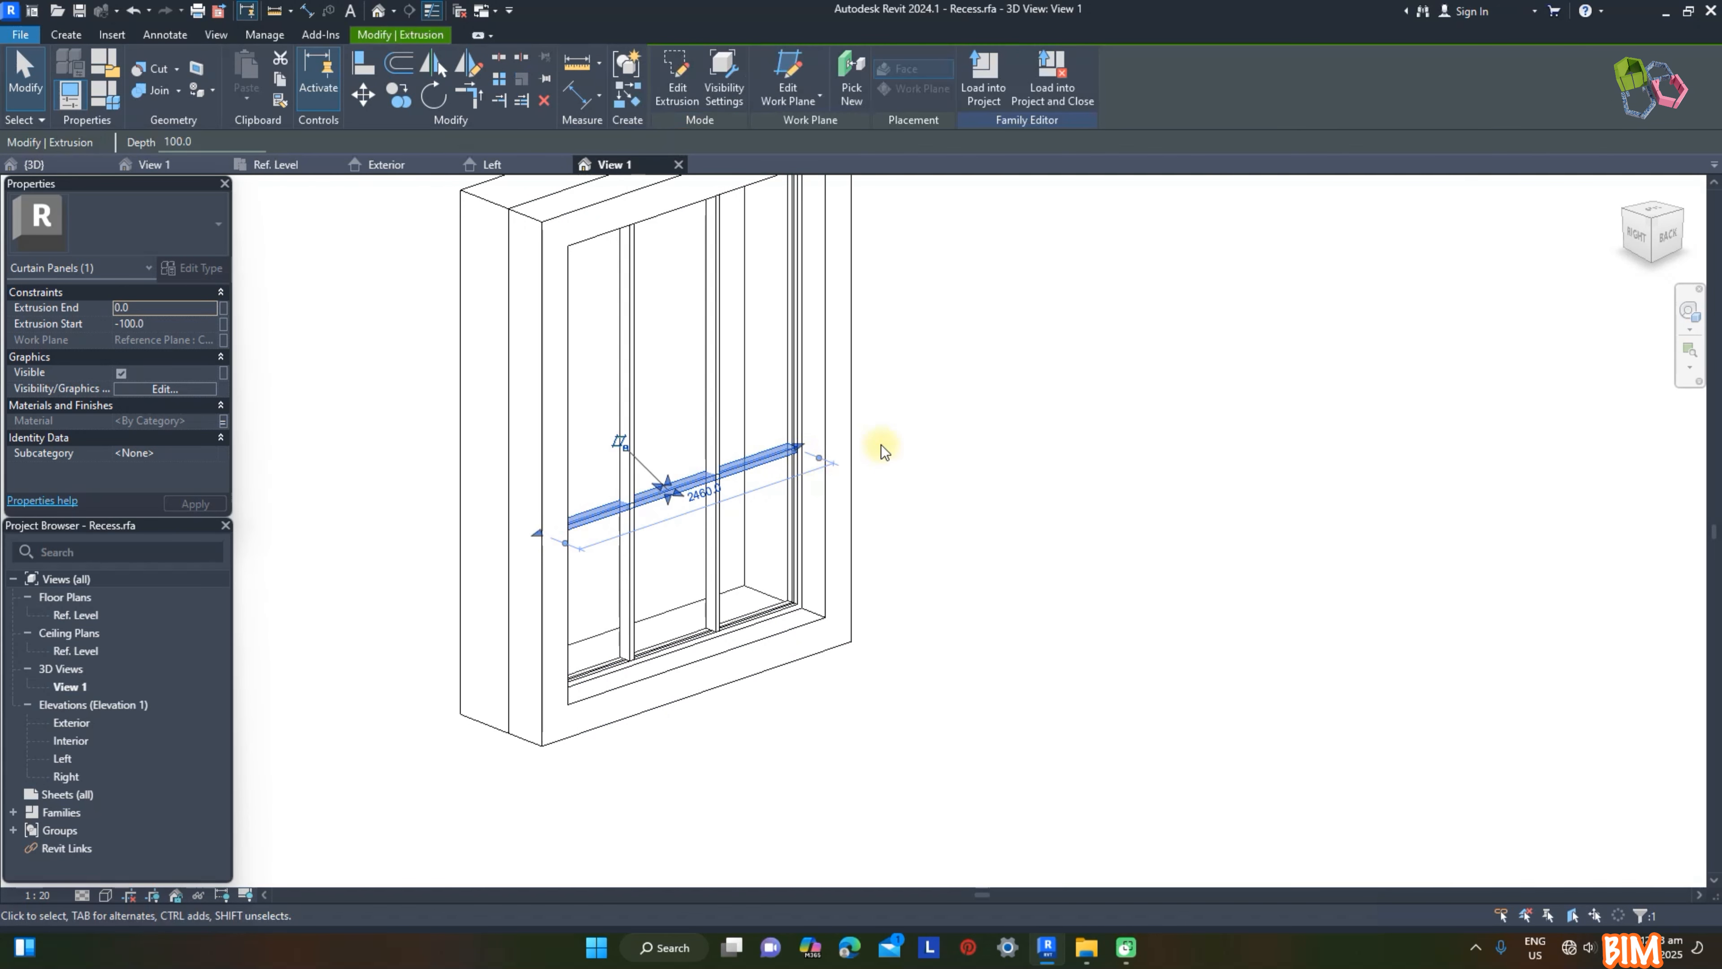
{"action": "left_click", "coordinate": [980, 503]}
{"action": "middle_click_drag", "start_coordinate": [1125, 575], "coordinate": [1142, 626], "text": "shift"}
{"action": "scroll", "coordinate": [990, 624], "scroll_direction": "down", "scroll_amount": 1}
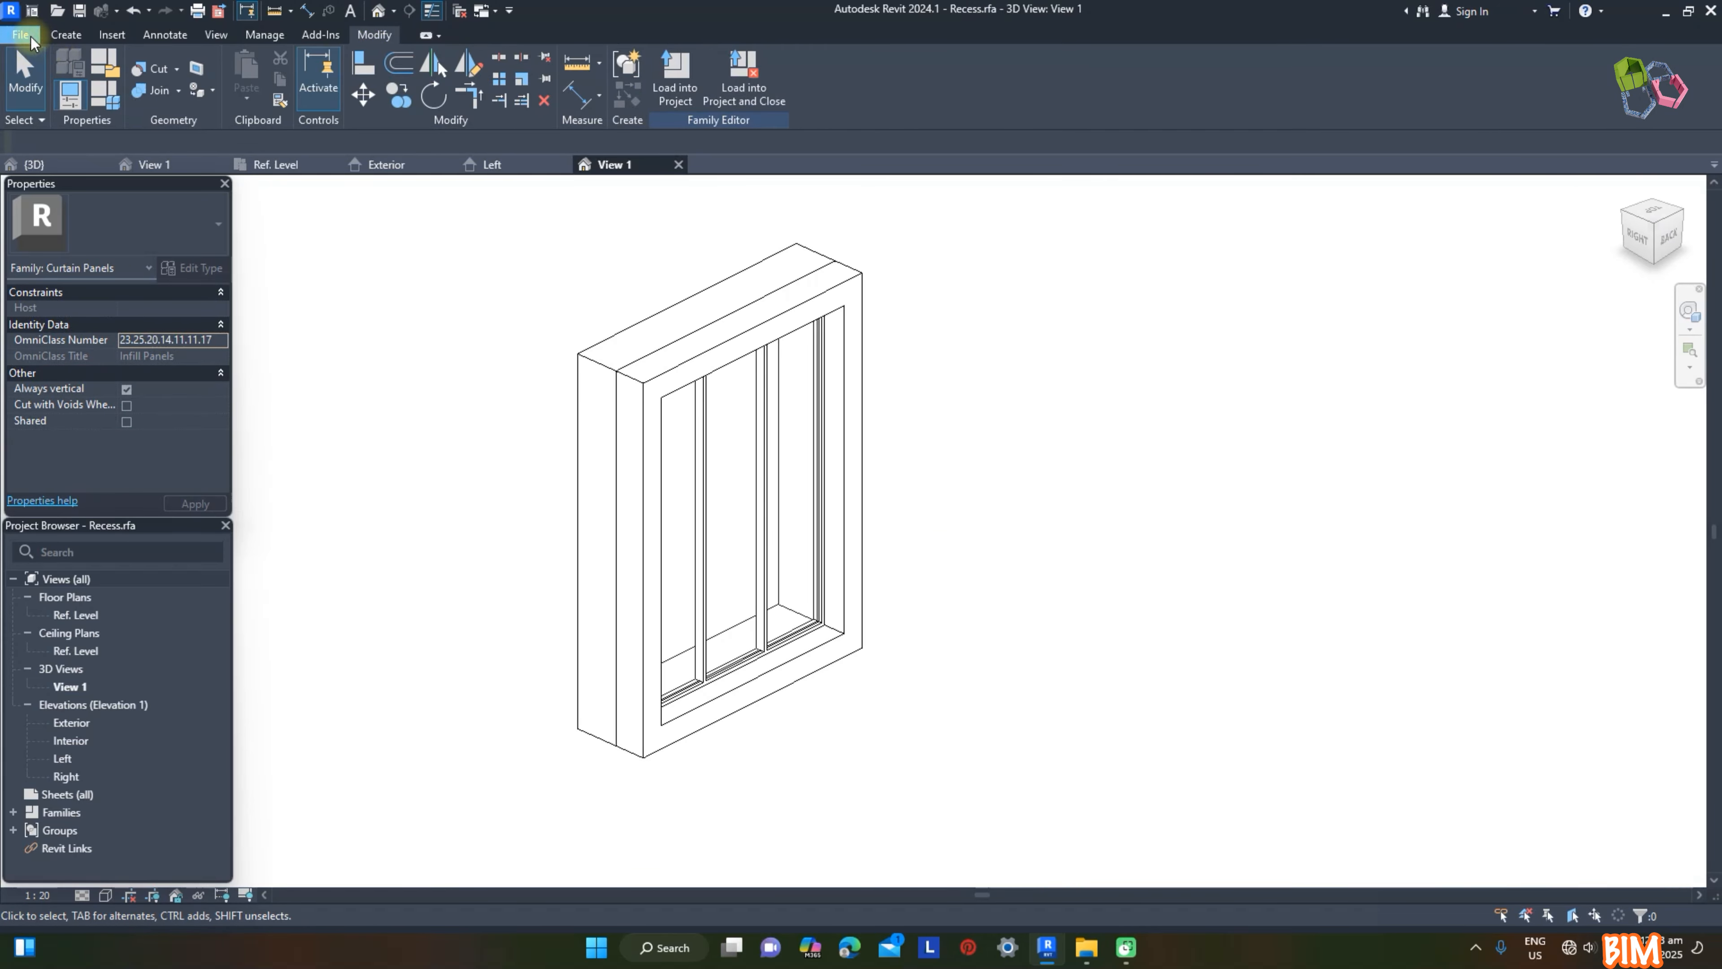
Step: Save the edited panel as a new family file named Reces (Fixed)
{"action": "left_click", "coordinate": [30, 39]}
{"action": "left_click", "coordinate": [288, 231]}
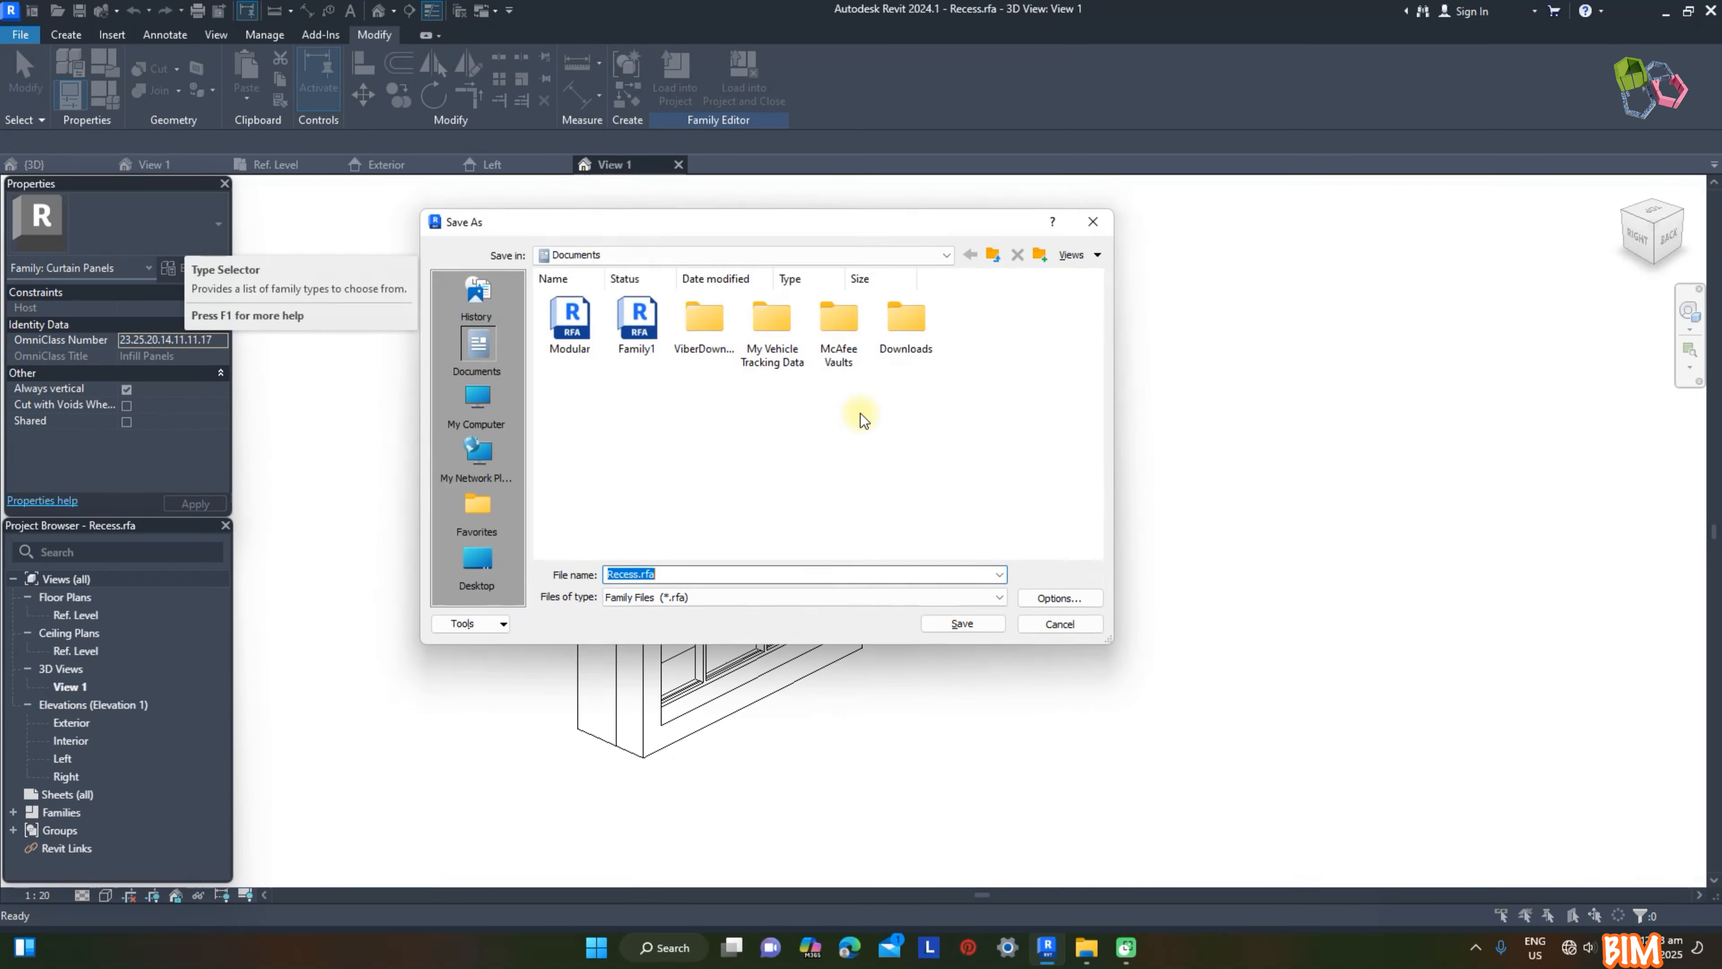
{"action": "type", "text": "Reces"}
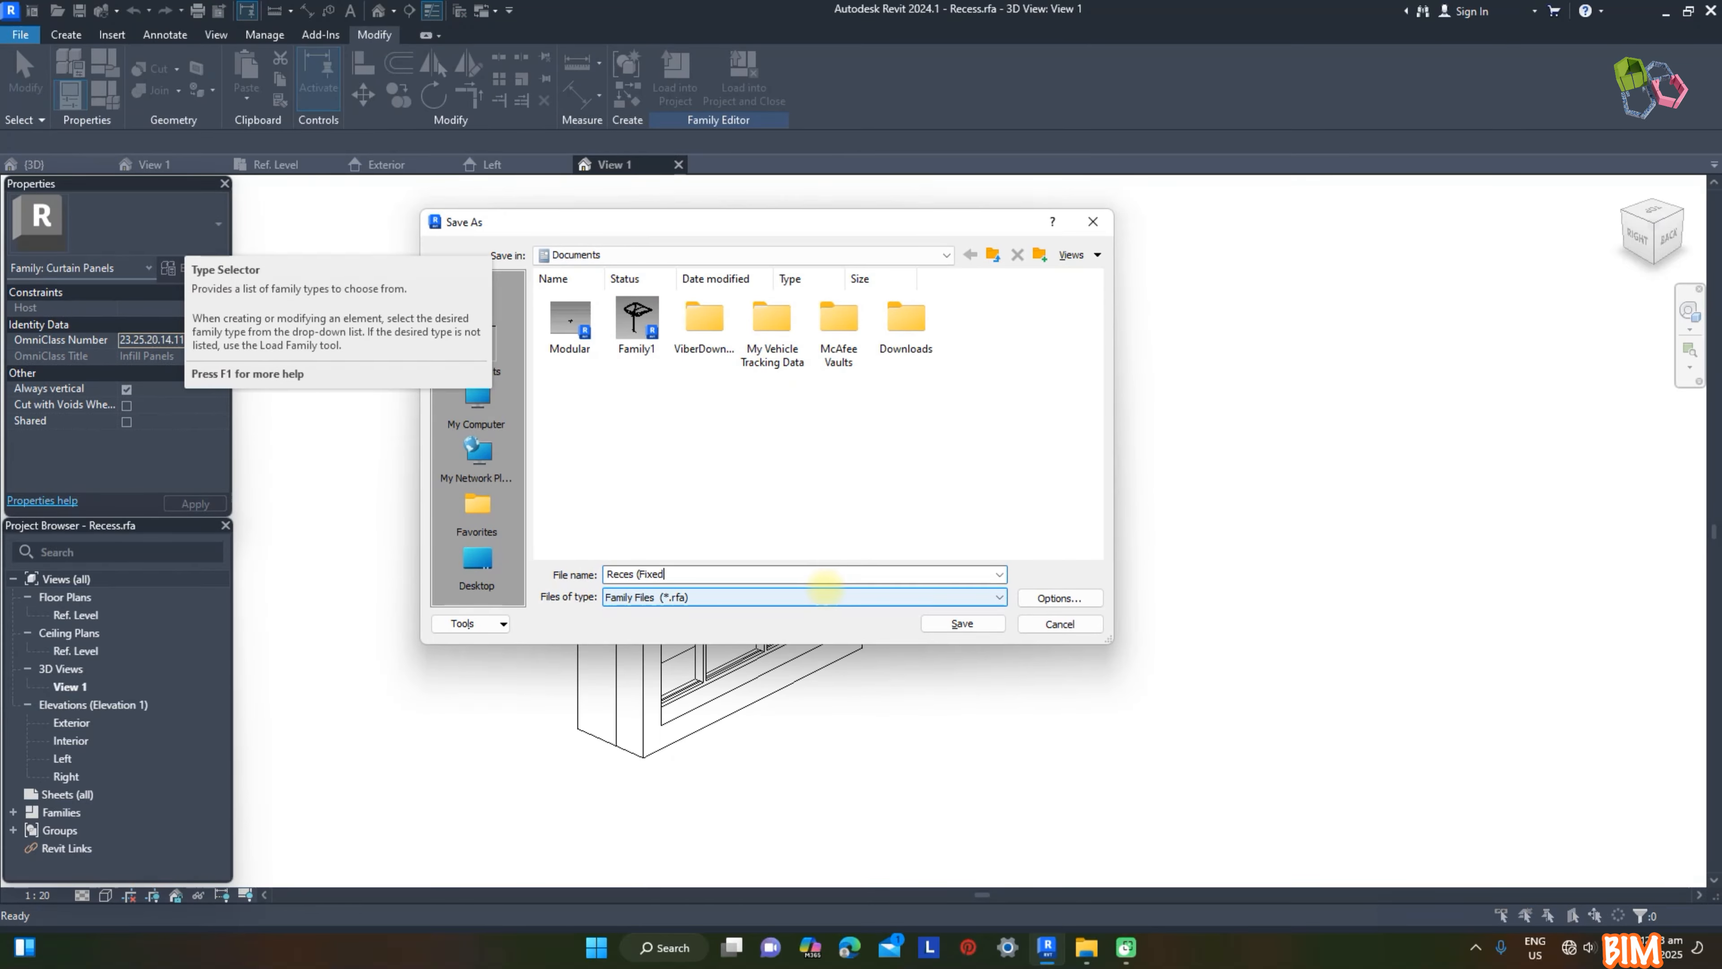
{"action": "left_click", "coordinate": [974, 624]}
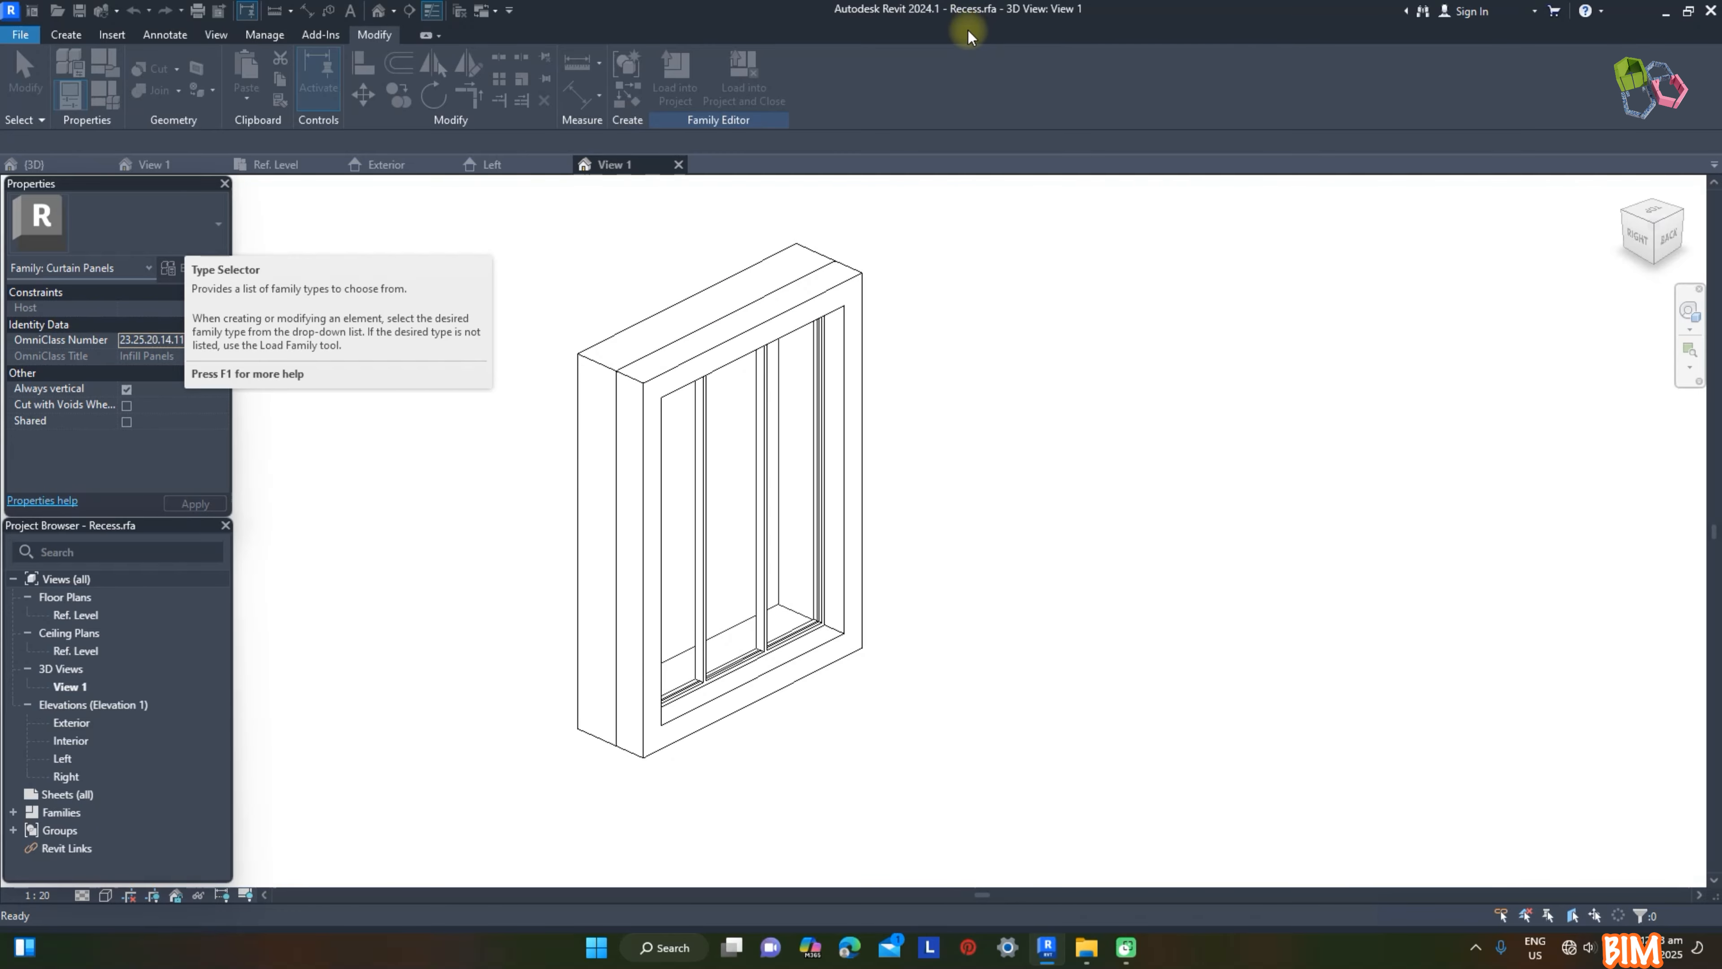
Step: Load the Reces (Fixed) family into Project1 only and rename its type to Reces (Fixed)
{"action": "left_click", "coordinate": [676, 80]}
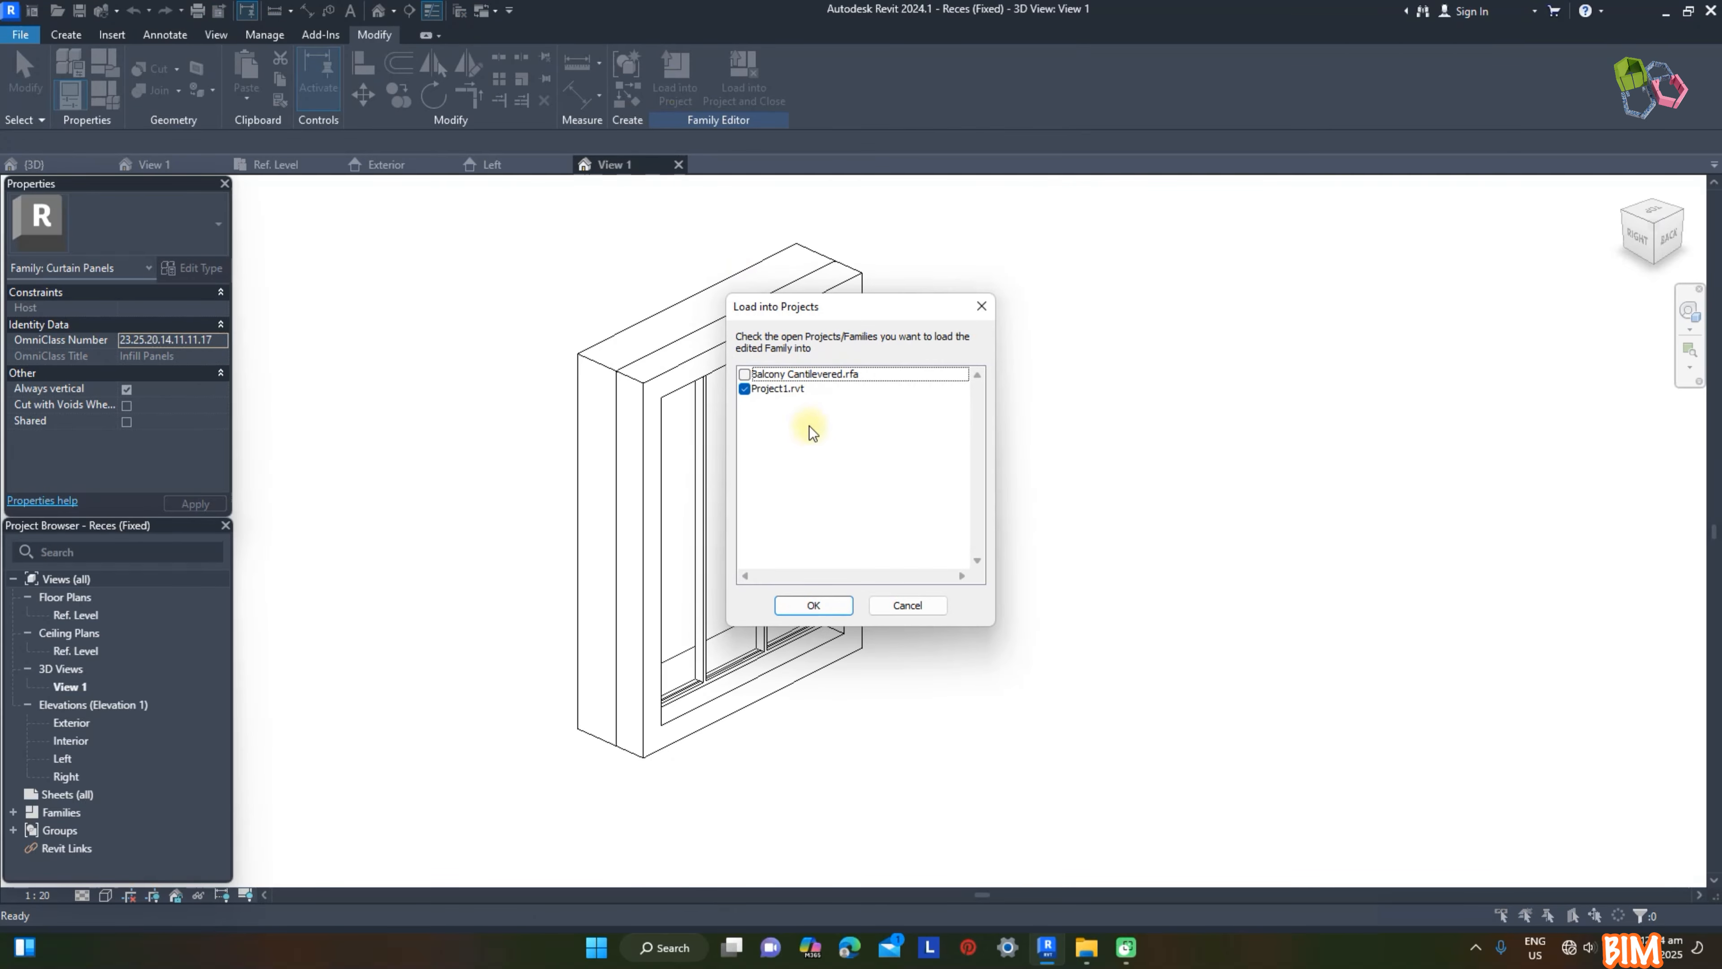
{"action": "left_click", "coordinate": [838, 605]}
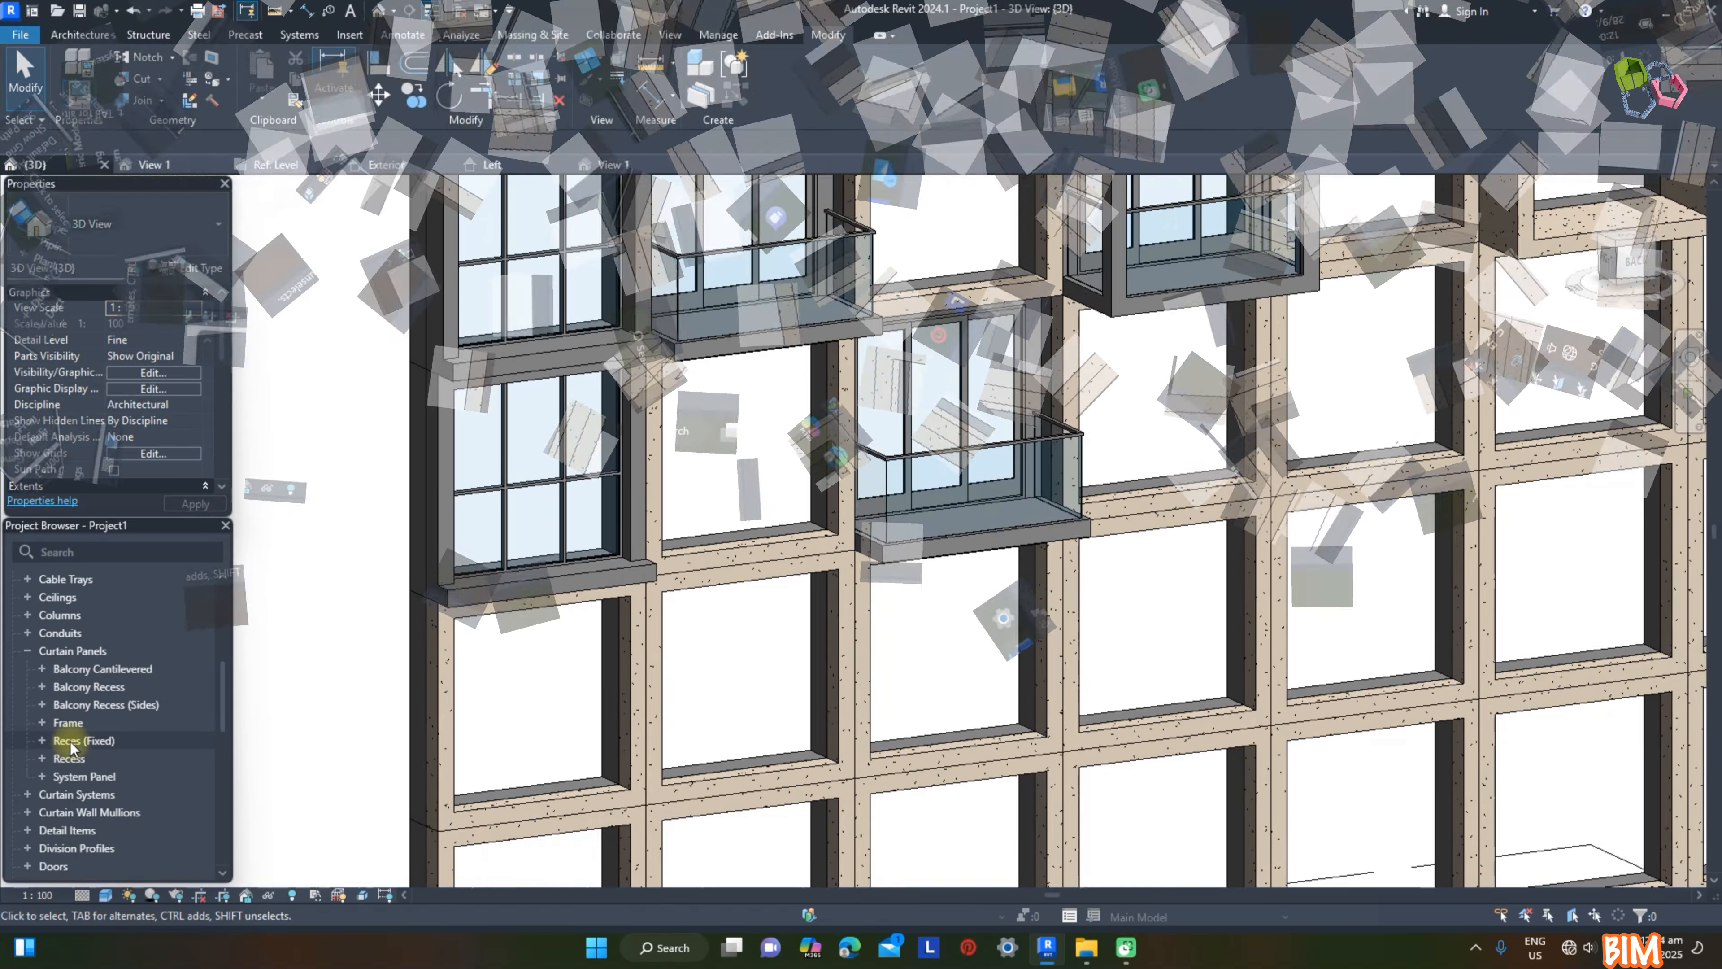
{"action": "left_click", "coordinate": [41, 741]}
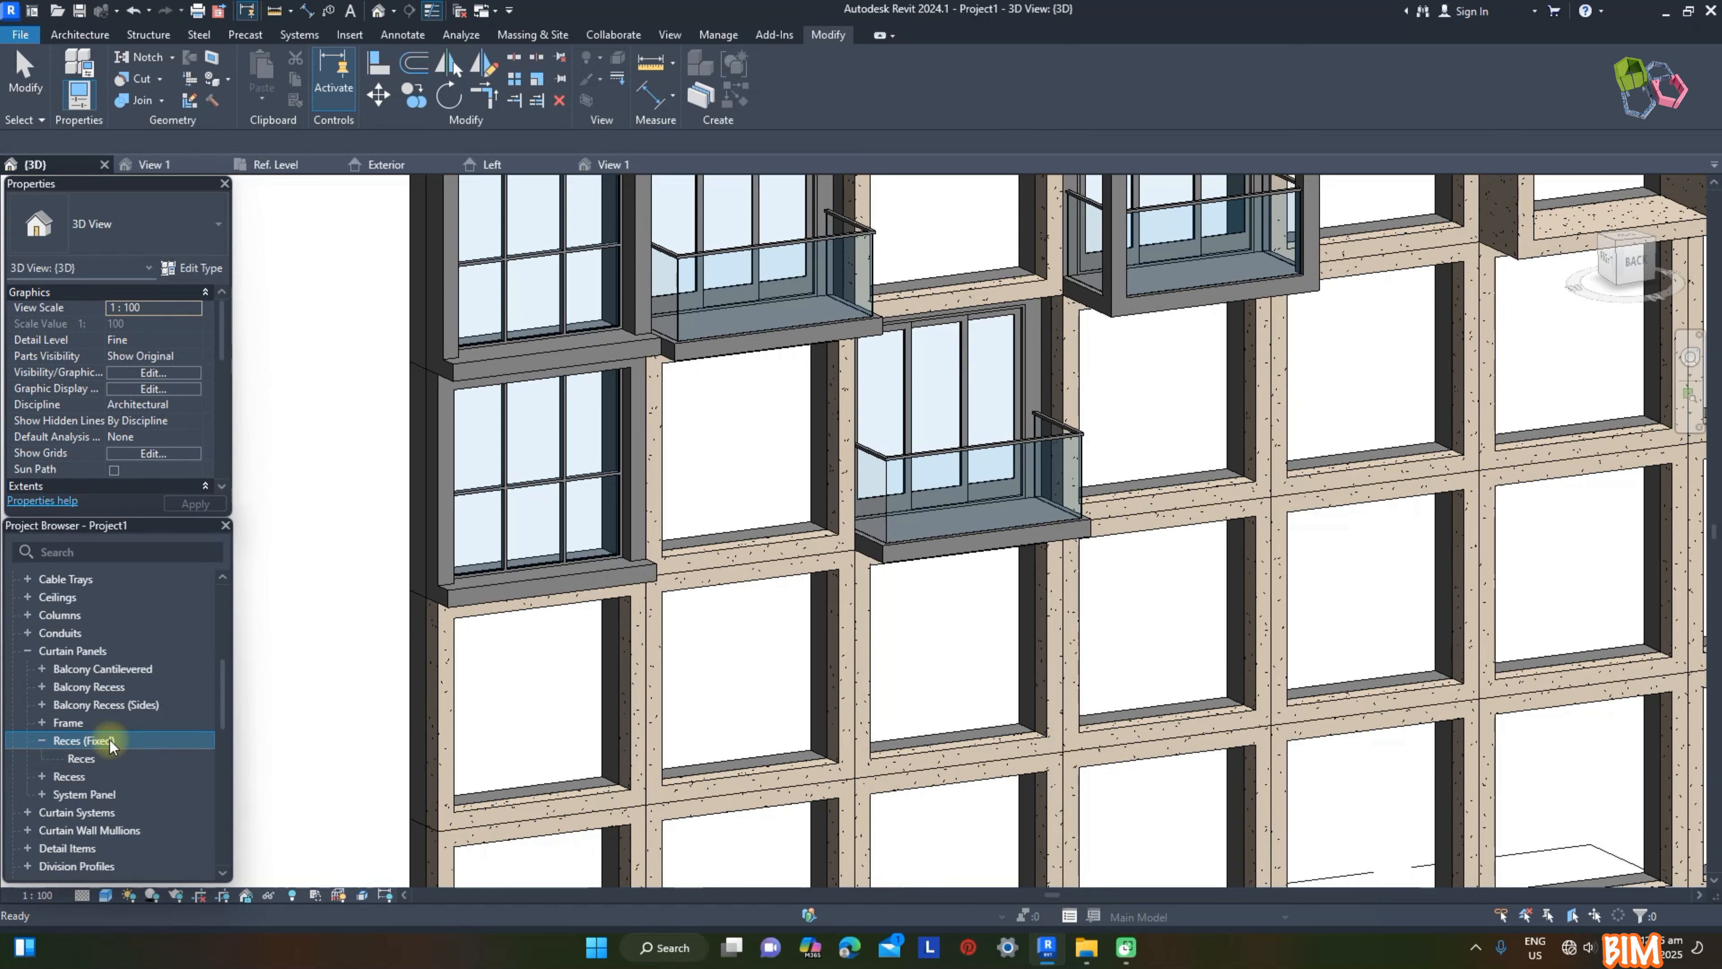
{"action": "left_click", "coordinate": [93, 761]}
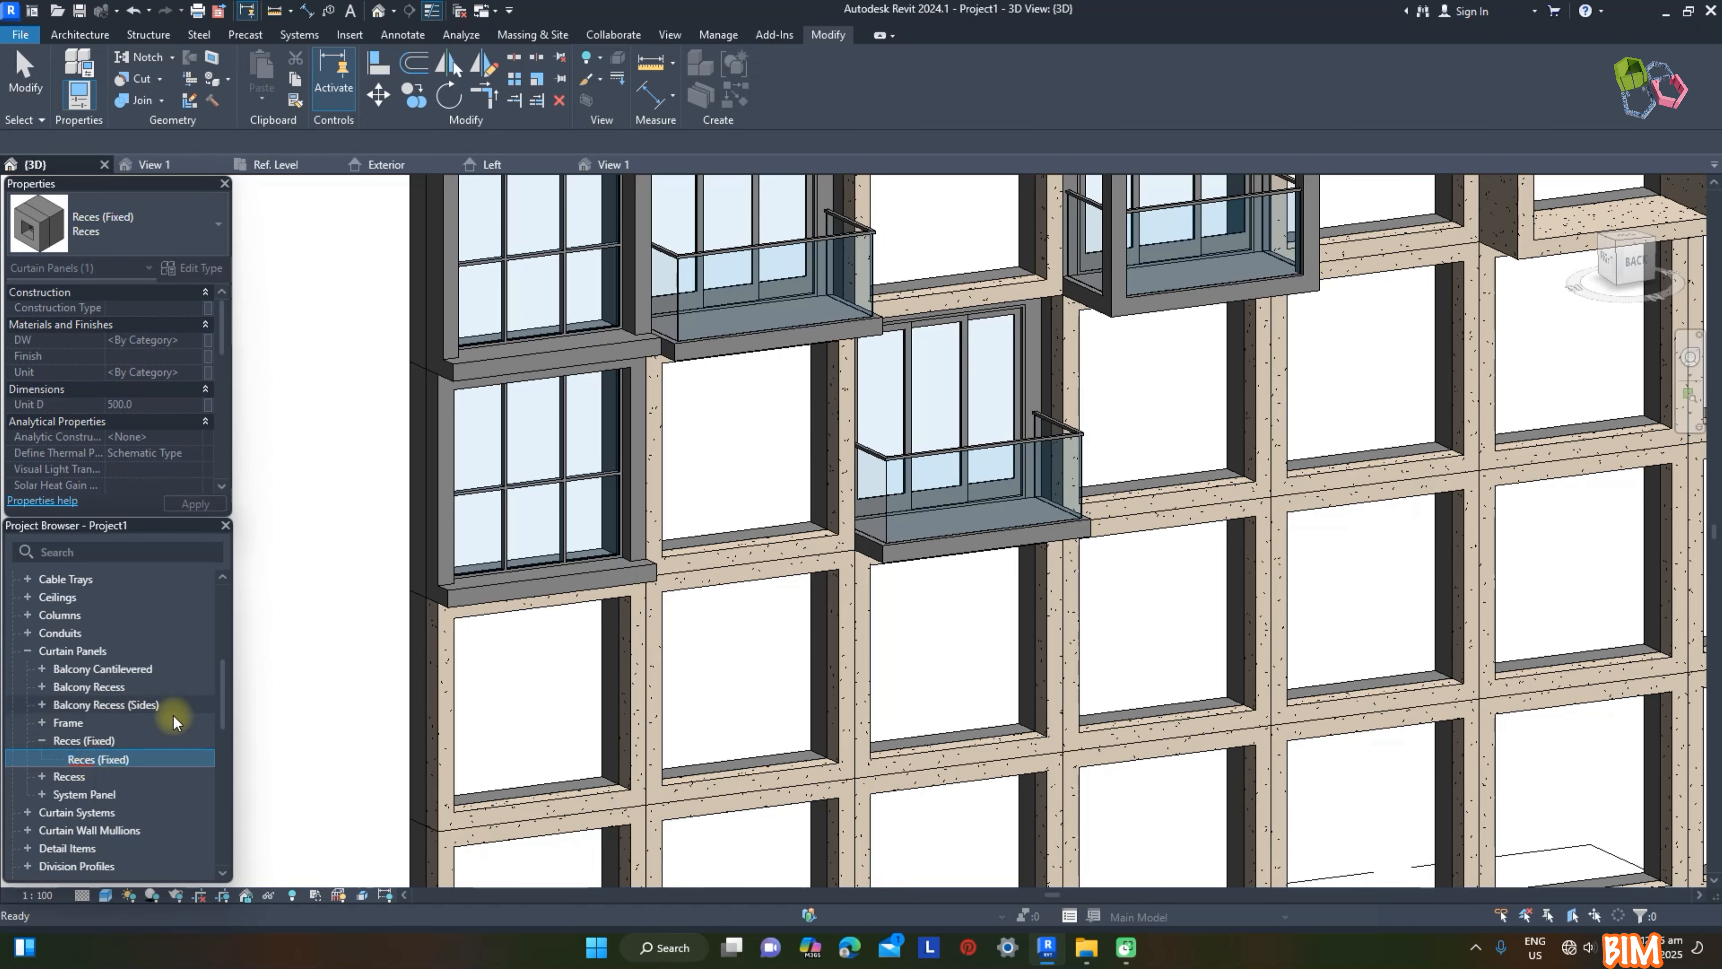
Step: Change the first four Frame panels in the facade's second row from the bottom to the Reces (Fixed) type
{"action": "left_click", "coordinate": [808, 492], "text": "ctrl"}
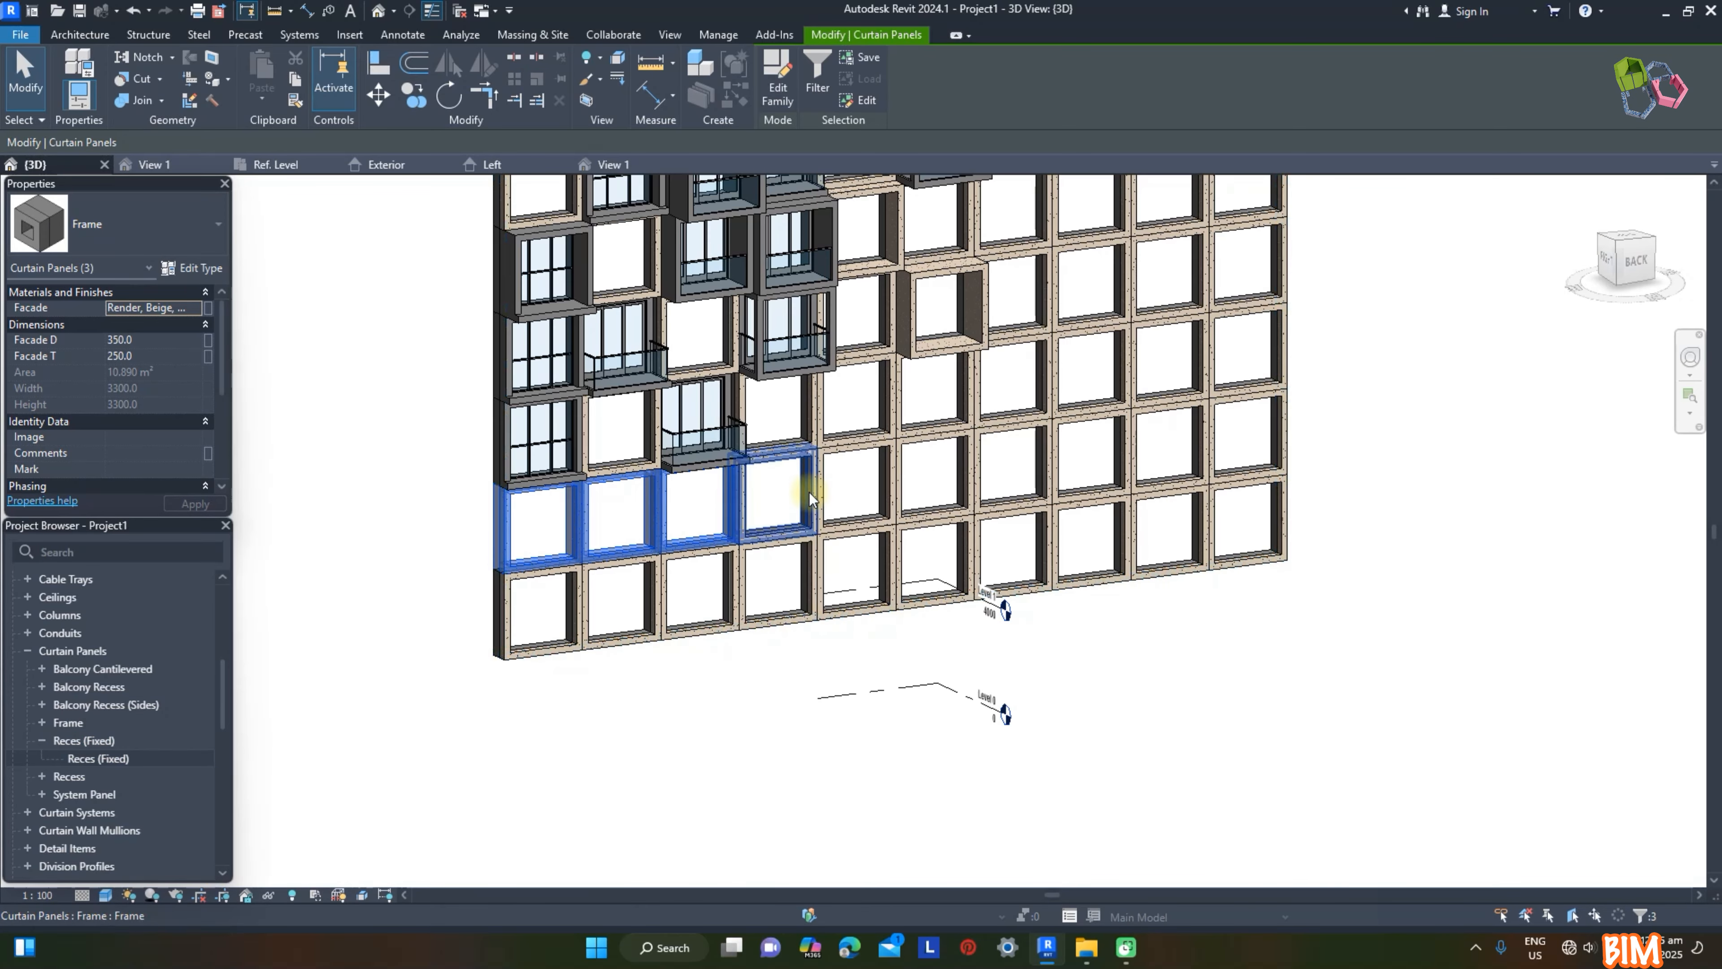
{"action": "left_click", "coordinate": [148, 227]}
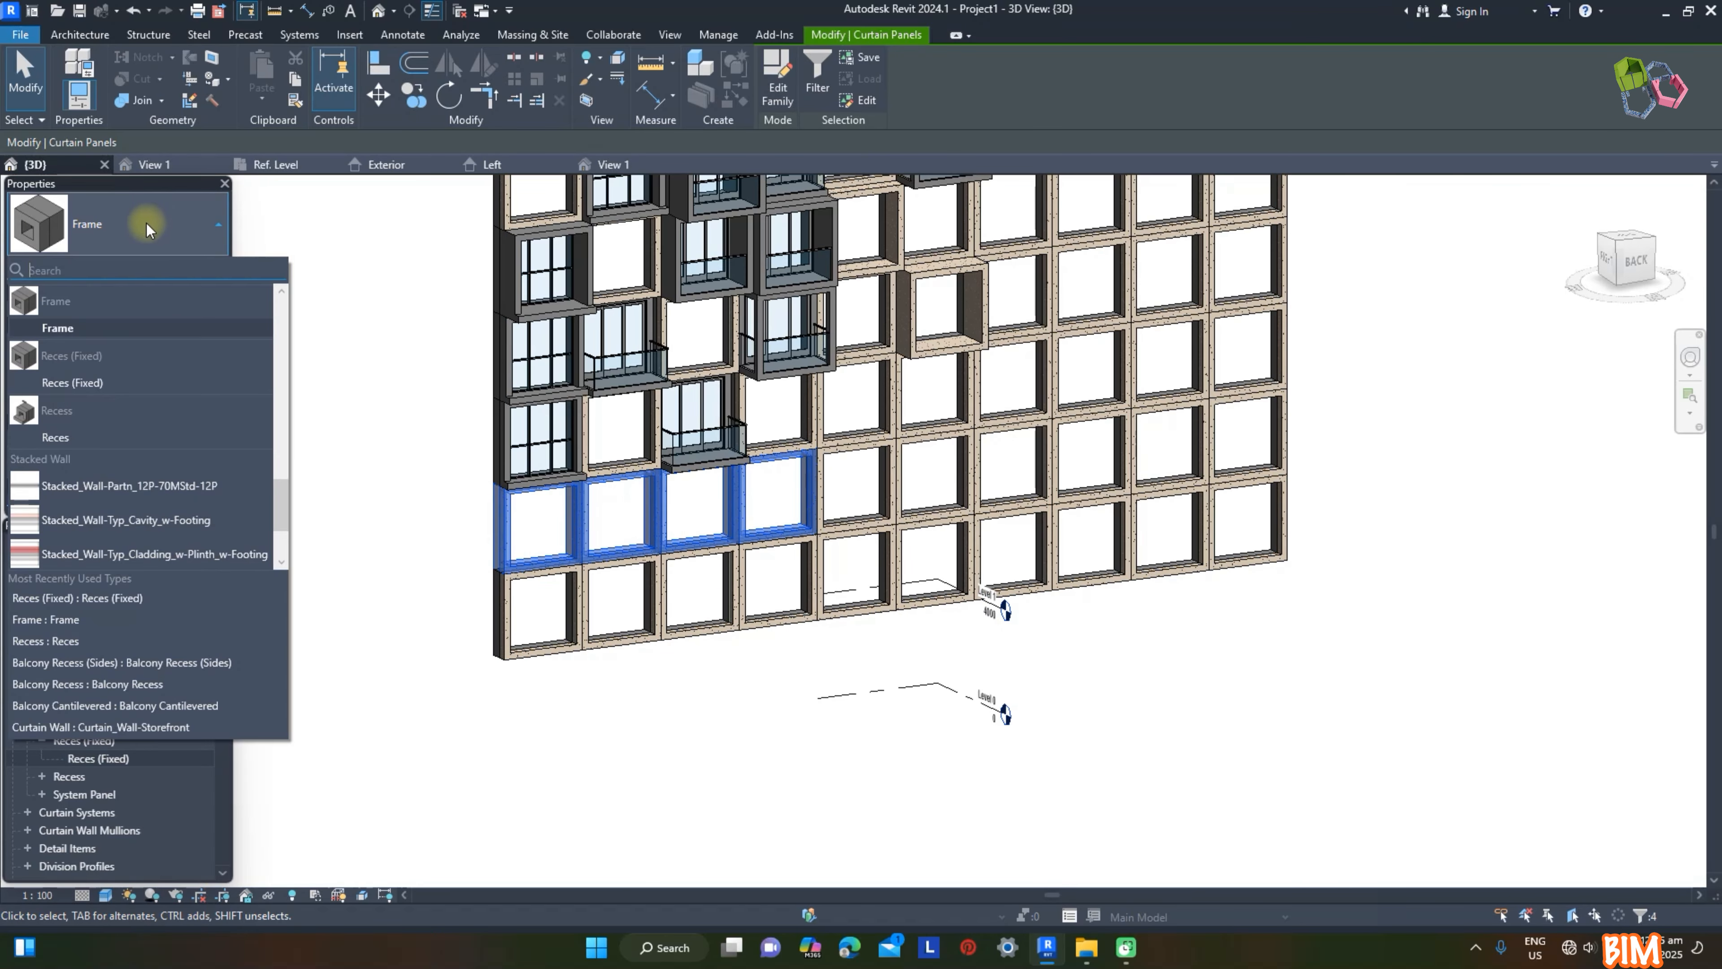
{"action": "left_click", "coordinate": [115, 380]}
{"action": "left_click", "coordinate": [630, 719]}
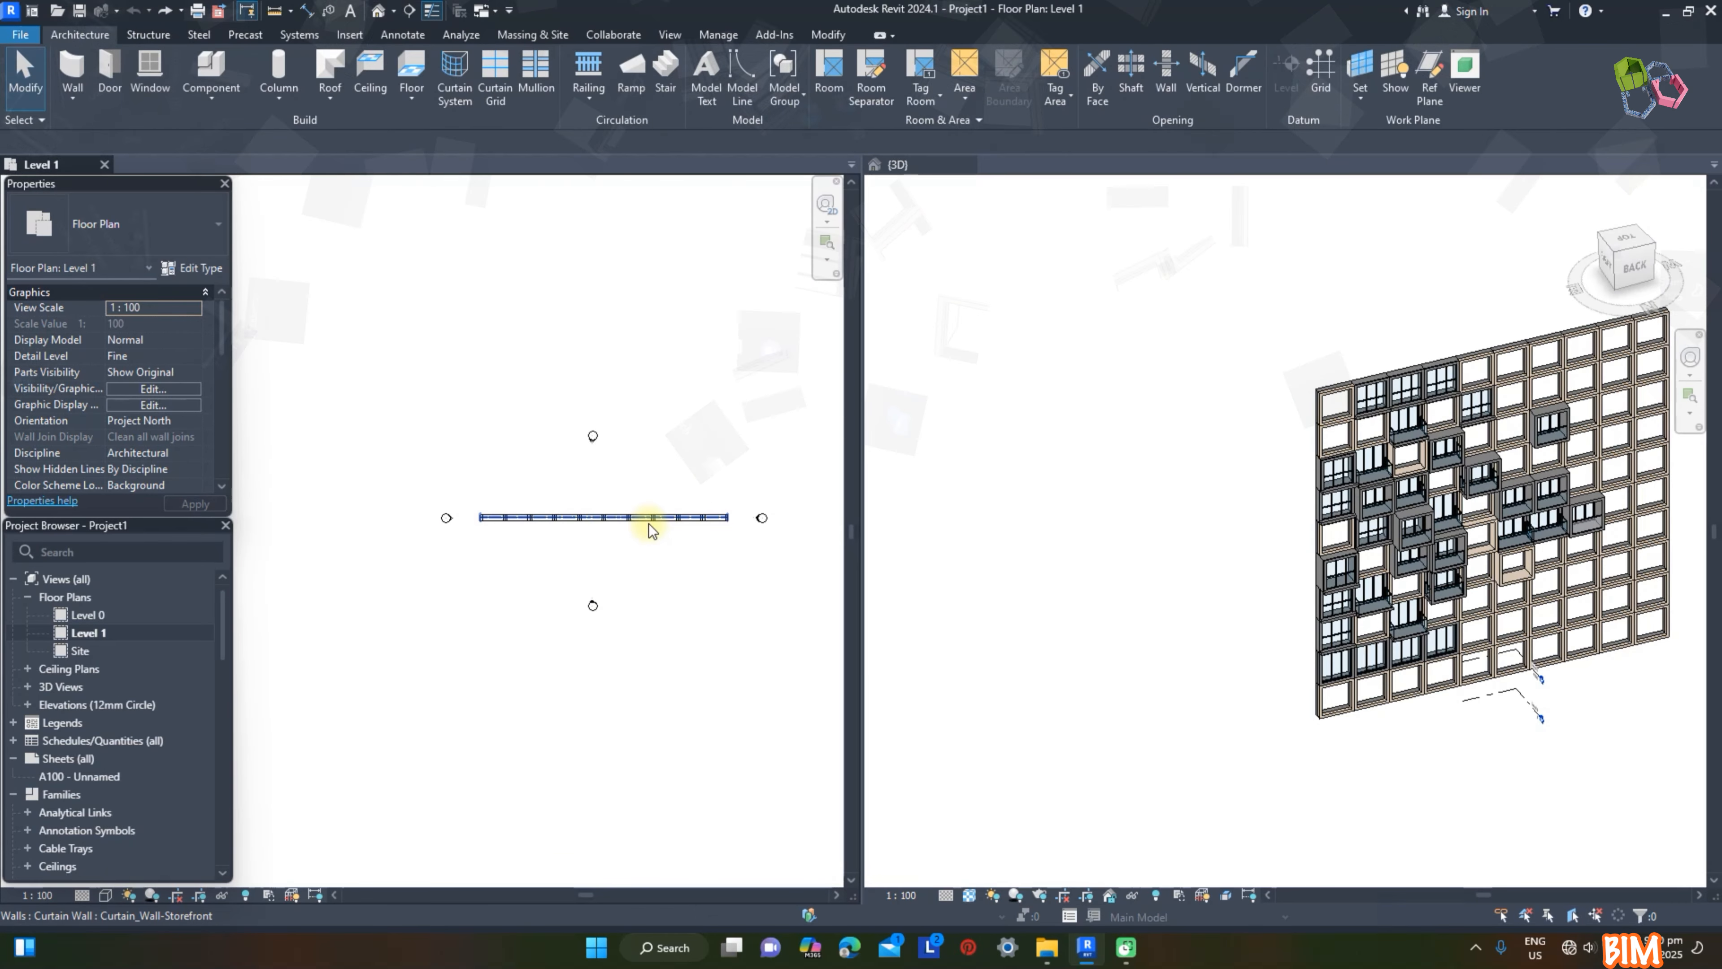
Step: Copy the curtain wall horizontally in the Level 1 plan, placing the duplicate 43000 mm to the left
{"action": "left_click", "coordinate": [648, 520]}
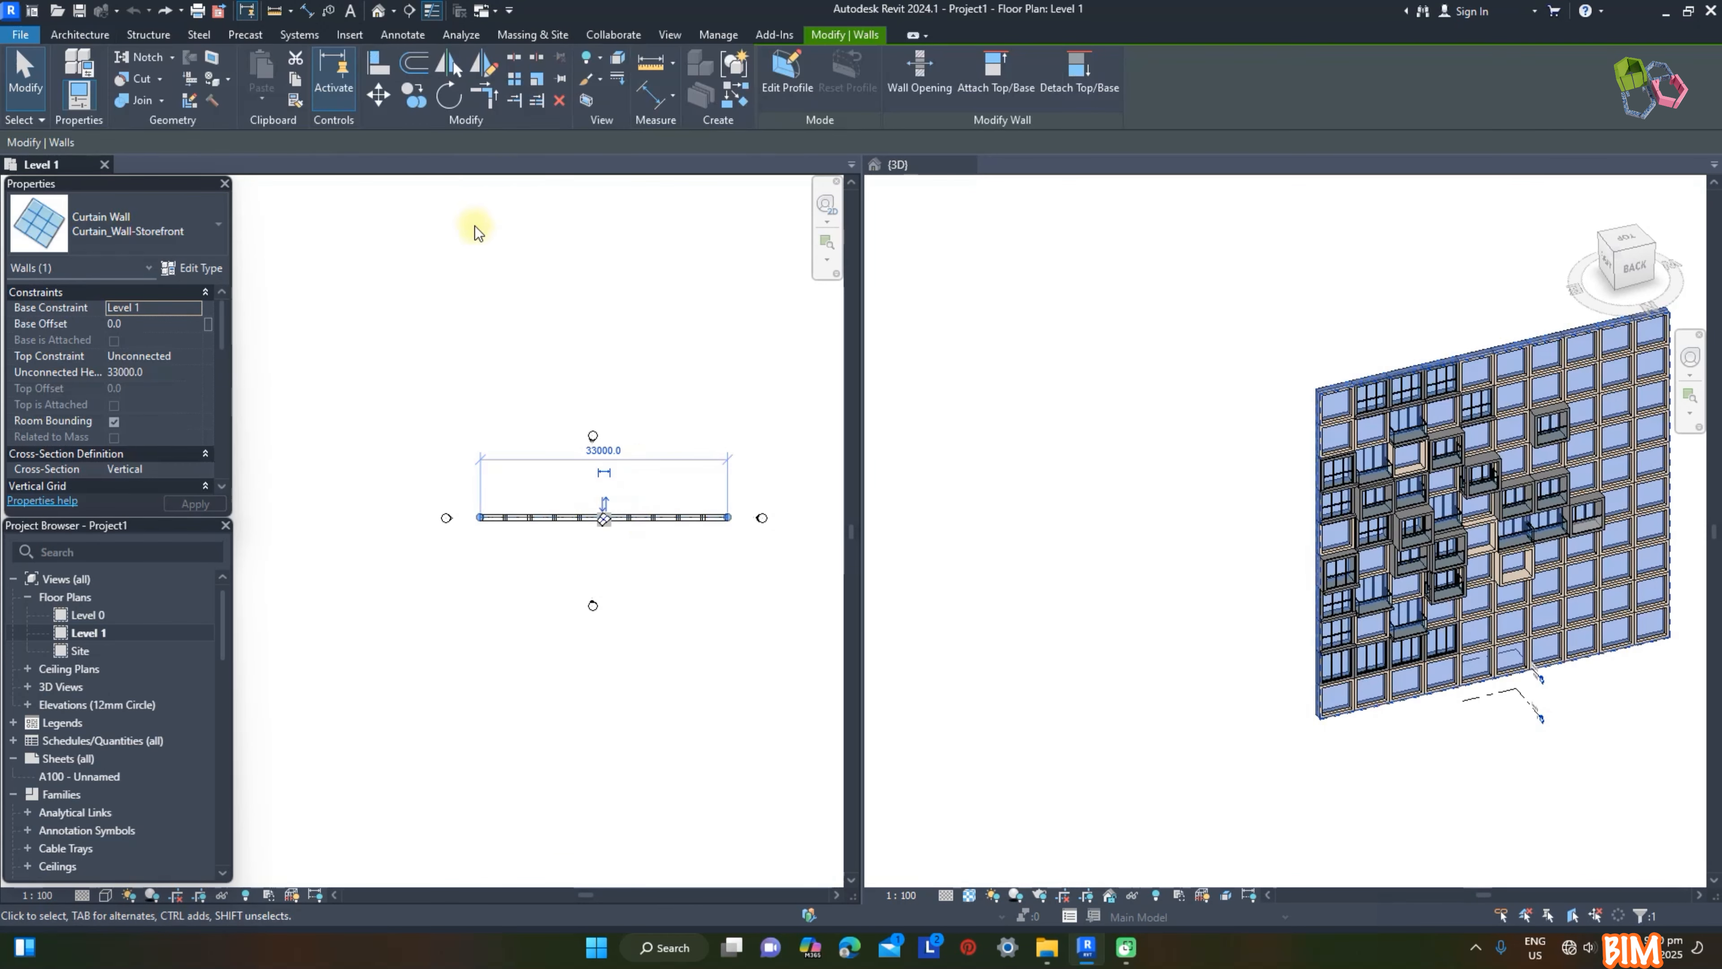
{"action": "left_click", "coordinate": [414, 102]}
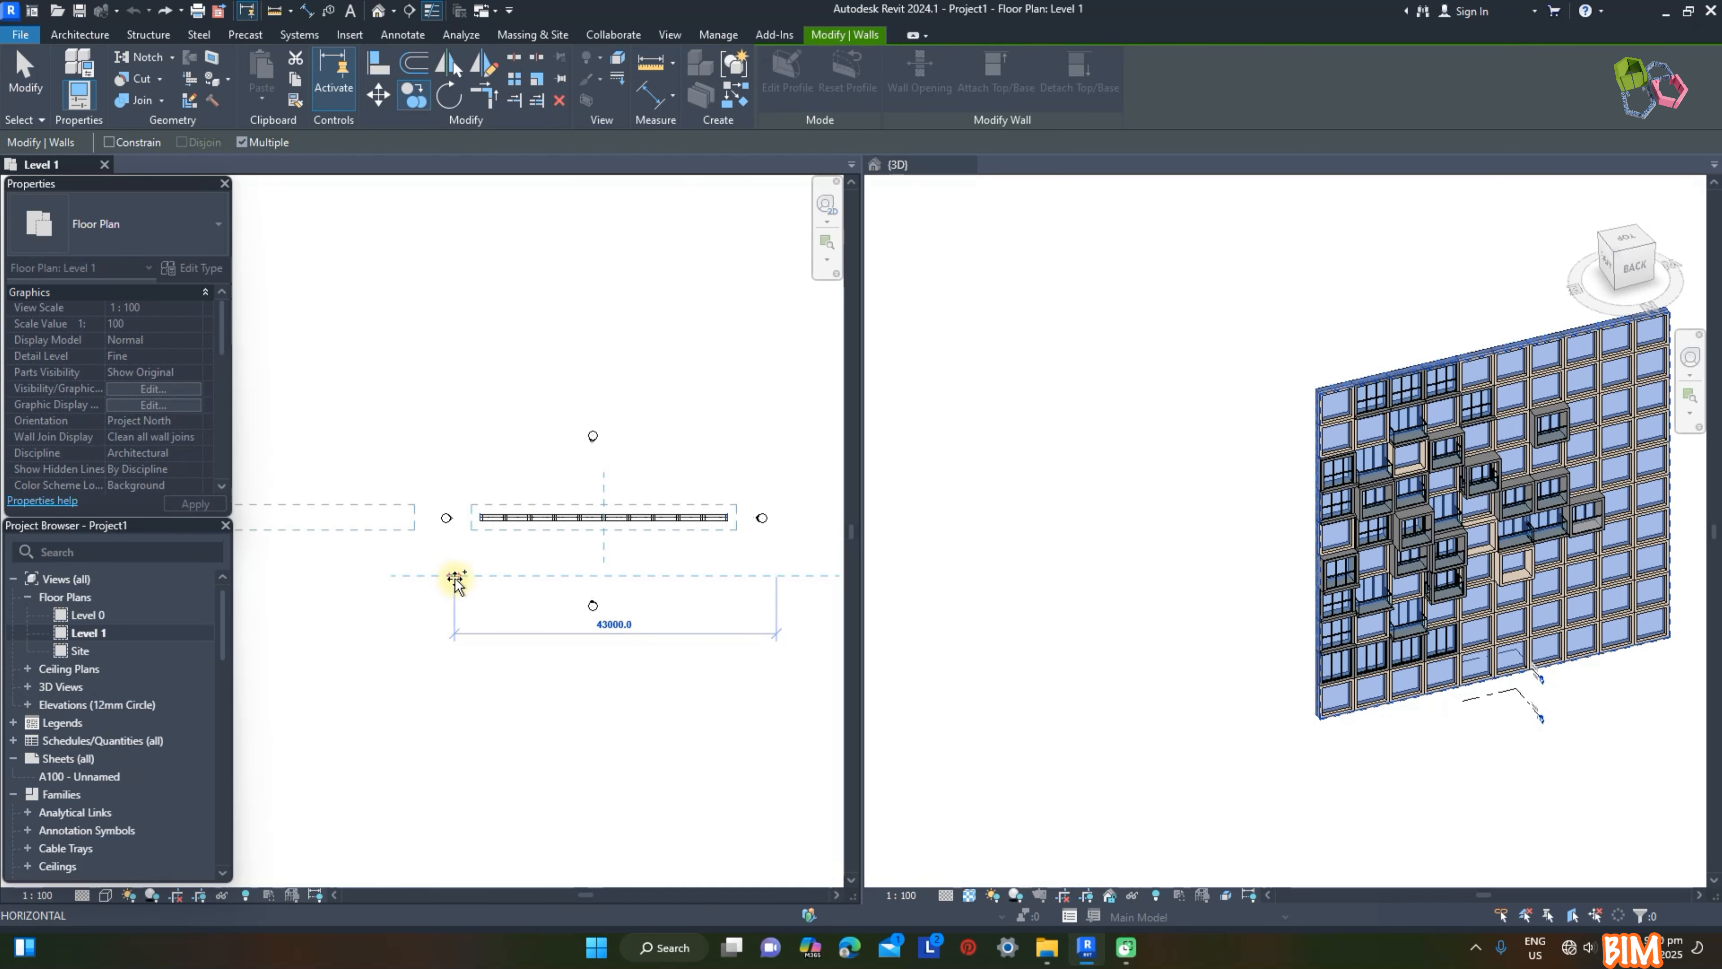
{"action": "left_click", "coordinate": [791, 586]}
{"action": "key", "text": "Escape"}
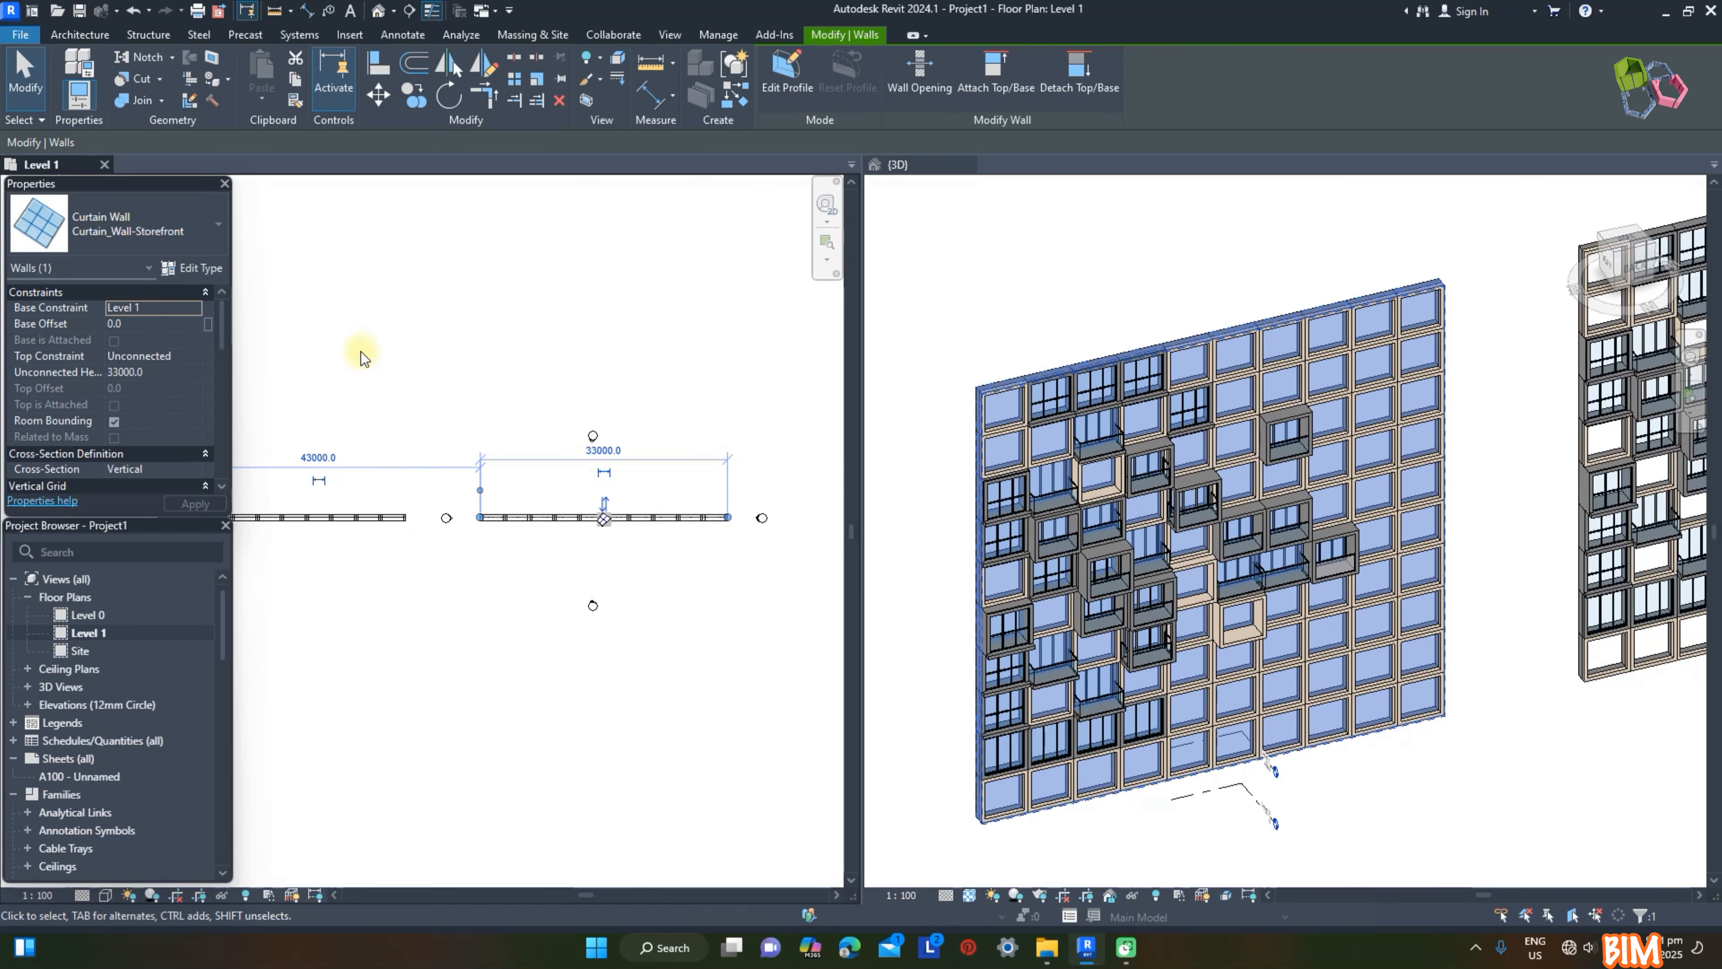
Step: Change the unconnected height of the selected curtain wall, leaving its type properties as they are
{"action": "left_click", "coordinate": [198, 274]}
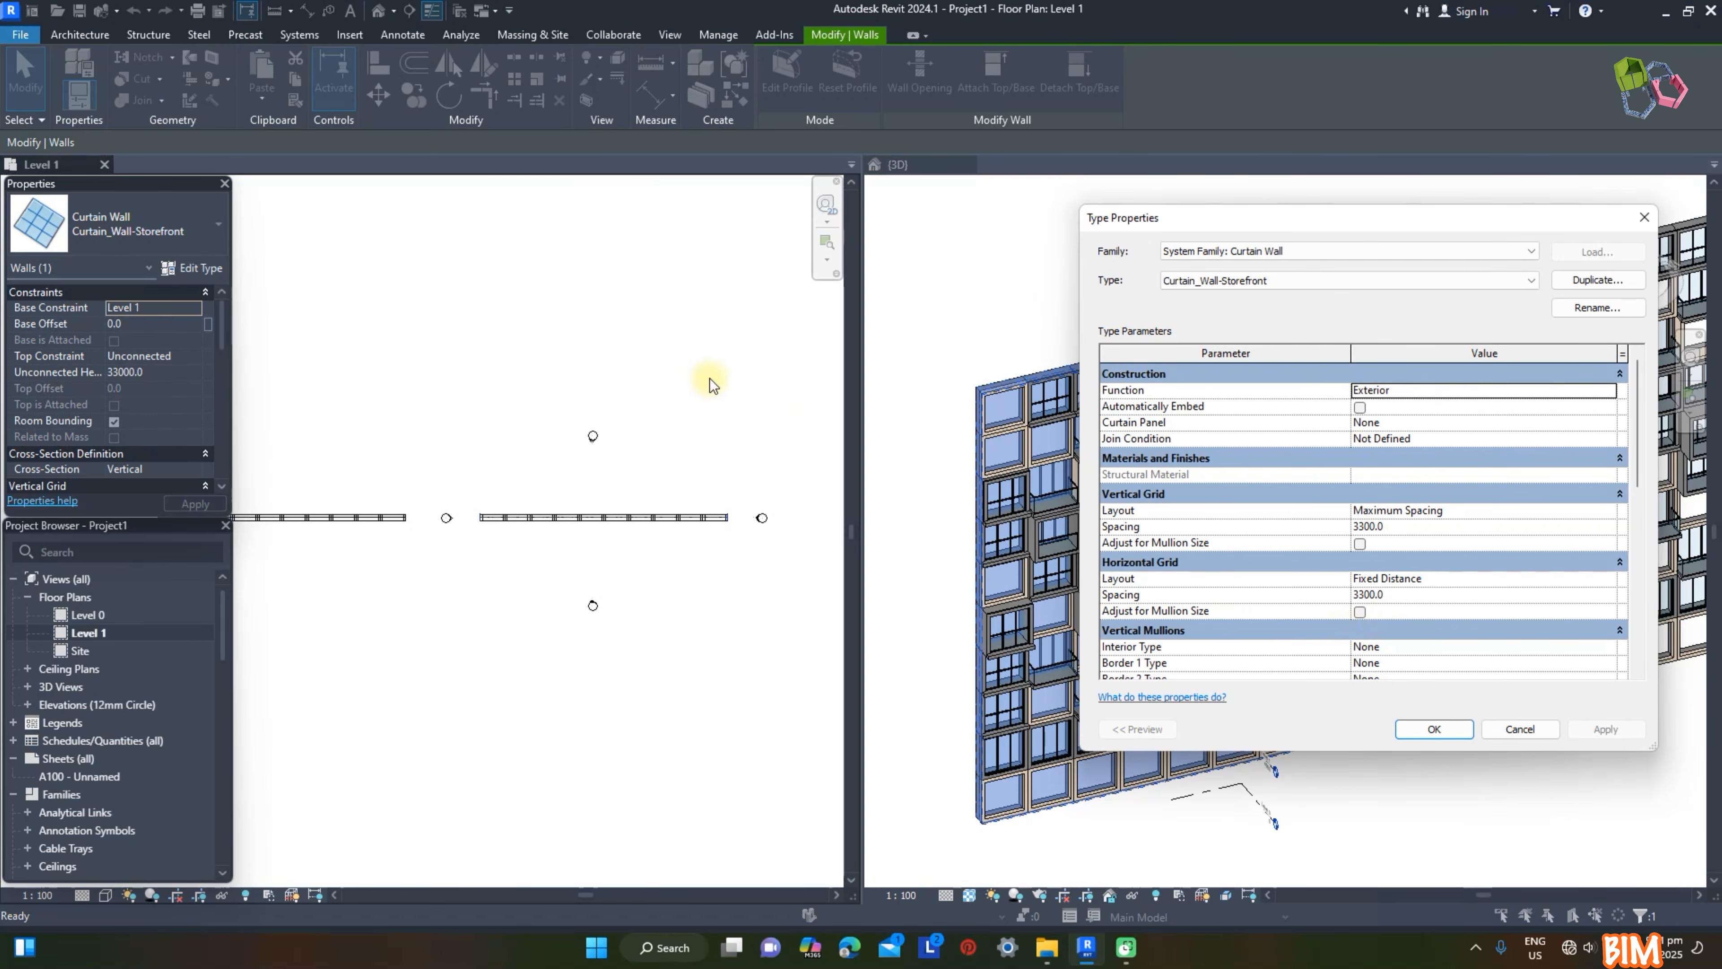
{"action": "key", "text": "Escape"}
{"action": "left_click", "coordinate": [173, 373]}
{"action": "type", "text": "99"}
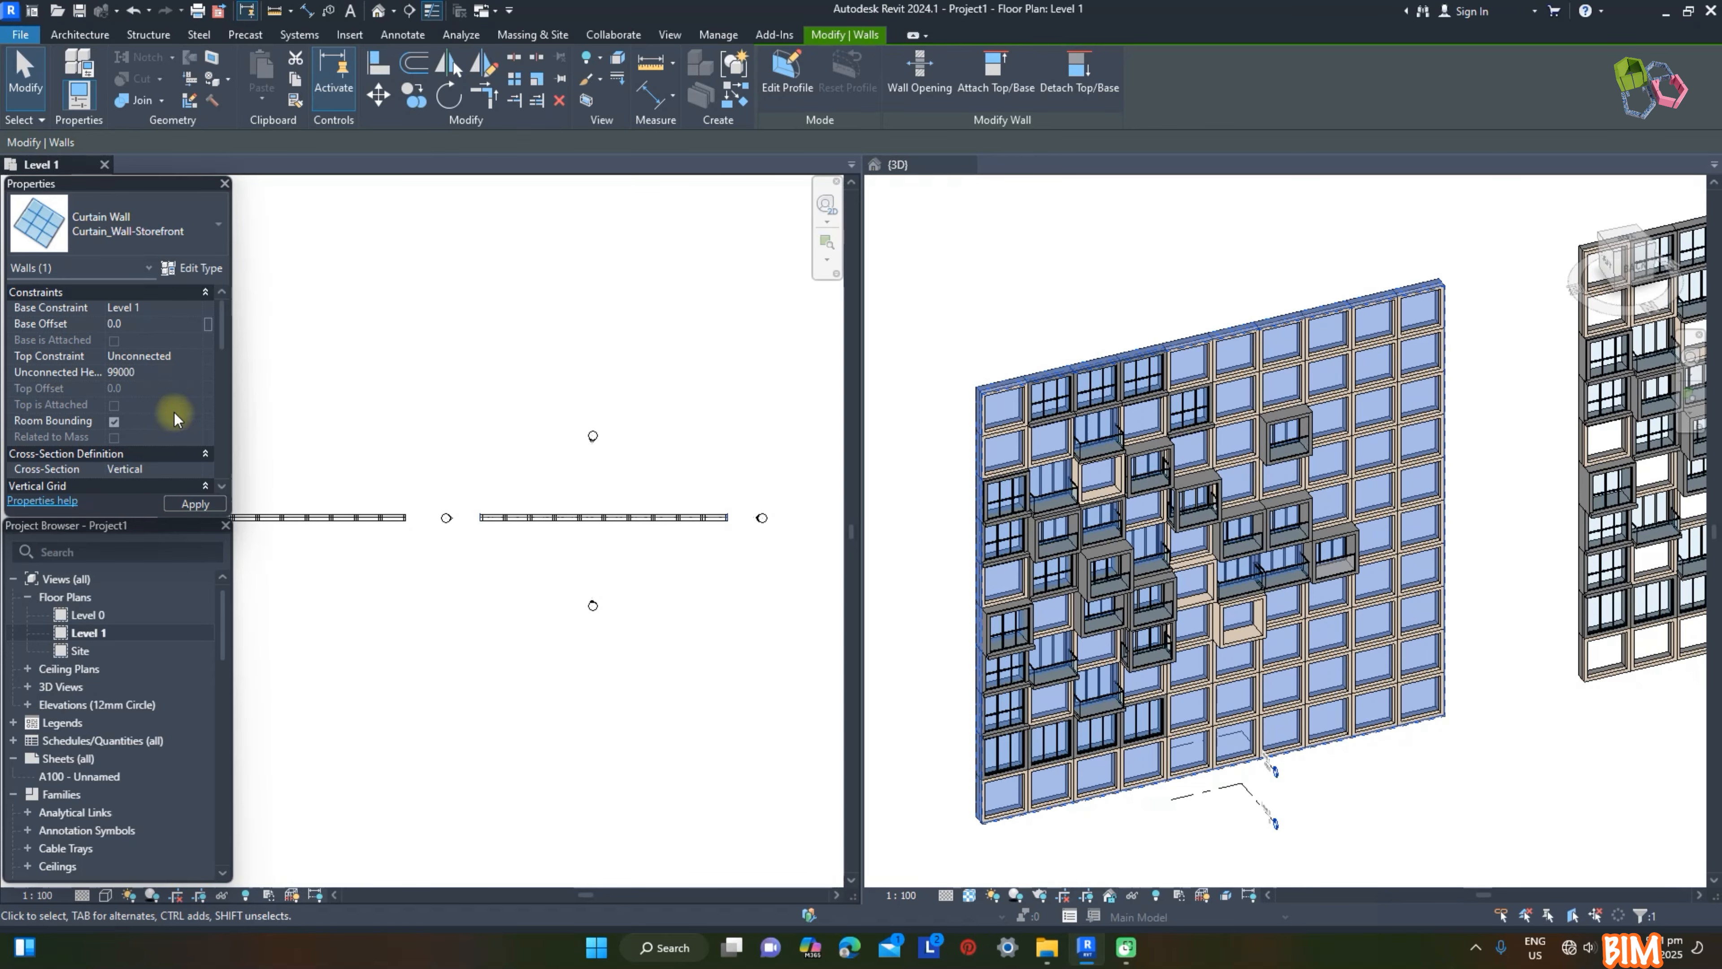
Step: Set the selected curtain wall's unconnected height to 99000
{"action": "key", "text": "Return"}
{"action": "scroll", "coordinate": [1078, 624], "scroll_direction": "down", "scroll_amount": 3}
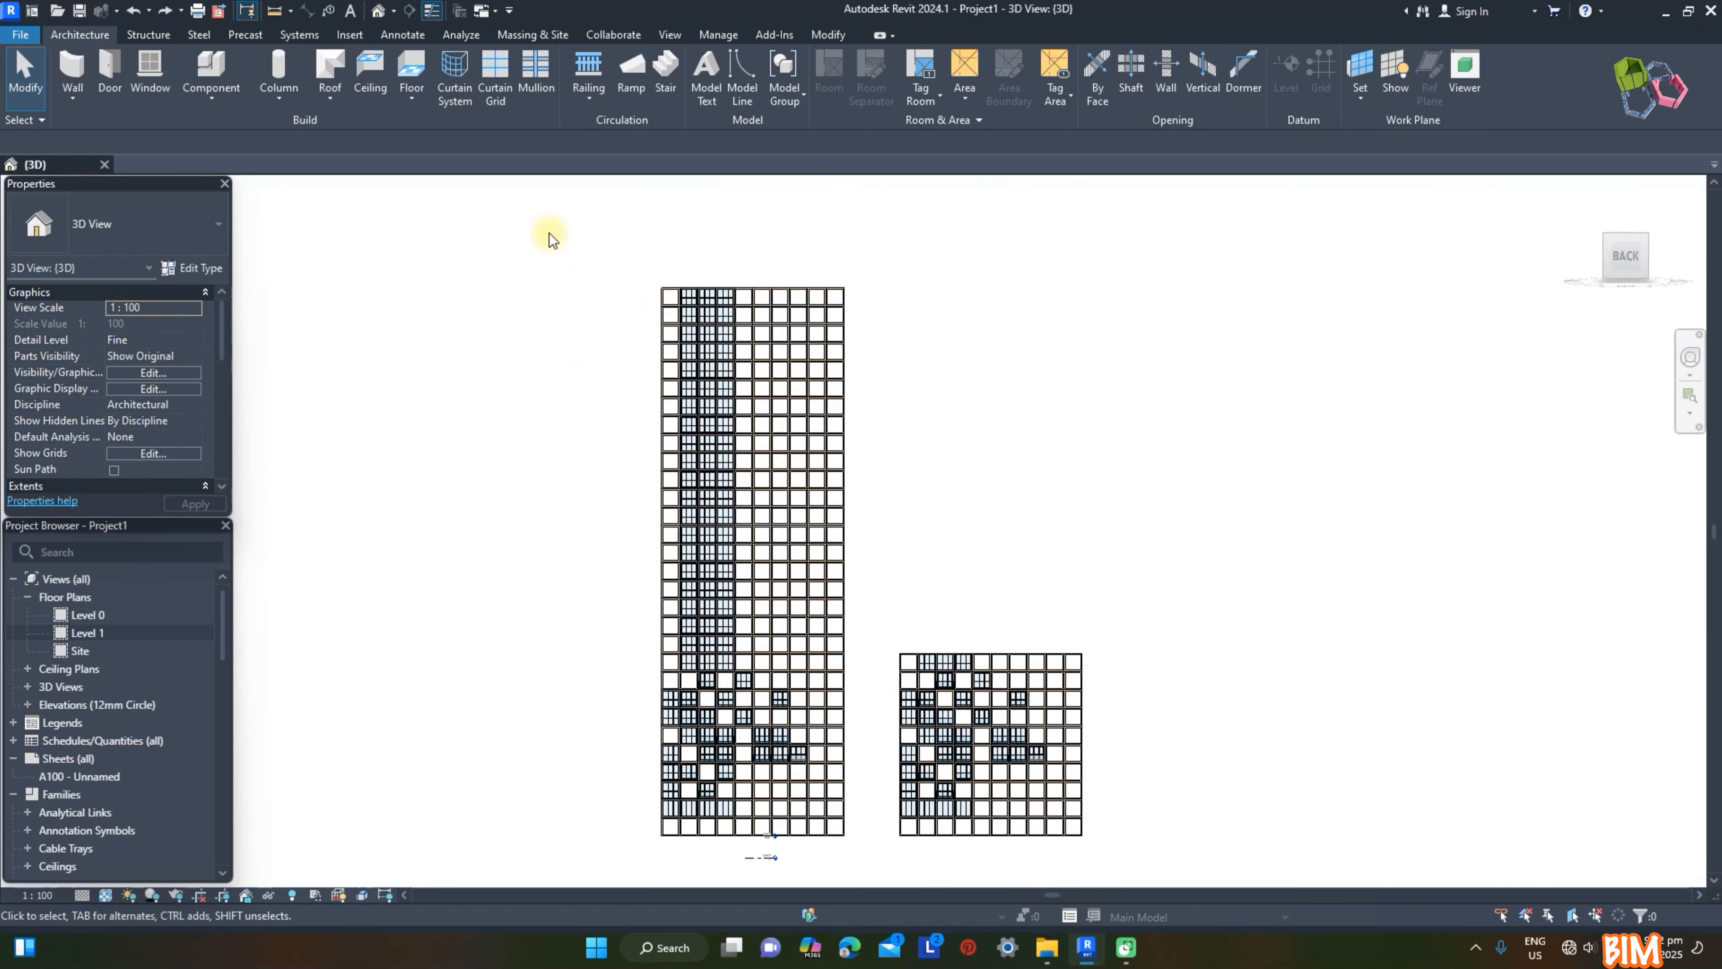
Step: Select the tall wall's elements, filter them to Curtain Panels only, and change all those panels to the Frame type
{"action": "left_click_drag", "start_coordinate": [550, 234], "coordinate": [856, 856]}
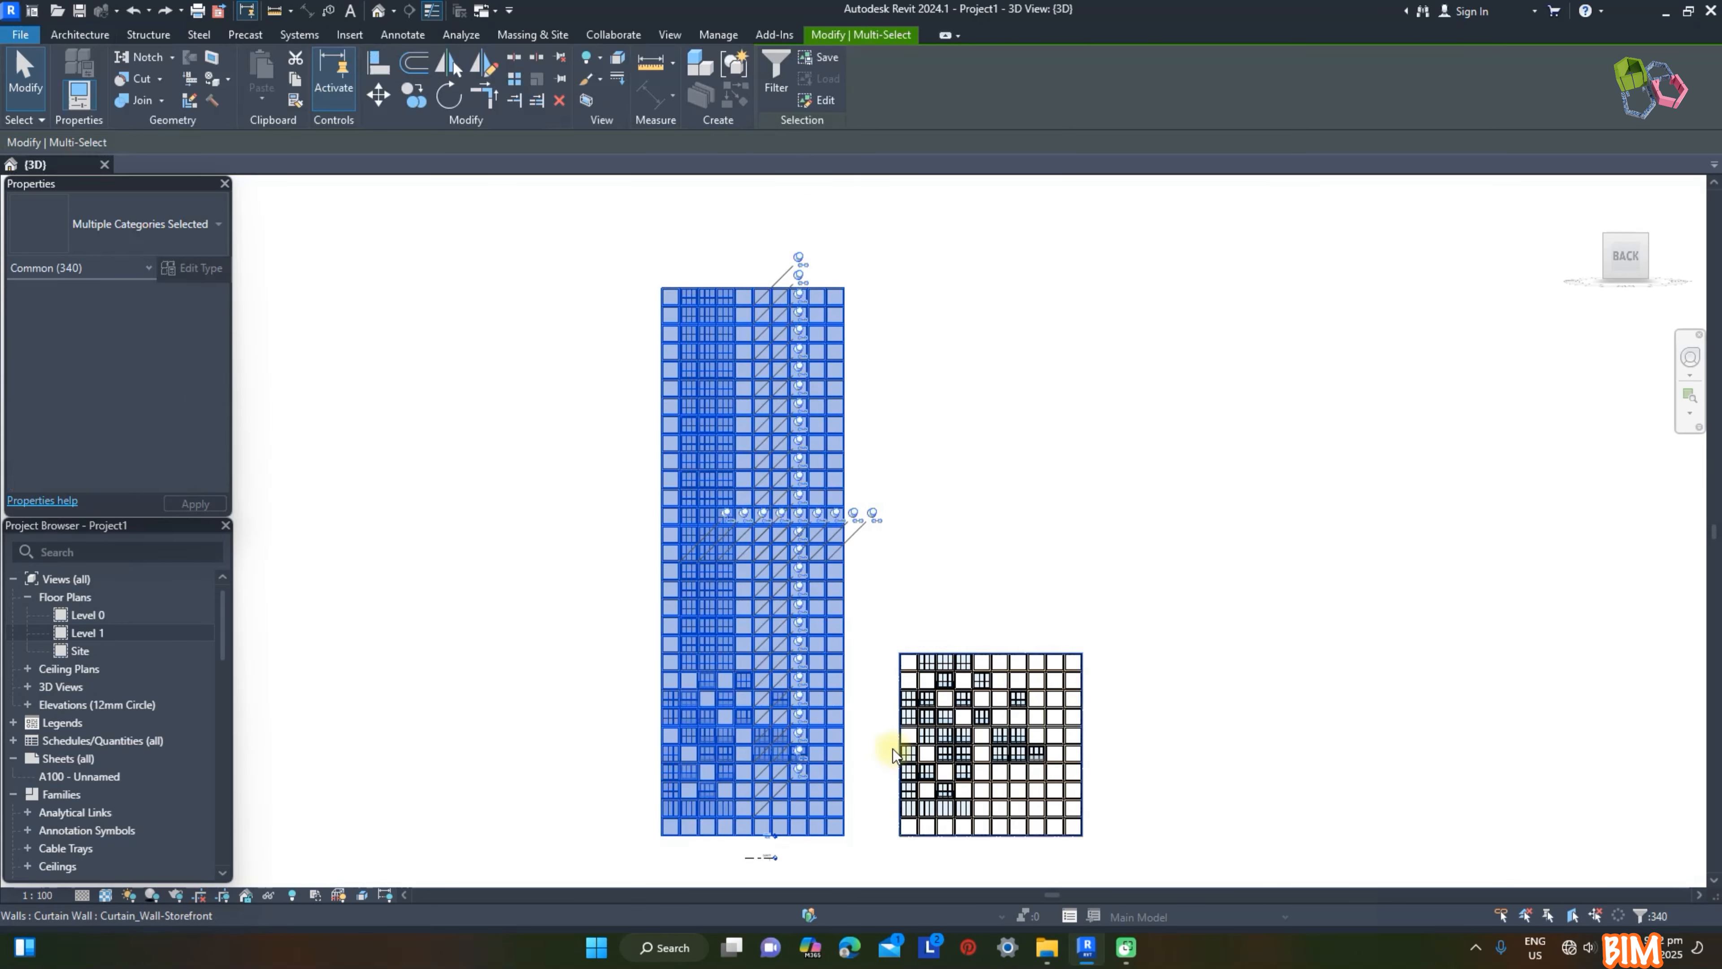
{"action": "left_click", "coordinate": [775, 80]}
{"action": "left_click", "coordinate": [941, 387]}
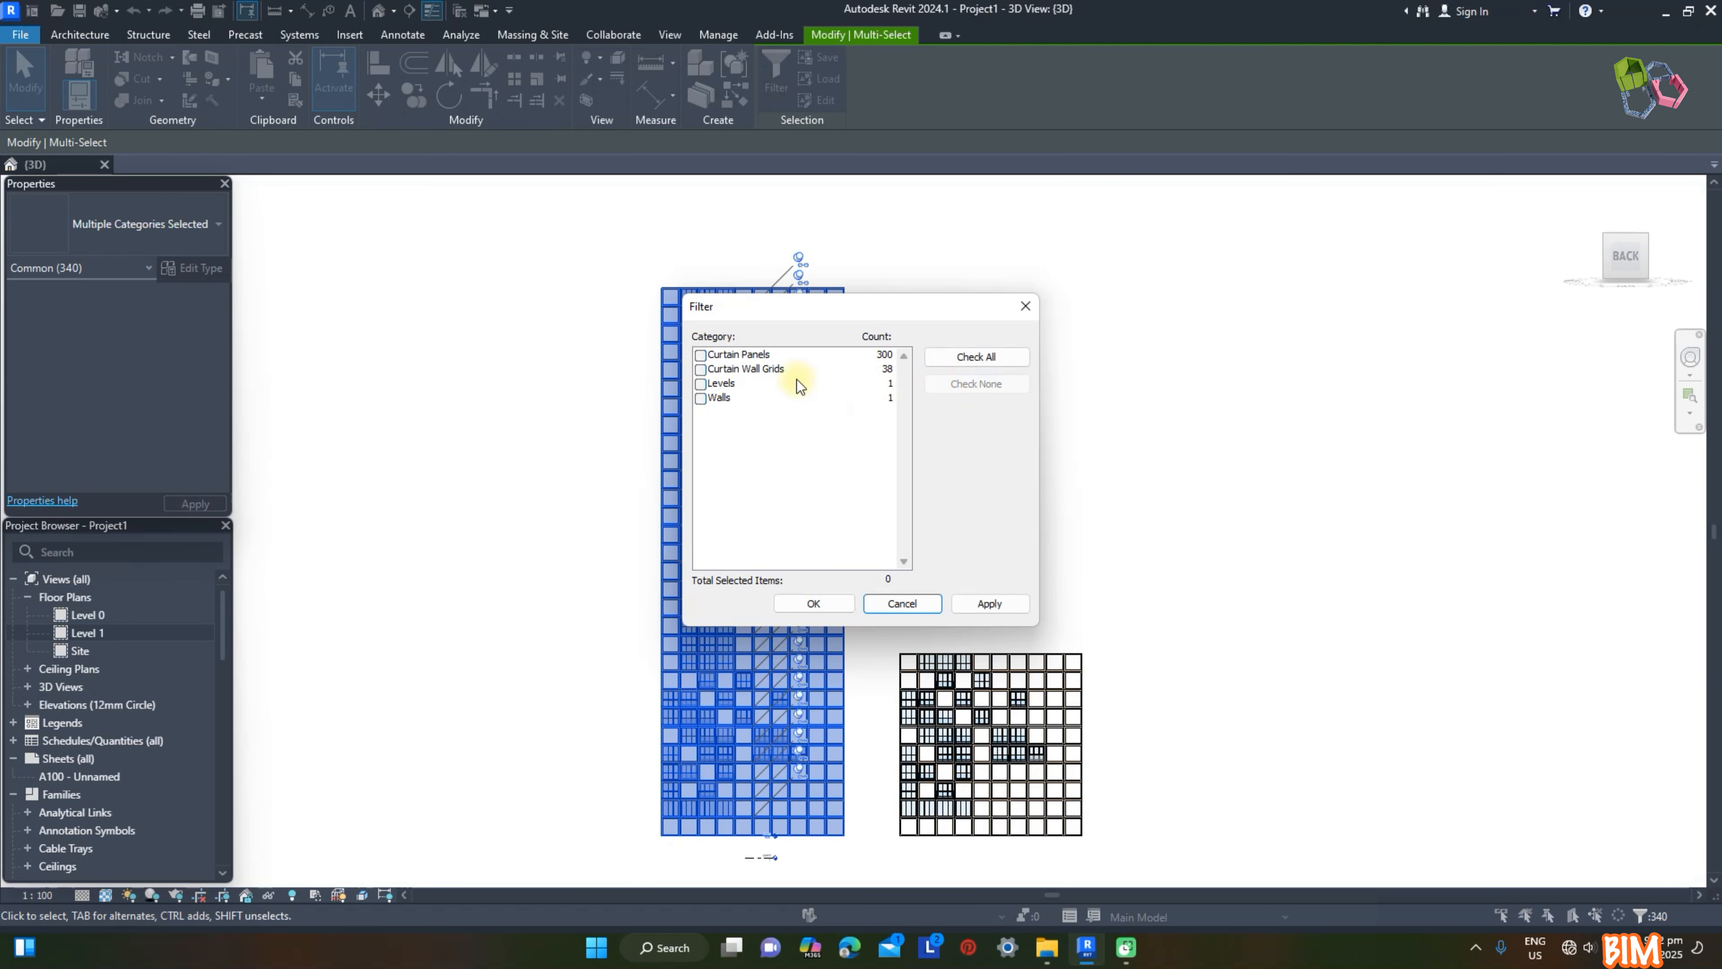
{"action": "left_click", "coordinate": [700, 354]}
{"action": "left_click", "coordinate": [989, 603]}
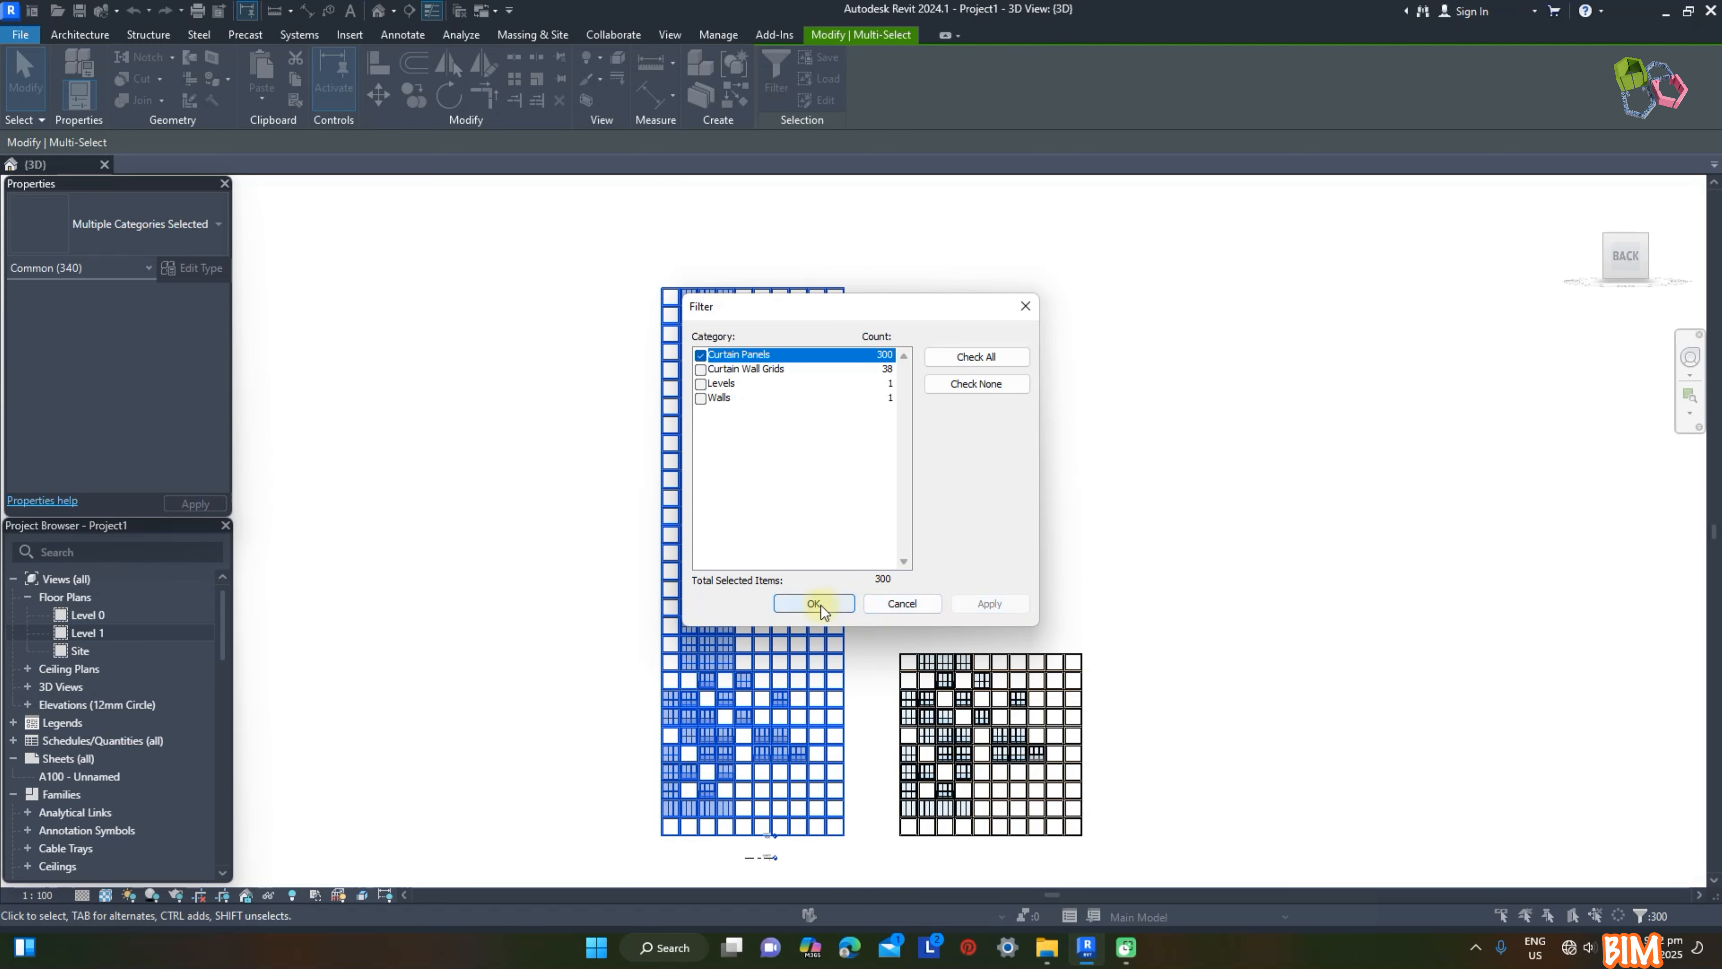
{"action": "left_click", "coordinate": [817, 603]}
{"action": "left_click", "coordinate": [163, 226]}
{"action": "left_click", "coordinate": [116, 445]}
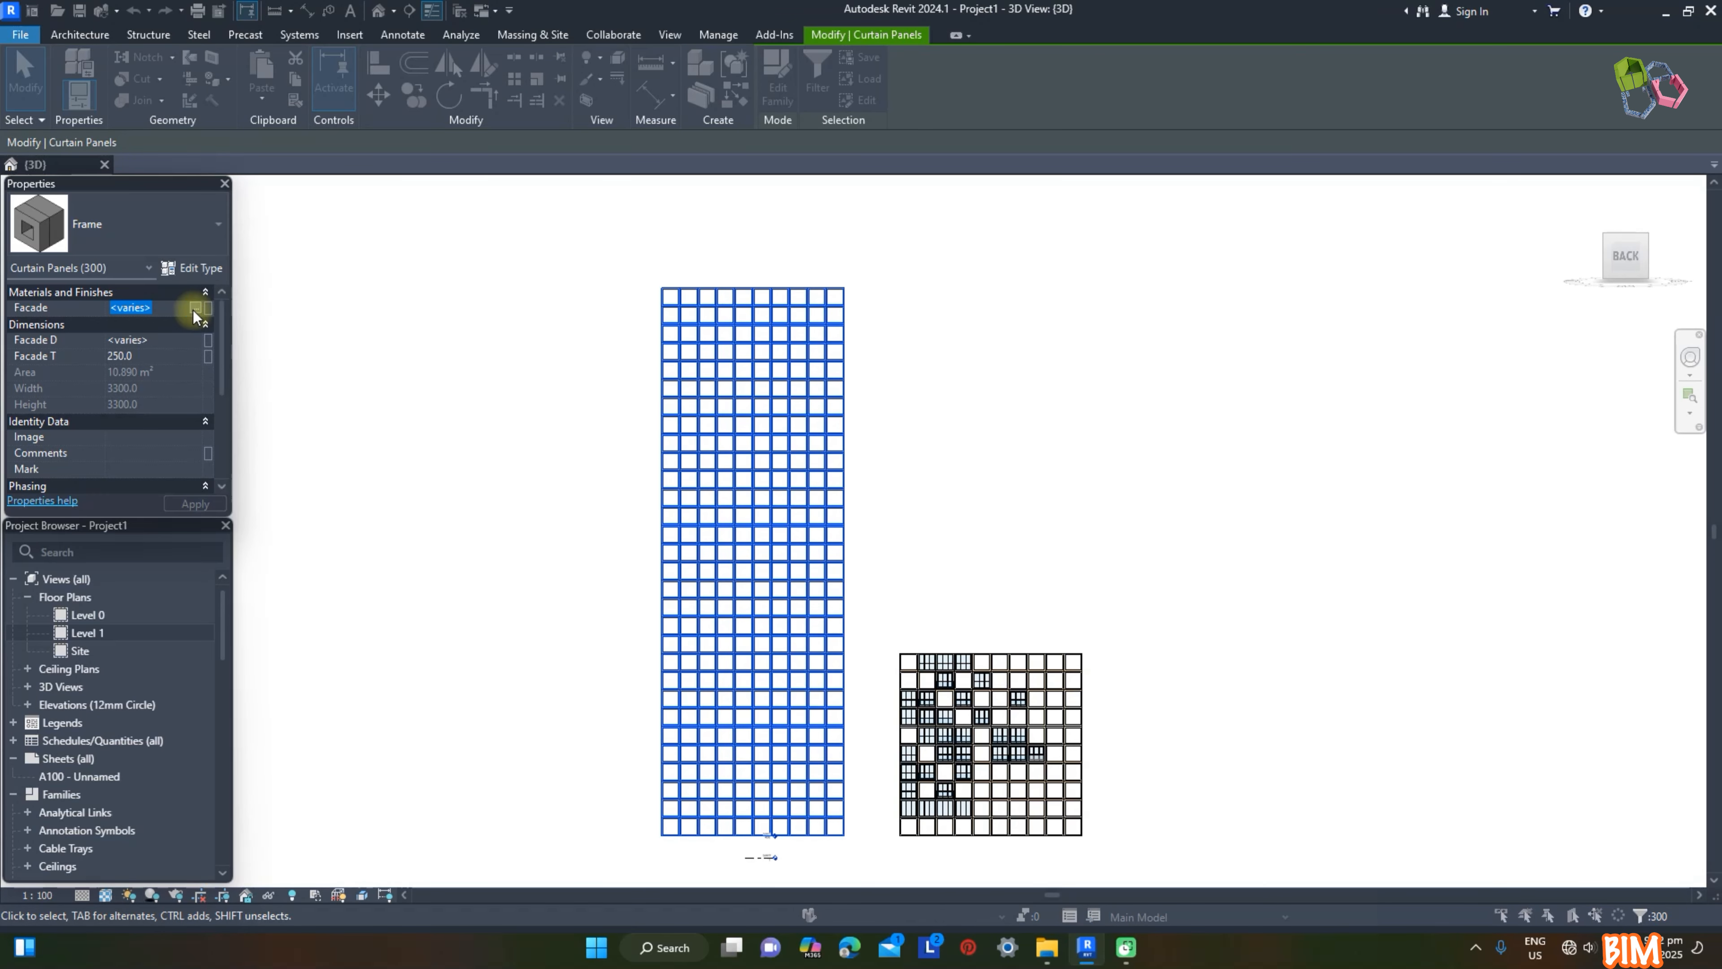
Step: Set the Facade material of the selected Frame panels to Render, Beige, Smooth, using its render appearance for shading
{"action": "left_click", "coordinate": [194, 310]}
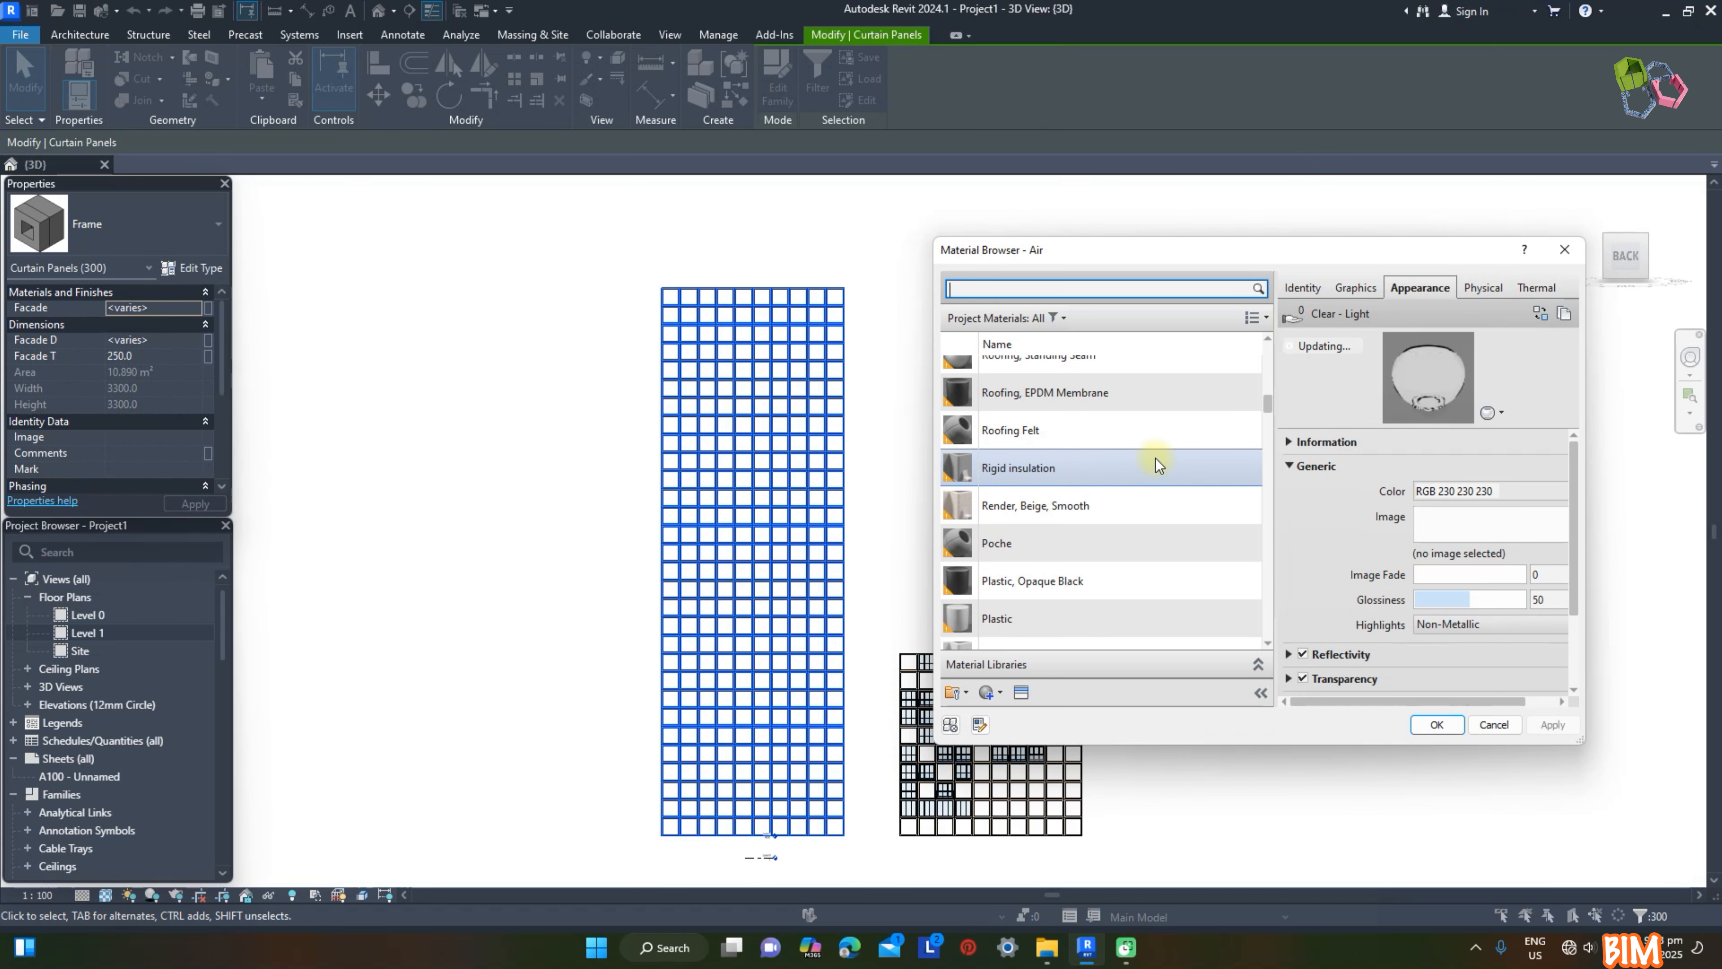
{"action": "left_click", "coordinate": [1054, 505]}
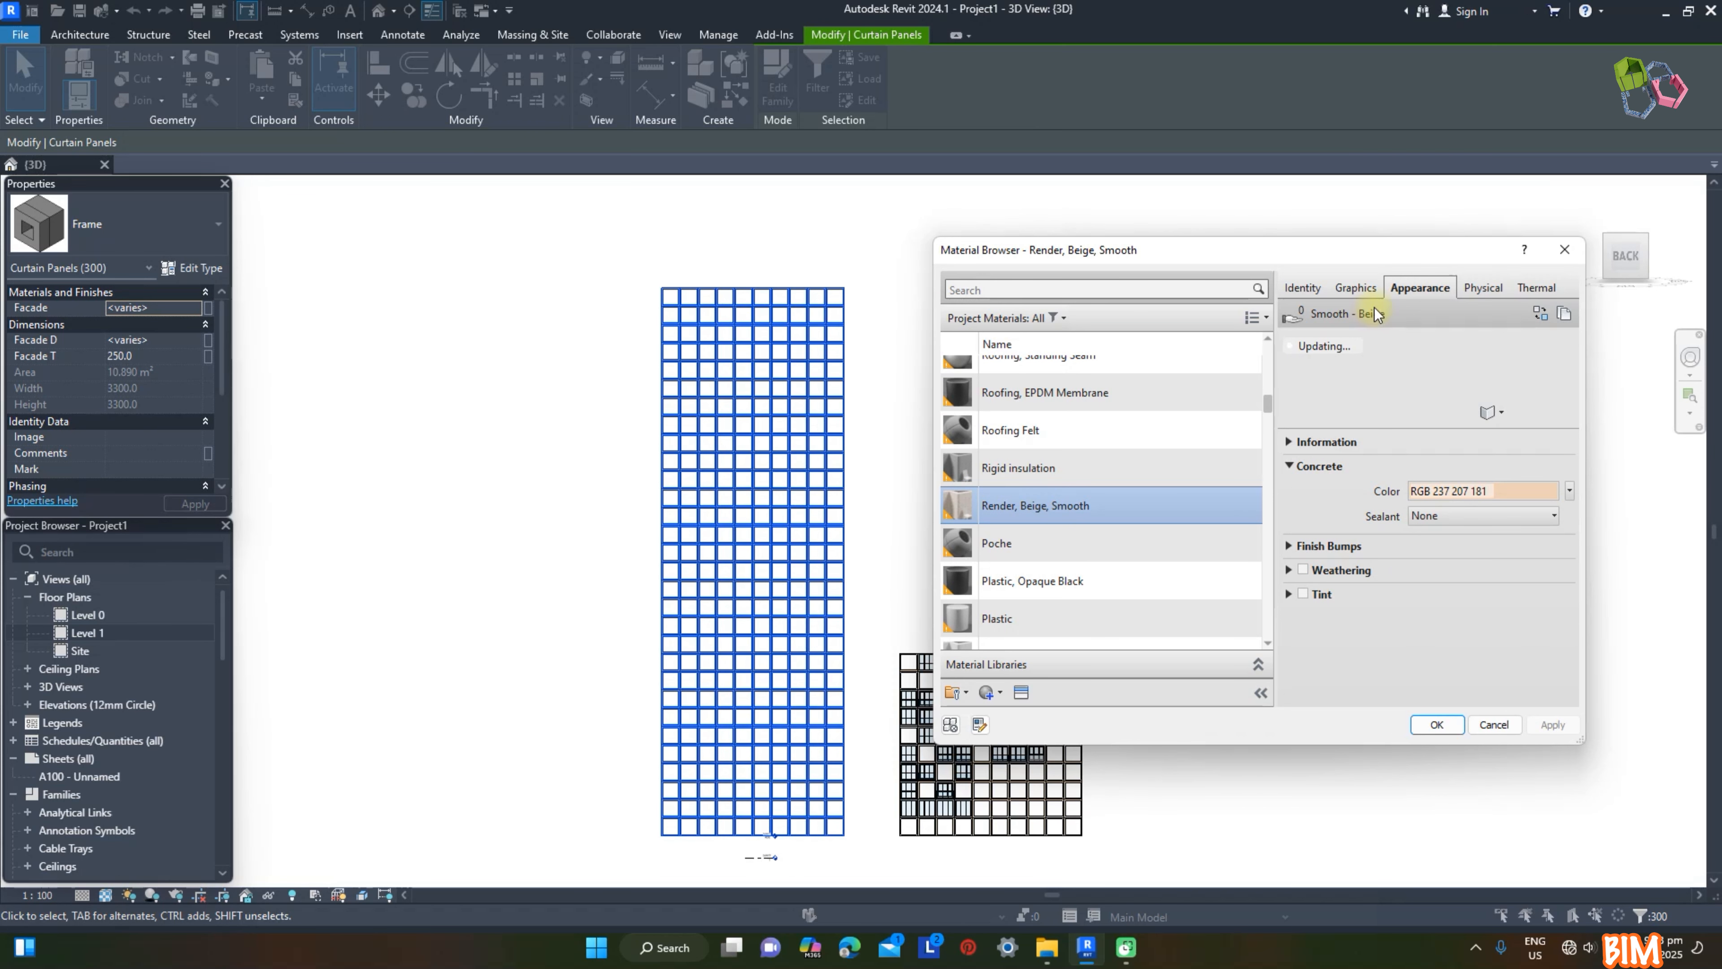
{"action": "left_click", "coordinate": [1356, 288]}
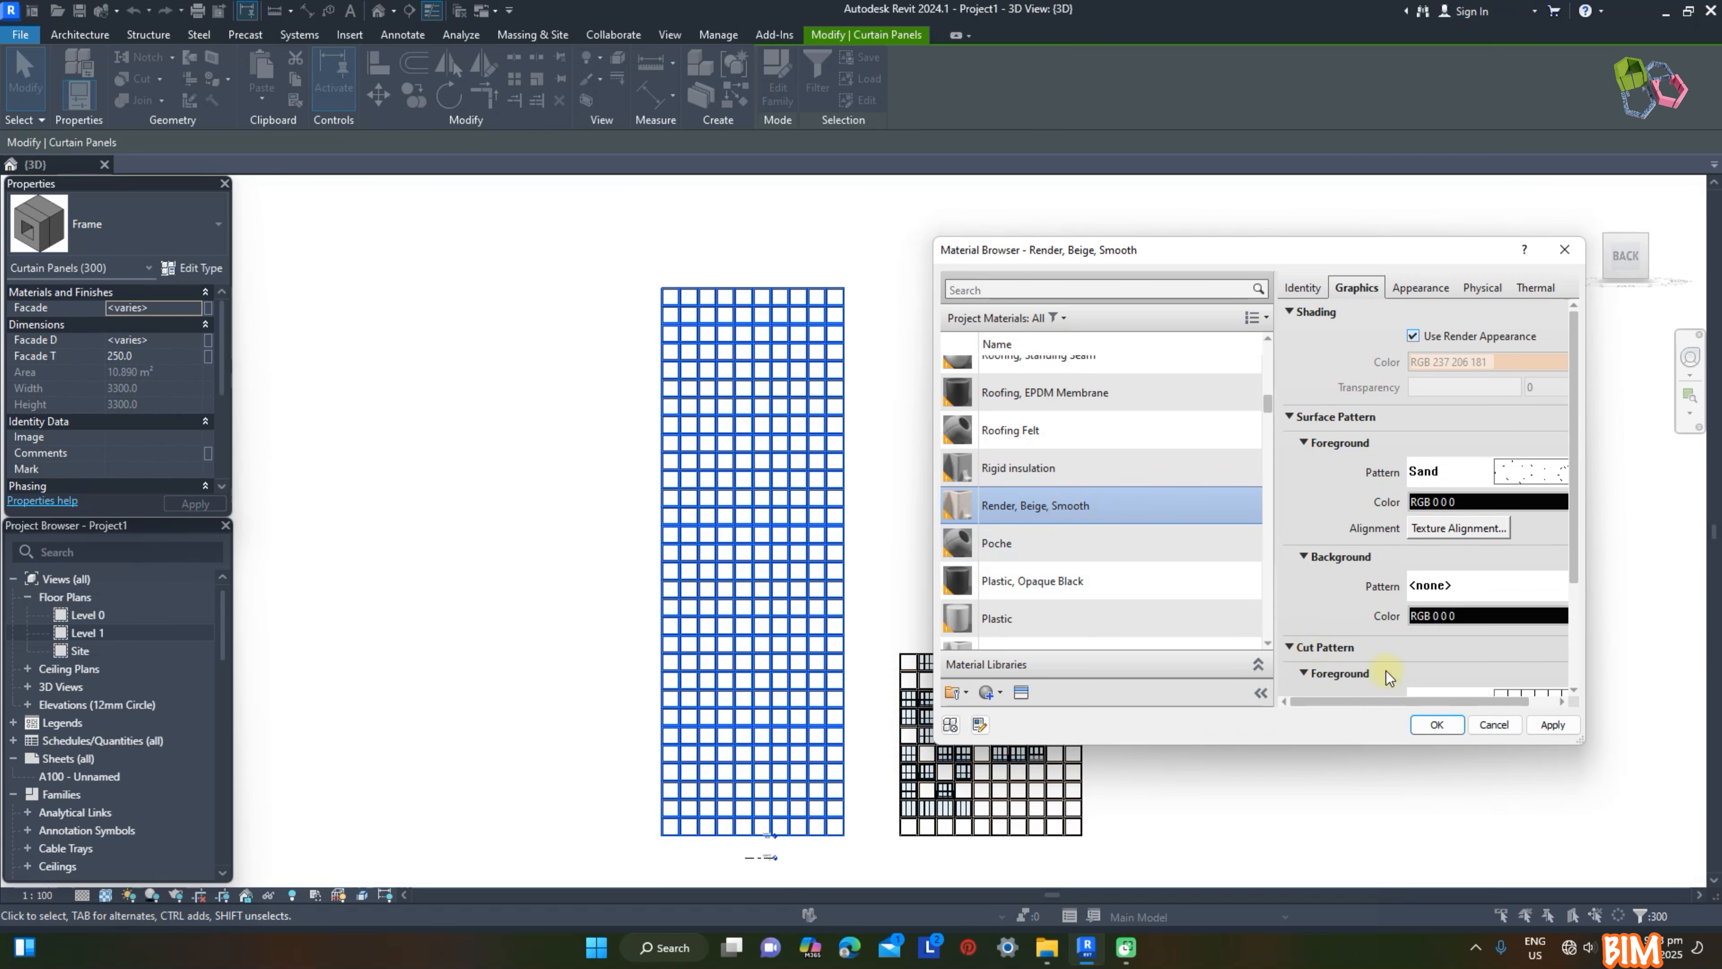
{"action": "left_click", "coordinate": [567, 458]}
Step: Match the last three panels of the tall wall's fourth row from the bottom to the smaller wall's Reces (Fixed) panel
{"action": "scroll", "coordinate": [852, 495], "scroll_direction": "down", "scroll_amount": 1}
{"action": "scroll", "coordinate": [898, 601], "scroll_direction": "up", "scroll_amount": 1}
{"action": "scroll", "coordinate": [894, 800], "scroll_direction": "up", "scroll_amount": 1}
{"action": "scroll", "coordinate": [895, 801], "scroll_direction": "up", "scroll_amount": 2}
{"action": "key", "text": "m"}
{"action": "key", "text": "a"}
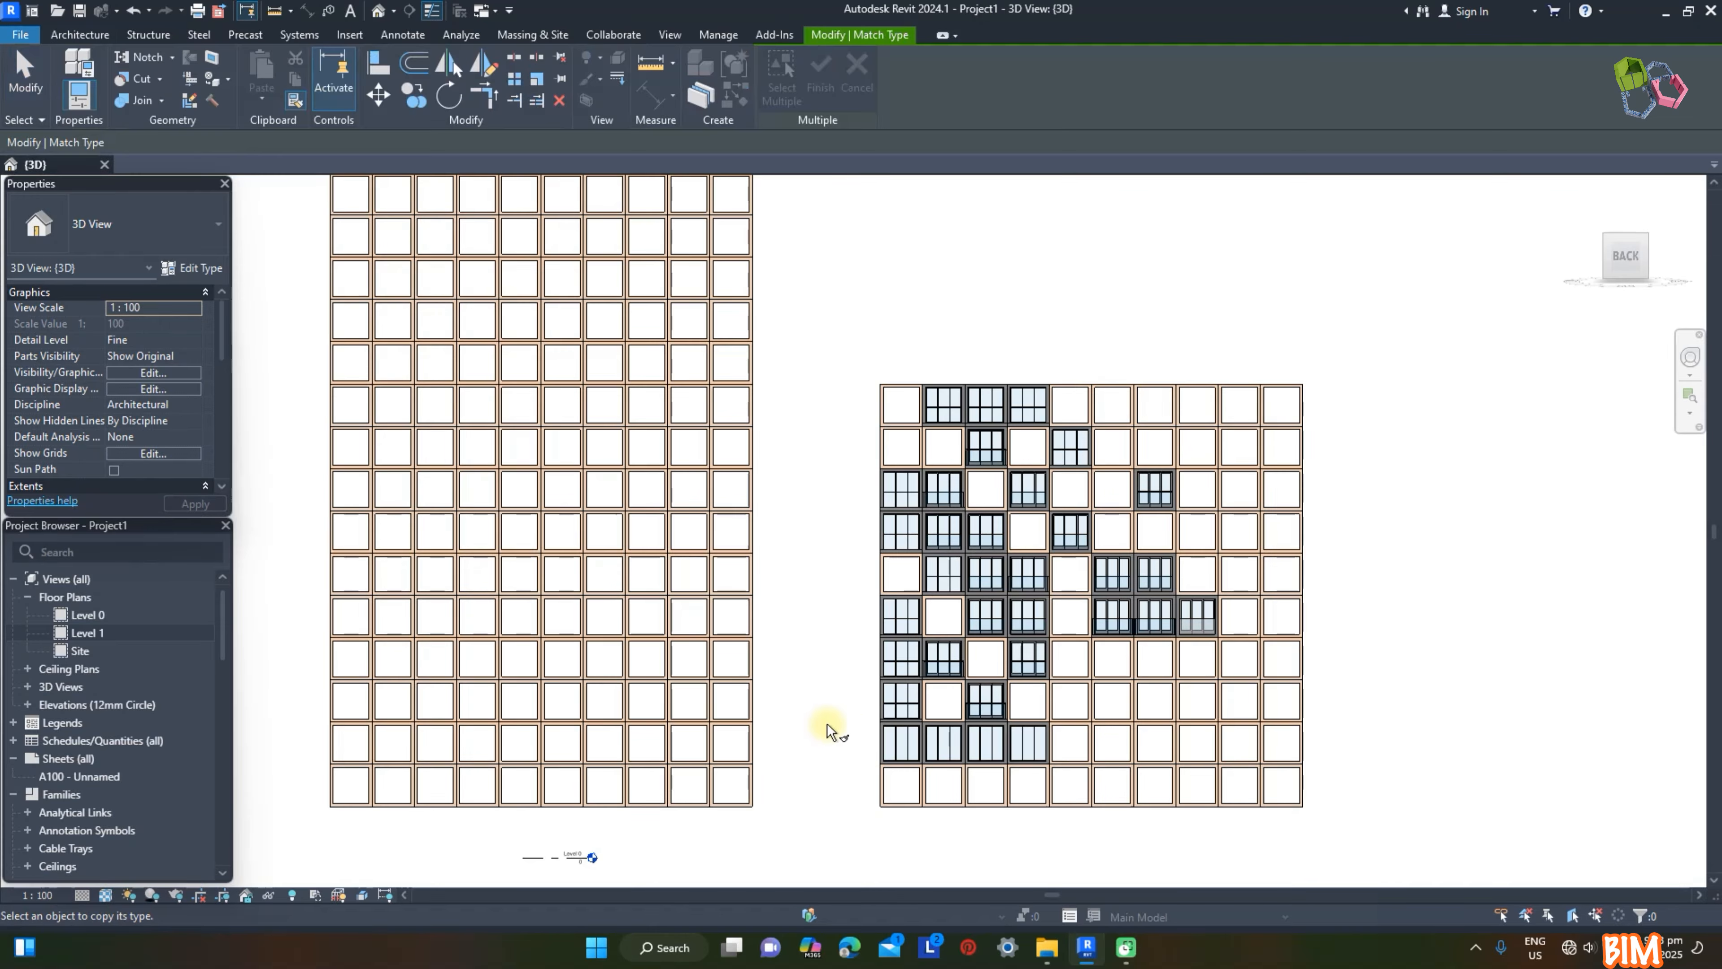
{"action": "left_click", "coordinate": [899, 743]}
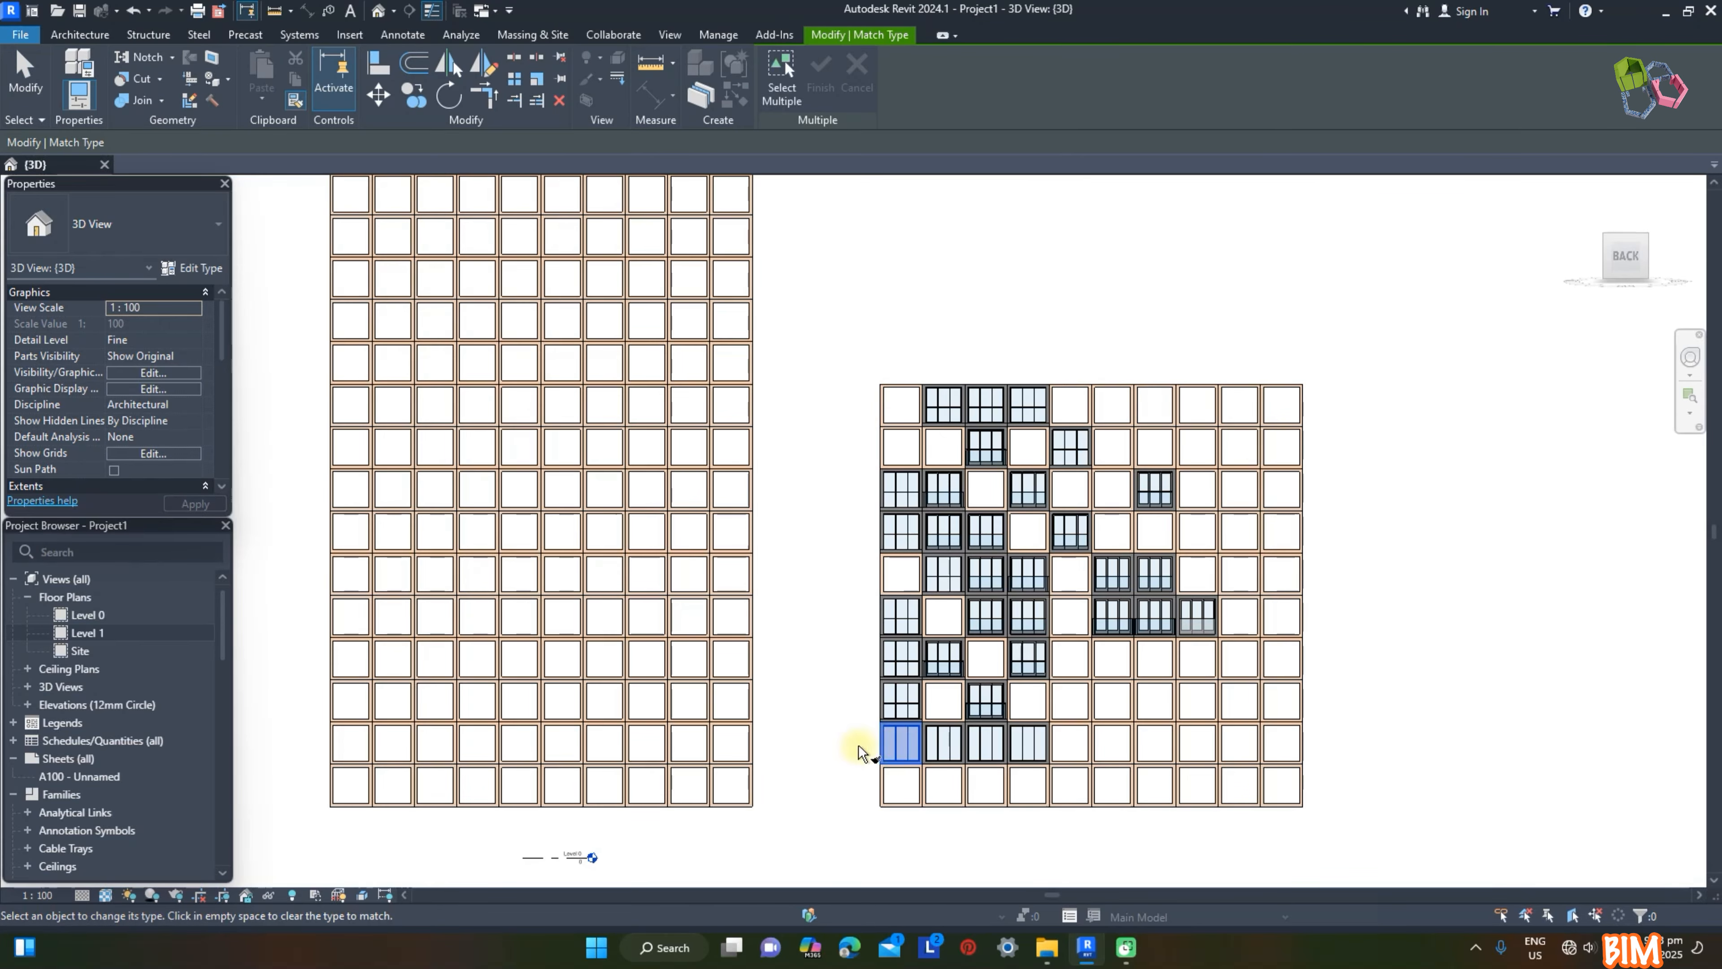
{"action": "left_click", "coordinate": [743, 666]}
{"action": "left_click", "coordinate": [702, 662]}
{"action": "left_click", "coordinate": [665, 663]}
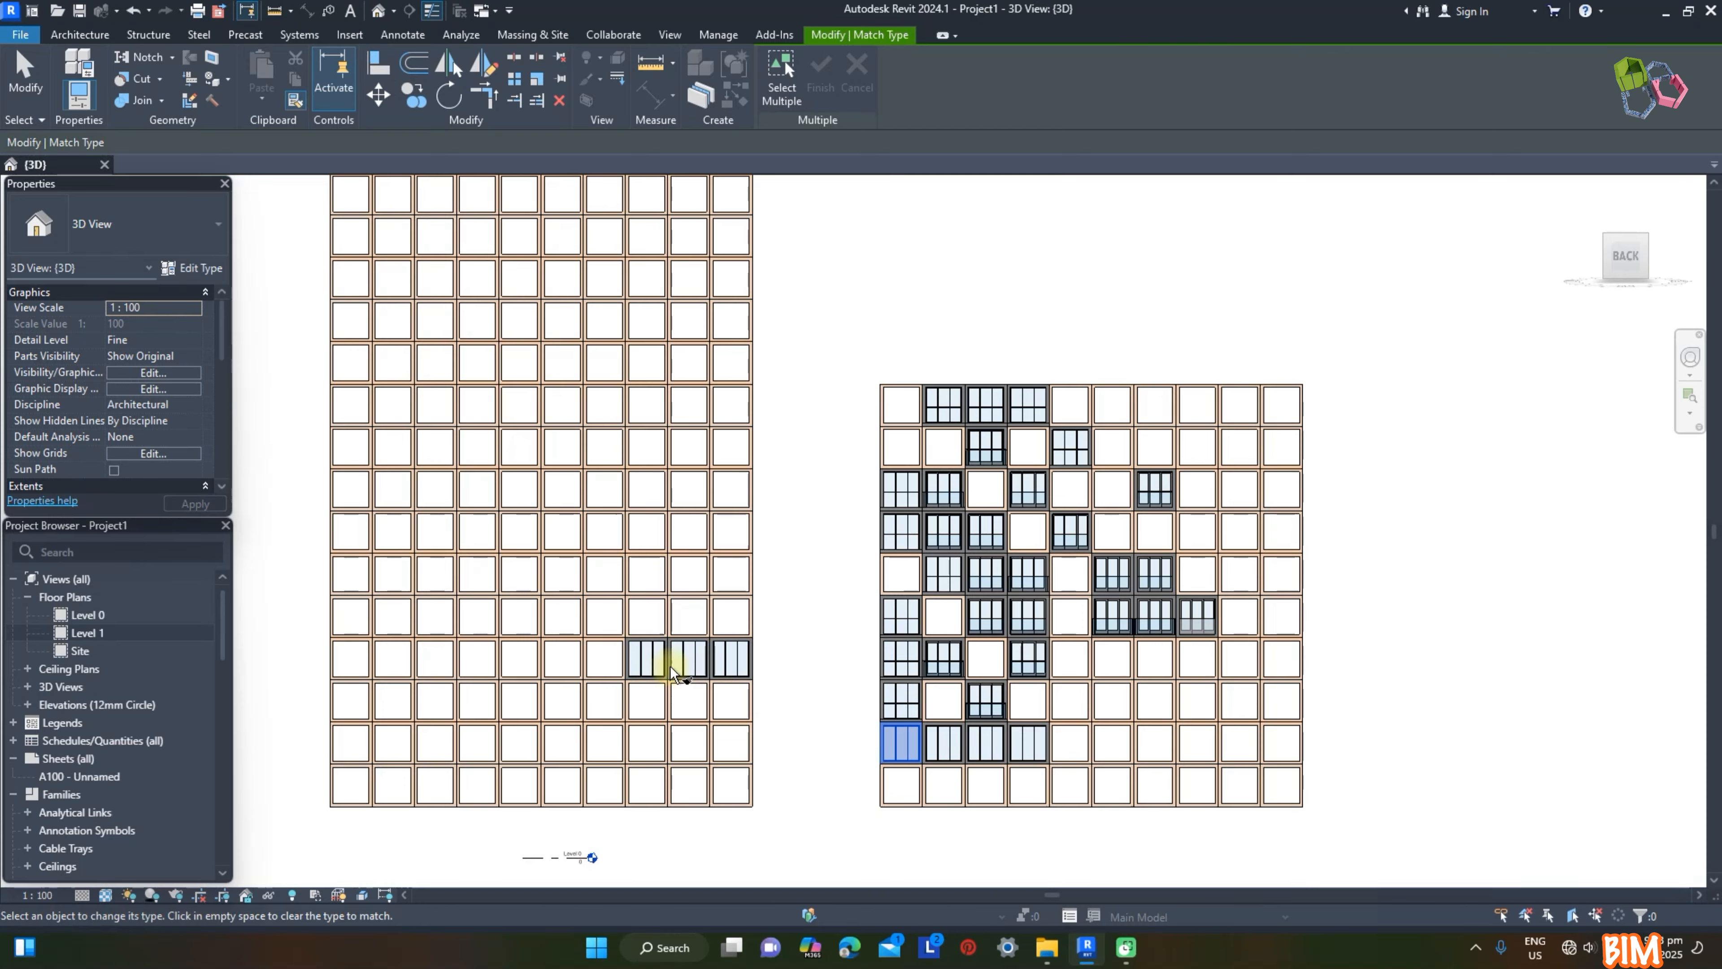
{"action": "key", "text": "Escape"}
{"action": "key", "text": "Escape"}
Step: Change the remaining seven Frame panels in the tall wall's fourth row from the bottom to Reces (Fixed)
{"action": "left_click_drag", "start_coordinate": [285, 622], "coordinate": [633, 691]}
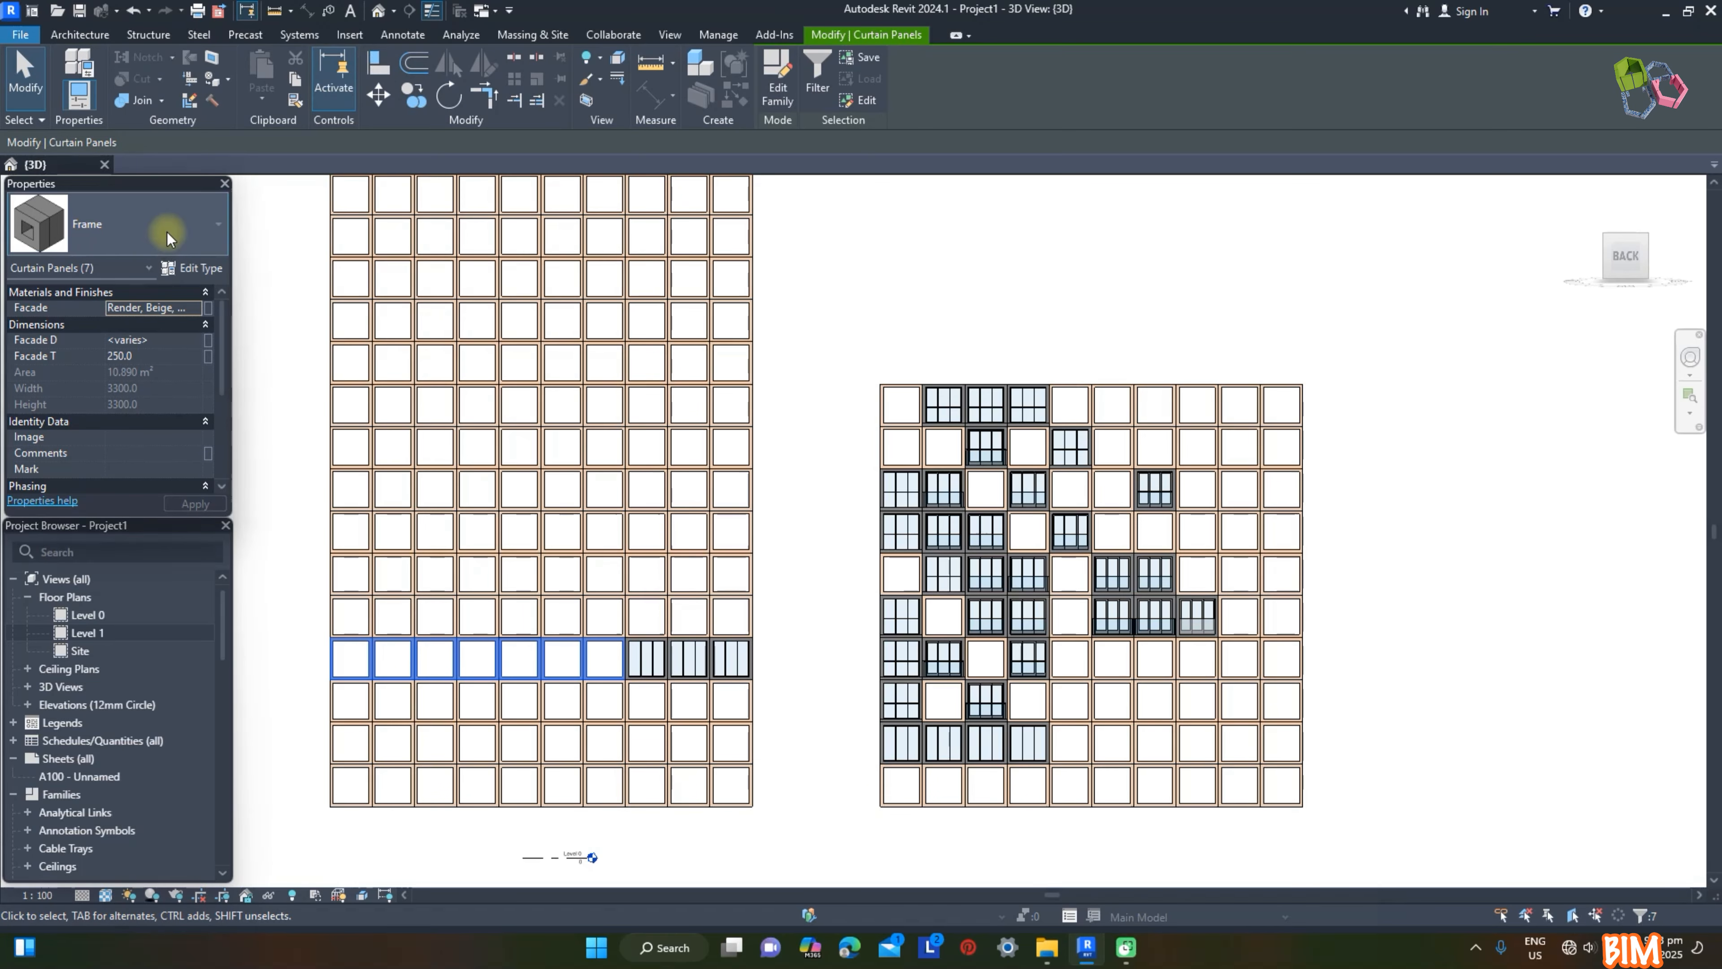
{"action": "left_click", "coordinate": [120, 229]}
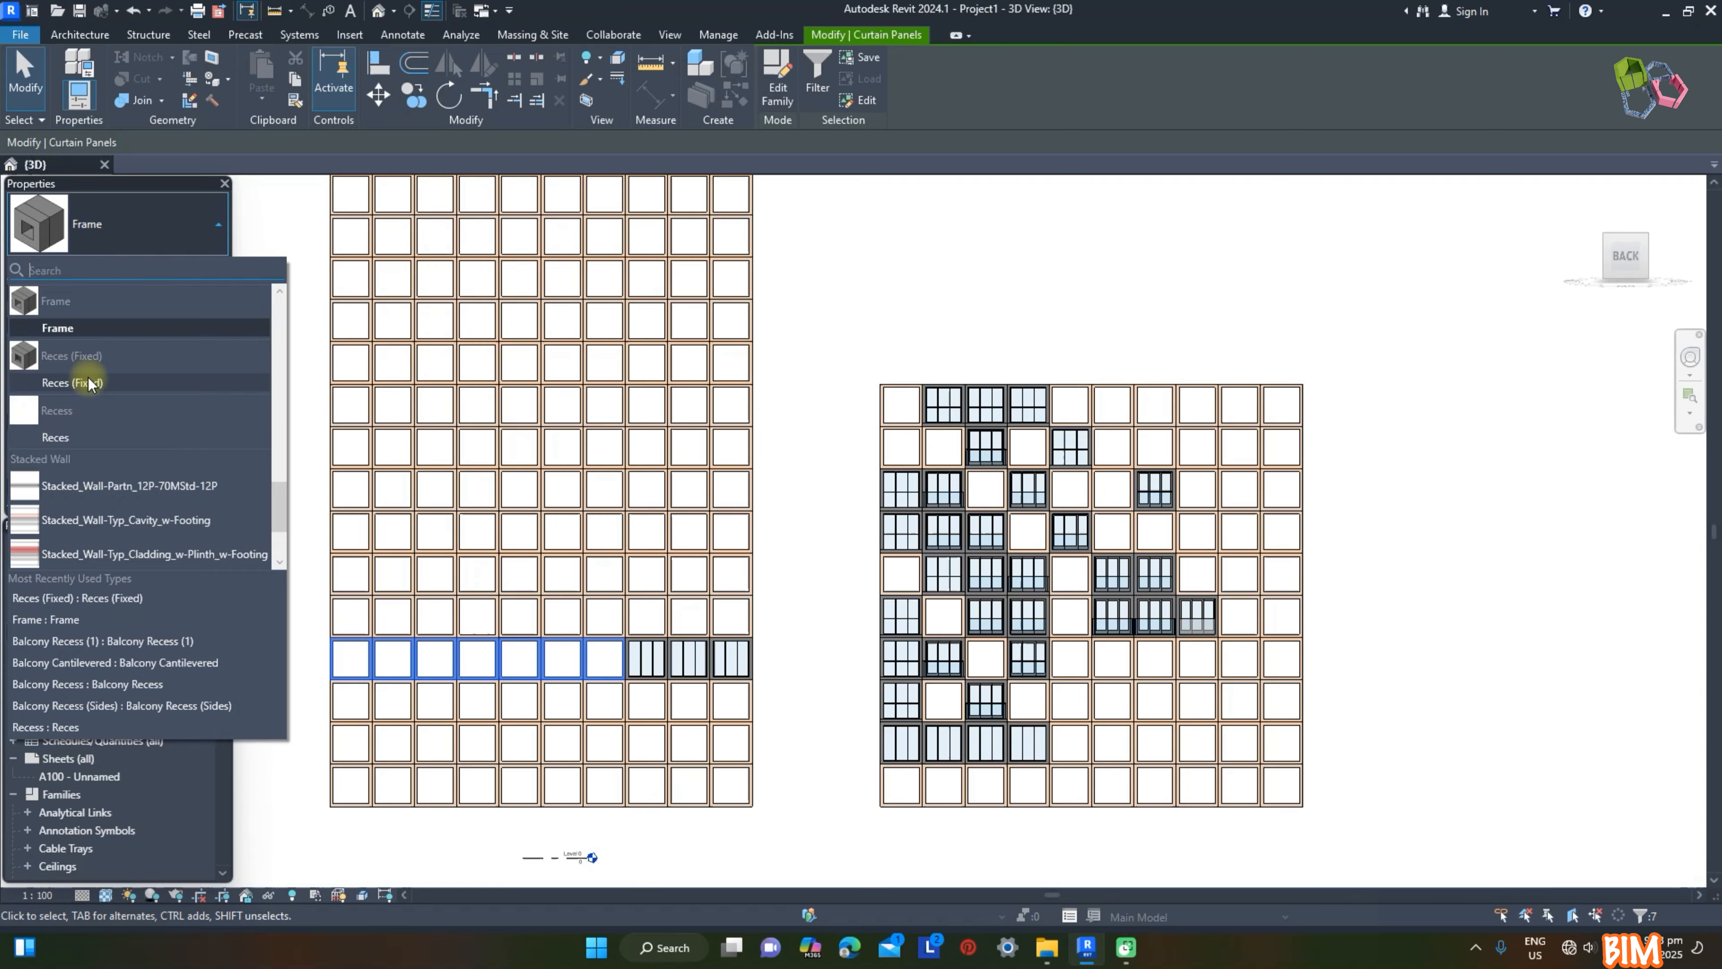
{"action": "left_click", "coordinate": [72, 382]}
{"action": "left_click", "coordinate": [855, 323]}
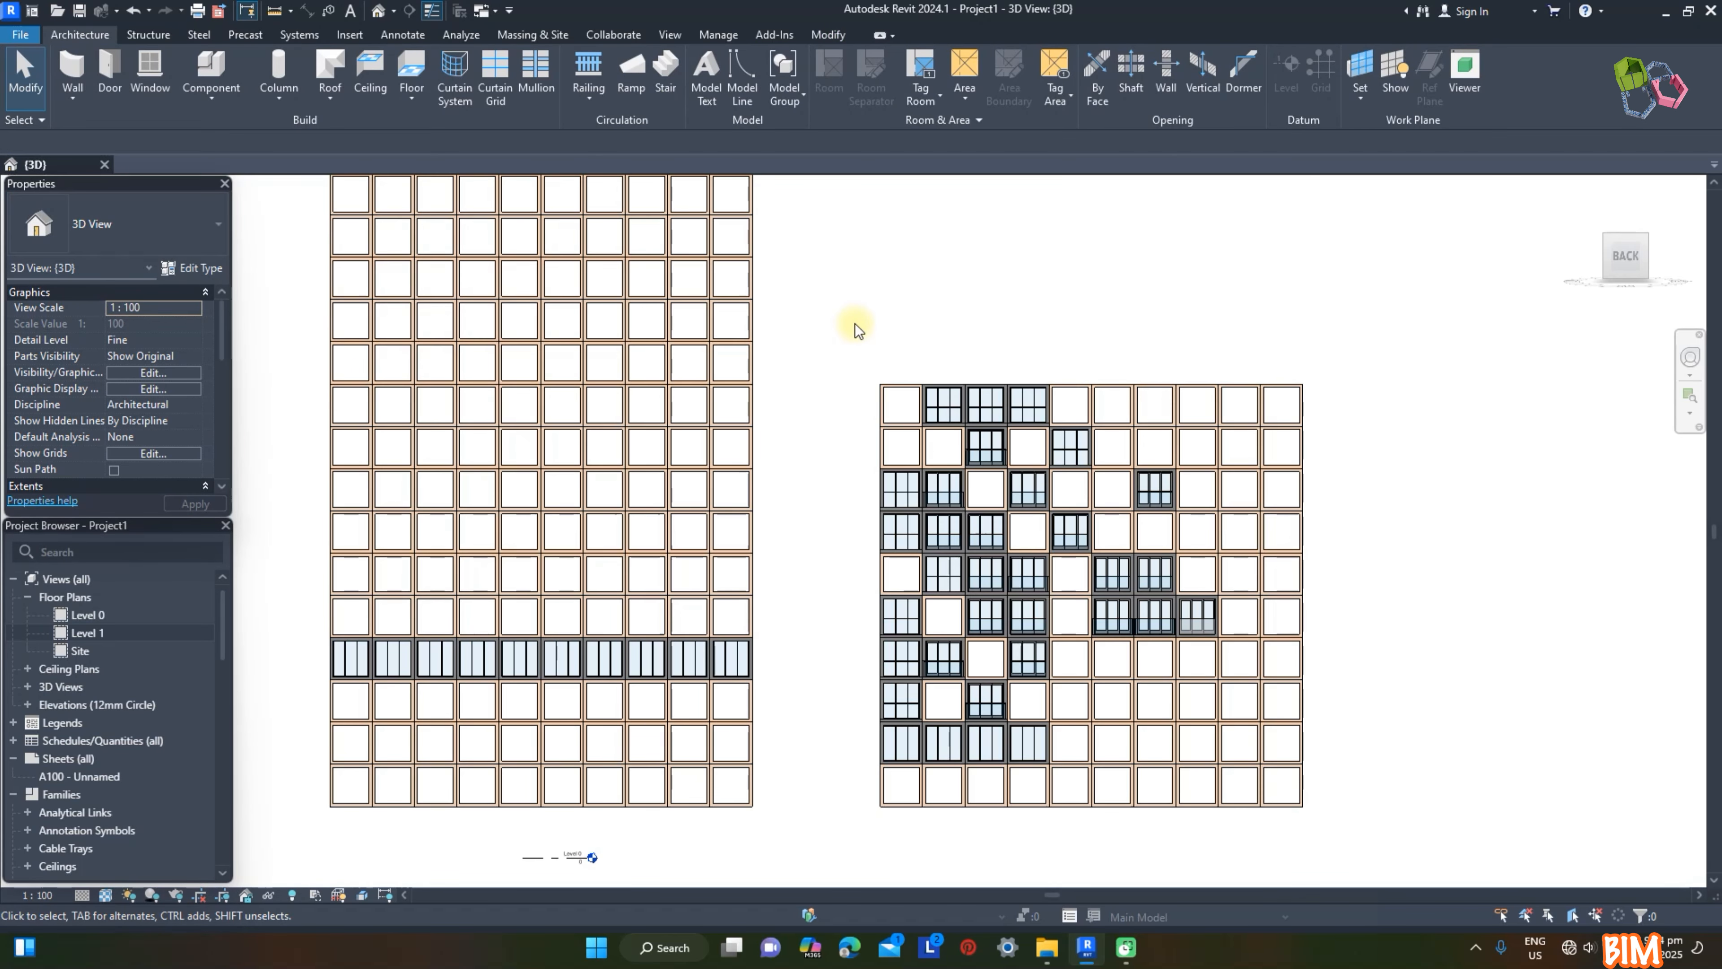
Step: Change all curtain panels between the Reces (Fixed) row and the top three rows of the tall wall to the Reces type
{"action": "scroll", "coordinate": [857, 325], "scroll_direction": "down", "scroll_amount": 4}
{"action": "left_click_drag", "start_coordinate": [481, 237], "coordinate": [745, 748]}
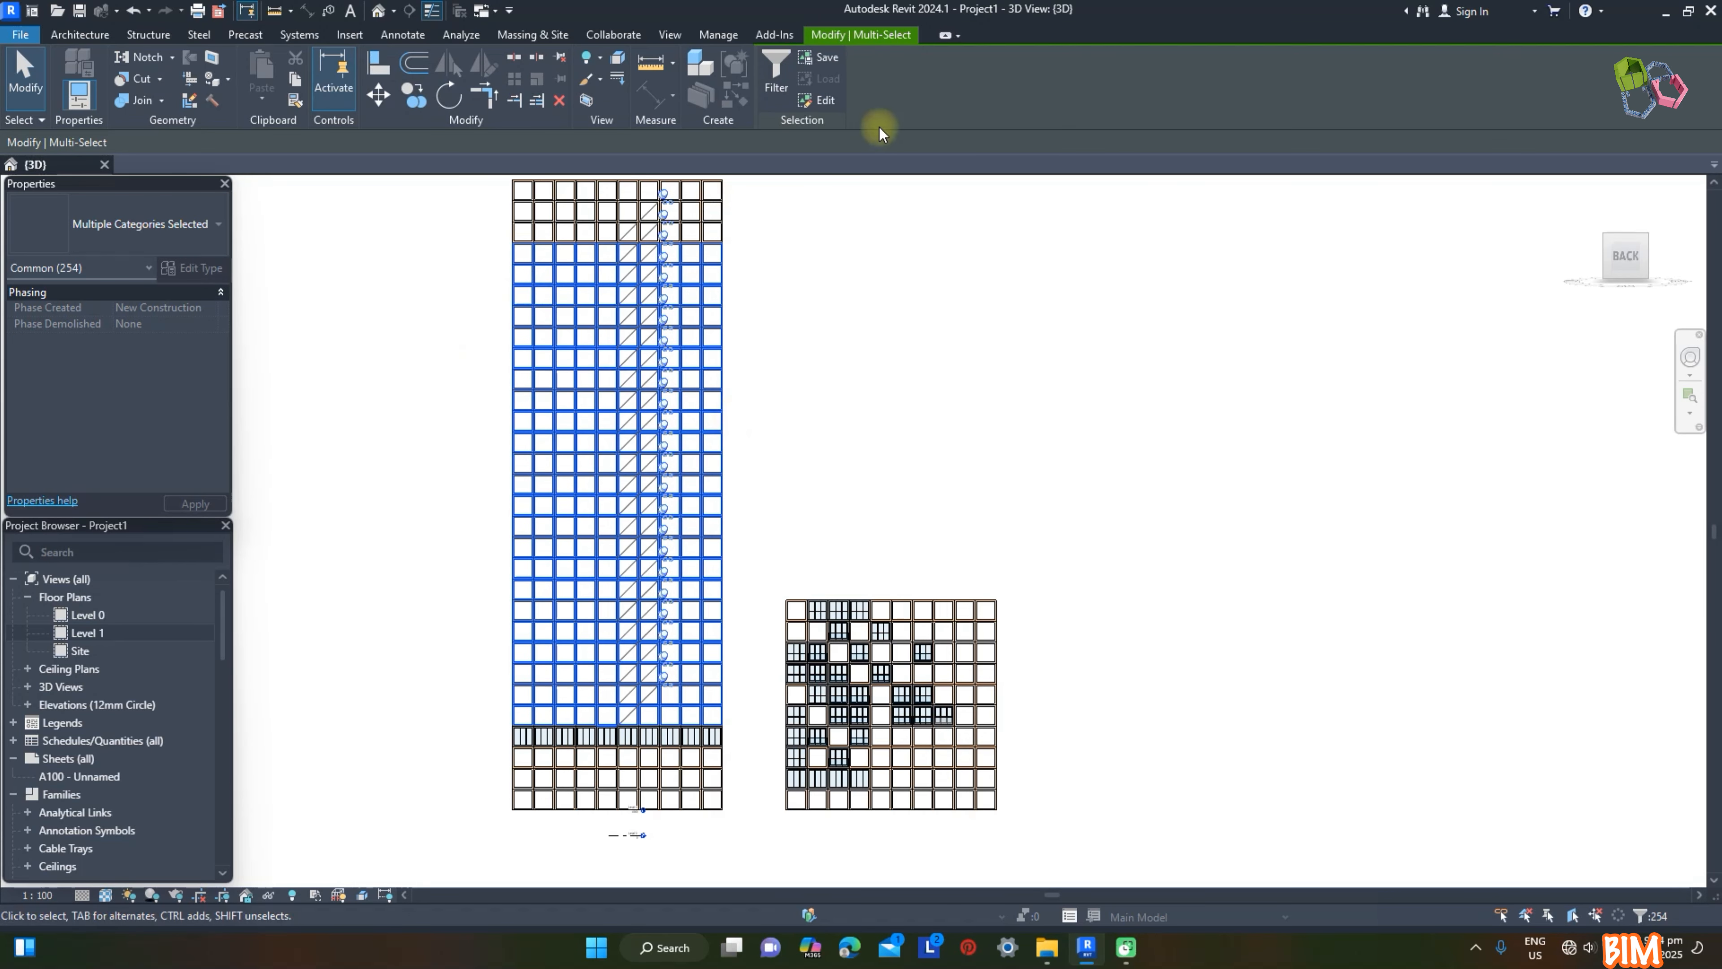
{"action": "left_click", "coordinate": [778, 71]}
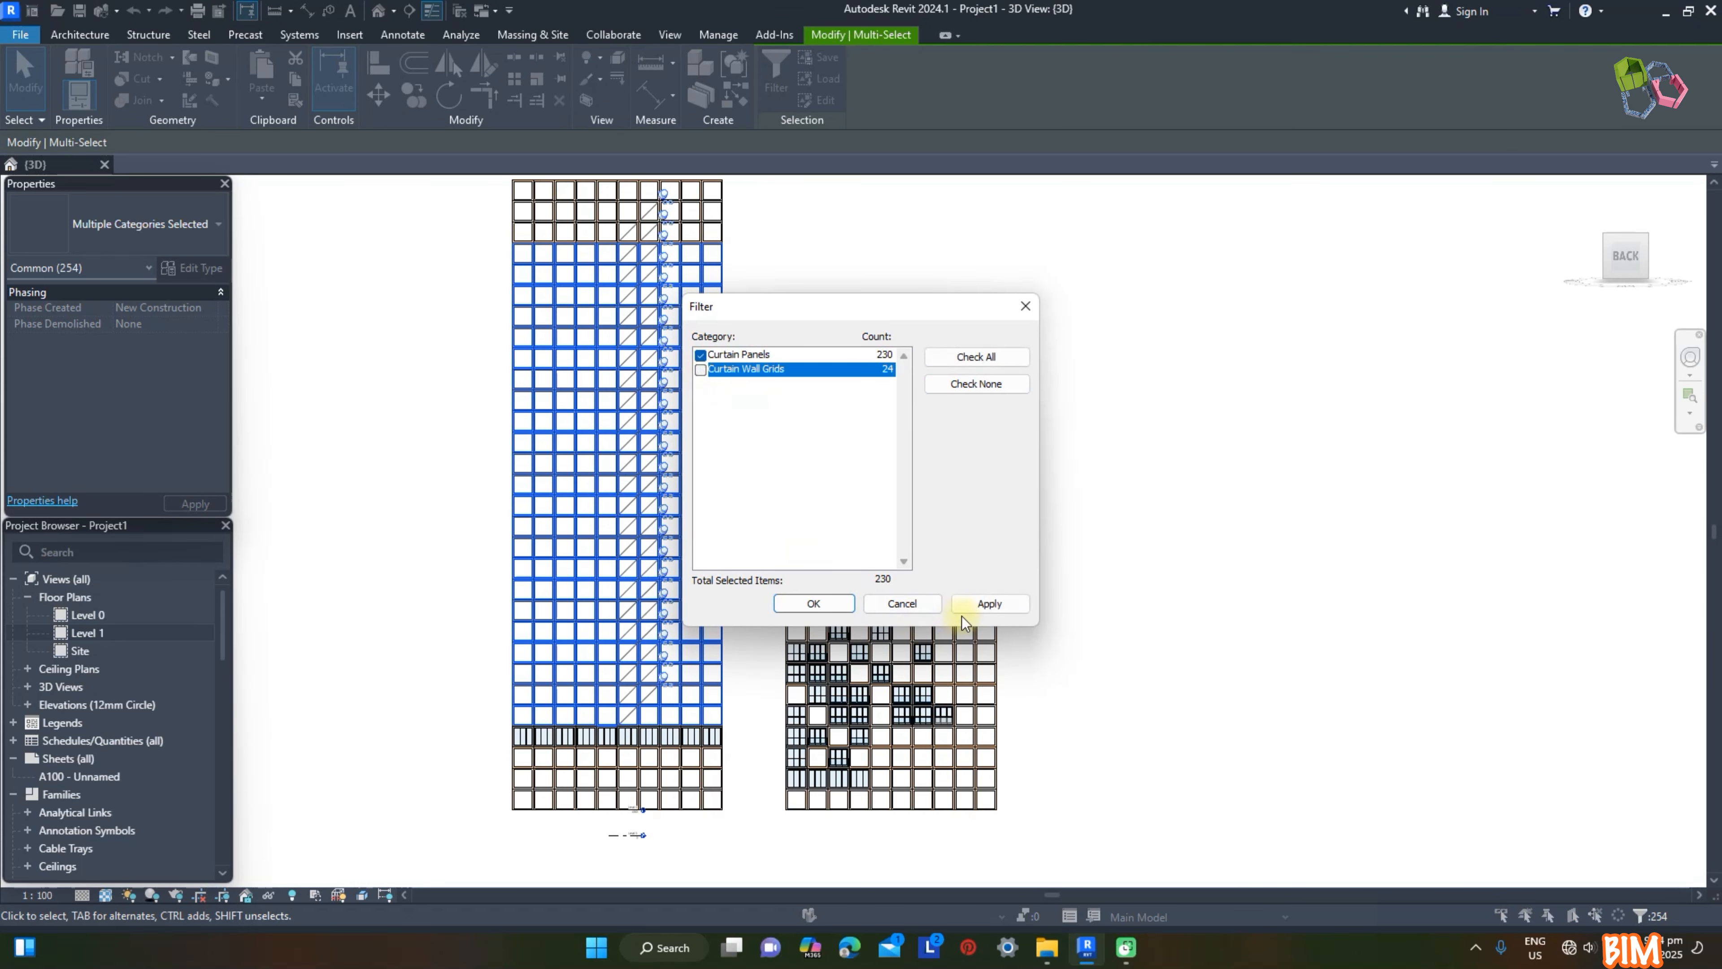
{"action": "left_click", "coordinate": [822, 604]}
{"action": "left_click", "coordinate": [113, 228]}
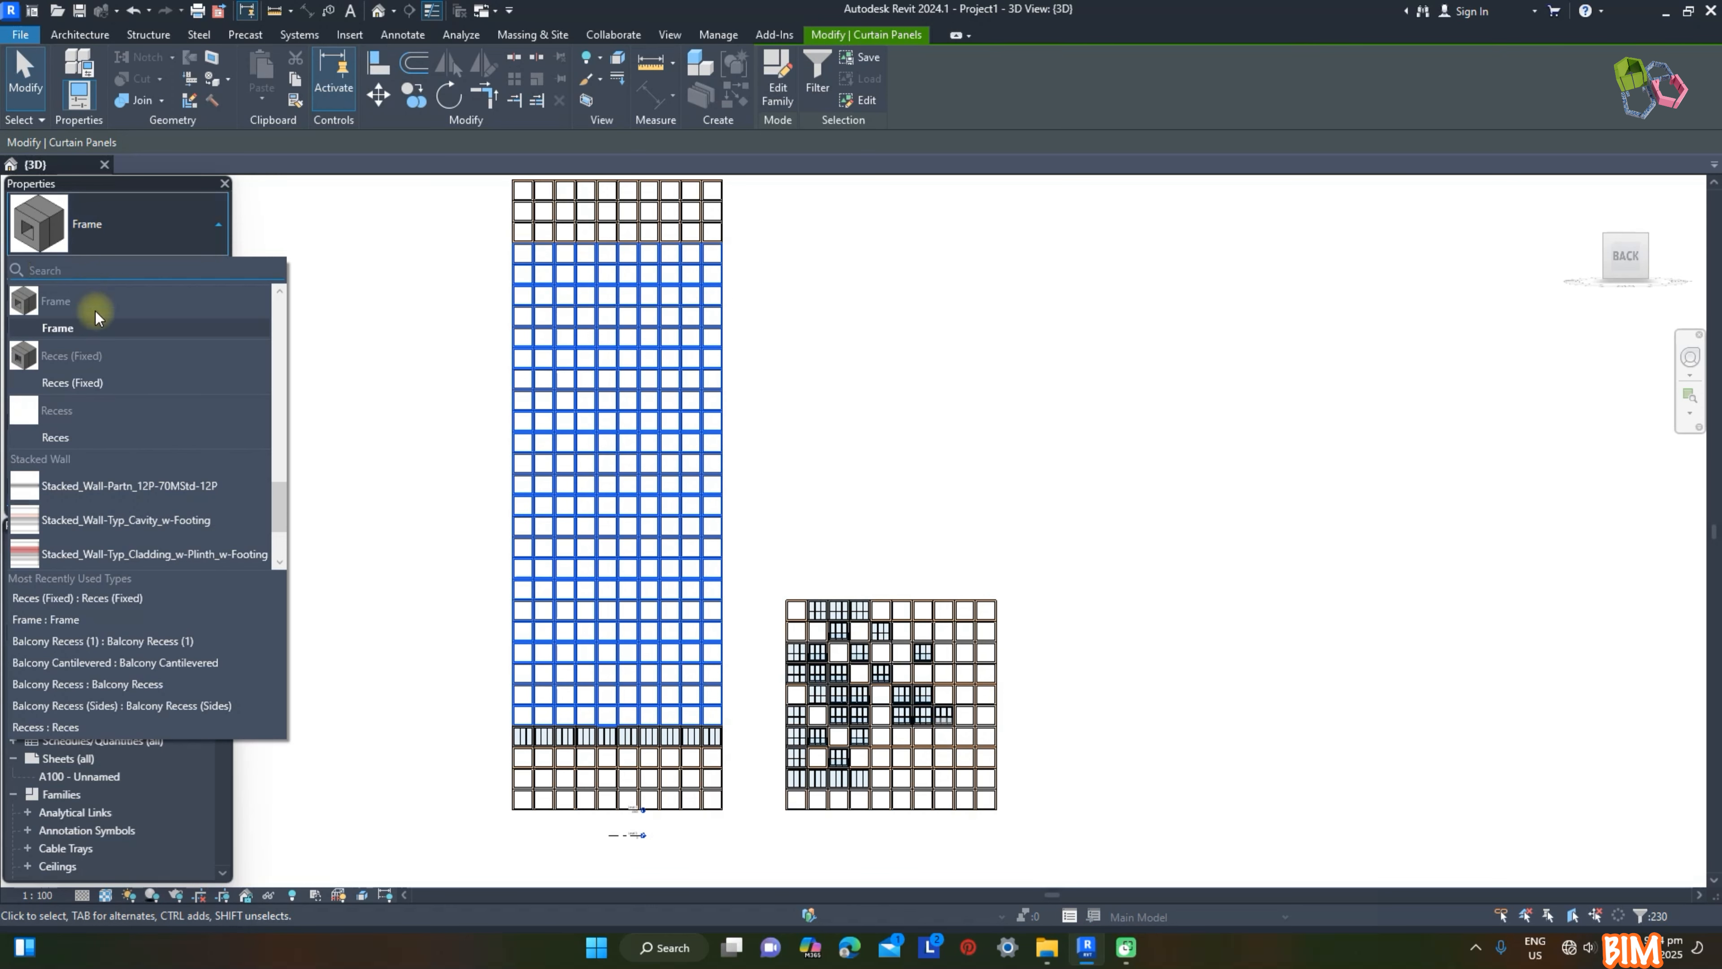
{"action": "left_click", "coordinate": [67, 438]}
{"action": "left_click", "coordinate": [884, 455]}
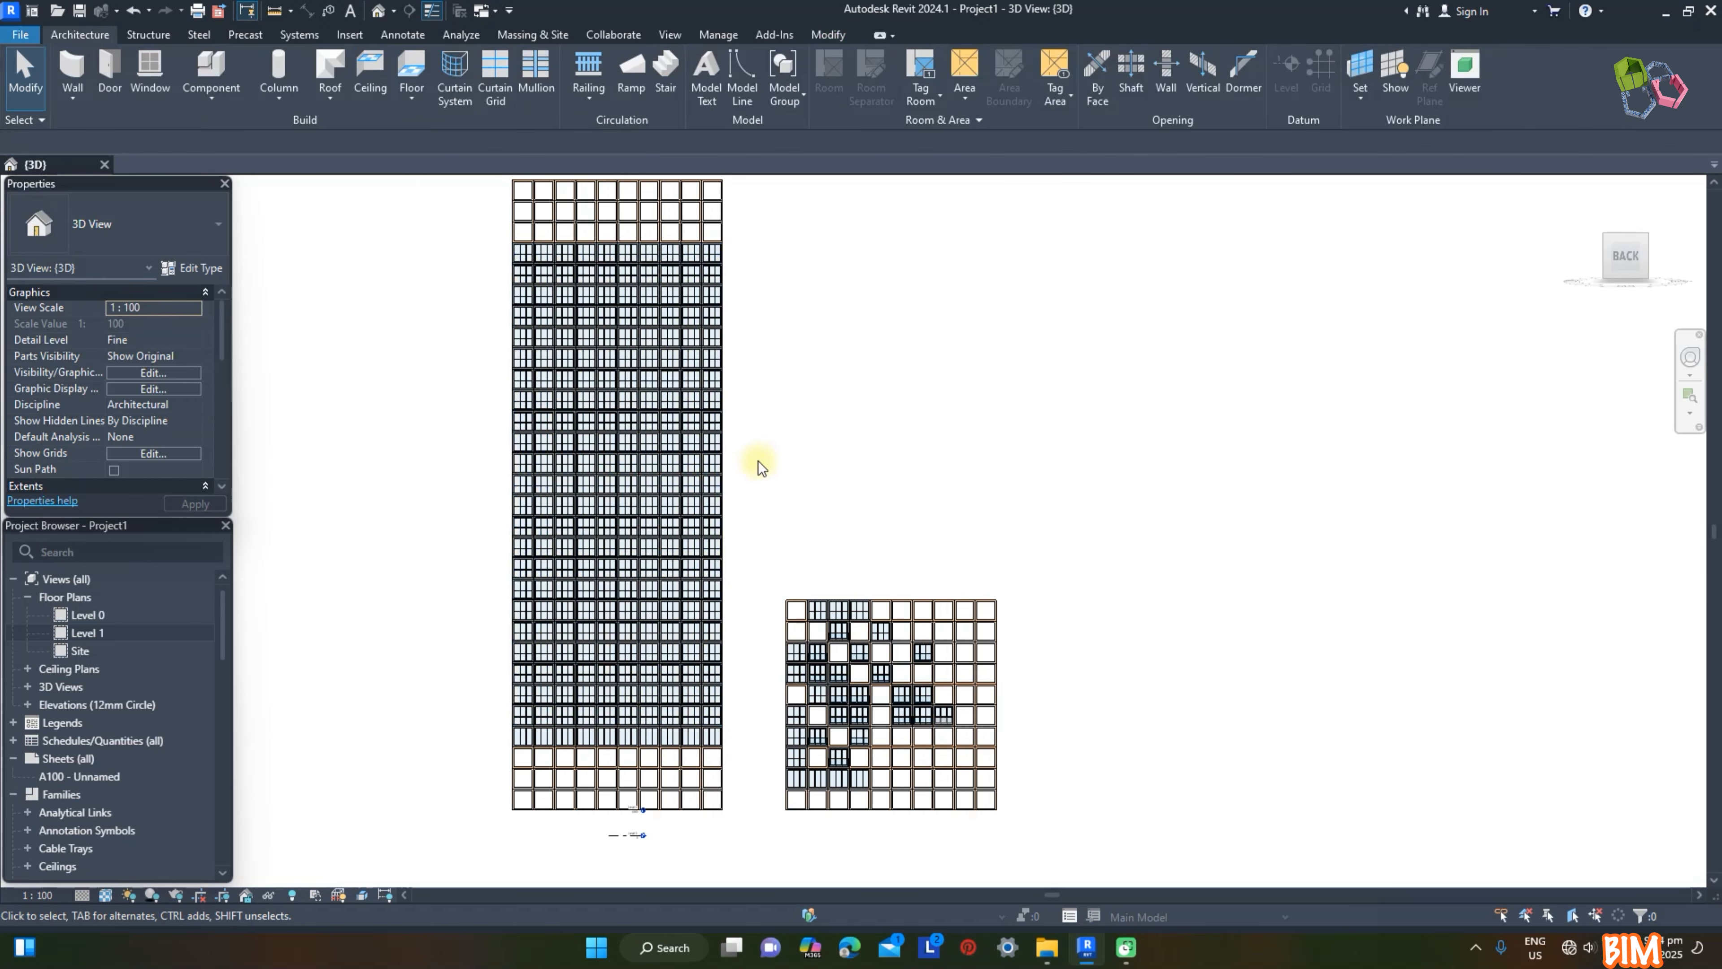
Step: Change the windowed panels in the tall wall's second and ninth columns, including their fixed ones, to the Reces type
{"action": "middle_click_drag", "start_coordinate": [525, 234], "coordinate": [420, 288]}
{"action": "scroll", "coordinate": [427, 274], "scroll_direction": "up", "scroll_amount": 3}
{"action": "scroll", "coordinate": [426, 277], "scroll_direction": "down", "scroll_amount": 3}
{"action": "left_click_drag", "start_coordinate": [444, 331], "coordinate": [456, 800]}
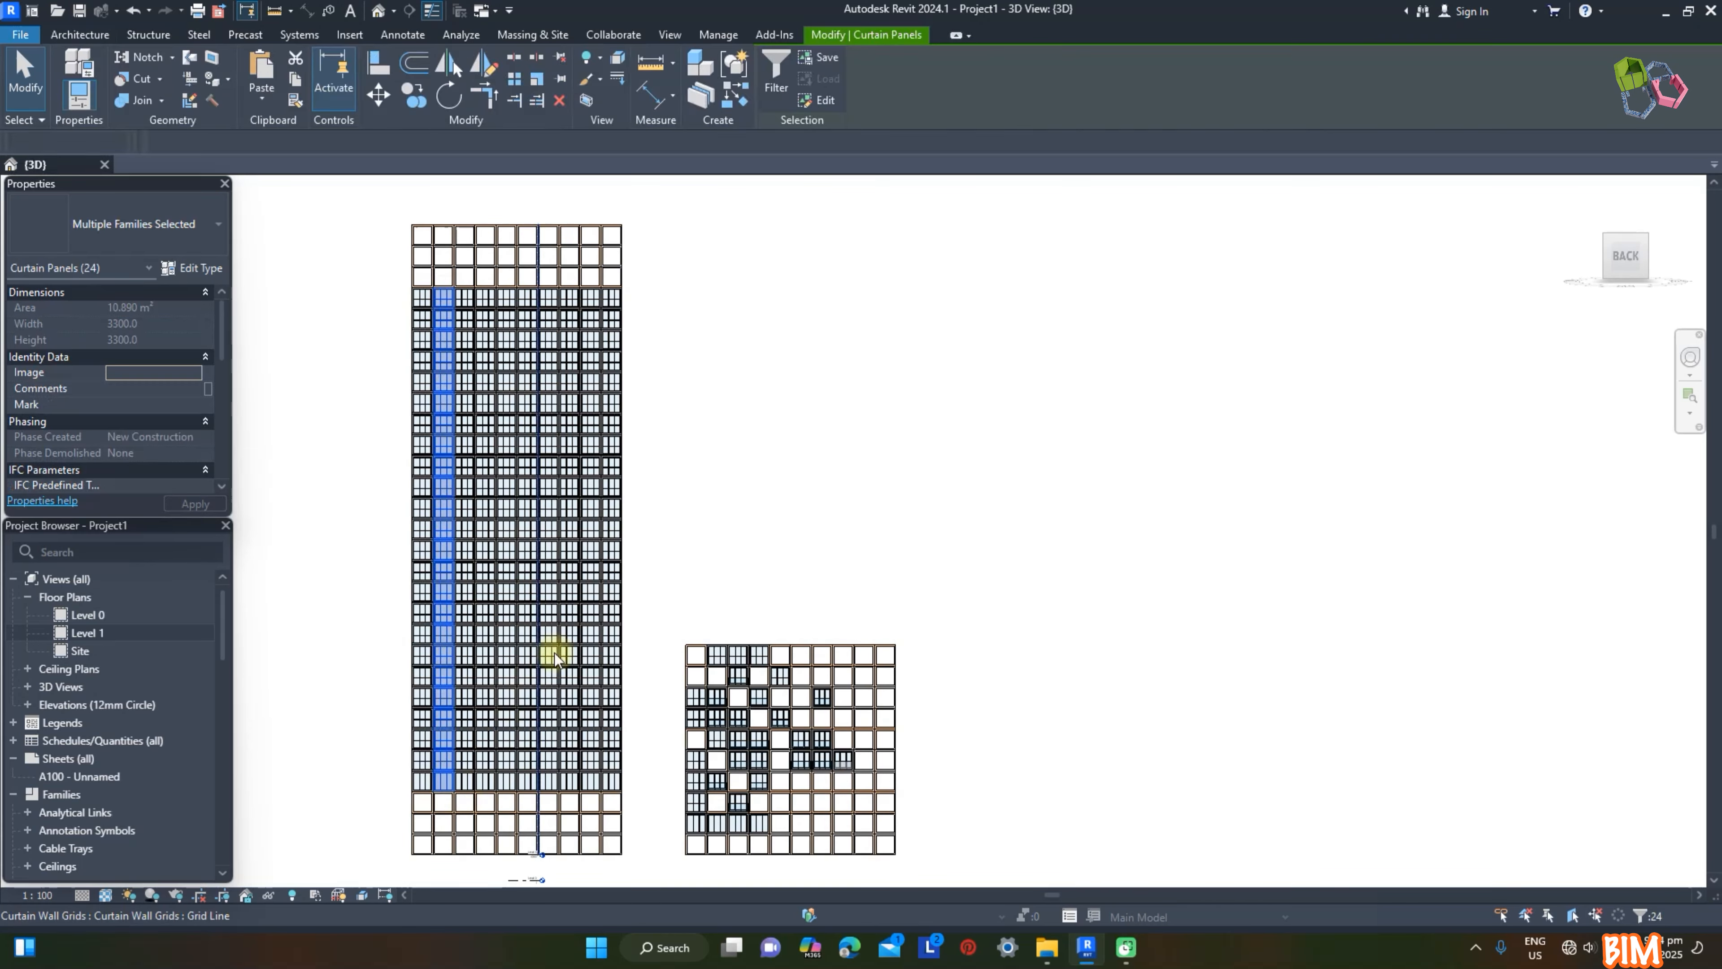
{"action": "left_click_drag", "start_coordinate": [572, 278], "coordinate": [596, 803], "text": "ctrl"}
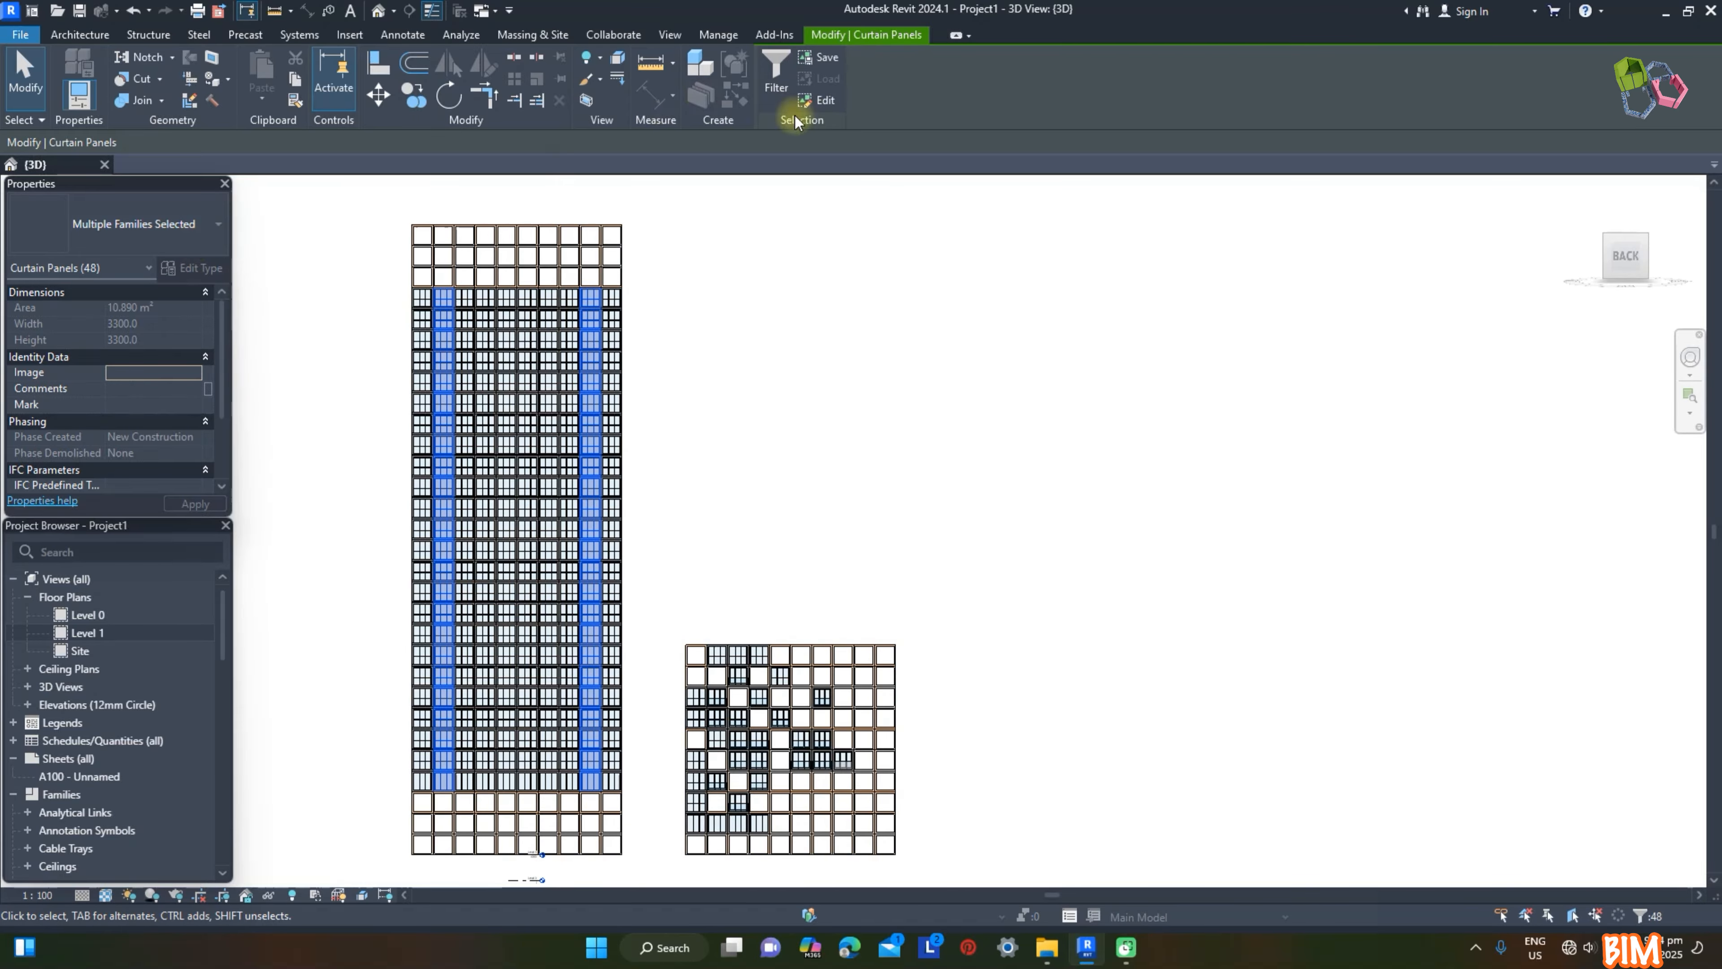
{"action": "left_click", "coordinate": [777, 78]}
{"action": "left_click", "coordinate": [812, 602]}
{"action": "left_click", "coordinate": [154, 234]}
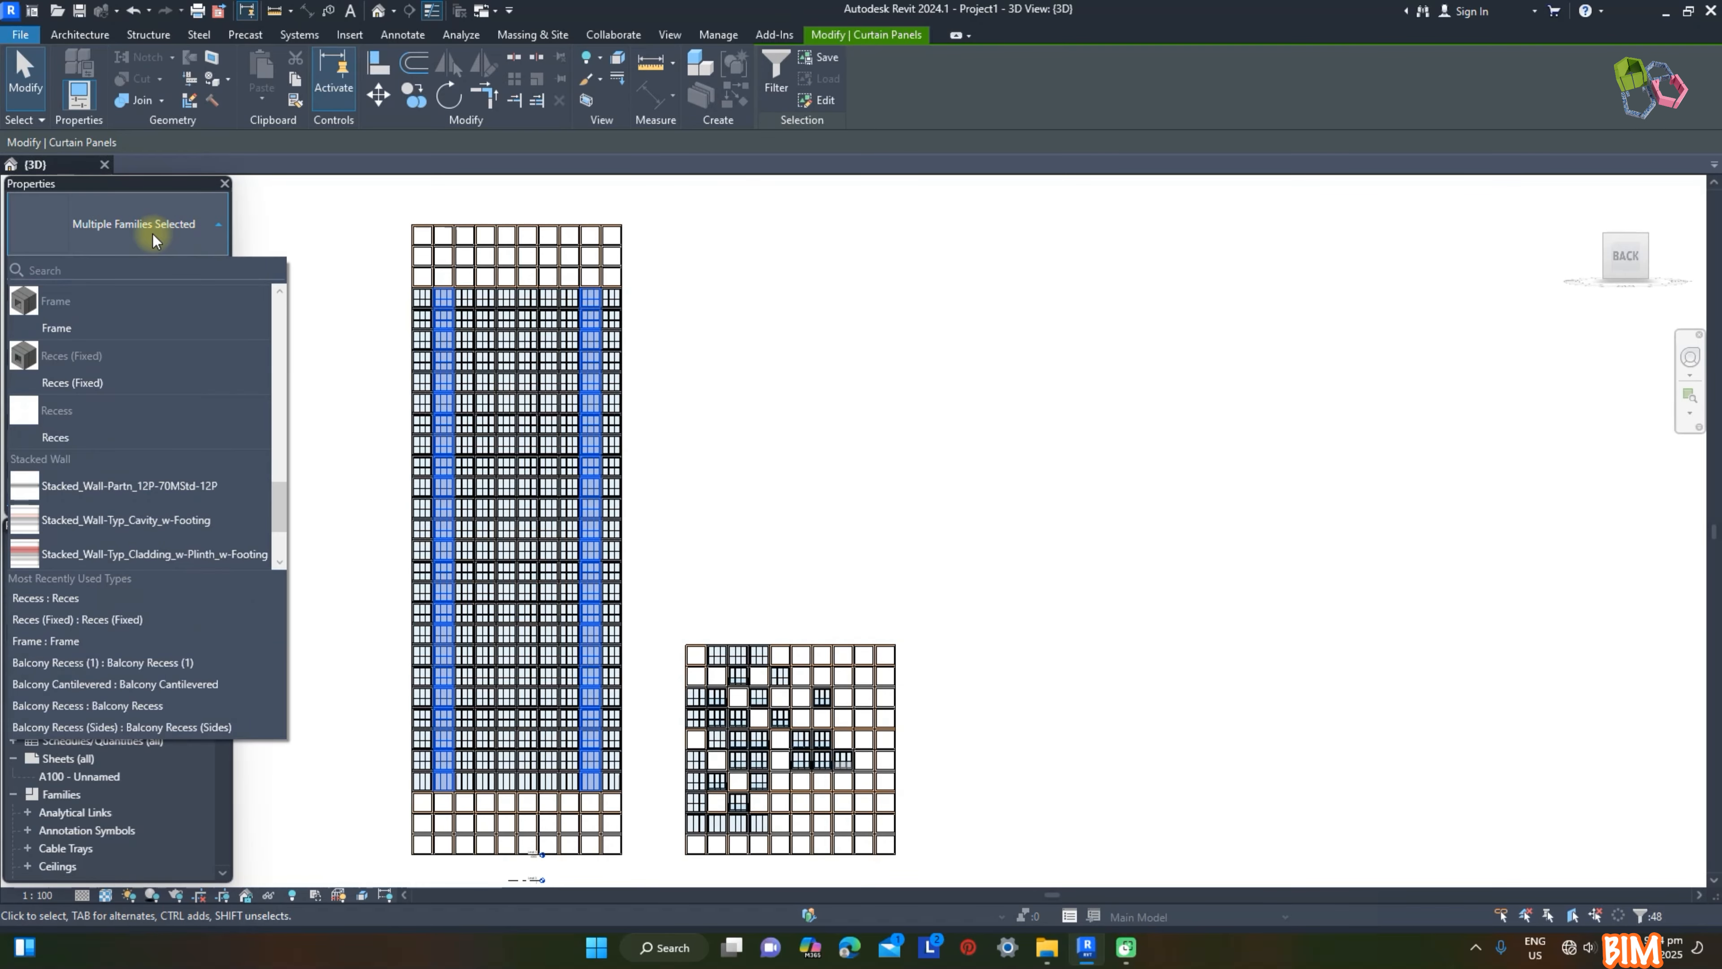
{"action": "left_click", "coordinate": [78, 434]}
Step: Set Facade D of the selected Reces panels in the two columns to 550
{"action": "middle_click_drag", "start_coordinate": [775, 415], "coordinate": [973, 517], "text": "shift"}
{"action": "scroll", "coordinate": [491, 292], "scroll_direction": "up", "scroll_amount": 7}
{"action": "left_click", "coordinate": [154, 340]}
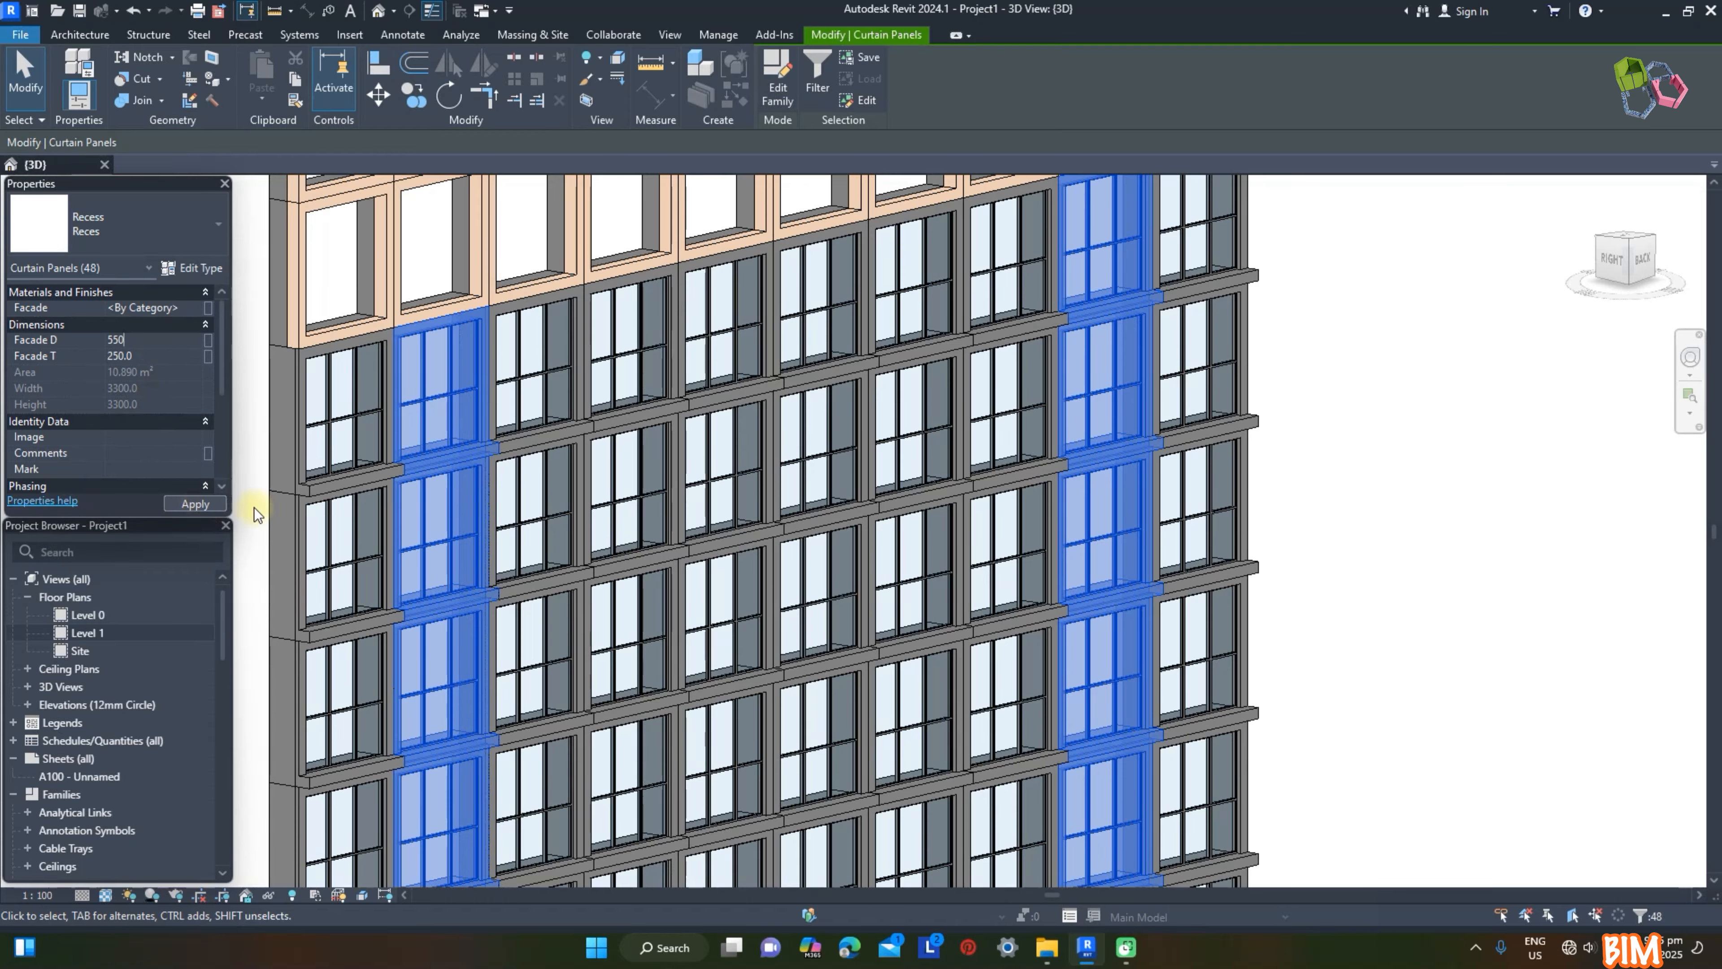
{"action": "left_click", "coordinate": [1338, 531]}
Step: Change four Reces panels in the lower middle of the tall wall, two of them adjacent, to the Balcony Recess type
{"action": "scroll", "coordinate": [347, 481], "scroll_direction": "up", "scroll_amount": 3}
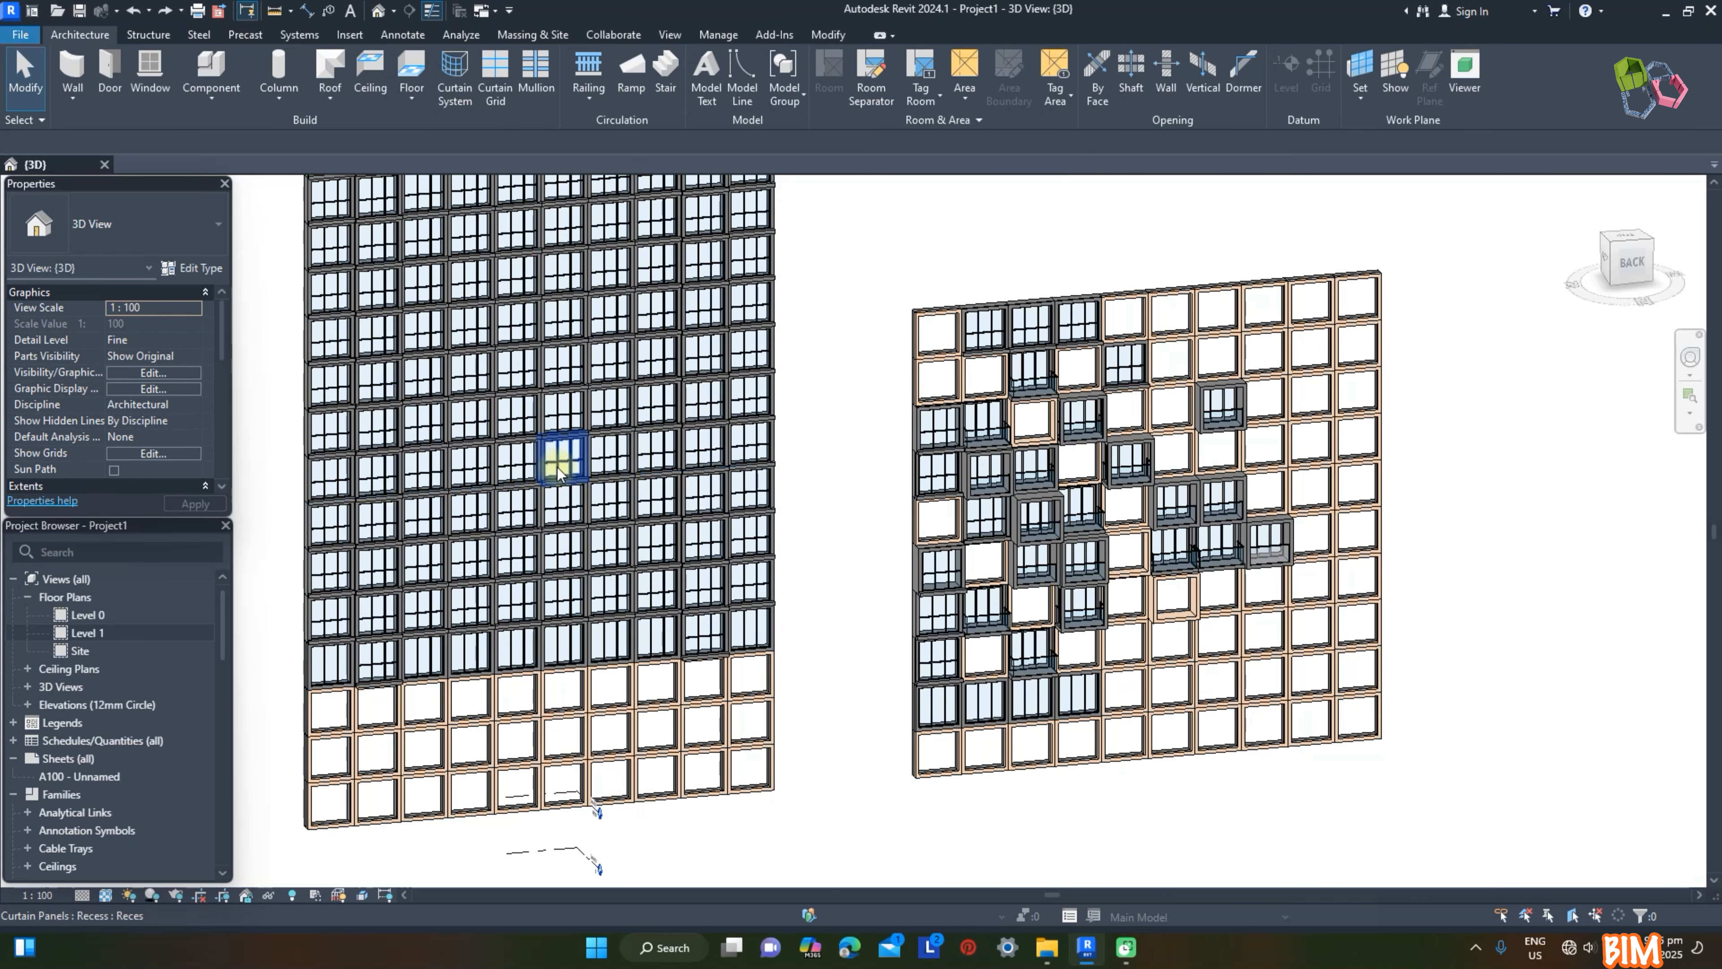
{"action": "left_click", "coordinate": [558, 468]}
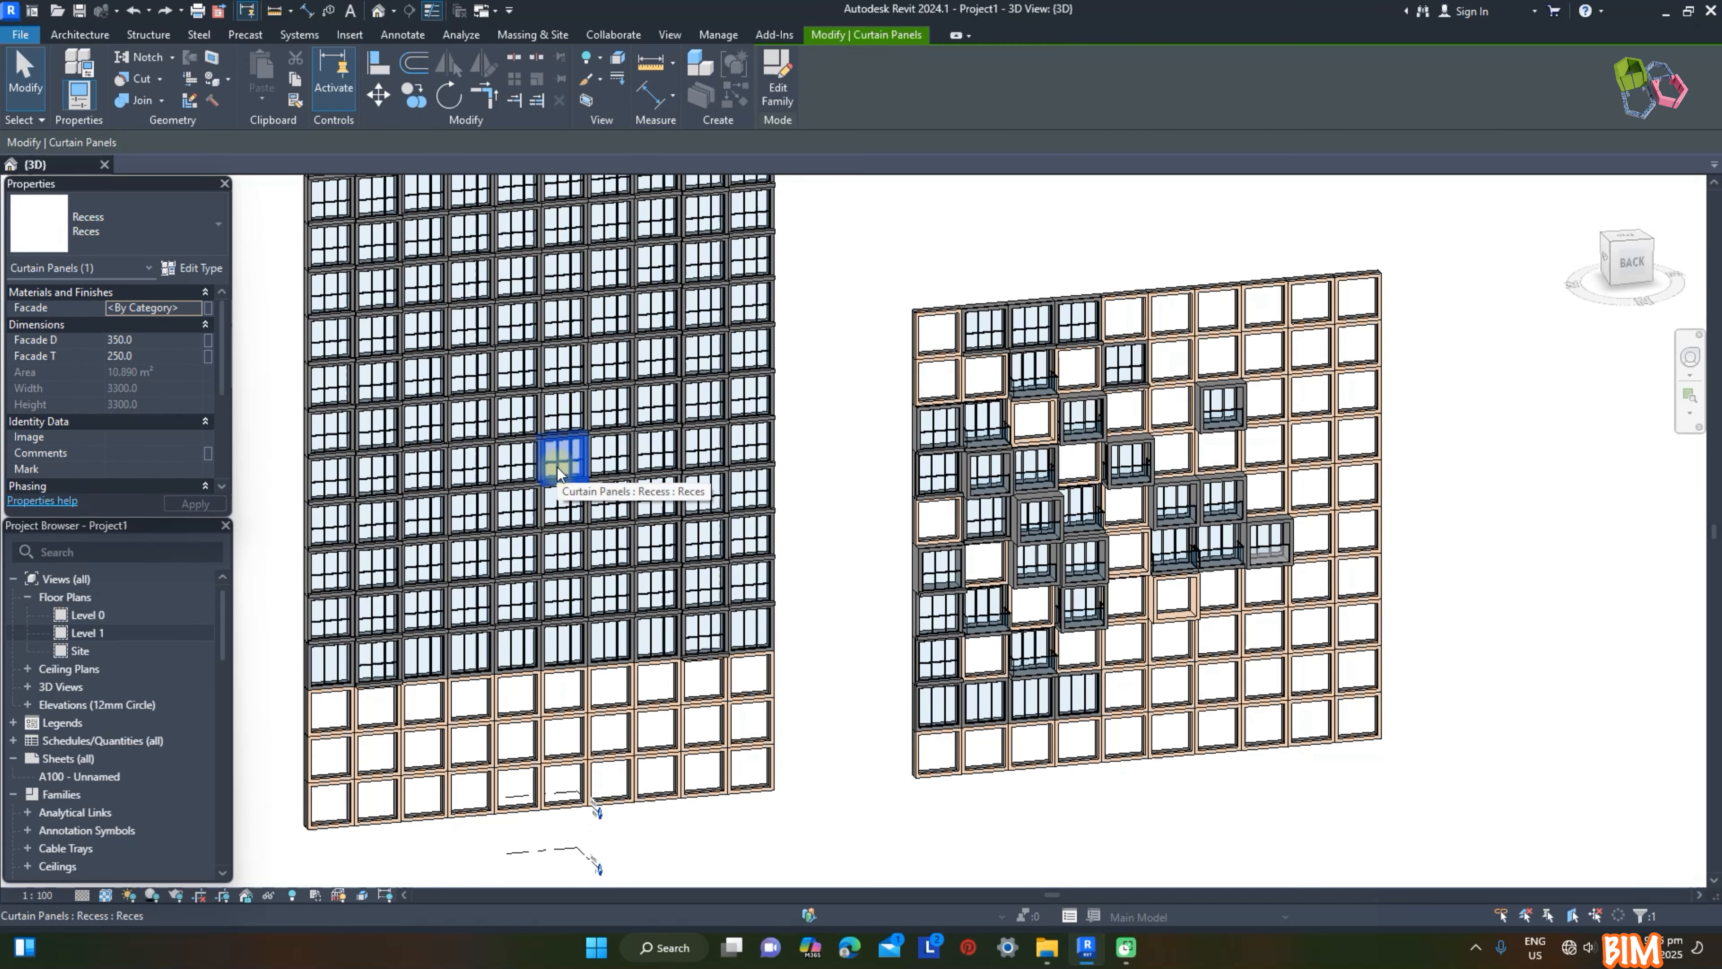
{"action": "left_click", "coordinate": [608, 464], "text": "ctrl"}
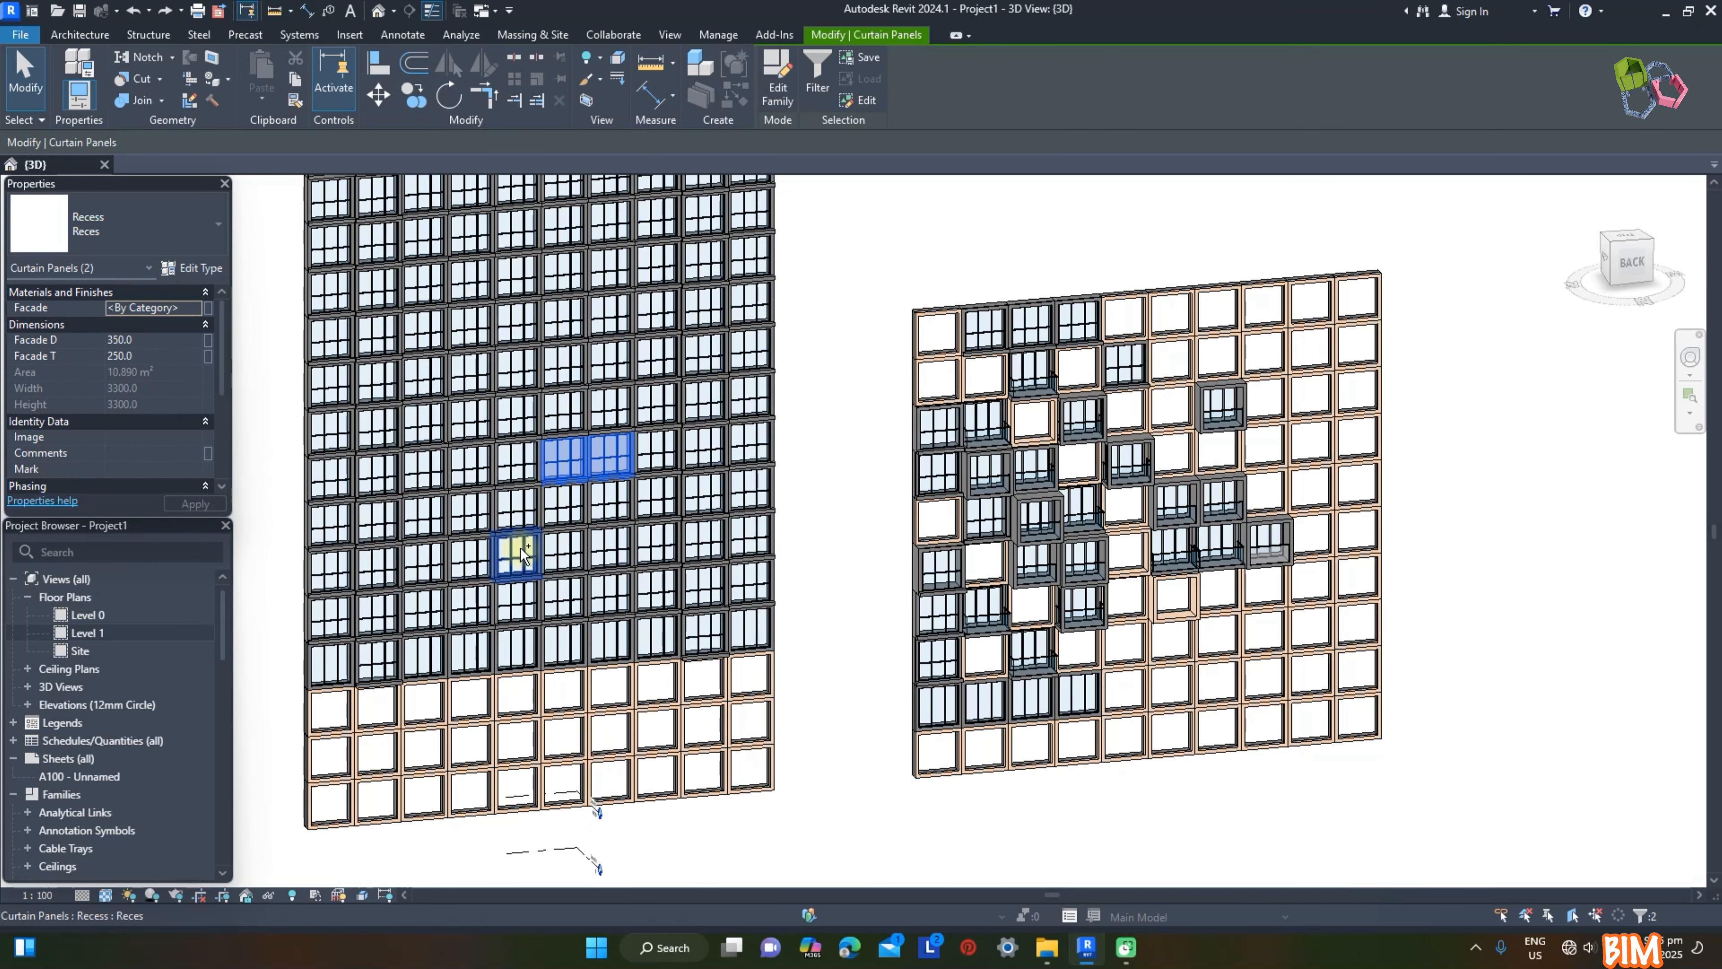
{"action": "left_click", "coordinate": [662, 407], "text": "ctrl"}
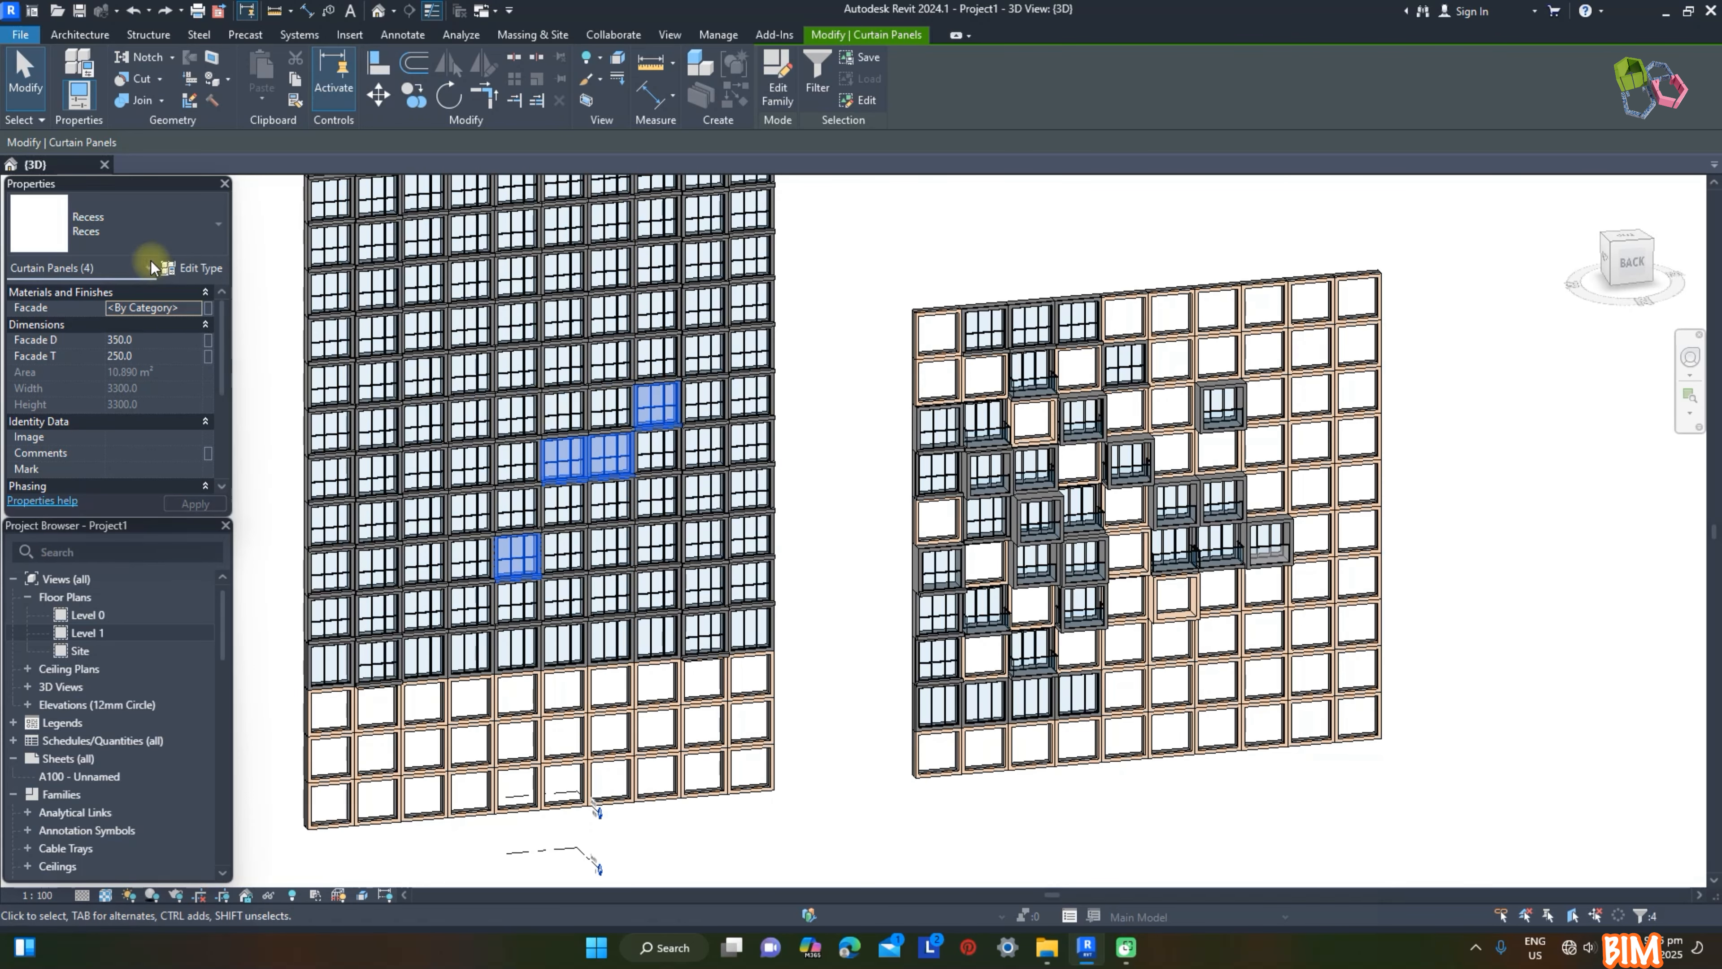
{"action": "left_click", "coordinate": [122, 224]}
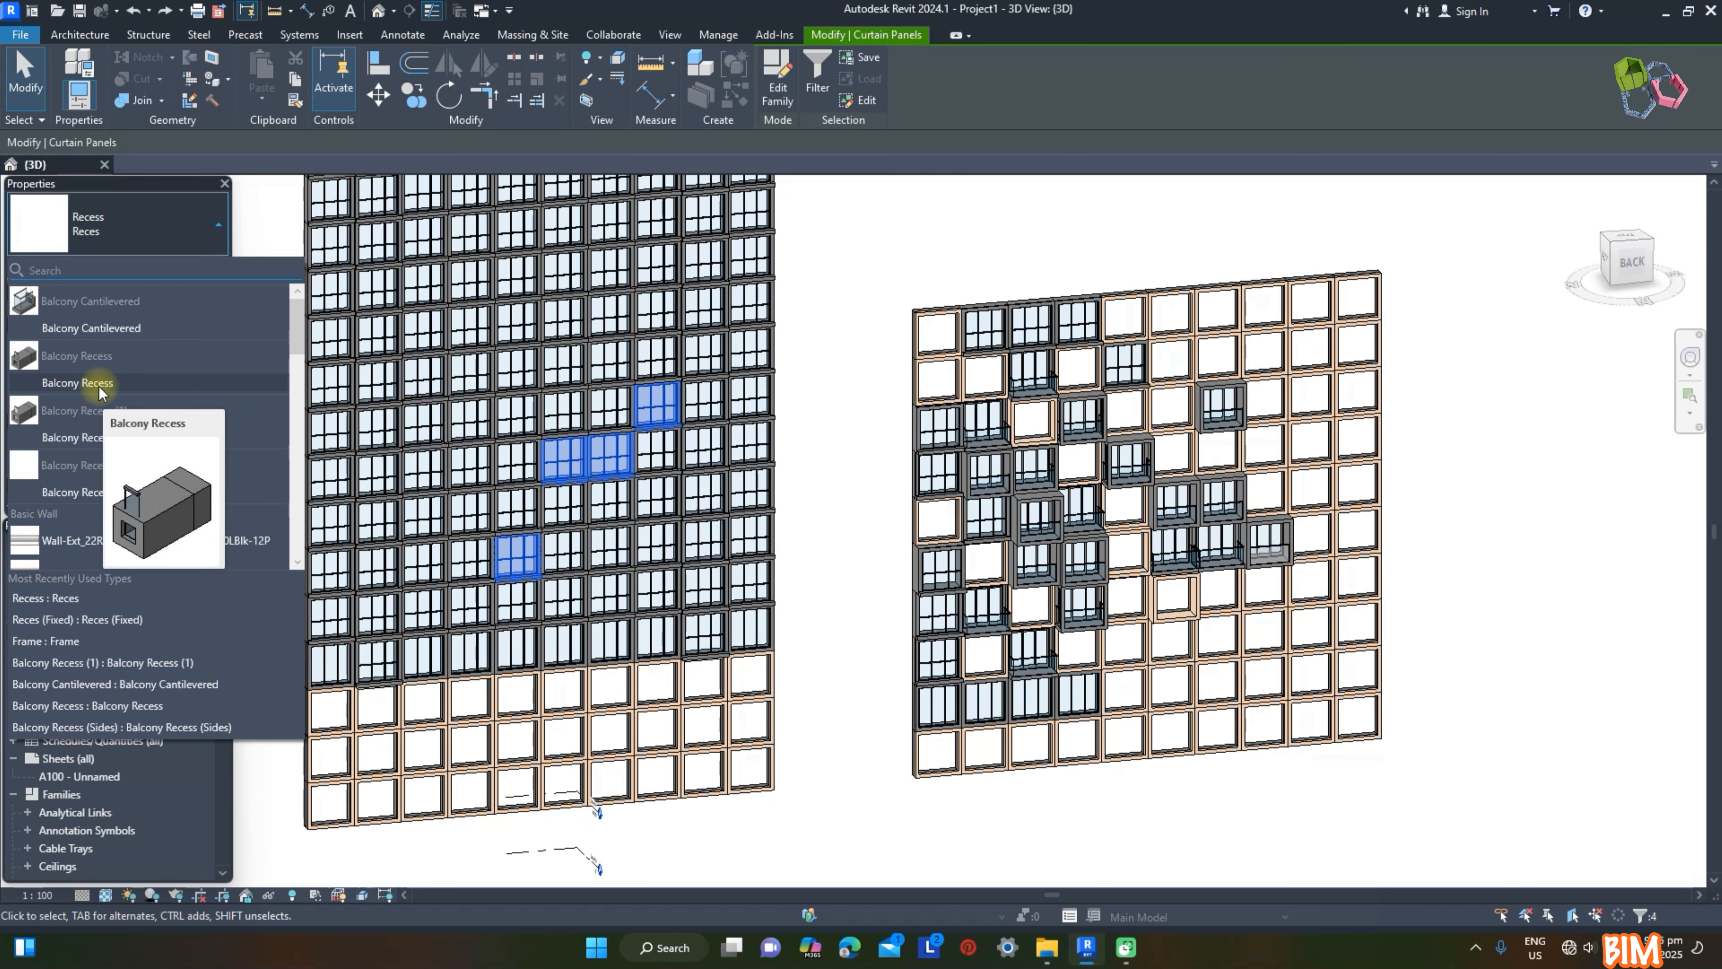
{"action": "left_click", "coordinate": [98, 383]}
Step: Set the Facade material of the four selected Balcony Recess panels to Render, Beige, Smooth
{"action": "left_click", "coordinate": [208, 308]}
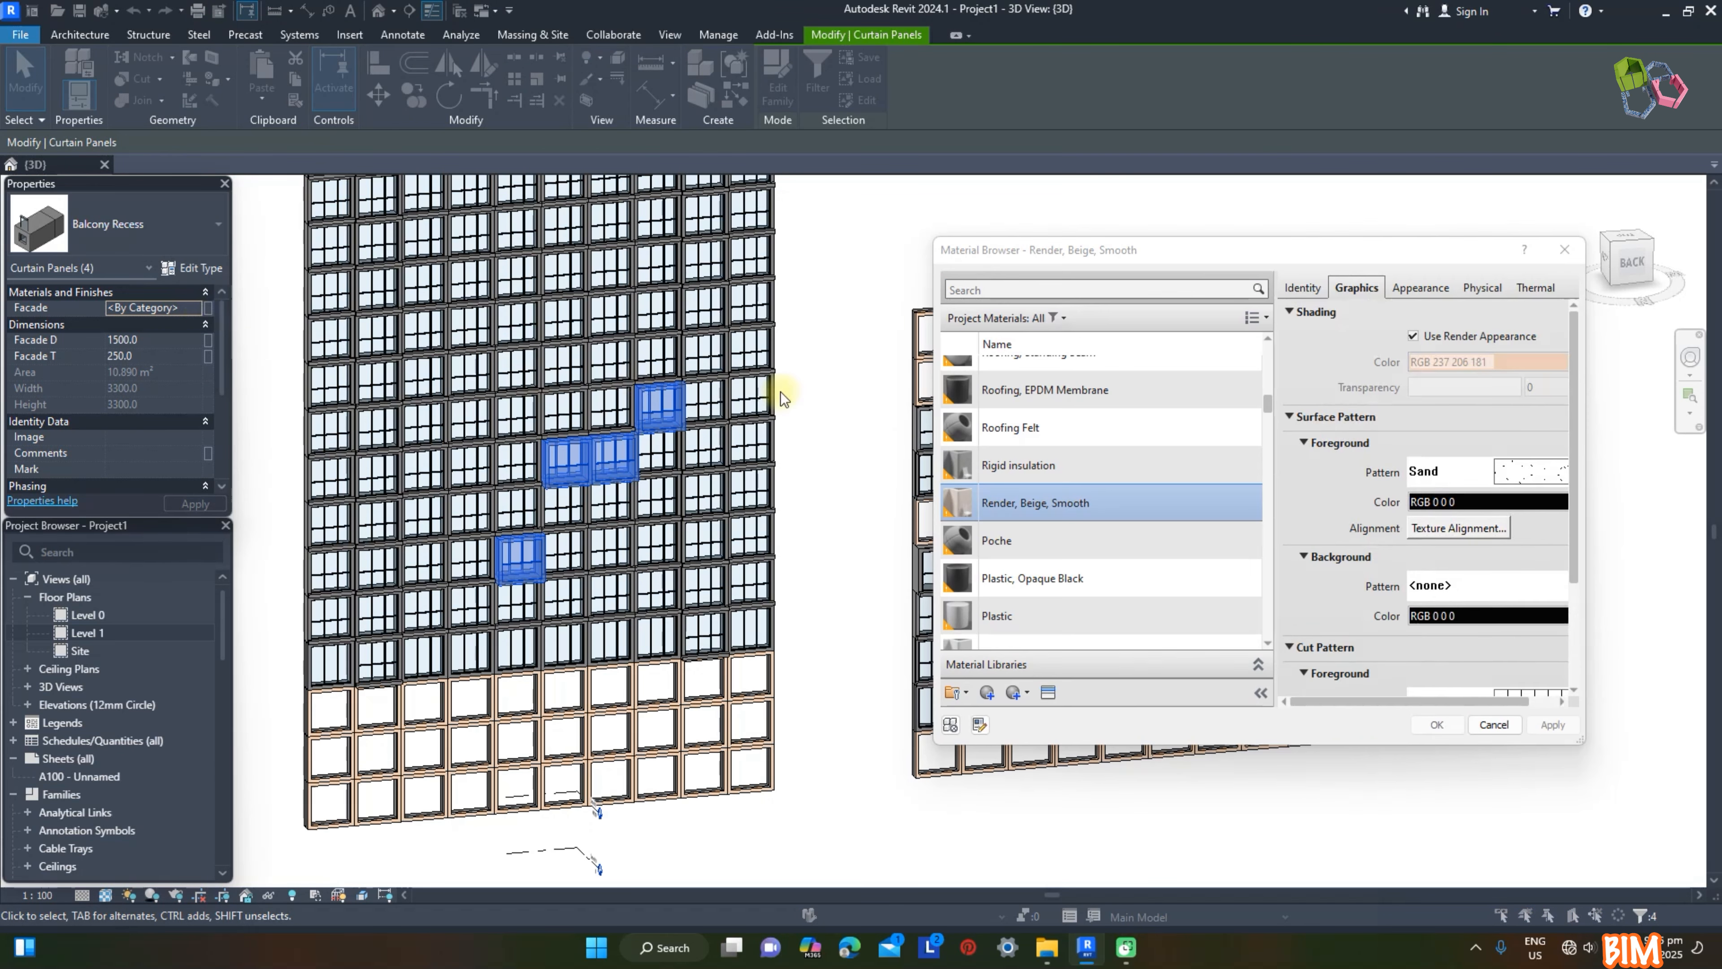
{"action": "double_click", "coordinate": [1011, 502]}
{"action": "left_click", "coordinate": [818, 360]}
Step: Set Facade D to 1800 for the upper two beige balcony panels, the second of the adjacent pair and the highest one
{"action": "scroll", "coordinate": [746, 339], "scroll_direction": "up", "scroll_amount": 5}
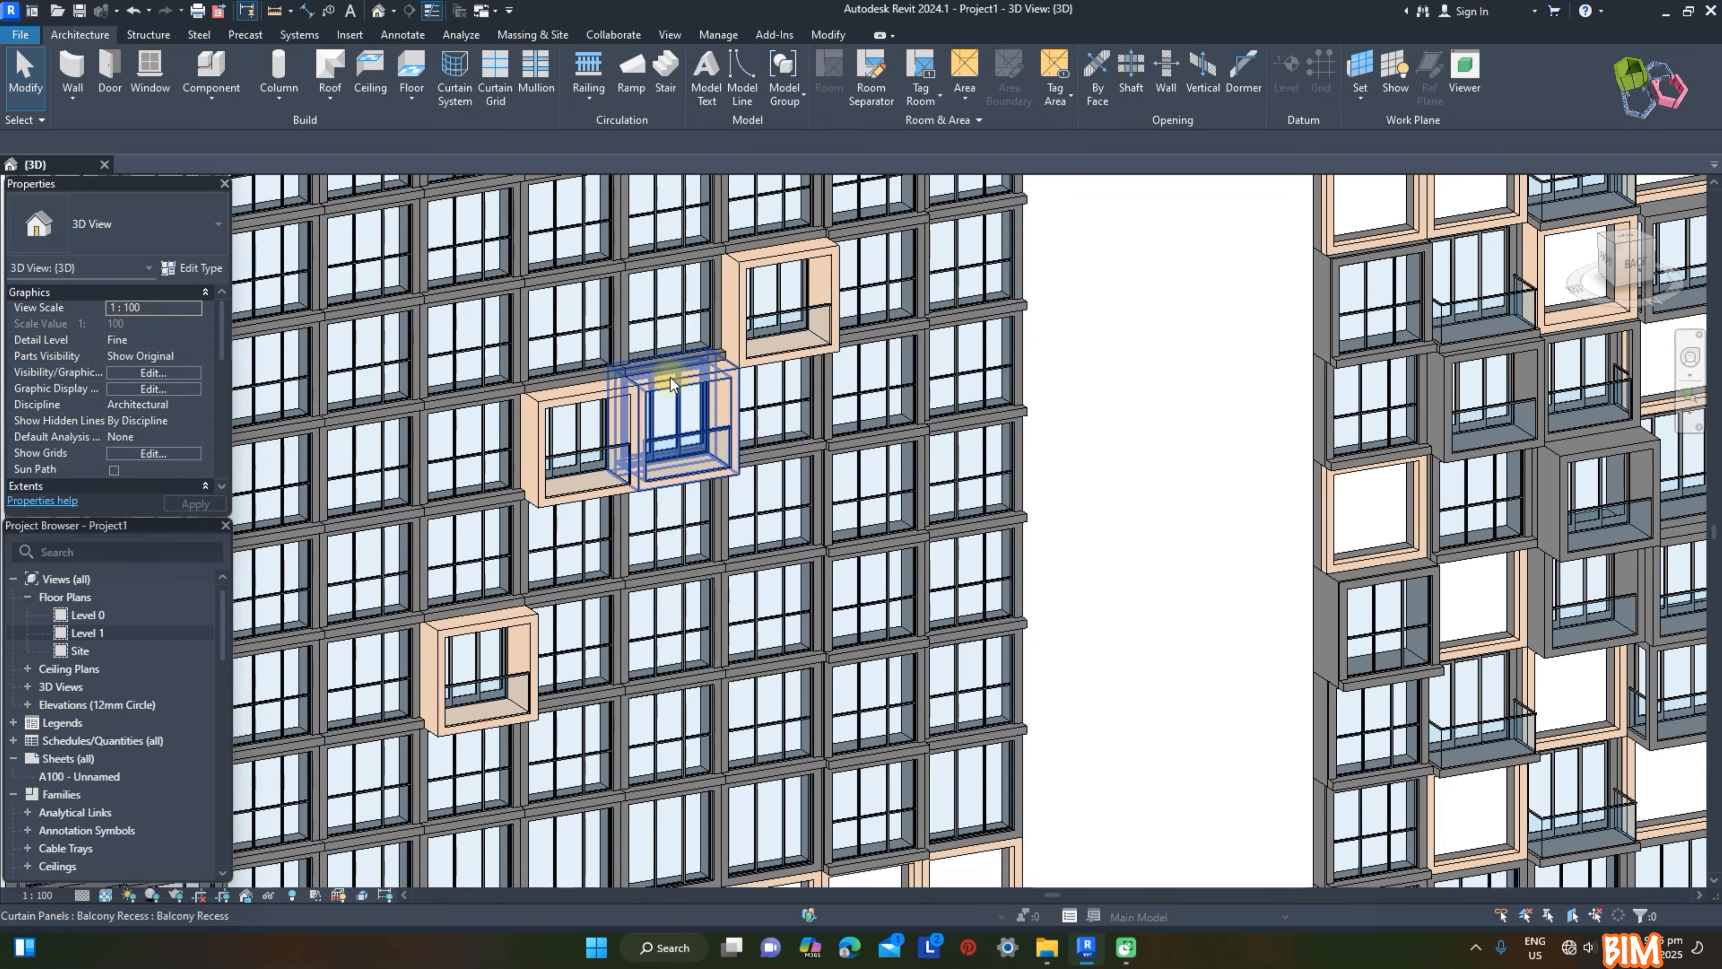
{"action": "left_click", "coordinate": [678, 414]}
{"action": "left_click", "coordinate": [753, 369], "text": "ctrl"}
{"action": "left_click", "coordinate": [156, 339]}
{"action": "type", "text": "1800"}
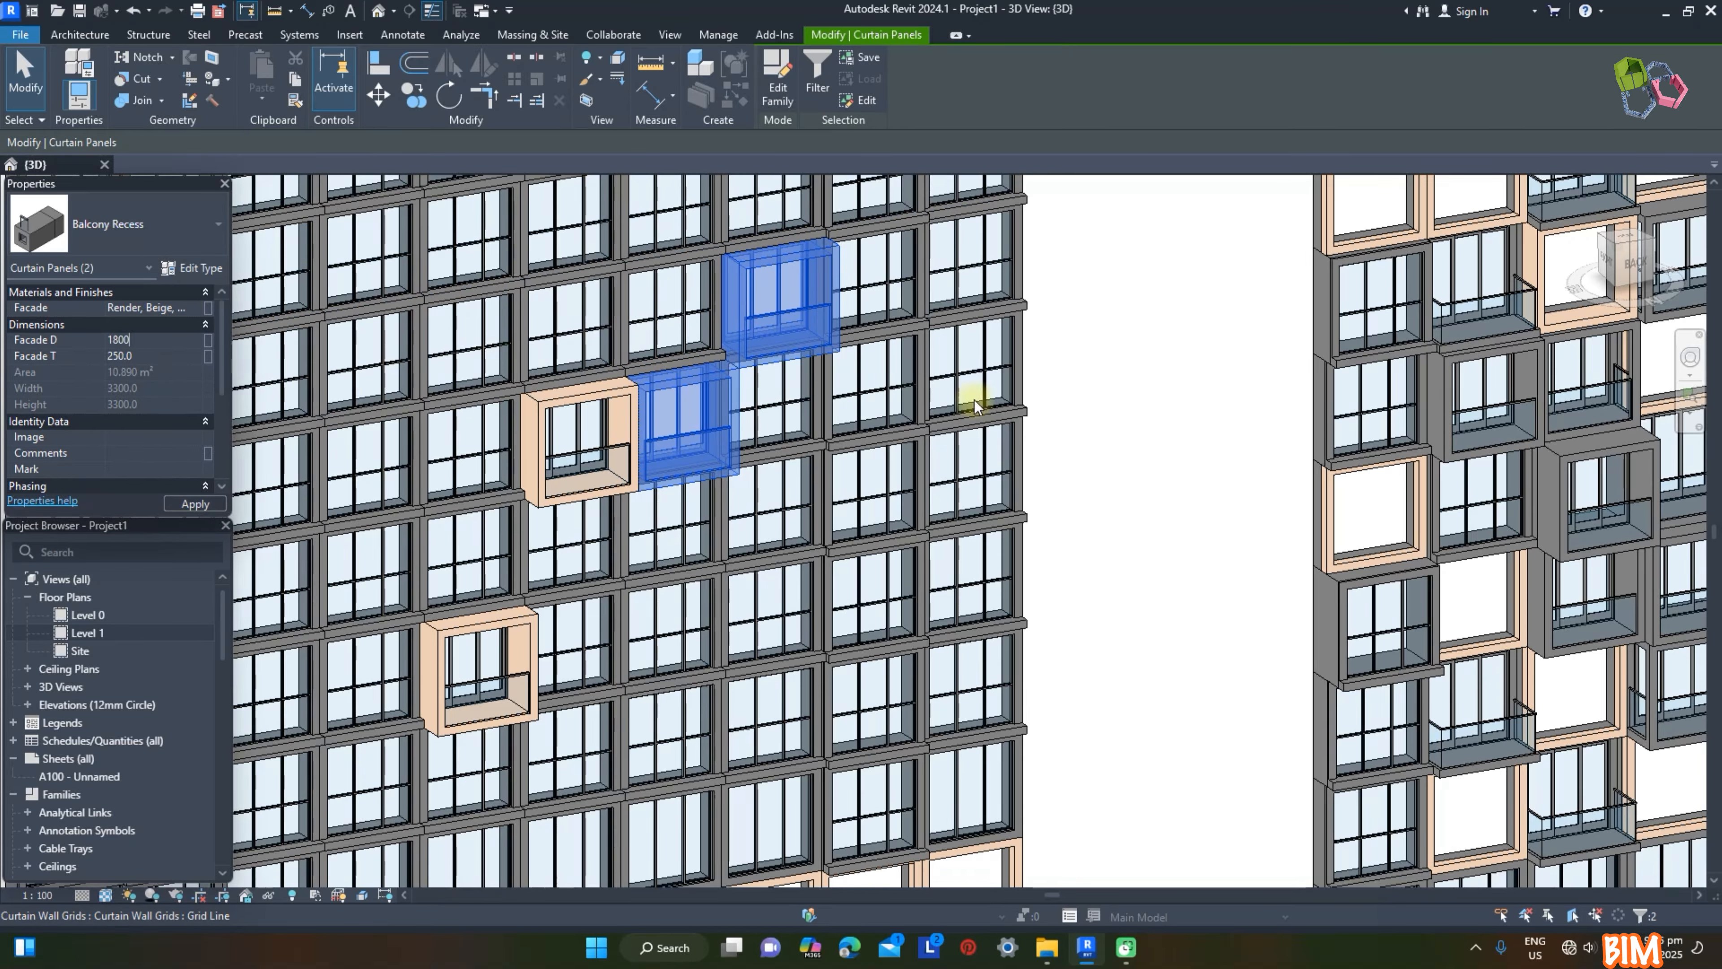
{"action": "left_click", "coordinate": [1156, 424]}
Step: Change four Reces panels below and beside the beige balconies to the Balcony Cantilevered type
{"action": "scroll", "coordinate": [570, 347], "scroll_direction": "up", "scroll_amount": 3}
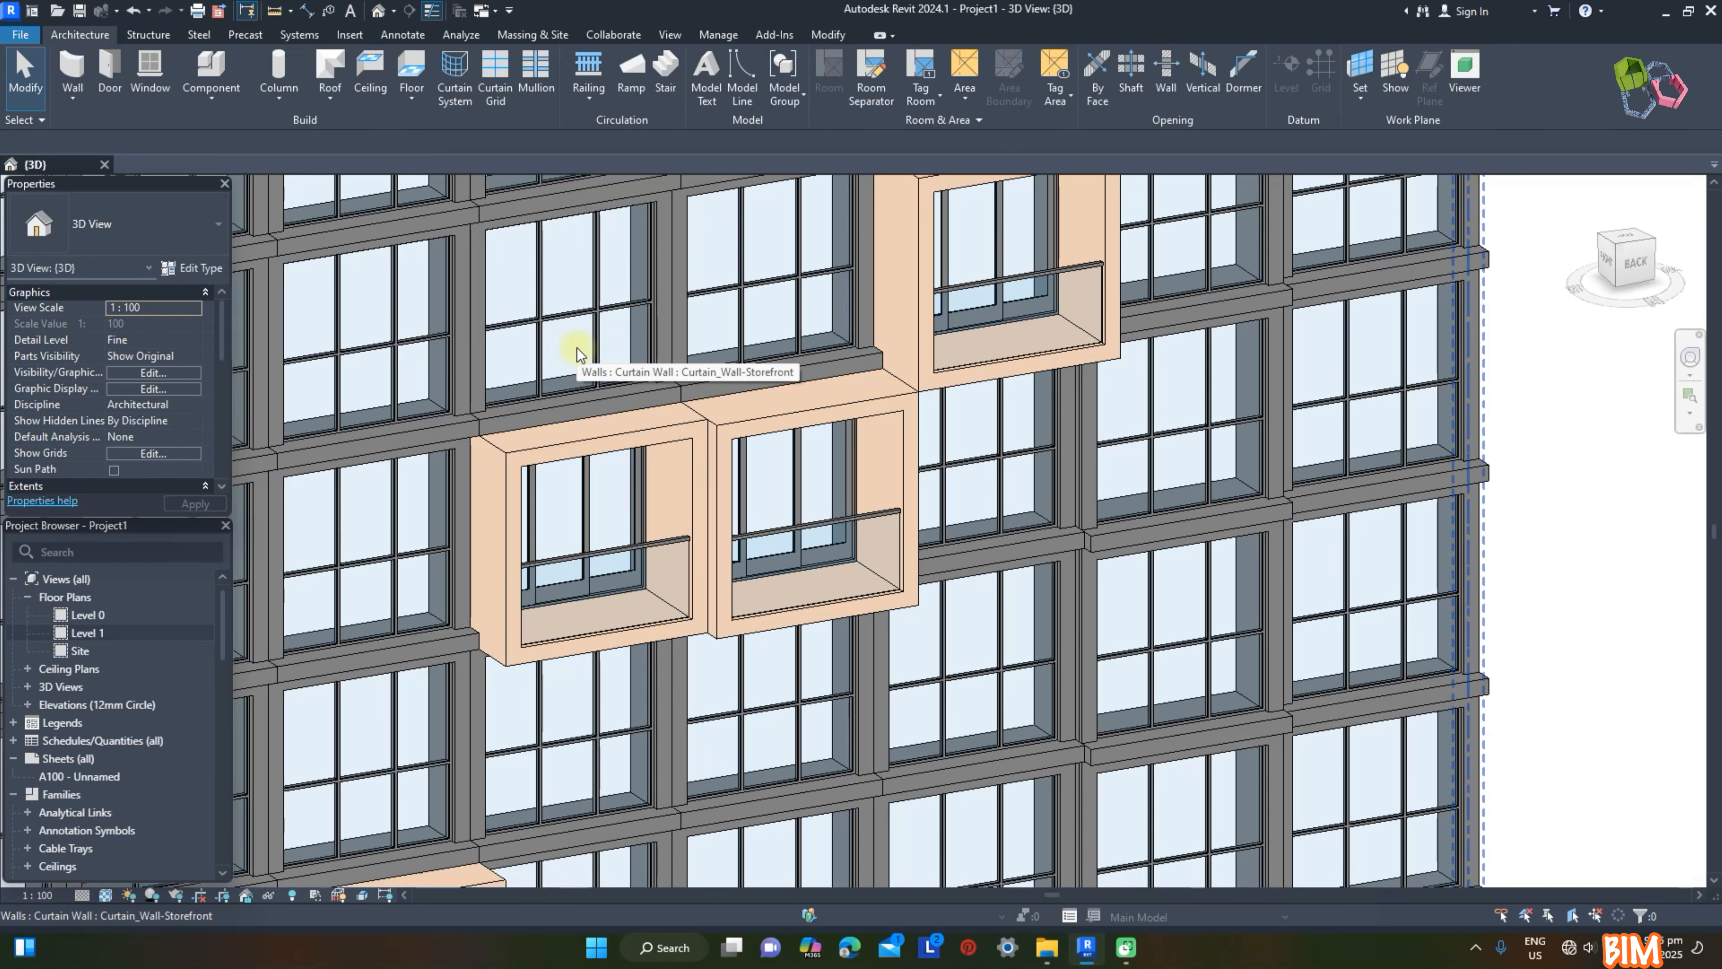
{"action": "scroll", "coordinate": [576, 353], "scroll_direction": "down", "scroll_amount": 3}
{"action": "left_click", "coordinate": [517, 554]}
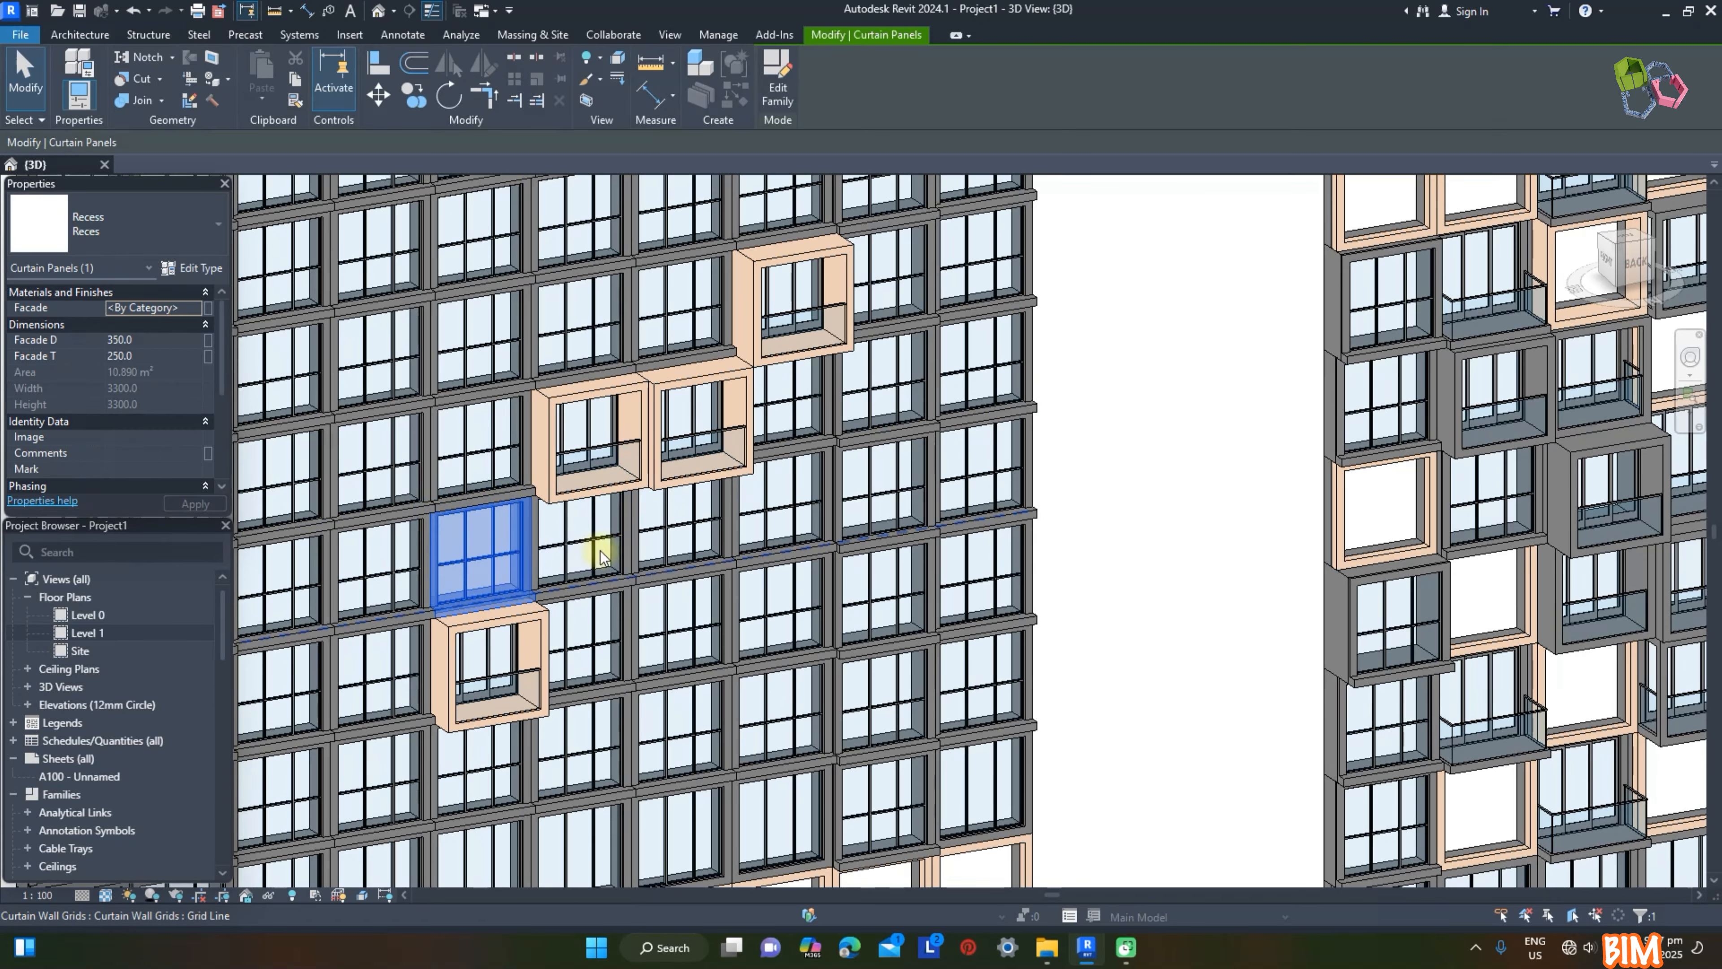
{"action": "left_click", "coordinate": [576, 553], "text": "ctrl"}
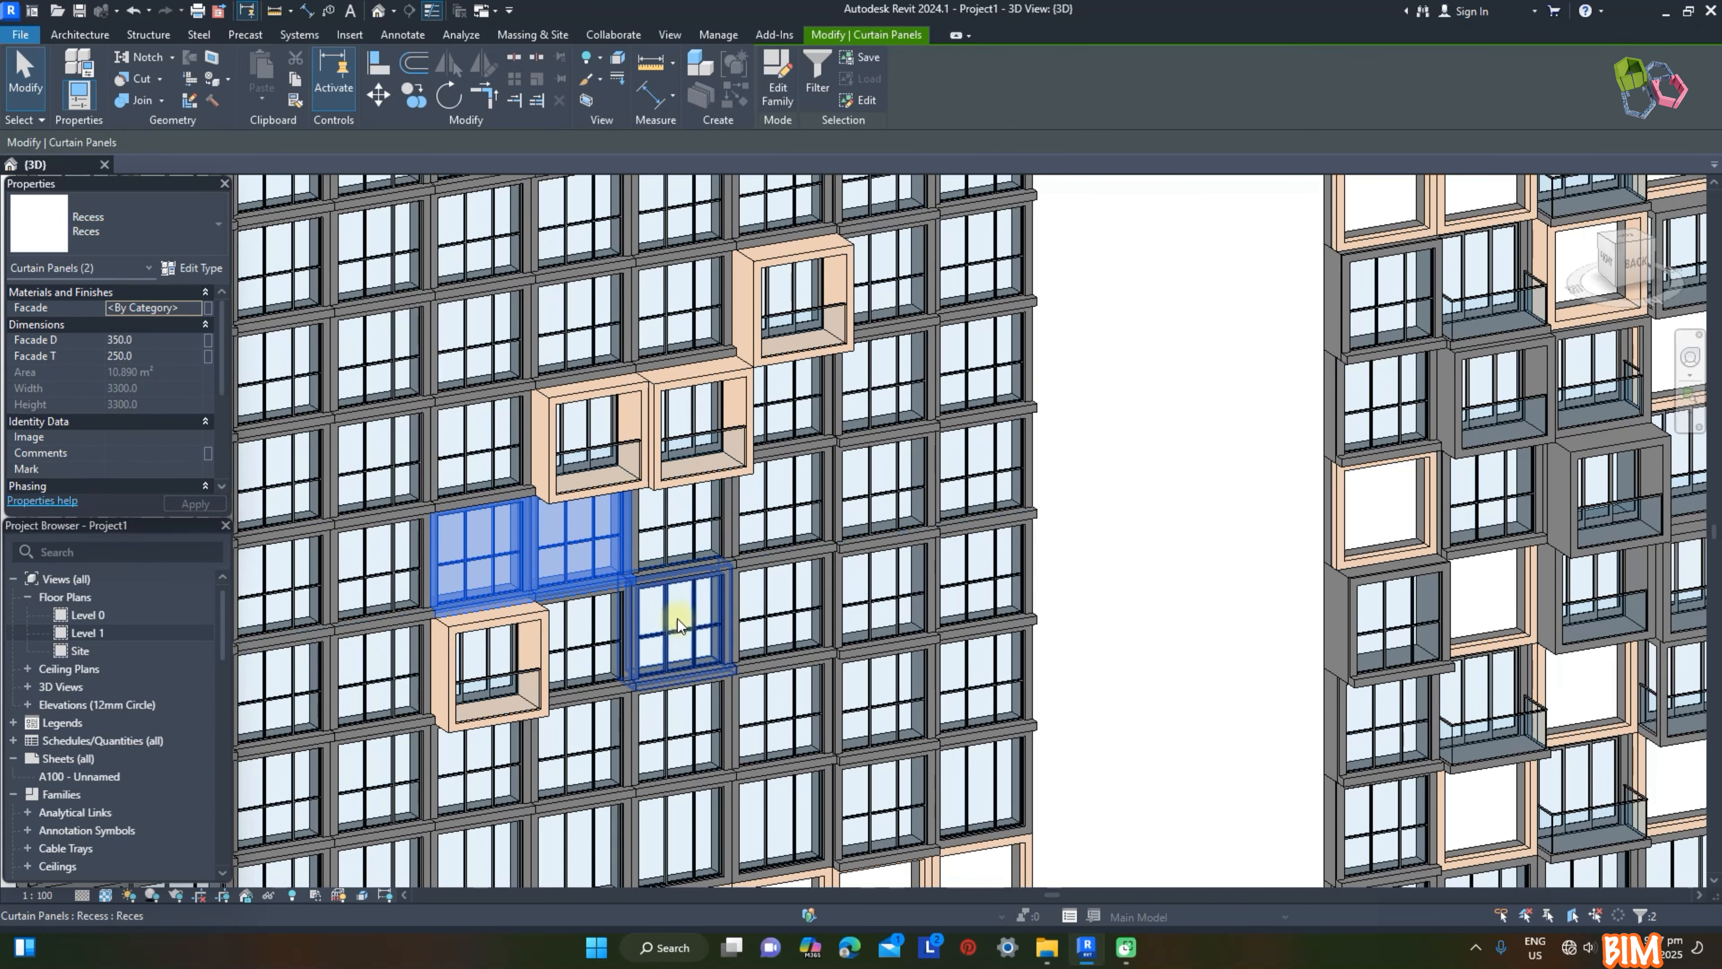
{"action": "left_click", "coordinate": [677, 605], "text": "ctrl"}
{"action": "left_click", "coordinate": [378, 461], "text": "ctrl"}
{"action": "left_click", "coordinate": [150, 217]}
{"action": "left_click", "coordinate": [153, 330]}
{"action": "left_click", "coordinate": [1175, 508]}
Step: Change four more Reces panels around the beige and cantilevered balconies to the Balcony Recess (Sides) type
{"action": "left_click", "coordinate": [583, 750]}
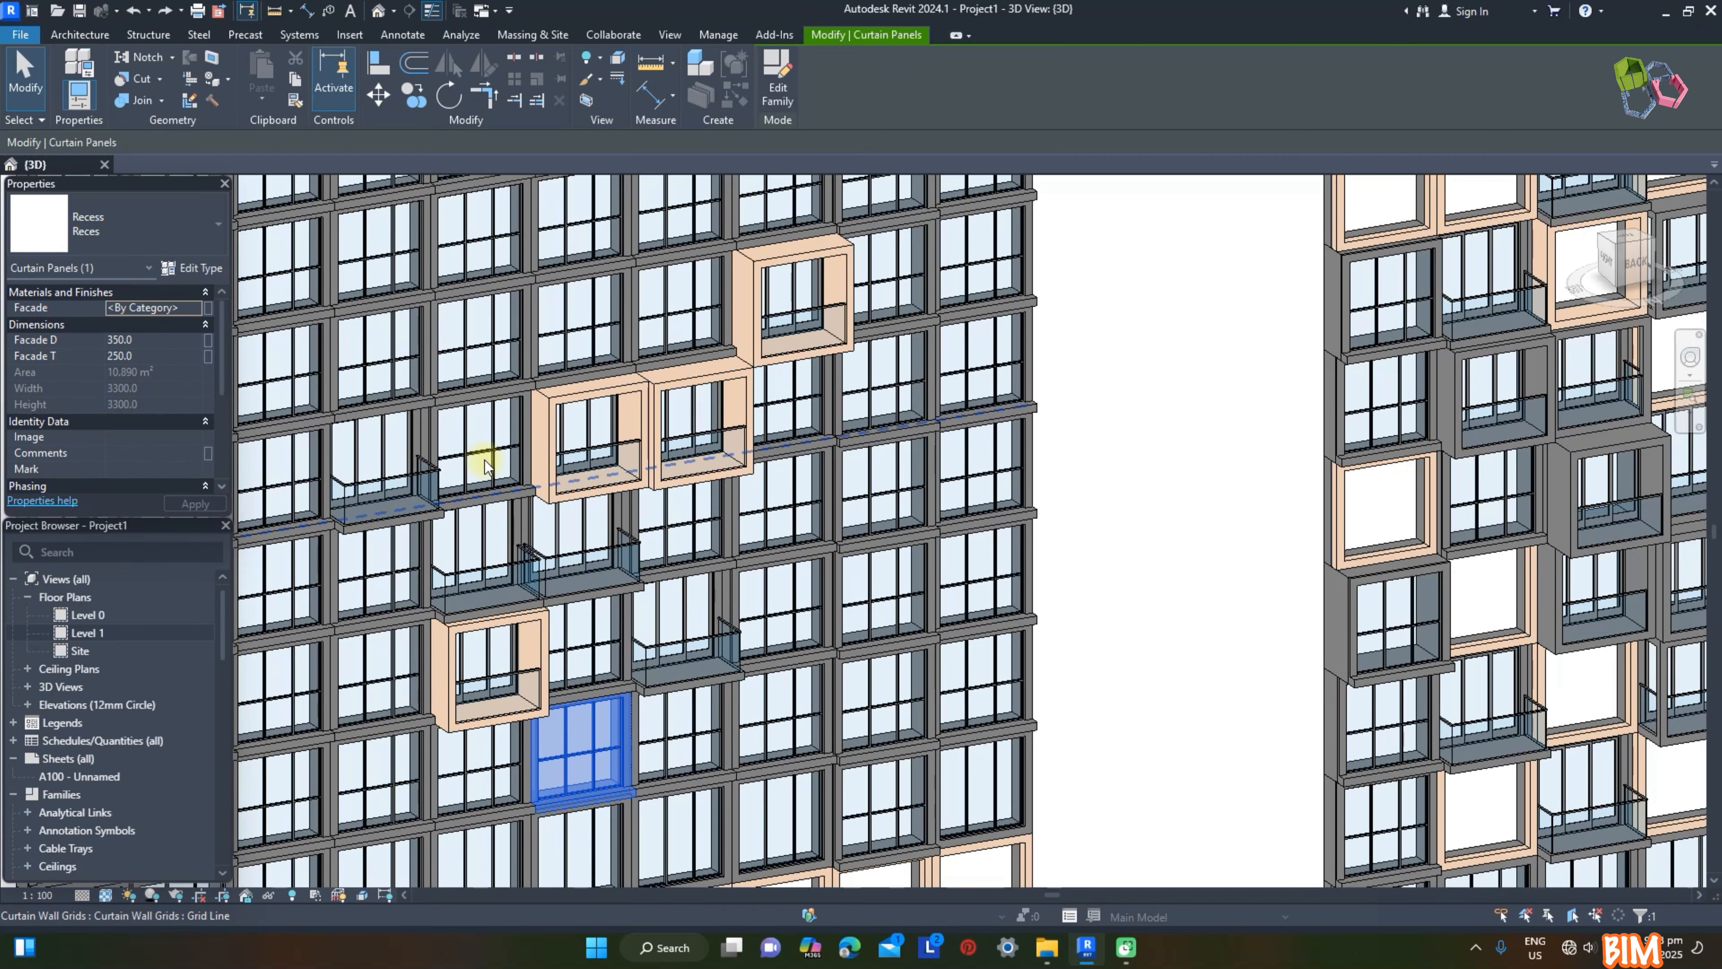
{"action": "left_click", "coordinate": [483, 454], "text": "ctrl"}
{"action": "left_click", "coordinate": [380, 353], "text": "ctrl"}
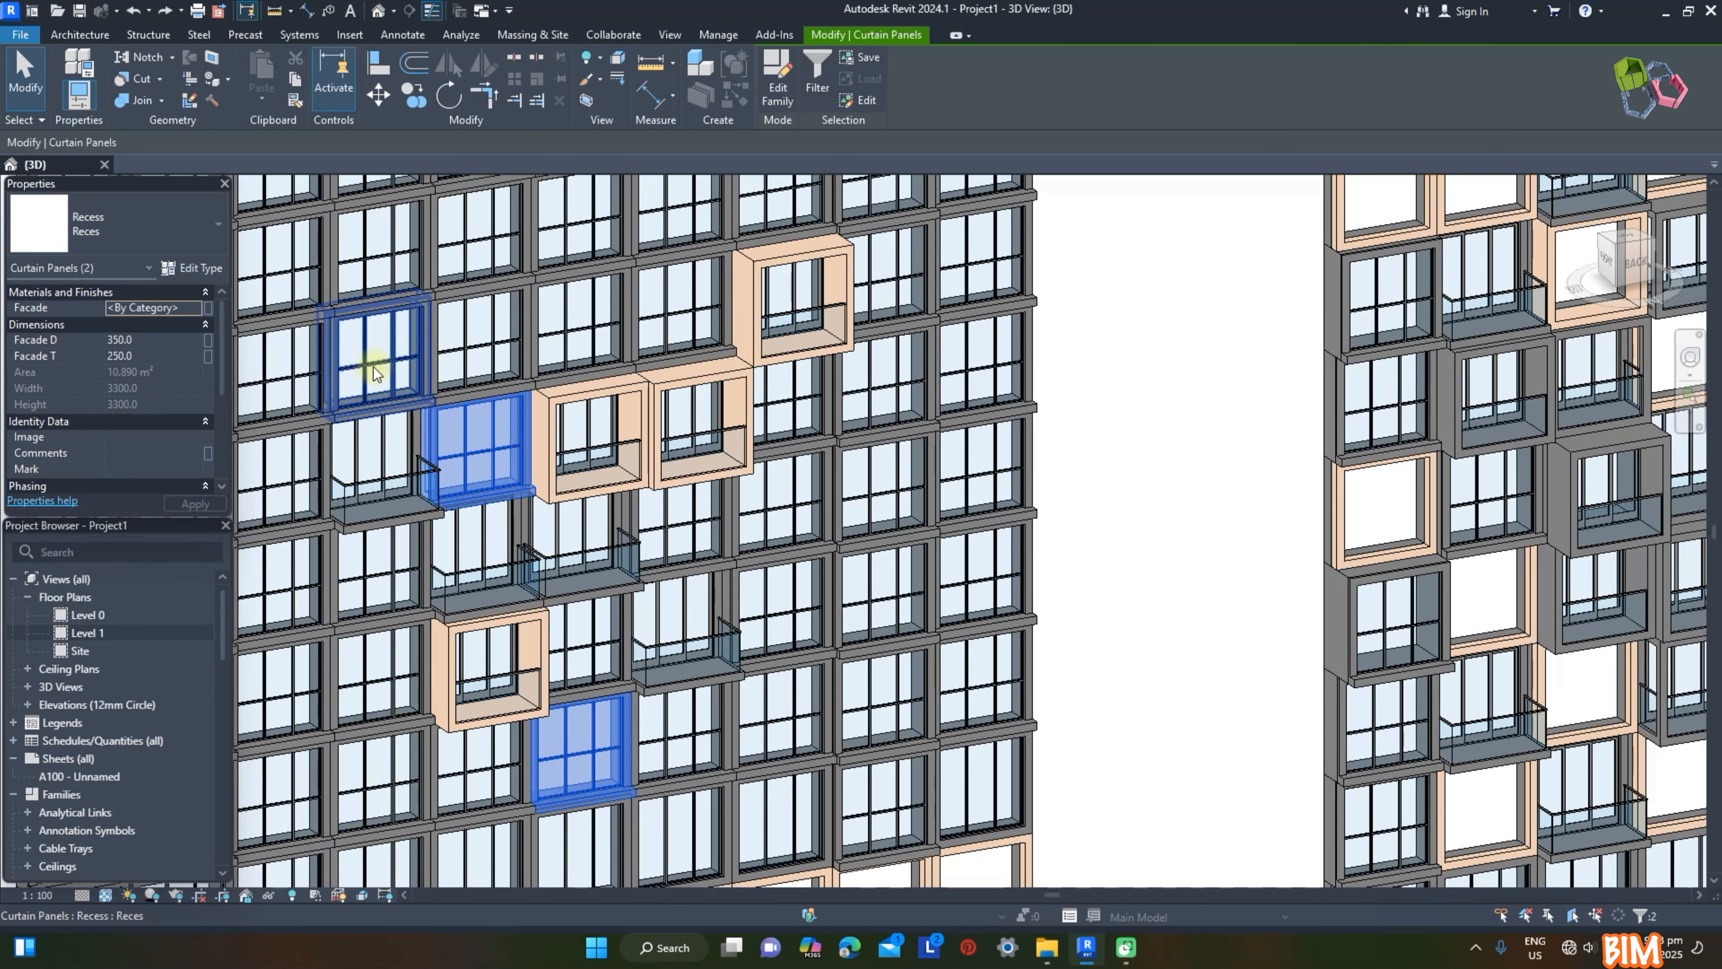
{"action": "left_click", "coordinate": [274, 593], "text": "ctrl"}
{"action": "left_click", "coordinate": [145, 223]}
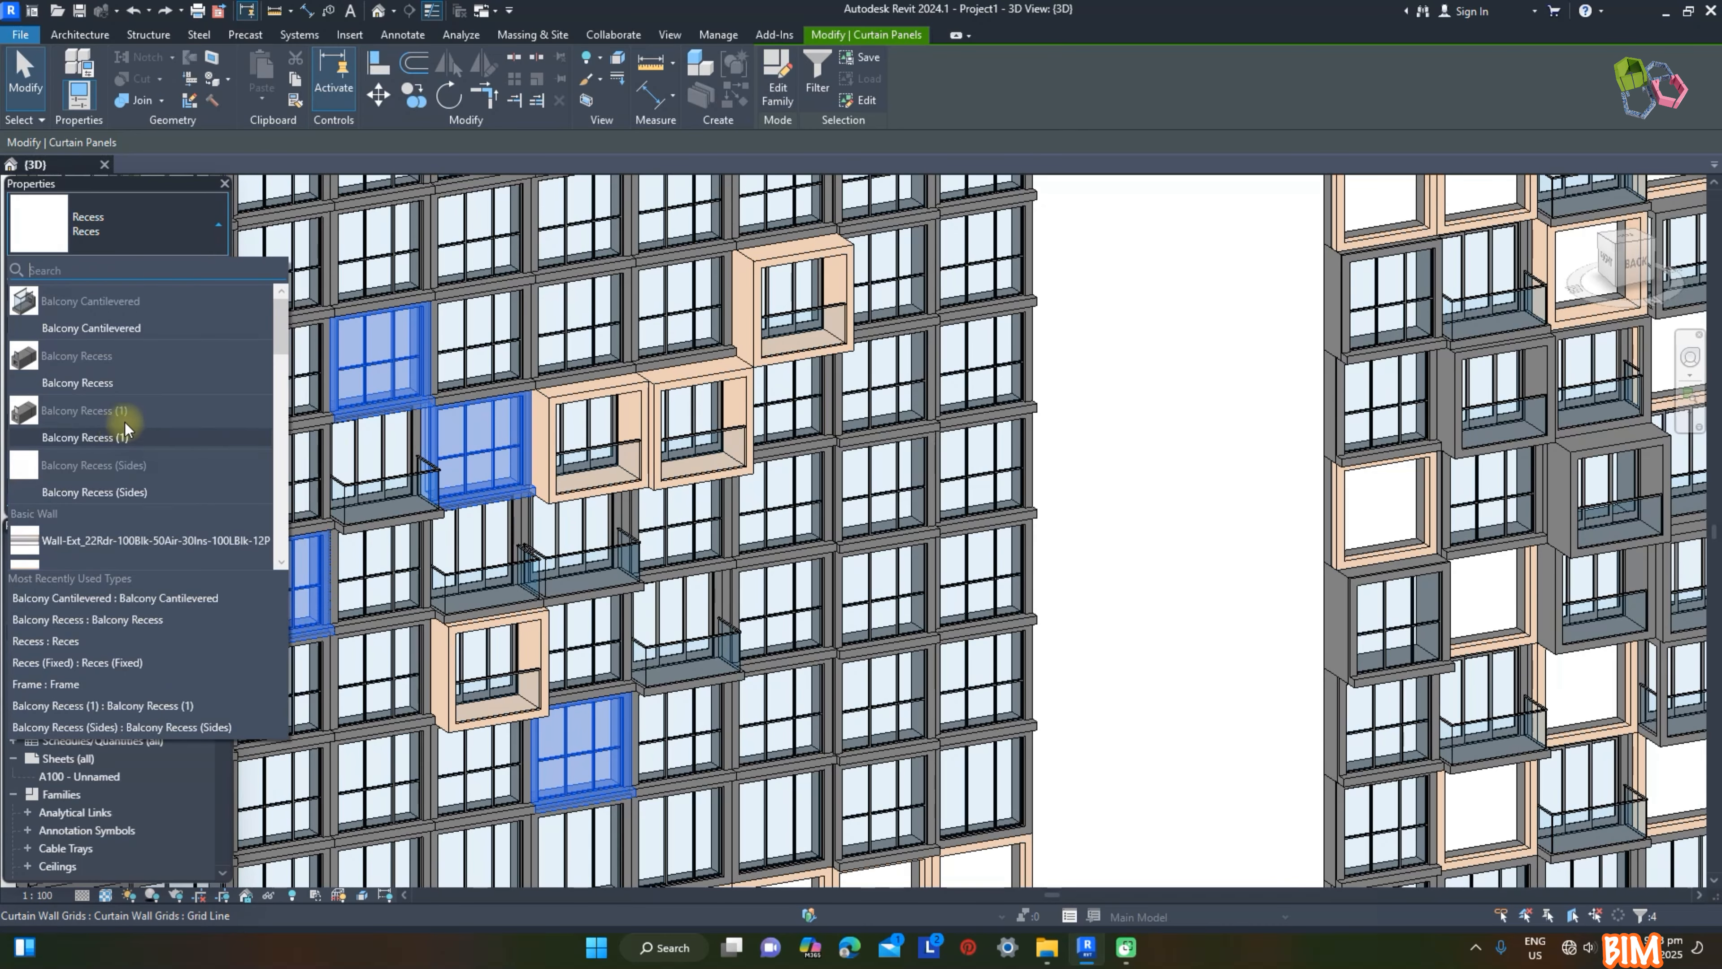
{"action": "left_click", "coordinate": [127, 490]}
Step: Set the Facade material of the four selected Balcony Recess (Sides) panels to Render, Beige, Smooth
{"action": "left_click", "coordinate": [192, 307]}
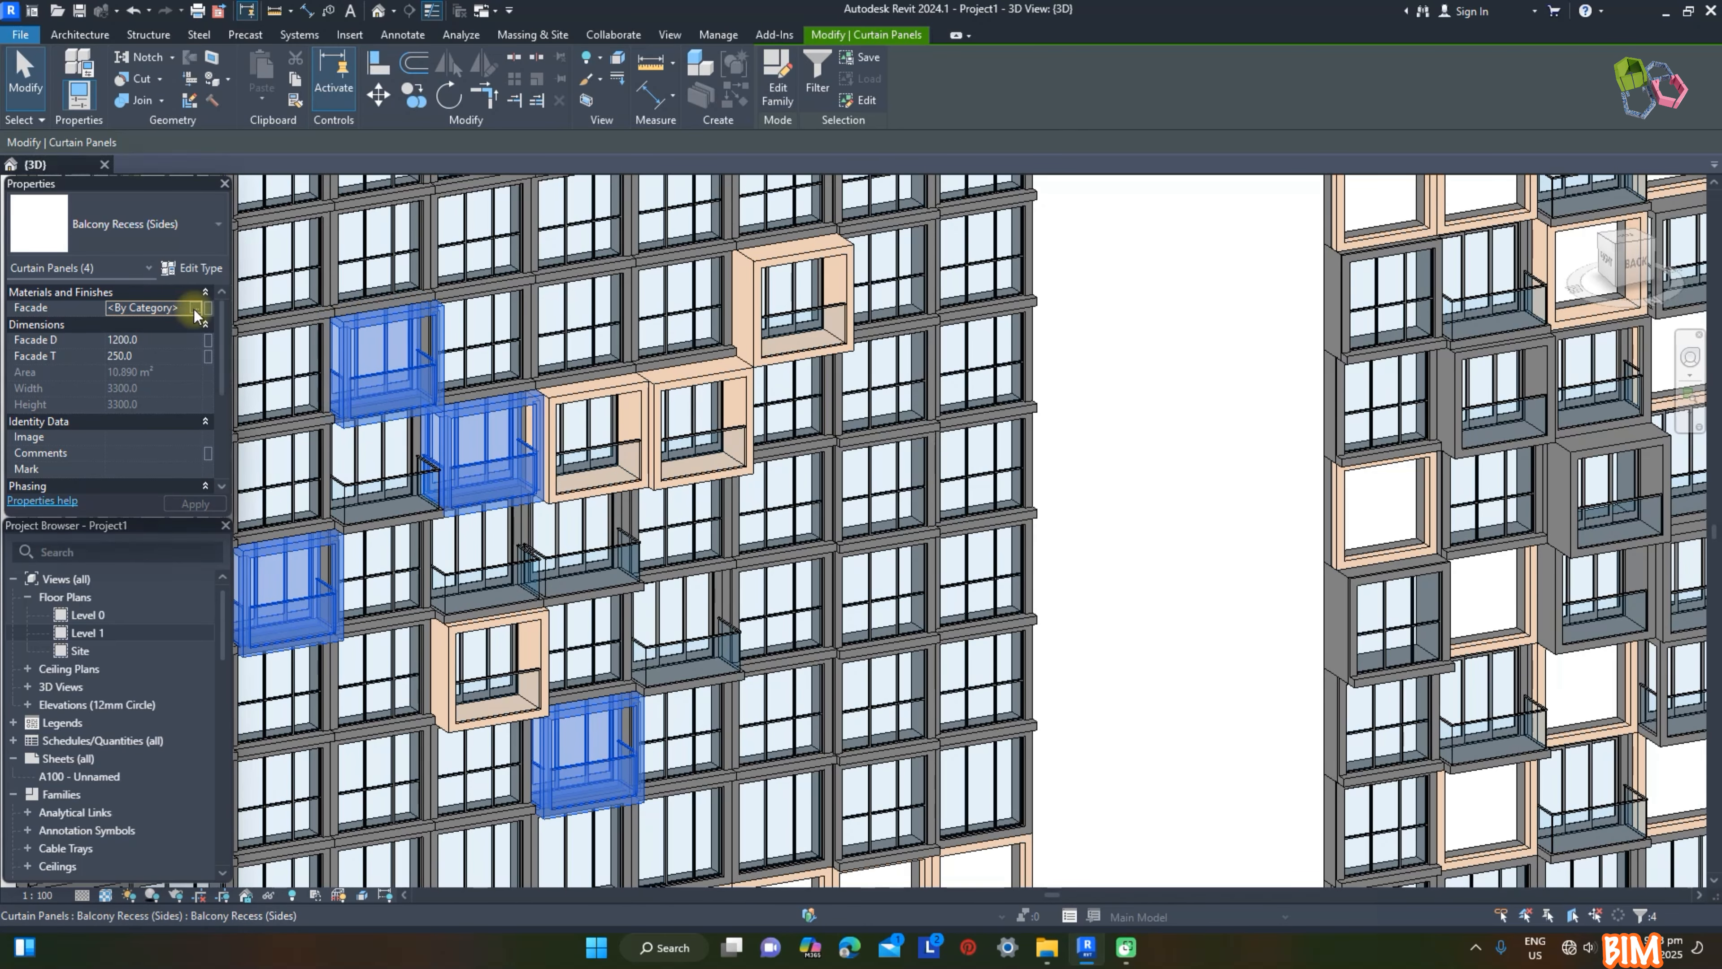
{"action": "left_click", "coordinate": [194, 307]}
{"action": "double_click", "coordinate": [964, 510]}
{"action": "key", "text": "Escape"}
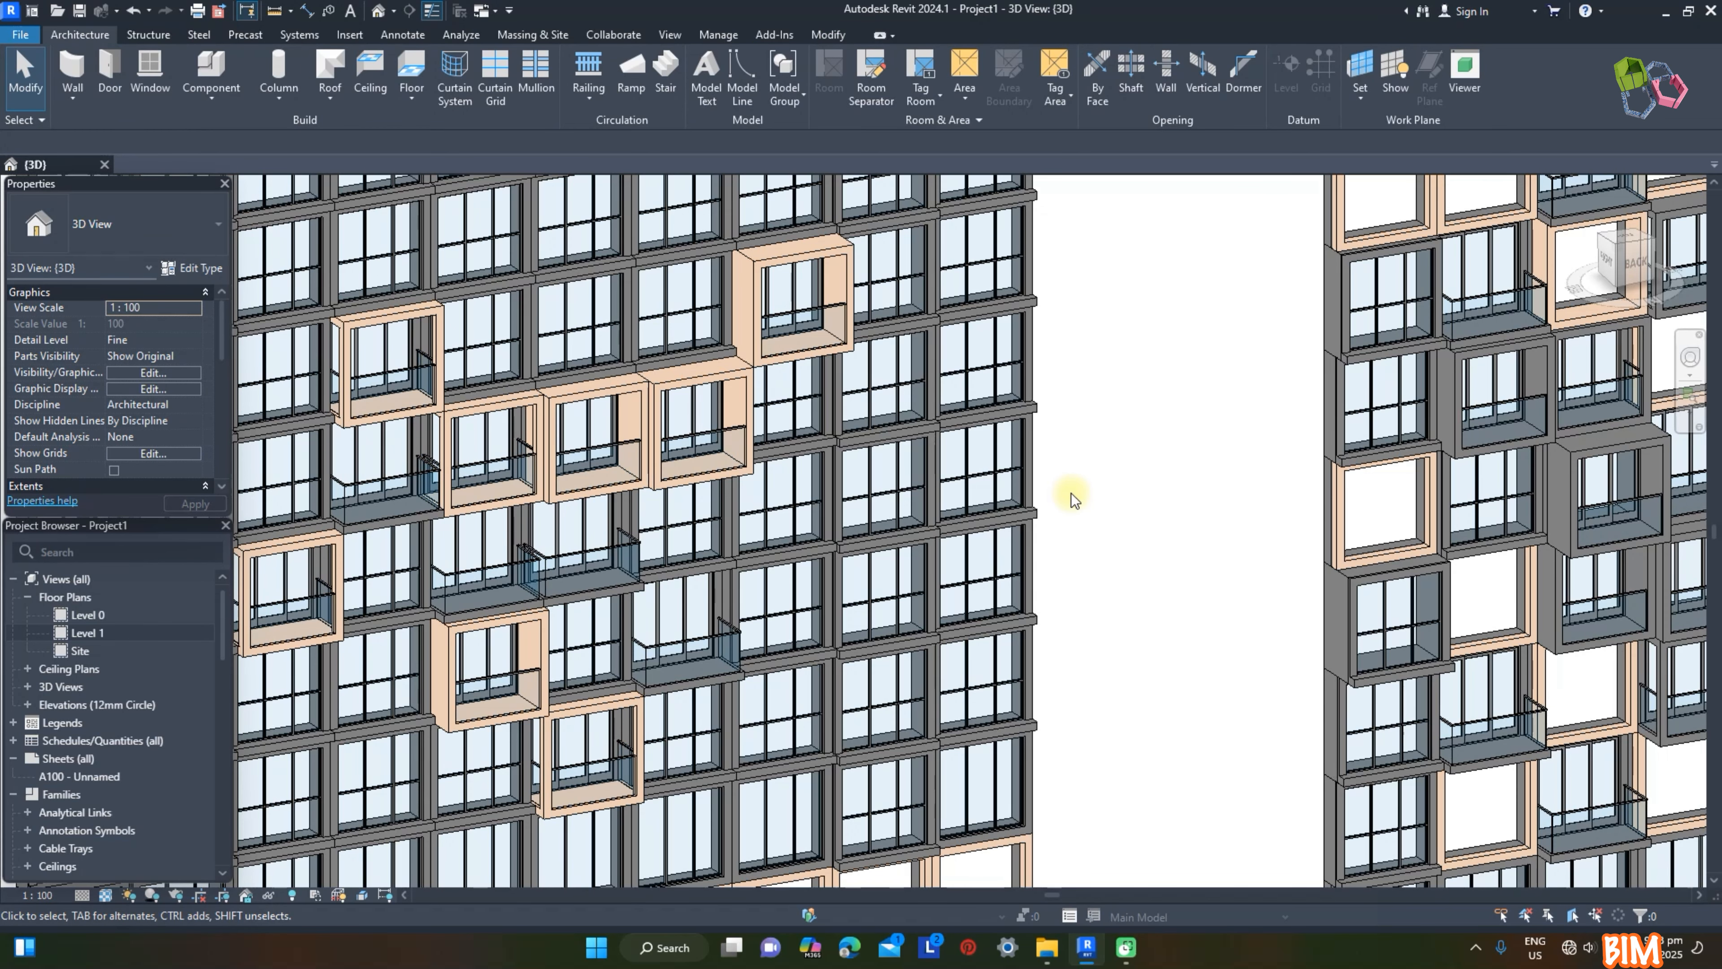
Step: Set Facade D to 1500 for the leftmost Balcony Recess (Sides) panel and 800 for the beige Balcony Recess panel below the paired cantilevered balconies
{"action": "scroll", "coordinate": [373, 470], "scroll_direction": "up", "scroll_amount": 5}
{"action": "left_click", "coordinate": [373, 470]}
{"action": "left_click", "coordinate": [158, 339]}
{"action": "type", "text": "1500"}
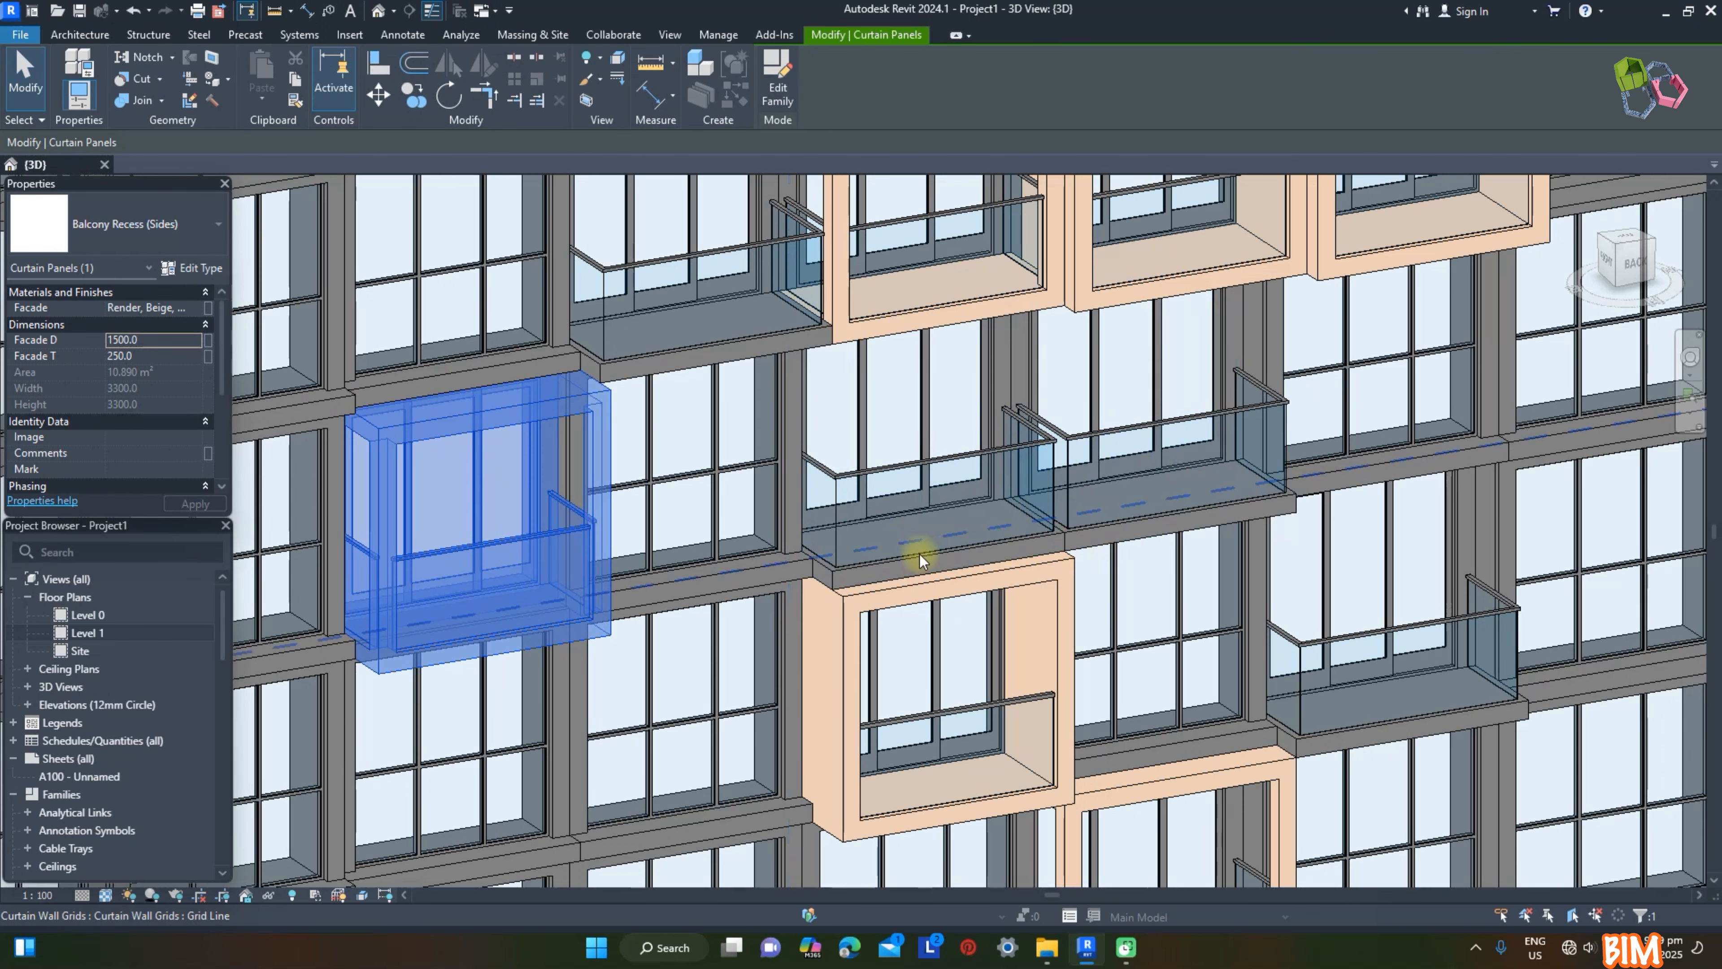
{"action": "left_click", "coordinate": [839, 603]}
{"action": "left_click", "coordinate": [166, 345]}
{"action": "type", "text": "800"}
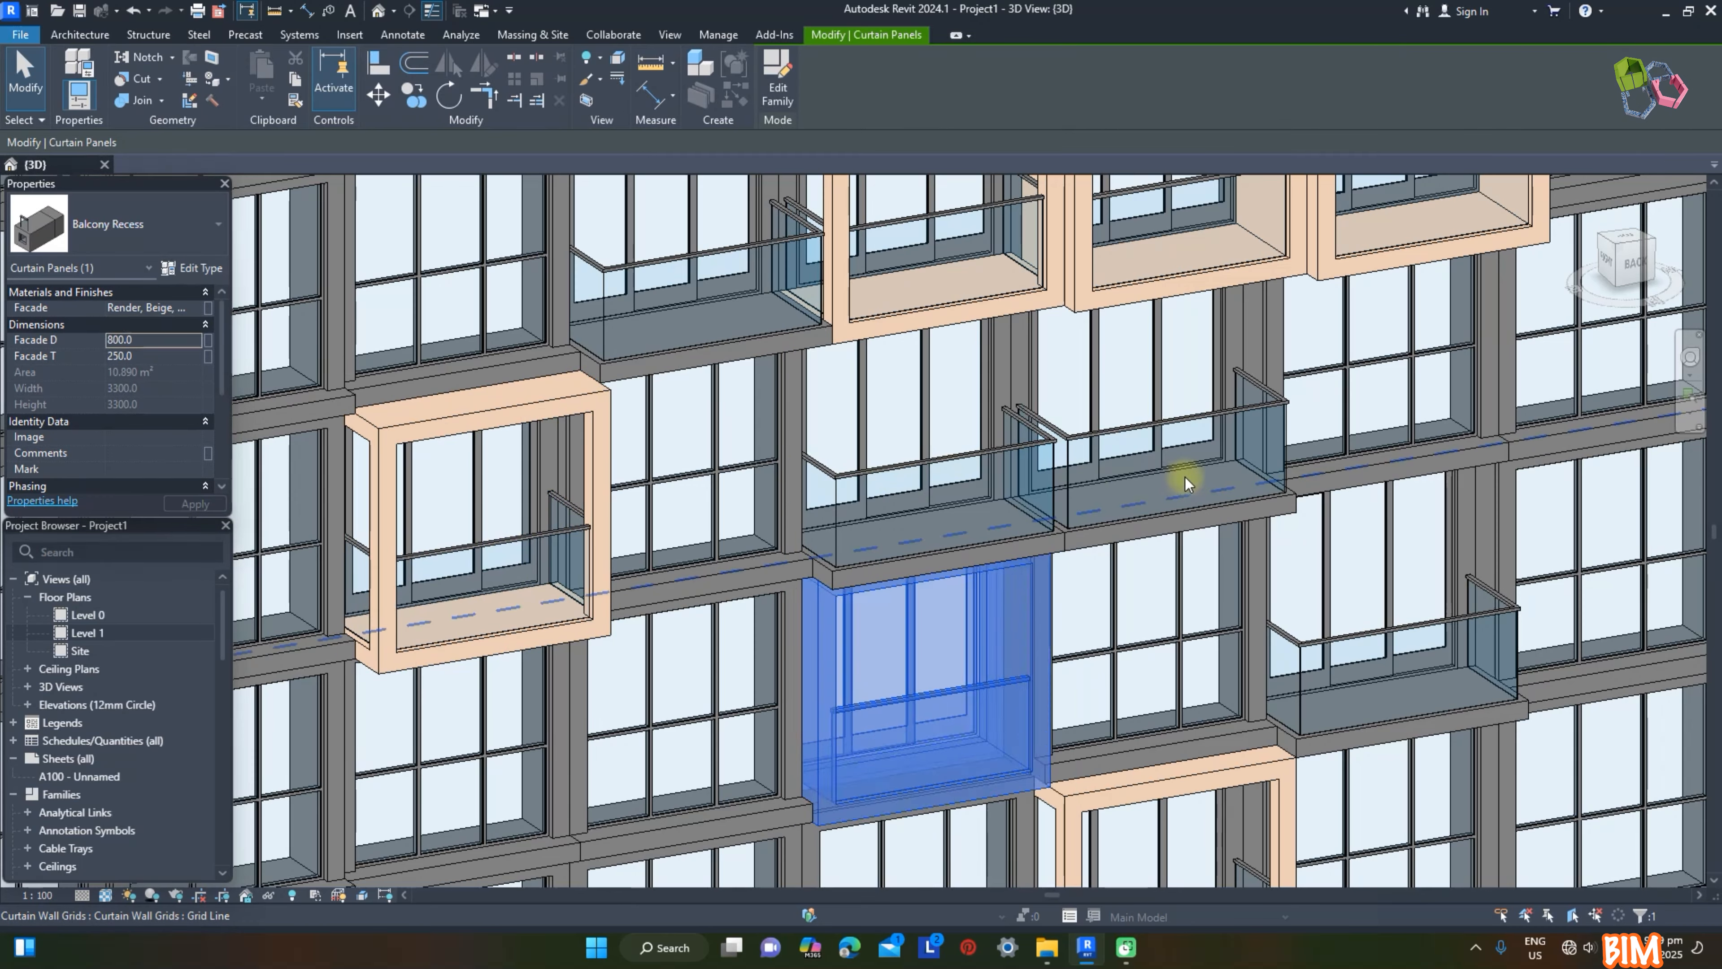
{"action": "key", "text": "Escape"}
Step: Change two diagonally adjacent Reces panels above the balcony group on the tall wall to the Frame type
{"action": "scroll", "coordinate": [1299, 507], "scroll_direction": "down", "scroll_amount": 6}
{"action": "middle_click_drag", "start_coordinate": [1299, 507], "coordinate": [817, 603]}
{"action": "left_click", "coordinate": [838, 405]}
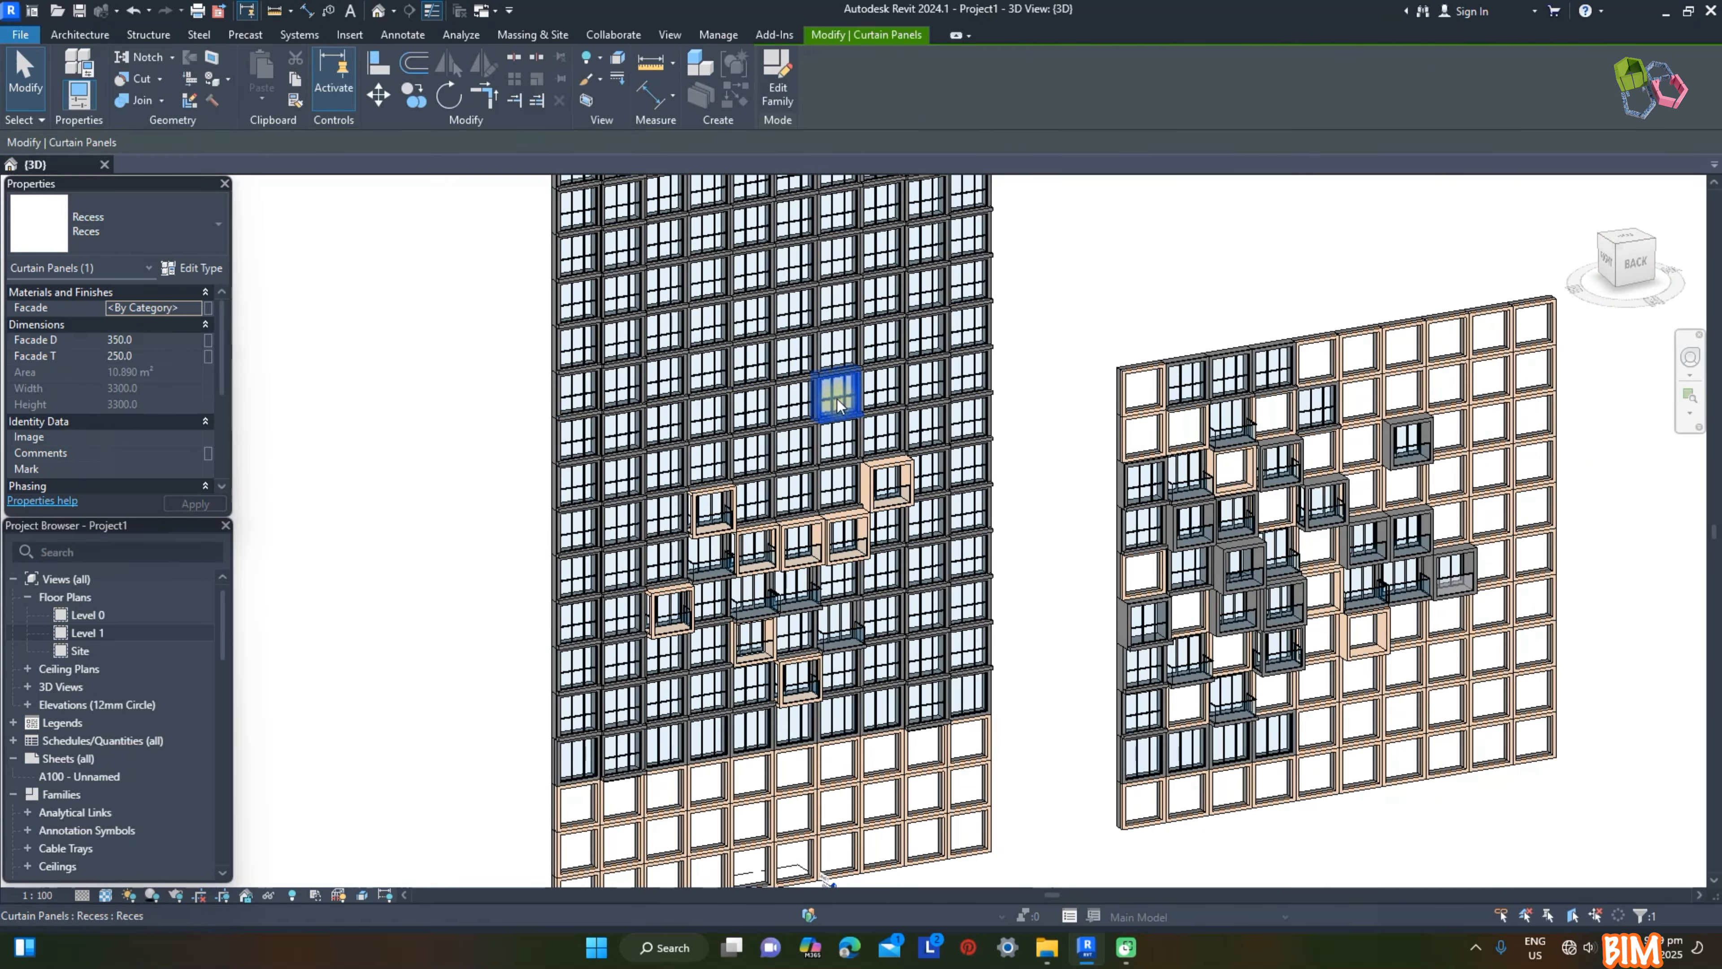
{"action": "left_click", "coordinate": [795, 361], "text": "ctrl"}
{"action": "scroll", "coordinate": [798, 370], "scroll_direction": "up", "scroll_amount": 5}
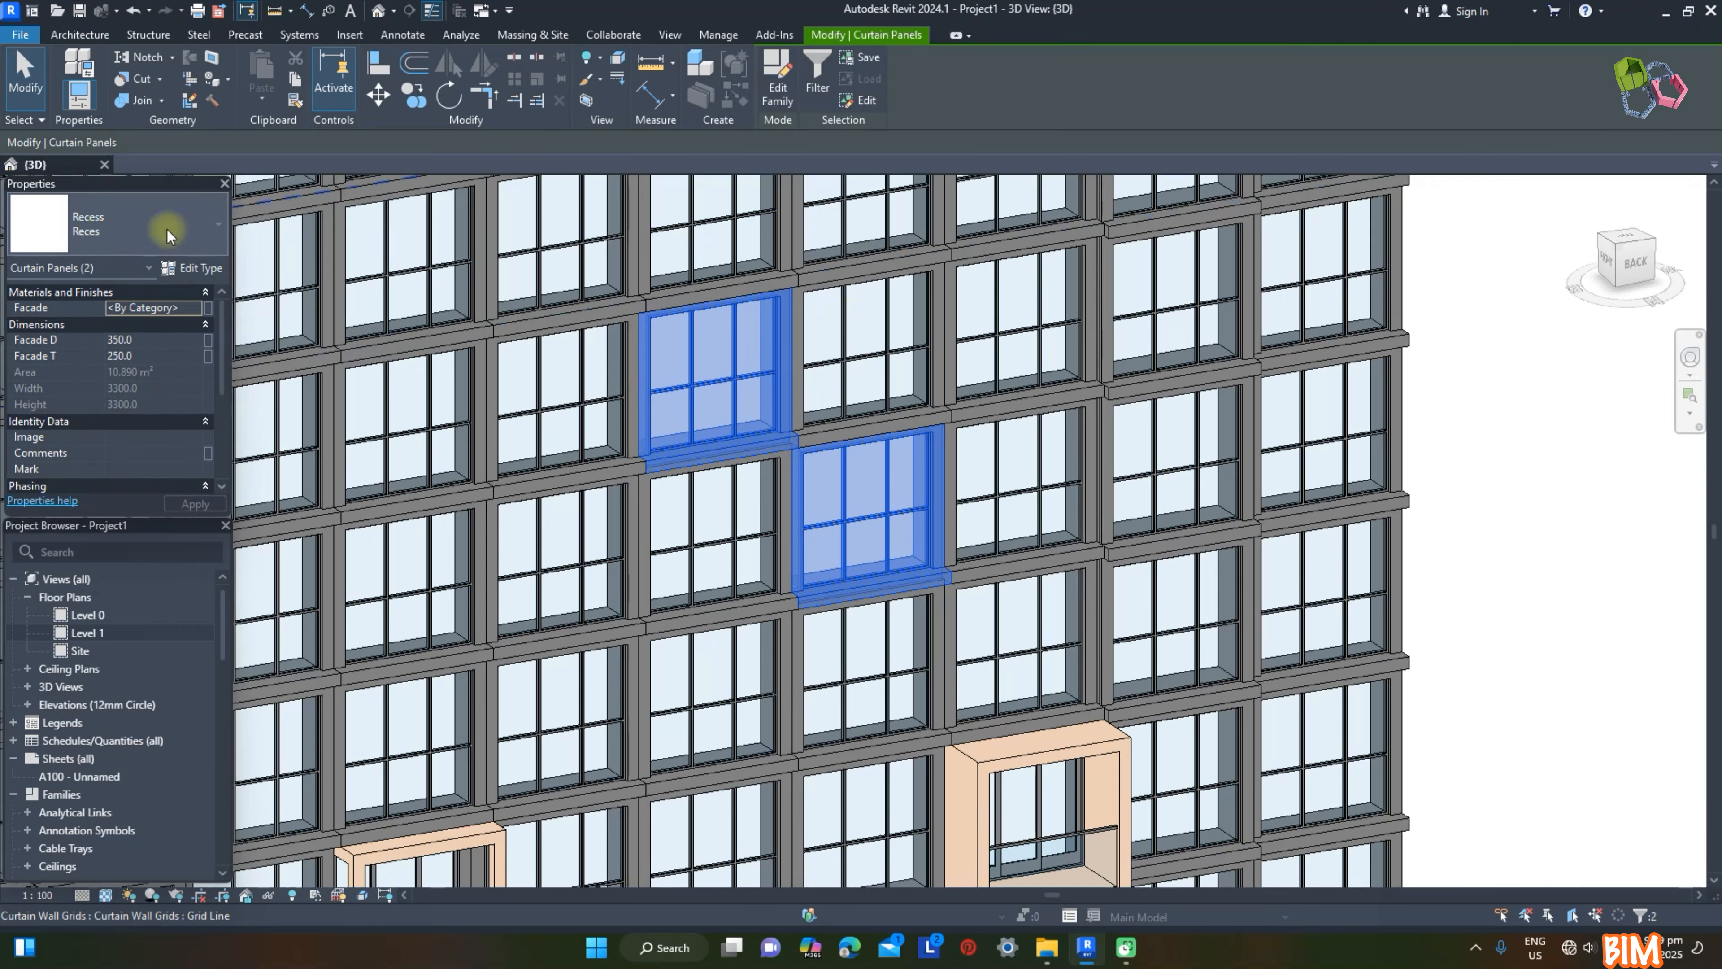
{"action": "left_click", "coordinate": [173, 224]}
{"action": "left_click", "coordinate": [79, 520]}
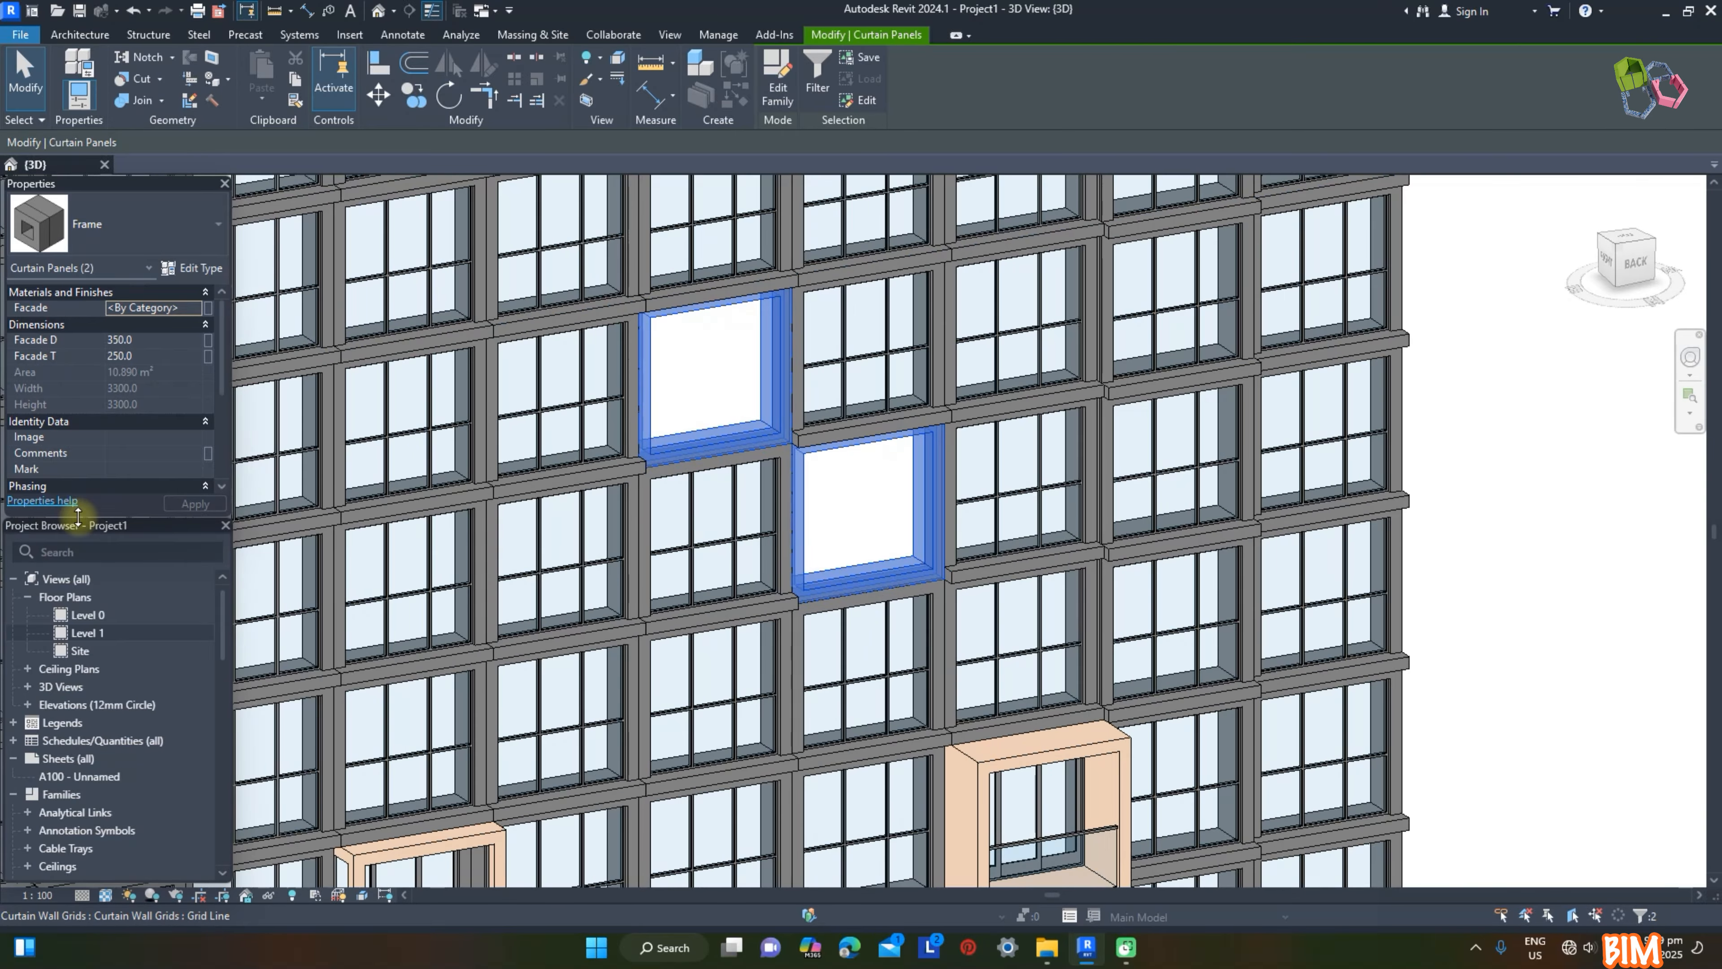
Step: Give the two selected Frame panels the Render, Beige, Smooth facade material and a Facade D of 900
{"action": "left_click", "coordinate": [195, 308]}
{"action": "left_click", "coordinate": [1034, 503]}
{"action": "left_click", "coordinate": [1437, 723]}
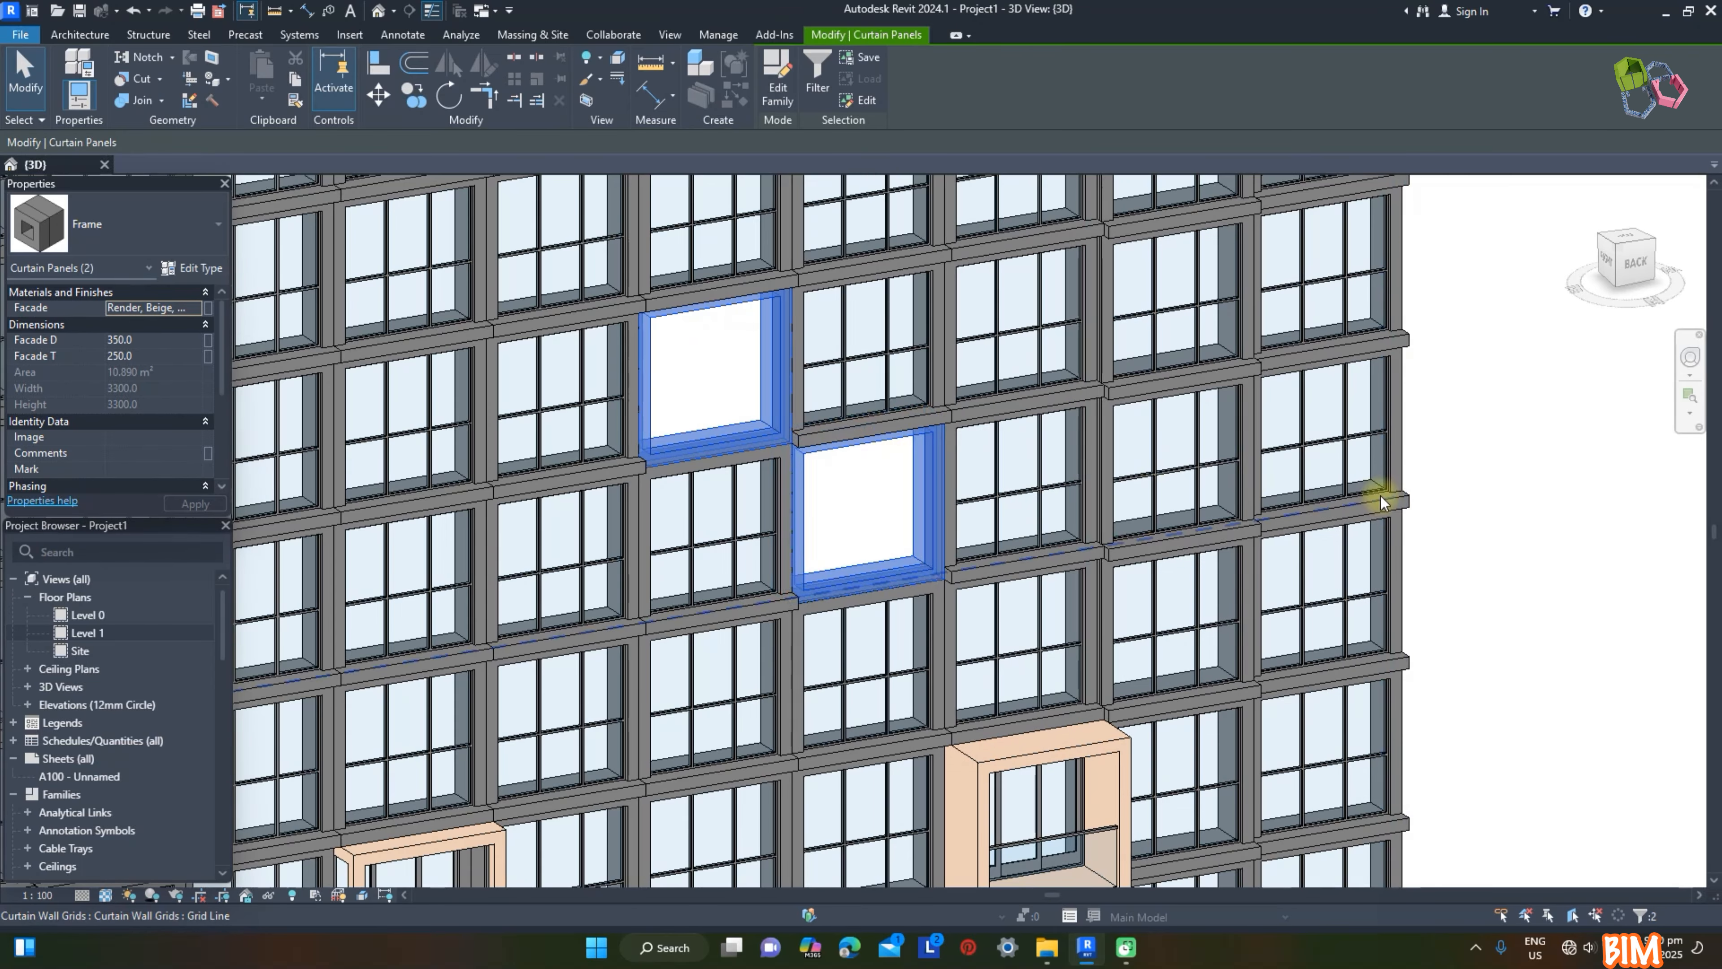
{"action": "double_click", "coordinate": [151, 341]}
{"action": "type", "text": "900"}
{"action": "key", "text": "Return"}
{"action": "key", "text": "Escape"}
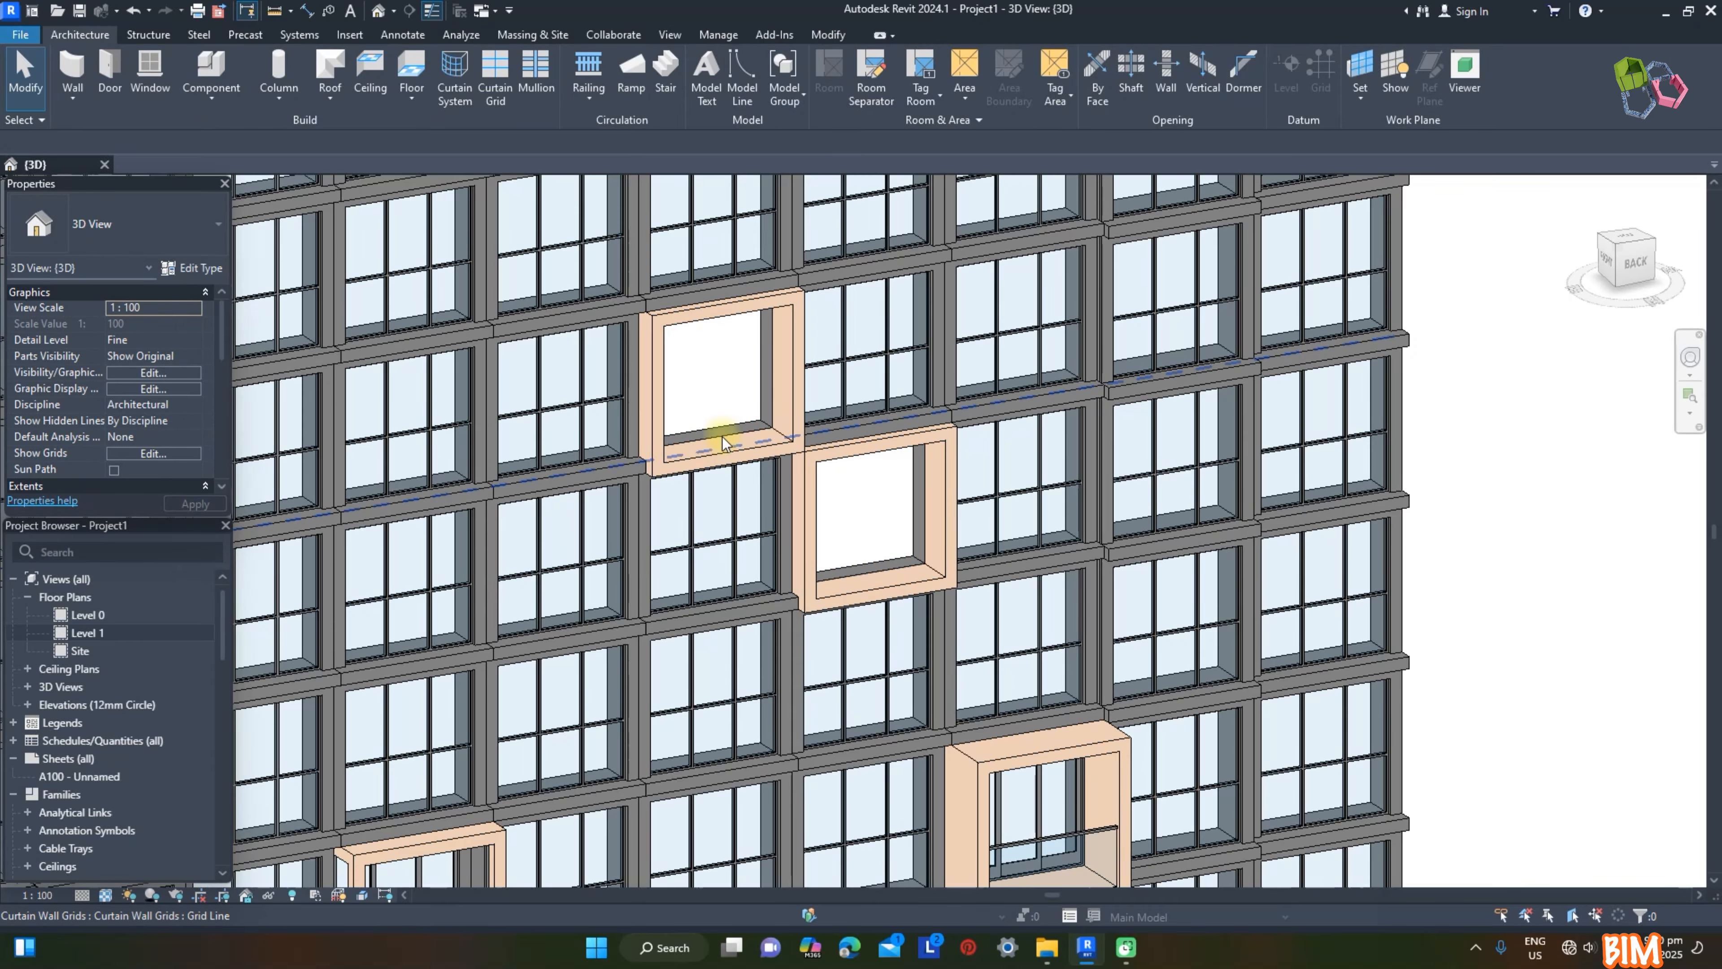
Step: Set Facade D to 1500 and Facade T to 500 for the lower of the two beige Frame panels
{"action": "left_click", "coordinate": [884, 447]}
{"action": "double_click", "coordinate": [151, 339]}
{"action": "type", "text": "1500"}
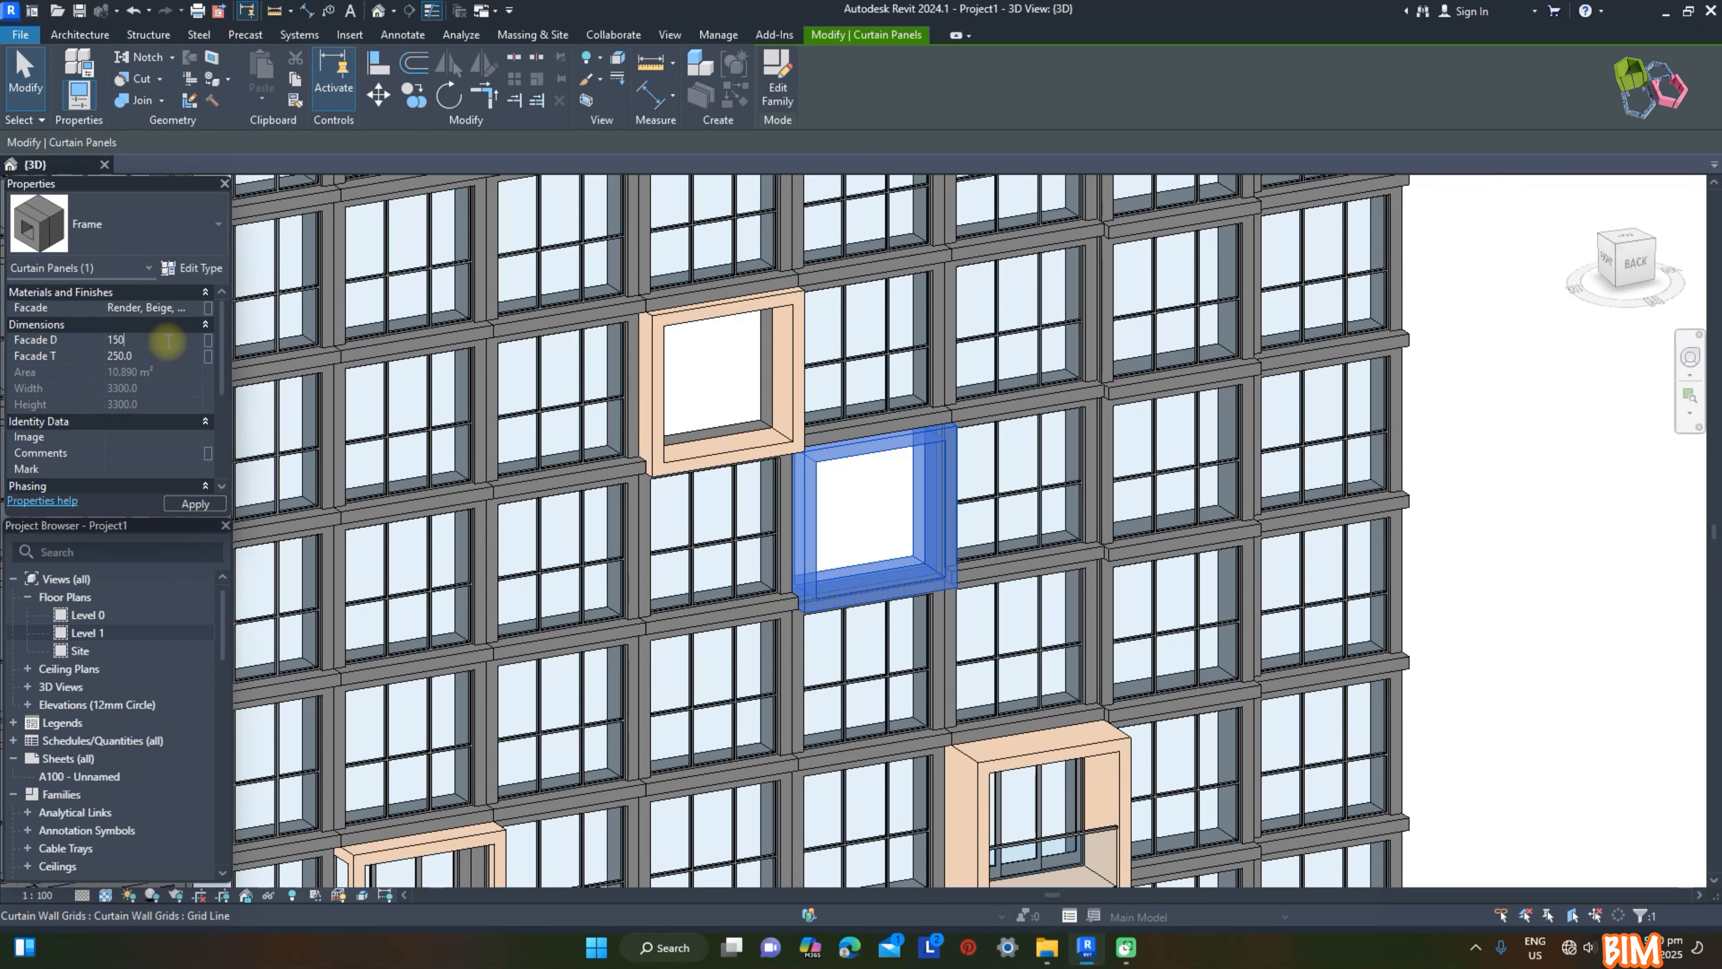
{"action": "double_click", "coordinate": [150, 356]}
{"action": "type", "text": "500"}
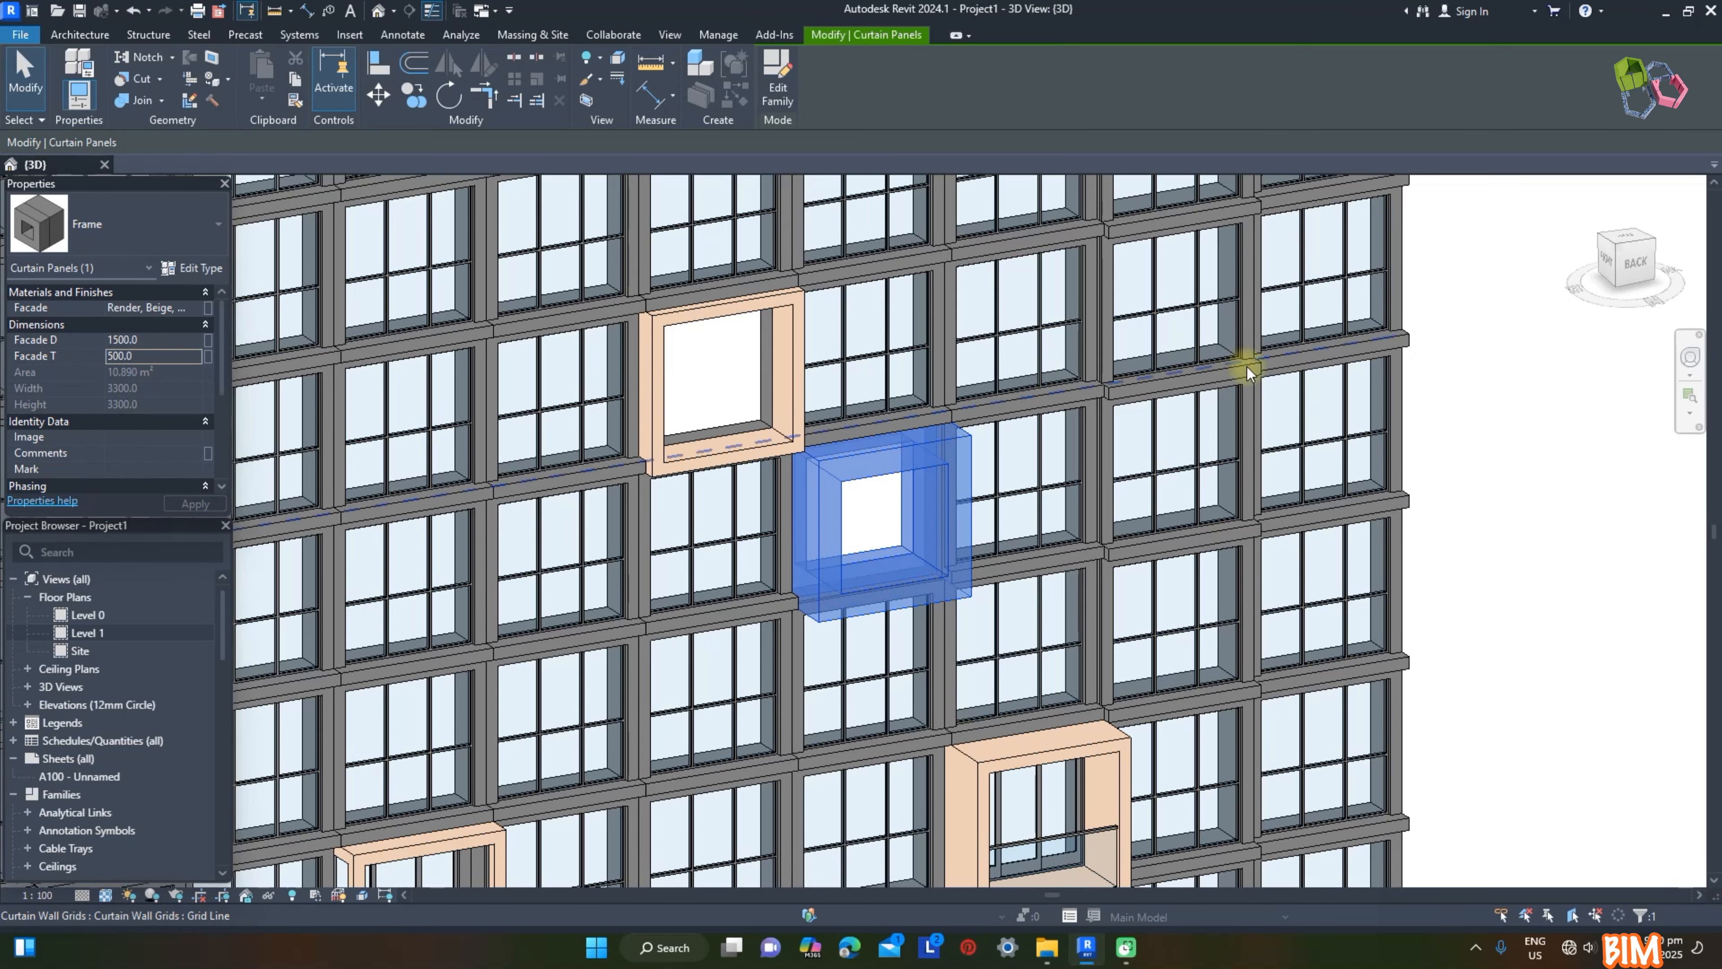
{"action": "left_click", "coordinate": [1475, 434]}
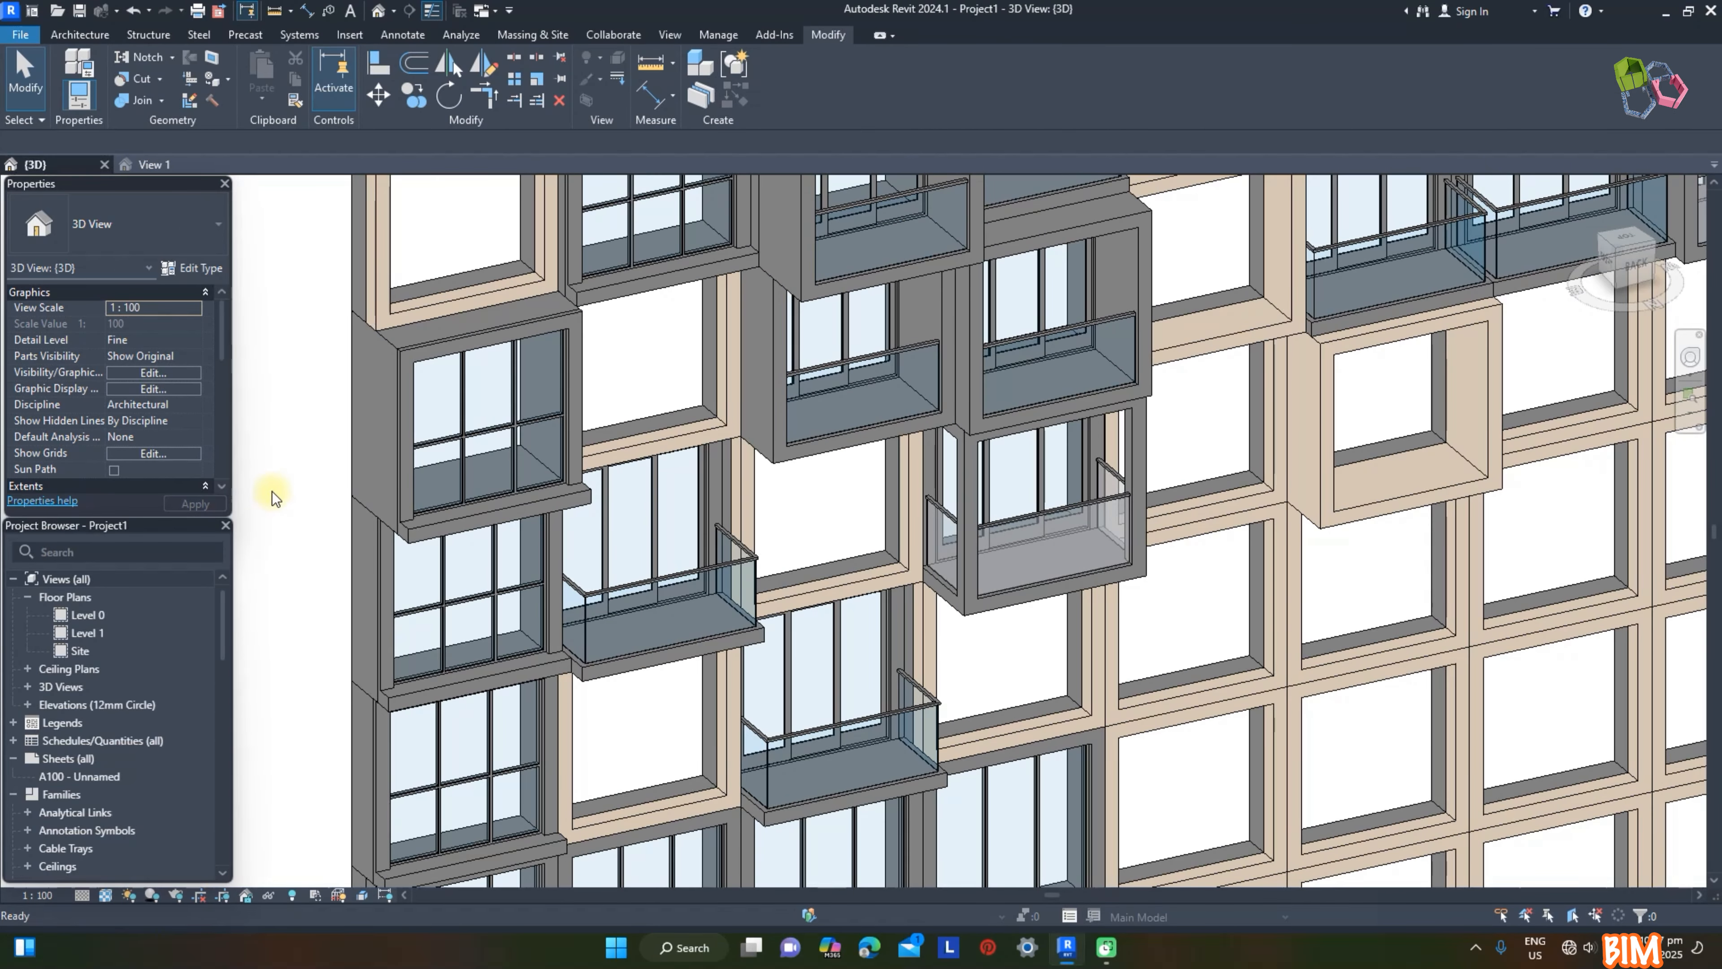
Step: Select the two stacked beige Balcony Recess (Sides) panels on the tall wall and open their Facade D value for editing
{"action": "left_click", "coordinate": [976, 541]}
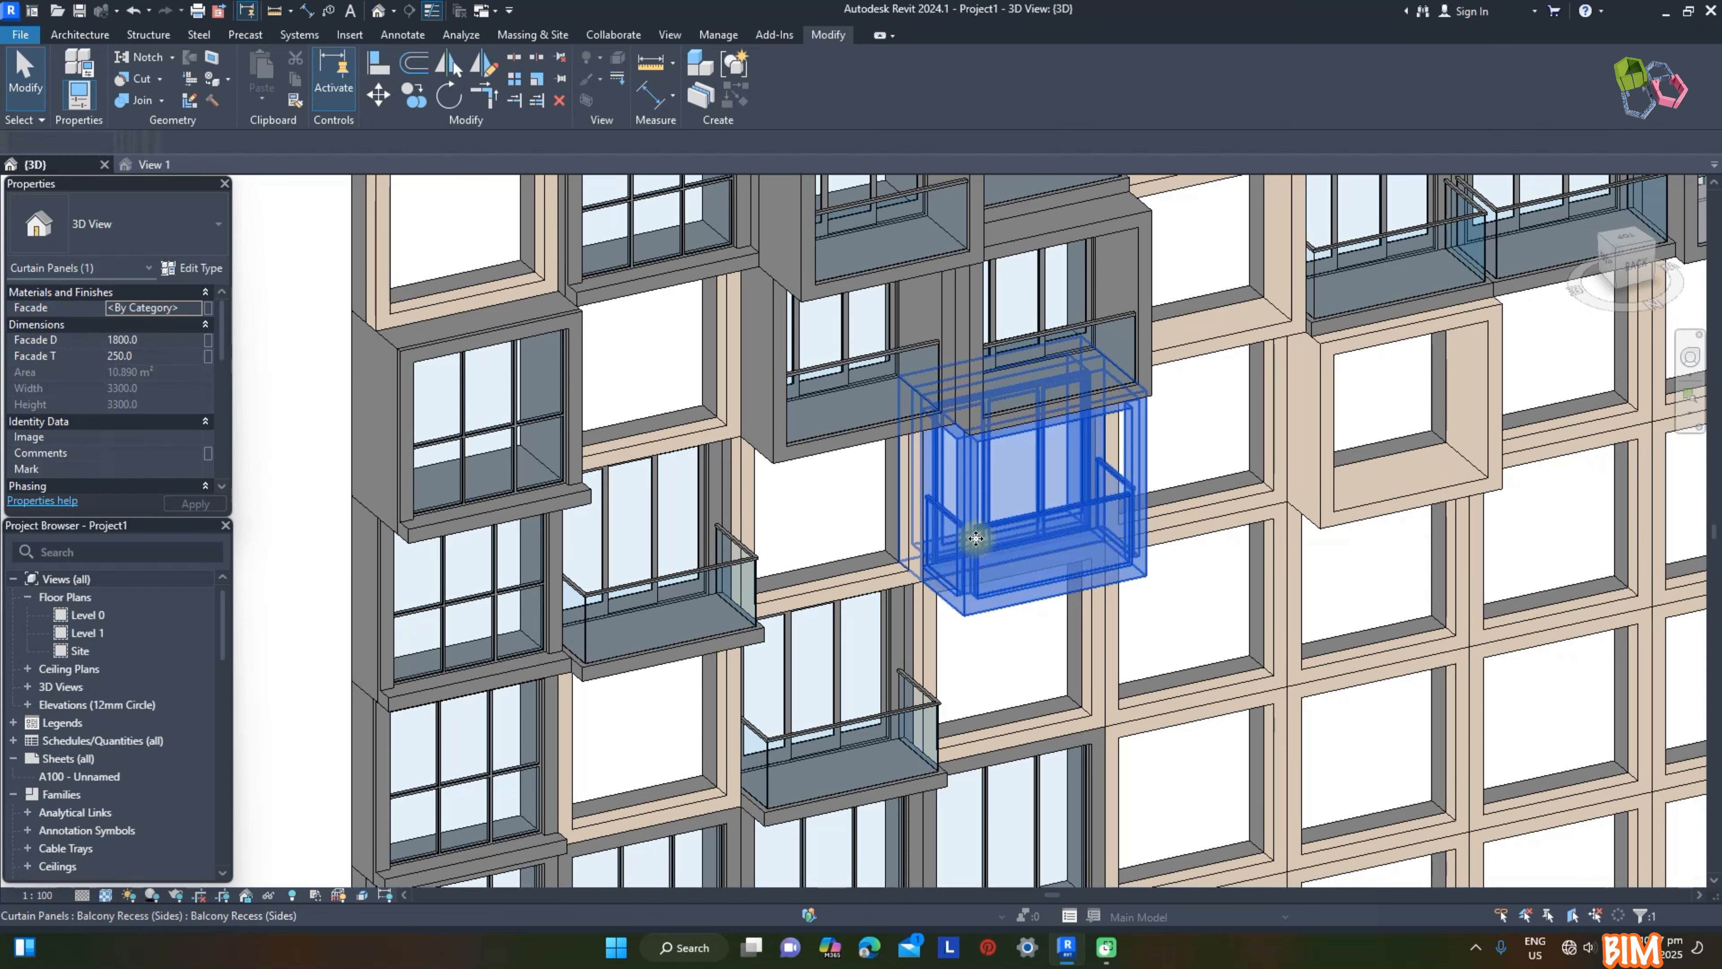
{"action": "key", "text": "a"}
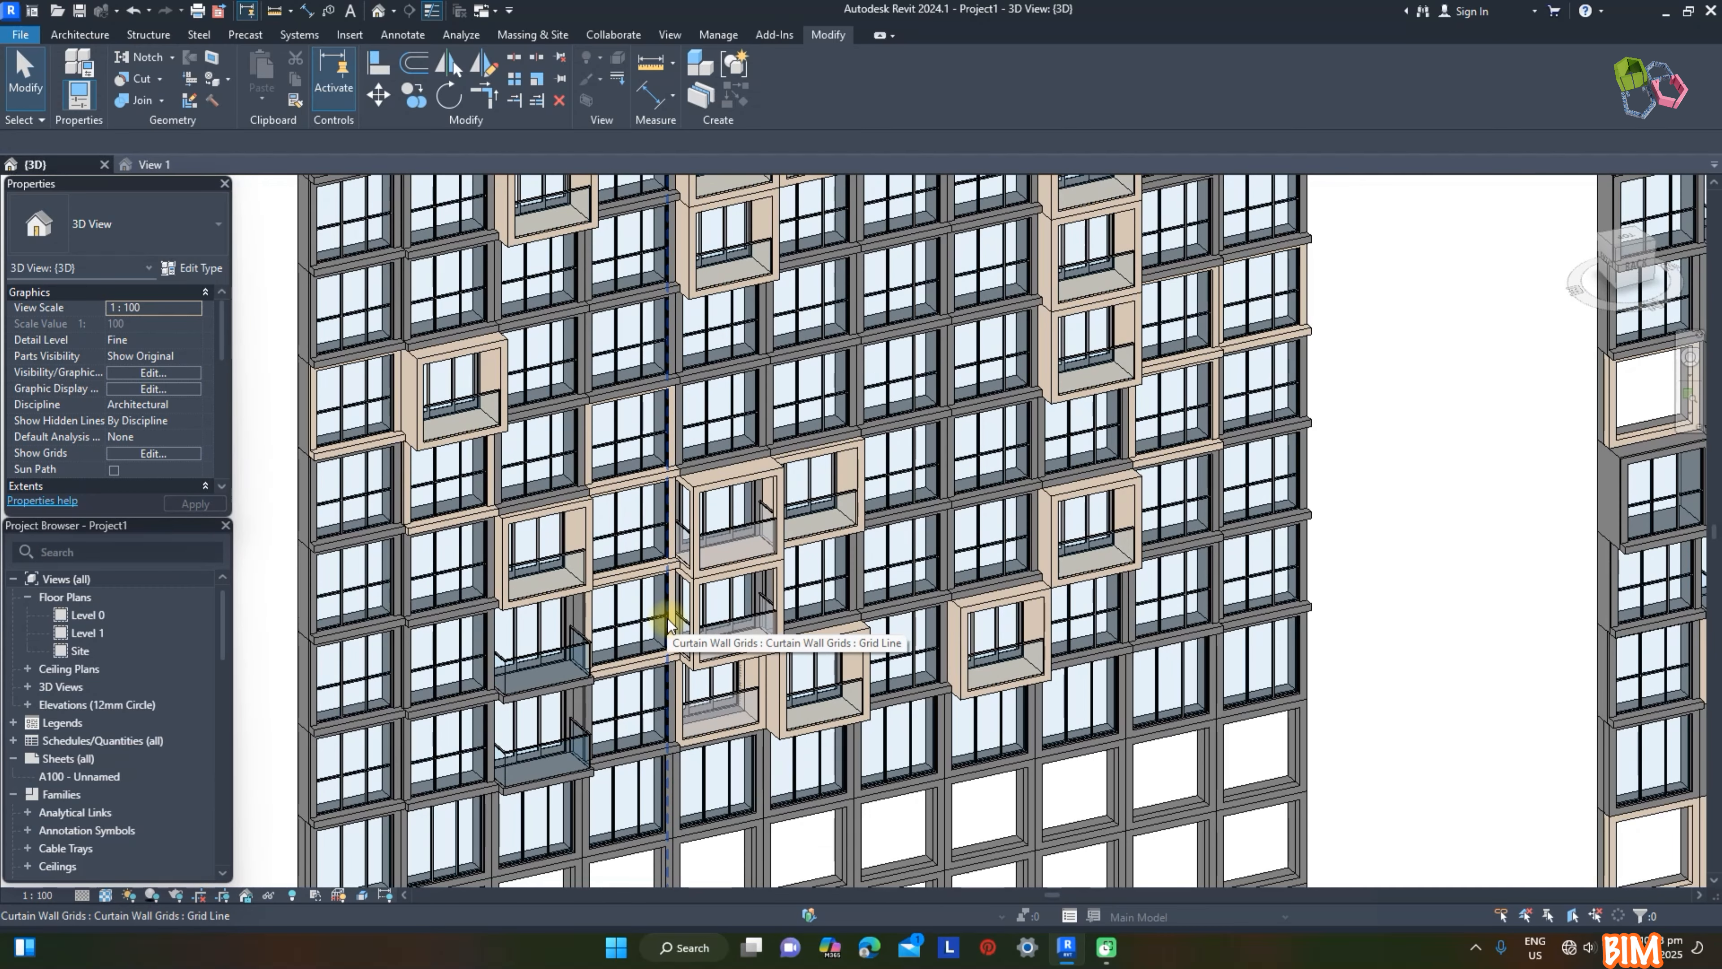
{"action": "scroll", "coordinate": [752, 535], "scroll_direction": "up", "scroll_amount": 2}
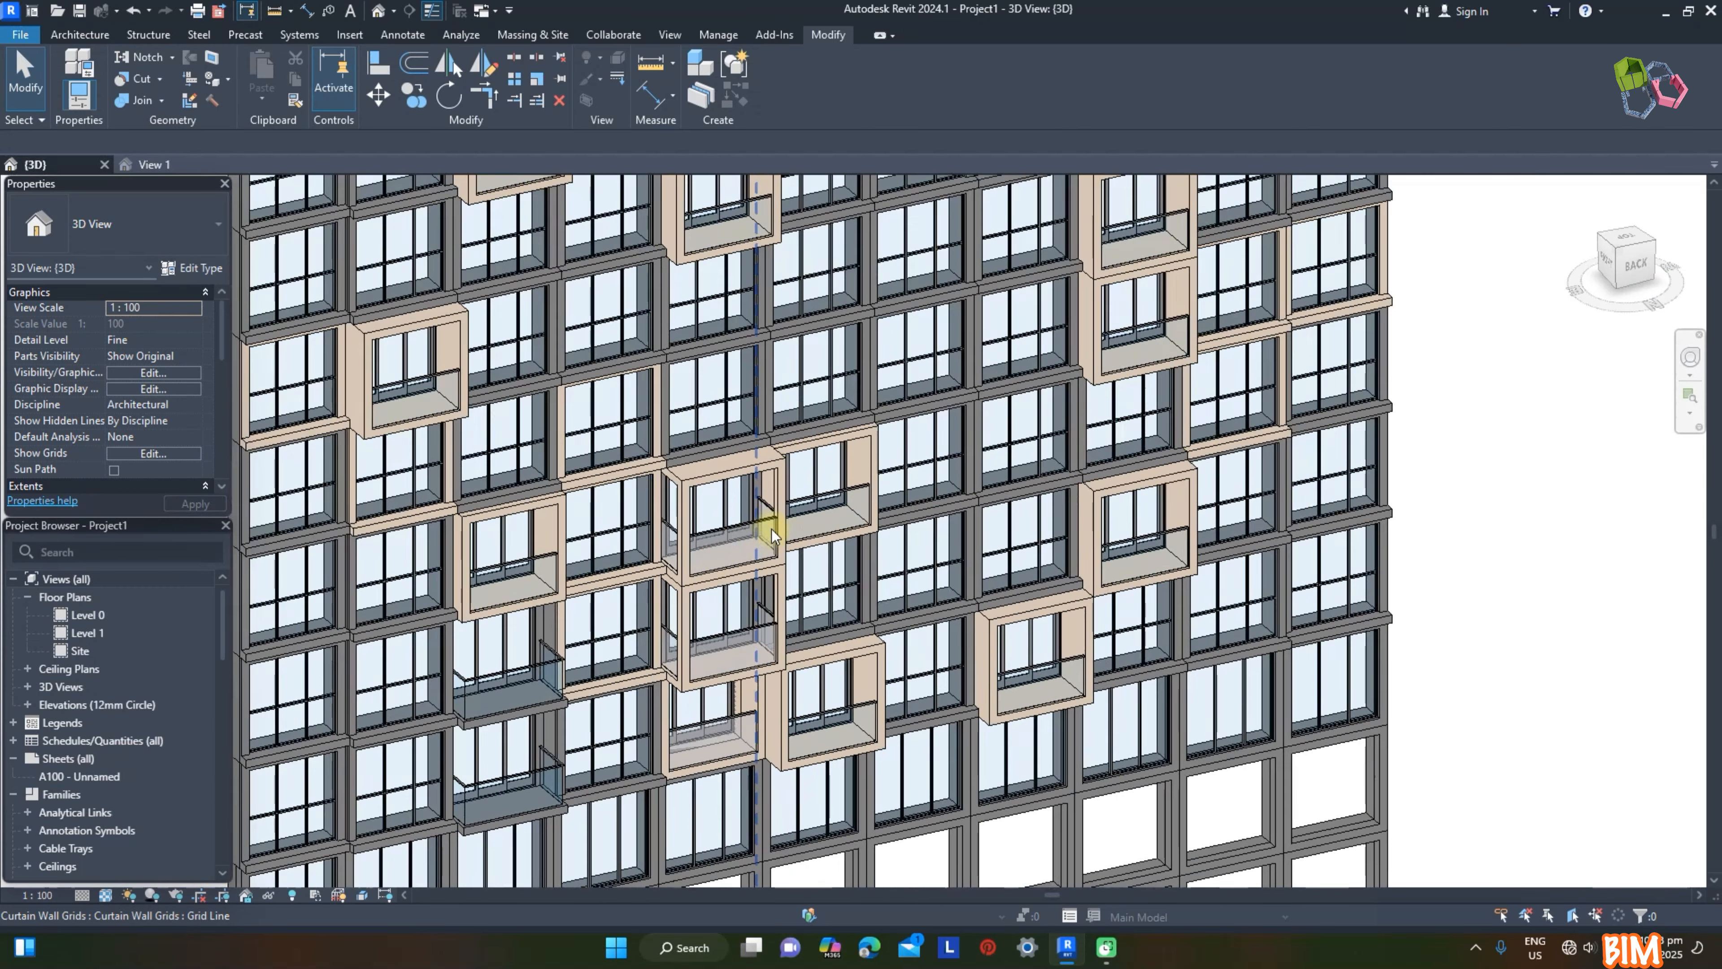
{"action": "left_click", "coordinate": [661, 483]}
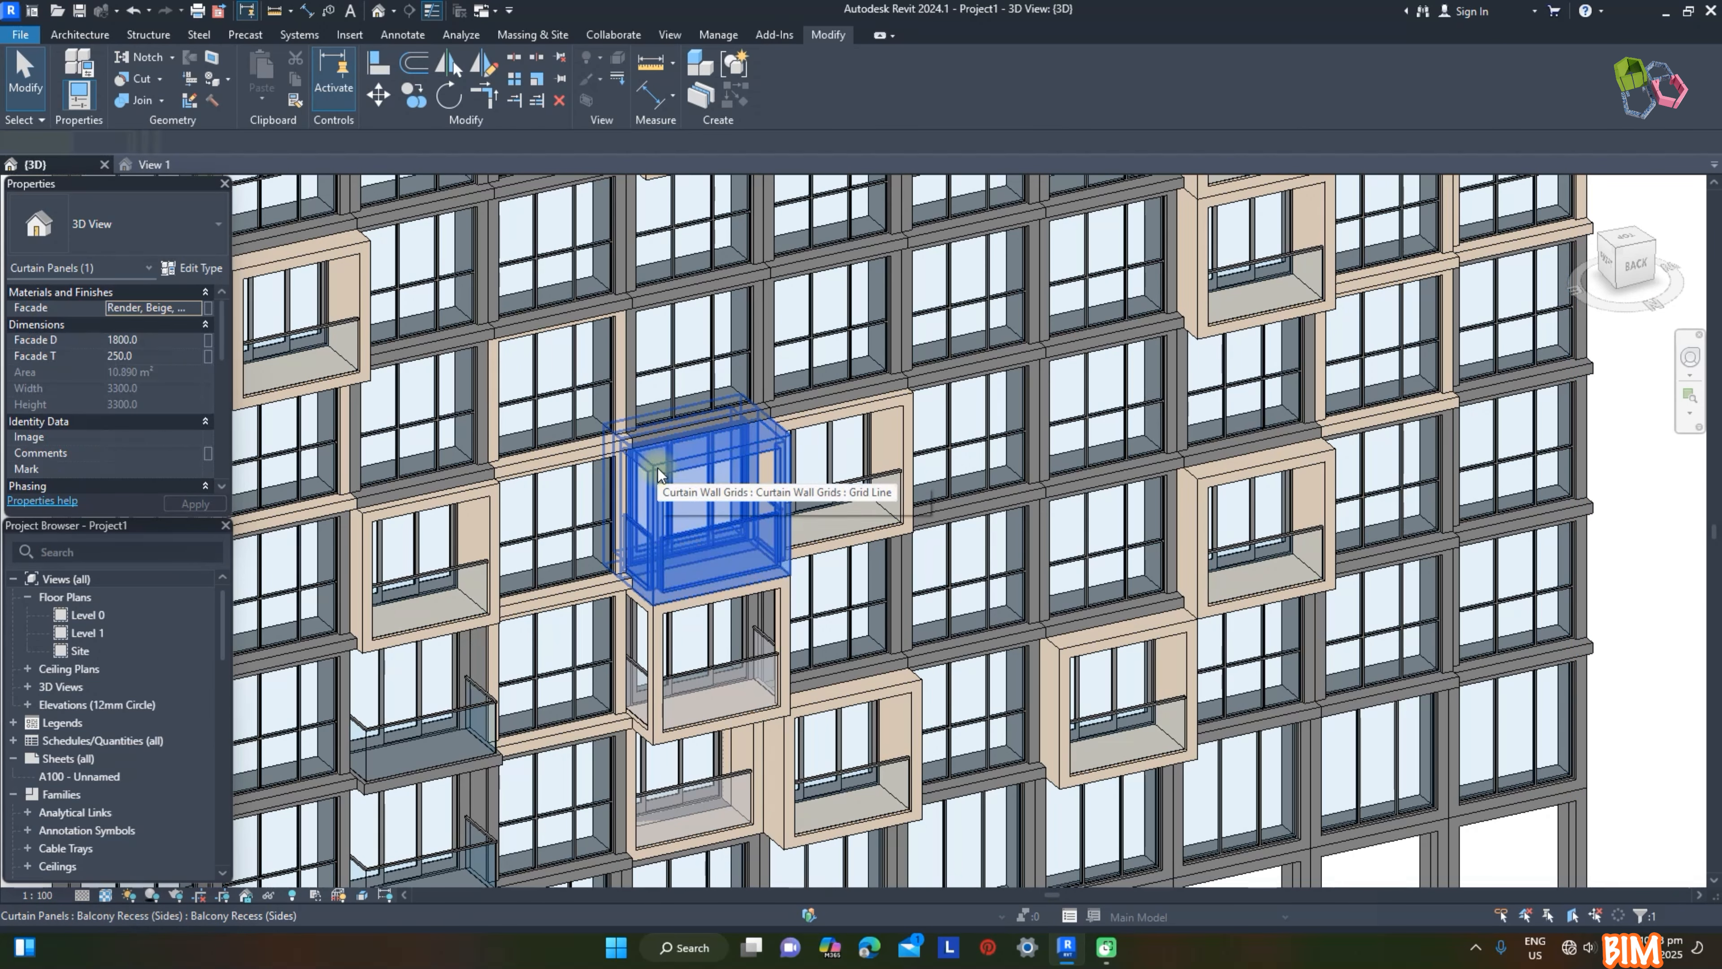
{"action": "left_click", "coordinate": [661, 638], "text": "ctrl"}
{"action": "left_click", "coordinate": [157, 341]}
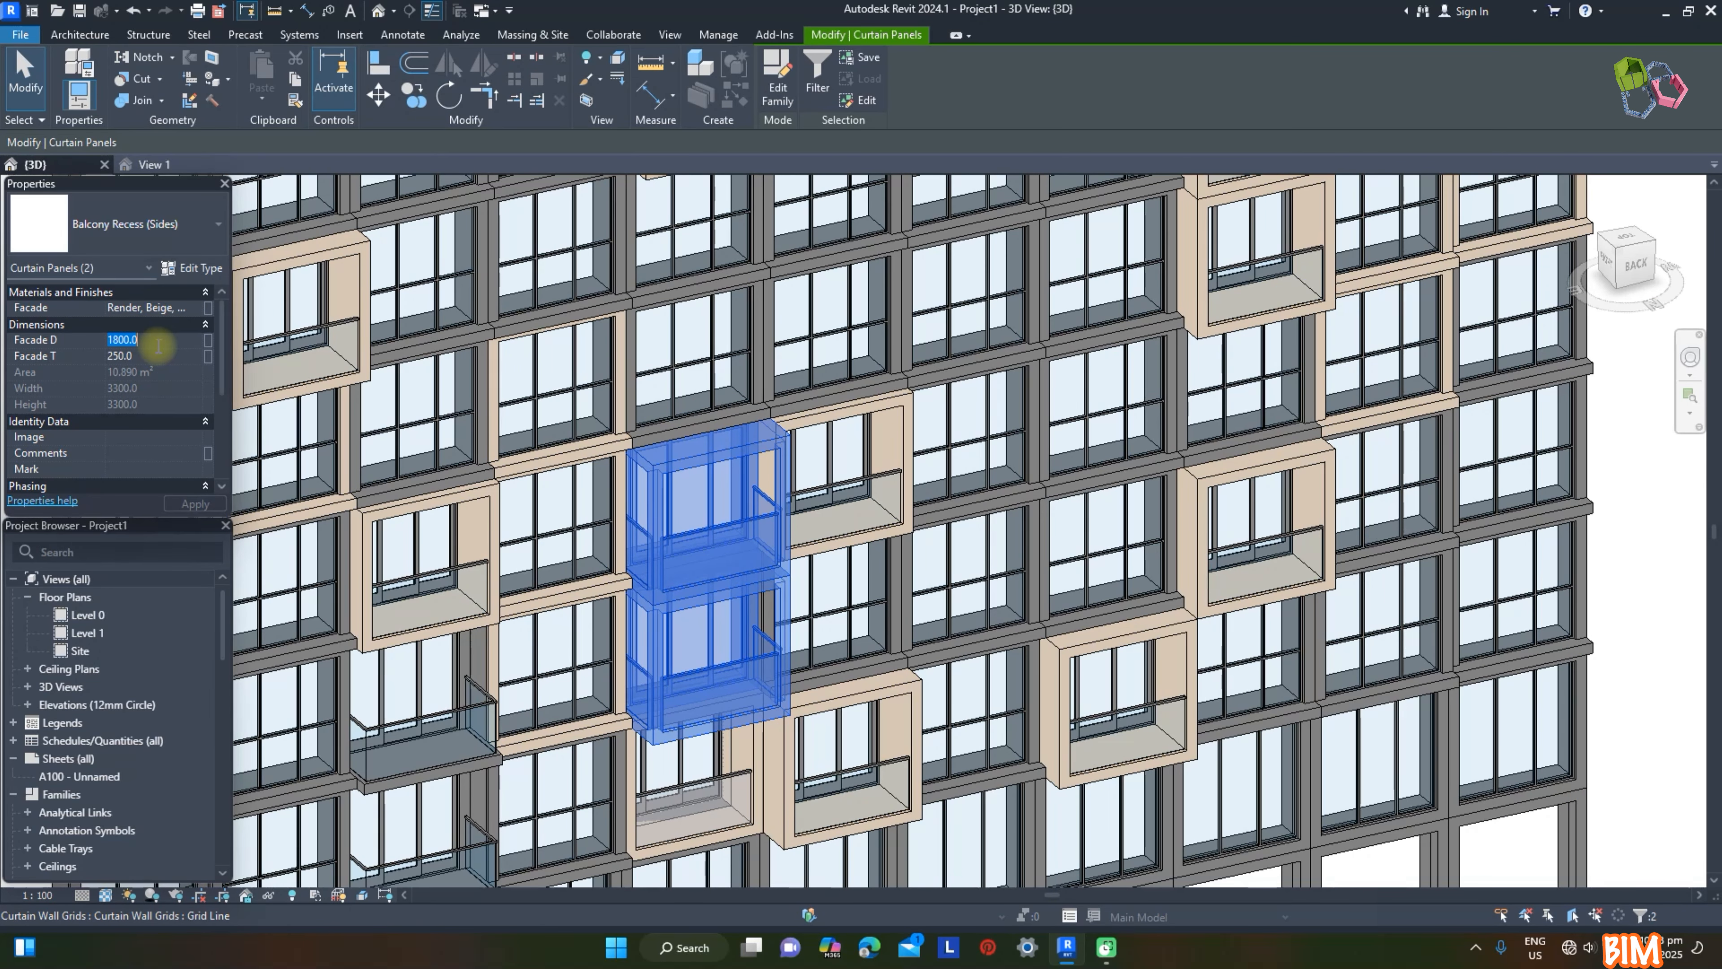
{"action": "left_click", "coordinate": [1159, 421]}
{"action": "left_click", "coordinate": [139, 13]}
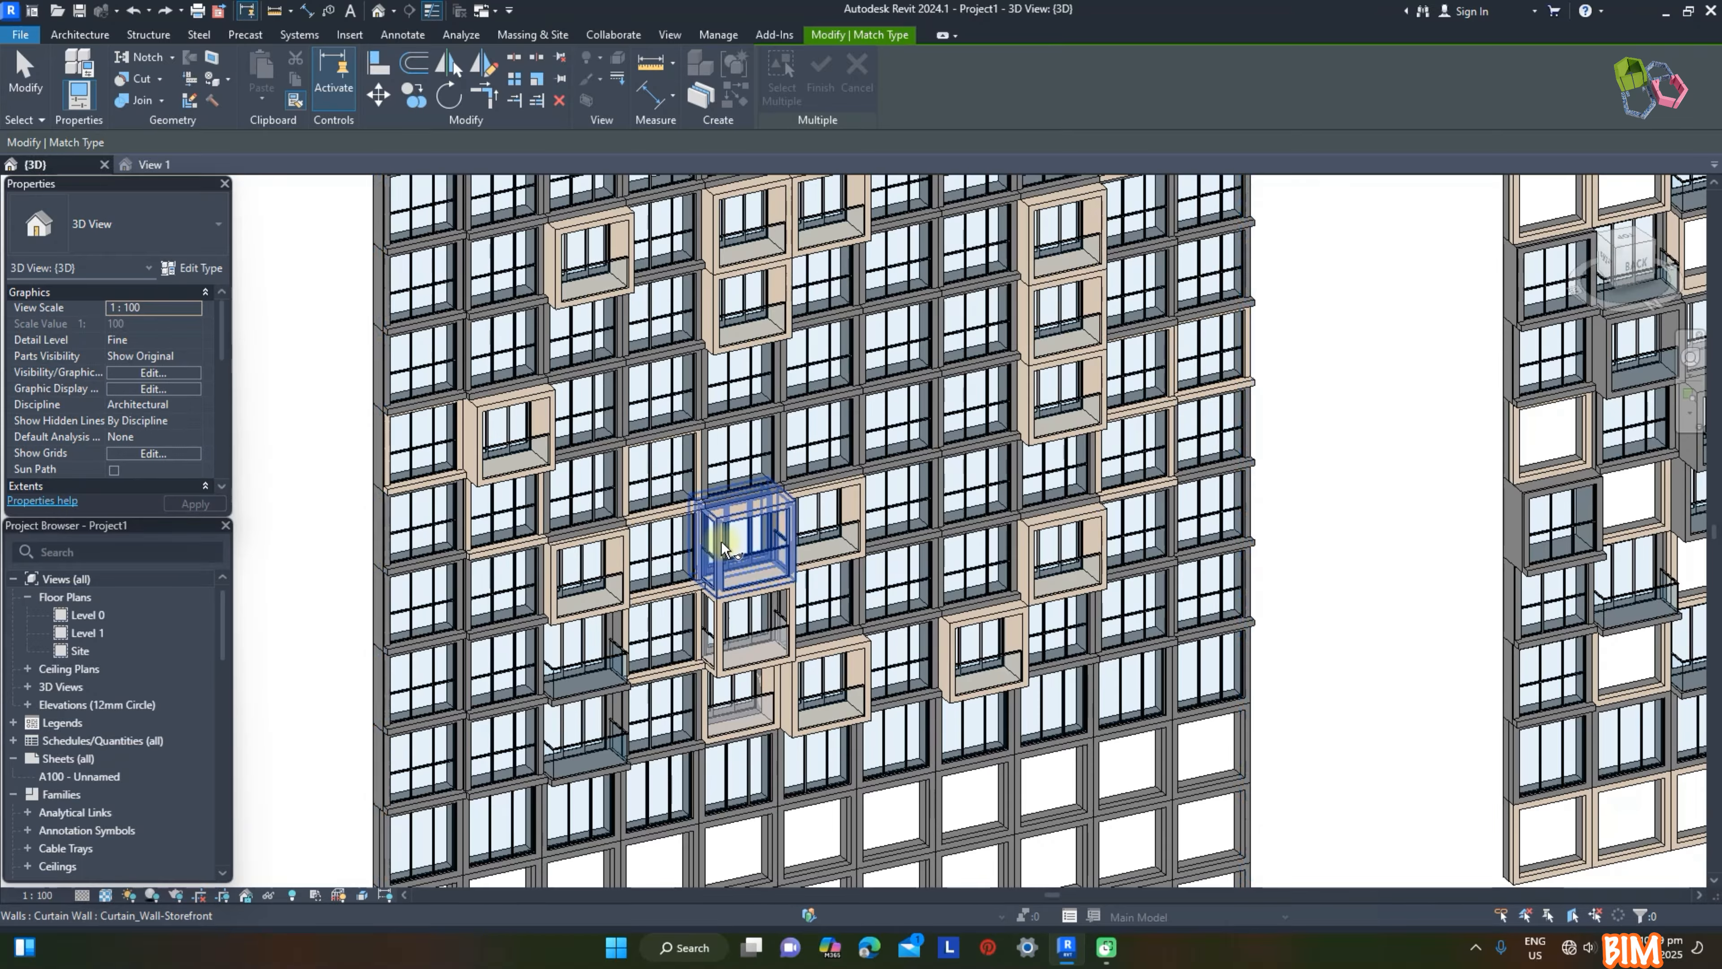
Step: Use Match Type to copy the upper stacked Balcony Recess (Sides) panel's type to other panels on the tall wall
{"action": "left_click", "coordinate": [721, 546]}
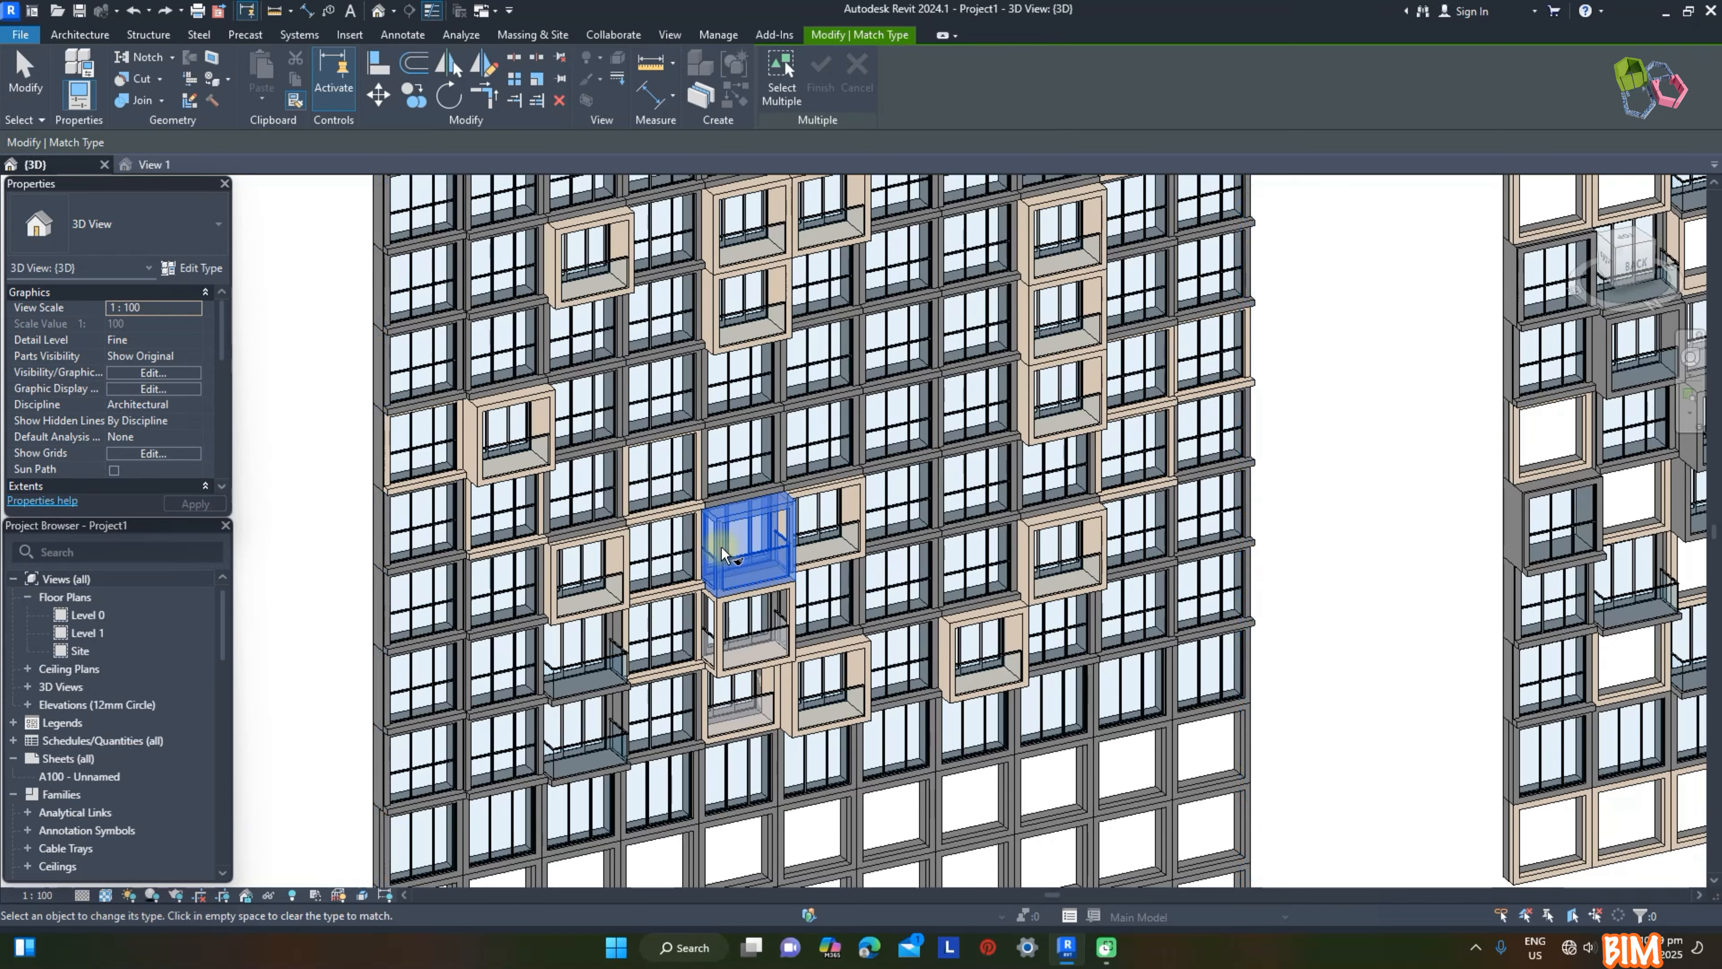
{"action": "scroll", "coordinate": [723, 553], "scroll_direction": "down", "scroll_amount": 1}
{"action": "left_click", "coordinate": [805, 668]}
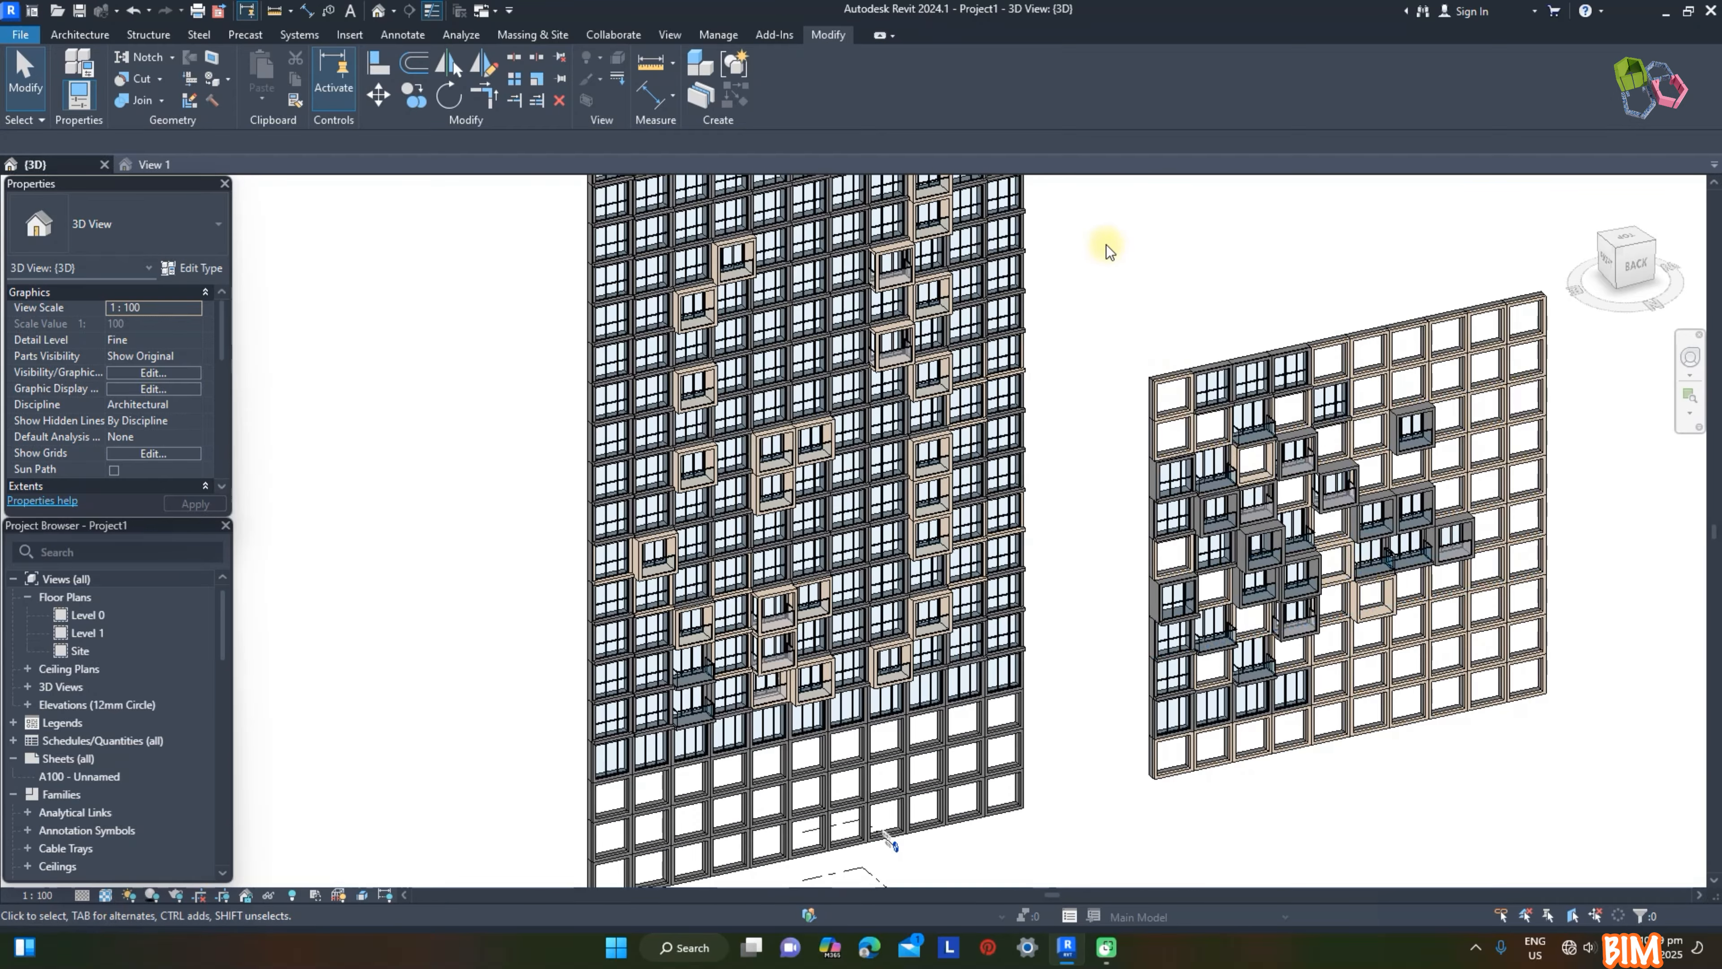
Step: Delete the short curtain wall standing beside the tall one
{"action": "left_click_drag", "start_coordinate": [1109, 251], "coordinate": [1603, 848]}
{"action": "key", "text": "Delete"}
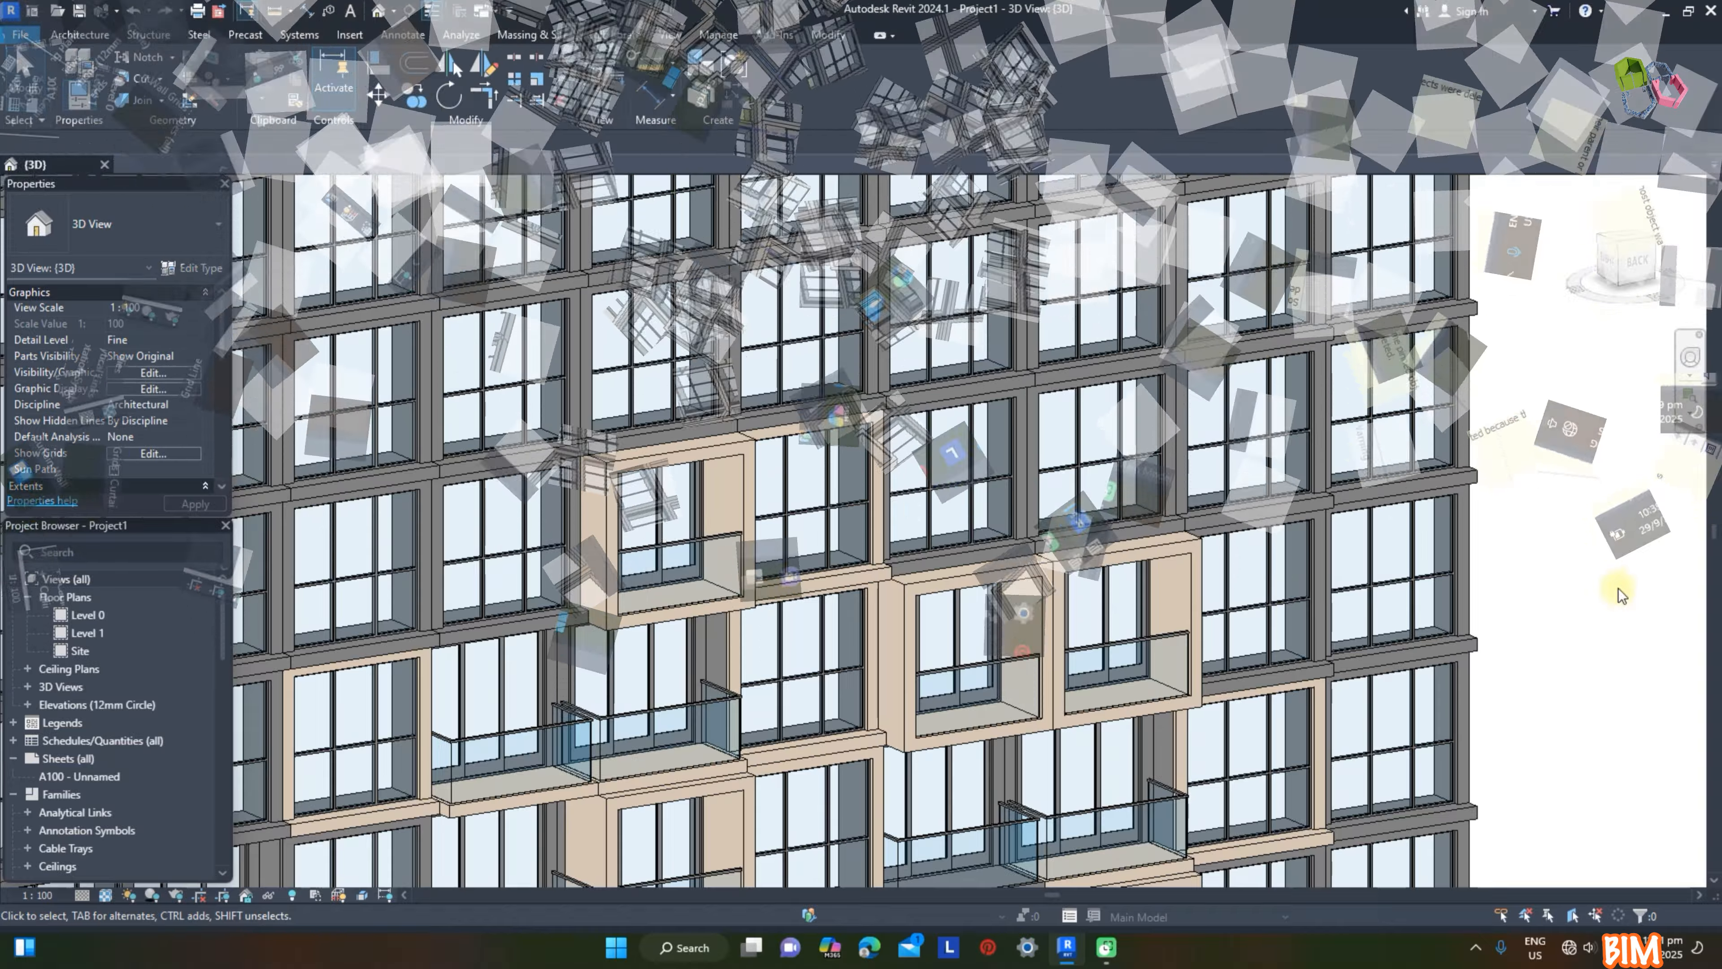
Step: Use Match Type to copy the cantilevered balcony type to the two Reces panels directly above the paired beige balconies
{"action": "key", "text": "m"}
{"action": "key", "text": "a"}
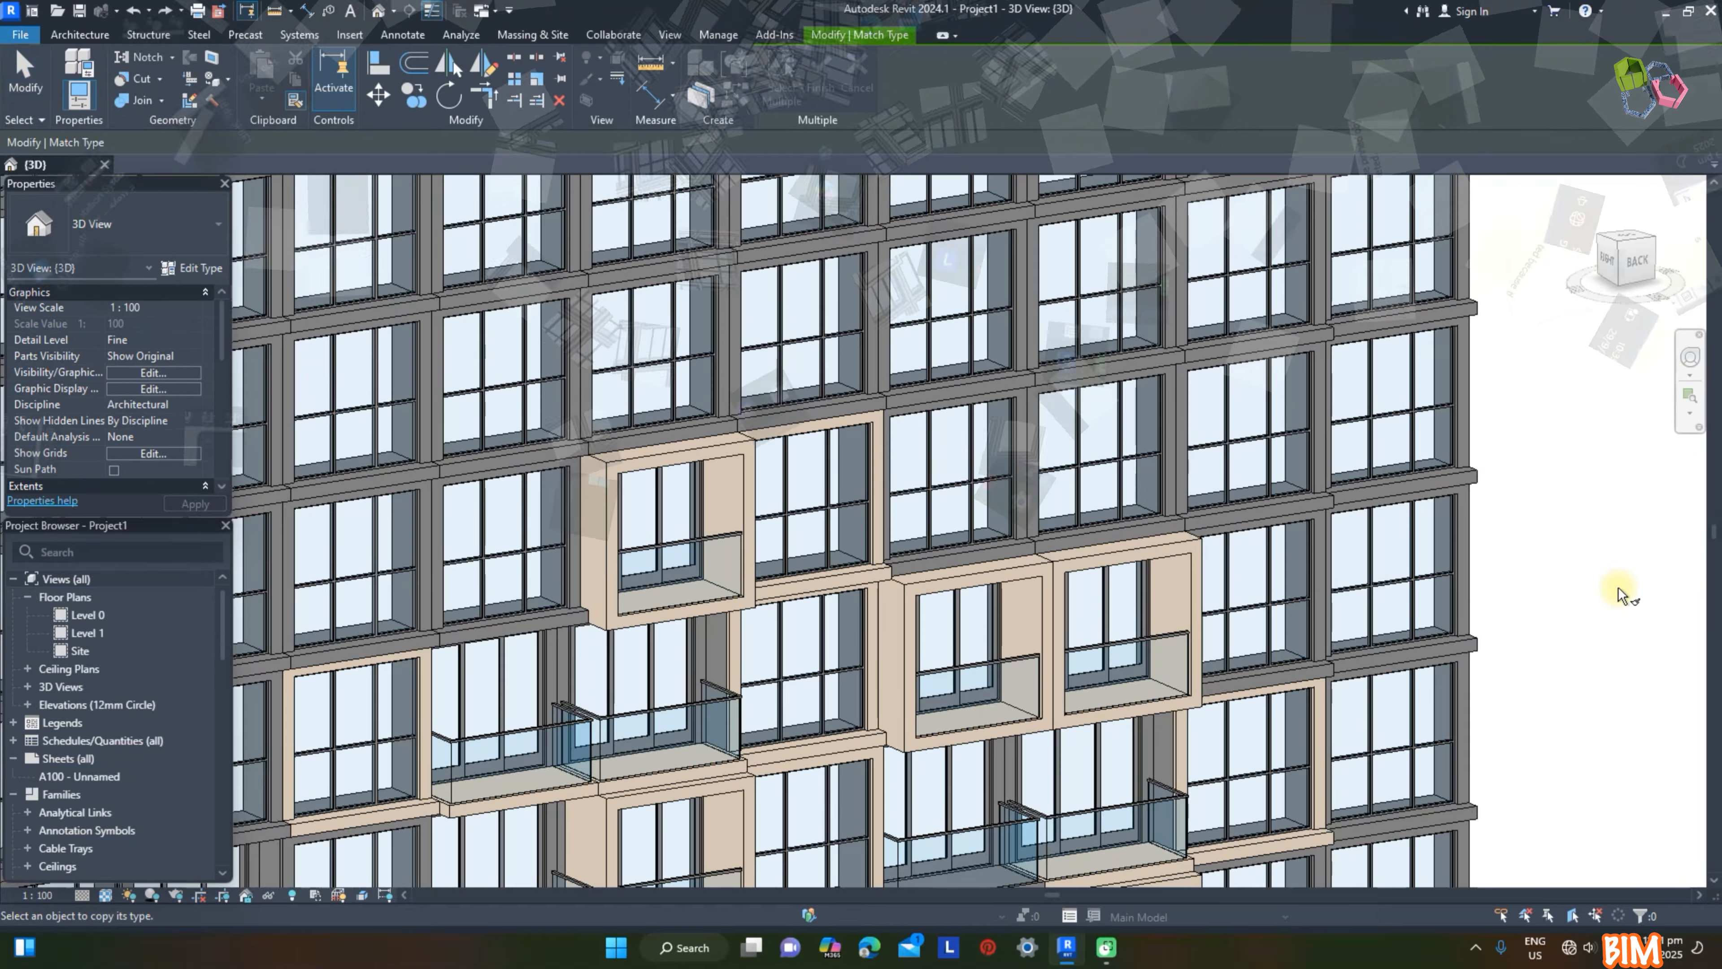
{"action": "left_click", "coordinate": [1098, 827]}
{"action": "left_click", "coordinate": [1083, 499]}
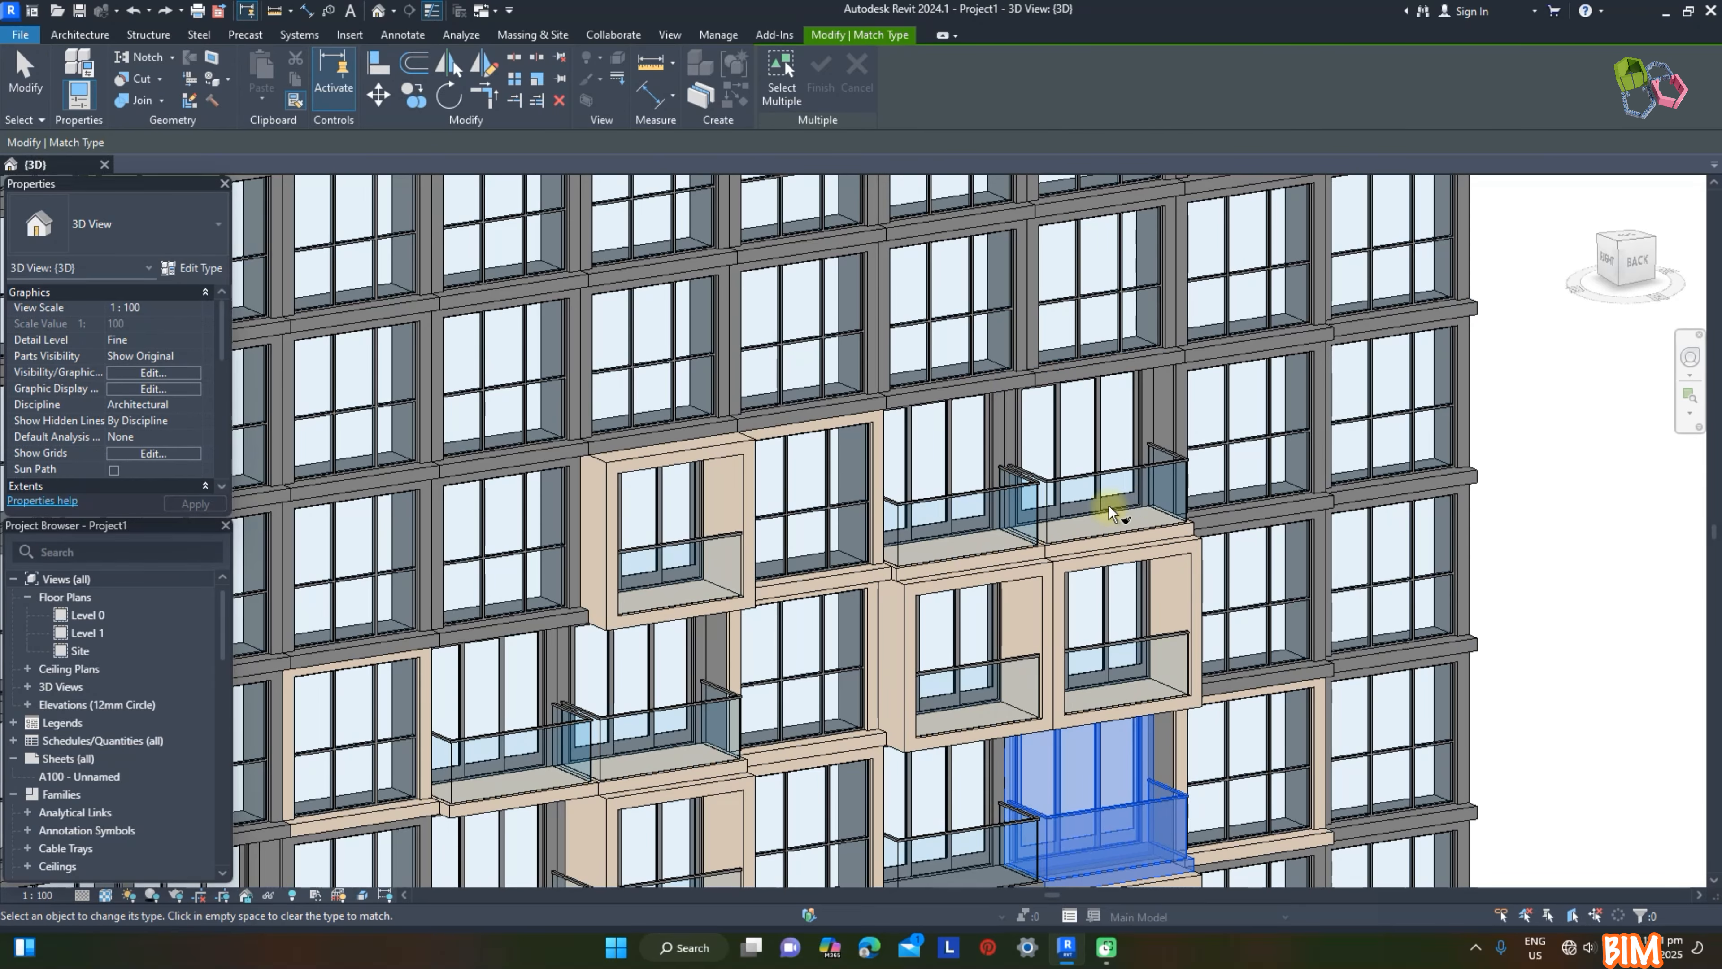
Step: Change the second of the two new cantilevered balconies to Balcony Recess (1) with the Render, Beige, Smooth facade material
{"action": "key", "text": "Escape"}
{"action": "left_click", "coordinate": [1118, 486]}
{"action": "left_click", "coordinate": [135, 224]}
{"action": "left_click", "coordinate": [239, 434]}
{"action": "left_click", "coordinate": [202, 308]}
{"action": "left_click", "coordinate": [1029, 504]}
{"action": "left_click", "coordinate": [1437, 723]}
{"action": "left_click", "coordinate": [1637, 603]}
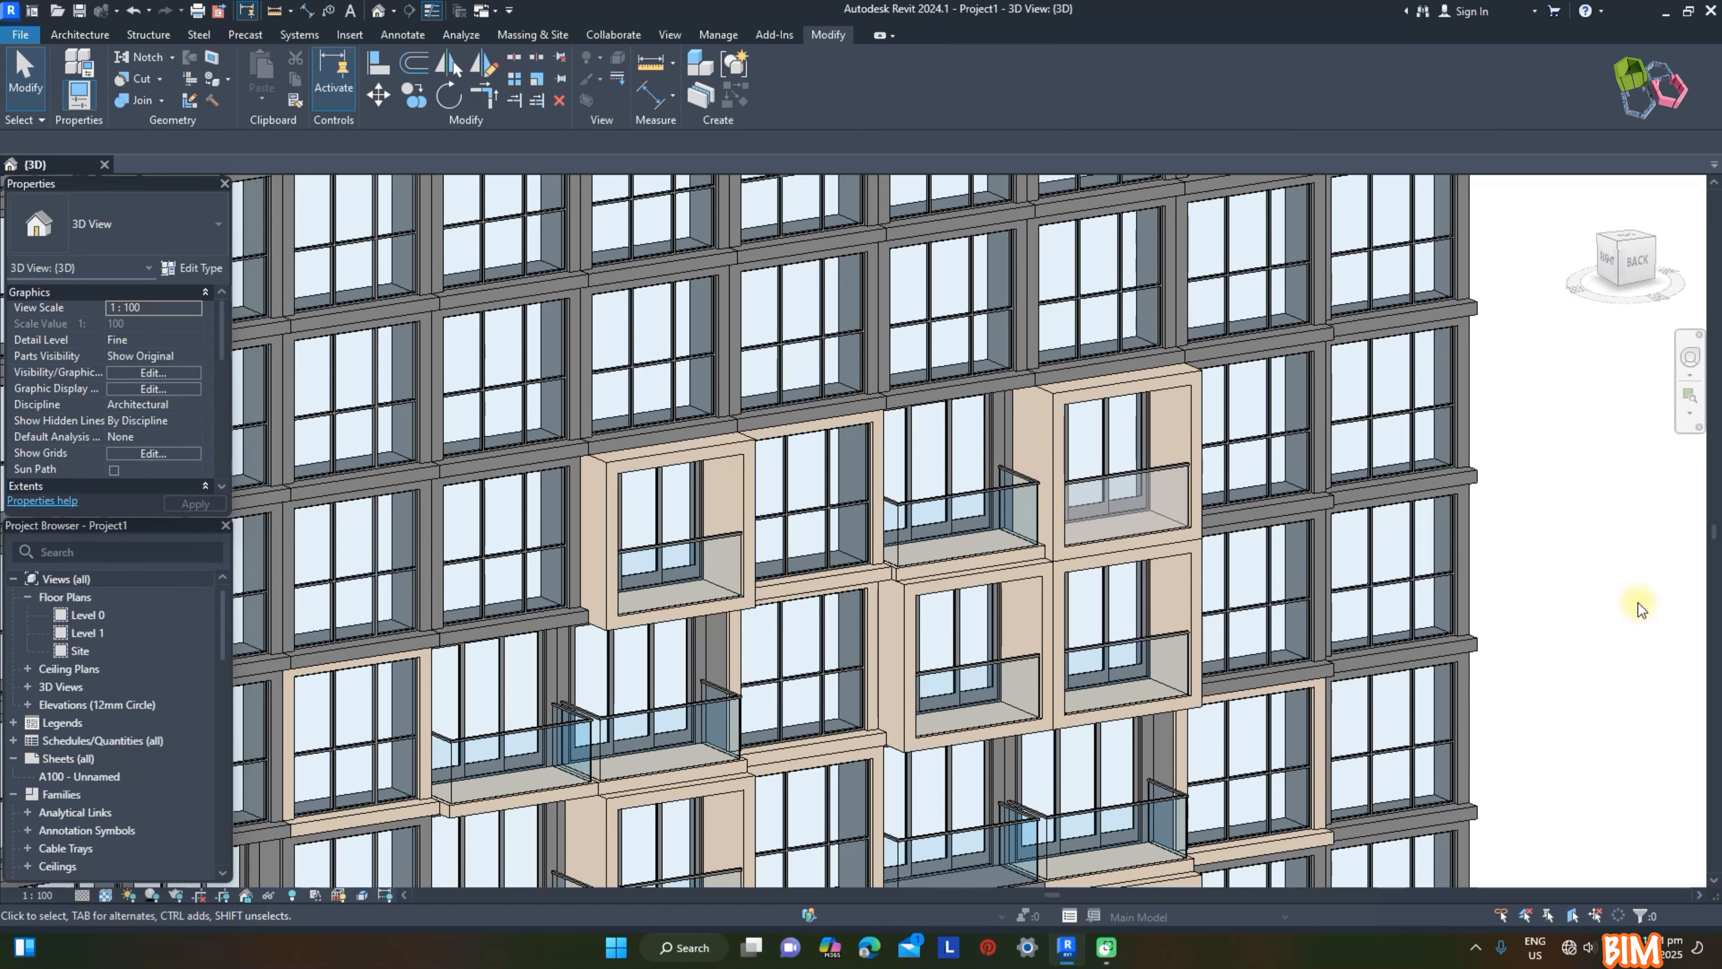
Step: In the back view, remove three adjacent horizontal grid segments above the balcony group to merge the panels vertically
{"action": "left_click", "coordinate": [1637, 260]}
{"action": "scroll", "coordinate": [1169, 503], "scroll_direction": "down", "scroll_amount": 8}
{"action": "middle_click_drag", "start_coordinate": [741, 841], "coordinate": [943, 354]}
{"action": "scroll", "coordinate": [932, 356], "scroll_direction": "up", "scroll_amount": 7}
{"action": "left_click", "coordinate": [915, 465]}
{"action": "left_click", "coordinate": [793, 87]}
{"action": "left_click", "coordinate": [798, 468]}
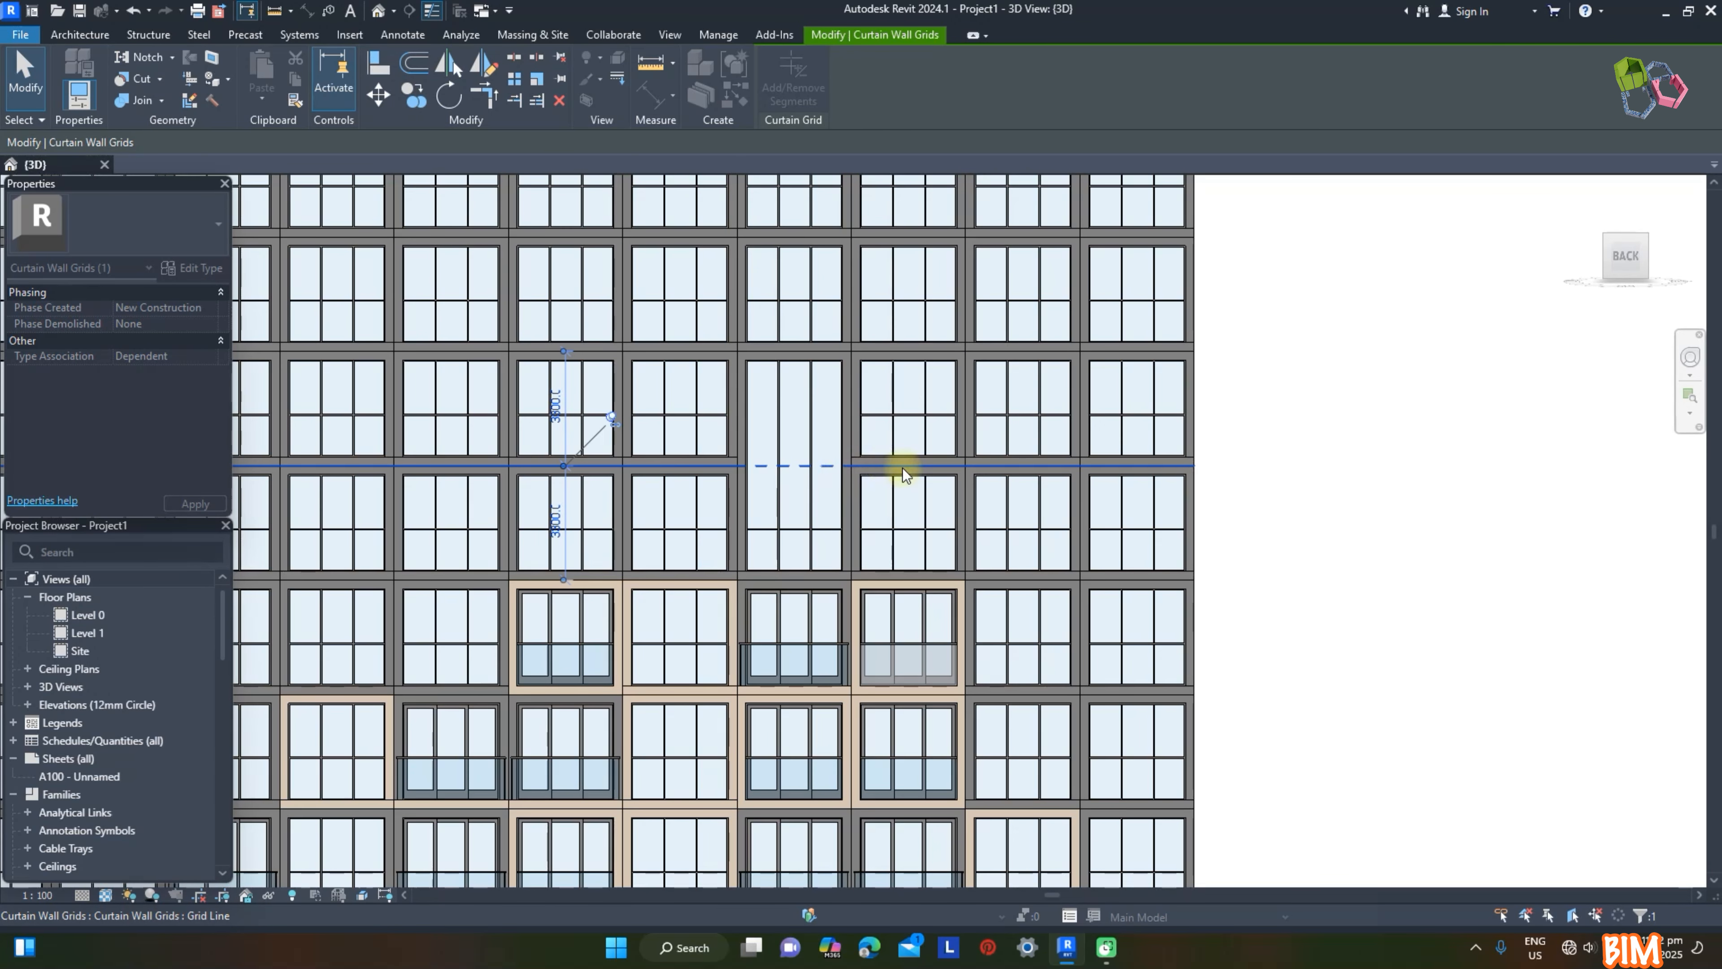
{"action": "left_click", "coordinate": [703, 464]}
{"action": "key", "text": "Escape"}
Step: Remove the vertical grid segments between the three merged columns and in the row above them
{"action": "left_click", "coordinate": [738, 469]}
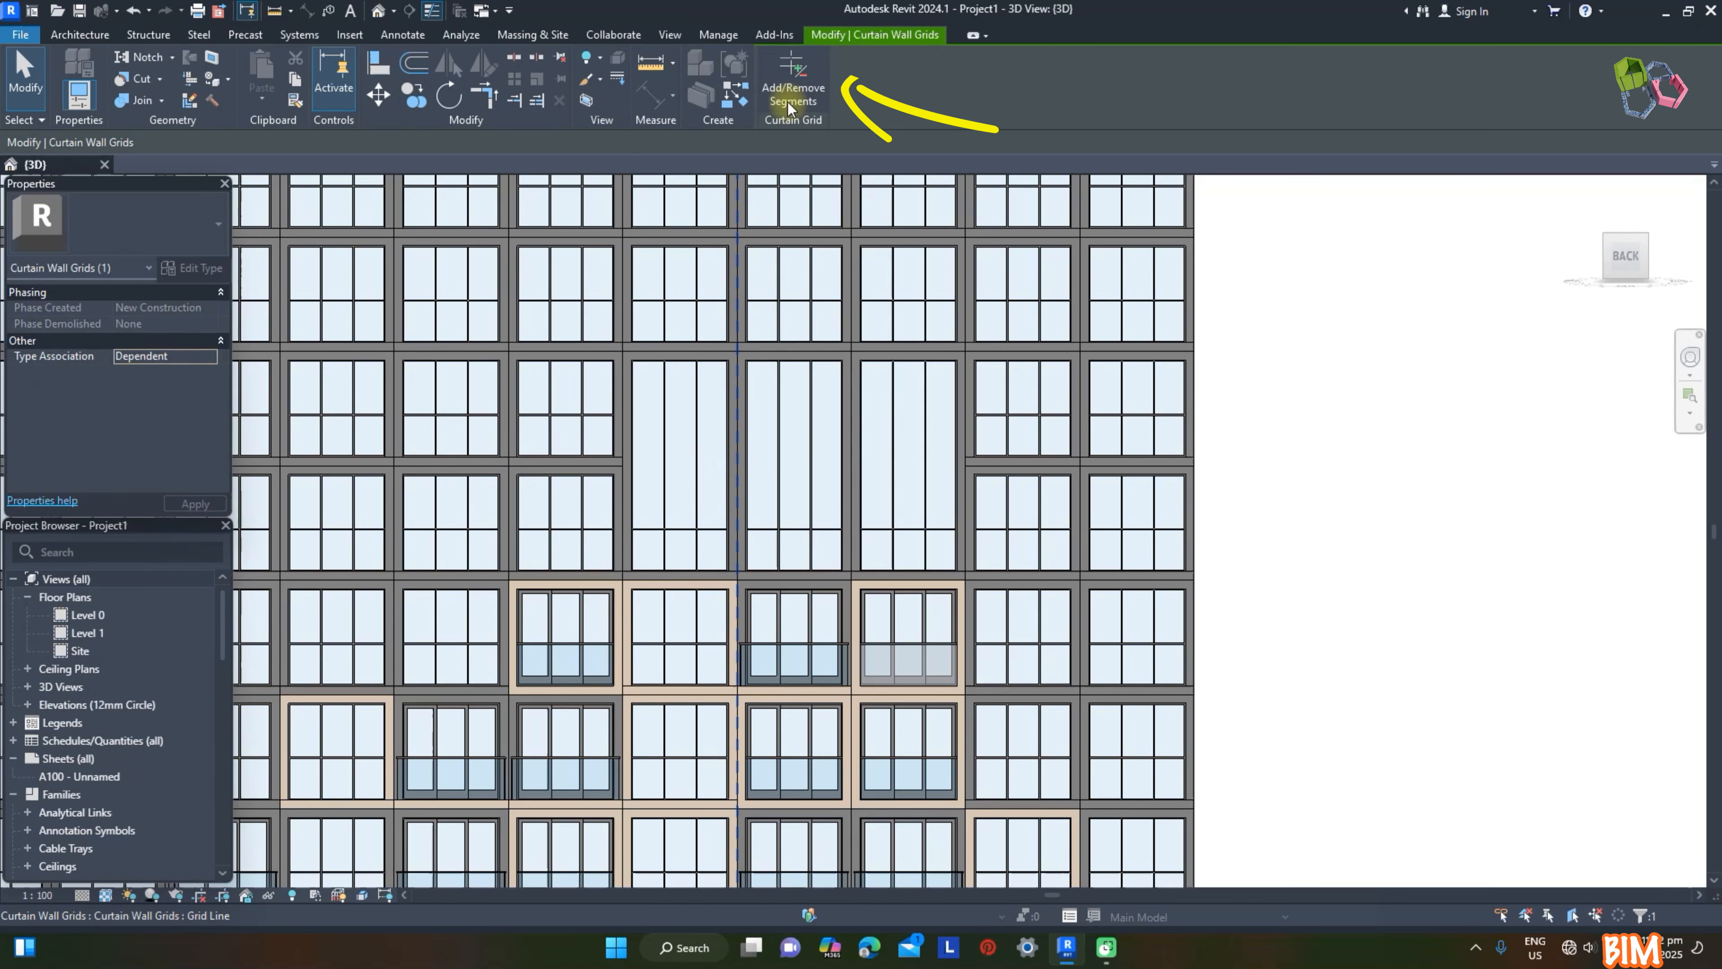
{"action": "left_click", "coordinate": [741, 470]}
{"action": "left_click", "coordinate": [850, 468]}
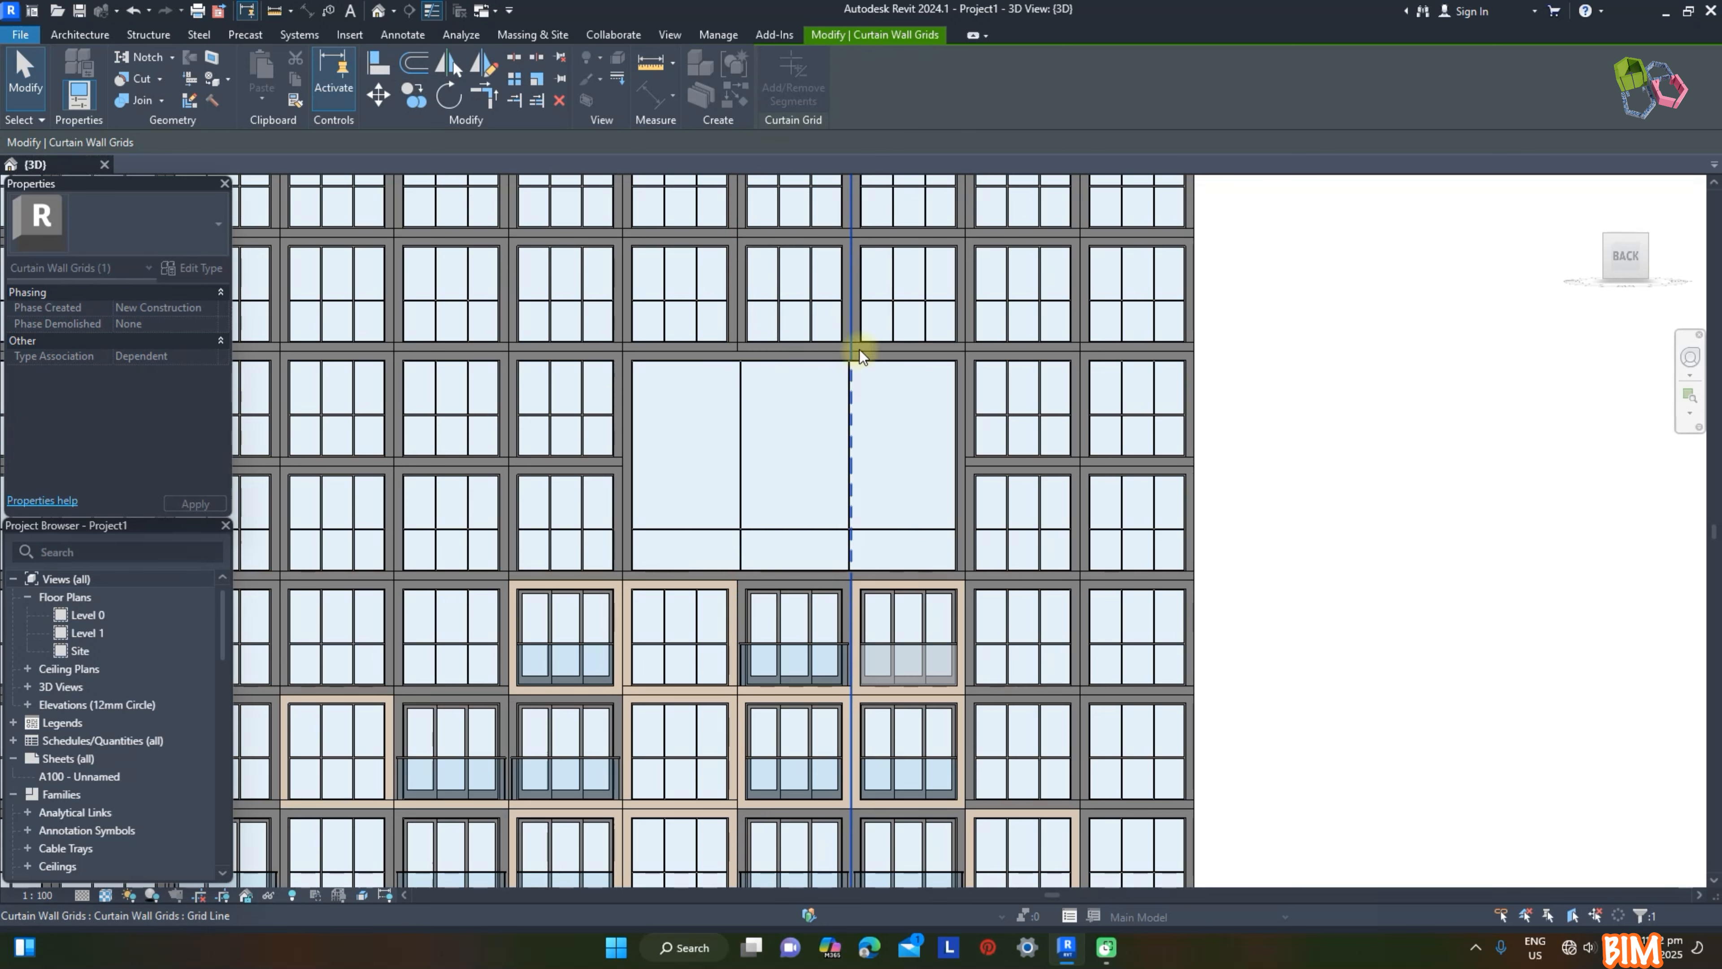
{"action": "left_click", "coordinate": [851, 314]}
{"action": "left_click", "coordinate": [741, 297]}
{"action": "key", "text": "Escape"}
Step: Remove the horizontal grid segments between the wide upper panel and the block below to form one three-by-three panel
{"action": "left_click", "coordinate": [760, 353]}
{"action": "key", "text": "Return"}
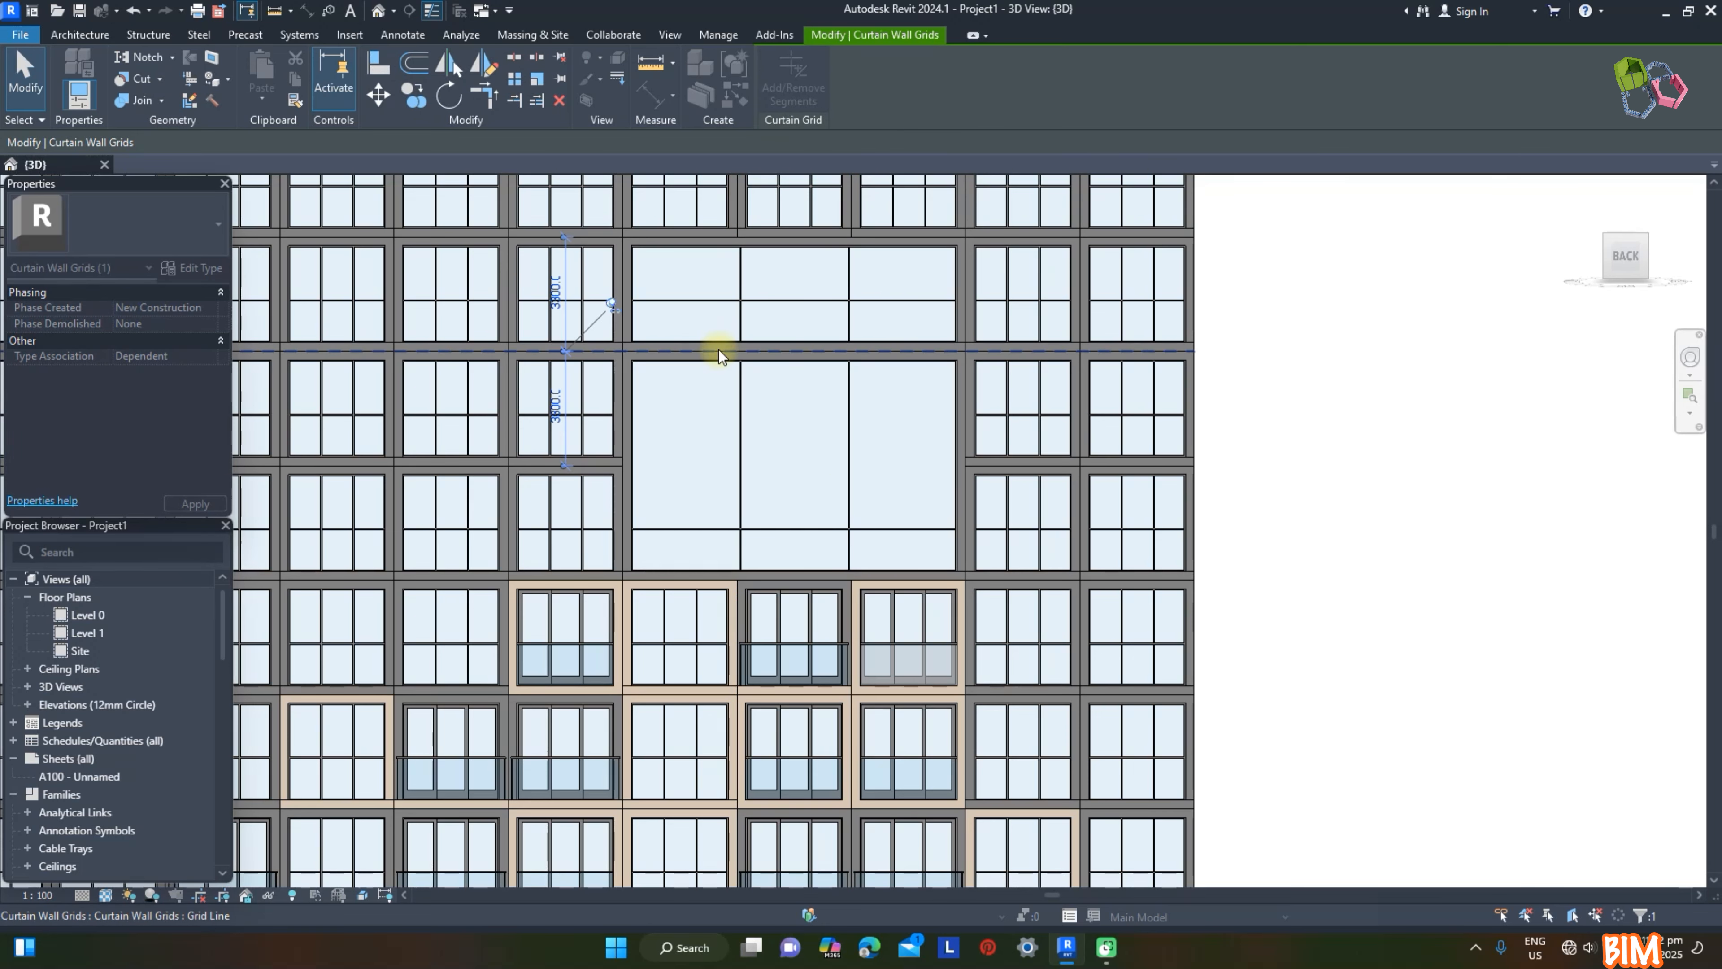
{"action": "left_click", "coordinate": [736, 356]}
{"action": "key", "text": "Escape"}
Step: Change the merged three-by-three Reces panel to the Frame type
{"action": "left_click", "coordinate": [839, 454]}
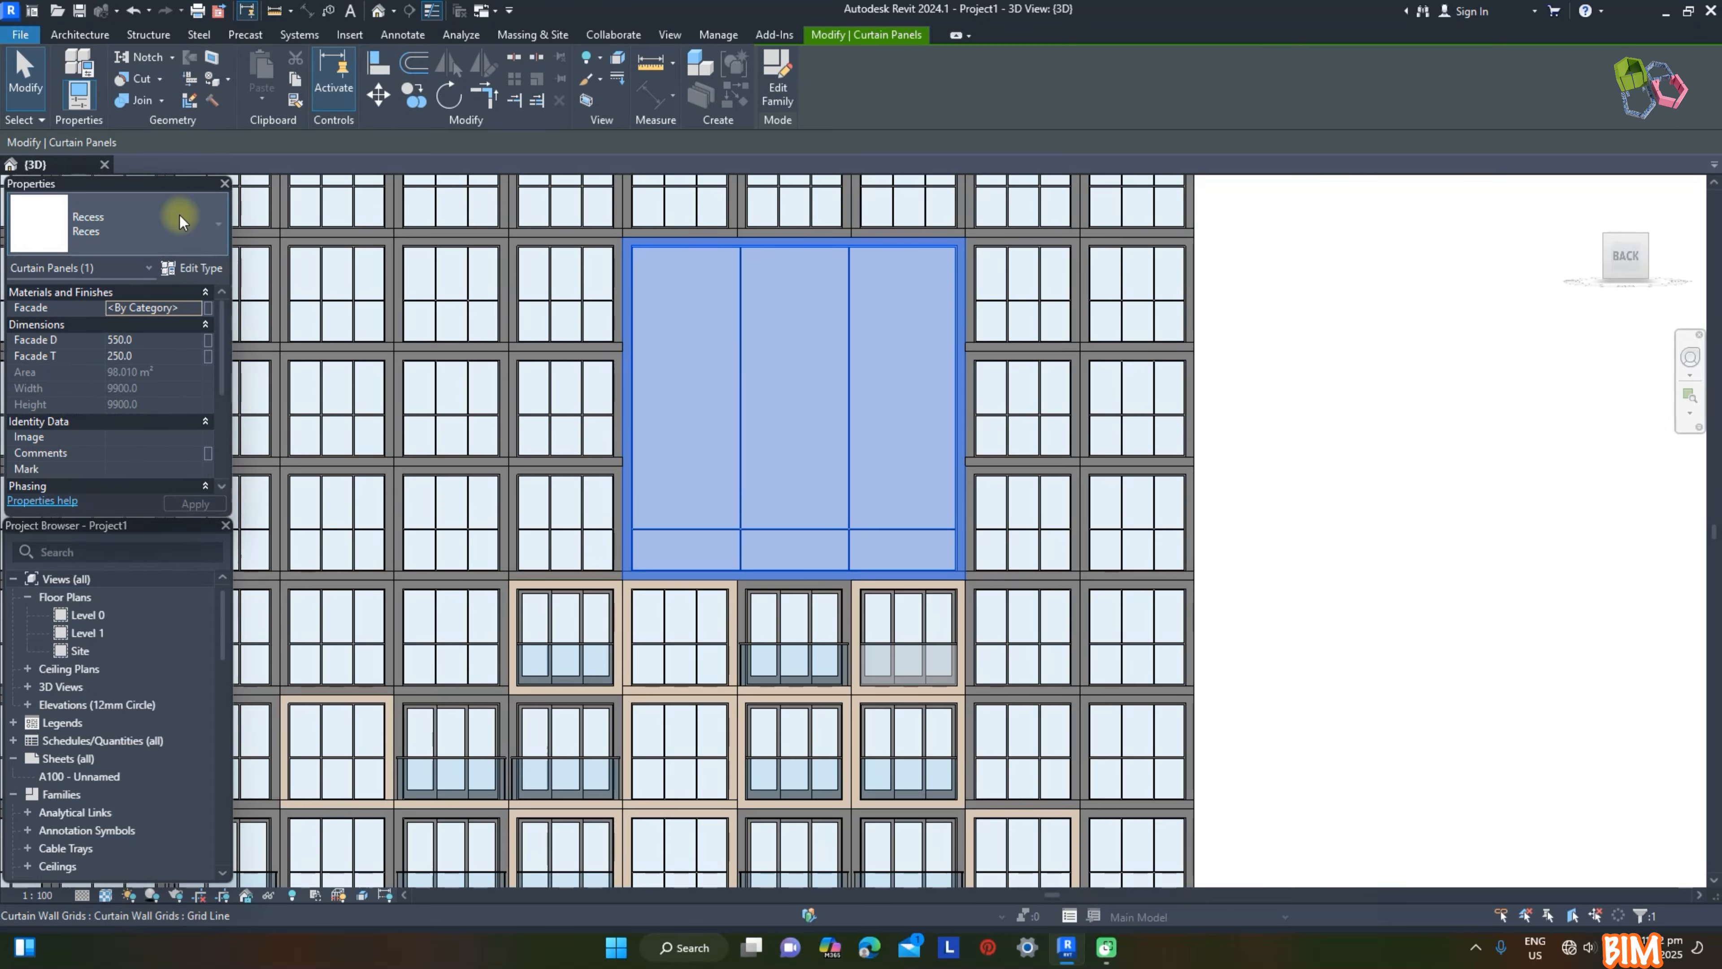
{"action": "left_click", "coordinate": [179, 237]}
{"action": "scroll", "coordinate": [99, 503], "scroll_direction": "down", "scroll_amount": 3}
{"action": "left_click", "coordinate": [74, 329]}
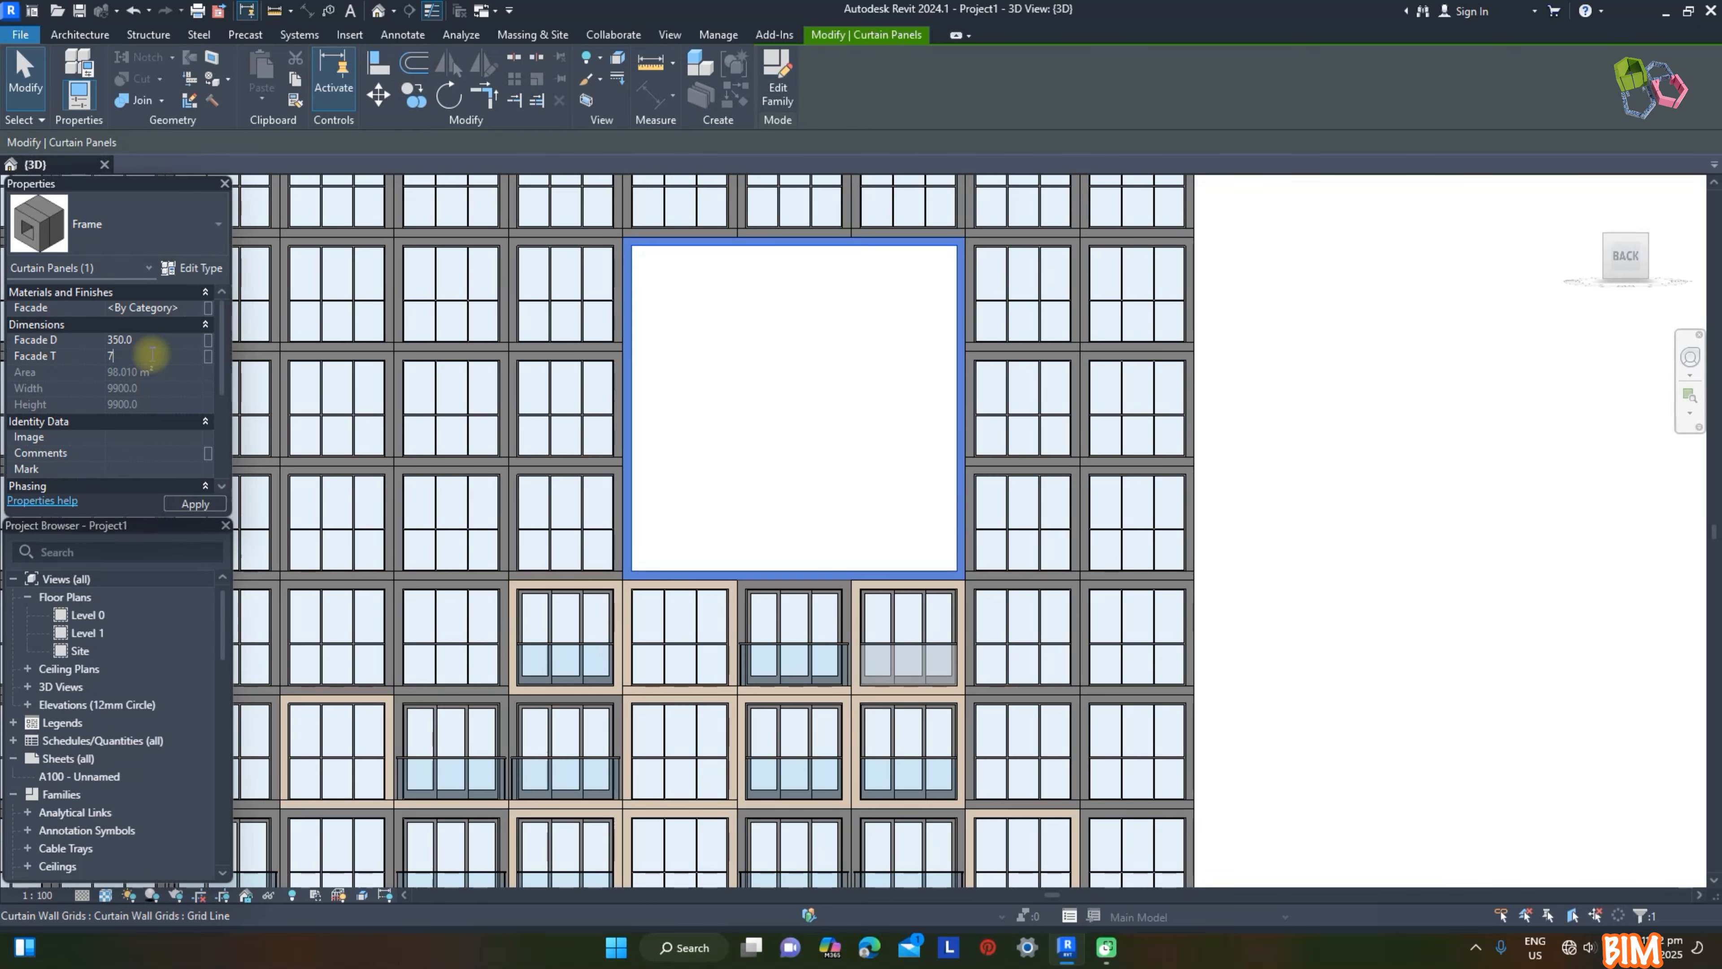
Step: Set the large Frame panel's Facade T to 700 and Facade D to 2000
{"action": "key", "text": "Return"}
{"action": "mouse_move", "coordinate": [1518, 658]}
{"action": "middle_mouse_down", "text": "shift"}
{"action": "mouse_move", "coordinate": [1403, 642]}
{"action": "mouse_move", "coordinate": [1526, 677]}
{"action": "middle_mouse_up", "text": "shift"}
{"action": "left_click", "coordinate": [161, 340]}
{"action": "type", "text": "2000"}
{"action": "key", "text": "Return"}
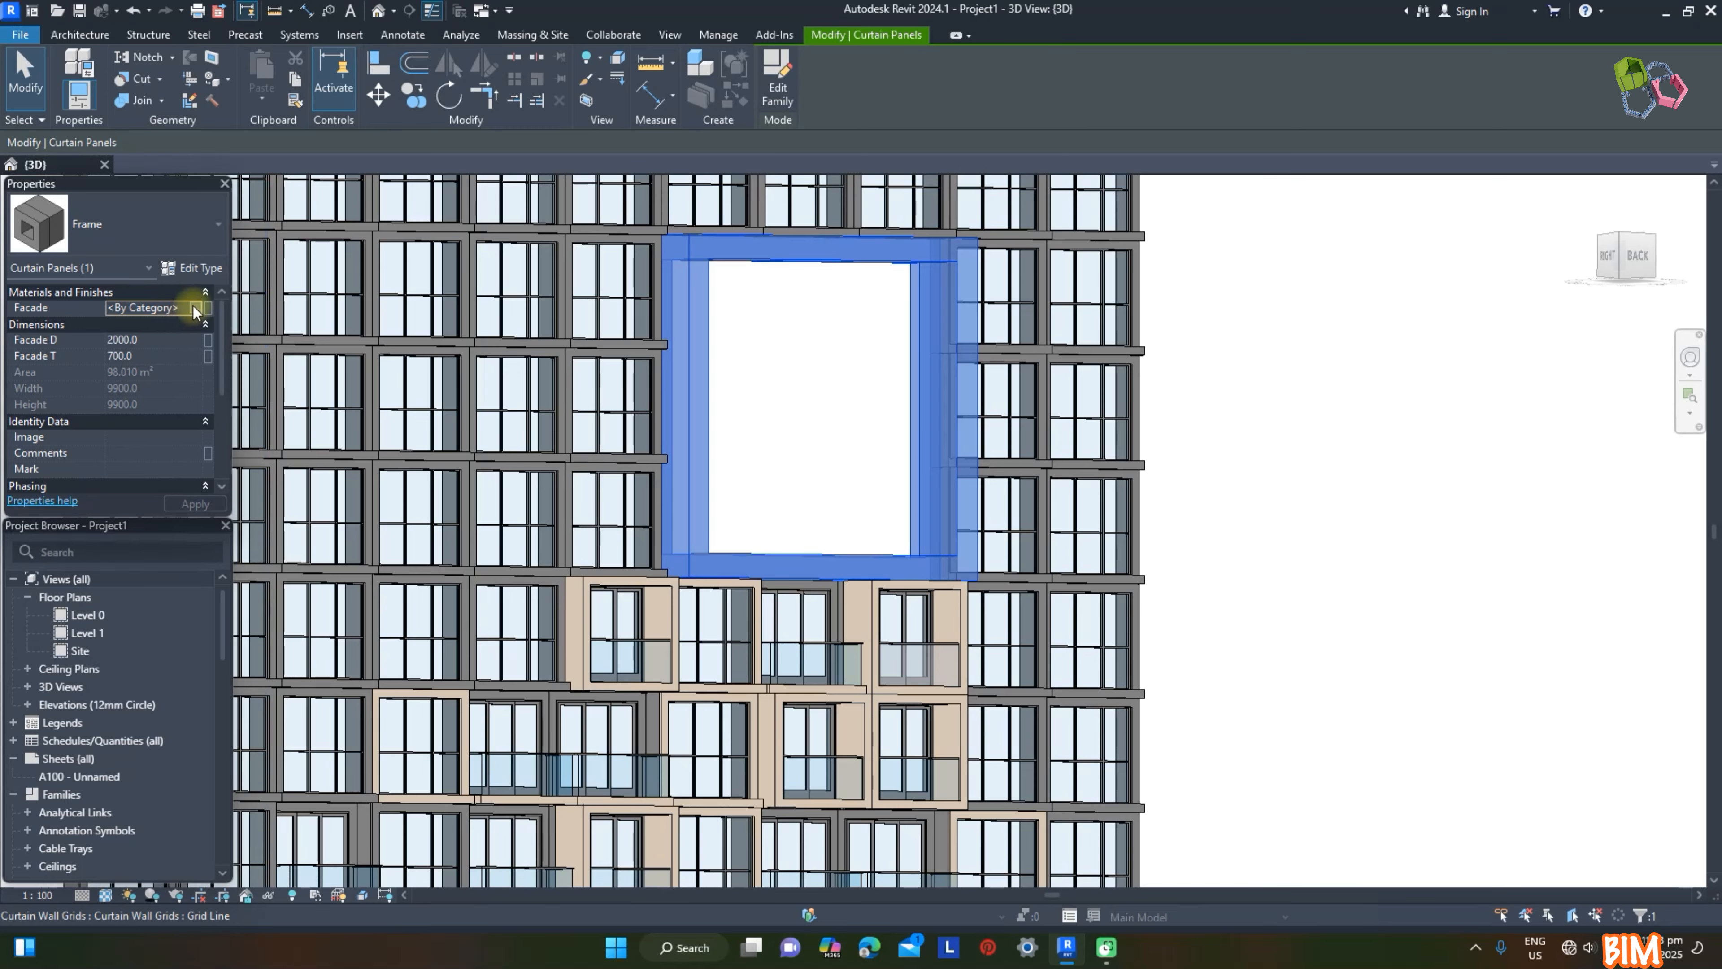
Step: Set the large Frame panel's Facade material to Render, Beige, Smooth
{"action": "left_click", "coordinate": [156, 307]}
{"action": "left_click", "coordinate": [195, 307]}
{"action": "left_click", "coordinate": [1026, 503]}
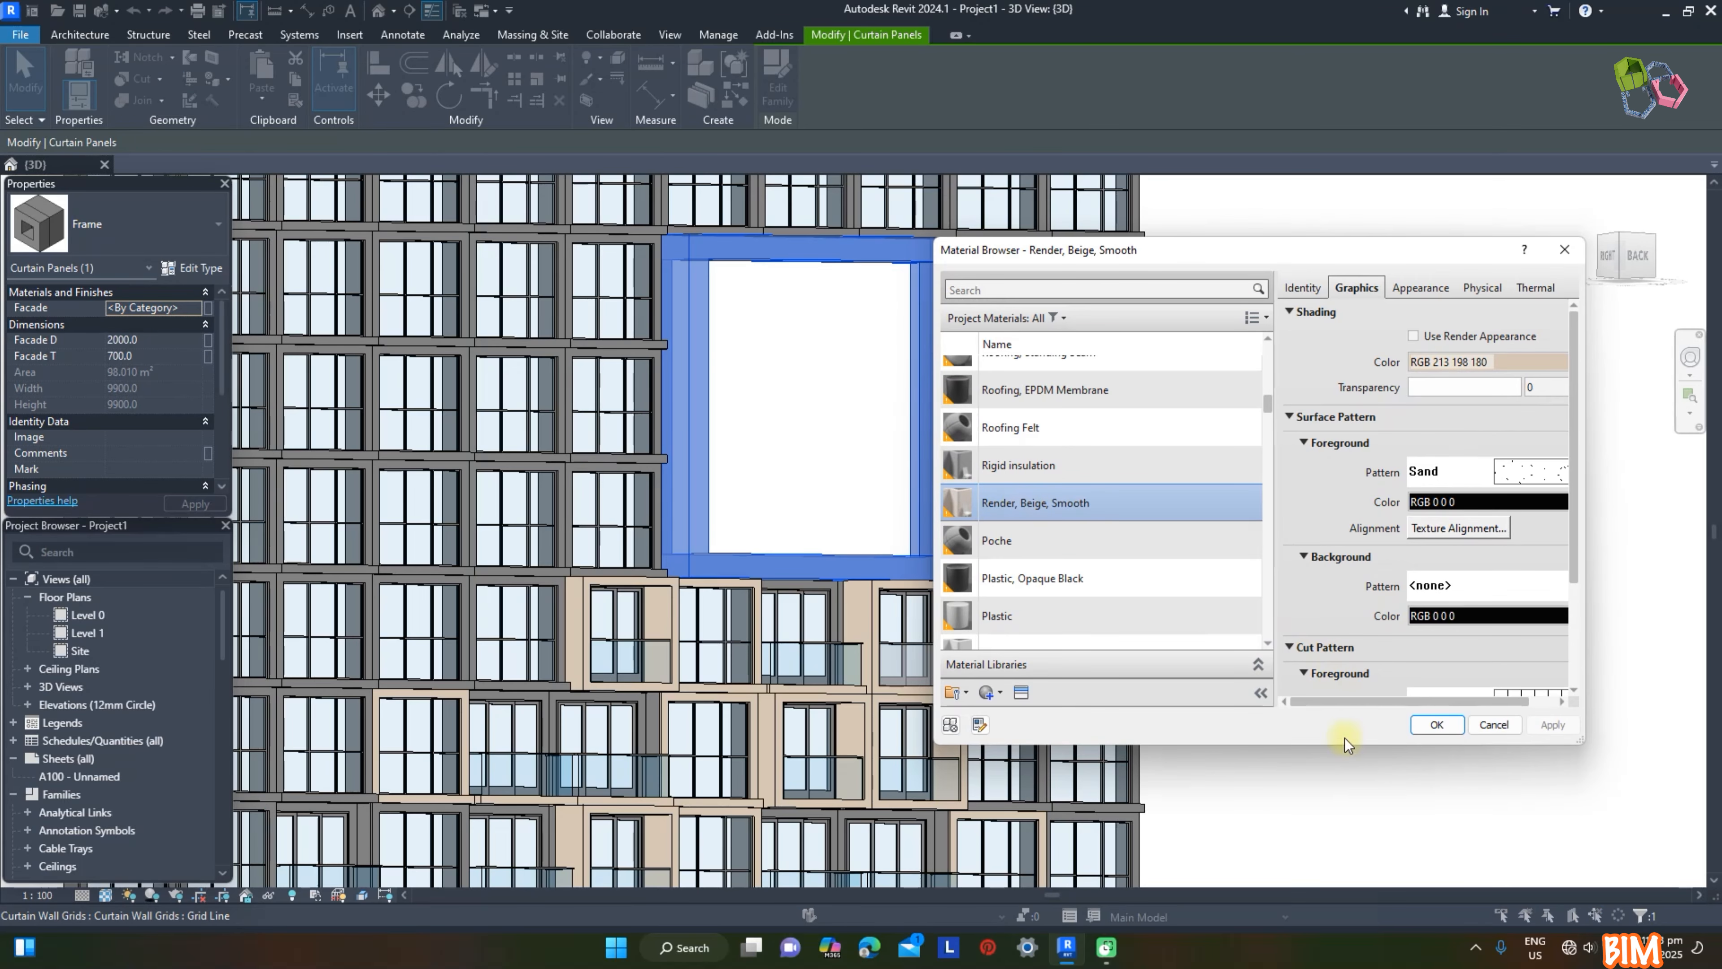
{"action": "left_click", "coordinate": [1315, 777]}
Step: Remove the curtain grid segments among the four edge panels beside the large frame's upper corner to form one two-by-two panel
{"action": "middle_click_drag", "start_coordinate": [1314, 777], "coordinate": [911, 454], "text": "shift"}
{"action": "left_click", "coordinate": [913, 465]}
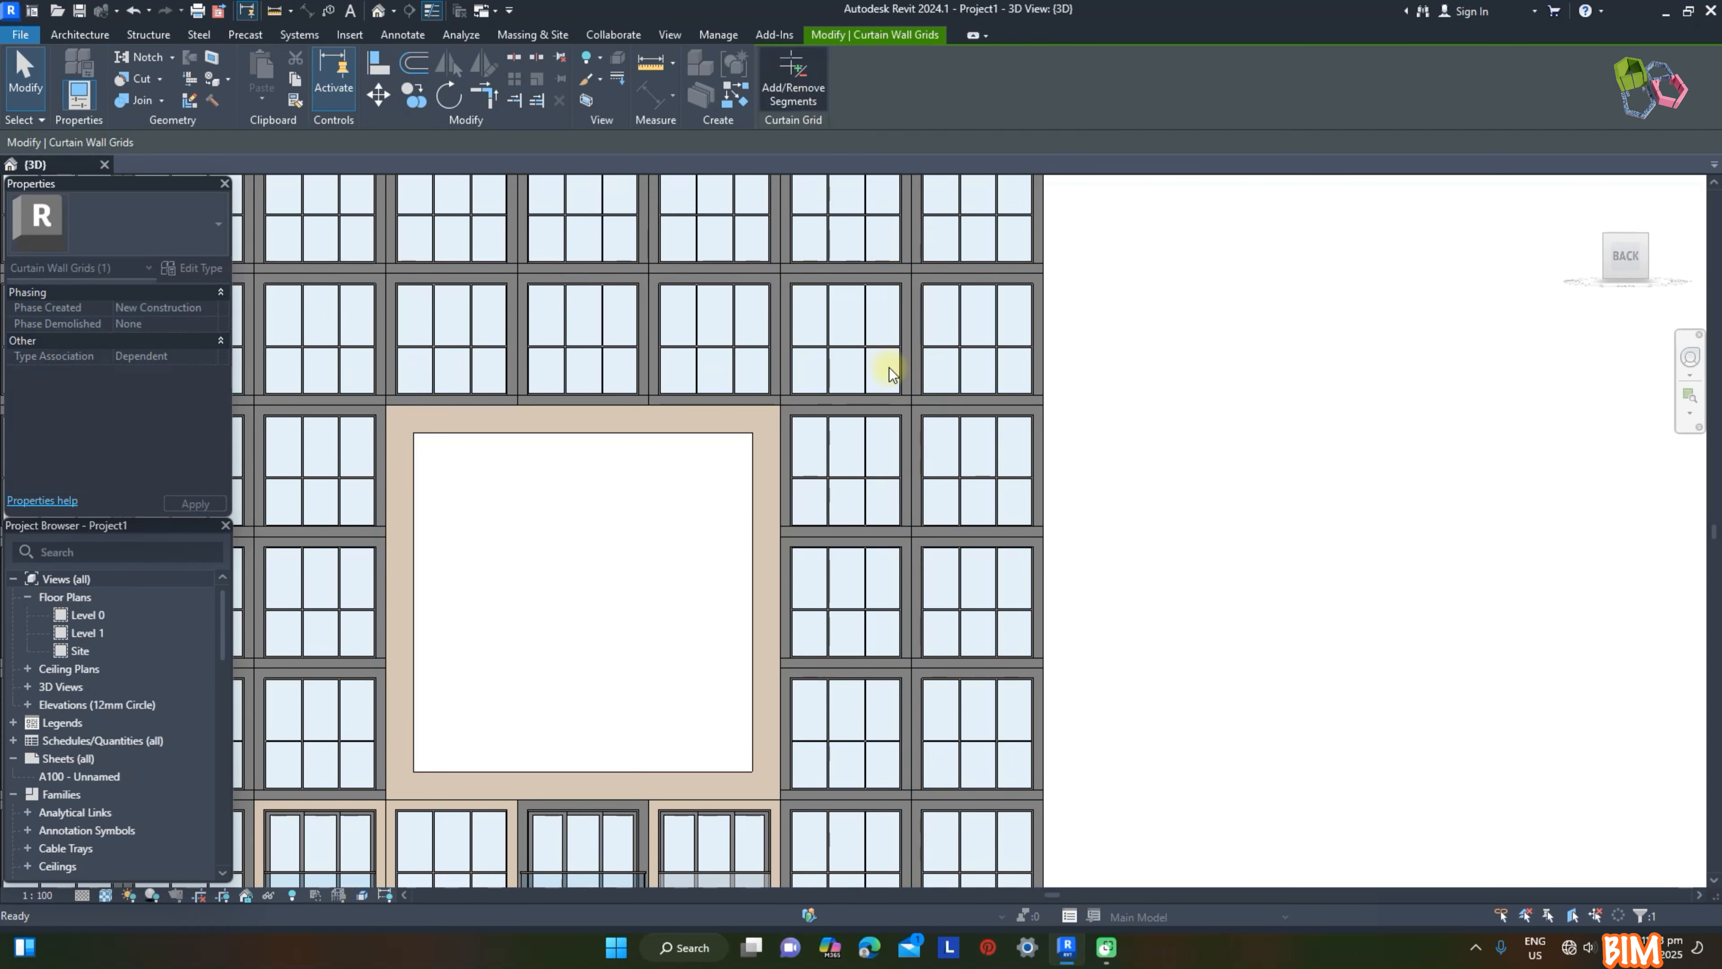
{"action": "left_click", "coordinate": [913, 468]}
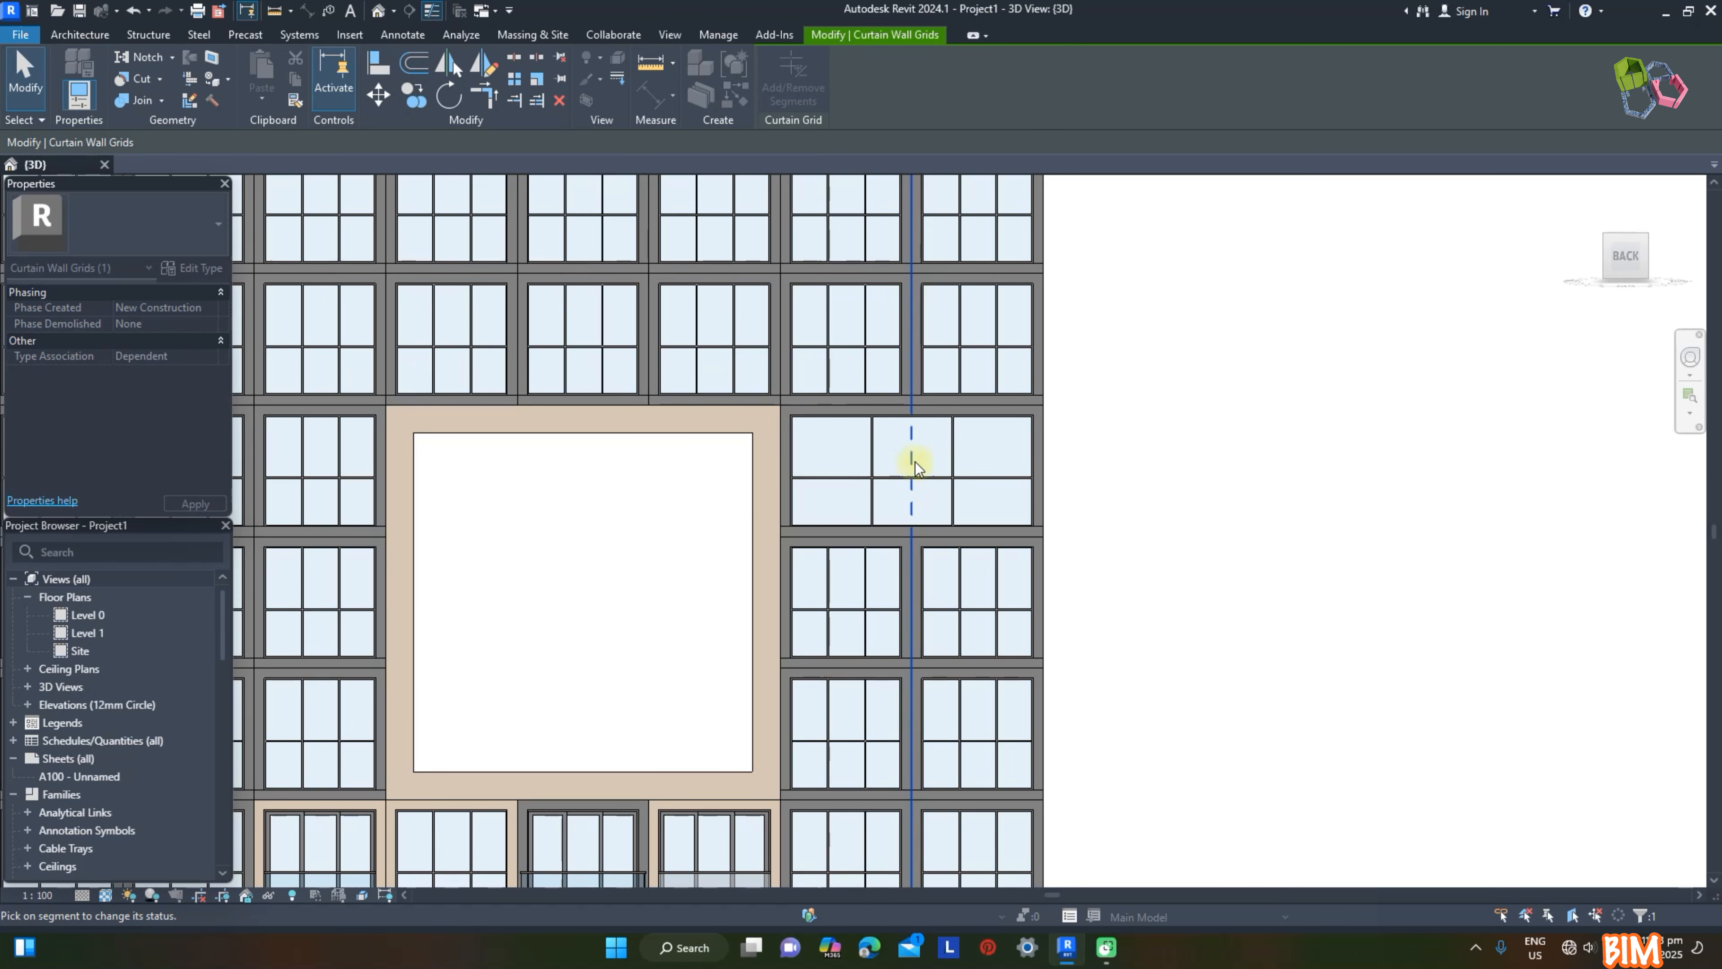
{"action": "left_click", "coordinate": [914, 358]}
{"action": "left_click", "coordinate": [1092, 404]}
{"action": "left_click", "coordinate": [875, 397]}
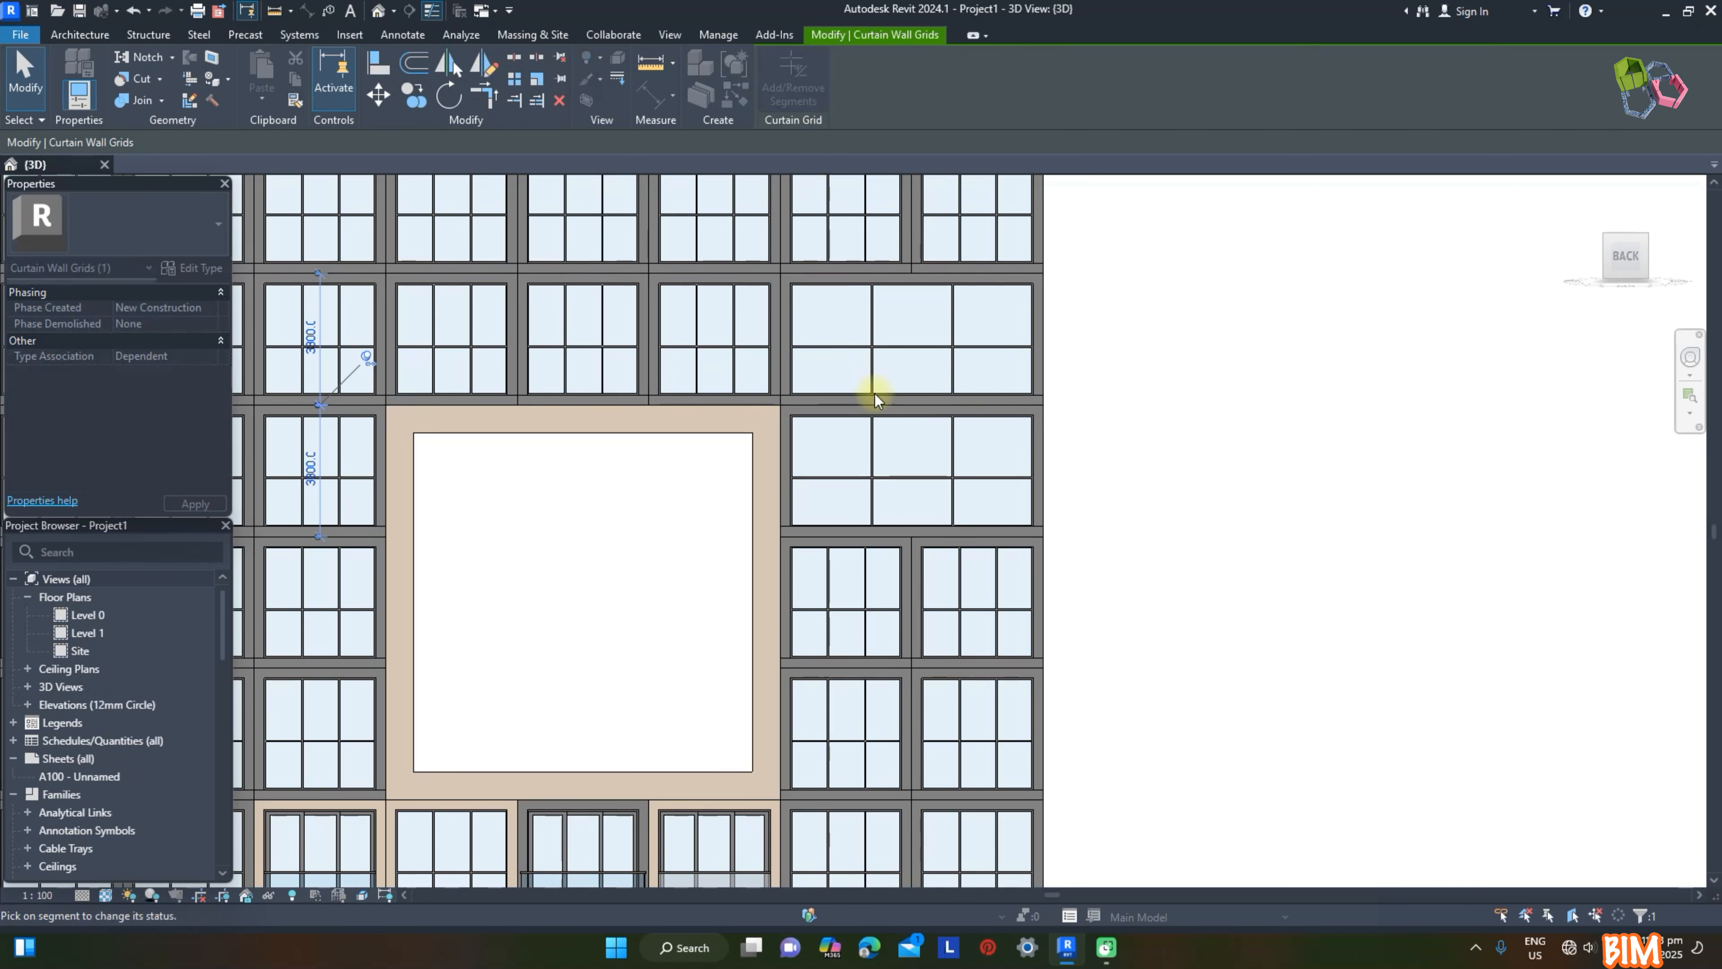
{"action": "left_click", "coordinate": [1158, 458]}
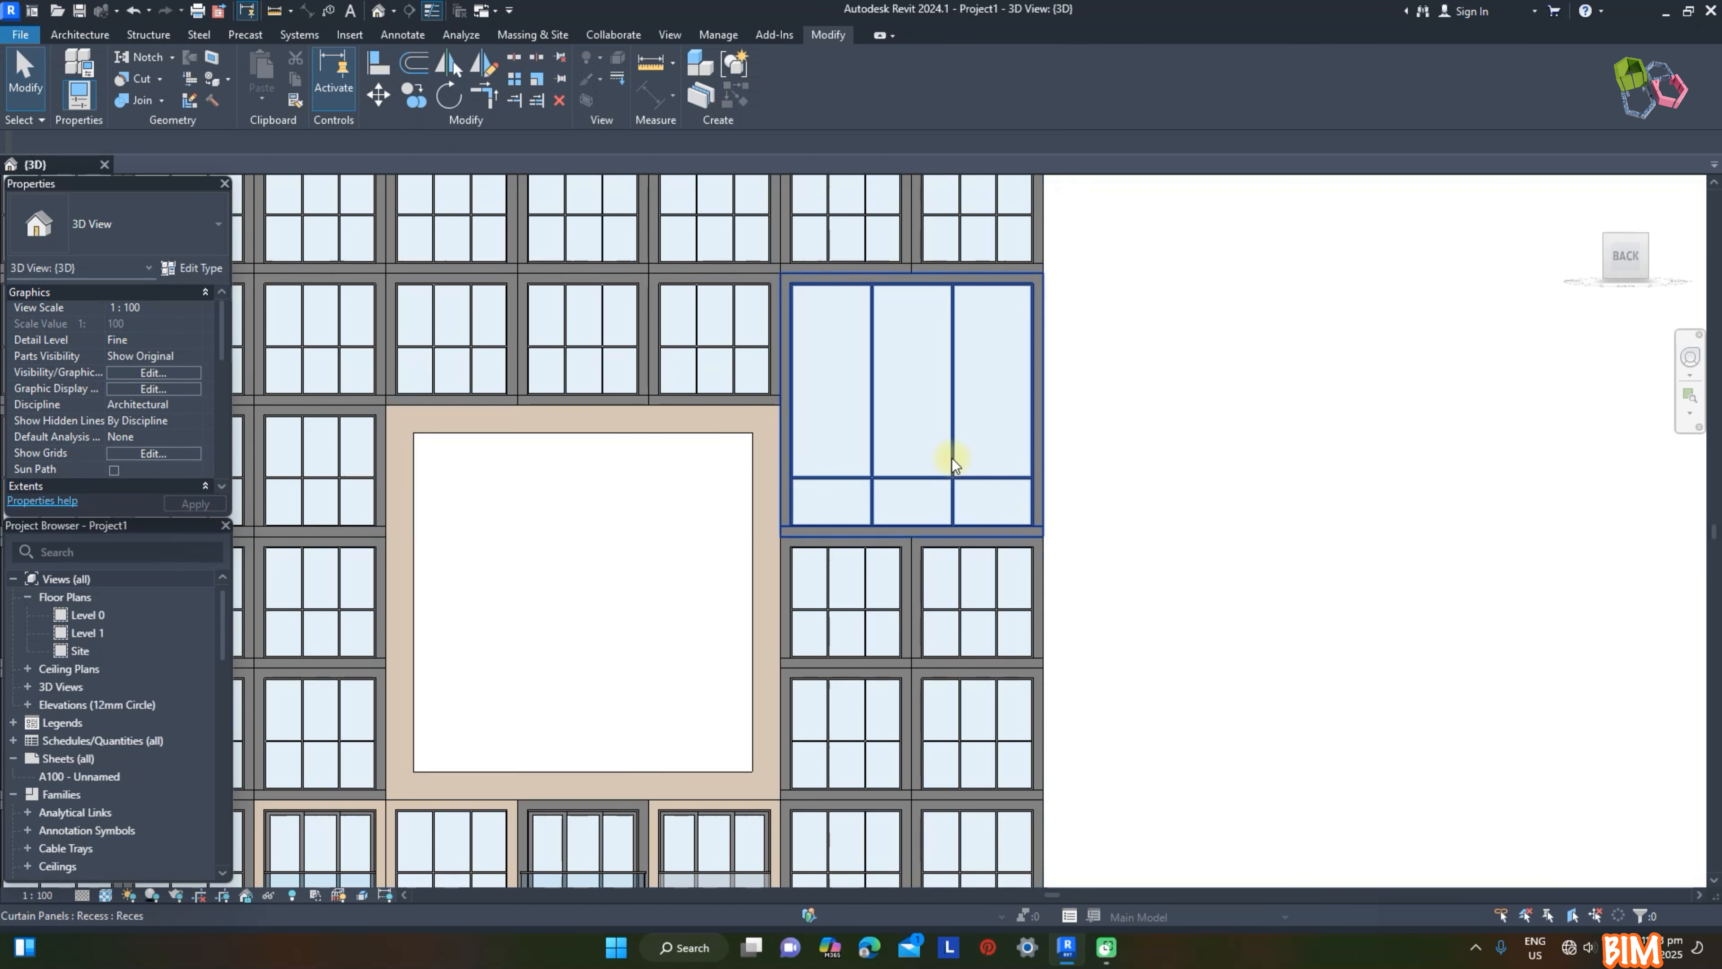
Step: Change the merged two-by-two Reces panel at the facade's edge to the Frame type
{"action": "left_click", "coordinate": [945, 458]}
{"action": "left_click", "coordinate": [115, 223]}
{"action": "scroll", "coordinate": [116, 421], "scroll_direction": "up", "scroll_amount": 2}
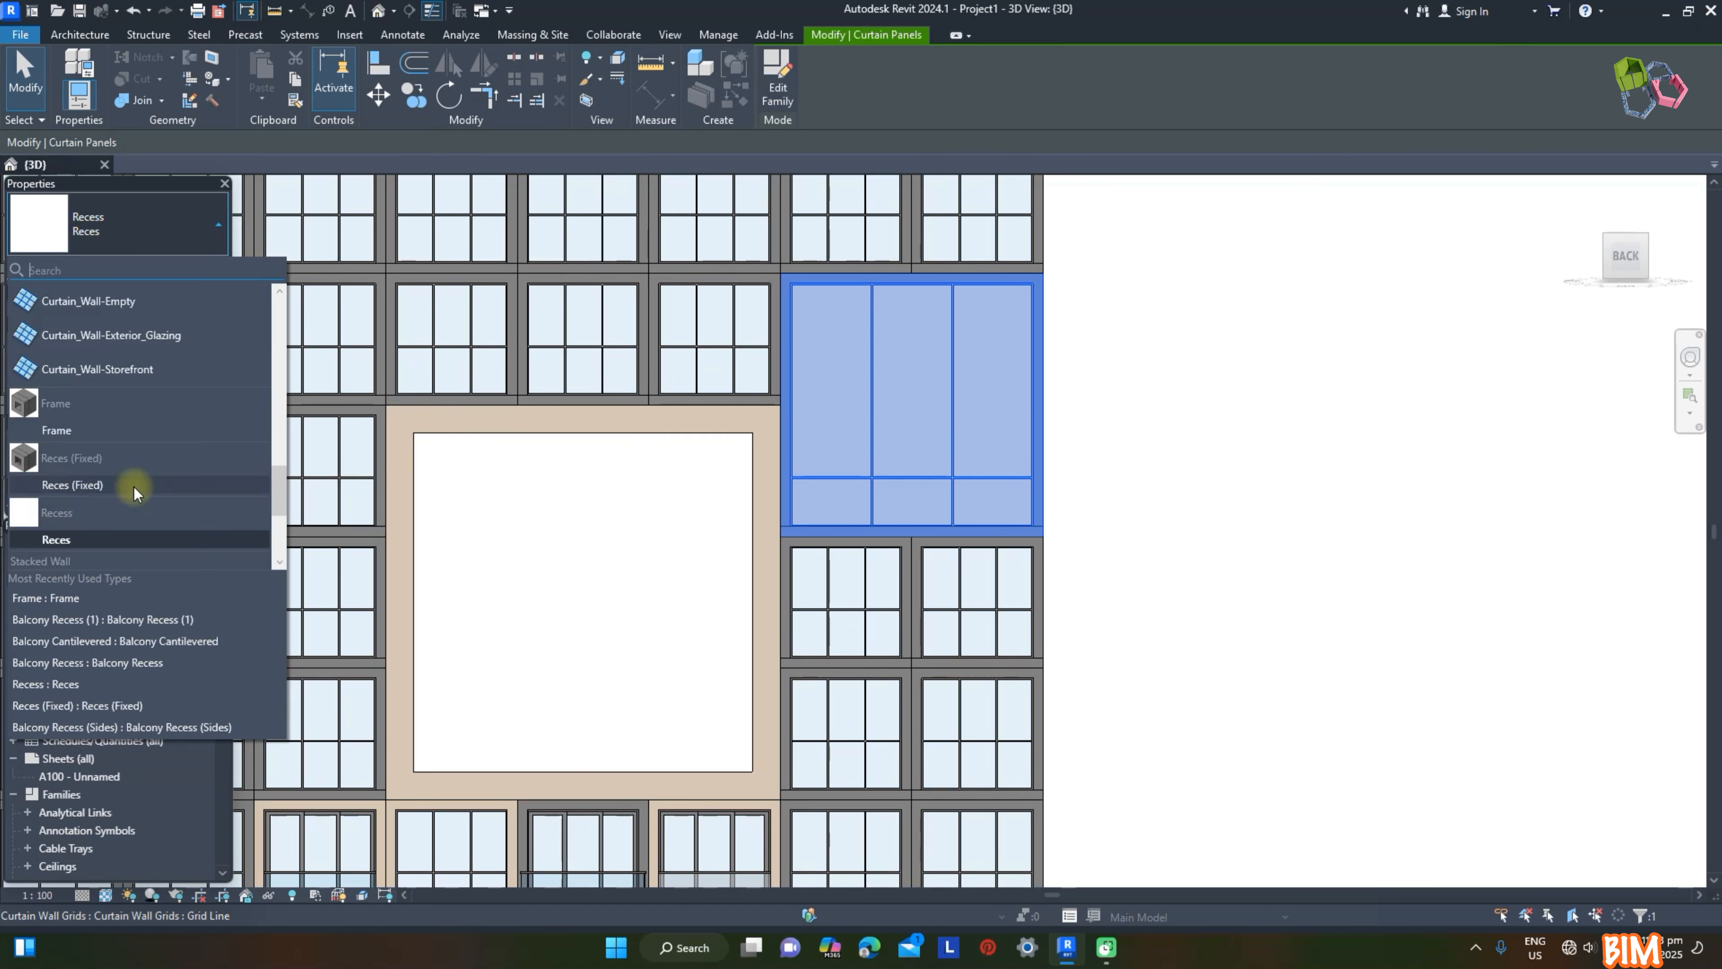
{"action": "left_click", "coordinate": [65, 441]}
Step: Set the two-by-two Frame panel's Facade T to 500 and Facade D to 1000
{"action": "left_click", "coordinate": [146, 357]}
{"action": "type", "text": "500"}
{"action": "middle_click_drag", "start_coordinate": [1242, 641], "coordinate": [1342, 646], "text": "shift"}
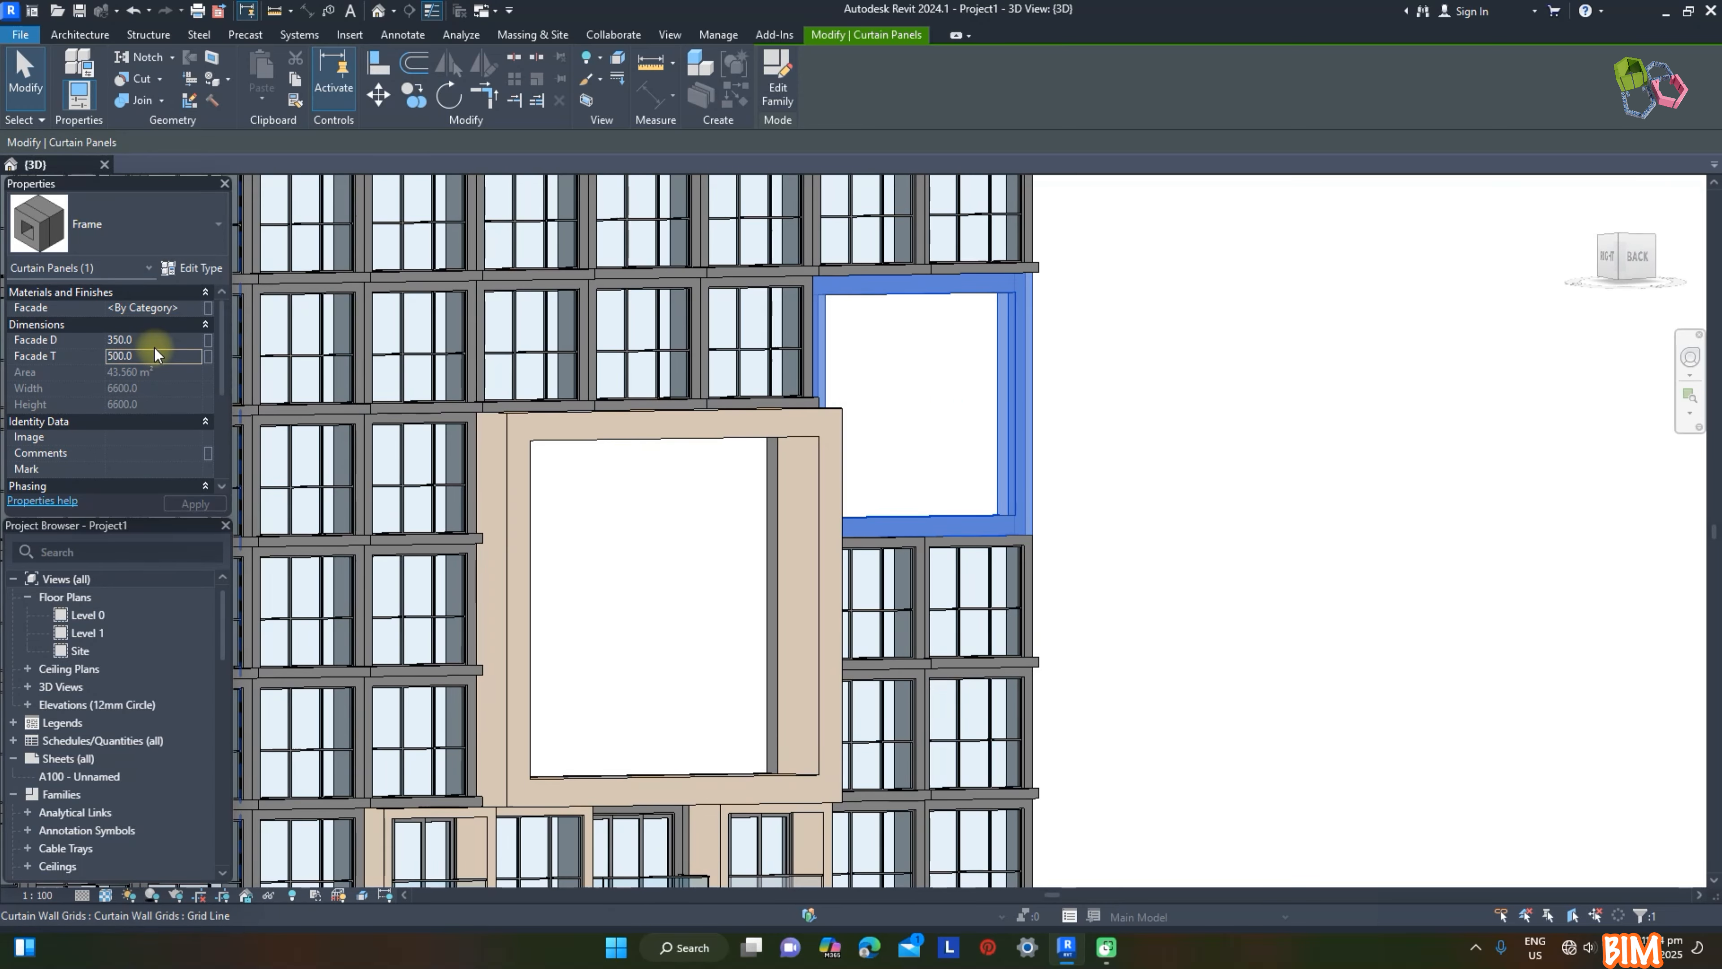
{"action": "type", "text": "1000"}
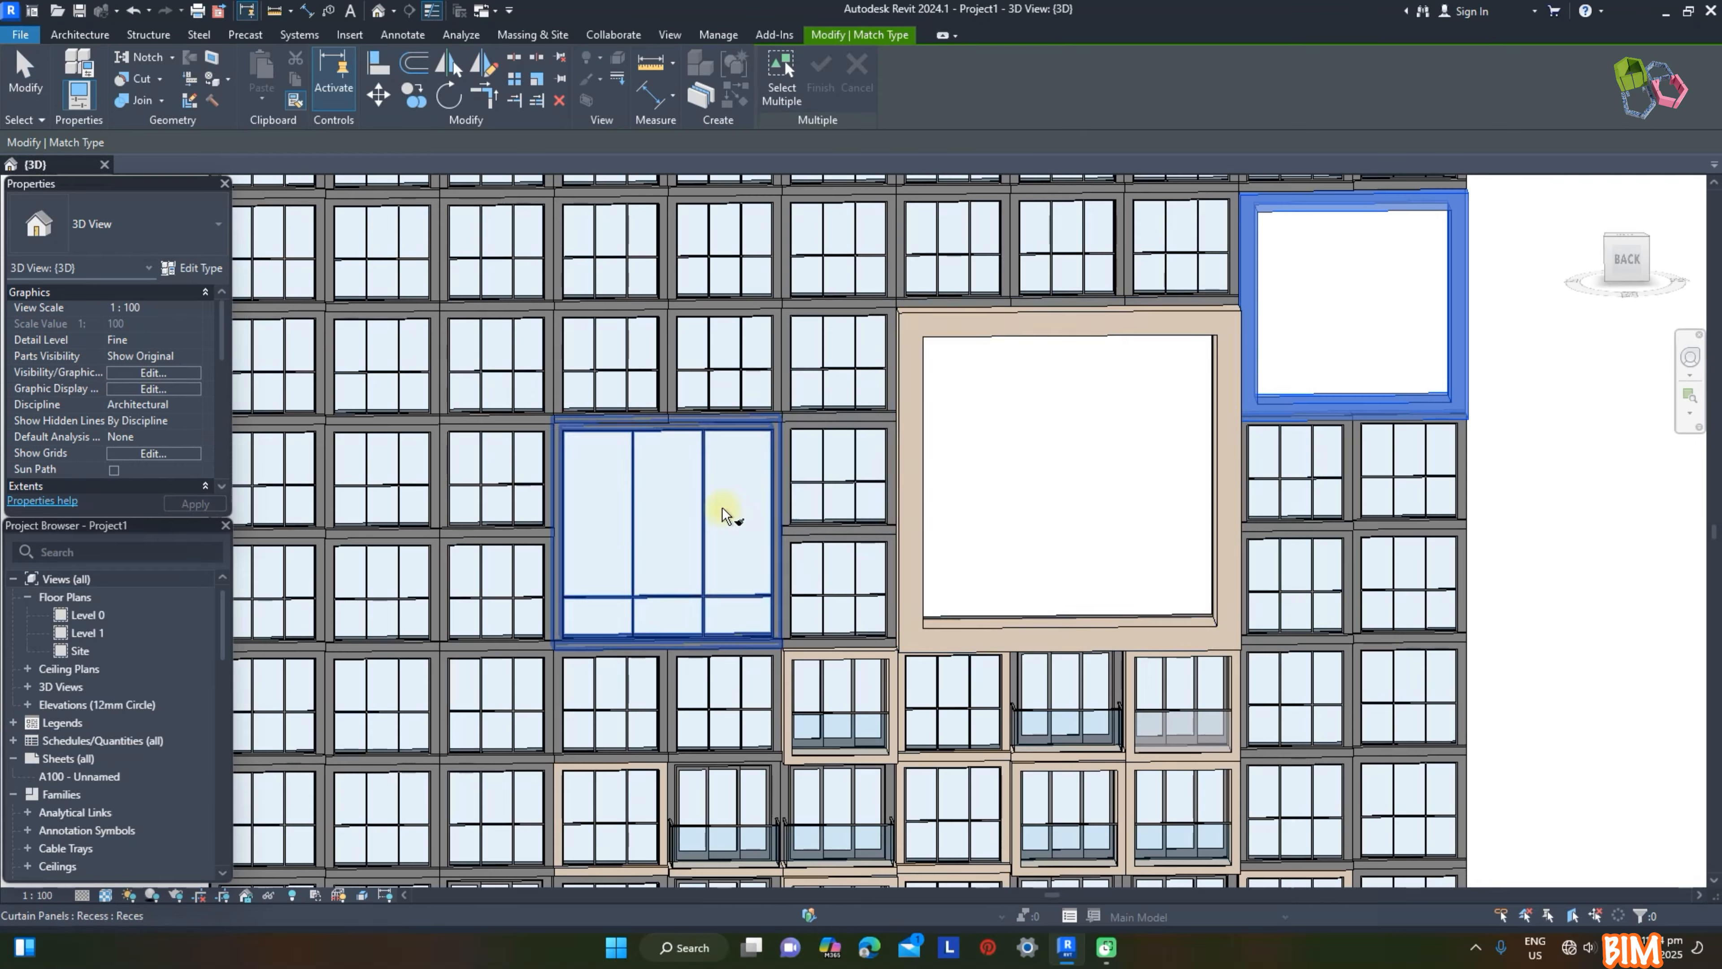
{"action": "left_click", "coordinate": [724, 504]}
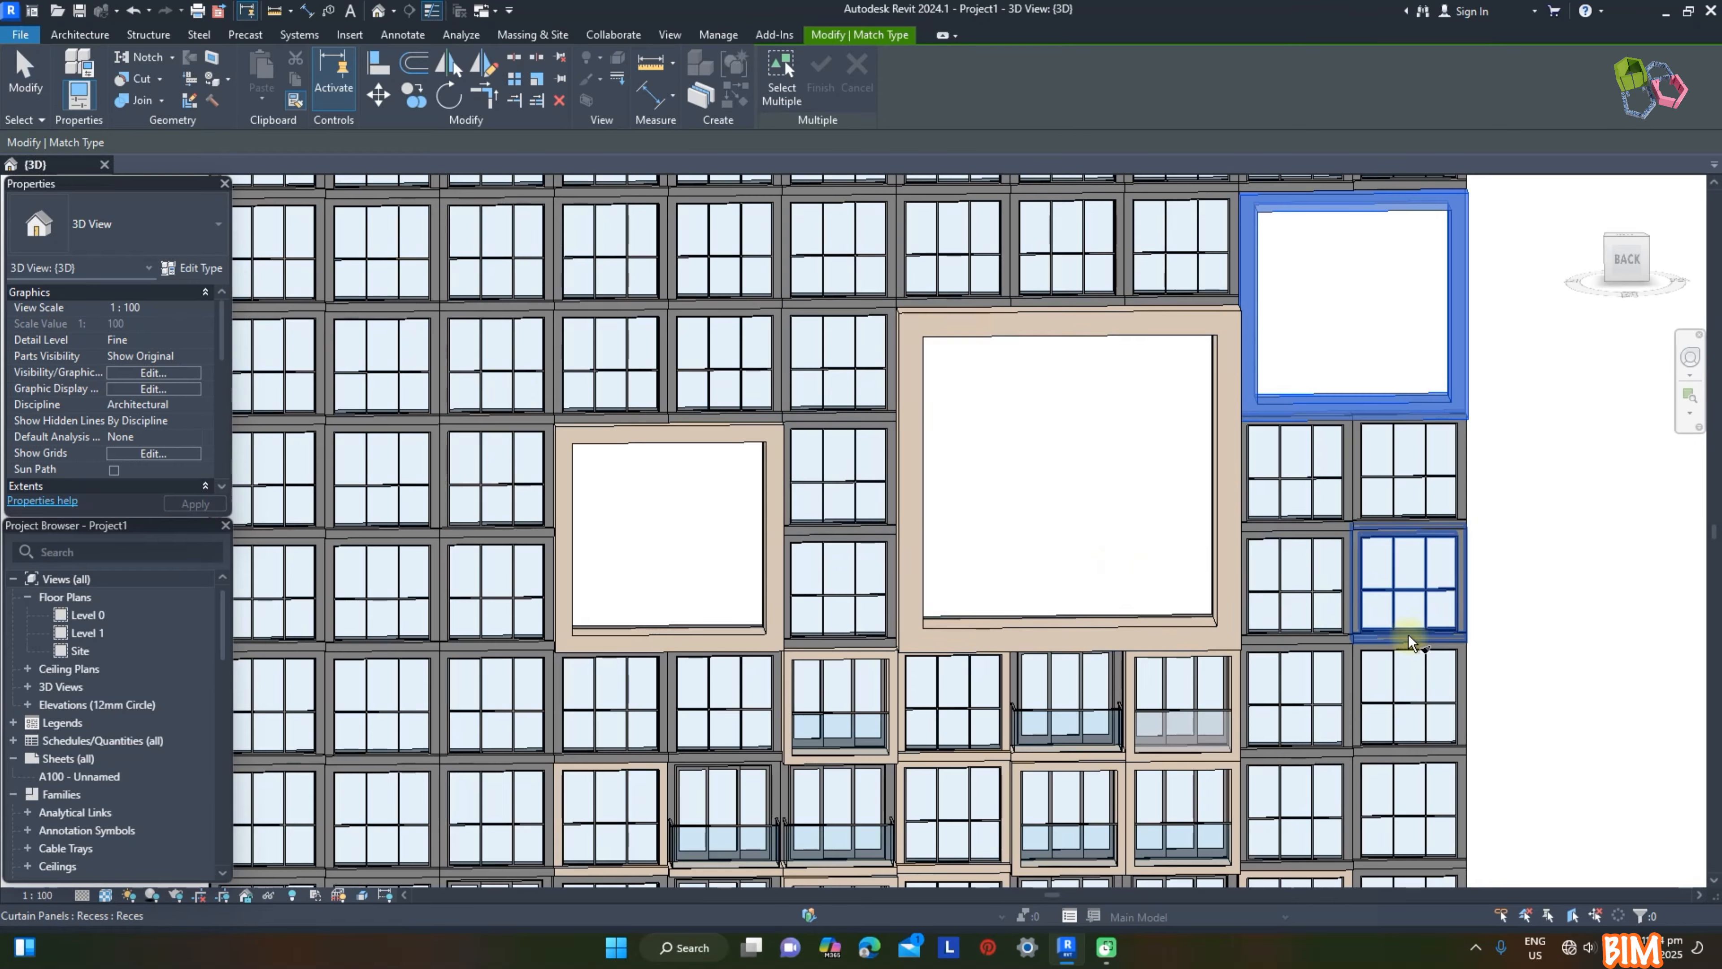
{"action": "key", "text": "Escape"}
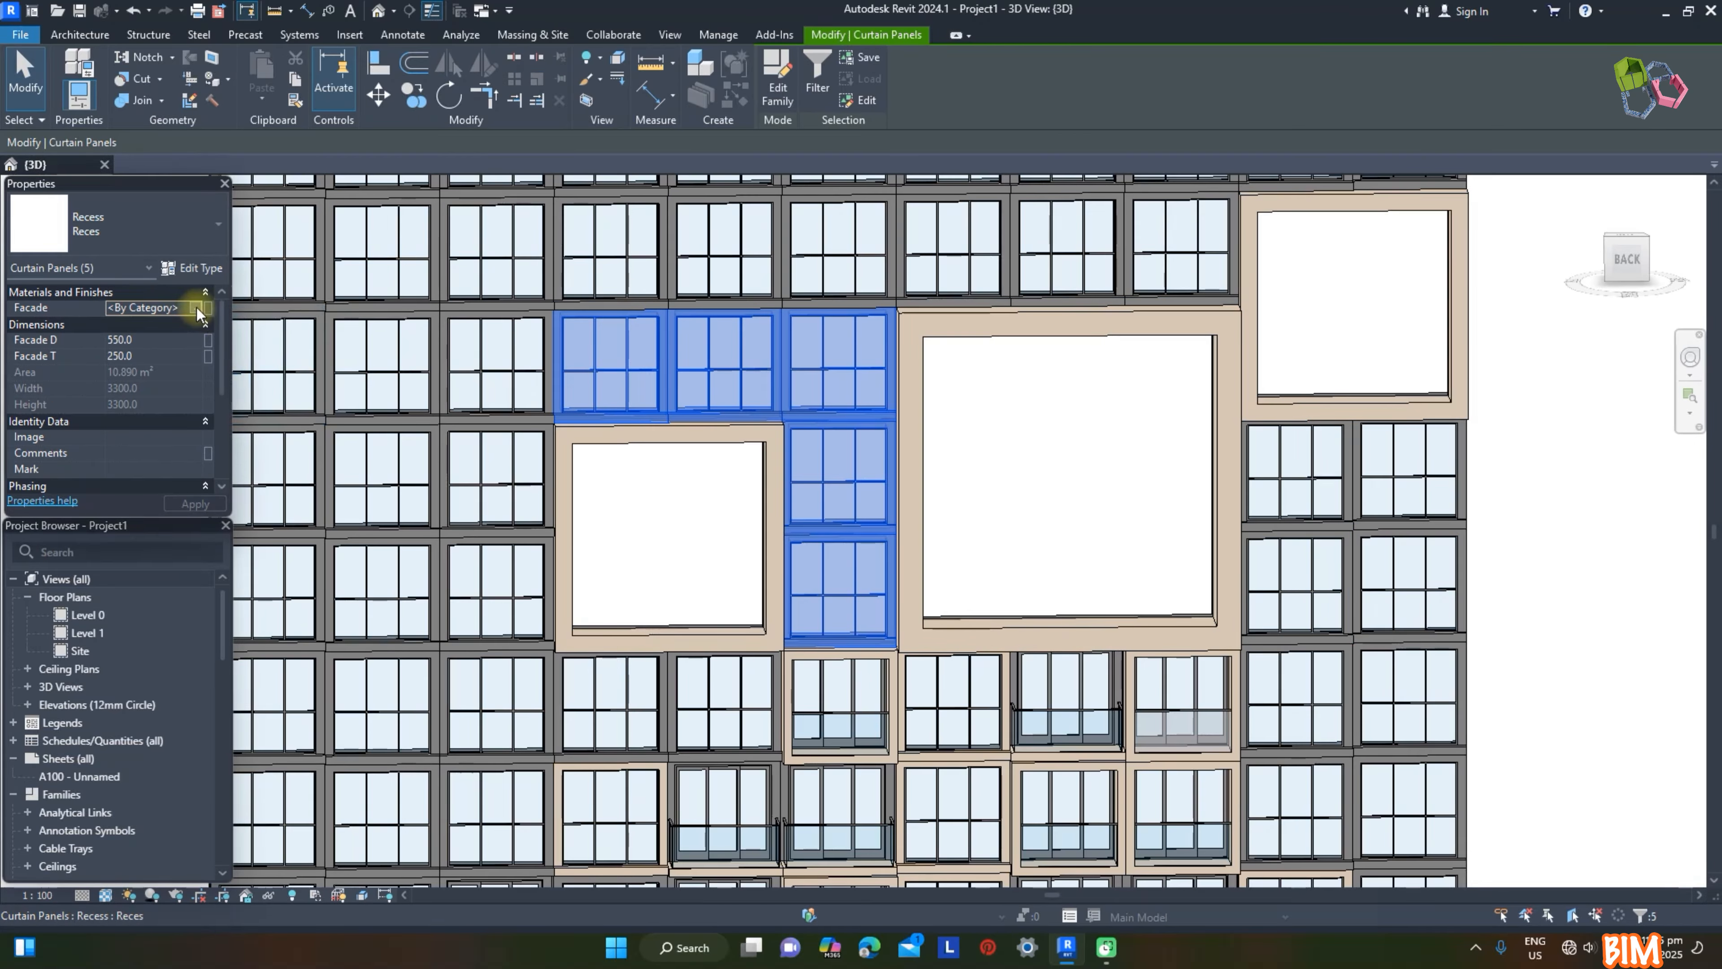
Step: Set the Facade material of the five Reces panels between and above the oversized frames to Render, Beige, Smooth
{"action": "left_click", "coordinate": [196, 309]}
{"action": "left_click", "coordinate": [1006, 503]}
{"action": "left_click", "coordinate": [1436, 725]}
{"action": "left_click", "coordinate": [1568, 698]}
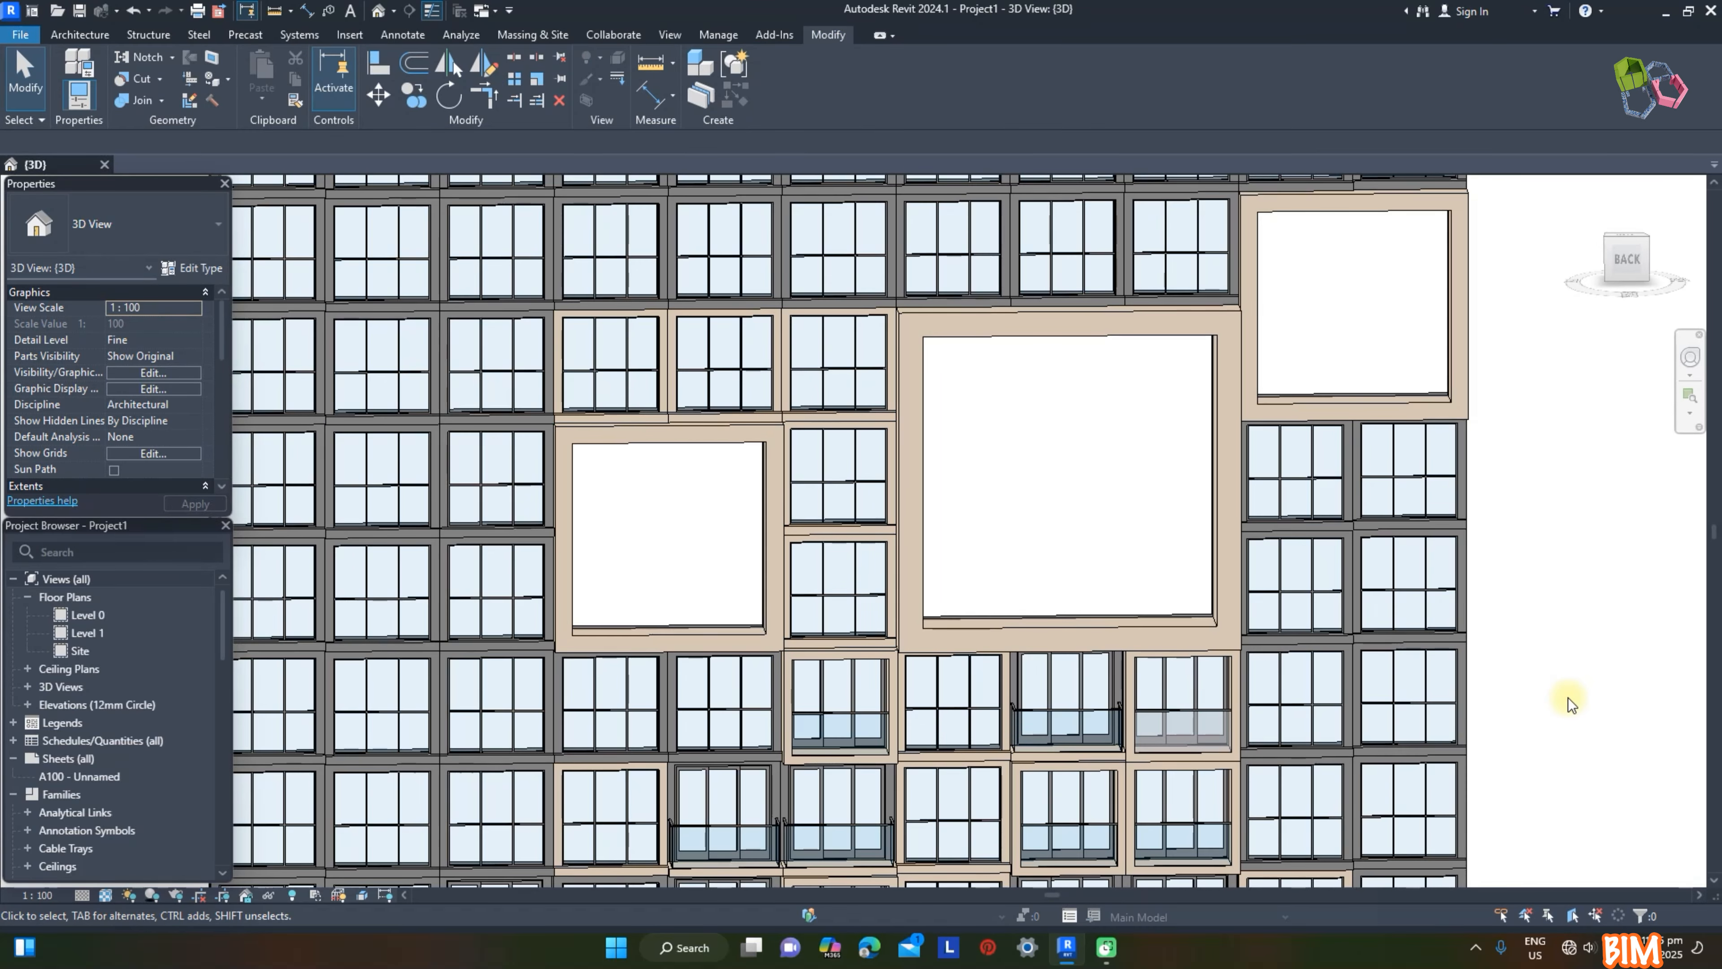
{"action": "scroll", "coordinate": [1568, 699], "scroll_direction": "down", "scroll_amount": 1}
{"action": "middle_click_drag", "start_coordinate": [463, 503], "coordinate": [458, 538], "text": "shift"}
{"action": "scroll", "coordinate": [459, 538], "scroll_direction": "down", "scroll_amount": 1}
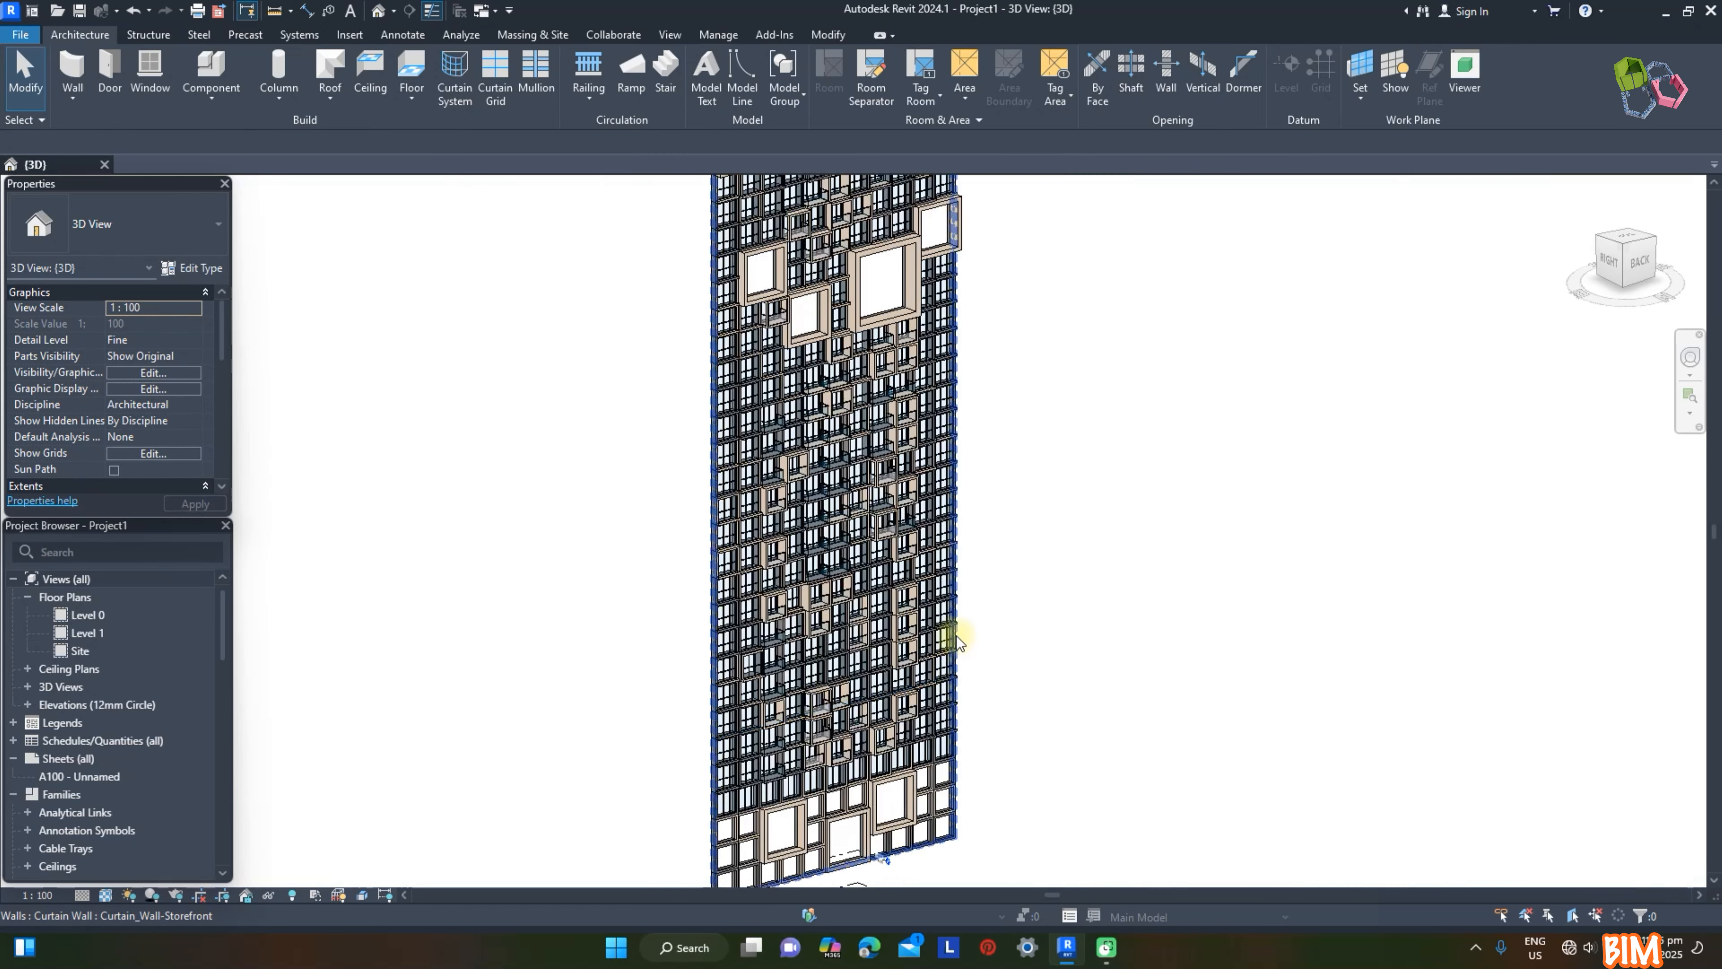
{"action": "scroll", "coordinate": [954, 638], "scroll_direction": "up", "scroll_amount": 1}
{"action": "scroll", "coordinate": [703, 548], "scroll_direction": "up", "scroll_amount": 1}
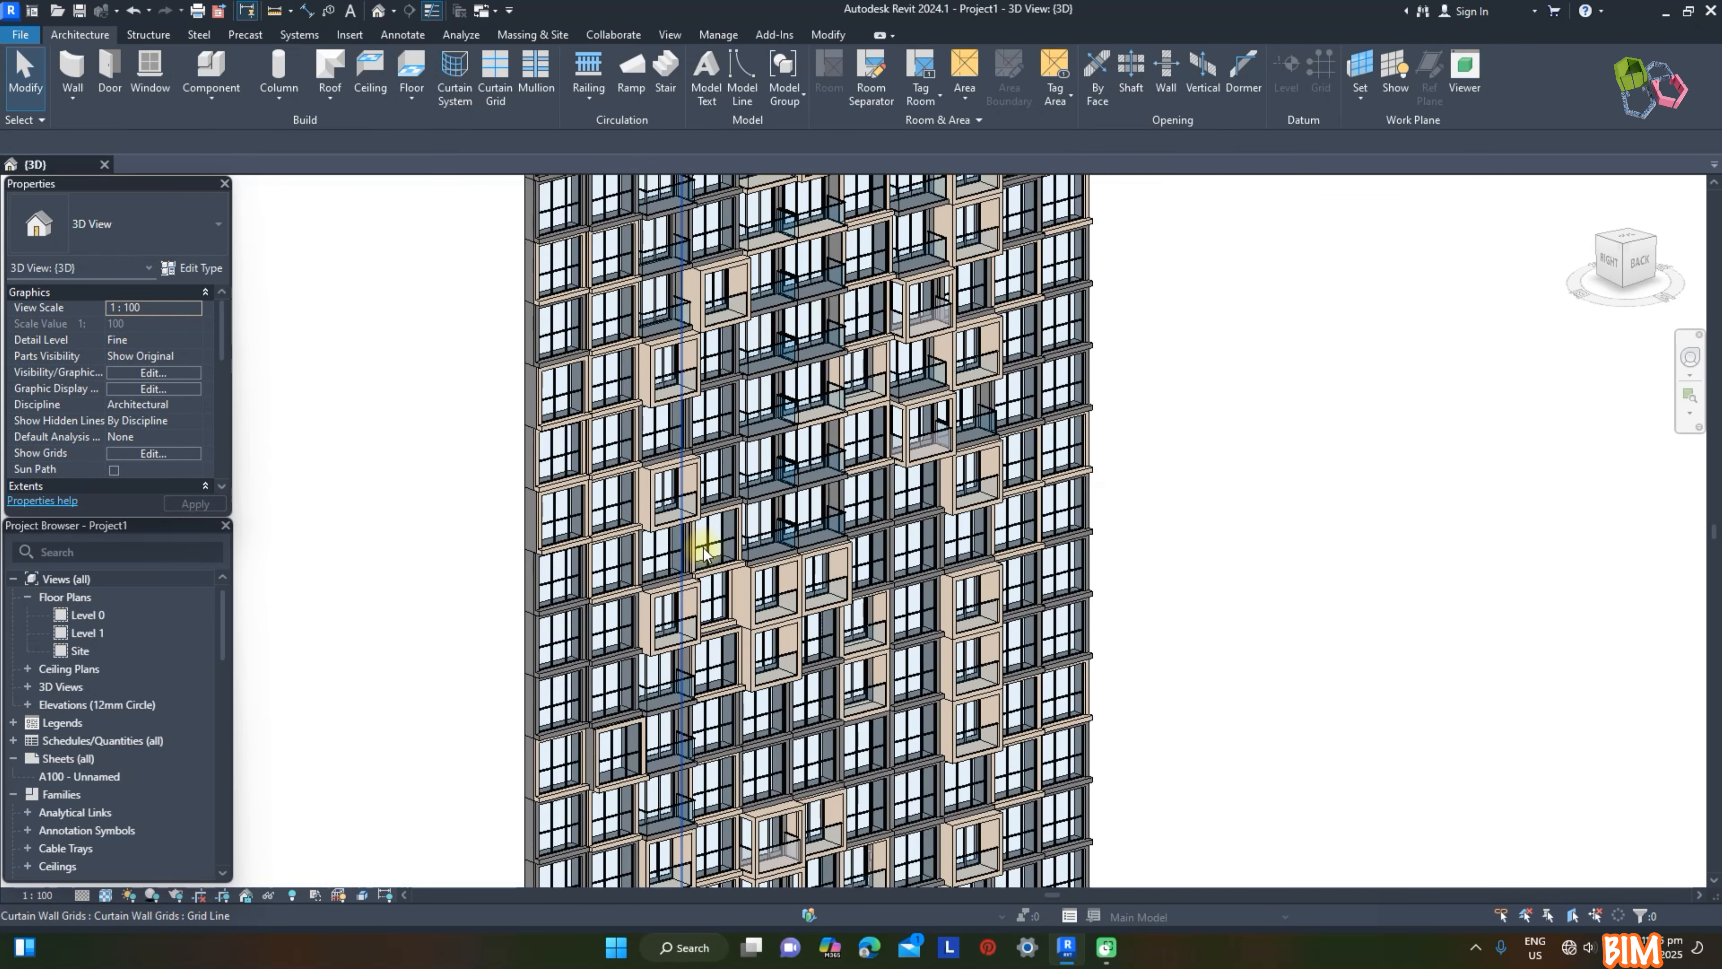
{"action": "scroll", "coordinate": [703, 553], "scroll_direction": "up", "scroll_amount": 2}
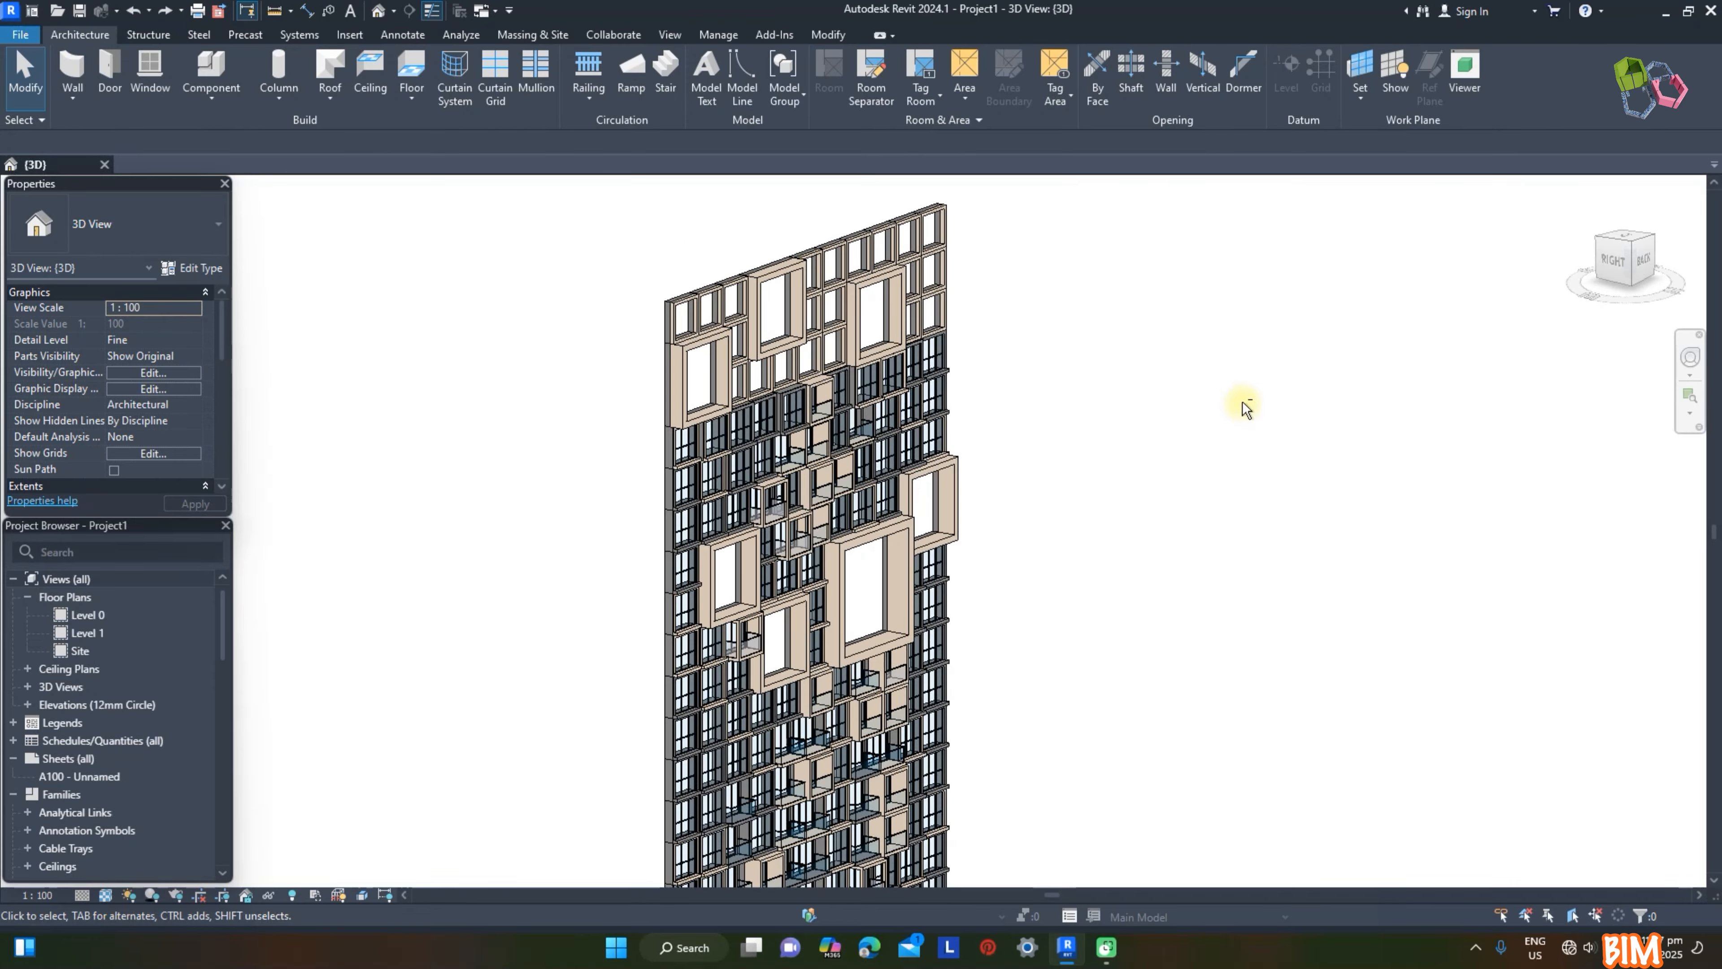
Step: Give all Reces panels in the project a Unit D of 6000 and the Unit material Paint - White Lining
{"action": "middle_click_drag", "start_coordinate": [1241, 396], "coordinate": [830, 315], "text": "shift"}
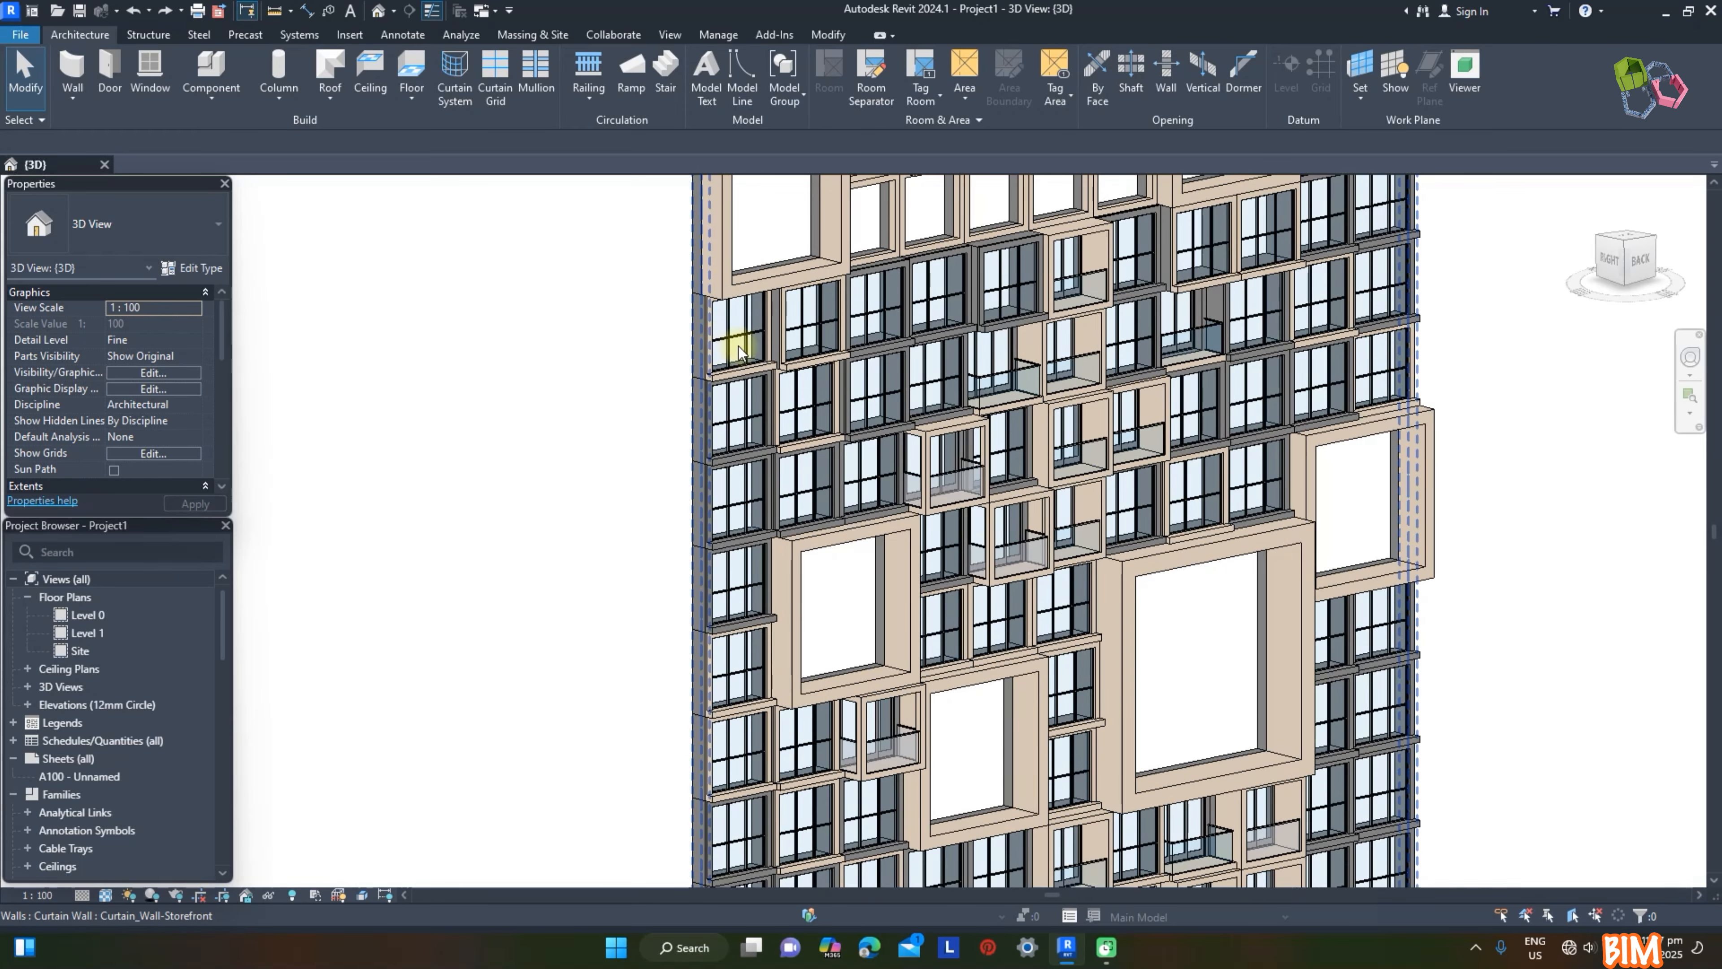
{"action": "left_click", "coordinate": [738, 350]}
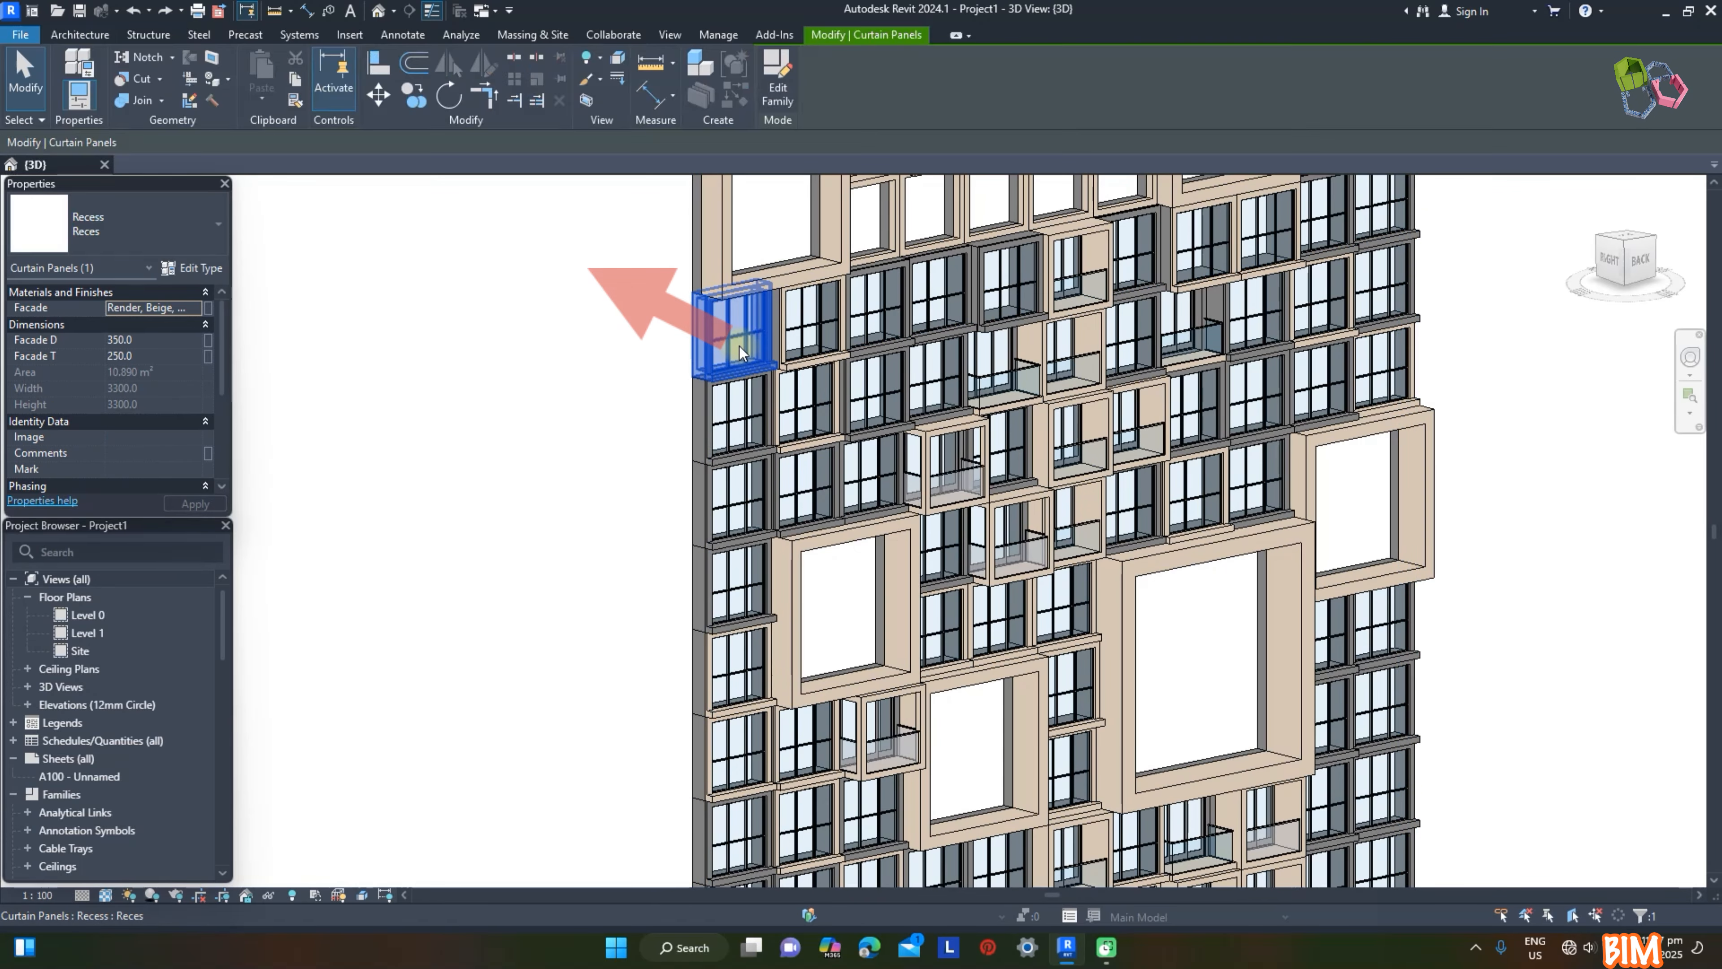
{"action": "key", "text": "s"}
{"action": "key", "text": "a"}
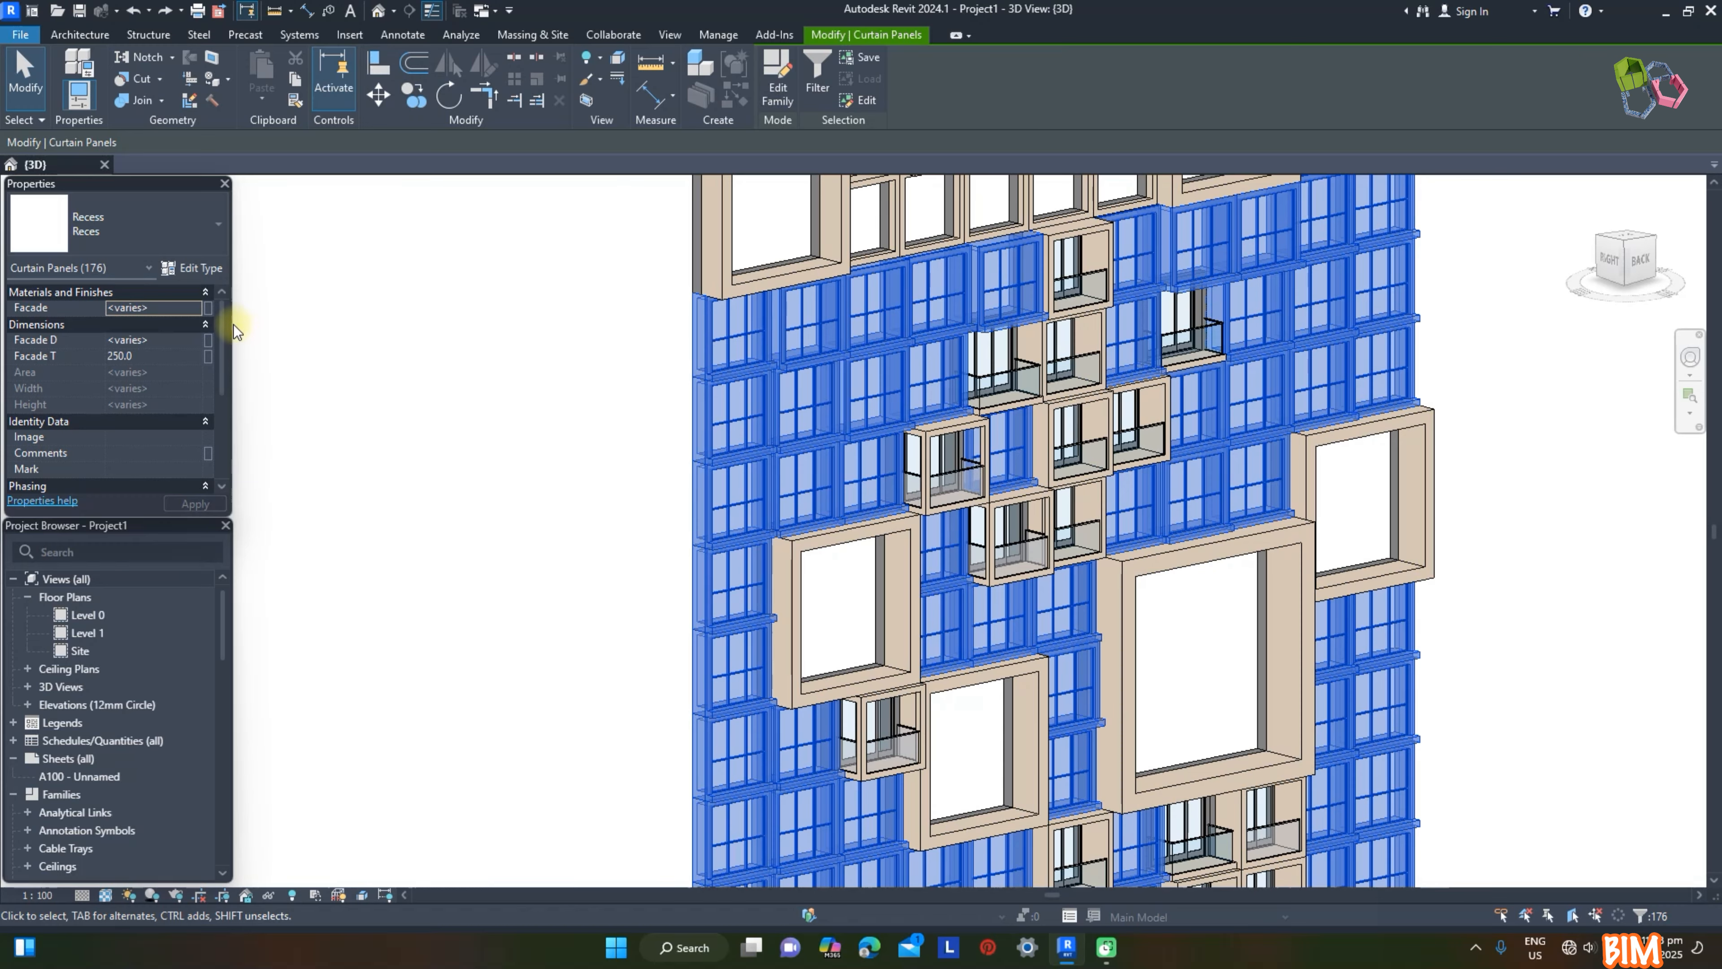
{"action": "left_click", "coordinate": [203, 268]}
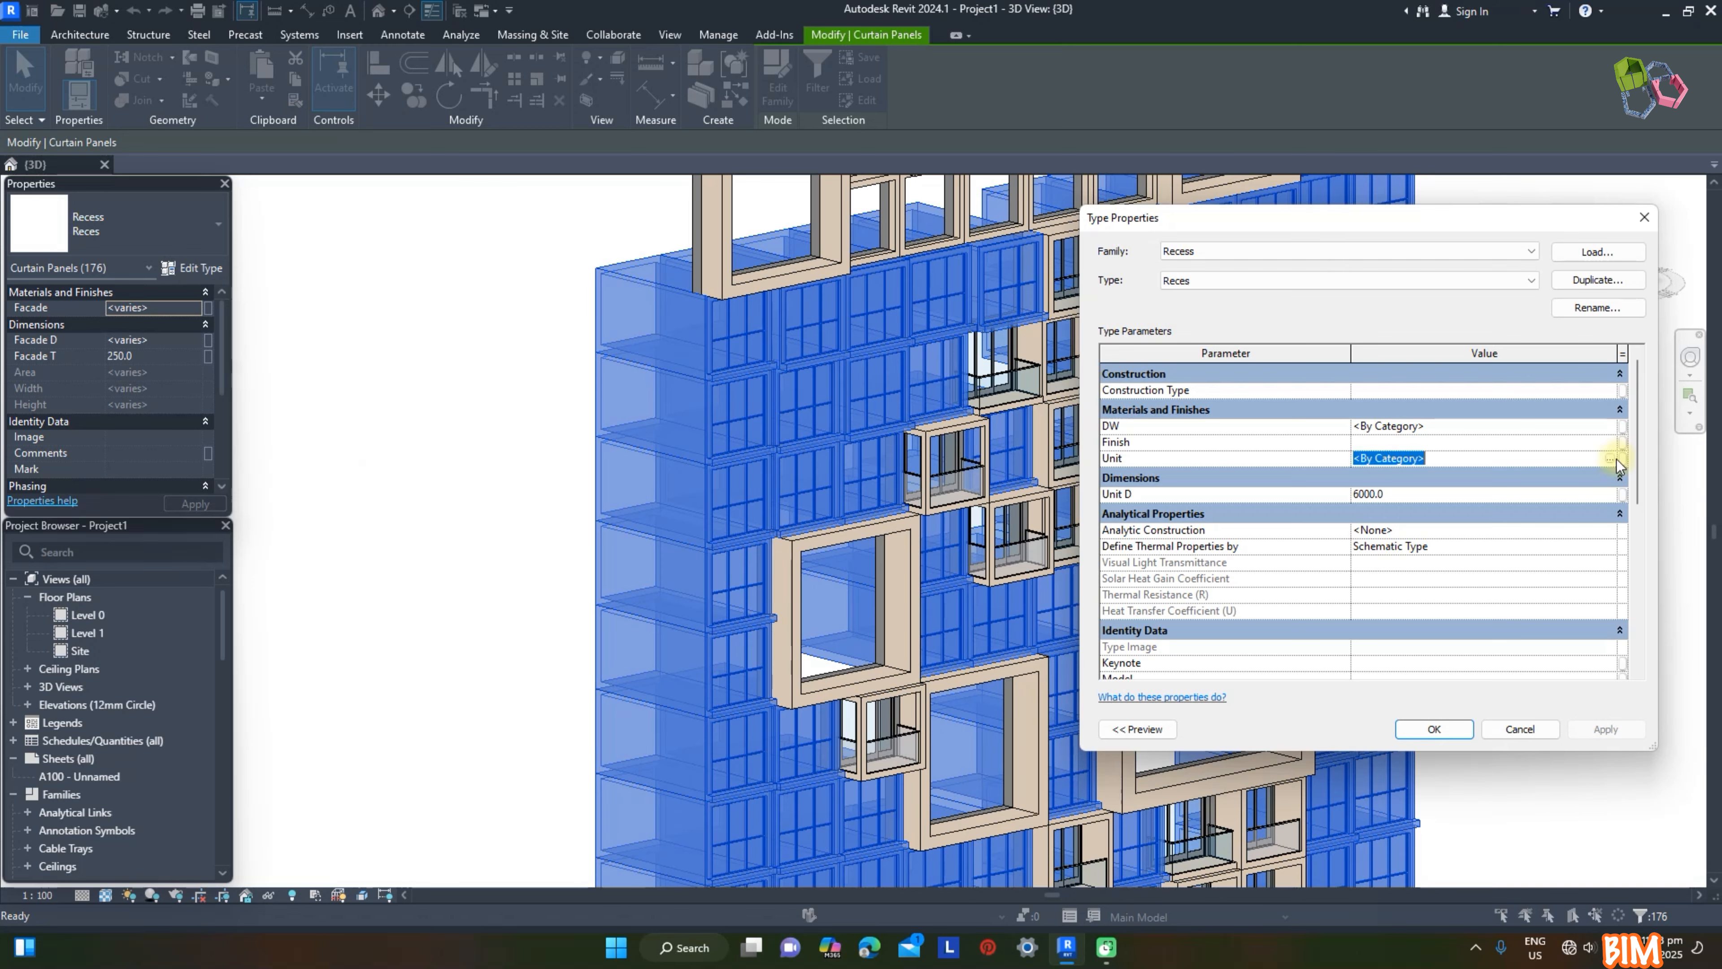
{"action": "left_click", "coordinate": [1612, 460]}
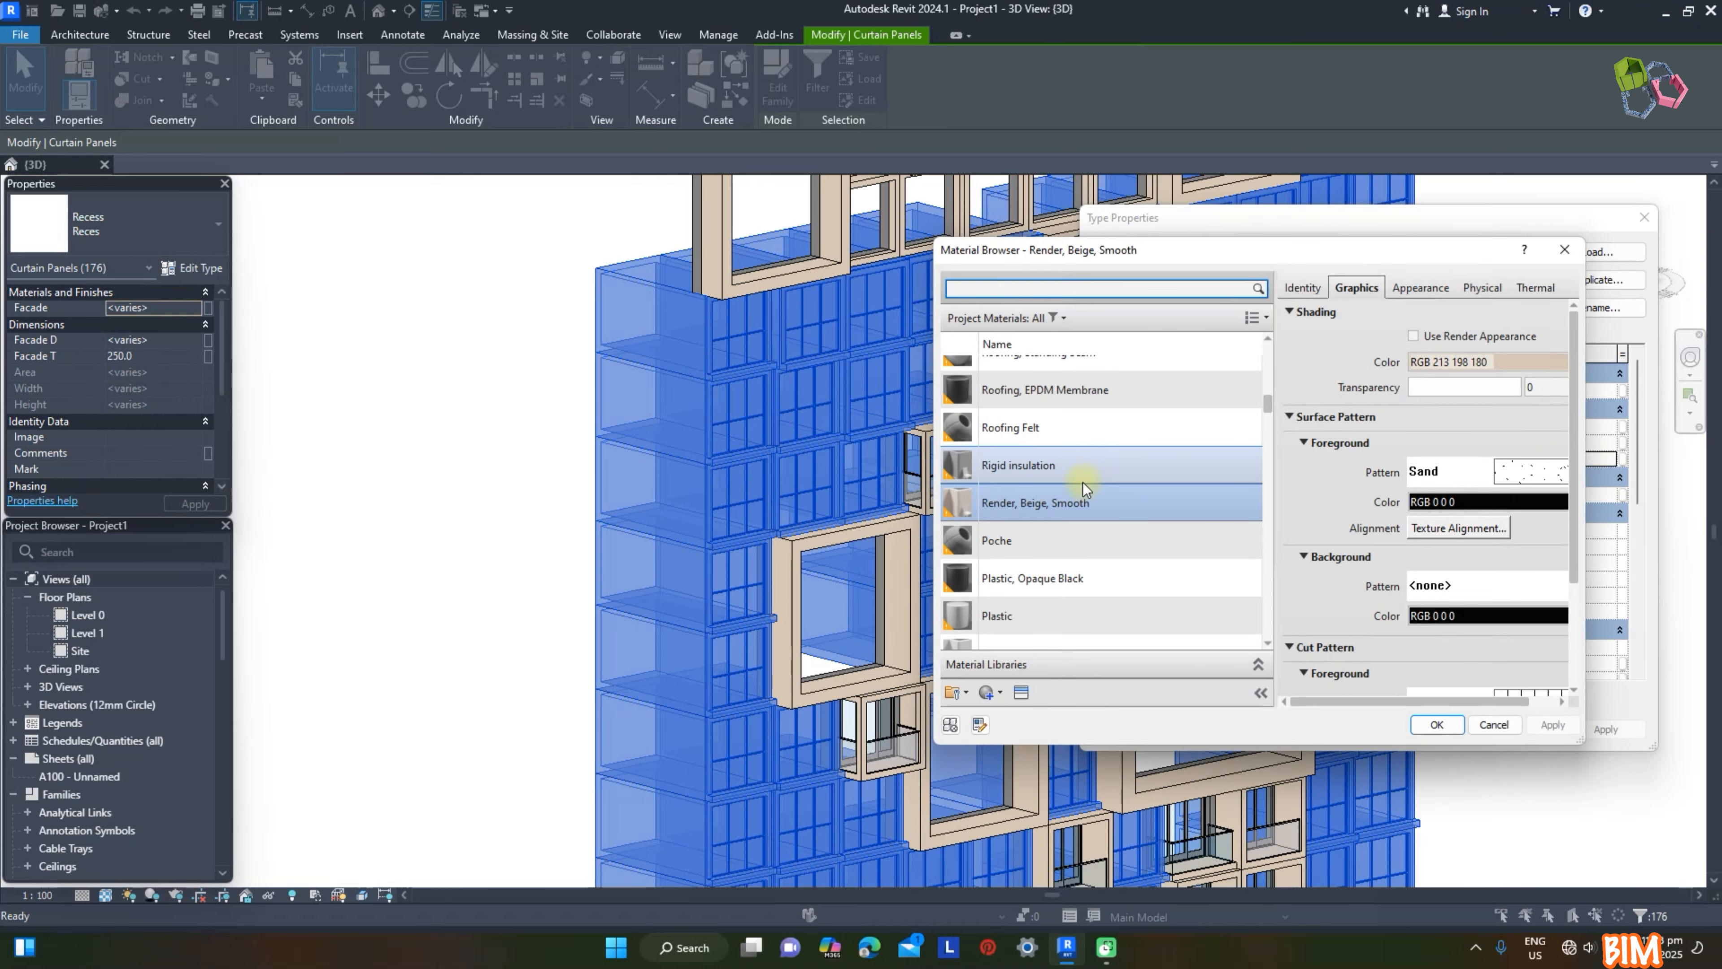
{"action": "scroll", "coordinate": [1085, 488], "scroll_direction": "down", "scroll_amount": 5}
{"action": "double_click", "coordinate": [1057, 442]}
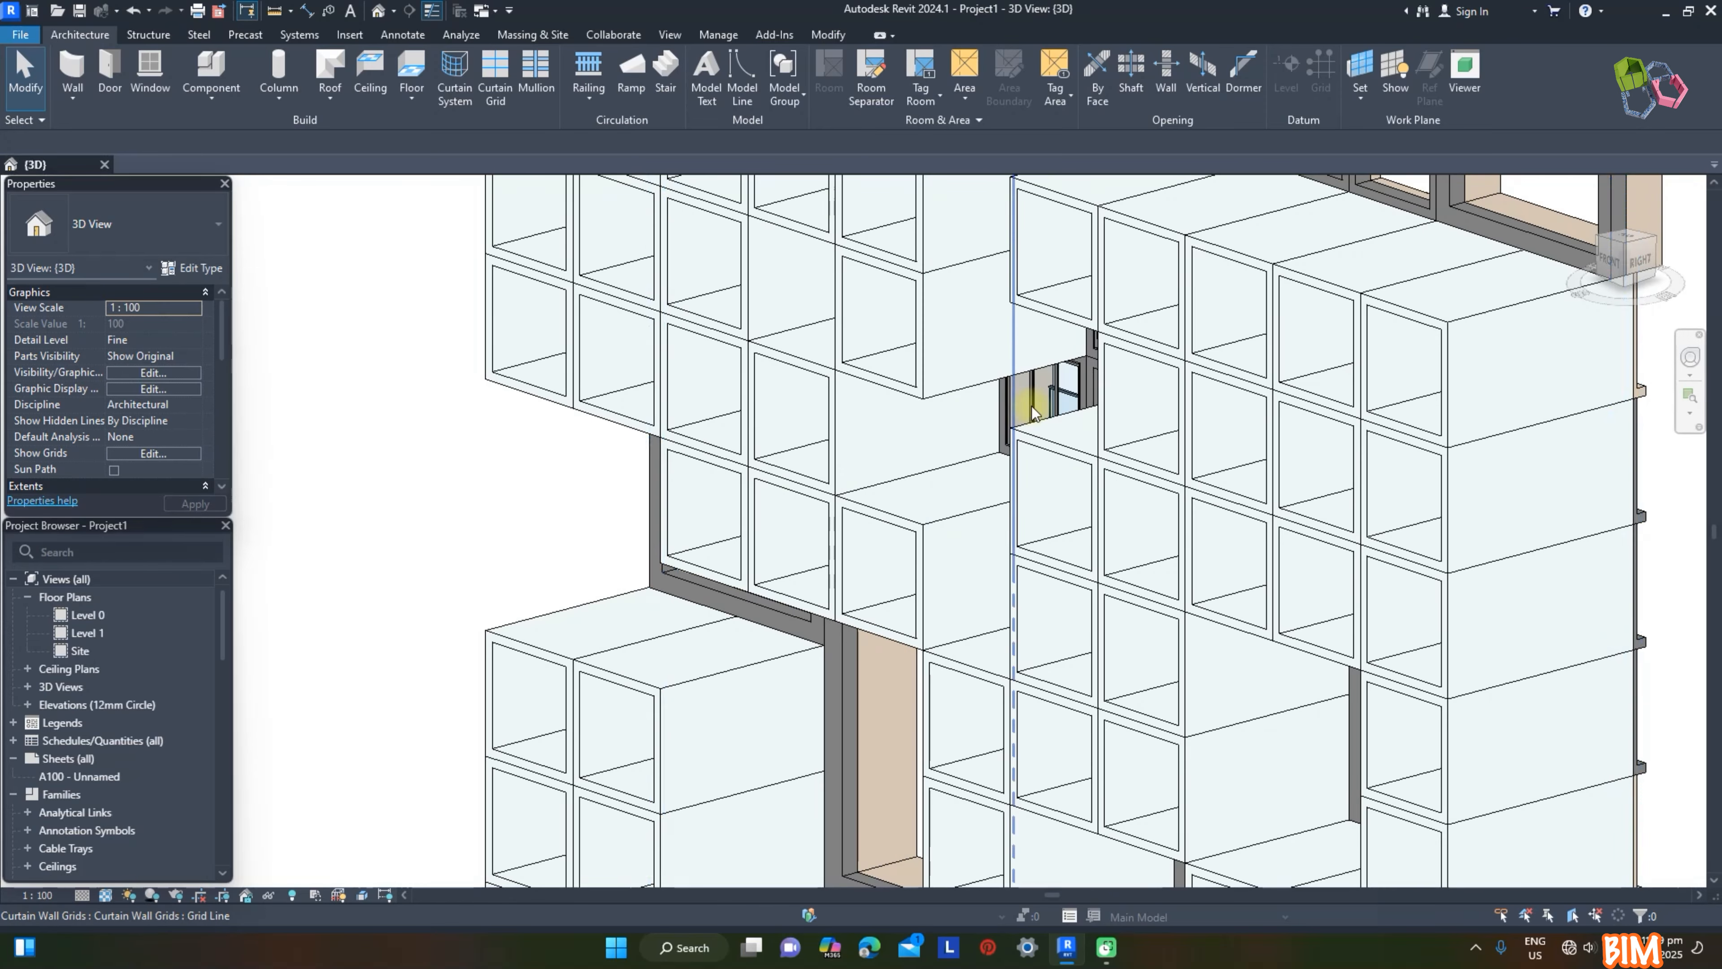
Step: Select every Balcony Recess panel in the project and set the type's Unit D to 6000
{"action": "scroll", "coordinate": [1034, 397], "scroll_direction": "up", "scroll_amount": 2}
{"action": "left_click", "coordinate": [1027, 397]}
{"action": "middle_click_drag", "start_coordinate": [969, 395], "coordinate": [855, 363]}
{"action": "scroll", "coordinate": [711, 354], "scroll_direction": "down", "scroll_amount": 5}
{"action": "key", "text": "s"}
{"action": "key", "text": "a"}
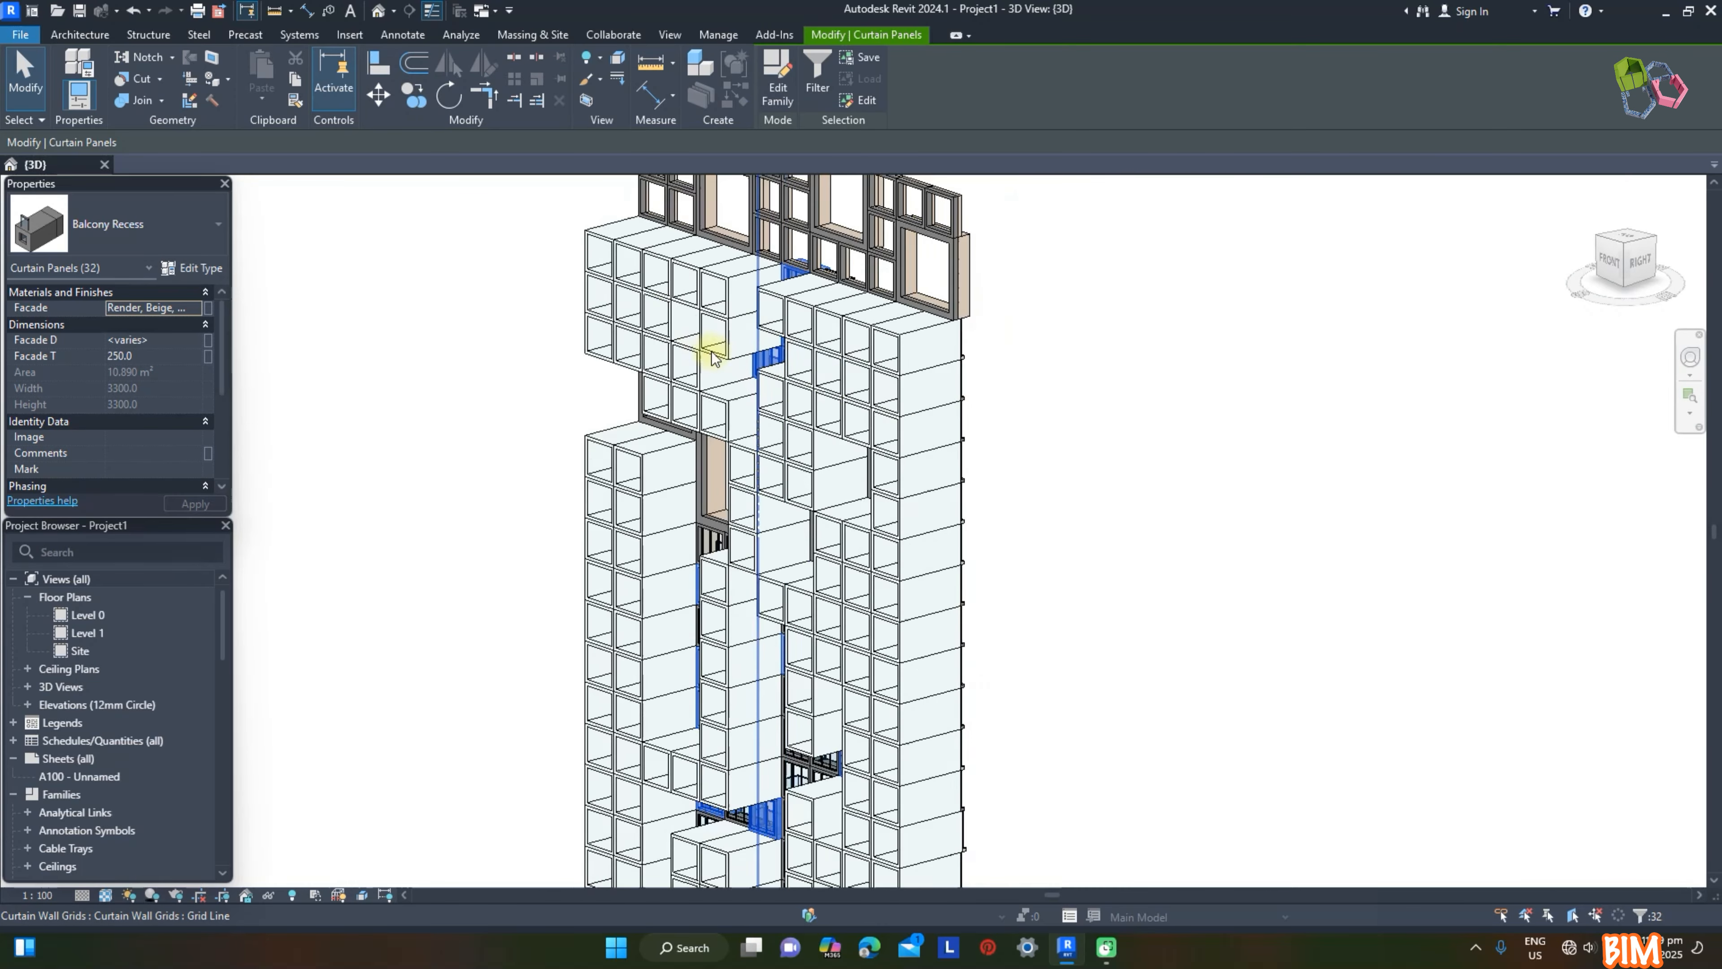
{"action": "middle_click_drag", "start_coordinate": [1203, 525], "coordinate": [1247, 532], "text": "shift"}
{"action": "left_click", "coordinate": [203, 277]}
{"action": "left_click", "coordinate": [1420, 494]}
{"action": "type", "text": "6000"}
Step: Set the Balcony Recess type's Unit material to Paint - White Lining
{"action": "left_click", "coordinate": [1600, 458]}
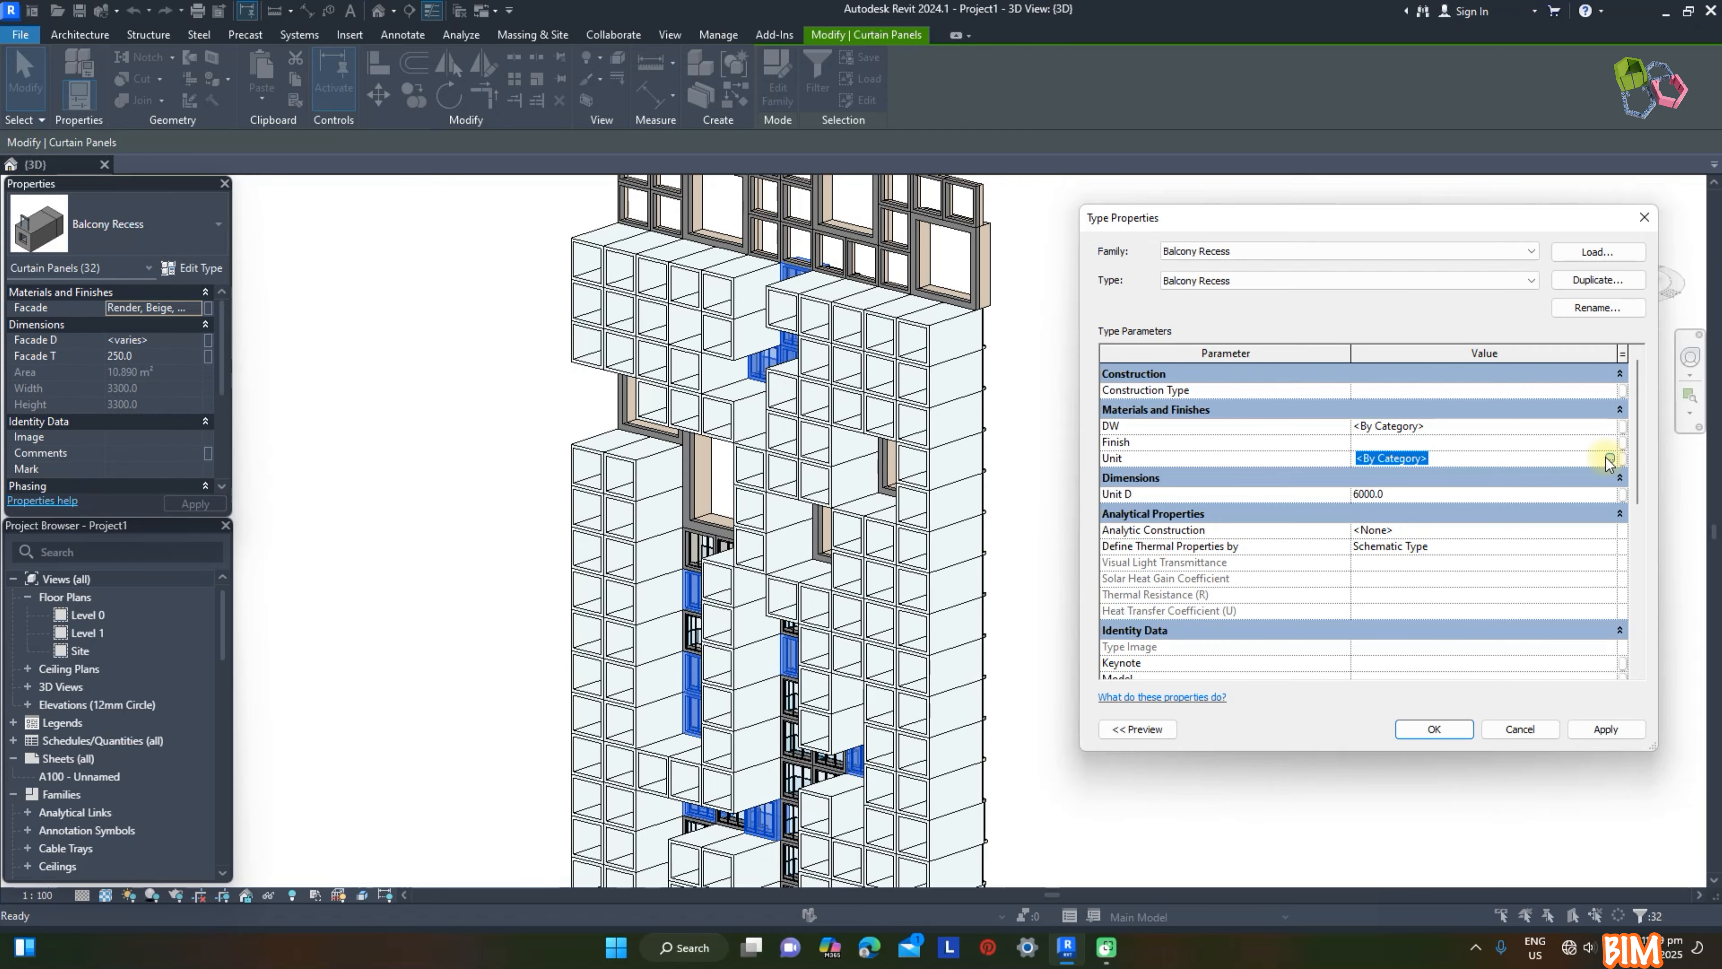
{"action": "left_click", "coordinate": [1606, 458]}
{"action": "left_click", "coordinate": [1180, 525]}
{"action": "double_click", "coordinate": [1071, 499]}
{"action": "left_click", "coordinate": [1601, 730]}
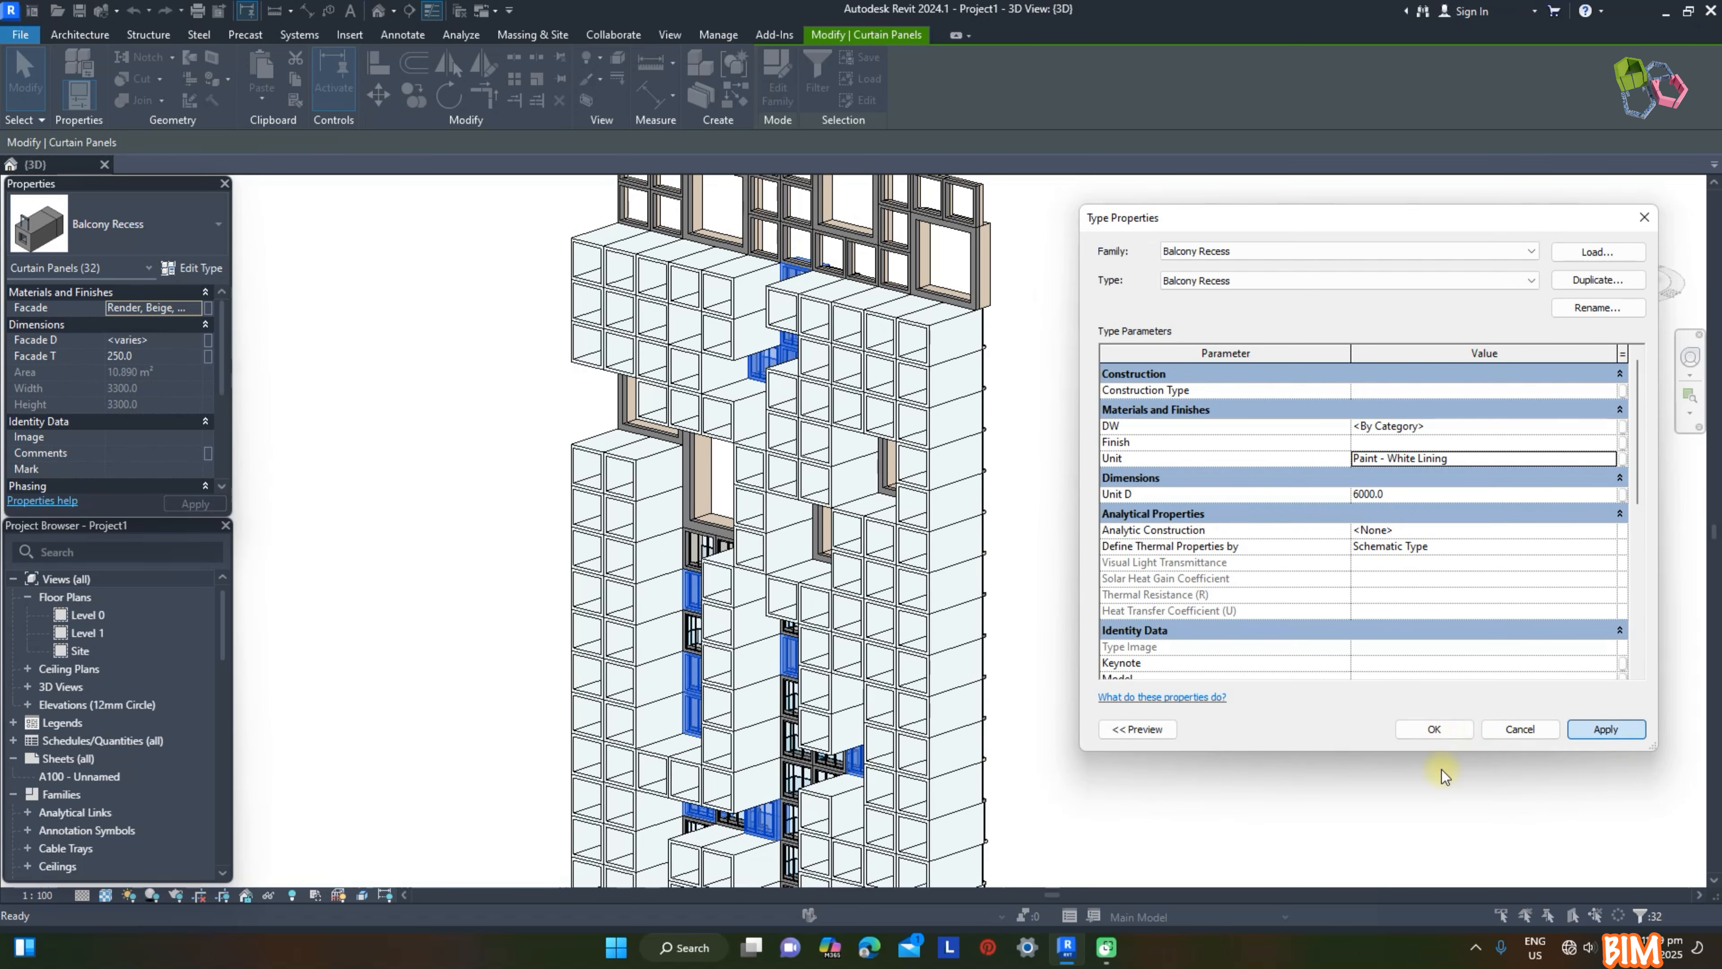
{"action": "left_click", "coordinate": [1434, 728]}
{"action": "left_click", "coordinate": [1427, 803]}
Step: Give all Balcony Cantilevered panels a Unit D of 6000 and the Unit material Paint - White Lining
{"action": "scroll", "coordinate": [817, 692], "scroll_direction": "up", "scroll_amount": 3}
{"action": "left_click", "coordinate": [819, 688]}
{"action": "key", "text": "s"}
{"action": "key", "text": "a"}
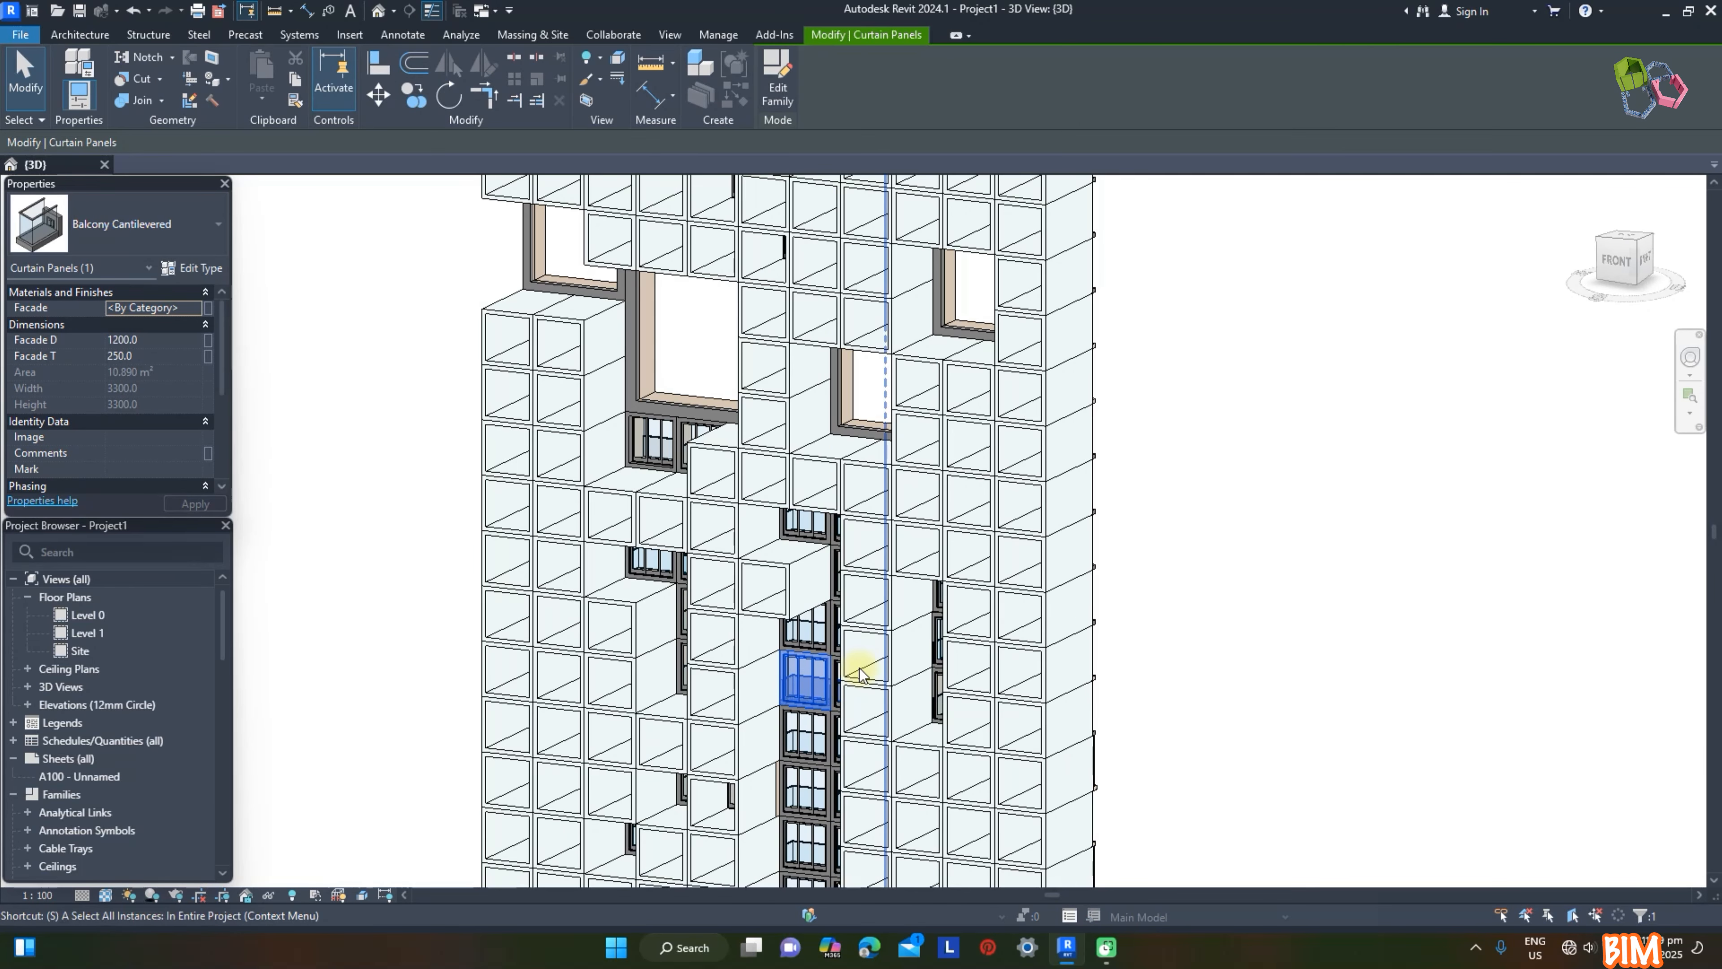
{"action": "left_click", "coordinate": [203, 274]}
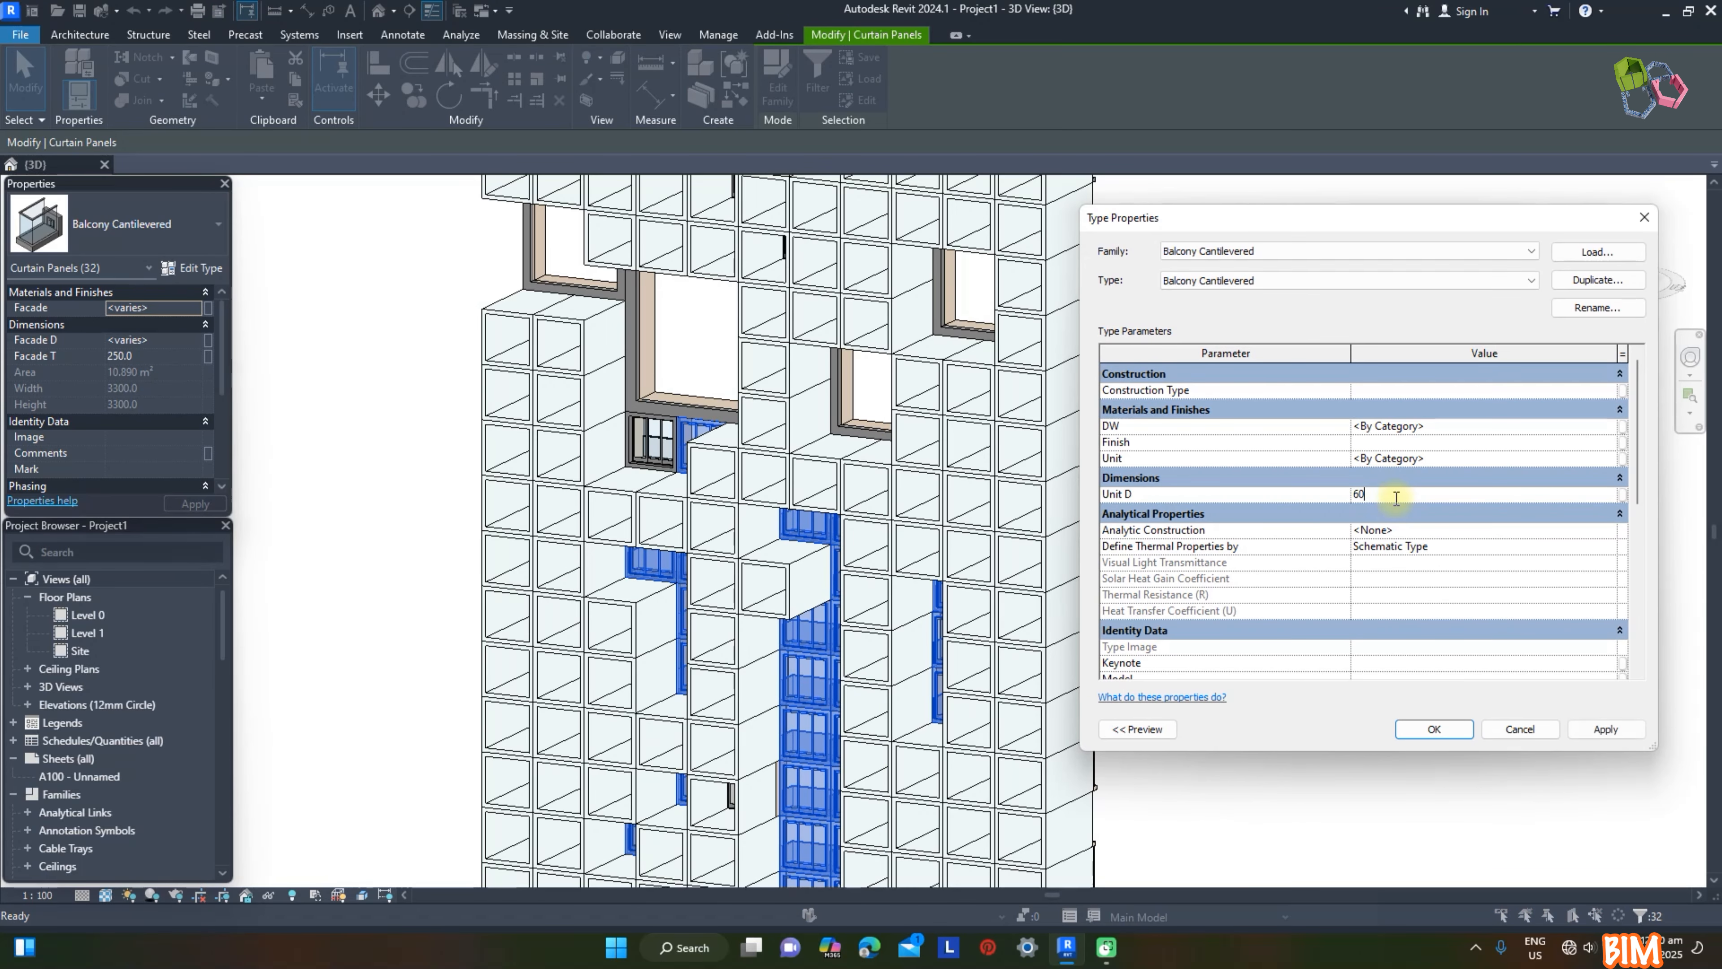
{"action": "left_click", "coordinate": [1600, 458]}
{"action": "left_click", "coordinate": [1608, 459]}
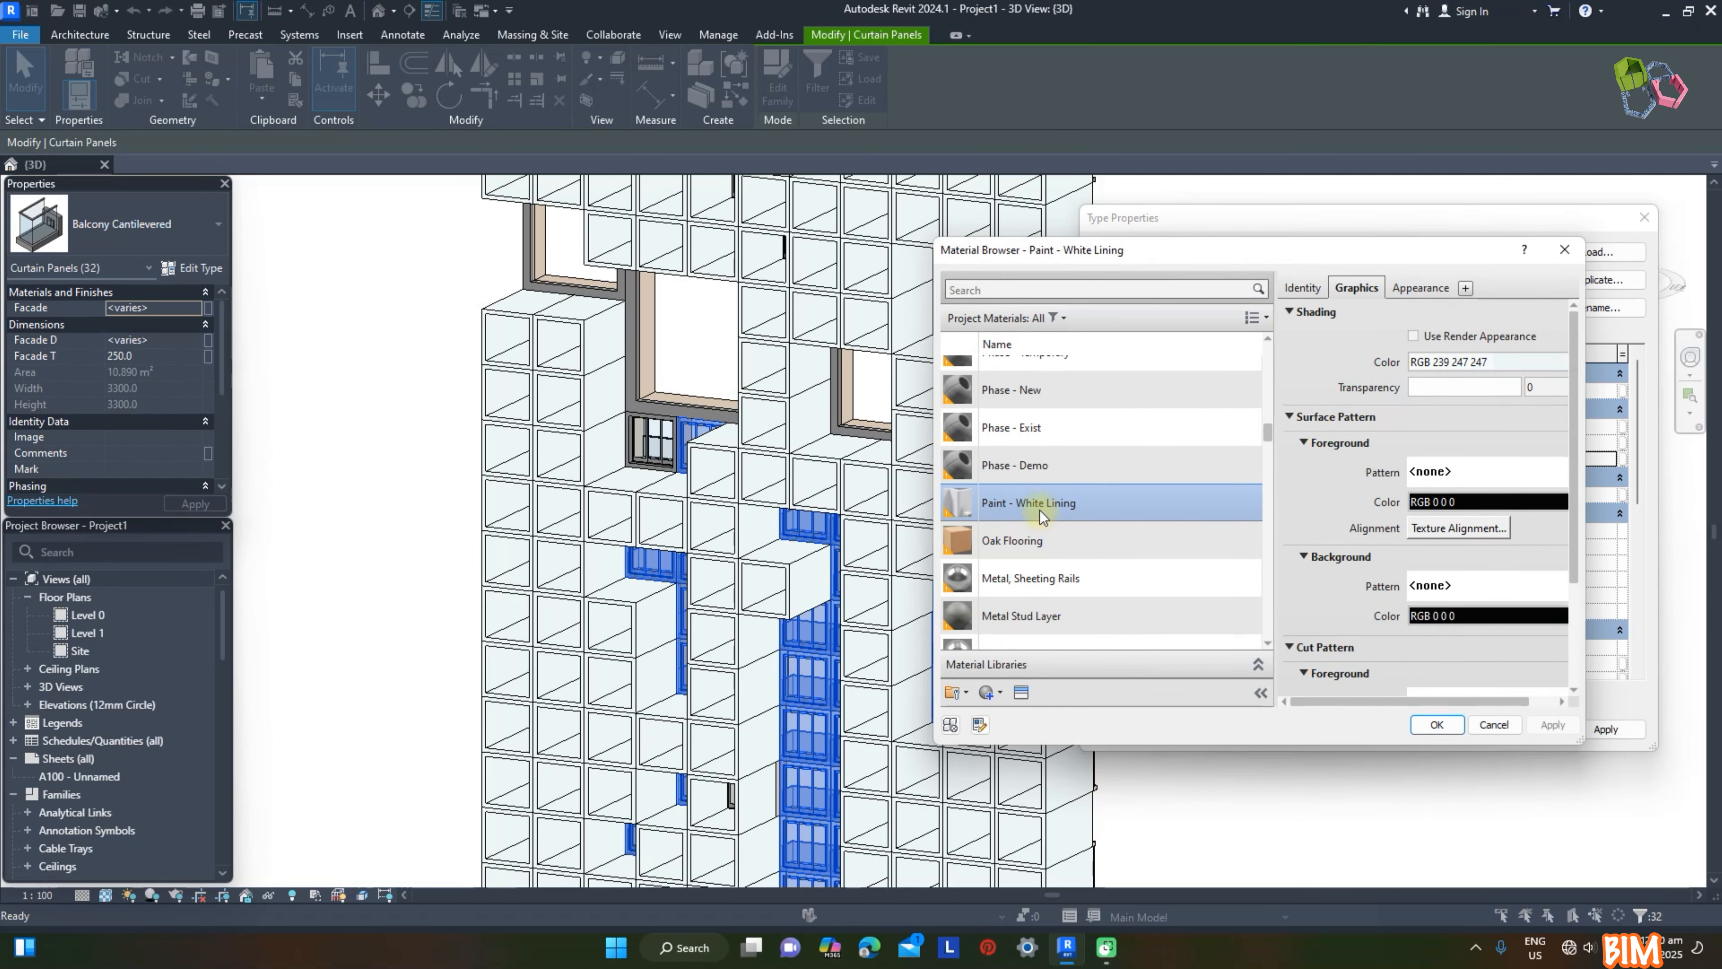
{"action": "double_click", "coordinate": [1040, 502]}
{"action": "left_click", "coordinate": [1314, 790]}
Step: Select every Frame panel in the project and set the type's Unit D to 6000
{"action": "middle_click_drag", "start_coordinate": [1467, 576], "coordinate": [1421, 459], "text": "shift"}
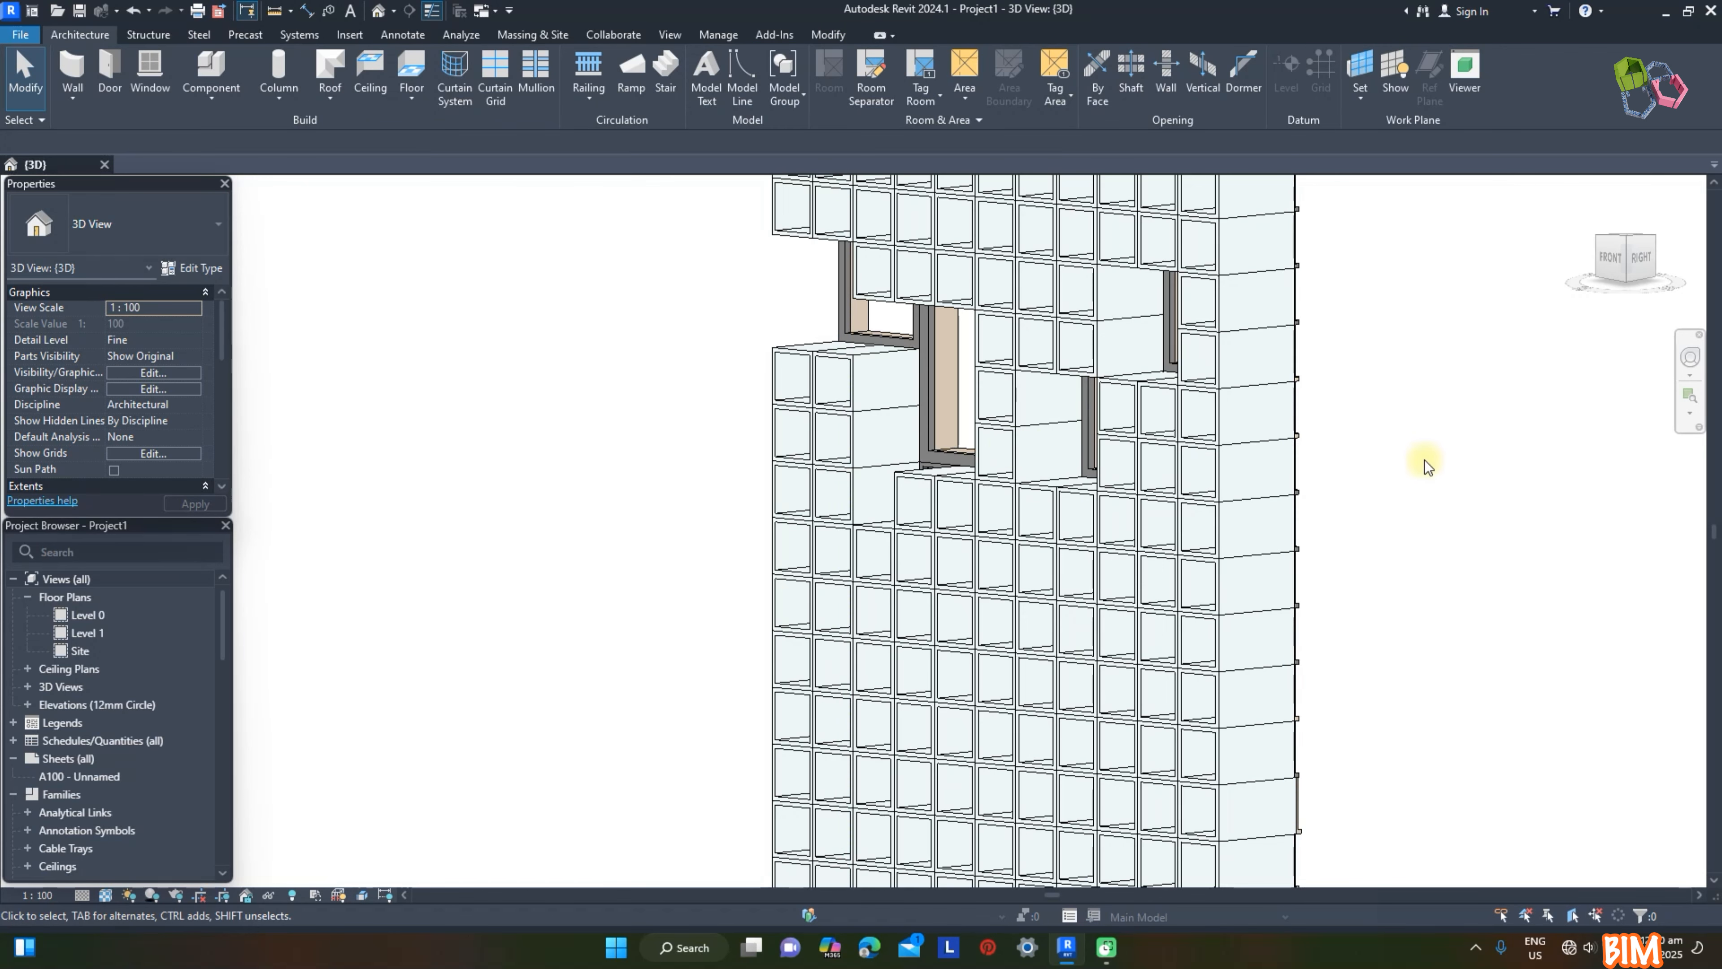
{"action": "left_click", "coordinate": [929, 409]}
{"action": "key", "text": "s"}
{"action": "key", "text": "a"}
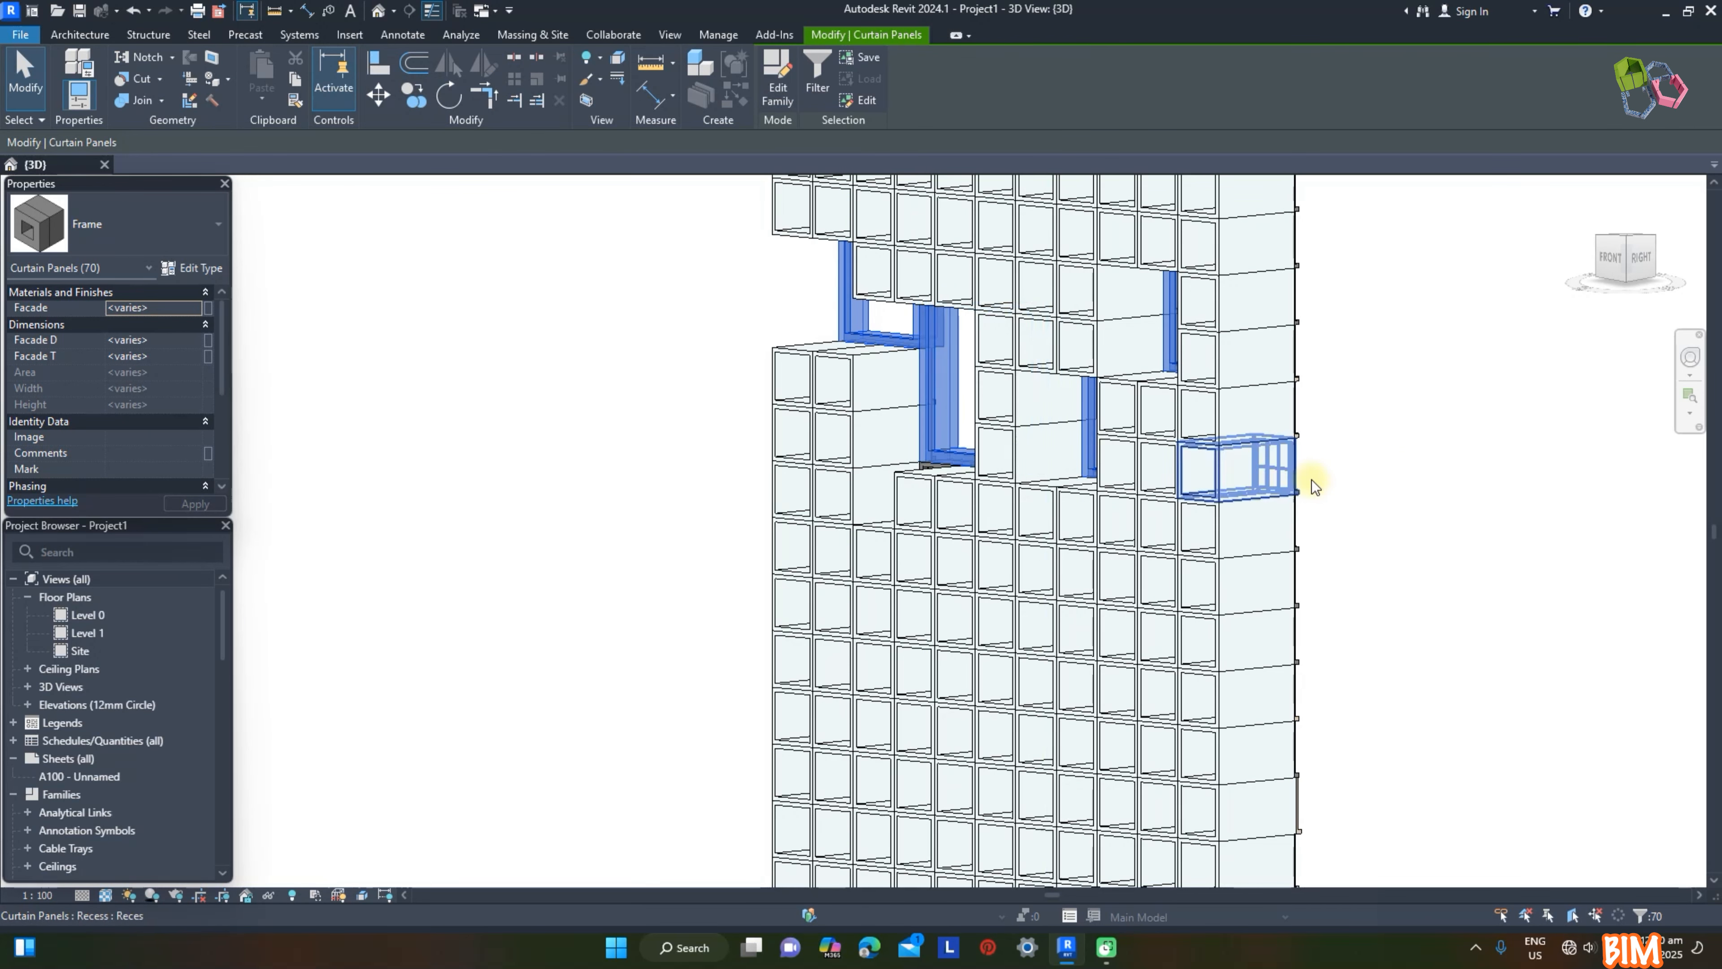
{"action": "left_click", "coordinate": [193, 267]}
{"action": "left_click", "coordinate": [1401, 479]}
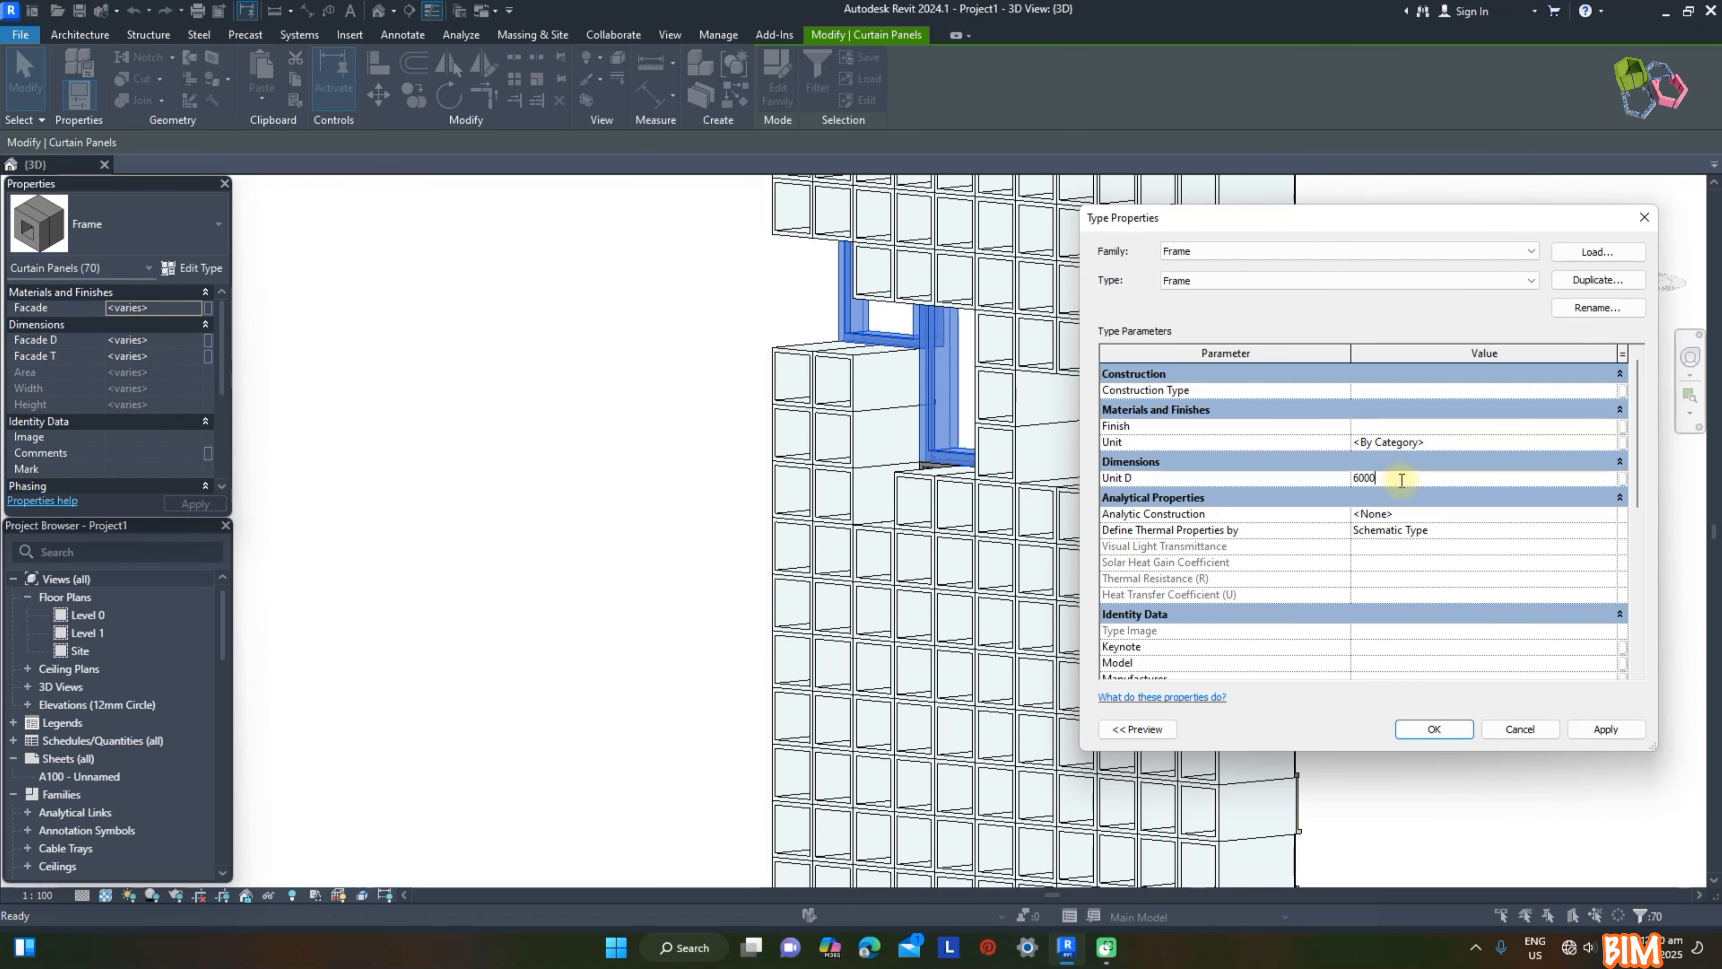
Step: Set the Frame type's Unit material to Paint - White Lining
{"action": "left_click", "coordinate": [1604, 445]}
{"action": "left_click", "coordinate": [1605, 444]}
{"action": "left_click", "coordinate": [1084, 504]}
{"action": "key", "text": "Return"}
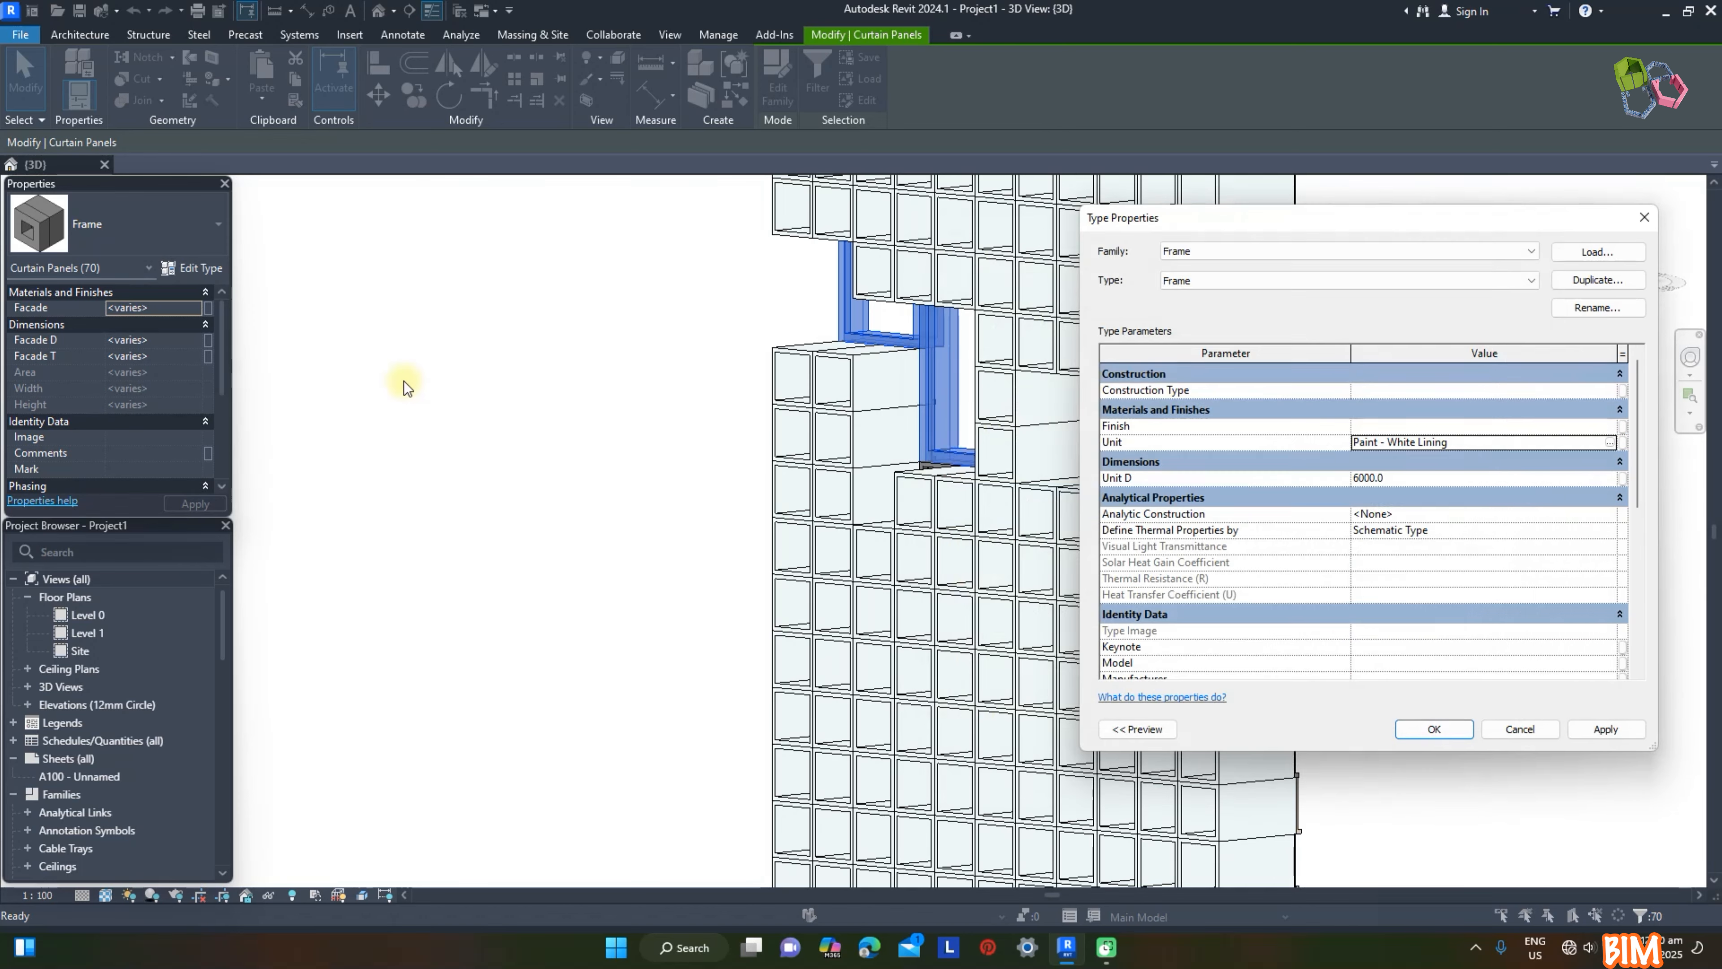
{"action": "key", "text": "Return"}
{"action": "left_click", "coordinate": [1474, 808]}
Step: Select every Reces (Fixed) panel in the project and set the type's Unit D to 6000
{"action": "scroll", "coordinate": [1081, 689], "scroll_direction": "up", "scroll_amount": 3}
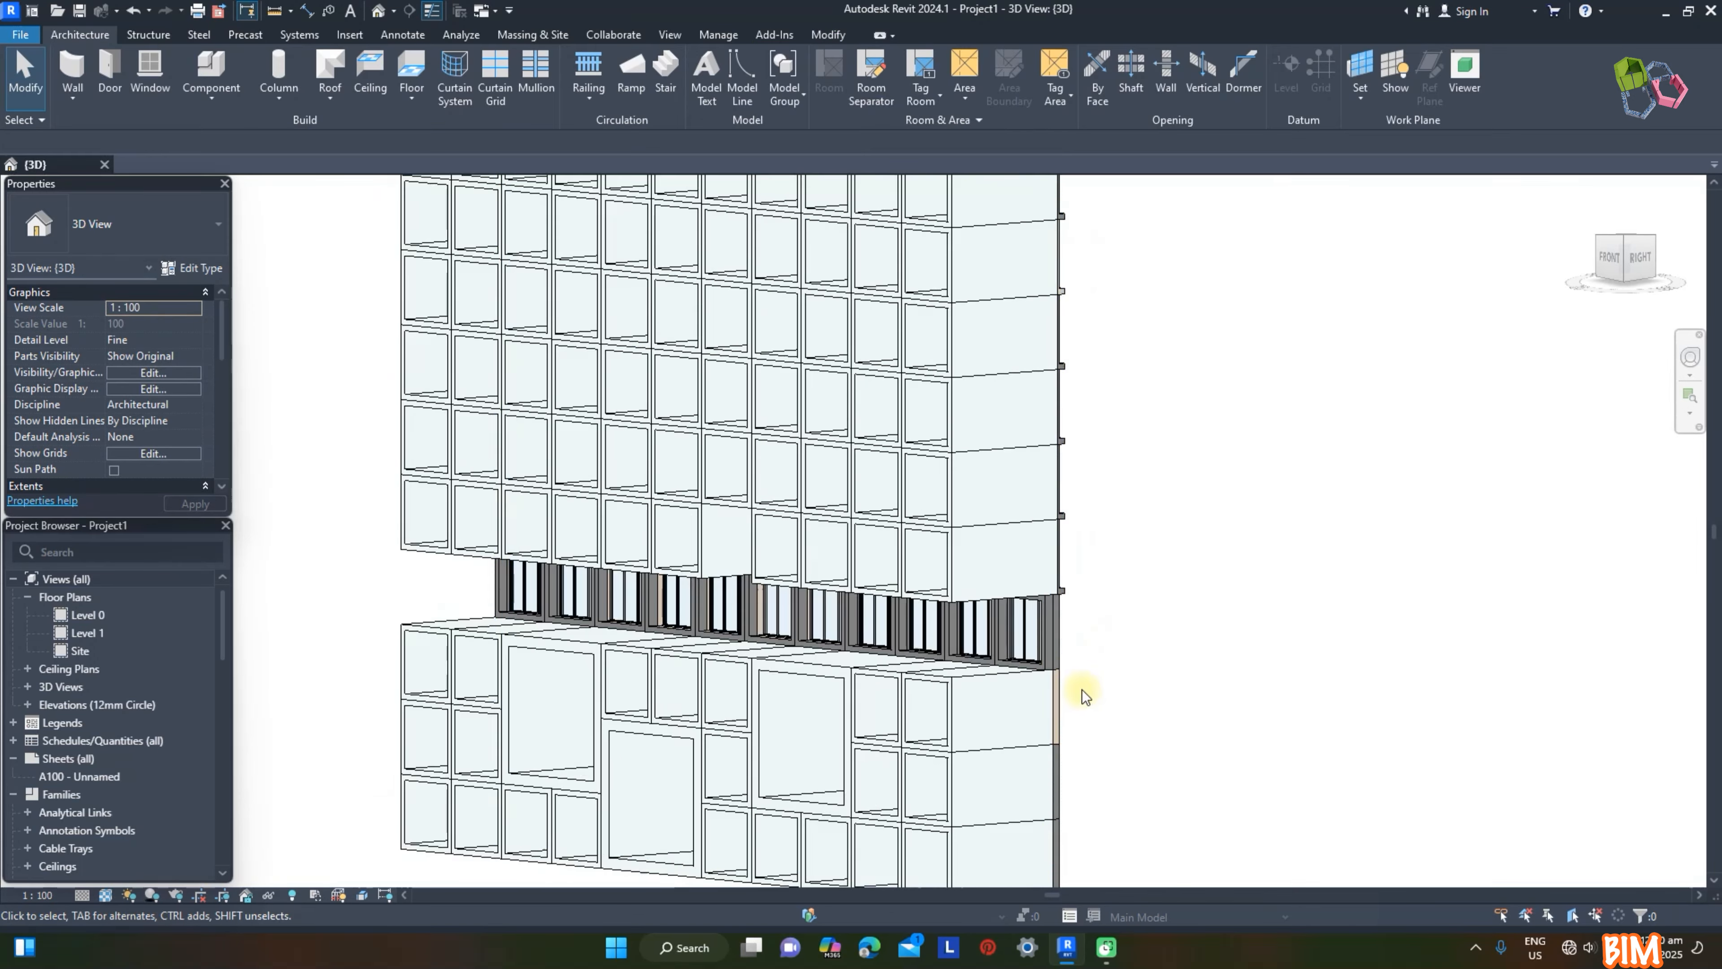
{"action": "key", "text": "Tab"}
{"action": "left_click", "coordinate": [1050, 644]}
{"action": "key", "text": "s"}
{"action": "key", "text": "a"}
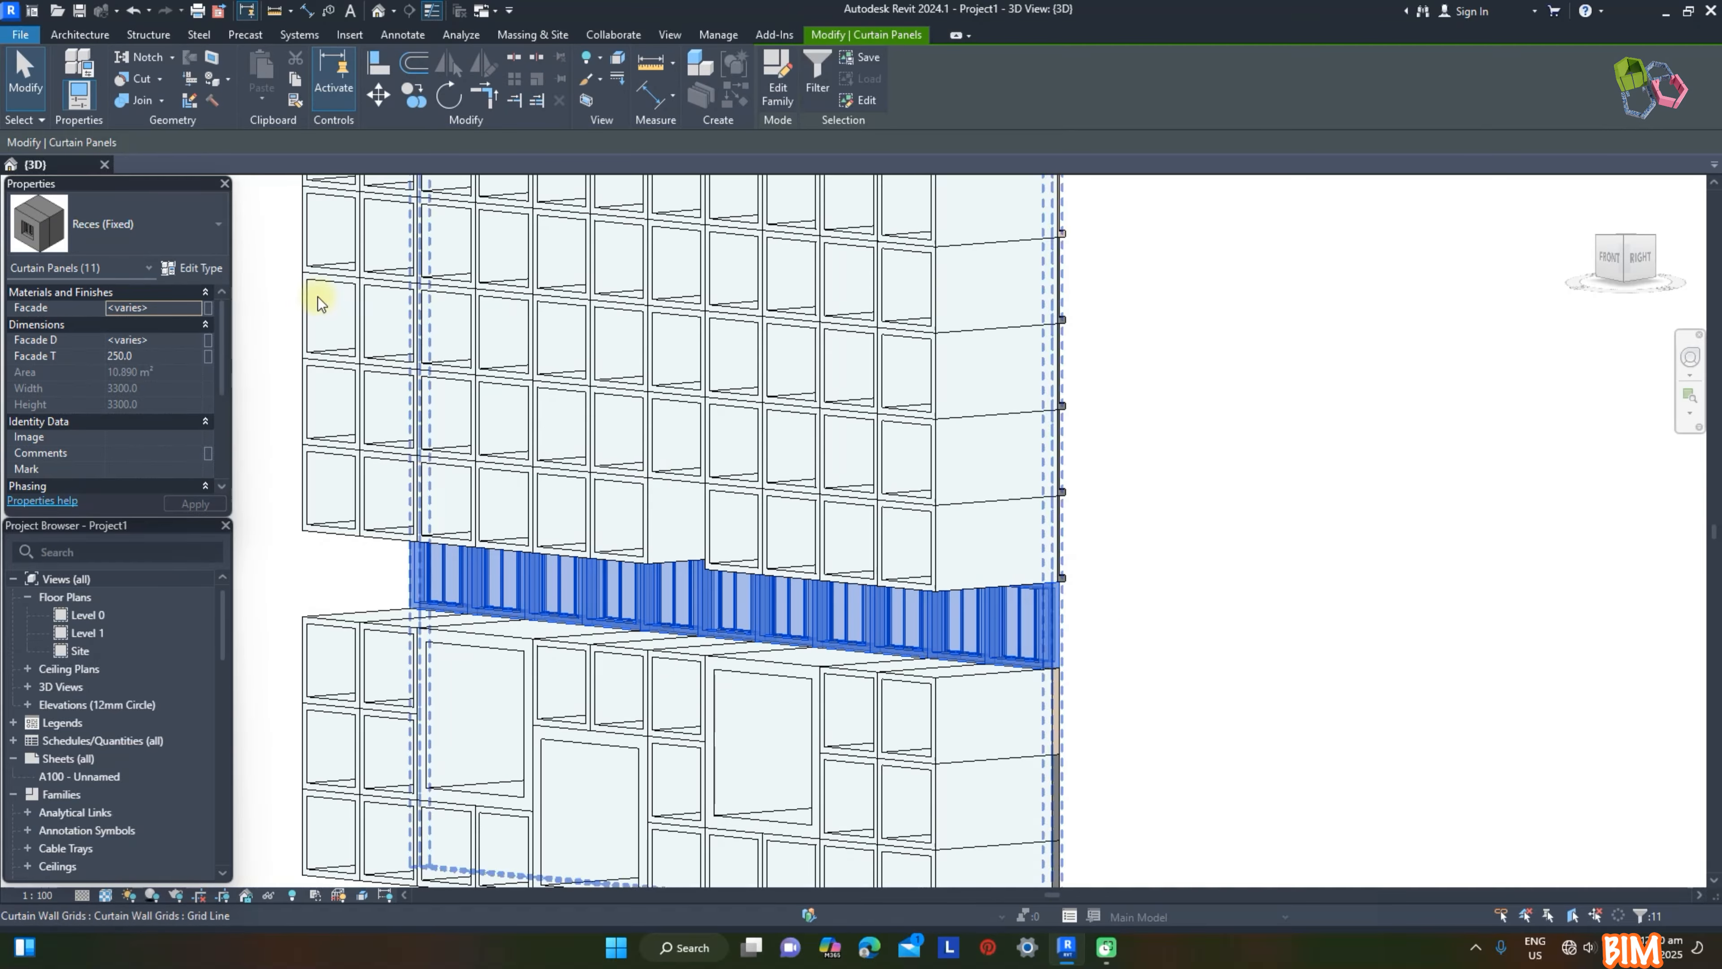
{"action": "left_click", "coordinate": [192, 269]}
{"action": "left_click", "coordinate": [1424, 502]}
{"action": "type", "text": "6000"}
Step: Set the Reces (Fixed) type's Unit material to Paint - White Lining
{"action": "left_click", "coordinate": [1605, 459]}
{"action": "left_click", "coordinate": [1605, 460]}
{"action": "left_click", "coordinate": [1123, 493]}
{"action": "left_click", "coordinate": [1429, 720]}
{"action": "left_click", "coordinate": [1433, 729]}
{"action": "left_click", "coordinate": [1429, 829]}
Step: Select the four oversized Frame panels in the upper part of the facade and set their Unit D to 1
{"action": "scroll", "coordinate": [1250, 597], "scroll_direction": "down", "scroll_amount": 5}
{"action": "middle_click_drag", "start_coordinate": [1249, 596], "coordinate": [966, 577], "text": "shift"}
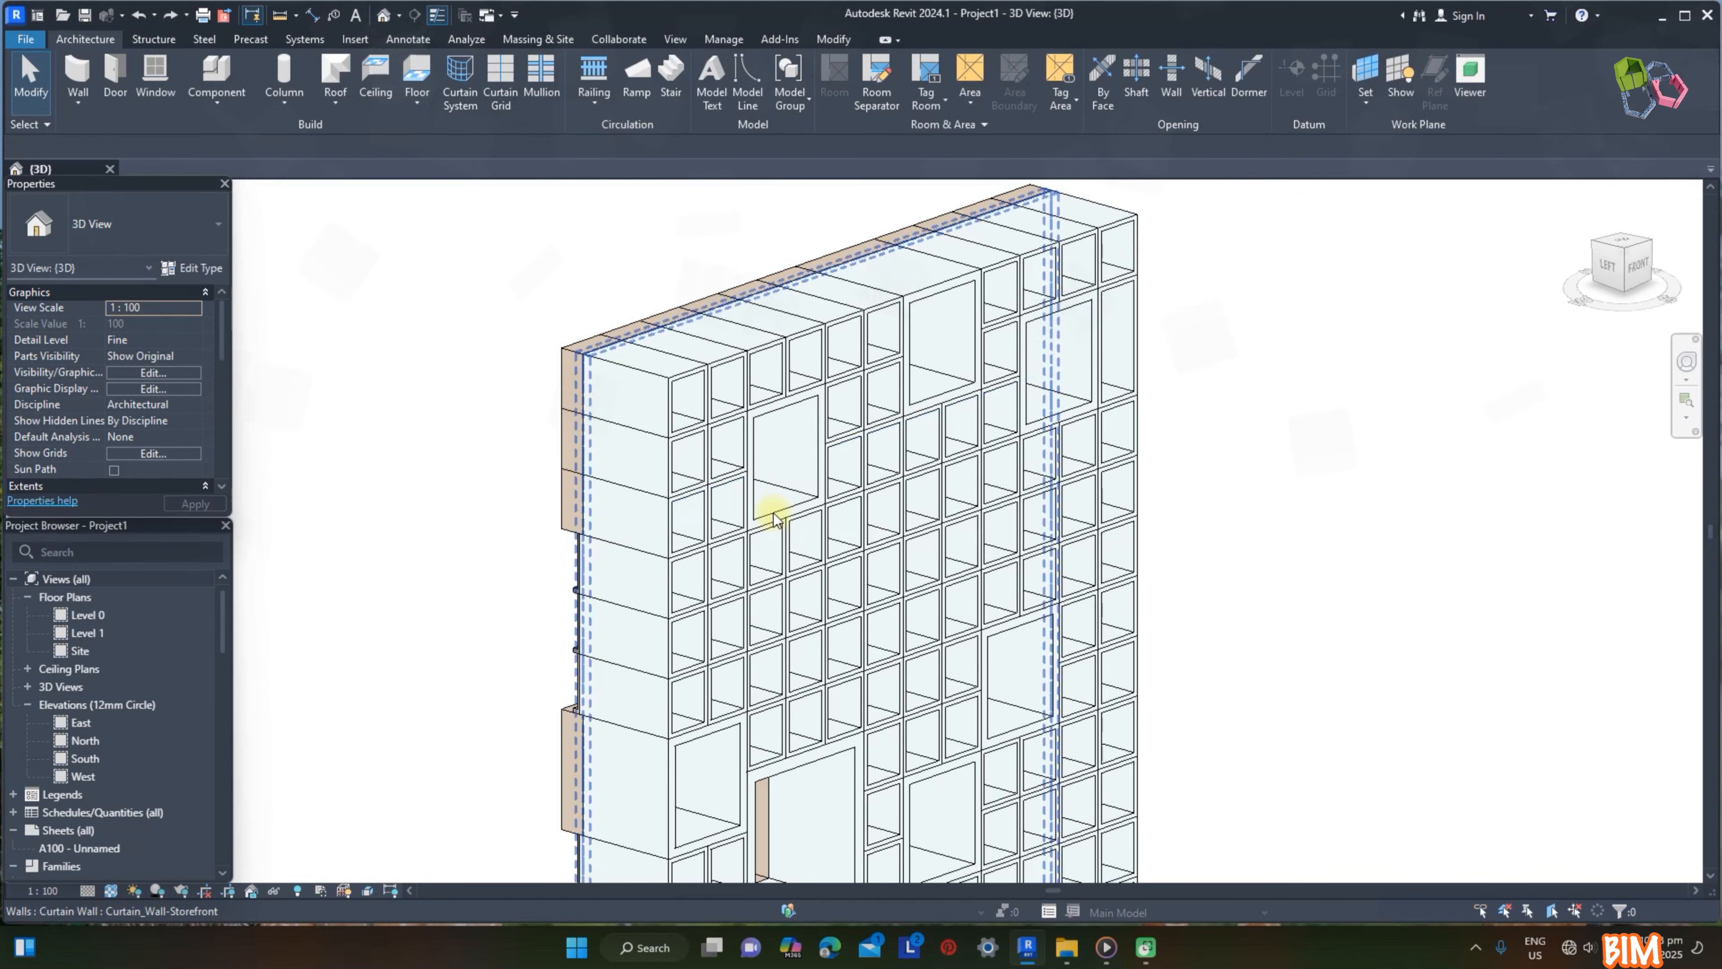
{"action": "left_click", "coordinate": [776, 512]}
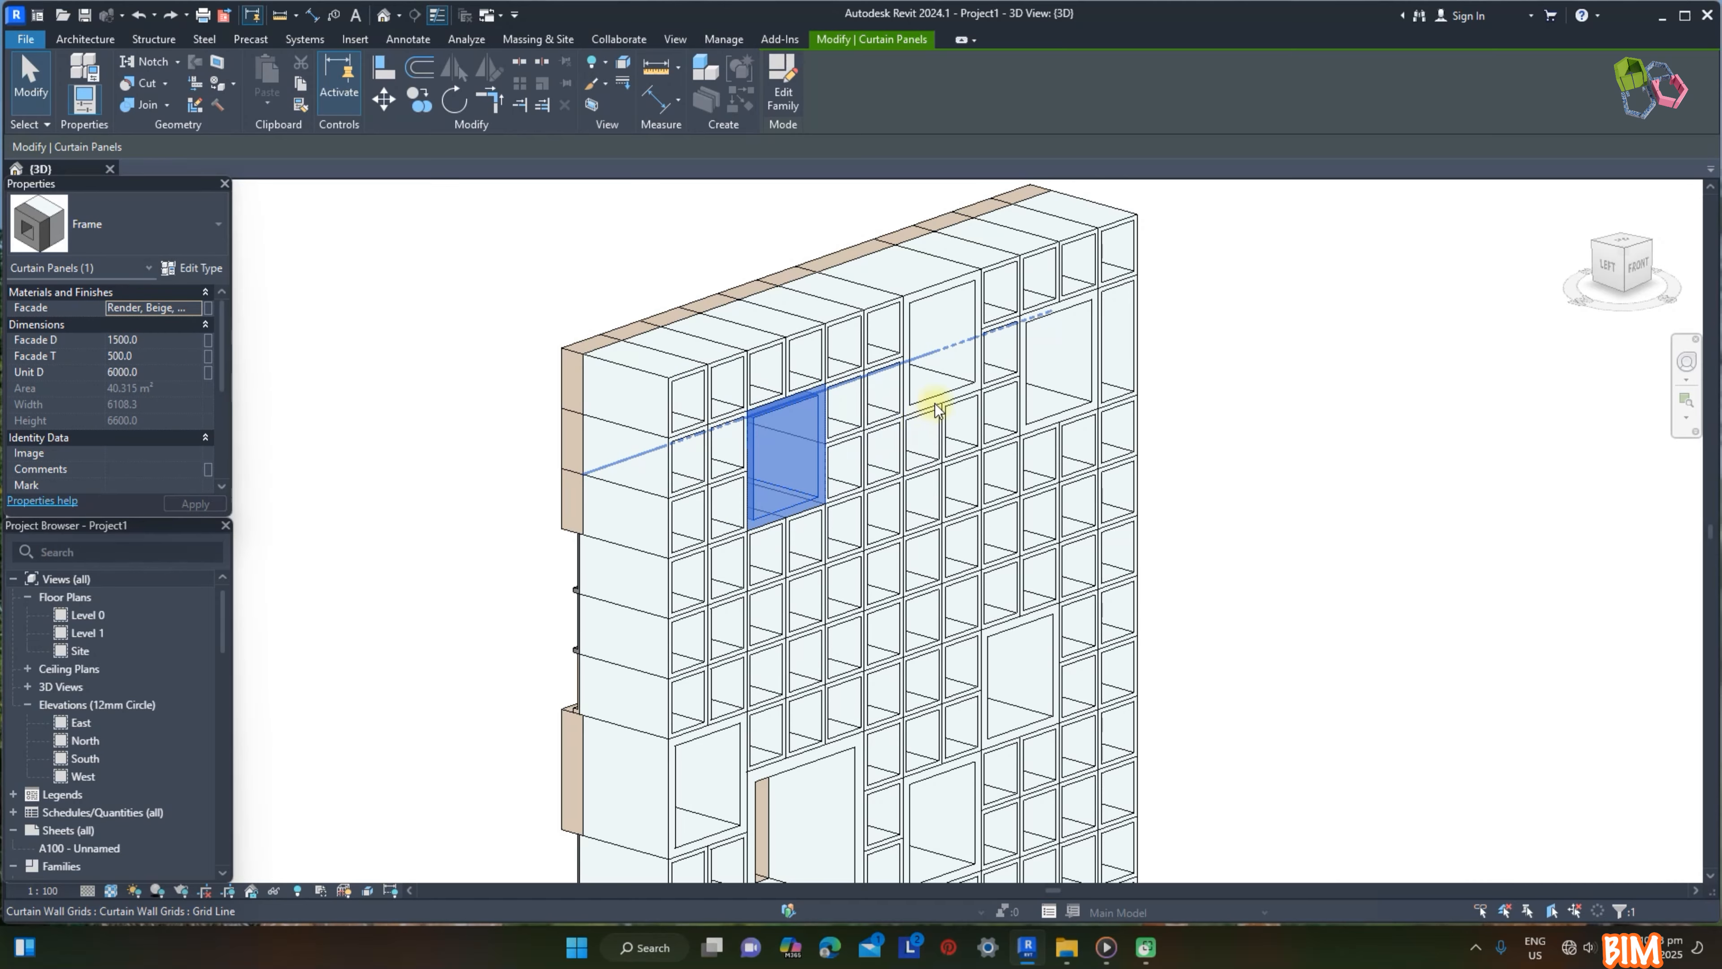
{"action": "left_click", "coordinate": [932, 397], "text": "ctrl"}
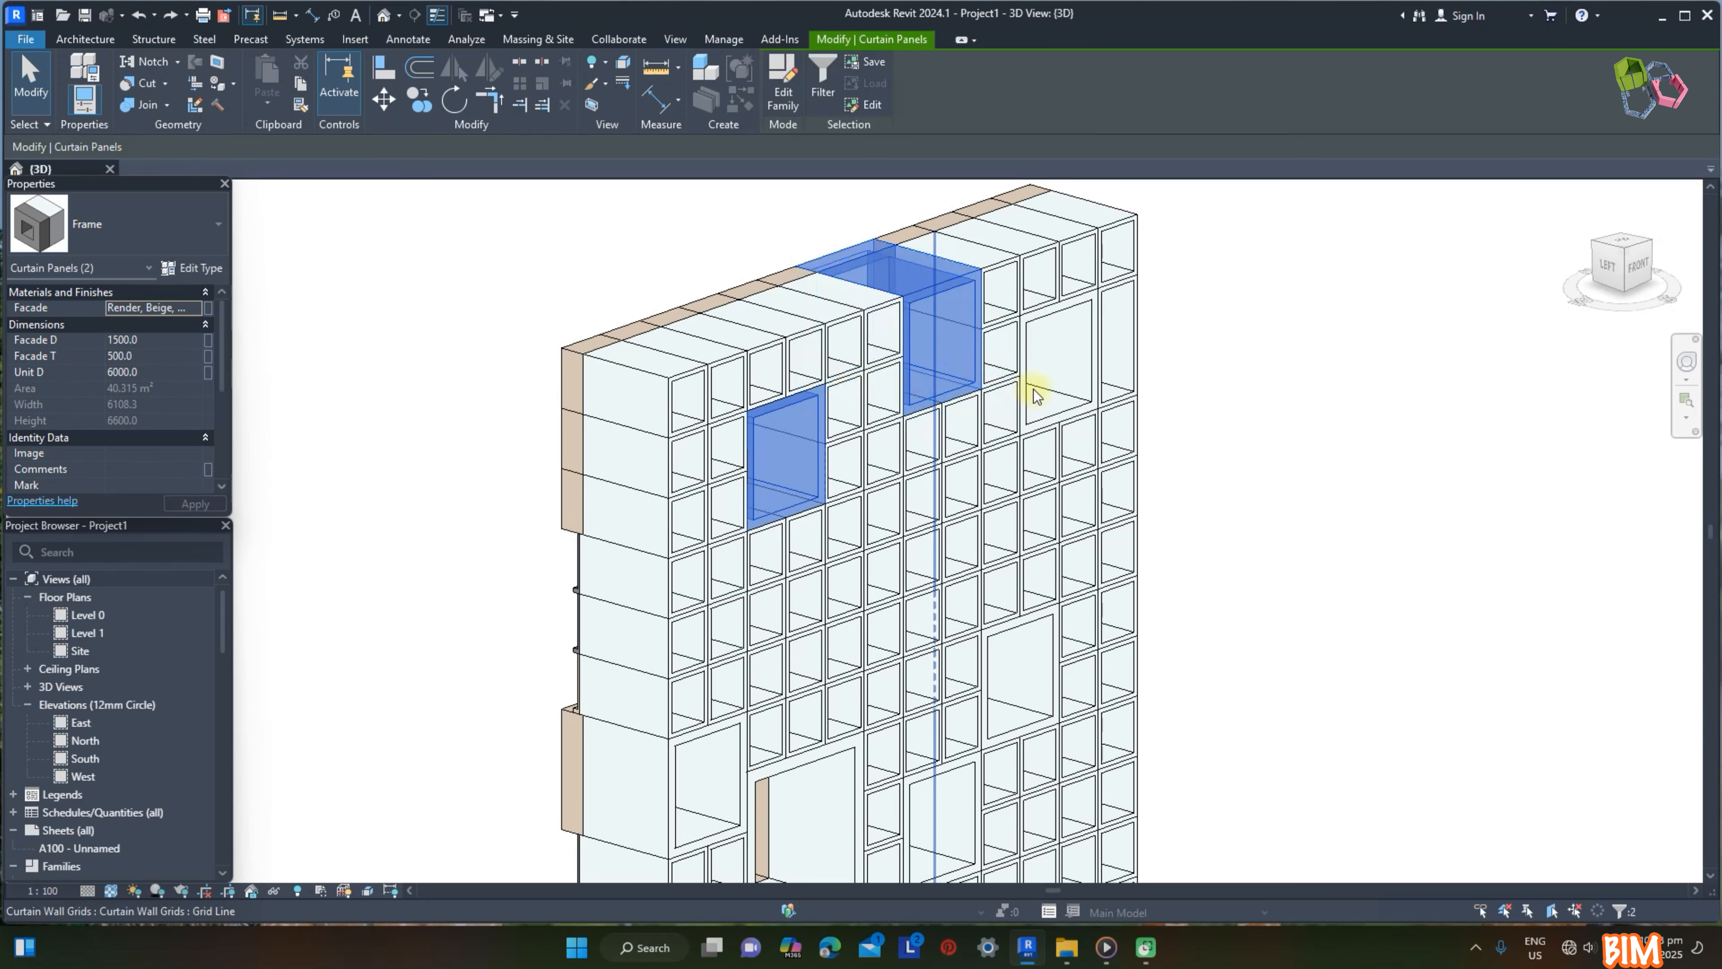
{"action": "left_click", "coordinate": [1037, 401], "text": "ctrl"}
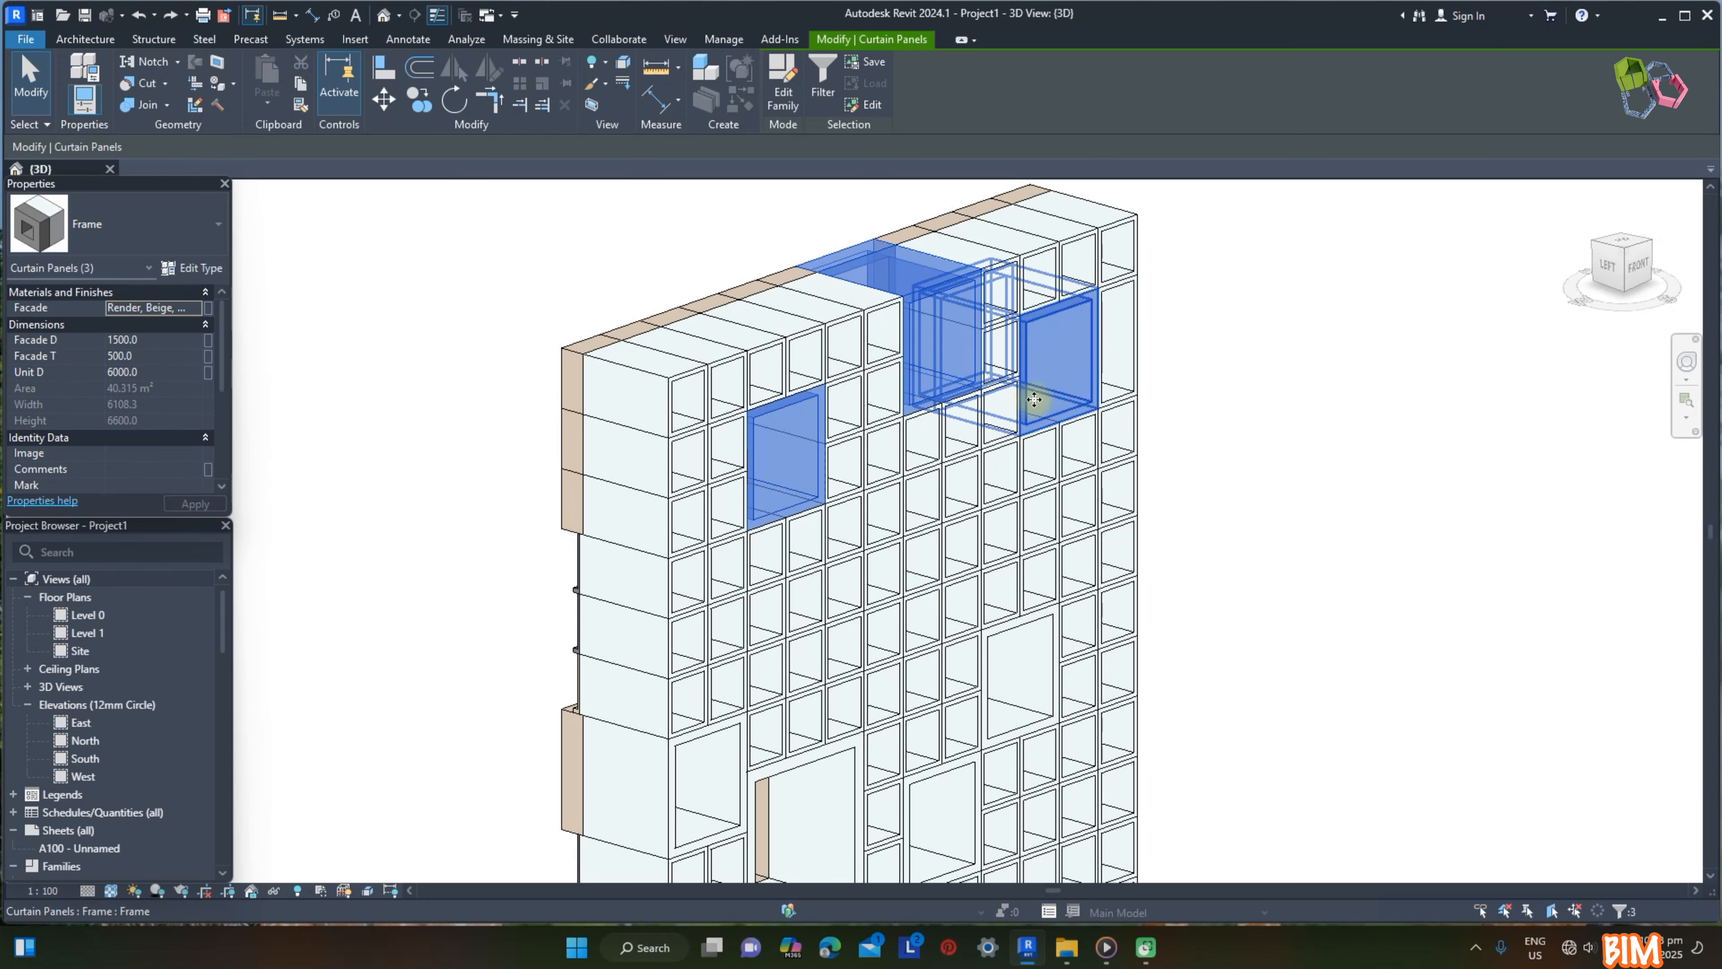
{"action": "key", "text": "Tab"}
{"action": "left_click", "coordinate": [1117, 399], "text": "ctrl"}
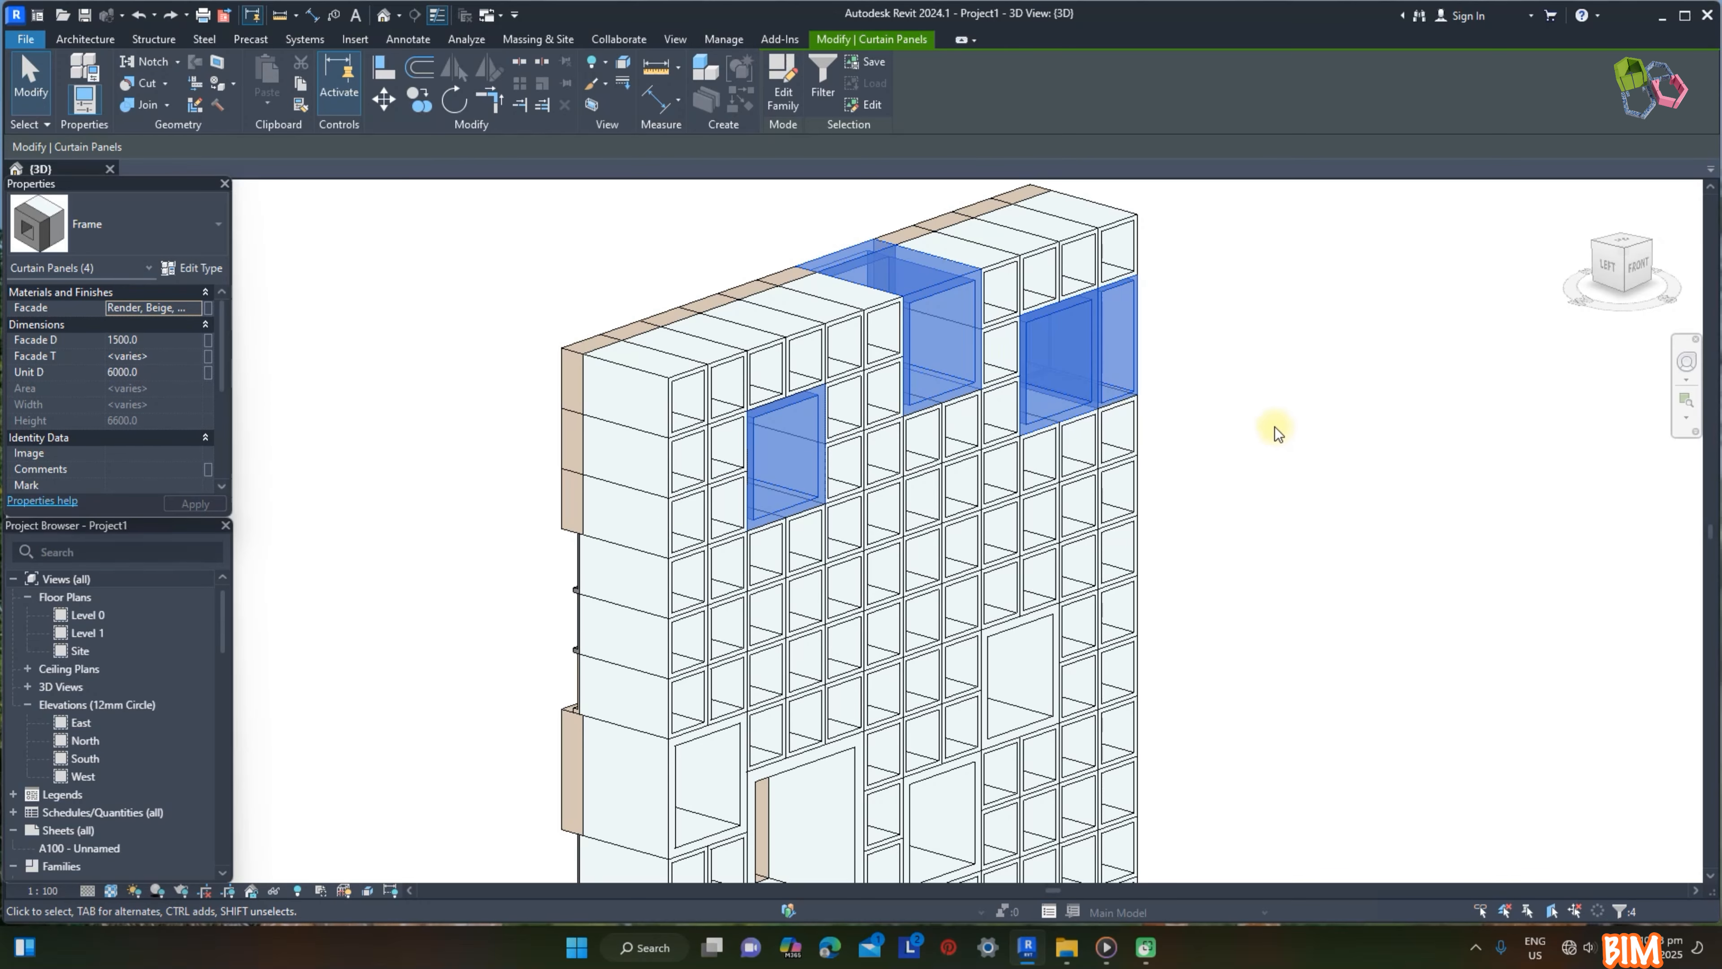
{"action": "left_click", "coordinate": [170, 371]}
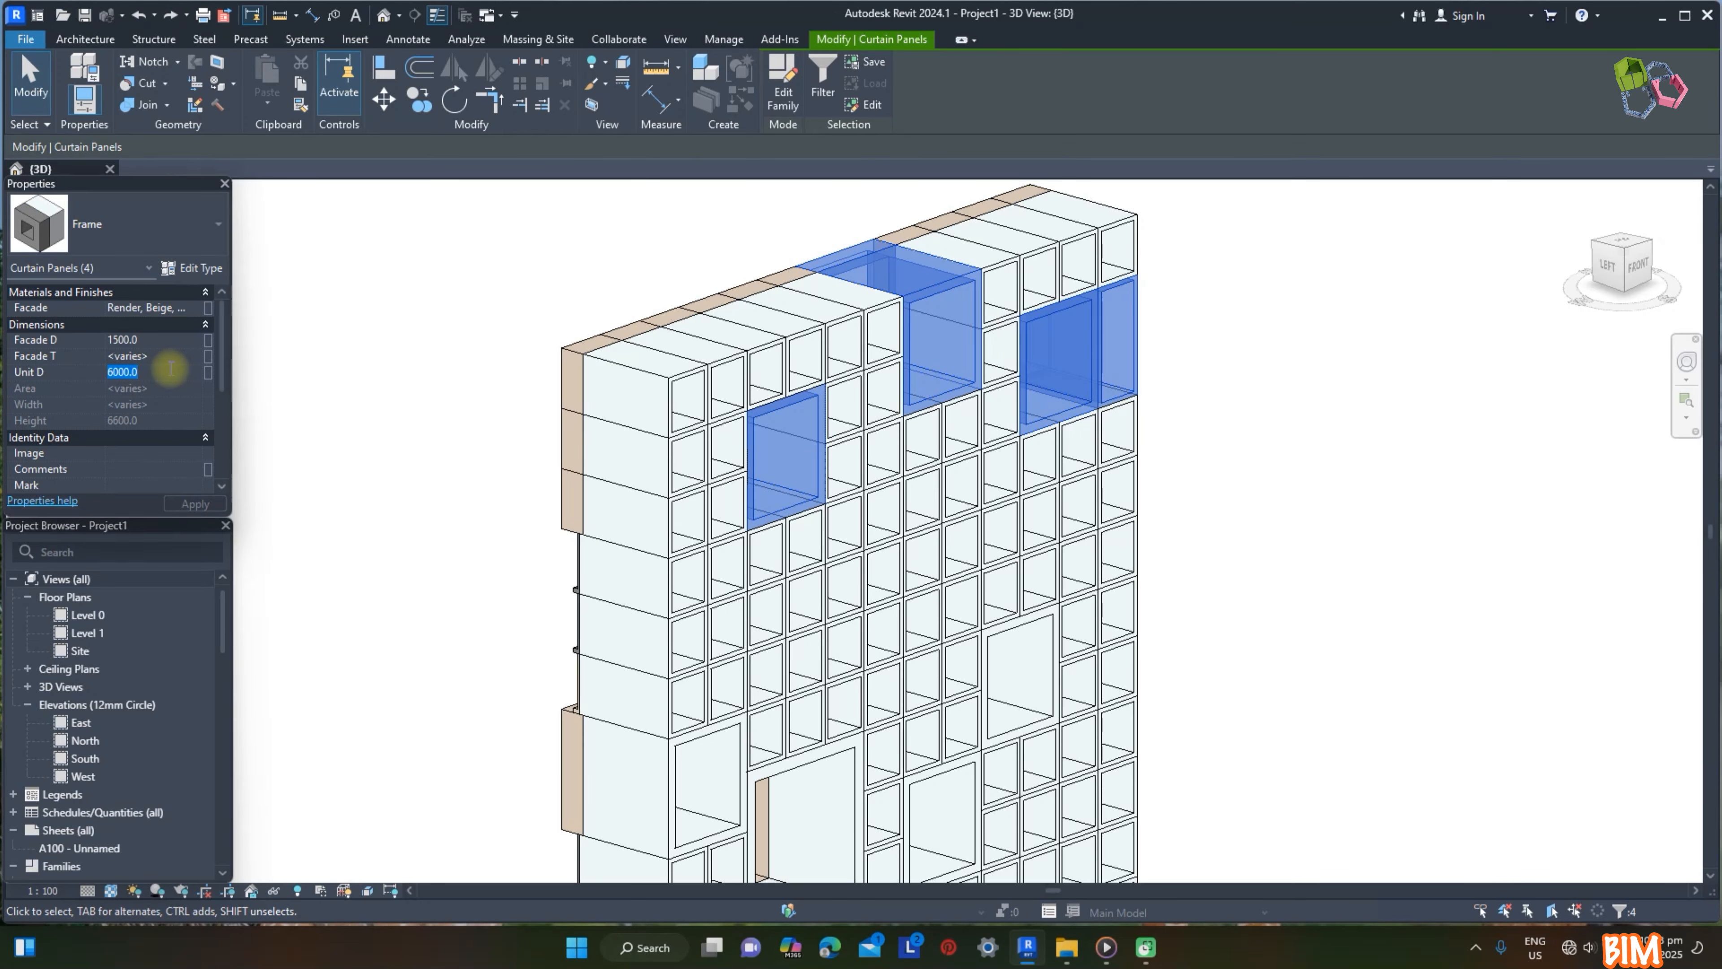
{"action": "left_click", "coordinate": [195, 504]}
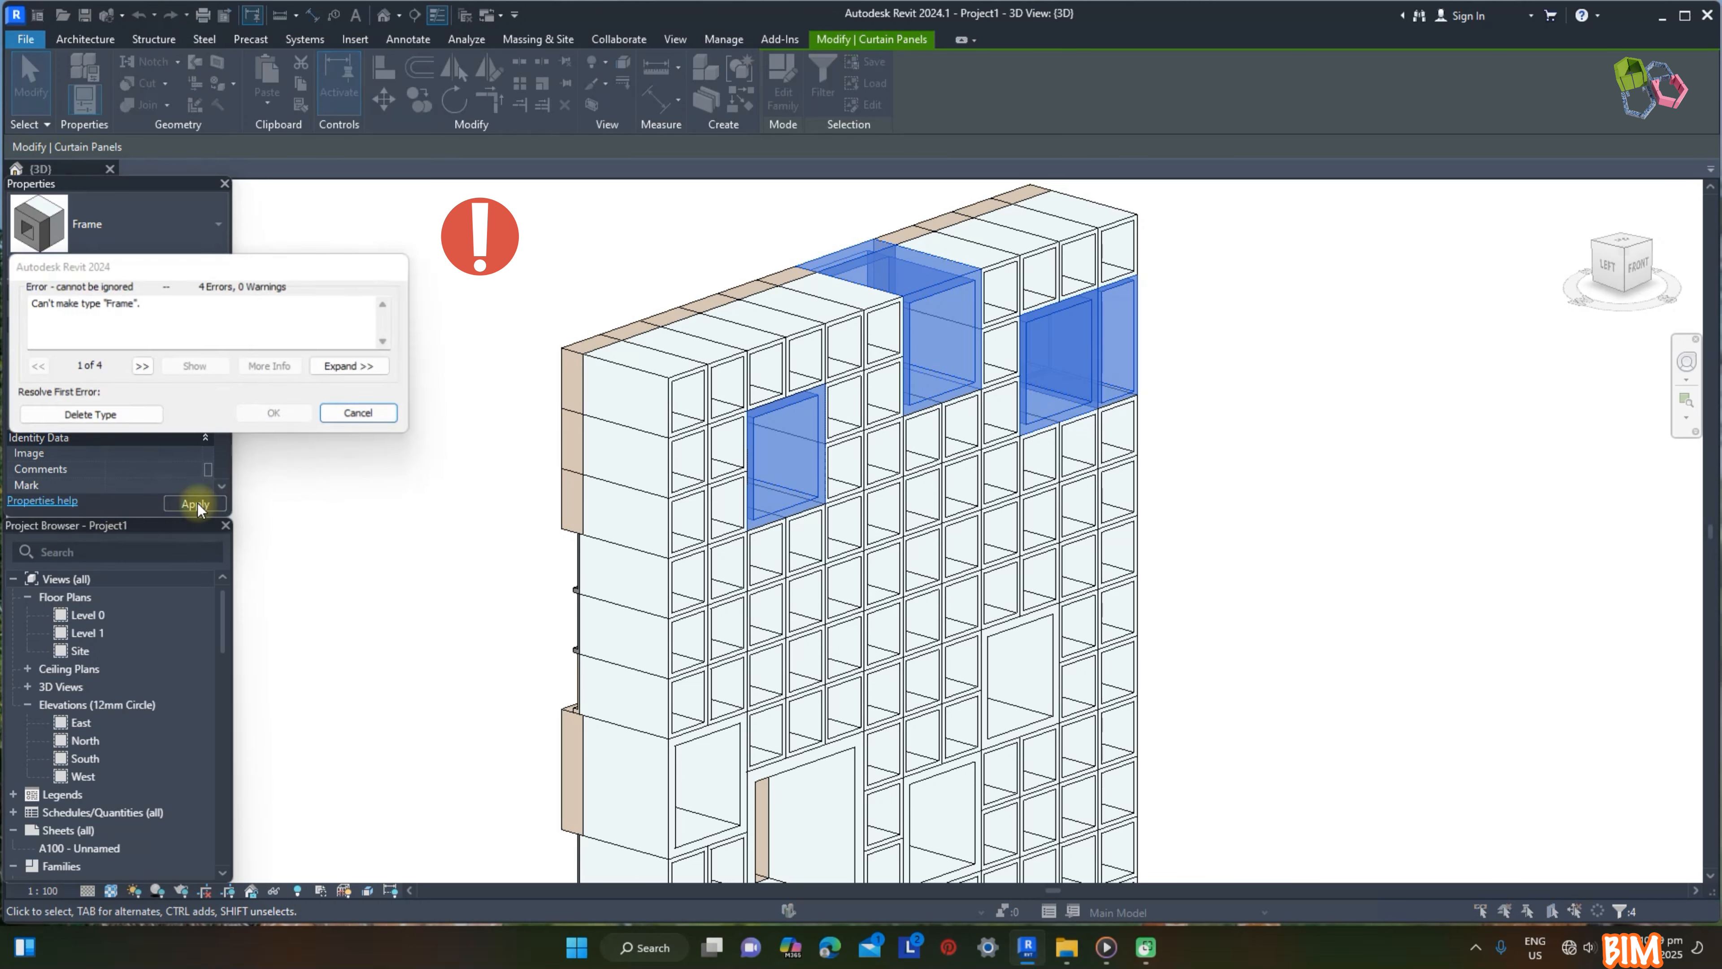
{"action": "left_click", "coordinate": [353, 423]}
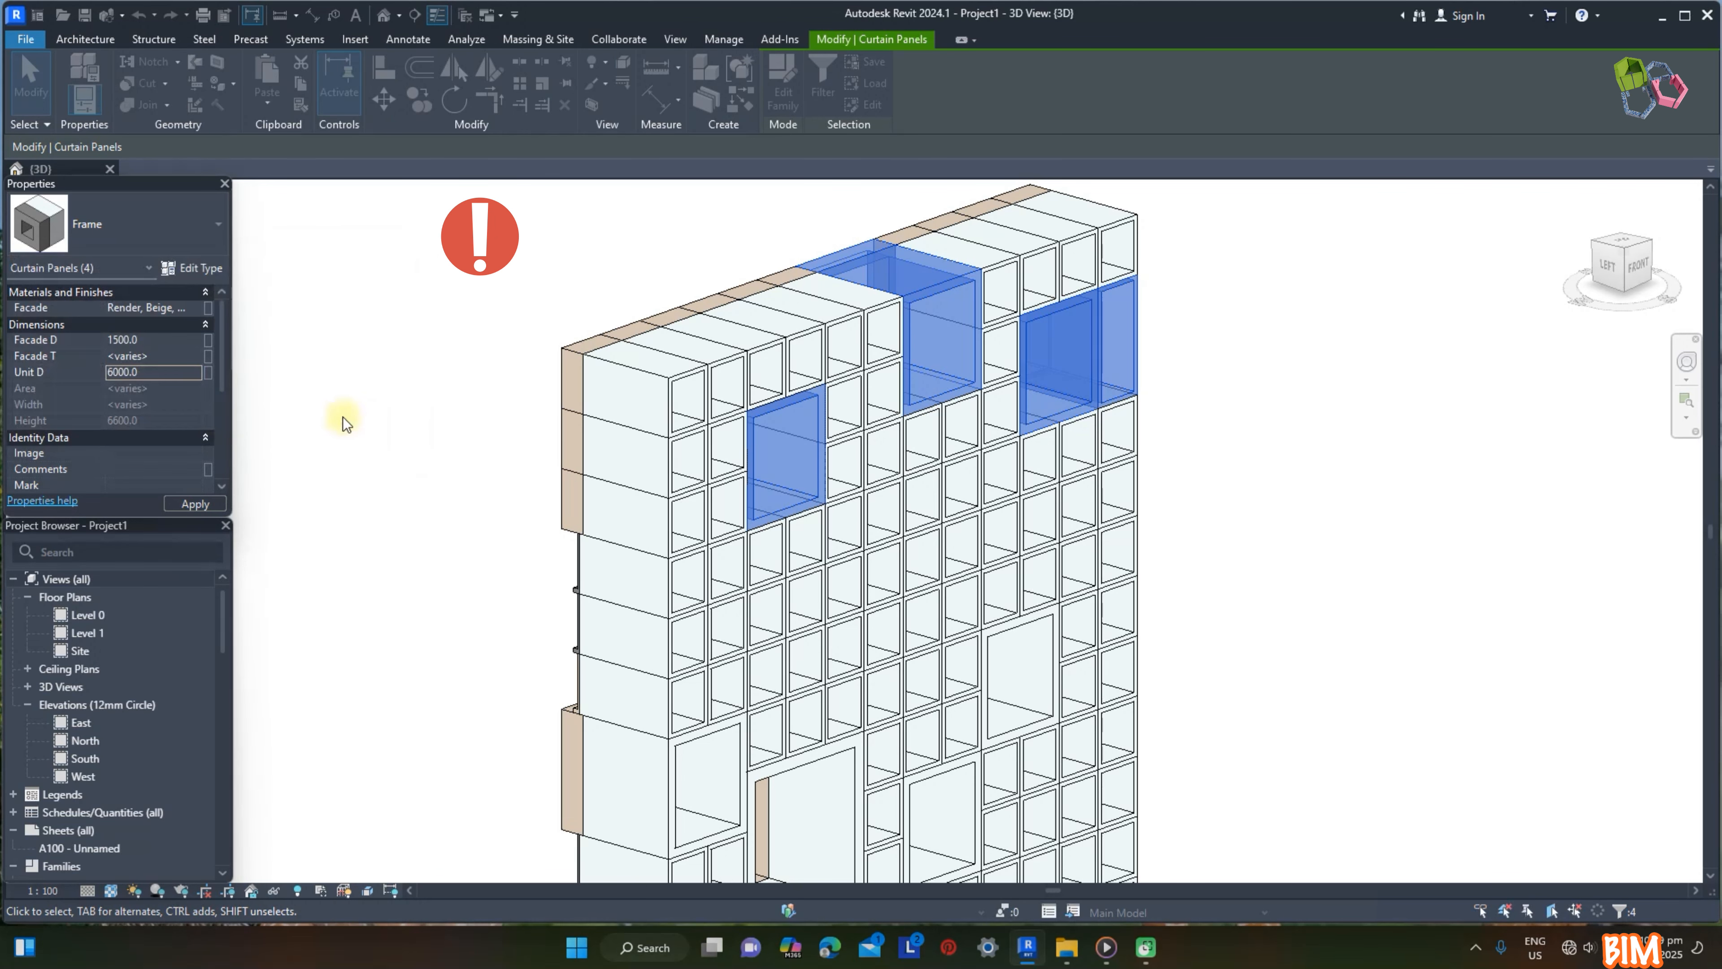
{"action": "left_click", "coordinate": [163, 372]}
{"action": "key", "text": "Return"}
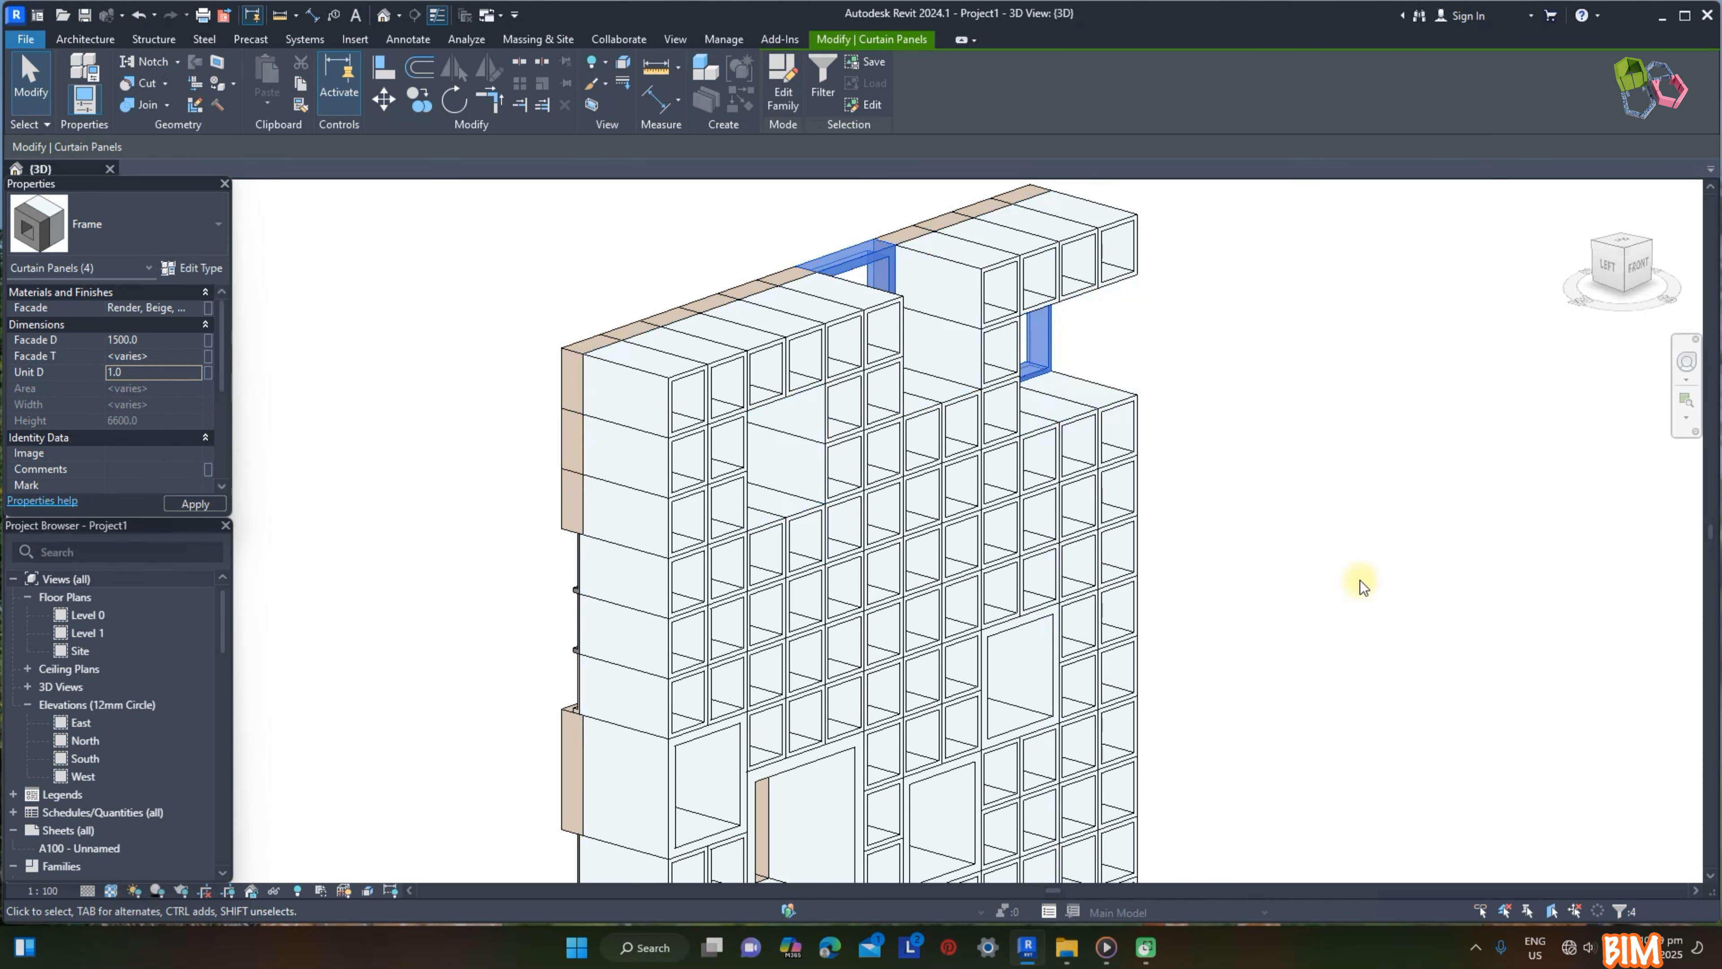
{"action": "left_click", "coordinate": [1358, 577]}
Step: Select the small Frame panels at both upper corners of the facade and set their Unit D to 1
{"action": "middle_click_drag", "start_coordinate": [1368, 580], "coordinate": [1315, 531], "text": "shift"}
{"action": "left_click_drag", "start_coordinate": [552, 278], "coordinate": [739, 523]}
{"action": "left_click_drag", "start_coordinate": [664, 245], "coordinate": [939, 407], "text": "ctrl"}
{"action": "left_click_drag", "start_coordinate": [980, 232], "coordinate": [1310, 471], "text": "ctrl"}
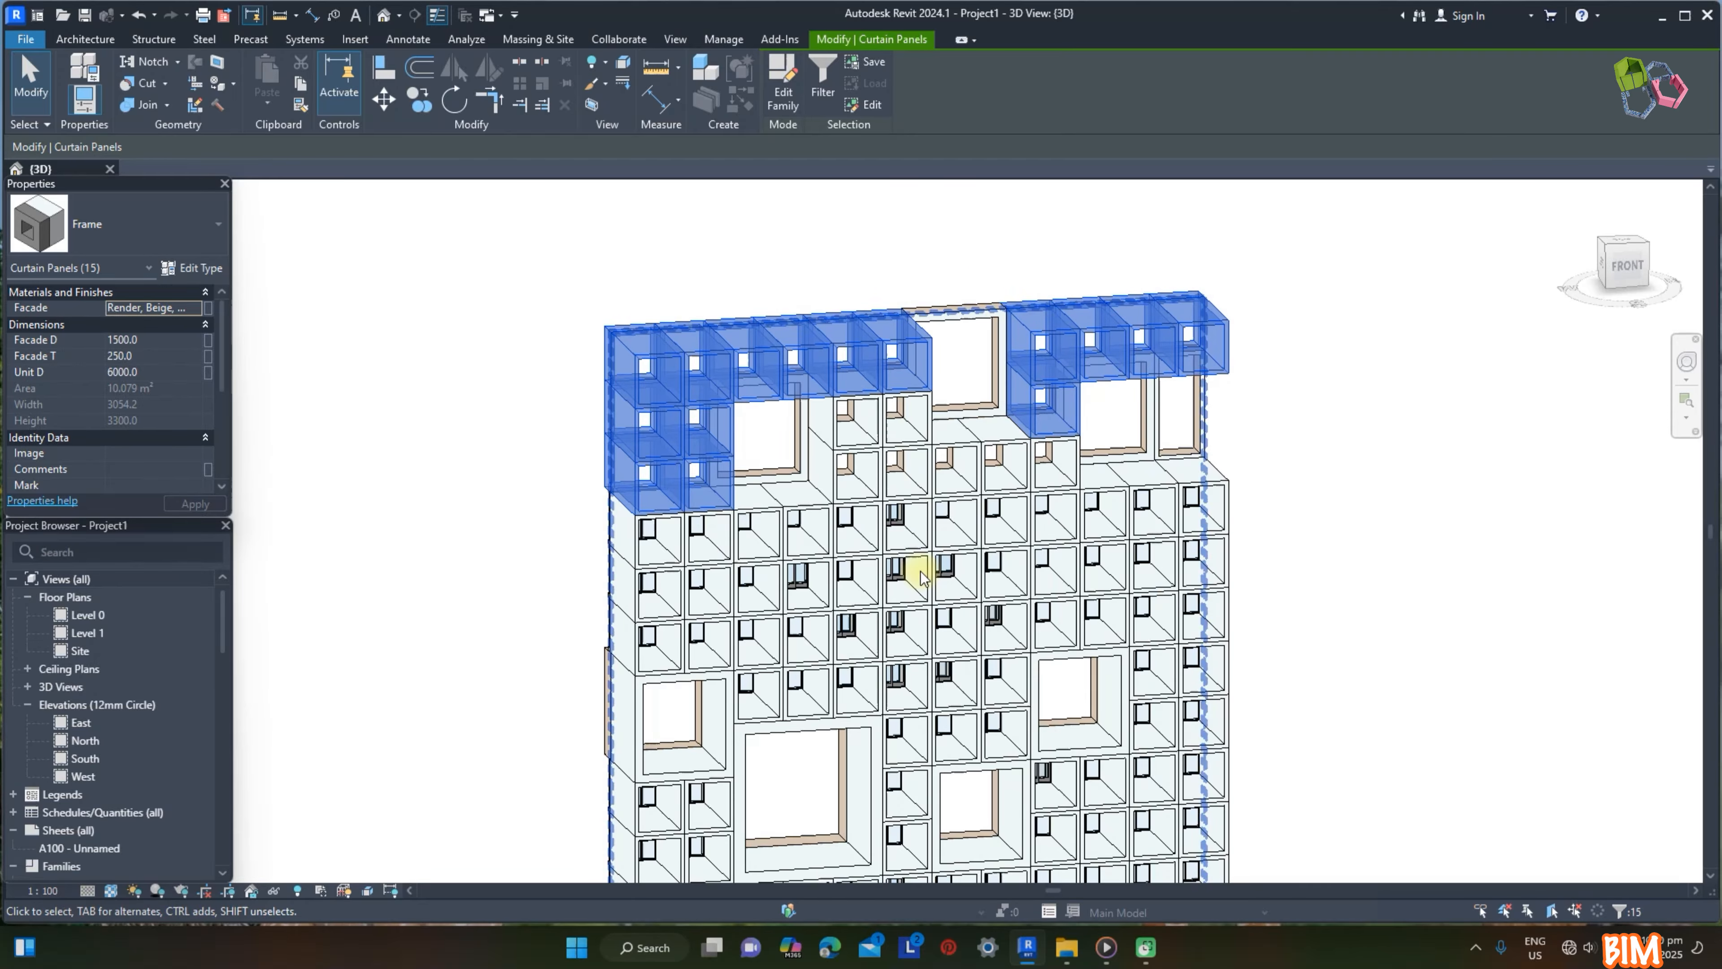
{"action": "left_click", "coordinate": [1292, 547]}
Step: Set Unit D to 1 for the remaining small Frame panels in the top three rows, between and below the oversized openings
{"action": "left_click_drag", "start_coordinate": [769, 237], "coordinate": [959, 529]}
{"action": "left_click", "coordinate": [36, 373]}
{"action": "type", "text": "0"}
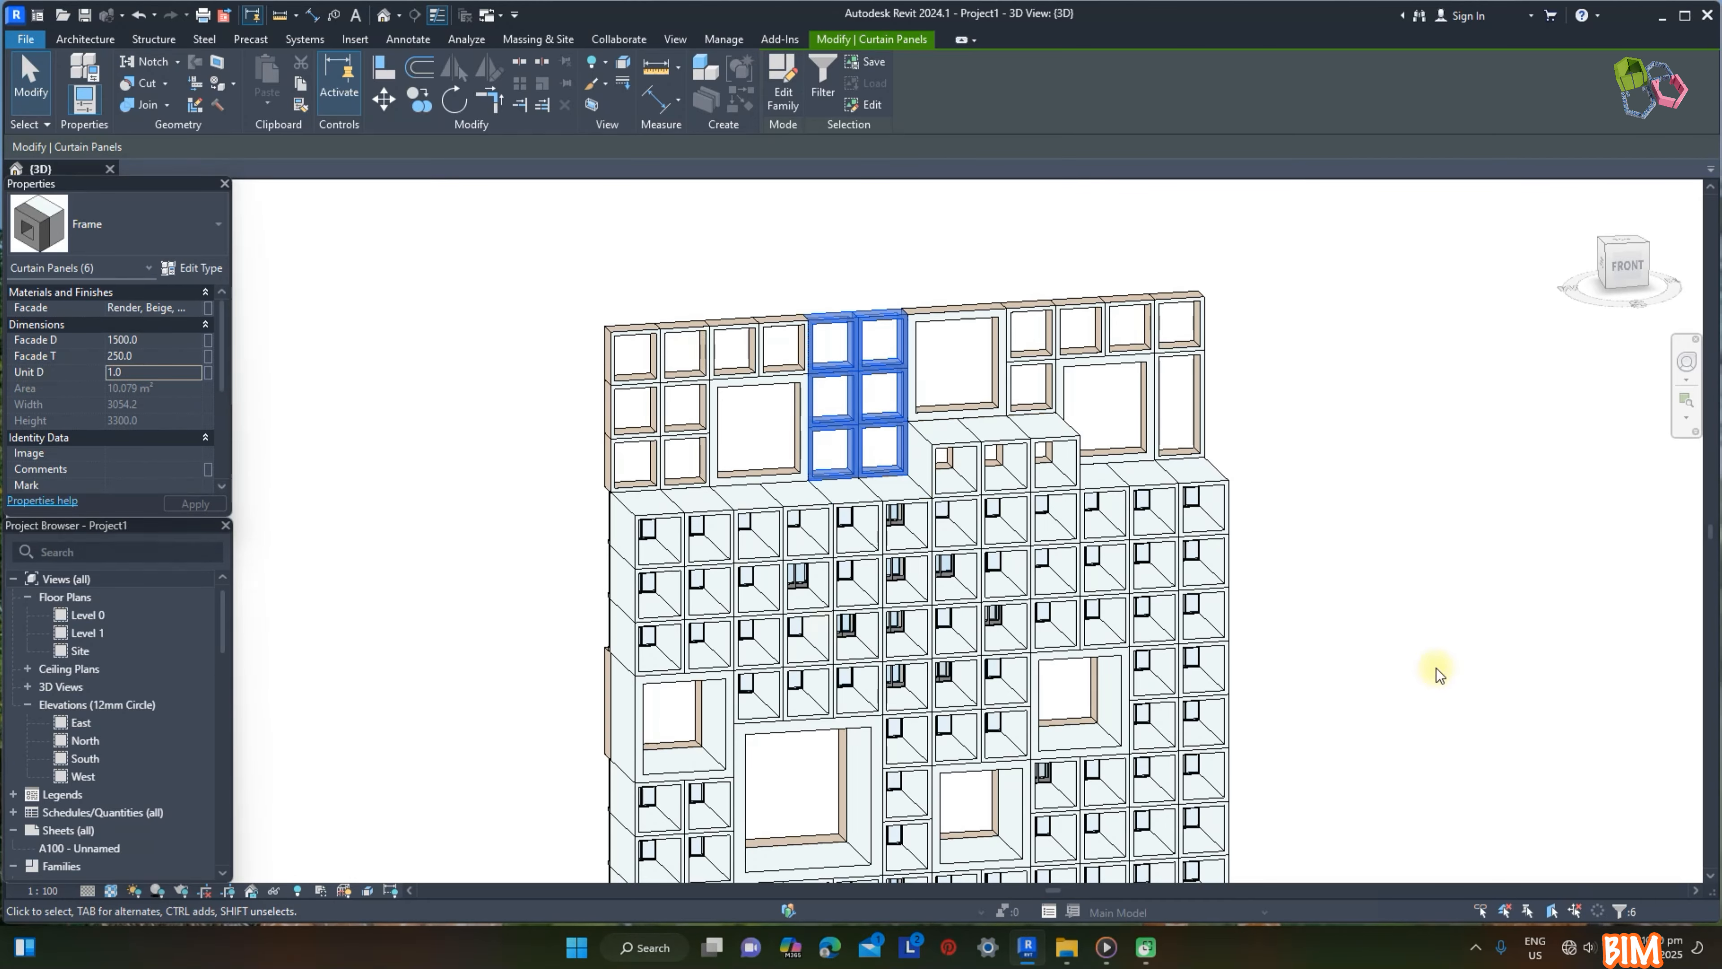
{"action": "left_click", "coordinate": [1437, 670]}
{"action": "left_click_drag", "start_coordinate": [830, 402], "coordinate": [1083, 514]}
{"action": "left_click", "coordinate": [173, 372]}
{"action": "type", "text": "0"}
{"action": "left_click", "coordinate": [1275, 572]}
Step: Apply Textures display to the 3D view with cast and ambient shadows and a sun intensity of 70
{"action": "middle_click_drag", "start_coordinate": [1281, 576], "coordinate": [1125, 695], "text": "shift"}
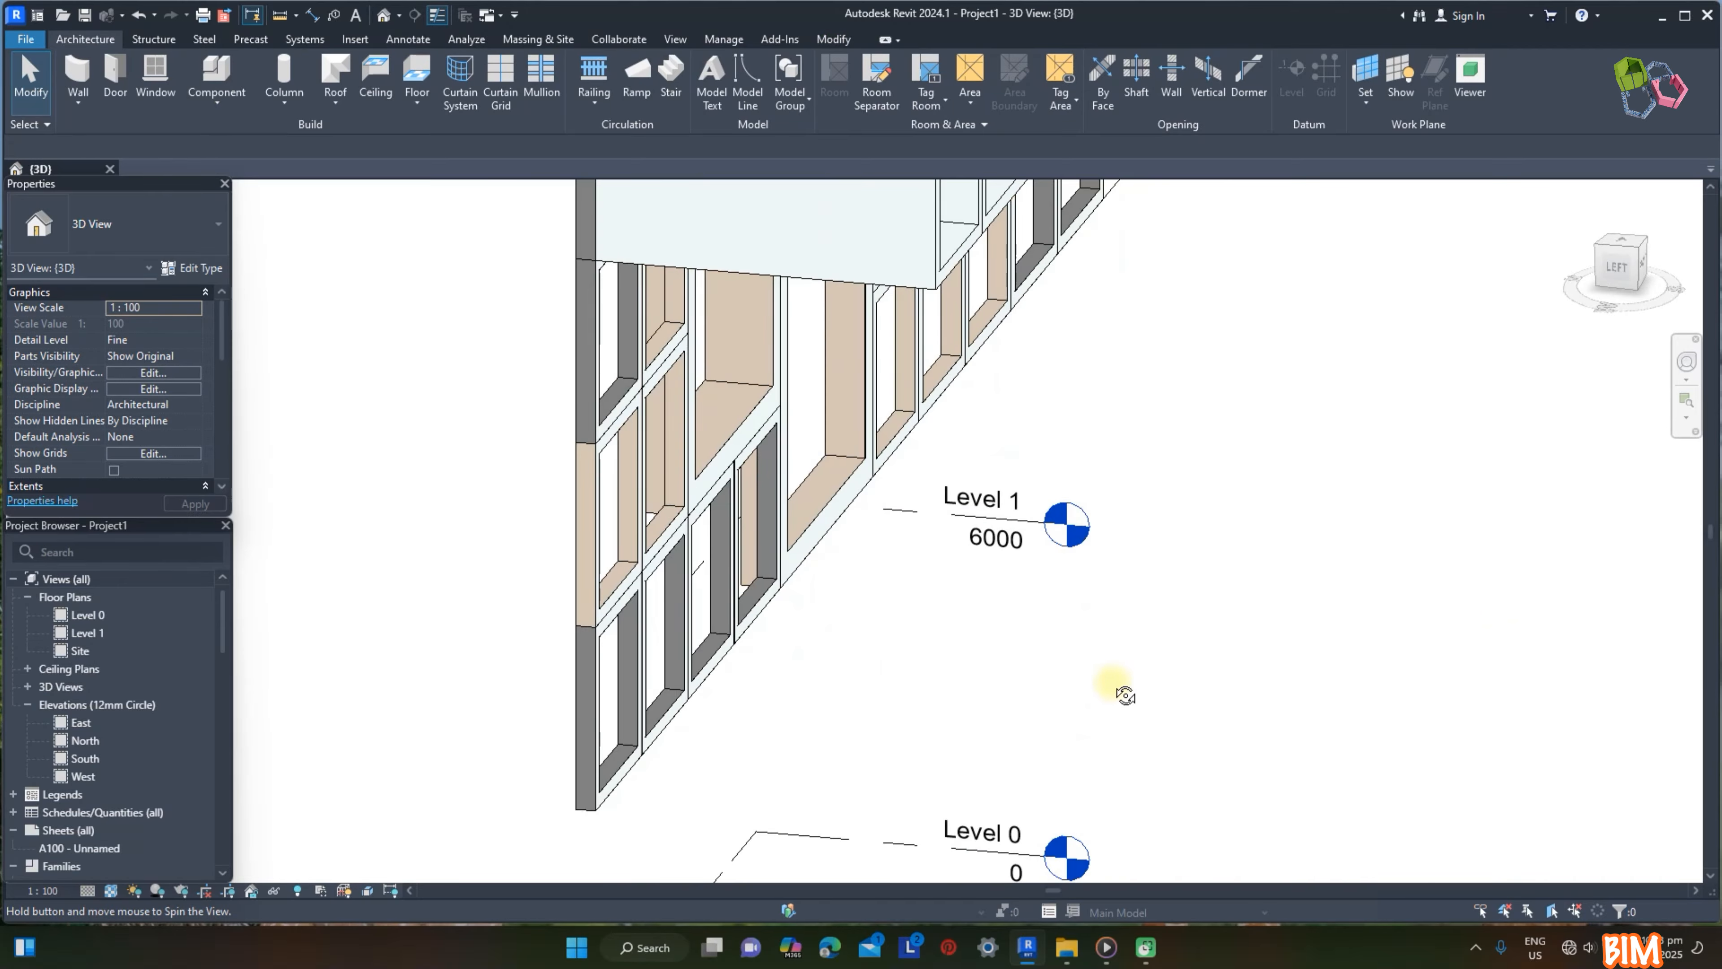
{"action": "scroll", "coordinate": [1078, 613], "scroll_direction": "down", "scroll_amount": 9}
{"action": "scroll", "coordinate": [1128, 308], "scroll_direction": "down", "scroll_amount": 2}
{"action": "middle_click_drag", "start_coordinate": [1132, 302], "coordinate": [1148, 436]}
{"action": "scroll", "coordinate": [1127, 414], "scroll_direction": "up", "scroll_amount": 4}
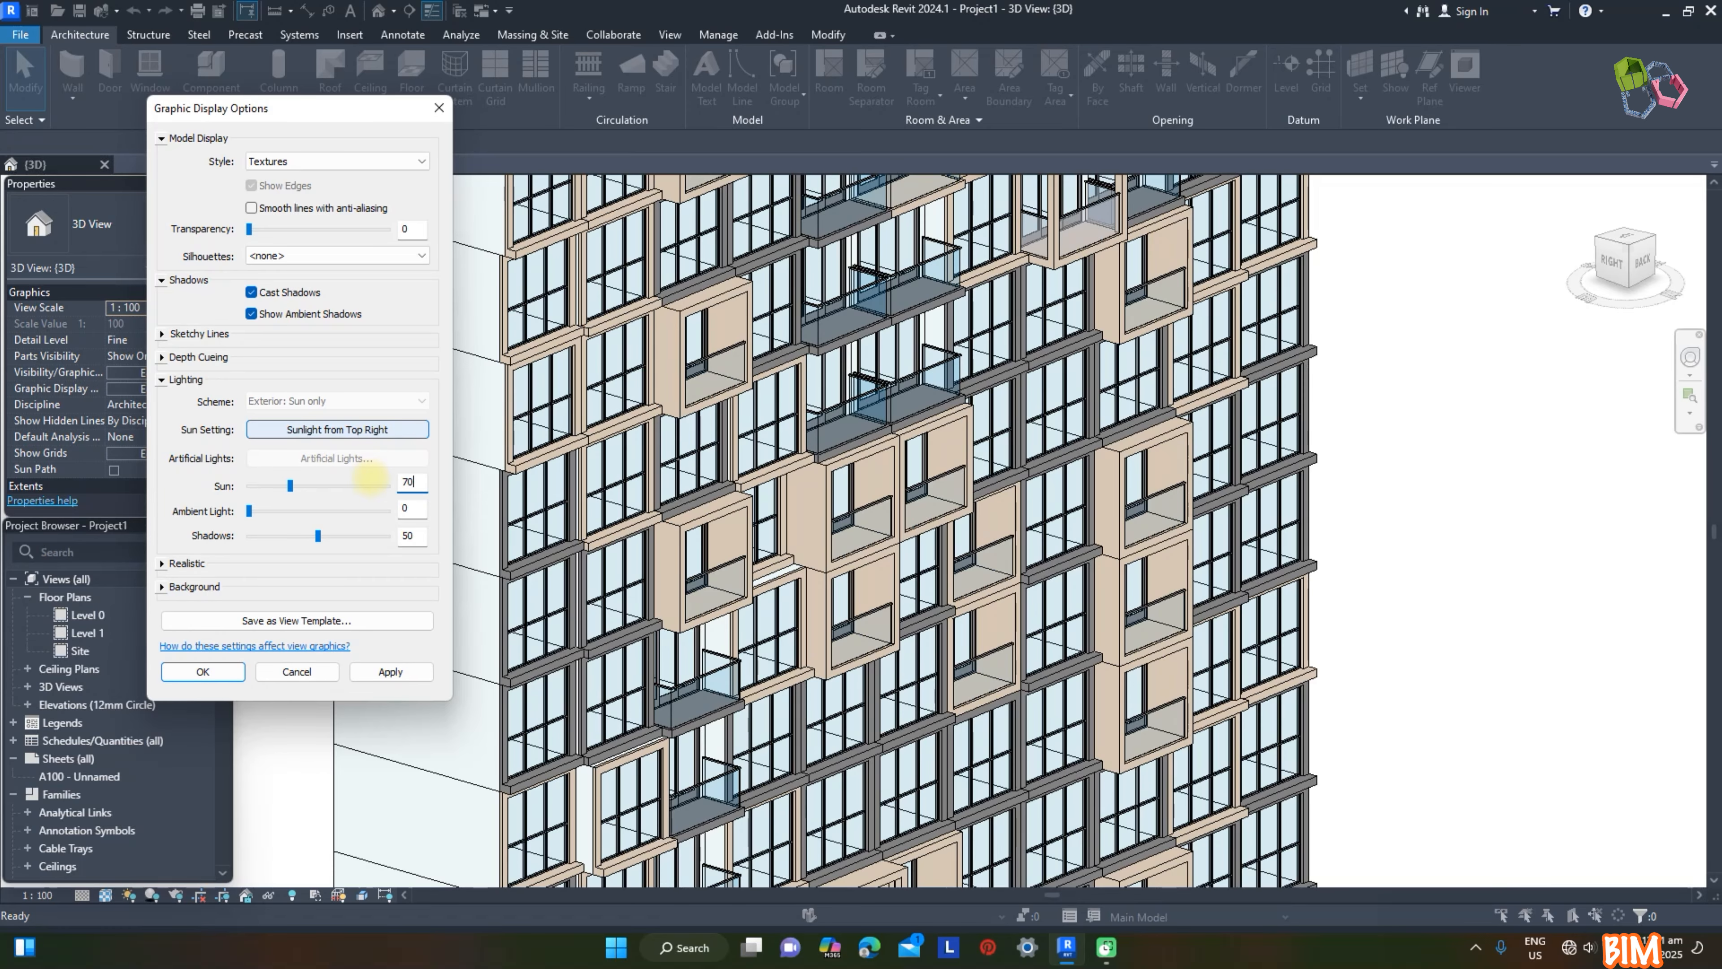
{"action": "key", "text": "Tab"}
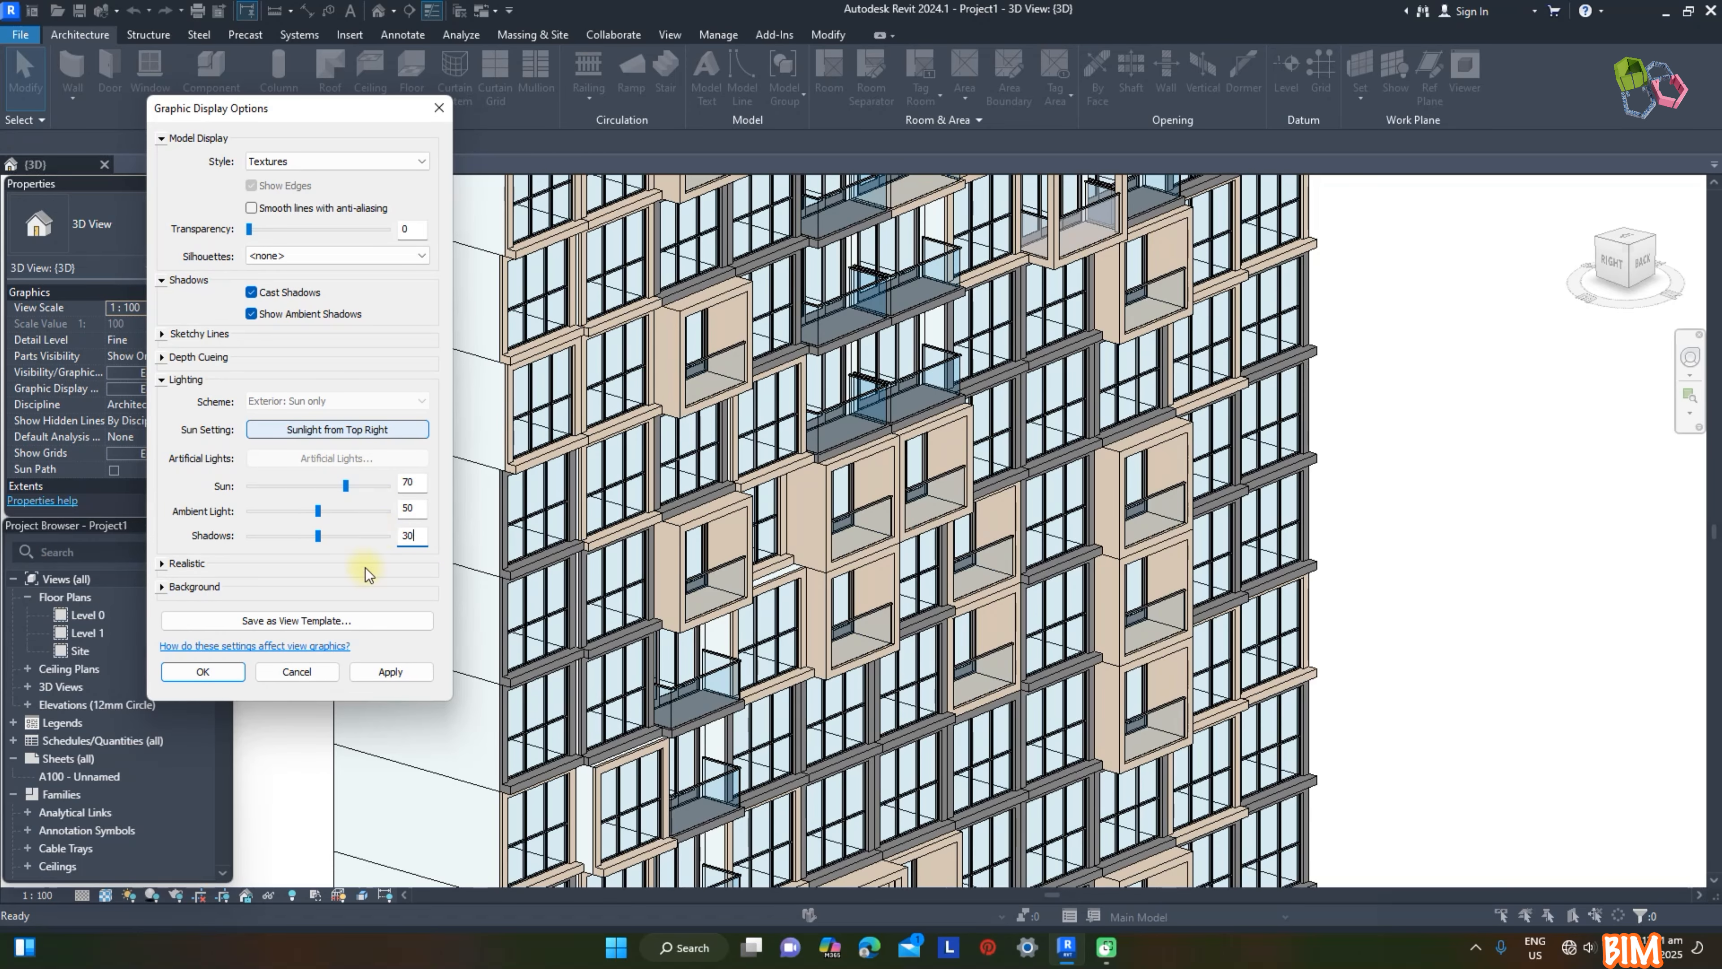
{"action": "left_click", "coordinate": [390, 671]}
{"action": "left_click", "coordinate": [201, 673]}
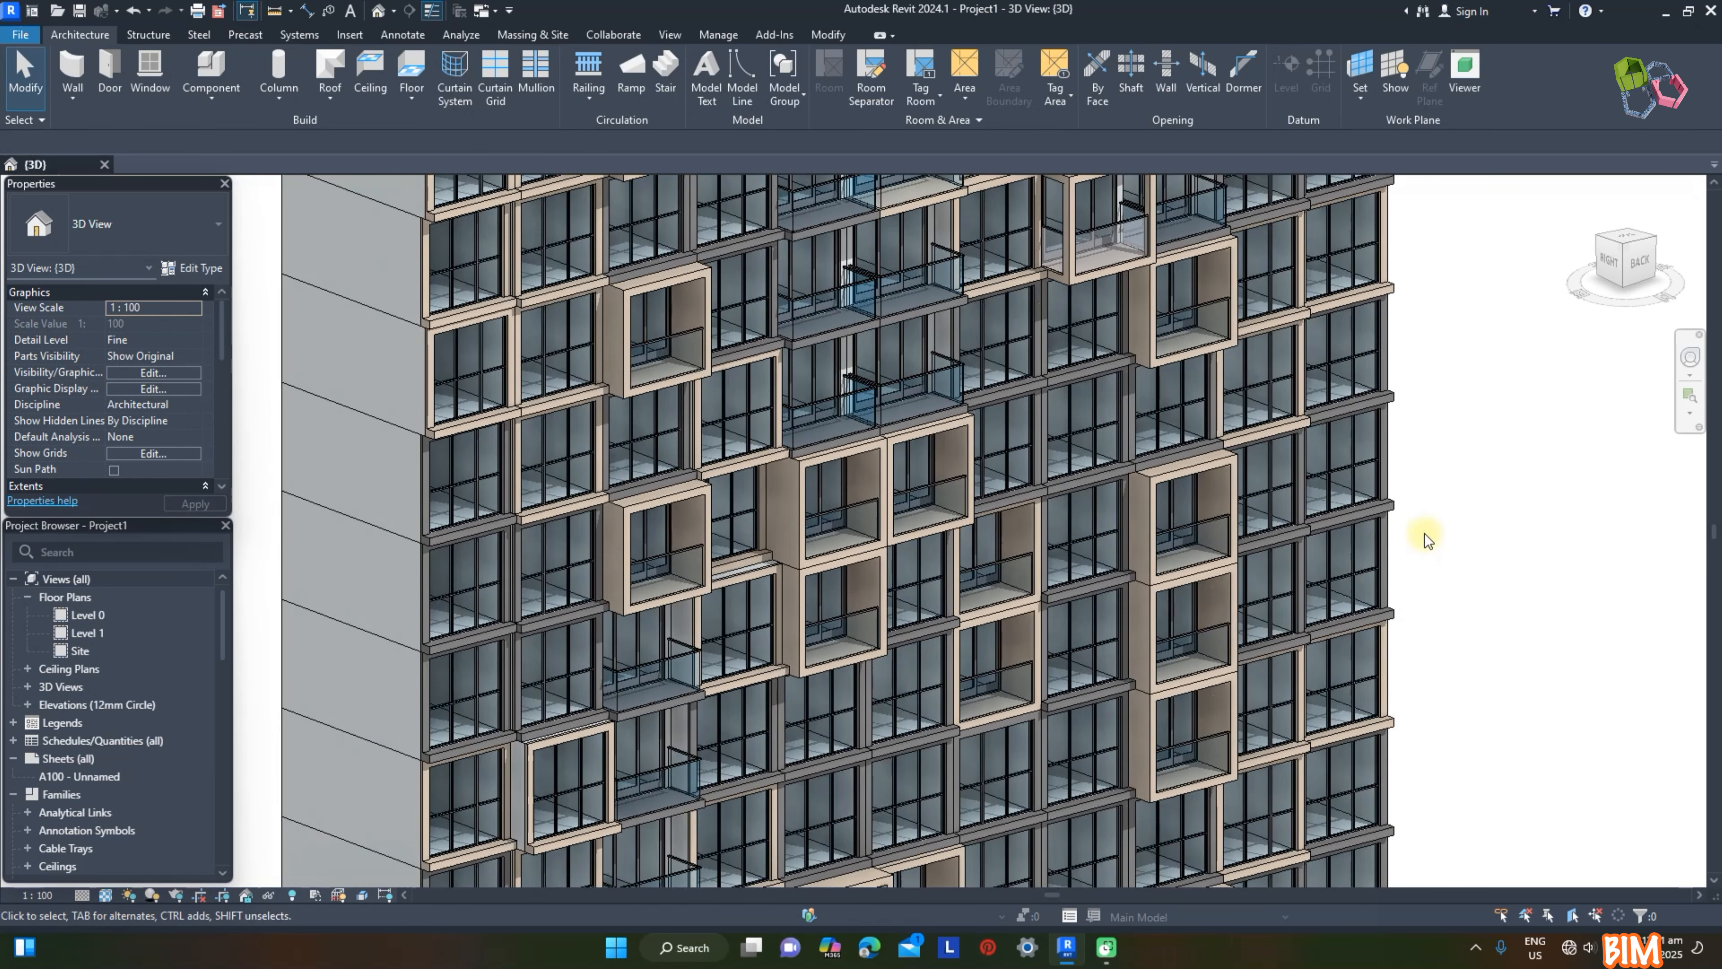
Step: Undo the last four changes to bring back the columns, paved slabs and green site ground
{"action": "scroll", "coordinate": [1353, 480], "scroll_direction": "down", "scroll_amount": 5}
{"action": "scroll", "coordinate": [1349, 500], "scroll_direction": "up", "scroll_amount": 8}
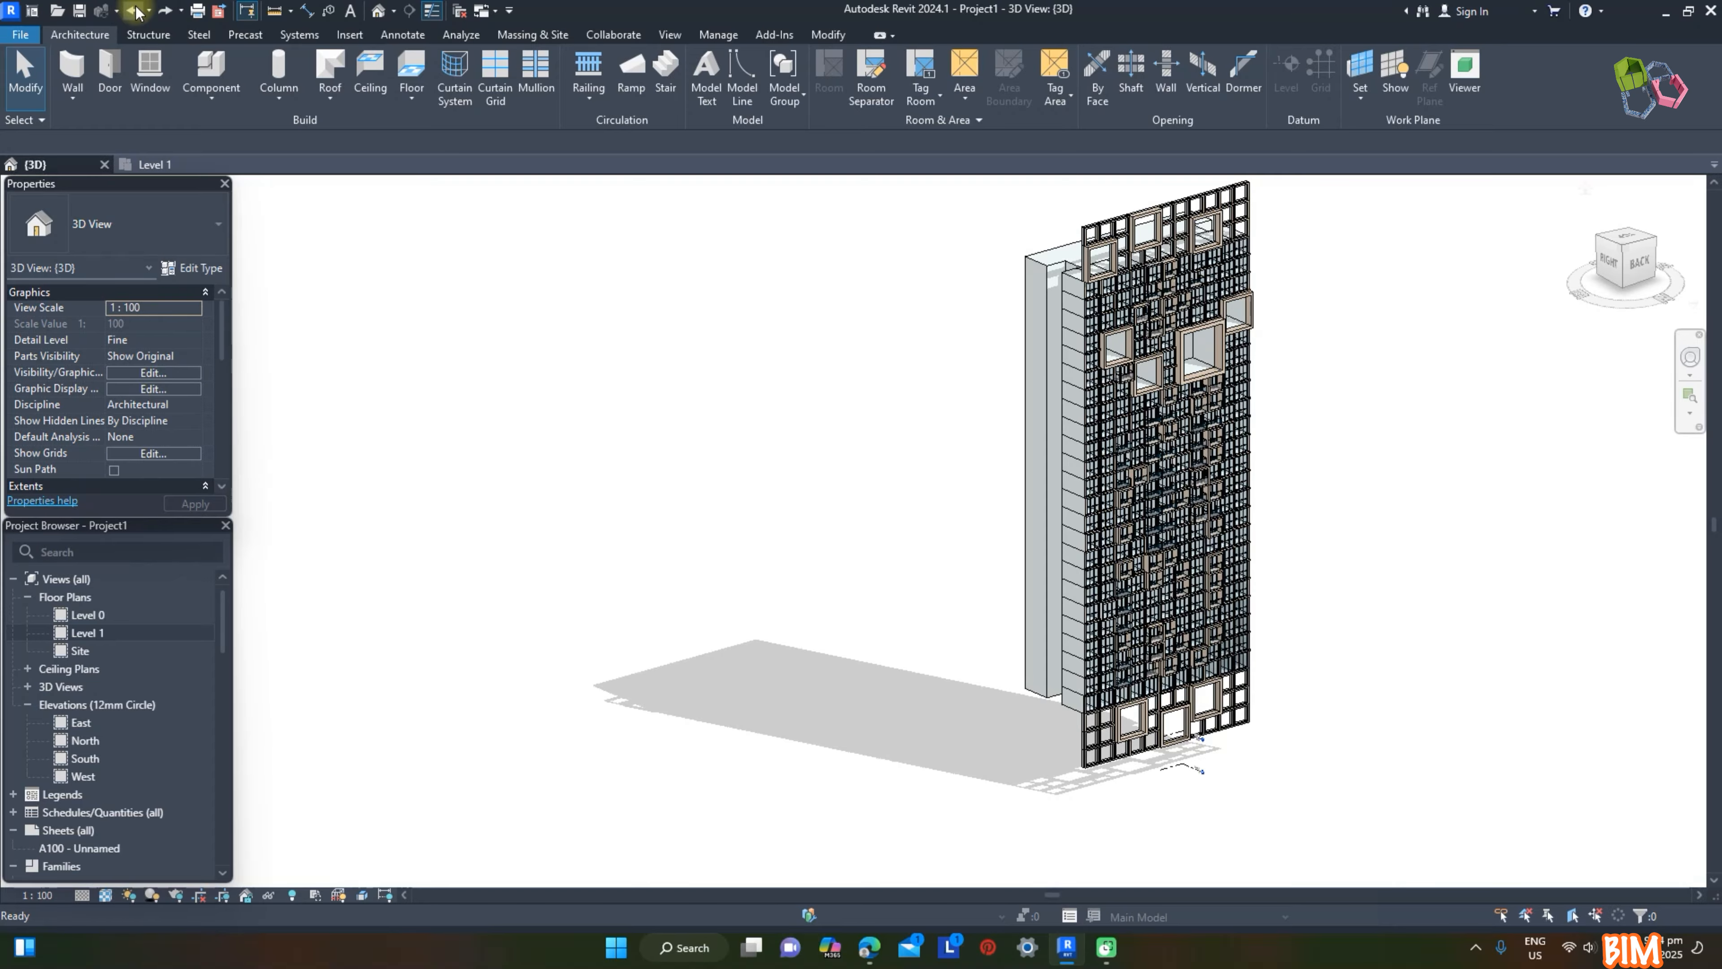
{"action": "left_click", "coordinate": [134, 10]}
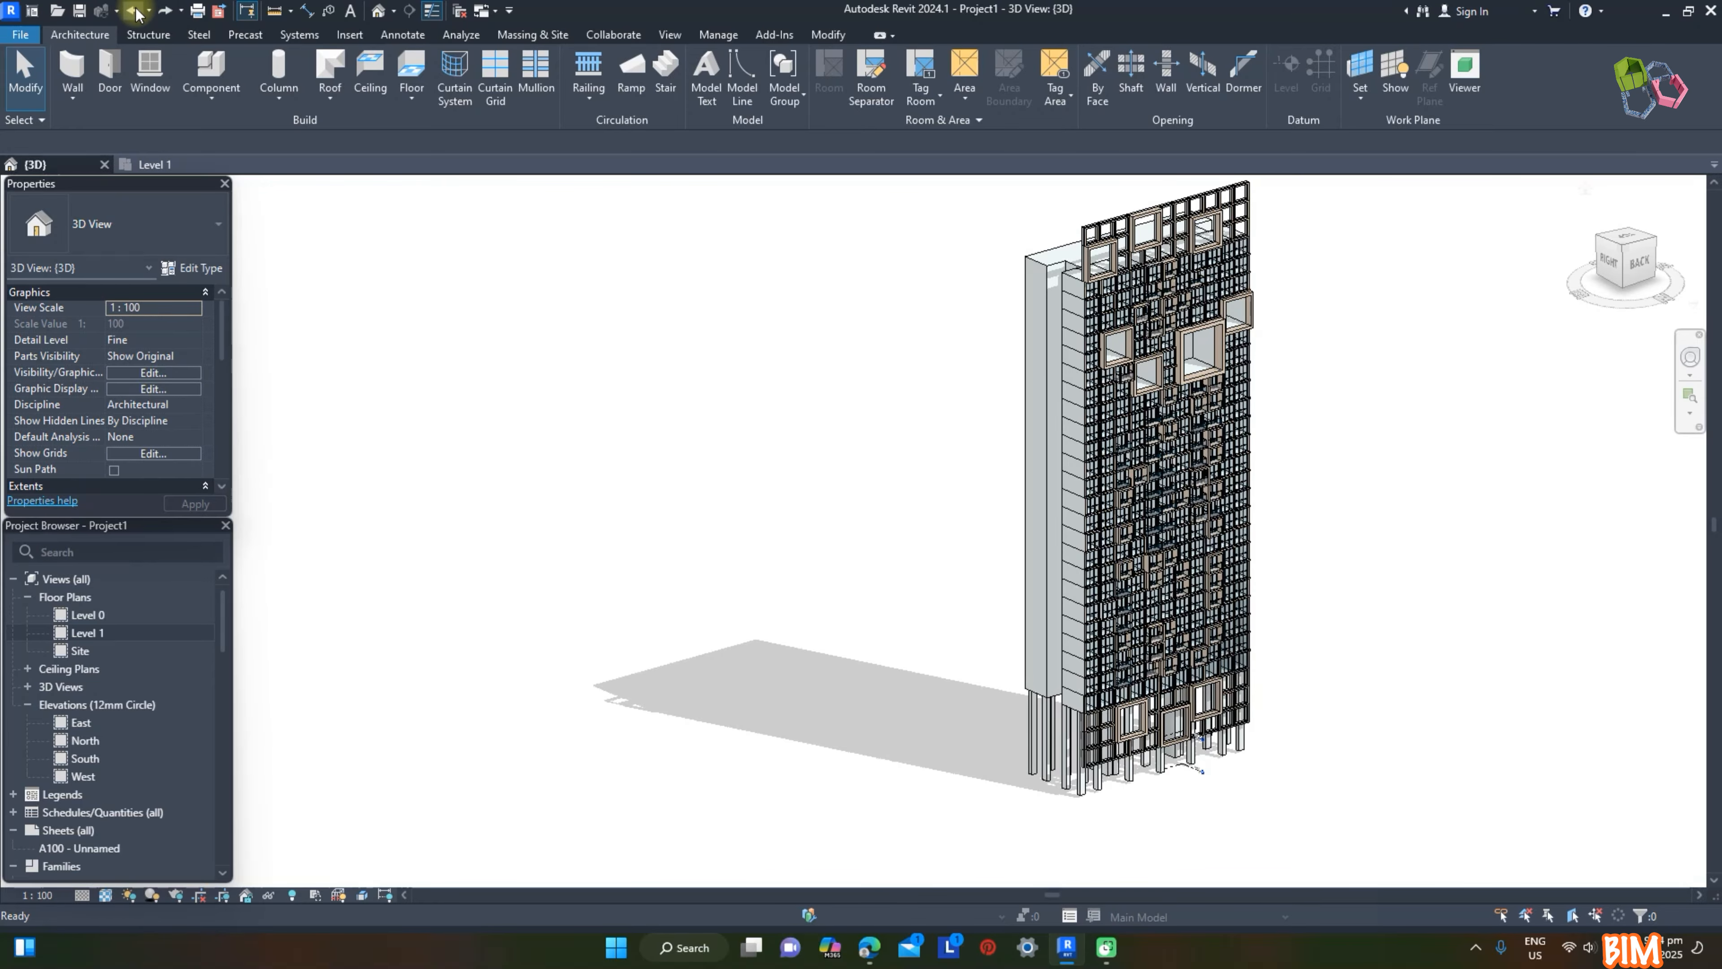
{"action": "left_click", "coordinate": [134, 10]}
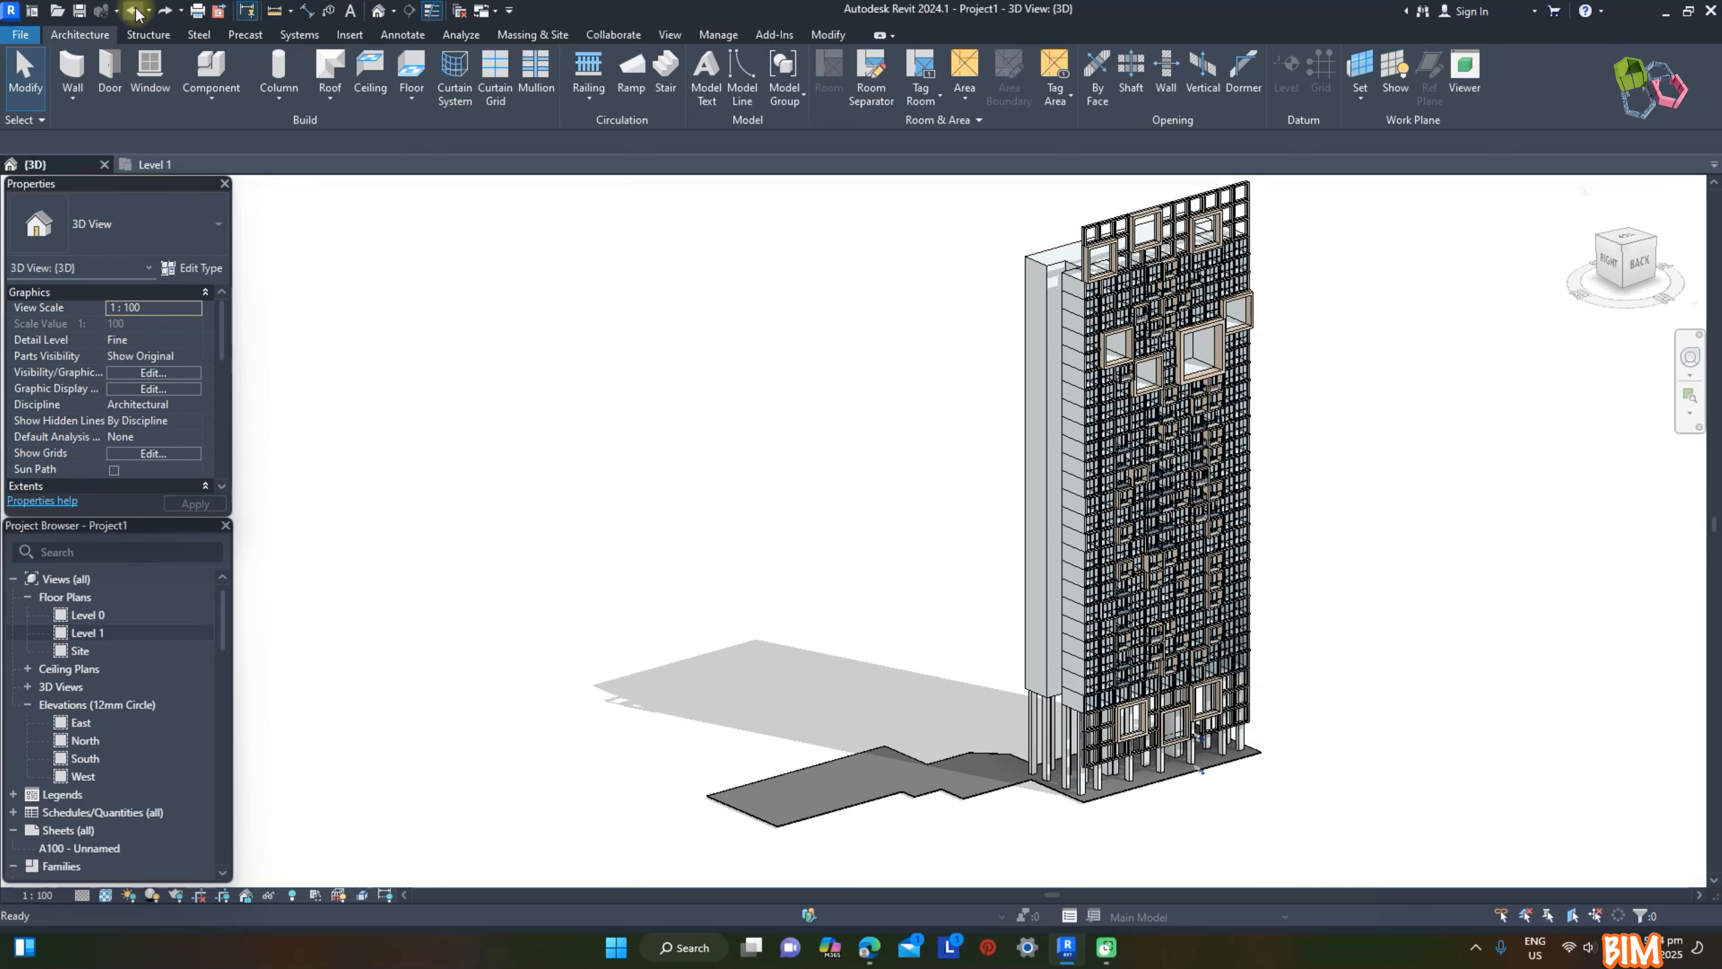
{"action": "left_click", "coordinate": [134, 10]}
{"action": "left_click", "coordinate": [133, 10]}
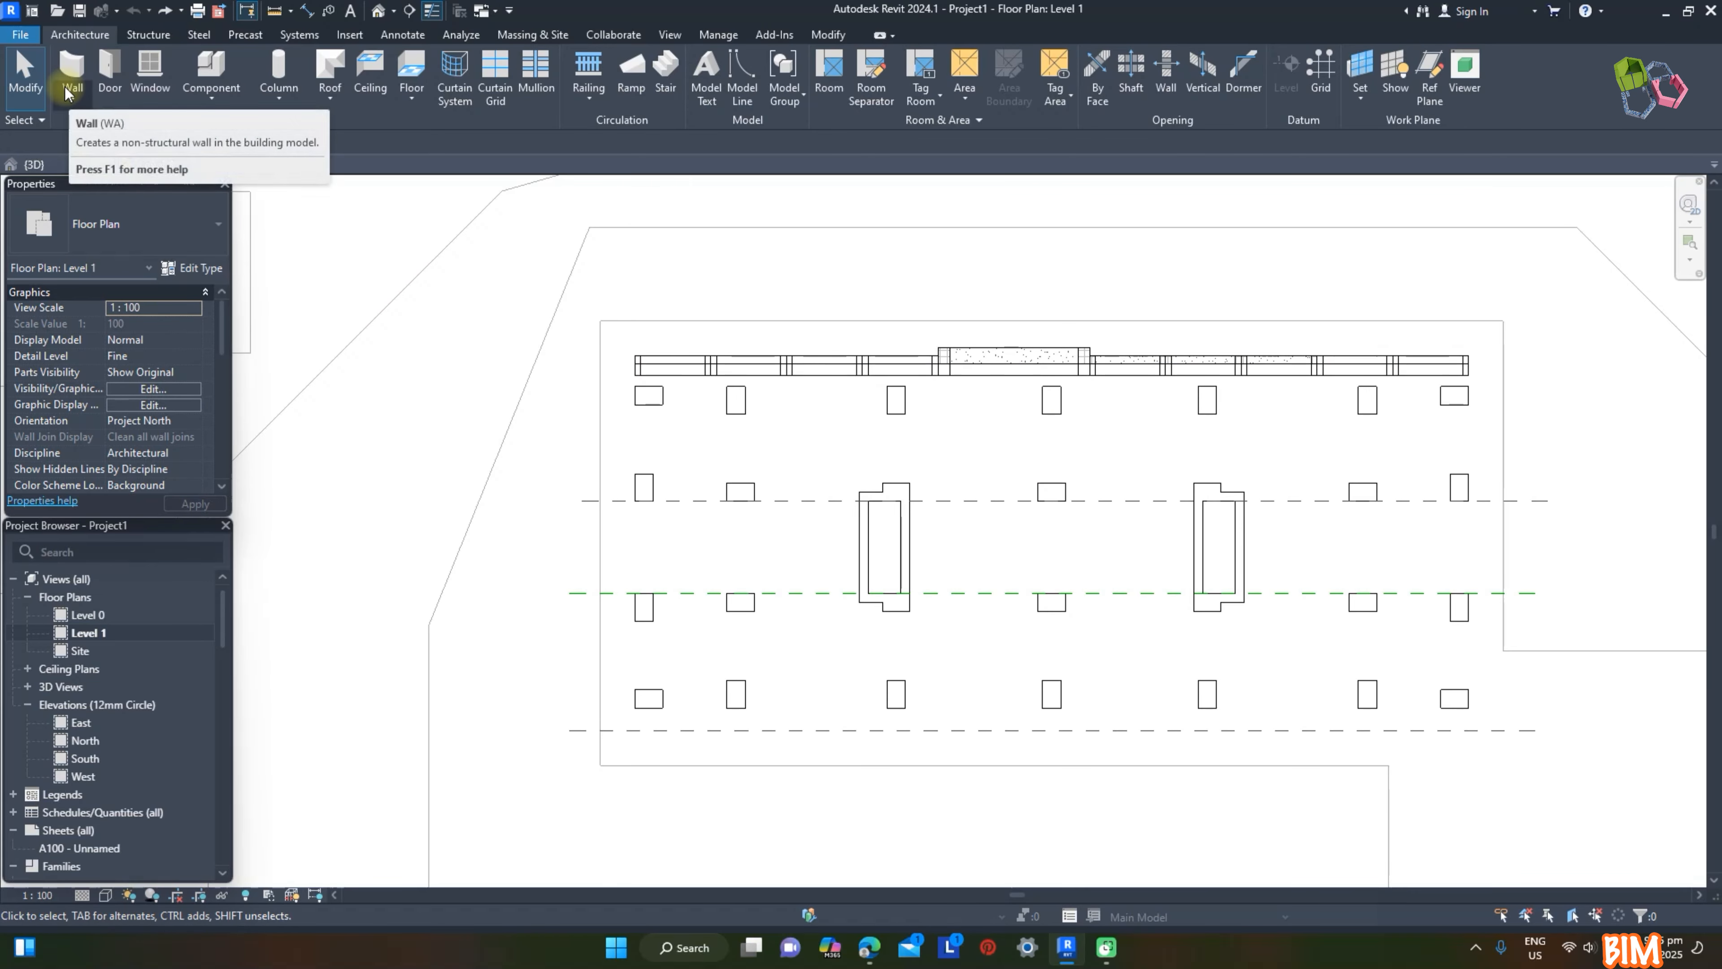
Step: Draw a 6600 long, 99000 high Curtain_Wall-Storefront wall on Level 1, perpendicular to the existing facade from its end corner
{"action": "left_click", "coordinate": [68, 87]}
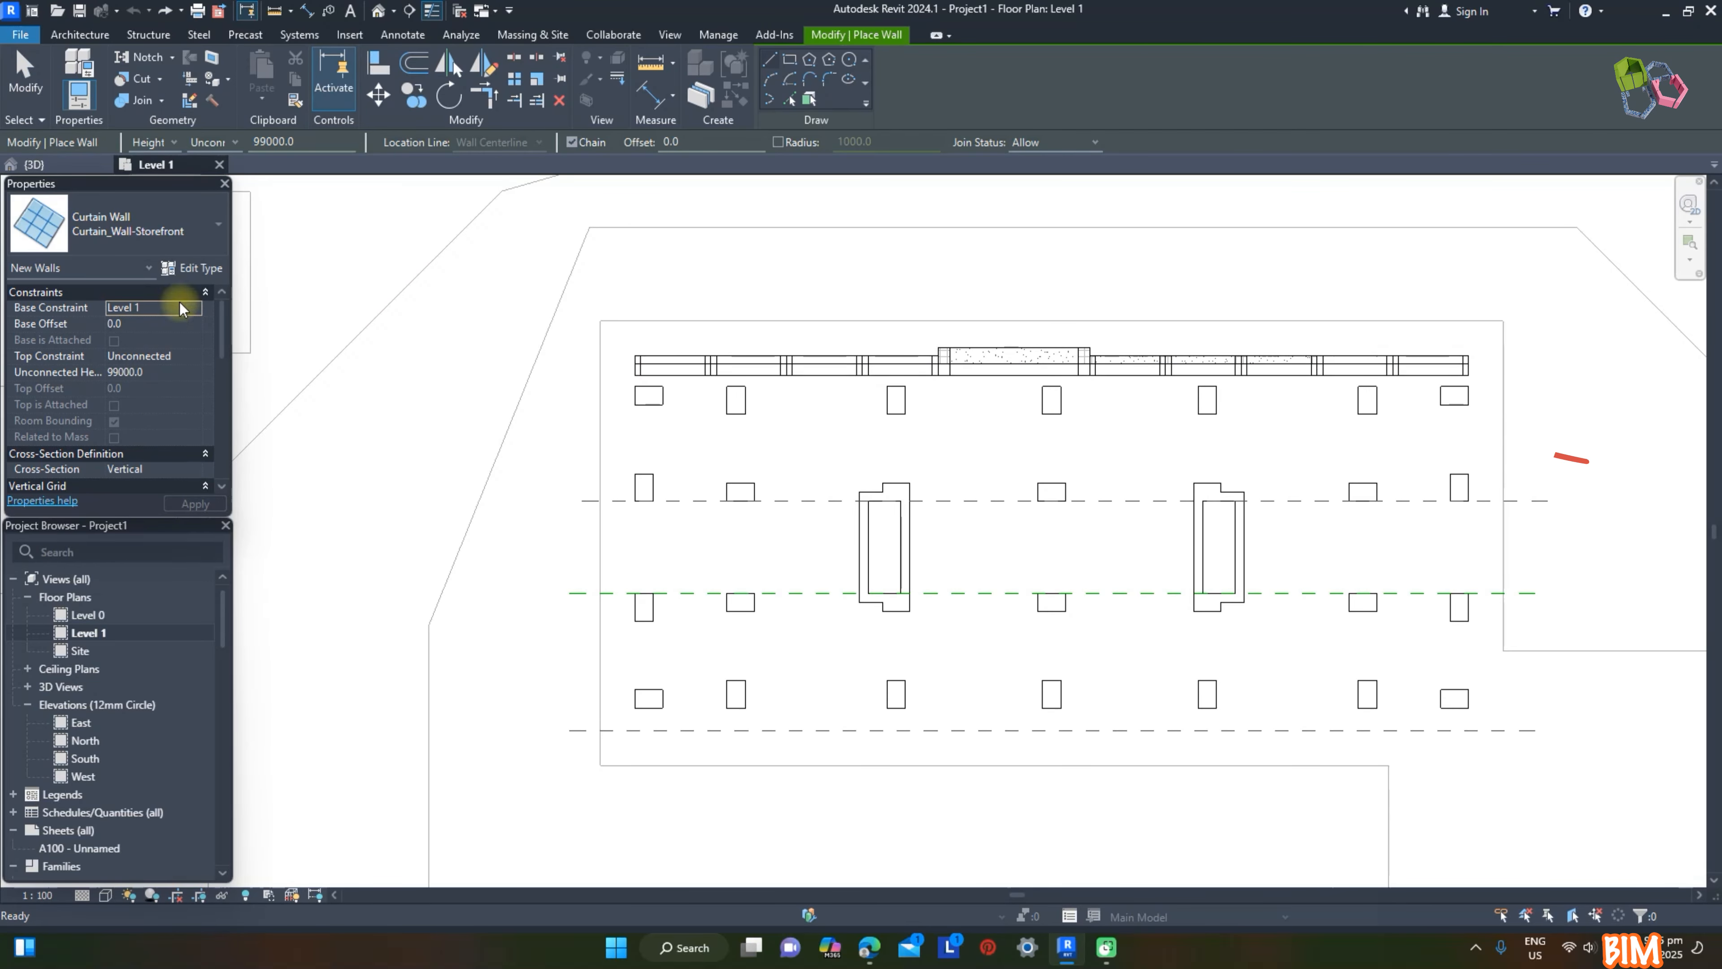
{"action": "left_click", "coordinate": [1468, 354]}
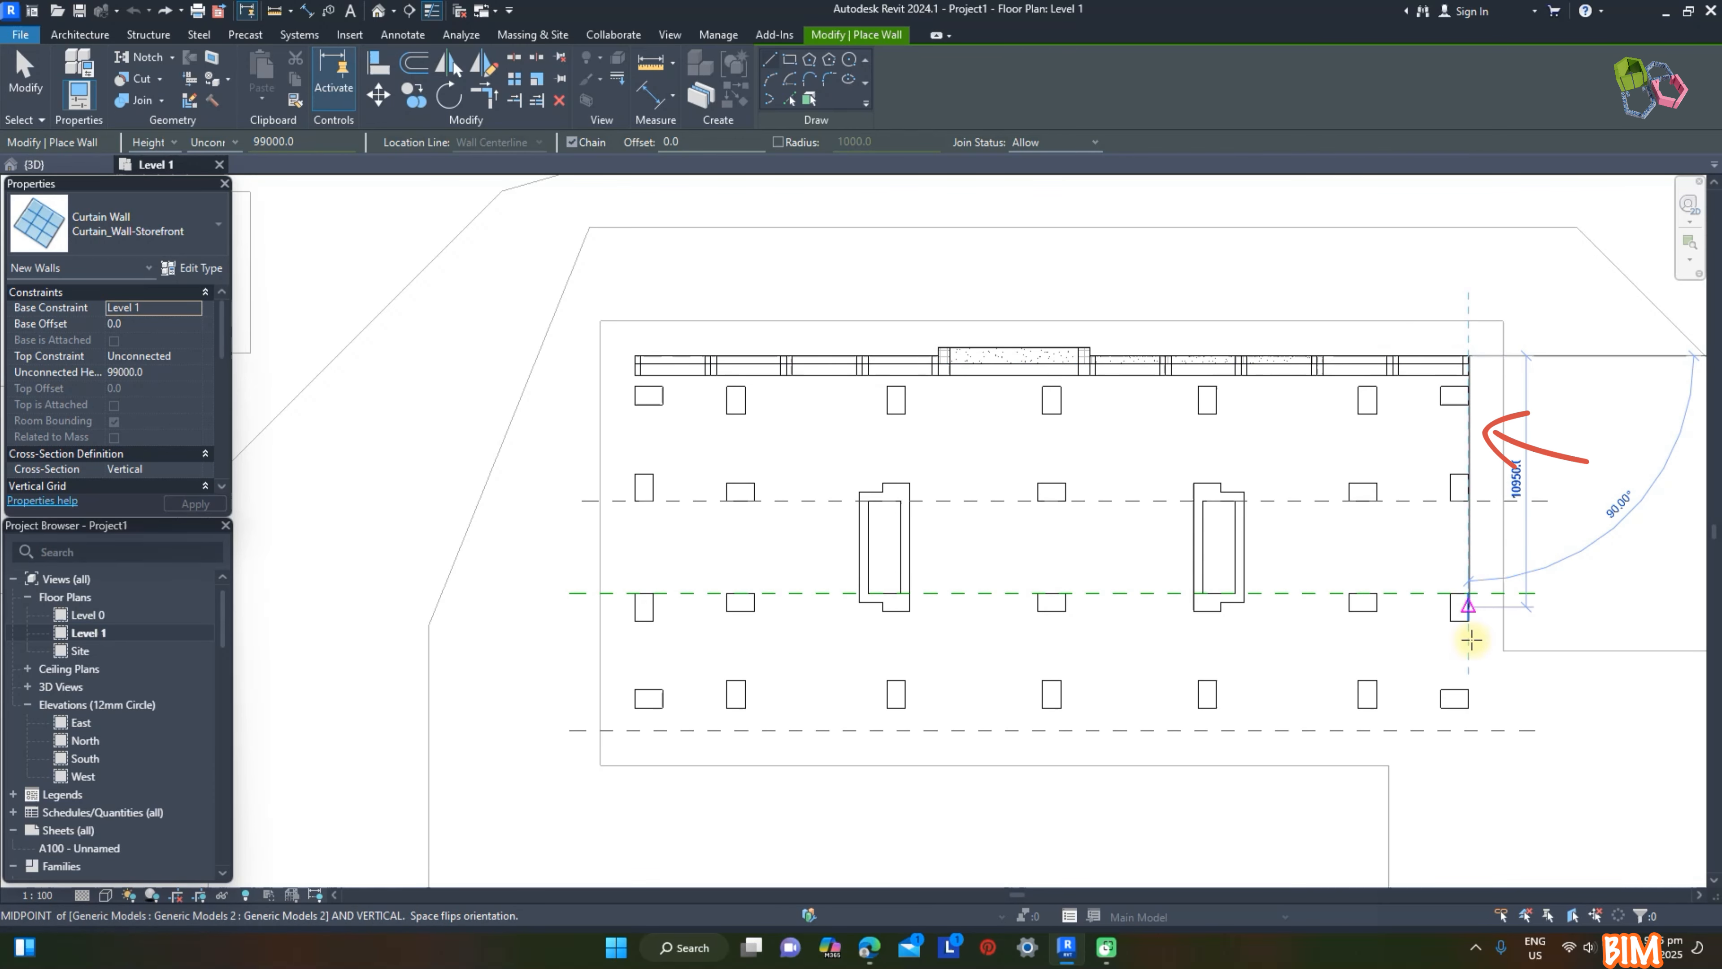
{"action": "type", "text": "6600"}
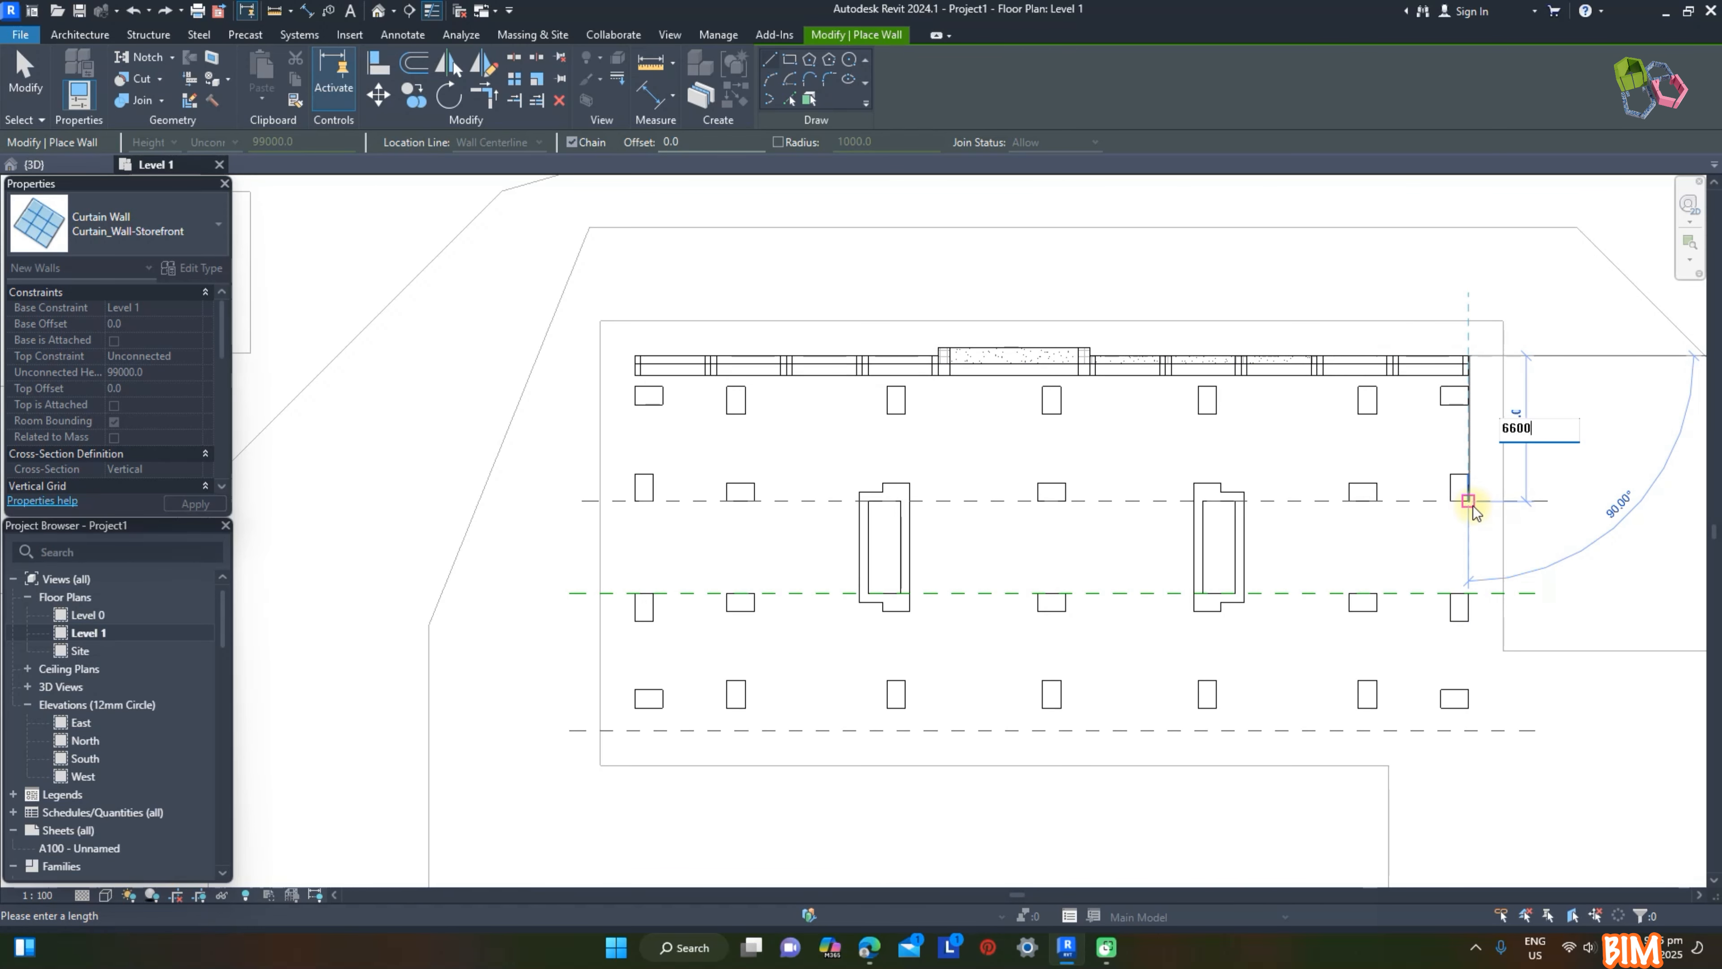
{"action": "key", "text": "Return"}
Step: Select all glazed panels of the new side curtain wall in 3D and change their type to Frame
{"action": "left_click", "coordinate": [67, 167]}
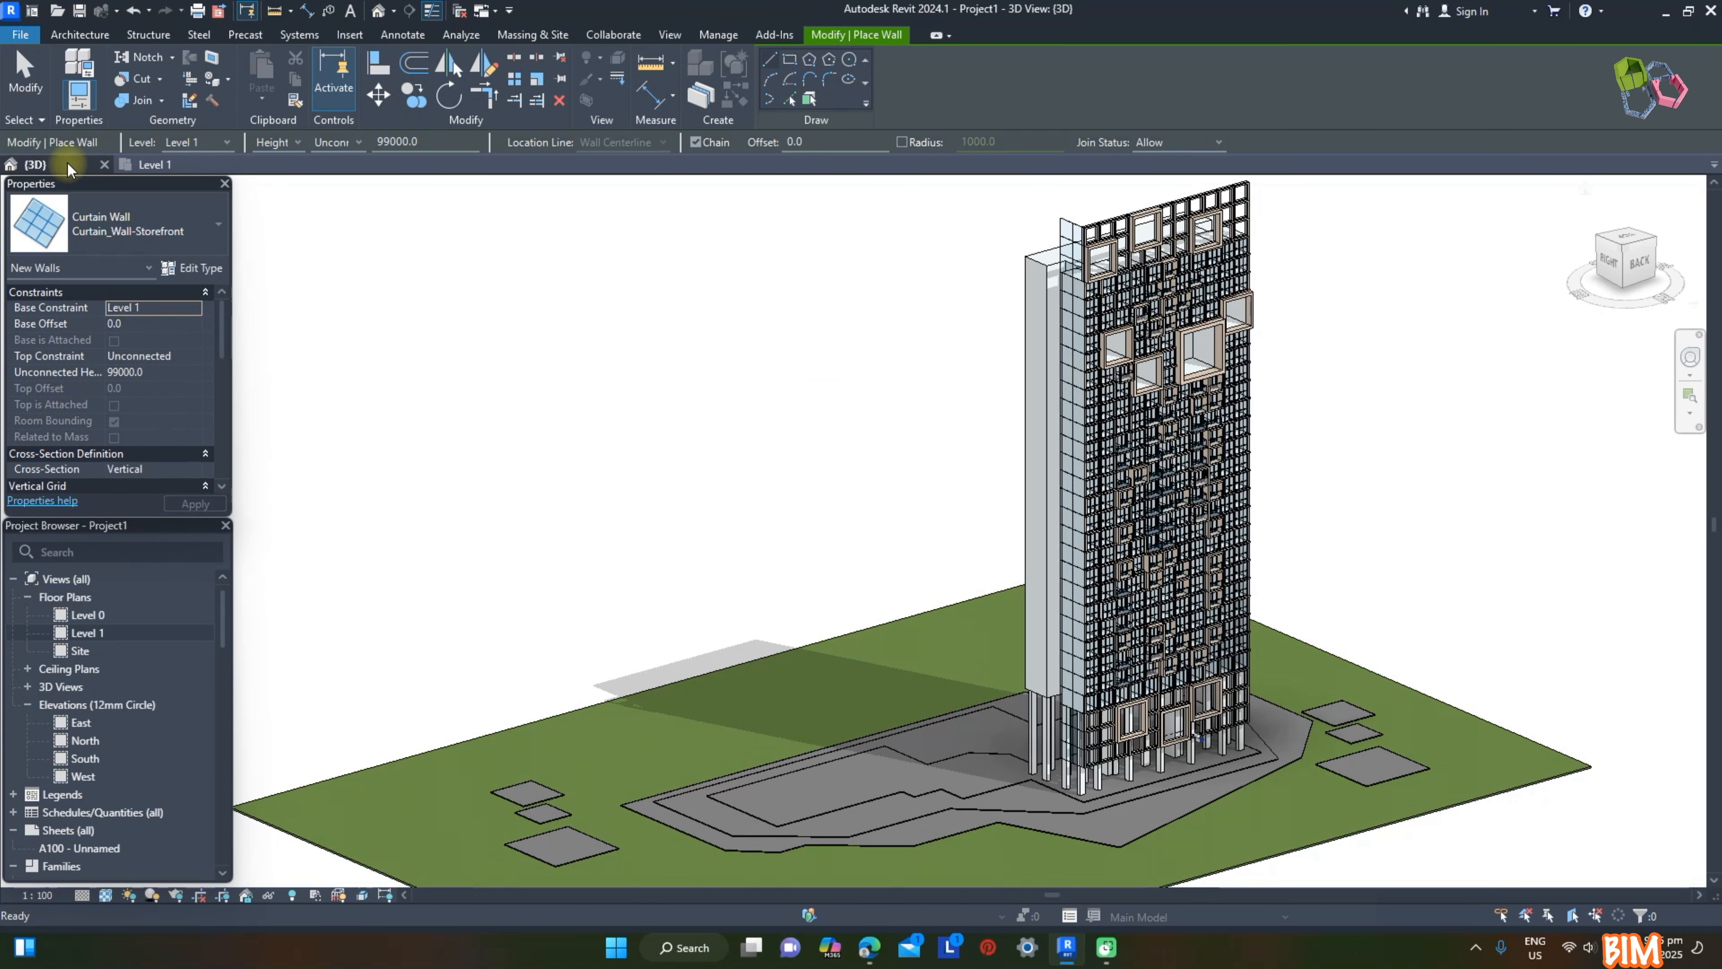
{"action": "key", "text": "Escape"}
{"action": "left_click", "coordinate": [1070, 234]}
{"action": "key", "text": "s"}
{"action": "key", "text": "a"}
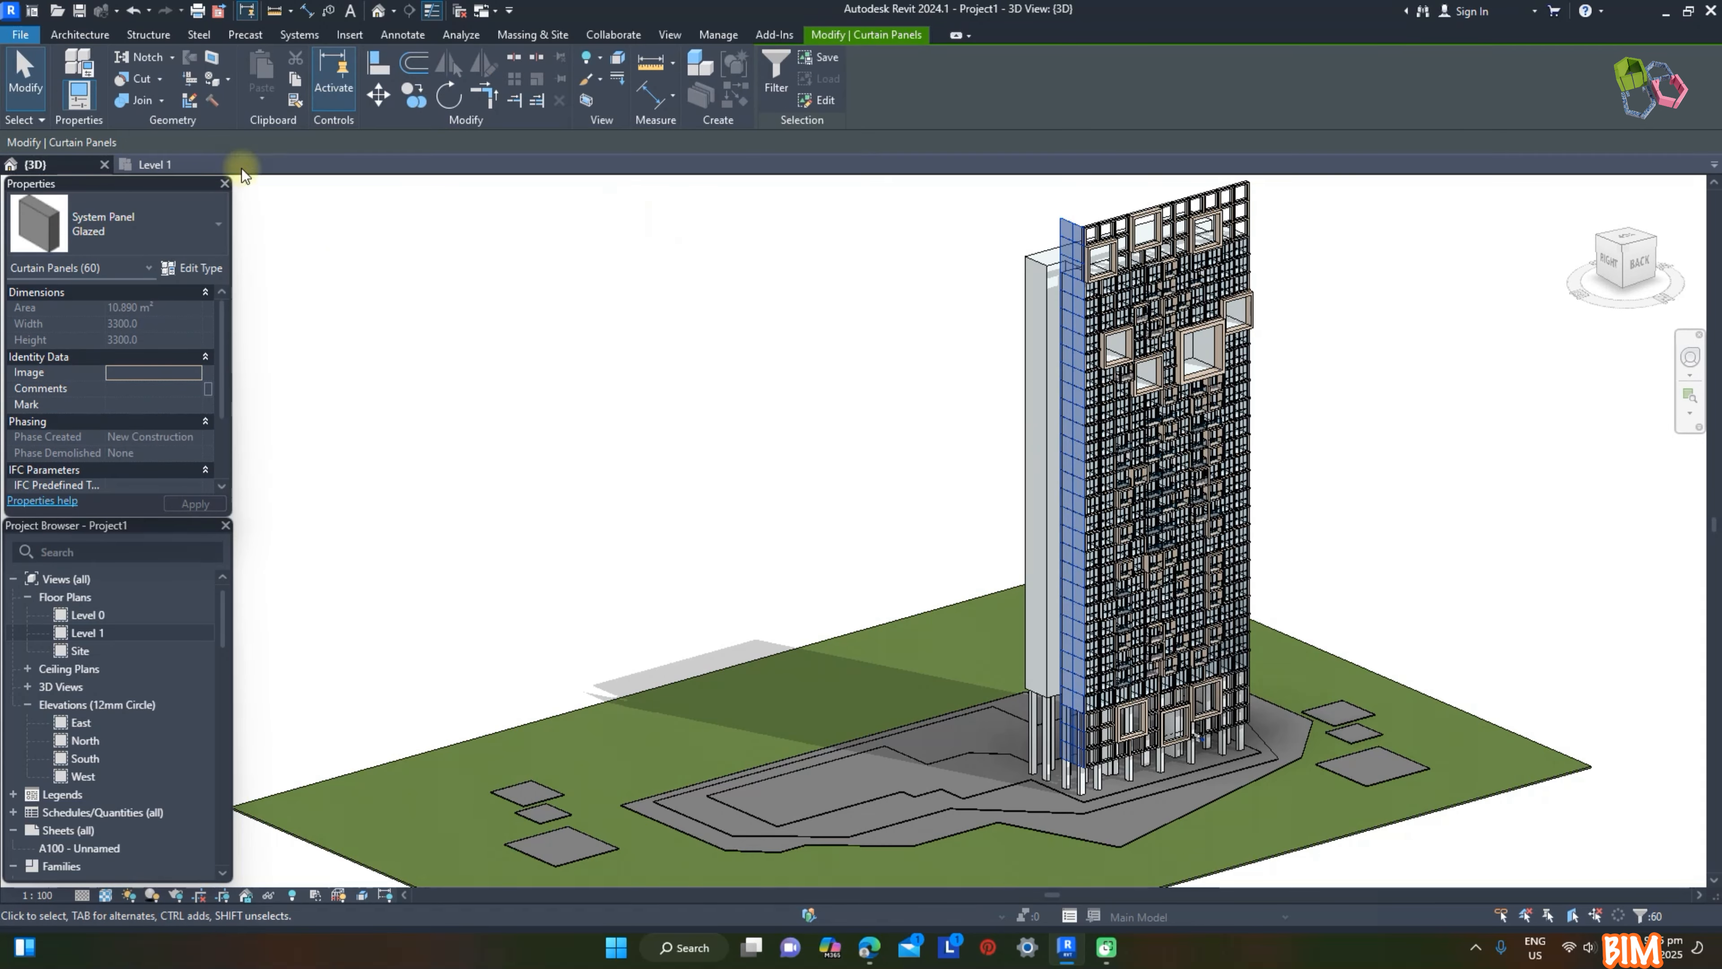
{"action": "left_click", "coordinate": [202, 223]}
{"action": "scroll", "coordinate": [139, 326], "scroll_direction": "up", "scroll_amount": 3}
{"action": "left_click", "coordinate": [96, 327]}
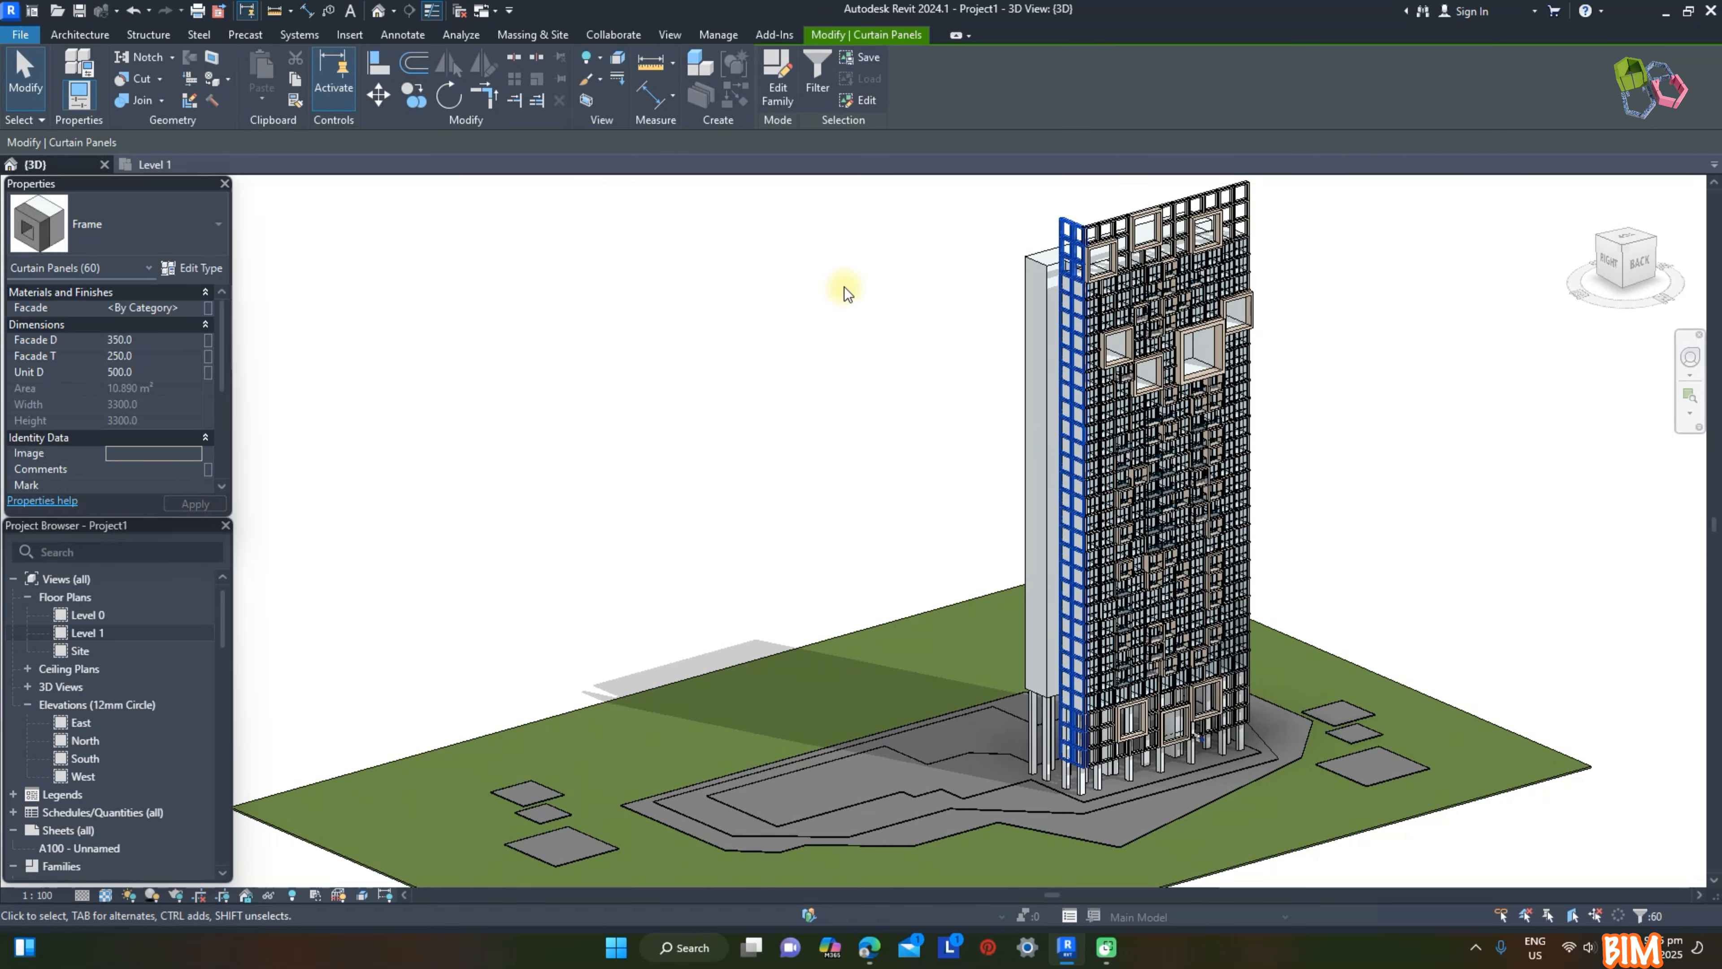
Step: Assign the beige render material to the Facade parameter of the side wall's Frame panels
{"action": "left_click", "coordinate": [199, 311]}
{"action": "left_click", "coordinate": [199, 310]}
{"action": "left_click", "coordinate": [1035, 503]}
{"action": "left_click", "coordinate": [1436, 722]}
{"action": "left_click", "coordinate": [848, 475]}
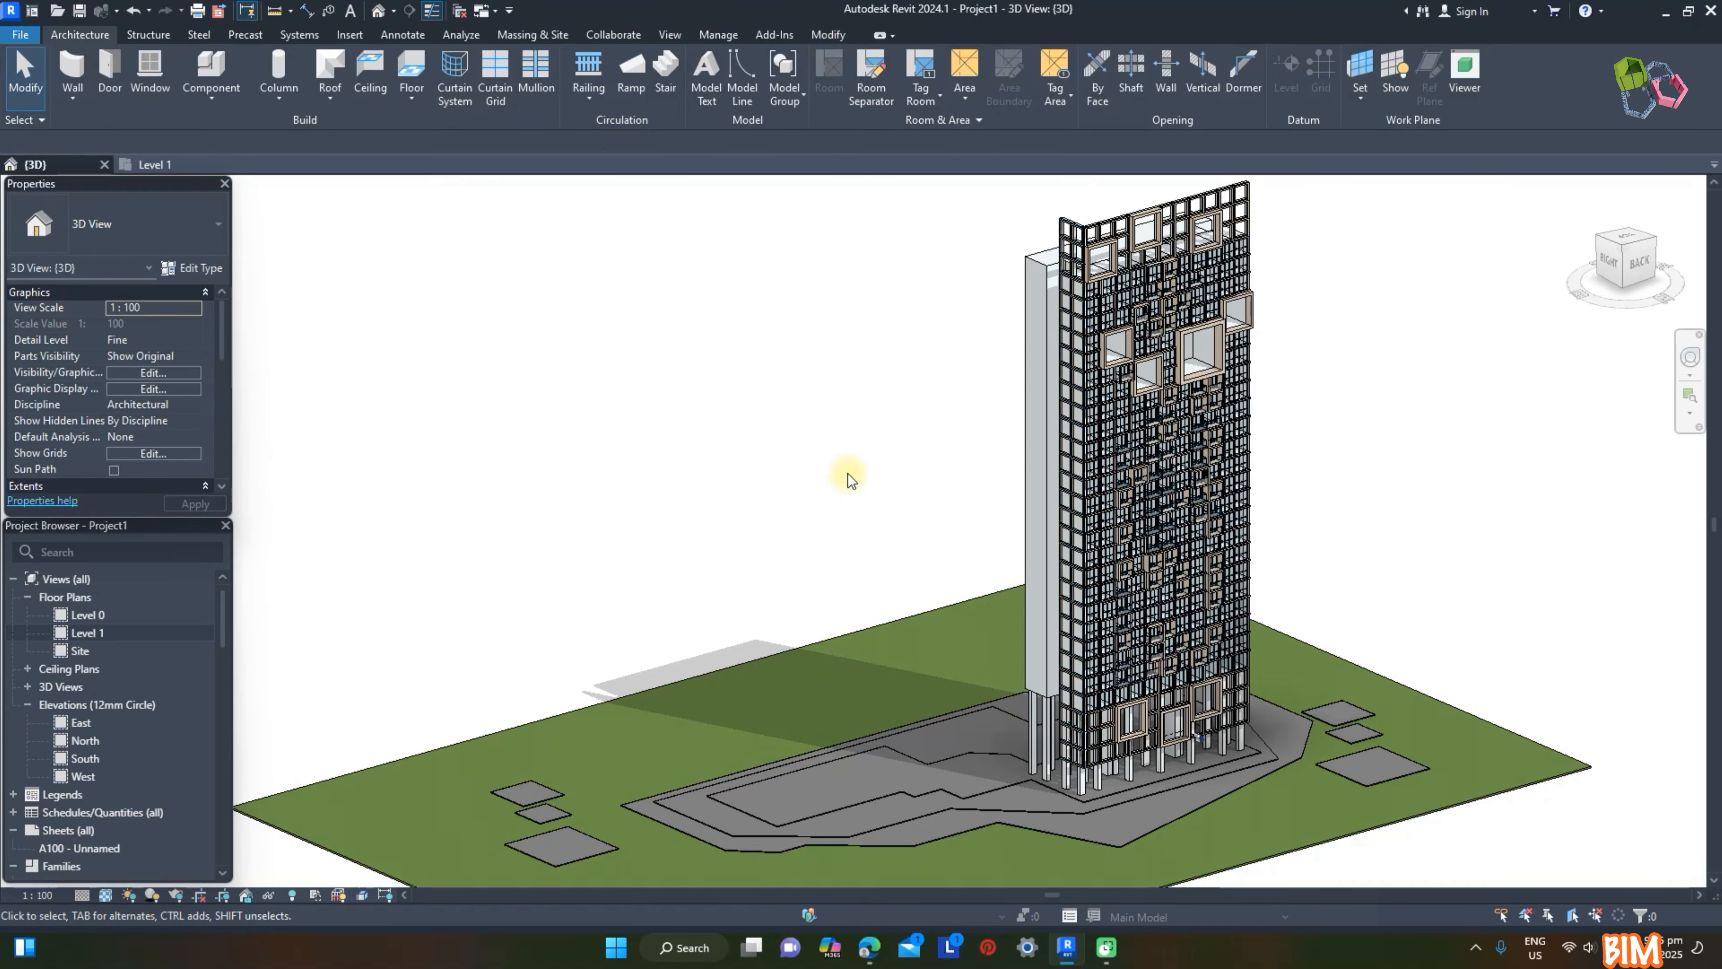
Step: Remove the horizontal and vertical grid segments between the side wall's top four panels to merge them into one
{"action": "scroll", "coordinate": [1080, 409], "scroll_direction": "up", "scroll_amount": 6}
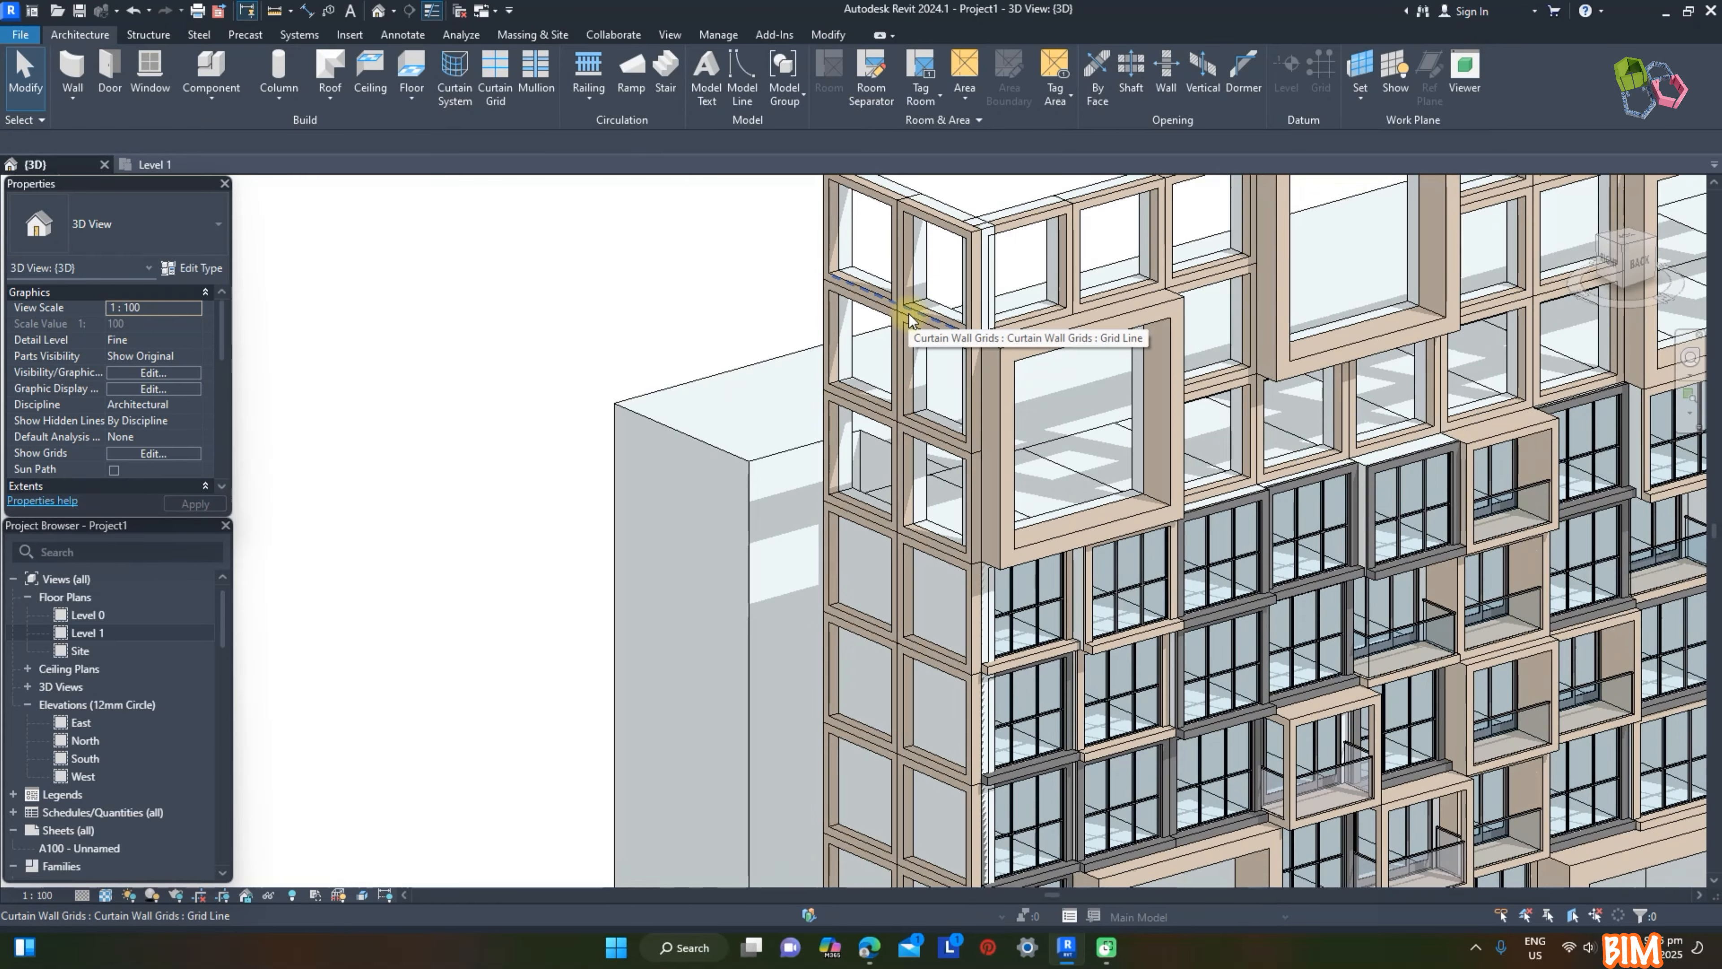
{"action": "left_click", "coordinate": [908, 319]}
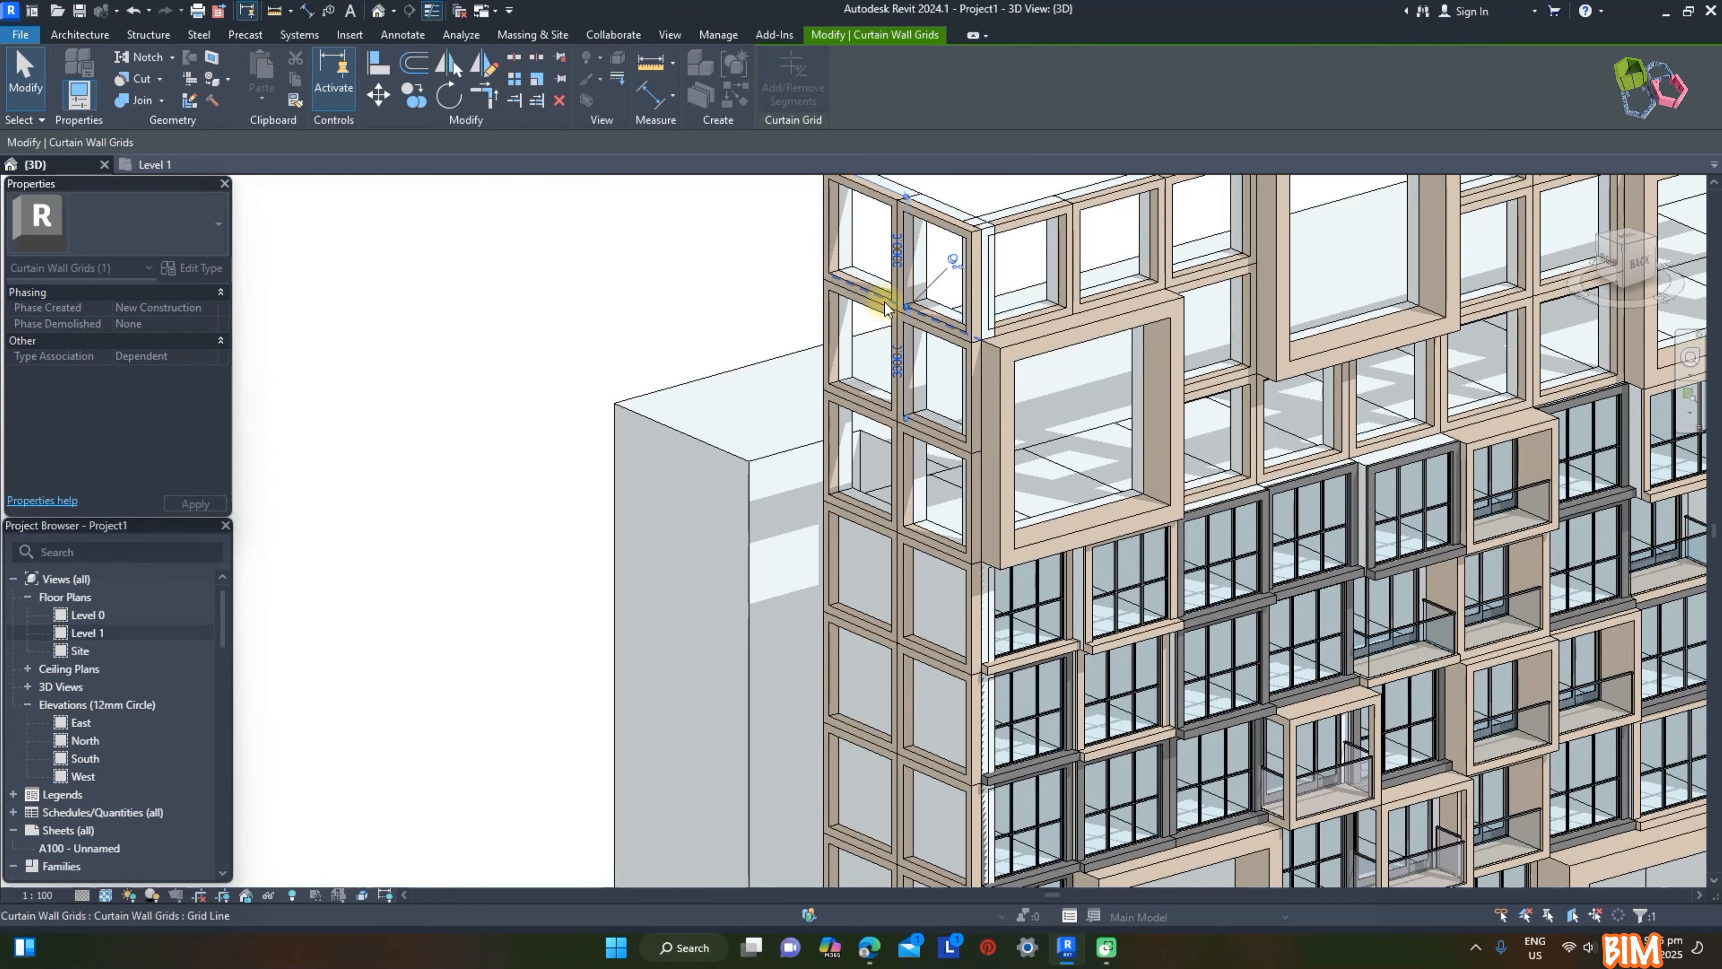
{"action": "left_click", "coordinate": [941, 324]}
{"action": "left_click", "coordinate": [934, 331]}
{"action": "left_click", "coordinate": [904, 256]}
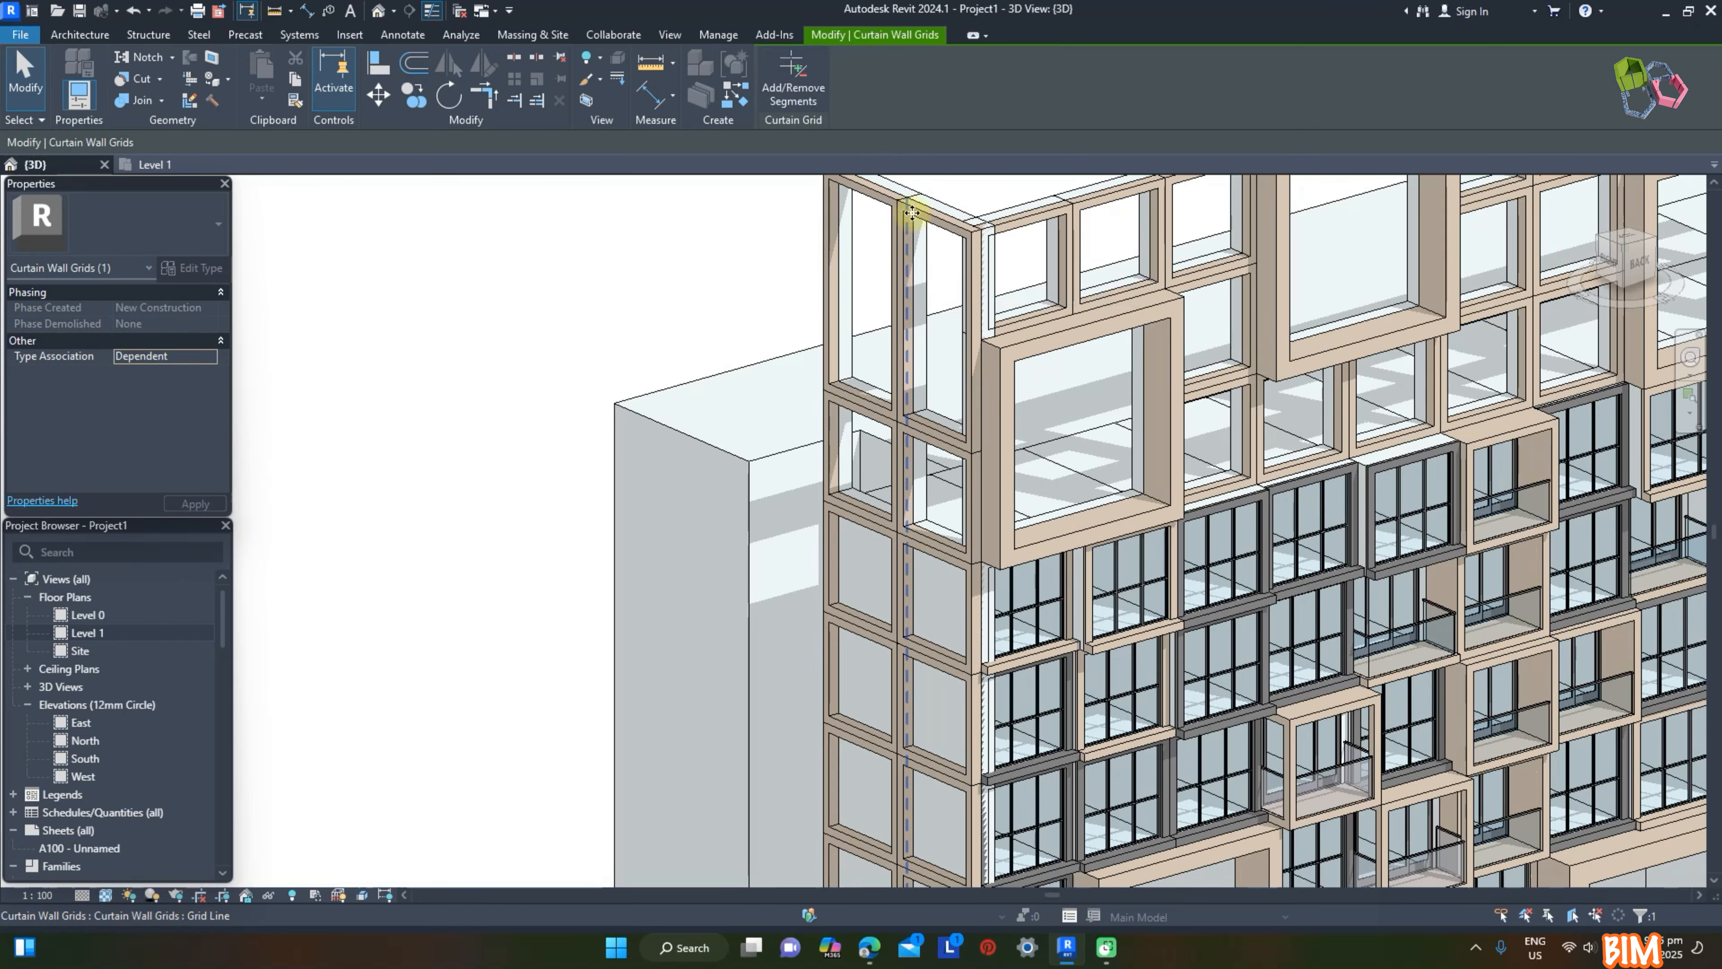
{"action": "left_click", "coordinate": [793, 78]}
{"action": "left_click", "coordinate": [910, 295]}
{"action": "left_click", "coordinate": [879, 286]}
Step: Set the Facade T of the merged top panel on the side wall to 500
{"action": "left_click", "coordinate": [923, 218]}
{"action": "left_click", "coordinate": [163, 354]}
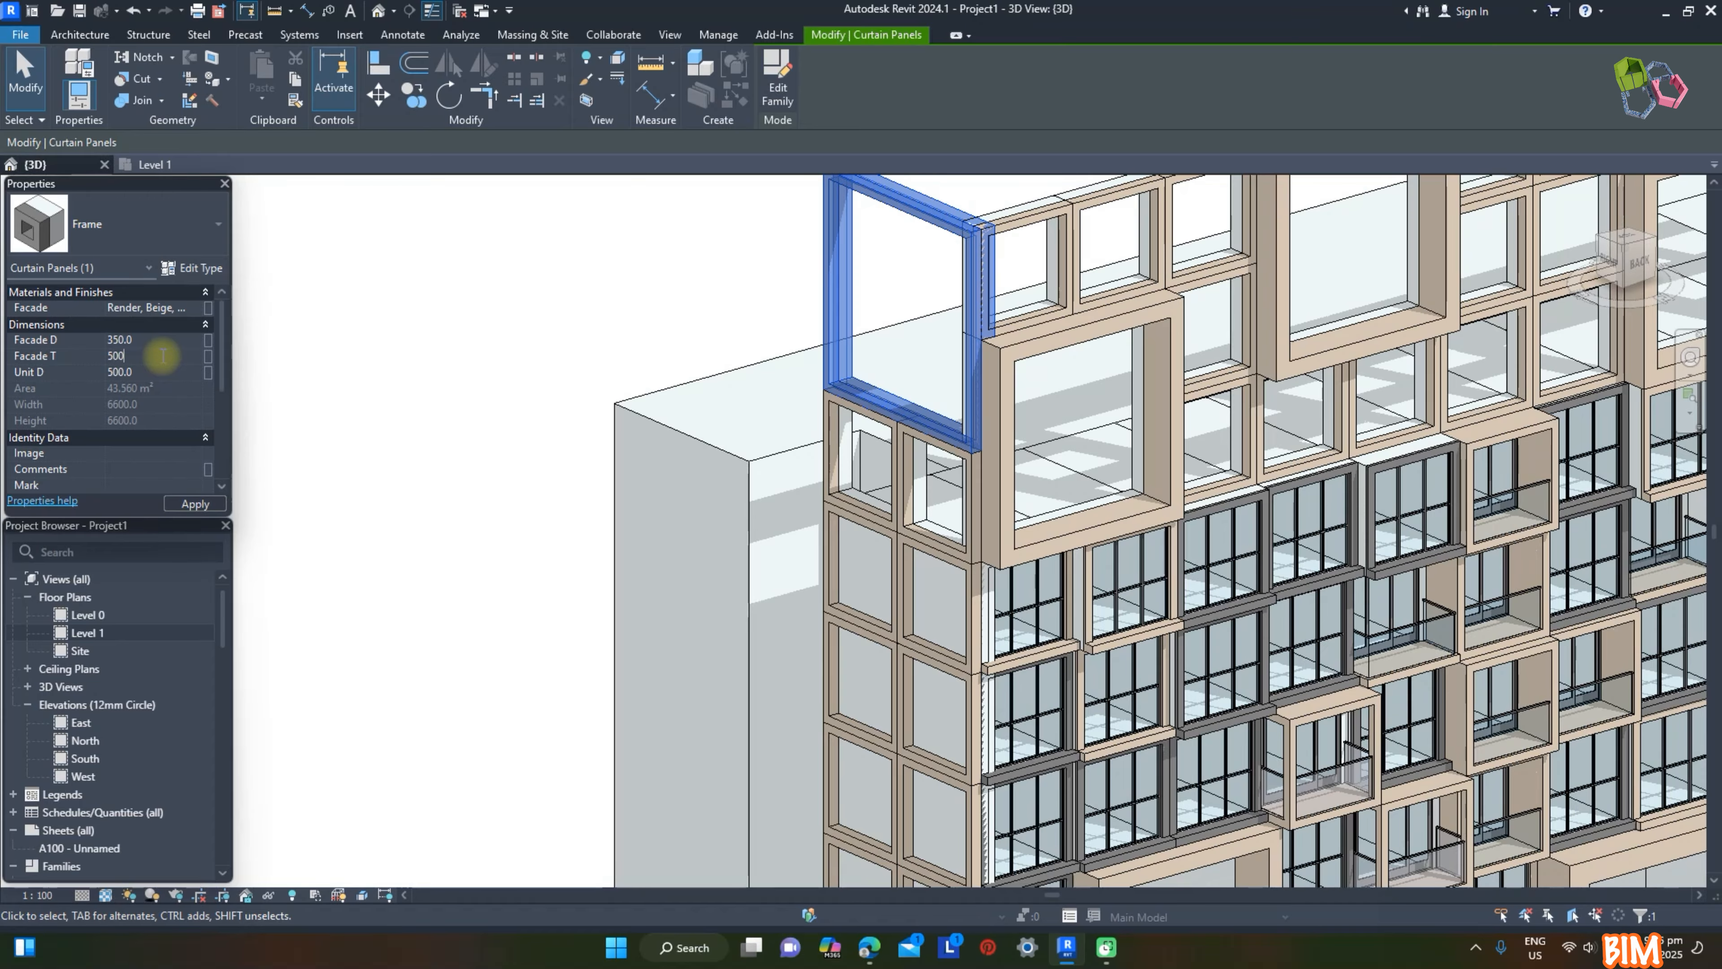
{"action": "type", "text": "500"}
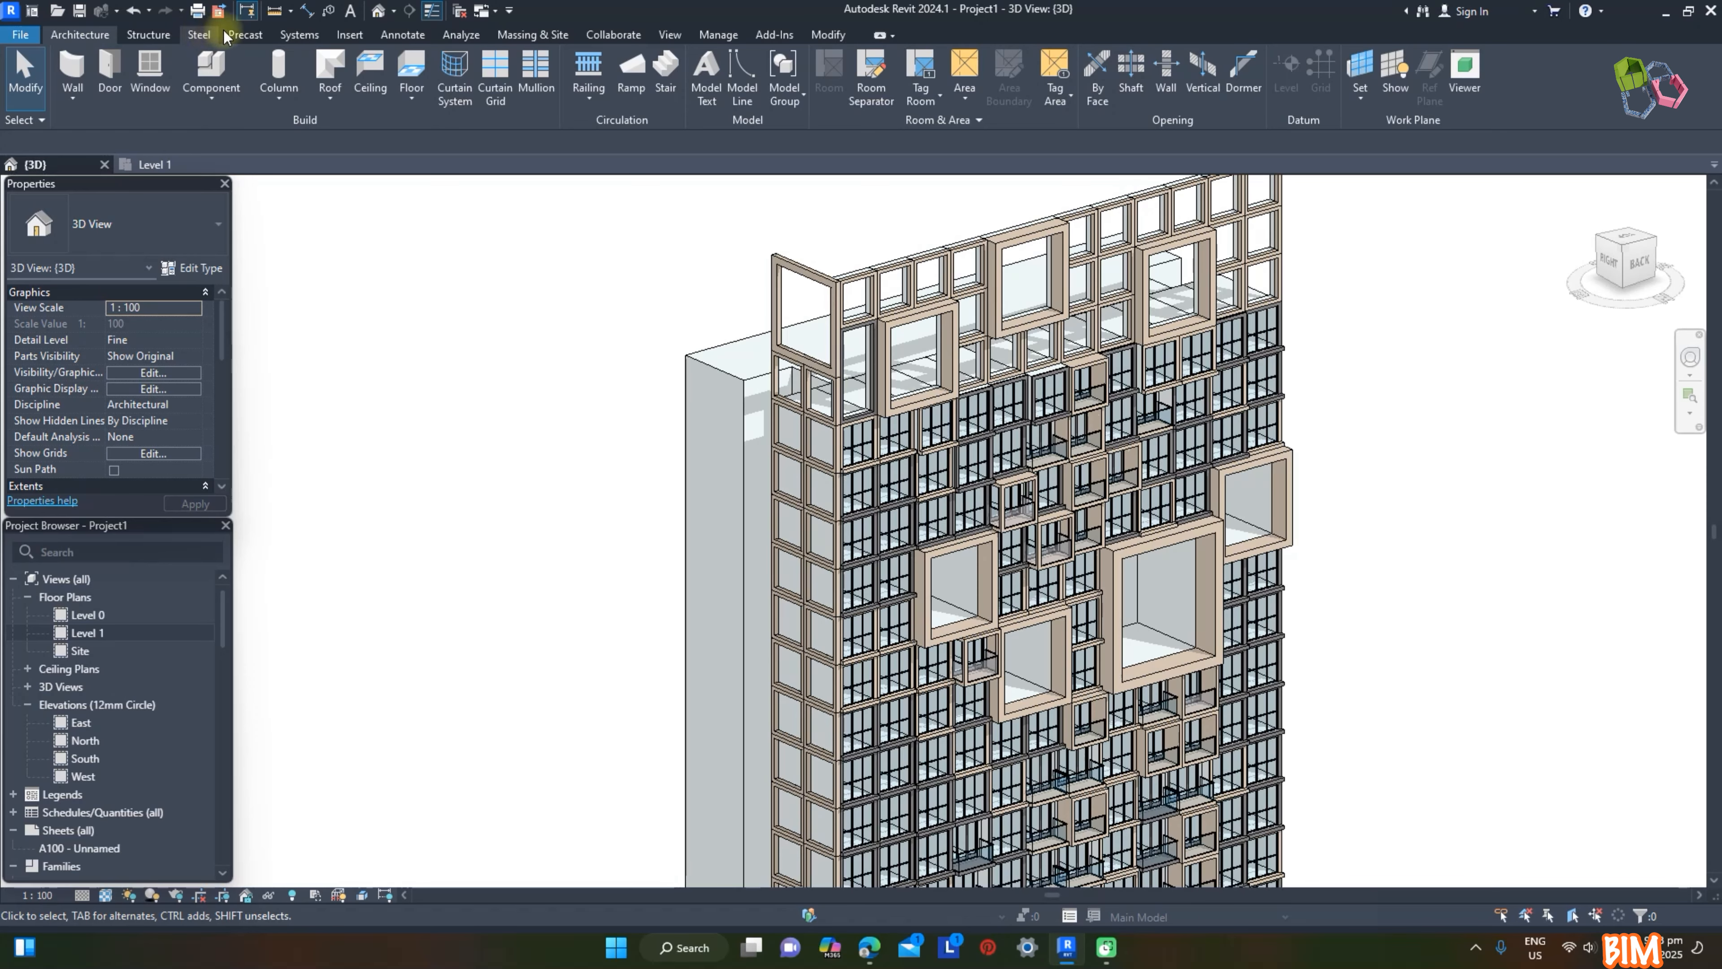
Step: Load the M_Empty Panel family from the Curtain Wall Panels library folder
{"action": "left_click", "coordinate": [352, 37]}
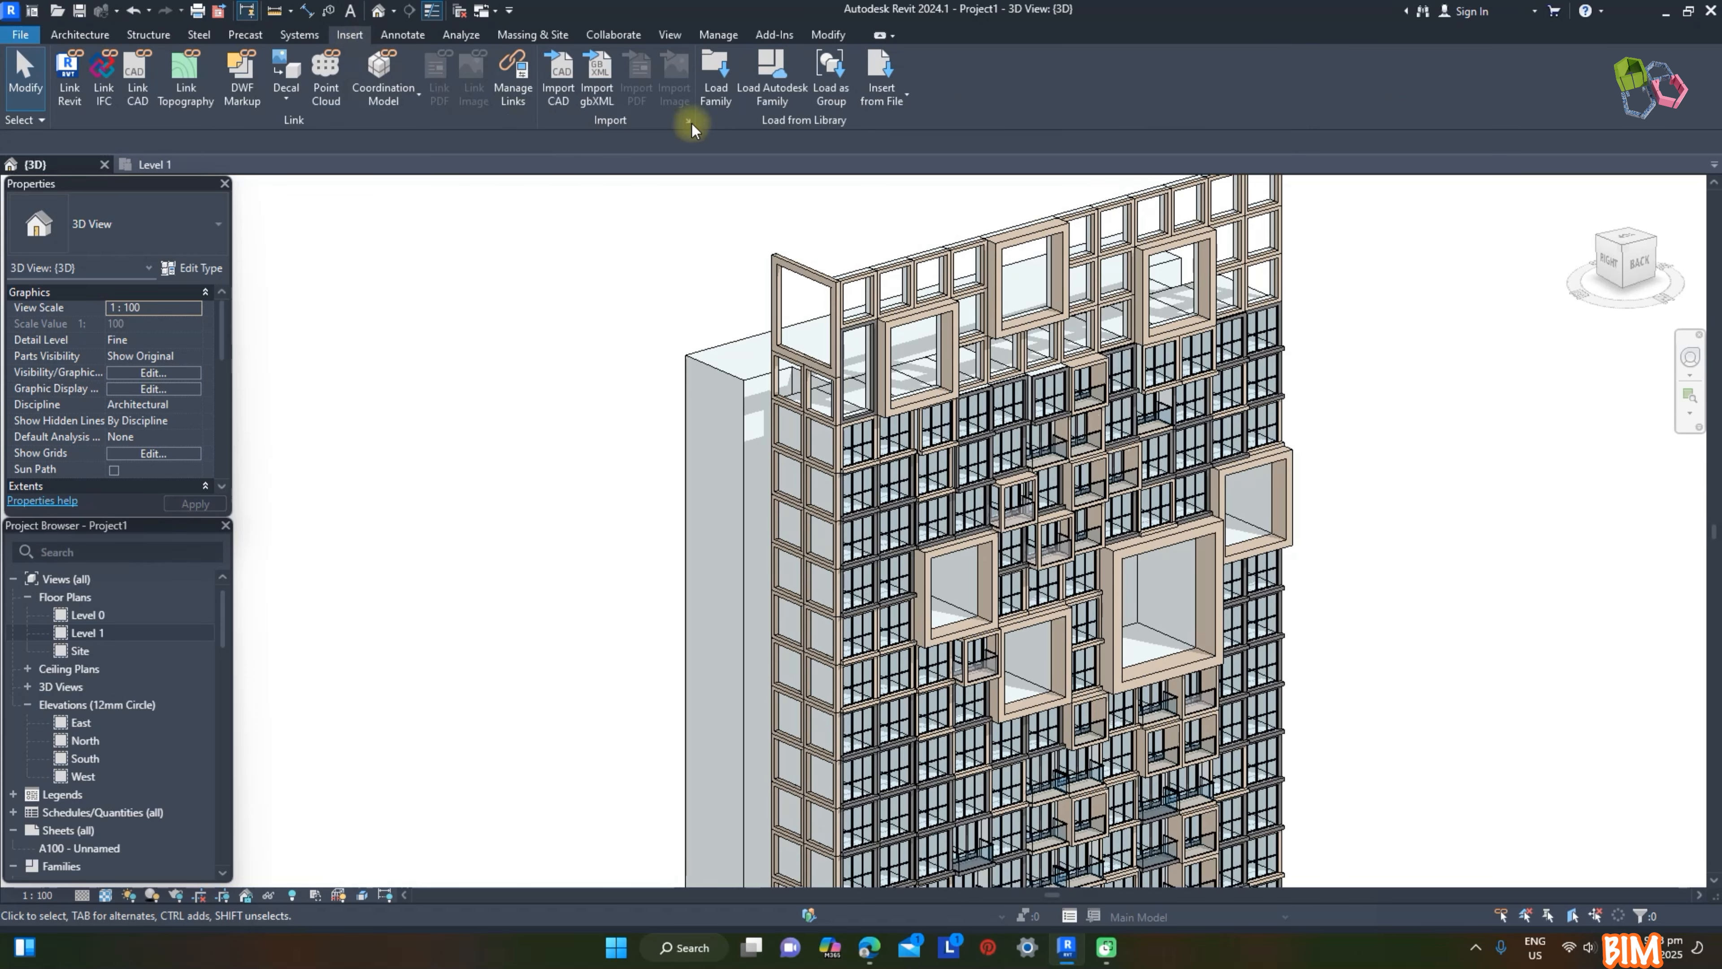
{"action": "left_click", "coordinate": [716, 80]}
{"action": "scroll", "coordinate": [705, 393], "scroll_direction": "down", "scroll_amount": 1}
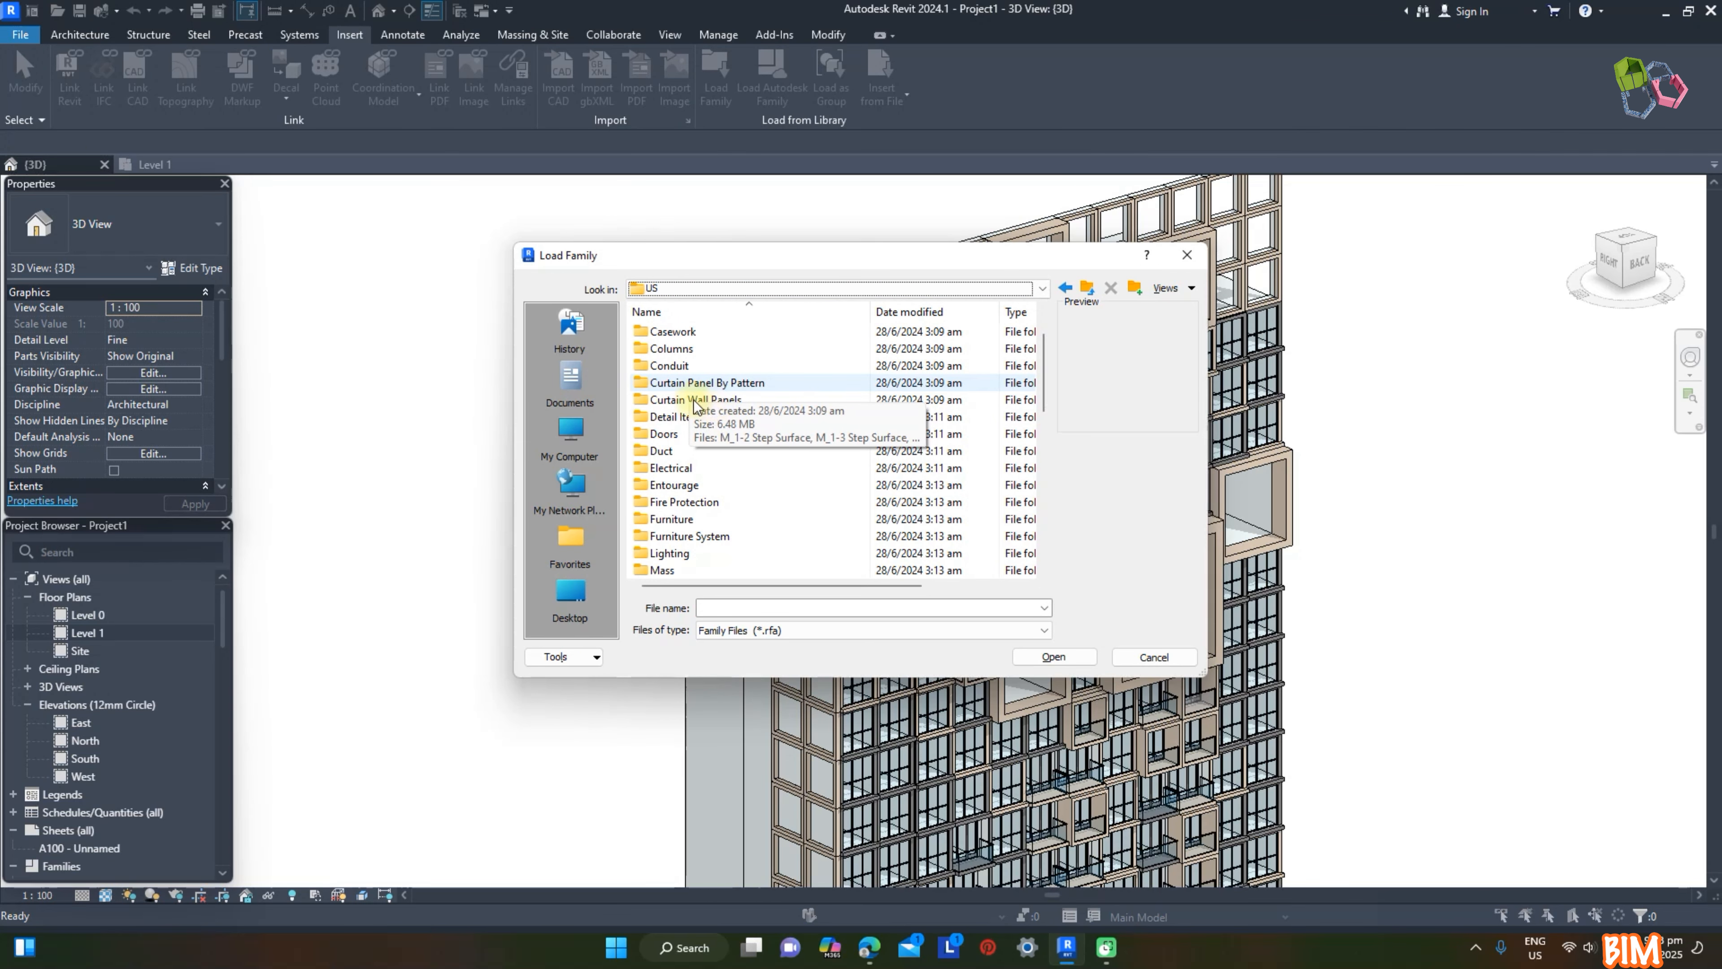
{"action": "double_click", "coordinate": [693, 400]}
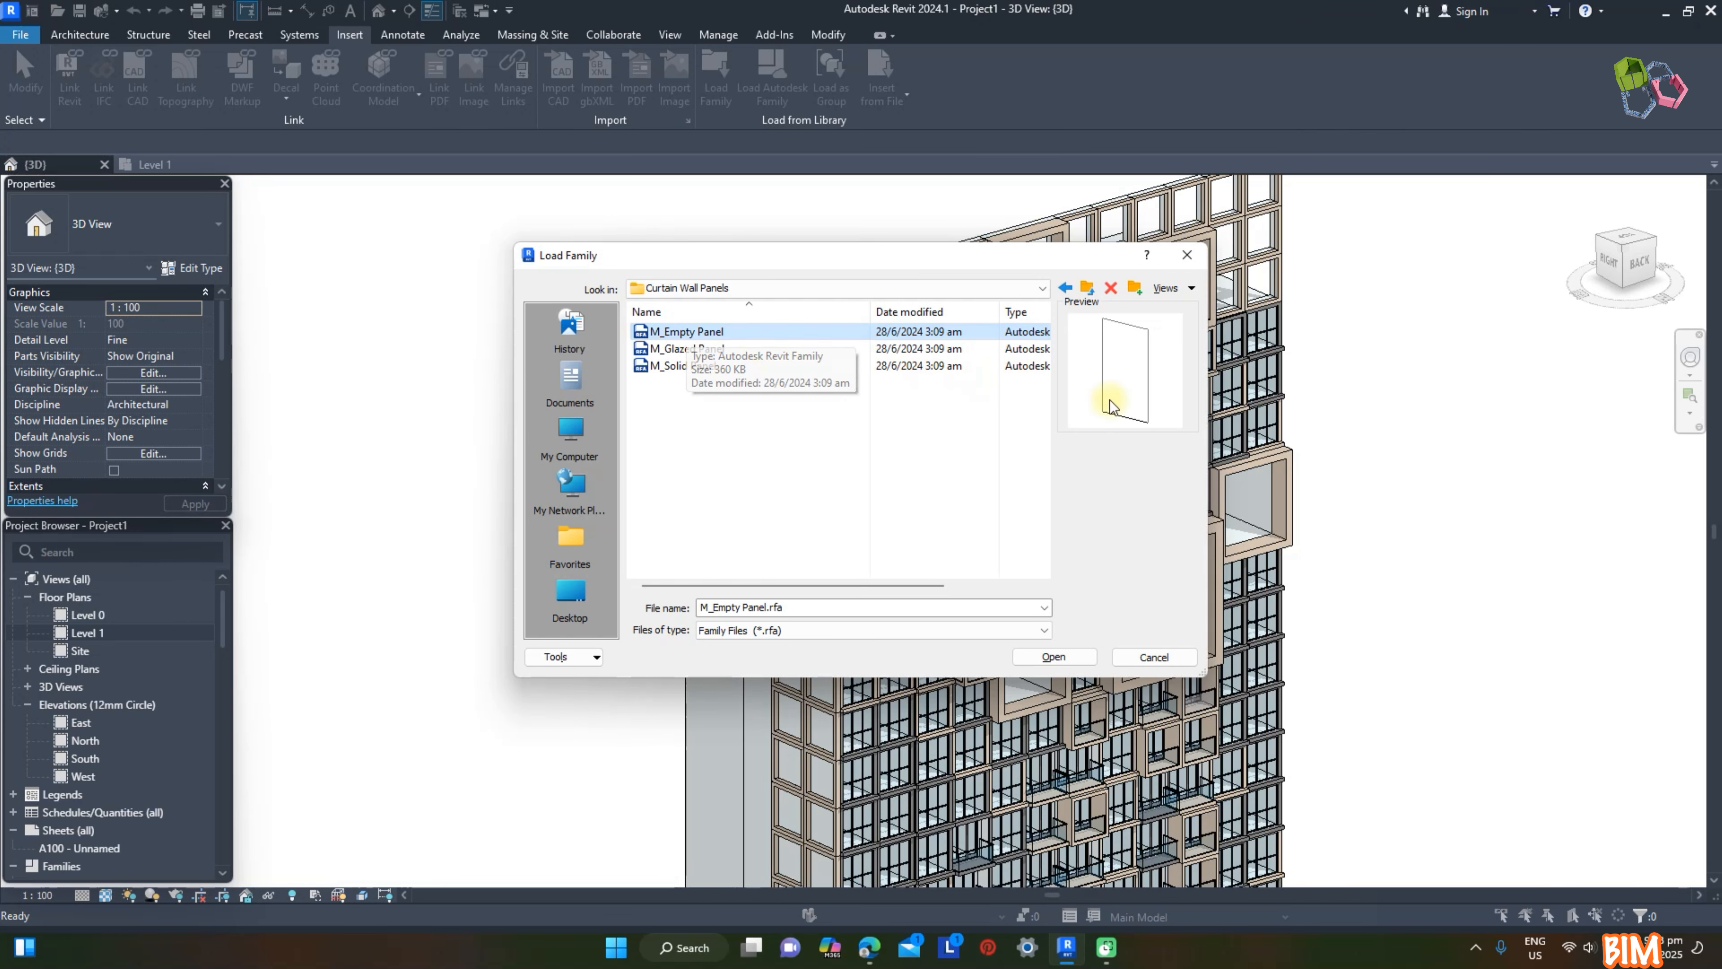
{"action": "left_click", "coordinate": [1053, 656]}
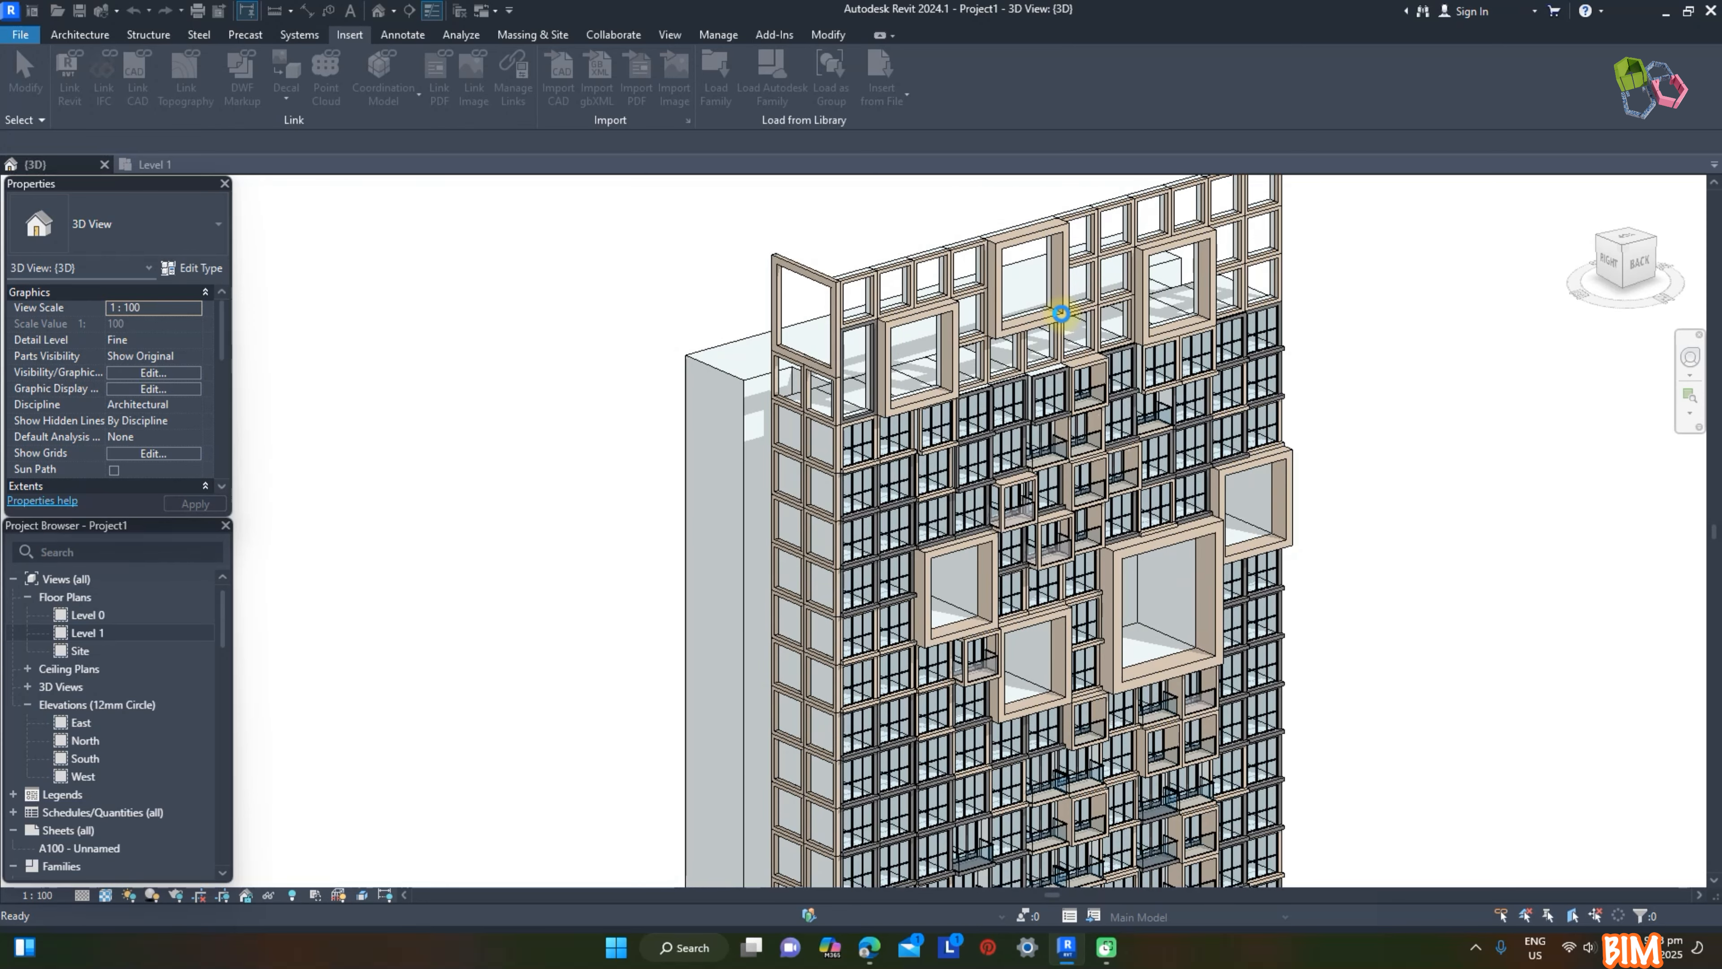
Step: Change seven scattered Frame panels on the upper part of the side curtain wall to the M_Empty Panel type
{"action": "left_click", "coordinate": [793, 533]}
{"action": "left_click", "coordinate": [820, 609], "text": "ctrl"}
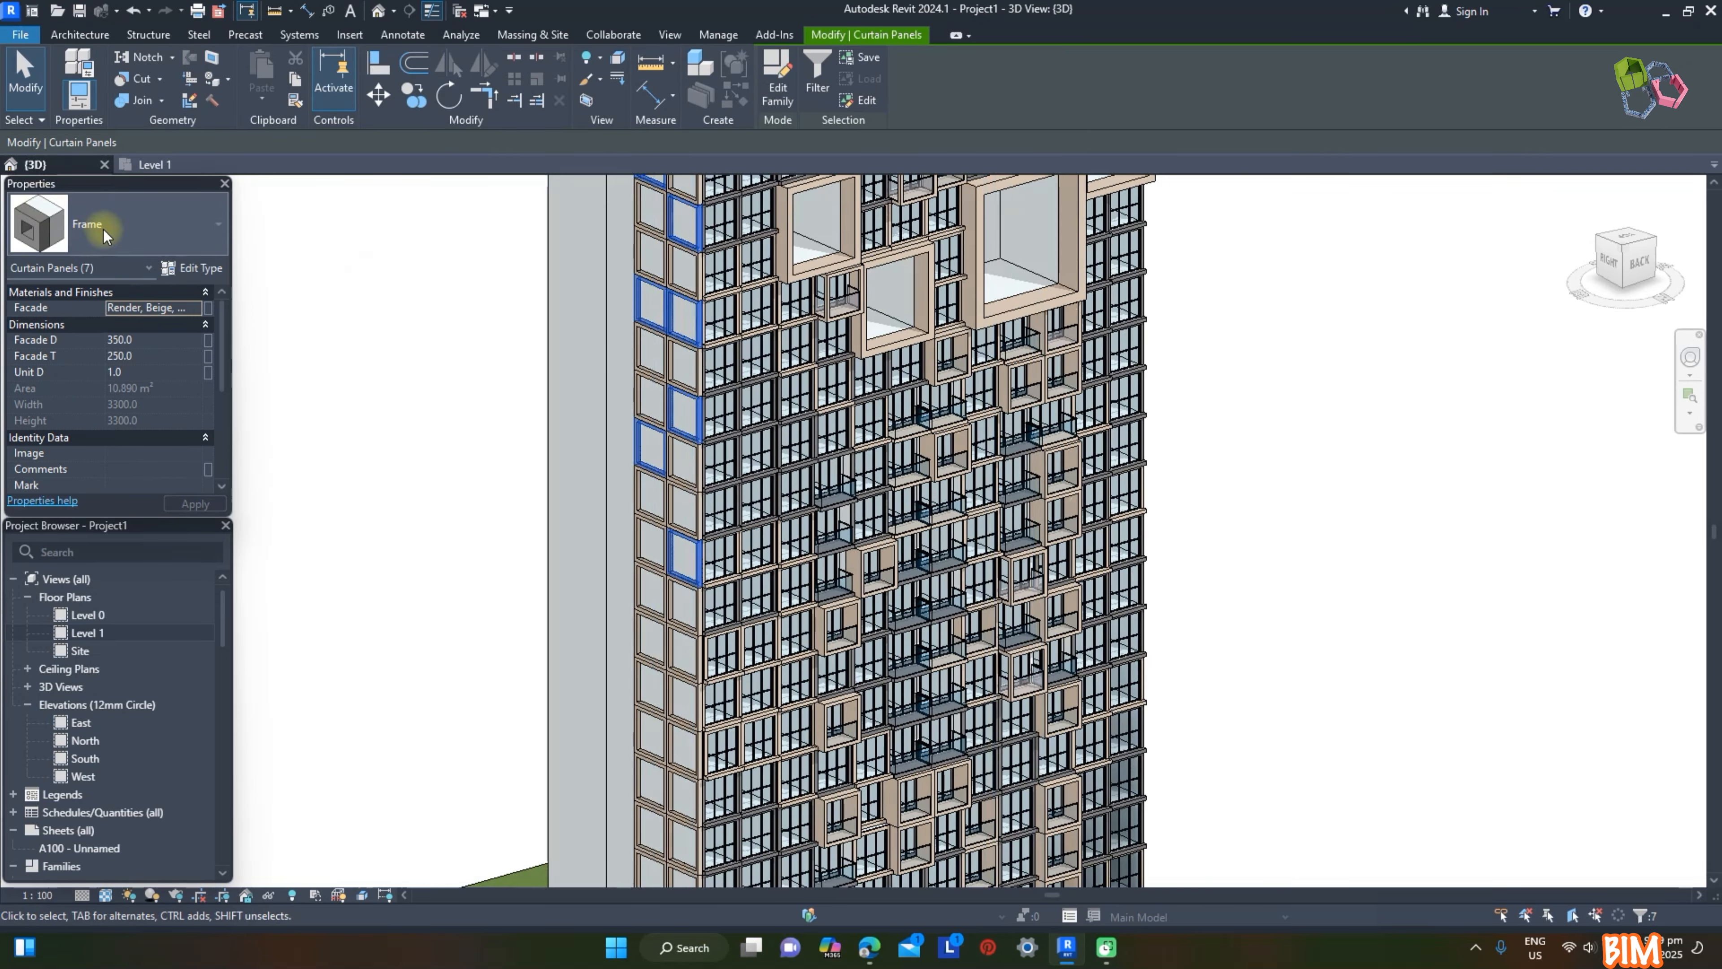
{"action": "left_click", "coordinate": [105, 233]}
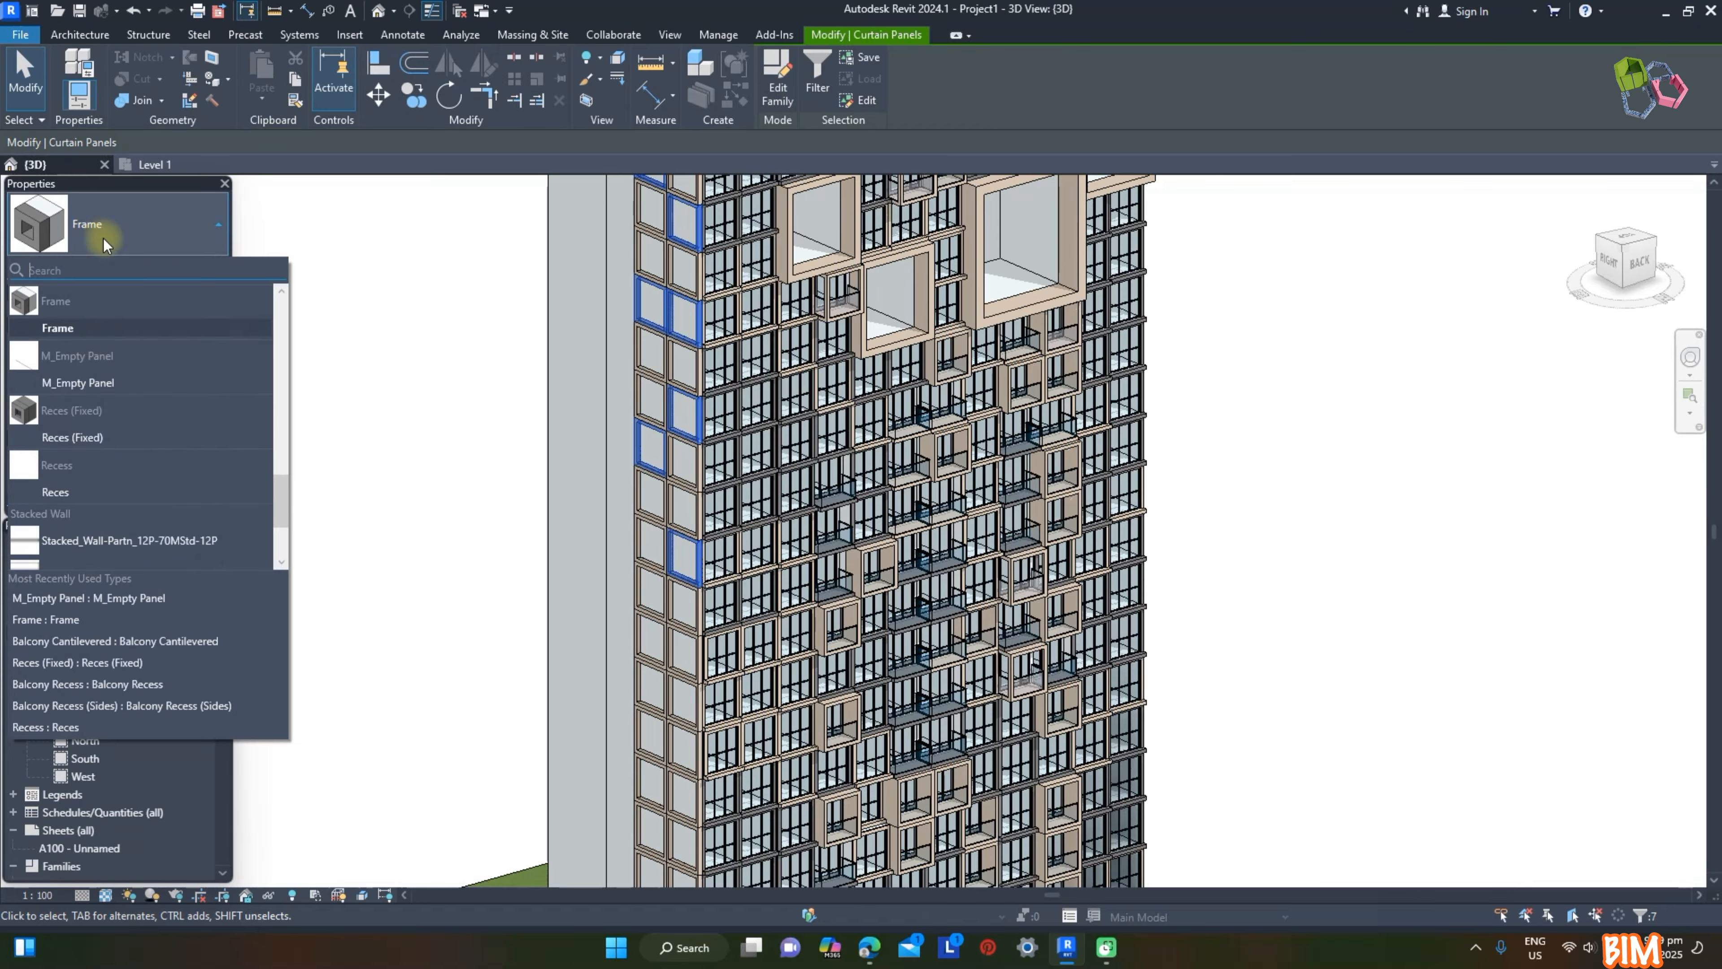
{"action": "left_click", "coordinate": [93, 384]}
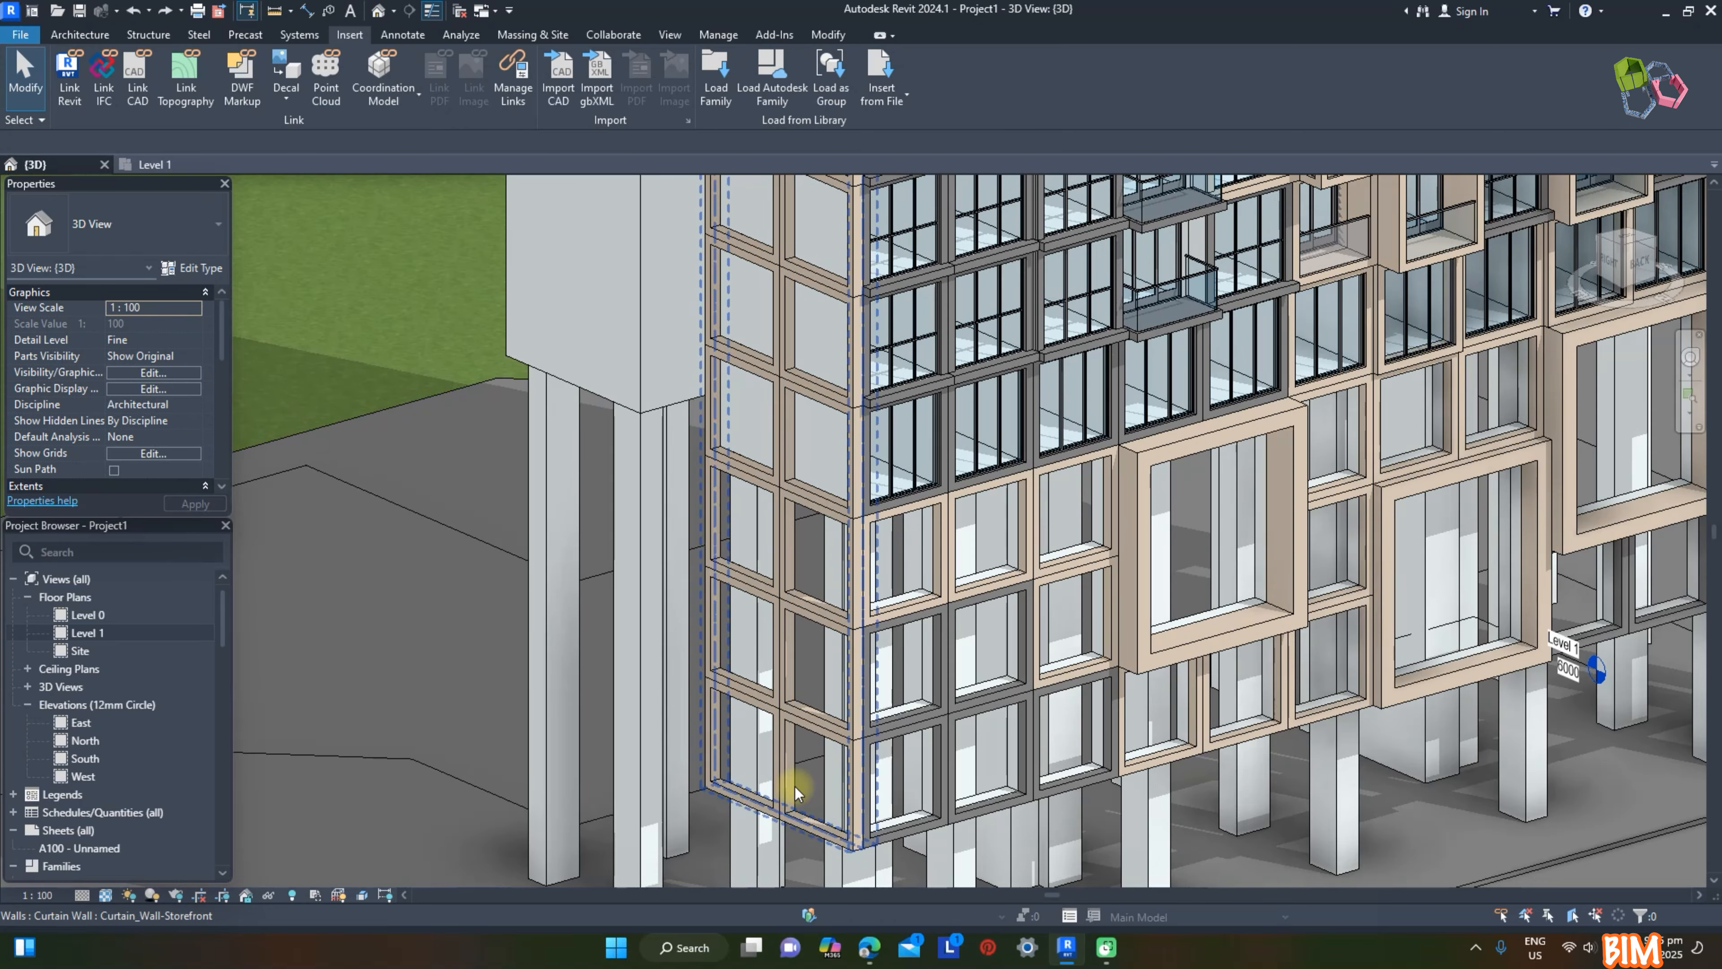
Step: Change another group of scattered Frame panels on the lower part of the side curtain wall to M_Empty Panel
{"action": "left_click", "coordinate": [789, 790]}
{"action": "left_click", "coordinate": [922, 739], "text": "ctrl"}
{"action": "left_click", "coordinate": [722, 502], "text": "ctrl"}
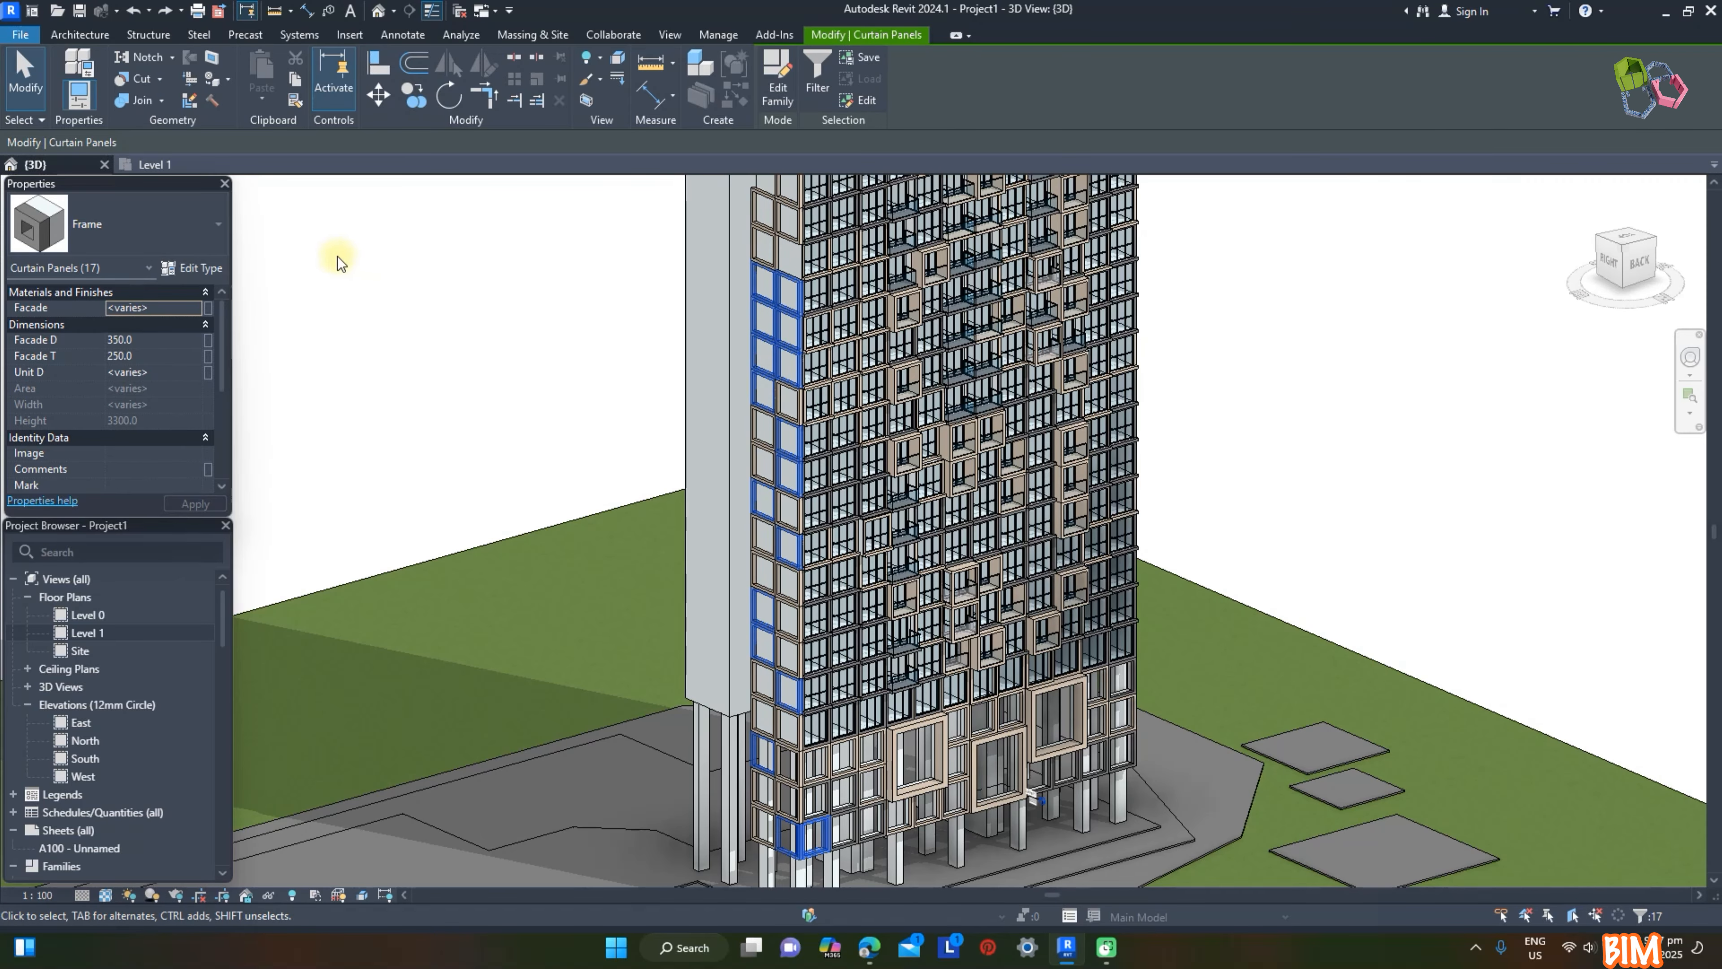
{"action": "left_click", "coordinate": [160, 226]}
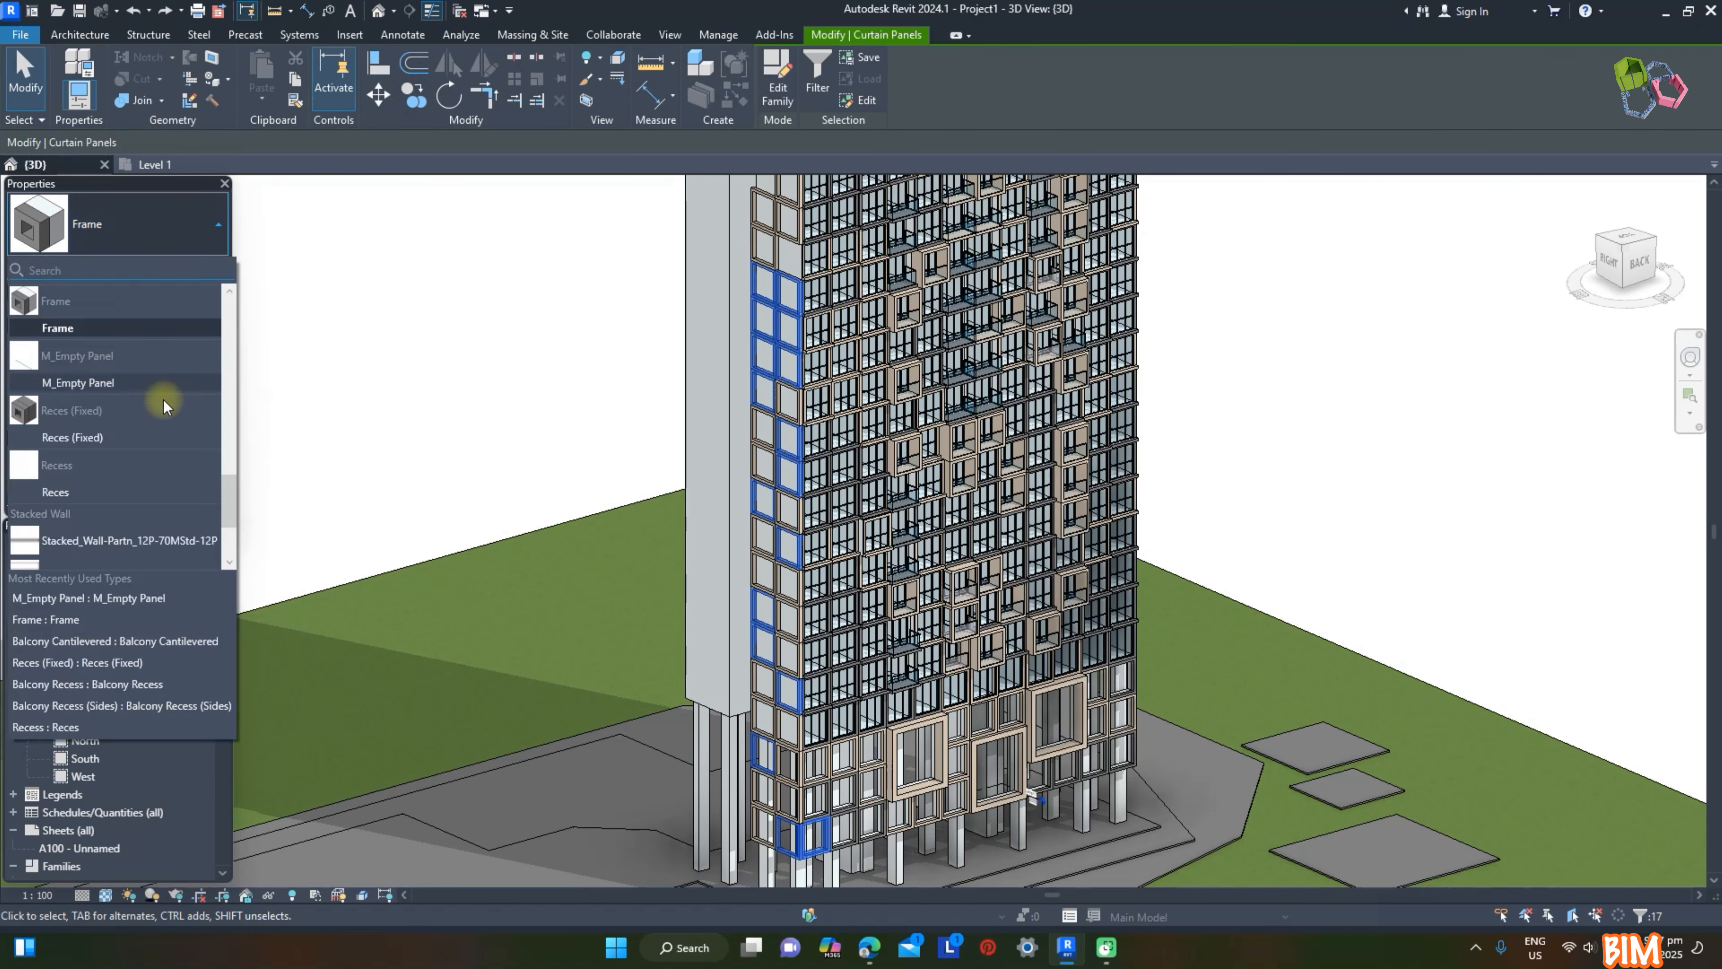
{"action": "left_click", "coordinate": [116, 384]}
{"action": "left_click", "coordinate": [410, 404]}
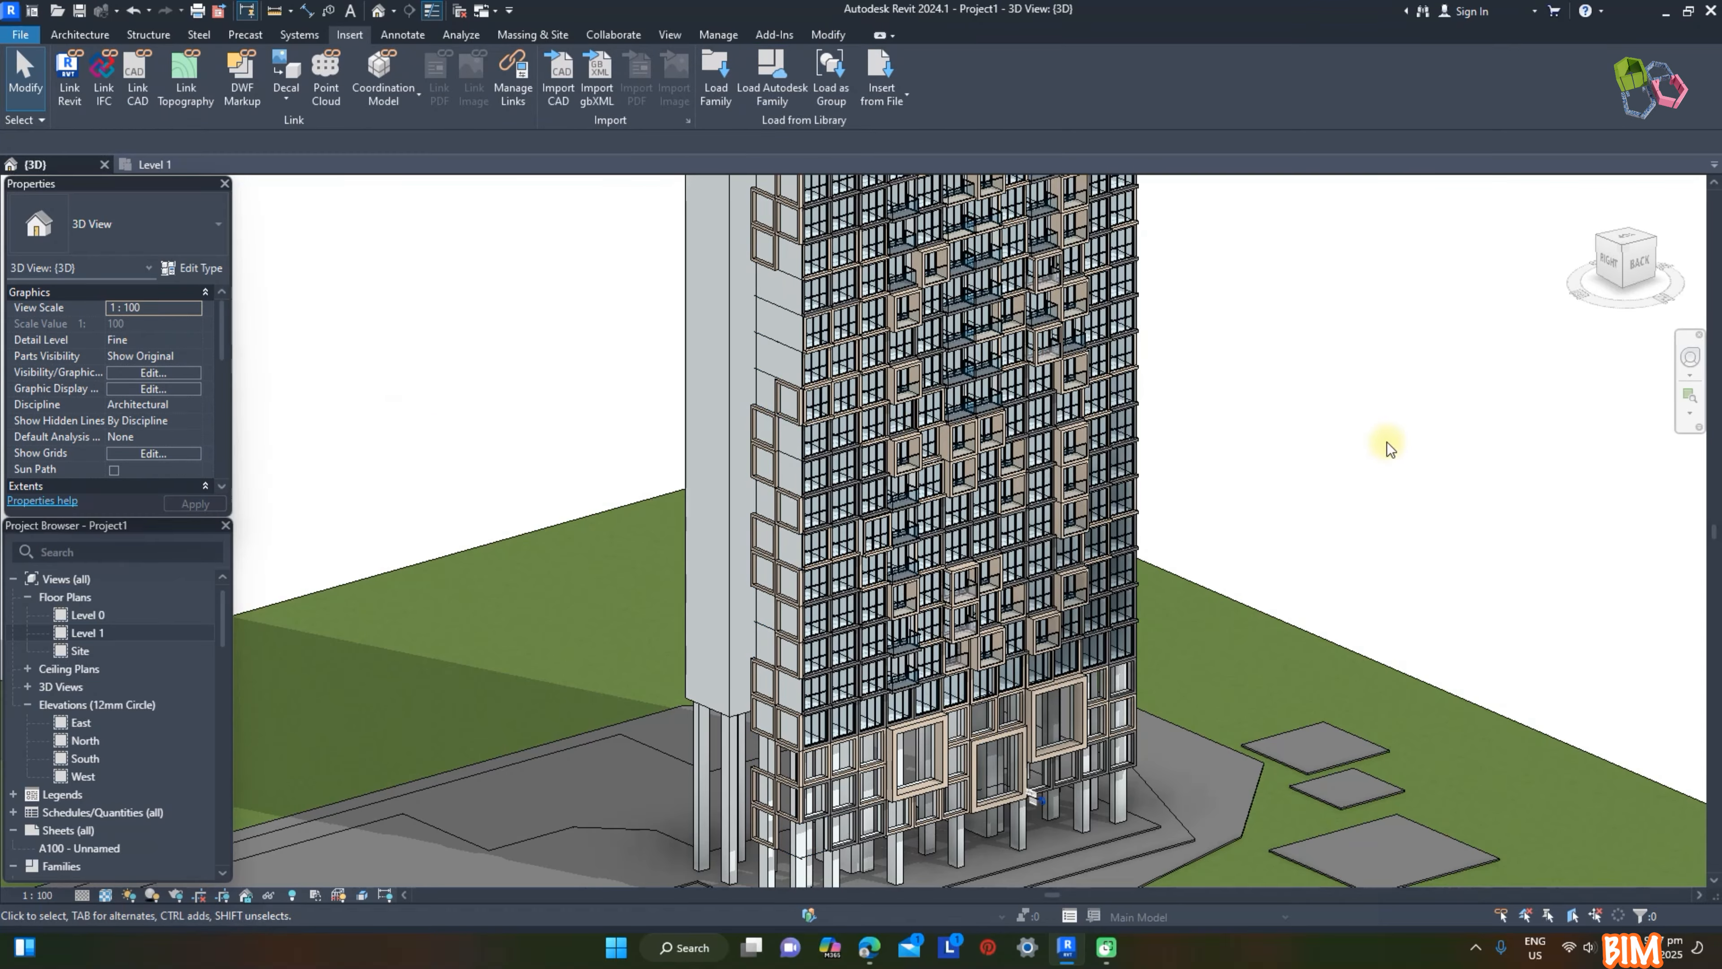
Step: In the Level 1 plan, mirror a copy of the side curtain wall to the tower's opposite end about a drawn vertical centre axis
{"action": "scroll", "coordinate": [1414, 444], "scroll_direction": "down", "scroll_amount": 4}
{"action": "left_click", "coordinate": [153, 165]}
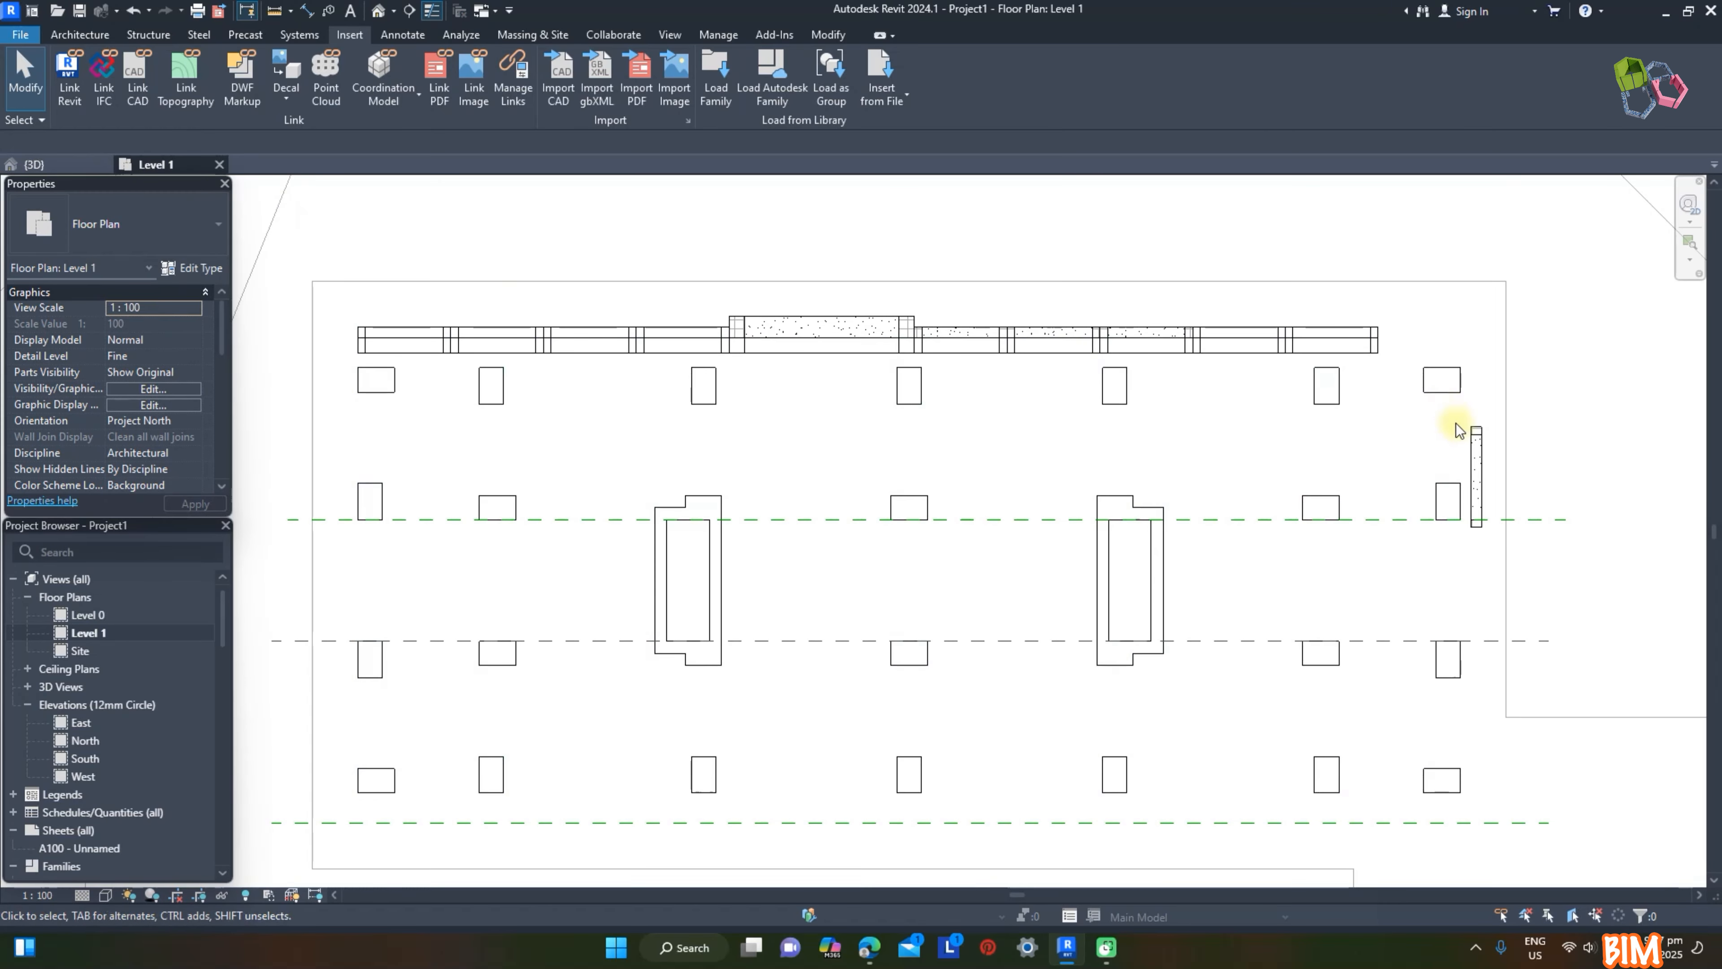
{"action": "left_click", "coordinate": [1476, 448]}
{"action": "left_click", "coordinate": [482, 65]}
{"action": "left_click", "coordinate": [909, 405]}
{"action": "left_click", "coordinate": [910, 575]}
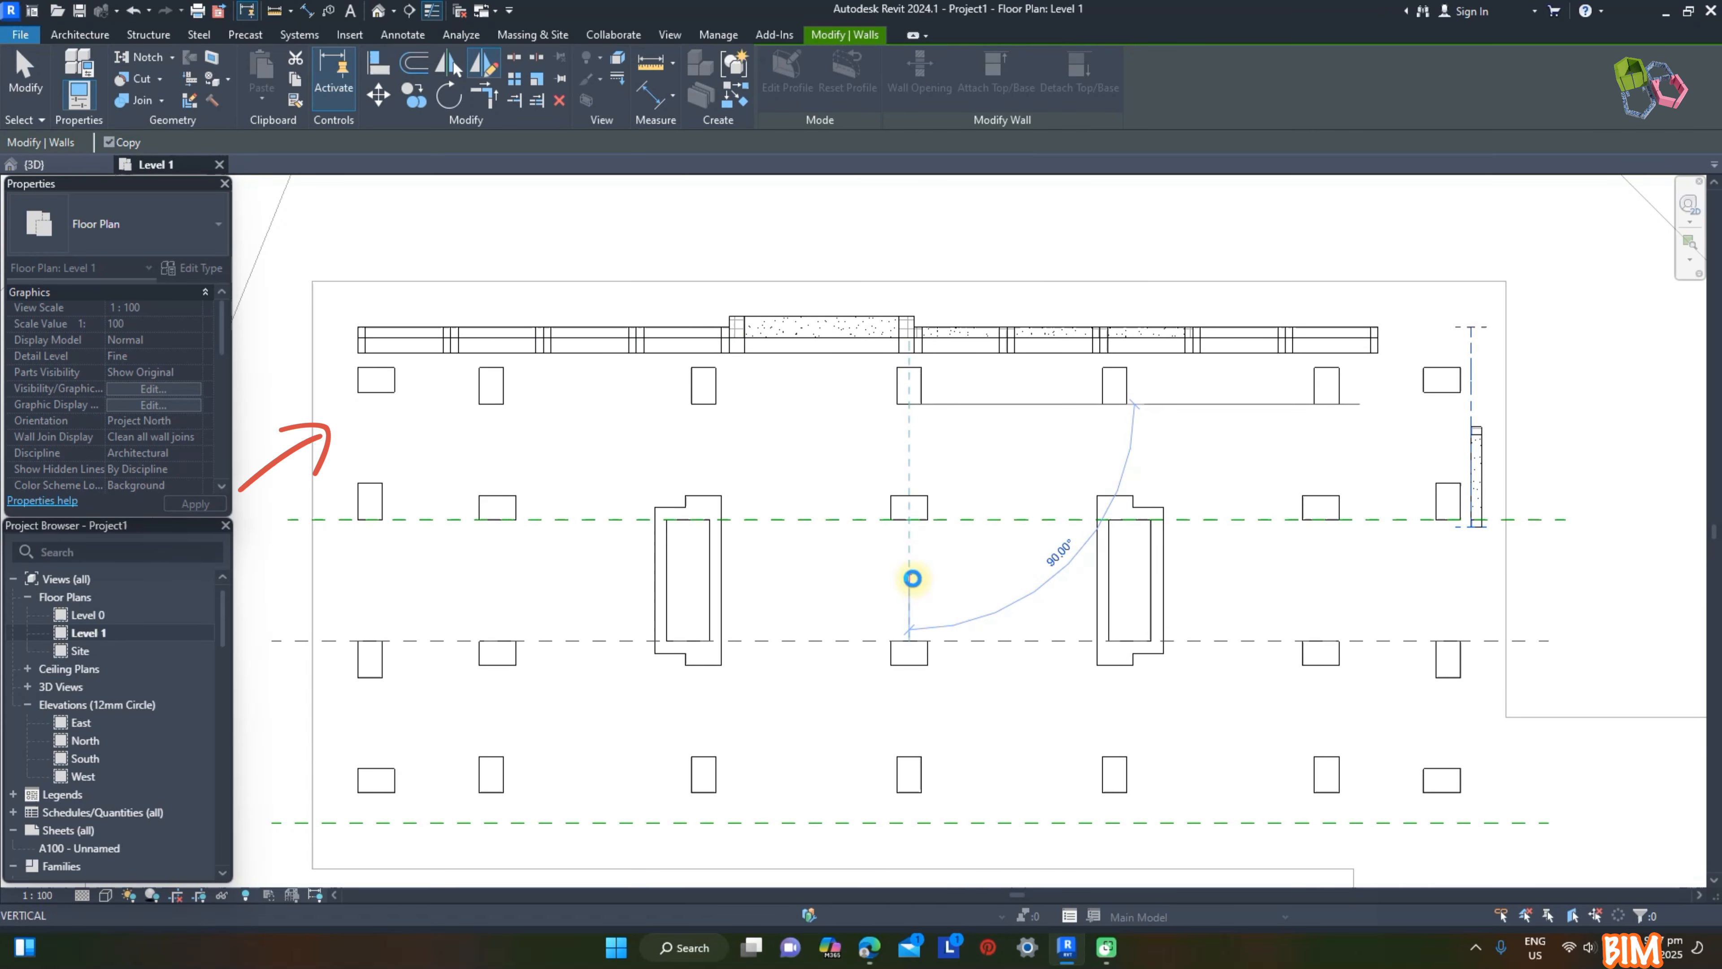
{"action": "left_click", "coordinate": [811, 391]}
Step: Select the whole tower in the 3D view and filter the levels out of the selection in the Level 1 plan
{"action": "left_click", "coordinate": [78, 165]}
{"action": "middle_click_drag", "start_coordinate": [1403, 492], "coordinate": [925, 351], "text": "shift"}
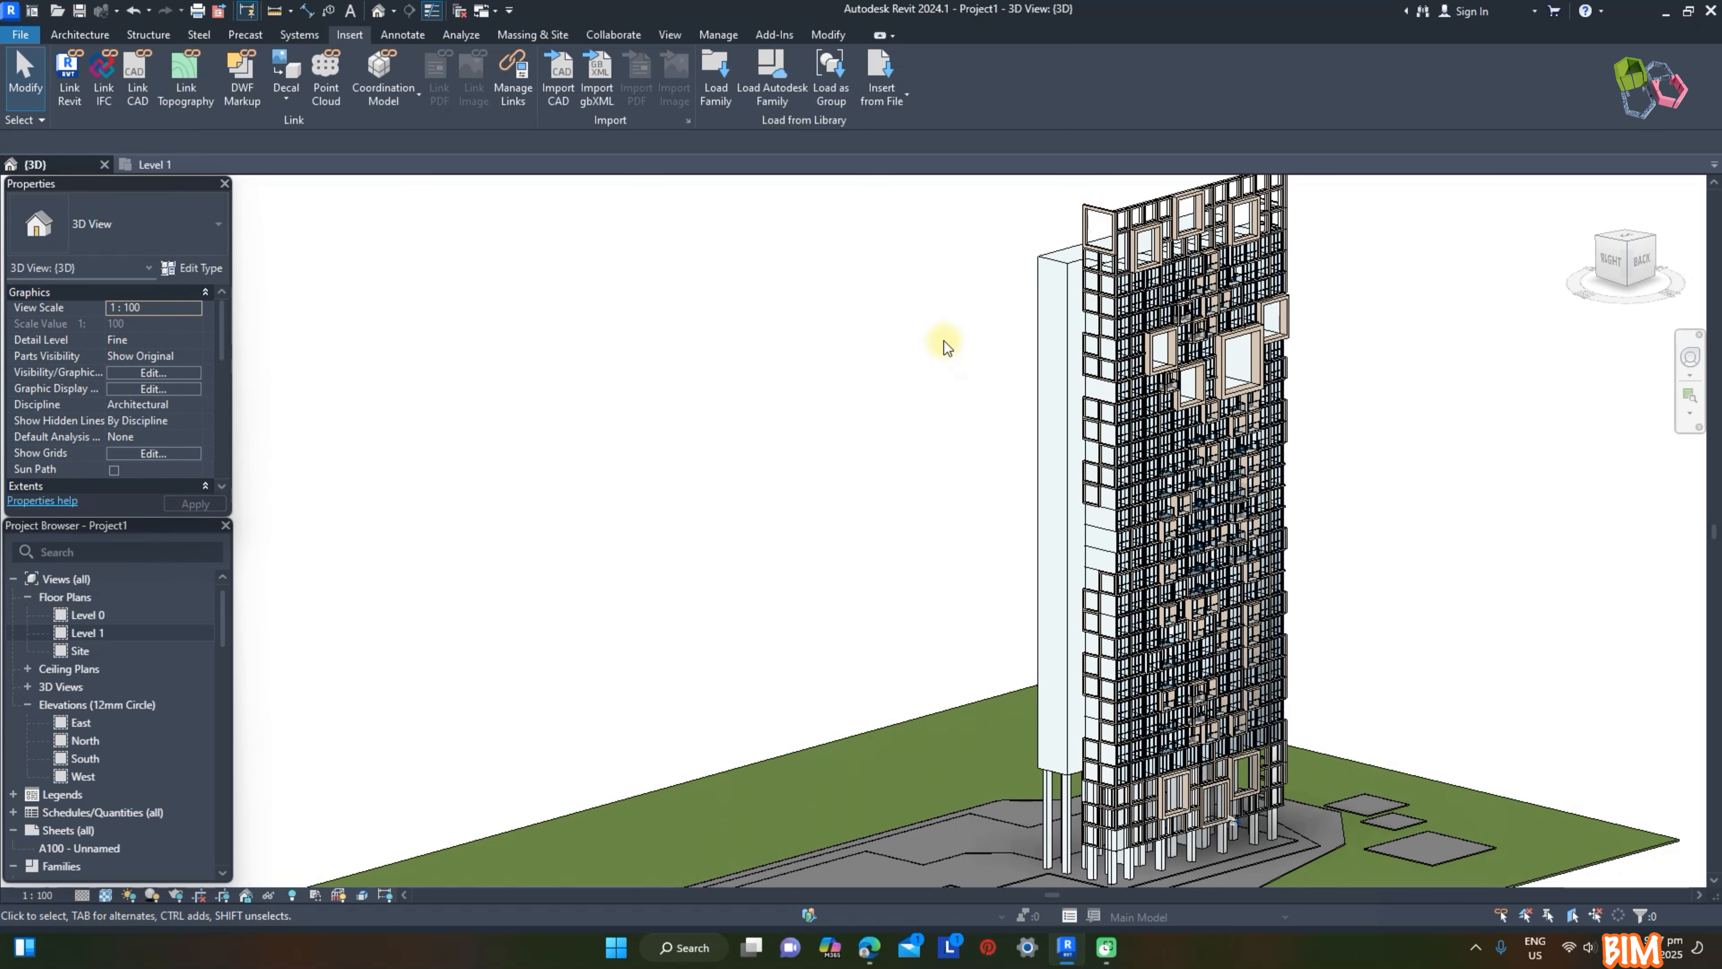
{"action": "left_click_drag", "start_coordinate": [875, 176], "coordinate": [1251, 818]}
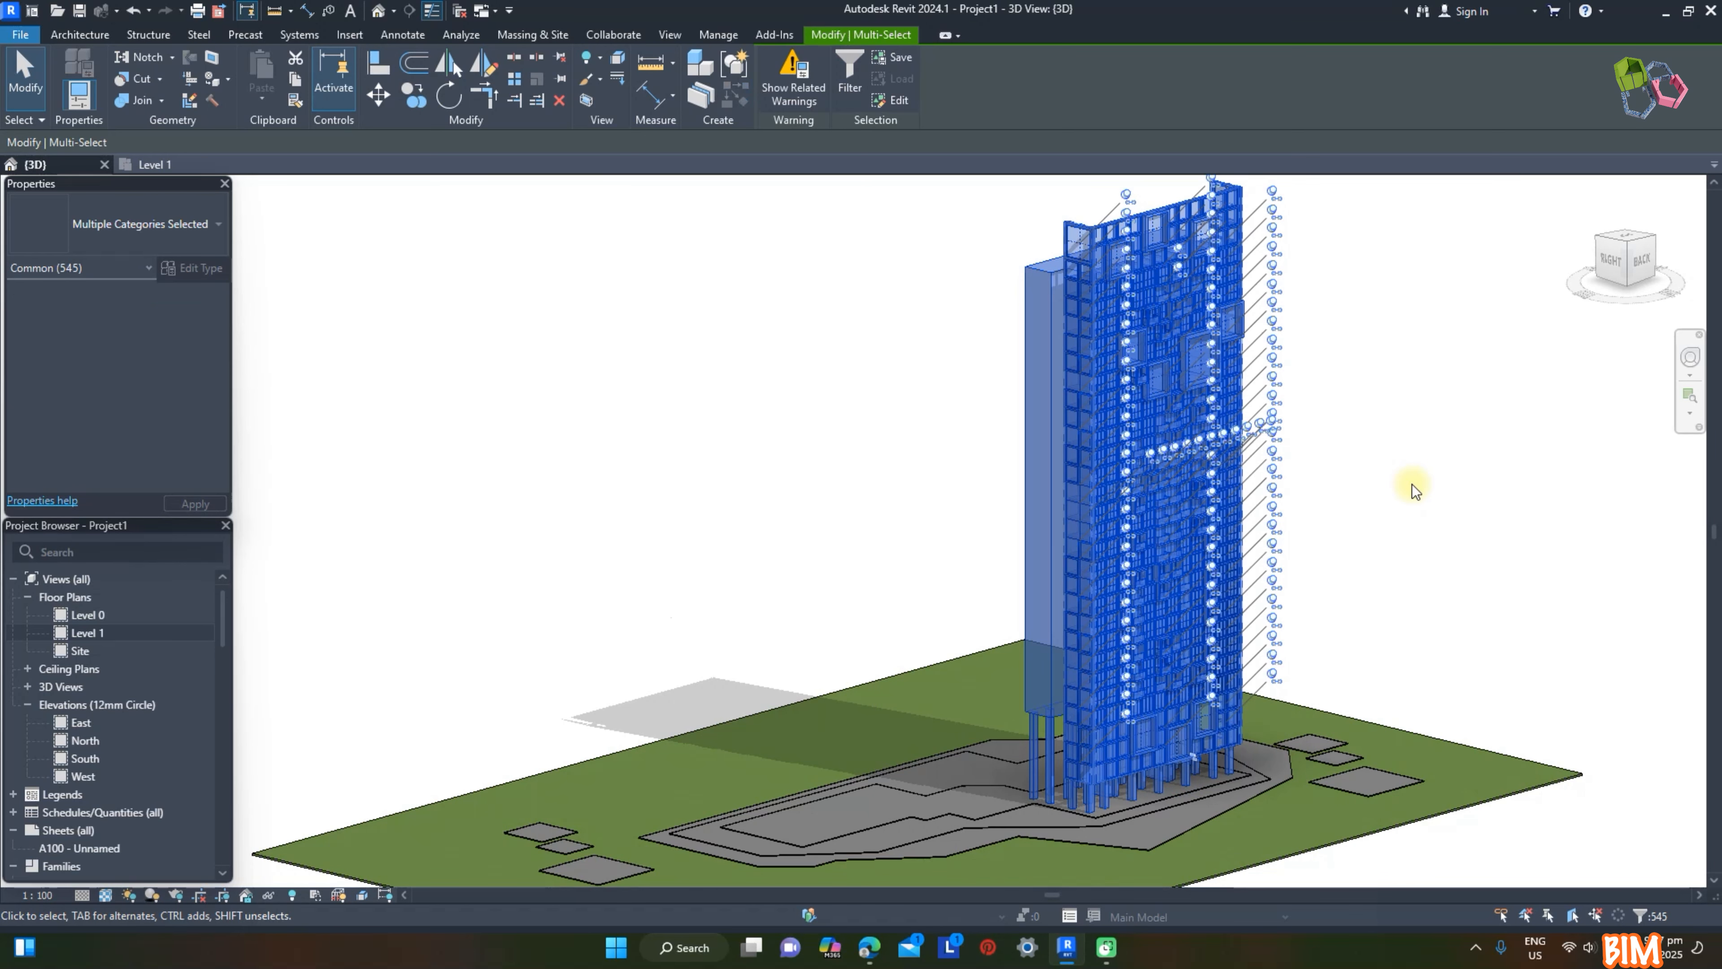
{"action": "key", "text": "ctrl+Tab"}
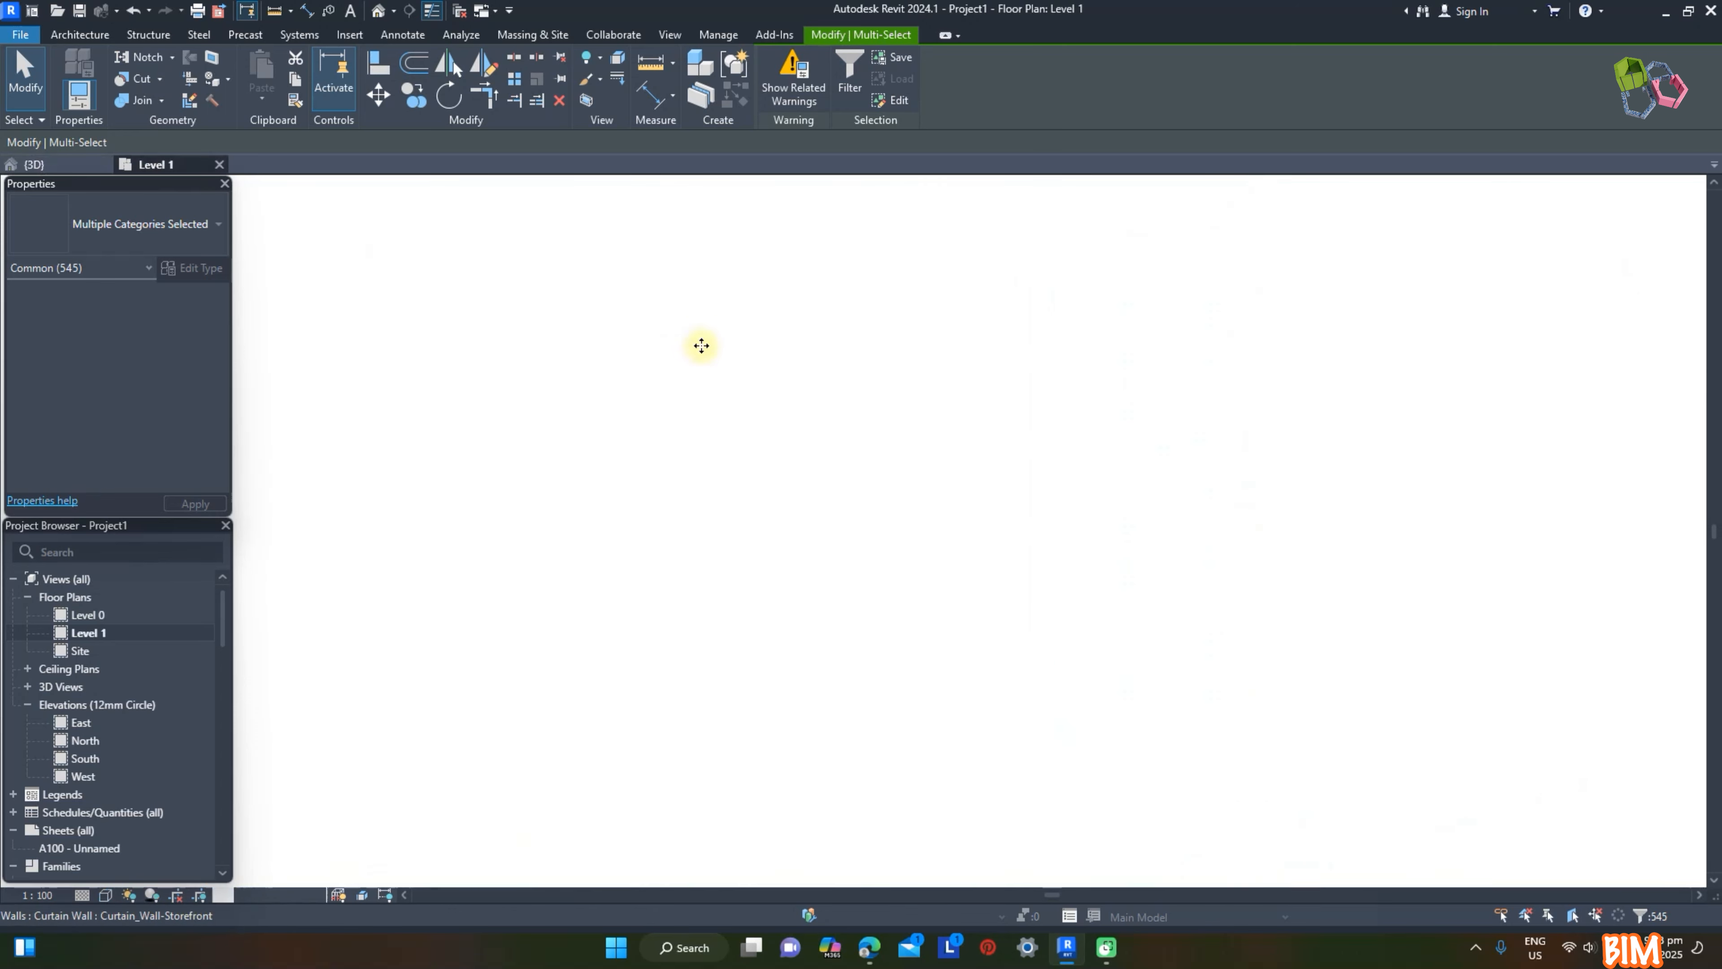
{"action": "left_click", "coordinate": [849, 80]}
{"action": "left_click", "coordinate": [722, 398]}
{"action": "left_click", "coordinate": [700, 398]}
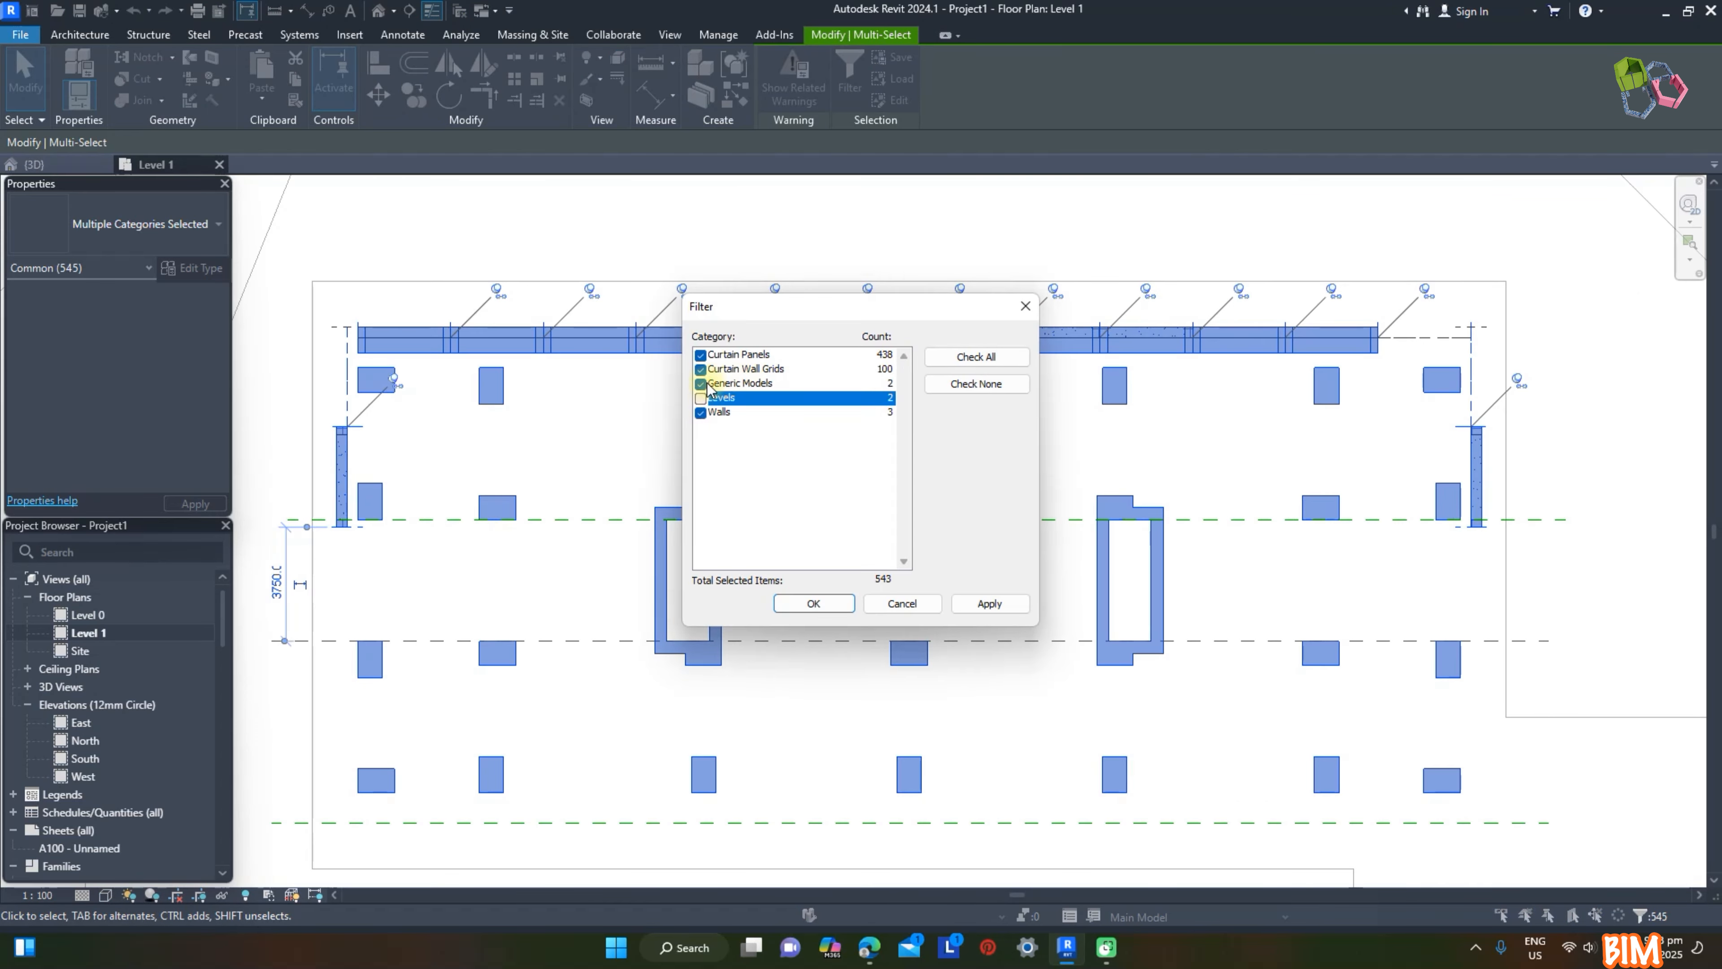
{"action": "left_click", "coordinate": [814, 603]}
Step: Copy the selected tower from its site outline's lower-left corner to the matching corner of the second building outline, and show both in 3D
{"action": "scroll", "coordinate": [1164, 446], "scroll_direction": "down", "scroll_amount": 6}
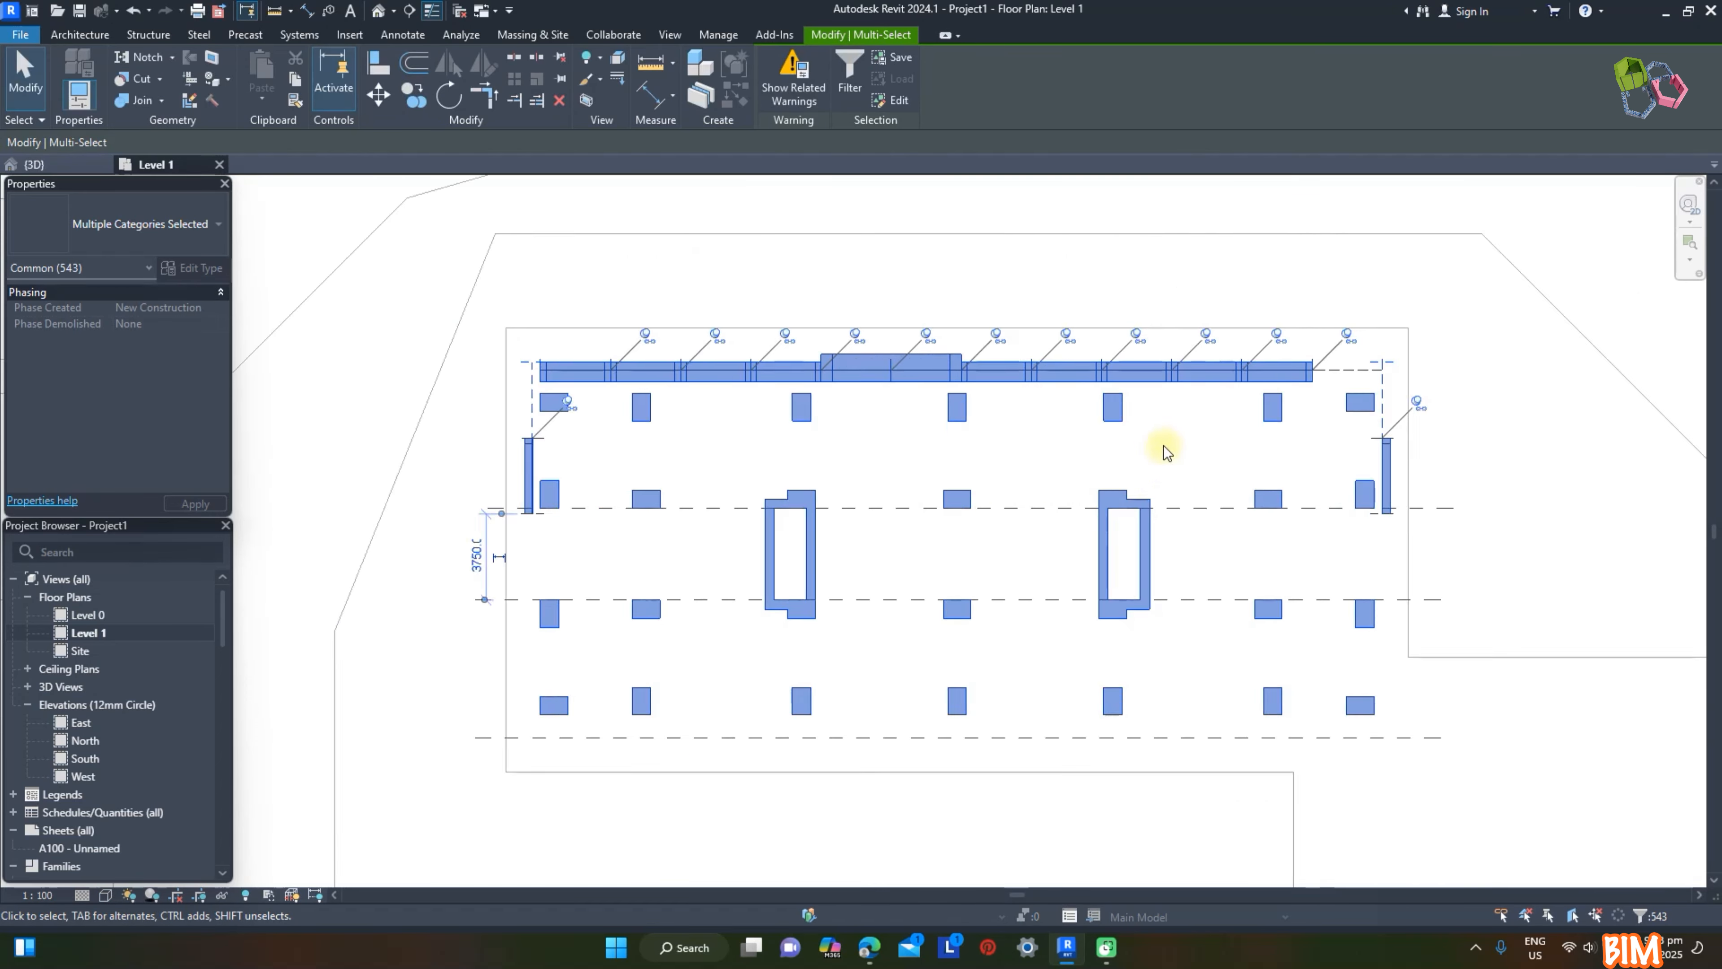
{"action": "left_click", "coordinate": [413, 95]}
{"action": "scroll", "coordinate": [824, 548], "scroll_direction": "up", "scroll_amount": 2}
{"action": "left_click", "coordinate": [779, 506]}
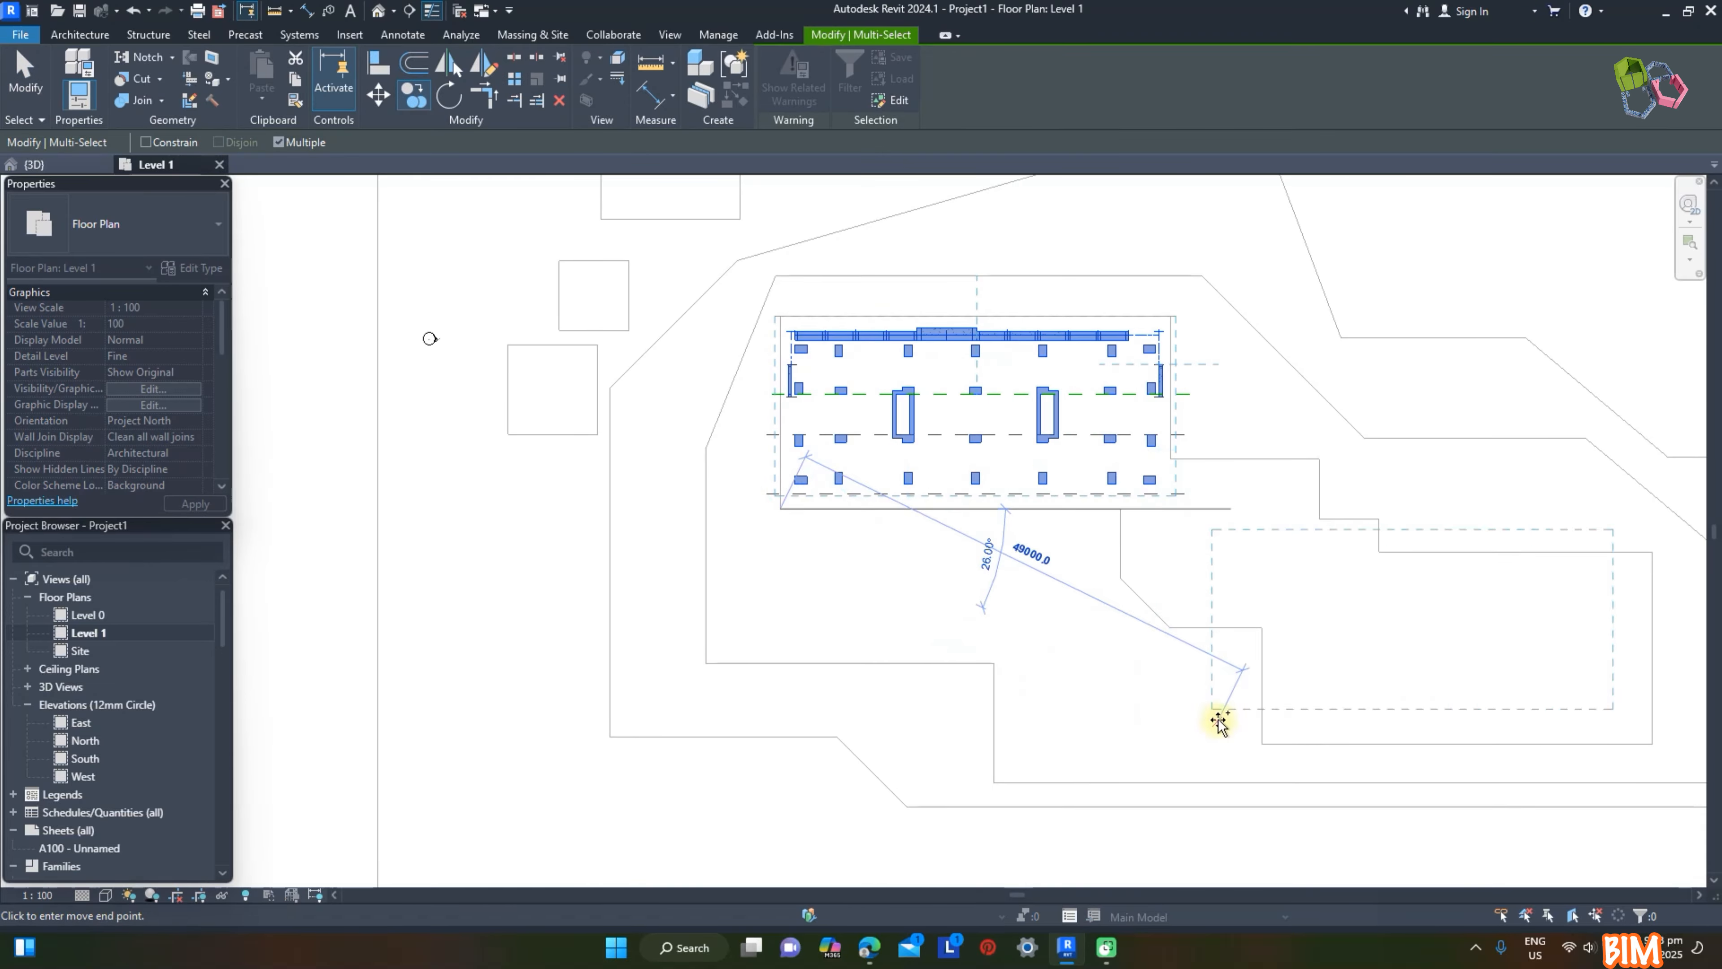
{"action": "left_click", "coordinate": [1263, 745]}
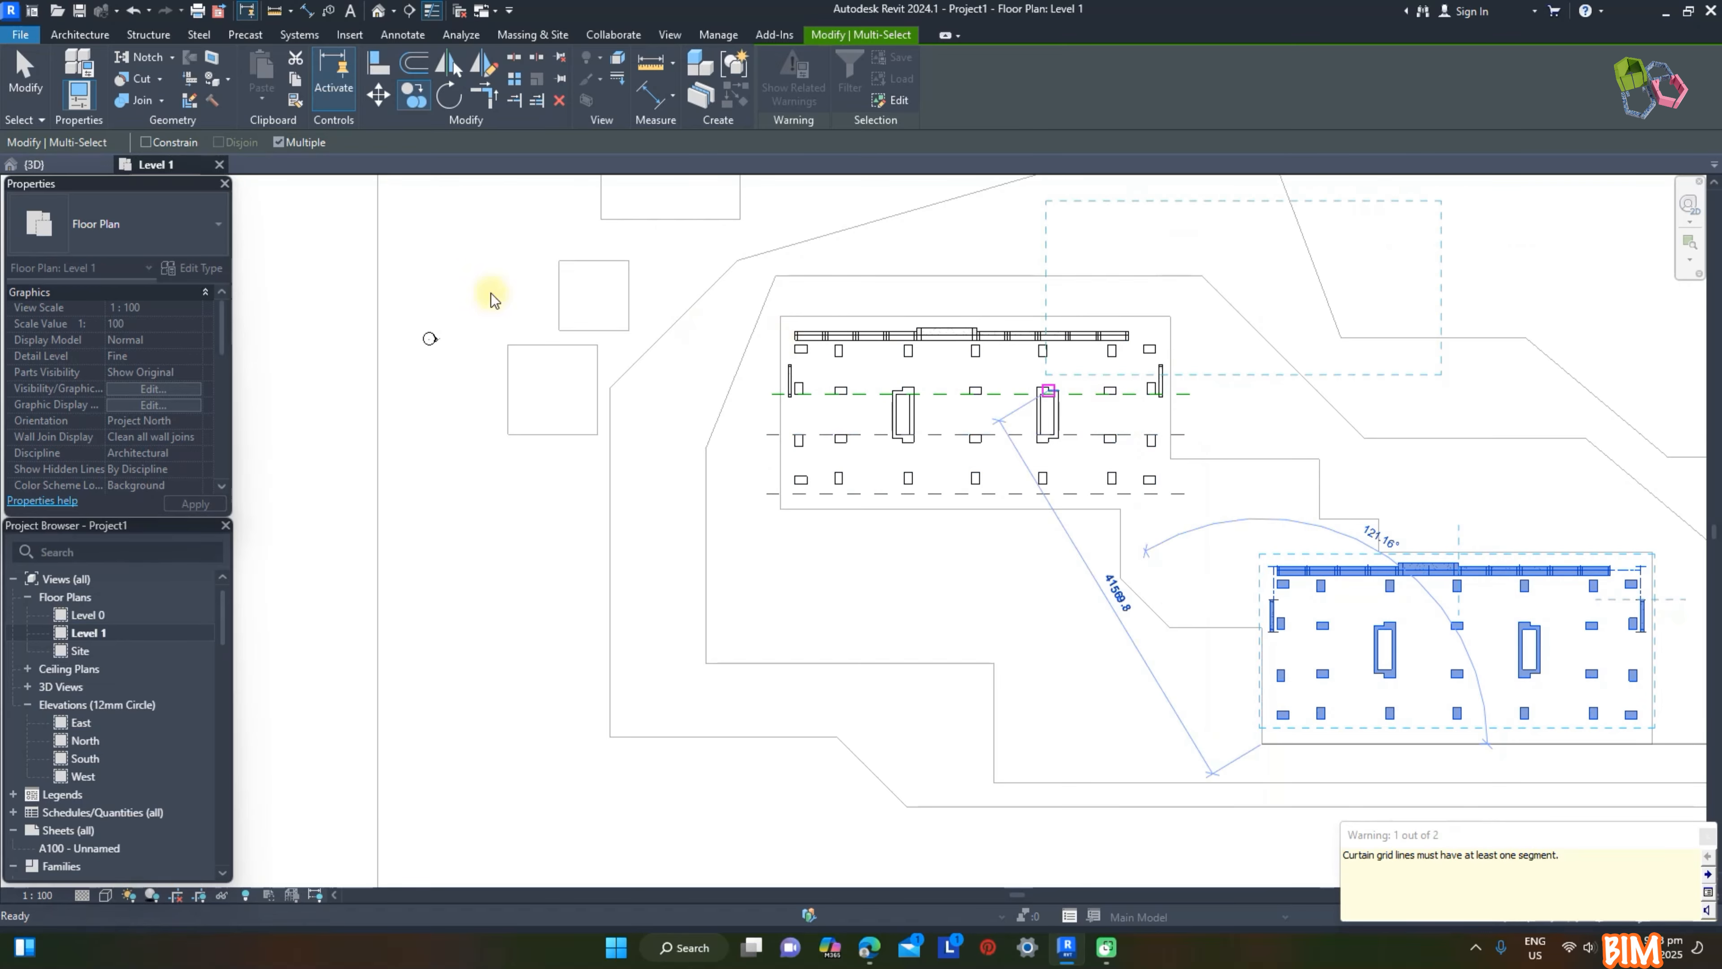
{"action": "key", "text": "Escape"}
{"action": "left_click", "coordinate": [81, 170]}
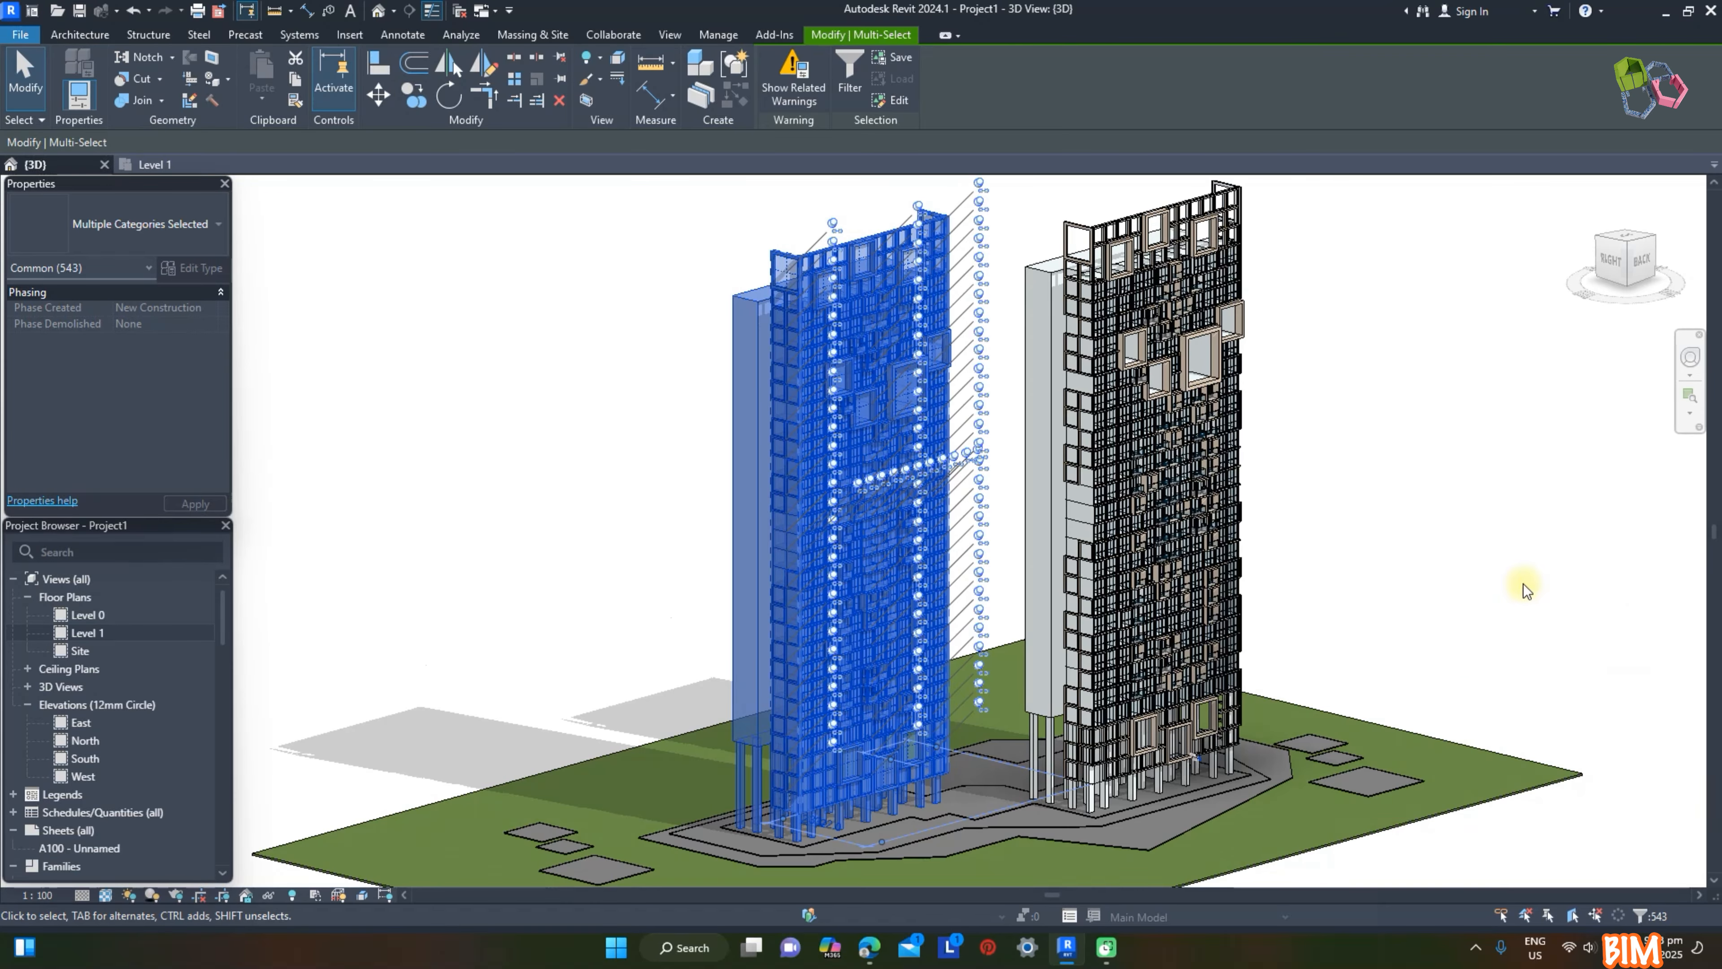
{"action": "key", "text": "Escape"}
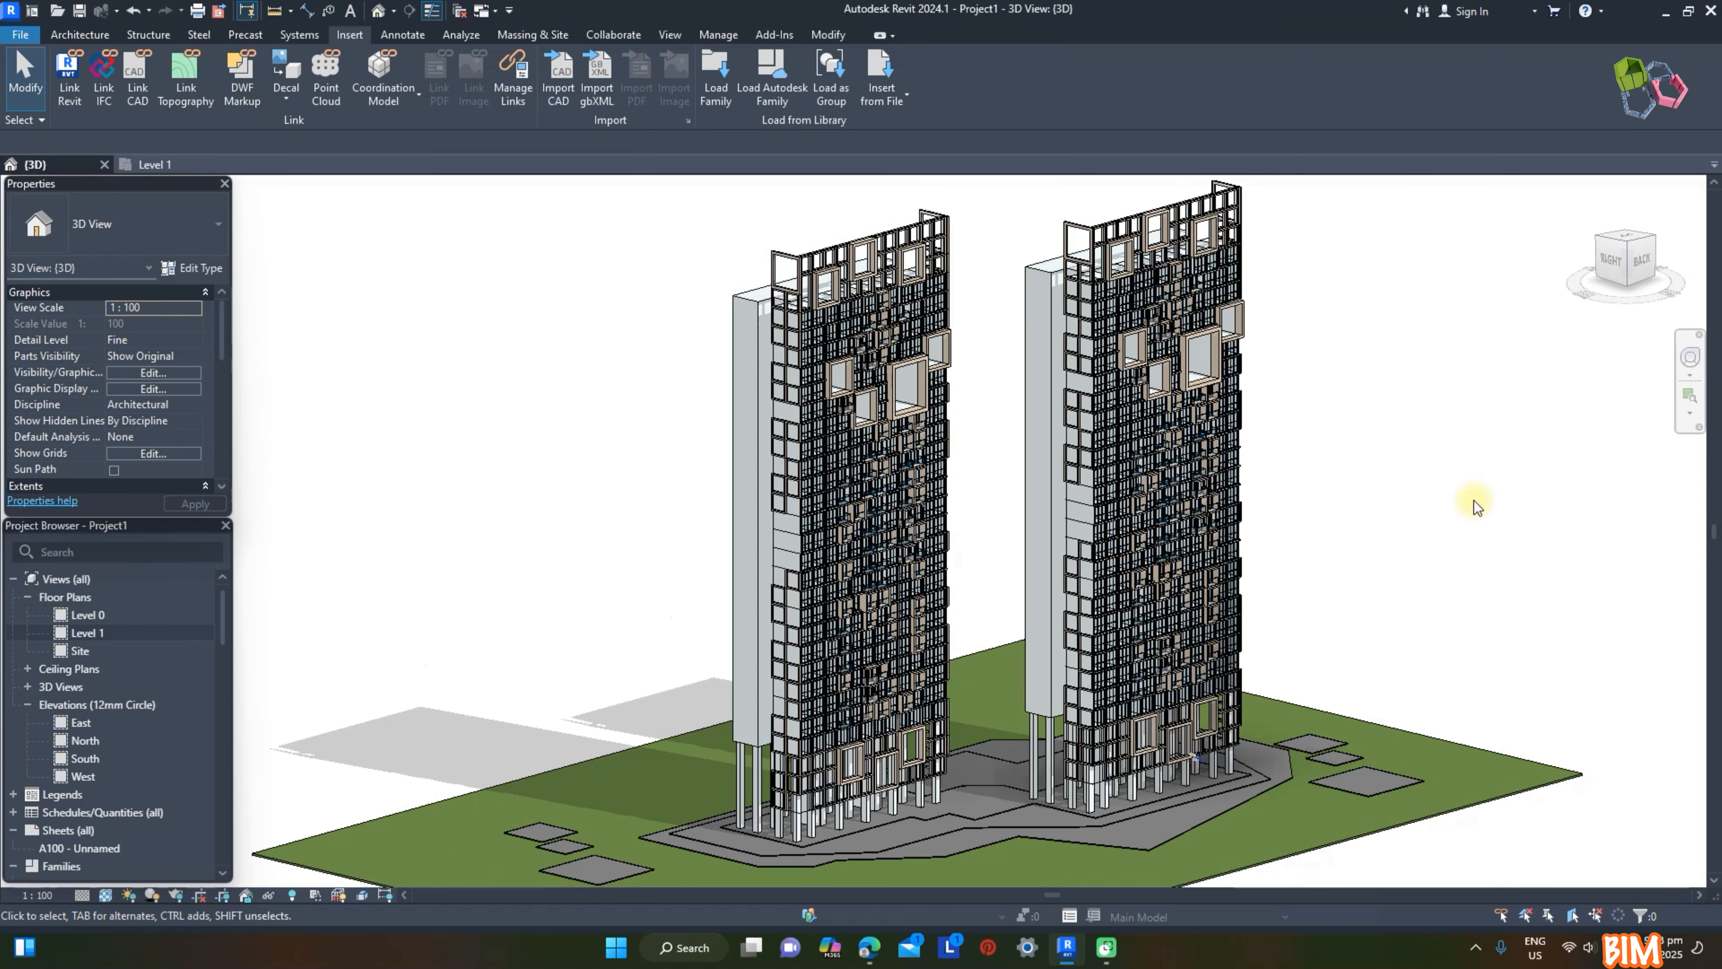